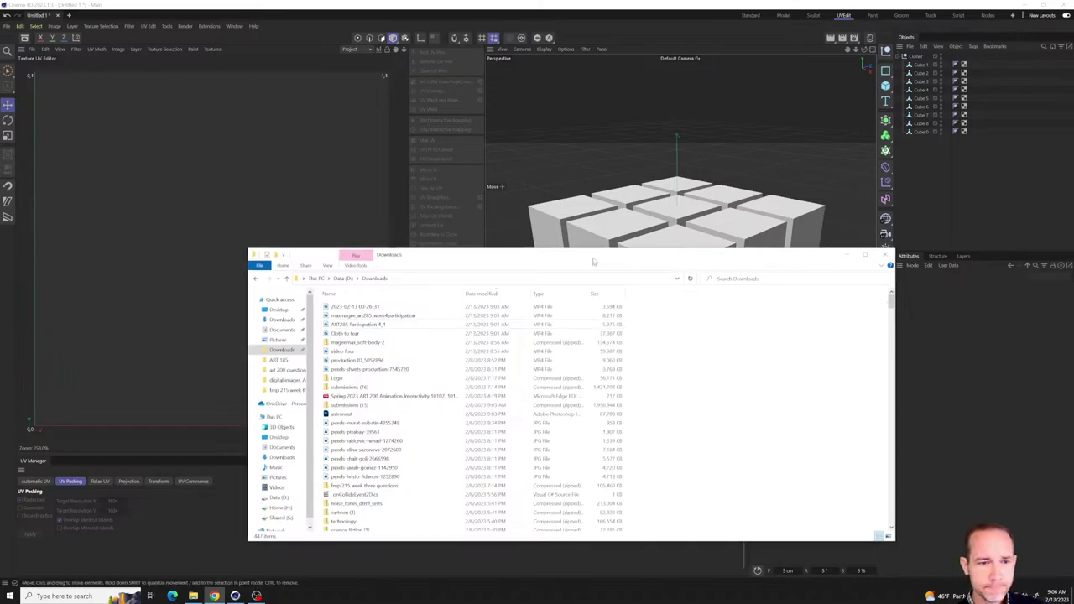
- Open the Cloth to tear video from the Downloads folder for playback
{"action": "left_click_drag", "start_coordinate": [590, 270], "coordinate": [594, 218]}
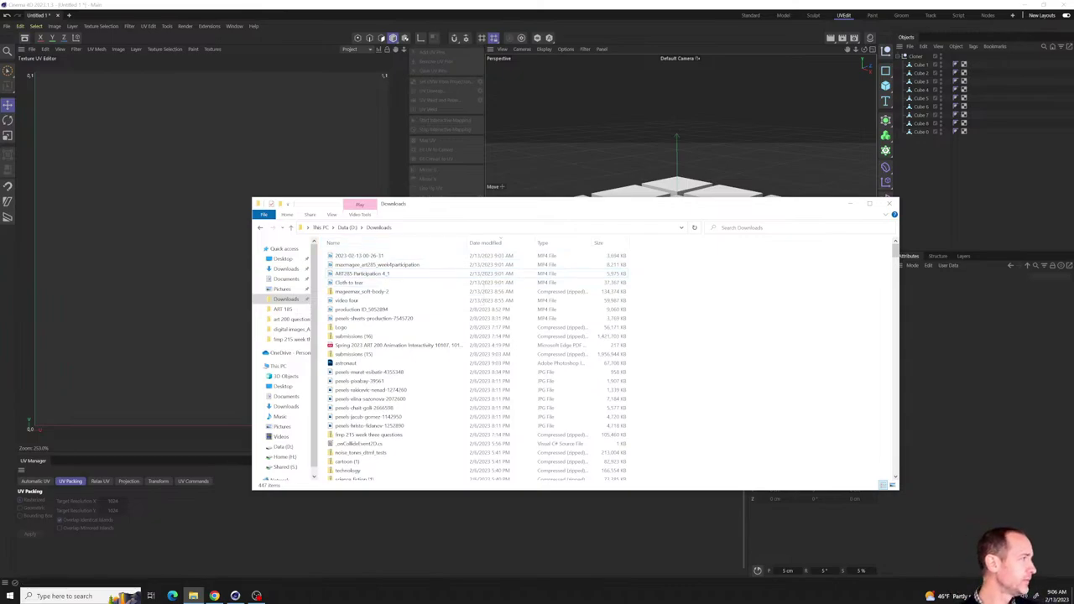
{"action": "key", "text": "alt+Tab"}
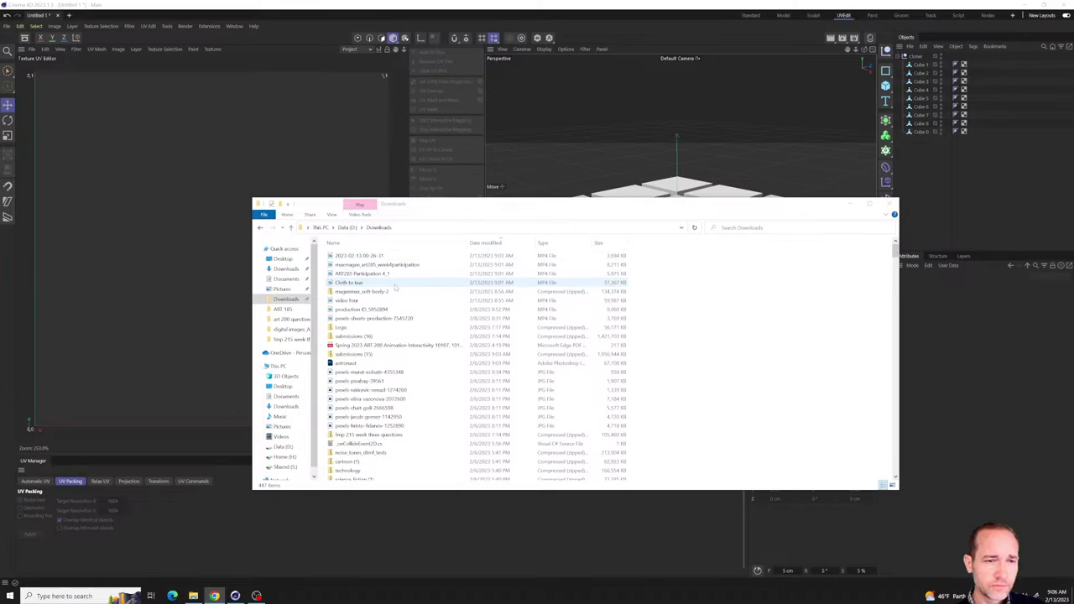
{"action": "left_click", "coordinate": [394, 285]}
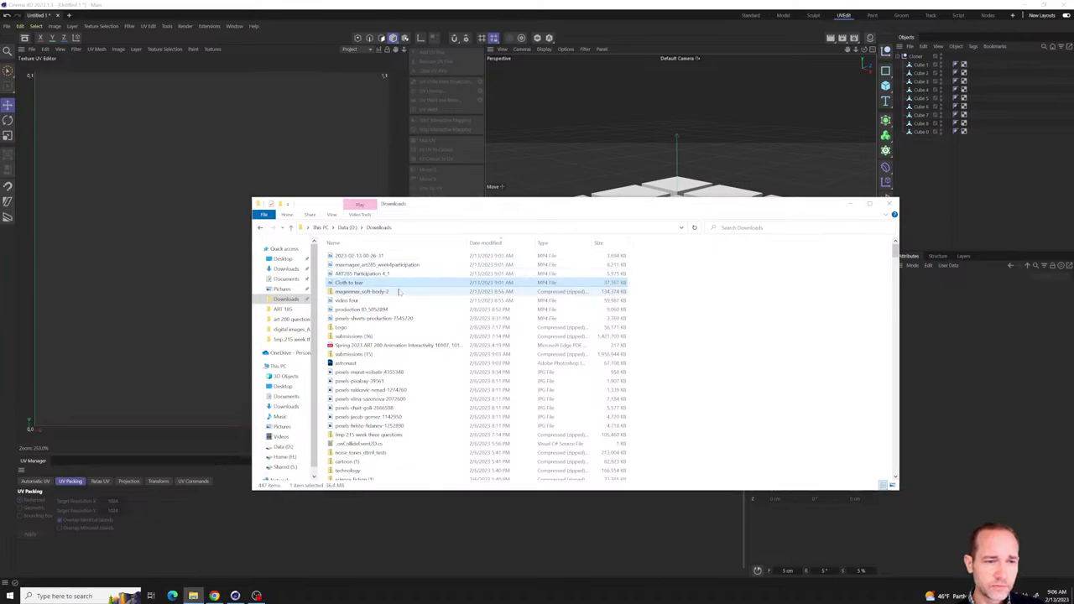
{"action": "left_click", "coordinate": [400, 255]}
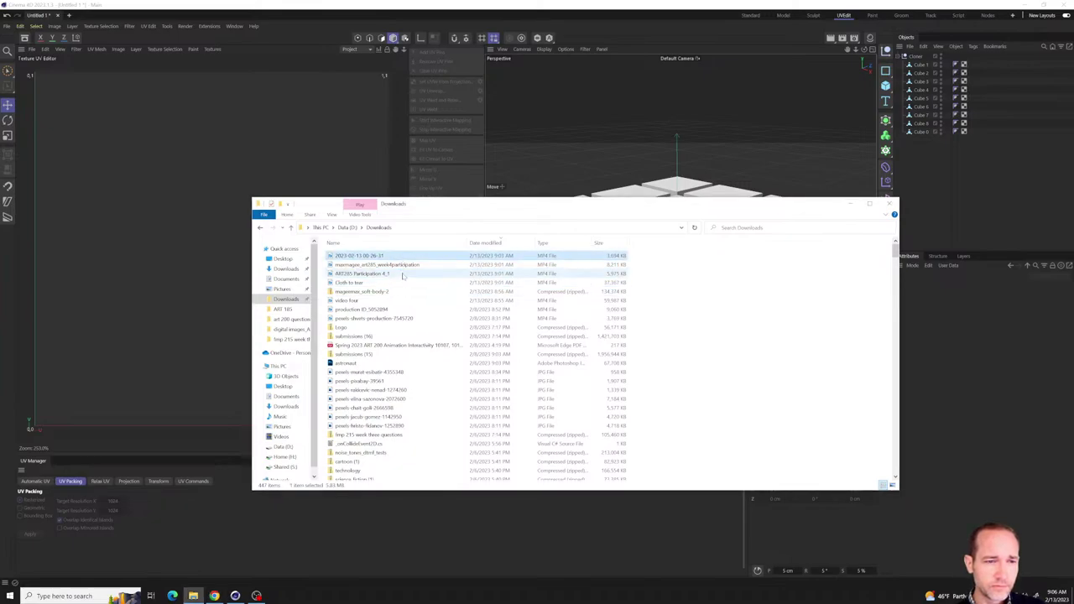
{"action": "left_click", "coordinate": [401, 284]}
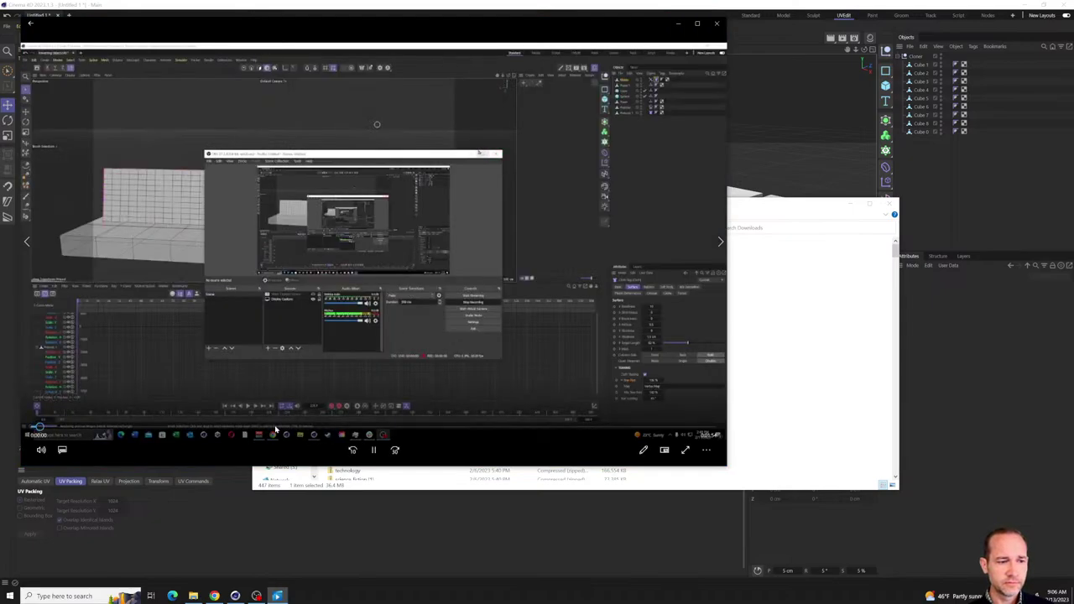
- Lower the video's volume, watch the tearing-cloth demonstration and pause it at about 1:20
{"action": "left_click", "coordinate": [41, 450]}
{"action": "left_click_drag", "start_coordinate": [106, 424], "coordinate": [80, 425]}
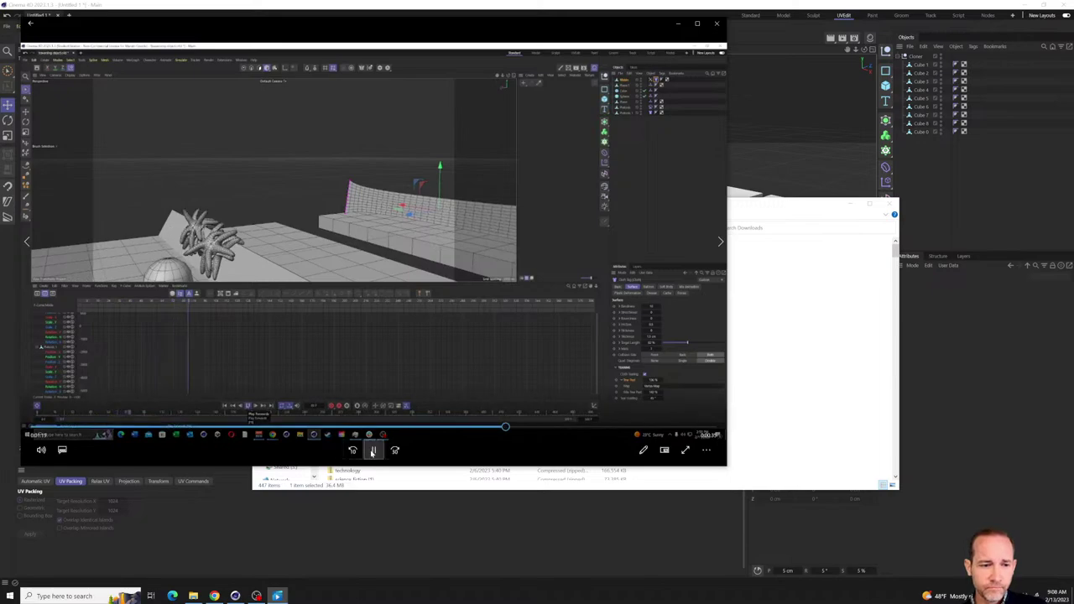
{"action": "left_click", "coordinate": [374, 451]}
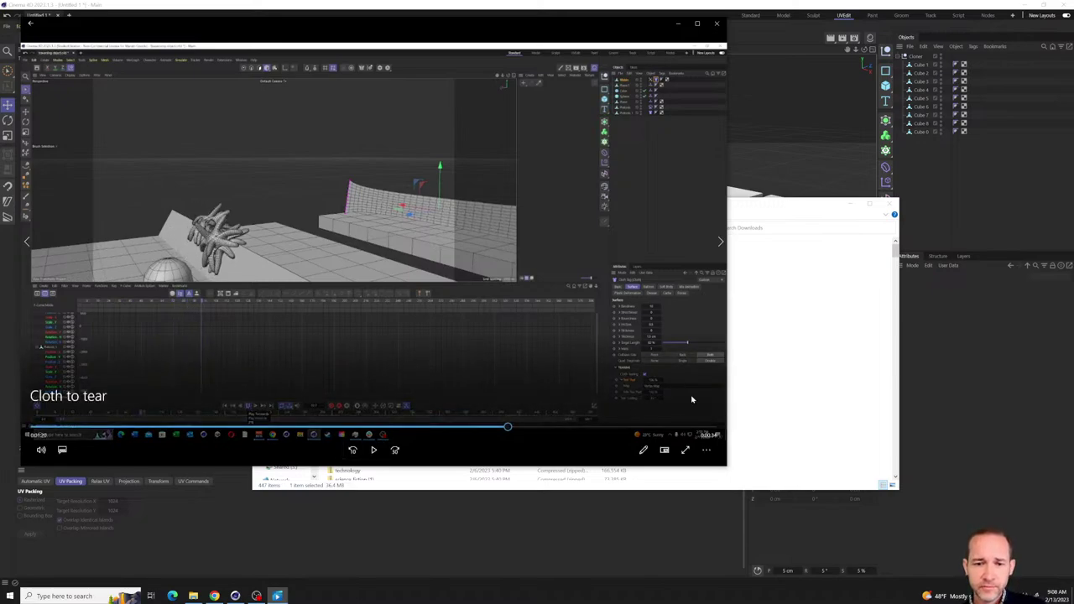
- Switch to Cinema 4D, use the Standard layout and open the recent project rolling squish.c4d
{"action": "key", "text": "alt+Tab"}
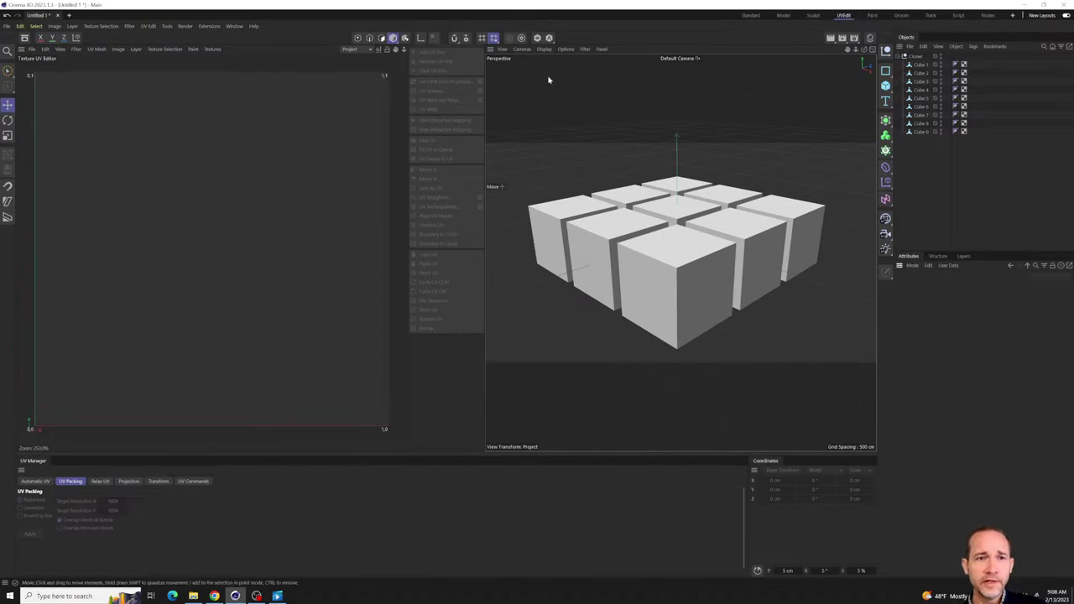
{"action": "left_click", "coordinate": [844, 15]}
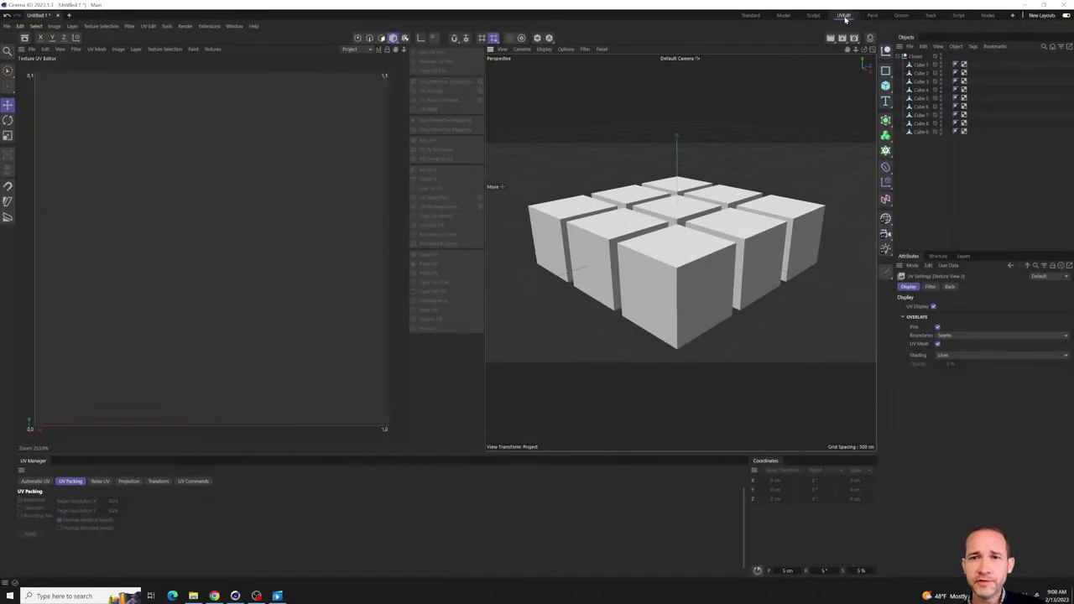
{"action": "left_click", "coordinate": [753, 15]}
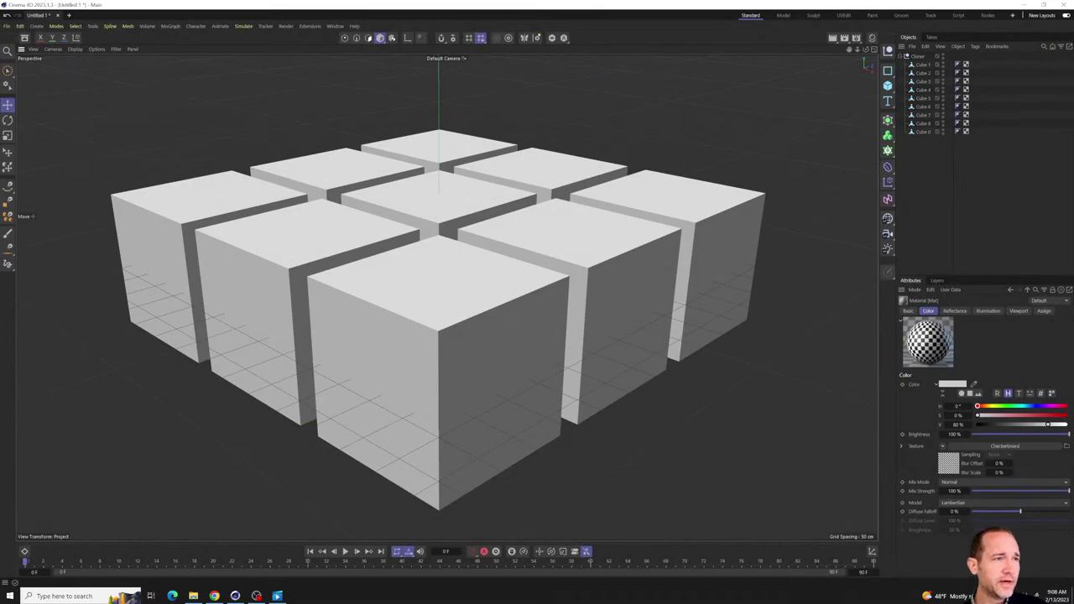
{"action": "left_click", "coordinate": [11, 26]}
{"action": "mouse_move", "coordinate": [28, 71]}
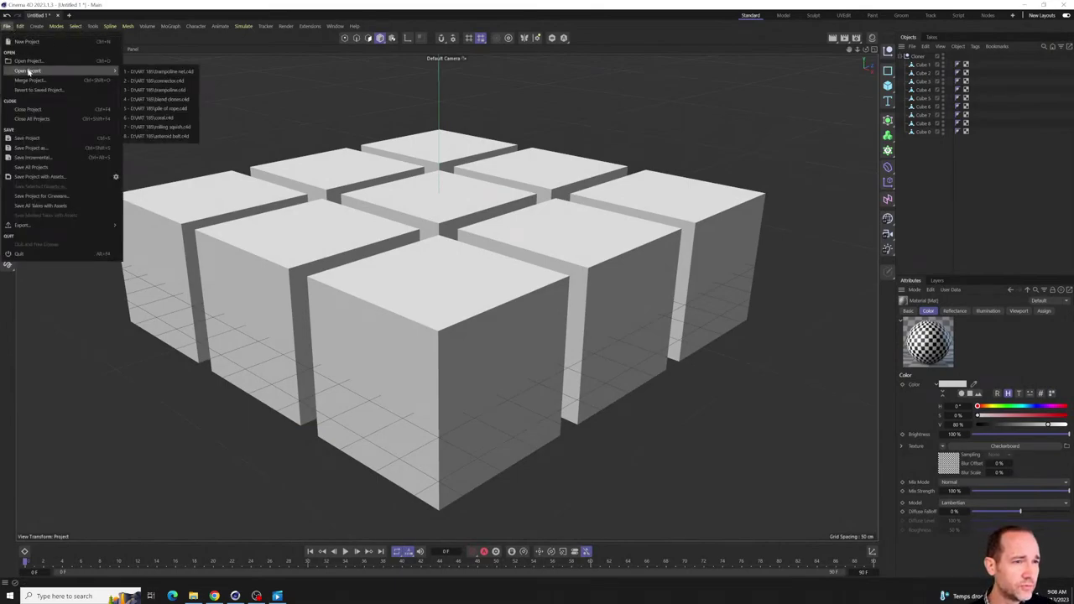
{"action": "left_click", "coordinate": [166, 127]}
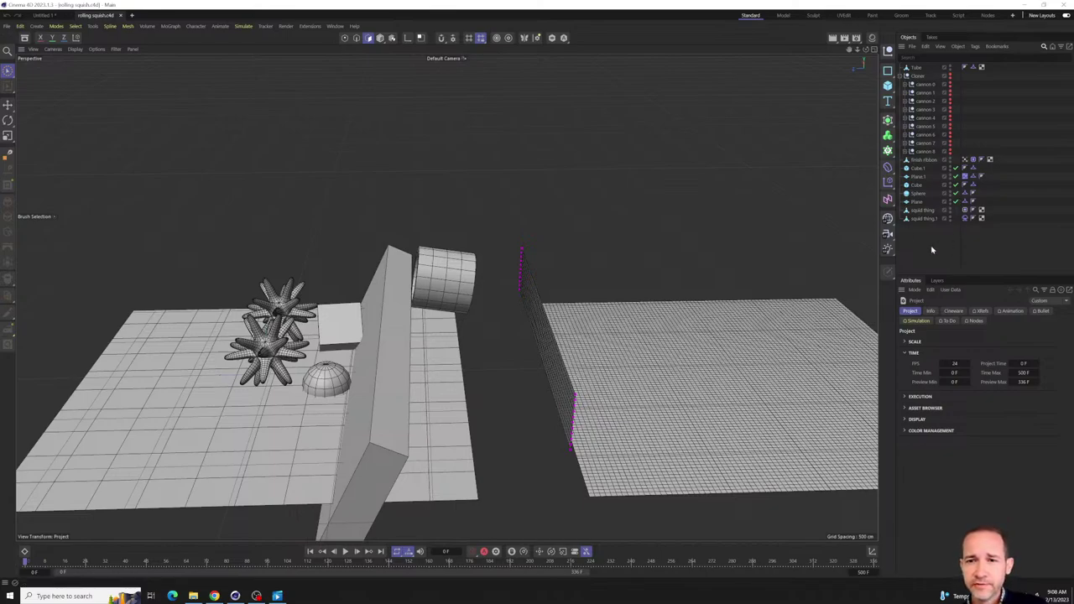
- Inspect the tearing settings in the finish ribbon's Cloth tag
{"action": "left_click", "coordinate": [921, 218]}
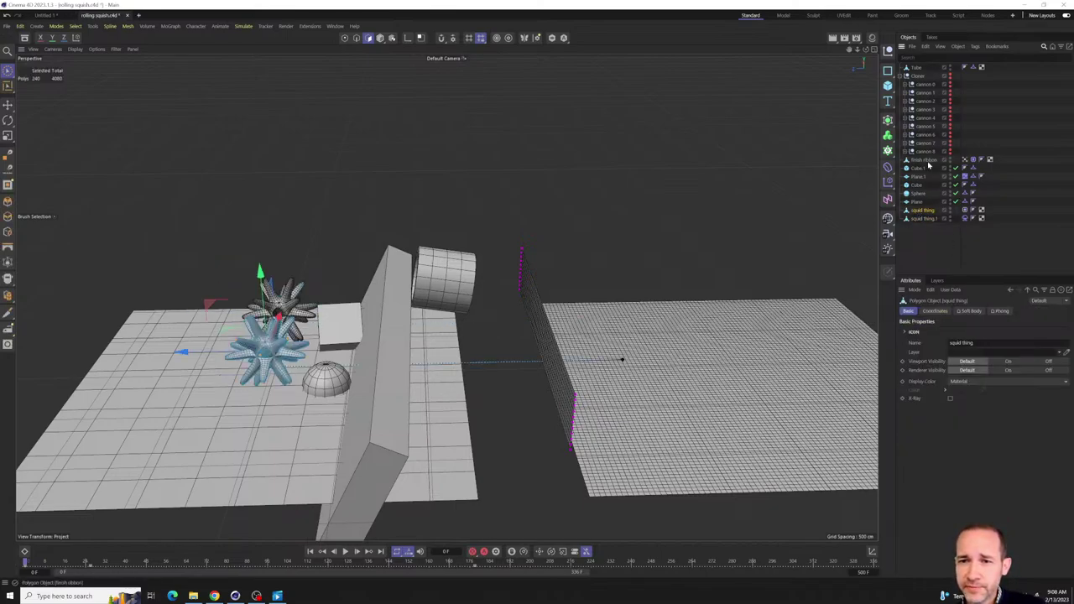
{"action": "left_click", "coordinate": [959, 160]}
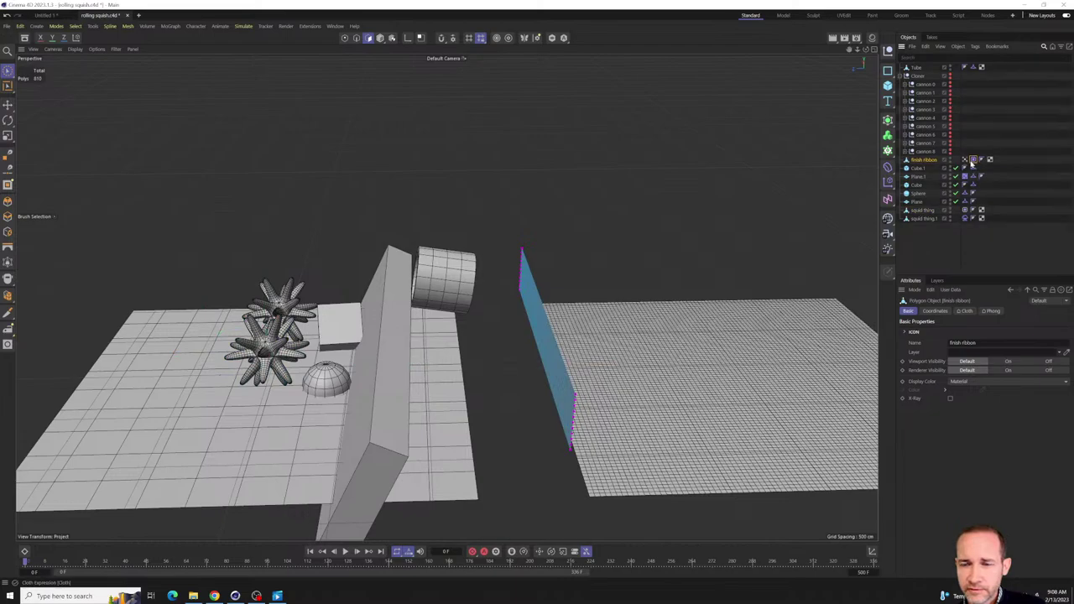
{"action": "left_click", "coordinate": [972, 161]}
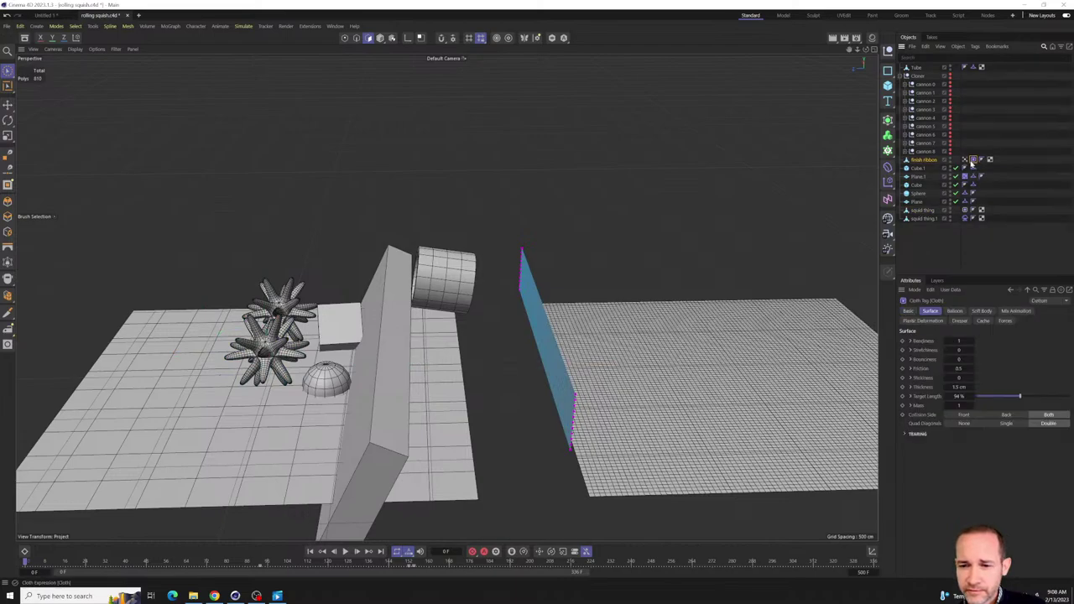
{"action": "left_click", "coordinate": [908, 433]}
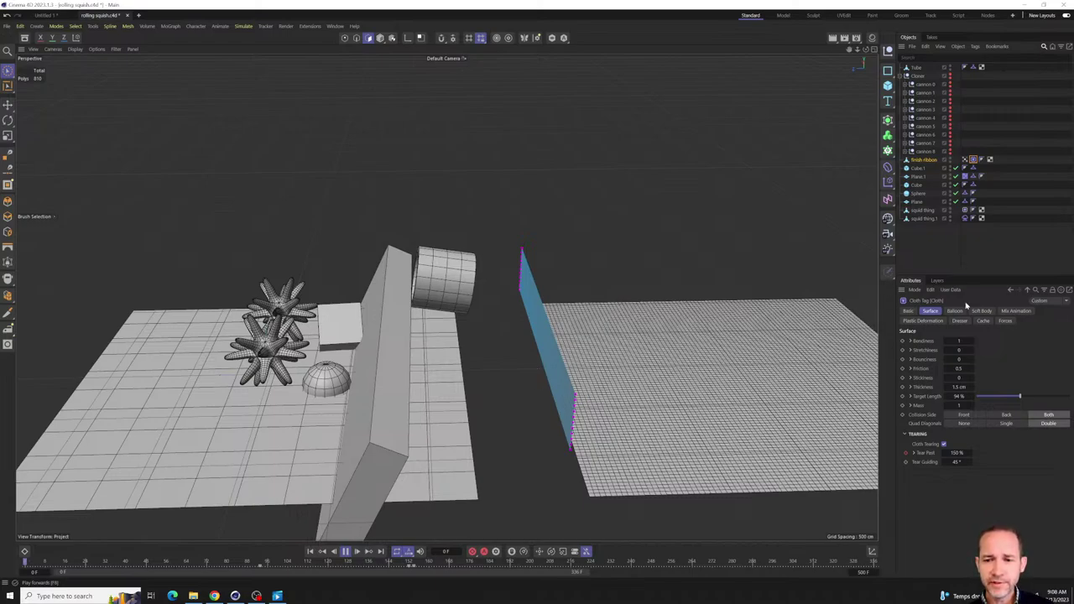
- Watch the ribbon simulation play, recheck its Cloth tag's tearing values during playback, and stop the playback
{"action": "left_click", "coordinate": [908, 267]}
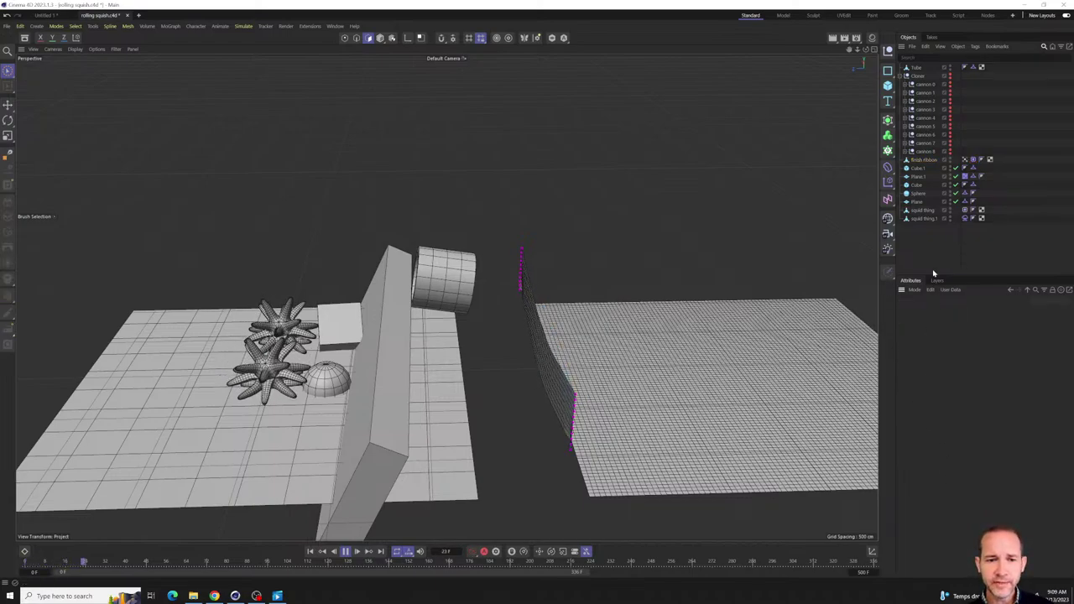
{"action": "left_click", "coordinate": [973, 160]}
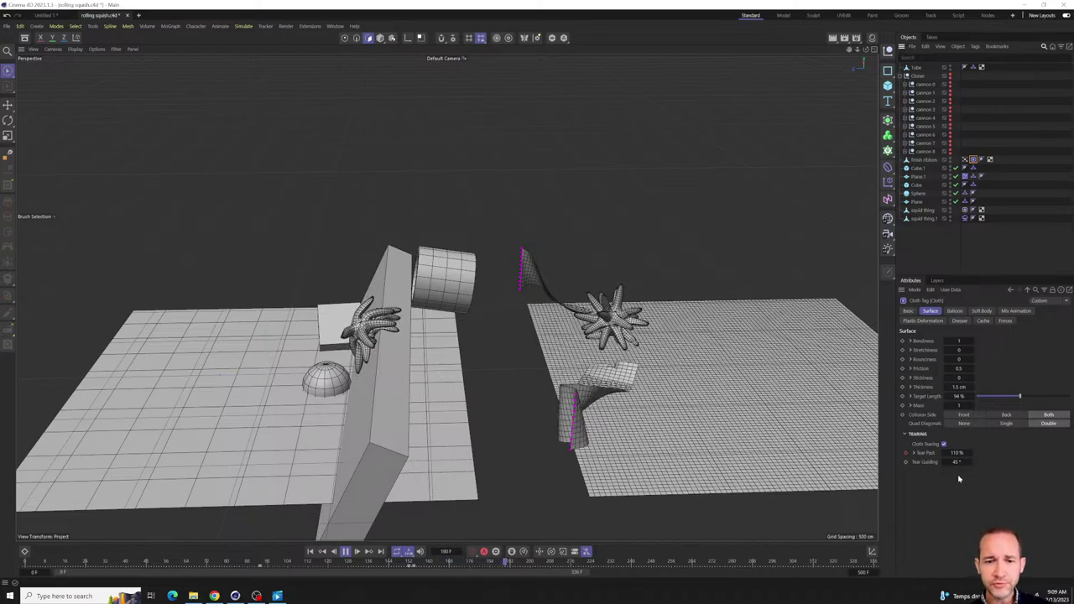
{"action": "key", "text": "F8"}
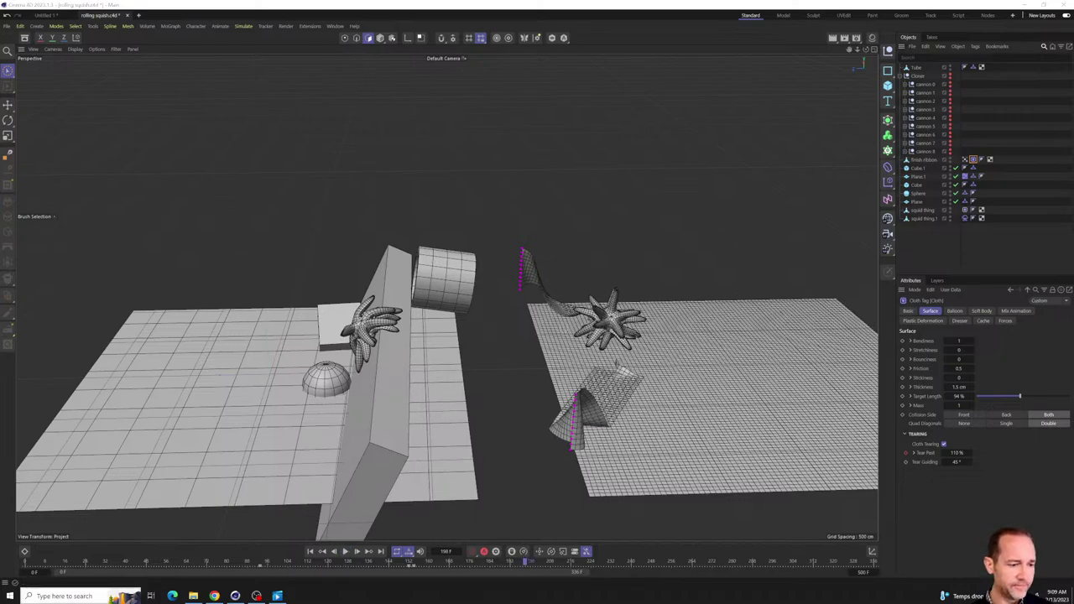
{"action": "left_click", "coordinate": [84, 595]}
{"action": "type", "text": "zoomi"}
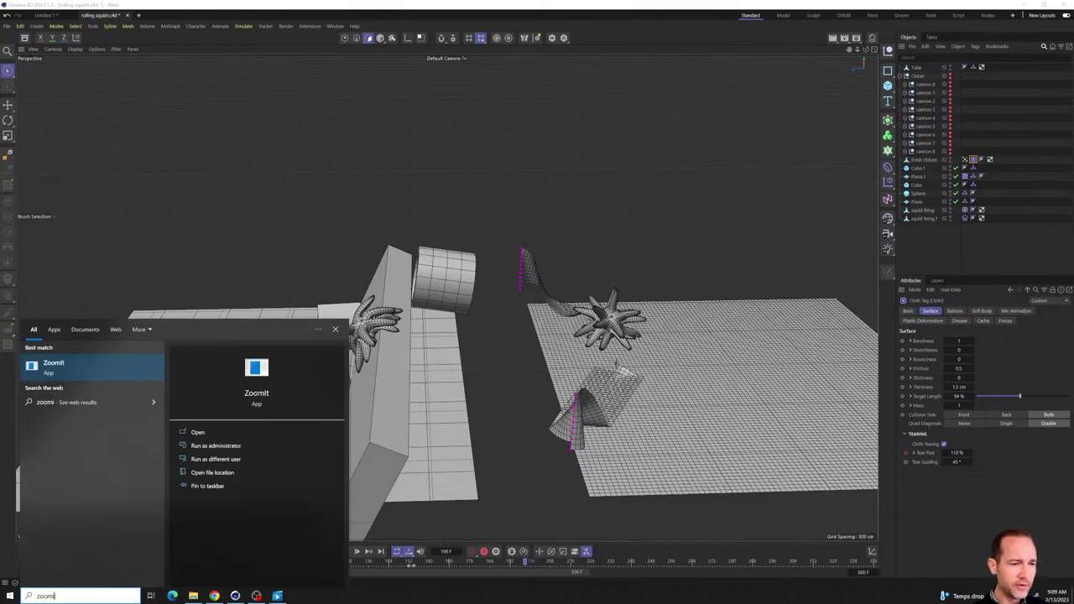
{"action": "type", "text": "t"}
{"action": "key", "text": "Return"}
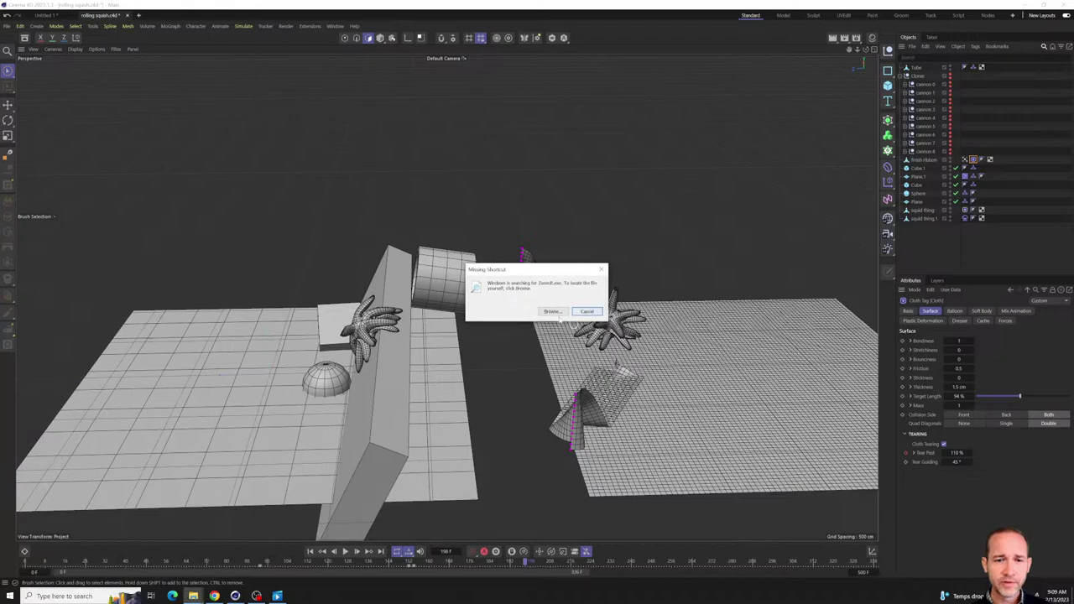
{"action": "left_click", "coordinate": [587, 312]}
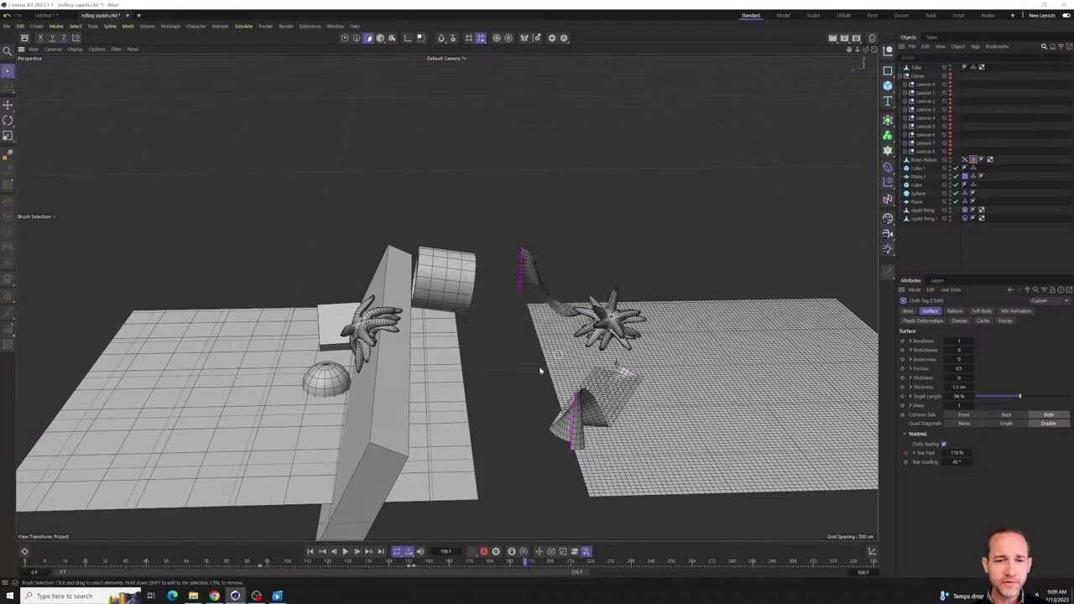
{"action": "left_click", "coordinate": [58, 596]}
{"action": "type", "text": "z"}
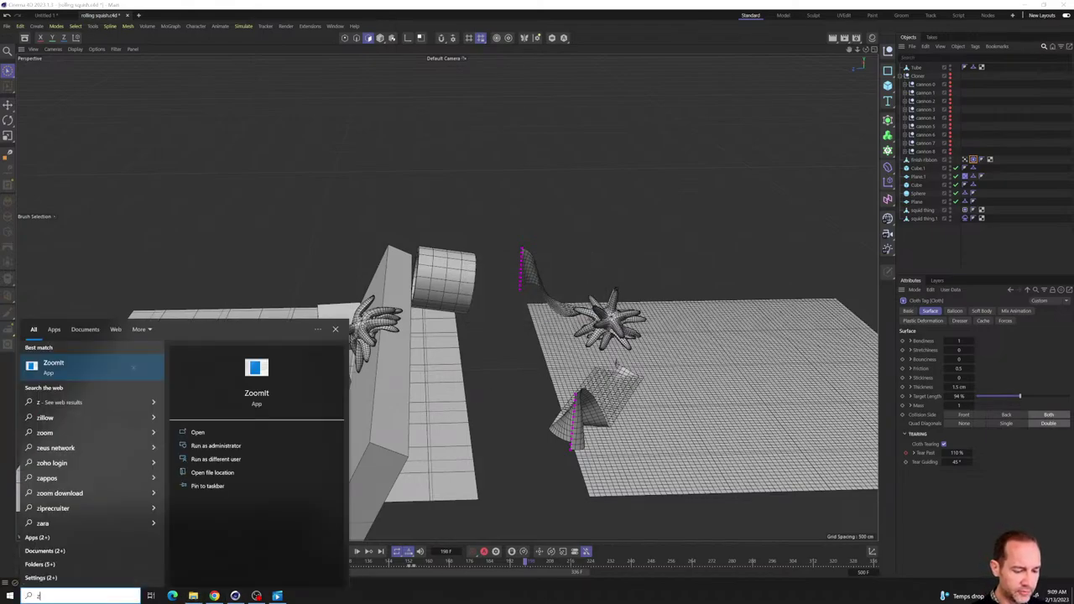
{"action": "type", "text": "oomit"}
{"action": "key", "text": "Return"}
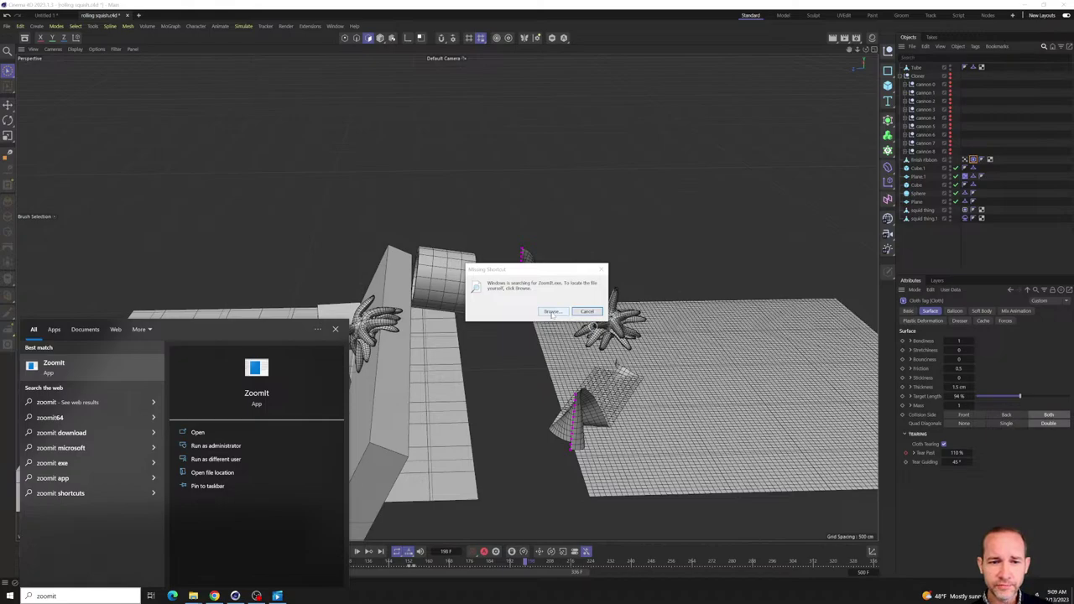
{"action": "left_click", "coordinate": [553, 312]}
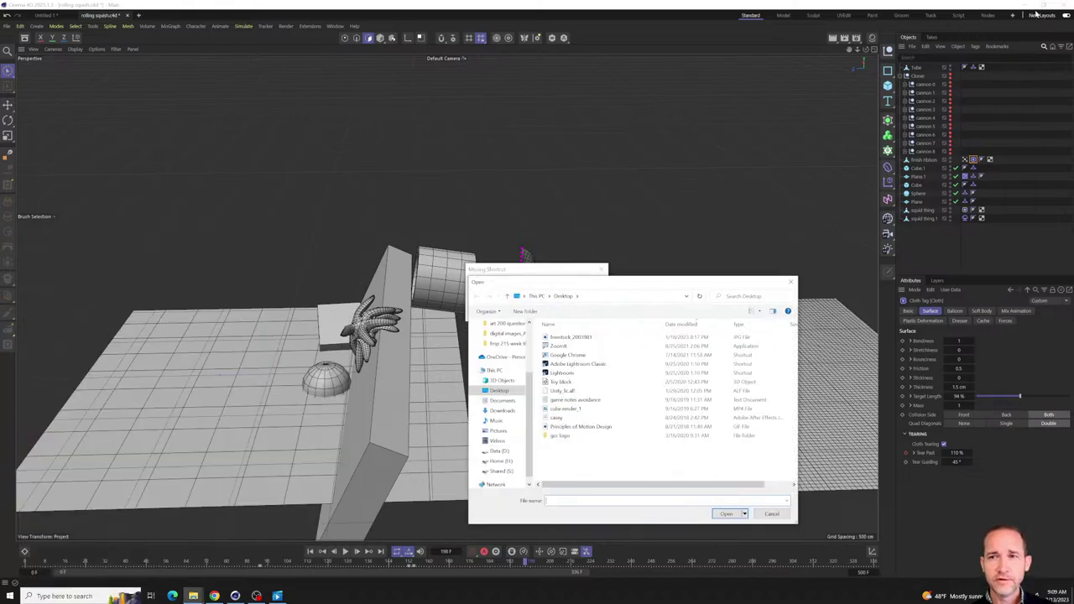
{"action": "left_click", "coordinate": [790, 282]}
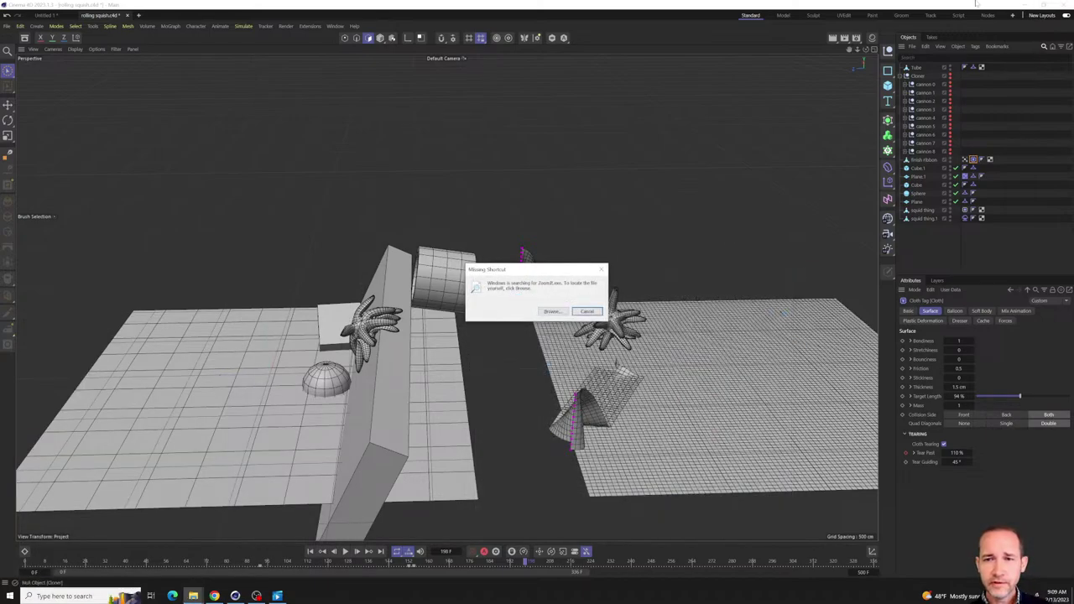
- Minimize Cinema 4D, move the video window clear of the desktop shortcuts, and launch ZoomIt from its desktop shortcut
{"action": "left_click", "coordinate": [1031, 5]}
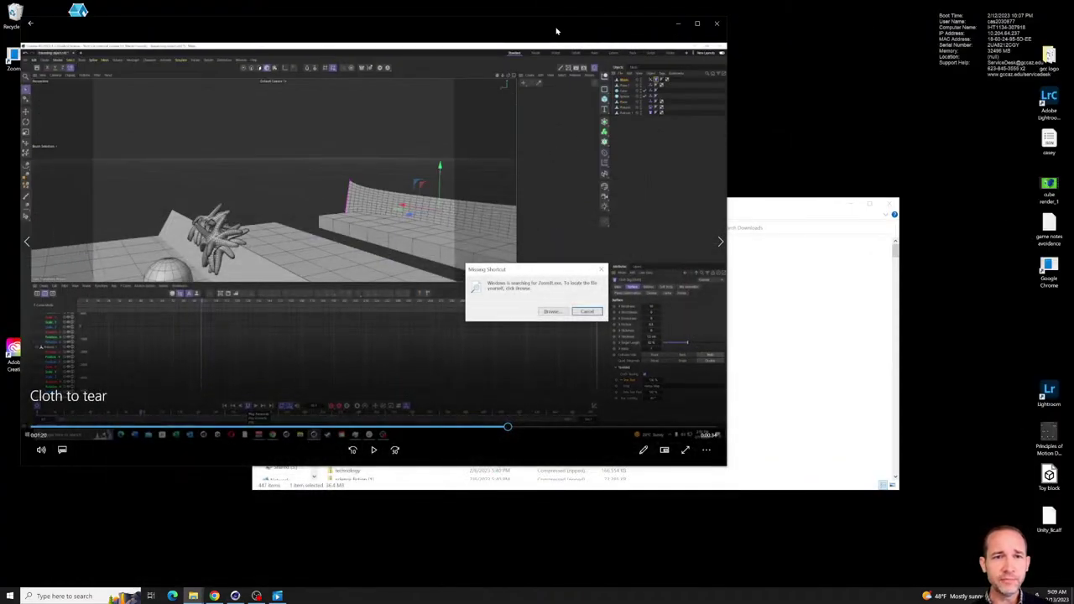
{"action": "left_click_drag", "start_coordinate": [556, 31], "coordinate": [711, 41]}
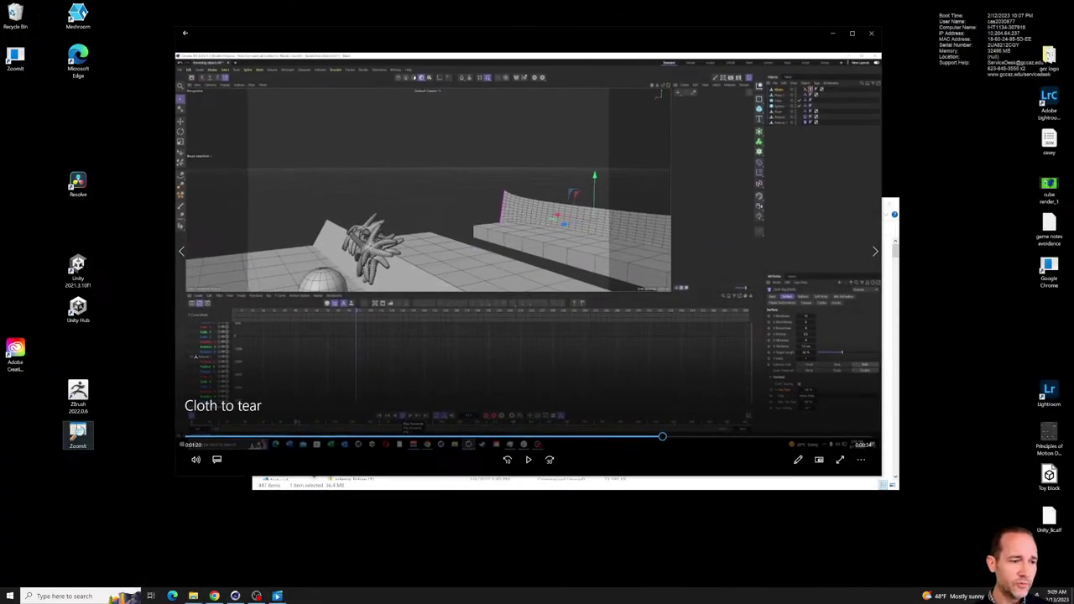
{"action": "double_click", "coordinate": [78, 430]}
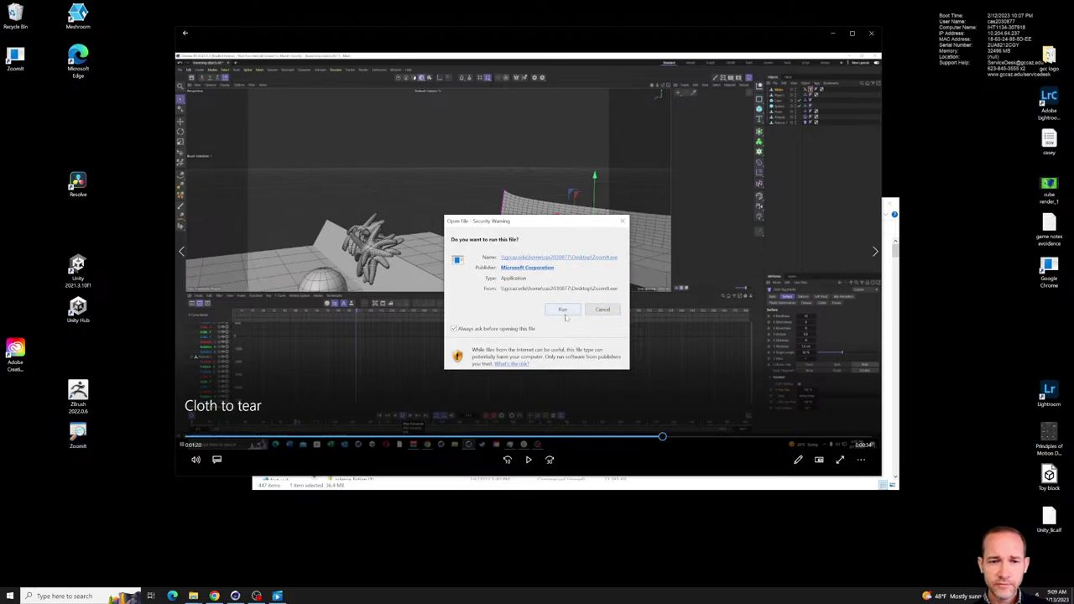
{"action": "left_click", "coordinate": [562, 310]}
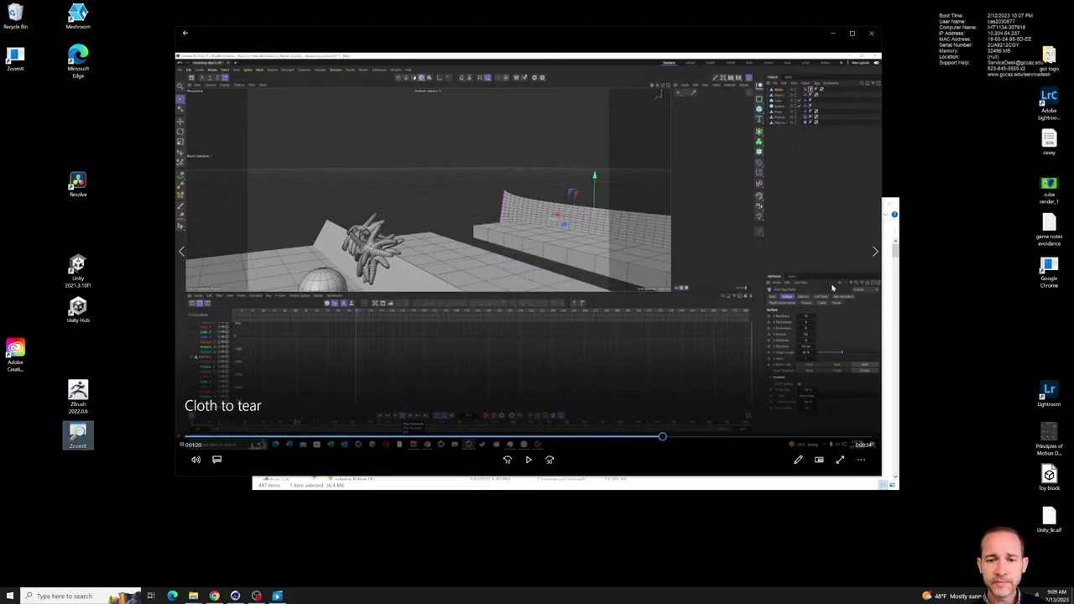
- Magnify the paused video and mark its Cloth tag tearing settings with a circle and an arrow, ending the annotation
{"action": "key", "text": "ctrl+1"}
{"action": "left_click", "coordinate": [825, 340]}
{"action": "mouse_move", "coordinate": [825, 340]}
{"action": "left_mouse_down"}
{"action": "mouse_move", "coordinate": [767, 385]}
{"action": "mouse_move", "coordinate": [830, 327]}
{"action": "left_mouse_up"}
{"action": "left_click_drag", "start_coordinate": [785, 361], "coordinate": [635, 468], "text": "ctrl+shift"}
{"action": "key", "text": "Escape"}
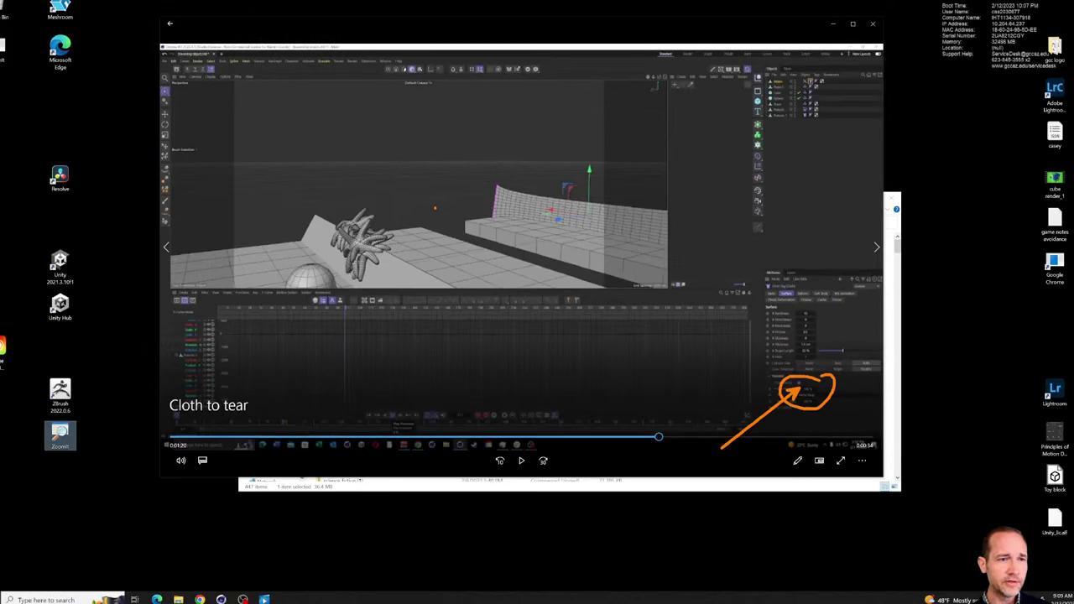
- Magnify the paused video, mark the cloth ribbon with an arrow and draw a line from the squid shape, then close the video
{"action": "key", "text": "ctrl+1"}
{"action": "left_click_drag", "start_coordinate": [685, 137], "coordinate": [489, 216], "text": "ctrl+shift"}
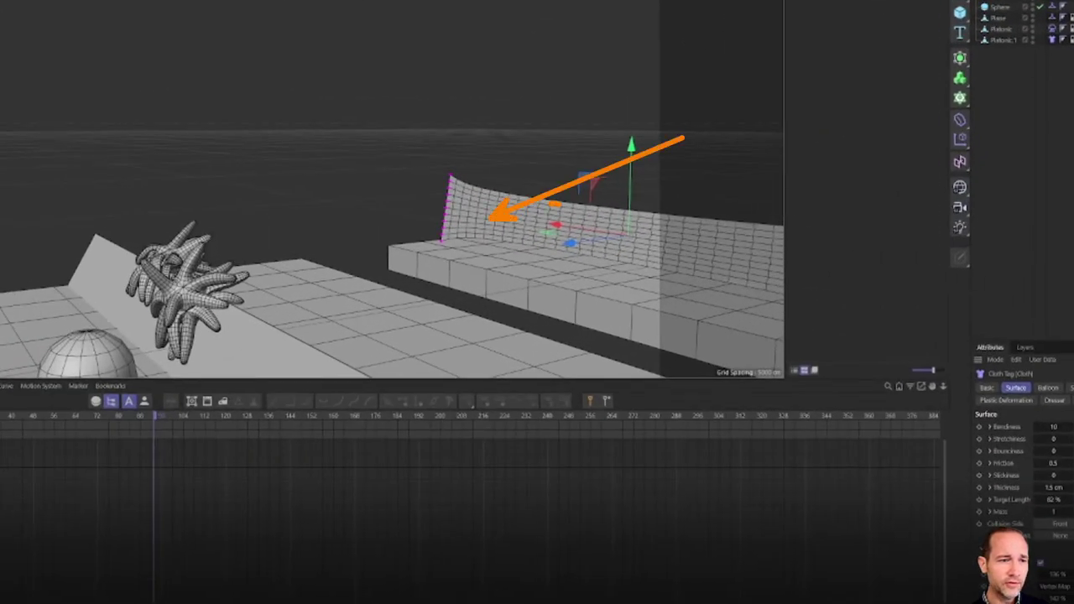
{"action": "left_click_drag", "start_coordinate": [221, 270], "coordinate": [364, 250], "text": "ctrl+shift"}
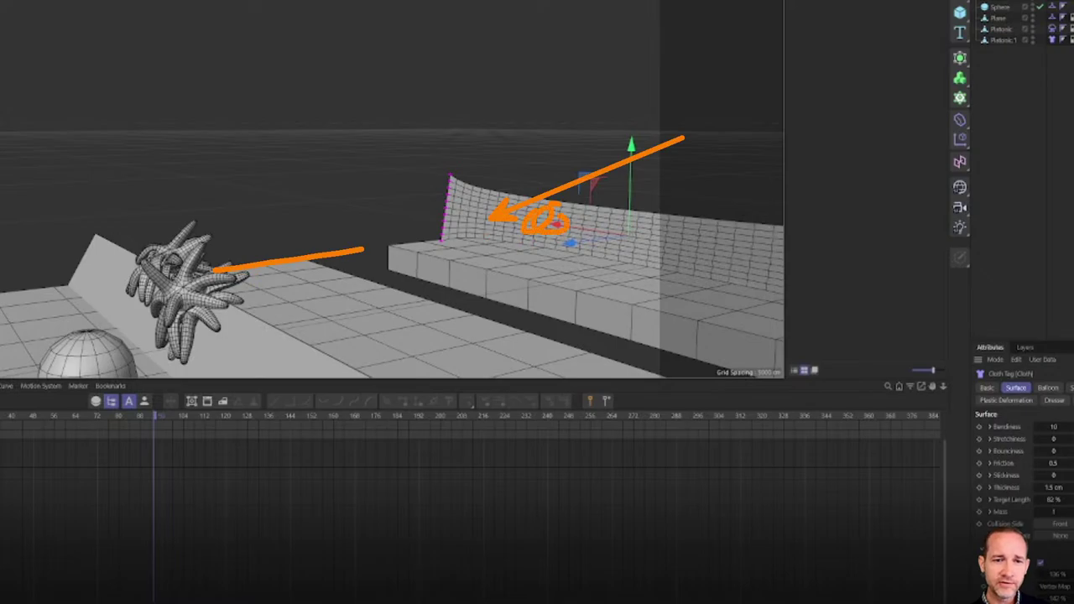
{"action": "key", "text": "Escape"}
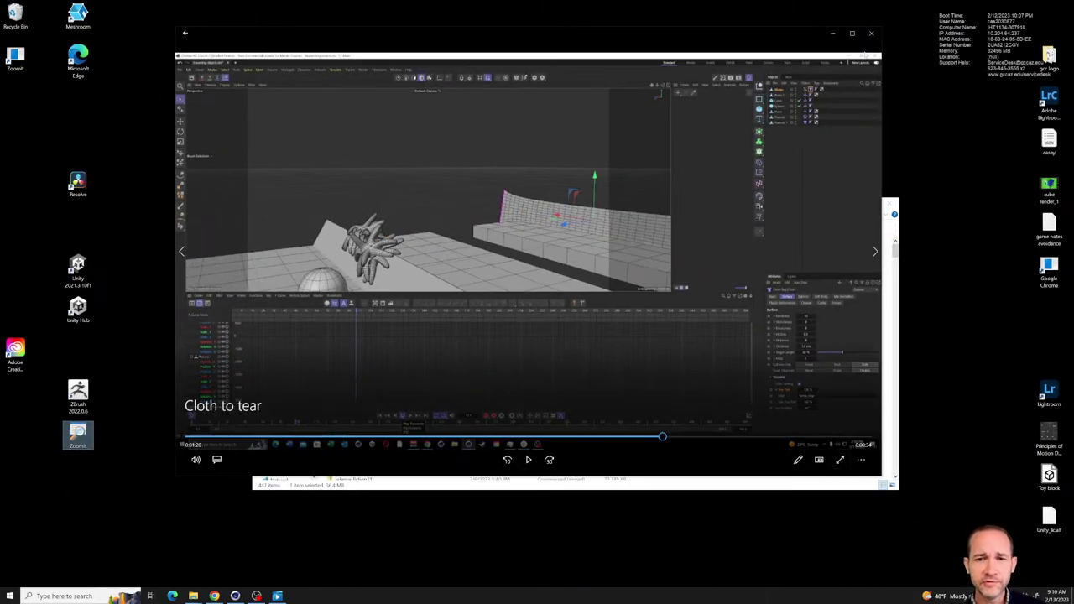
{"action": "left_click", "coordinate": [869, 35]}
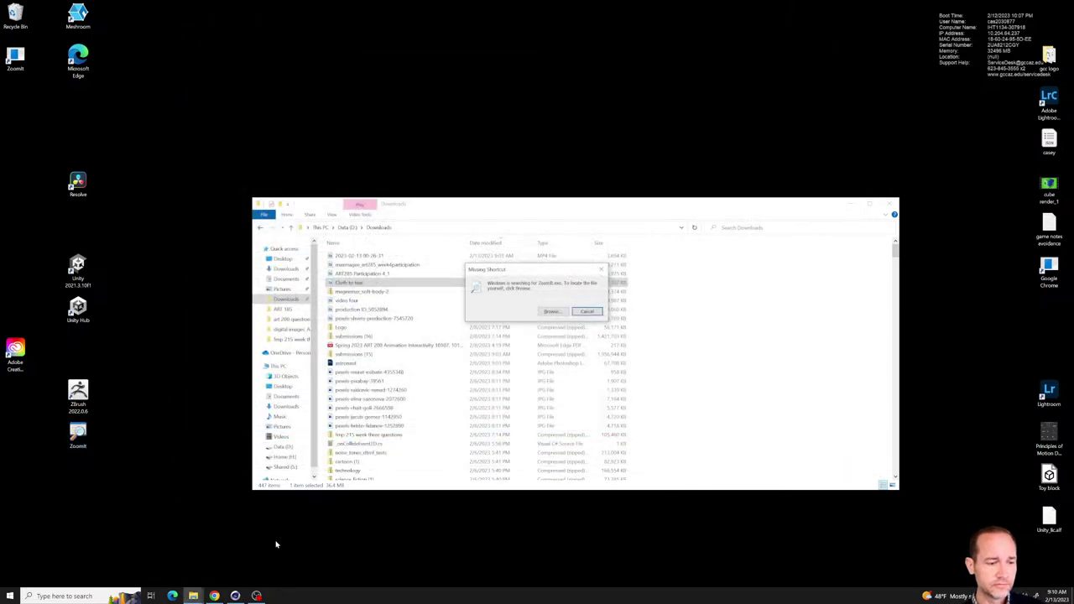
- Cancel the missing-shortcut search, then watch the student's ART285 Participation 4_1 video from Downloads and pause it
{"action": "left_click", "coordinate": [599, 271]}
{"action": "double_click", "coordinate": [396, 275]}
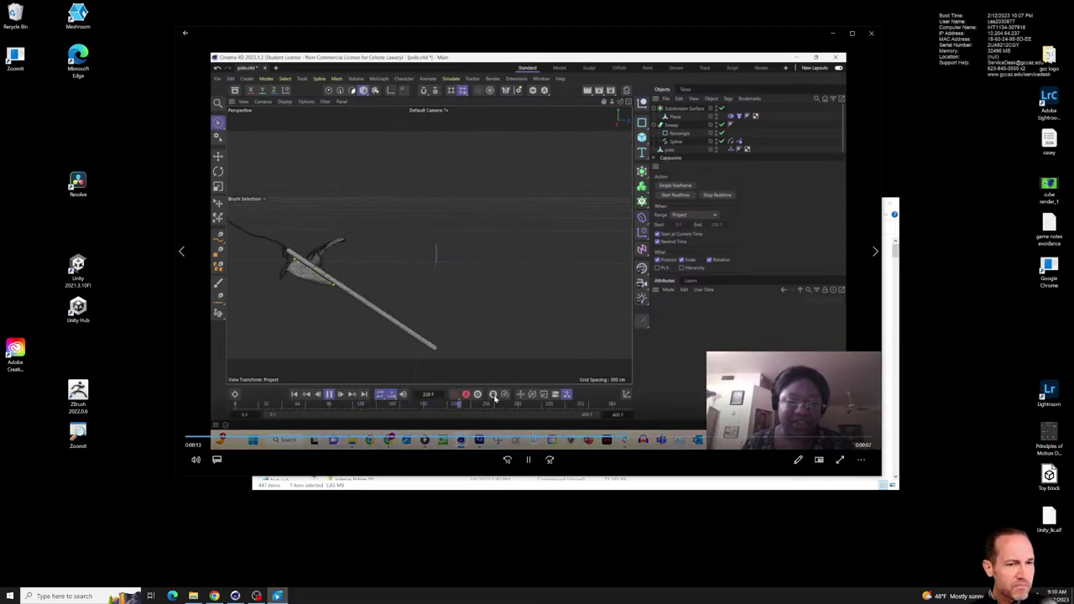
{"action": "left_click", "coordinate": [528, 465]}
- Switch to Cinema 4D and look through its list of recently opened projects
{"action": "left_click", "coordinate": [235, 596]}
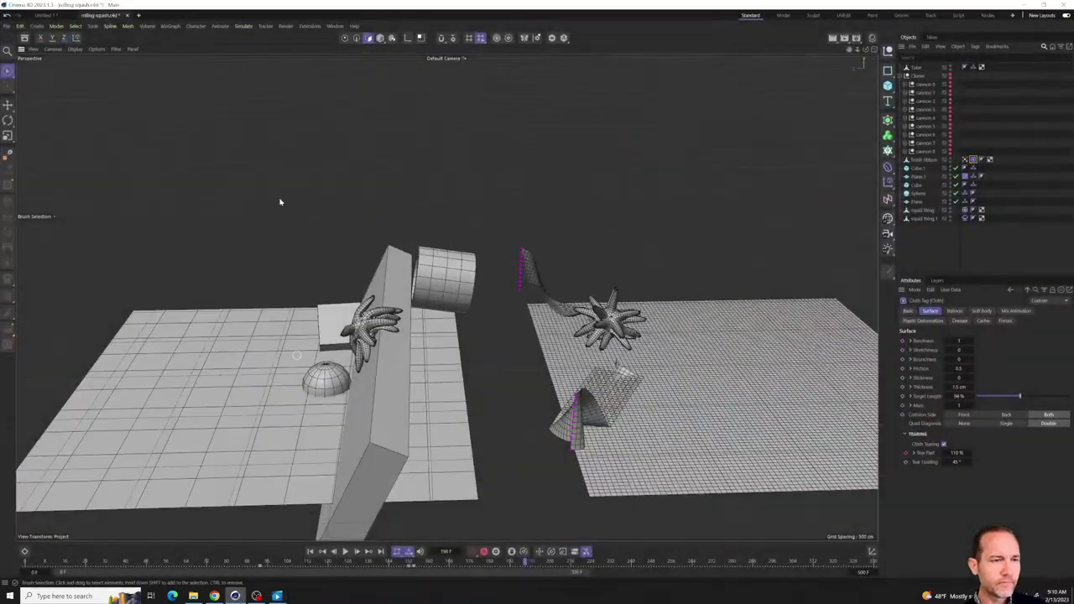
{"action": "left_click", "coordinate": [12, 26]}
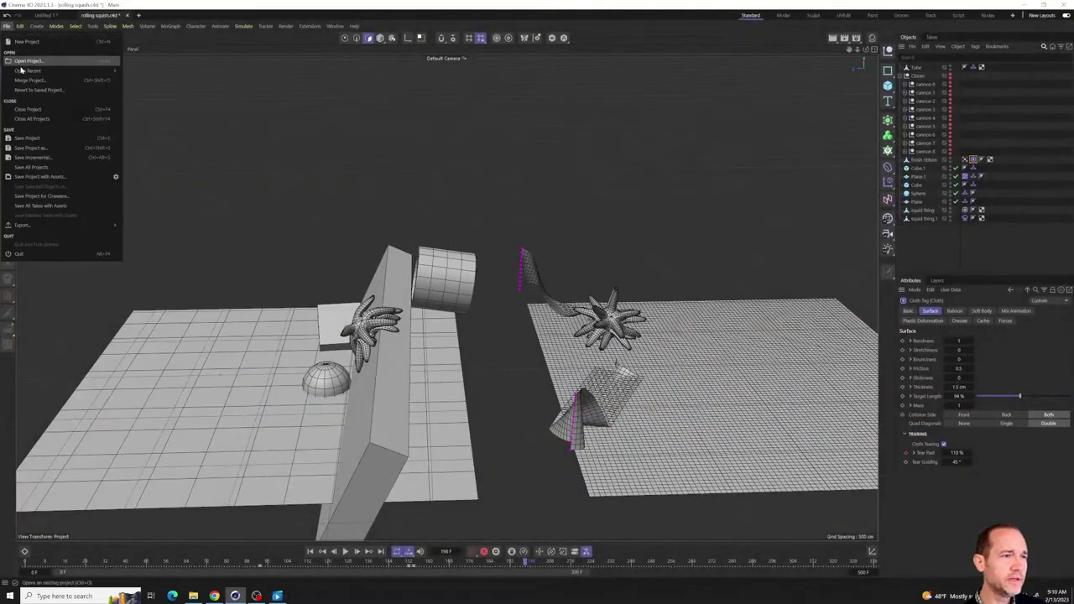
{"action": "mouse_move", "coordinate": [28, 71]}
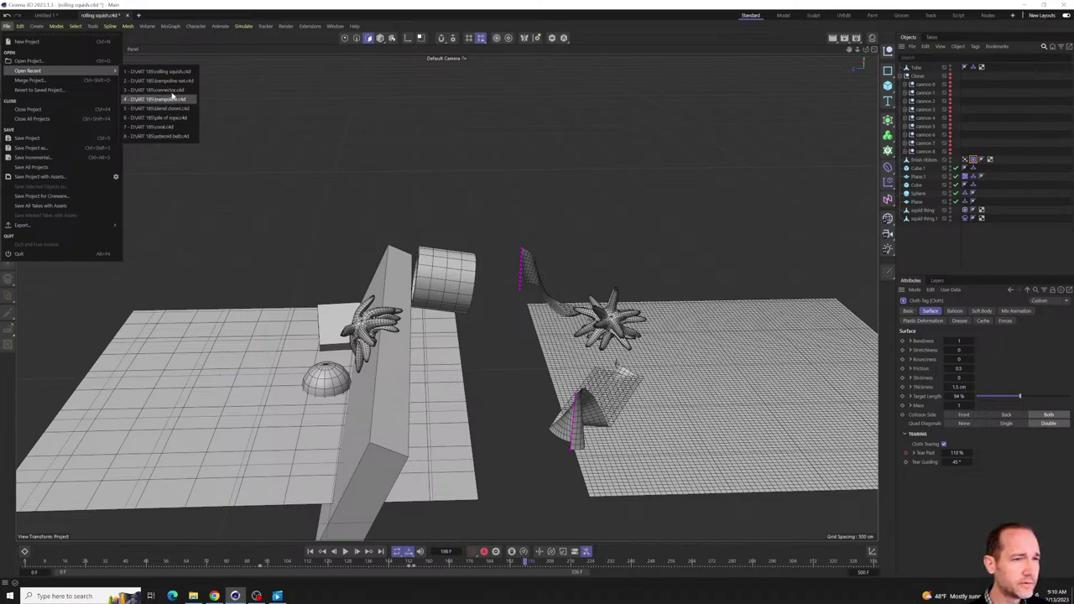
{"action": "key", "text": "Escape"}
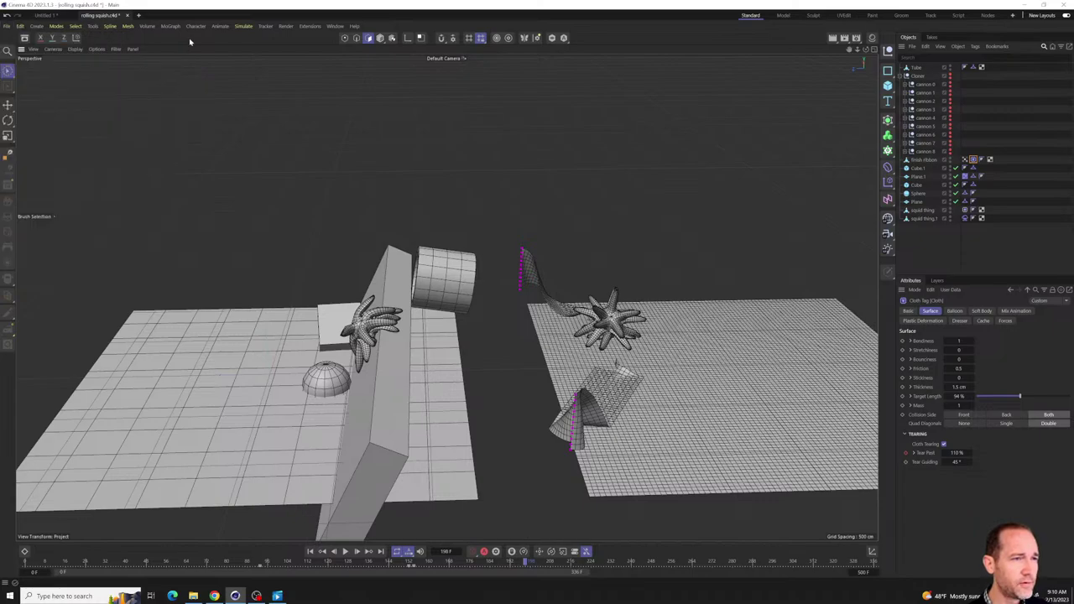
- Open the connector project from the ART 185 folder and inspect its scene, closing the folder window
{"action": "left_click", "coordinate": [193, 596]}
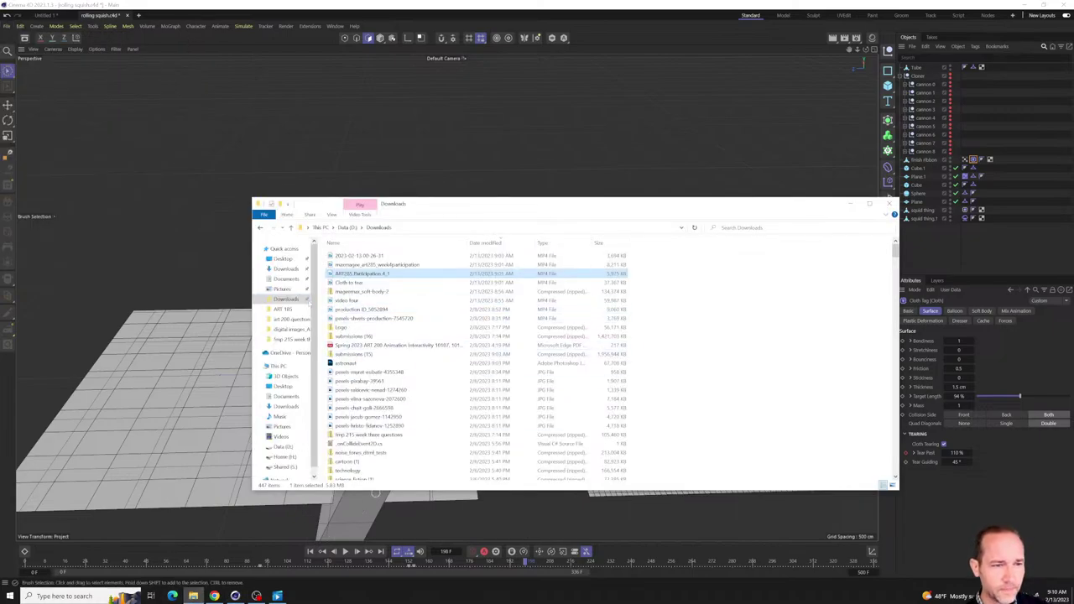
{"action": "left_click", "coordinate": [286, 269]}
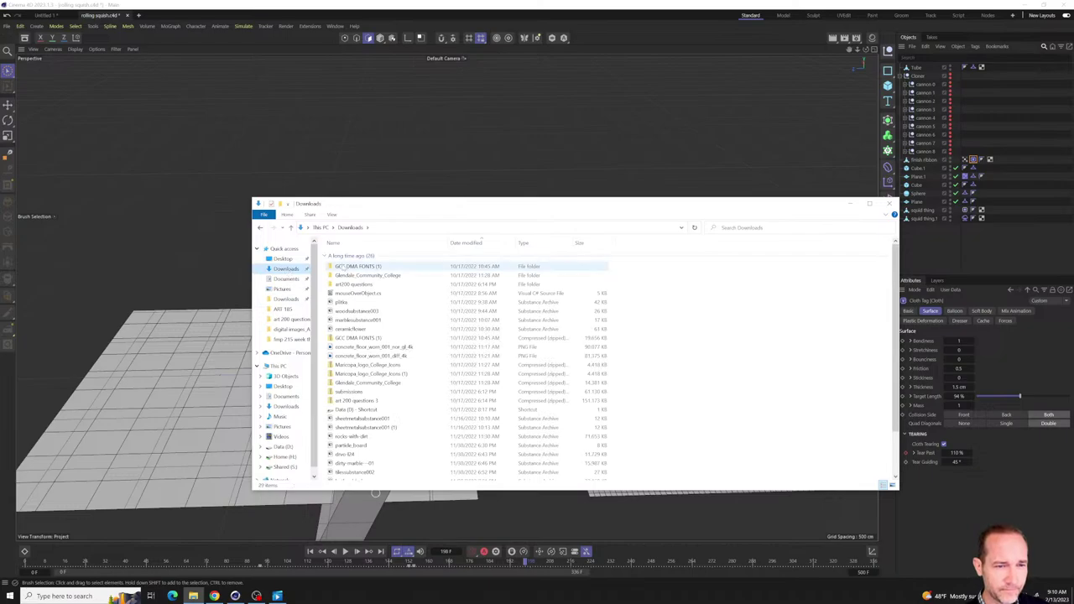
{"action": "left_click", "coordinate": [283, 309]}
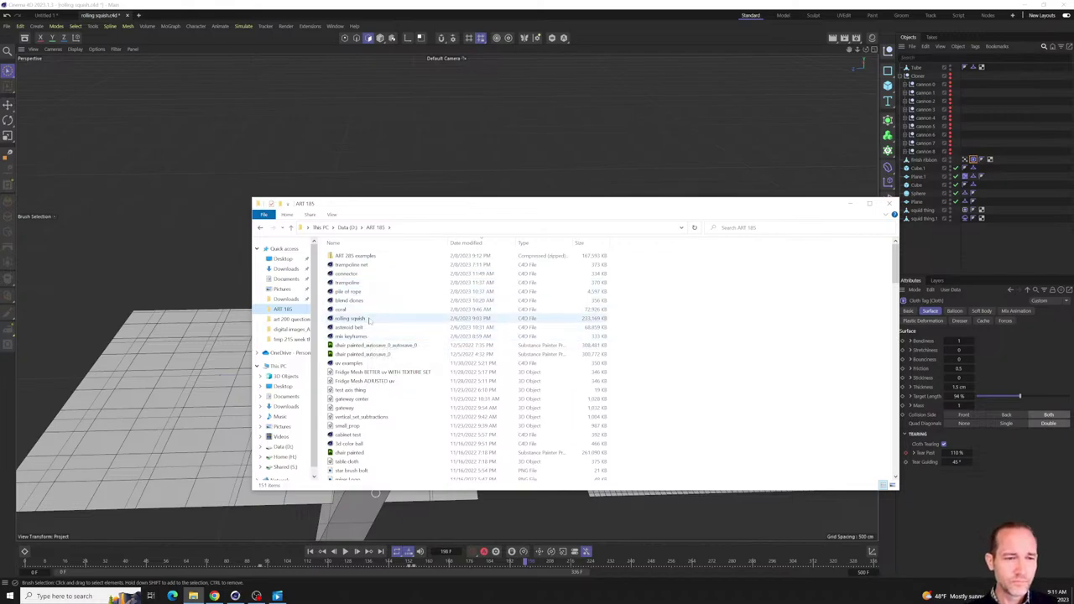
{"action": "left_click", "coordinate": [367, 274]}
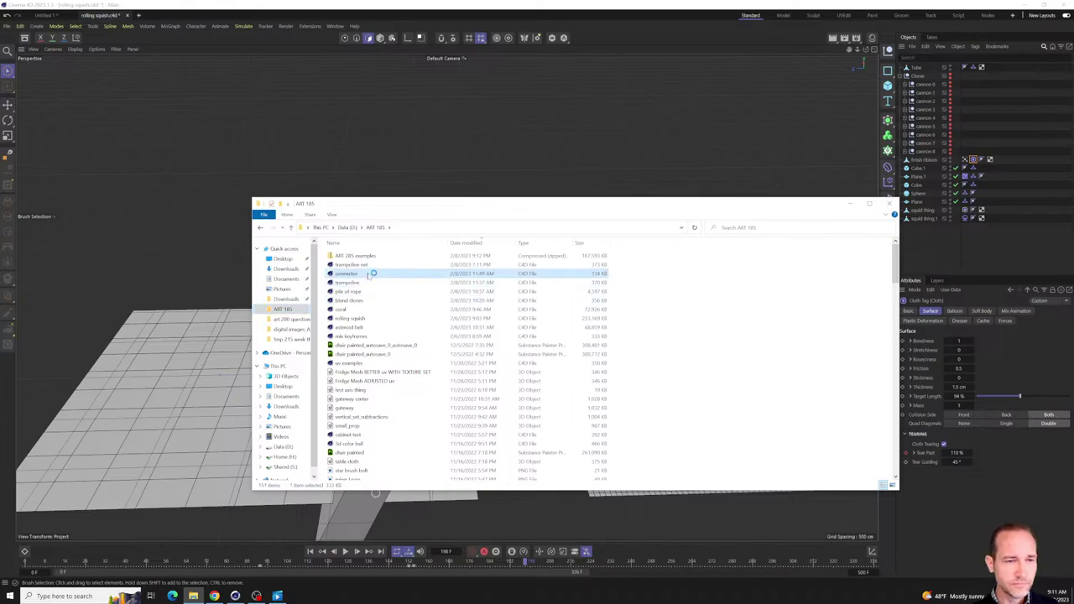
{"action": "left_click", "coordinate": [891, 204]}
{"action": "left_click_drag", "start_coordinate": [502, 279], "coordinate": [487, 303], "text": "alt"}
- Create a new project and add a cylinder slimmed to a pole with a radius of about 3.2 cm
{"action": "key", "text": "ctrl+n"}
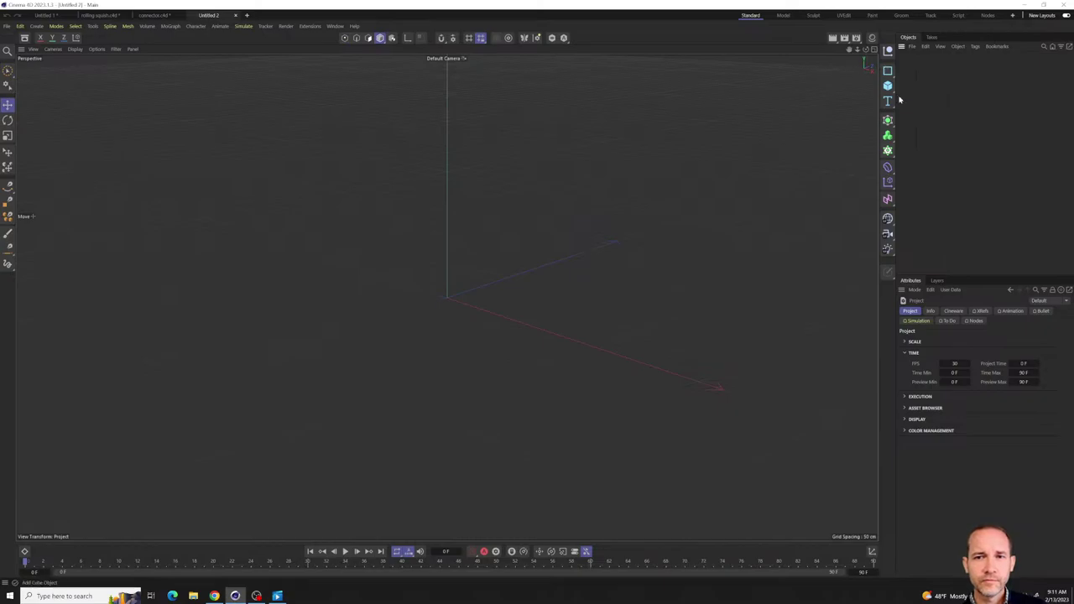
{"action": "left_click_drag", "start_coordinate": [891, 87], "coordinate": [950, 103]}
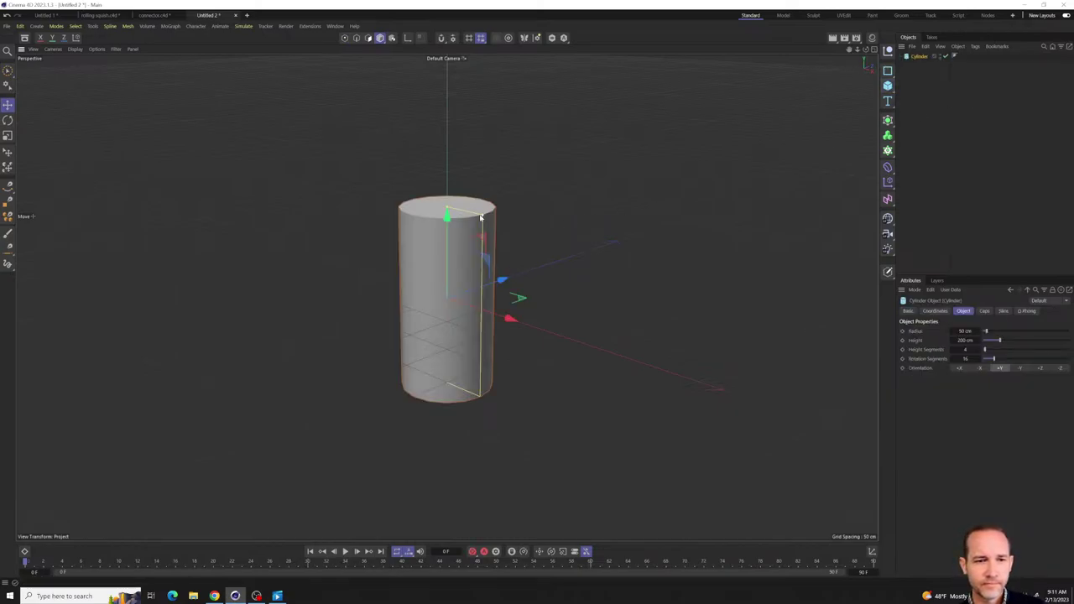
{"action": "left_click_drag", "start_coordinate": [480, 217], "coordinate": [450, 212]}
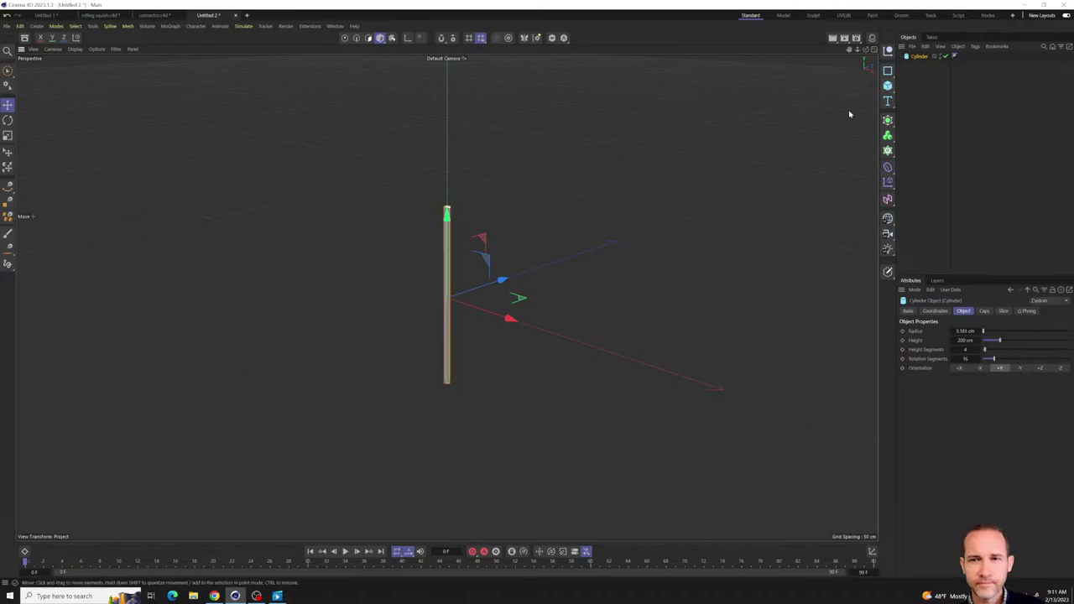
- Add a plane oriented to -X, about 63 cm wide and 161 cm high, and place it beside the pole's upper end
{"action": "left_click_drag", "start_coordinate": [888, 85], "coordinate": [923, 116]}
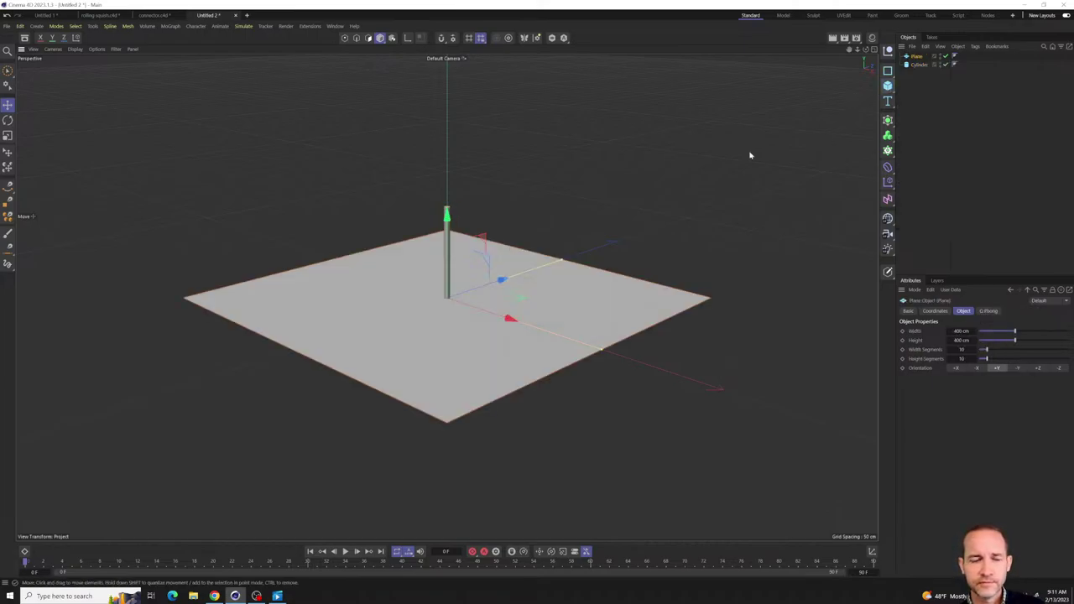
{"action": "left_click", "coordinate": [977, 368]}
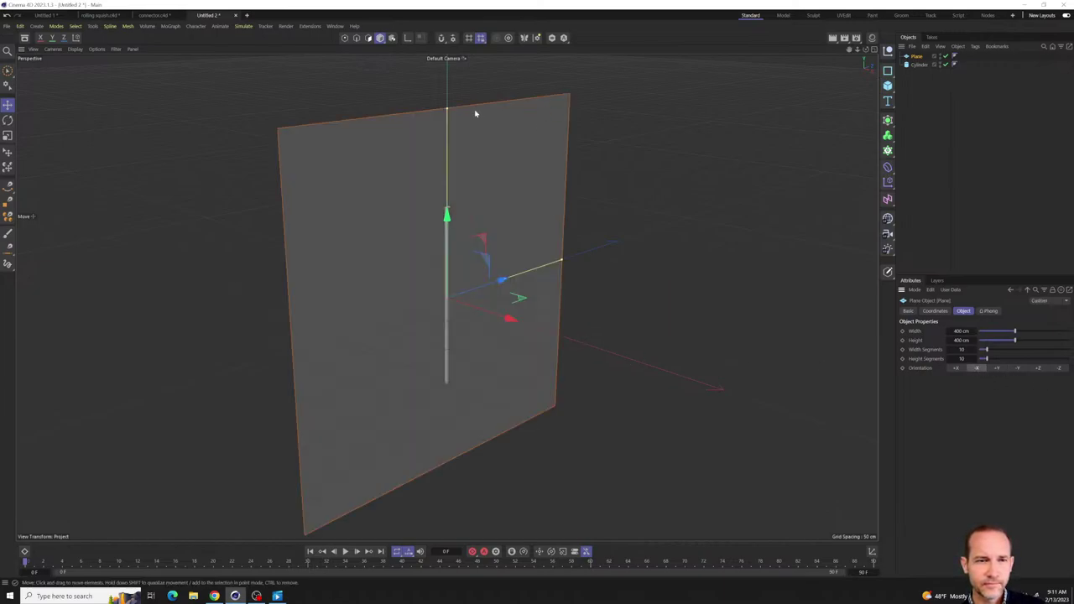
{"action": "left_click_drag", "start_coordinate": [446, 109], "coordinate": [477, 271]}
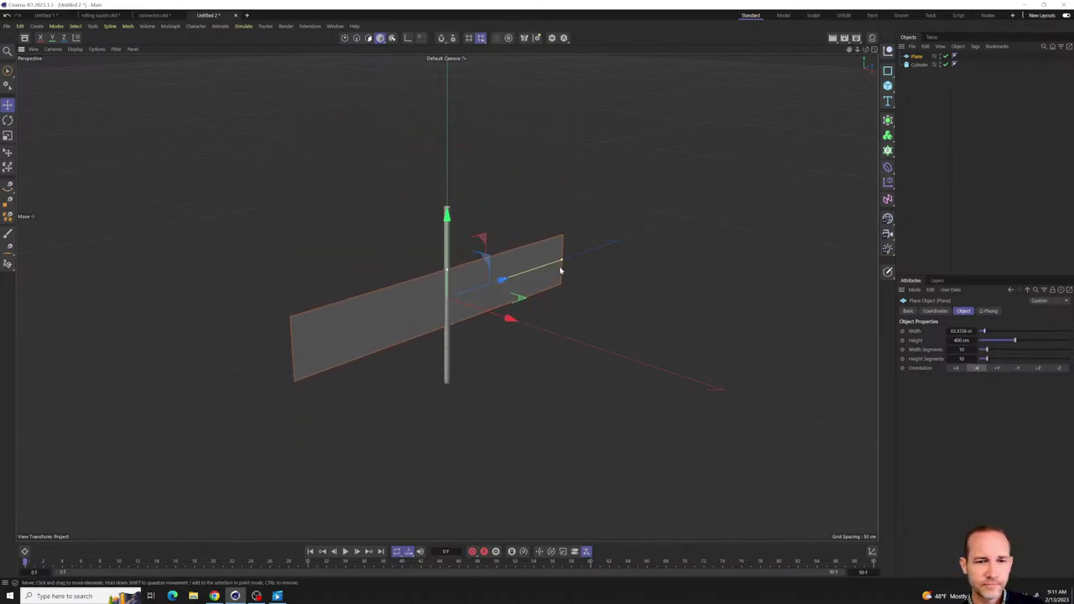
{"action": "left_click_drag", "start_coordinate": [562, 263], "coordinate": [496, 282]}
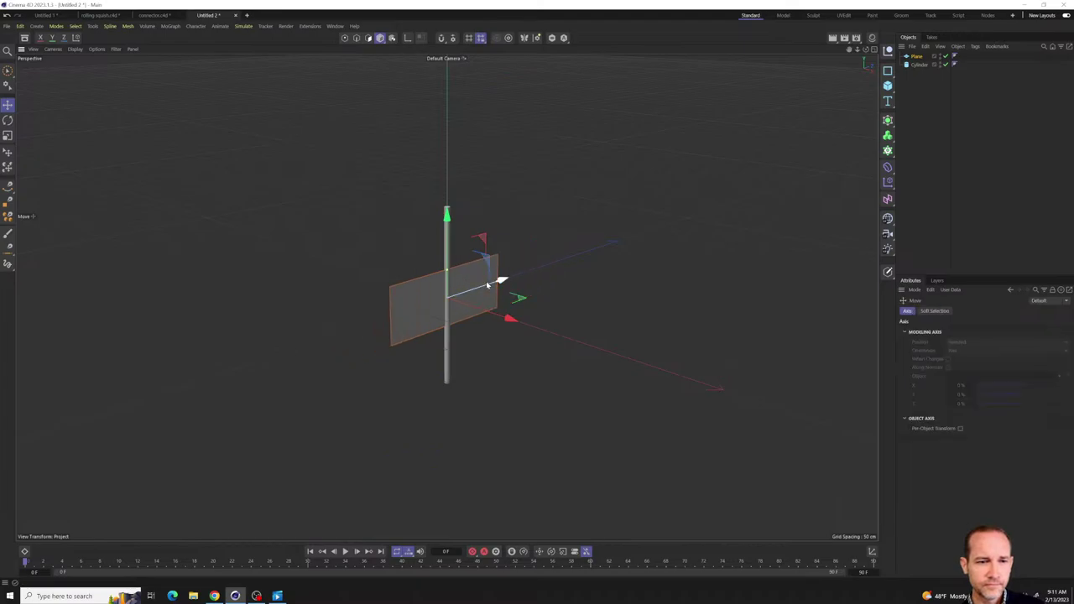
{"action": "mouse_move", "coordinate": [486, 245]}
{"action": "left_mouse_down"}
{"action": "mouse_move", "coordinate": [402, 230]}
{"action": "mouse_move", "coordinate": [423, 210]}
{"action": "mouse_move", "coordinate": [493, 241]}
{"action": "left_mouse_up"}
{"action": "scroll", "coordinate": [492, 240], "scroll_direction": "up", "scroll_amount": 8}
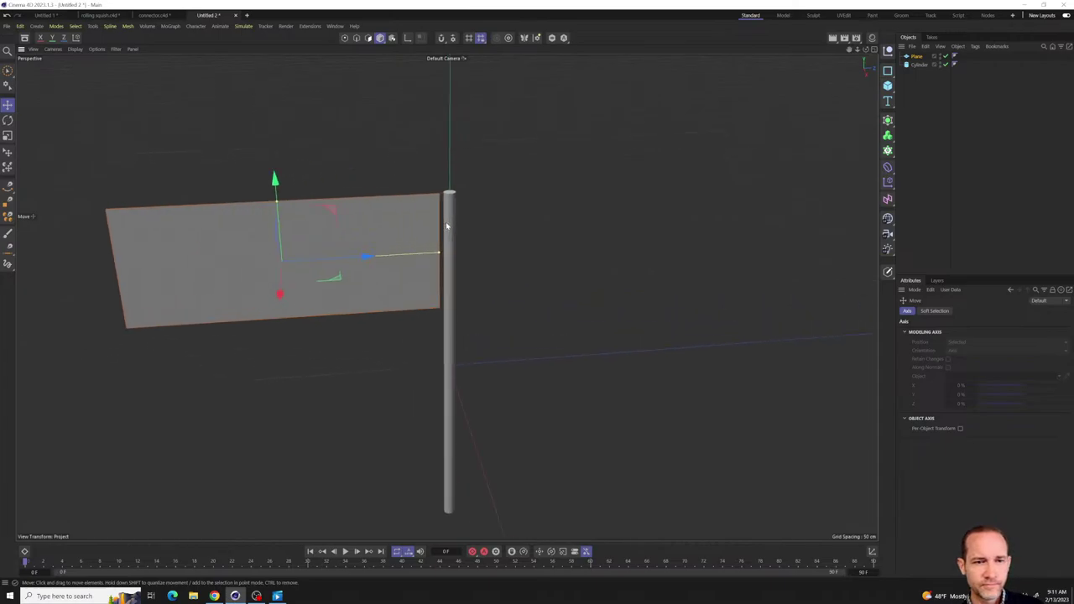
- Display the mesh lines in the viewport and increase the plane's width and height segments
{"action": "left_click", "coordinate": [919, 64]}
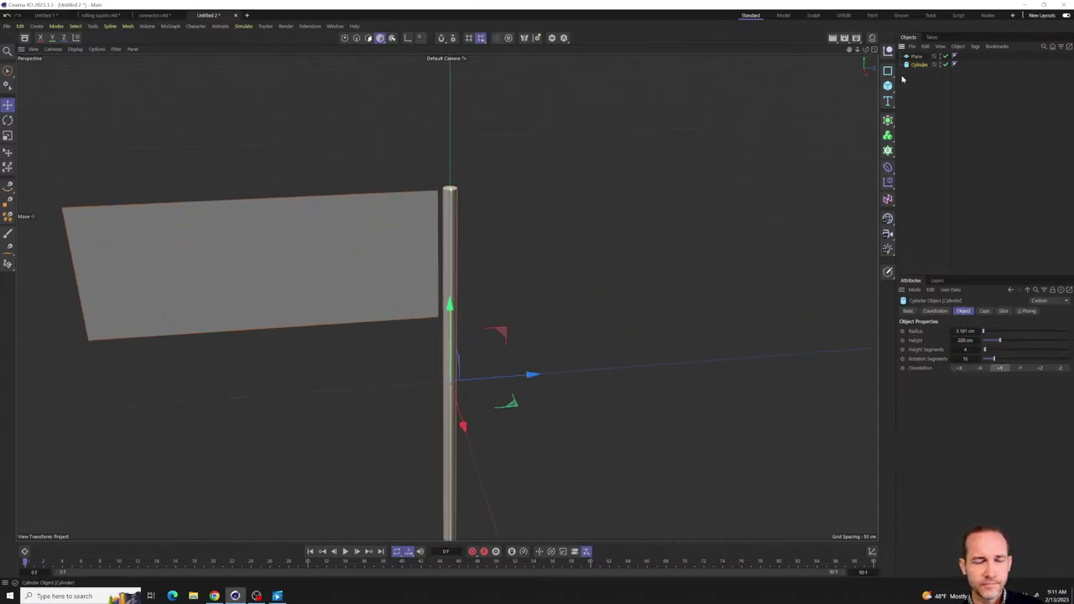
{"action": "right_click", "coordinate": [482, 272]}
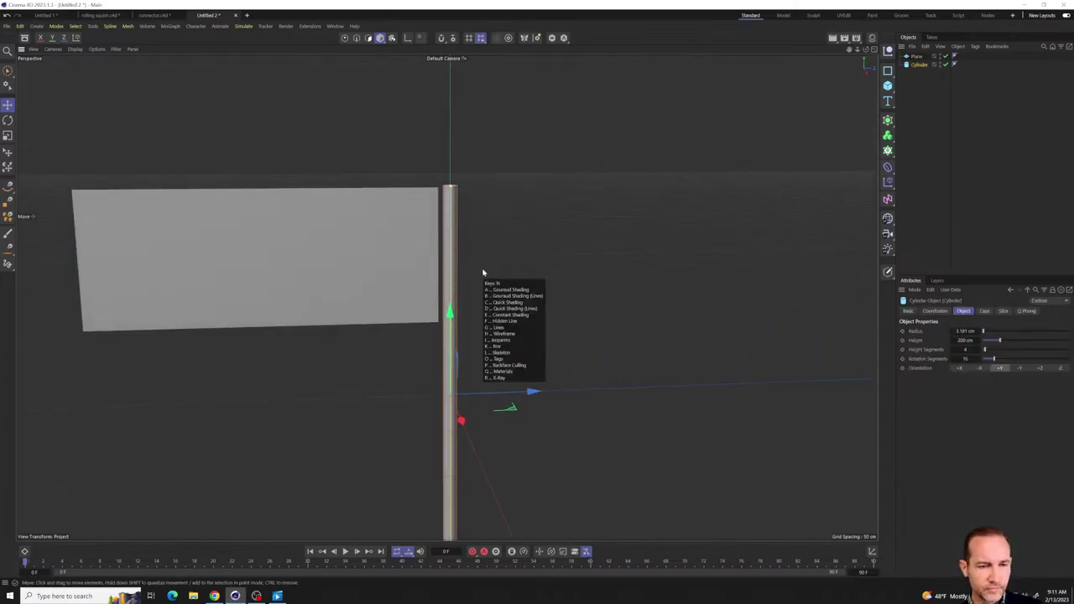
{"action": "left_click", "coordinate": [503, 336]}
{"action": "left_click", "coordinate": [917, 56]}
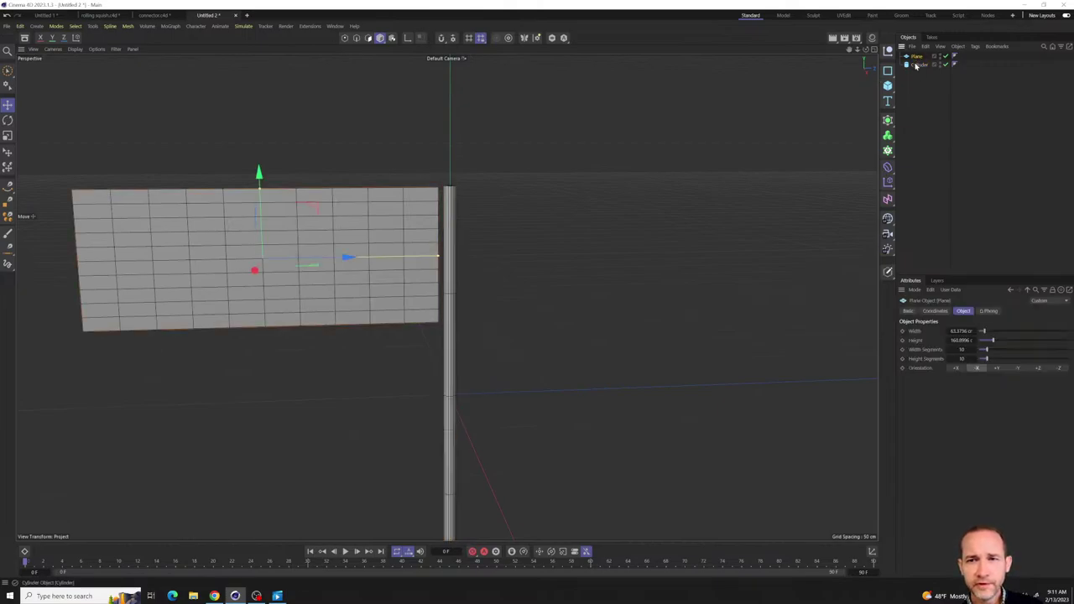
{"action": "left_click", "coordinate": [998, 349]}
{"action": "left_click_drag", "start_coordinate": [998, 358], "coordinate": [1007, 361]}
- Add a Cloth tag and a Cloth Belt tag to the plane
{"action": "left_click", "coordinate": [919, 65]}
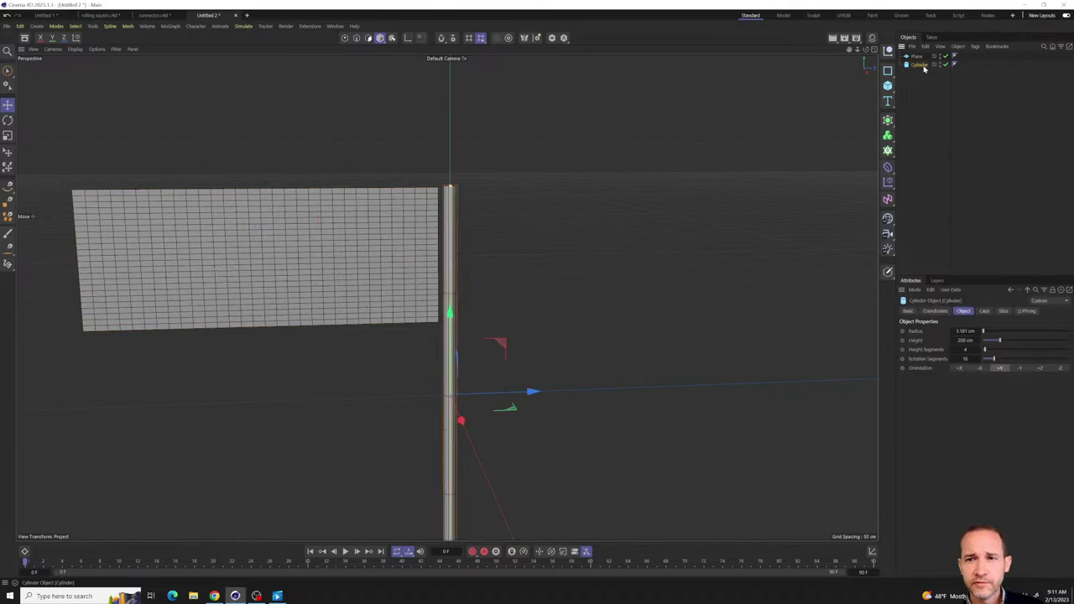
{"action": "left_click", "coordinate": [918, 57]}
{"action": "right_click", "coordinate": [921, 58]}
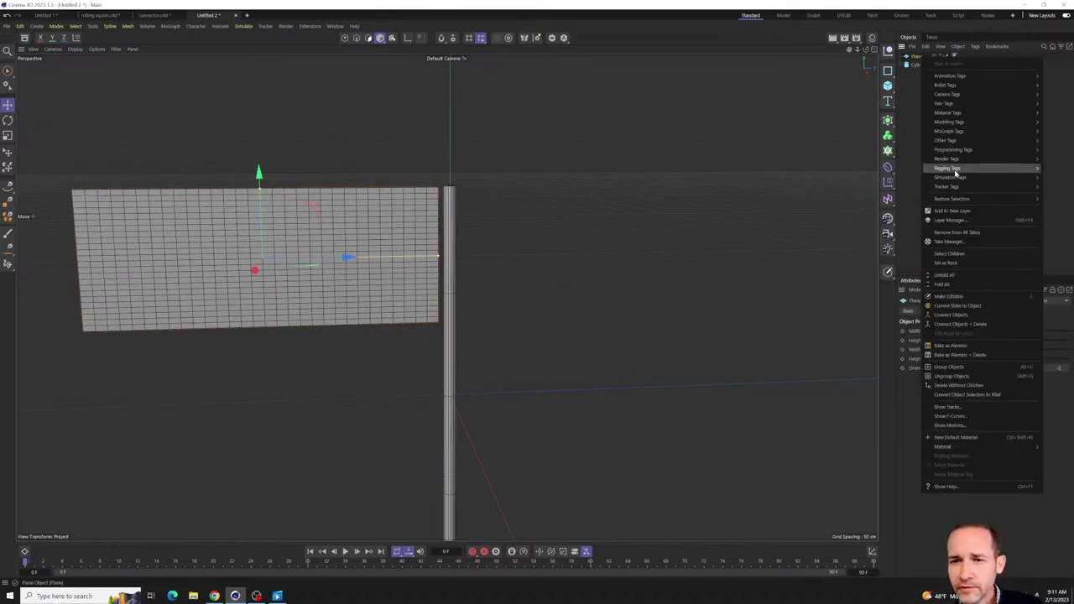
{"action": "mouse_move", "coordinate": [955, 179]}
{"action": "left_click", "coordinate": [899, 182]}
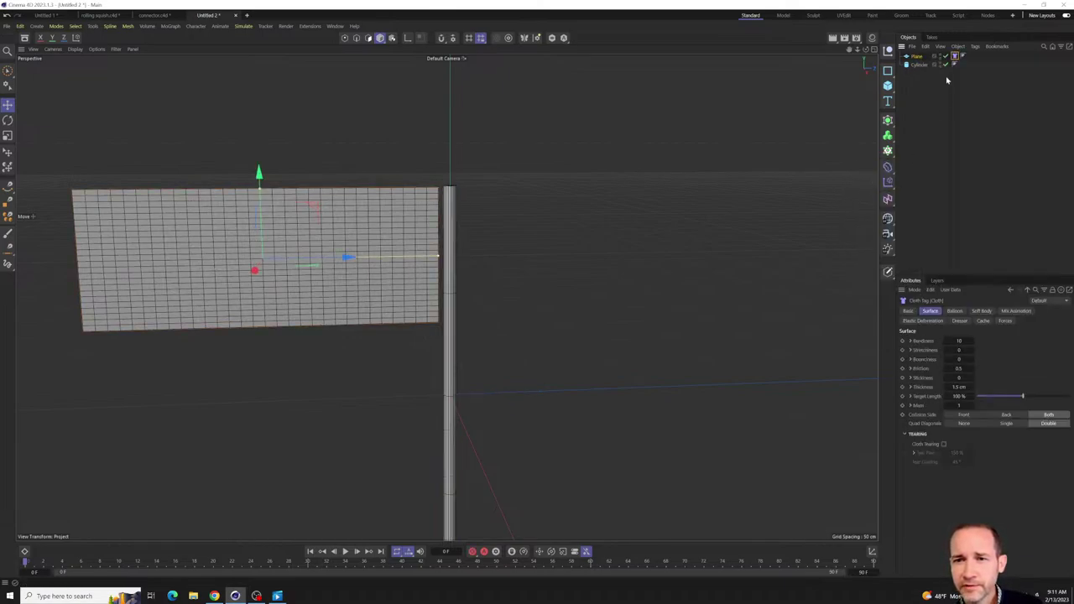
{"action": "right_click", "coordinate": [921, 59]}
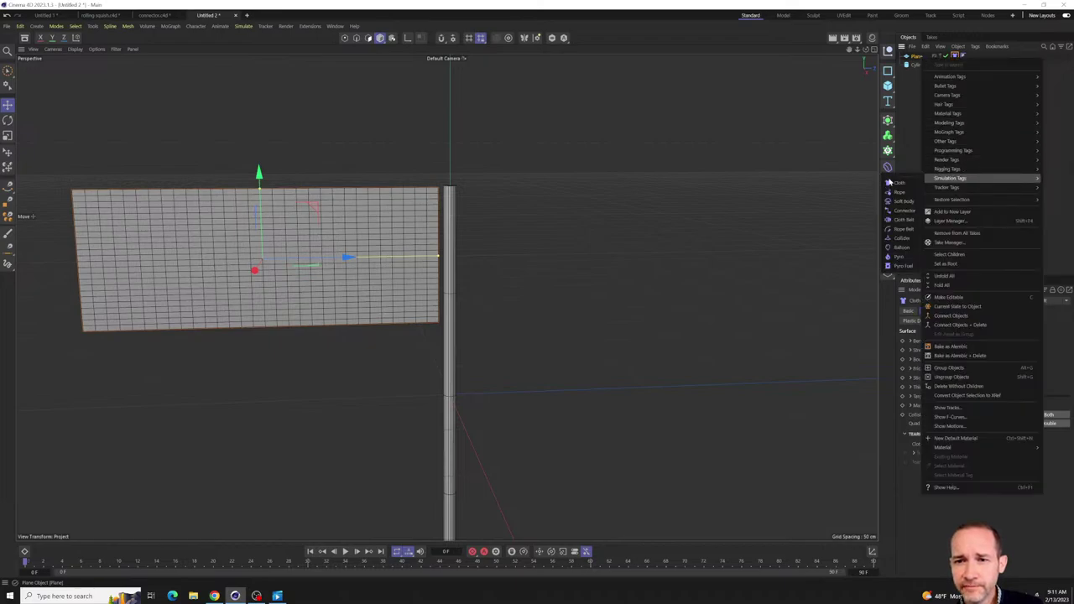
{"action": "left_click", "coordinate": [905, 220]}
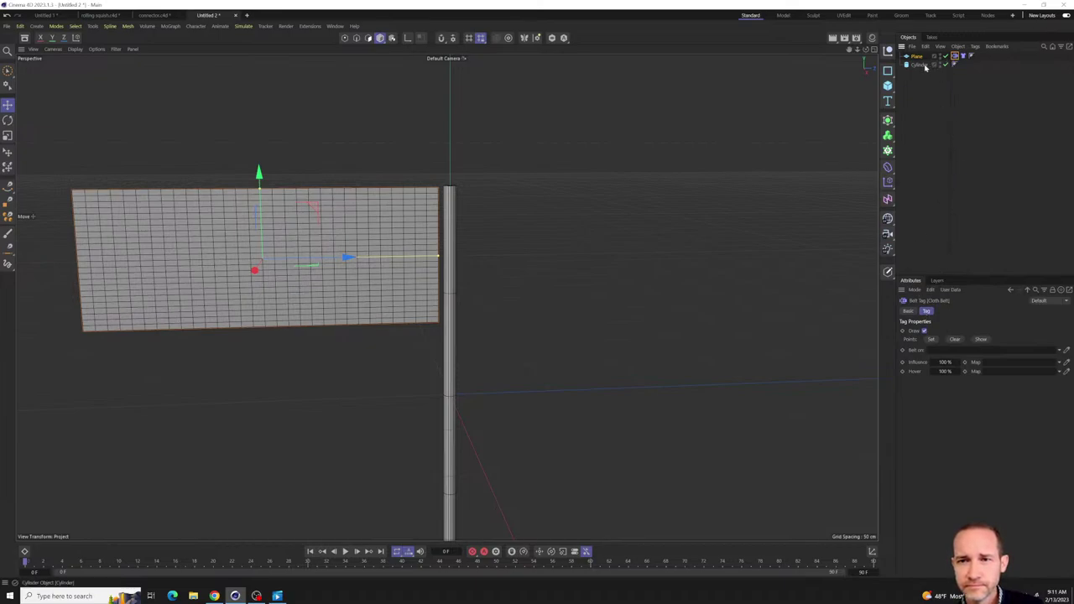
- Assign the cylinder as the Cloth Belt tag's Belt On object and make the cylinder editable
{"action": "left_click_drag", "start_coordinate": [925, 67], "coordinate": [954, 183]}
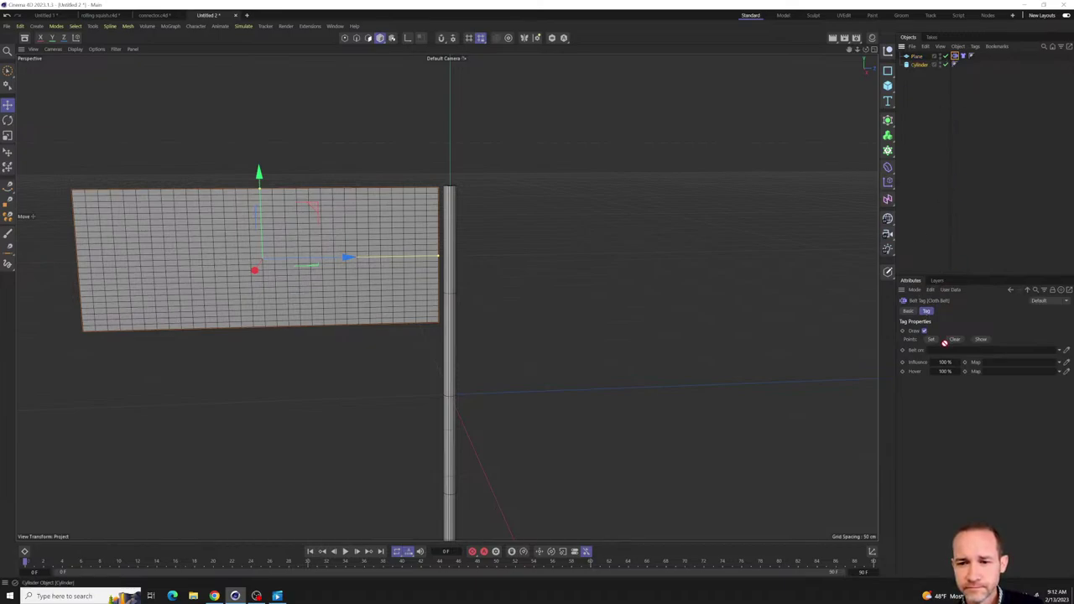
{"action": "left_click_drag", "start_coordinate": [946, 353], "coordinate": [946, 353]}
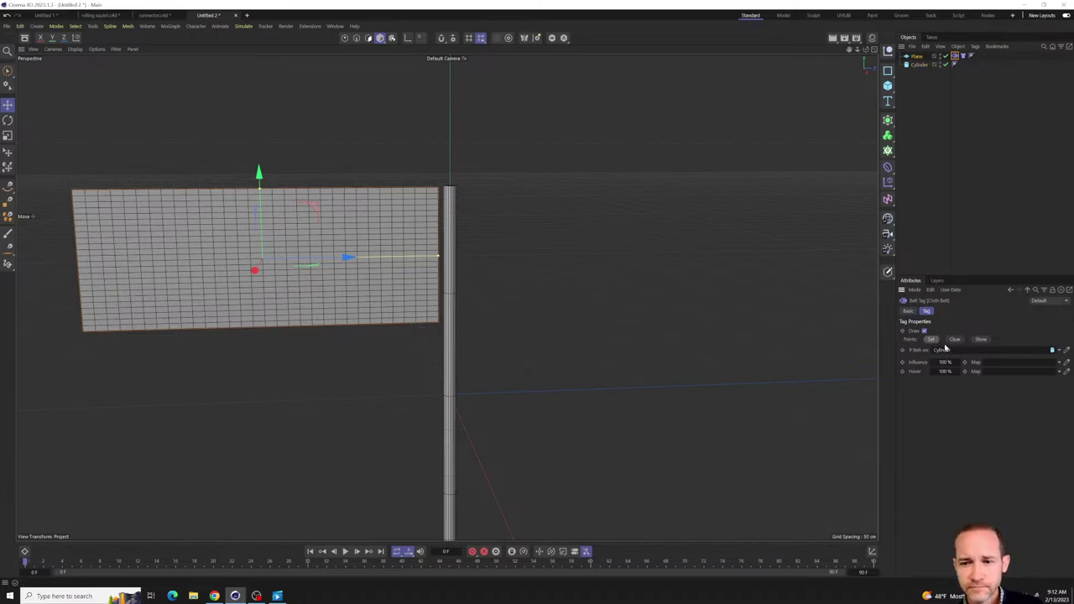
{"action": "left_click", "coordinate": [918, 66]}
{"action": "key", "text": "c"}
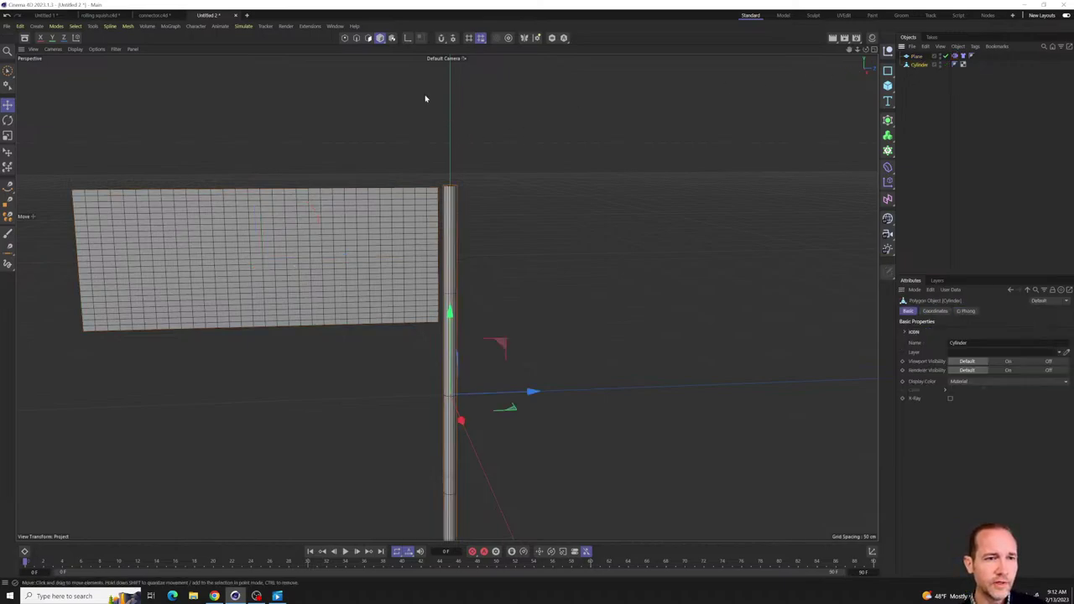
- Switch to point mode and select the points around the pole's top end with Brush Selection
{"action": "left_click", "coordinate": [344, 38]}
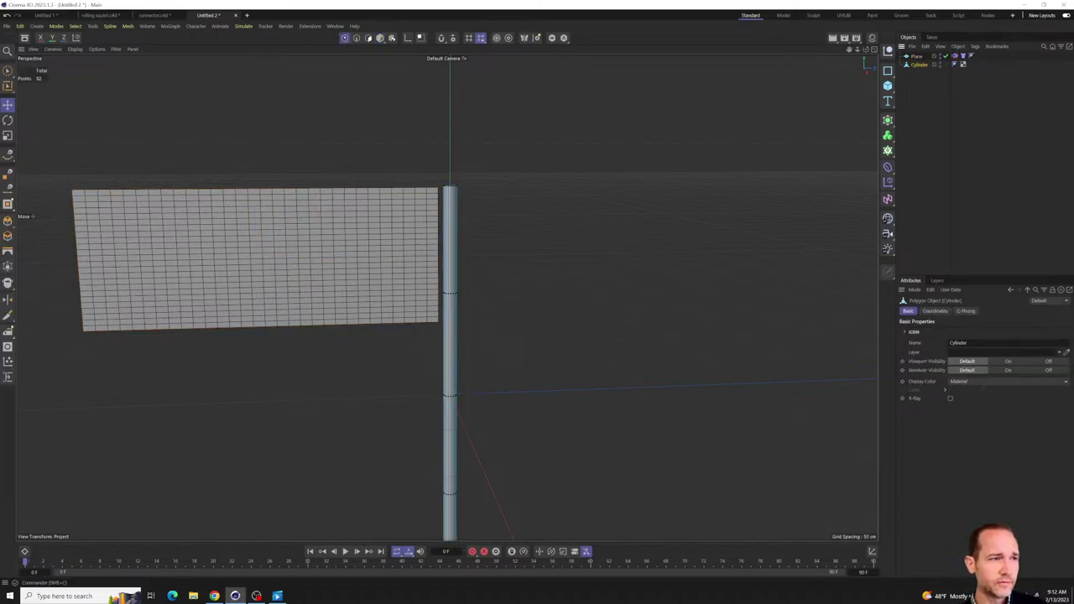
{"action": "left_click", "coordinate": [8, 70]}
{"action": "left_click", "coordinate": [442, 179]}
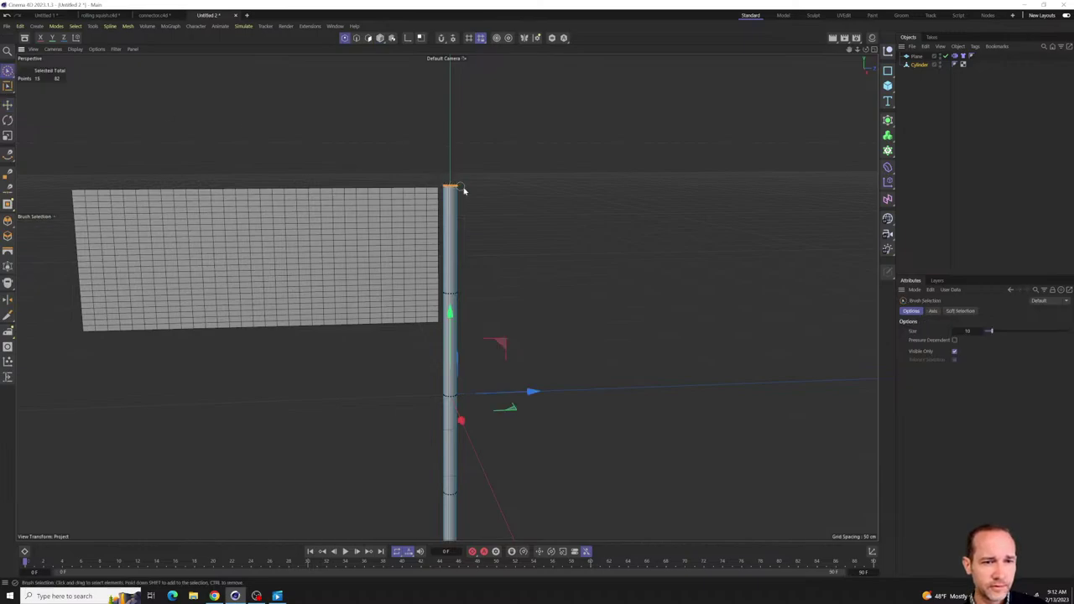
{"action": "right_click_drag", "start_coordinate": [491, 199], "coordinate": [763, 214], "text": "alt"}
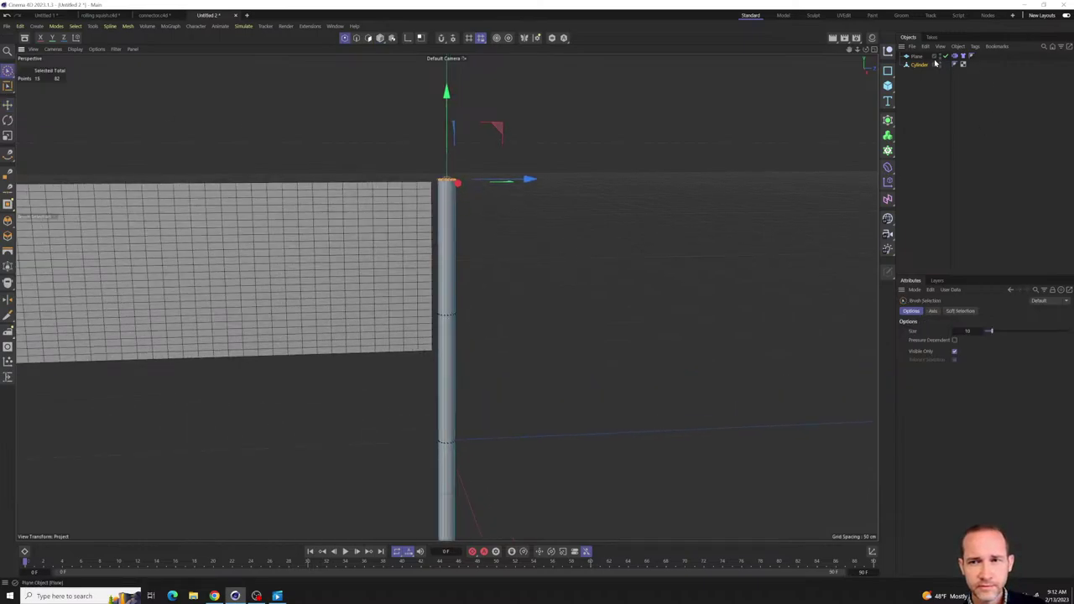
- Make the plane editable and set its pole-side edge points near the upper and lower corners as the Cloth Belt's points
{"action": "left_click", "coordinate": [917, 55]}
{"action": "key", "text": "c"}
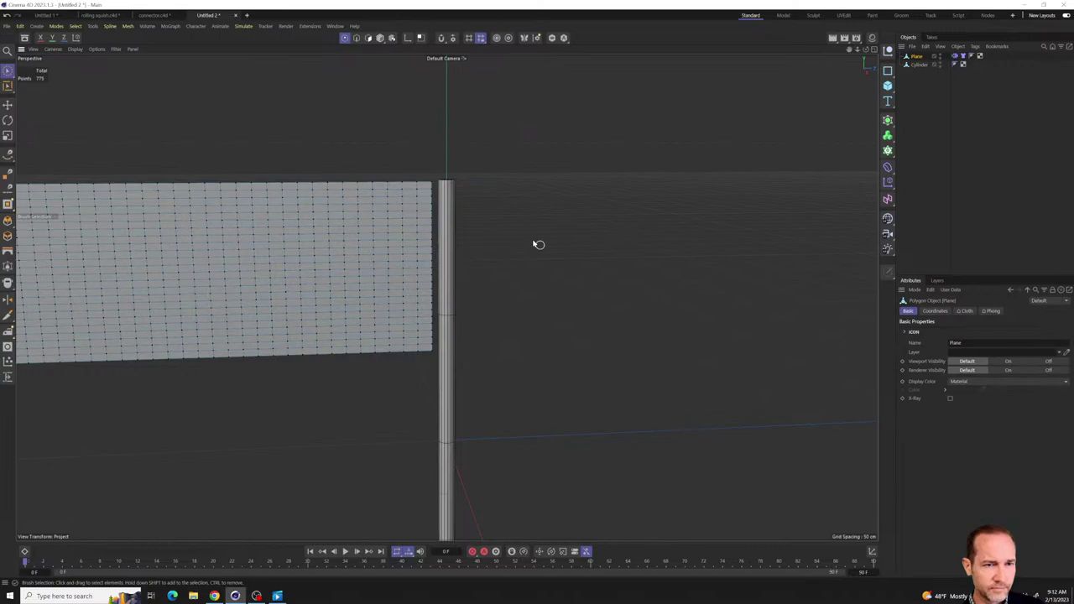
{"action": "left_click", "coordinate": [431, 190]}
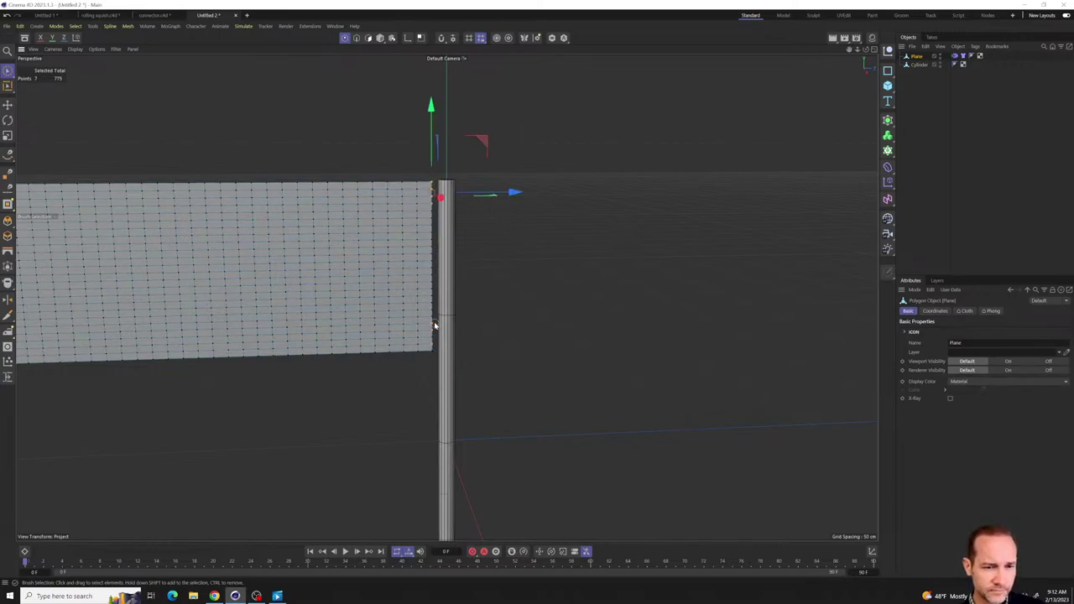
{"action": "left_click_drag", "start_coordinate": [433, 361], "coordinate": [436, 362]}
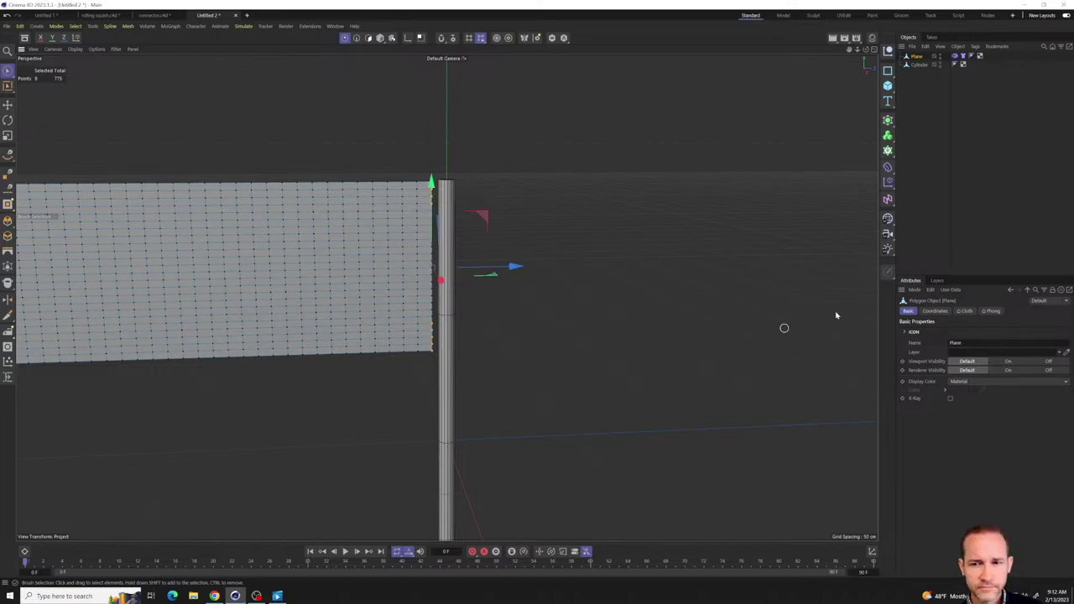
{"action": "left_click", "coordinate": [960, 56]}
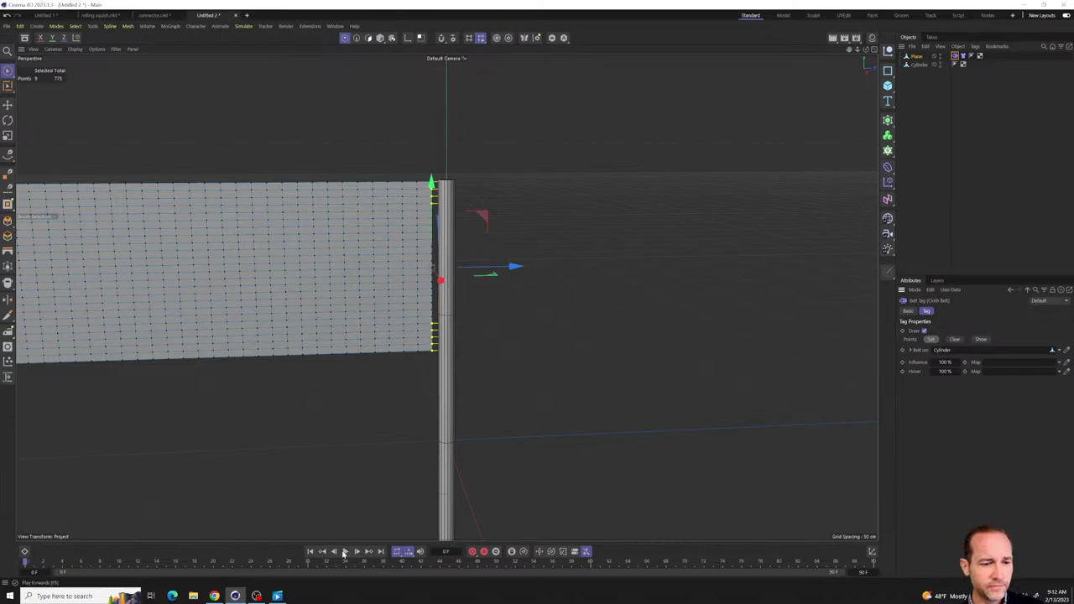
{"action": "left_click", "coordinate": [949, 181]}
{"action": "left_click", "coordinate": [920, 65]}
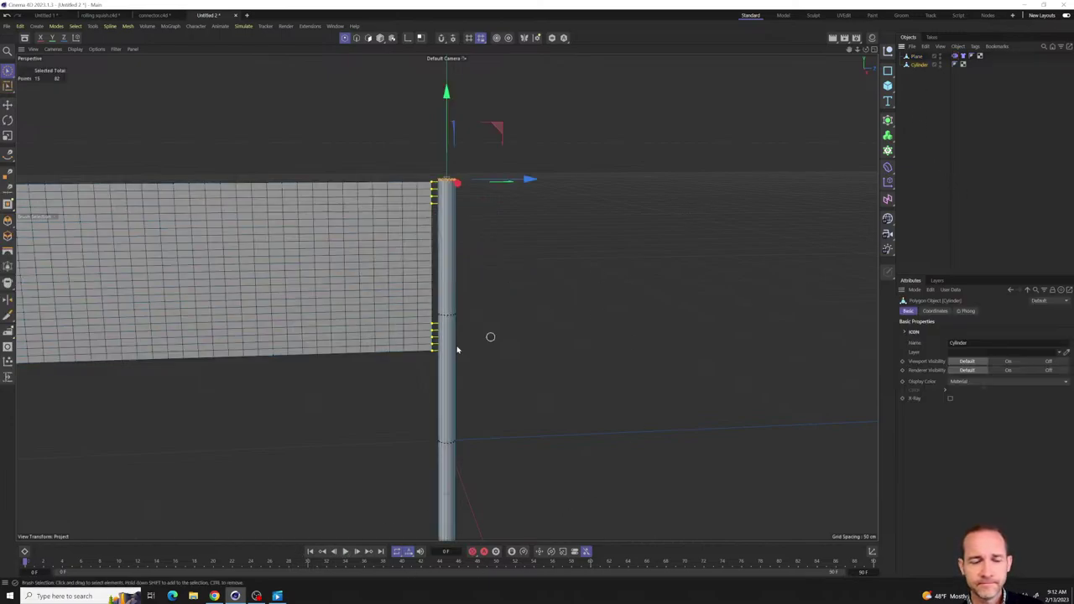
{"action": "left_click_drag", "start_coordinate": [492, 336], "coordinate": [612, 312], "text": "alt"}
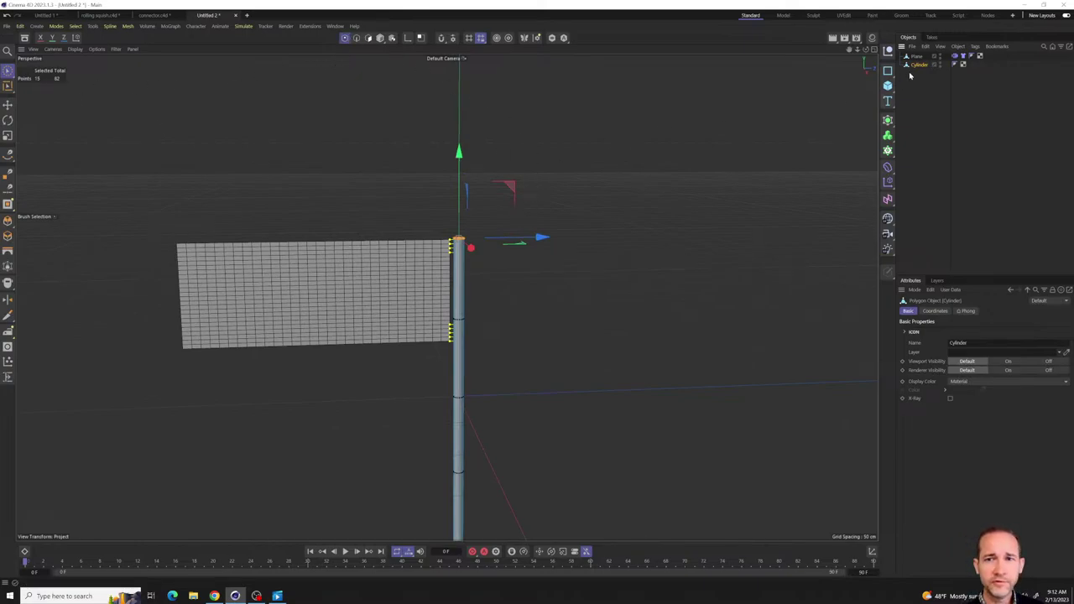
{"action": "left_click", "coordinate": [925, 108]}
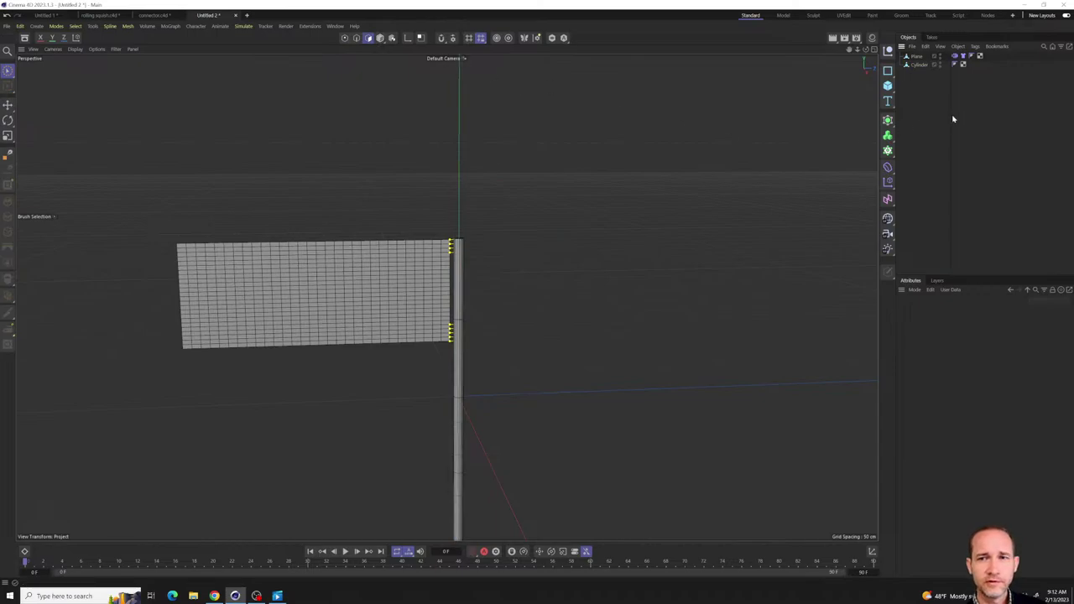
- Move the cylinder's axis to its base using Axis Center with Y at -100%, undoing the accidental deletion of the cylinder
{"action": "left_click", "coordinate": [918, 65]}
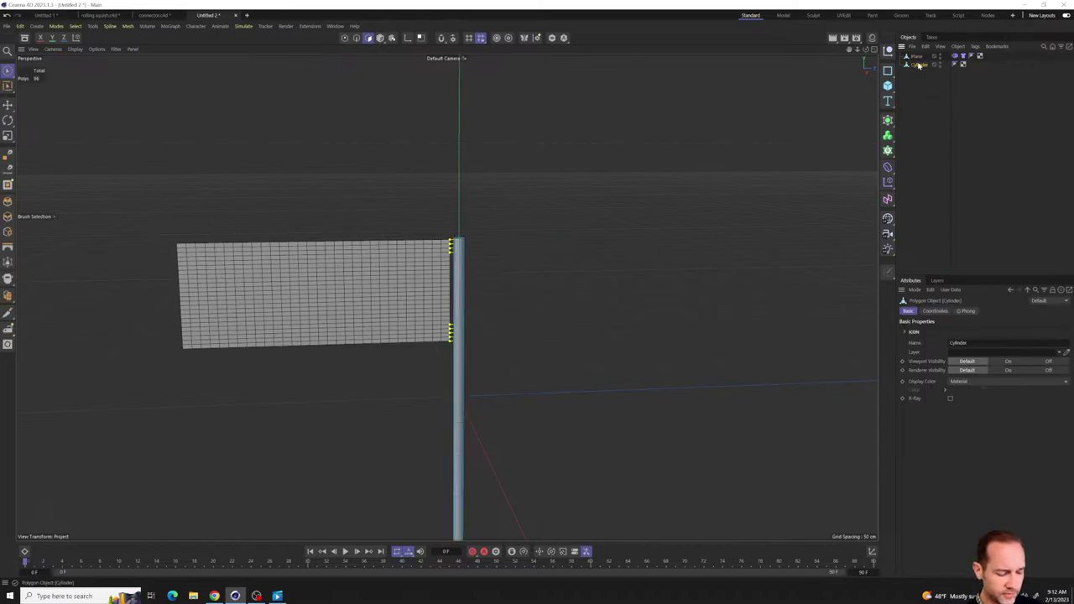
{"action": "key", "text": "Delete"}
{"action": "key", "text": "shift+c"}
{"action": "type", "text": "a"}
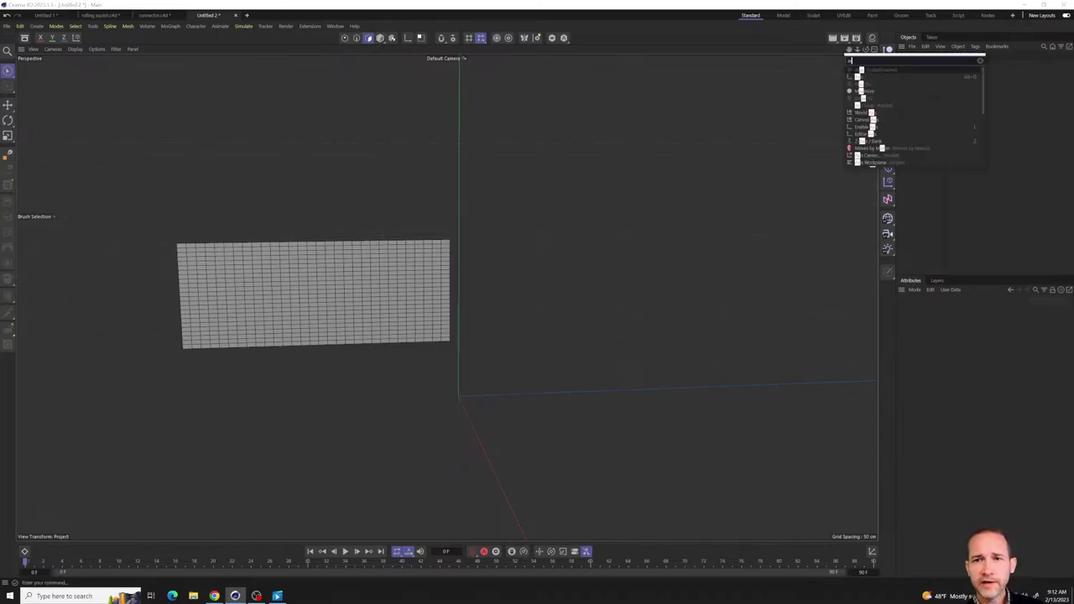
{"action": "type", "text": "xi"}
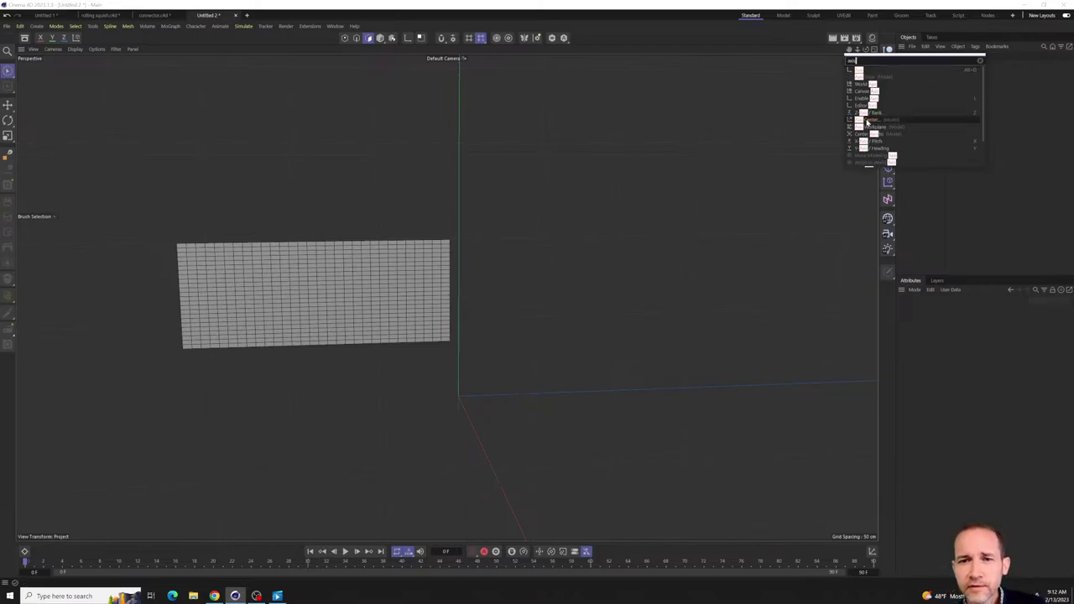
{"action": "left_click", "coordinate": [878, 120]}
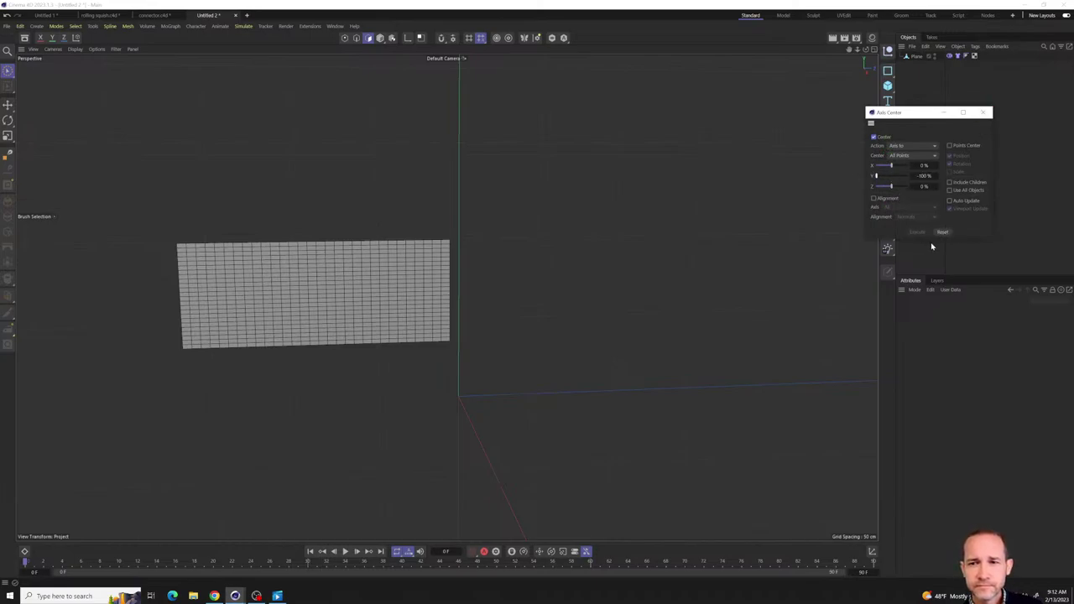
{"action": "key", "text": "ctrl+z"}
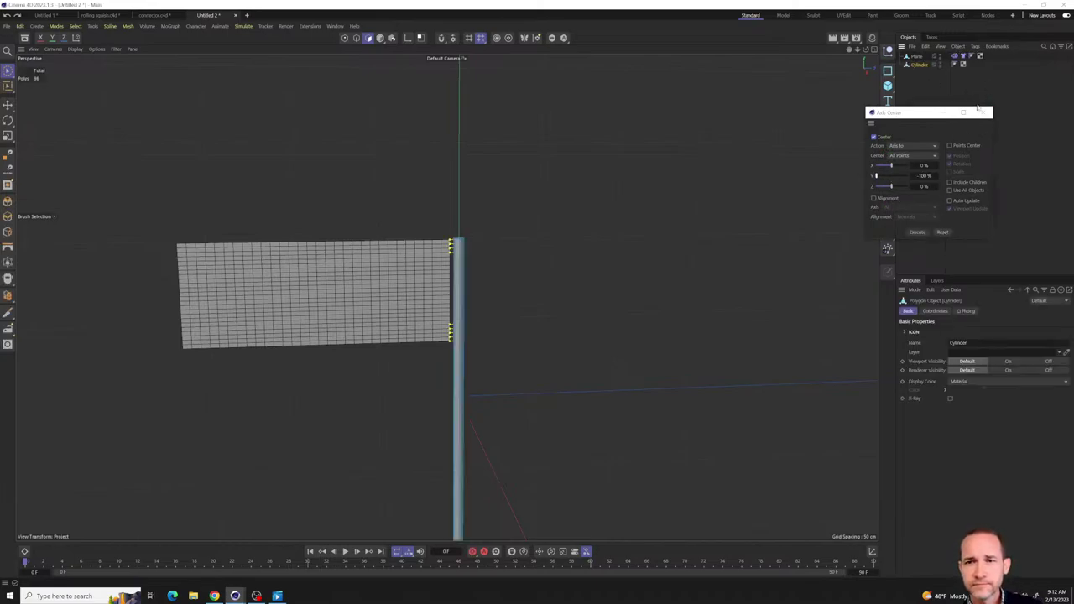
{"action": "left_click", "coordinate": [918, 232]}
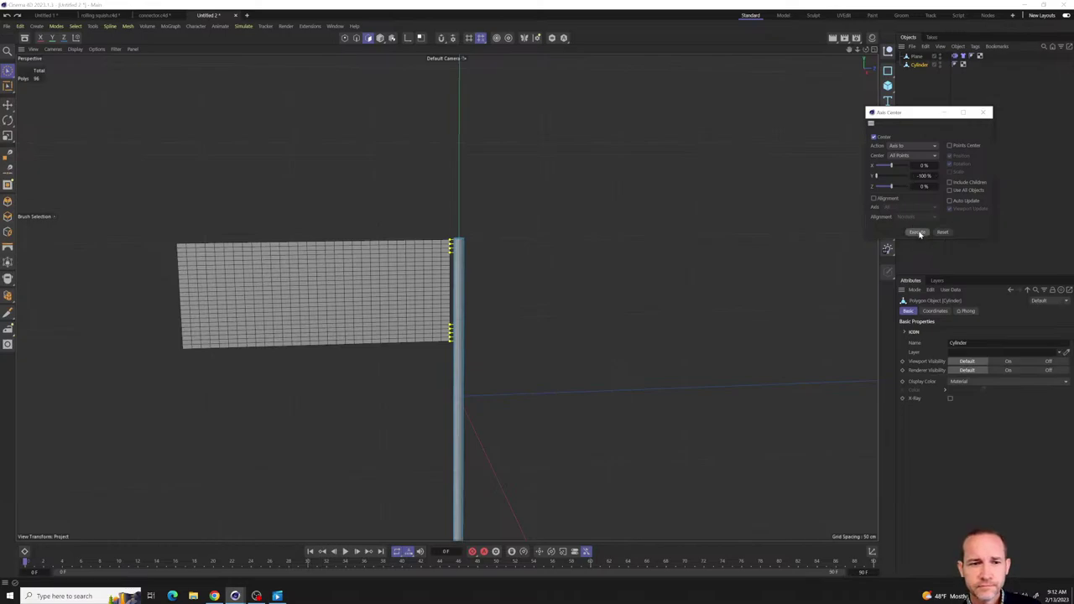
{"action": "left_click", "coordinate": [983, 112]}
- Switch to model mode and add a Vibrate tag to the cylinder
{"action": "left_click", "coordinate": [381, 39]}
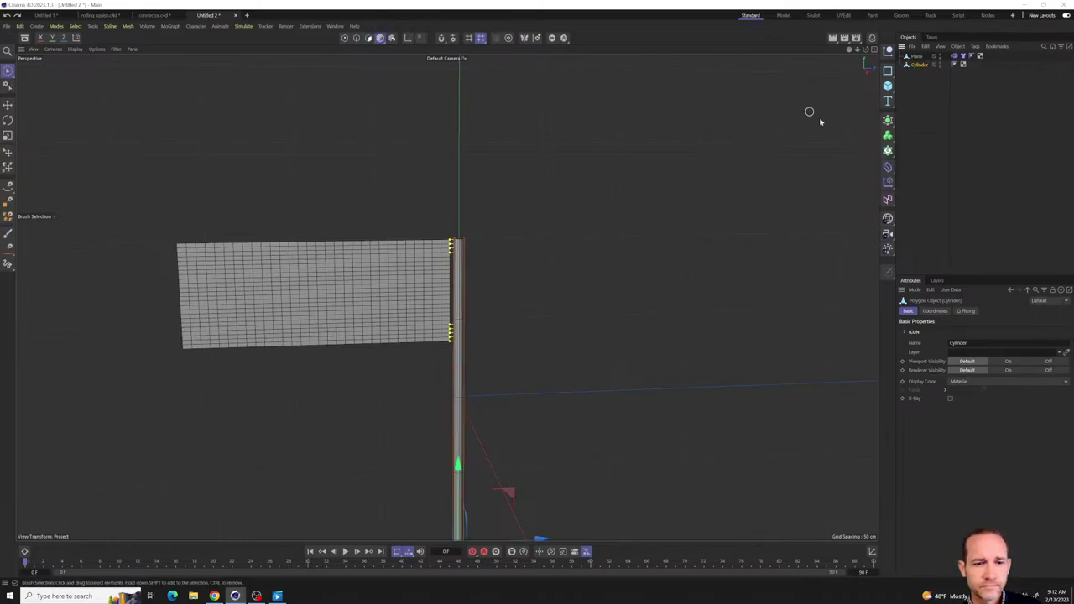
{"action": "left_click_drag", "start_coordinate": [613, 292], "coordinate": [915, 198], "text": "alt"}
{"action": "left_click", "coordinate": [910, 96]}
{"action": "right_click", "coordinate": [919, 66]}
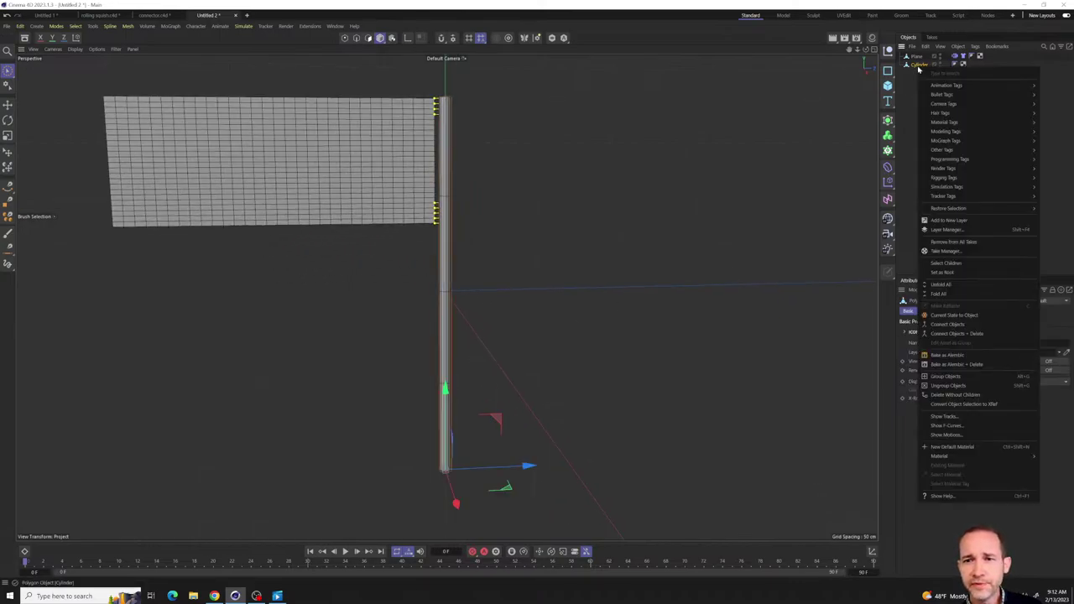
{"action": "mouse_move", "coordinate": [945, 87]}
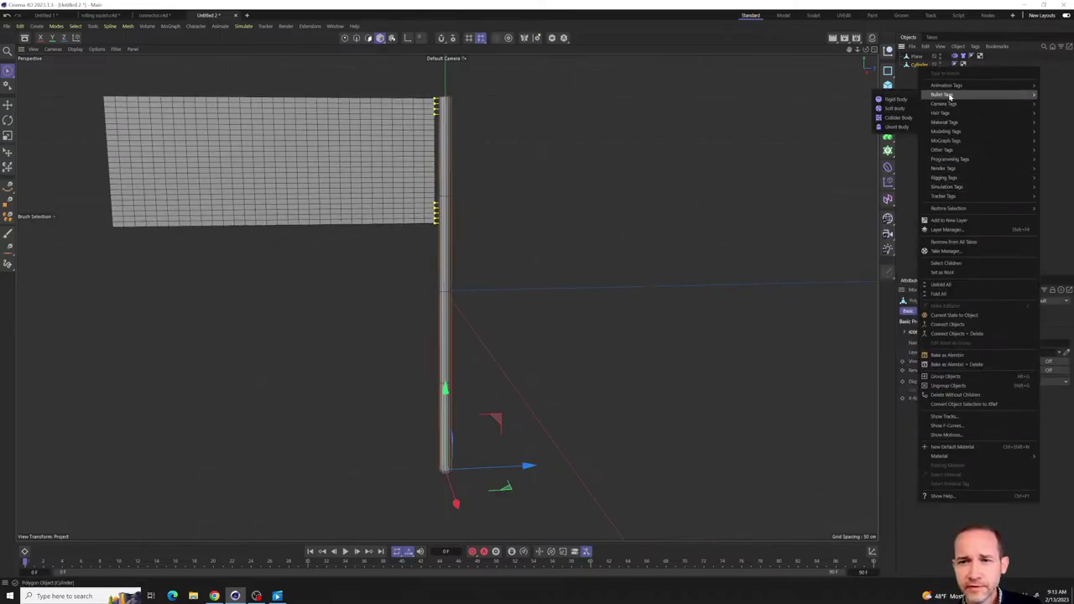
{"action": "left_click", "coordinate": [889, 136]}
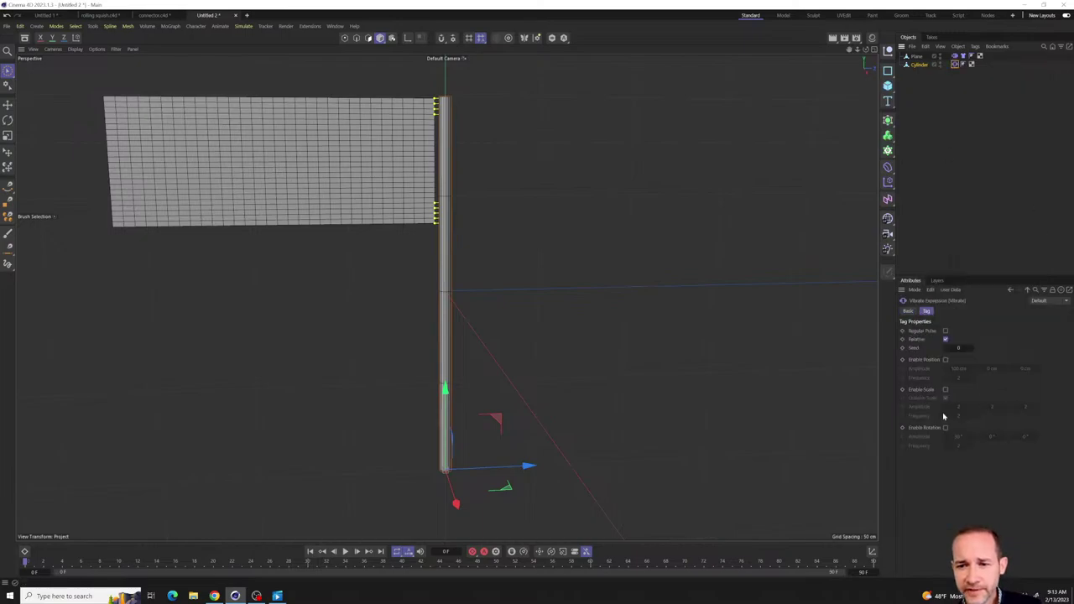
- Enable rotation in the Vibrate tag with 30° amplitude on all three axes and frequency 0.2, and play the simulation
{"action": "left_click", "coordinate": [945, 428]}
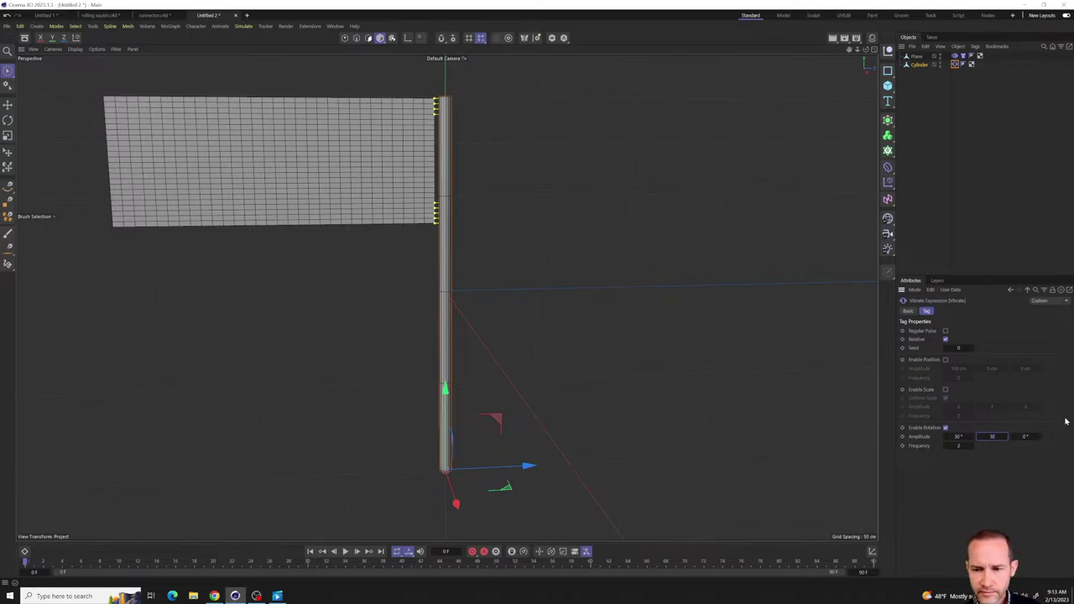
{"action": "type", "text": "30"}
{"action": "key", "text": "Tab"}
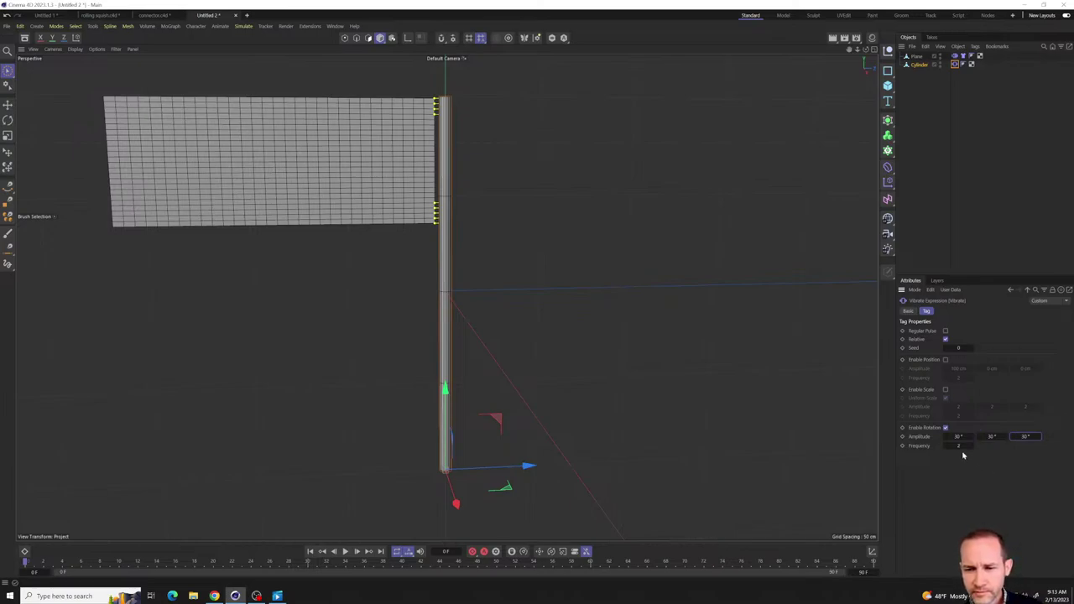
{"action": "key", "text": "Tab"}
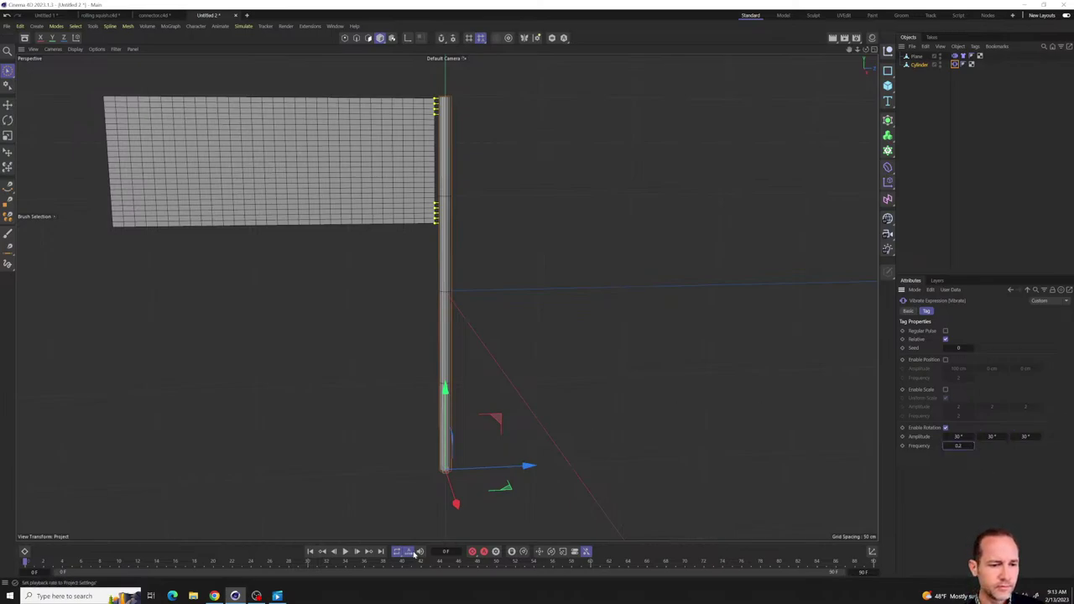
{"action": "left_click", "coordinate": [314, 526]}
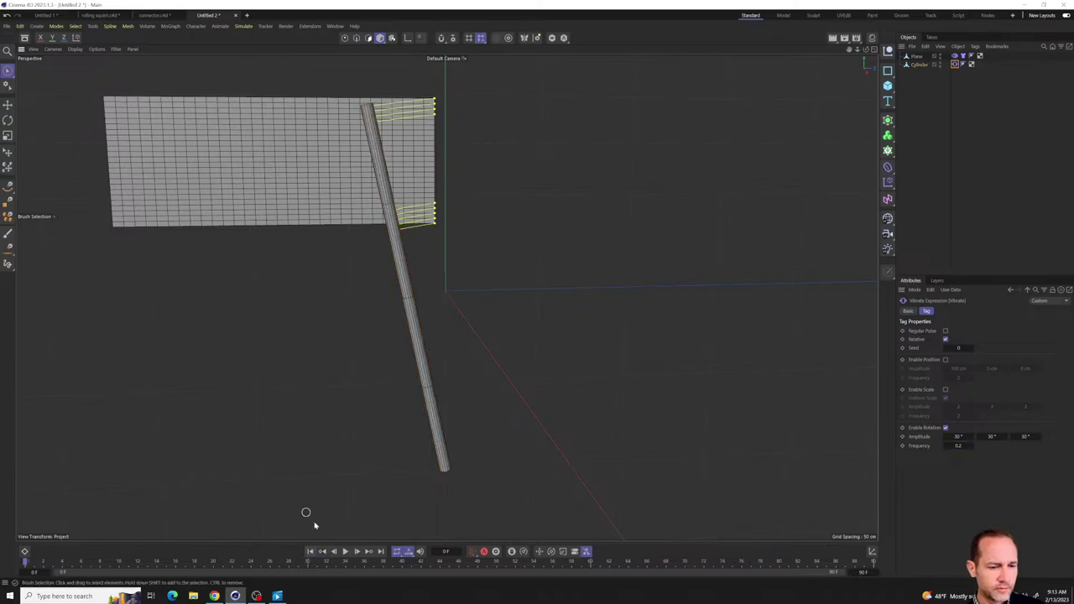
{"action": "left_click", "coordinate": [345, 552]}
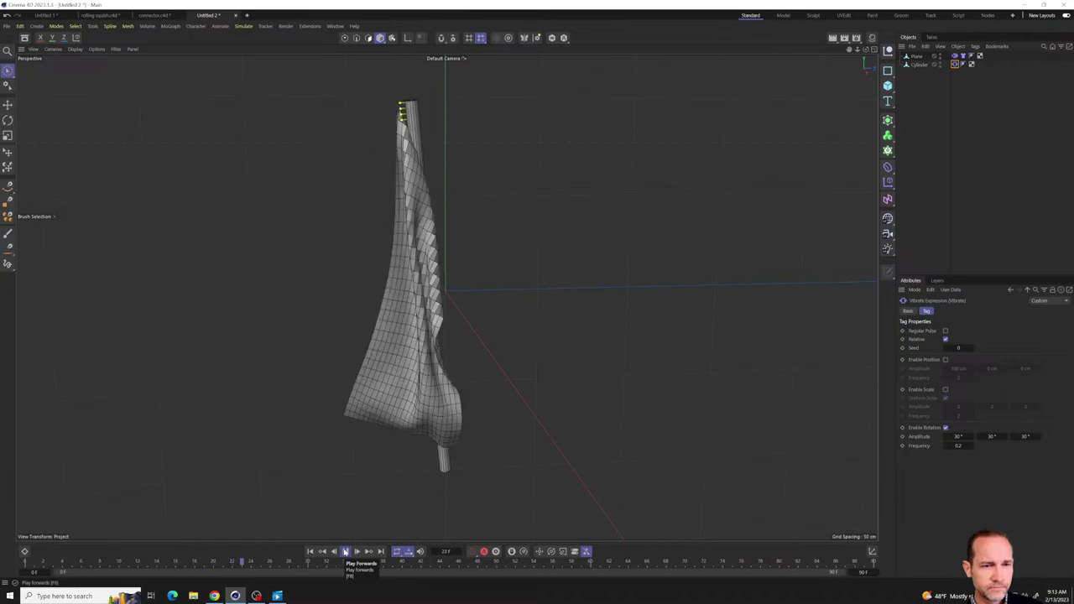
{"action": "left_click", "coordinate": [309, 551]}
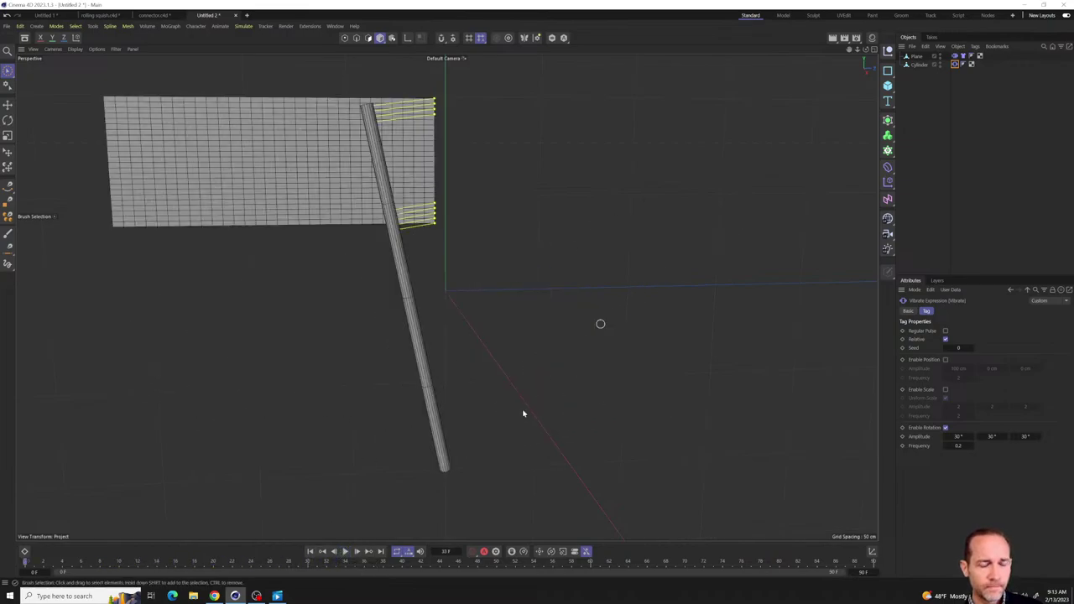
- Keyframe the cylinder's heading, pitch and bank rotation at 0° and play the simulation again
{"action": "left_click", "coordinate": [919, 65]}
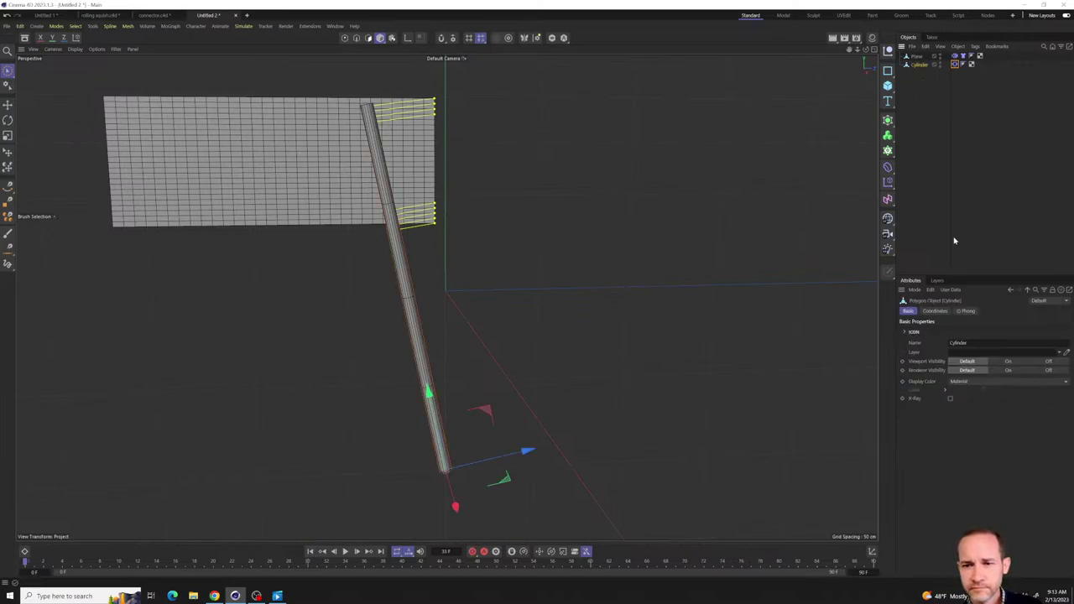
{"action": "left_click", "coordinate": [934, 311]}
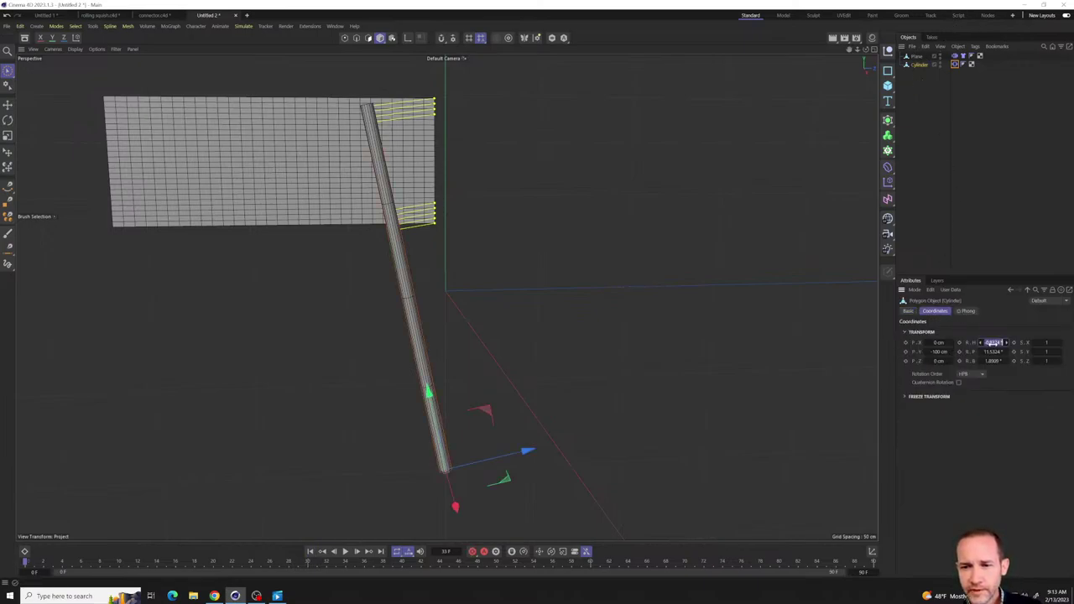
{"action": "type", "text": "0"}
{"action": "key", "text": "Return"}
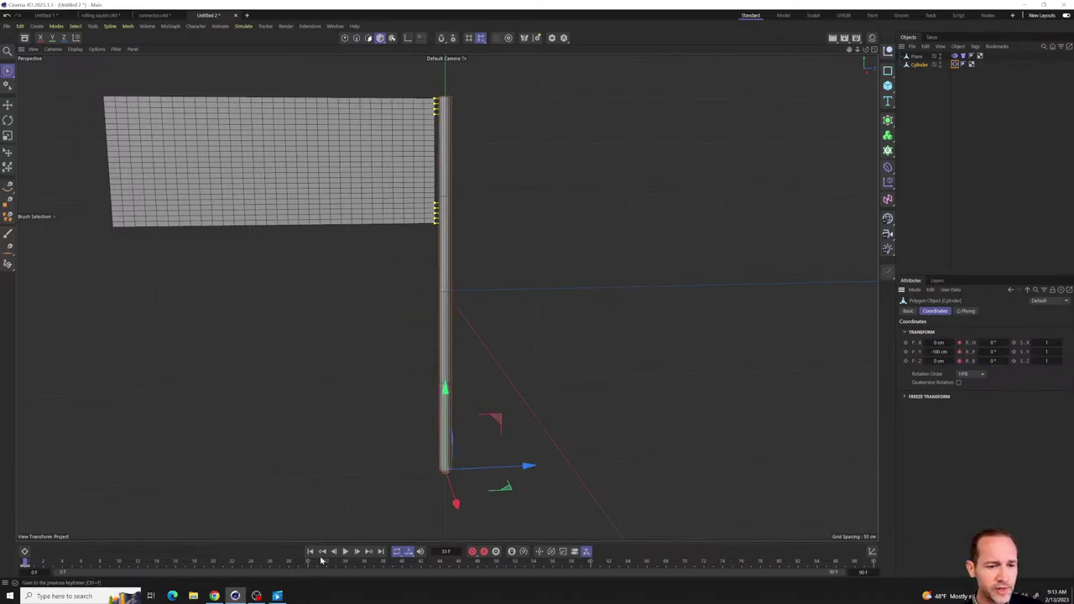
{"action": "key", "text": "ctrl+z"}
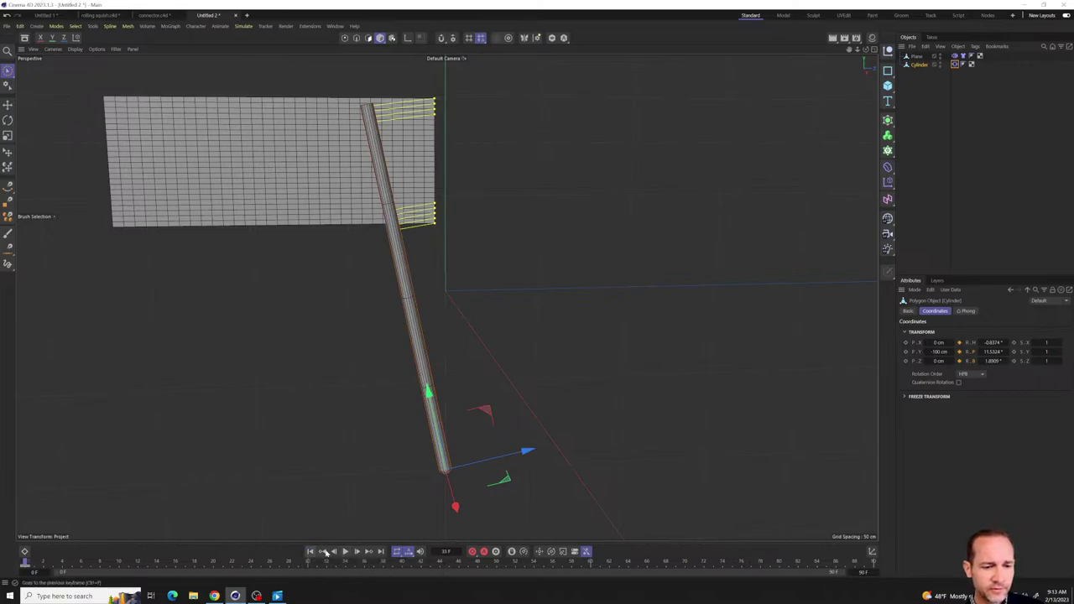
{"action": "left_click", "coordinate": [345, 552]}
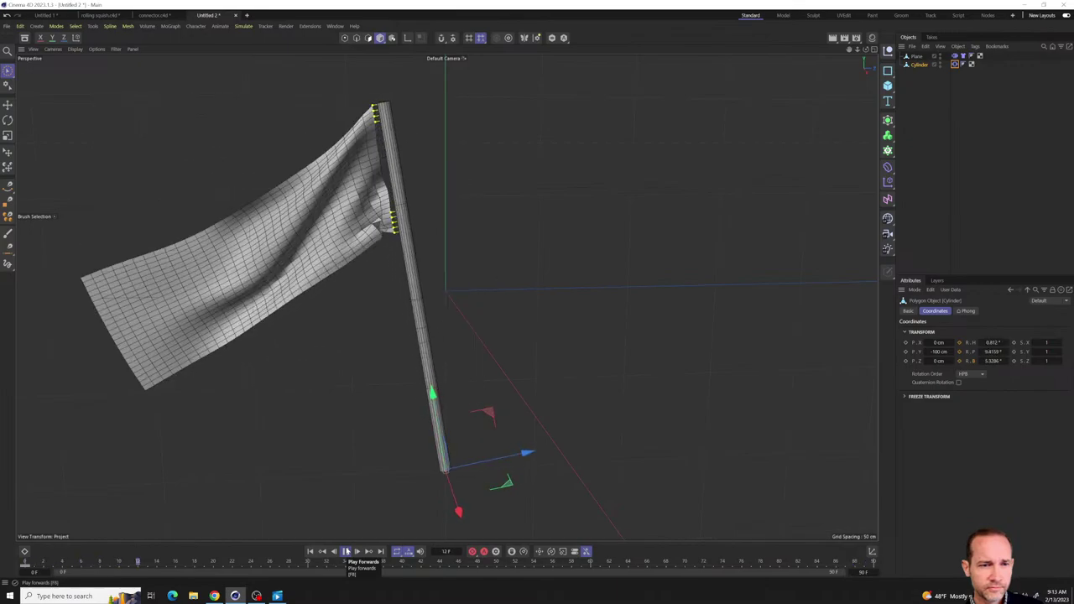
{"action": "left_click", "coordinate": [345, 551]}
{"action": "left_click", "coordinate": [309, 552]}
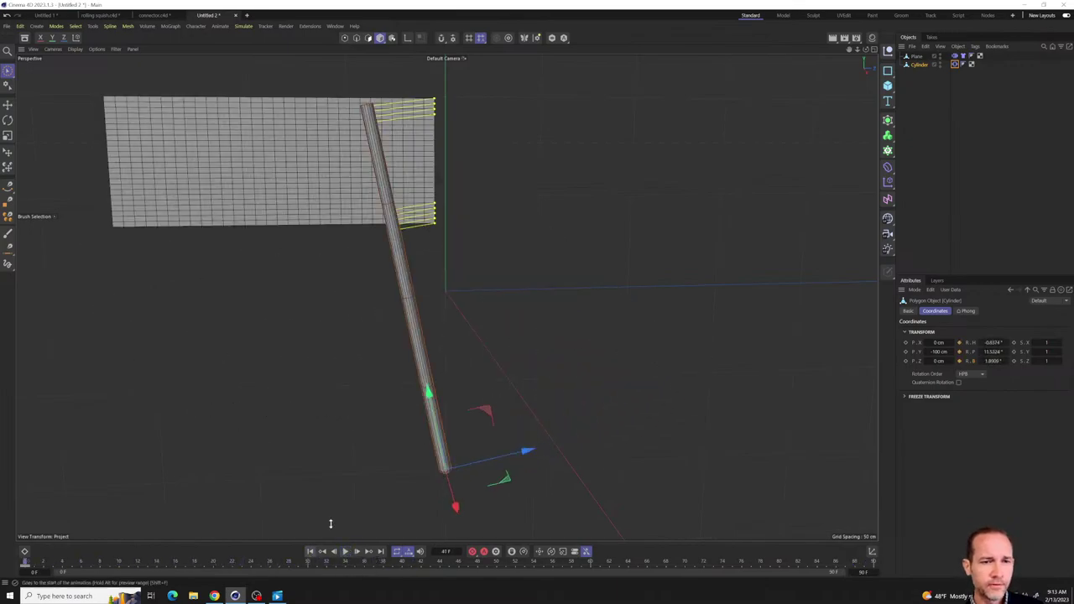
- Add a Collider tag to the cylinder, play the cloth simulation and return to the first frame
{"action": "left_click_drag", "start_coordinate": [397, 224], "coordinate": [384, 266], "text": "alt"}
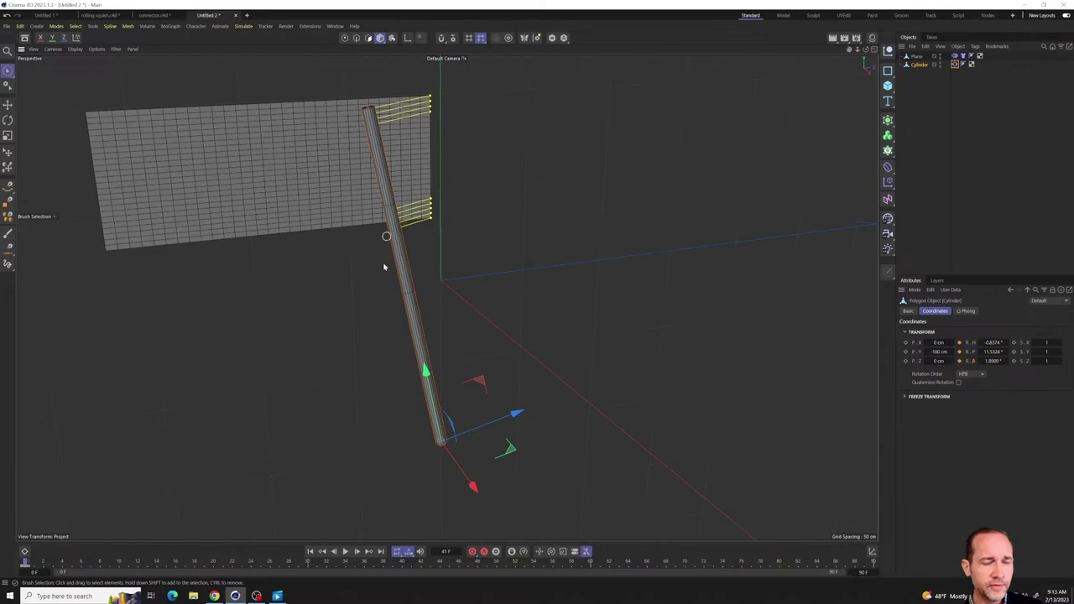
{"action": "right_click", "coordinate": [919, 66]}
{"action": "mouse_move", "coordinate": [948, 189]}
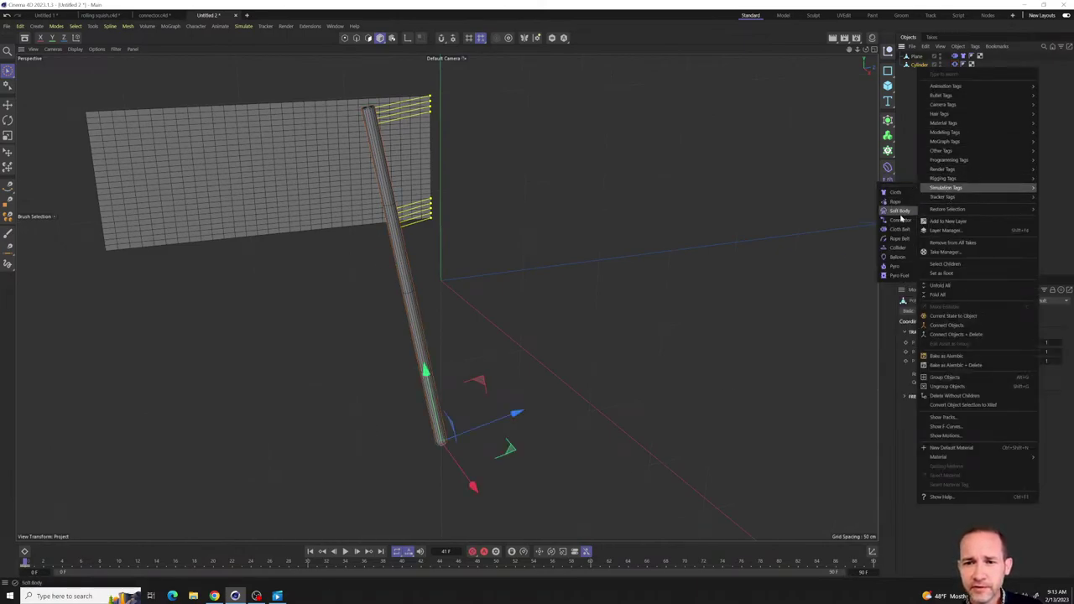
{"action": "left_click", "coordinate": [898, 249]}
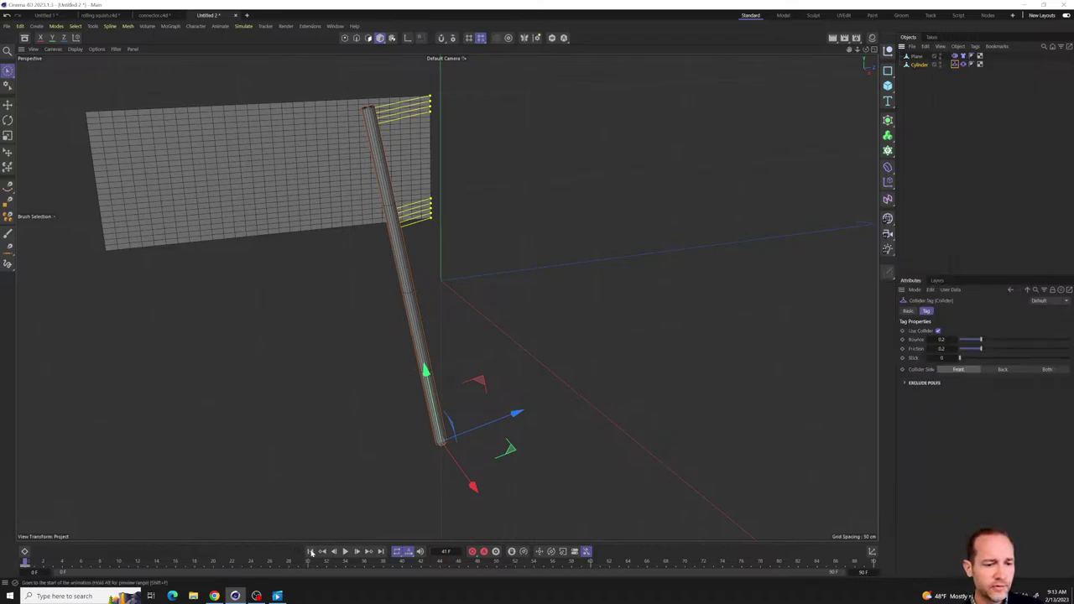
{"action": "left_click", "coordinate": [344, 552]}
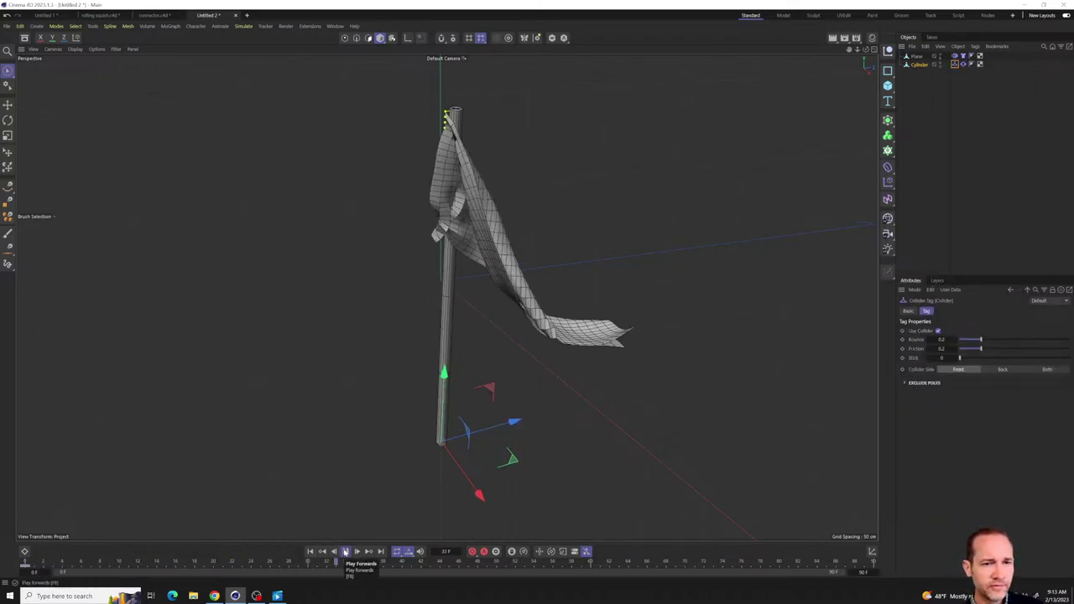
{"action": "left_click", "coordinate": [344, 552]}
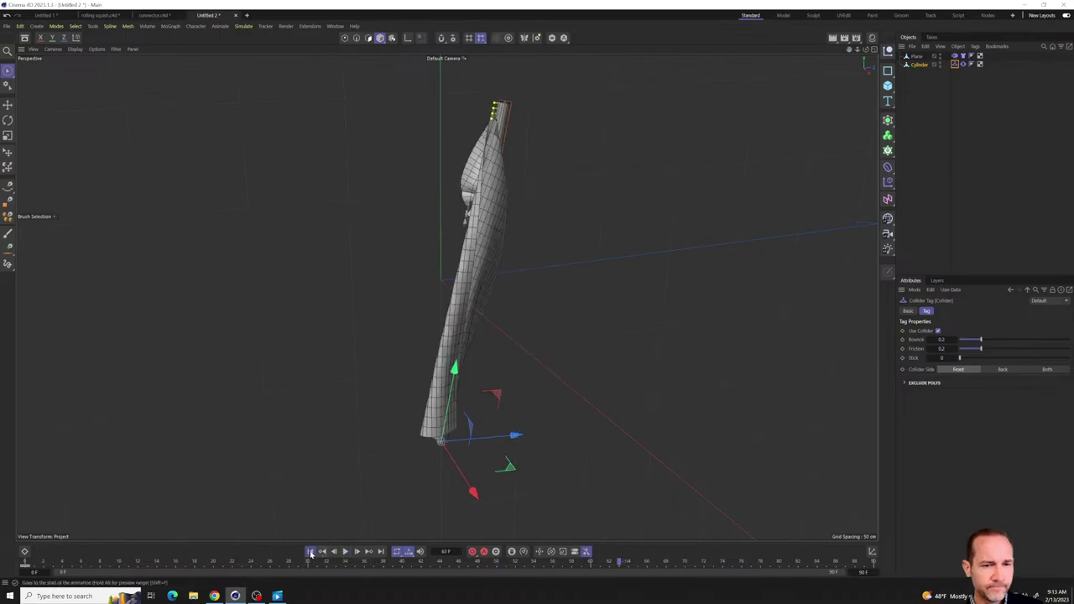
{"action": "left_click", "coordinate": [310, 551]}
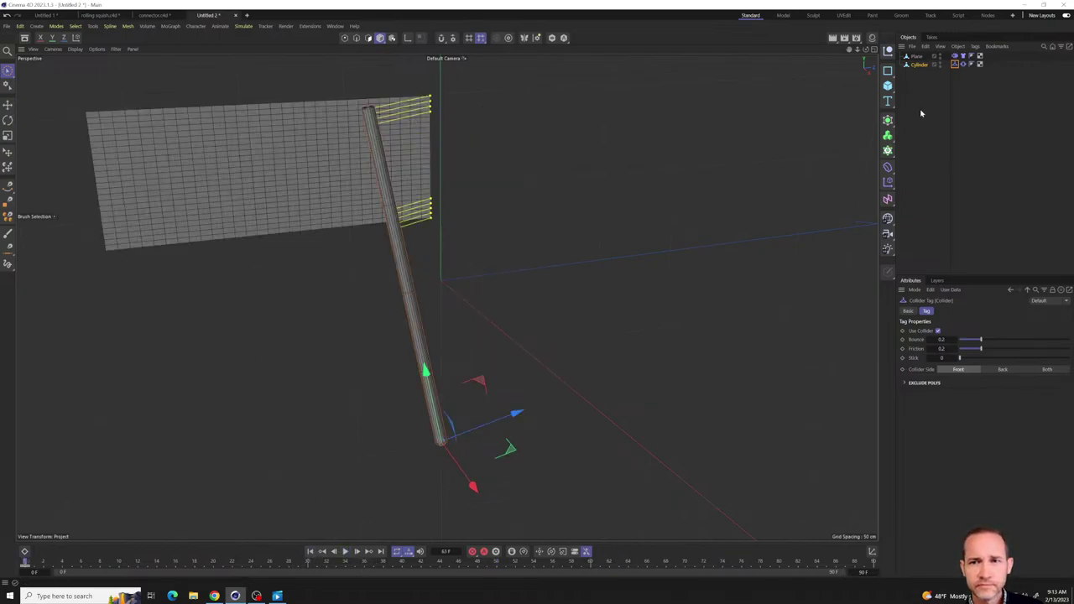
- Delete the Vibrate tag from the cylinder and select the cylinder again
{"action": "left_click", "coordinate": [918, 65]}
{"action": "left_click", "coordinate": [963, 64]}
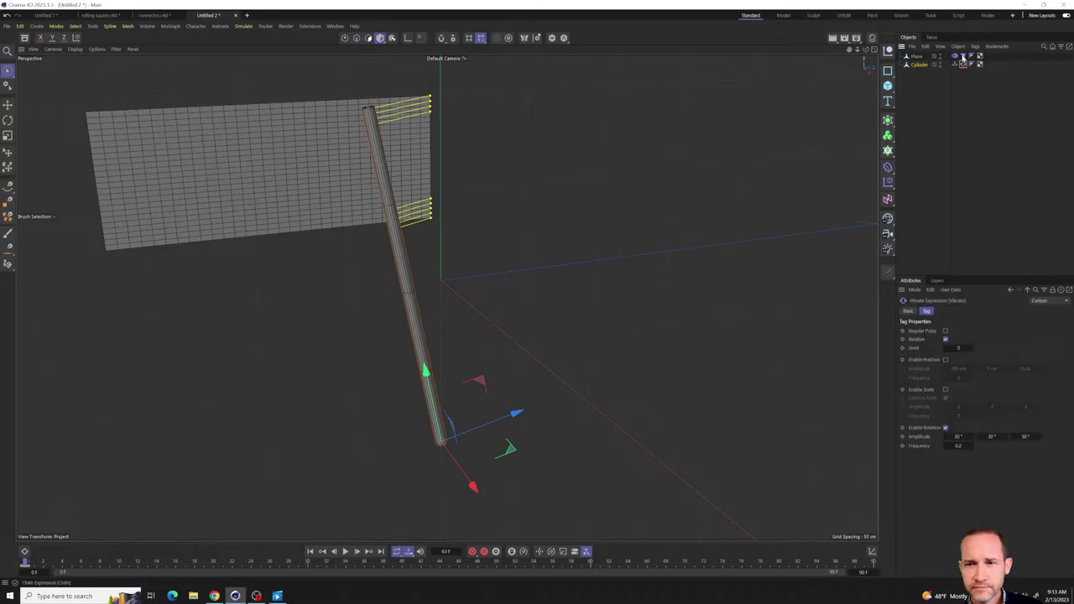
{"action": "left_click", "coordinate": [965, 80]}
{"action": "left_click", "coordinate": [962, 65]}
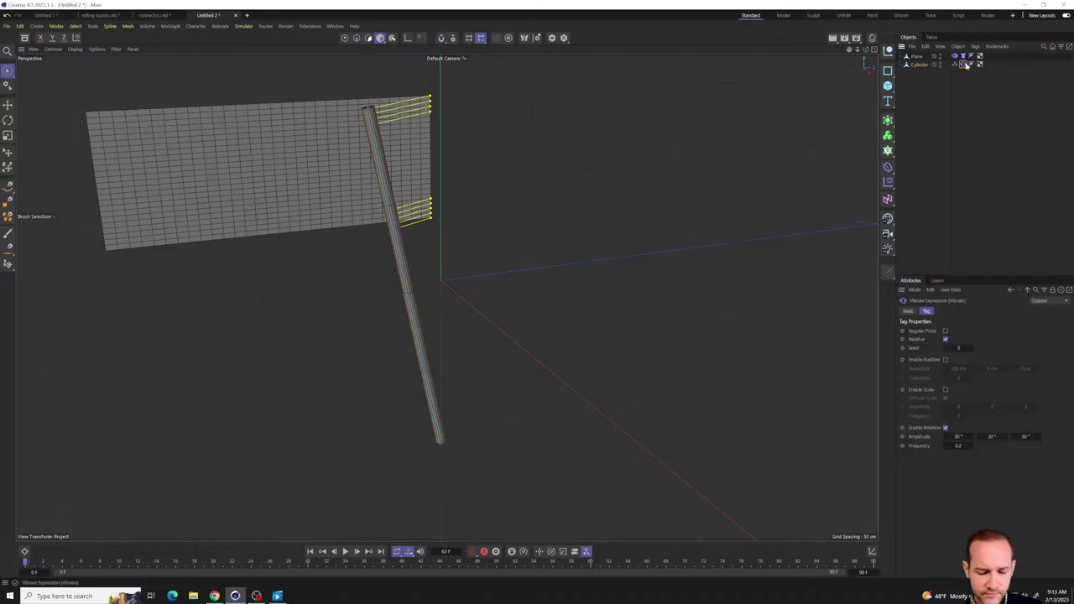
{"action": "left_click", "coordinate": [966, 76]}
{"action": "left_click", "coordinate": [967, 65]}
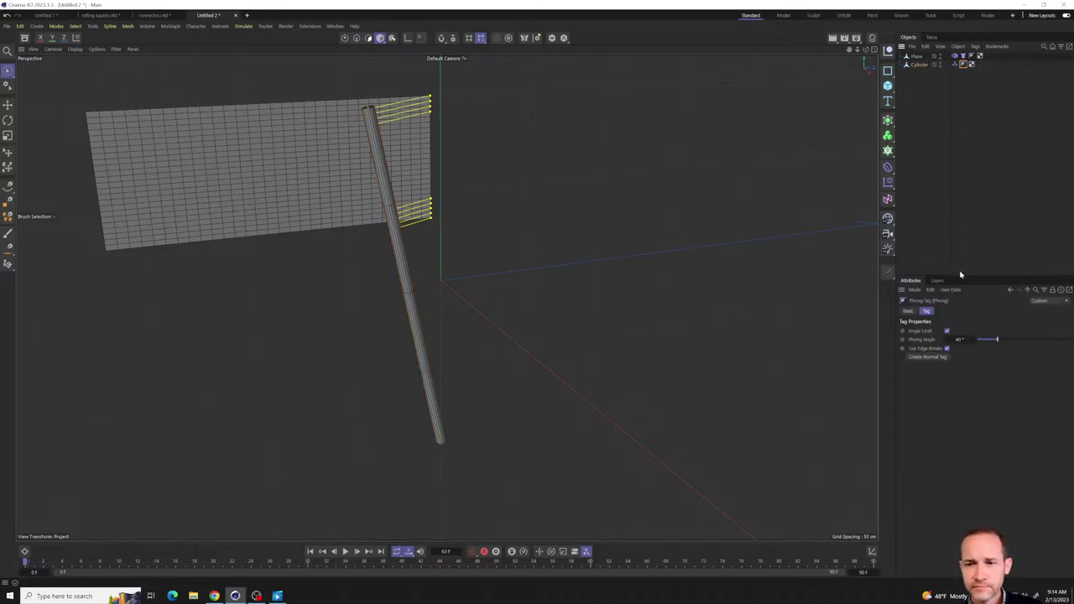
{"action": "left_click", "coordinate": [919, 64]}
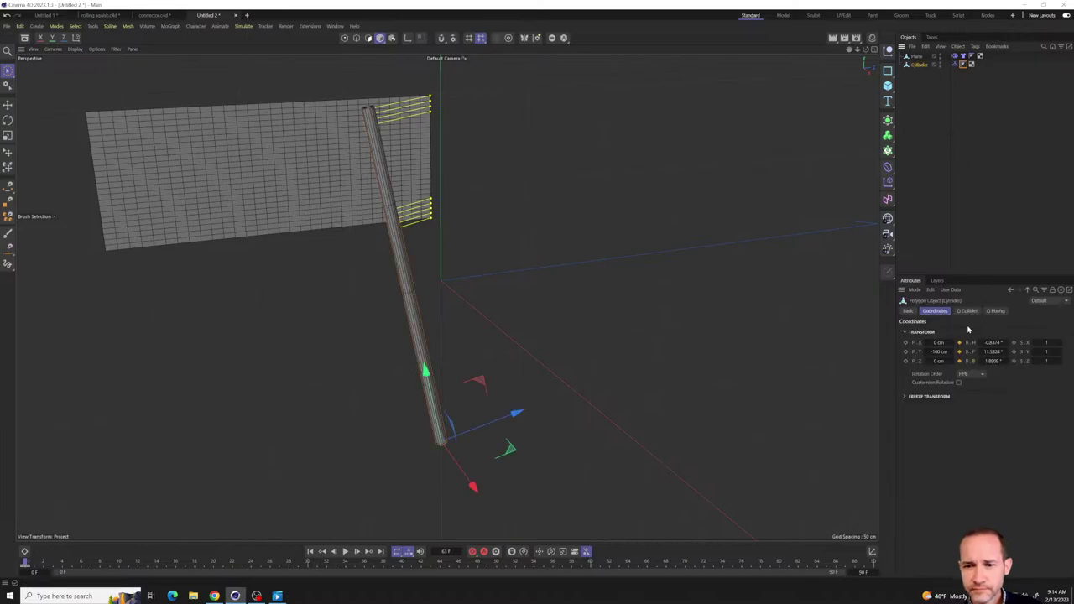
- Set the cylinder's heading, pitch and bank rotation to 0° on the first frame
{"action": "left_click_drag", "start_coordinate": [982, 345], "coordinate": [989, 344]}
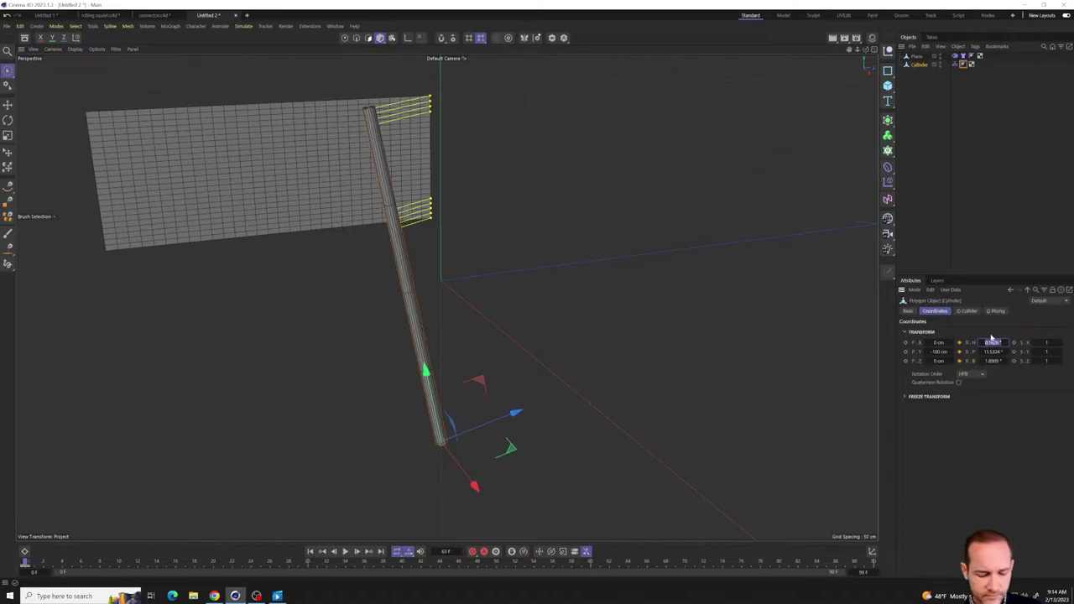
{"action": "type", "text": "0"}
{"action": "key", "text": "Tab"}
{"action": "type", "text": "0"}
{"action": "key", "text": "Tab"}
{"action": "type", "text": "0"}
{"action": "key", "text": "Tab"}
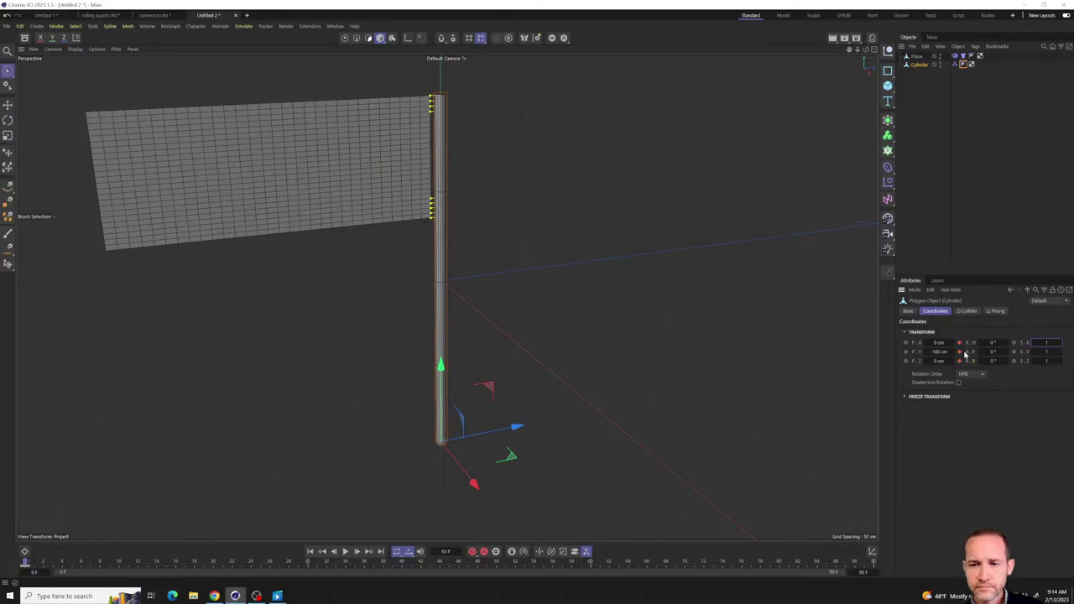
{"action": "right_click", "coordinate": [974, 362]}
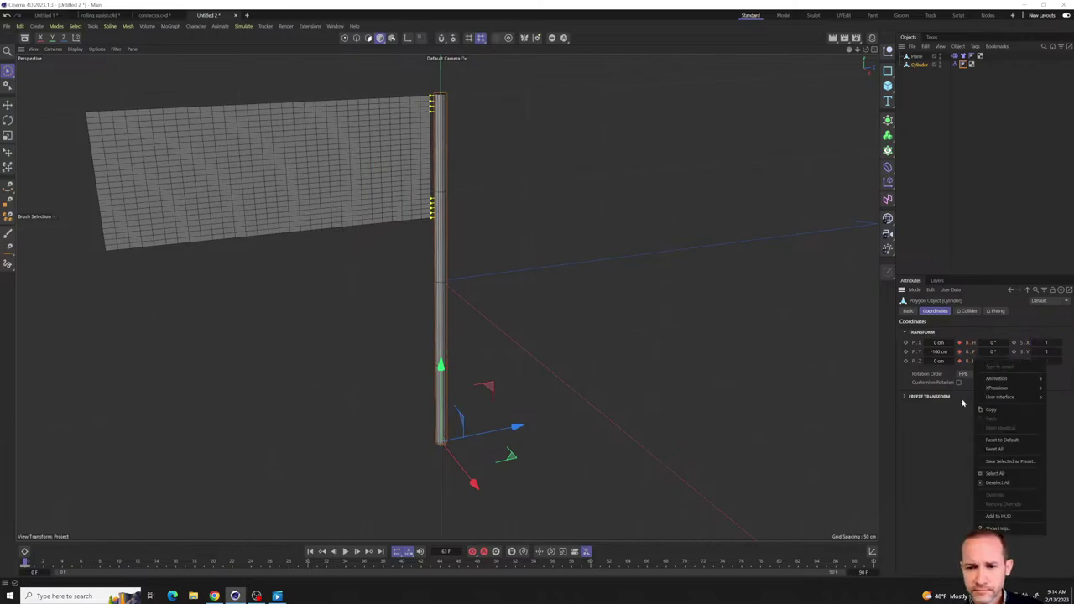
{"action": "left_click", "coordinate": [954, 449]}
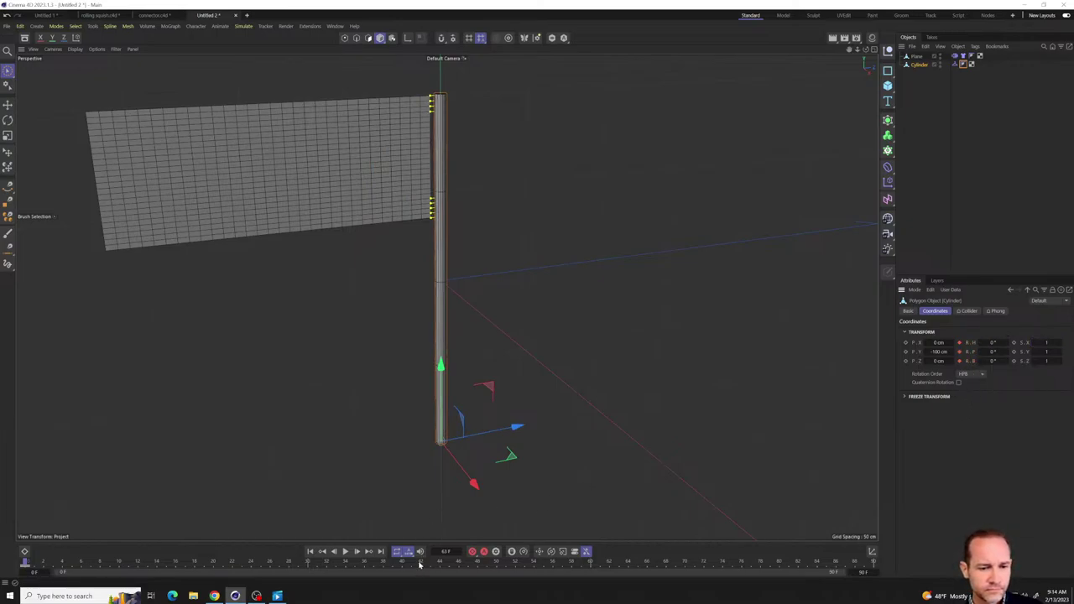
- Animate the cylinder's pitch to 35° at frame 66, play the simulation from the start and return to the first frame
{"action": "left_click_drag", "start_coordinate": [420, 564], "coordinate": [647, 564]}
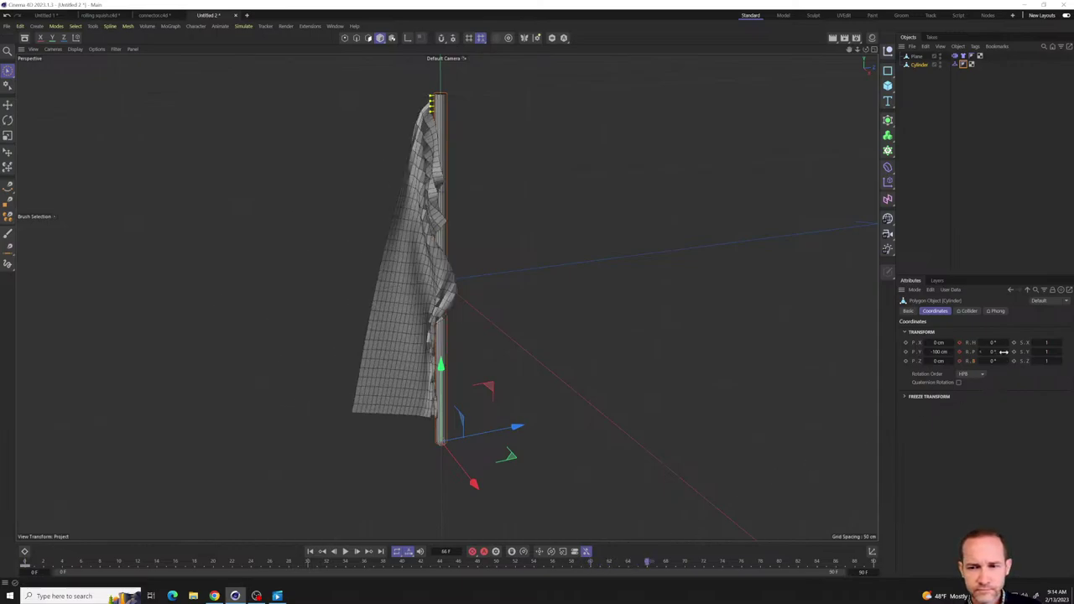
{"action": "left_click_drag", "start_coordinate": [1006, 352], "coordinate": [1036, 351]}
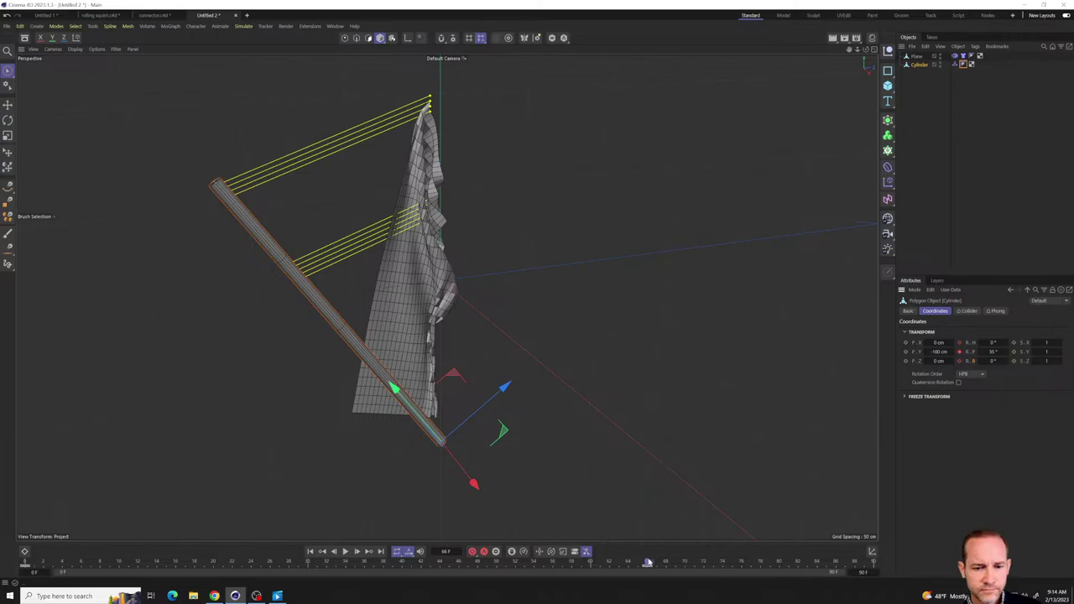
{"action": "left_click_drag", "start_coordinate": [647, 564], "coordinate": [25, 564]}
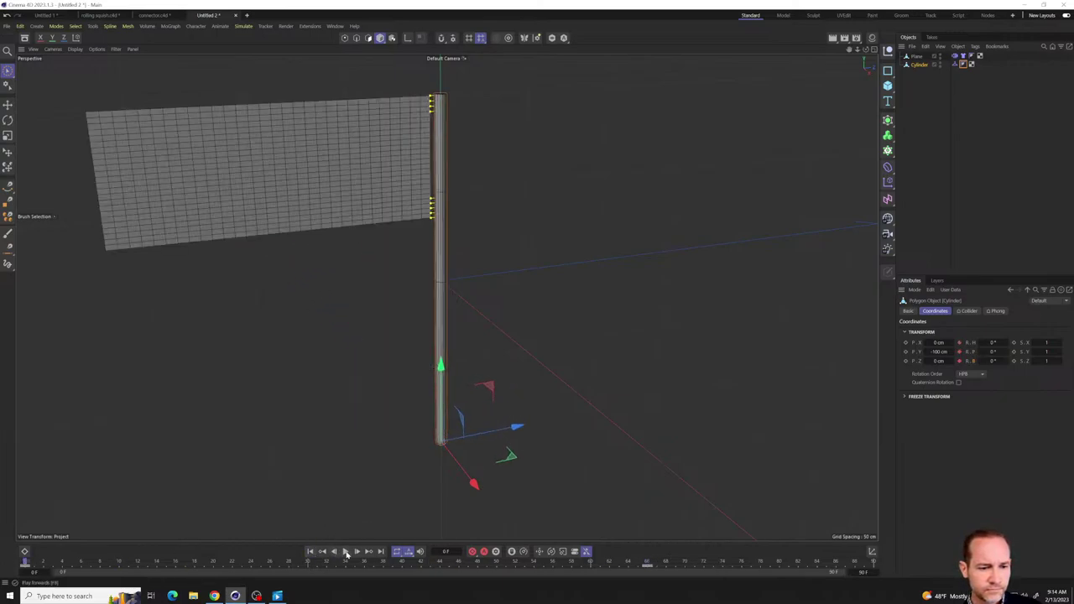
{"action": "left_click", "coordinate": [345, 552]}
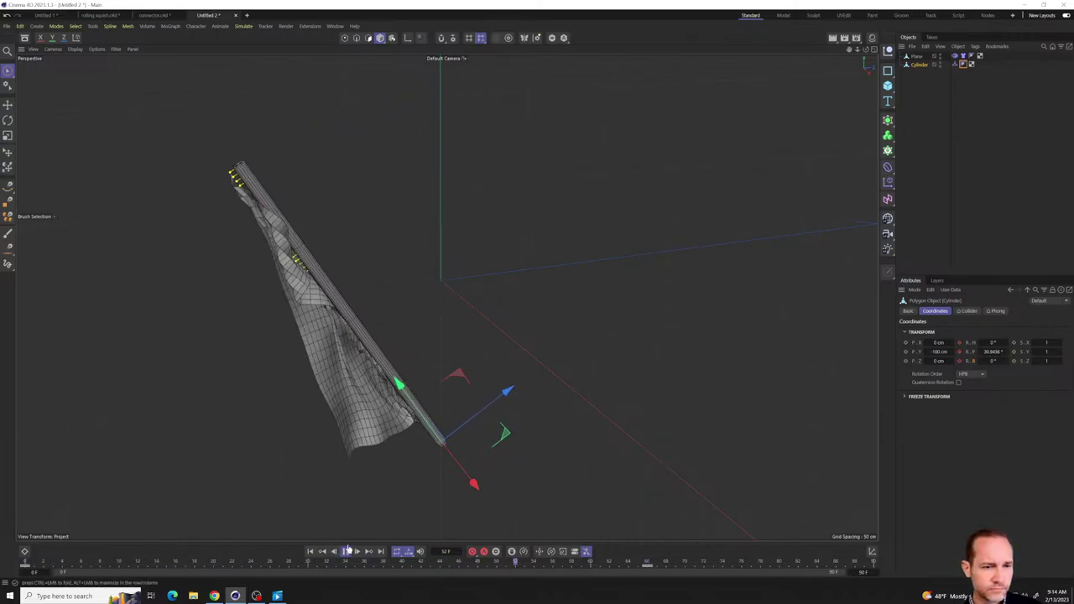
{"action": "left_click", "coordinate": [346, 552]}
{"action": "left_click", "coordinate": [310, 551]}
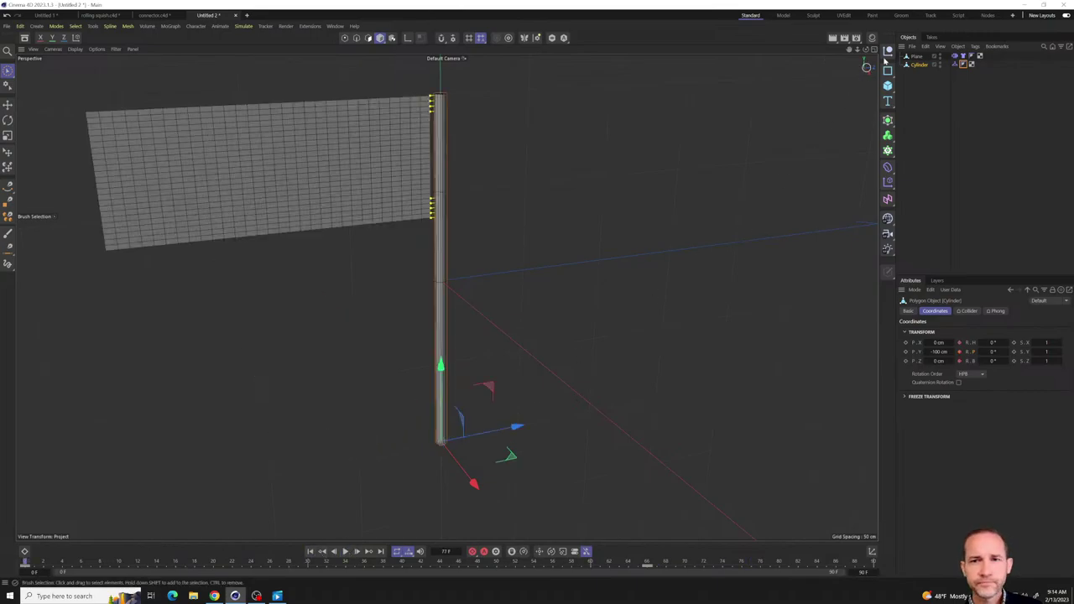
- Read the help entry on Substeps in the project's simulation settings, then minimize the help window
{"action": "left_click", "coordinate": [916, 55]}
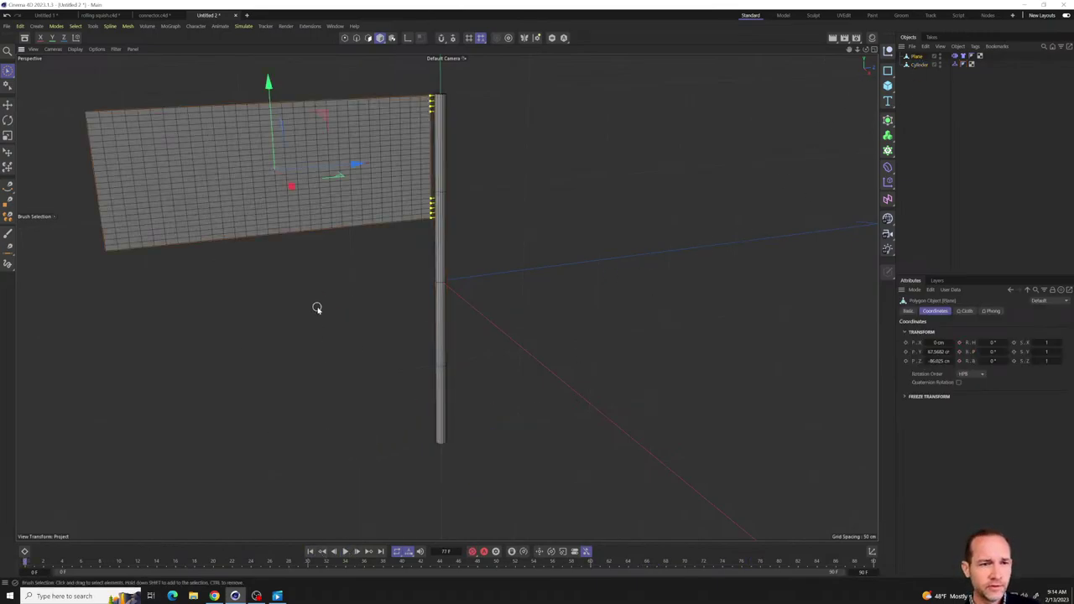
{"action": "left_click_drag", "start_coordinate": [316, 308], "coordinate": [747, 145], "text": "alt"}
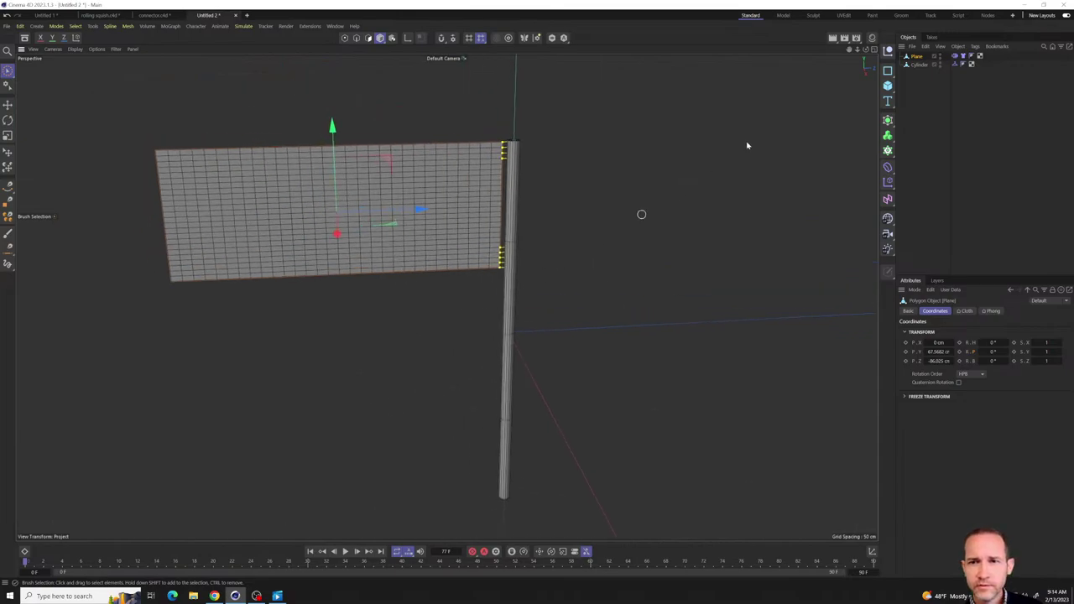
{"action": "left_click", "coordinate": [963, 56]}
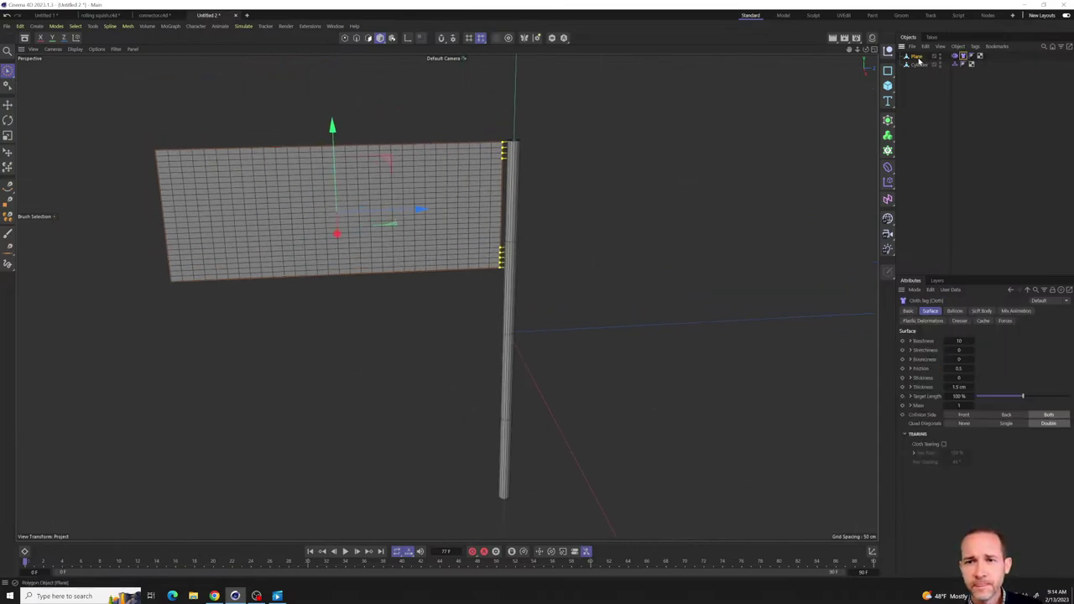
{"action": "key", "text": "ctrl+d"}
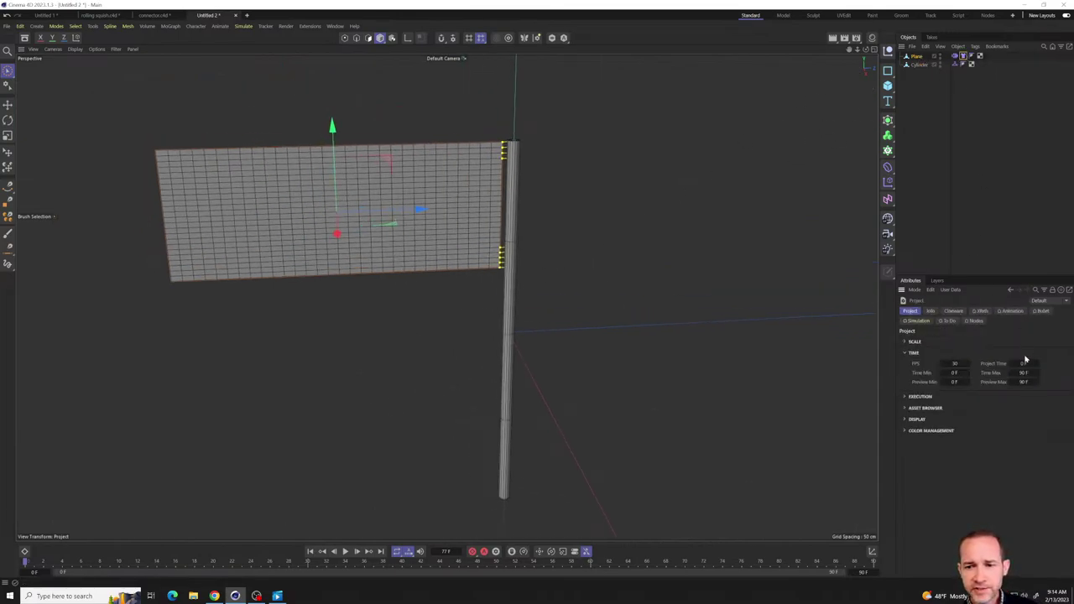
{"action": "left_click", "coordinate": [916, 321]}
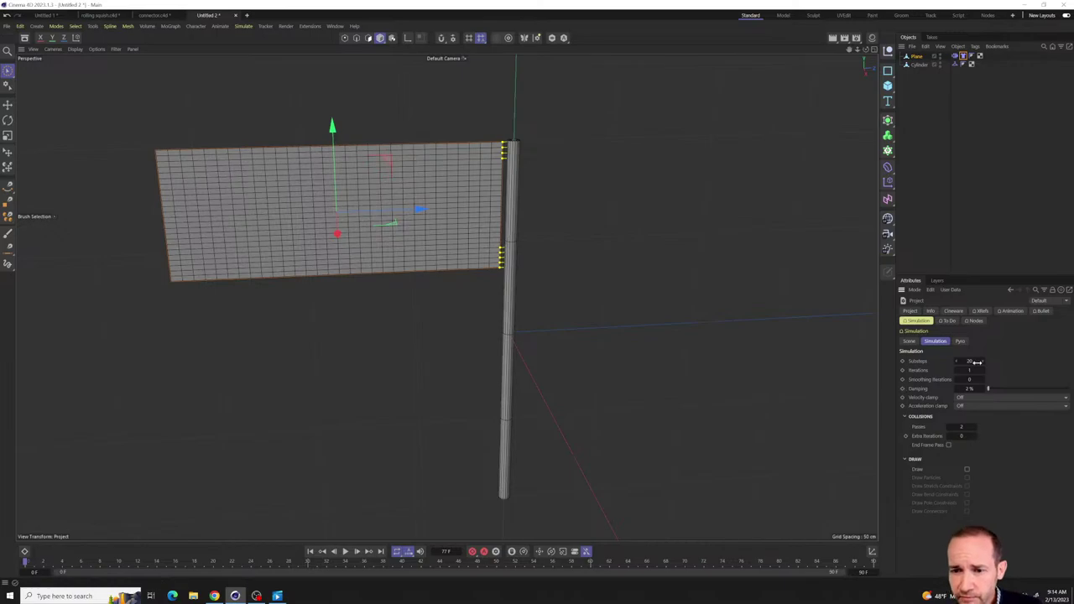
{"action": "right_click", "coordinate": [921, 362]}
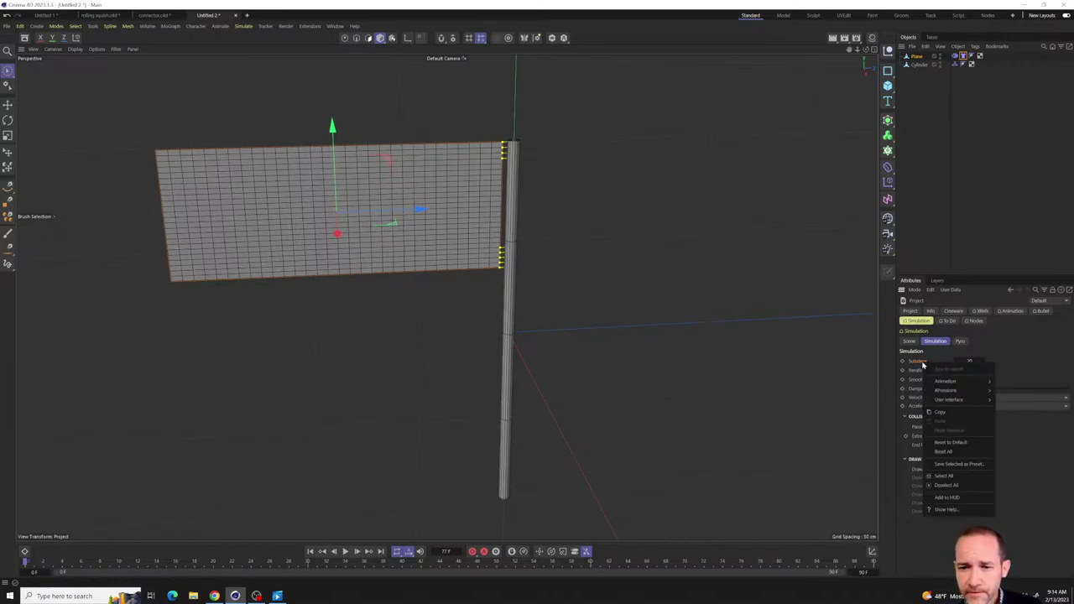
{"action": "left_click", "coordinate": [949, 509]}
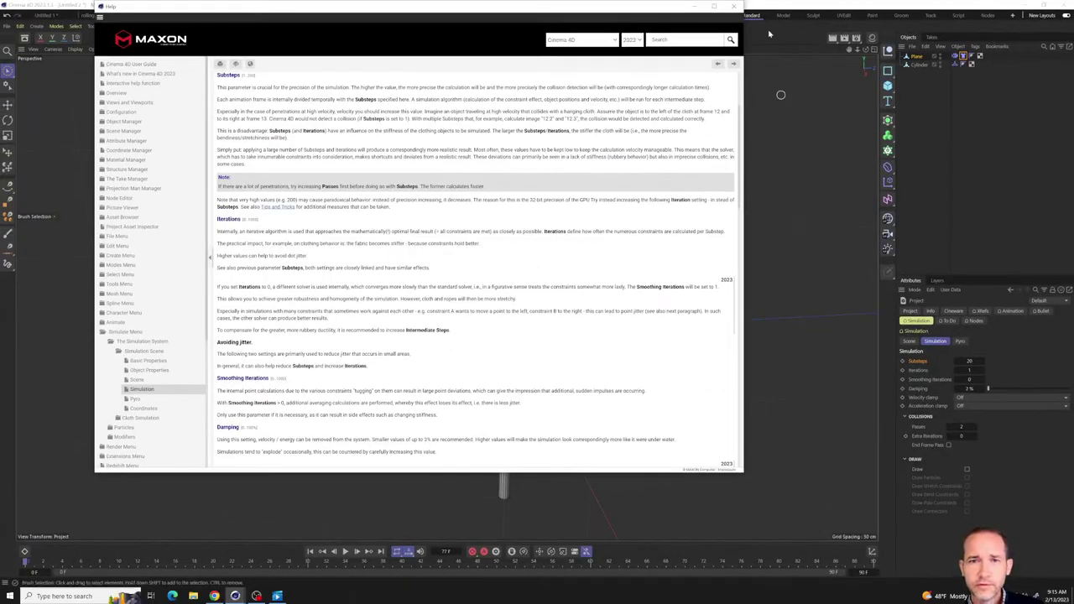
{"action": "left_click", "coordinate": [691, 11]}
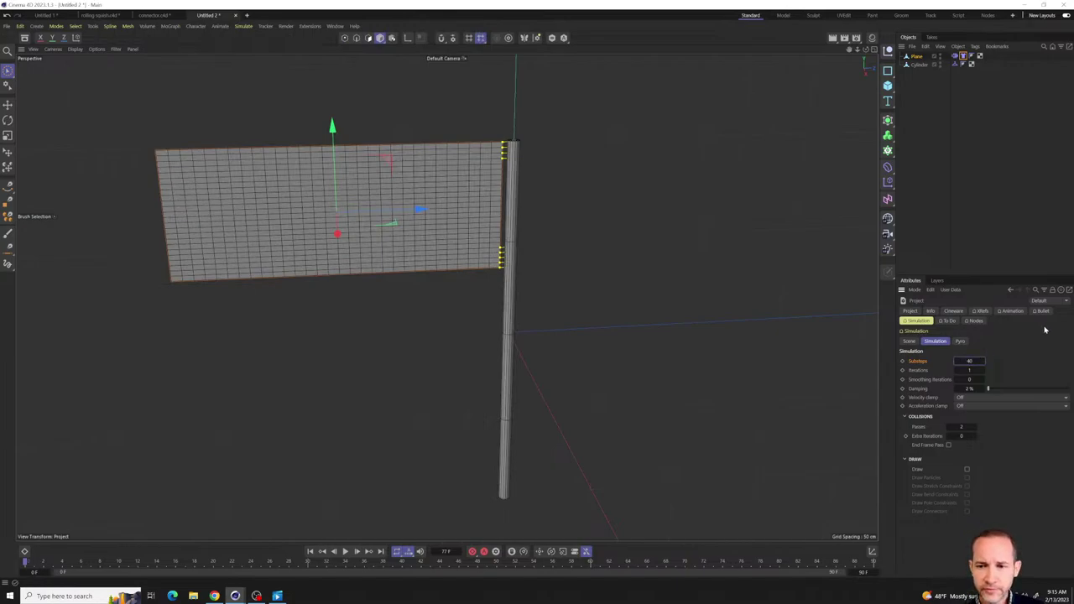
- Set the simulation's Substeps to 40 and Iterations to 2, then play the cloth simulation
{"action": "type", "text": "0"}
{"action": "left_click", "coordinate": [970, 370]}
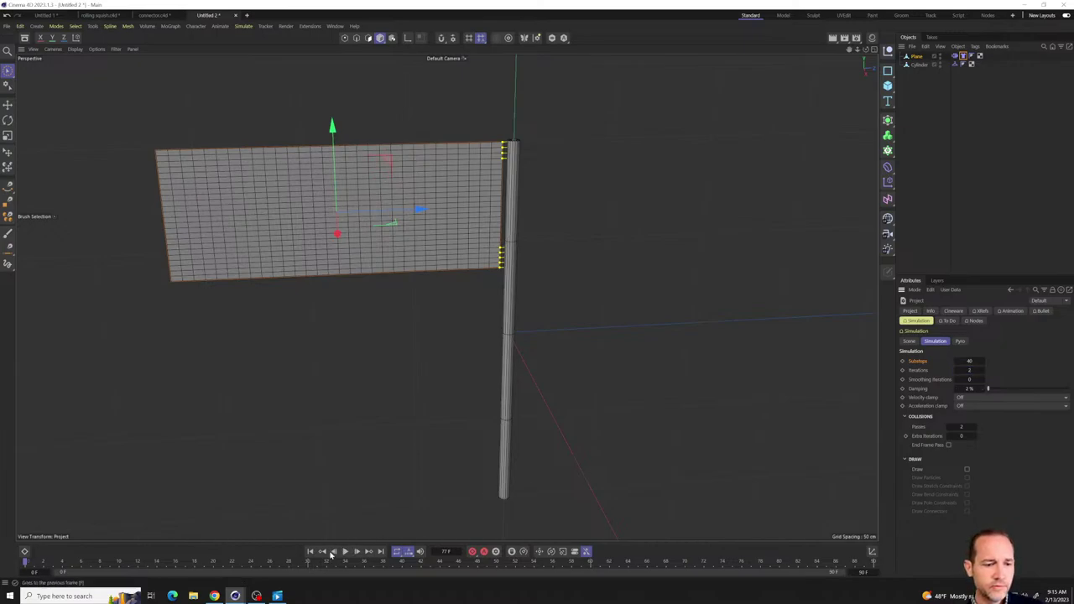
{"action": "left_click", "coordinate": [349, 552]}
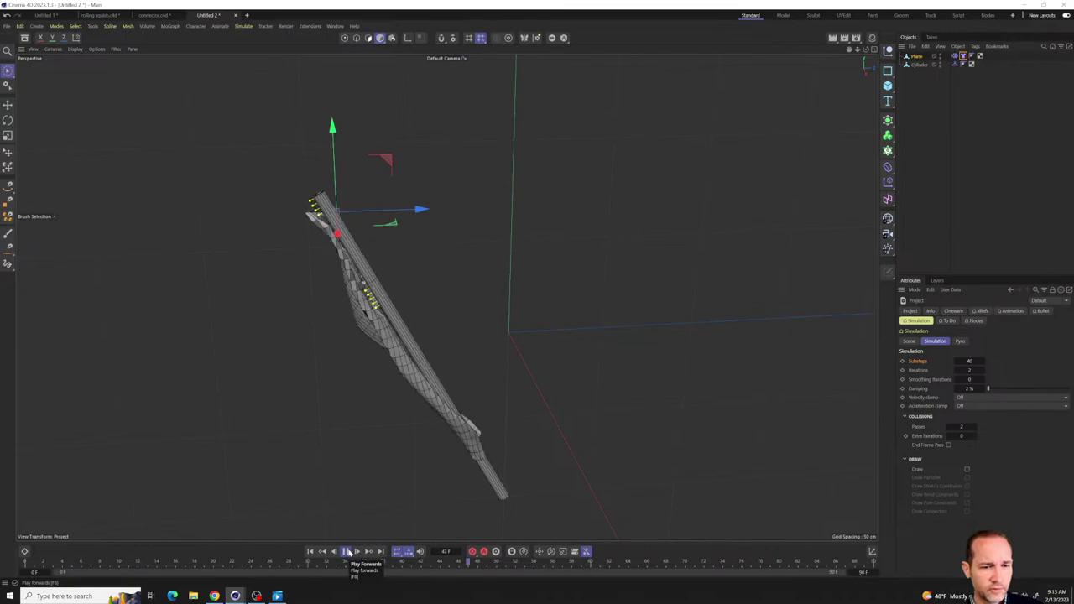
{"action": "left_click", "coordinate": [346, 552]}
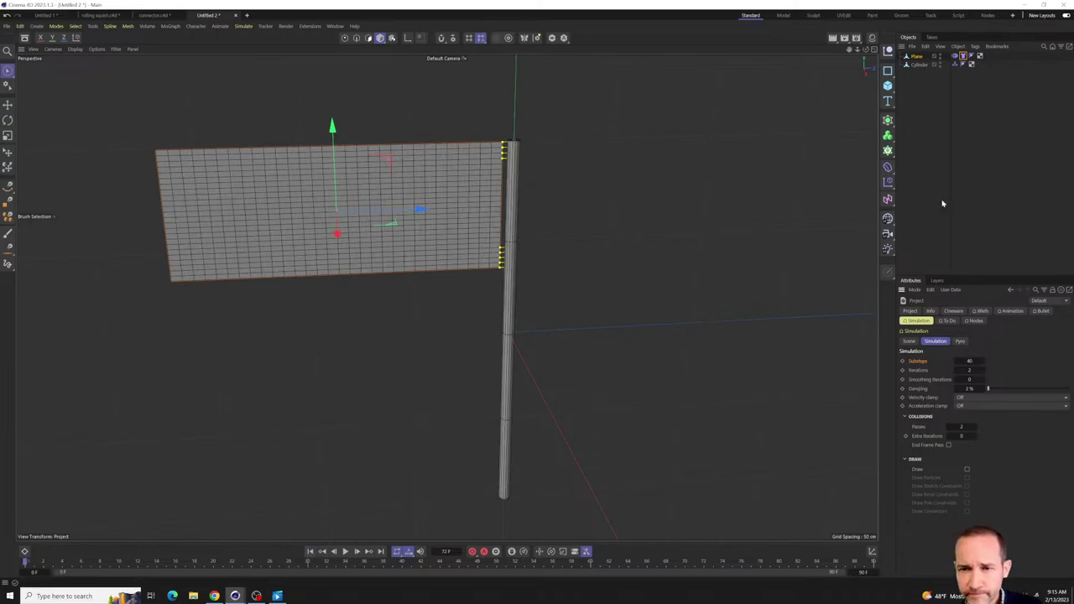
- Look through the Surface, Balloon and Soft Body settings of the plane's Cloth tag
{"action": "left_click", "coordinate": [970, 56]}
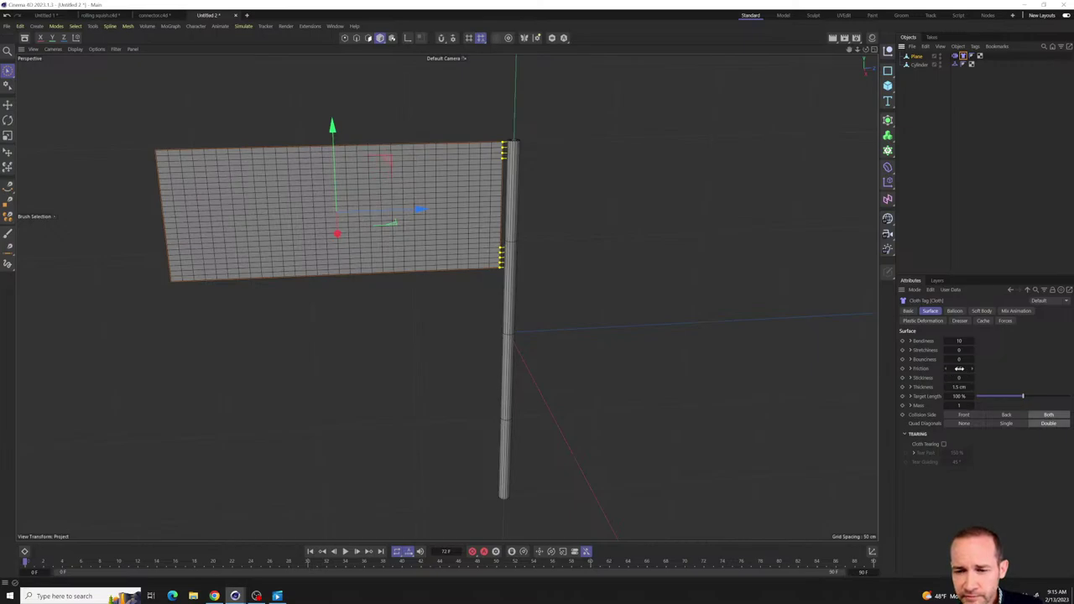
{"action": "left_click", "coordinate": [955, 311]}
{"action": "left_click", "coordinate": [982, 311]}
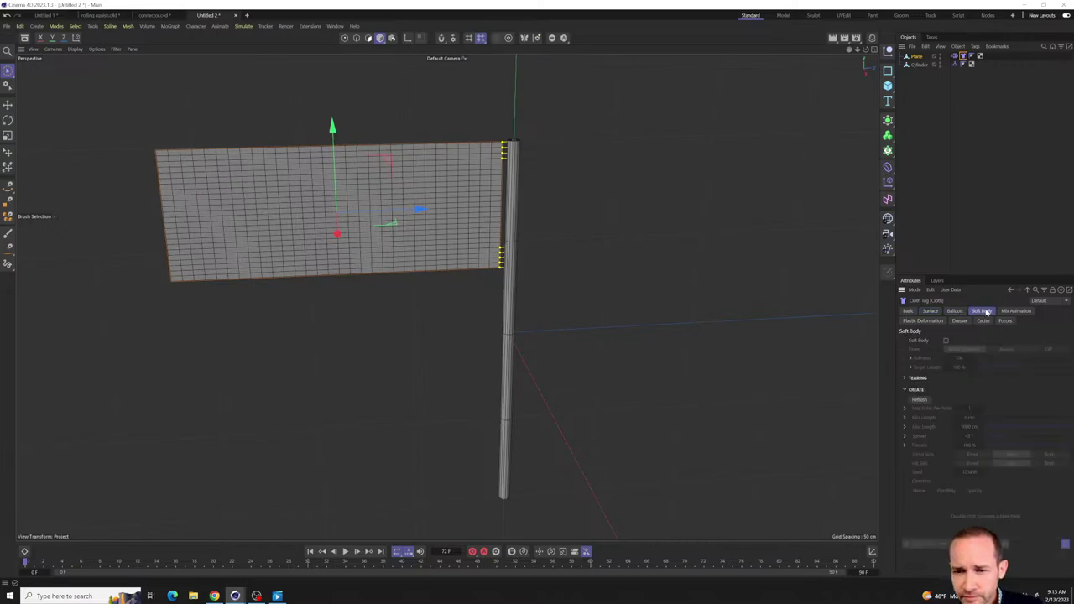
{"action": "left_click", "coordinate": [955, 312]}
{"action": "left_click", "coordinate": [931, 311]}
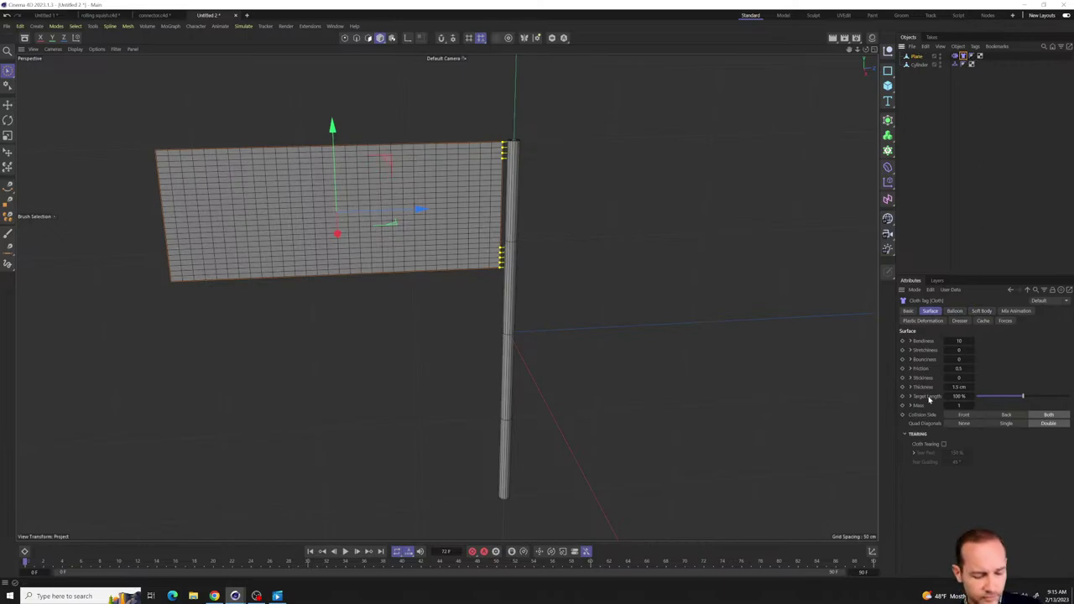
- Try the project simulation with Substeps at 80 and Iterations at 4, playing it from the first frame
{"action": "key", "text": "ctrl+d"}
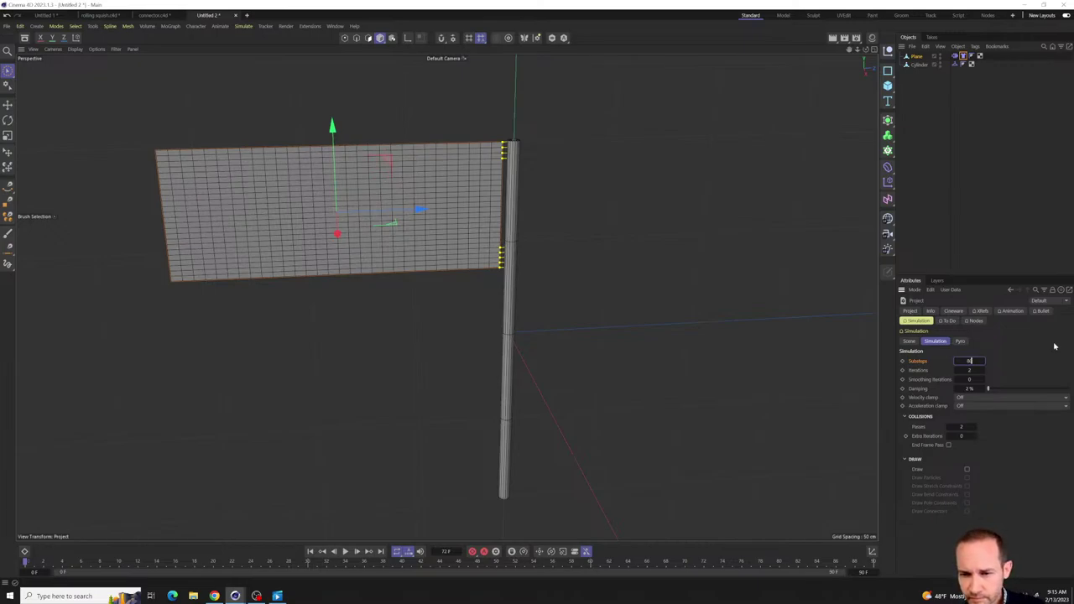
{"action": "key", "text": "Tab"}
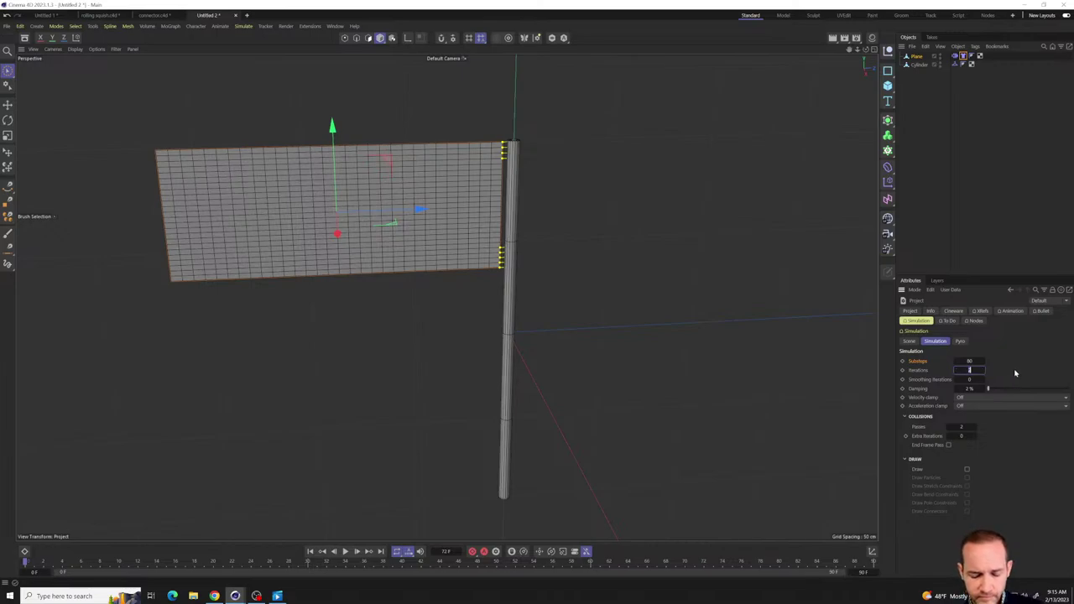
{"action": "type", "text": "4"}
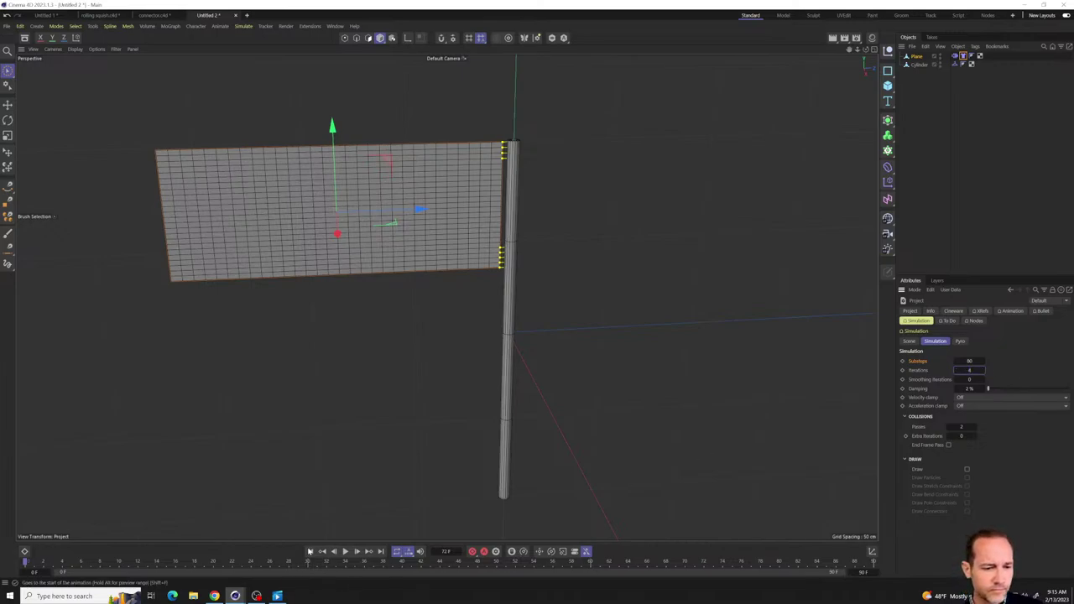
{"action": "left_click", "coordinate": [310, 551]}
{"action": "left_click", "coordinate": [345, 551]}
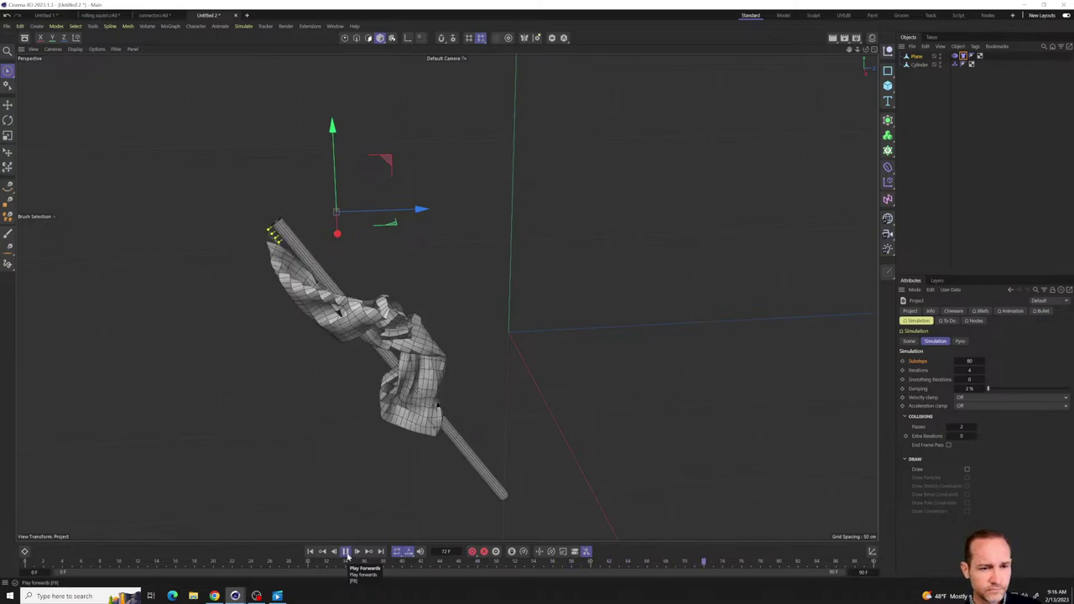
{"action": "left_click", "coordinate": [345, 553]}
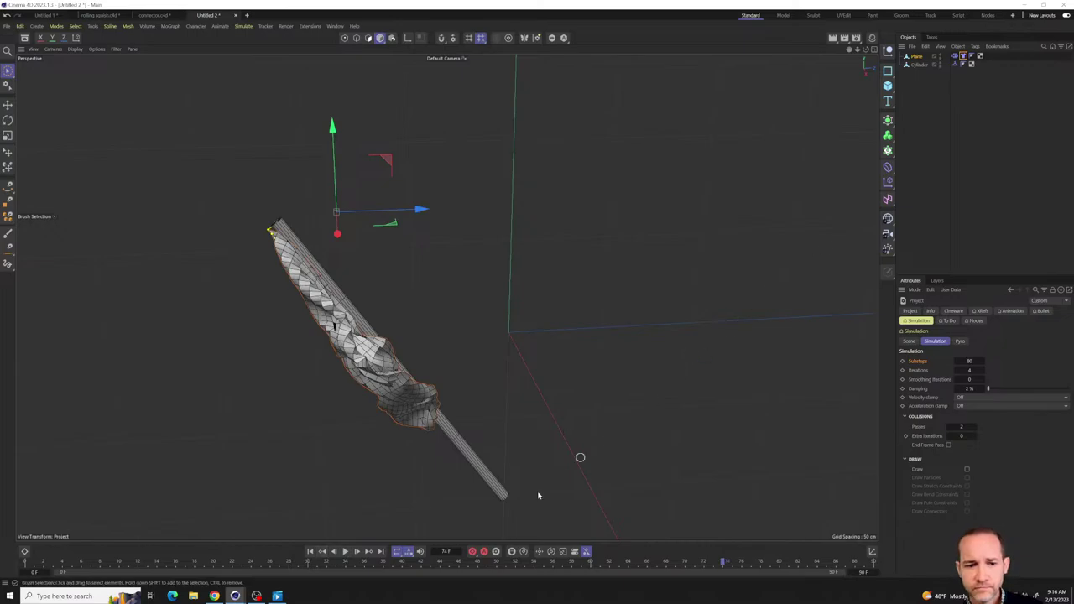
- Return to the first frame and restore the simulation's Substeps to 40 and Iterations to 2
{"action": "left_click", "coordinate": [310, 551]}
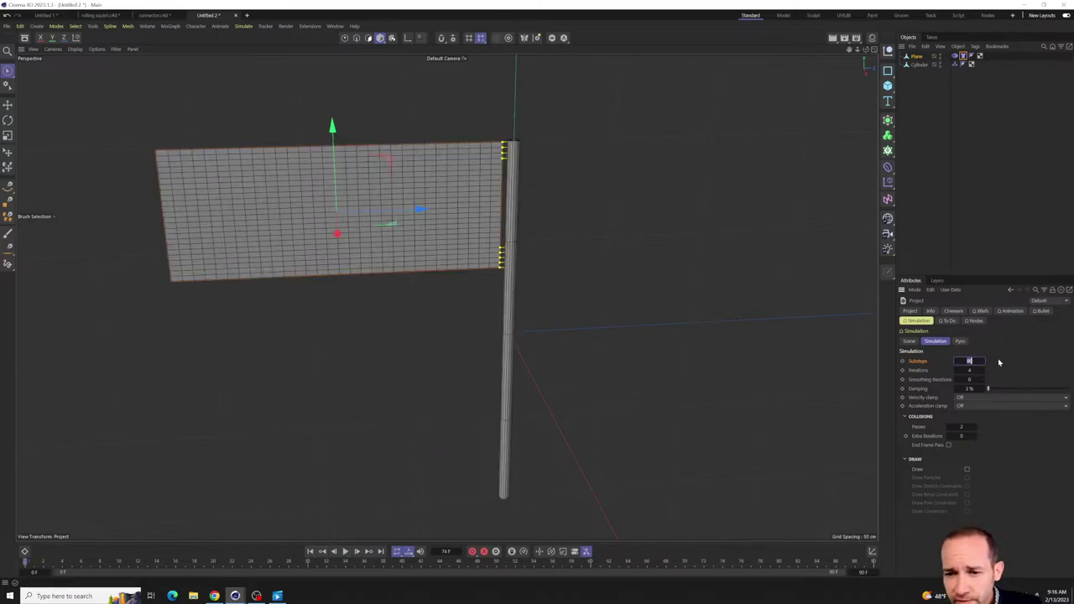
{"action": "type", "text": "0"}
{"action": "key", "text": "Tab"}
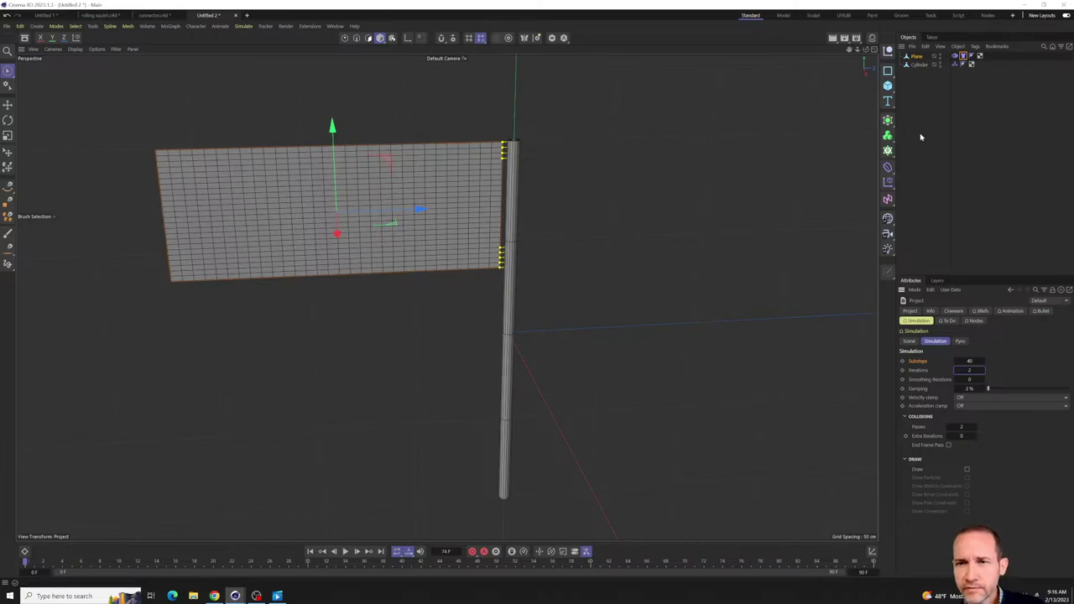
- Look through the plane's Cloth tag settings, including Surface, Soft Body, Plastic Deformation, Dresser and Cache
{"action": "left_click", "coordinate": [920, 65]}
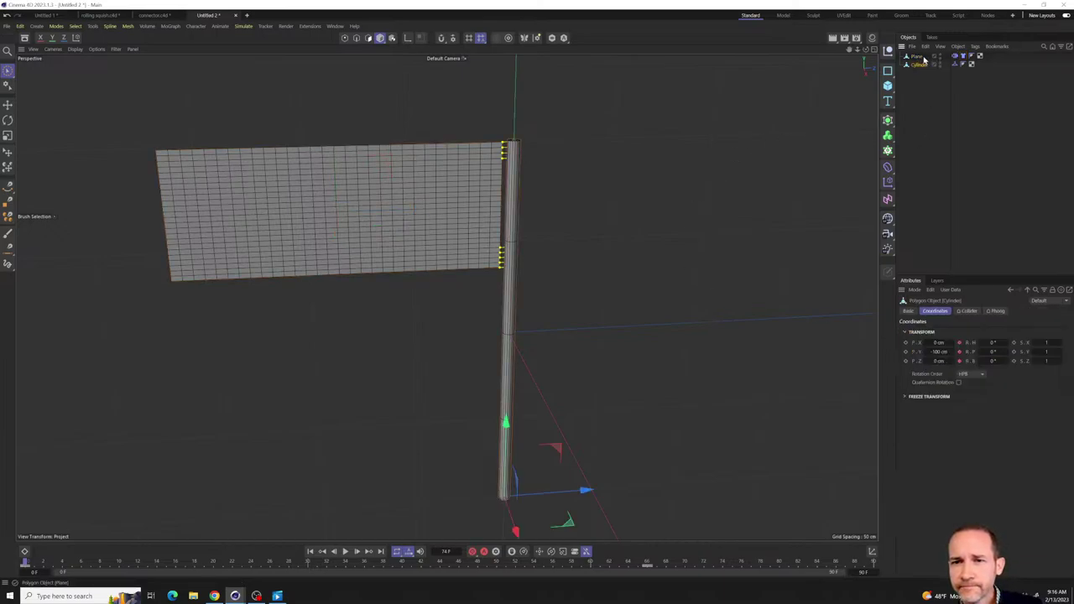
{"action": "left_click", "coordinate": [963, 56]}
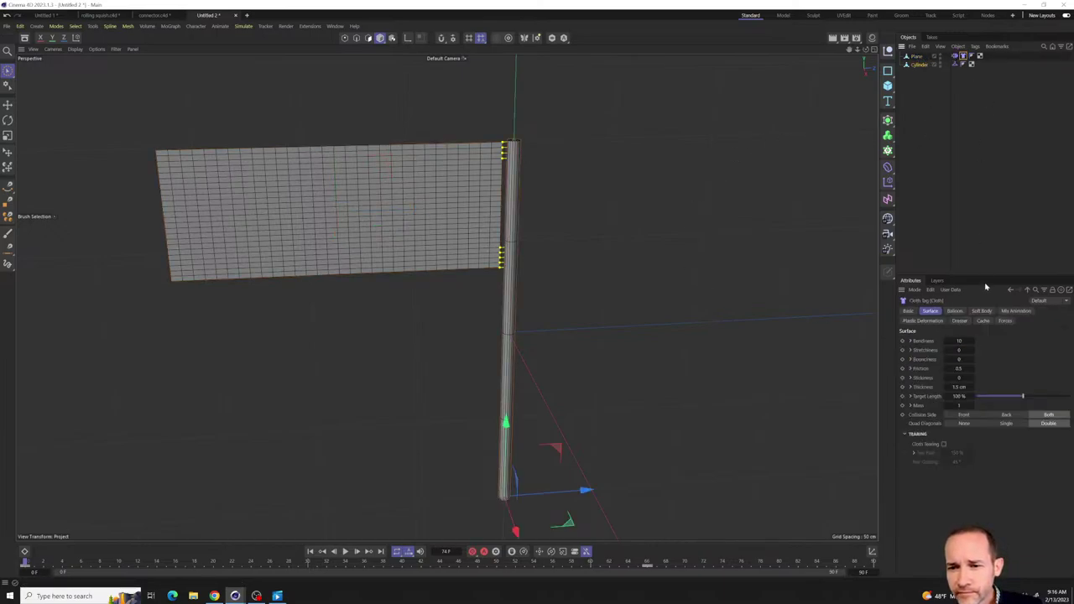
{"action": "left_click", "coordinate": [955, 312]}
{"action": "left_click", "coordinate": [979, 311]}
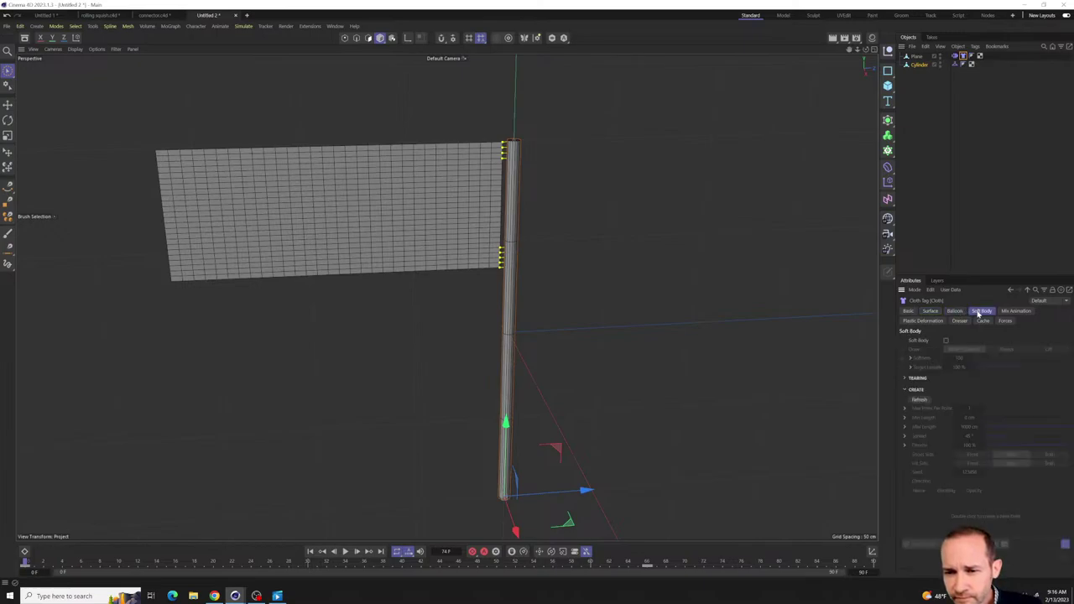
{"action": "left_click", "coordinate": [1015, 311]}
{"action": "left_click", "coordinate": [923, 321]}
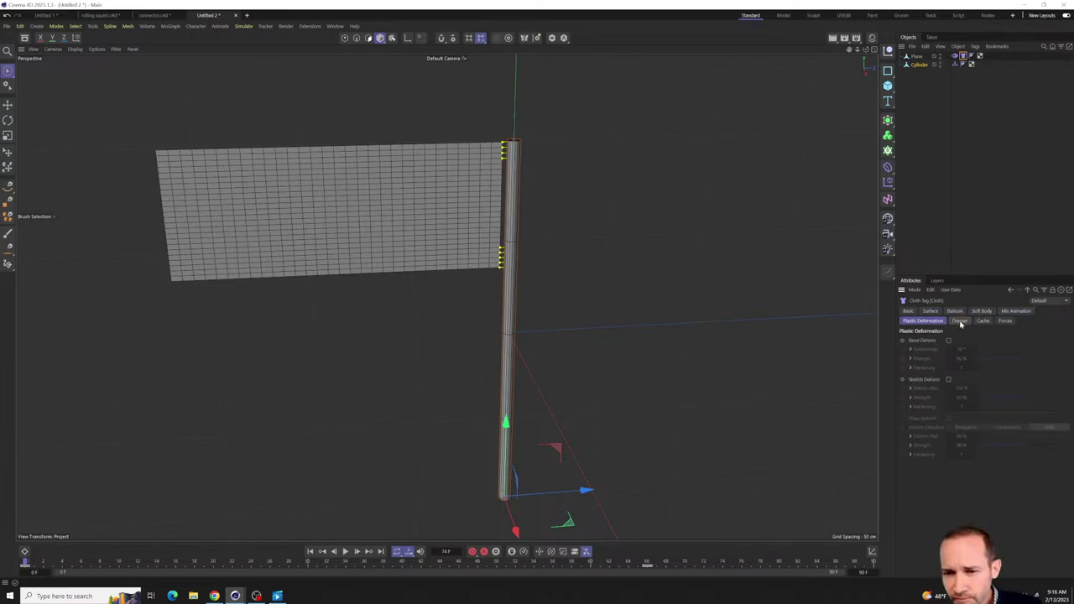
{"action": "left_click", "coordinate": [959, 321]}
{"action": "left_click", "coordinate": [983, 321]}
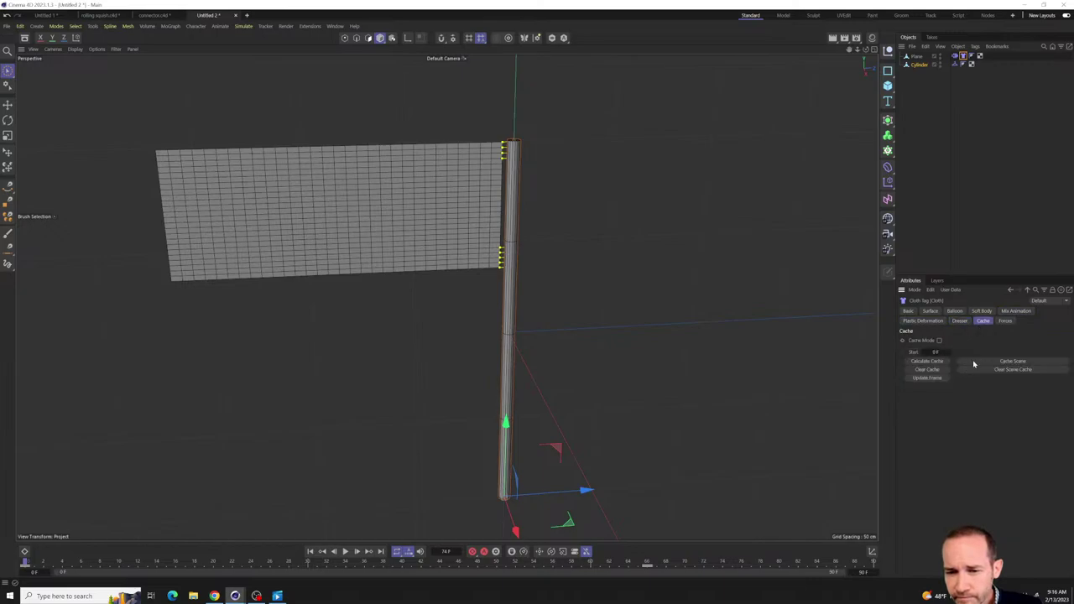
{"action": "left_click", "coordinate": [959, 321]}
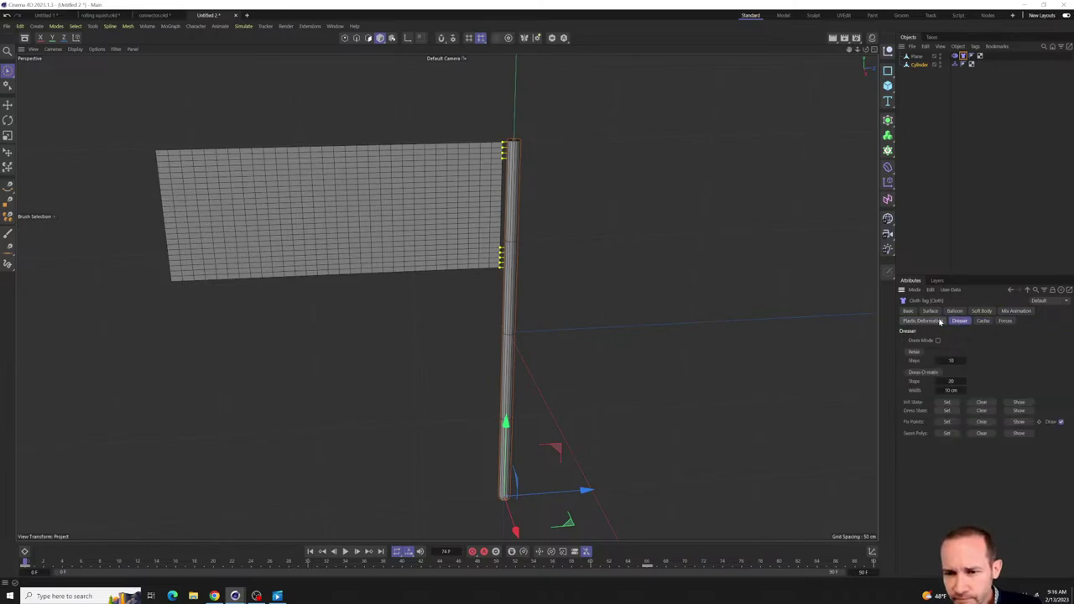
{"action": "left_click", "coordinate": [930, 311]}
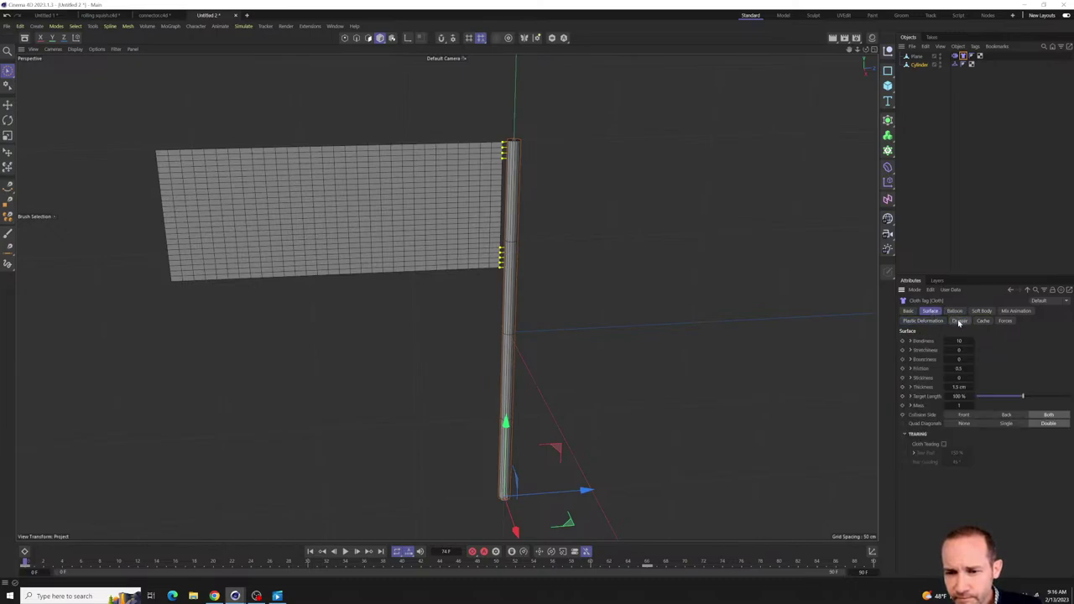
{"action": "left_click", "coordinate": [928, 89]}
{"action": "left_click", "coordinate": [916, 56]}
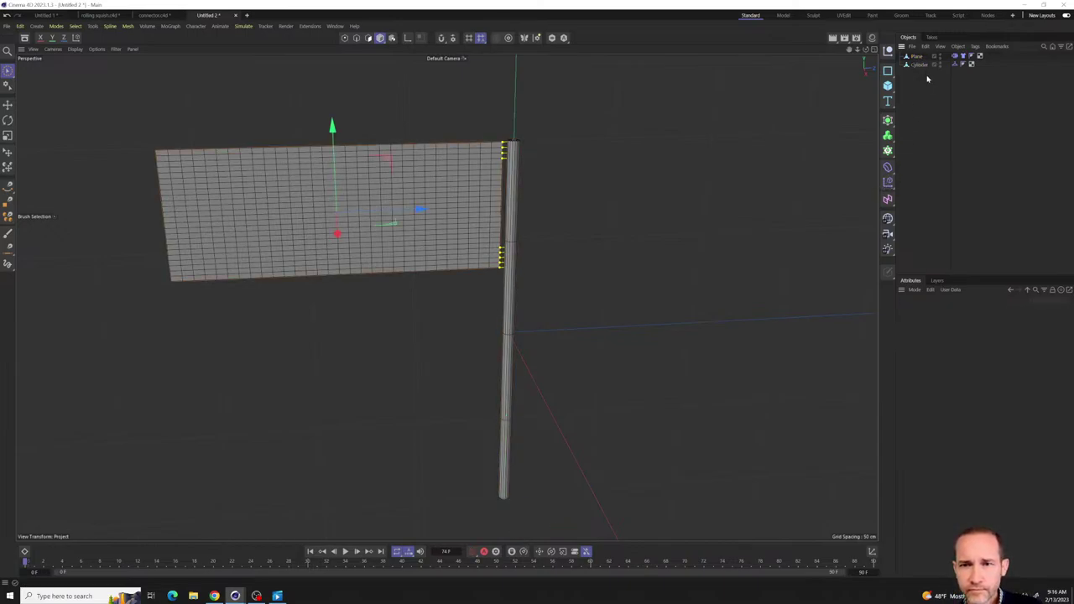
{"action": "left_click", "coordinate": [919, 65]}
{"action": "left_click_drag", "start_coordinate": [628, 151], "coordinate": [576, 150], "text": "alt"}
{"action": "left_click_drag", "start_coordinate": [591, 222], "coordinate": [557, 231], "text": "alt"}
{"action": "left_click", "coordinate": [919, 73]}
{"action": "left_click", "coordinate": [919, 64]}
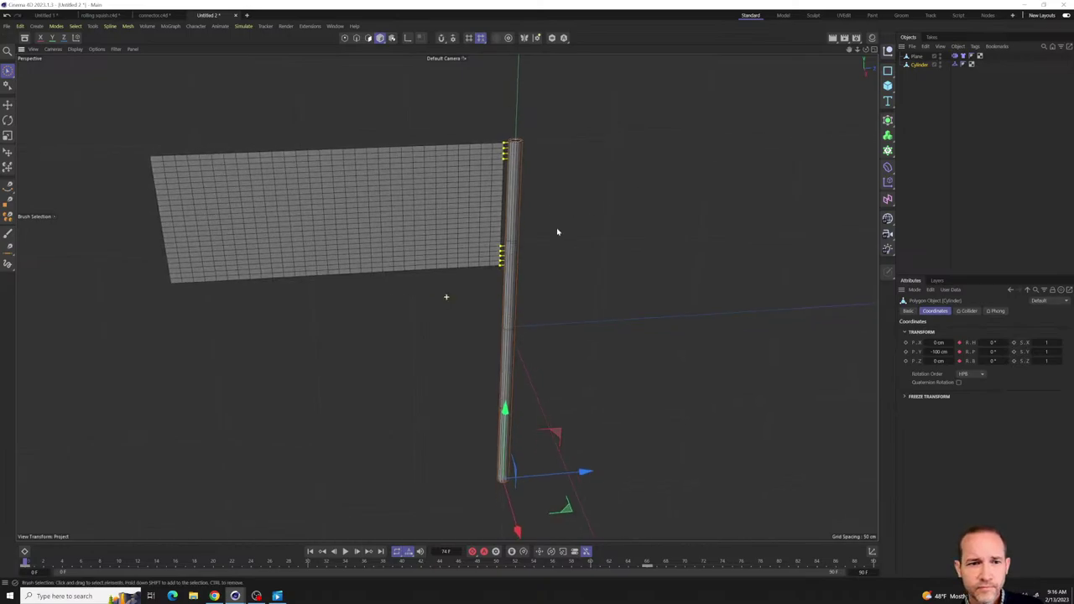
{"action": "left_click", "coordinate": [915, 84]}
{"action": "left_click", "coordinate": [920, 65]}
{"action": "left_click", "coordinate": [917, 55]}
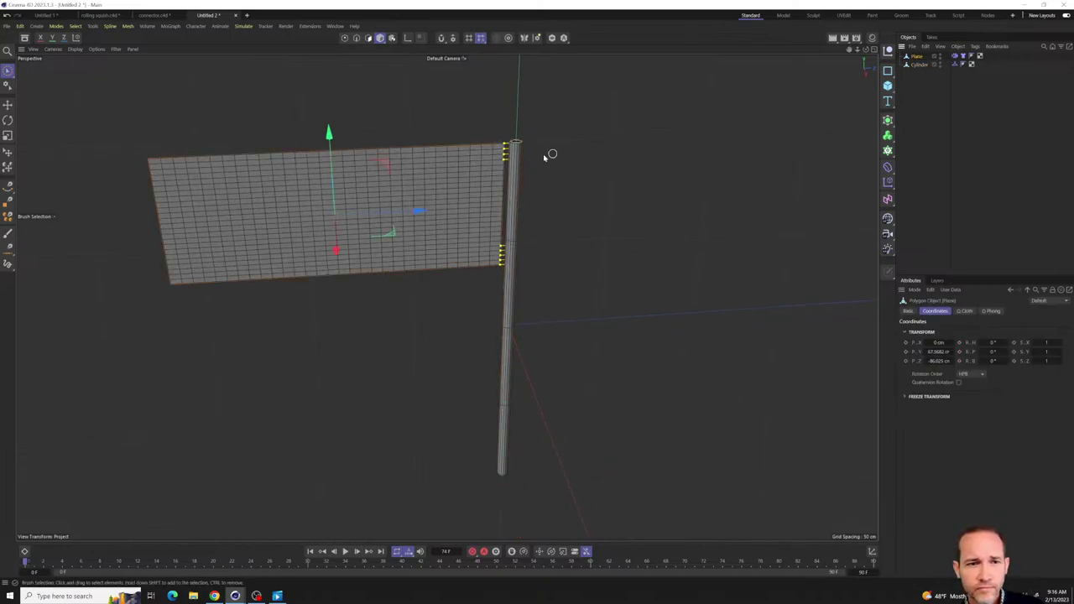
{"action": "left_click_drag", "start_coordinate": [543, 154], "coordinate": [554, 193], "text": "alt"}
{"action": "left_click", "coordinate": [929, 77]}
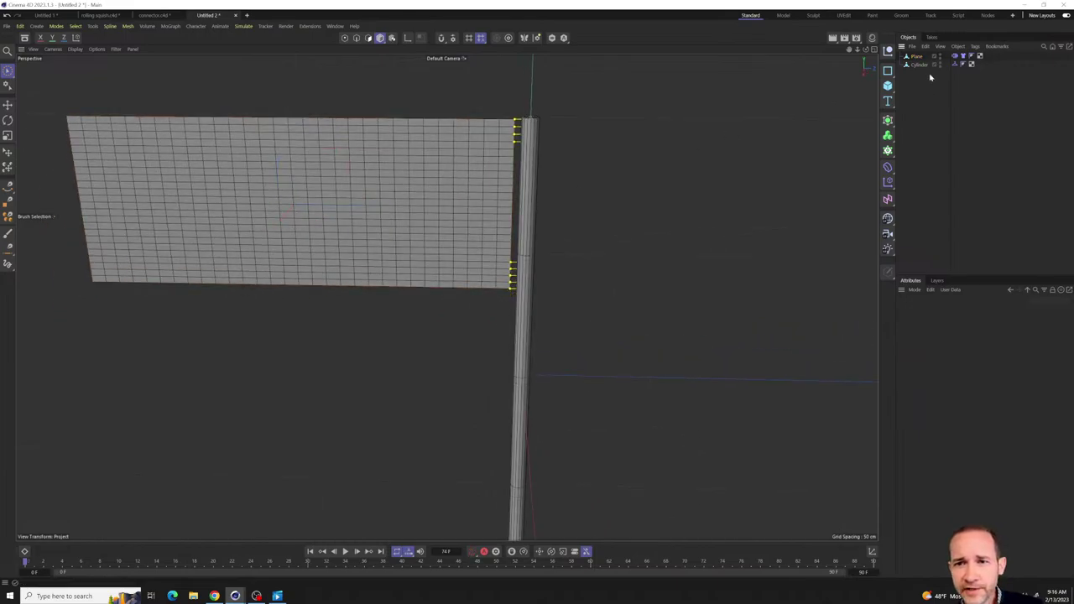
{"action": "left_click", "coordinate": [919, 65]}
{"action": "left_click", "coordinate": [919, 57]}
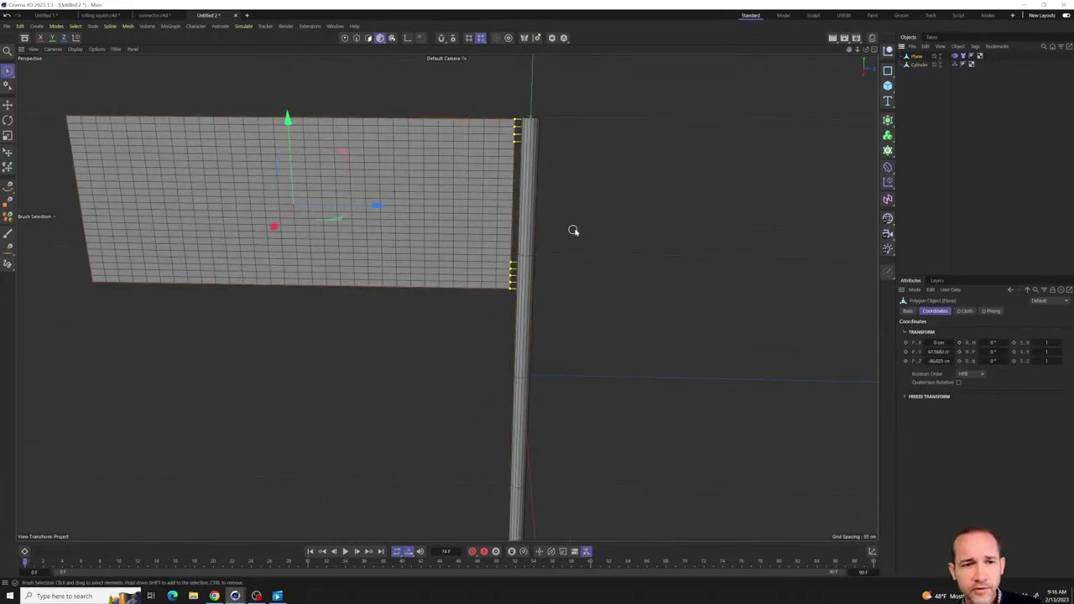
{"action": "left_click_drag", "start_coordinate": [573, 230], "coordinate": [806, 115], "text": "alt"}
{"action": "left_click", "coordinate": [918, 76]}
{"action": "left_click", "coordinate": [920, 65]}
{"action": "left_click", "coordinate": [918, 56]}
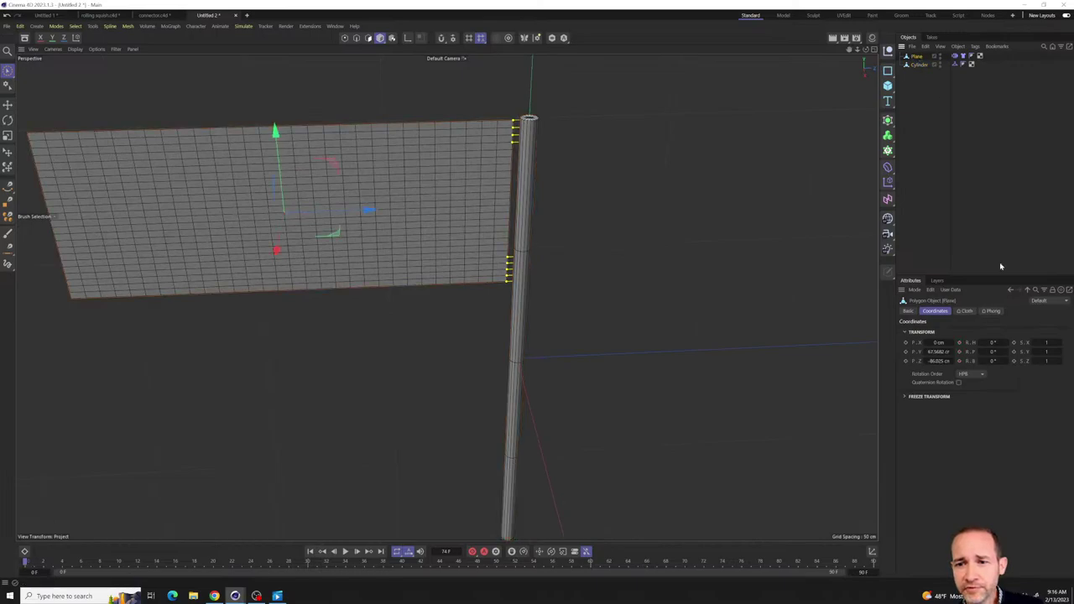
{"action": "left_click", "coordinate": [922, 74]}
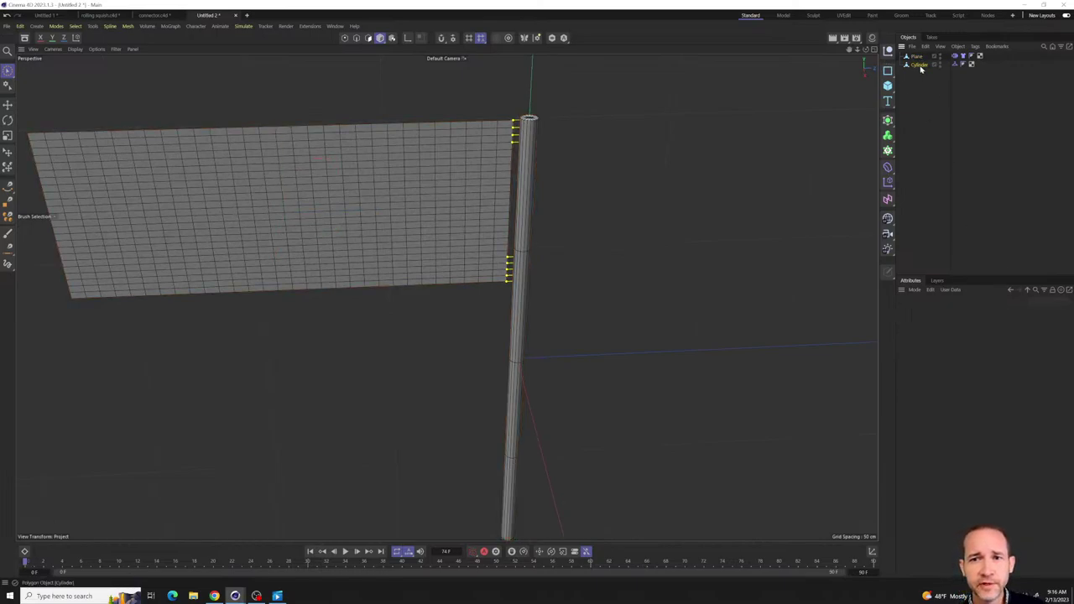
- Subdivide all polygons of the plane once to give the flag a denser mesh, and clear the object selection
{"action": "left_click", "coordinate": [918, 56]}
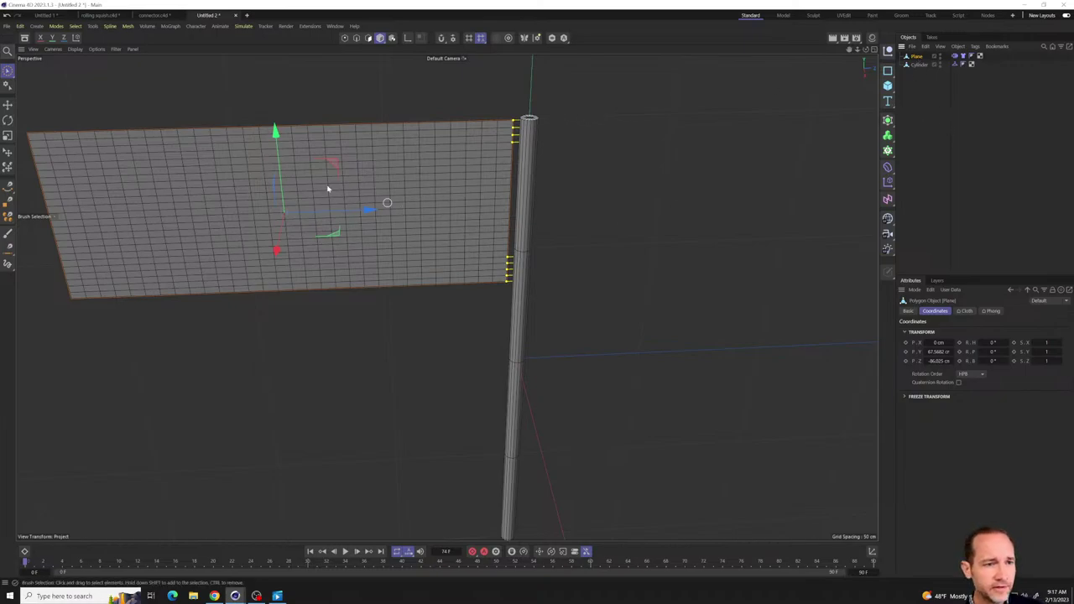
{"action": "left_click", "coordinate": [369, 38]}
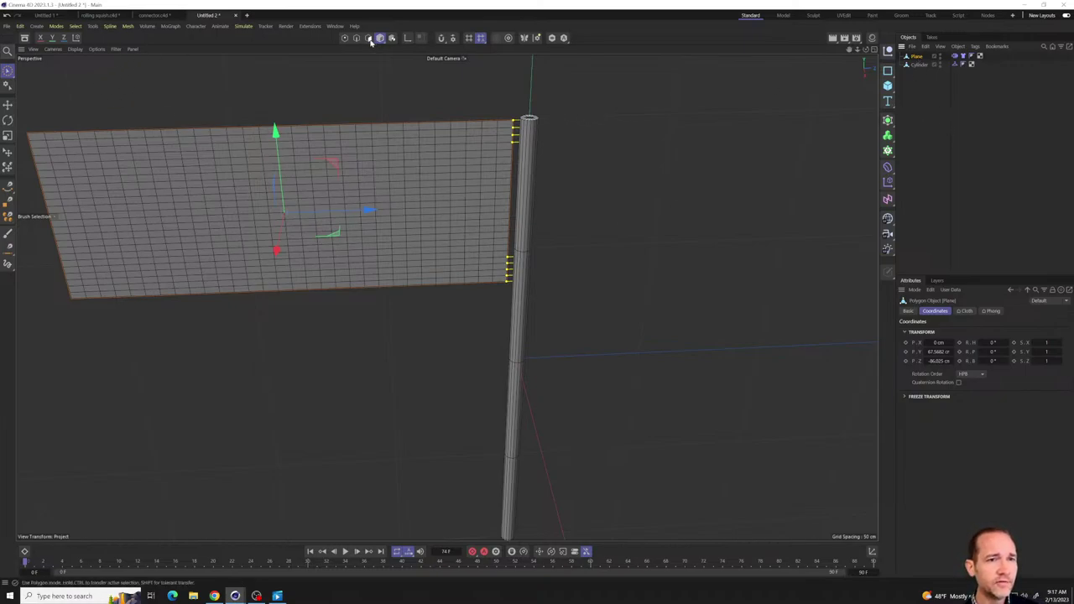
{"action": "key", "text": "ctrl+a"}
{"action": "right_click", "coordinate": [382, 195]}
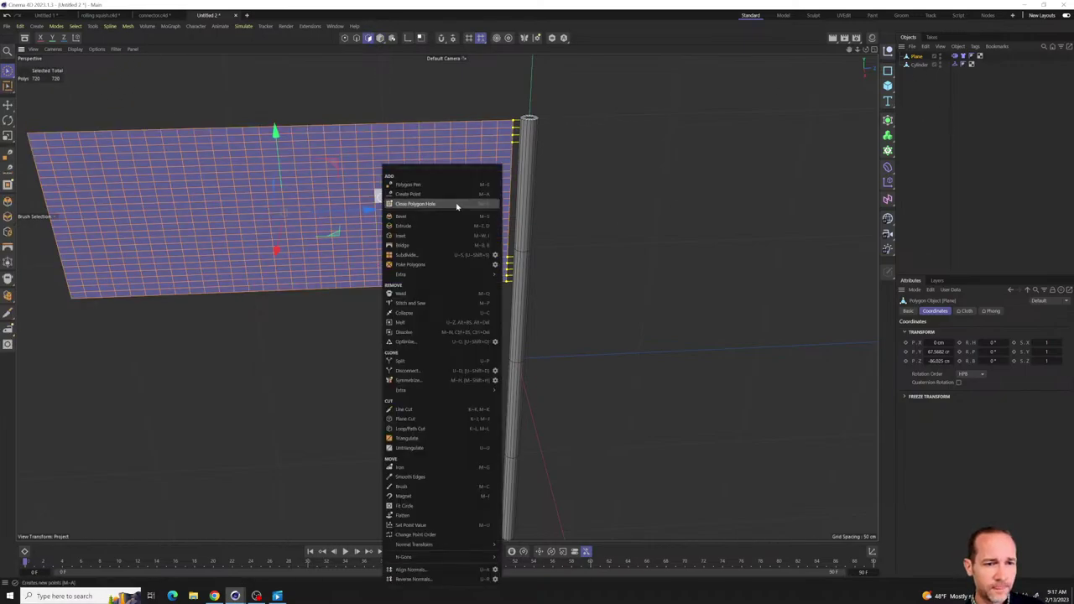
{"action": "left_click", "coordinate": [424, 256]}
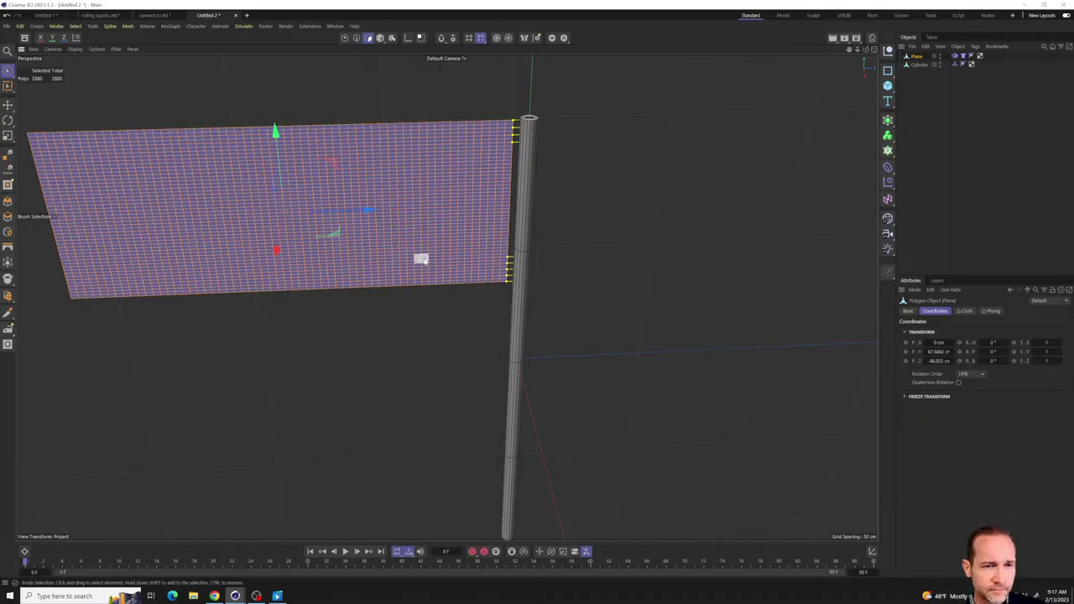
{"action": "left_click", "coordinate": [906, 163]}
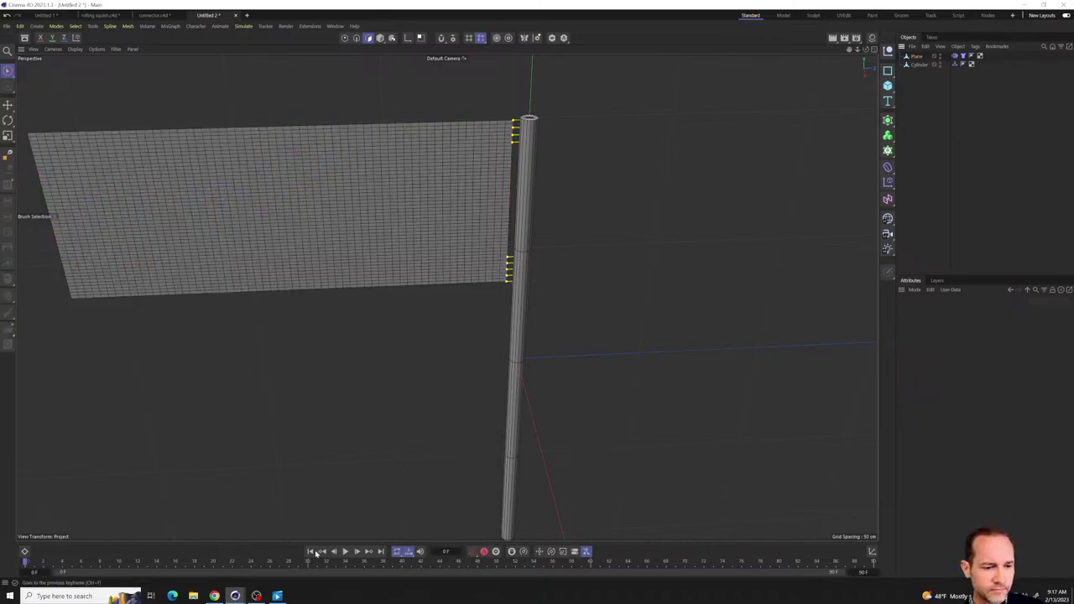
- Play the simulation with the denser flag mesh, stop it and return to the first frame
{"action": "left_click", "coordinate": [345, 553]}
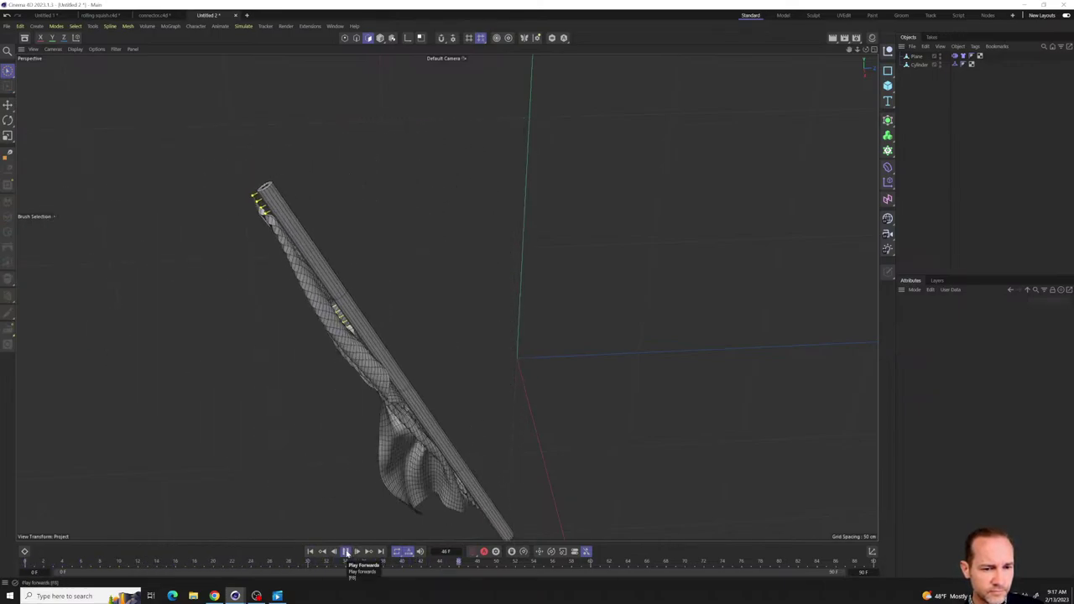
{"action": "left_click", "coordinate": [346, 553]}
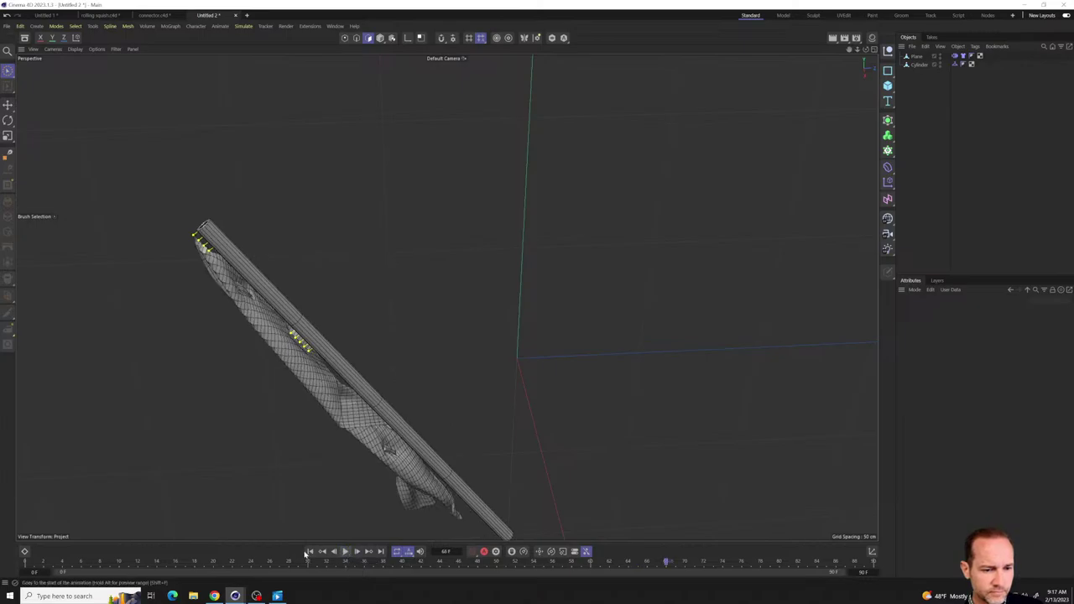
{"action": "left_click", "coordinate": [310, 552]}
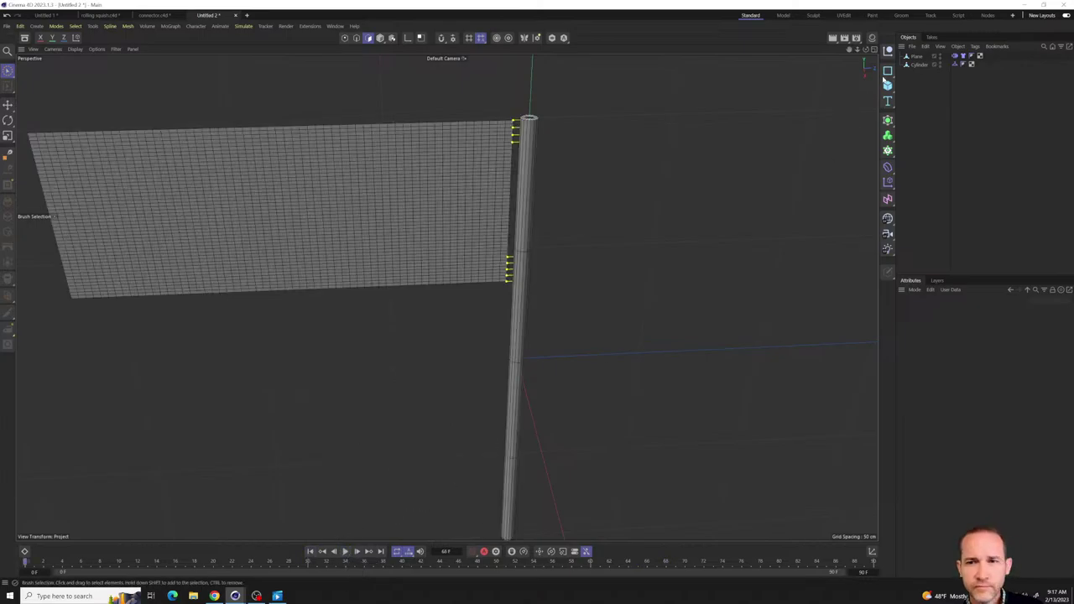
- Set the Friction of the cylinder's Collider tag to 0 and play the simulation
{"action": "left_click", "coordinate": [955, 65]}
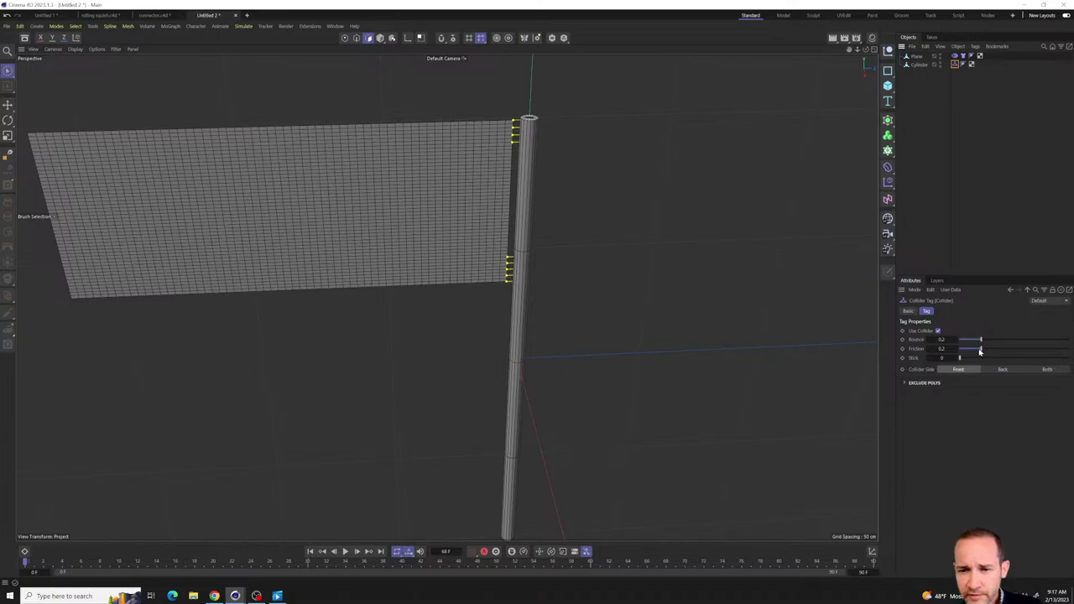
{"action": "left_click_drag", "start_coordinate": [979, 351], "coordinate": [971, 352]}
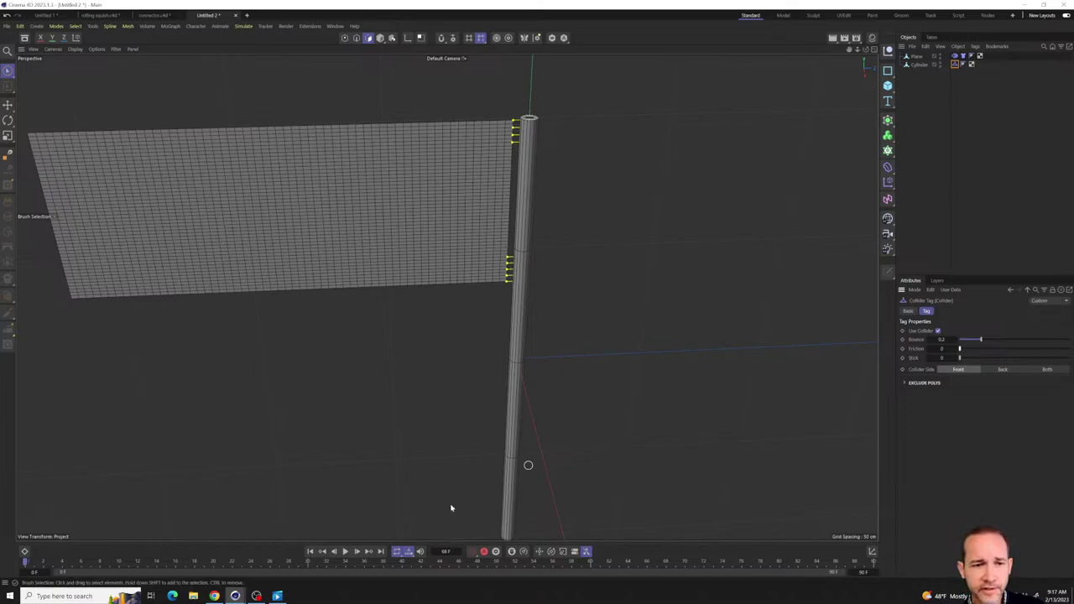
{"action": "left_click", "coordinate": [345, 551]}
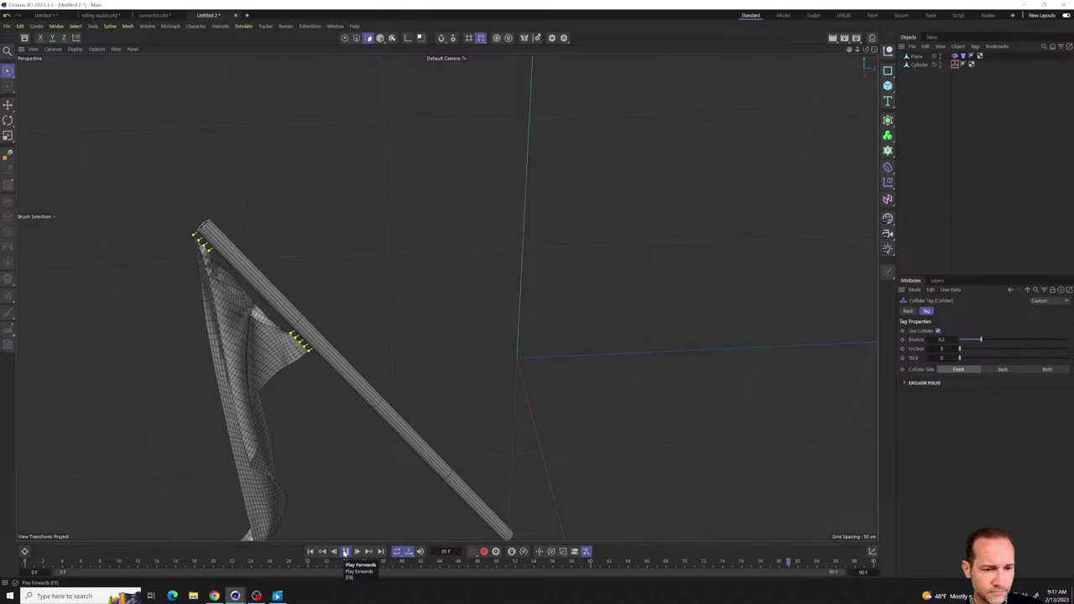
{"action": "key", "text": "F8"}
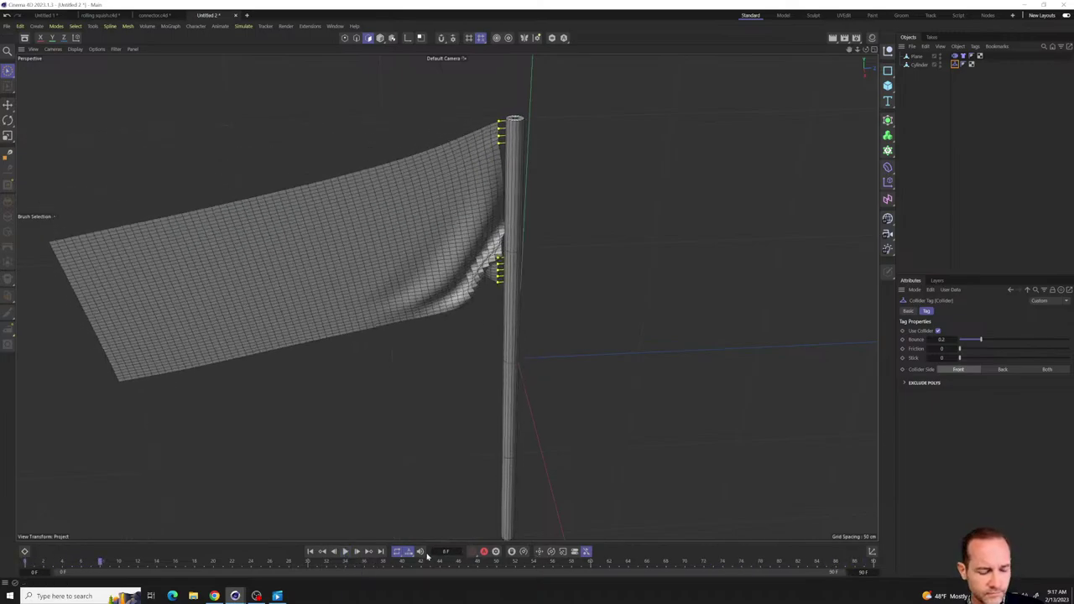
- Check the project's simulation settings, replay the cloth simulation and go back to the first frame
{"action": "key", "text": "ctrl+d"}
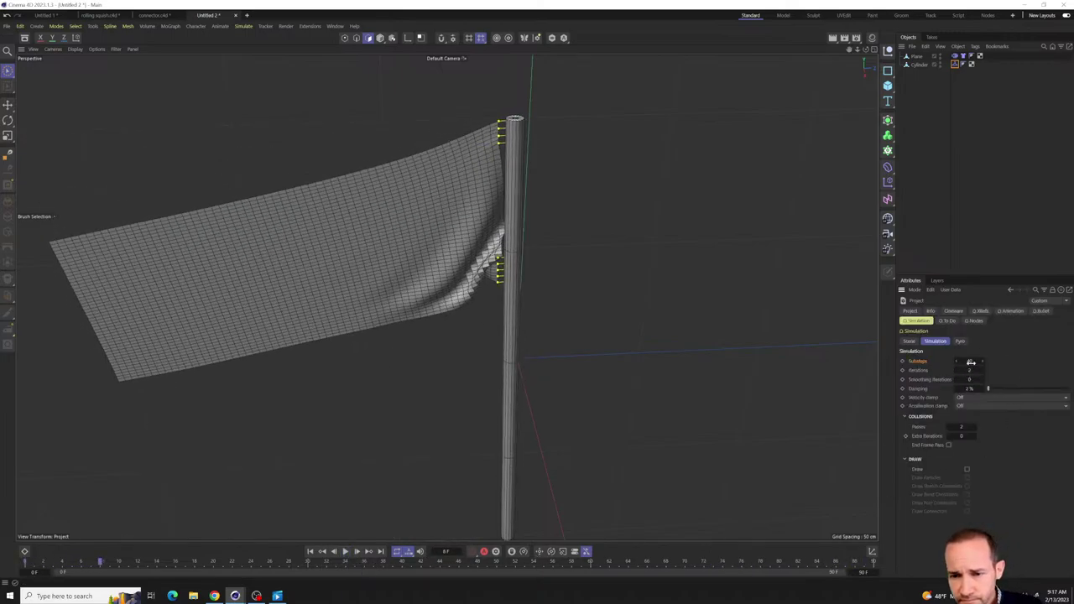
{"action": "left_click", "coordinate": [344, 551]}
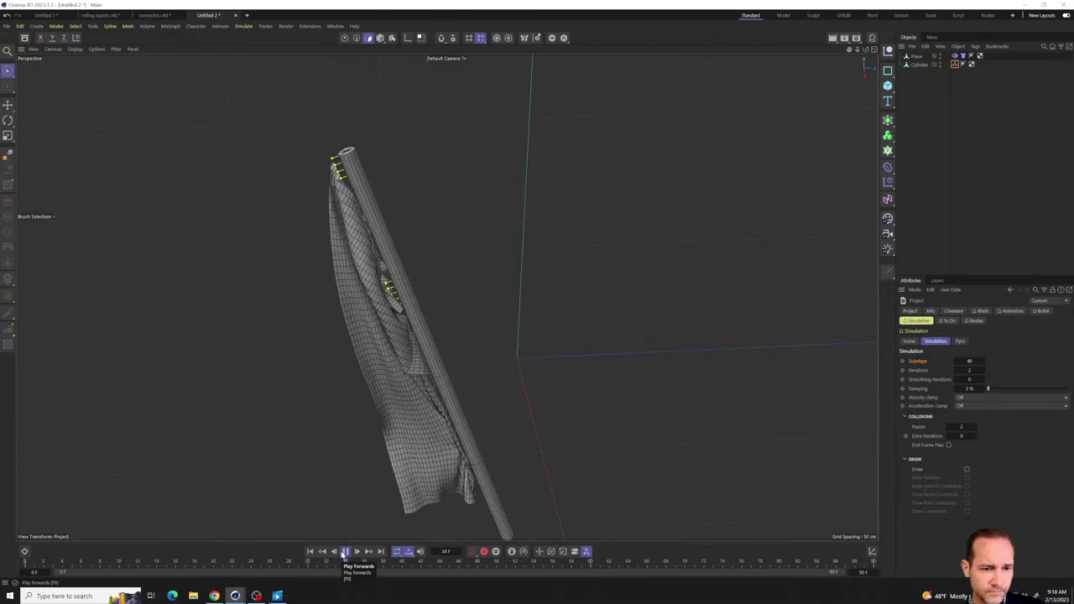
{"action": "left_click", "coordinate": [343, 553]}
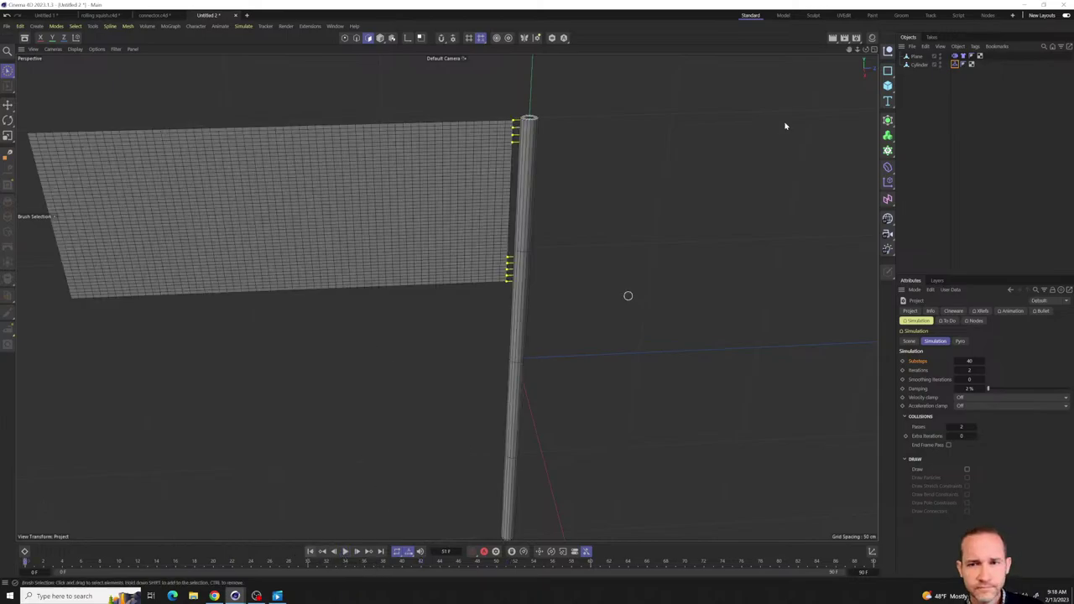
- Raise the cylinder's Collider Bounce to 0.68, play the simulation and return to the first frame
{"action": "left_click", "coordinate": [918, 65]}
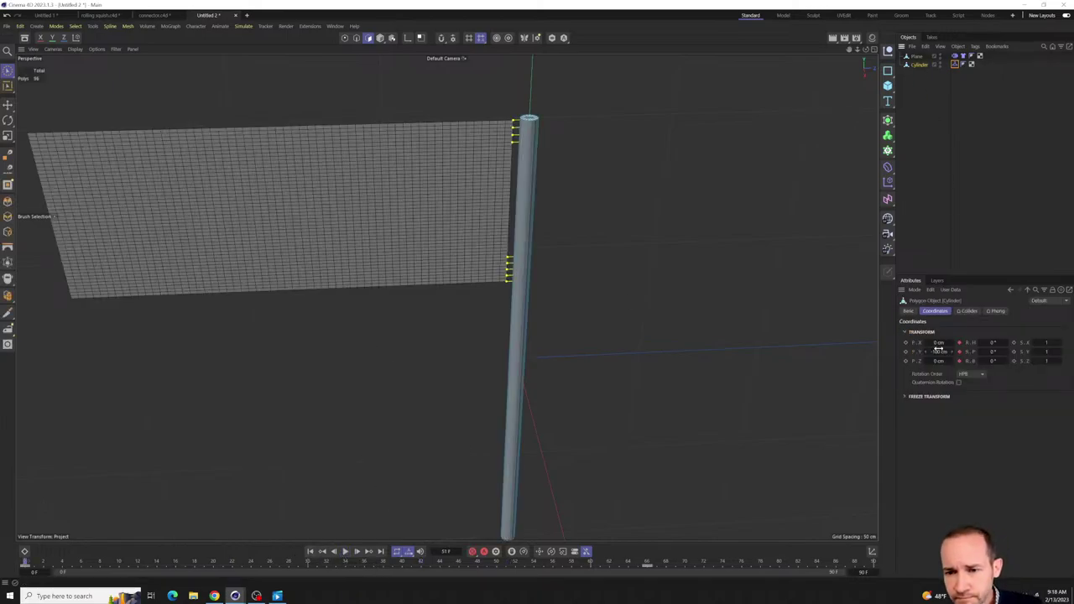
{"action": "left_click", "coordinate": [967, 312]}
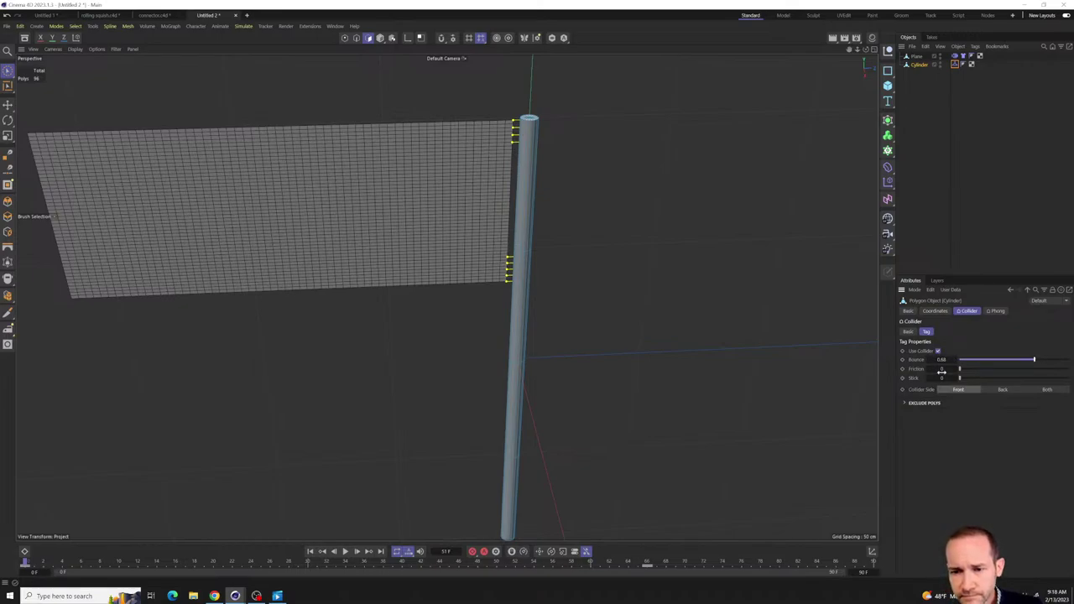
{"action": "left_click", "coordinate": [349, 553]}
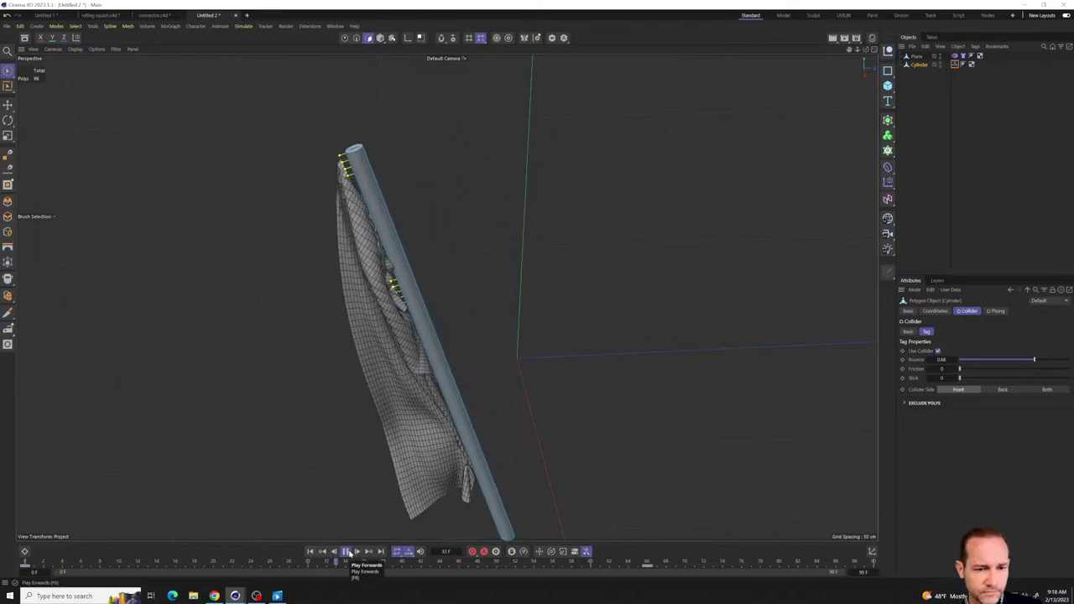
{"action": "left_click", "coordinate": [347, 552]}
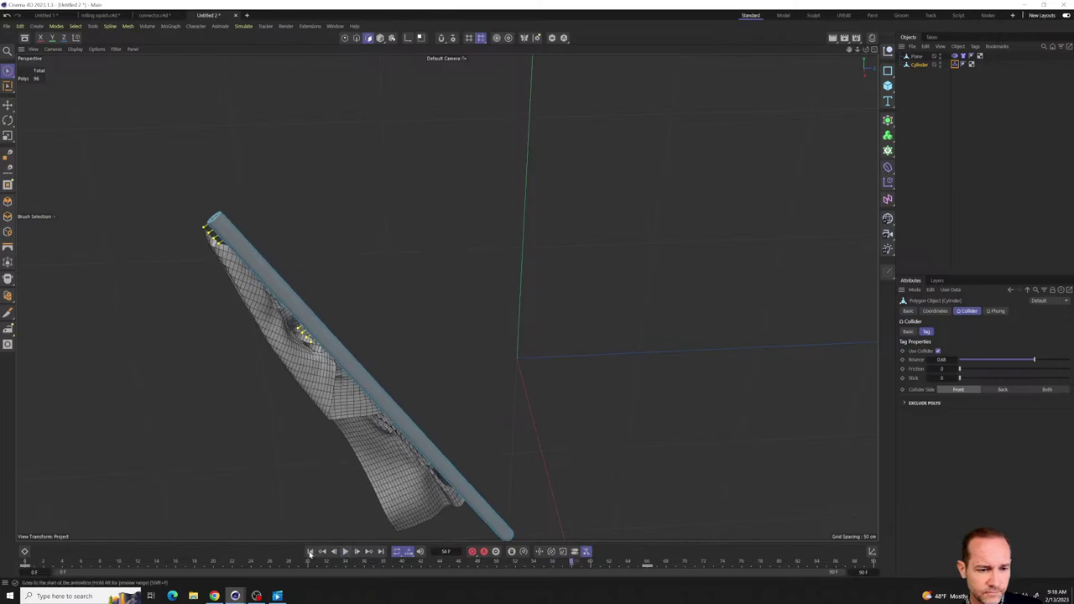
{"action": "left_click", "coordinate": [310, 553]}
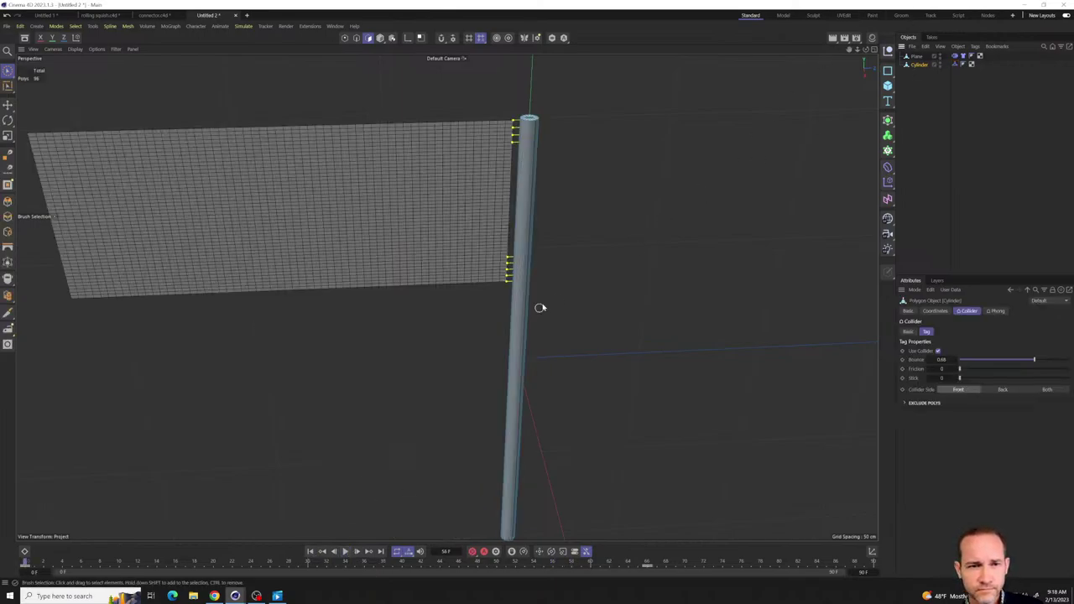
- Subdivide all of the cylinder's polygons, play the cloth simulation with the denser pole and stop it
{"action": "key", "text": "ctrl+a"}
{"action": "right_click", "coordinate": [527, 258]}
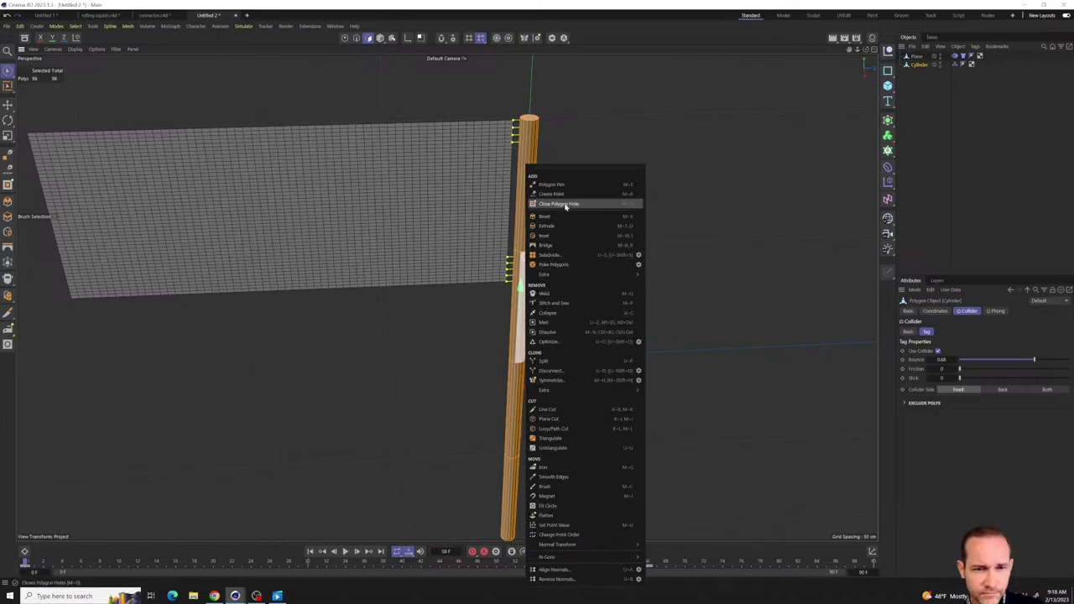
{"action": "left_click", "coordinate": [560, 254]}
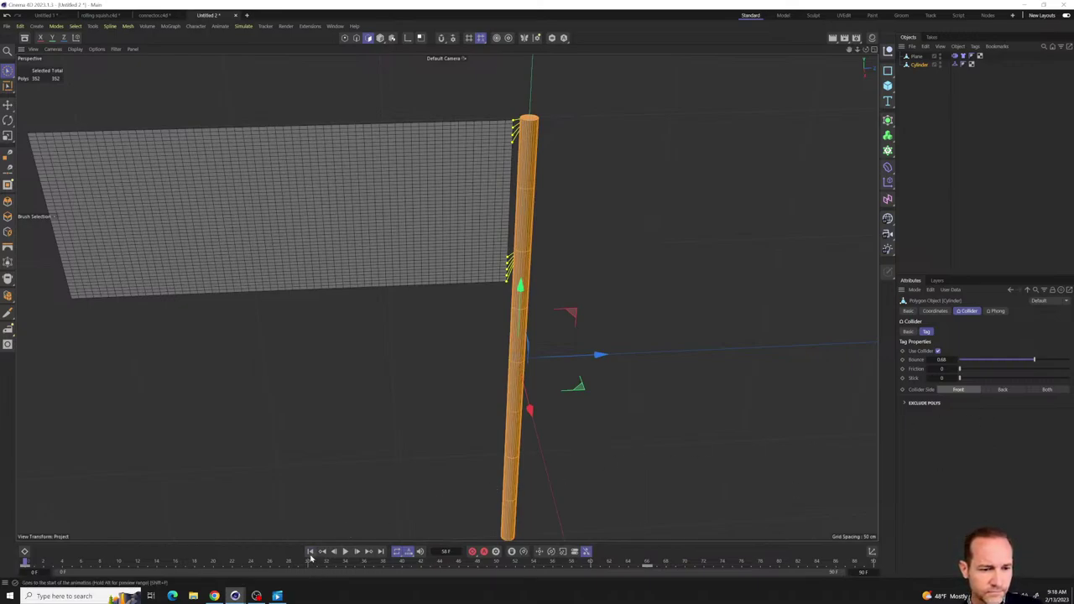
{"action": "left_click", "coordinate": [345, 552]}
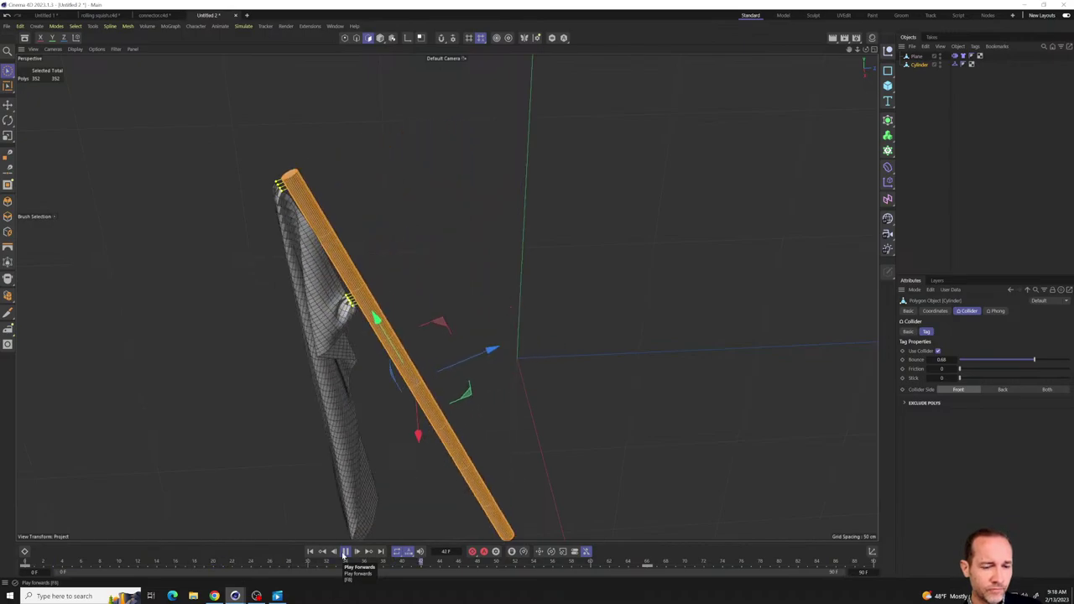
{"action": "left_click", "coordinate": [345, 552]}
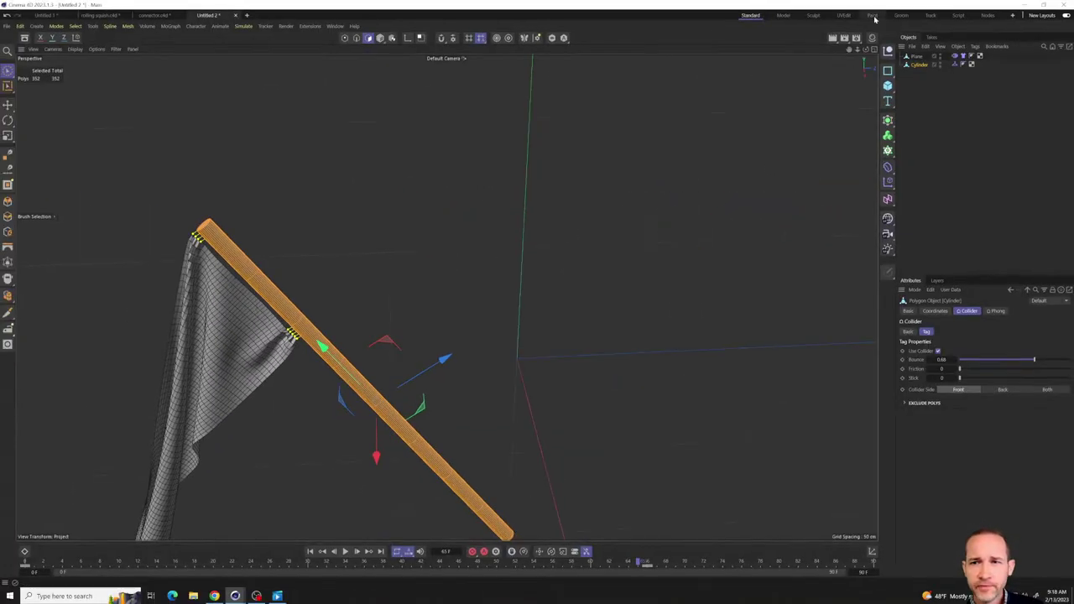
- Lower the Bounce of the cylinder's Collider tag to 0.05, play the simulation and return to the first frame
{"action": "left_click", "coordinate": [956, 66]}
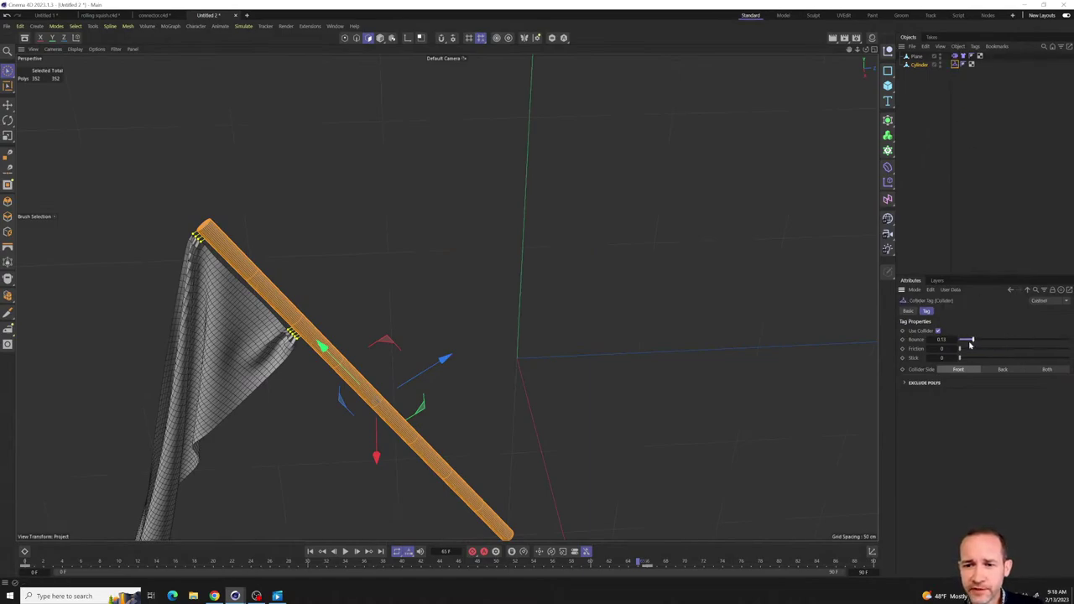
{"action": "left_click", "coordinate": [309, 551]}
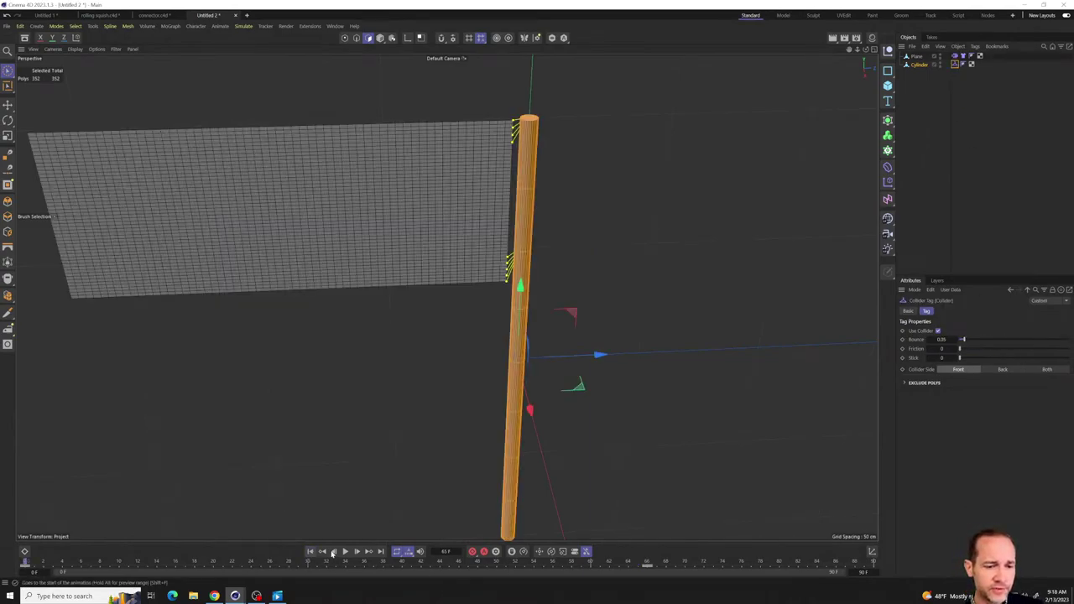
{"action": "left_click", "coordinate": [346, 551]}
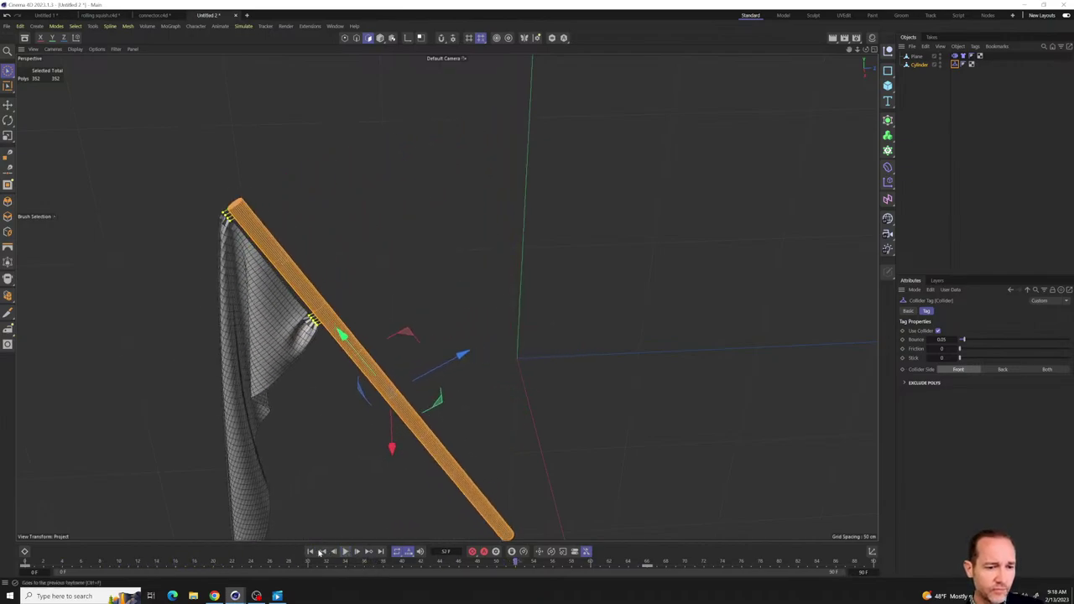
{"action": "key", "text": "shift+f"}
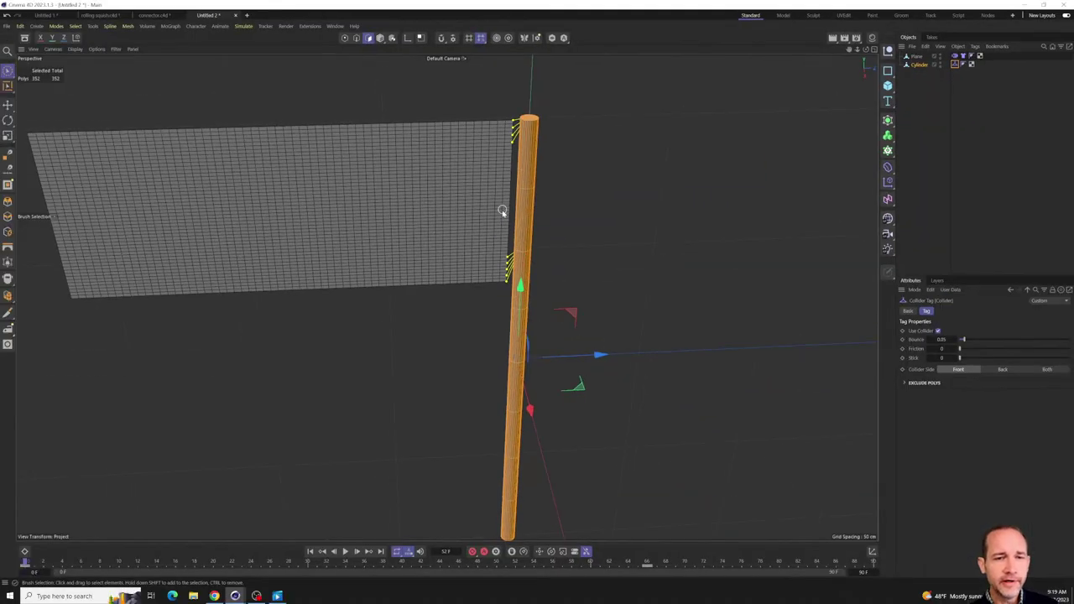
- Replay the first frames of the cloth simulation and go back to the start
{"action": "left_click_drag", "start_coordinate": [677, 86], "coordinate": [701, 409]}
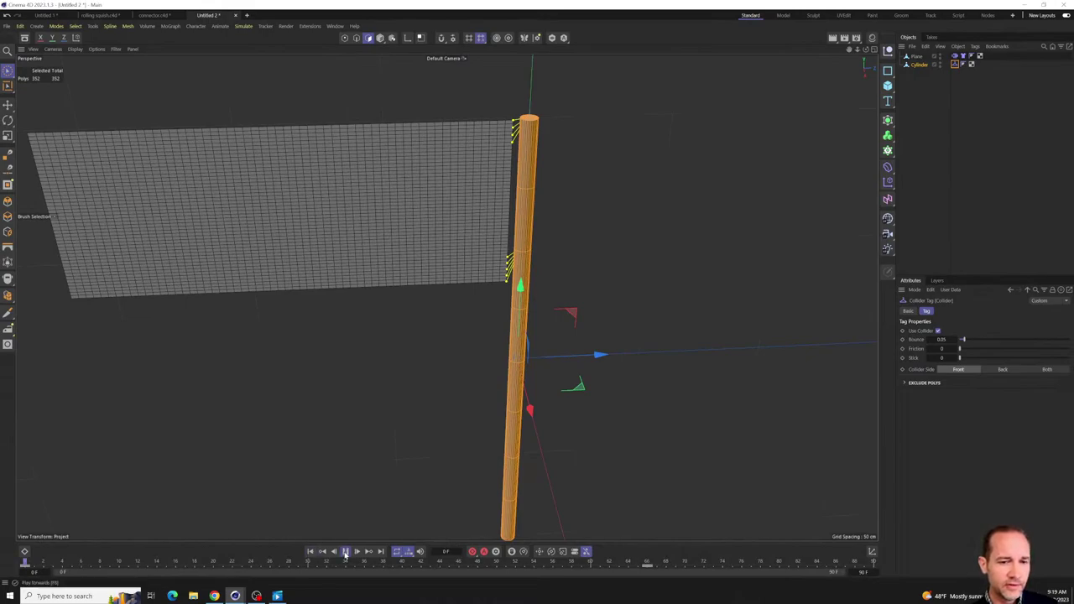
{"action": "left_click", "coordinate": [345, 551]}
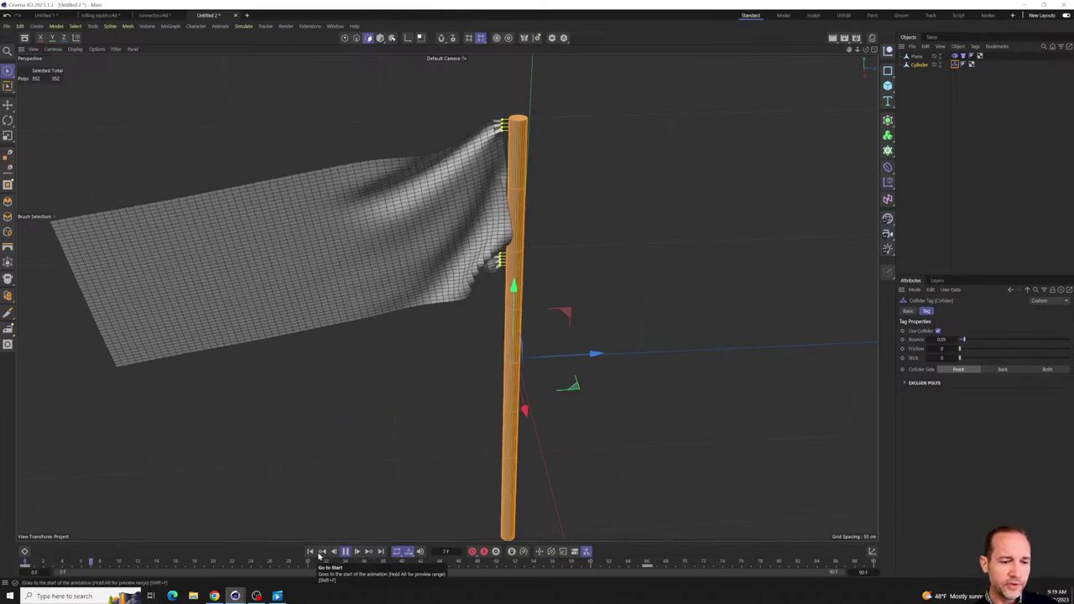
{"action": "left_click", "coordinate": [321, 551]}
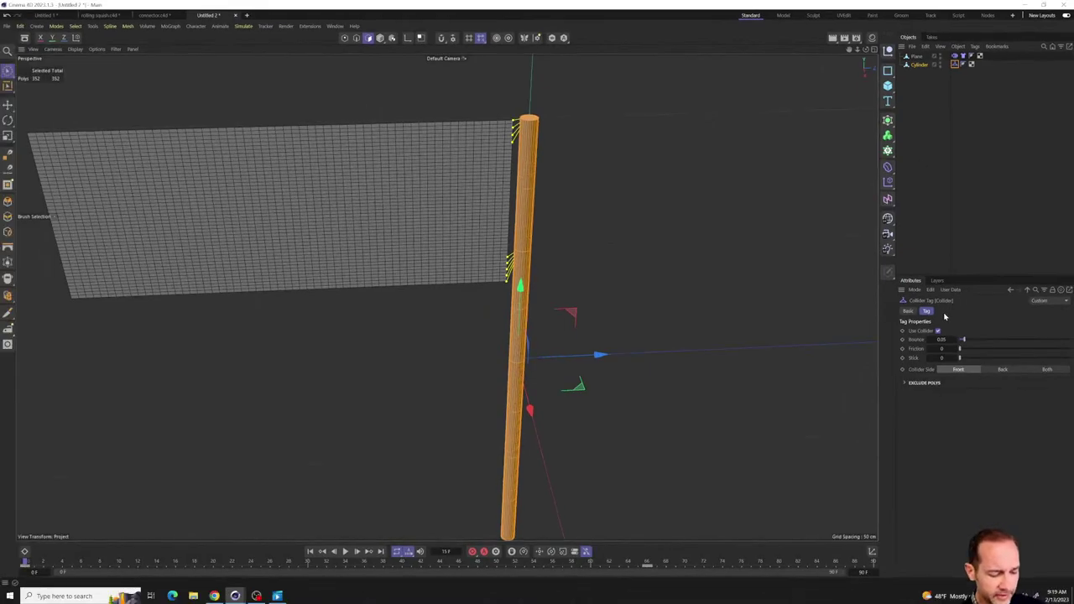
- Set the project's simulation Substeps to 20, play the cloth simulation and stop it
{"action": "key", "text": "ctrl+d"}
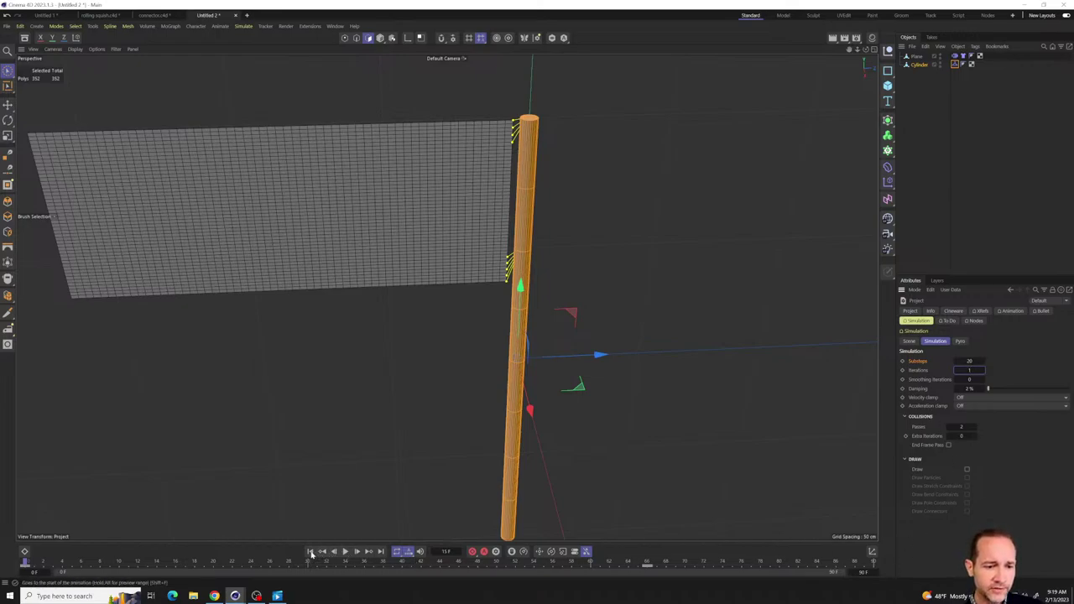
{"action": "left_click", "coordinate": [346, 553]}
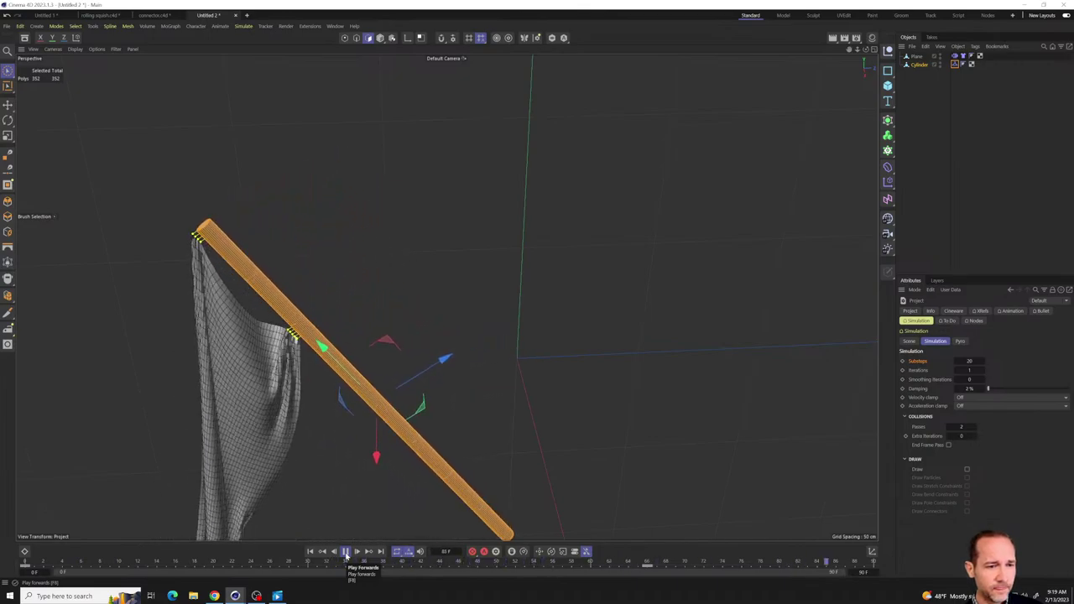
{"action": "left_click", "coordinate": [346, 553]}
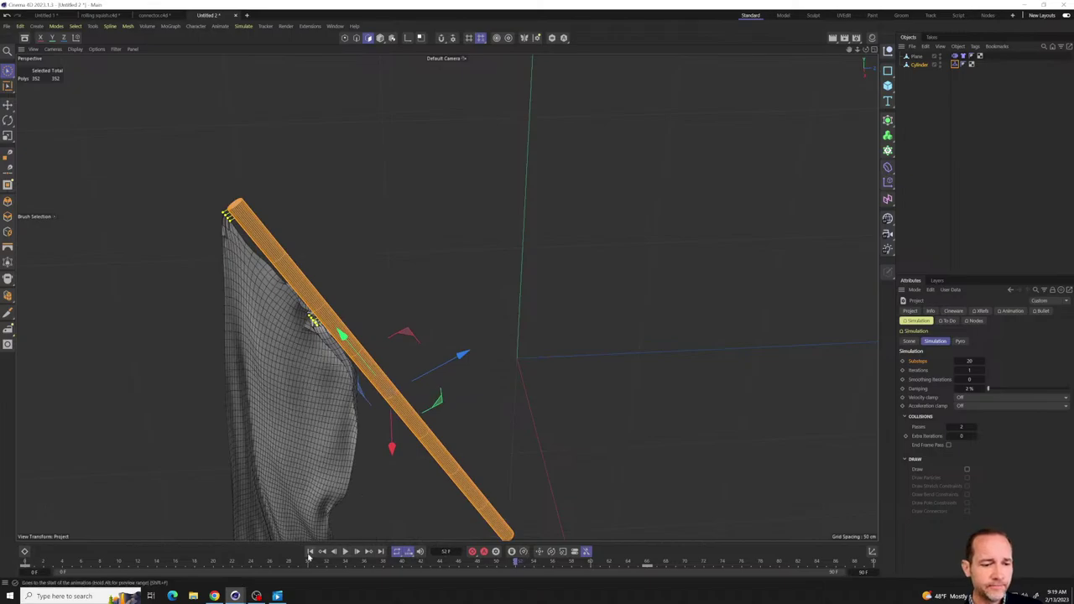
{"action": "left_click_drag", "start_coordinate": [531, 124], "coordinate": [534, 186]}
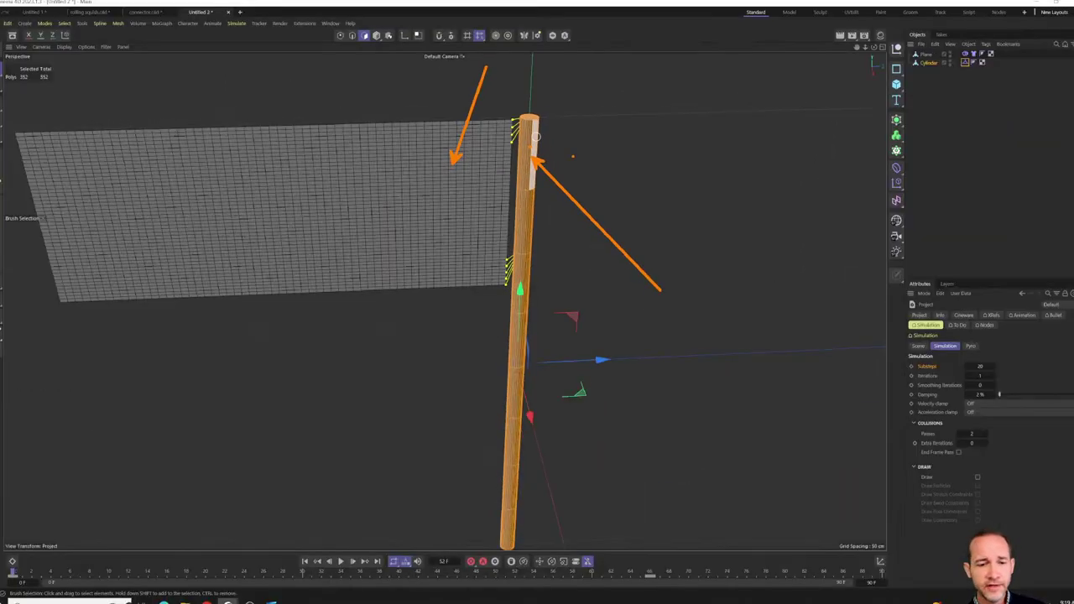
{"action": "left_click_drag", "start_coordinate": [510, 361], "coordinate": [510, 411]}
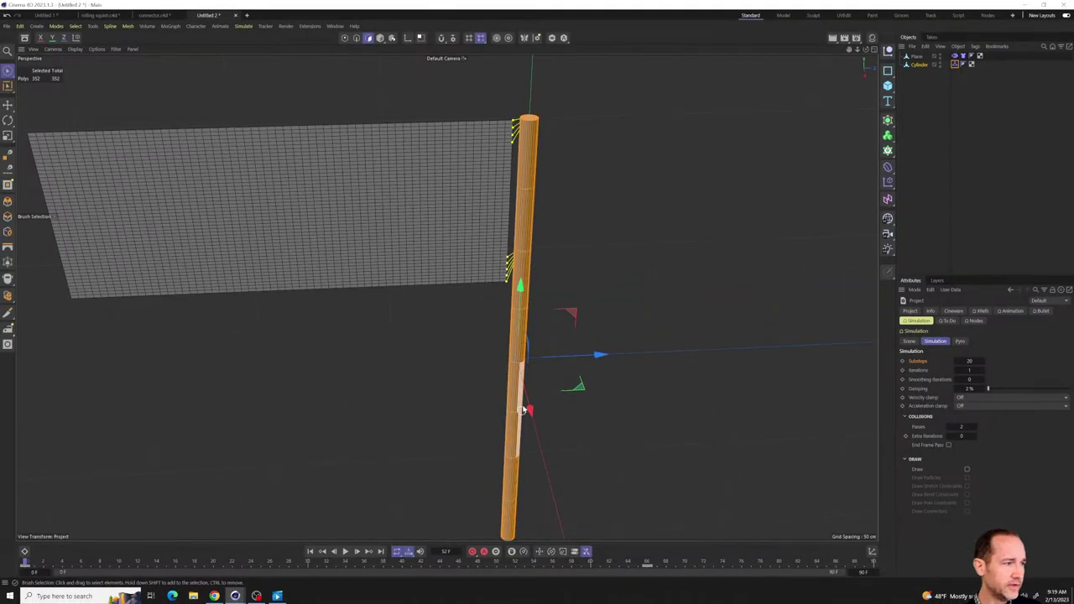
{"action": "left_click", "coordinate": [534, 385]}
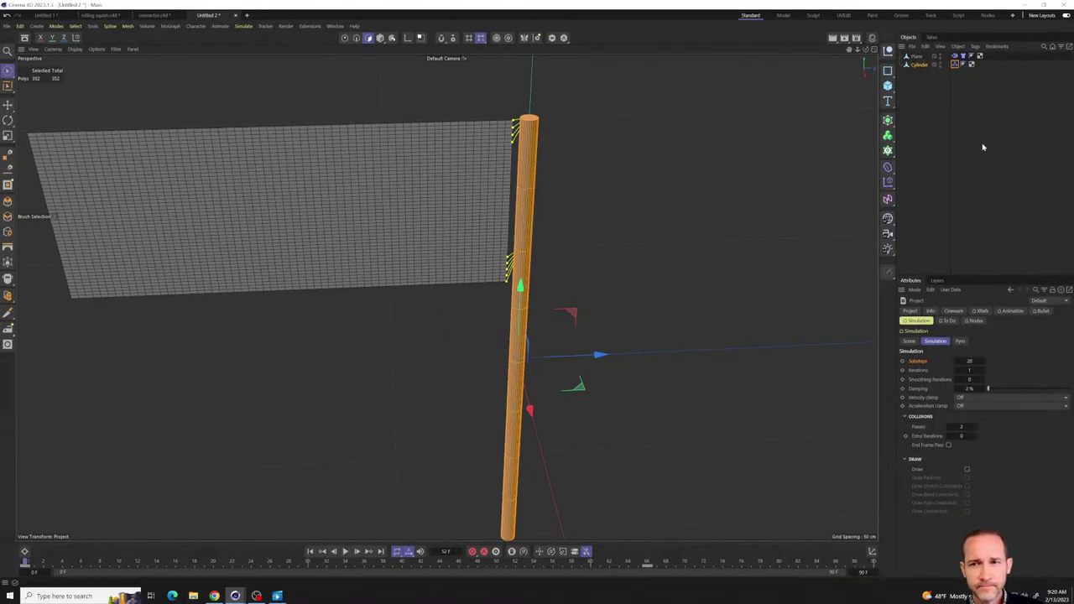
{"action": "left_click", "coordinate": [914, 94]}
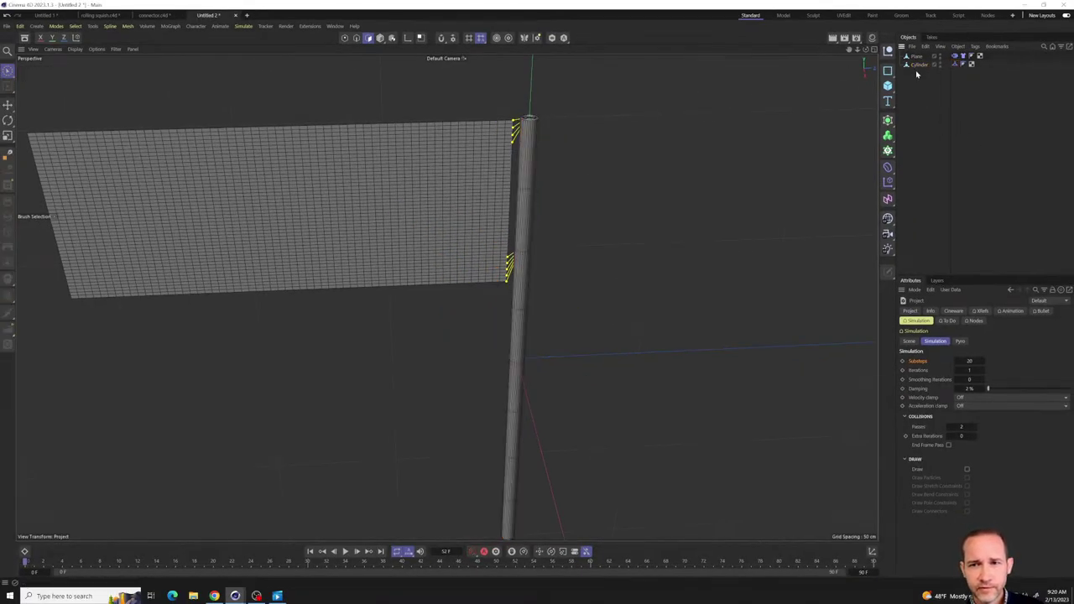
{"action": "left_click", "coordinate": [920, 66]}
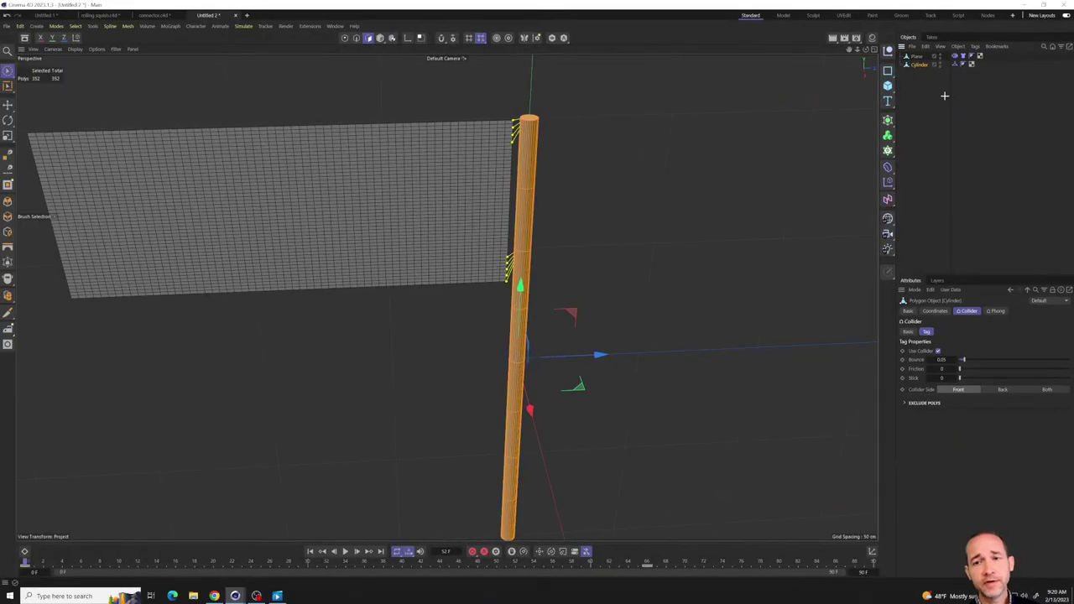
{"action": "left_click", "coordinate": [944, 96]}
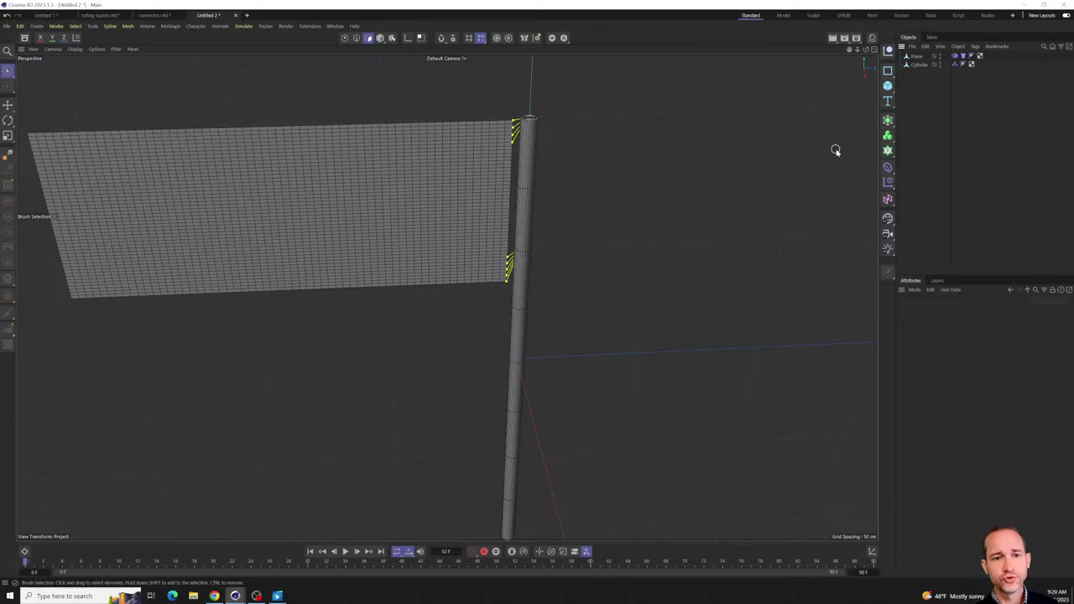
- Delete the flag plane from the scene
{"action": "left_click", "coordinate": [933, 55]}
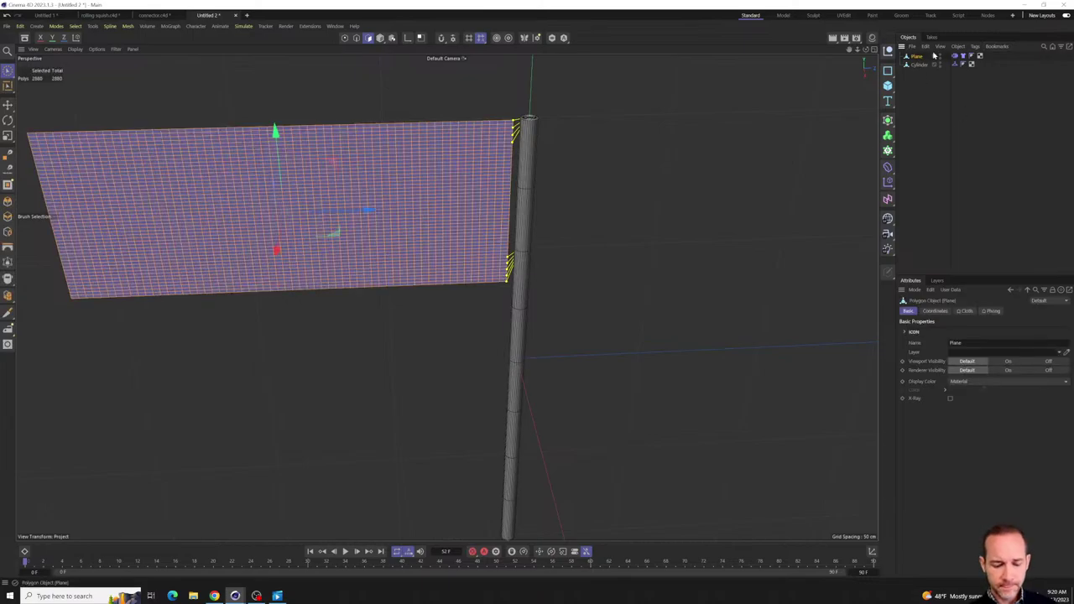
{"action": "key", "text": "Delete"}
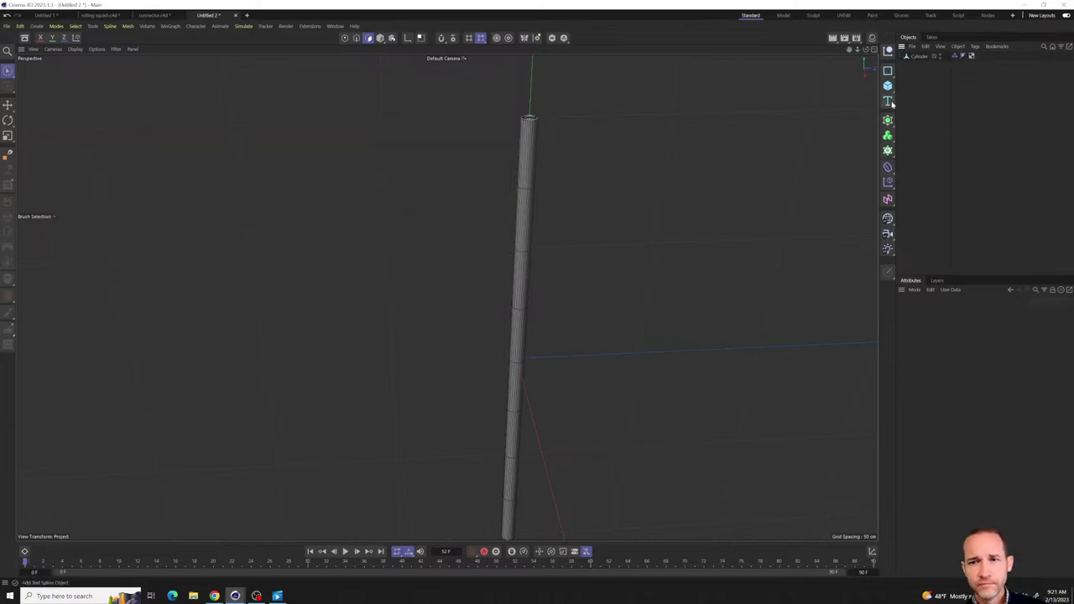
{"action": "left_click_drag", "start_coordinate": [887, 86], "coordinate": [920, 99]}
{"action": "left_click", "coordinate": [920, 56]}
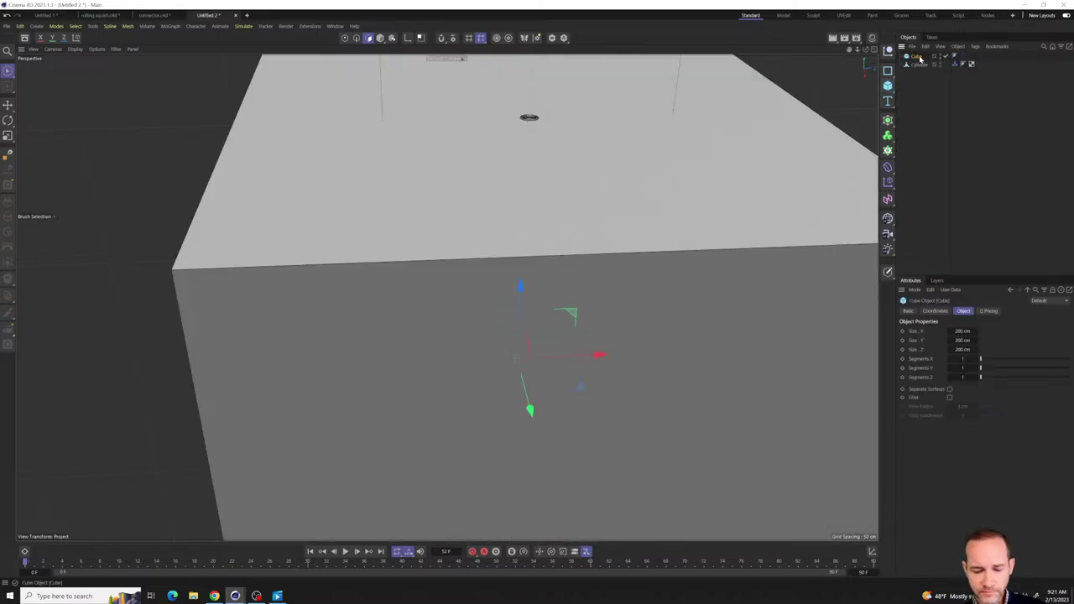
{"action": "key", "text": "Delete"}
- Add a plane about 159 cm by 85 cm with 17 width segments and place it against the pole's upper part
{"action": "left_click_drag", "start_coordinate": [888, 84], "coordinate": [918, 110]}
{"action": "left_click_drag", "start_coordinate": [601, 264], "coordinate": [602, 322], "text": "alt"}
{"action": "scroll", "coordinate": [601, 322], "scroll_direction": "down", "scroll_amount": 5}
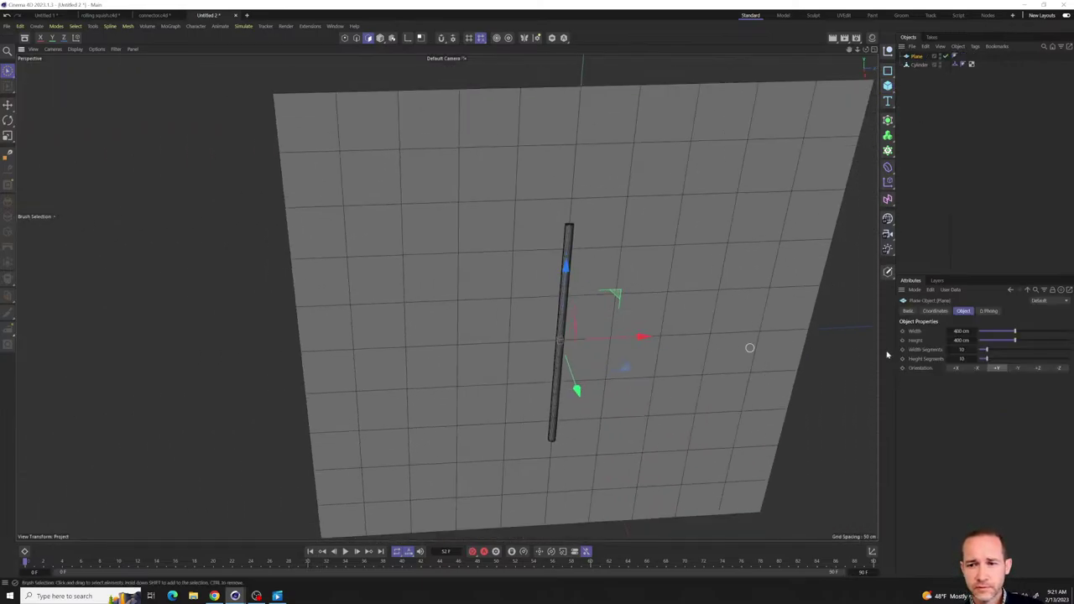
{"action": "left_click_drag", "start_coordinate": [1022, 334], "coordinate": [995, 334]}
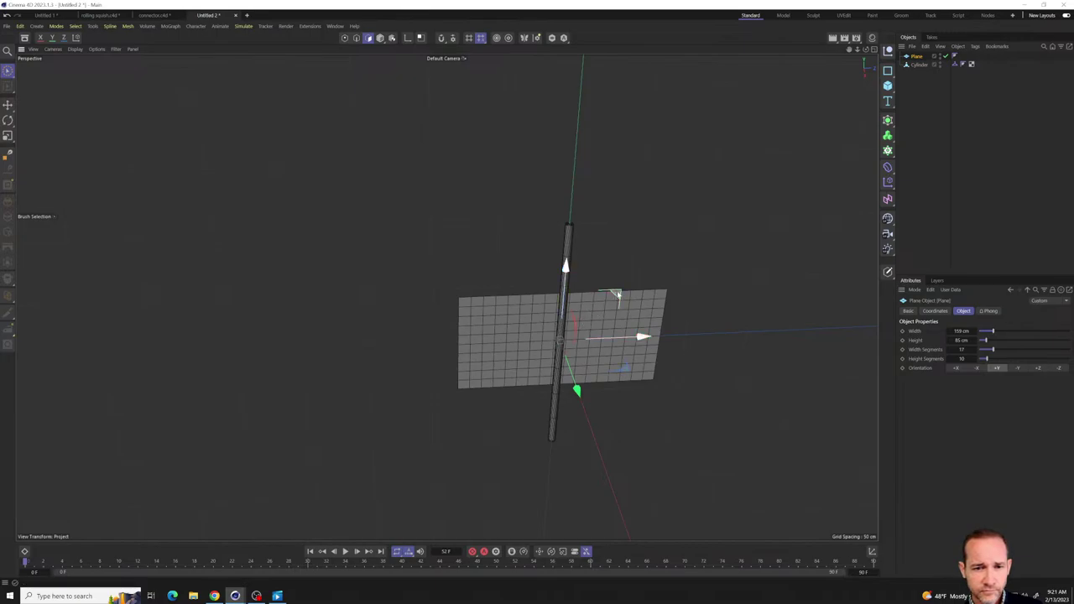
{"action": "left_click_drag", "start_coordinate": [616, 293], "coordinate": [506, 232]}
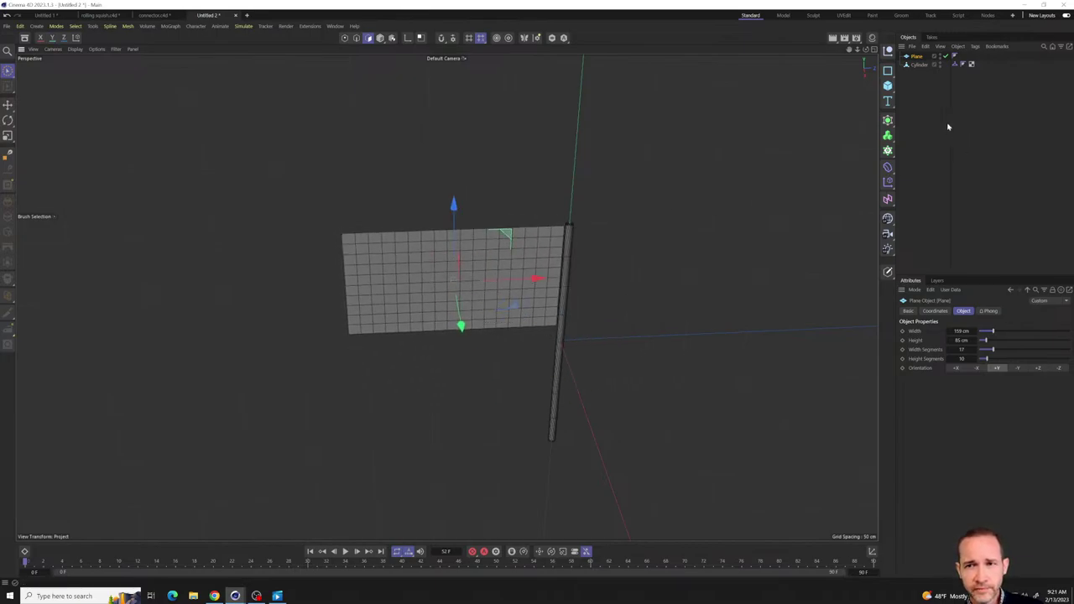
- Make the new plane editable and nest it under a new Subdivision Surface
{"action": "left_click", "coordinate": [918, 67]}
{"action": "left_click", "coordinate": [917, 56]}
{"action": "key", "text": "c"}
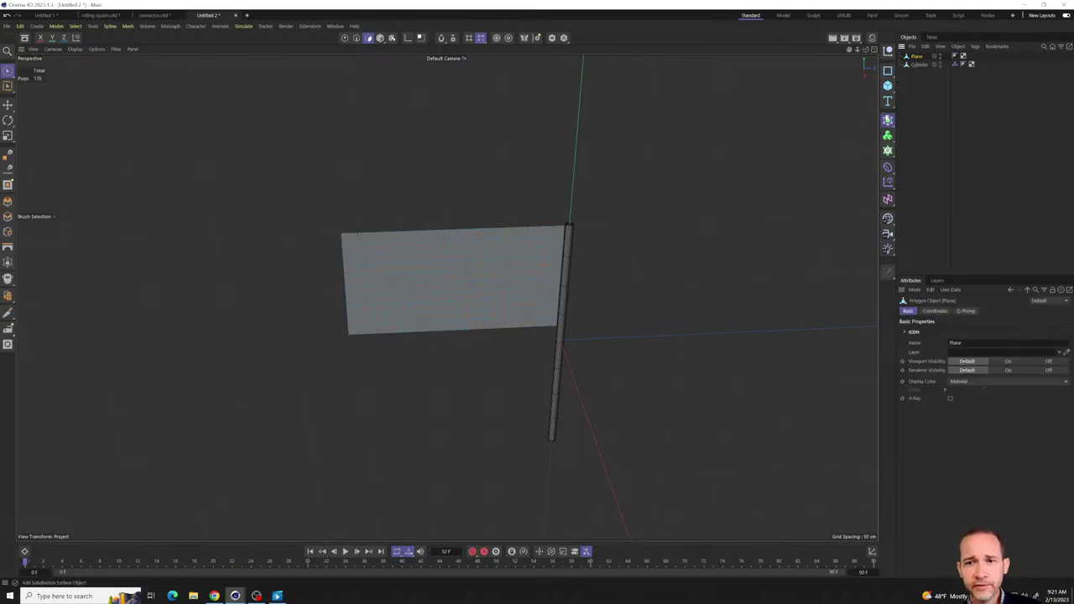
{"action": "left_click", "coordinate": [888, 119]}
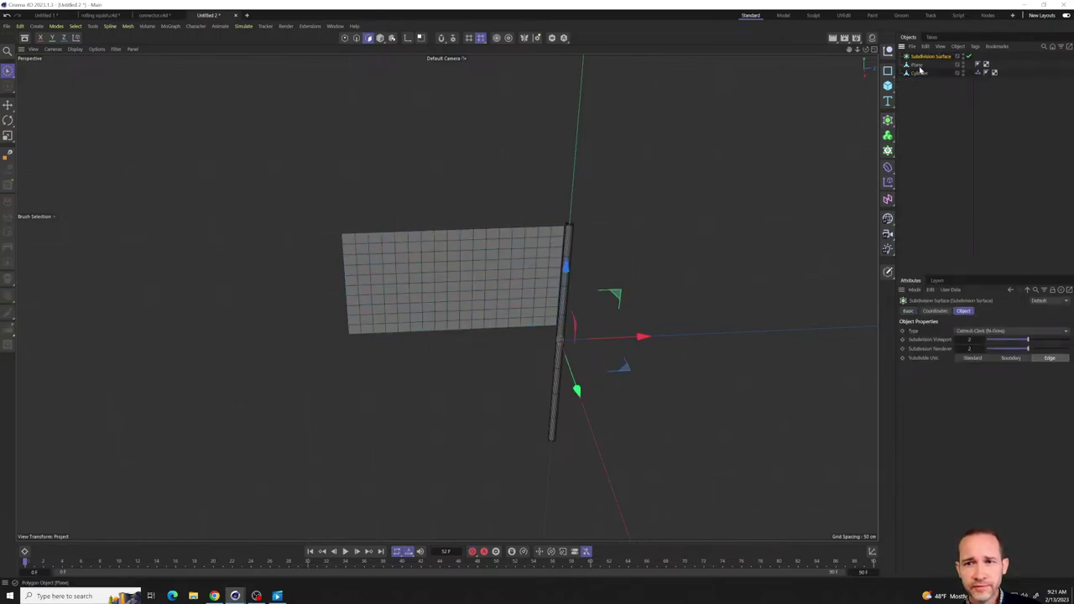
{"action": "left_click_drag", "start_coordinate": [920, 71], "coordinate": [926, 62]}
{"action": "key", "text": "o"}
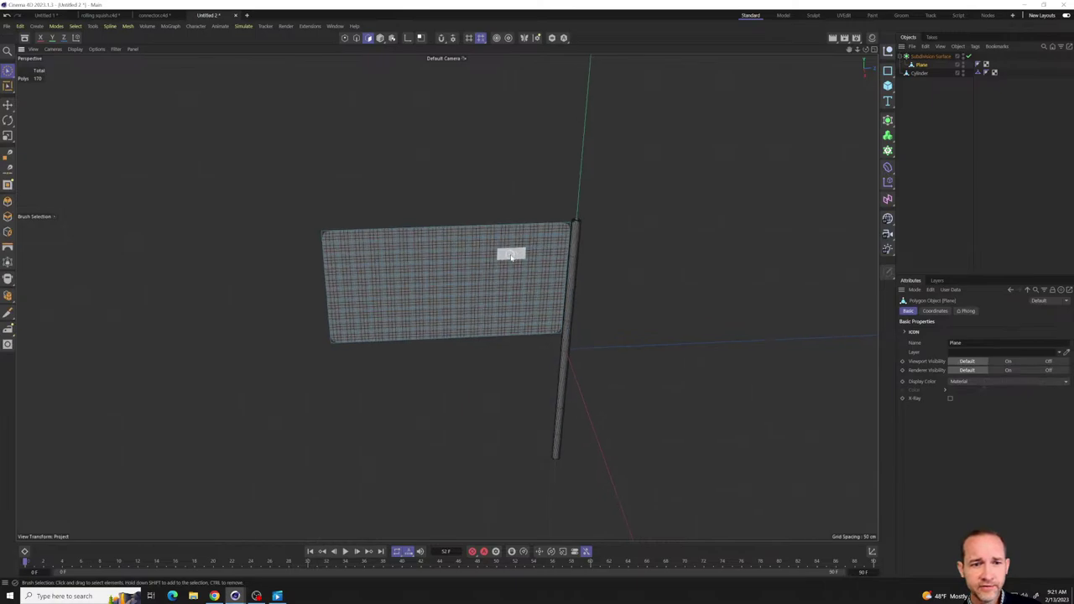
- Set the Subdivision Surface type to OpenSubdiv Bilinear and deselect it
{"action": "left_click", "coordinate": [923, 109]}
{"action": "left_click", "coordinate": [927, 56]}
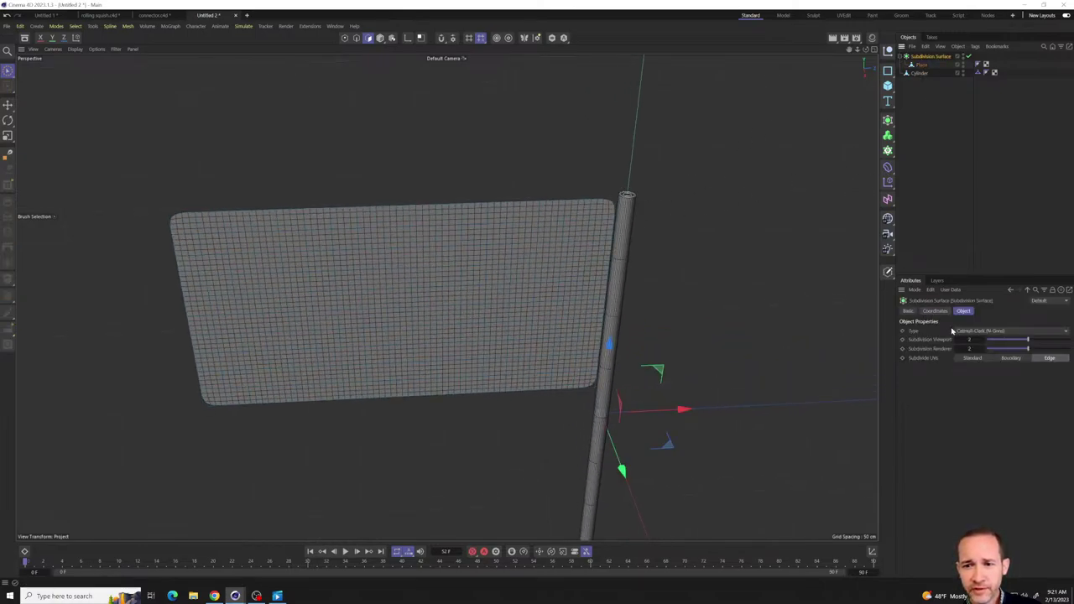
{"action": "left_click", "coordinate": [962, 332]}
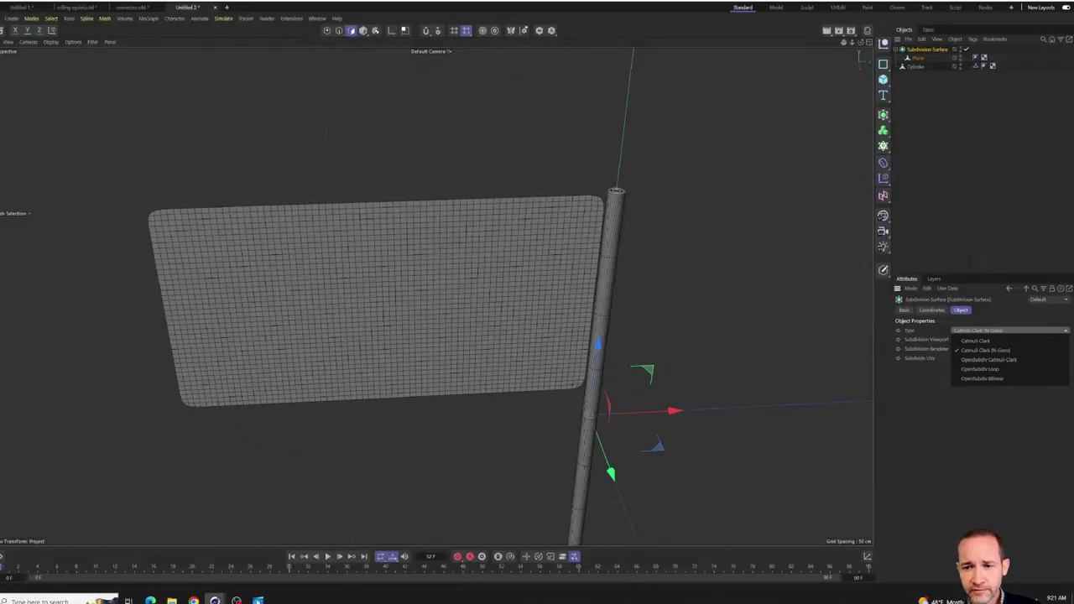
{"action": "left_click", "coordinate": [938, 338]}
{"action": "left_click", "coordinate": [973, 335]}
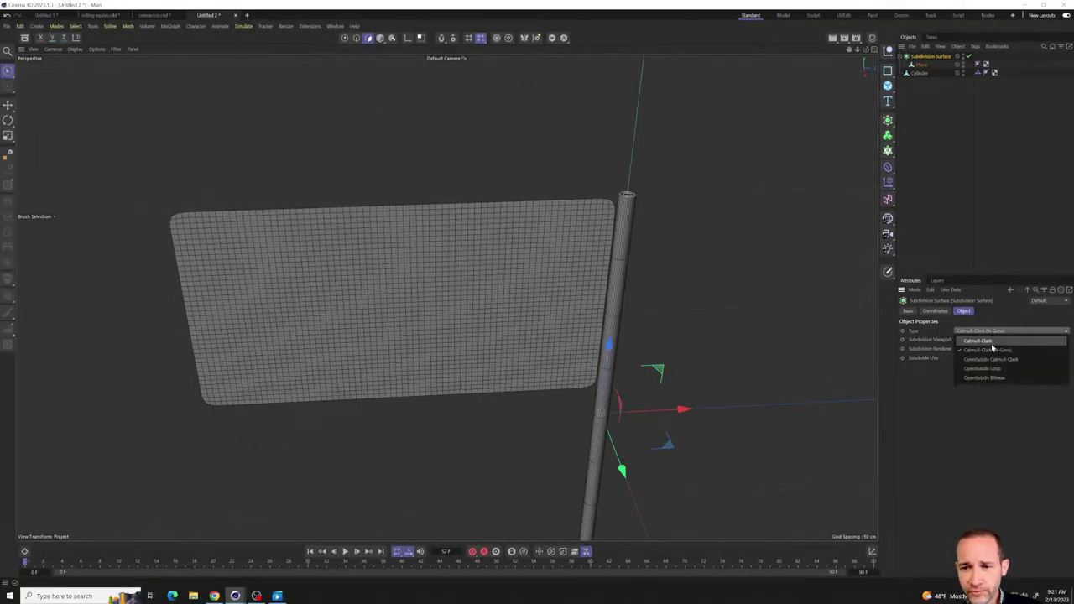
{"action": "left_click", "coordinate": [991, 372]}
{"action": "left_click", "coordinate": [989, 335]}
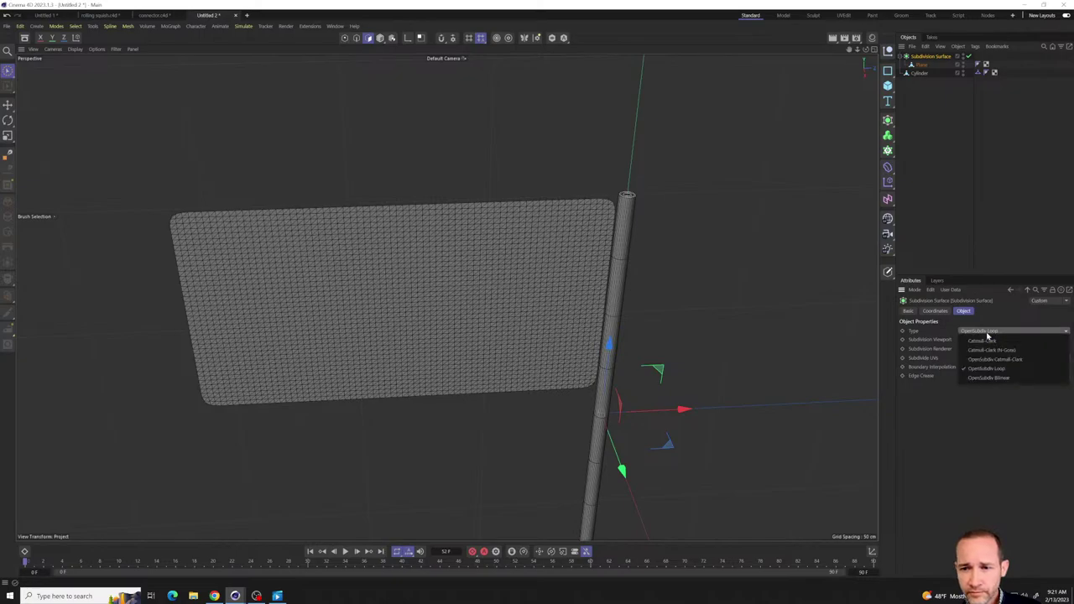
{"action": "left_click", "coordinate": [985, 382]}
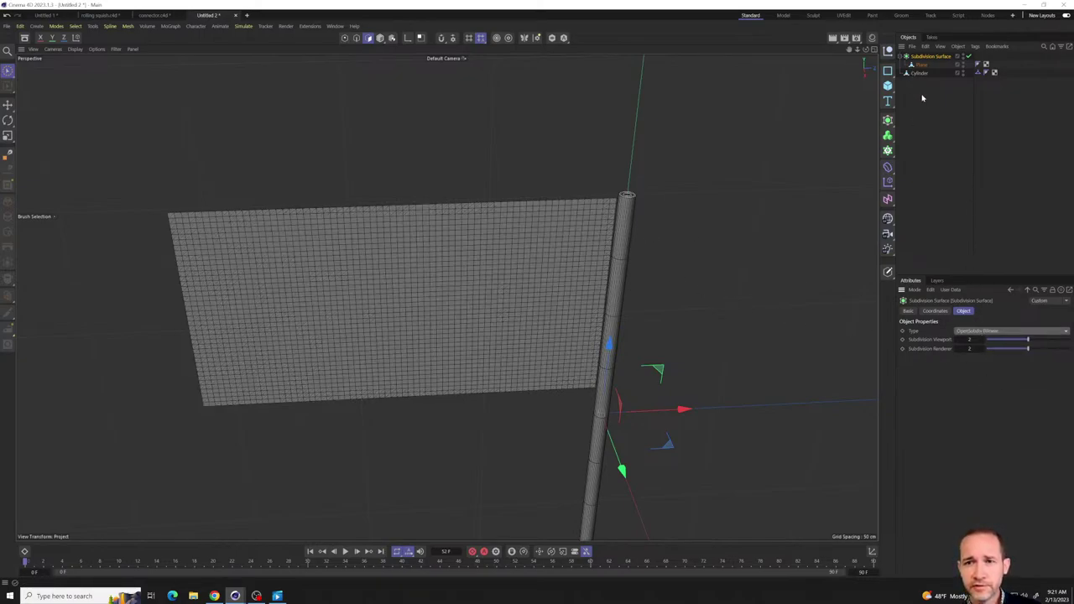
{"action": "left_click", "coordinate": [915, 121]}
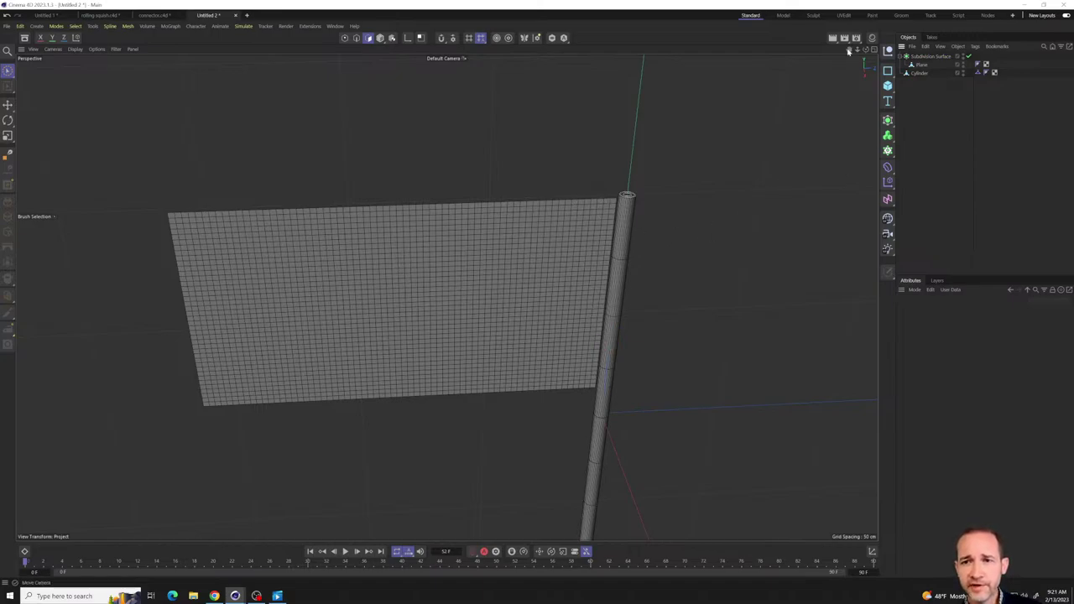
- Make the Subdivision Surface containing the flag plane editable
{"action": "left_click", "coordinate": [928, 56]}
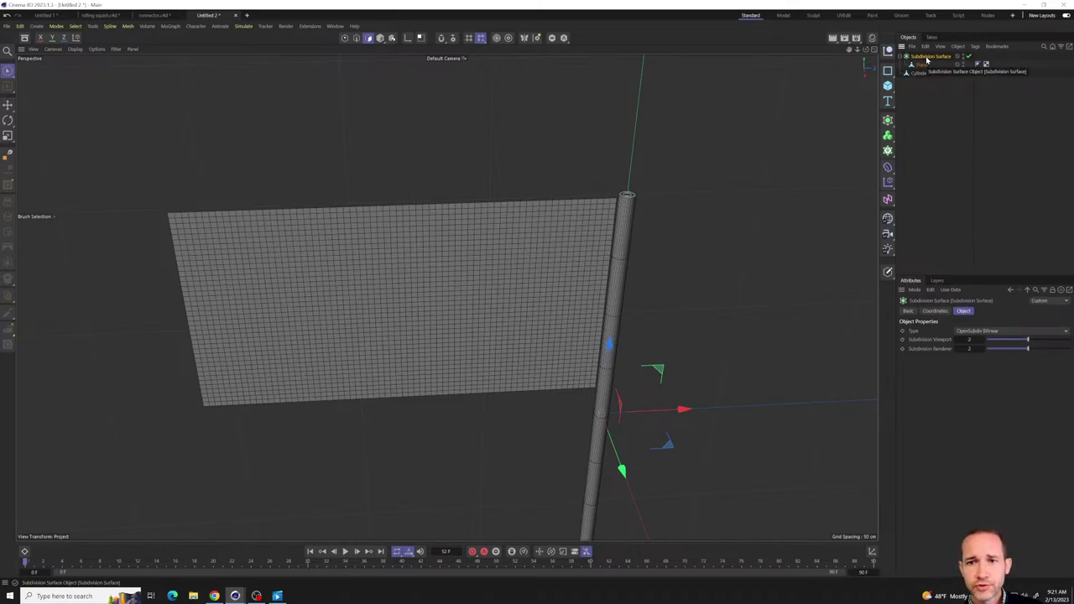
{"action": "right_click", "coordinate": [927, 60]}
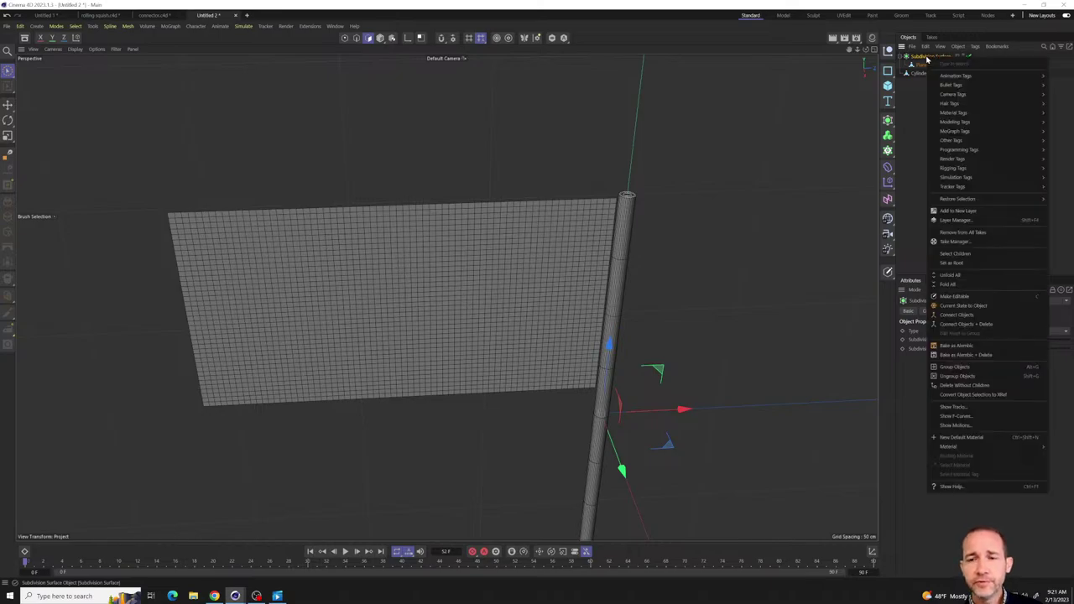
{"action": "left_click", "coordinate": [918, 82]}
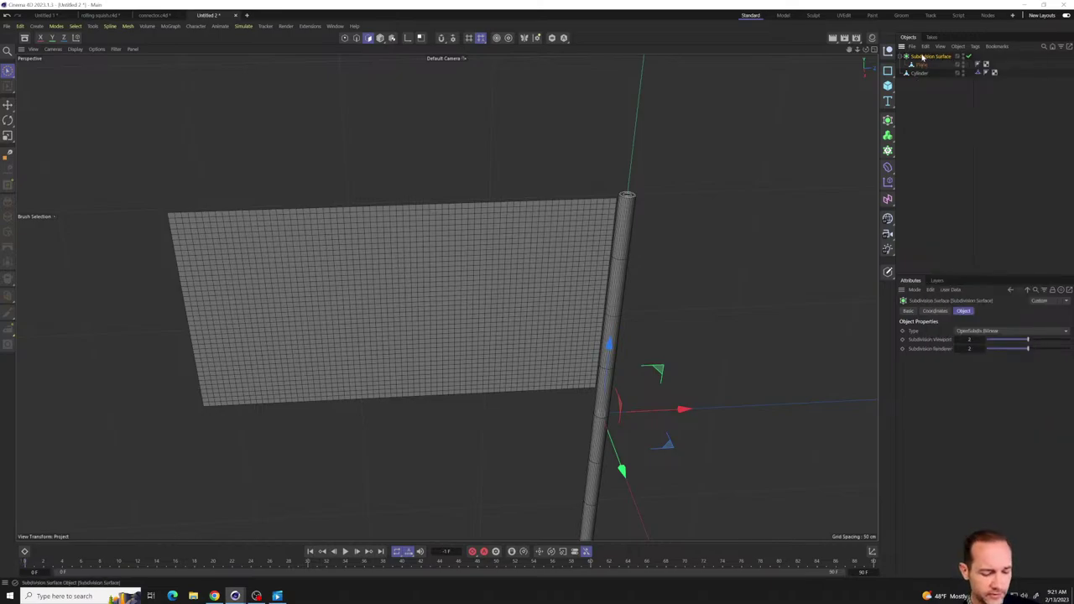
{"action": "left_click", "coordinate": [902, 62]}
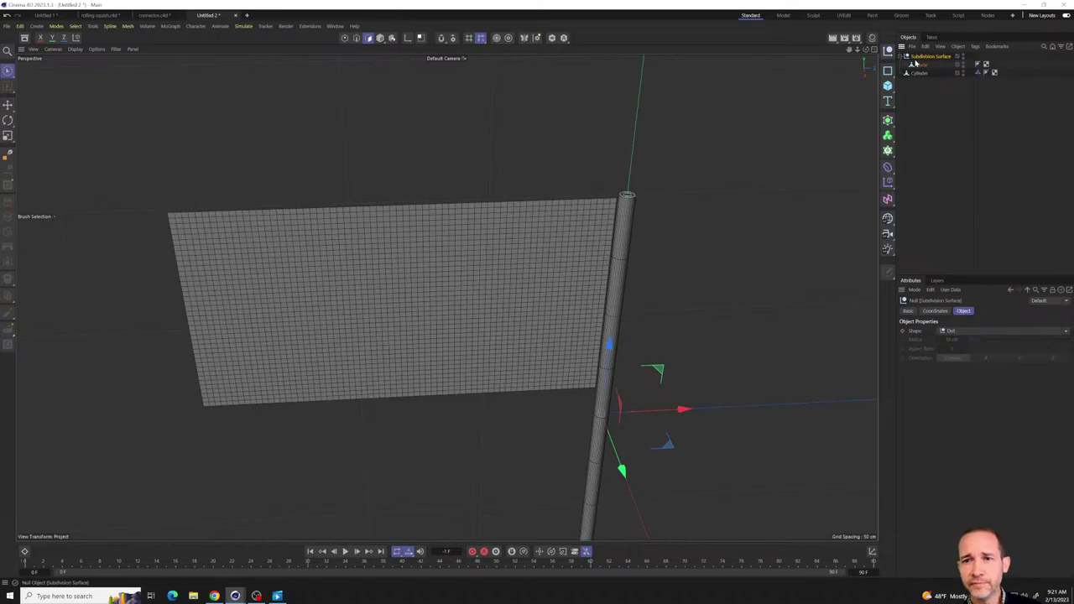
{"action": "right_click", "coordinate": [920, 67]}
{"action": "left_click", "coordinate": [918, 123]}
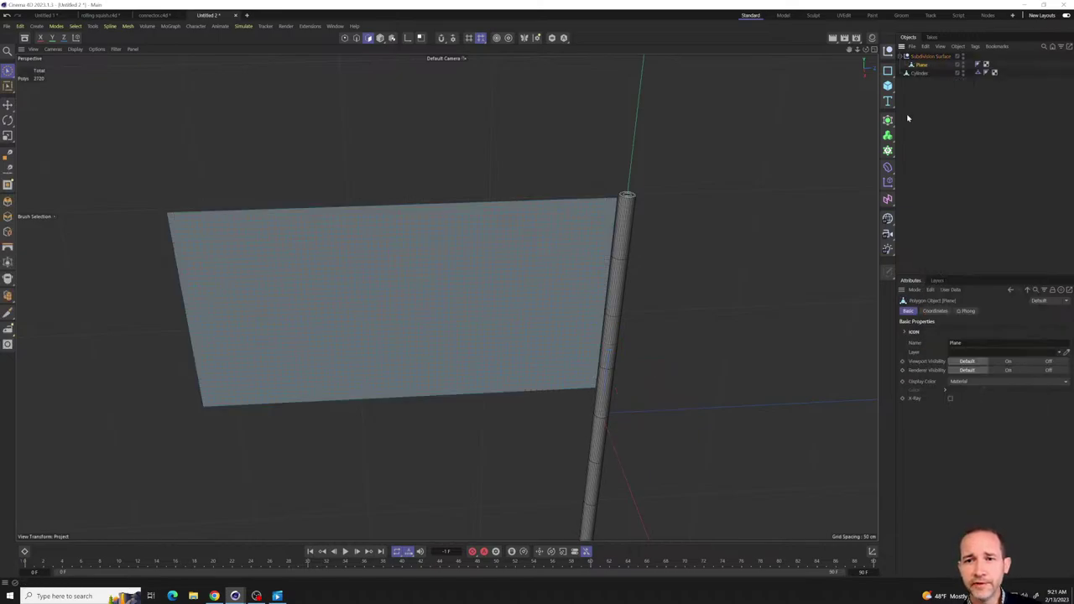
{"action": "left_click", "coordinate": [920, 74]}
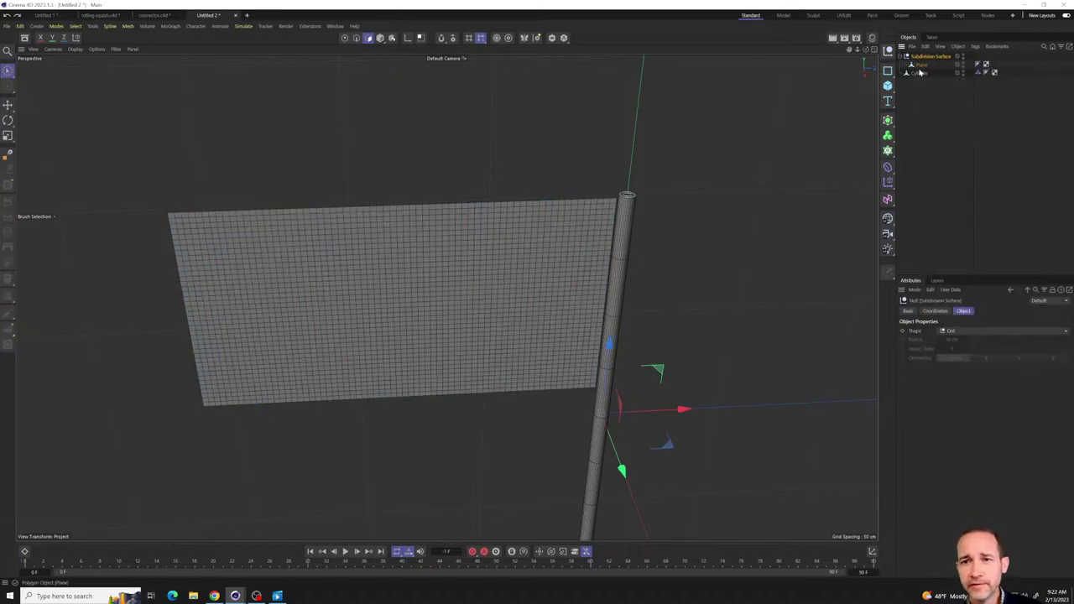
{"action": "left_click", "coordinate": [921, 65]}
{"action": "left_click", "coordinate": [927, 55]}
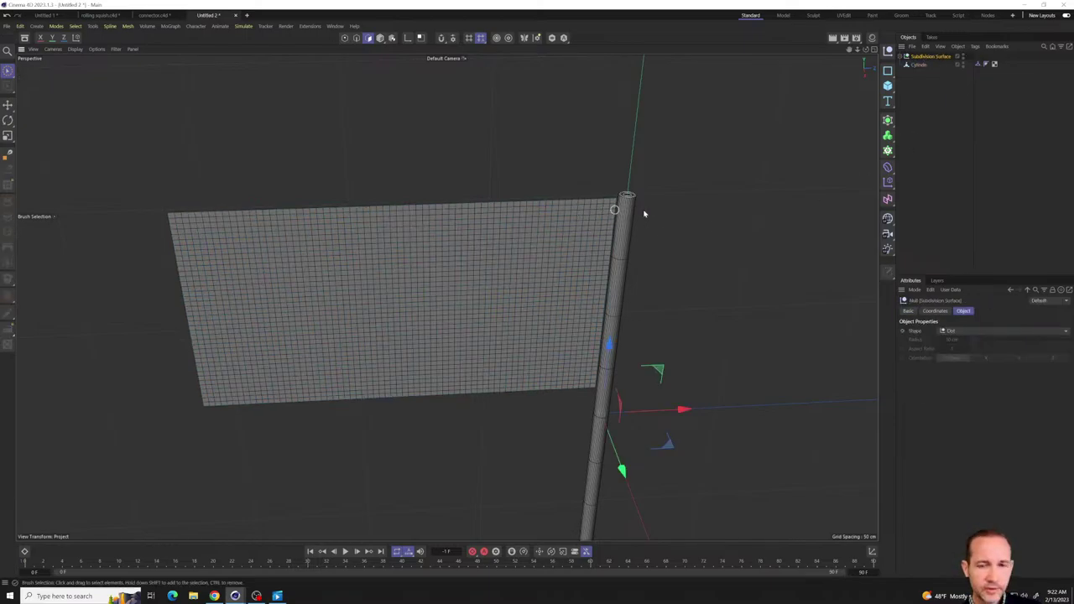
{"action": "left_click", "coordinate": [903, 56]}
{"action": "left_click", "coordinate": [903, 55]}
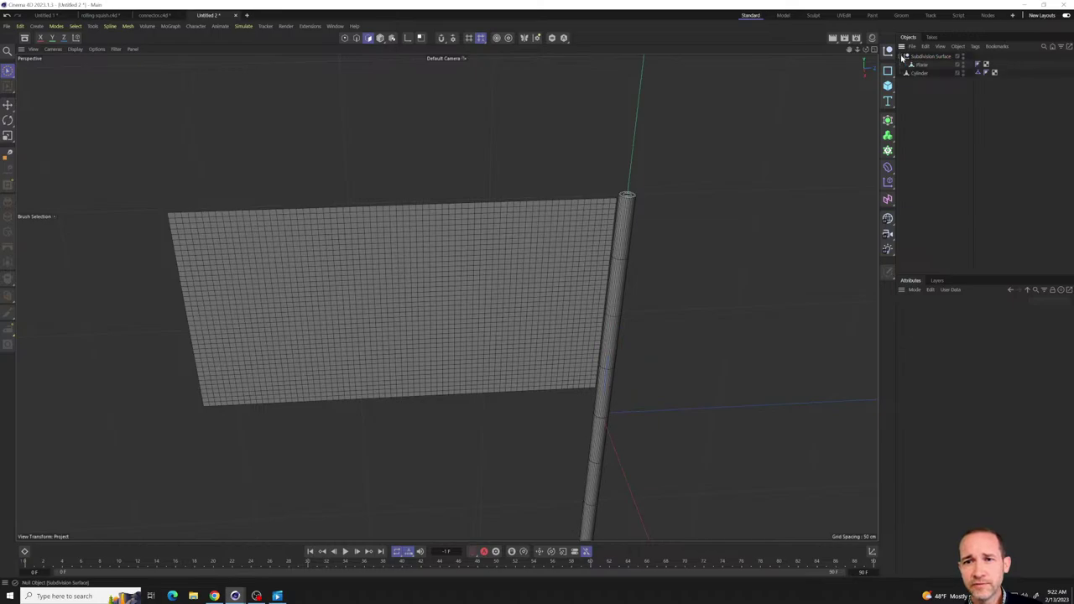
- Add a Cloth tag and a Cloth Belt tag to the plane, with the Cylinder as the Belt On object
{"action": "right_click", "coordinate": [921, 65]}
{"action": "mouse_move", "coordinate": [953, 183]}
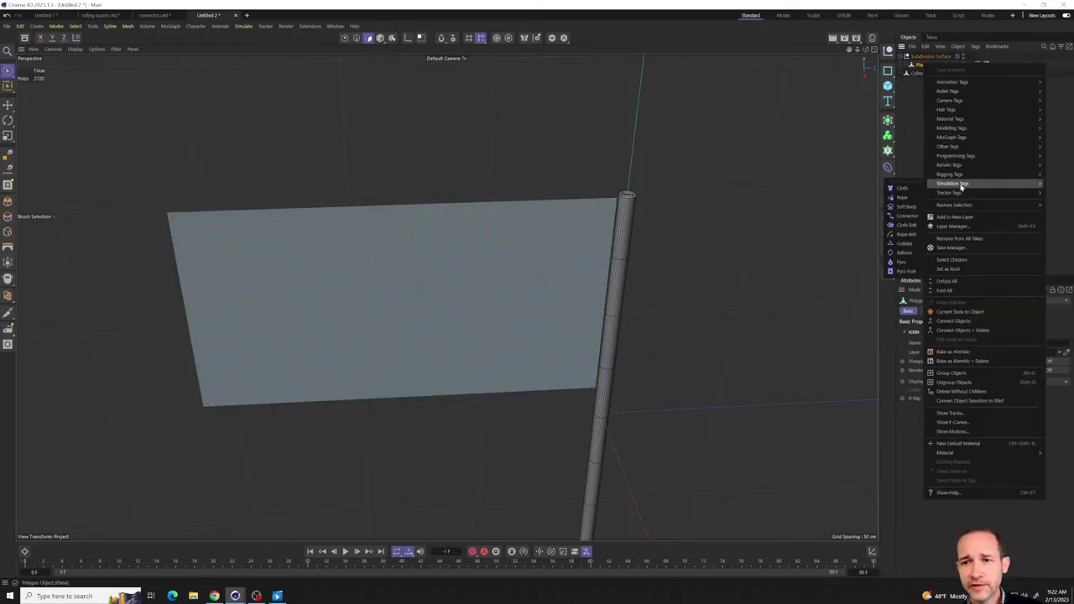
{"action": "left_click", "coordinate": [898, 189]}
{"action": "right_click", "coordinate": [921, 73]}
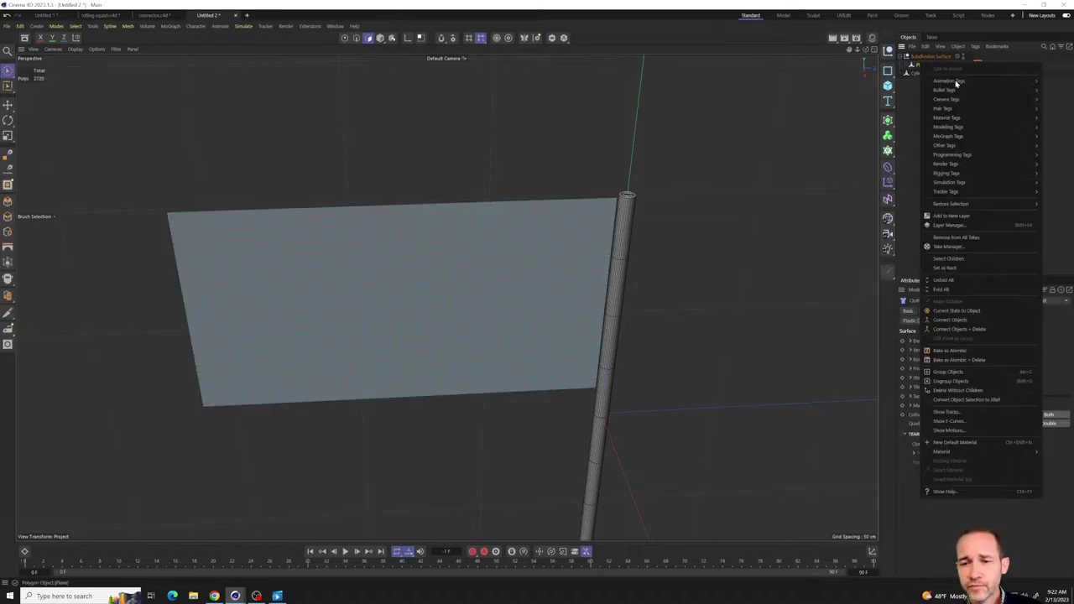
{"action": "mouse_move", "coordinate": [951, 184]}
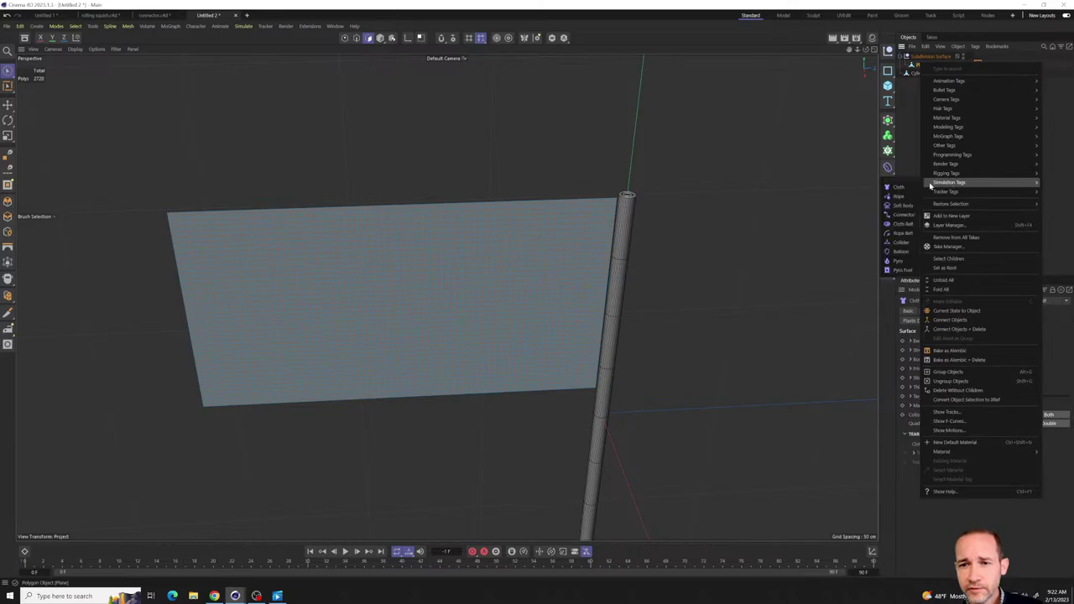
{"action": "left_click", "coordinate": [904, 225]}
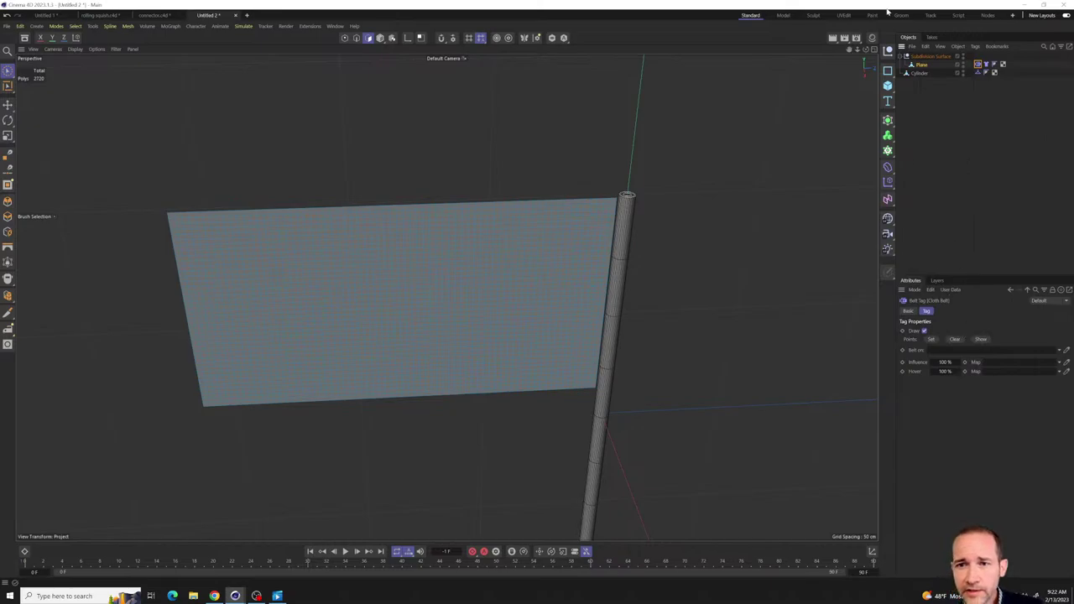
{"action": "left_click_drag", "start_coordinate": [918, 73], "coordinate": [976, 294]}
{"action": "left_click_drag", "start_coordinate": [951, 344], "coordinate": [955, 350]}
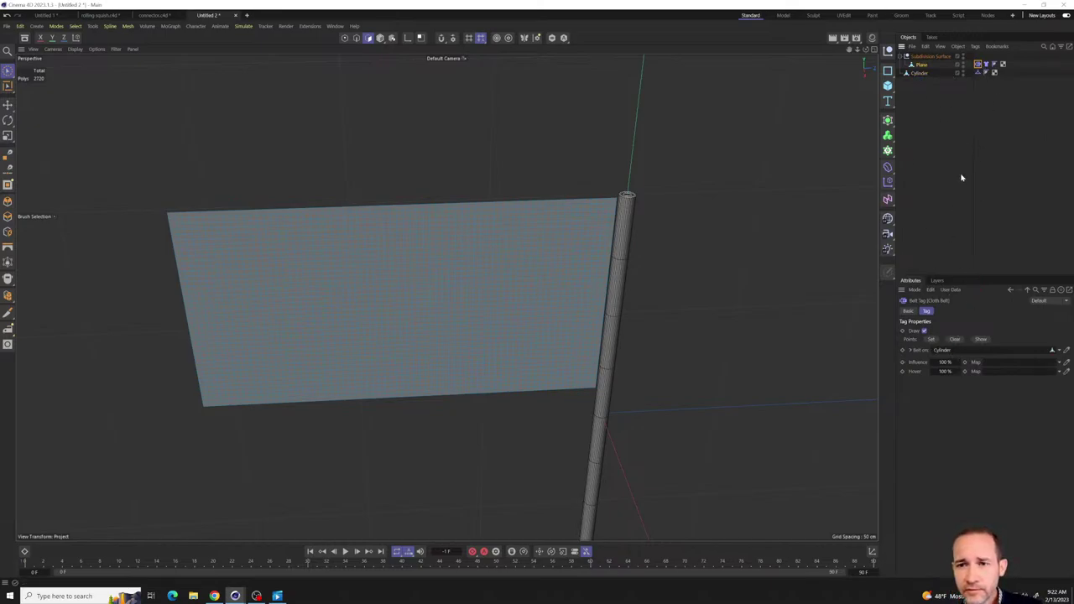
- Select three groups of points along the plane's pole-side edge and set them as the Cloth Belt's points
{"action": "left_click", "coordinate": [345, 37]}
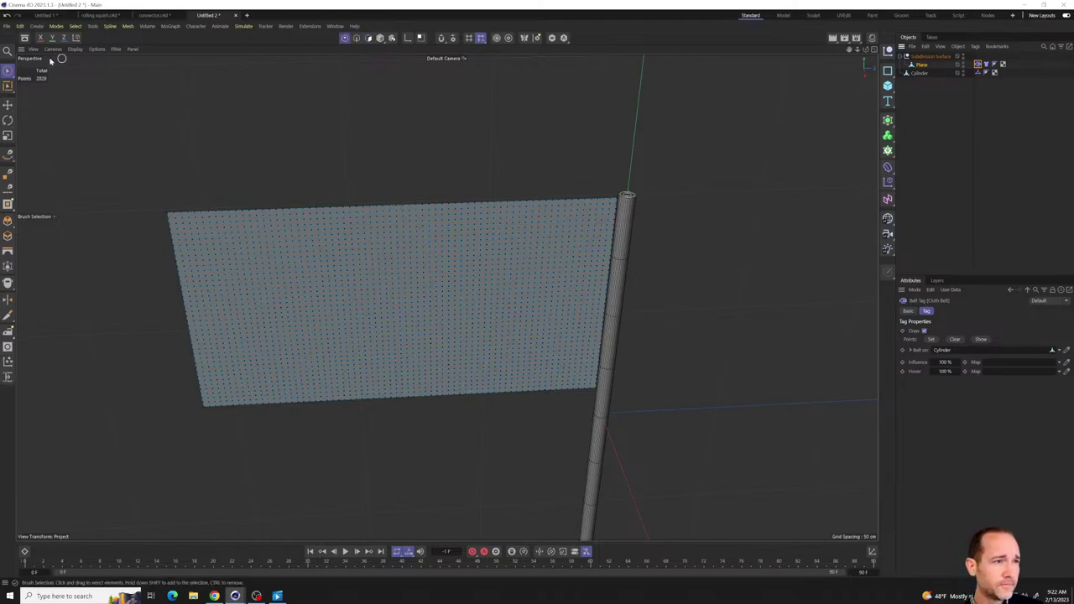
{"action": "left_click", "coordinate": [618, 205]}
{"action": "left_click_drag", "start_coordinate": [618, 206], "coordinate": [623, 226]}
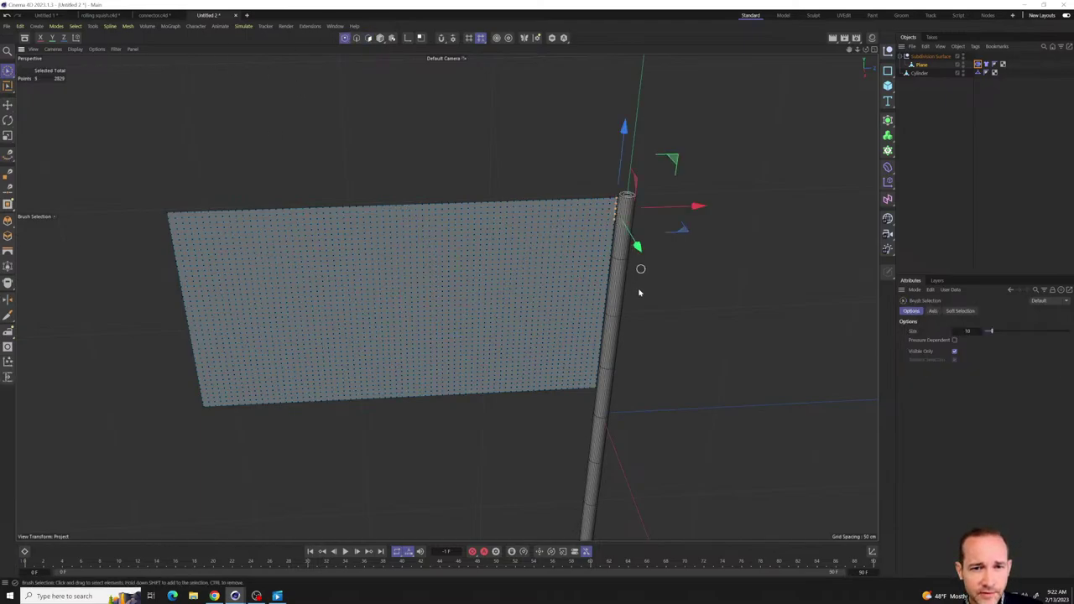
{"action": "mouse_move", "coordinate": [610, 286]}
{"action": "left_mouse_down"}
{"action": "mouse_move", "coordinate": [621, 330]}
{"action": "mouse_move", "coordinate": [596, 381]}
{"action": "left_mouse_up"}
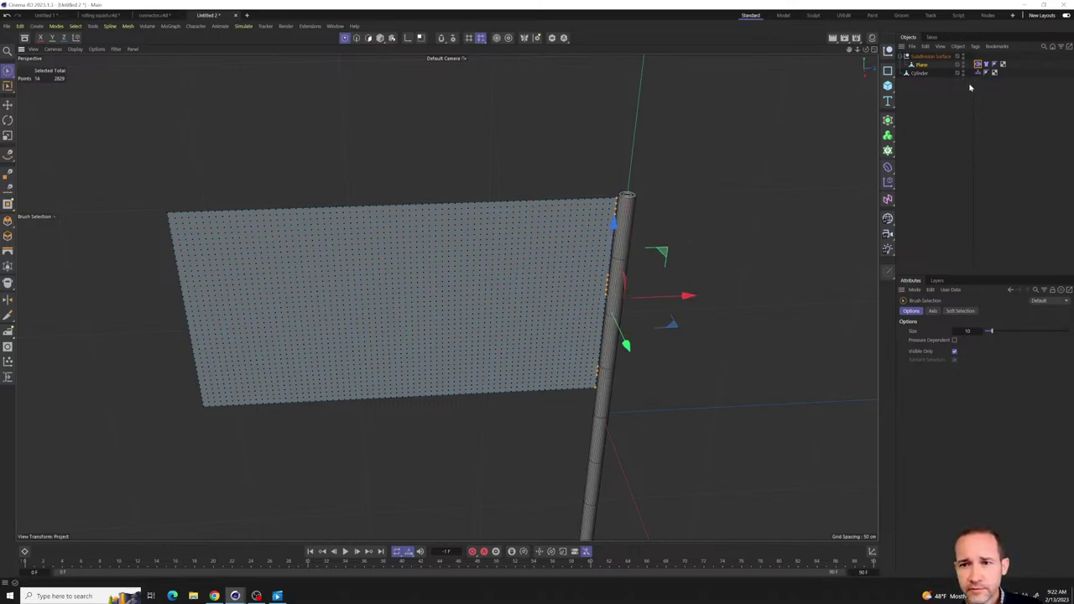
{"action": "left_click", "coordinate": [977, 64]}
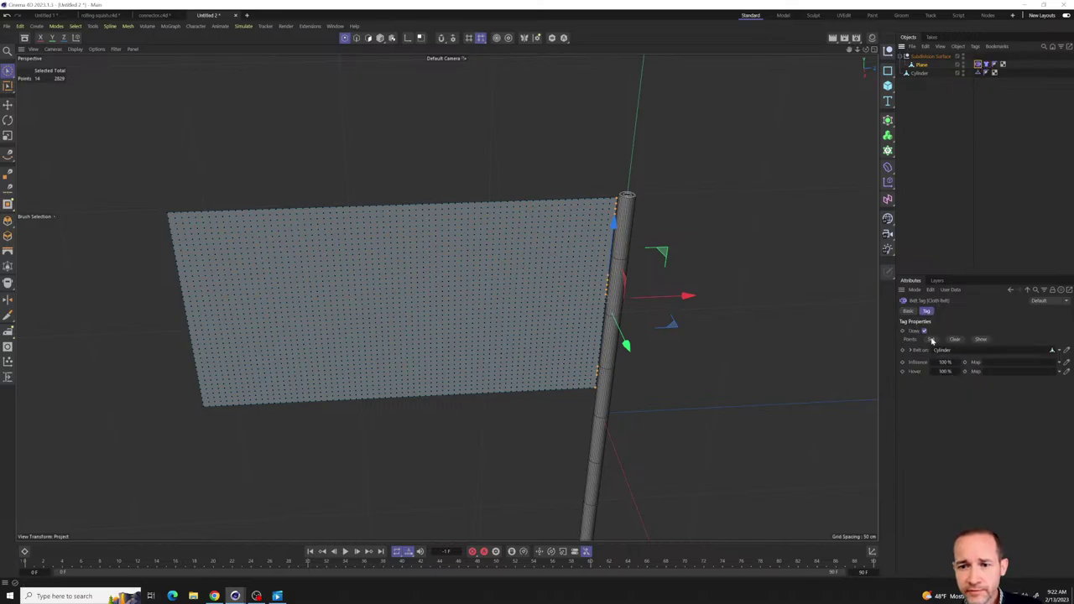
{"action": "scroll", "coordinate": [583, 278], "scroll_direction": "down", "scroll_amount": 5}
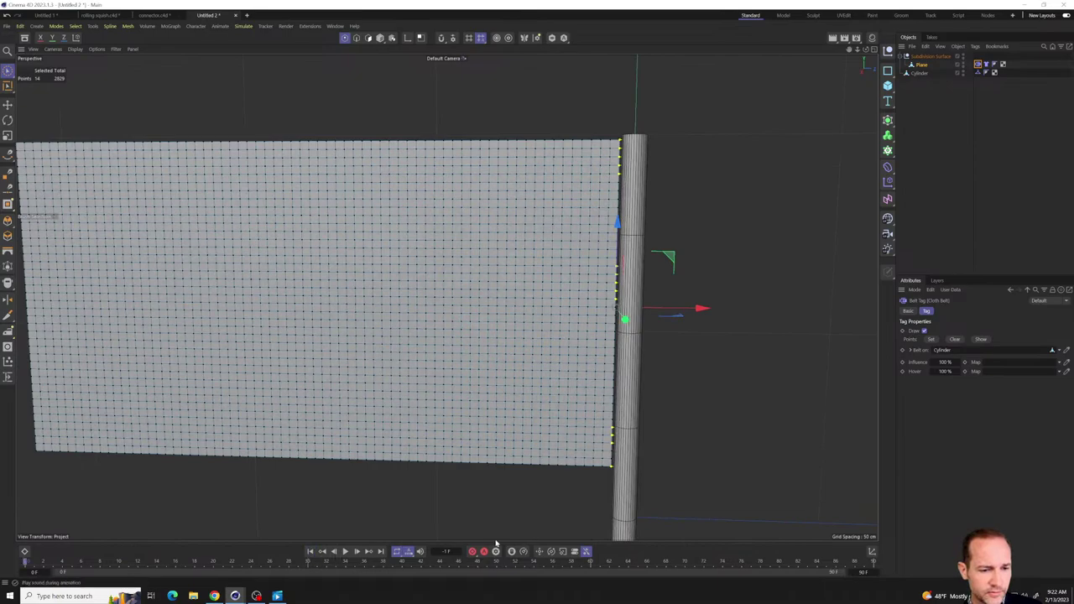
- Deselect the plane, play the cloth simulation and stop it once the pole has tilted
{"action": "left_click", "coordinate": [1019, 227]}
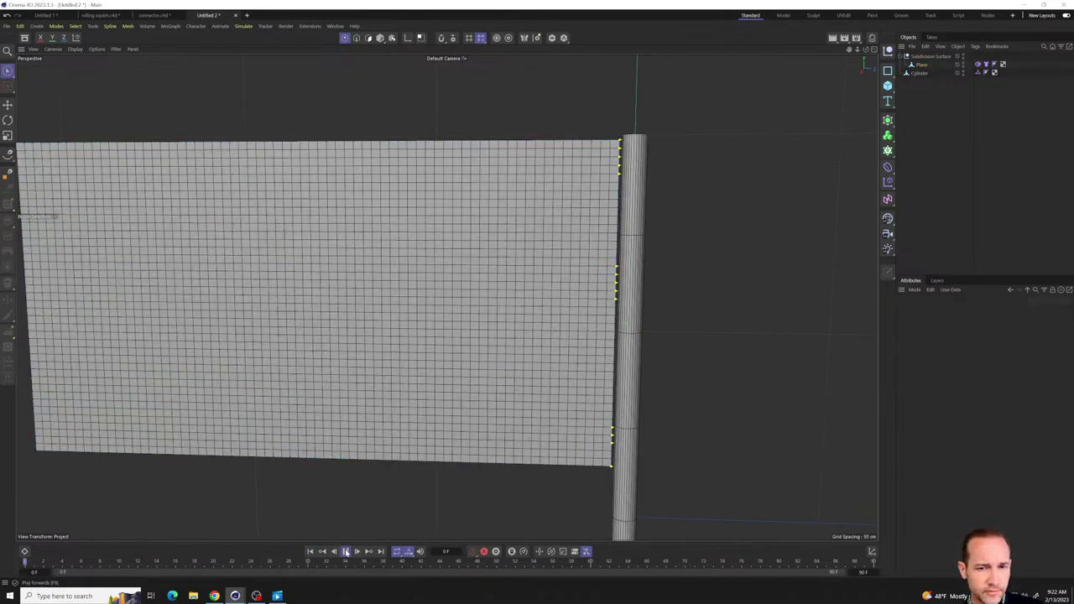
{"action": "left_click", "coordinate": [346, 551]}
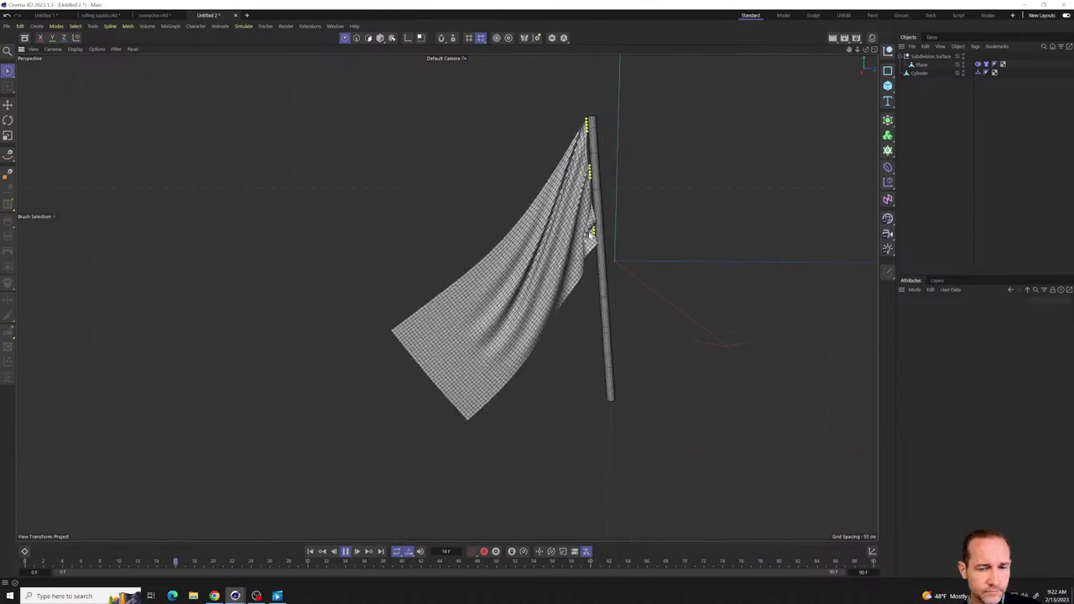
{"action": "key", "text": "F8"}
{"action": "key", "text": "e"}
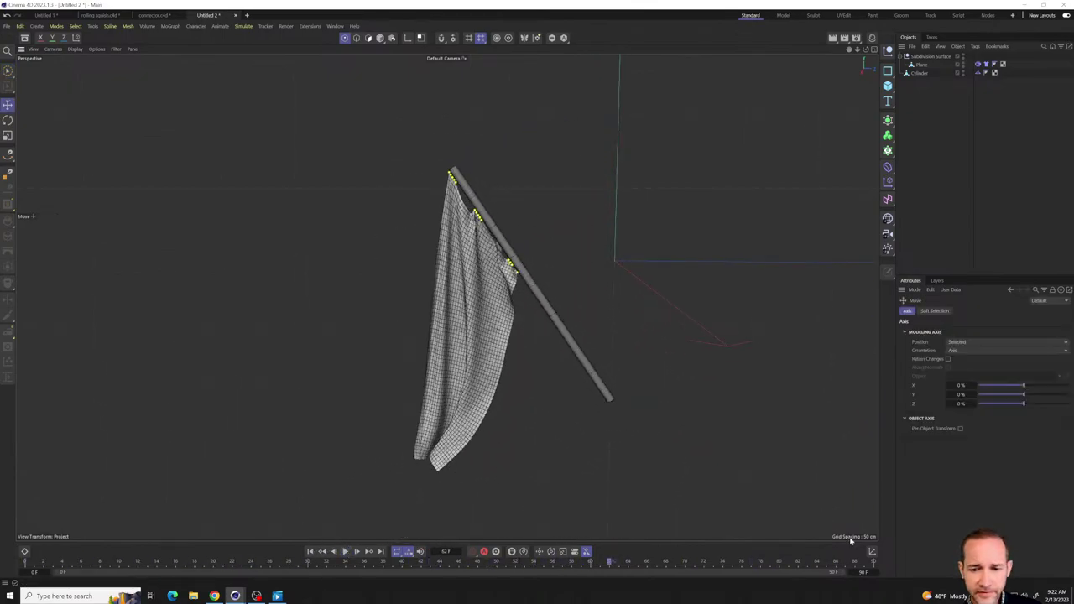
- Extend the timeline to 200 frames and play the flag simulation from the first frame
{"action": "left_click", "coordinate": [864, 572]}
{"action": "type", "text": "20"}
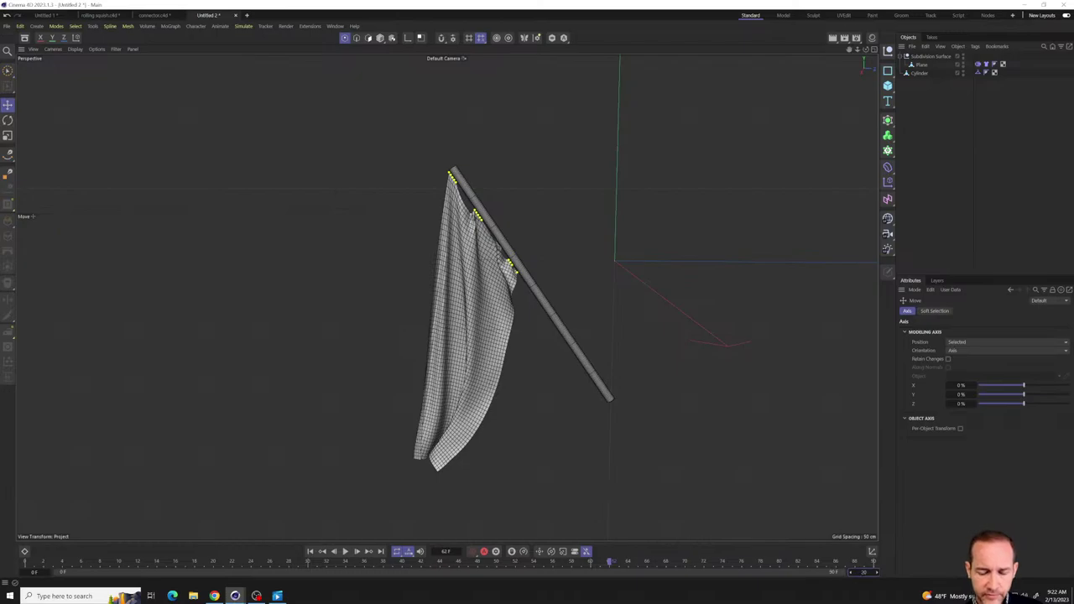
{"action": "type", "text": "0"}
{"action": "key", "text": "Return"}
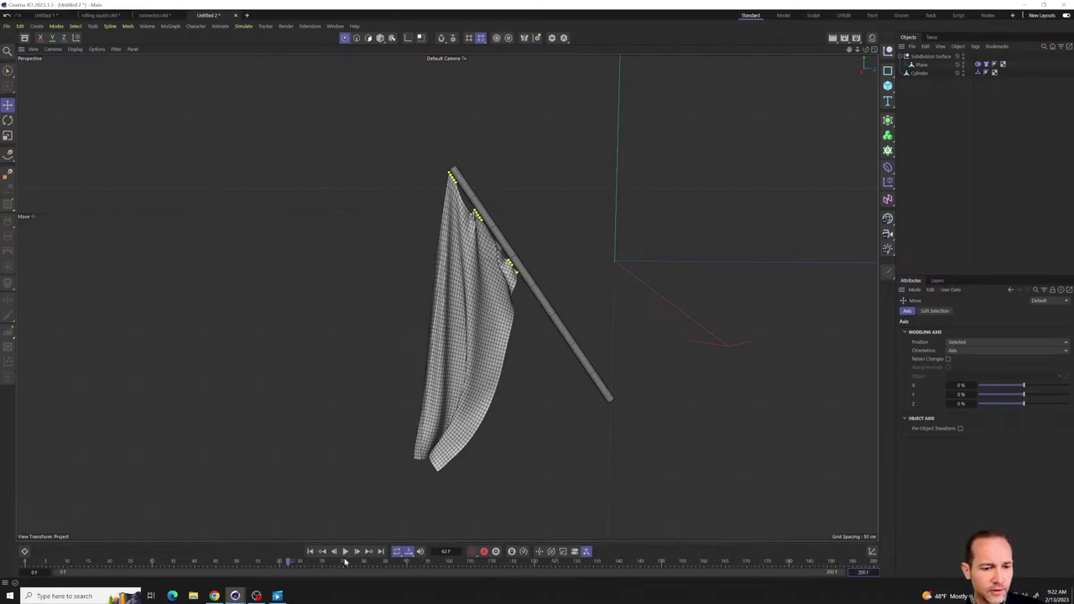
{"action": "left_click", "coordinate": [345, 552]}
{"action": "left_click", "coordinate": [309, 551]}
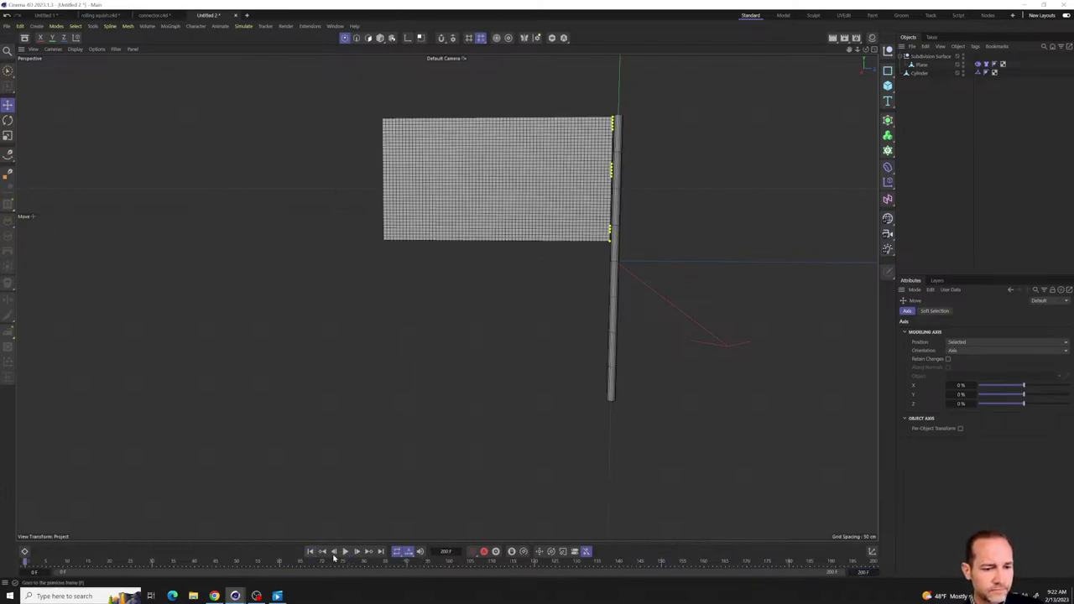
{"action": "left_click", "coordinate": [345, 552]}
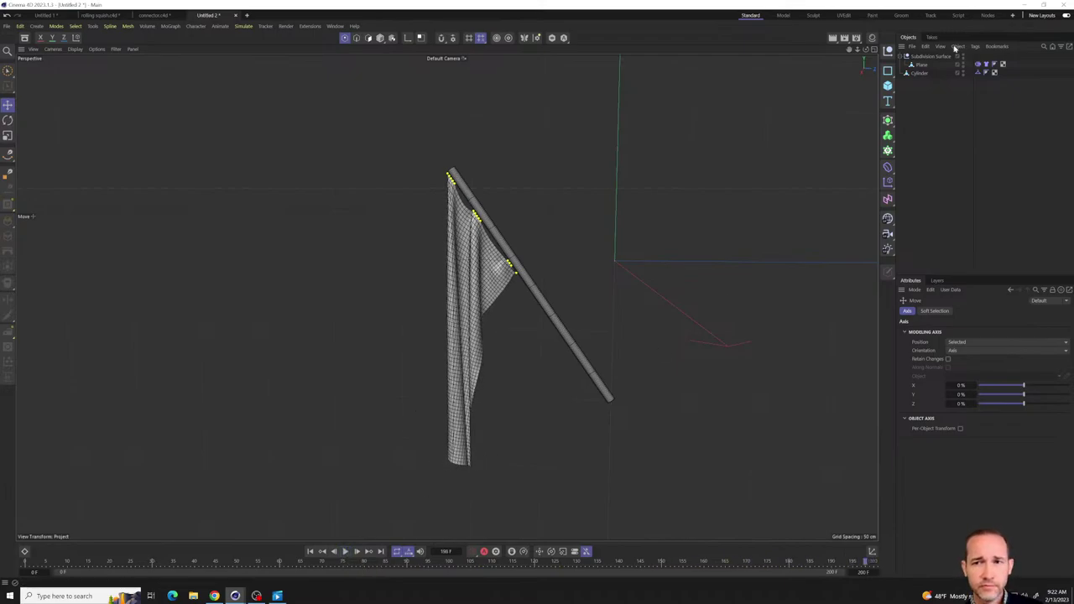
- Replay the animation from the start with the plane selected, stop it and deselect the plane
{"action": "left_click", "coordinate": [922, 64]}
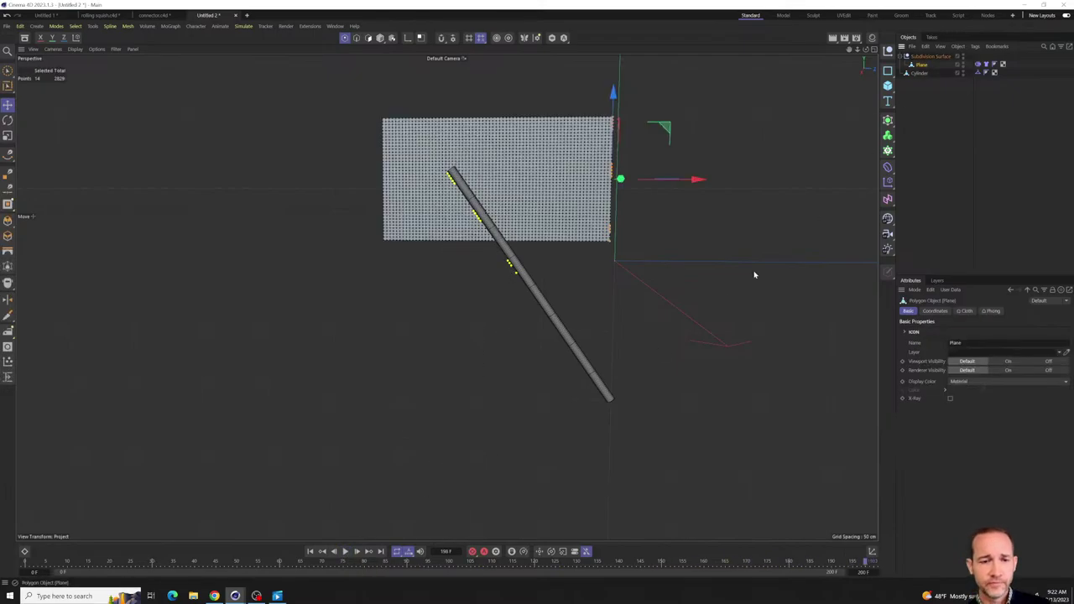
{"action": "left_click", "coordinate": [309, 551]}
{"action": "left_click", "coordinate": [347, 551]}
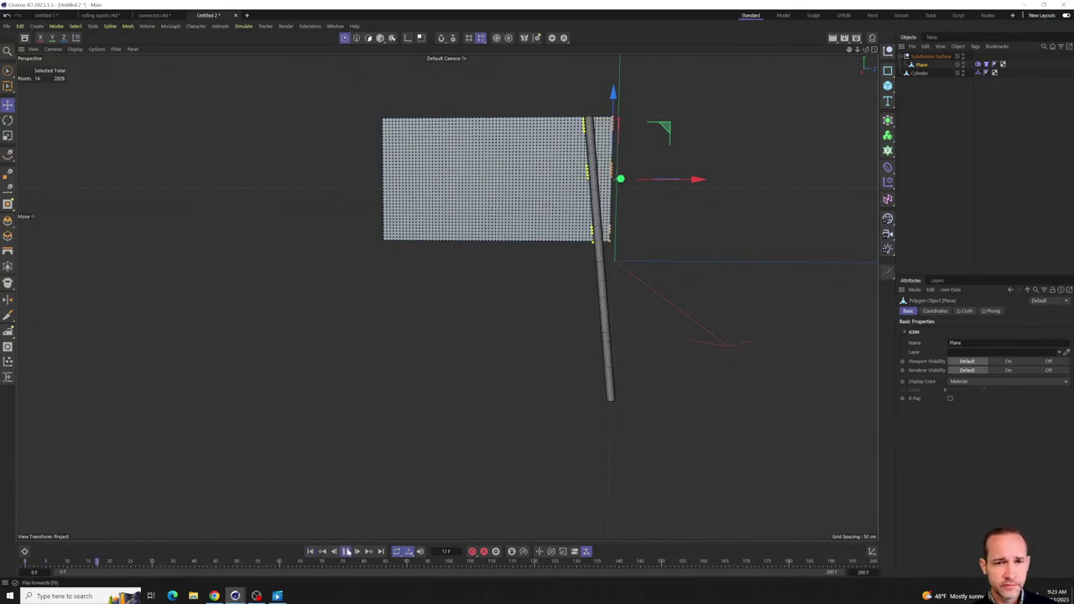
{"action": "left_click", "coordinate": [347, 552]}
{"action": "left_click", "coordinate": [948, 119]}
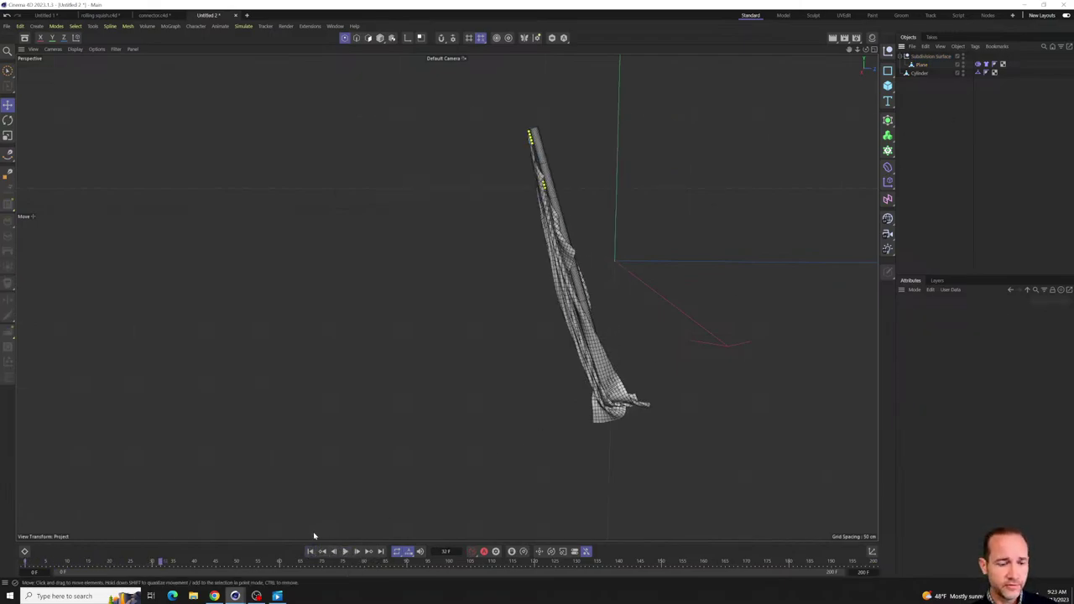
- Replay the belted flag simulation with nothing selected, restart it once and return to the first frame
{"action": "left_click", "coordinate": [309, 551]}
{"action": "left_click", "coordinate": [345, 552]}
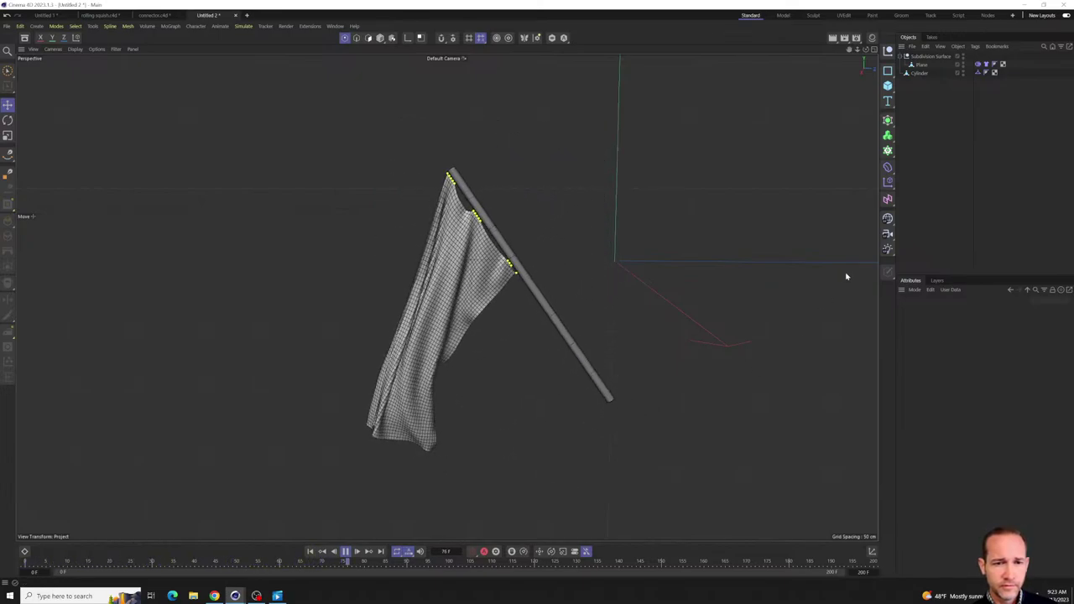
{"action": "left_click", "coordinate": [310, 551]}
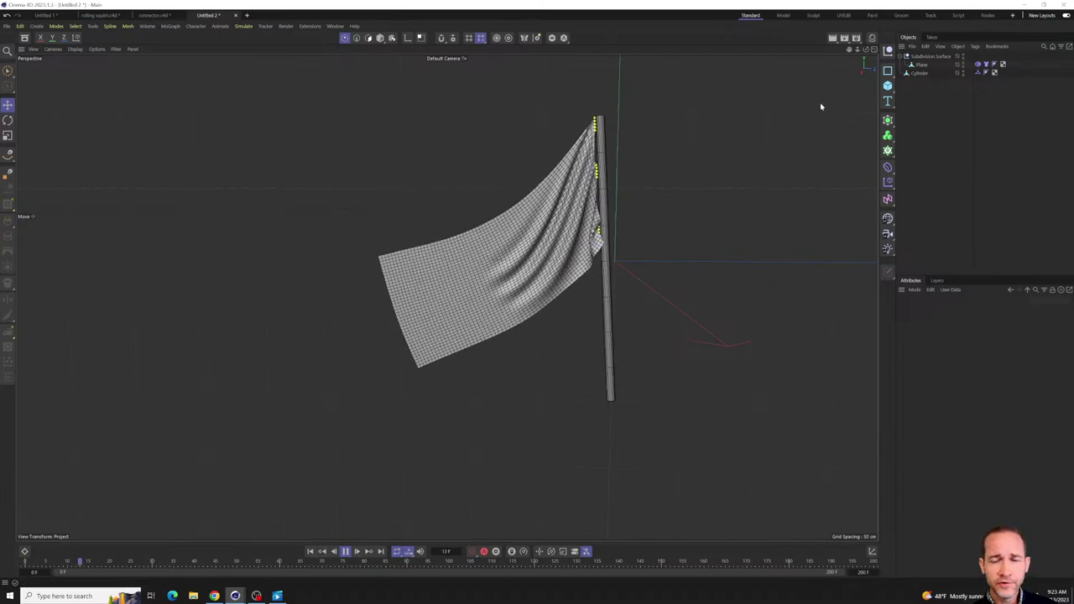
{"action": "left_click", "coordinate": [344, 551]}
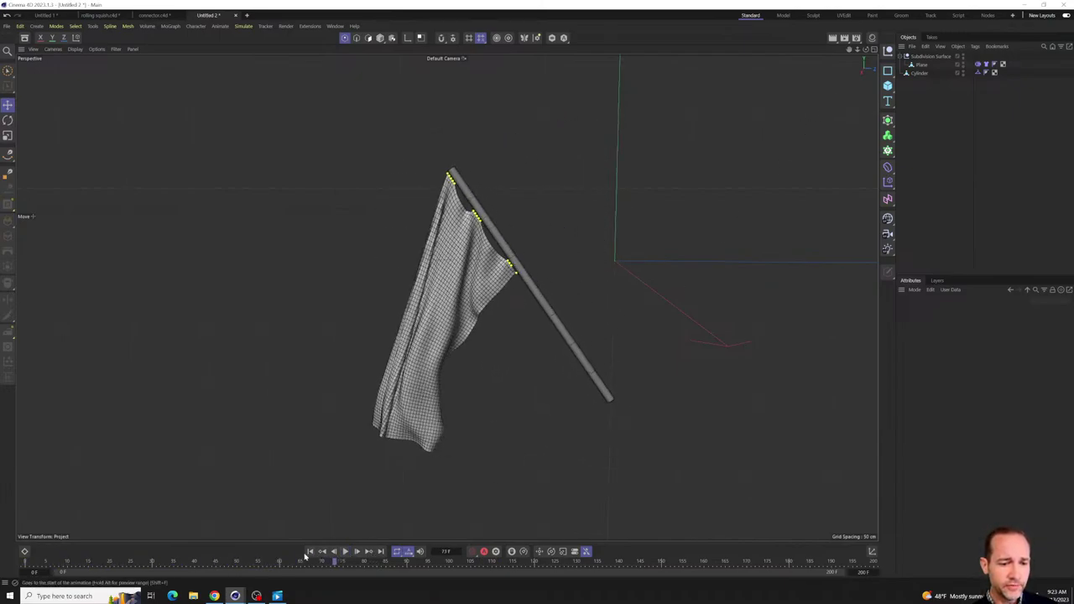
{"action": "left_click", "coordinate": [310, 551]}
- Select all polygons of the flag plane at the first frame
{"action": "left_click", "coordinate": [920, 65]}
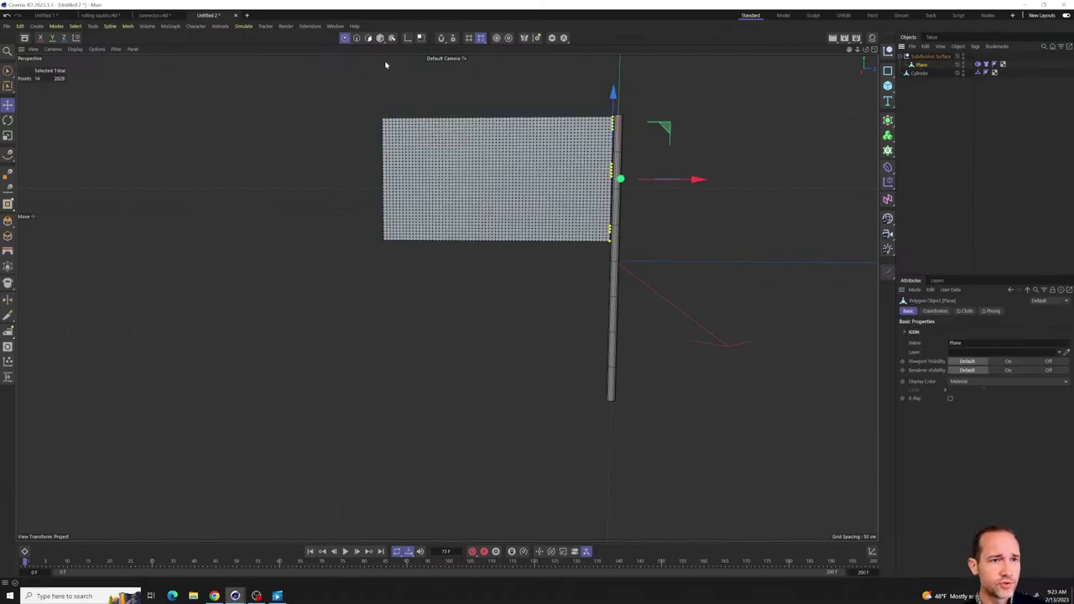
{"action": "left_click", "coordinate": [368, 37]}
{"action": "key", "text": "ctrl+a"}
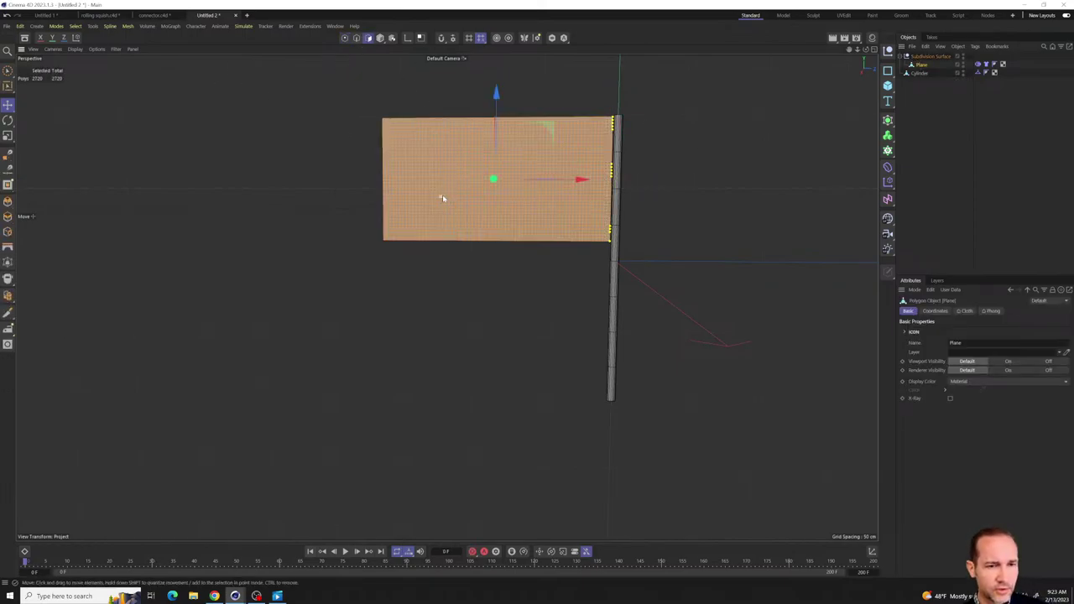
{"action": "right_click", "coordinate": [443, 198]}
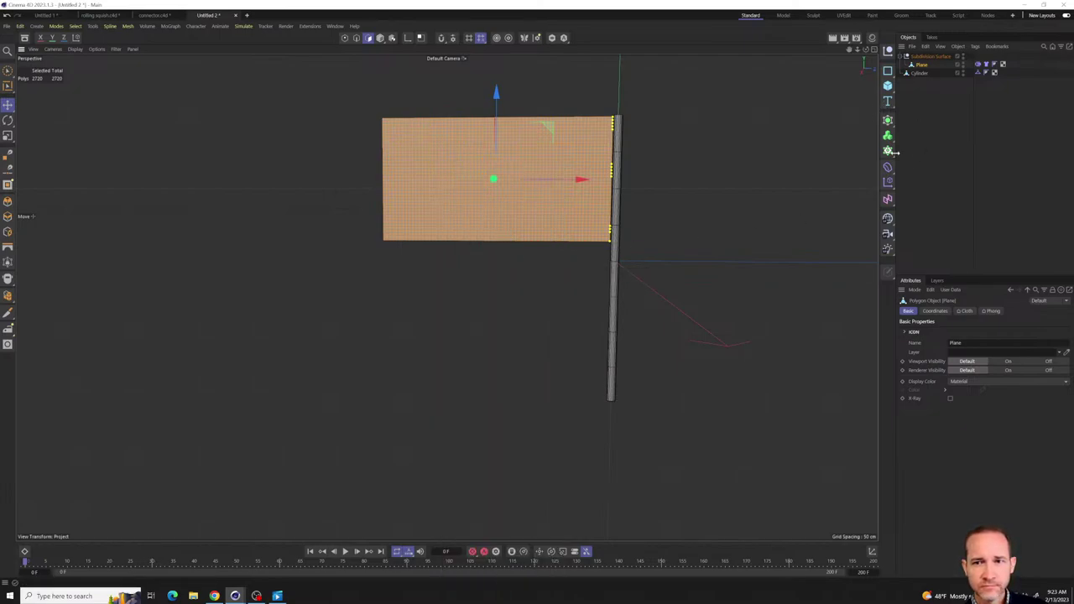
- Add a Remesh generator and place the flag plane under it
{"action": "left_click", "coordinate": [887, 122]}
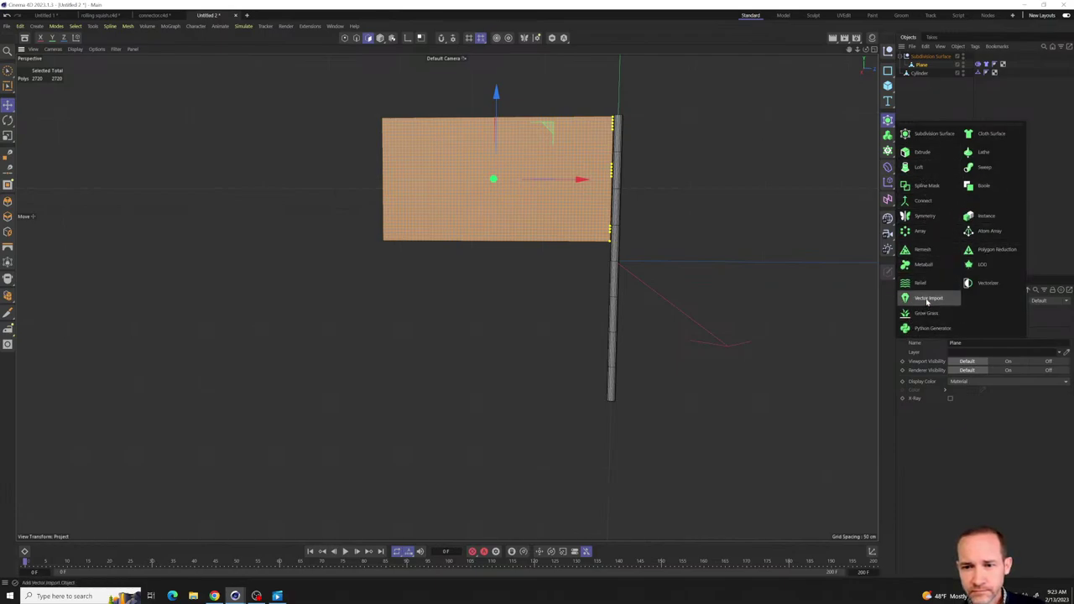
{"action": "left_click", "coordinate": [924, 251]}
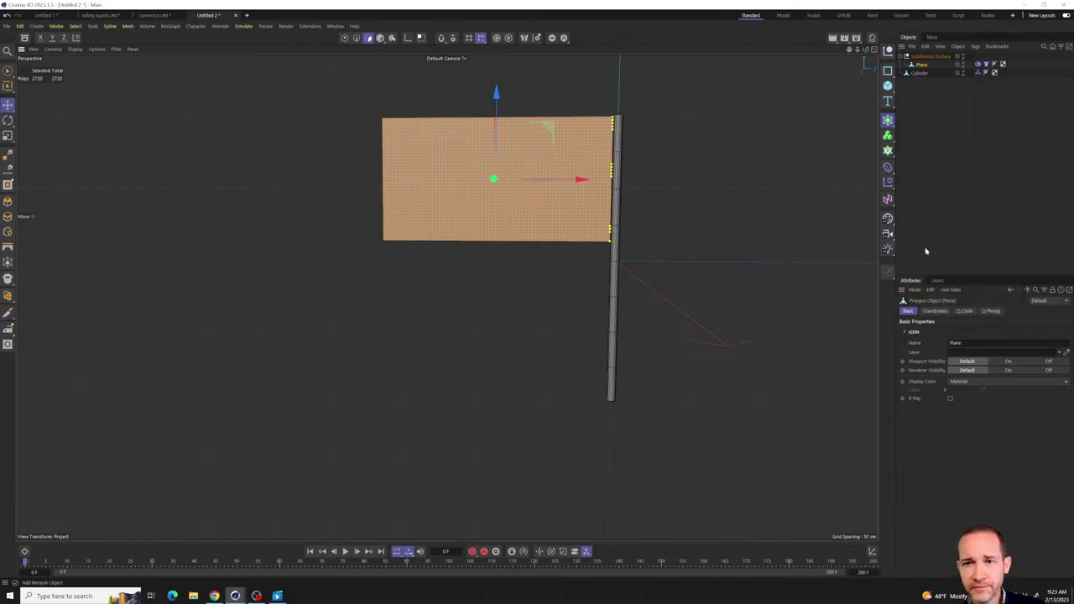
{"action": "left_click_drag", "start_coordinate": [932, 56], "coordinate": [931, 55]}
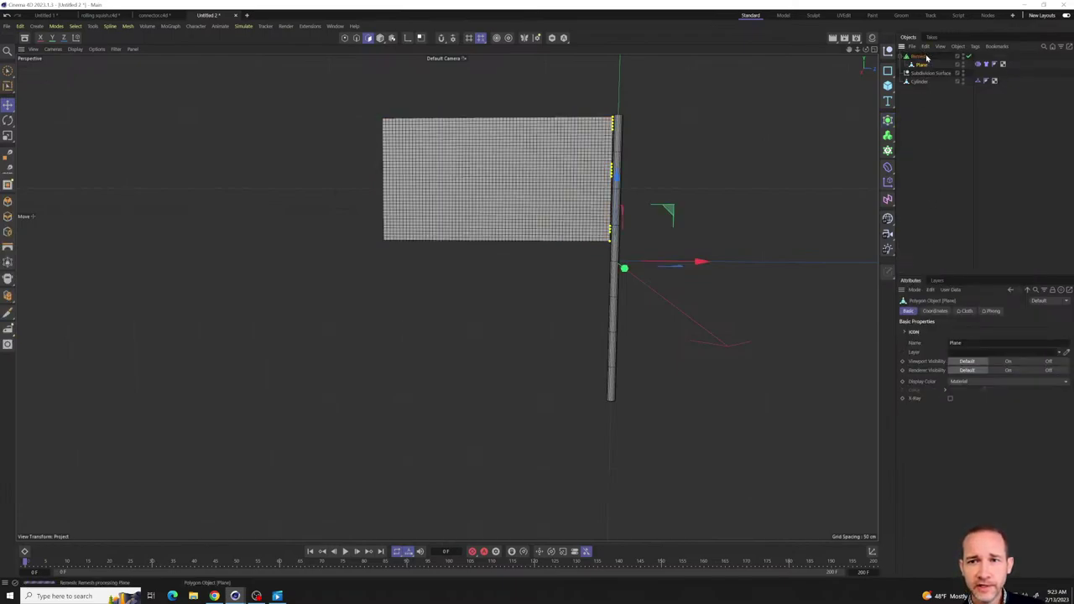
{"action": "left_click", "coordinate": [921, 57]}
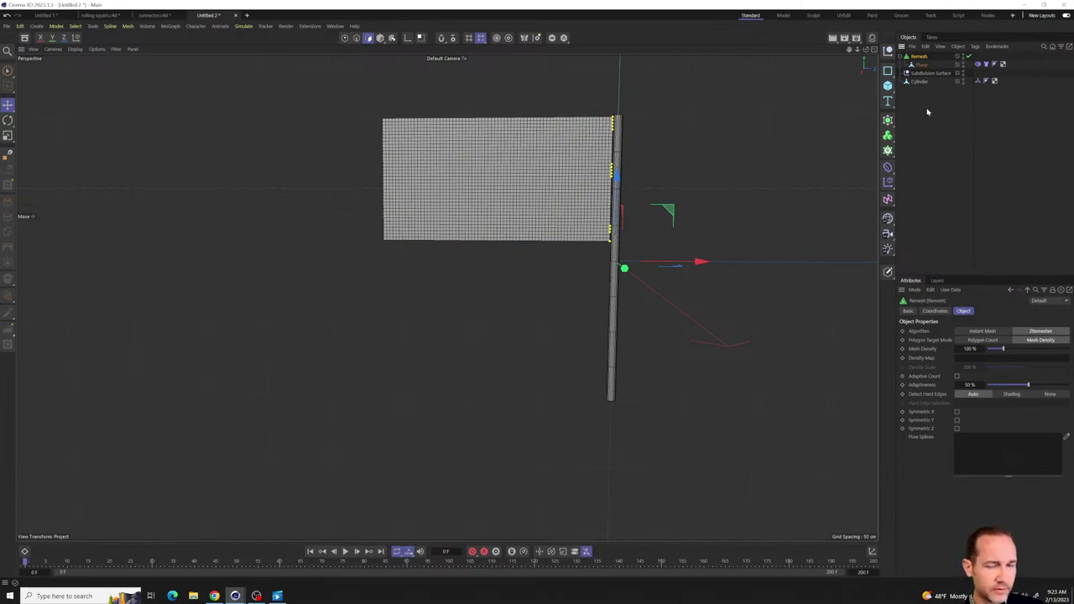
- Move the plane's belt and cloth tags onto the Remesh object and set its mesh density to 7%
{"action": "left_click", "coordinate": [977, 63]}
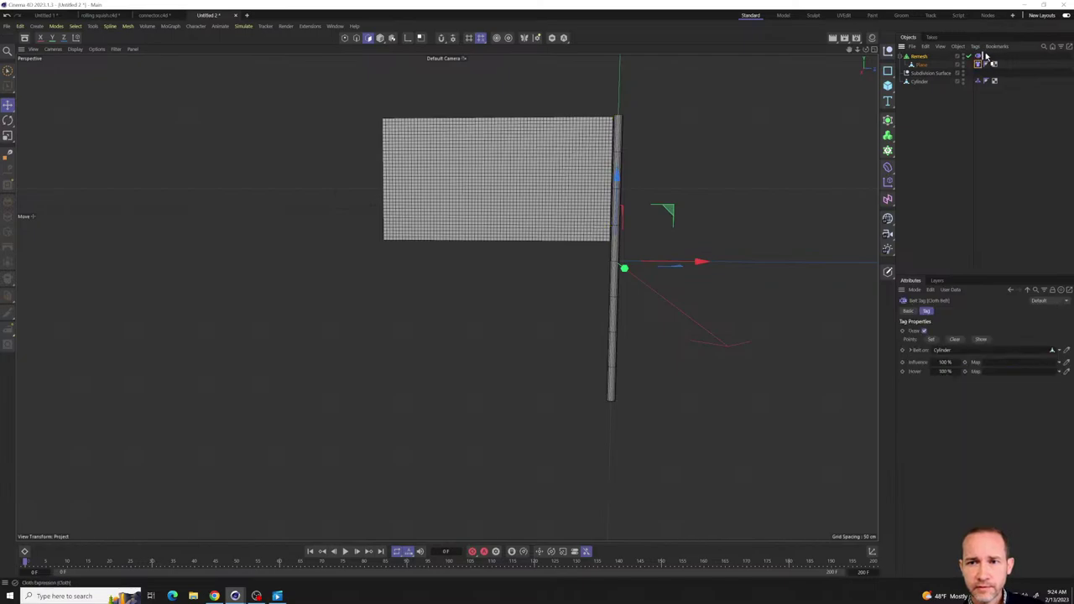
{"action": "left_click", "coordinate": [921, 57]}
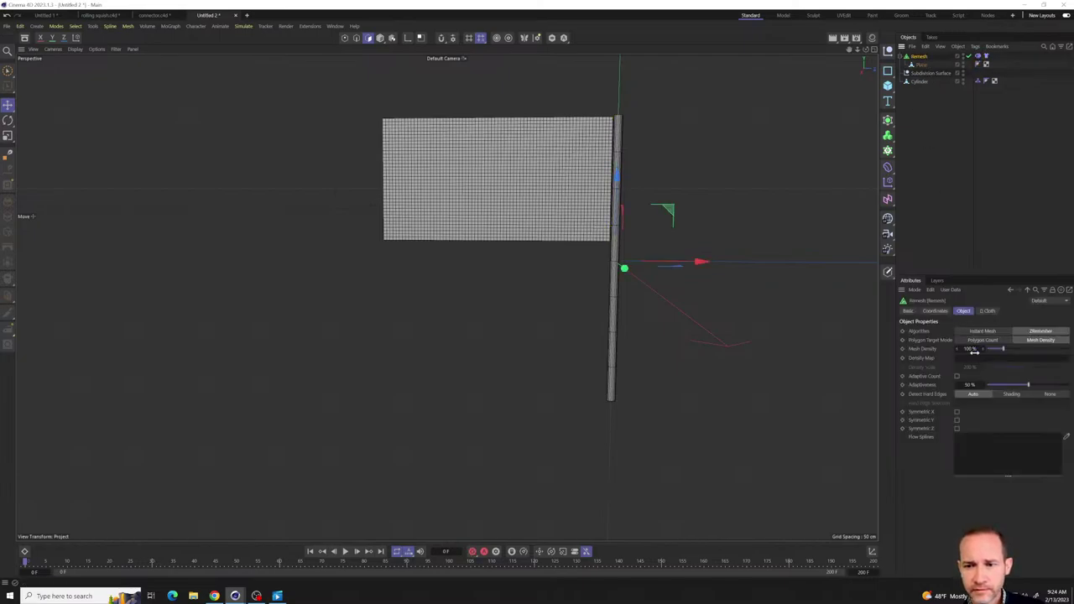
{"action": "left_click_drag", "start_coordinate": [999, 350], "coordinate": [991, 352]}
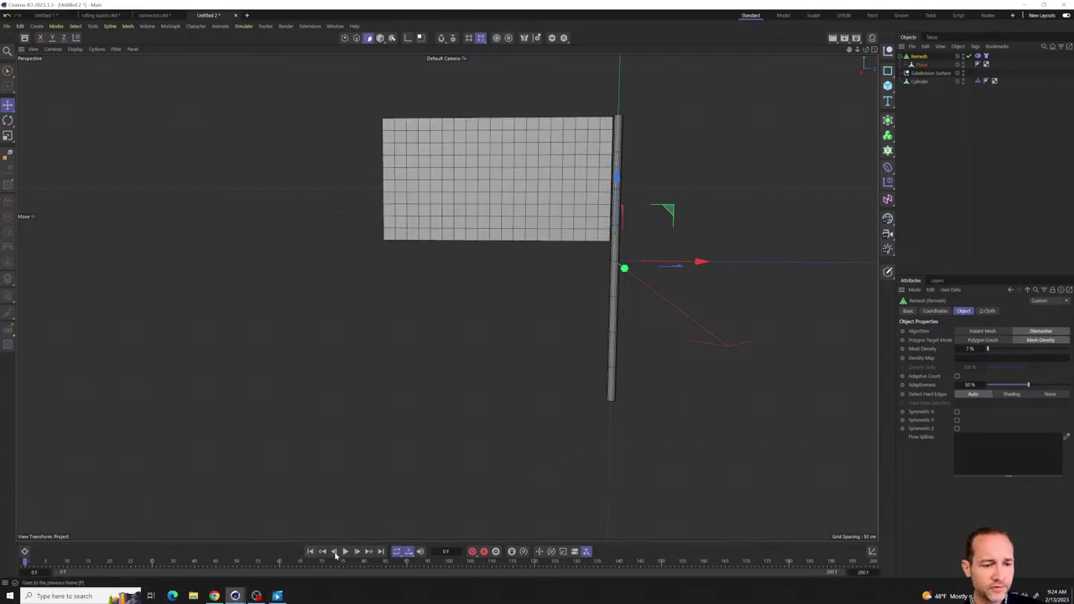
- Play the remeshed flag simulation twice from the start and return to the first frame
{"action": "left_click", "coordinate": [345, 552]}
{"action": "left_click", "coordinate": [345, 552]}
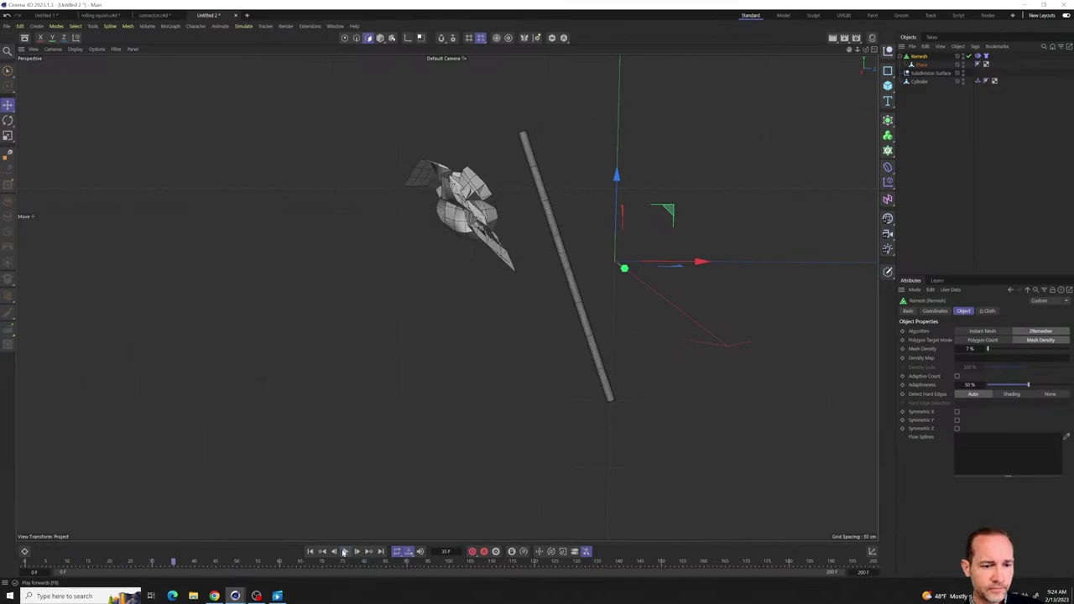
{"action": "left_click", "coordinate": [311, 551]}
{"action": "left_click", "coordinate": [344, 552]}
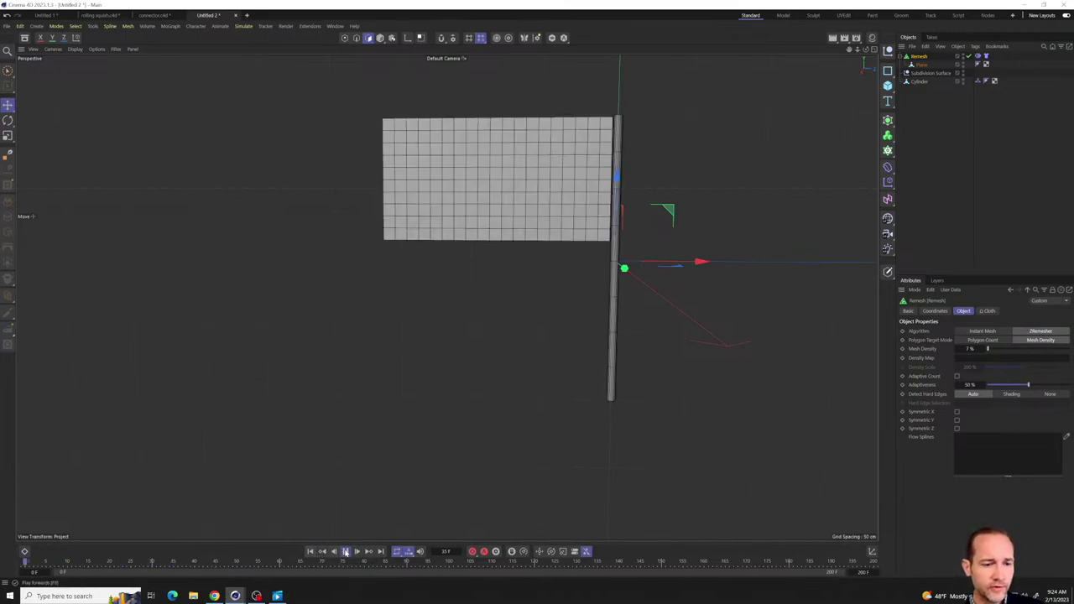
{"action": "left_click", "coordinate": [345, 552]}
{"action": "left_click", "coordinate": [312, 551]}
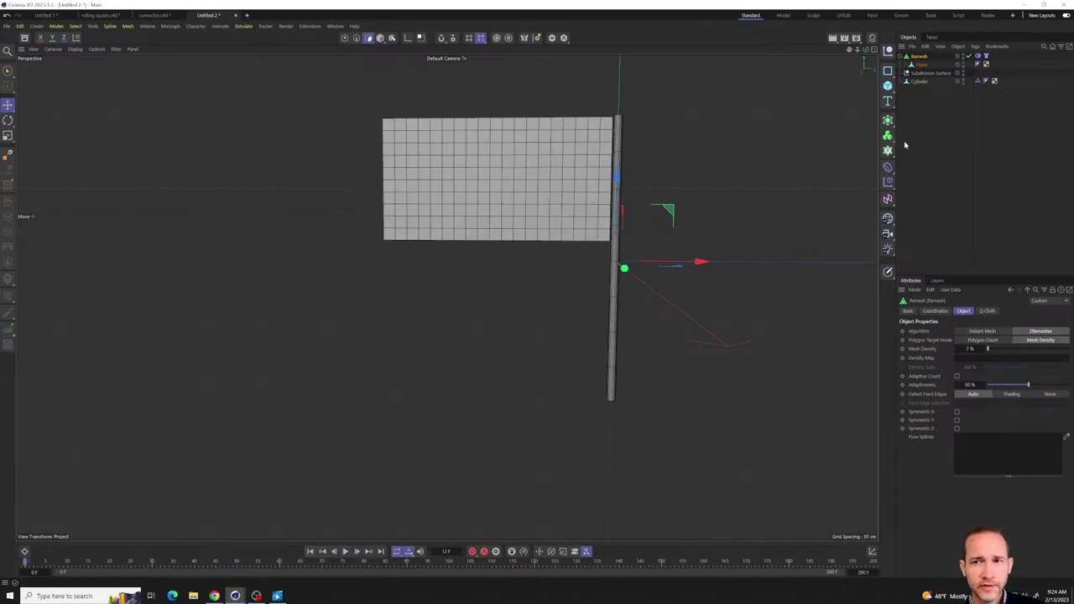
- Convert the Remesh generator to an editable mesh and select the belt tag on the resulting flag
{"action": "key", "text": "c"}
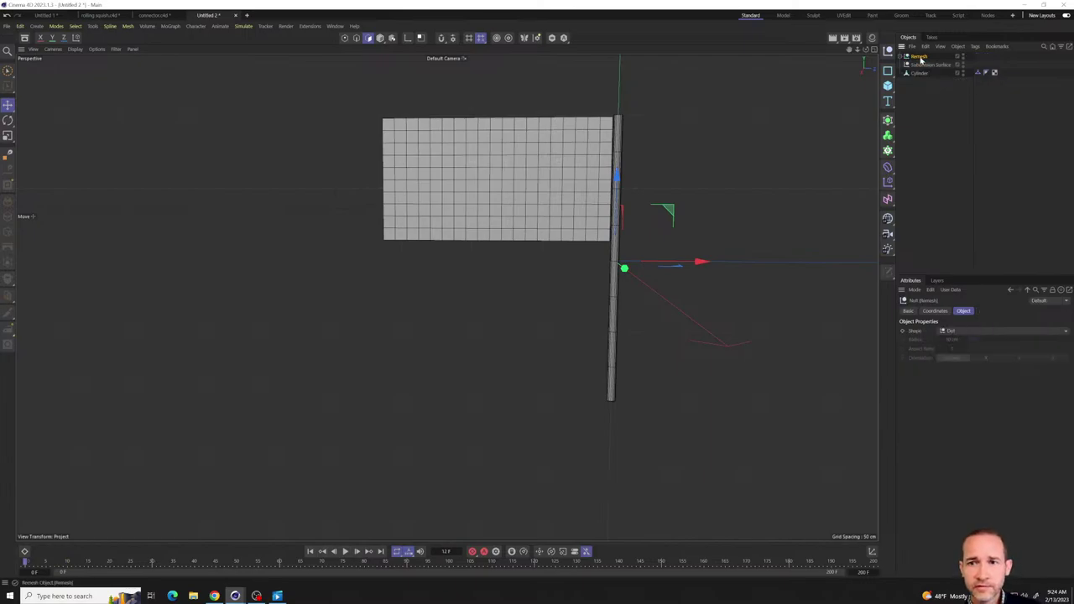
{"action": "left_click", "coordinate": [904, 56]}
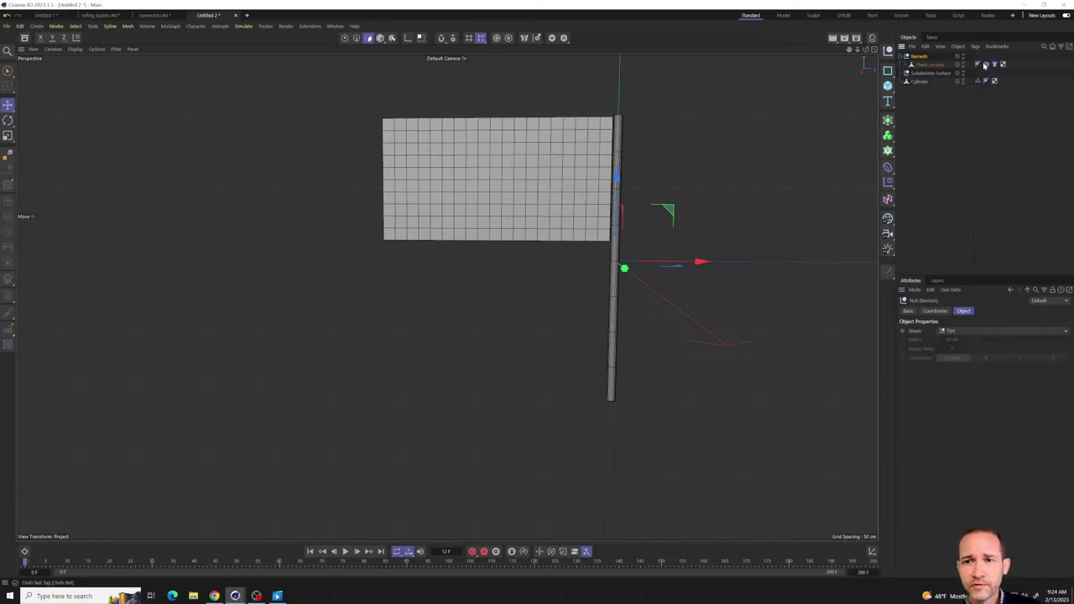
{"action": "left_click", "coordinate": [985, 65]}
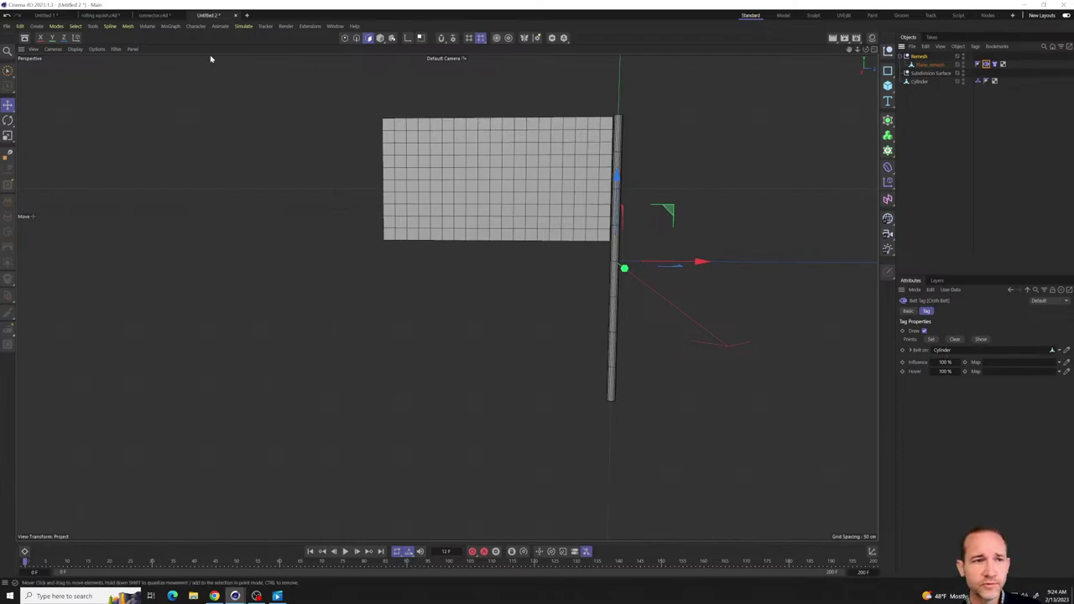
- Brush-select points near the upper and lower corners of the flag's pole-side edge and set them as the belt tag's points
{"action": "left_click", "coordinate": [344, 38]}
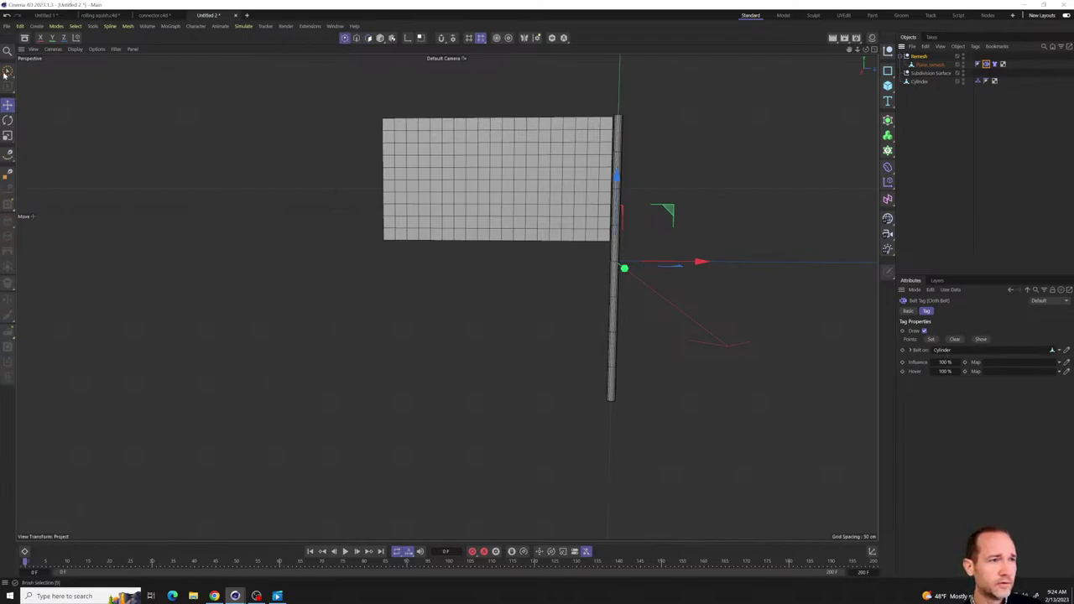
{"action": "key", "text": "9"}
{"action": "left_click", "coordinate": [602, 141]}
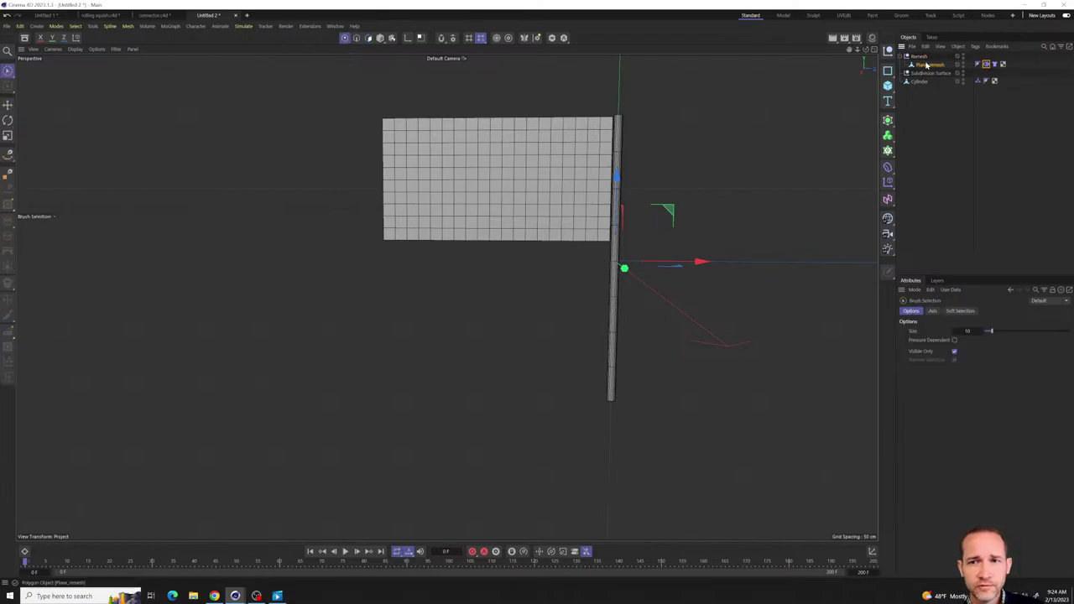
{"action": "left_click", "coordinate": [613, 143]}
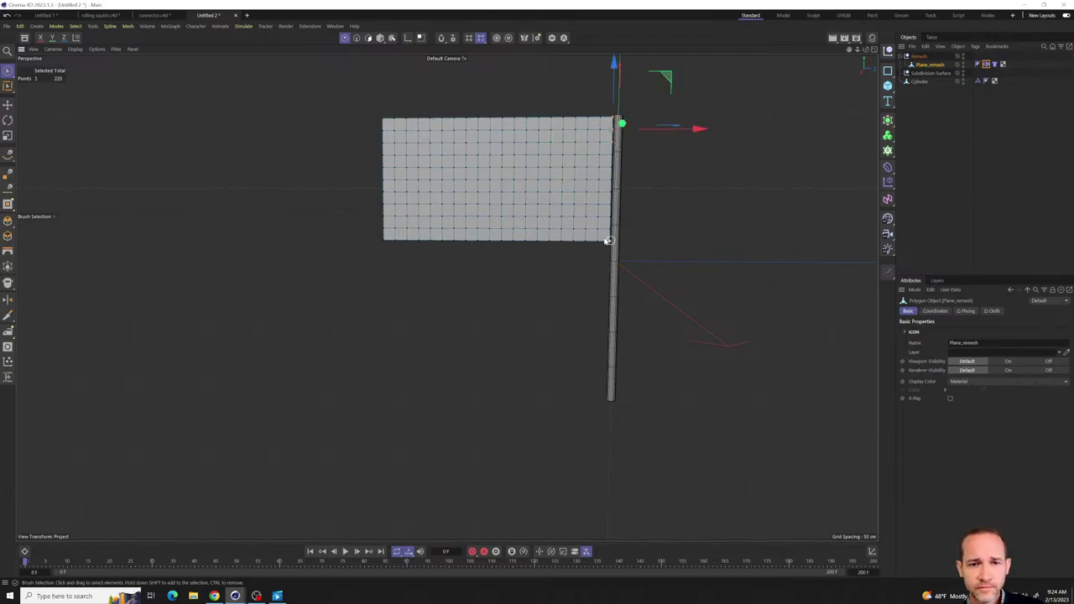
{"action": "left_click", "coordinate": [609, 224], "text": "shift"}
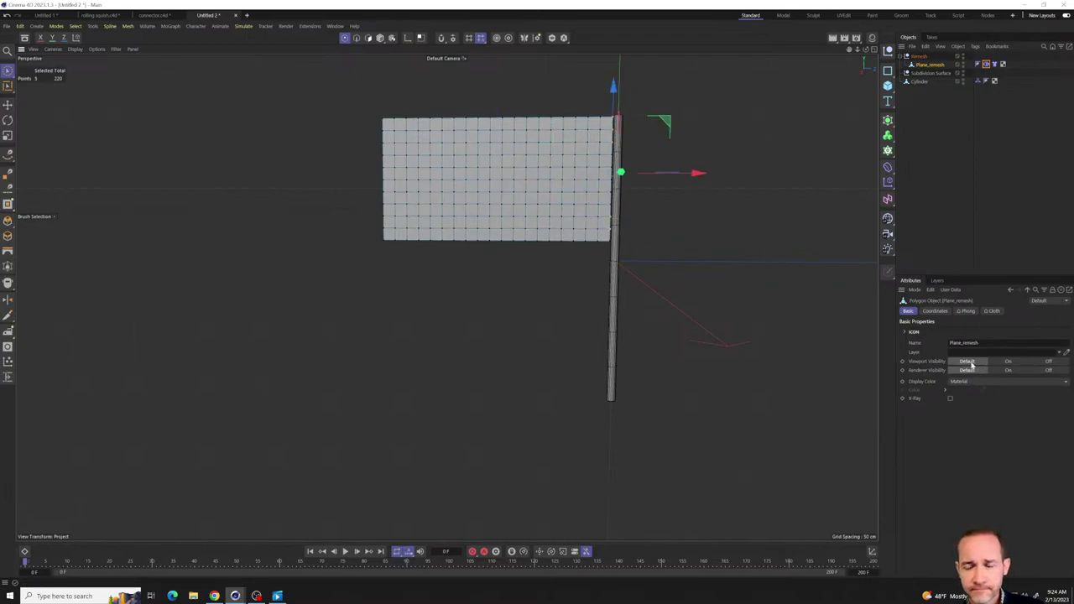
{"action": "left_click", "coordinate": [986, 66]}
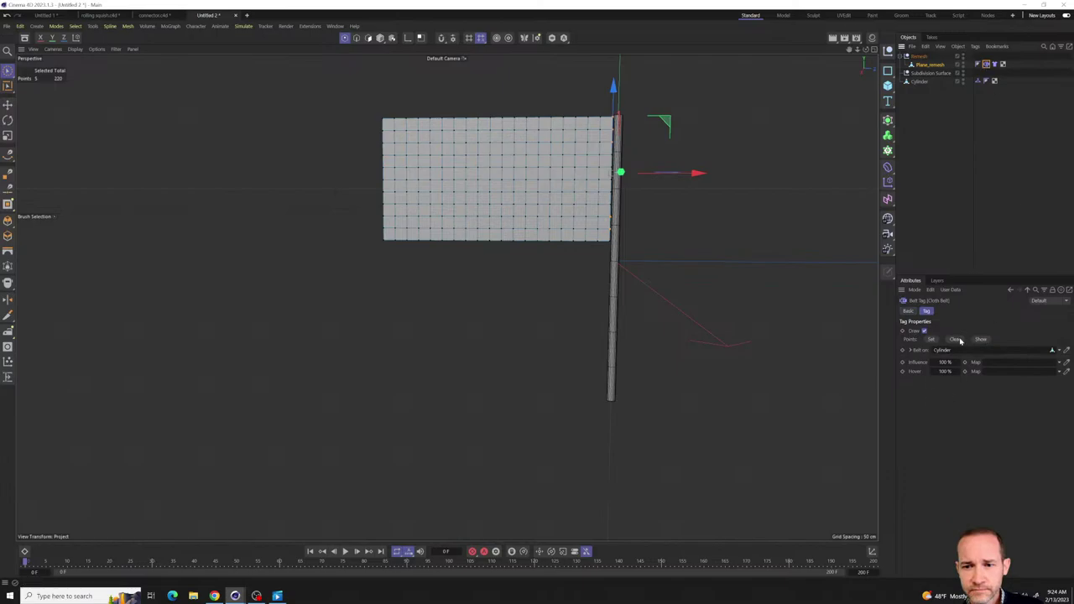
{"action": "left_click", "coordinate": [930, 339]}
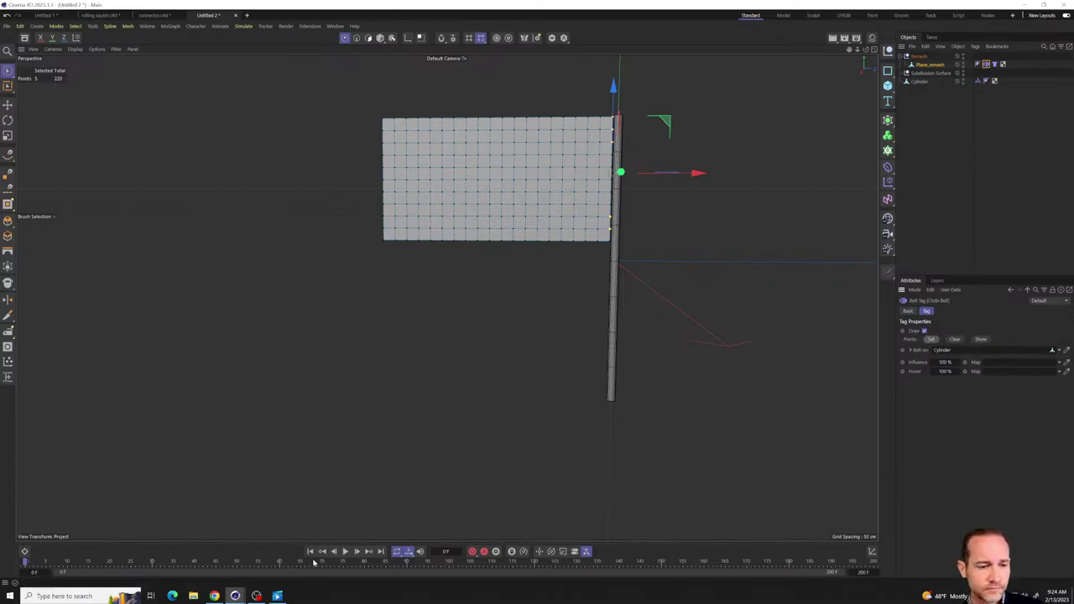
- Deselect everything, play the low-density flag simulation, replay it from the start and return to the first frame
{"action": "left_click", "coordinate": [965, 203]}
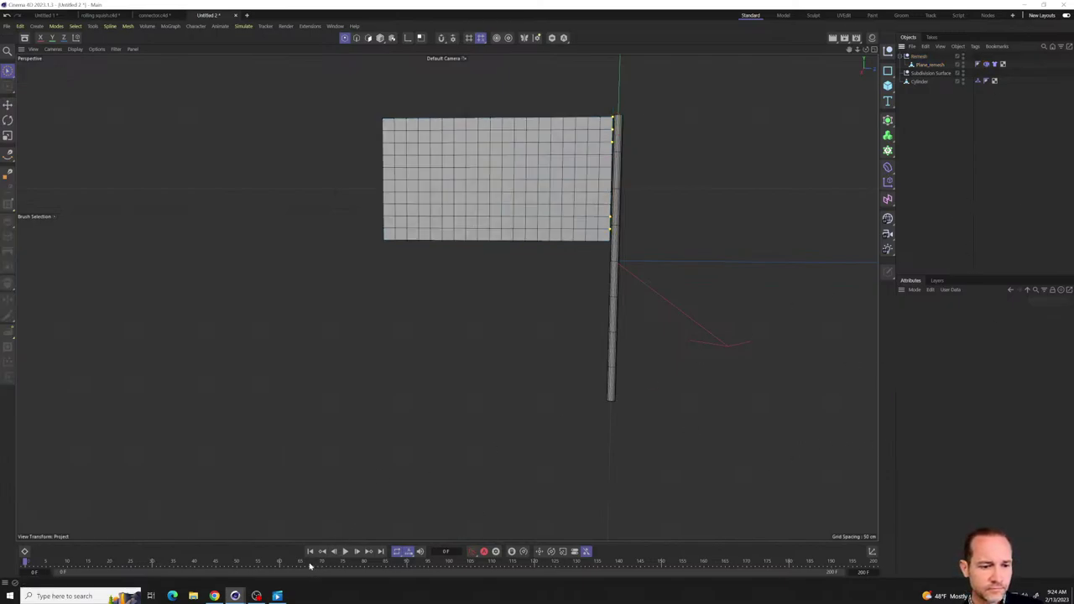
{"action": "left_click", "coordinate": [345, 551]}
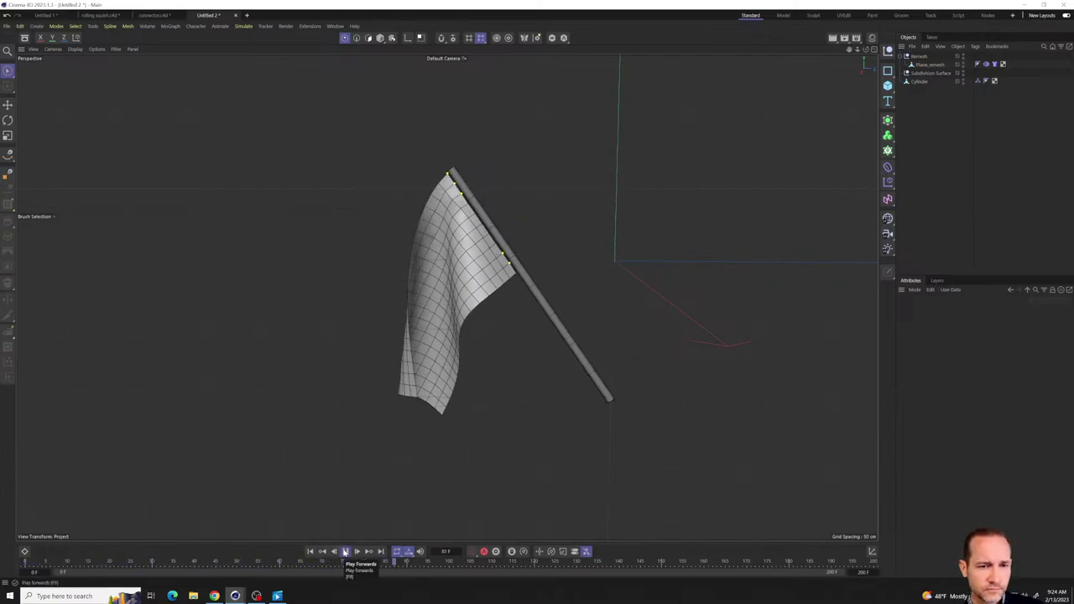
{"action": "left_click", "coordinate": [345, 552]}
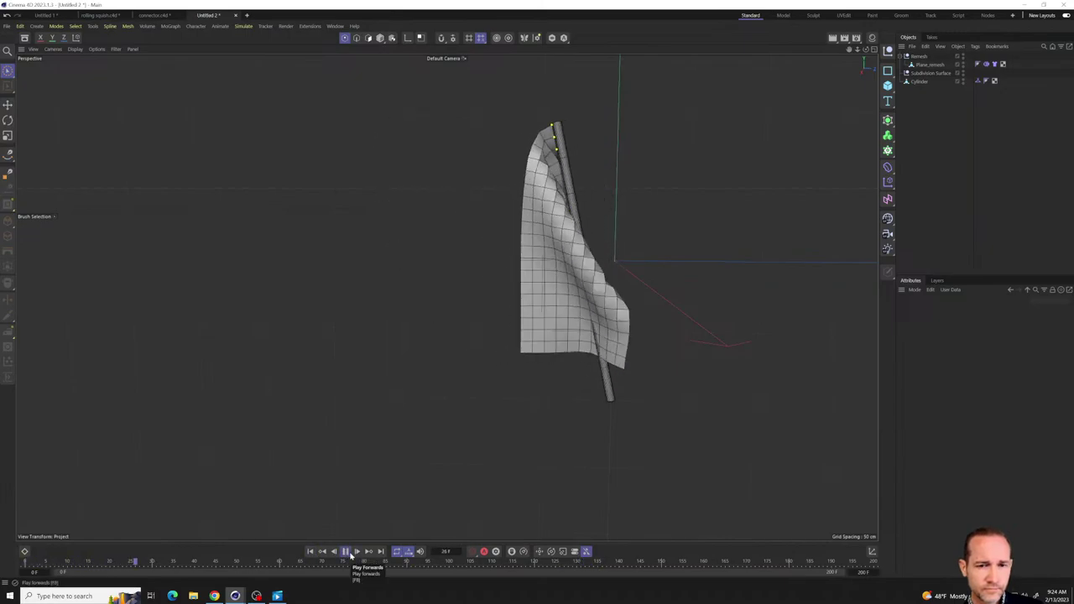
{"action": "left_click", "coordinate": [345, 552]}
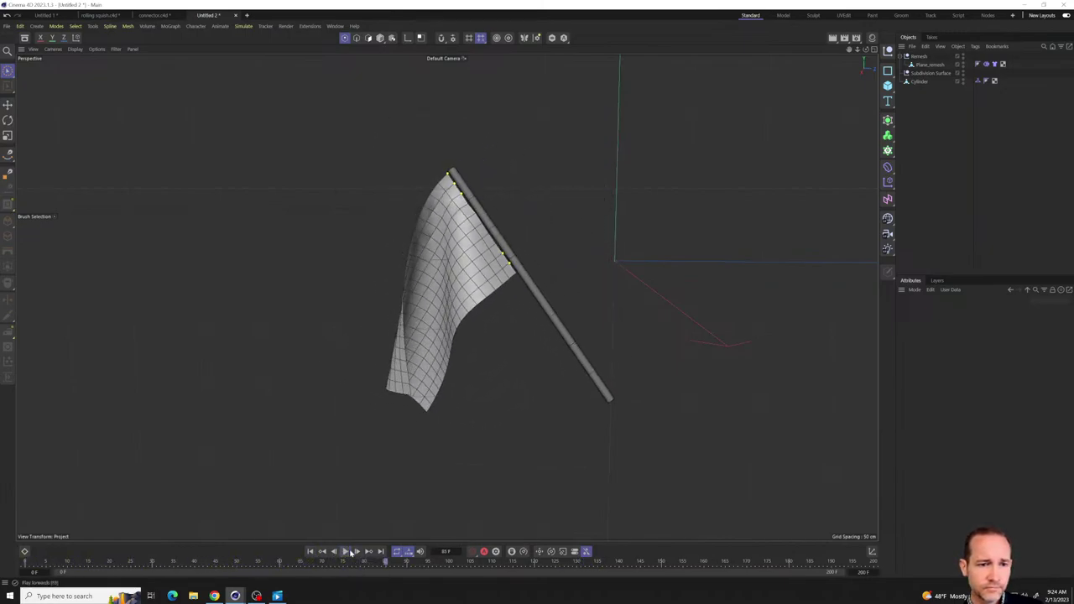
{"action": "left_click", "coordinate": [308, 553]}
{"action": "left_click", "coordinate": [345, 551]}
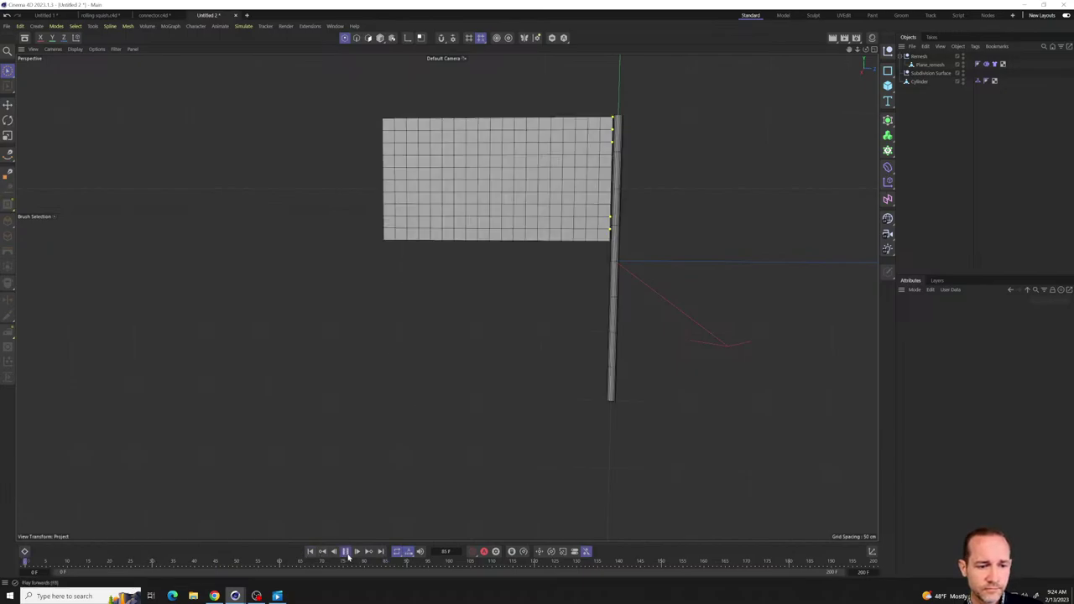
{"action": "left_click", "coordinate": [345, 552]}
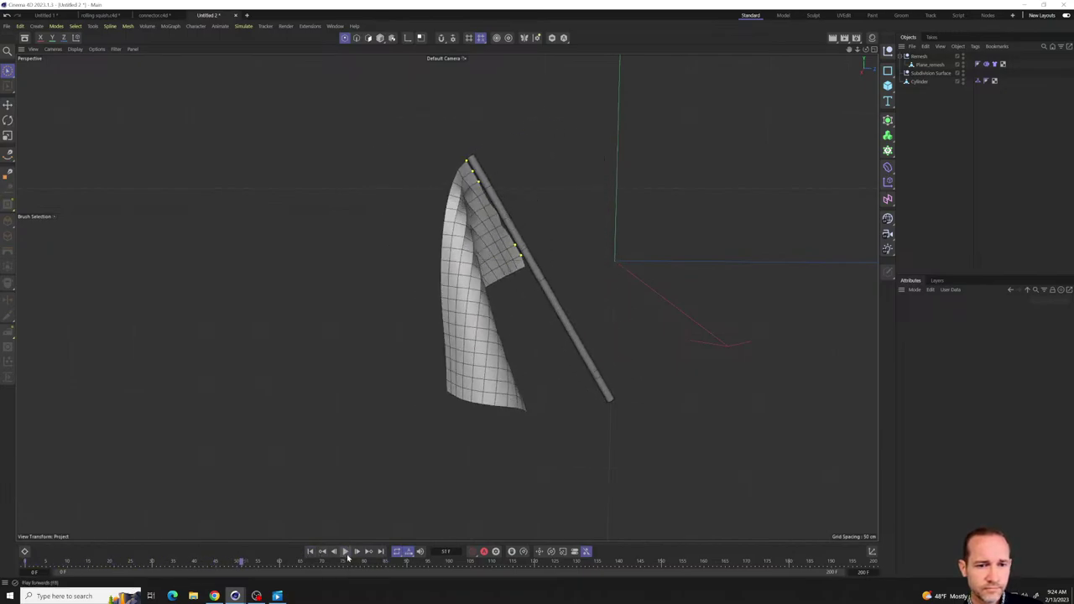
{"action": "left_click", "coordinate": [309, 552]}
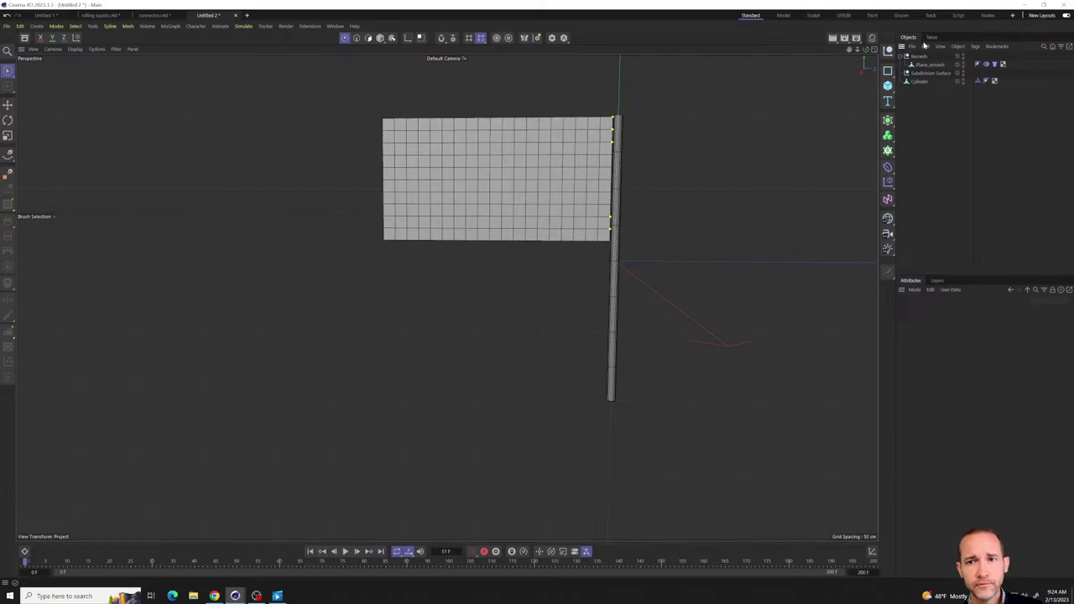
{"action": "left_click", "coordinate": [919, 56]}
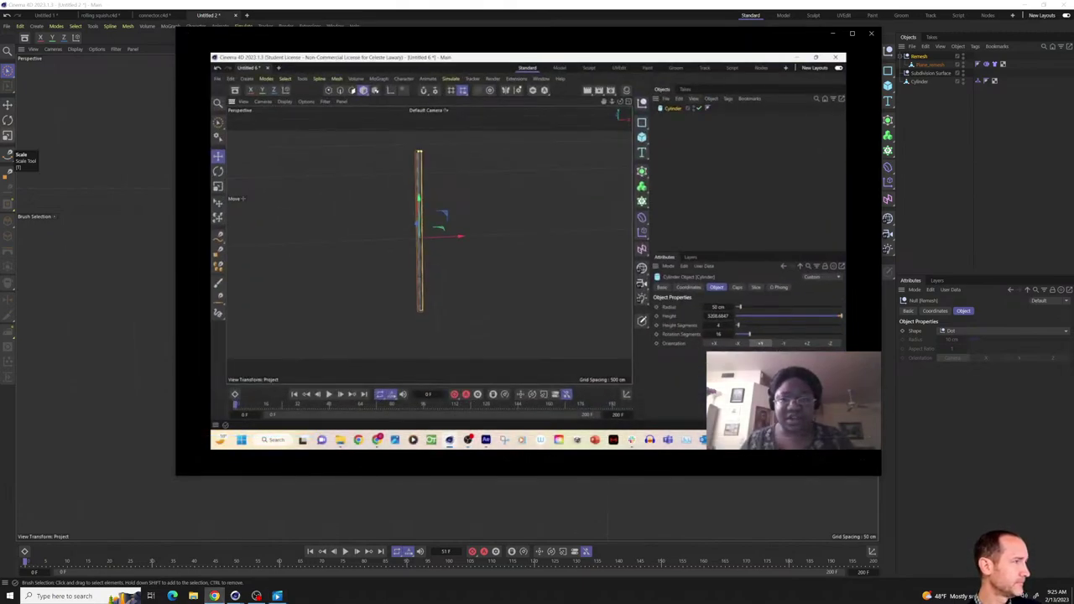
{"action": "mouse_move", "coordinate": [452, 326]}
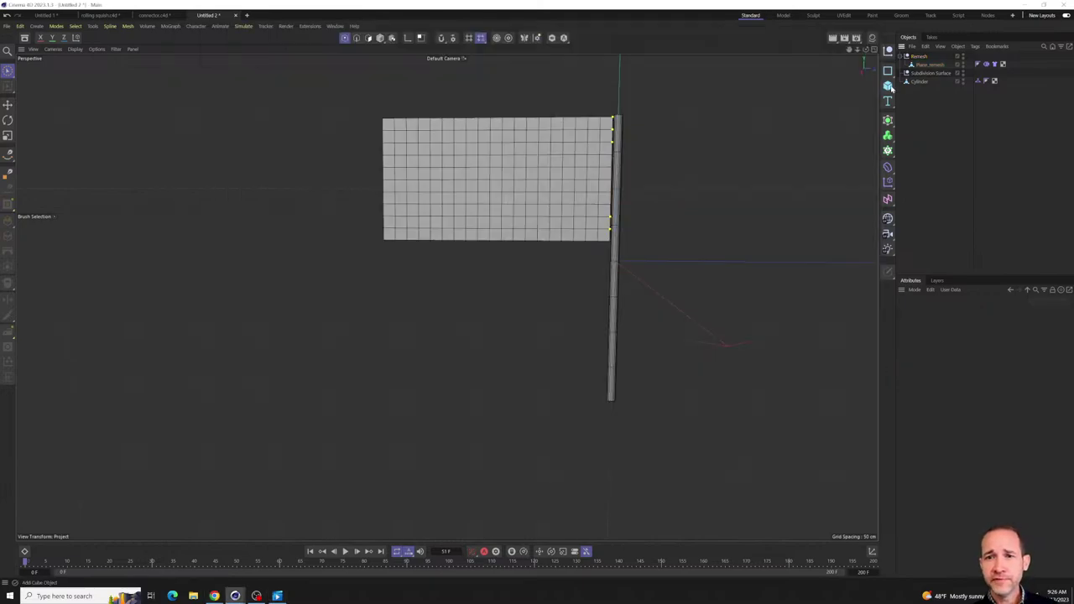
- Add a sphere primitive and move it clear of the flagpole
{"action": "left_click", "coordinate": [888, 84]}
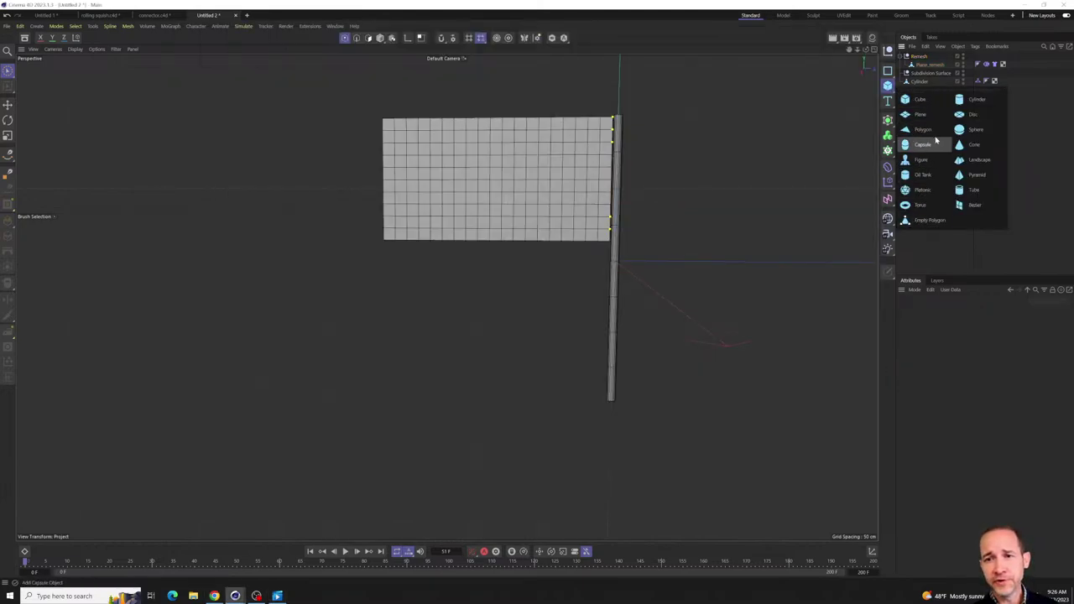
{"action": "left_click", "coordinate": [972, 129]}
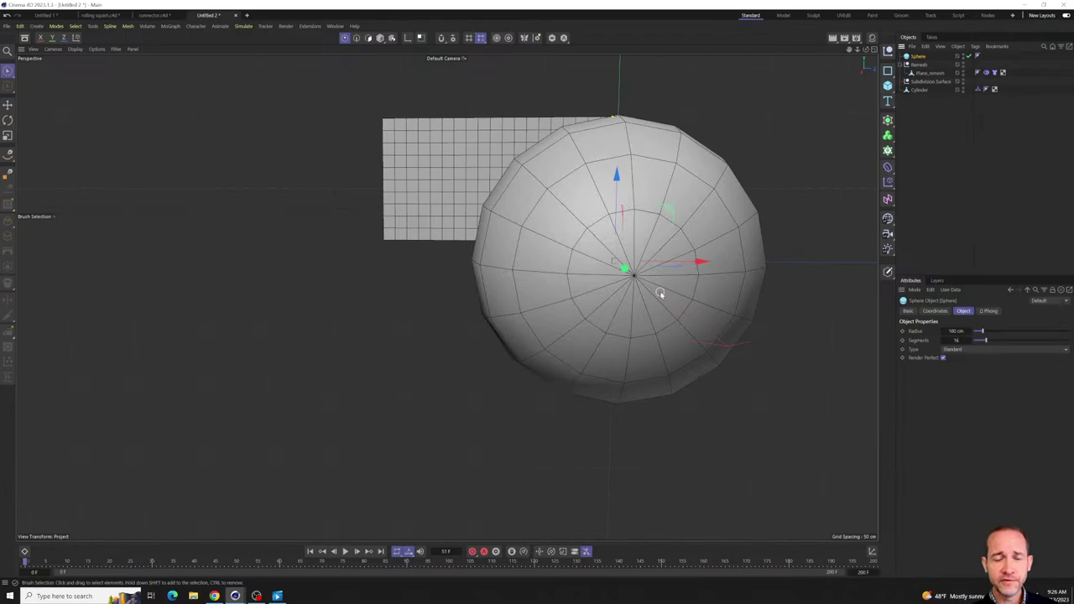
{"action": "left_click_drag", "start_coordinate": [661, 293], "coordinate": [683, 360], "text": "alt"}
{"action": "left_click_drag", "start_coordinate": [449, 319], "coordinate": [542, 328]}
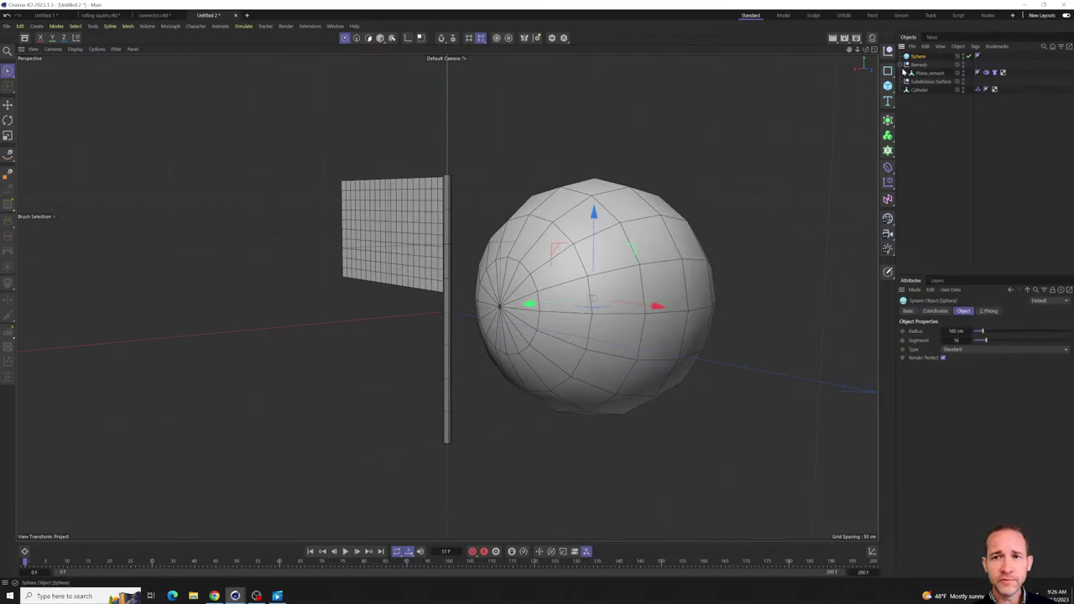
- Open the Axis Center tool for the sphere and try to apply an axis offset of -100% in Y
{"action": "key", "text": "shift+c"}
{"action": "type", "text": "axis"}
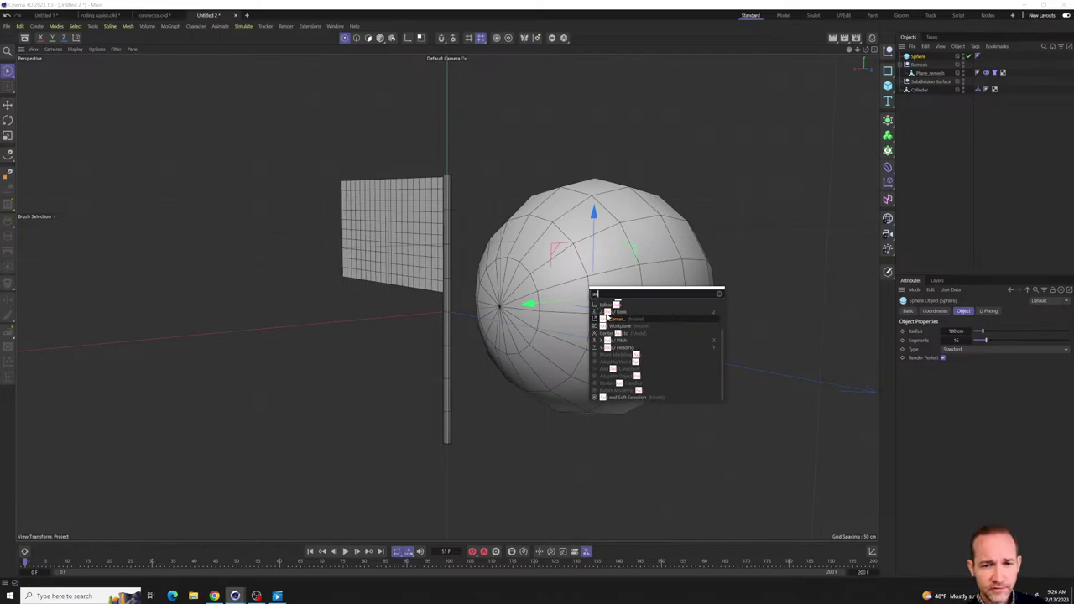
{"action": "left_click", "coordinate": [613, 320]}
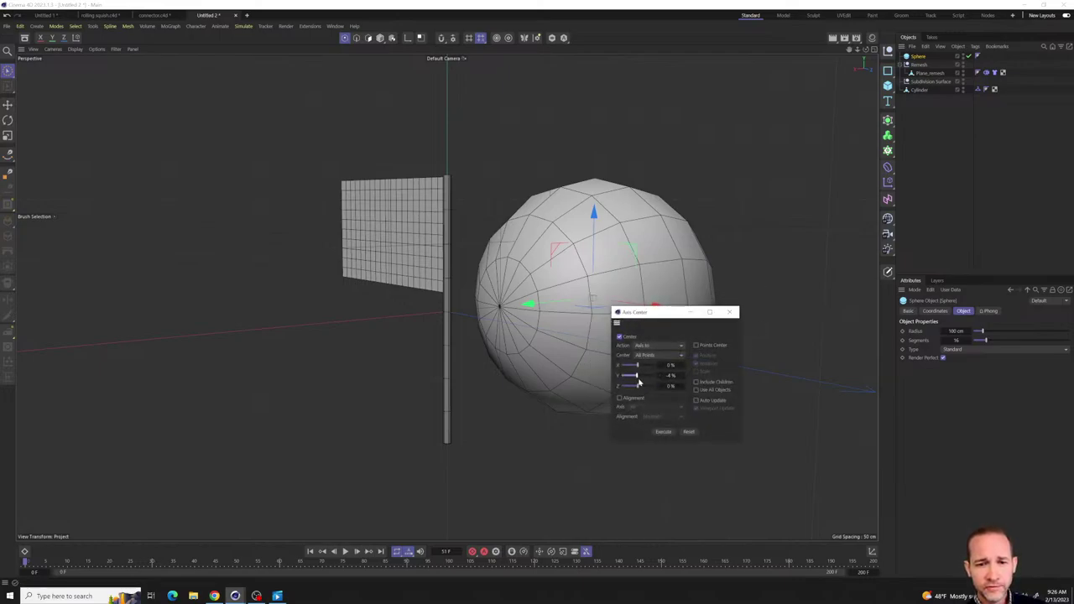
{"action": "left_click", "coordinate": [663, 431]}
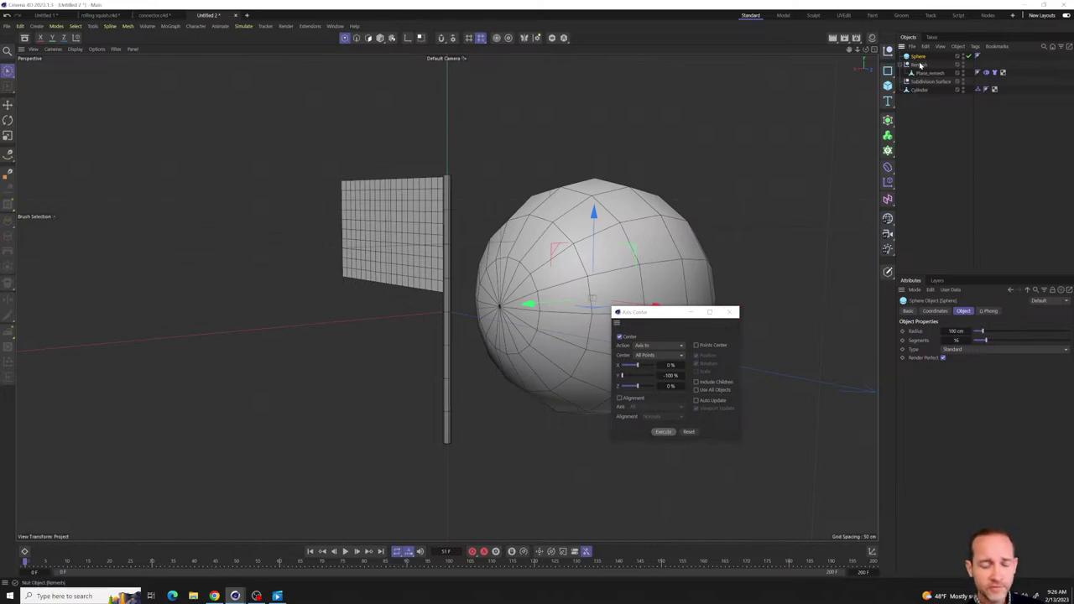
- Make the sphere editable, apply the -100% Y axis offset to it, inspect its axis and close the Axis Center tool
{"action": "key", "text": "c"}
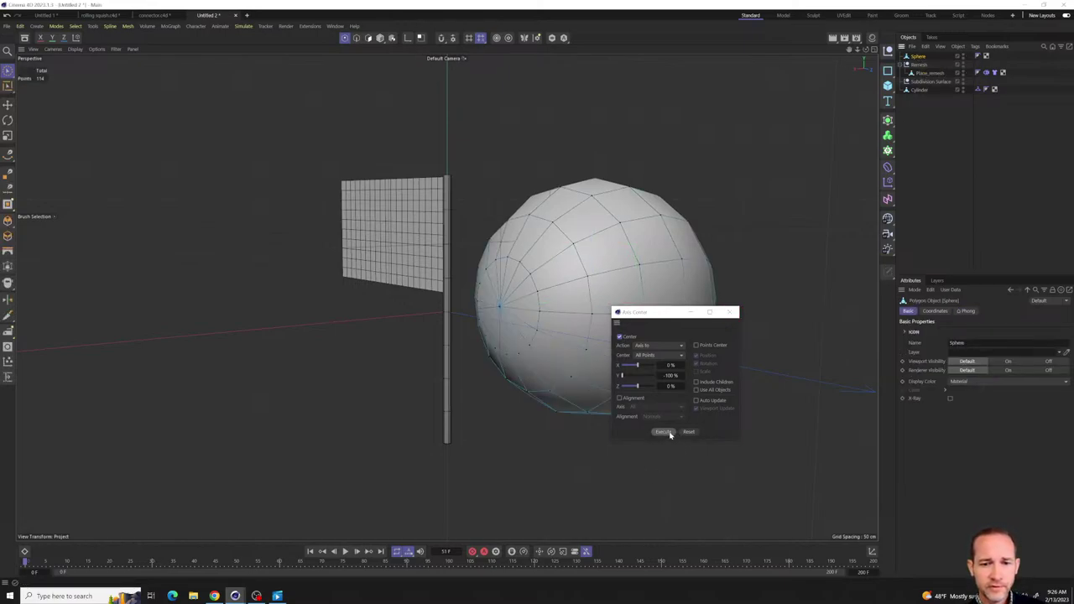
{"action": "left_click", "coordinate": [379, 38]}
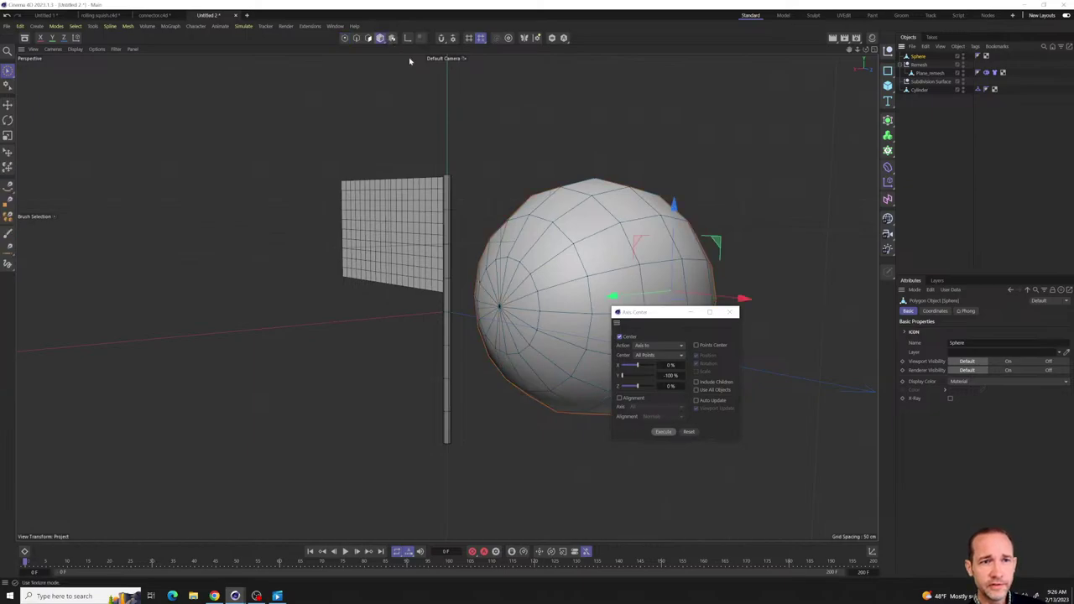
{"action": "left_click_drag", "start_coordinate": [750, 216], "coordinate": [515, 233], "text": "alt"}
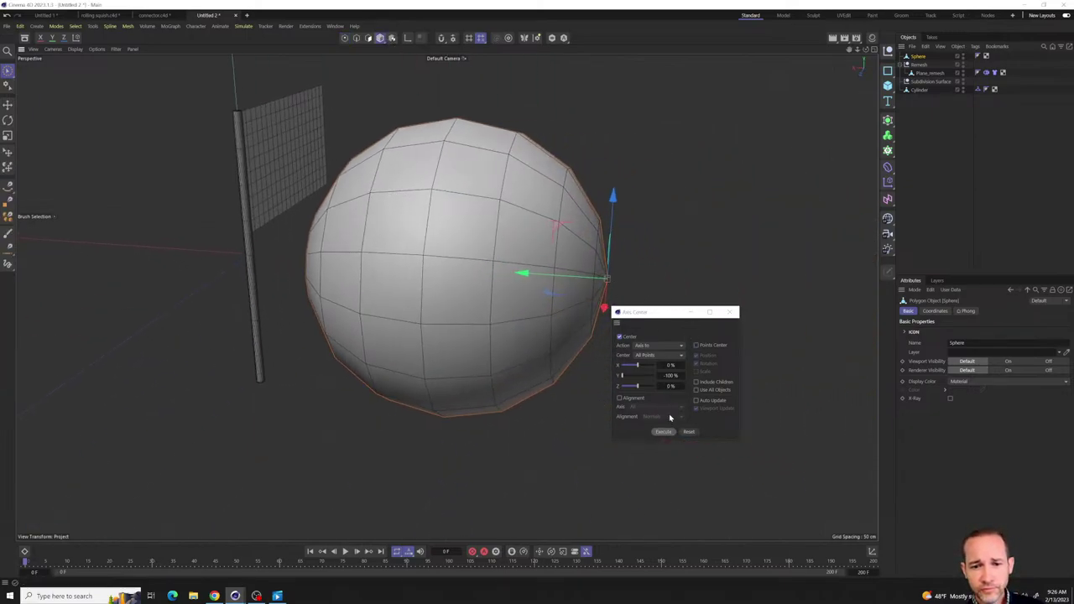
{"action": "left_click", "coordinate": [732, 312]}
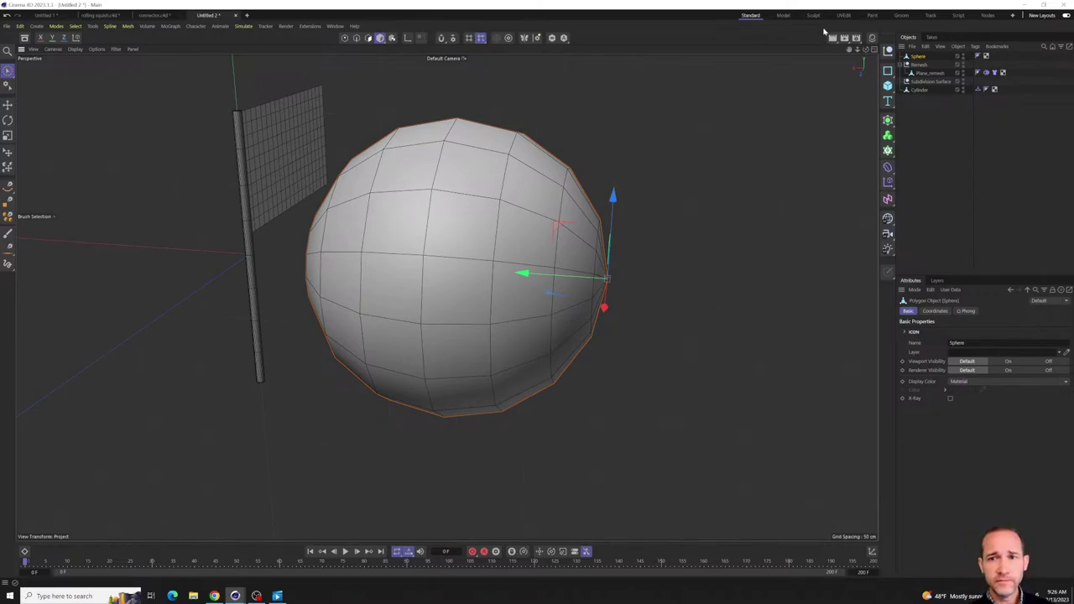
- Delete the sphere from the scene
{"action": "left_click", "coordinate": [925, 143]}
{"action": "left_click", "coordinate": [918, 56]}
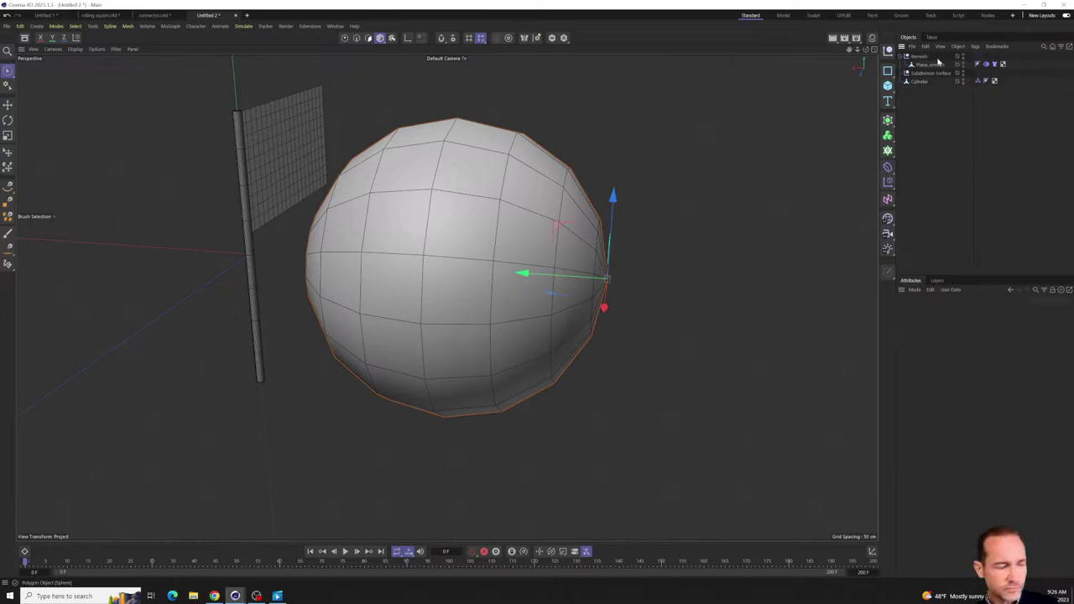
{"action": "key", "text": "Delete"}
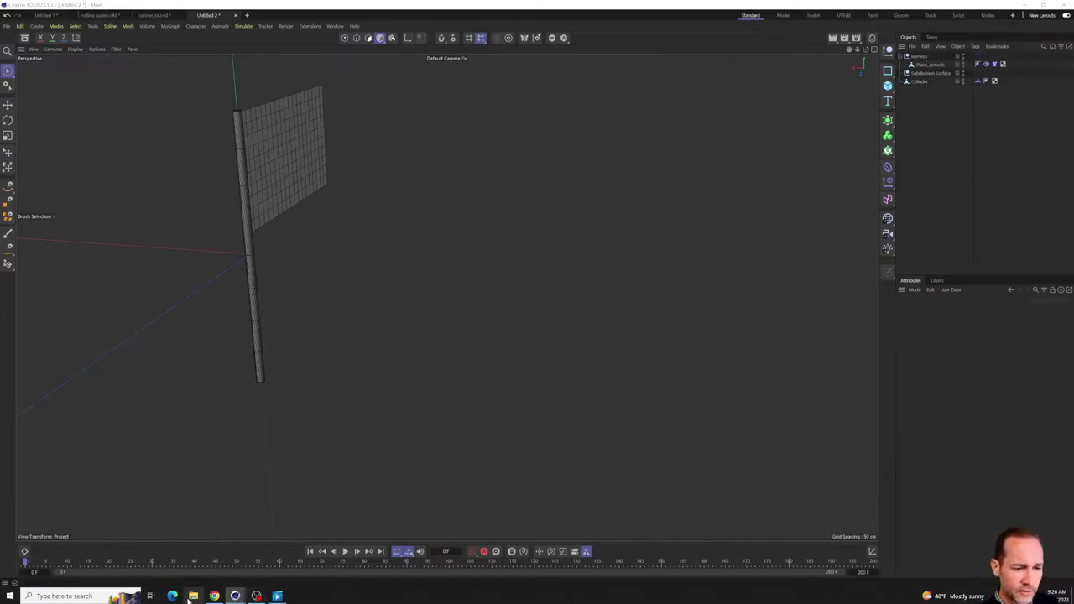
- Switch to File Explorer, open the Downloads folder on drive D and play the student's week 4 participation video
{"action": "left_click", "coordinate": [194, 596]}
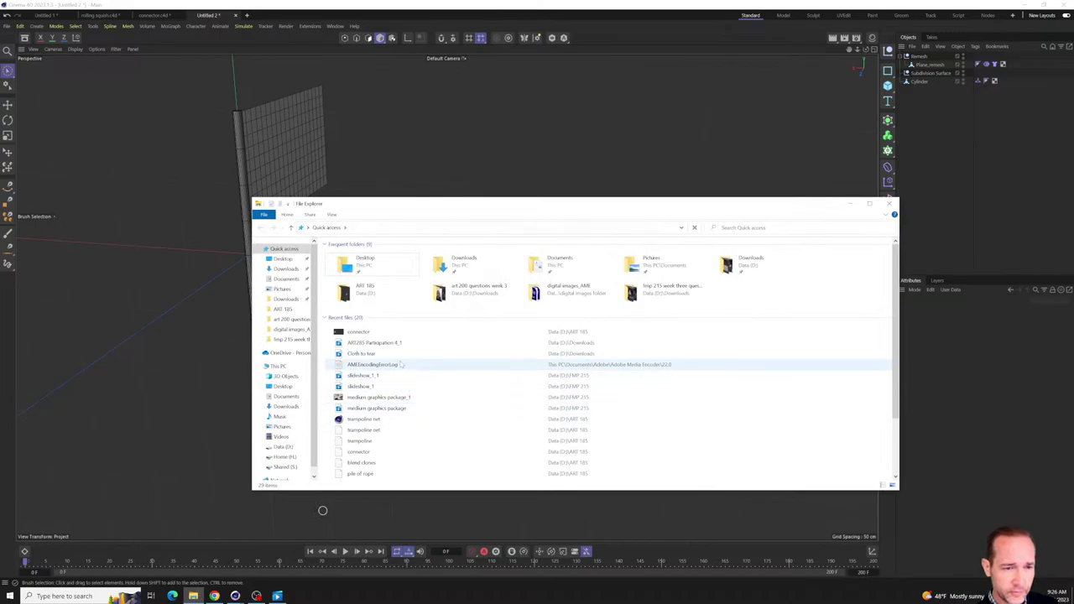
{"action": "left_click", "coordinate": [285, 299]}
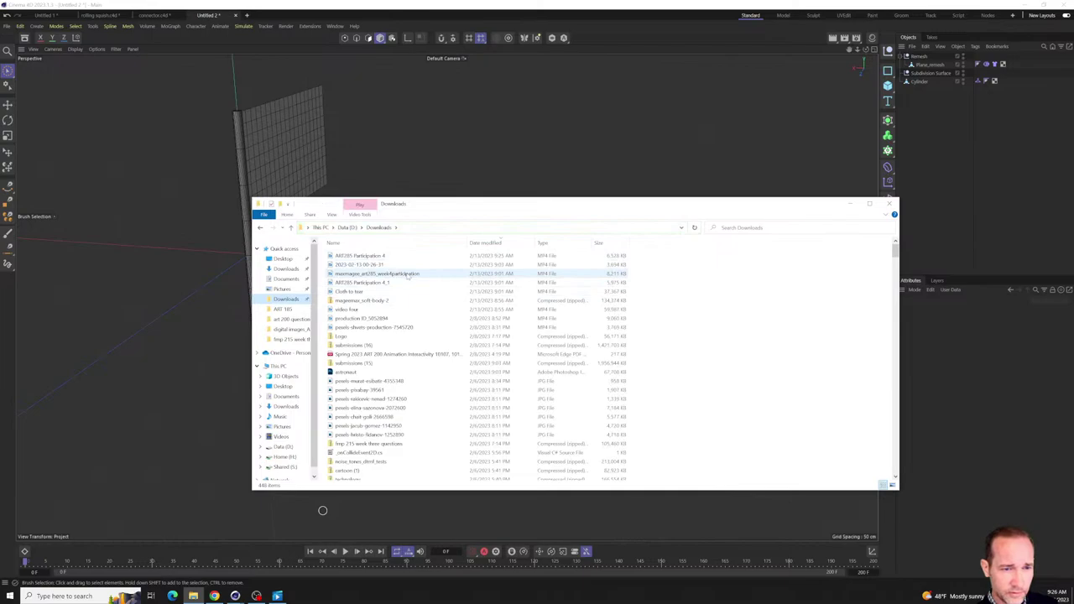
{"action": "double_click", "coordinate": [407, 277]}
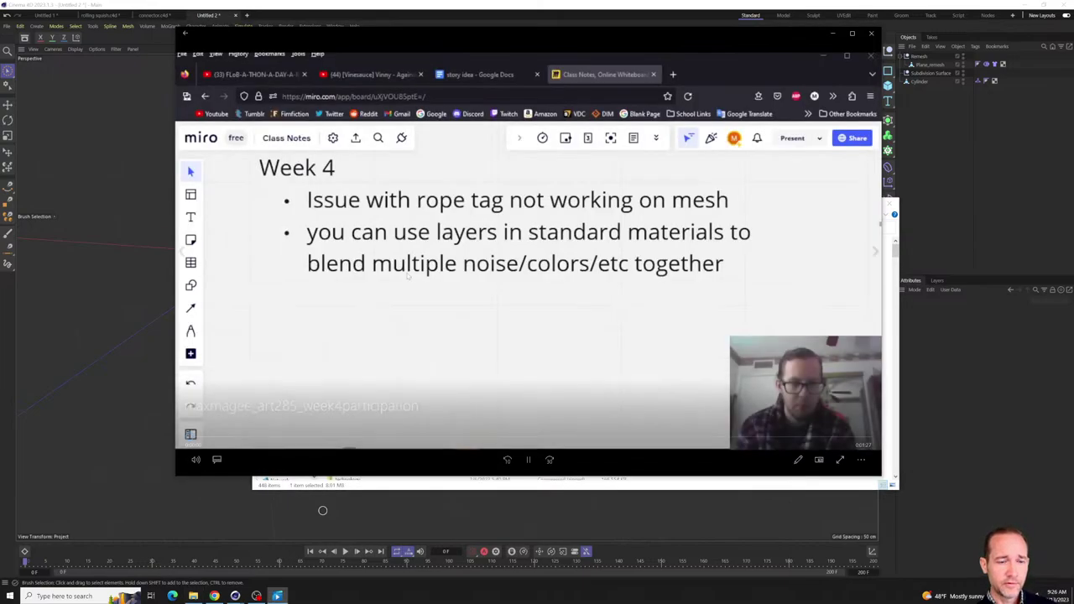
{"action": "mouse_move", "coordinate": [407, 350]}
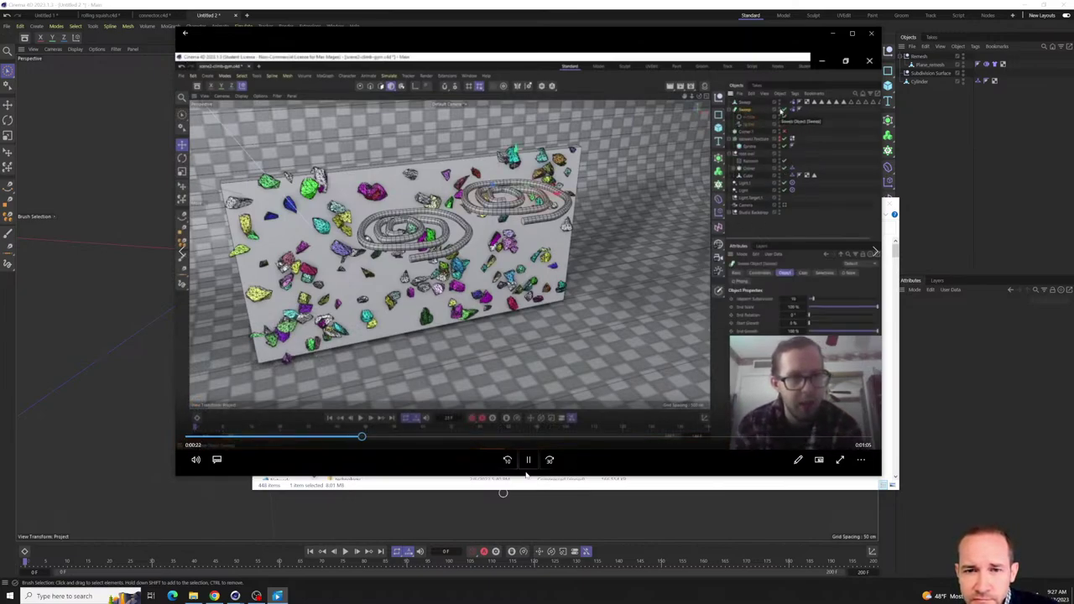
- Pause the participation video, resume watching it, minimize the player and return to Cinema 4D
{"action": "left_click", "coordinate": [529, 461]}
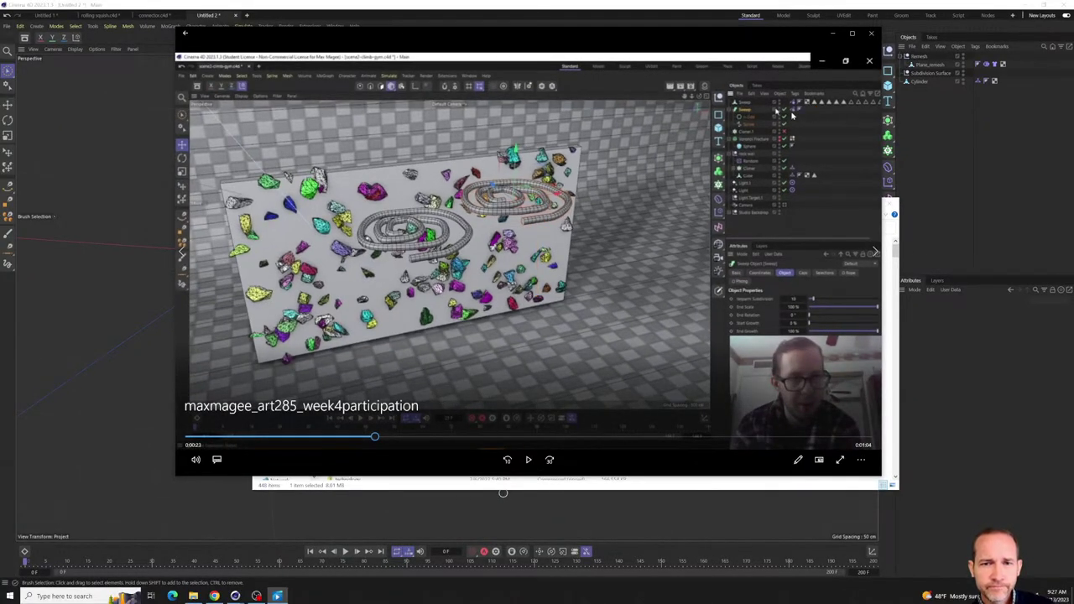
{"action": "left_click", "coordinate": [528, 460]}
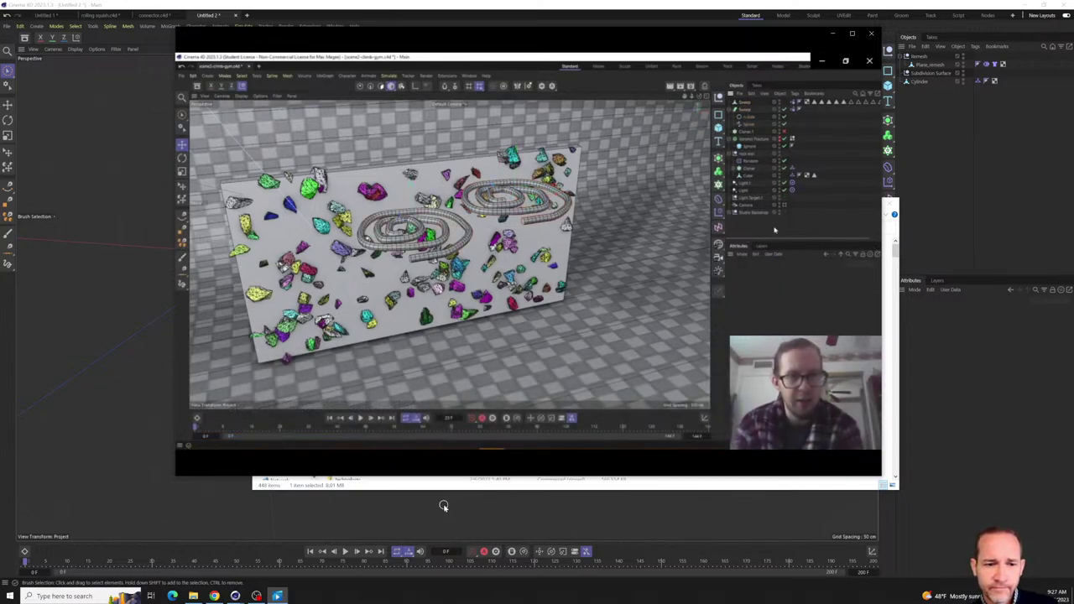
{"action": "mouse_move", "coordinate": [508, 457]}
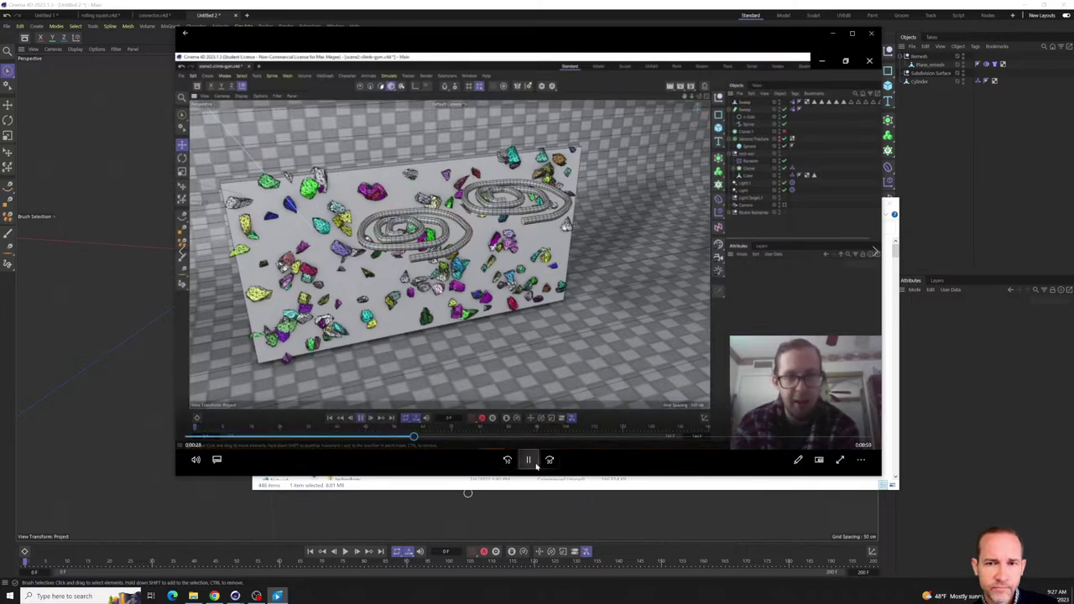
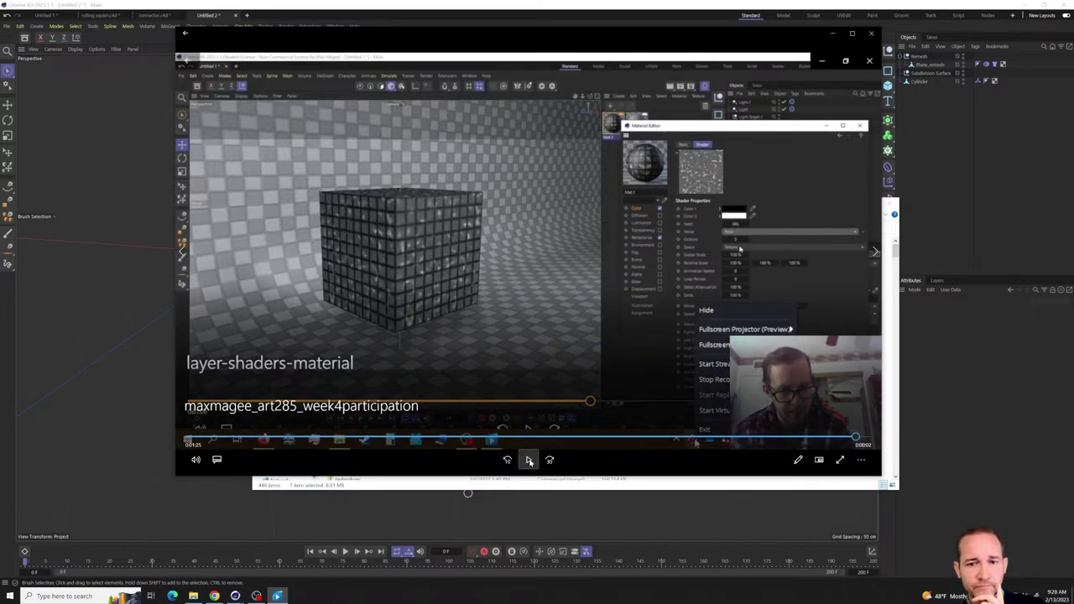
{"action": "left_click", "coordinate": [833, 34]}
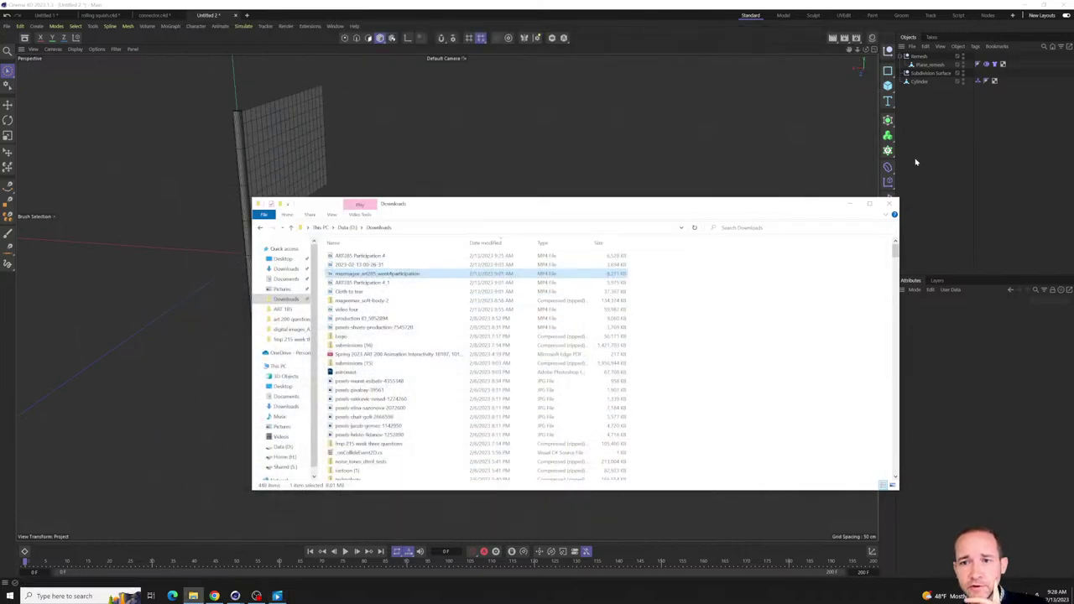
{"action": "left_click", "coordinate": [915, 160]}
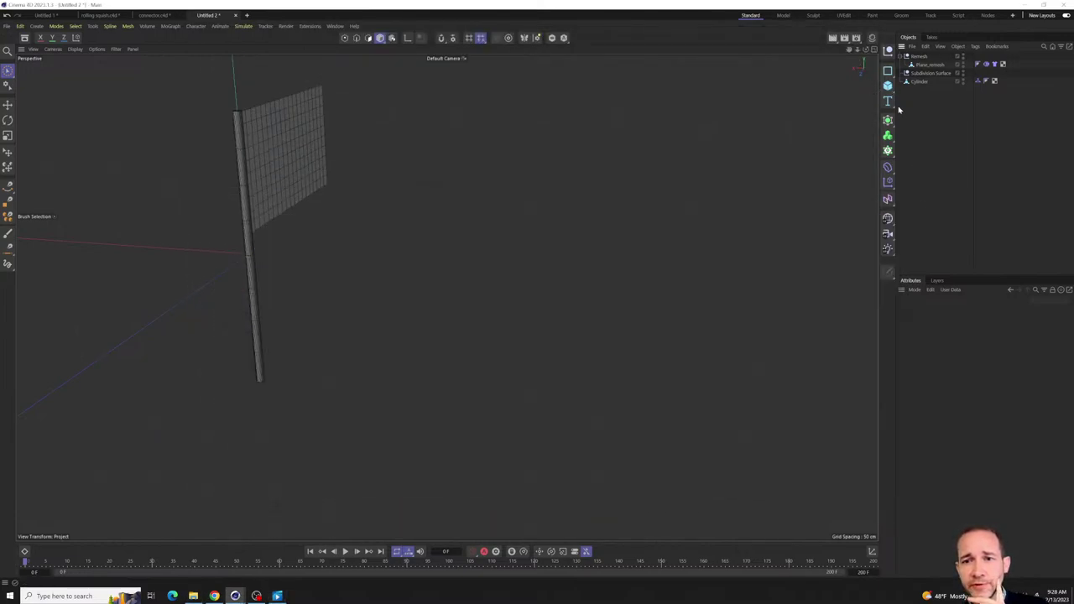
- Show the Material Manager, create a new default material and load a Layer shader as its color texture
{"action": "key", "text": "shift+F2"}
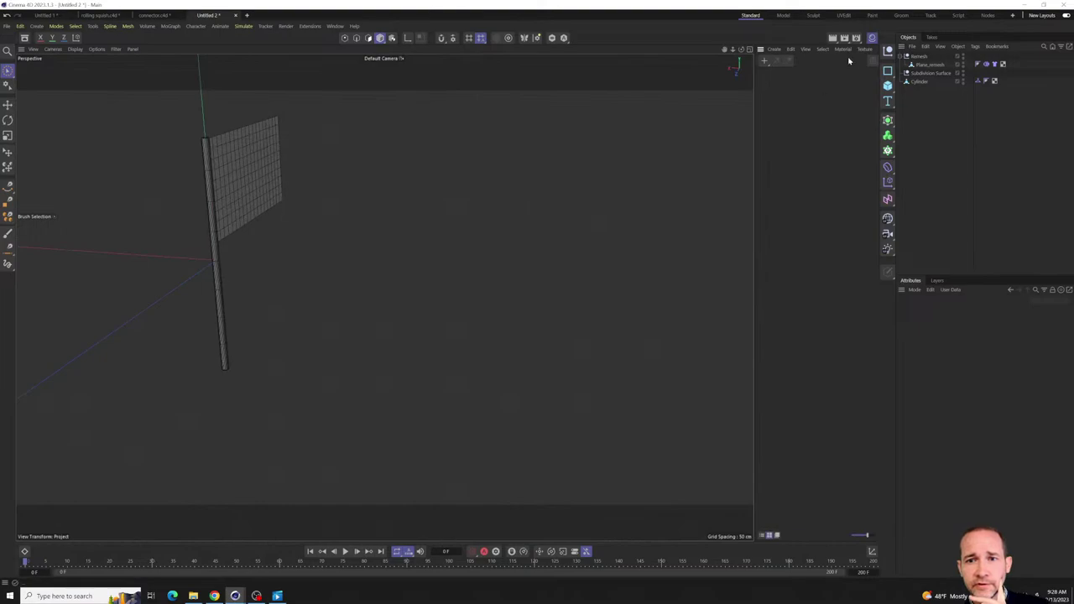
{"action": "double_click", "coordinate": [781, 149]}
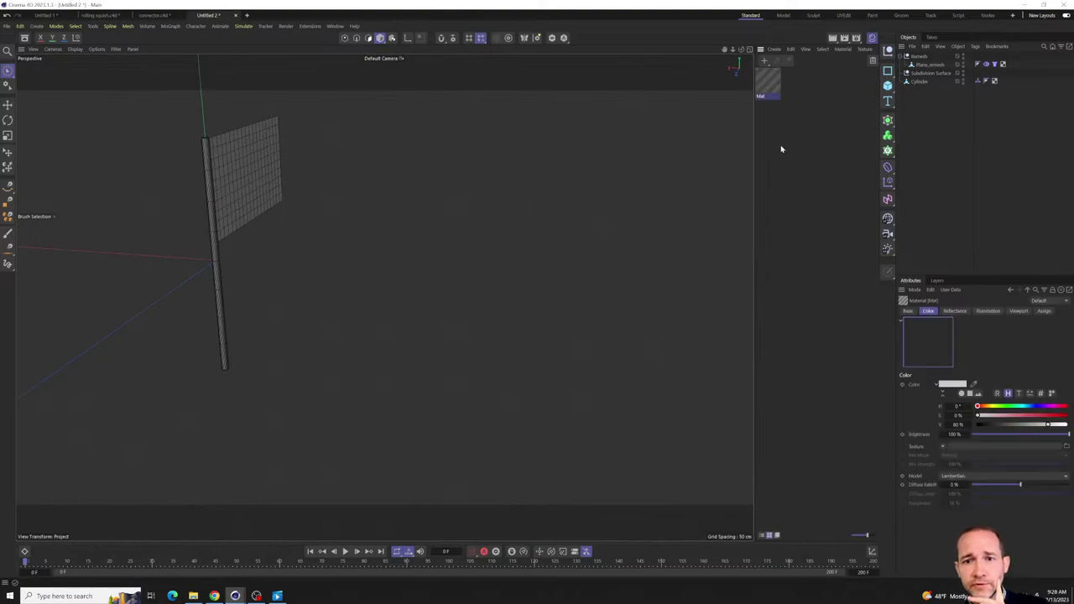
{"action": "left_click", "coordinate": [943, 447]}
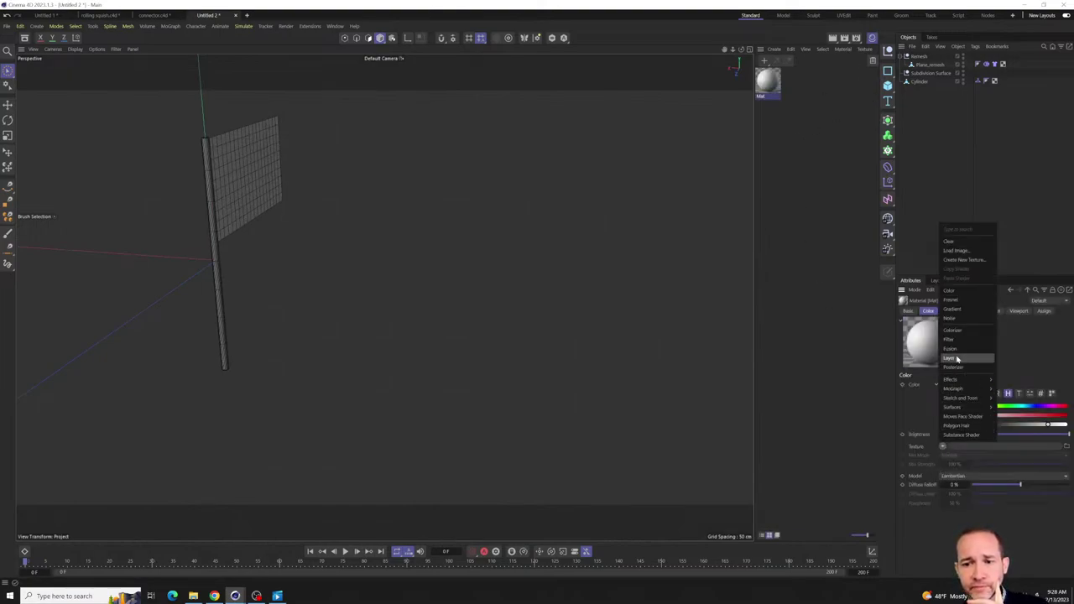
{"action": "left_click", "coordinate": [956, 359]}
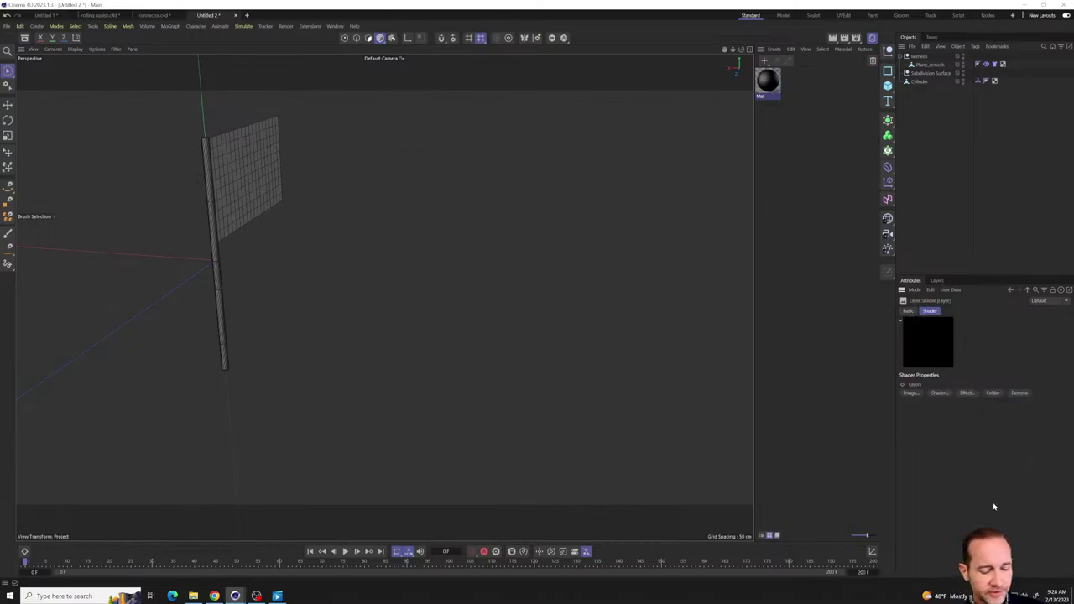
{"action": "mouse_move", "coordinate": [1054, 403]}
{"action": "left_mouse_down"}
{"action": "mouse_move", "coordinate": [1066, 412]}
{"action": "mouse_move", "coordinate": [856, 544]}
{"action": "left_mouse_up"}
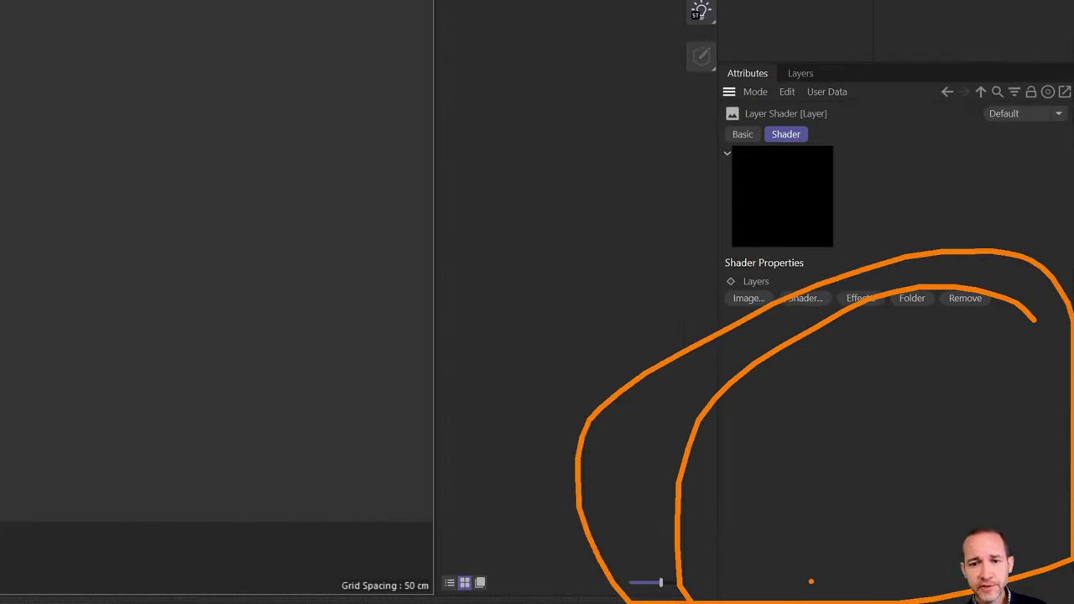
{"action": "key", "text": "Escape"}
{"action": "key", "text": "ctrl+1"}
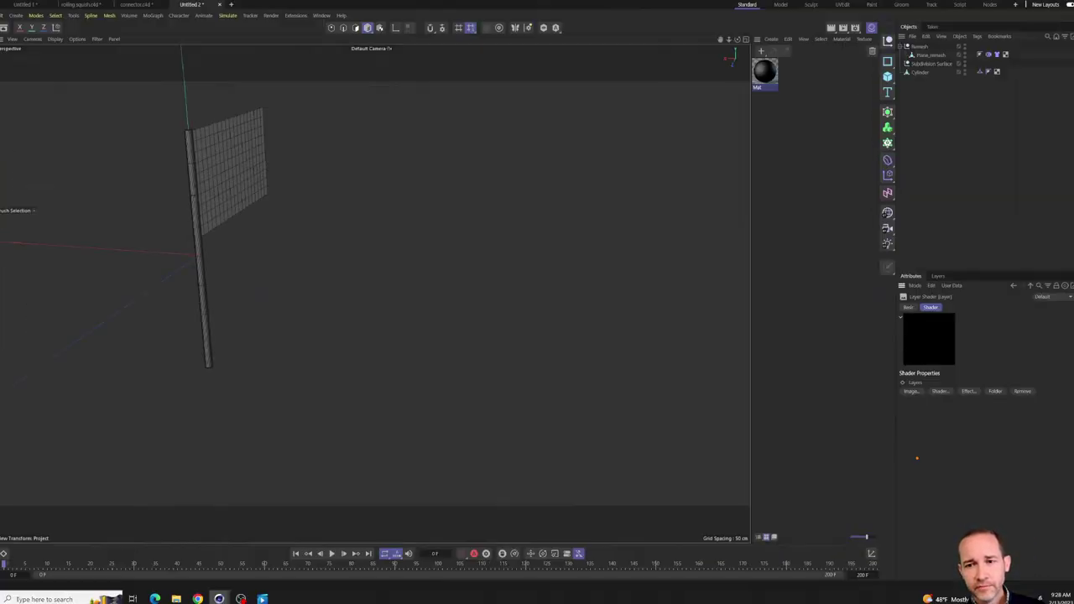
{"action": "left_click_drag", "start_coordinate": [1073, 325], "coordinate": [987, 500]}
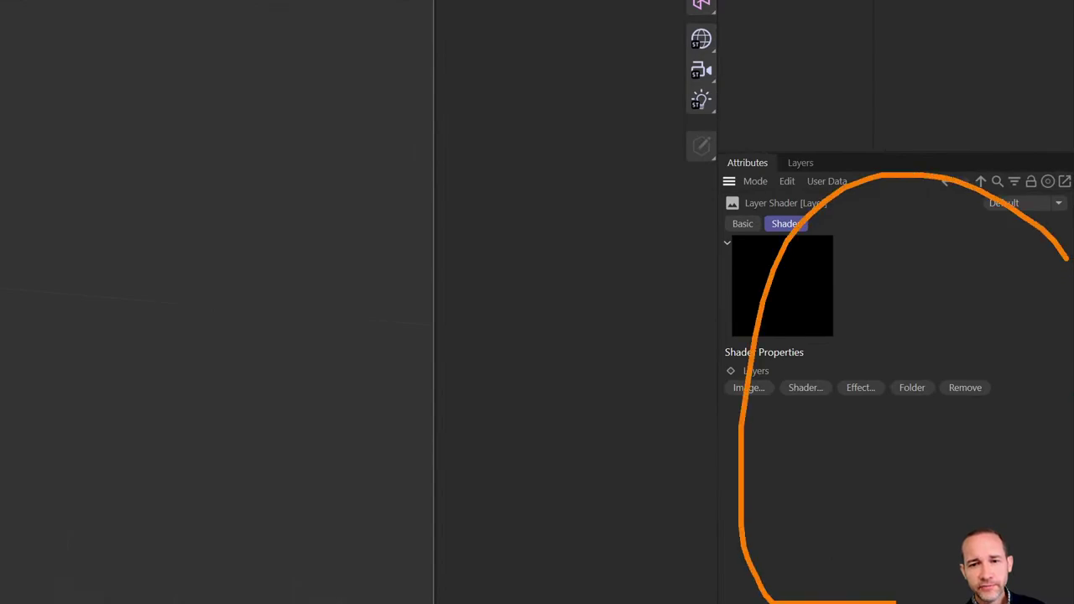
{"action": "key", "text": "Escape"}
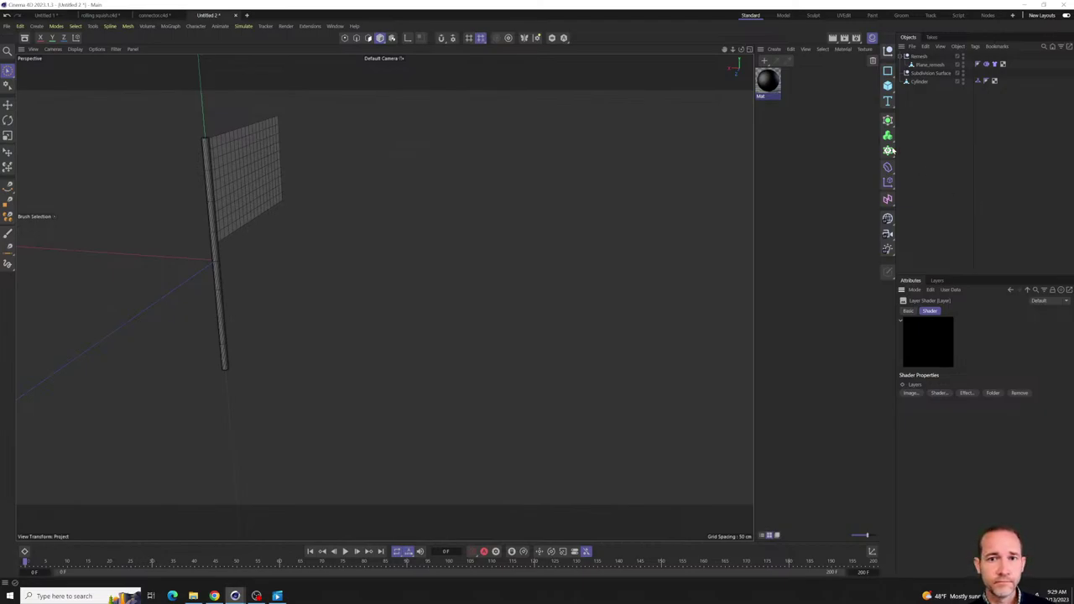
- Examine the material types available for creation, and deselect the existing material
{"action": "left_click", "coordinate": [776, 50]}
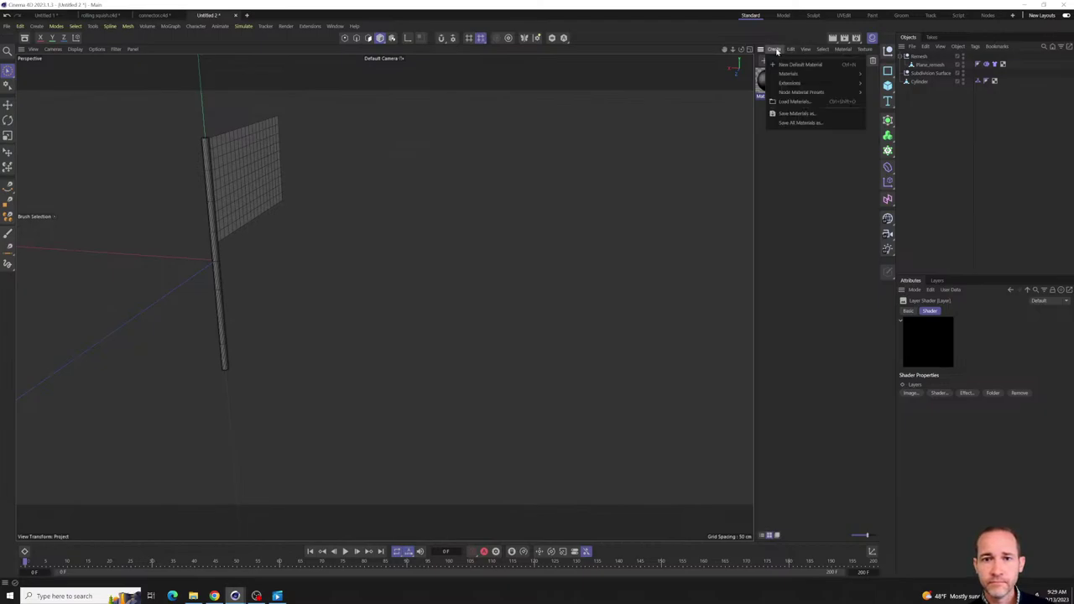
{"action": "left_click", "coordinate": [776, 50]}
{"action": "left_click", "coordinate": [776, 49]}
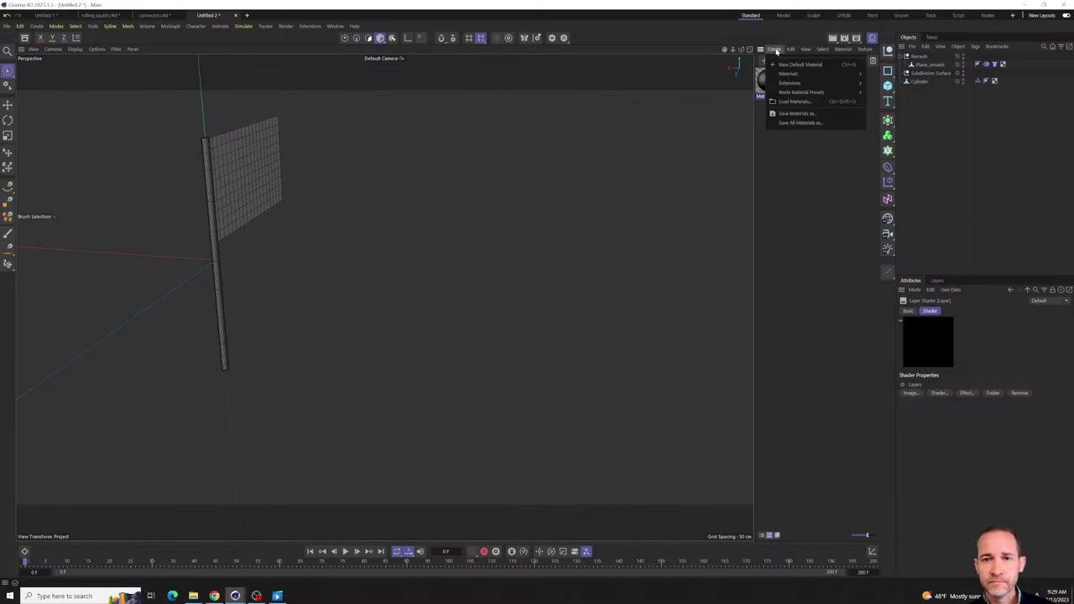
{"action": "mouse_move", "coordinate": [779, 73]}
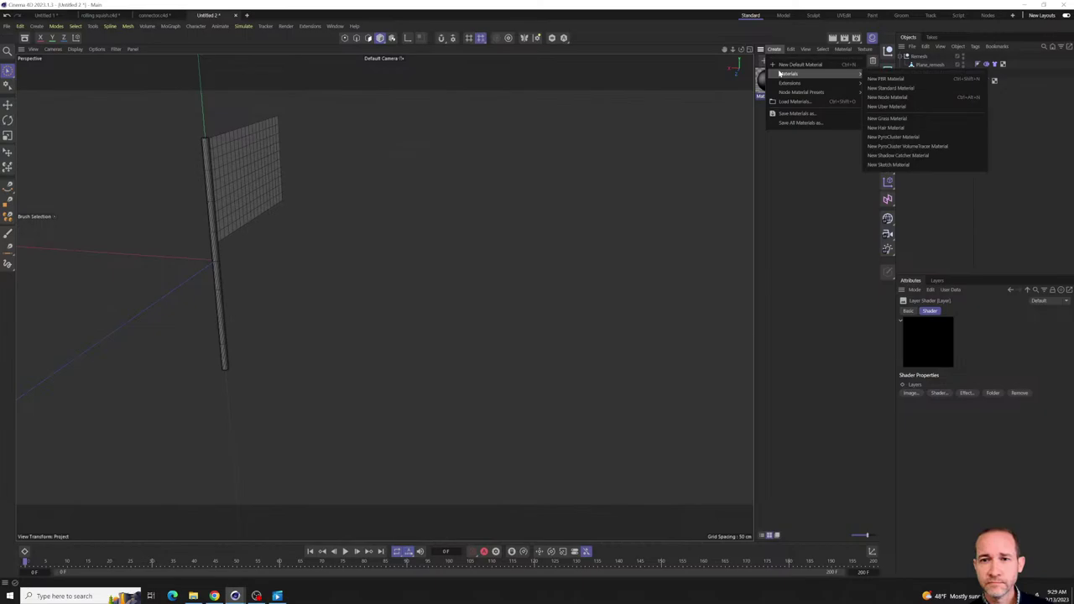
{"action": "left_click", "coordinate": [793, 65]}
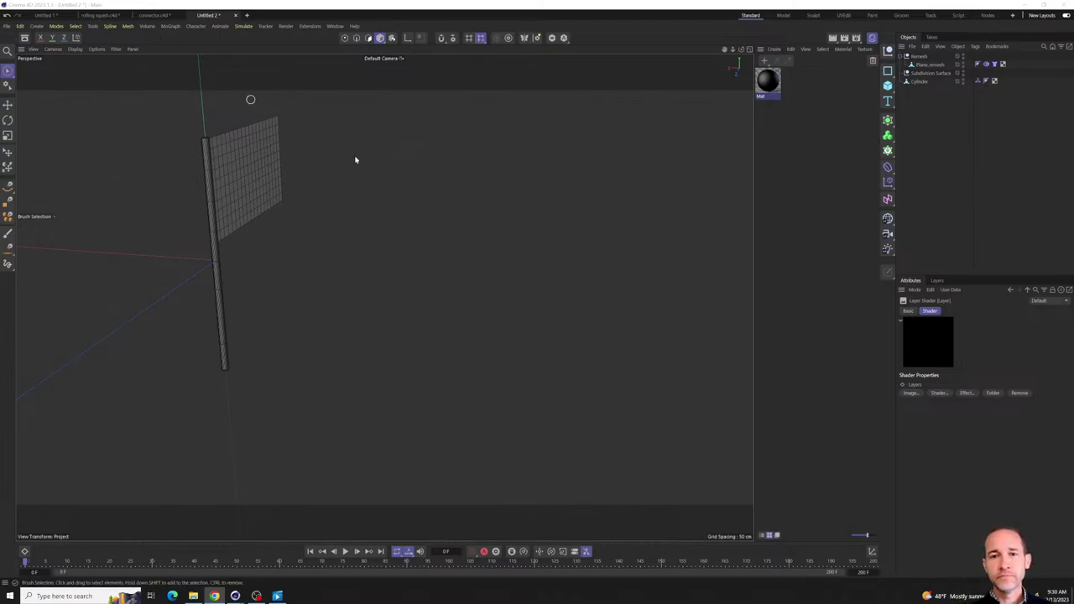
{"action": "left_click", "coordinate": [782, 187]}
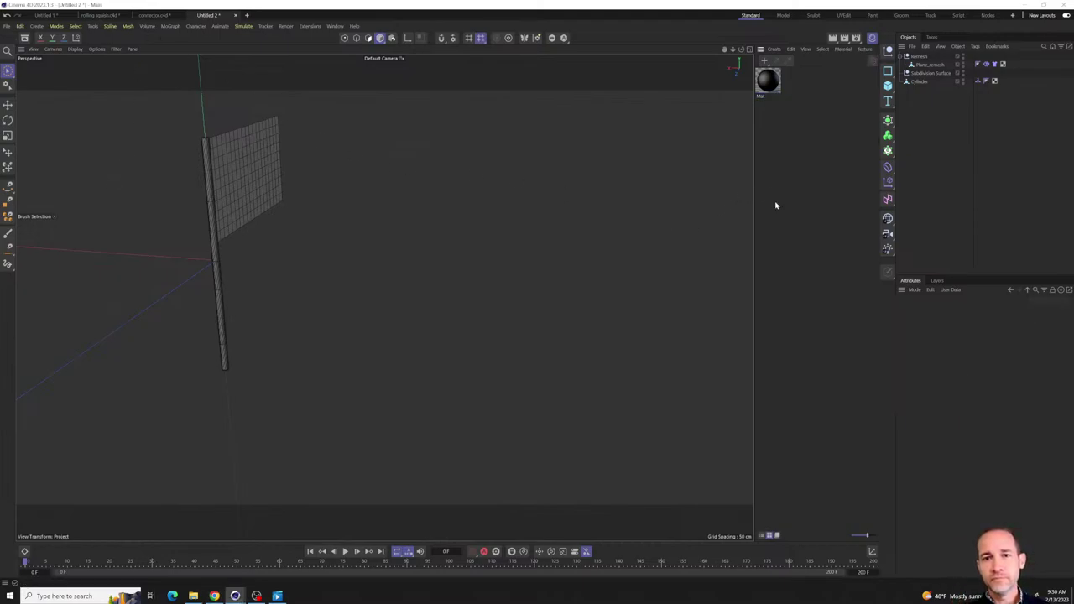
{"action": "left_click", "coordinate": [773, 49]}
{"action": "left_click", "coordinate": [793, 151]}
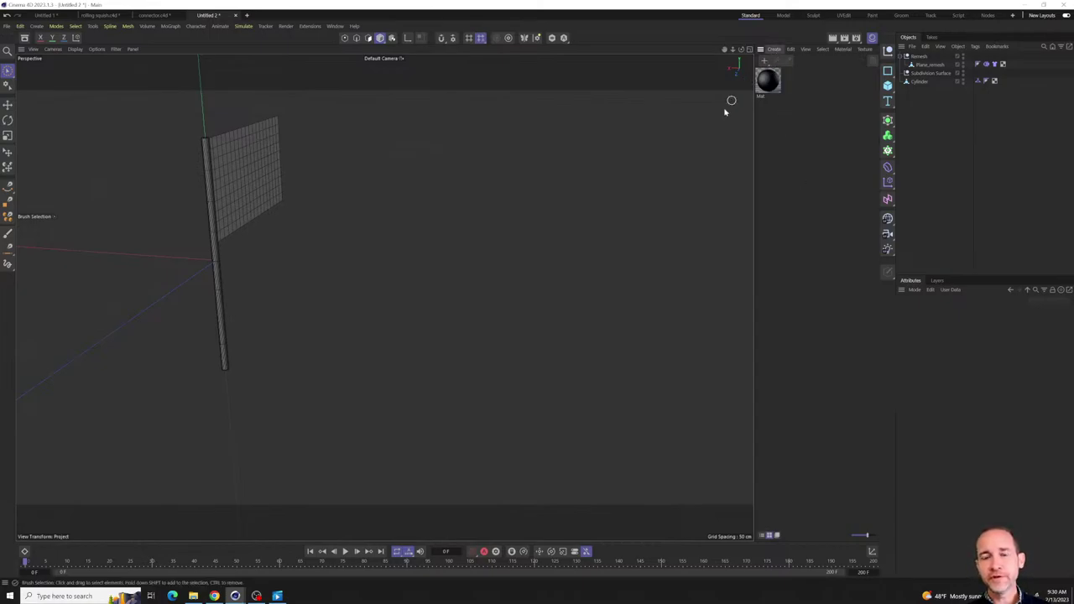
{"action": "left_click_drag", "start_coordinate": [512, 191], "coordinate": [415, 391], "text": "alt"}
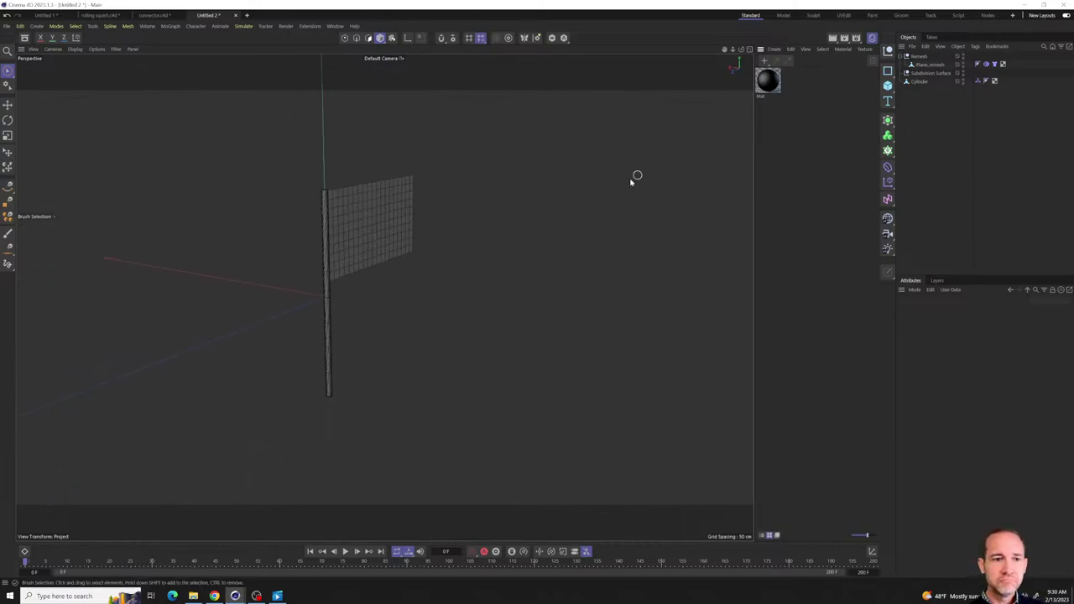
{"action": "left_click_drag", "start_coordinate": [547, 255], "coordinate": [471, 314], "text": "alt"}
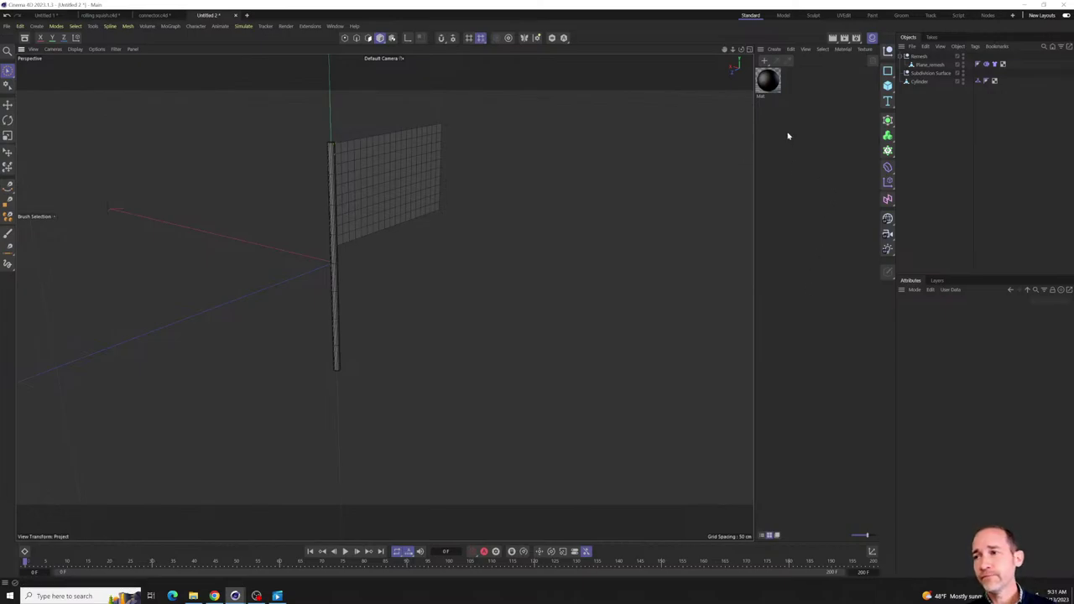
- Examine the color channel of the existing Mat material in the Material Editor, and close the editor
{"action": "double_click", "coordinate": [768, 84]}
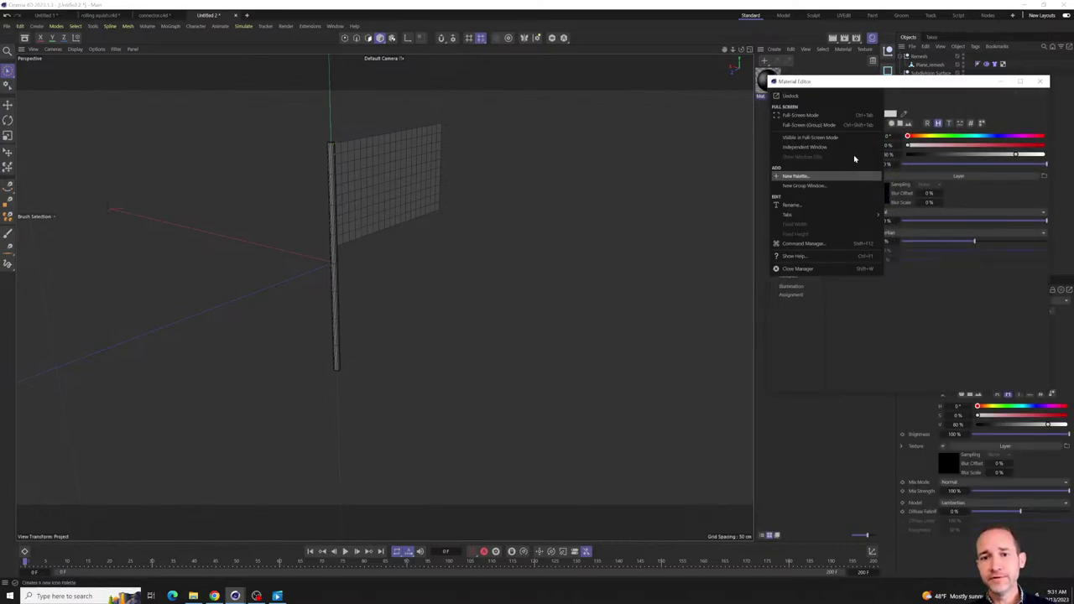
{"action": "left_click", "coordinate": [870, 82]}
{"action": "left_click_drag", "start_coordinate": [871, 82], "coordinate": [842, 89]}
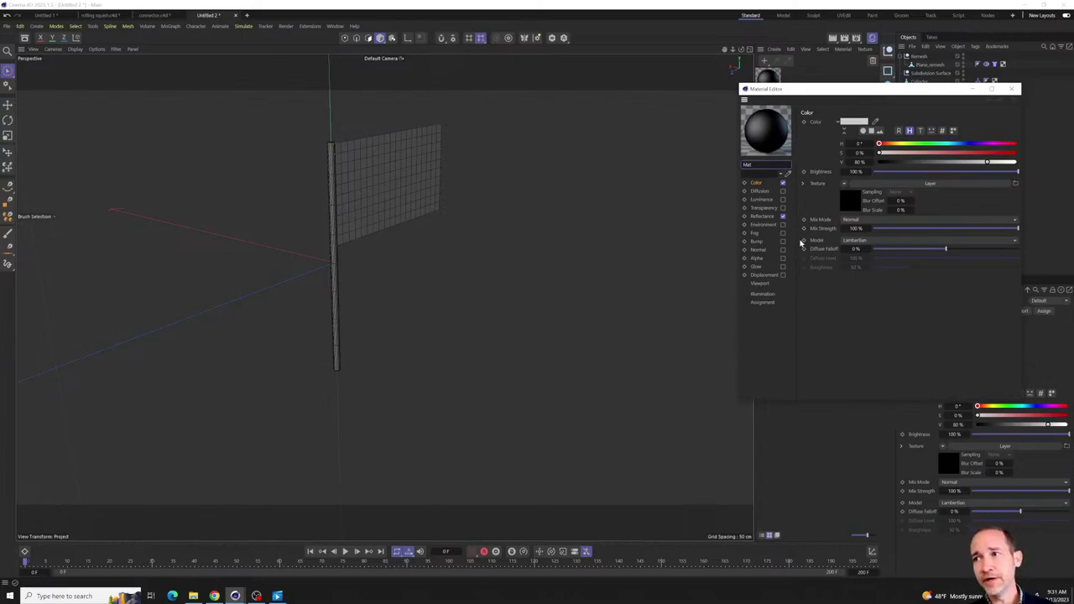
{"action": "left_click", "coordinate": [1013, 90]}
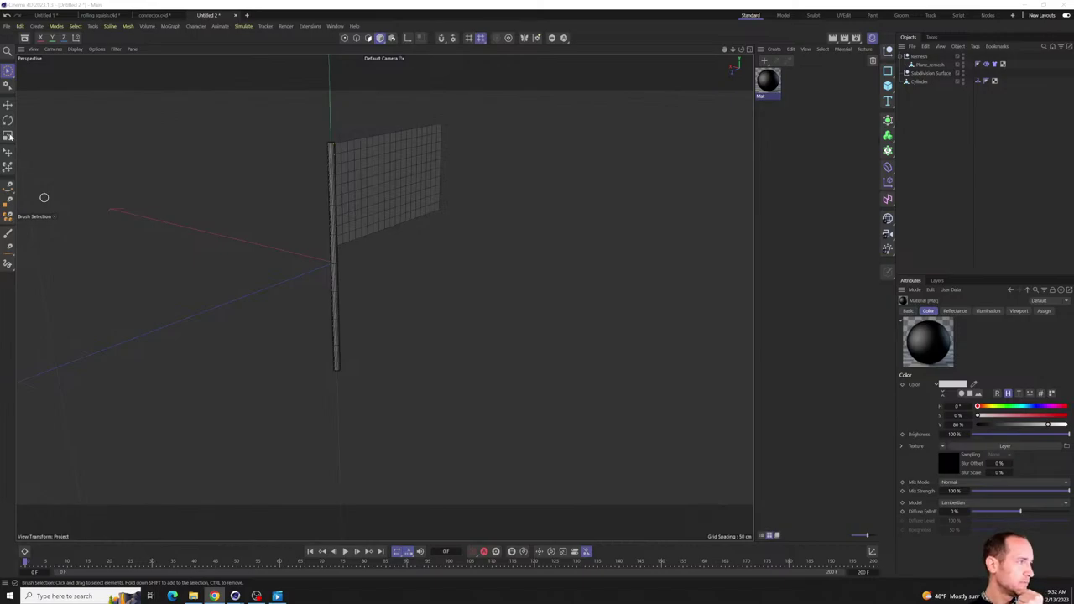
- Switch to File Explorer and look through the Downloads and Documents folders, re-sorting the Documents list
{"action": "left_click", "coordinate": [193, 596]}
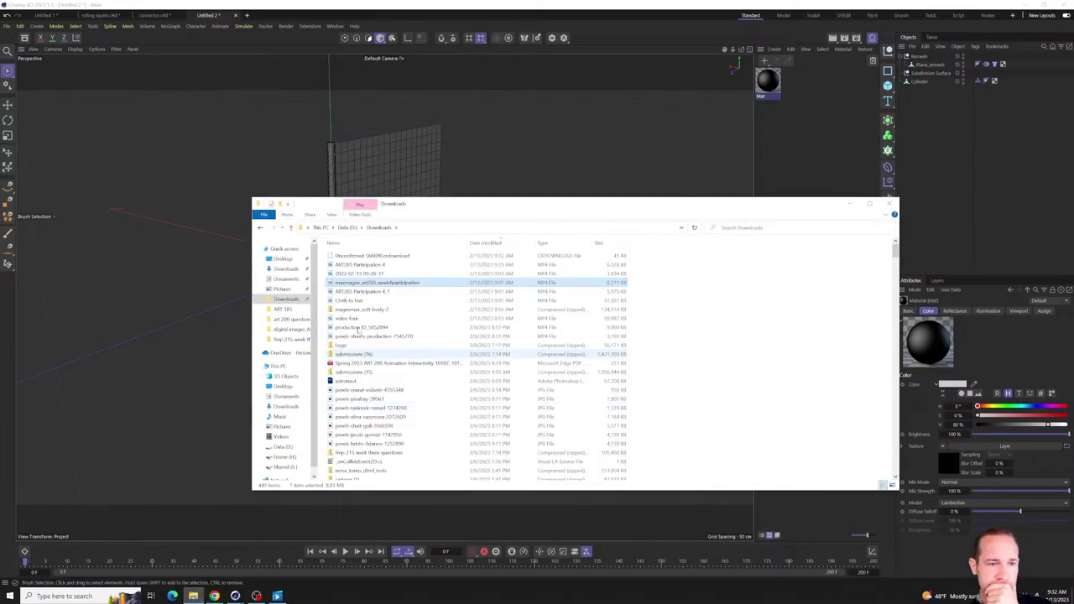
{"action": "left_click", "coordinate": [285, 269]}
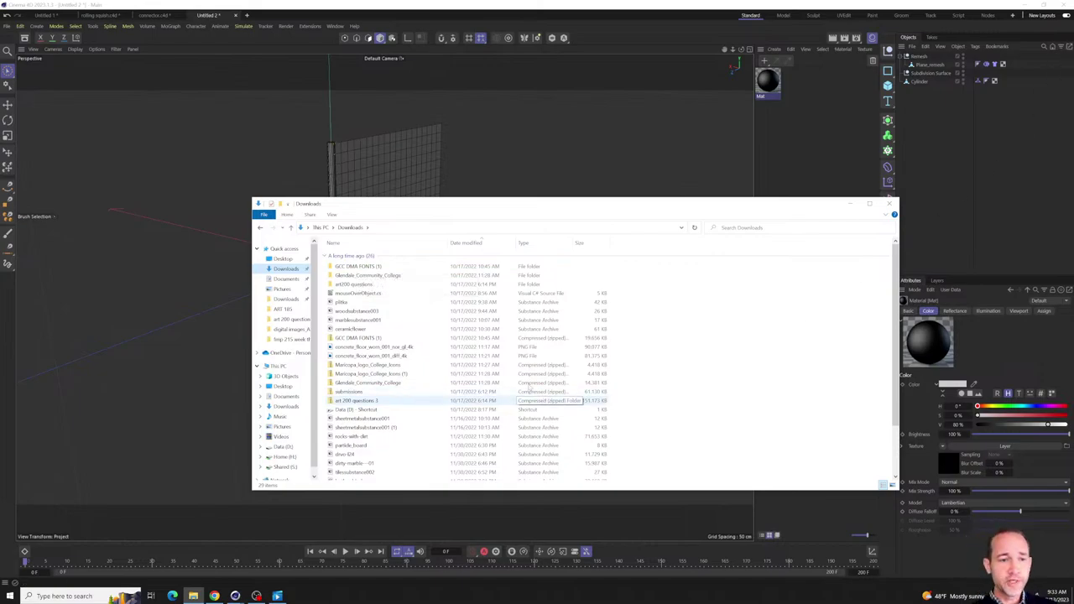
{"action": "left_click", "coordinate": [285, 279]}
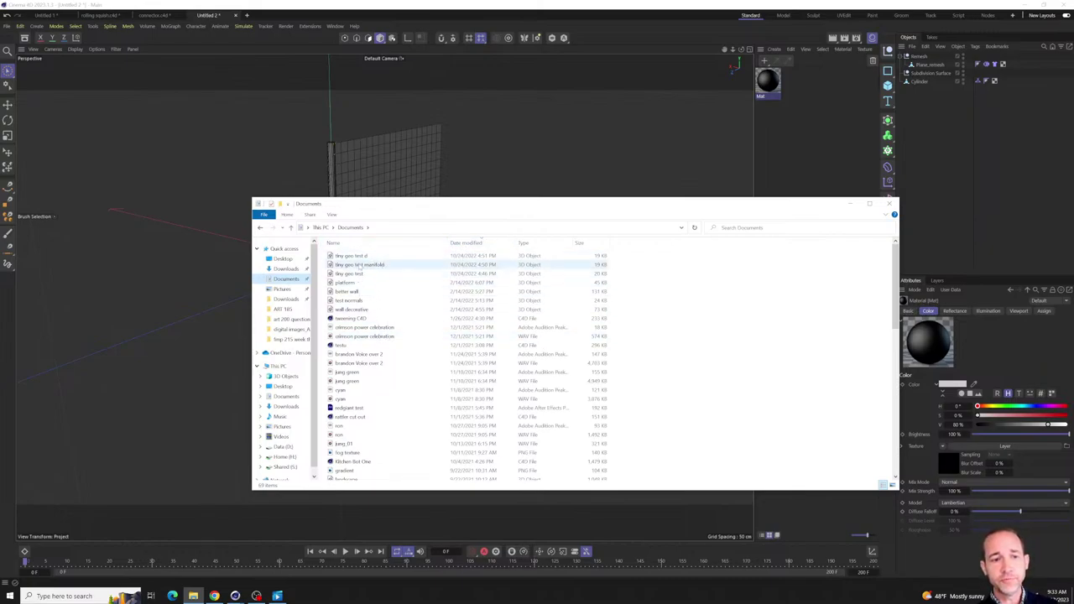
{"action": "left_click", "coordinate": [471, 244]}
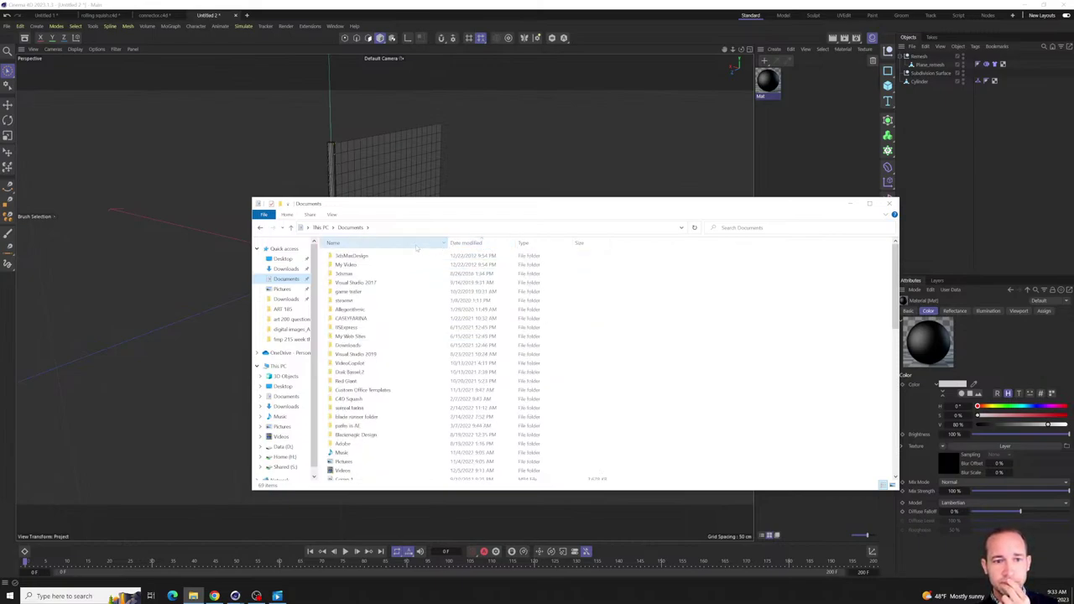
{"action": "left_click", "coordinate": [470, 243]}
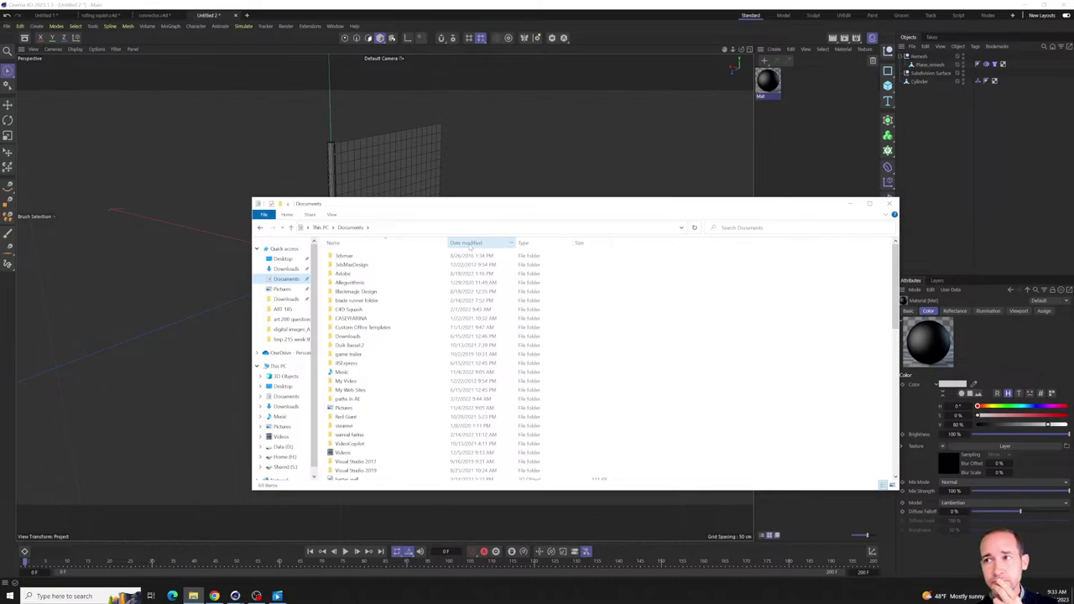
{"action": "left_click_drag", "start_coordinate": [789, 204], "coordinate": [602, 205]}
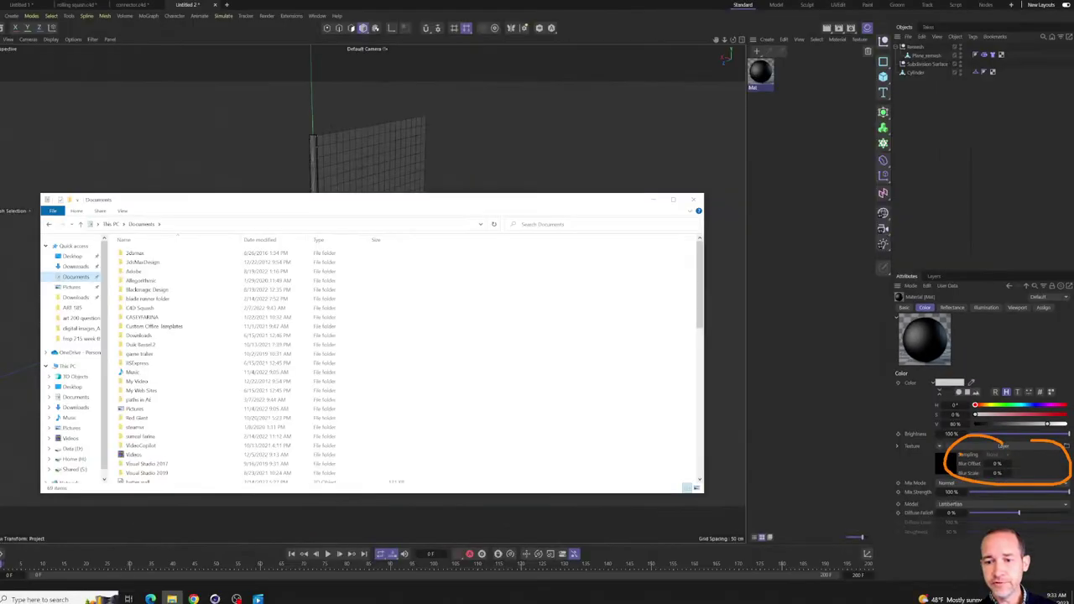
{"action": "left_click", "coordinate": [940, 445]}
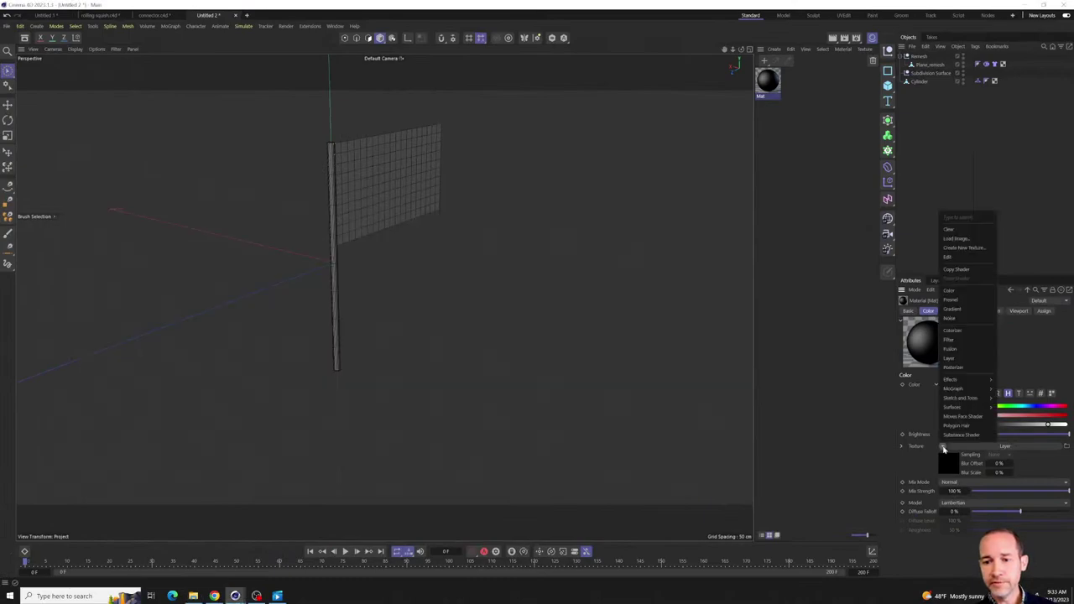
{"action": "left_click", "coordinate": [952, 241]}
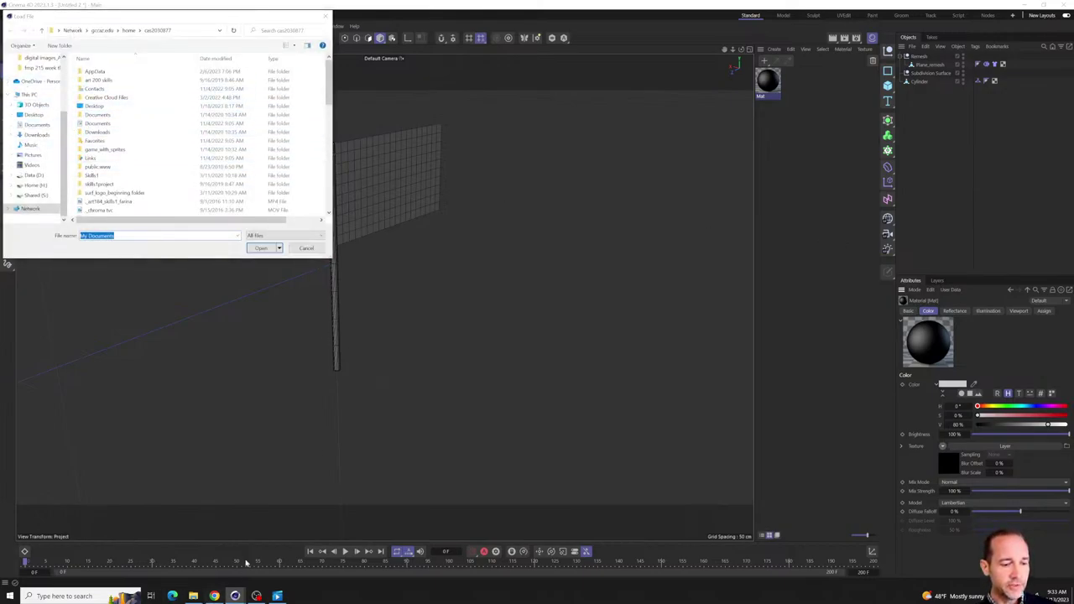
{"action": "left_click", "coordinate": [326, 18]}
- Switch to File Explorer and open the Downloads folder on drive D
{"action": "left_click", "coordinate": [193, 596]}
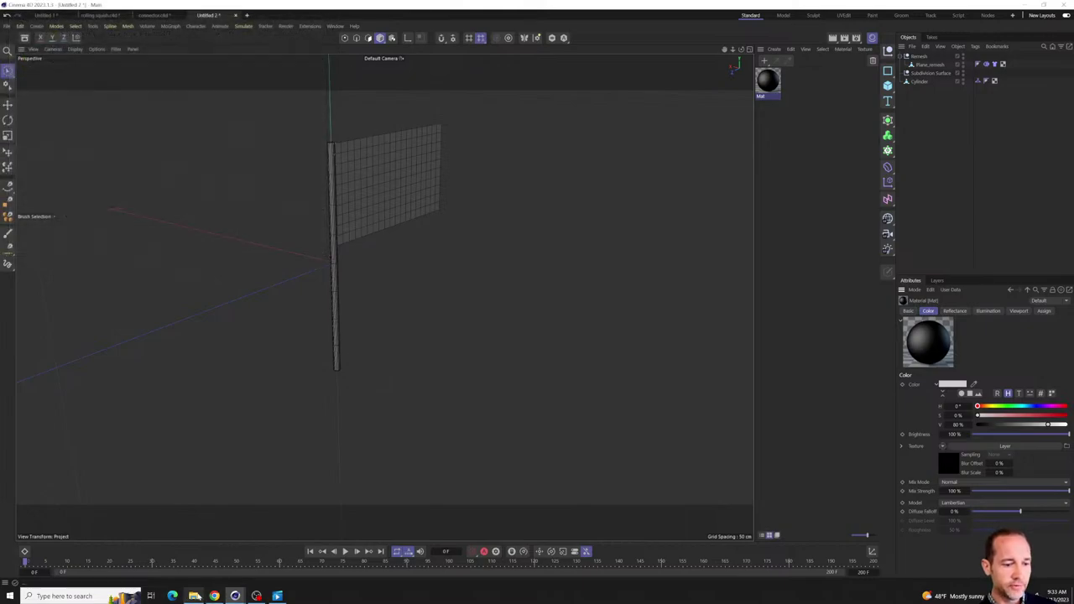
{"action": "left_click", "coordinate": [99, 271]}
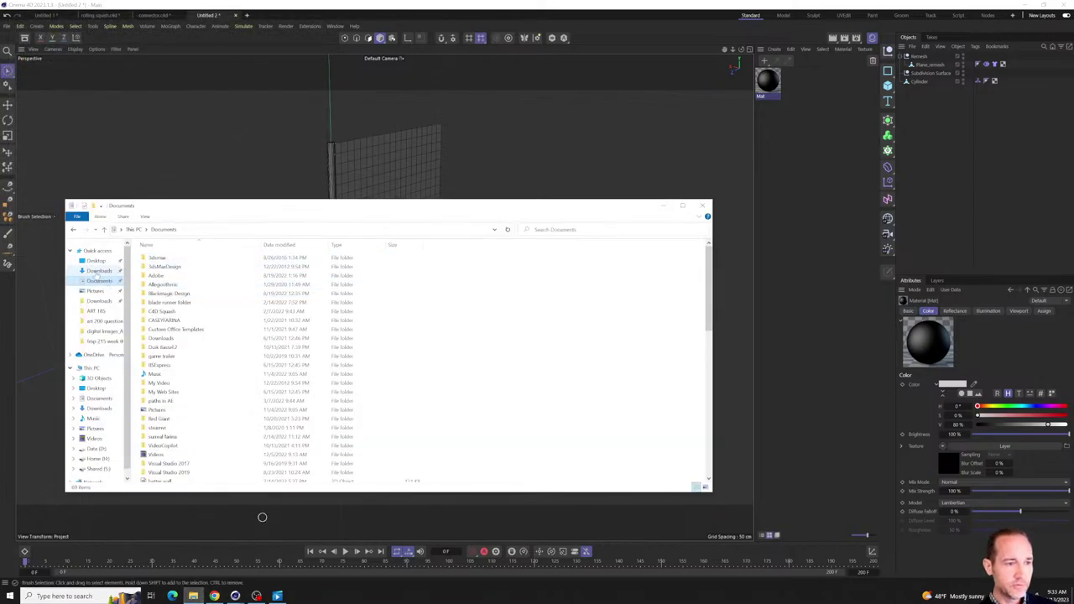
{"action": "left_click", "coordinate": [278, 245]}
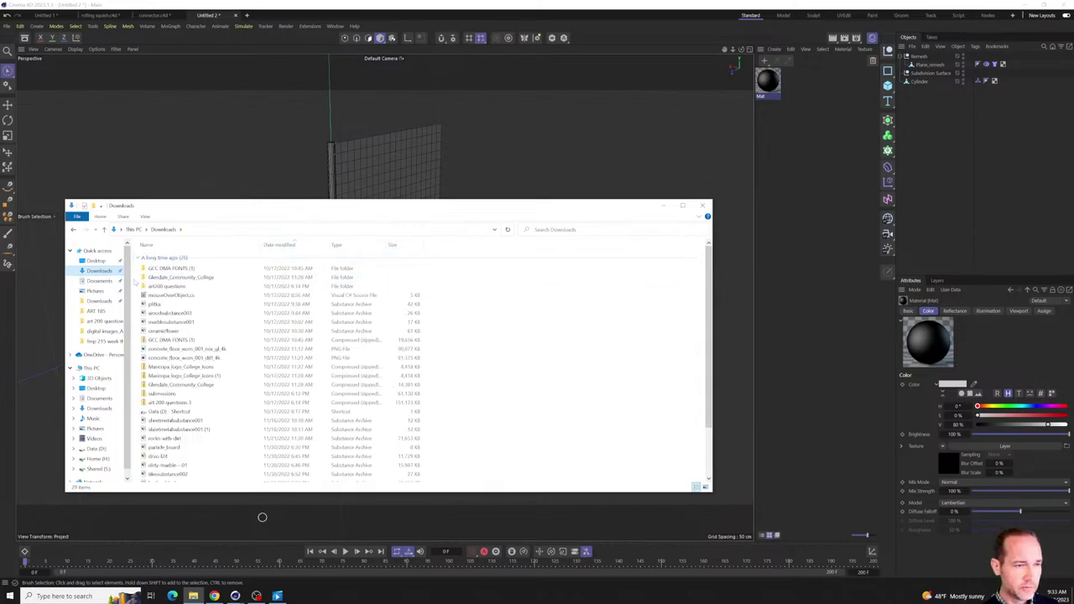
{"action": "left_click", "coordinate": [99, 301]}
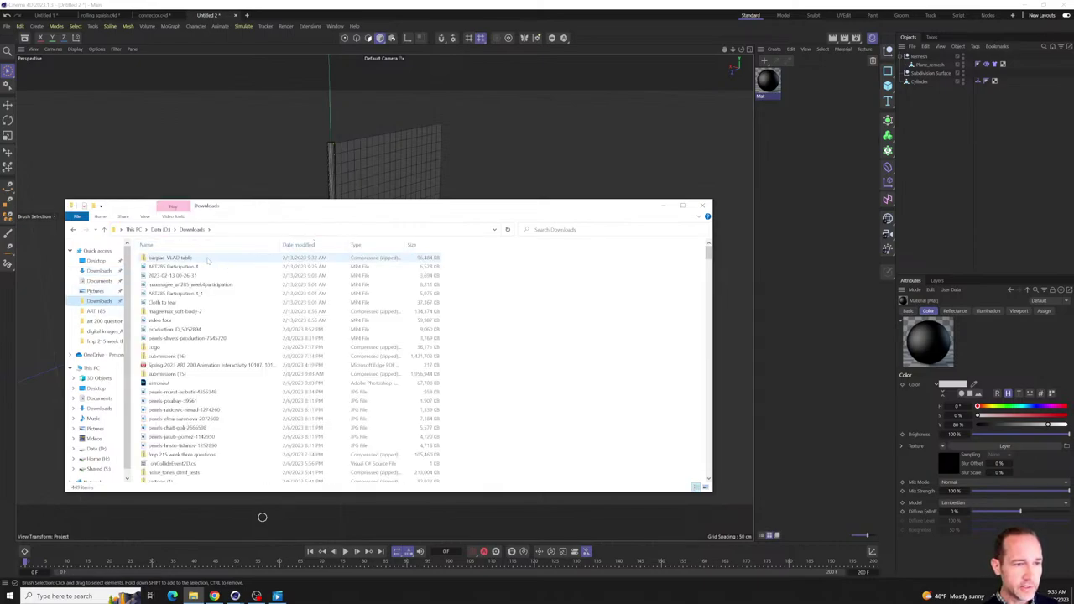
- Extract the newest zipped table project with 7-Zip into a folder named after the archive
{"action": "right_click", "coordinate": [210, 259]}
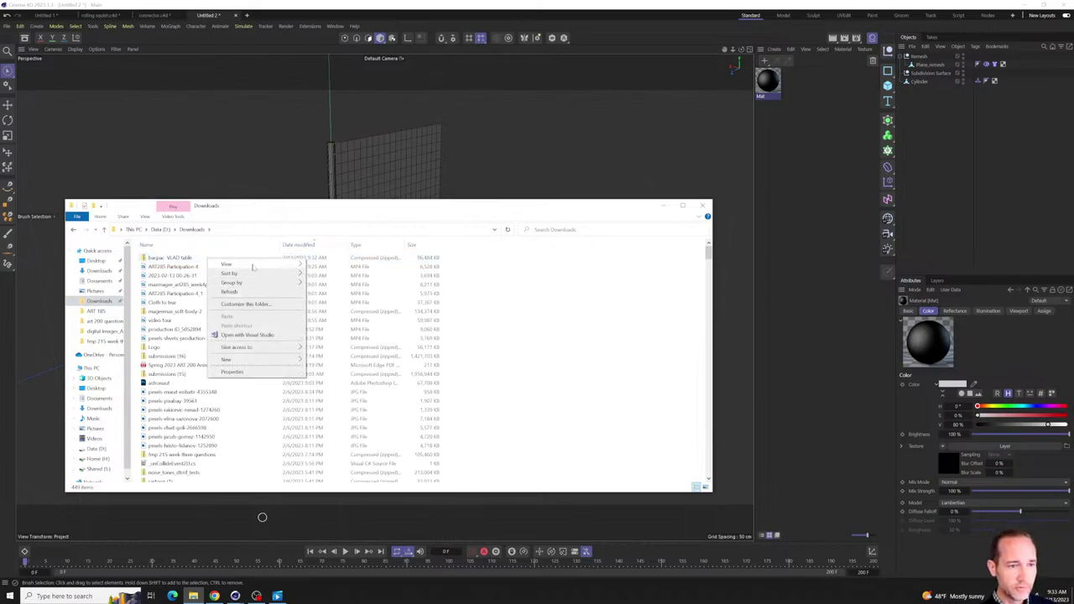
{"action": "mouse_move", "coordinate": [253, 267]}
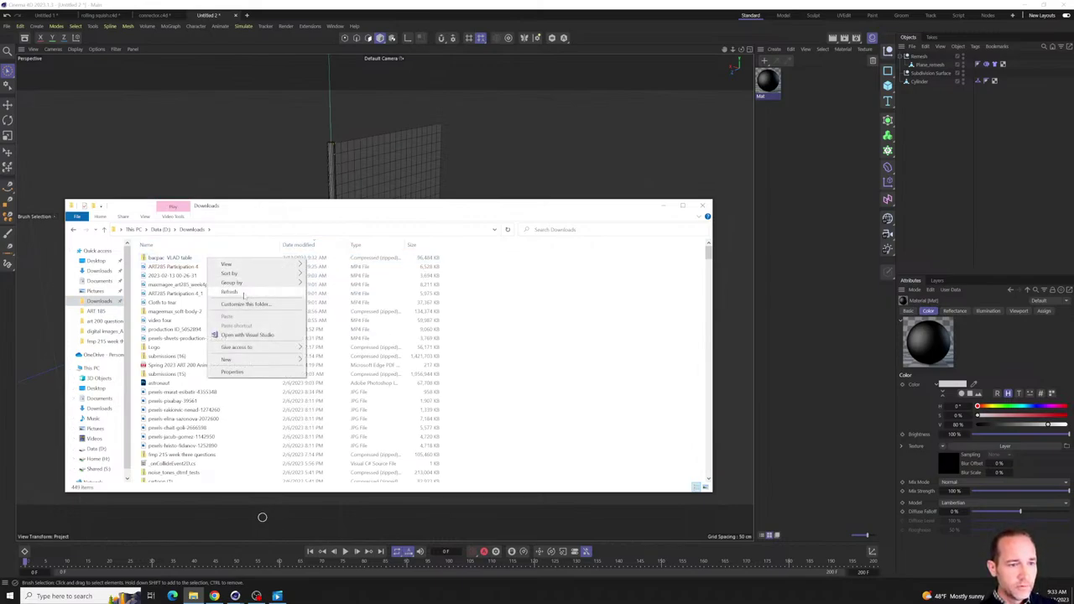
{"action": "left_click", "coordinate": [179, 259]}
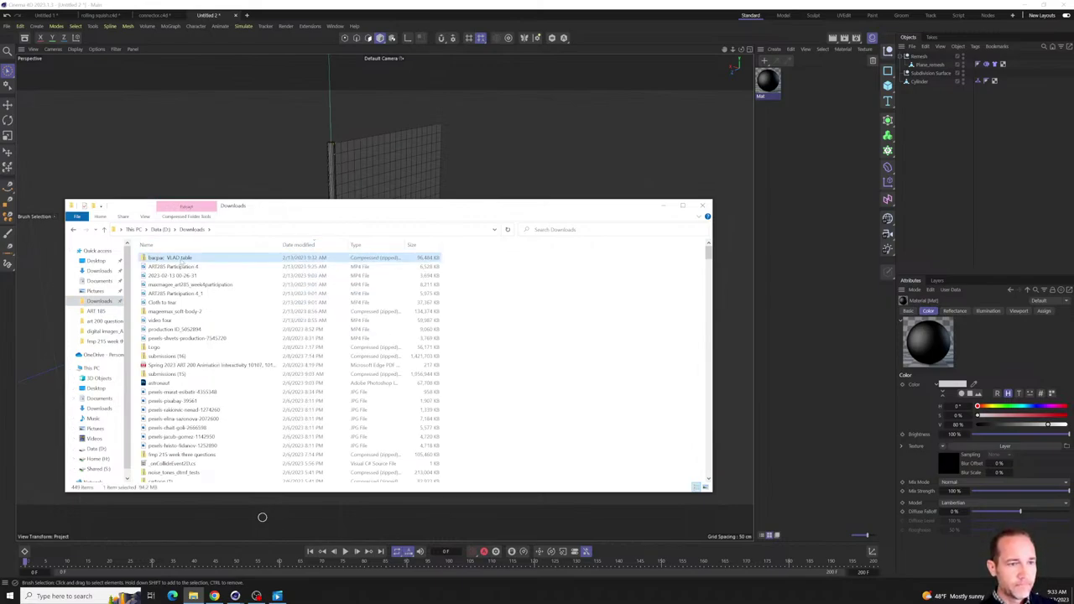
{"action": "right_click", "coordinate": [180, 260]}
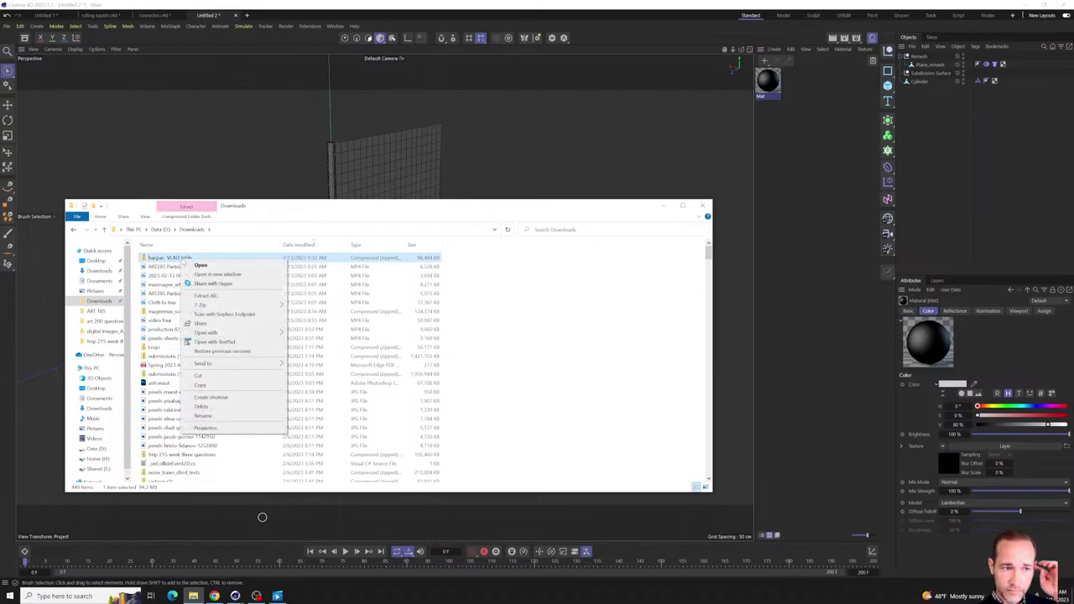
{"action": "mouse_move", "coordinate": [220, 307]}
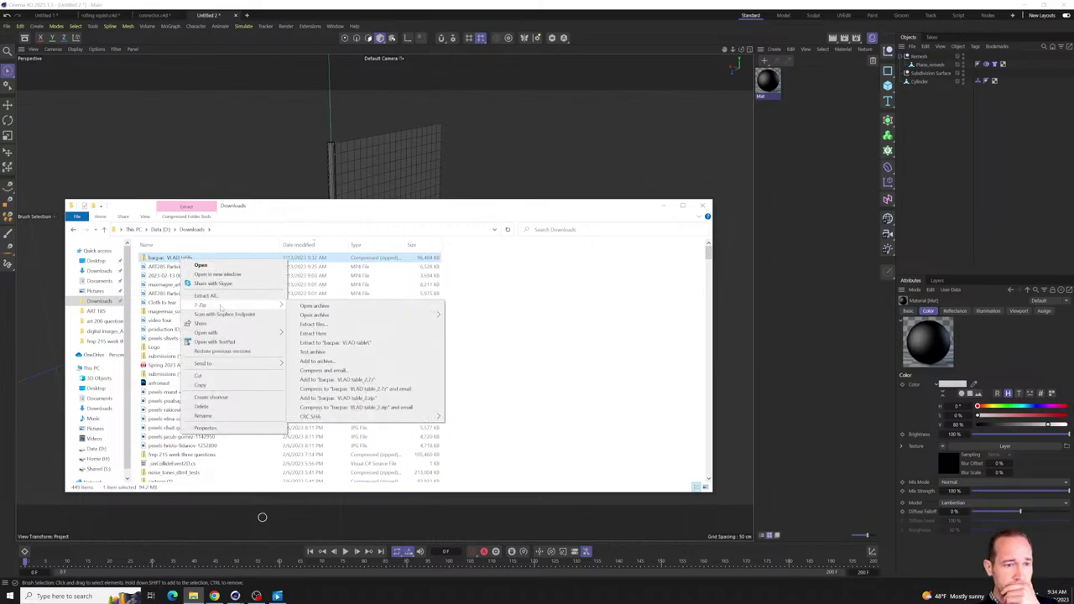
{"action": "left_click", "coordinate": [346, 343]}
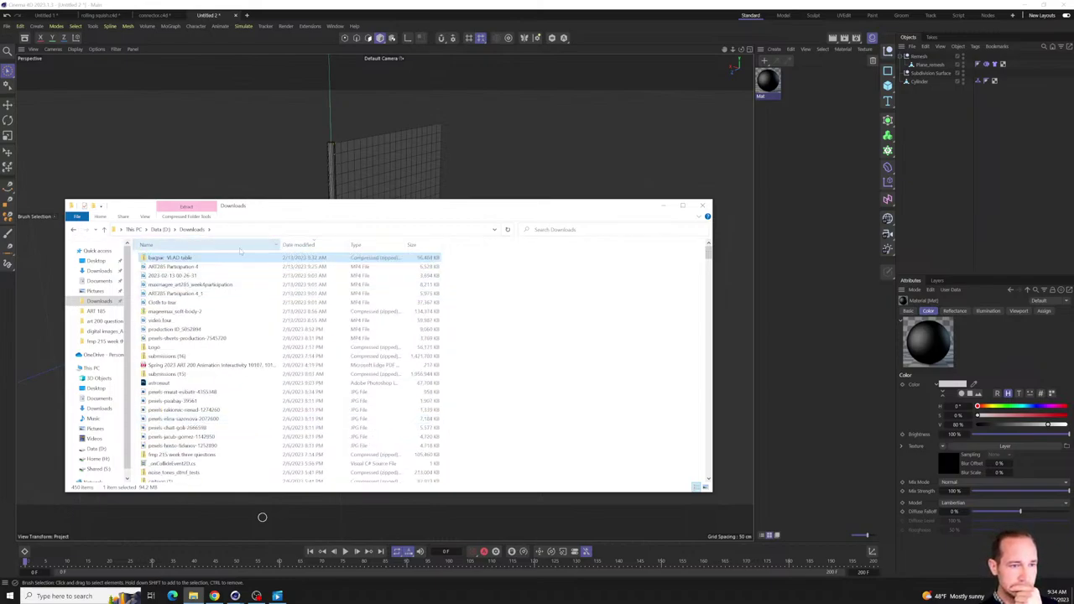
- Sort Downloads by date modified, enlarge the File Explorer window, and find and open the extracted table project folder
{"action": "left_click", "coordinate": [276, 245]}
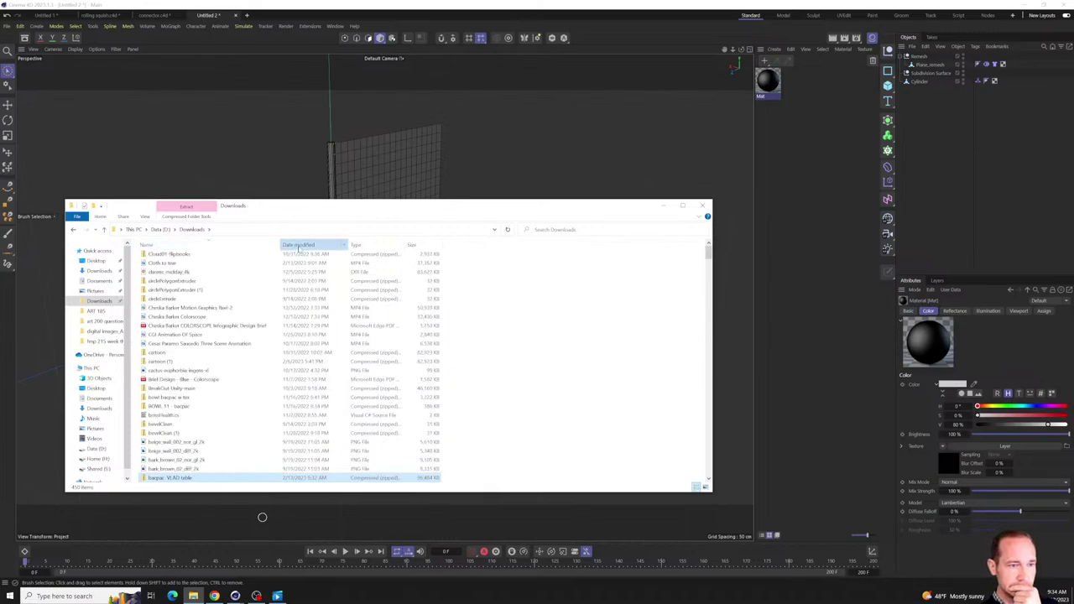
{"action": "left_click", "coordinate": [299, 244]}
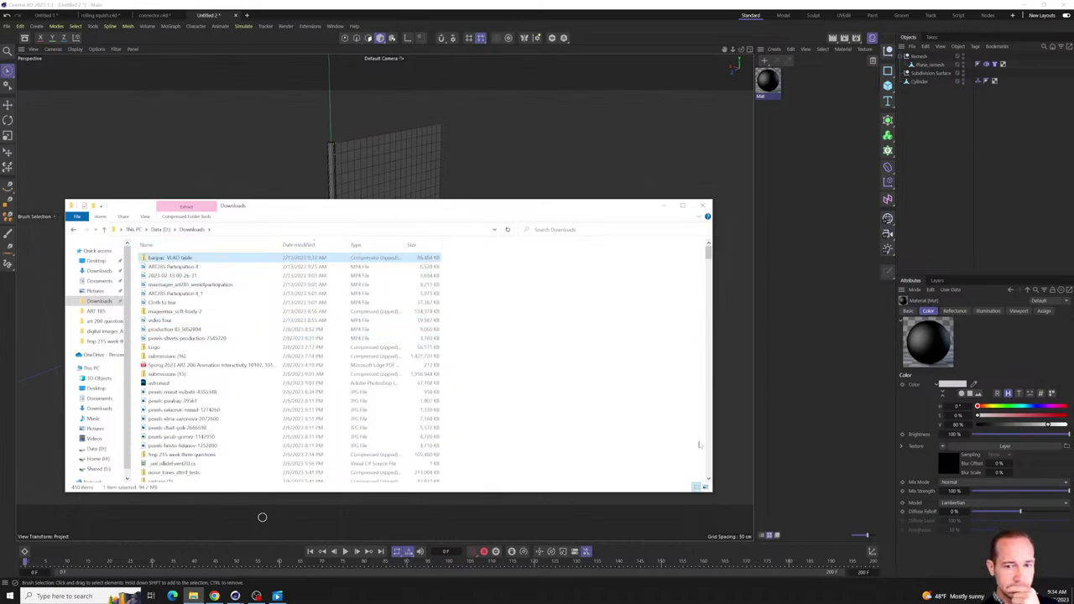
{"action": "left_click_drag", "start_coordinate": [711, 491], "coordinate": [762, 550]}
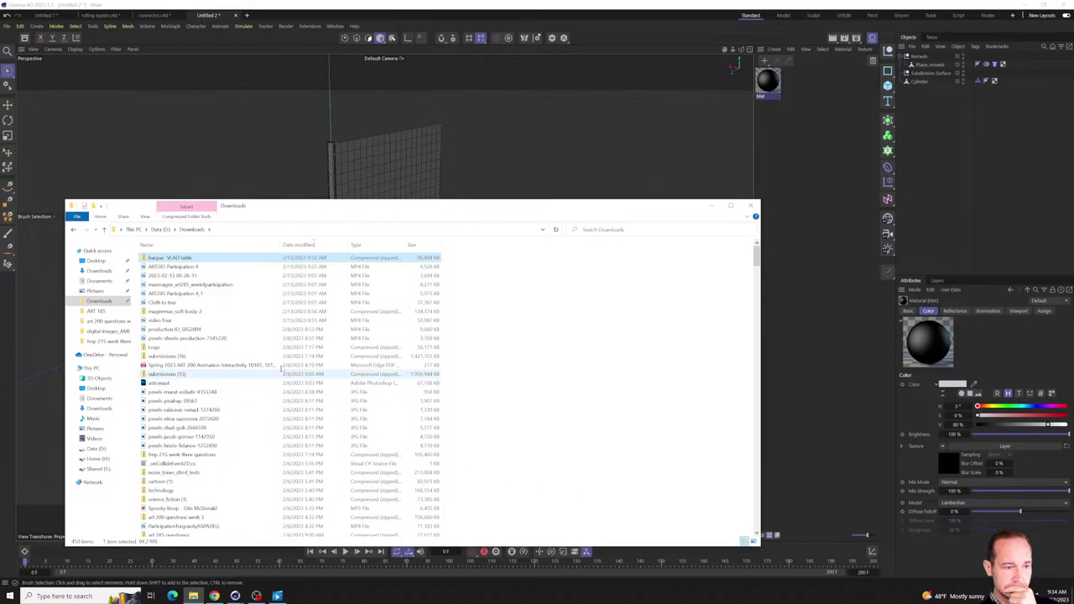
{"action": "scroll", "coordinate": [263, 347], "scroll_direction": "down", "scroll_amount": 5}
{"action": "scroll", "coordinate": [263, 347], "scroll_direction": "down", "scroll_amount": 8}
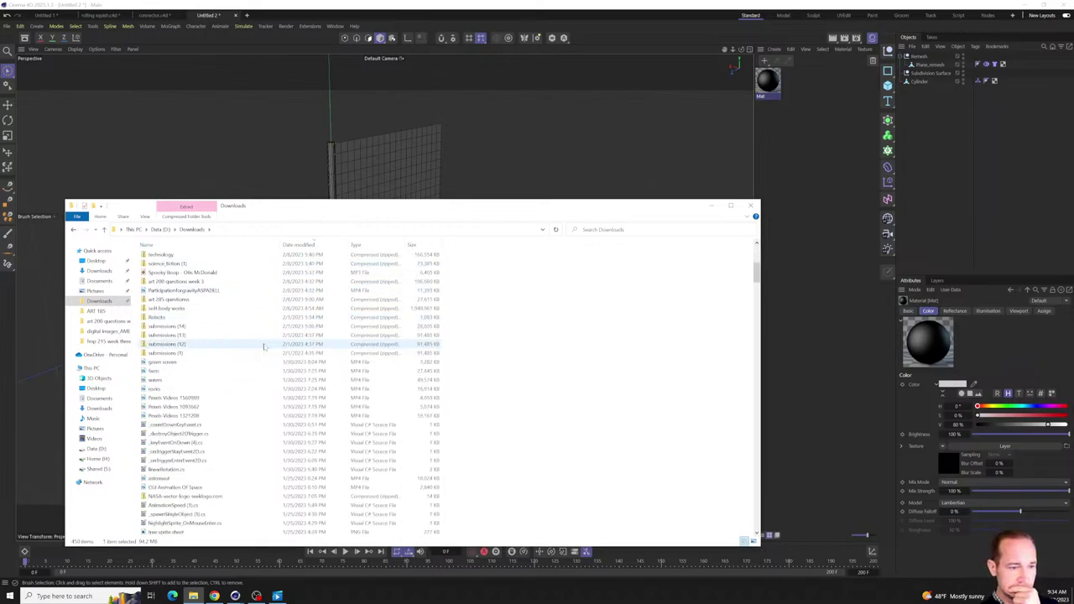
{"action": "scroll", "coordinate": [264, 346], "scroll_direction": "down", "scroll_amount": 10}
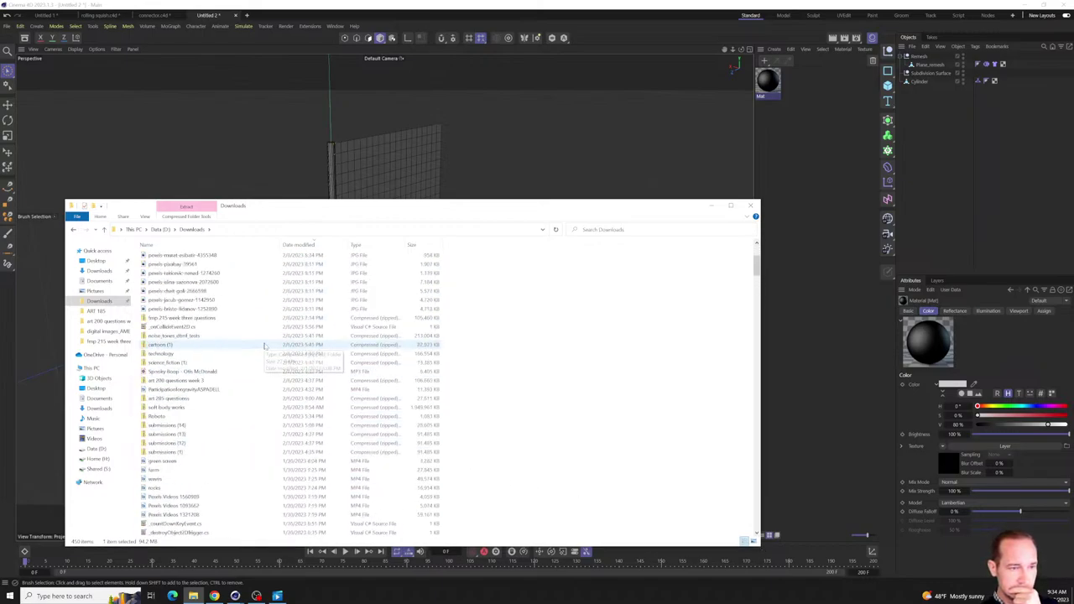
{"action": "scroll", "coordinate": [270, 338], "scroll_direction": "down", "scroll_amount": 10}
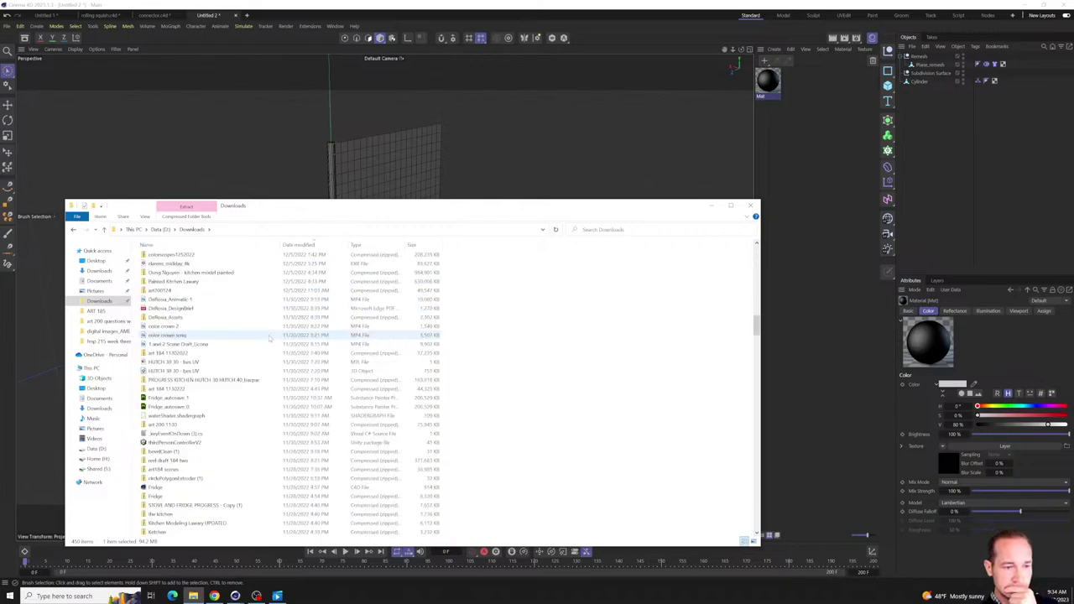
{"action": "scroll", "coordinate": [269, 338], "scroll_direction": "down", "scroll_amount": 10}
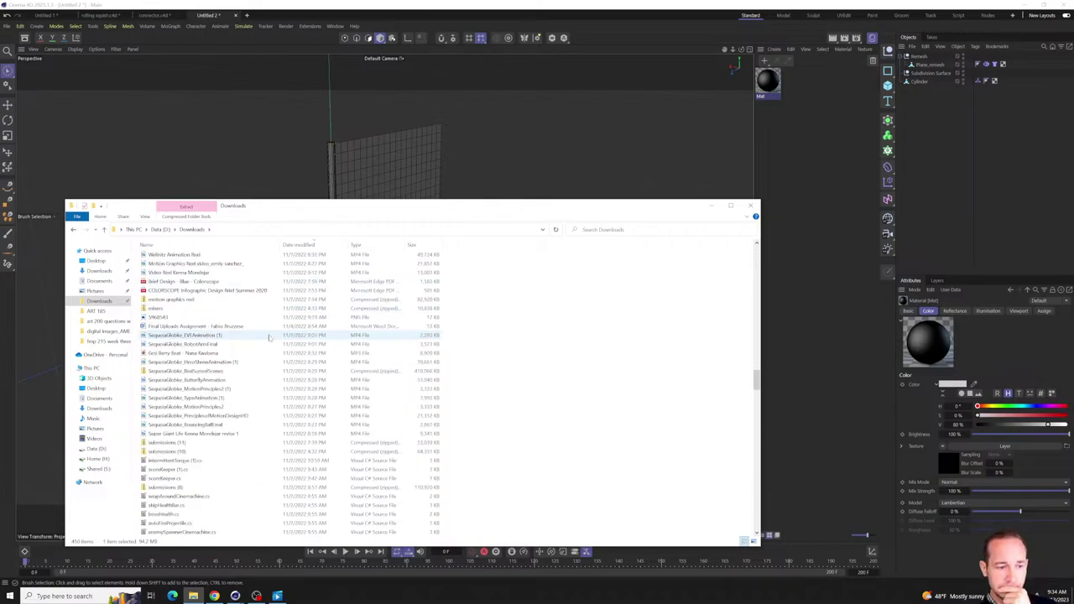
{"action": "scroll", "coordinate": [269, 338], "scroll_direction": "down", "scroll_amount": 10}
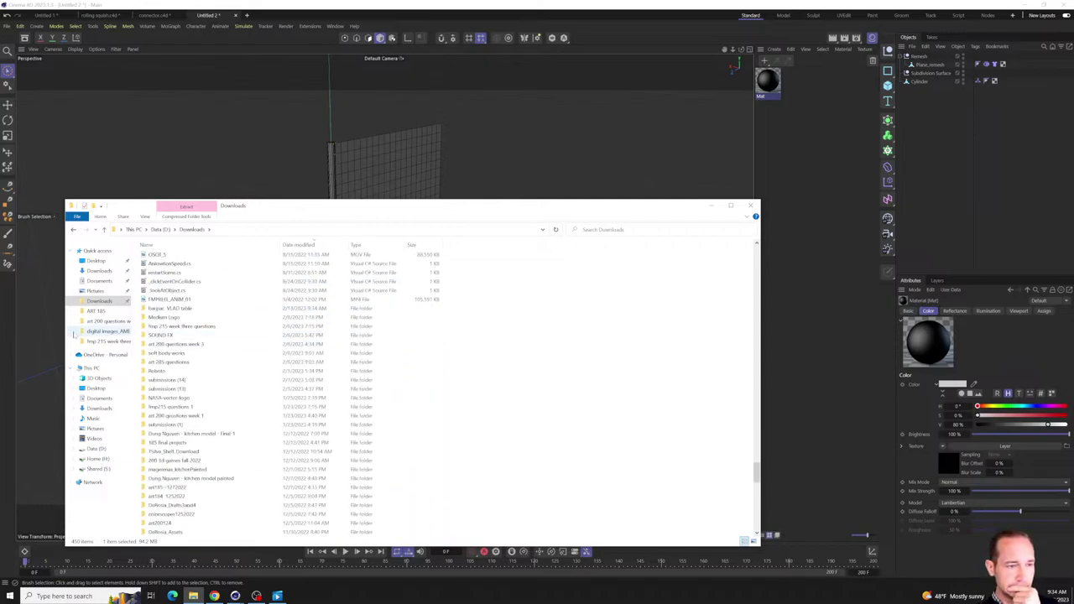
{"action": "left_click", "coordinate": [215, 309]}
{"action": "double_click", "coordinate": [215, 310]}
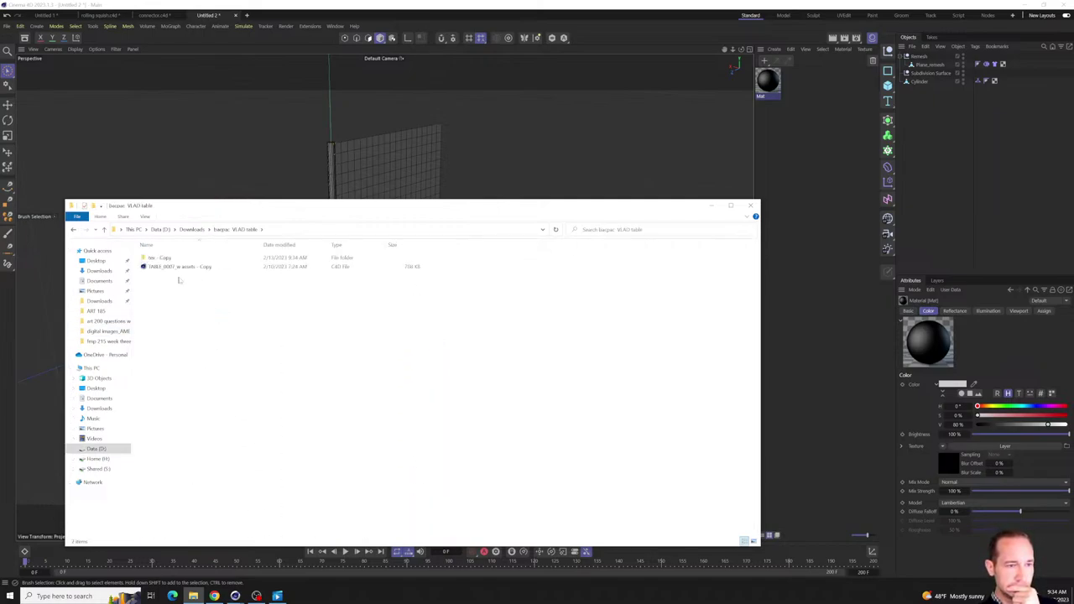
- Check the texture images in the "tex - Copy" folder, go back, and rename that folder "tex"
{"action": "double_click", "coordinate": [171, 264]}
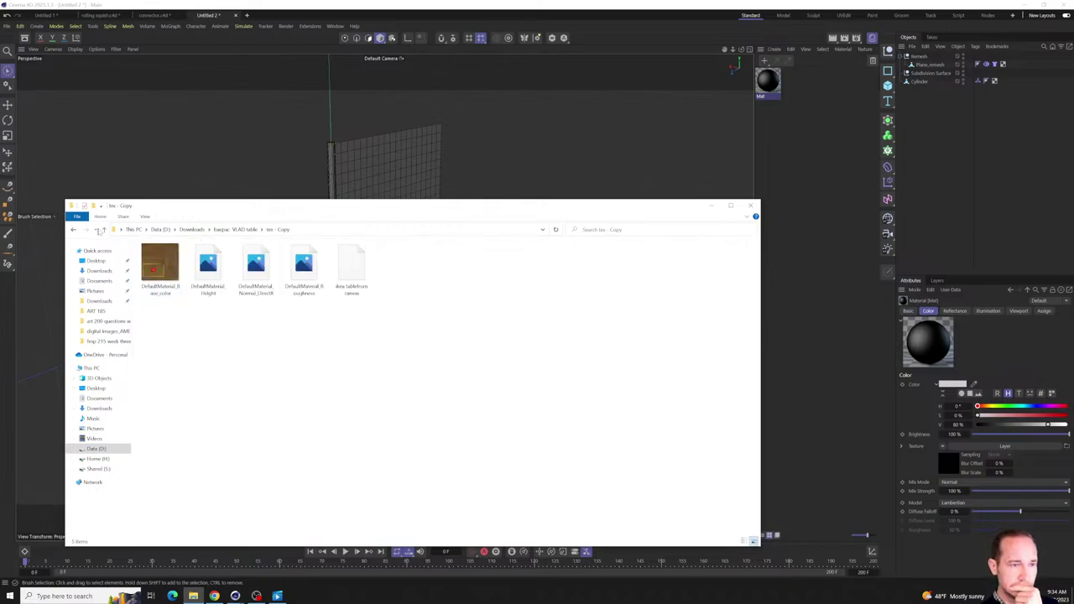
{"action": "key", "text": "alt+Left"}
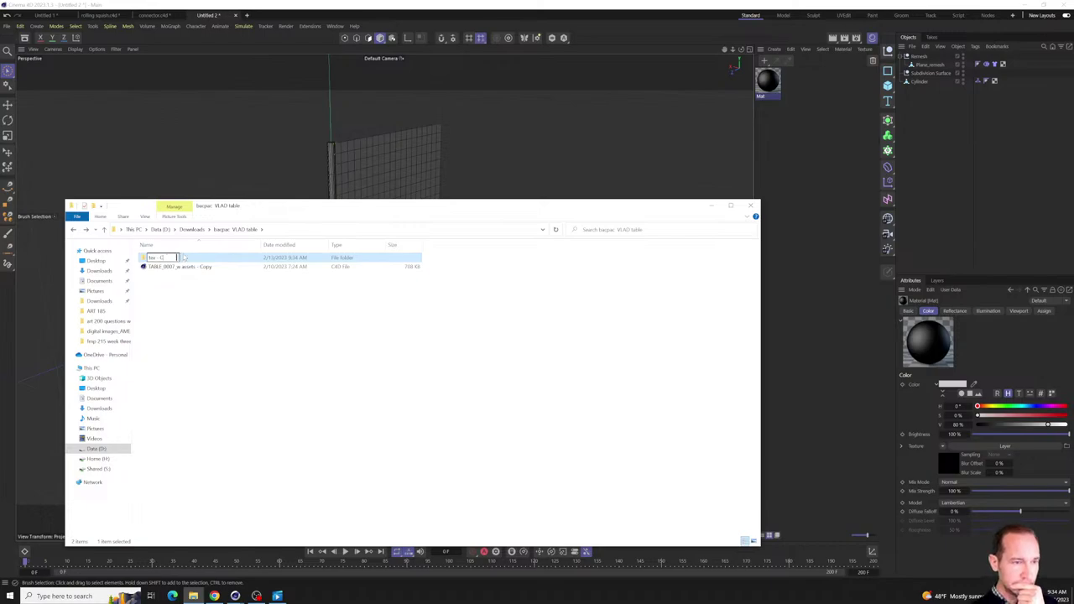
{"action": "left_click", "coordinate": [185, 281]}
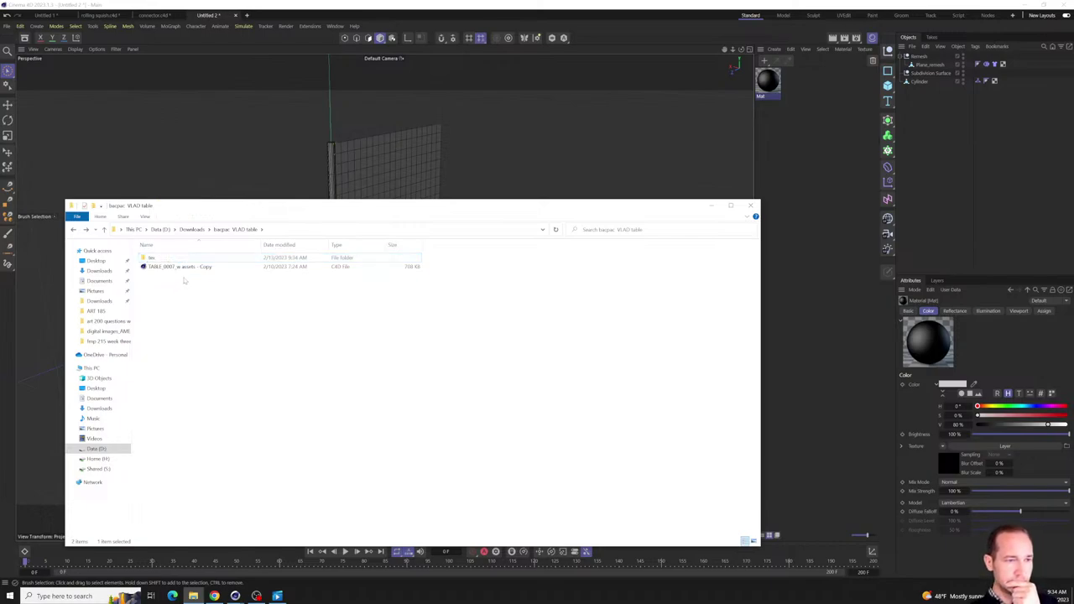
- Open the "TABLE_0007_w assets - Copy" project in Cinema 4D and minimize File Explorer
{"action": "left_click", "coordinate": [186, 267]}
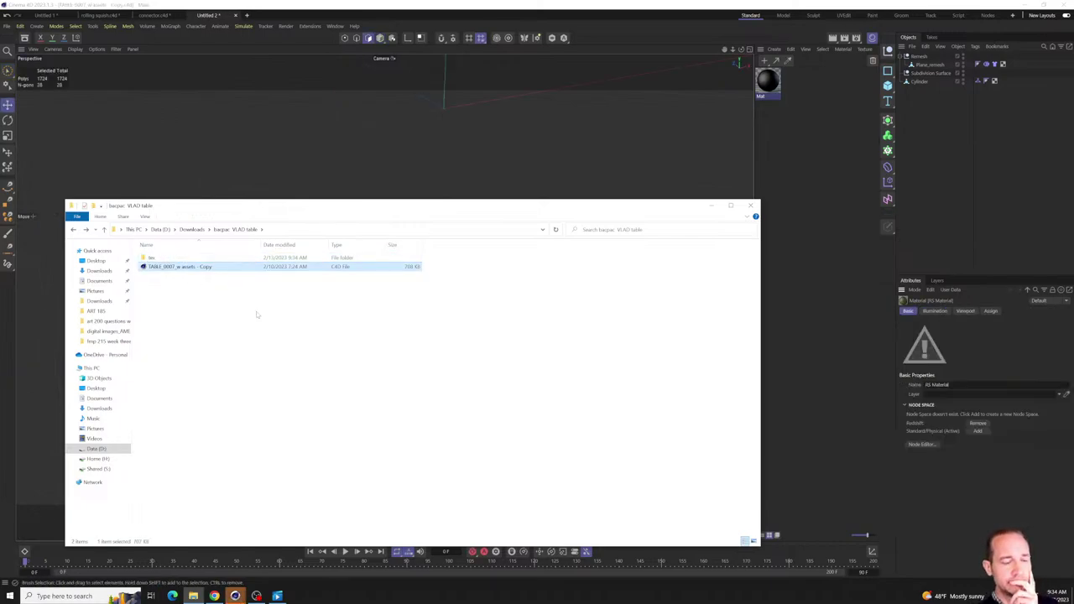
{"action": "left_click", "coordinate": [711, 205]}
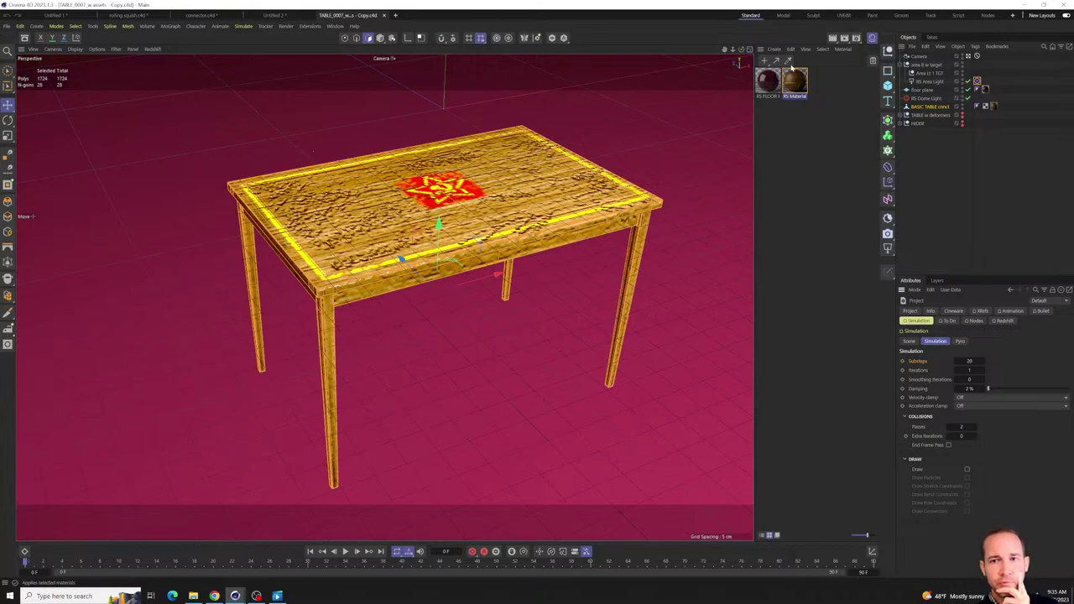
- Set the project's renderer to Viewport Renderer in the render settings and close them
{"action": "left_click", "coordinate": [856, 42]}
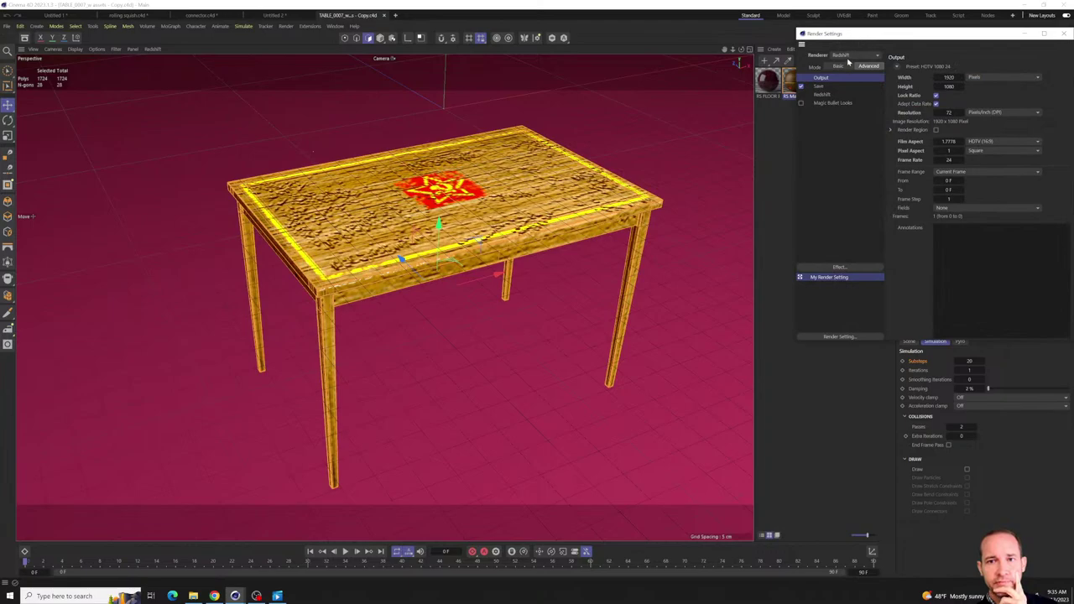
{"action": "left_click", "coordinate": [848, 57]}
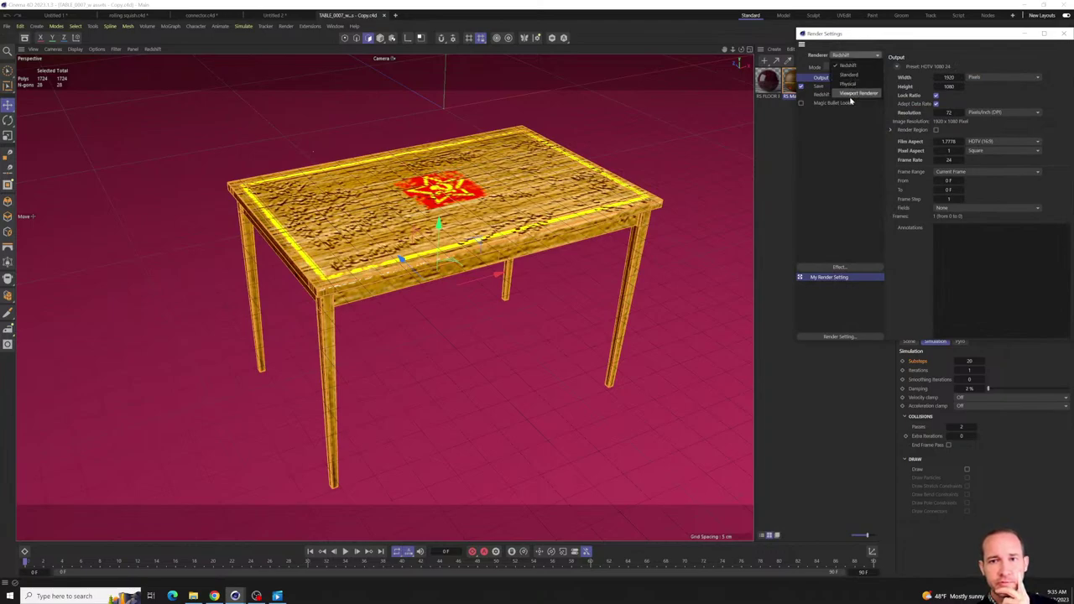
{"action": "left_click", "coordinate": [850, 100]}
{"action": "left_click_drag", "start_coordinate": [932, 35], "coordinate": [681, 150]}
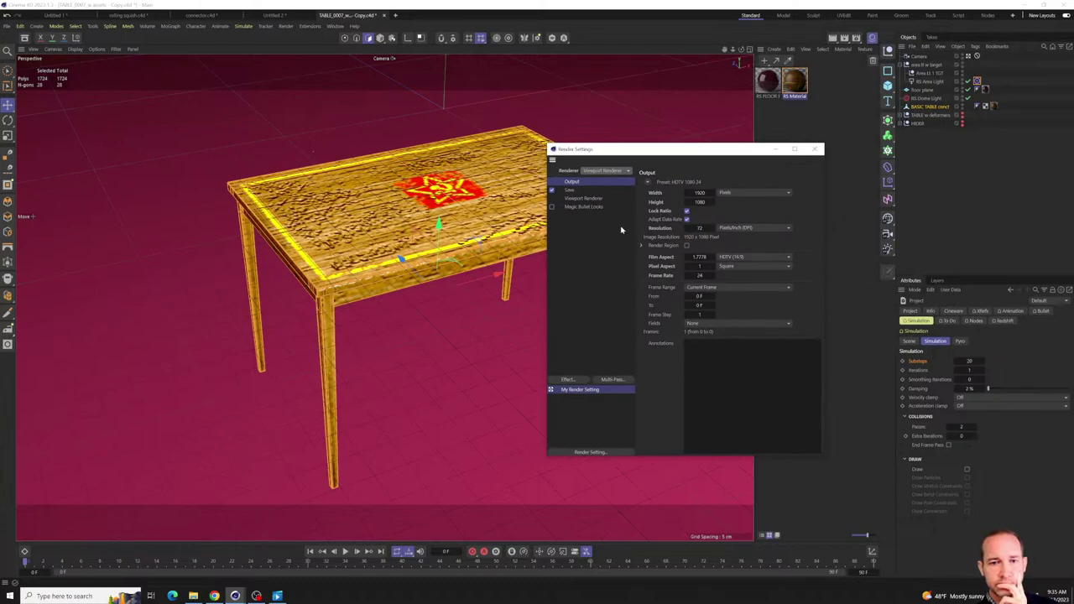
{"action": "left_click", "coordinate": [814, 149]}
- Render the current table view to the Picture Viewer, inspect the image, and close the viewer
{"action": "key", "text": "shift+r"}
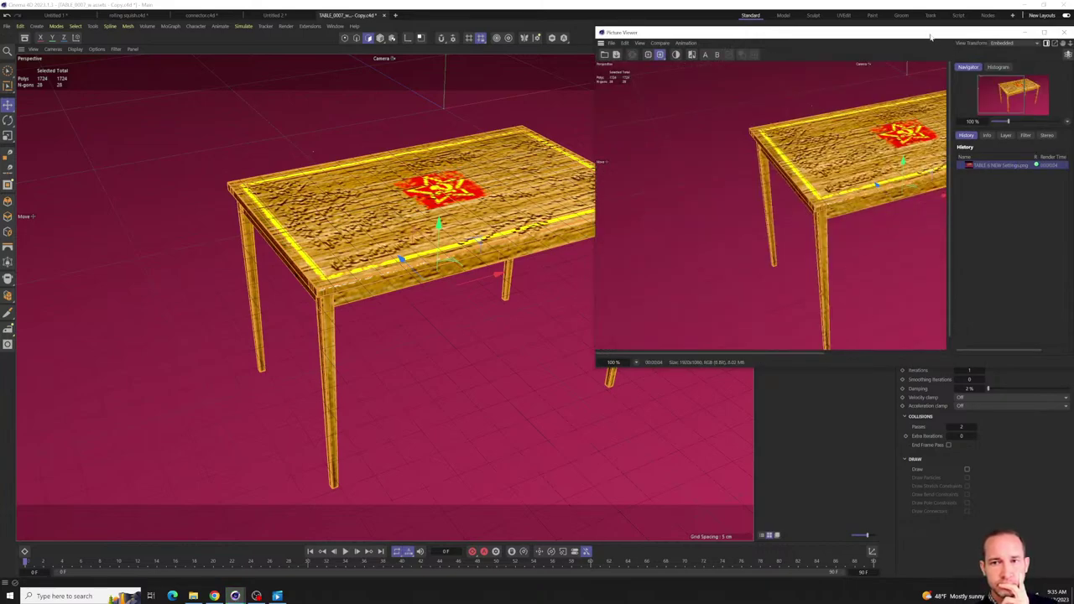
{"action": "left_click_drag", "start_coordinate": [929, 35], "coordinate": [772, 68]}
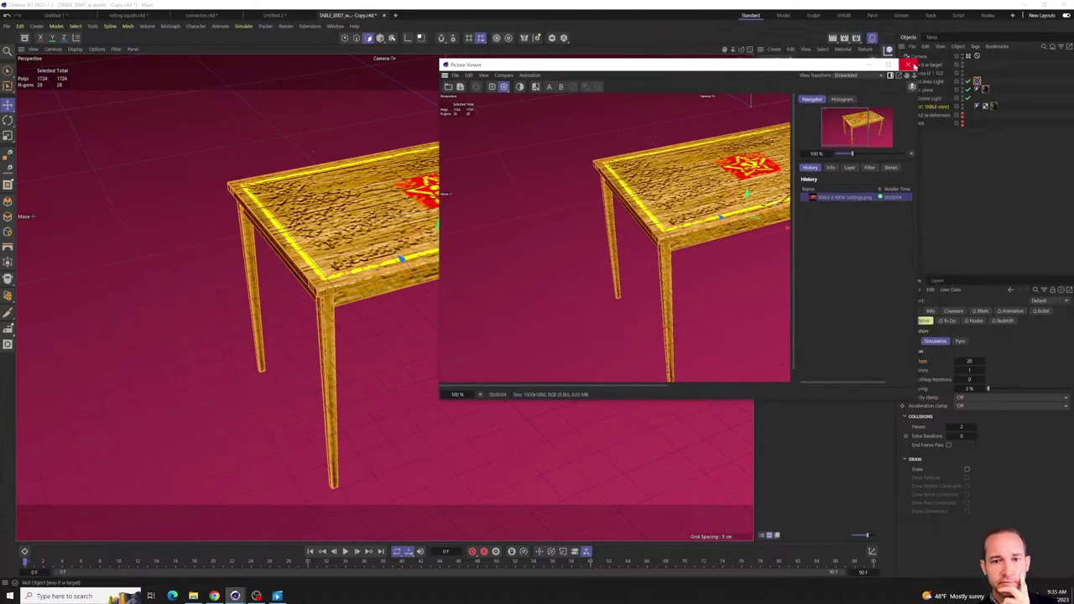
{"action": "left_click", "coordinate": [908, 64]}
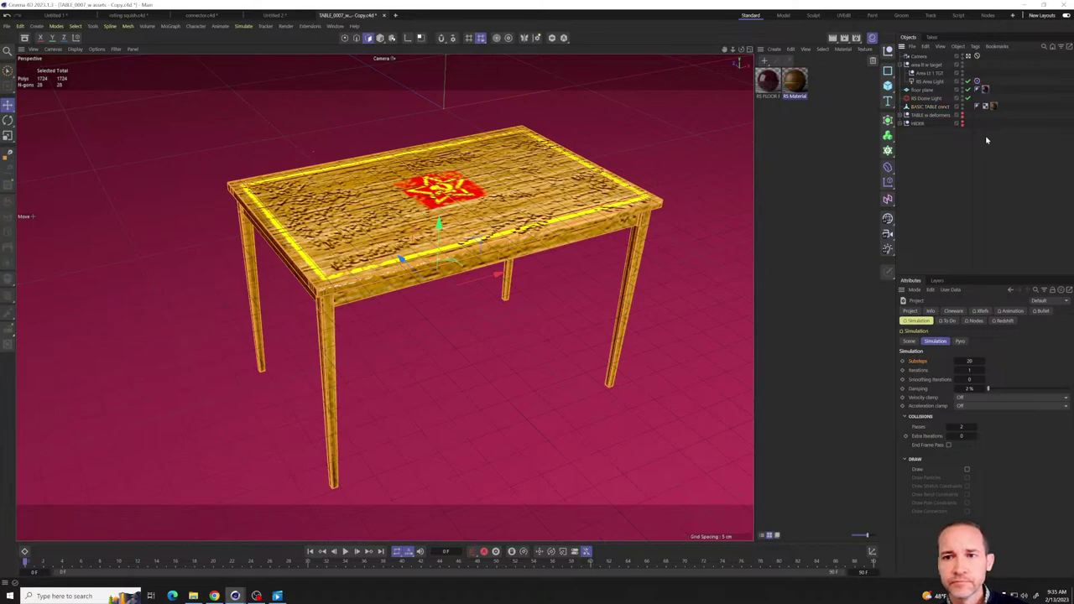
- Check the material tags on the floor plane and table, and review the render output settings
{"action": "left_click", "coordinate": [987, 90]}
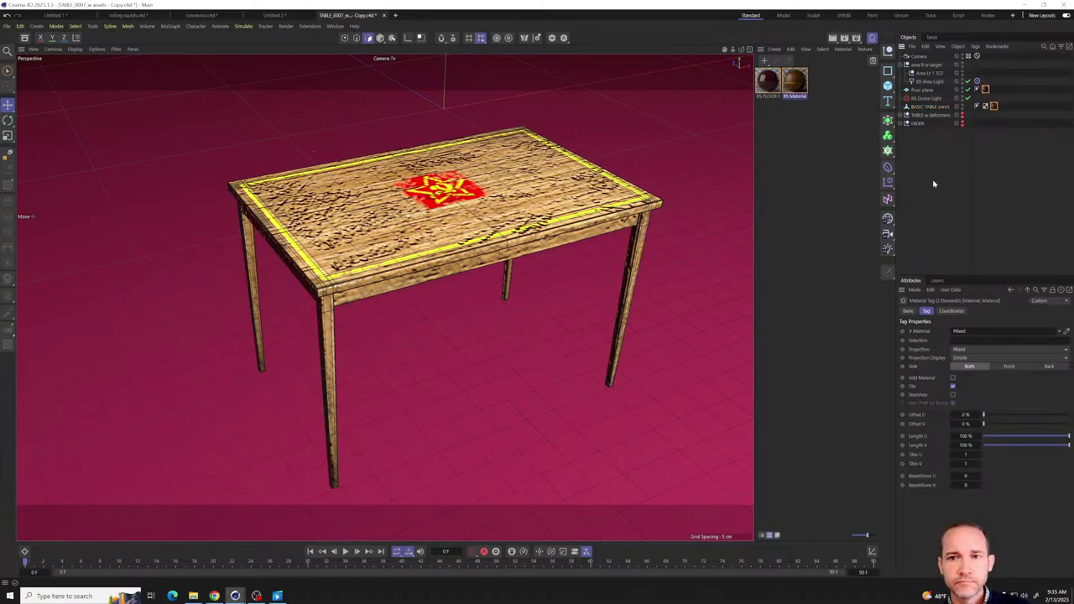
{"action": "left_click", "coordinate": [839, 101]}
{"action": "left_click", "coordinate": [856, 38]}
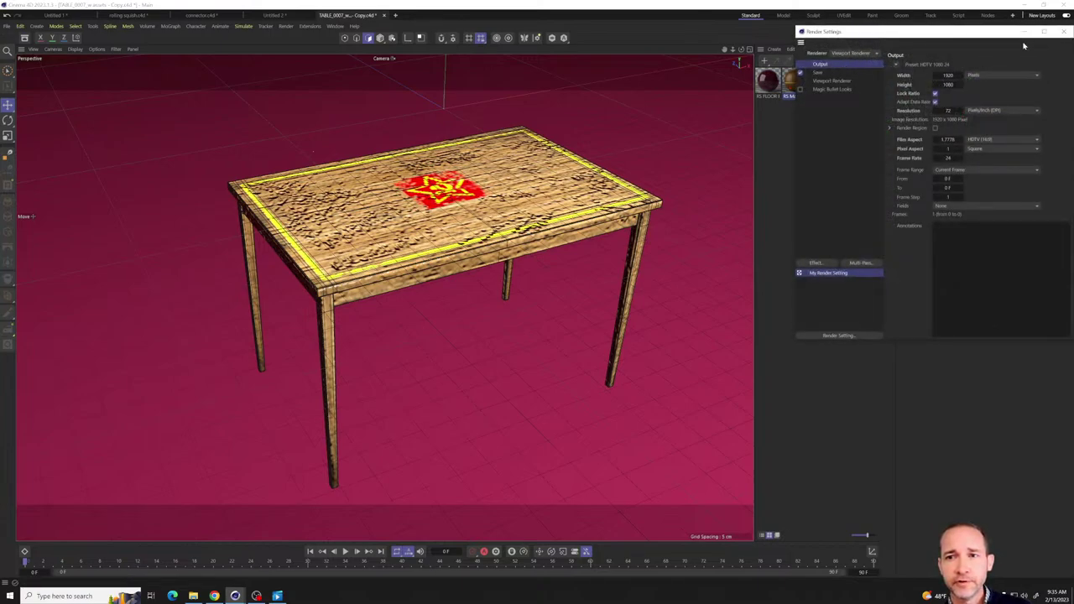
{"action": "left_click_drag", "start_coordinate": [923, 32], "coordinate": [856, 43]}
{"action": "left_click", "coordinate": [983, 43]}
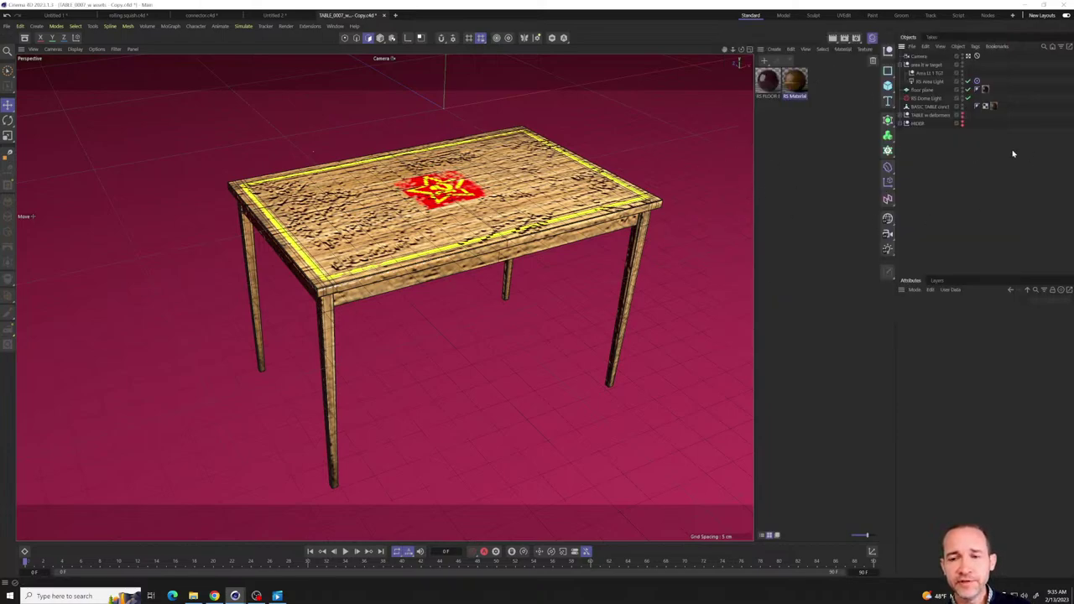
- Select the floor and table materials together and set their viewport Texture Preview Size to 2048x2048 (16 MB)
{"action": "left_click", "coordinate": [994, 108]}
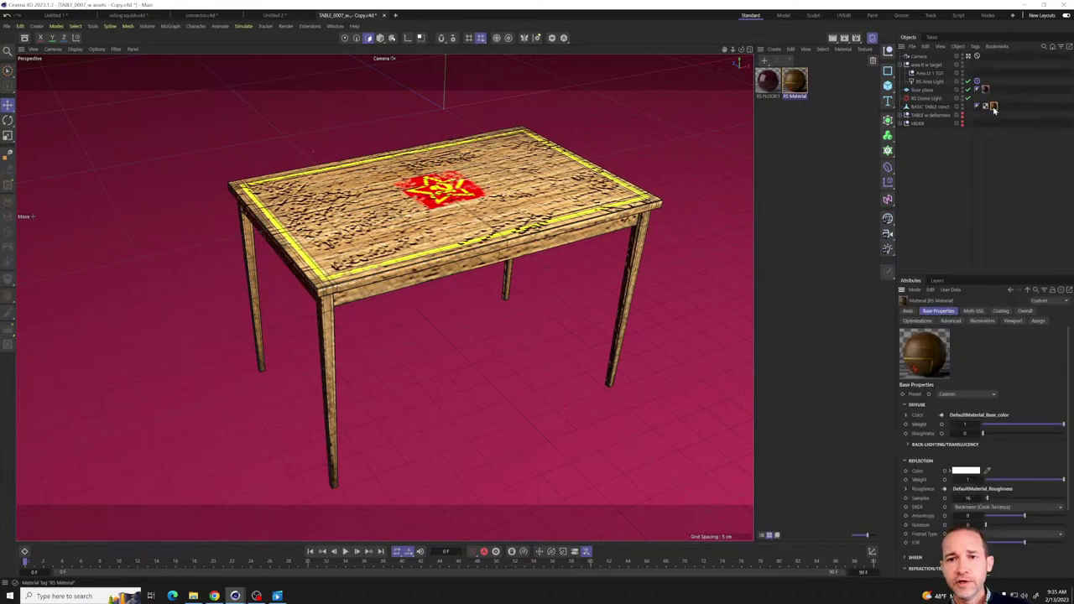
{"action": "left_click", "coordinate": [986, 90], "text": "ctrl"}
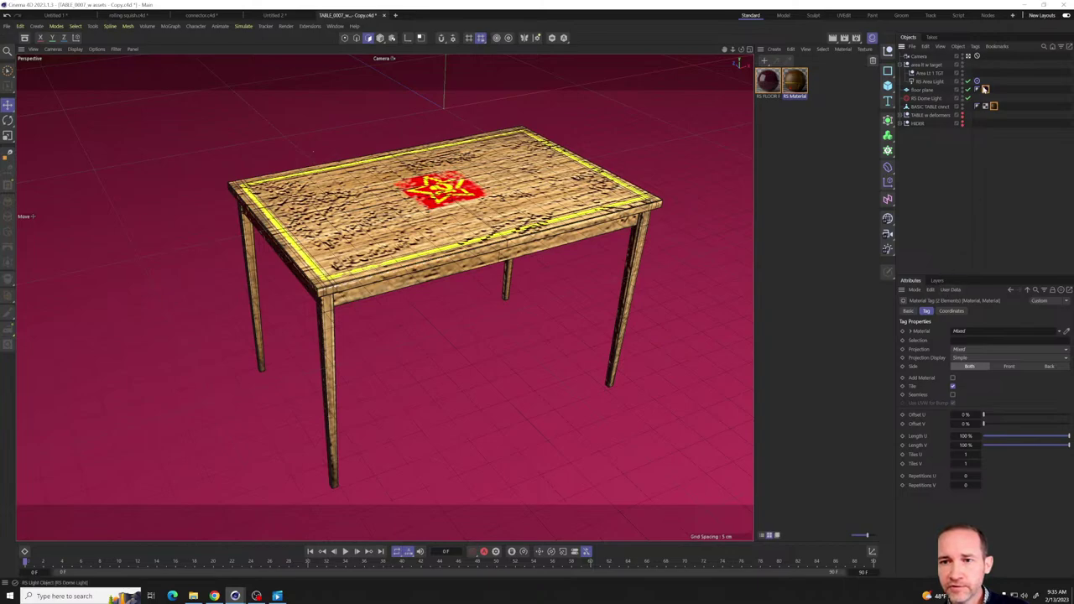
{"action": "left_click", "coordinate": [778, 93], "text": "ctrl"}
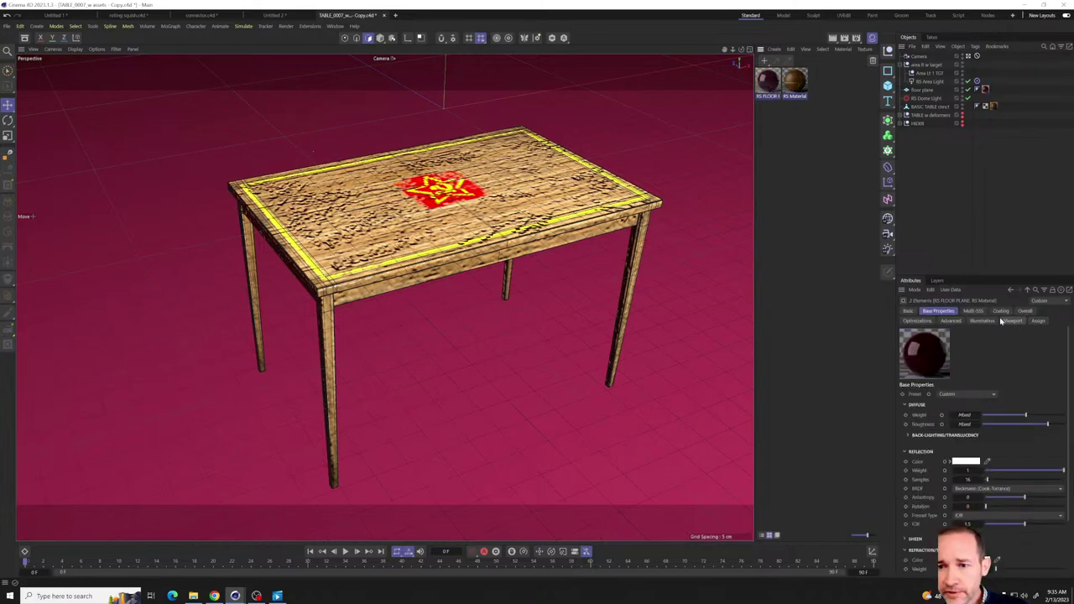
{"action": "left_click", "coordinate": [1013, 321]}
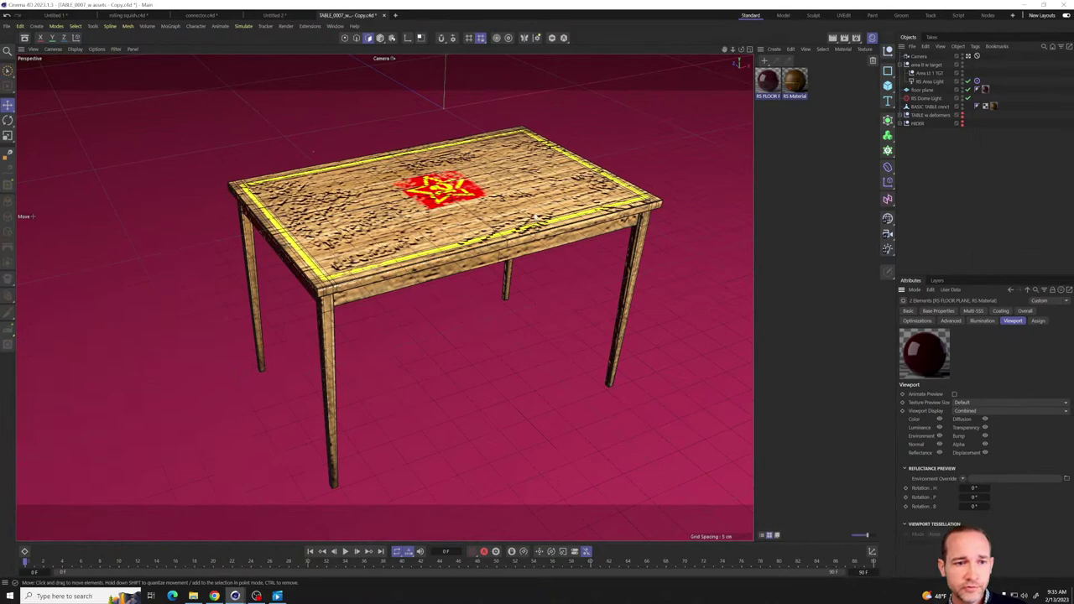
{"action": "left_click", "coordinate": [1007, 403]}
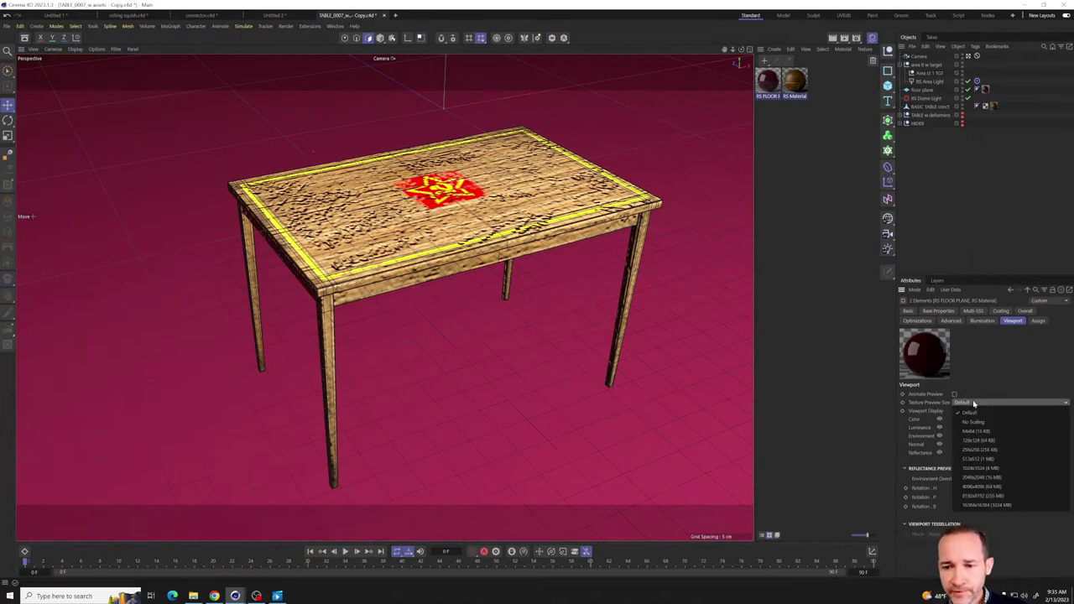
{"action": "left_click", "coordinate": [986, 487]}
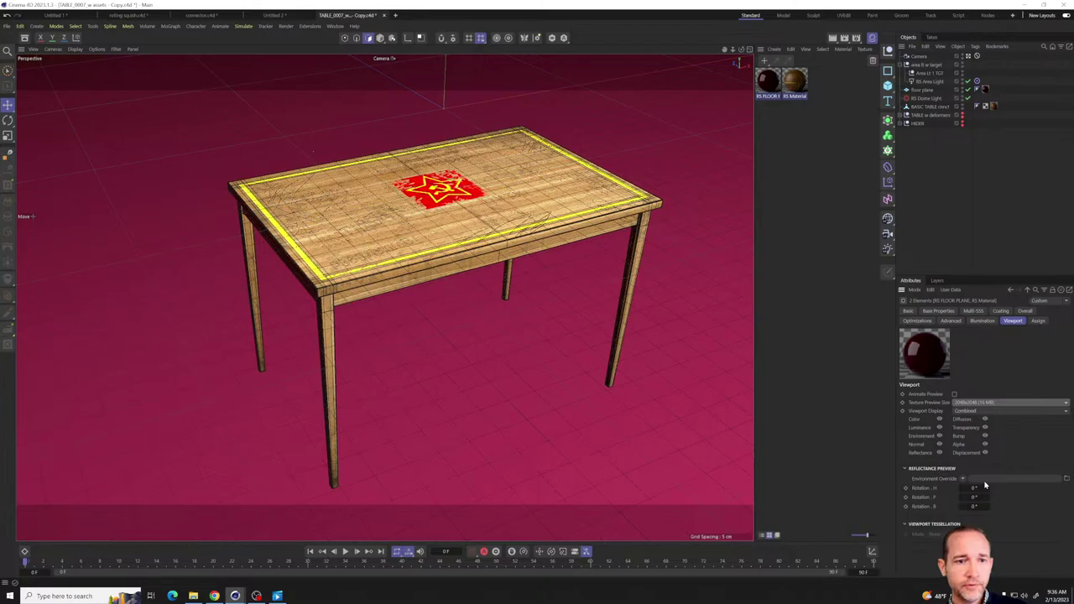
- Enable Geometry Only in the Viewport Renderer's filter settings and close the render settings
{"action": "left_click", "coordinate": [857, 38]}
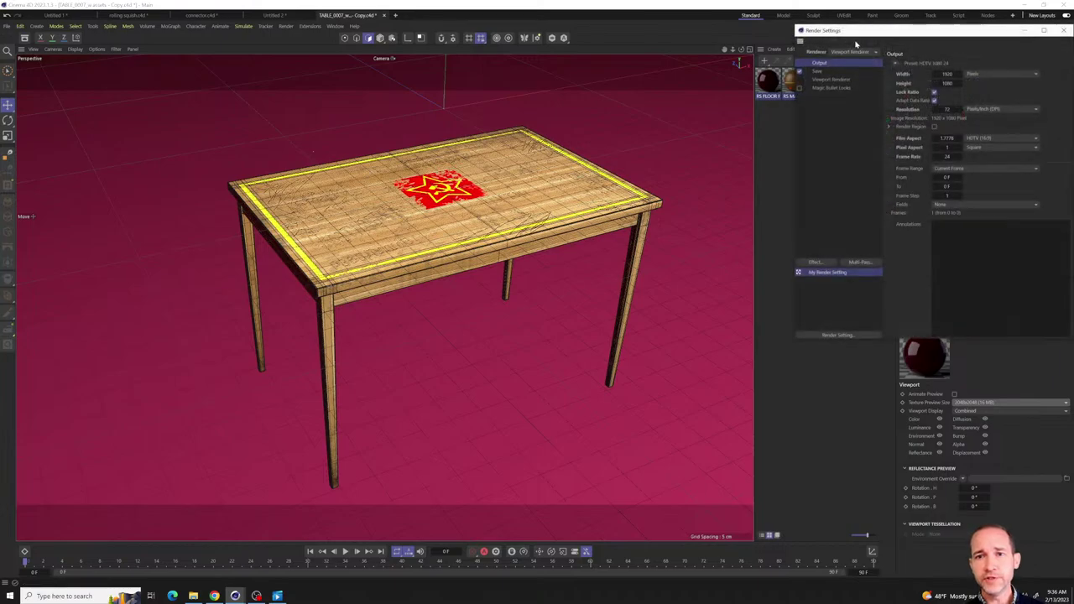
{"action": "left_click", "coordinate": [829, 80]}
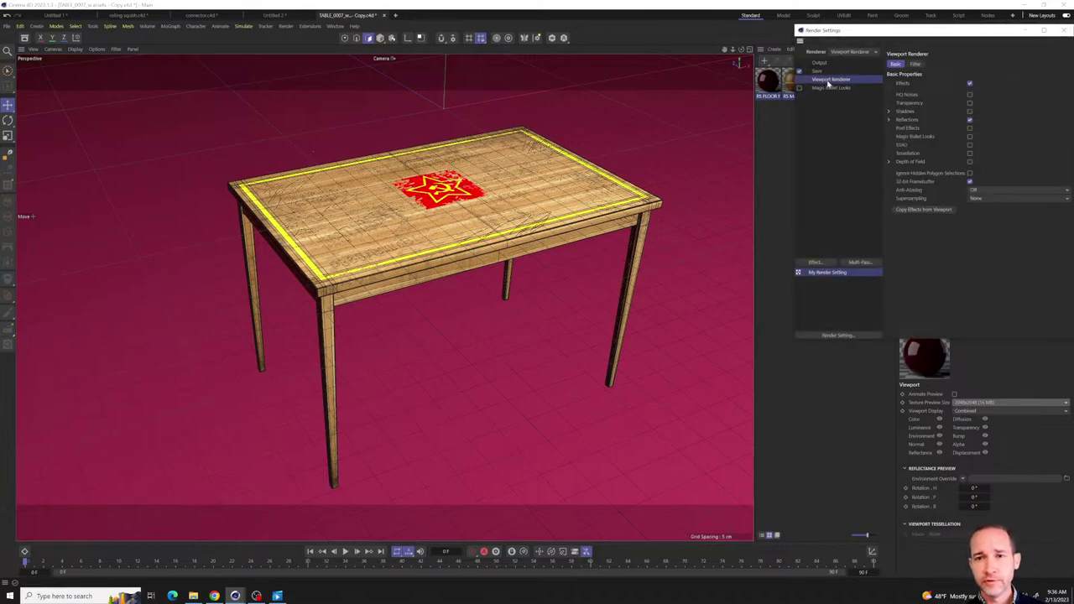
{"action": "left_click", "coordinate": [915, 64]}
{"action": "left_click", "coordinate": [940, 84]}
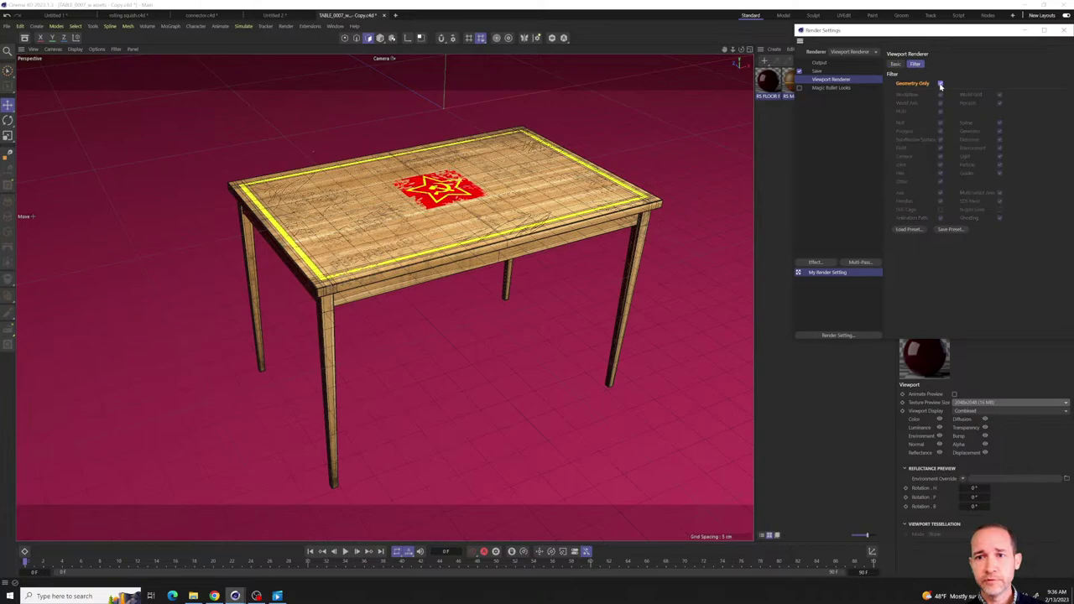
{"action": "left_click_drag", "start_coordinate": [943, 34], "coordinate": [793, 80]}
{"action": "left_click", "coordinate": [918, 79]}
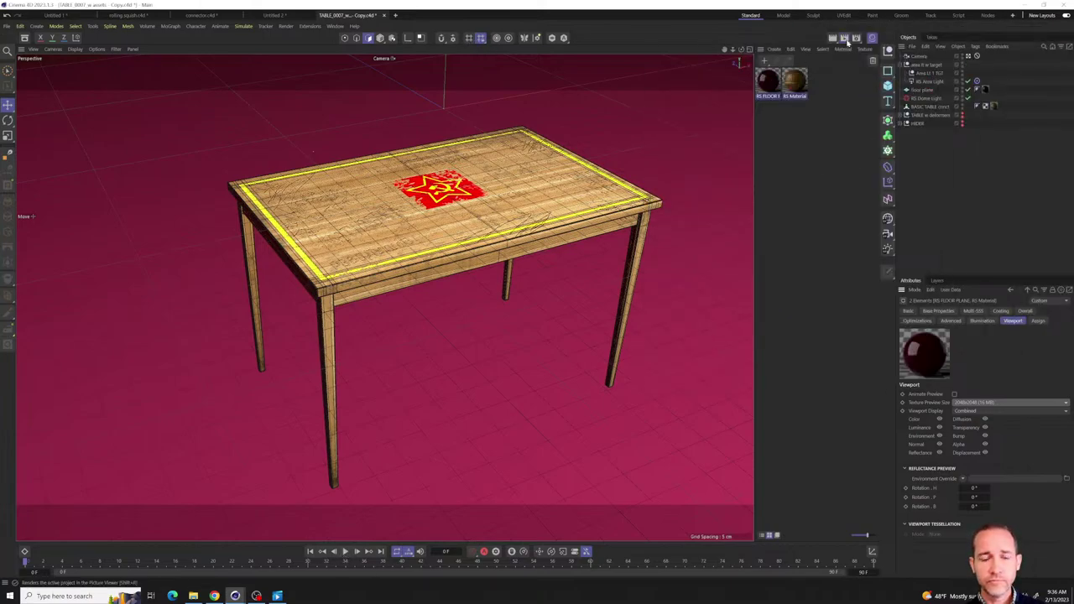
- Render the table again to the Picture Viewer, enlarge the viewer to see the whole image, and close it
{"action": "left_click", "coordinate": [844, 37]}
{"action": "left_click", "coordinate": [532, 328]}
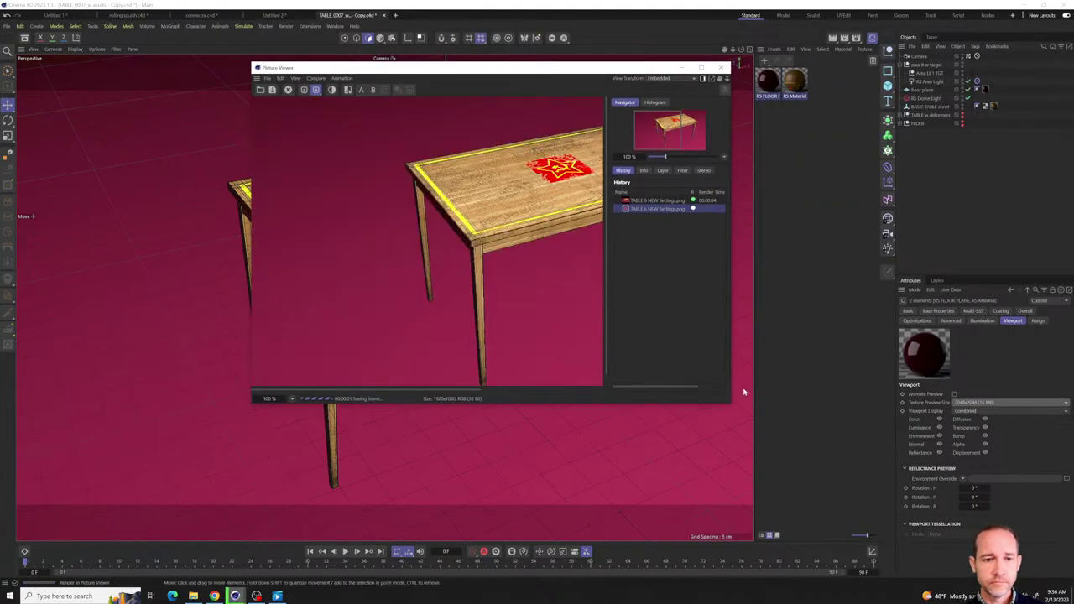
{"action": "left_click_drag", "start_coordinate": [731, 404], "coordinate": [1028, 467]}
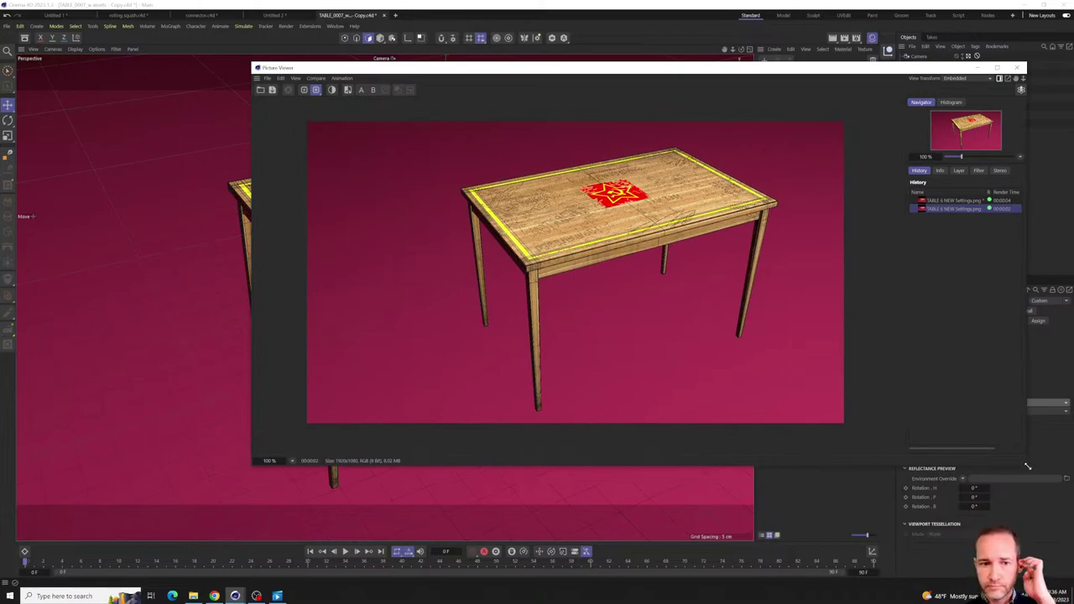
{"action": "left_click", "coordinate": [1016, 68]}
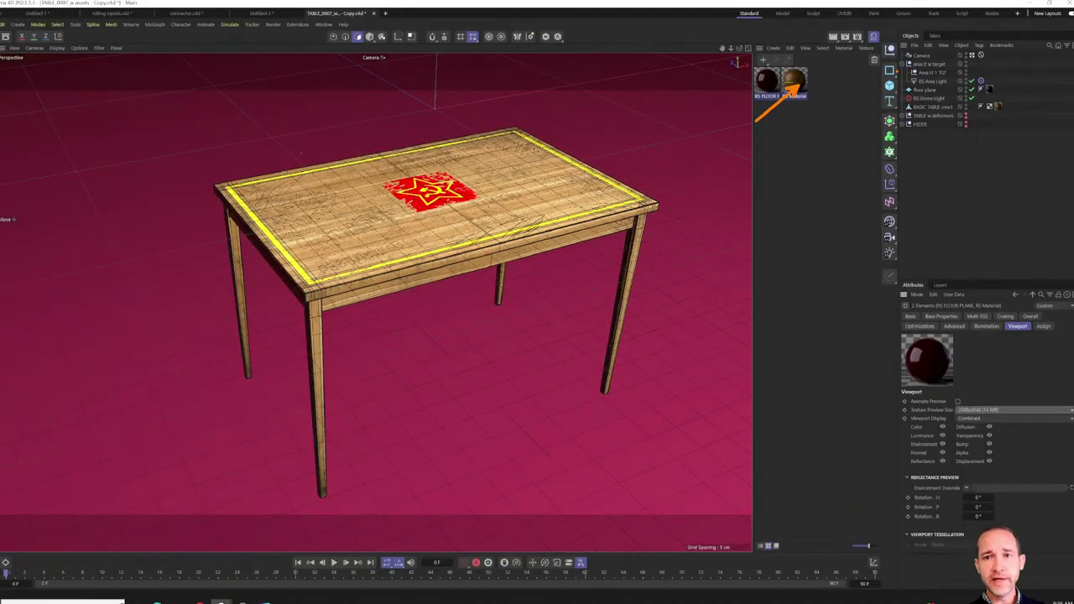
- Review the Viewport Renderer's Geometry Only filter in the render settings
{"action": "left_click", "coordinate": [856, 38]}
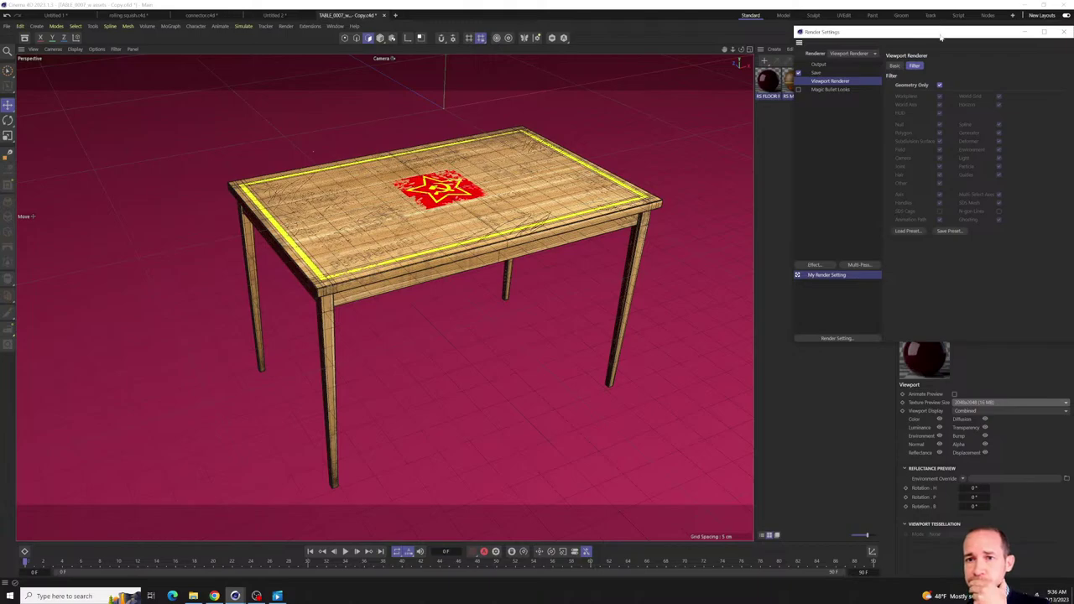
{"action": "left_click_drag", "start_coordinate": [940, 37], "coordinate": [811, 82]}
{"action": "left_click", "coordinate": [934, 78]}
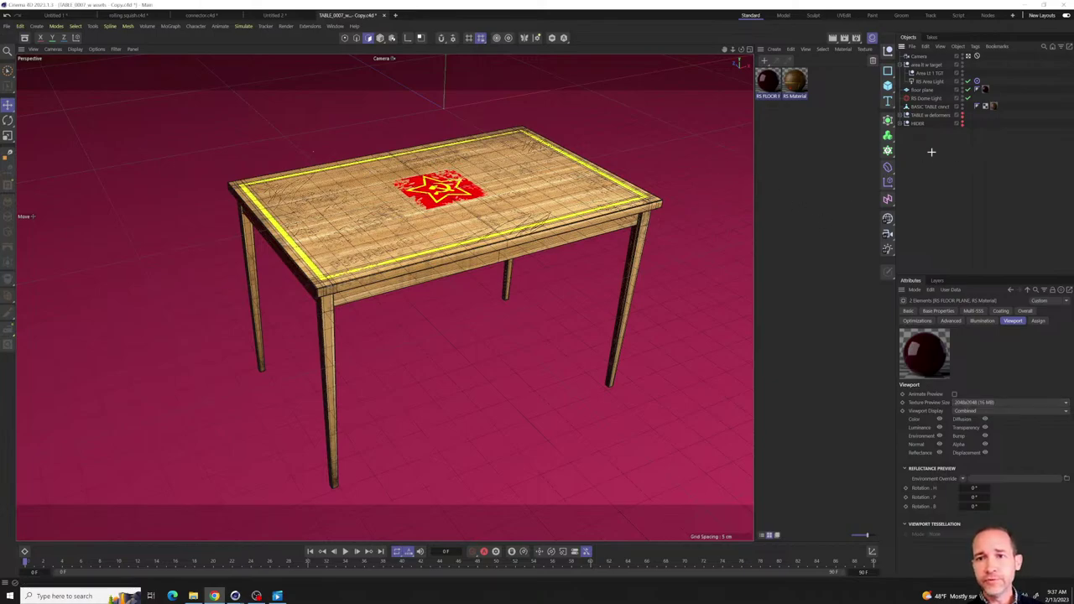
- Inspect the BASIC TABLE object and the RS Material assigned to it
{"action": "left_click", "coordinate": [918, 123]}
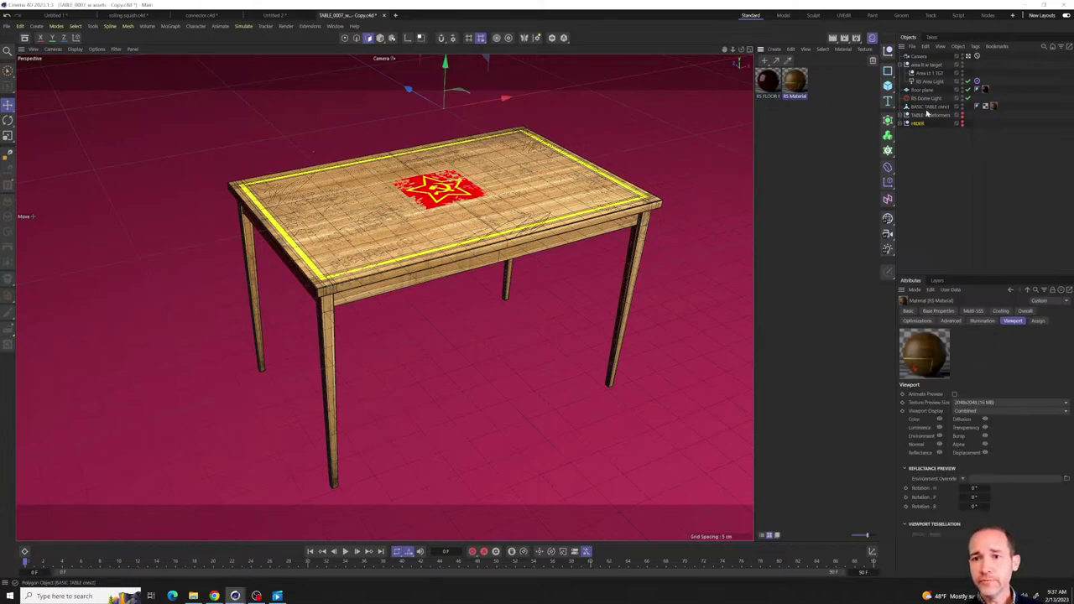
{"action": "left_click", "coordinate": [926, 108]}
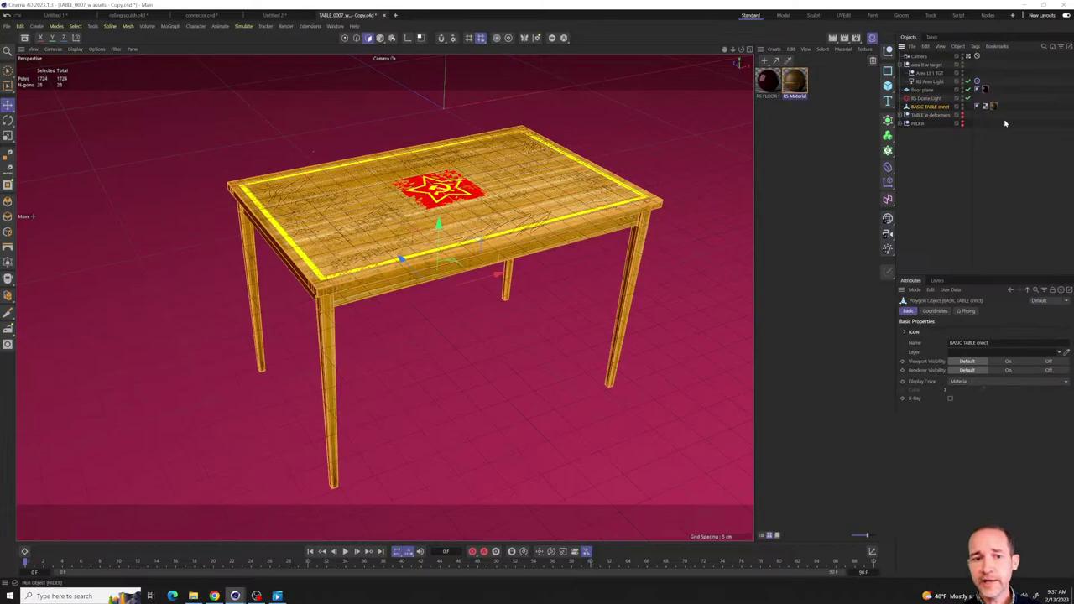
{"action": "left_click", "coordinate": [932, 116]}
{"action": "left_click", "coordinate": [595, 228]}
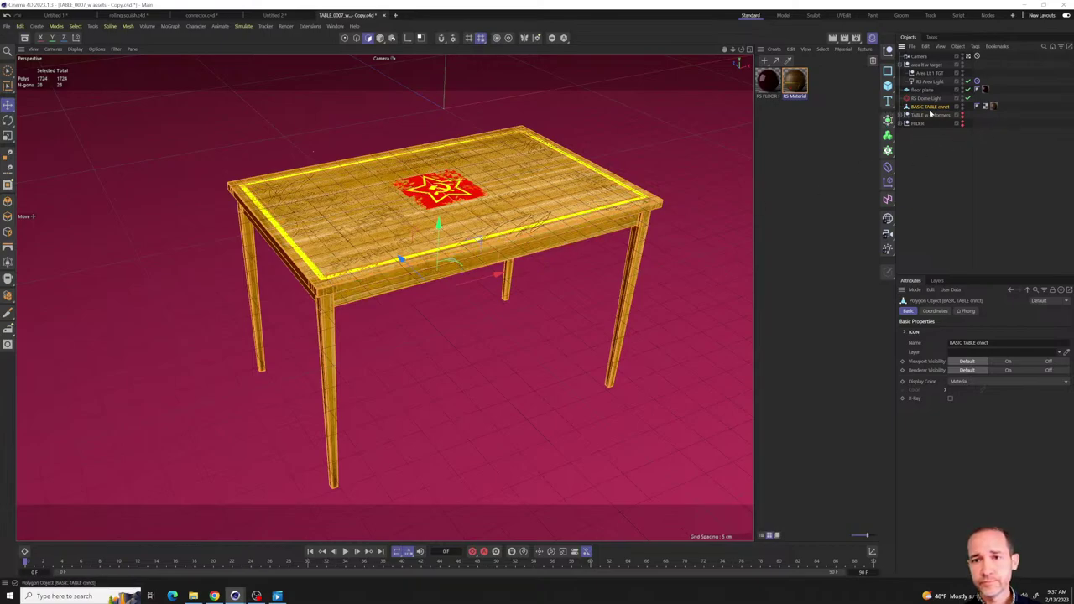
{"action": "left_click", "coordinate": [993, 106]}
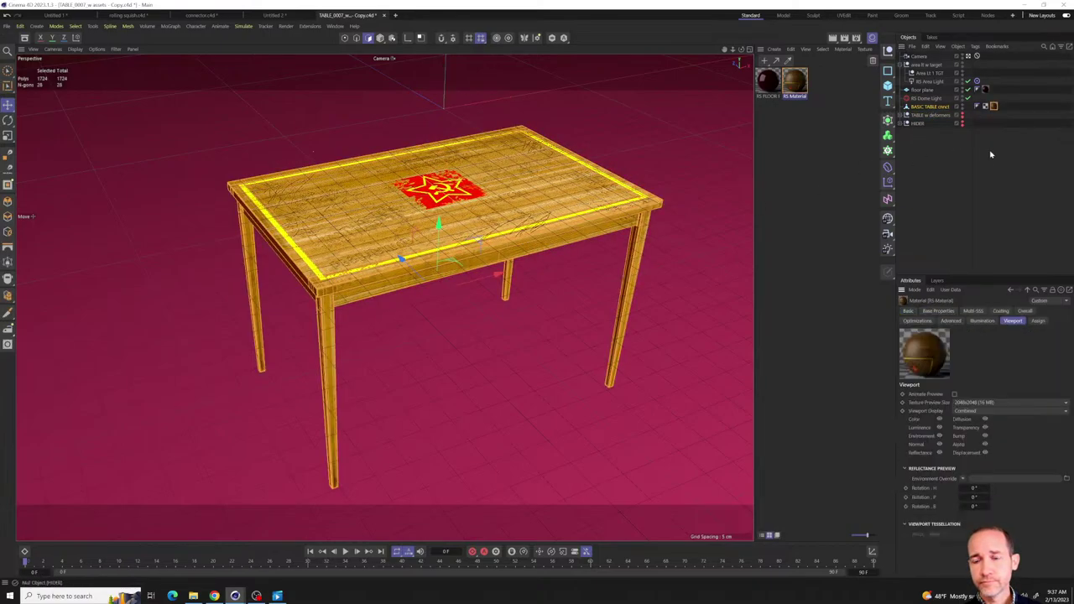
- Create a new standard material and show its Color channel
{"action": "left_click", "coordinate": [839, 151]}
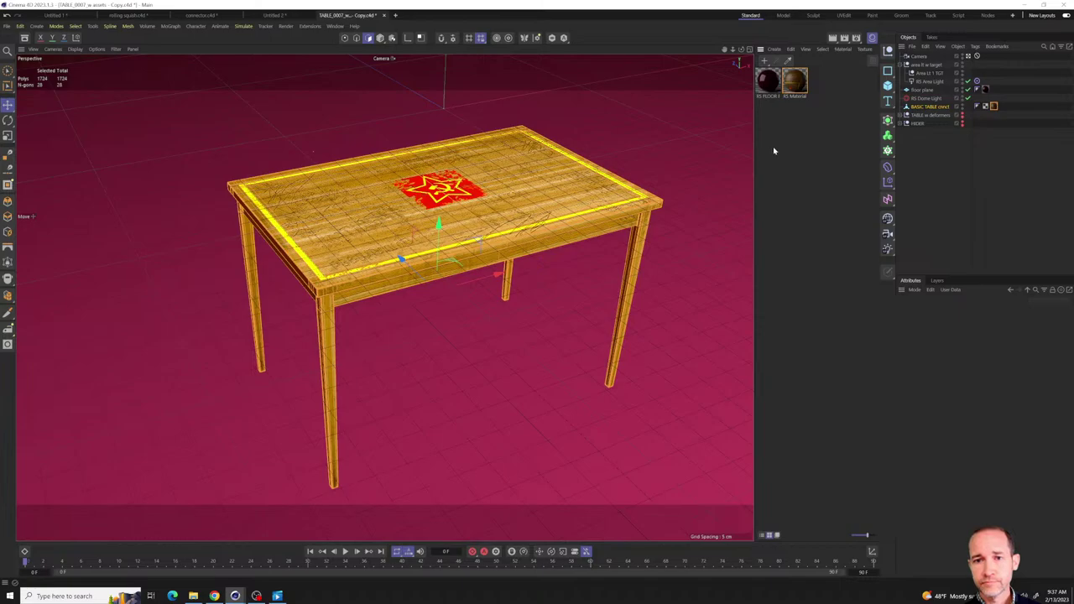
{"action": "double_click", "coordinate": [773, 150]}
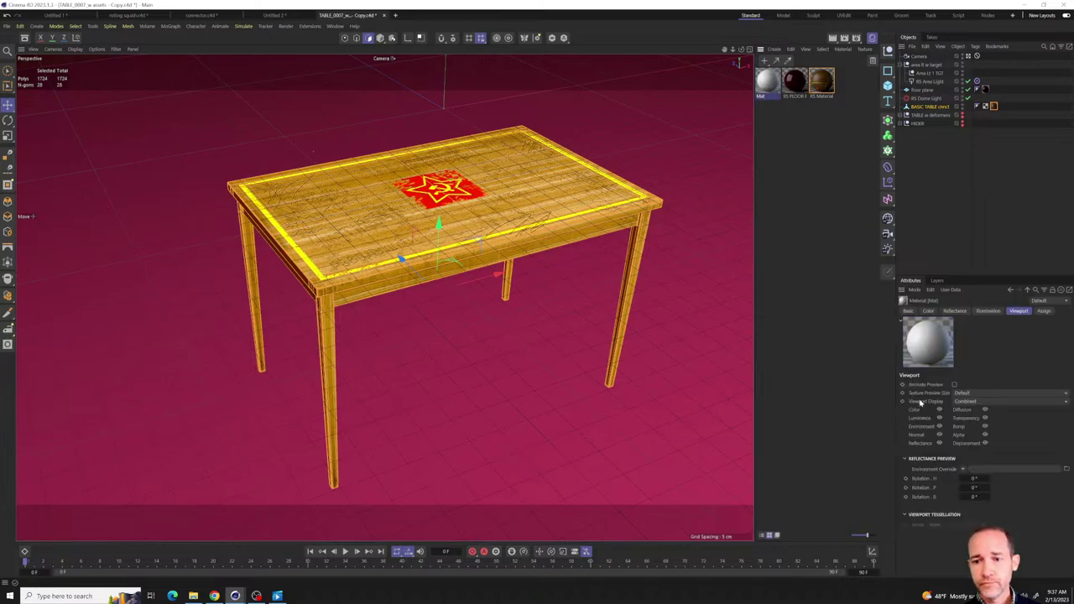
{"action": "left_click", "coordinate": [928, 310]}
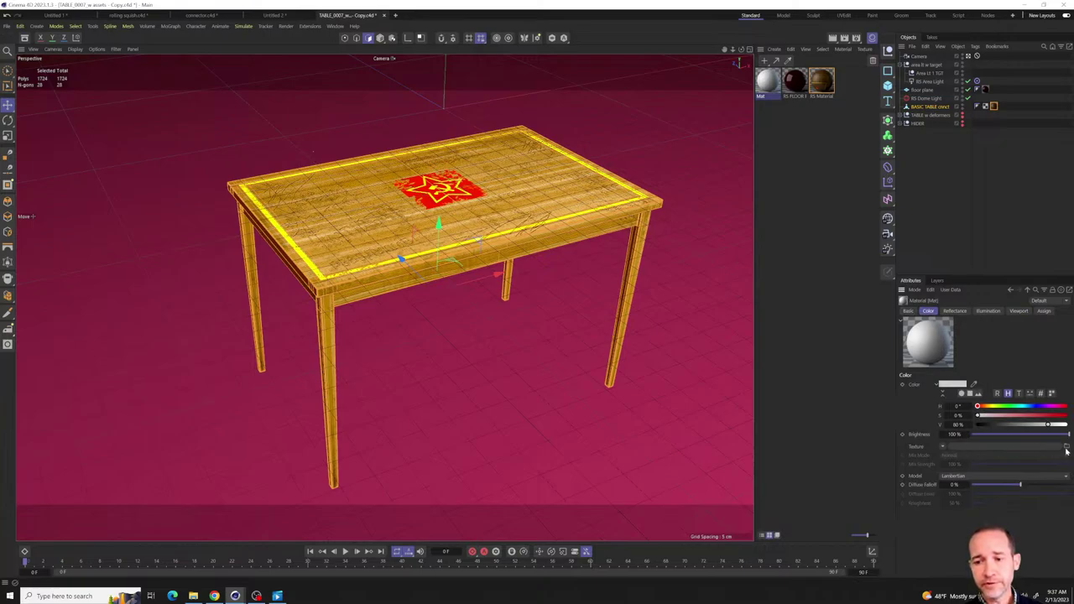
- Add a sphere, scale it down and place it beneath the tabletop, and reselect the new standard material
{"action": "left_click", "coordinate": [893, 91]}
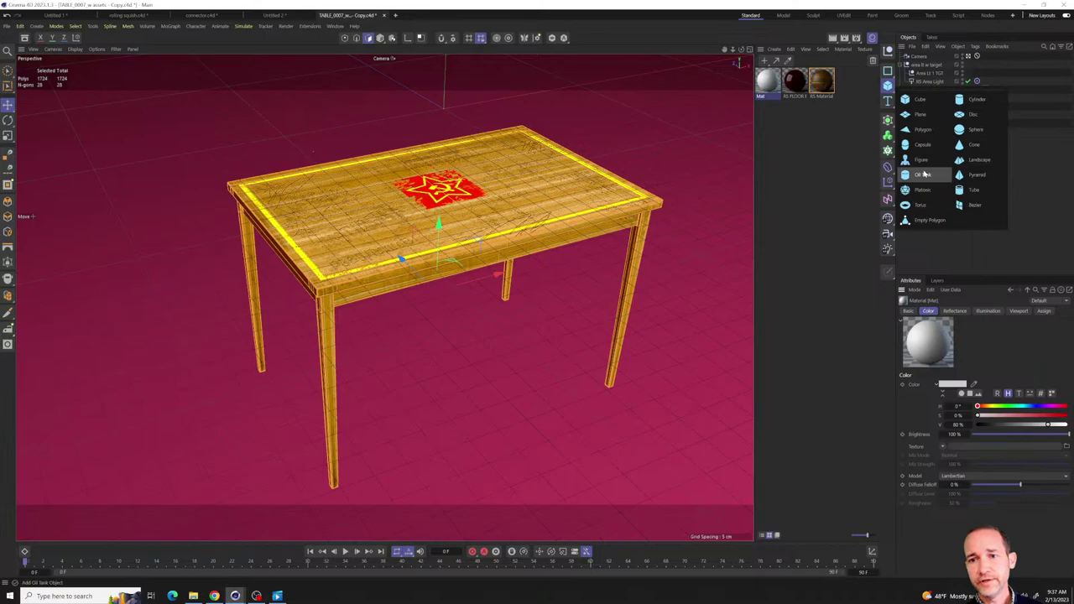
{"action": "left_click", "coordinate": [976, 129]}
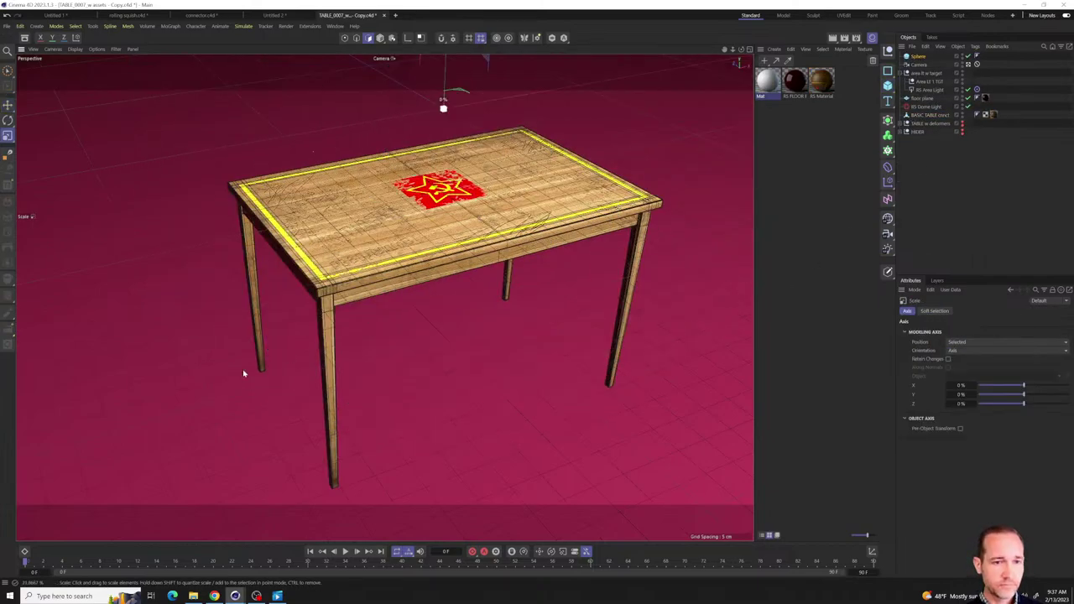
{"action": "left_click_drag", "start_coordinate": [442, 105], "coordinate": [439, 277]}
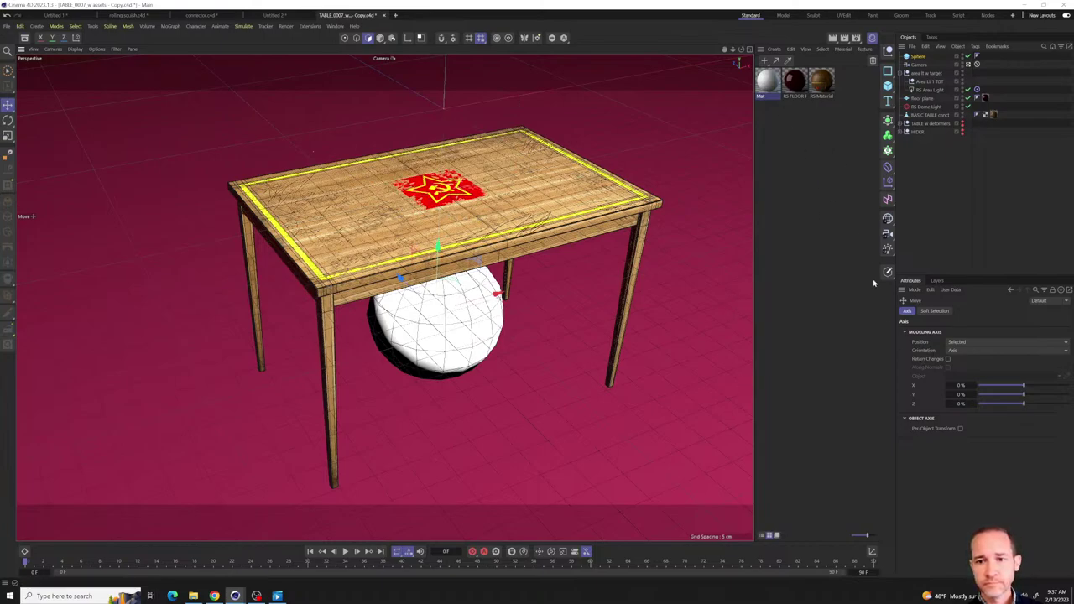
{"action": "left_click", "coordinate": [774, 89]}
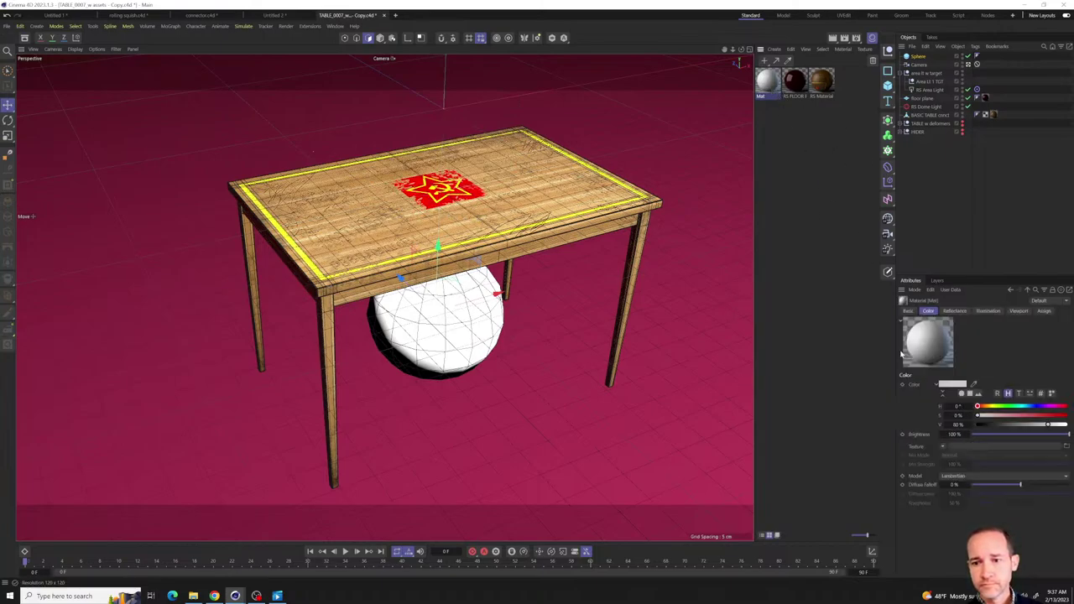
- Start loading an image texture for the standard material's color, and browse the Downloads folder on drive D: with the newest items first
{"action": "left_click", "coordinate": [943, 447]}
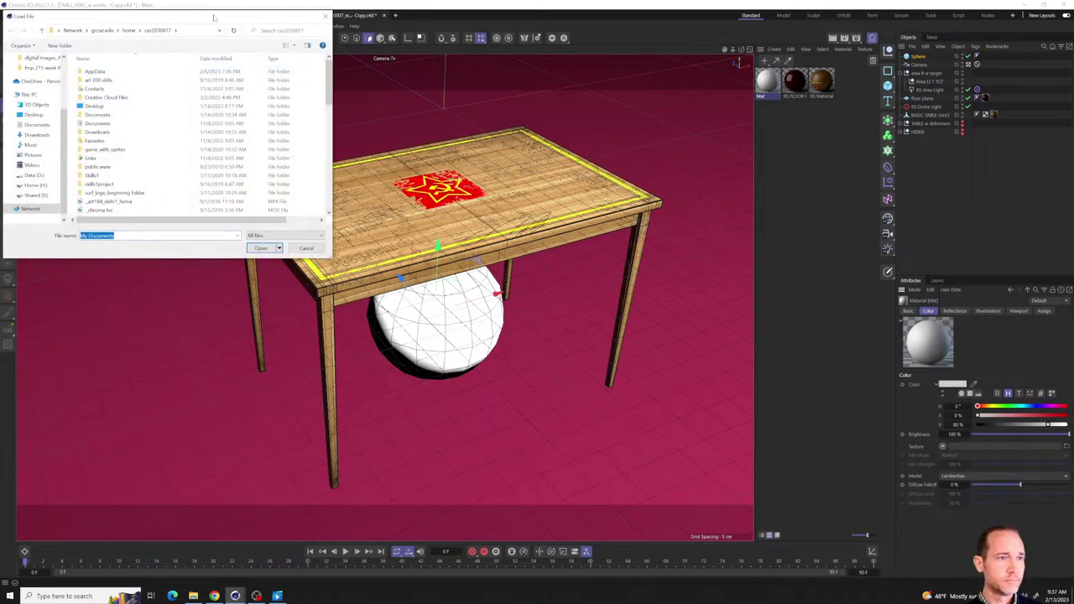
{"action": "left_click_drag", "start_coordinate": [214, 17], "coordinate": [746, 173]}
{"action": "scroll", "coordinate": [570, 251], "scroll_direction": "up", "scroll_amount": 2}
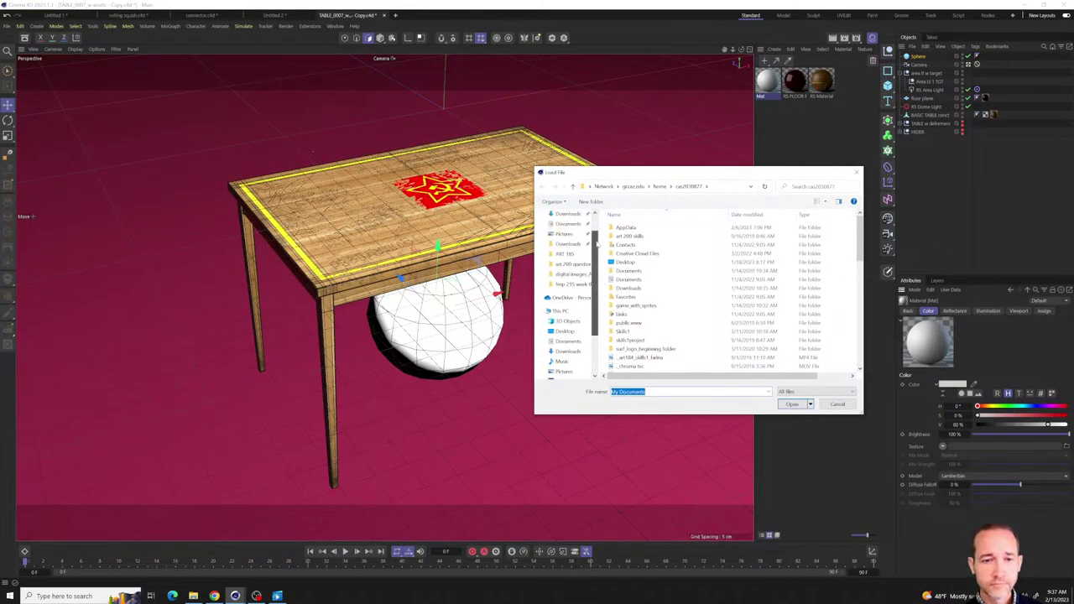
{"action": "scroll", "coordinate": [571, 252], "scroll_direction": "up", "scroll_amount": 3}
{"action": "left_click", "coordinate": [567, 240]}
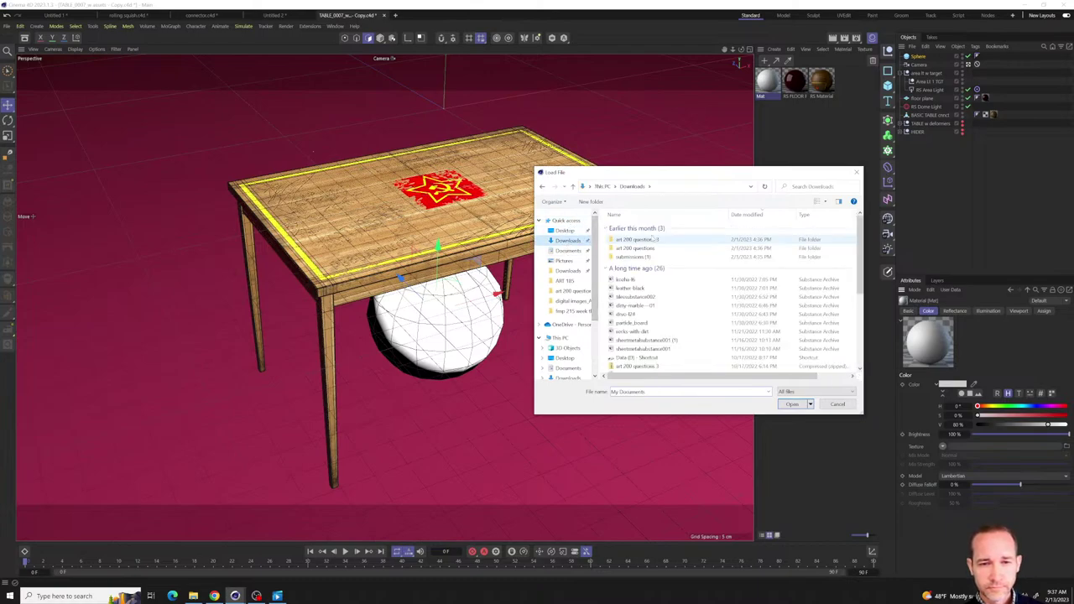
{"action": "left_click", "coordinate": [567, 270]}
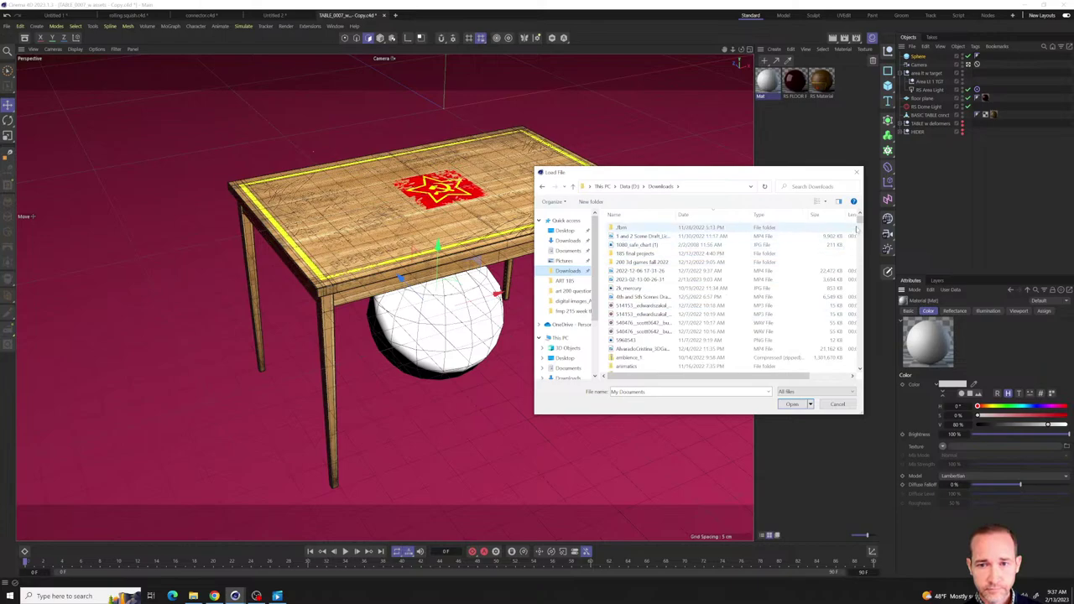
{"action": "scroll", "coordinate": [860, 283], "scroll_direction": "down", "scroll_amount": 10}
{"action": "left_click_drag", "start_coordinate": [860, 283], "coordinate": [883, 220]}
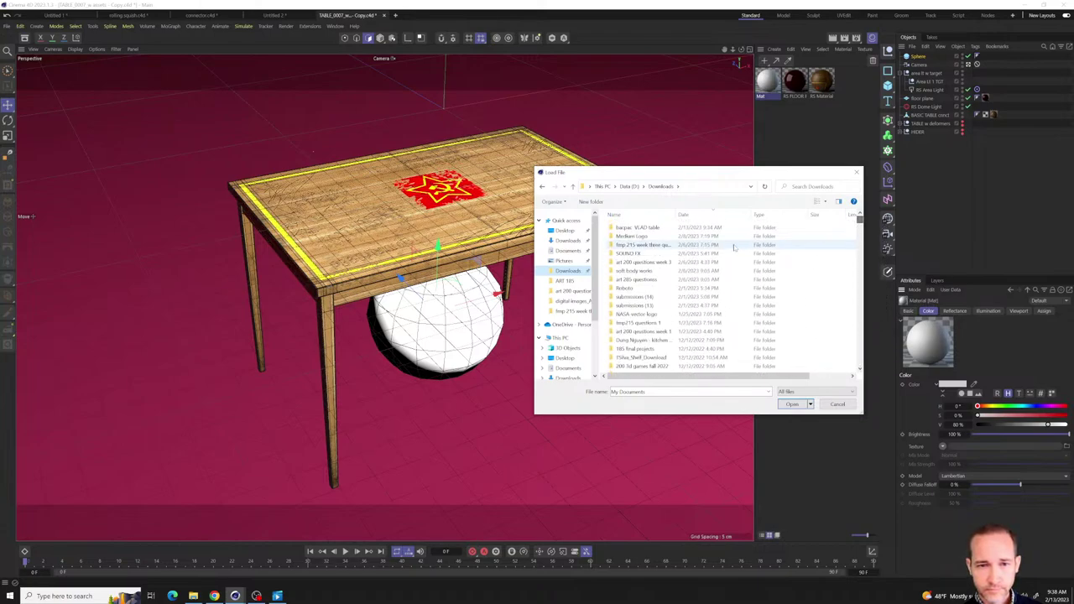
- Load DefaultMaterial_Base_color.png from the table project's tex folder as the material's color texture
{"action": "double_click", "coordinate": [713, 229]}
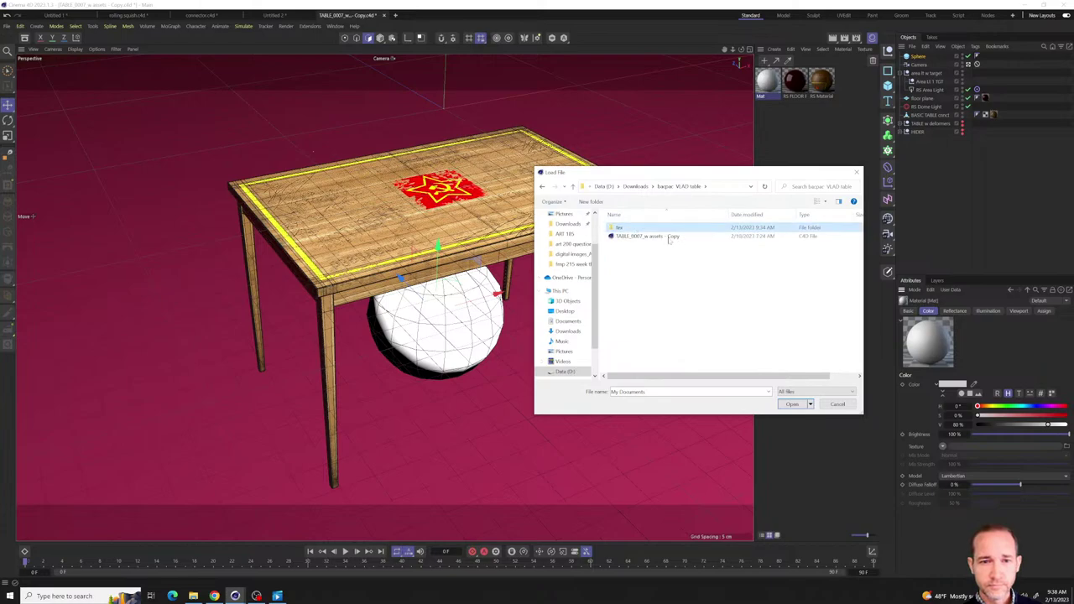
{"action": "double_click", "coordinate": [633, 228]}
{"action": "left_click", "coordinate": [627, 237]}
{"action": "left_click", "coordinate": [791, 404]}
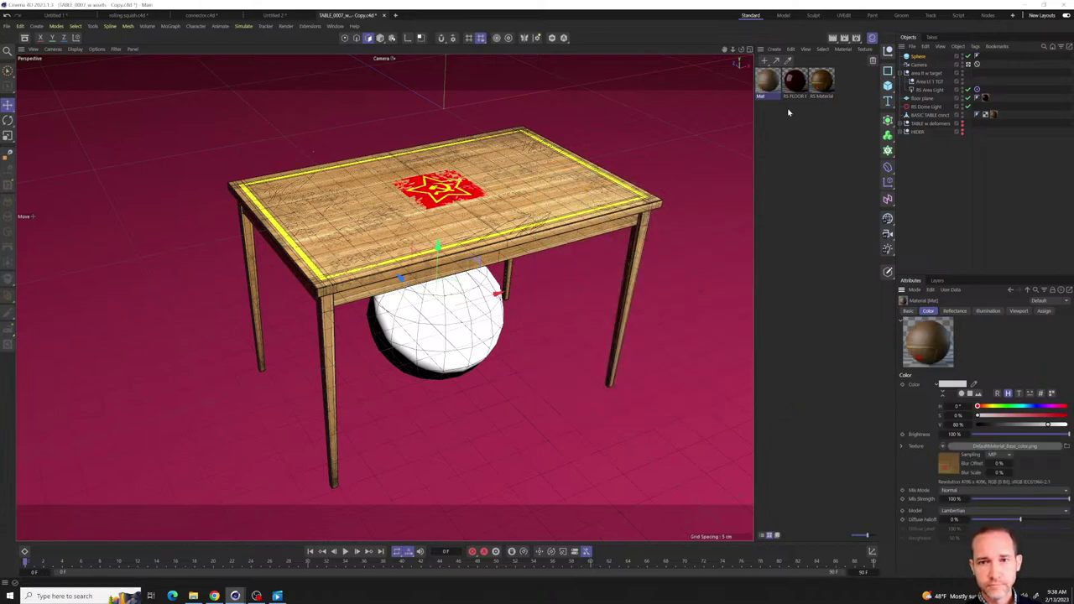
- Apply the wood-textured standard material to the sphere under the table, and delete the sphere
{"action": "left_click_drag", "start_coordinate": [770, 83], "coordinate": [920, 57]}
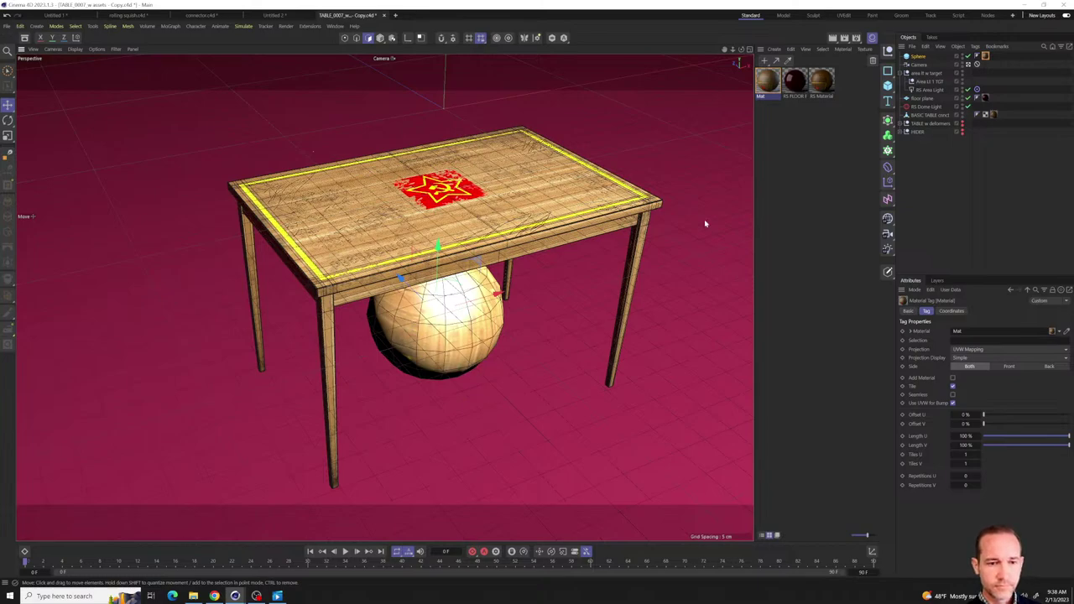
{"action": "left_click", "coordinate": [917, 131]}
{"action": "left_click", "coordinate": [918, 56]}
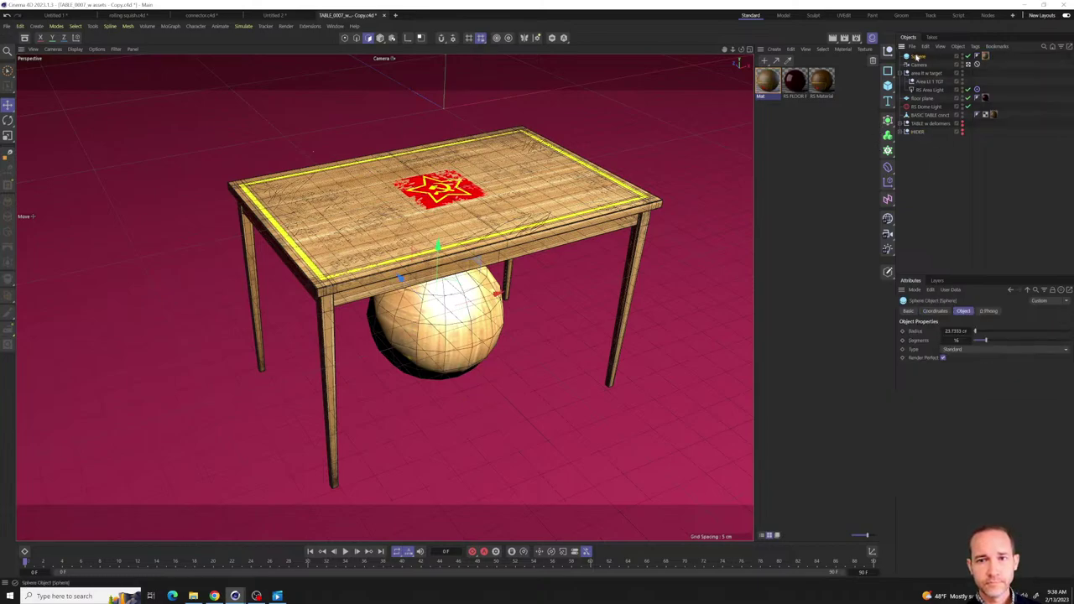
{"action": "key", "text": "Delete"}
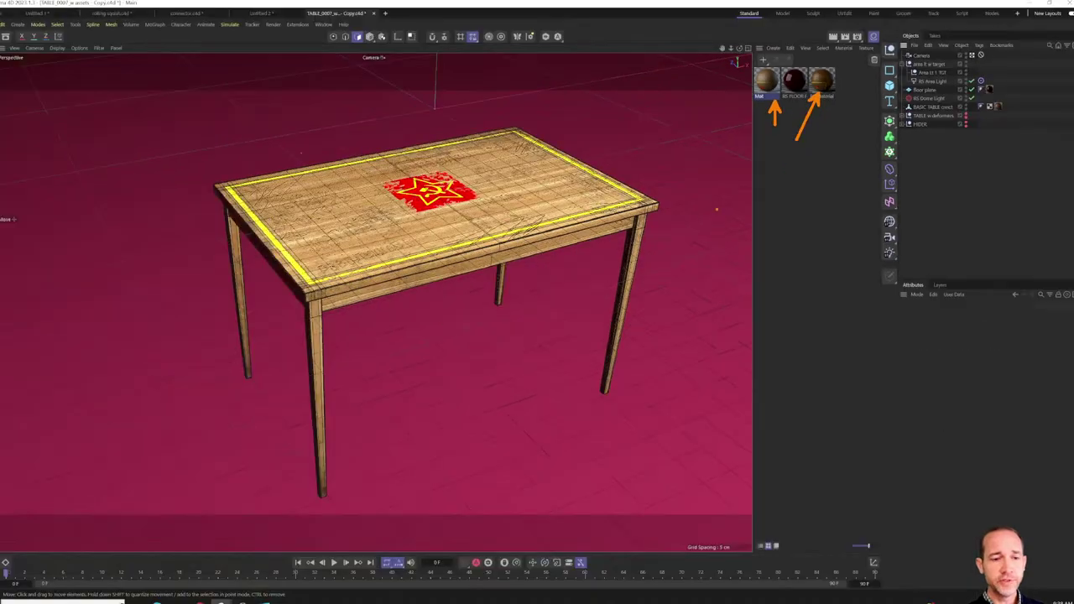
- Review the Viewport Renderer filter in the render settings and the RS Material's viewport texture preview size
{"action": "left_click", "coordinate": [857, 39]}
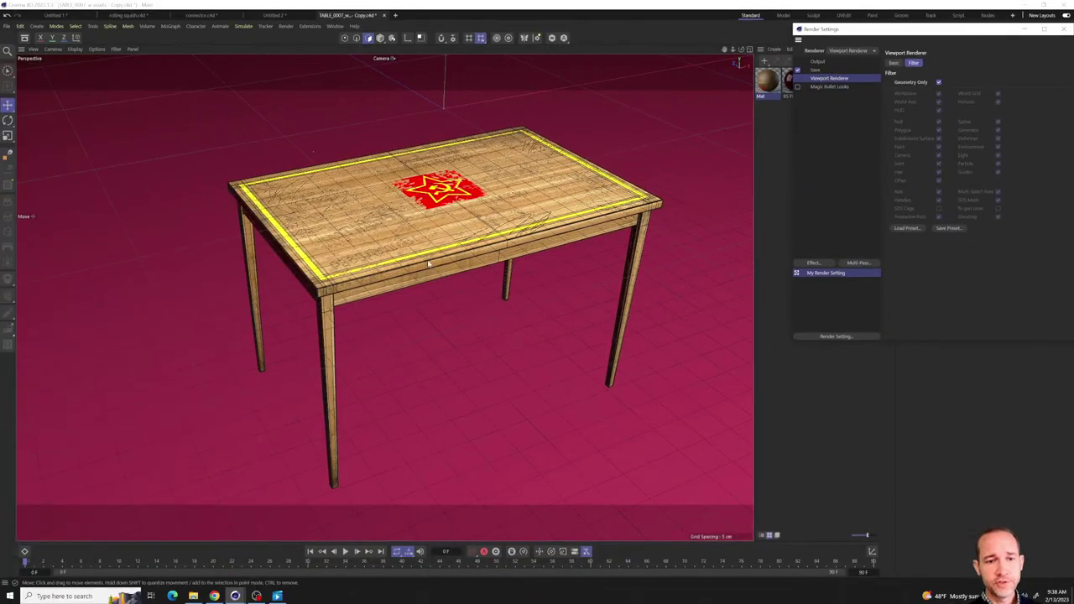
{"action": "left_click", "coordinate": [1024, 28]}
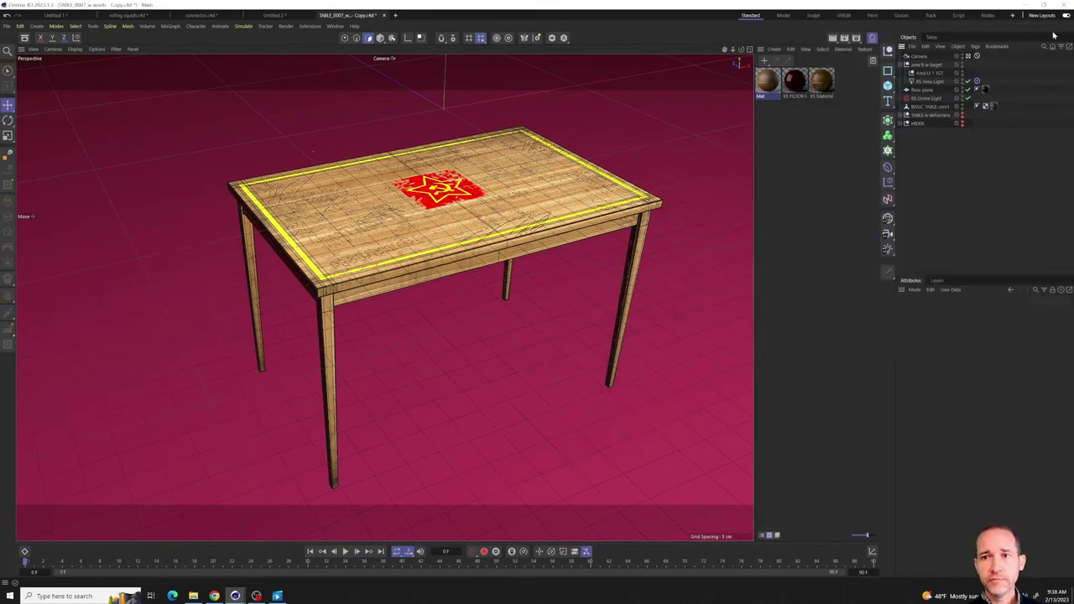
{"action": "left_click", "coordinate": [822, 80]}
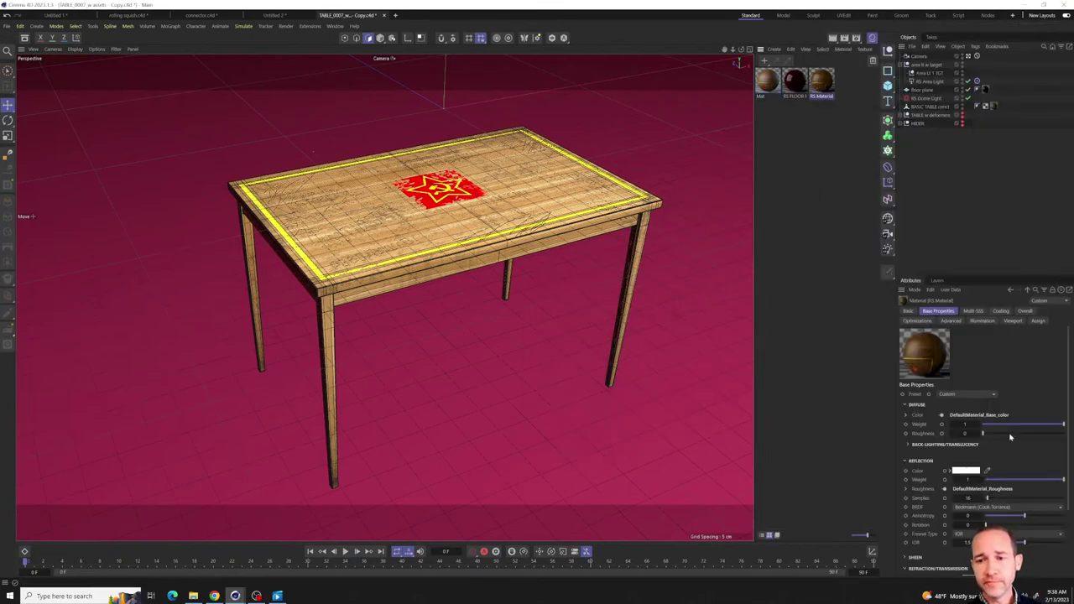
{"action": "left_click", "coordinate": [1012, 323]}
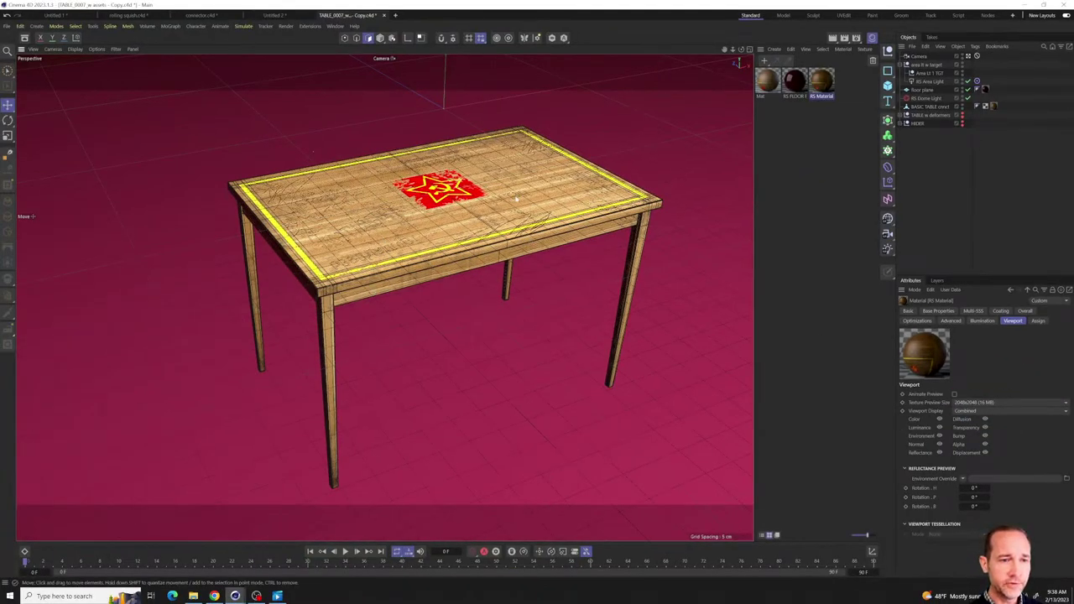
{"action": "left_click", "coordinate": [798, 149]}
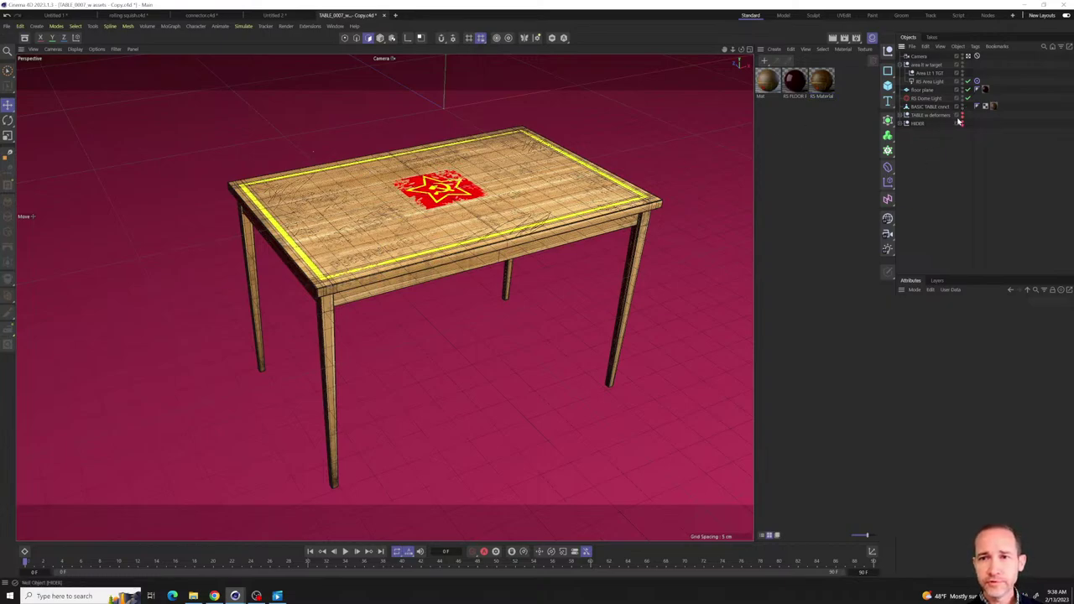
- Leave the scene camera for the default camera and examine the tabletop's texture up close from different angles
{"action": "left_click", "coordinate": [968, 55]}
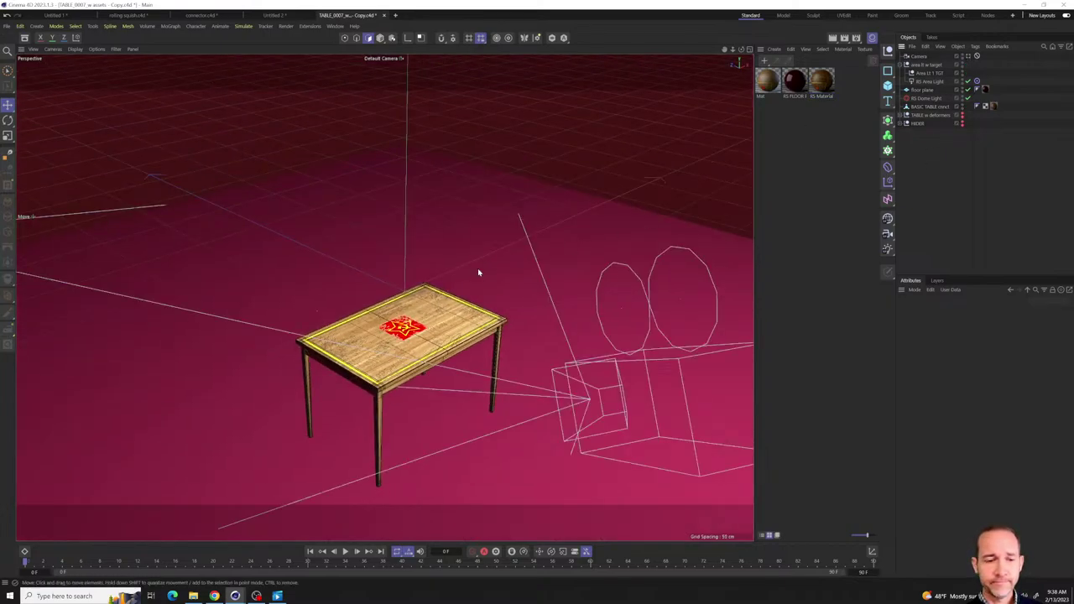
{"action": "left_click_drag", "start_coordinate": [479, 271], "coordinate": [414, 359], "text": "alt"}
{"action": "scroll", "coordinate": [412, 423], "scroll_direction": "up", "scroll_amount": 5}
{"action": "left_click_drag", "start_coordinate": [401, 406], "coordinate": [372, 410], "text": "alt"}
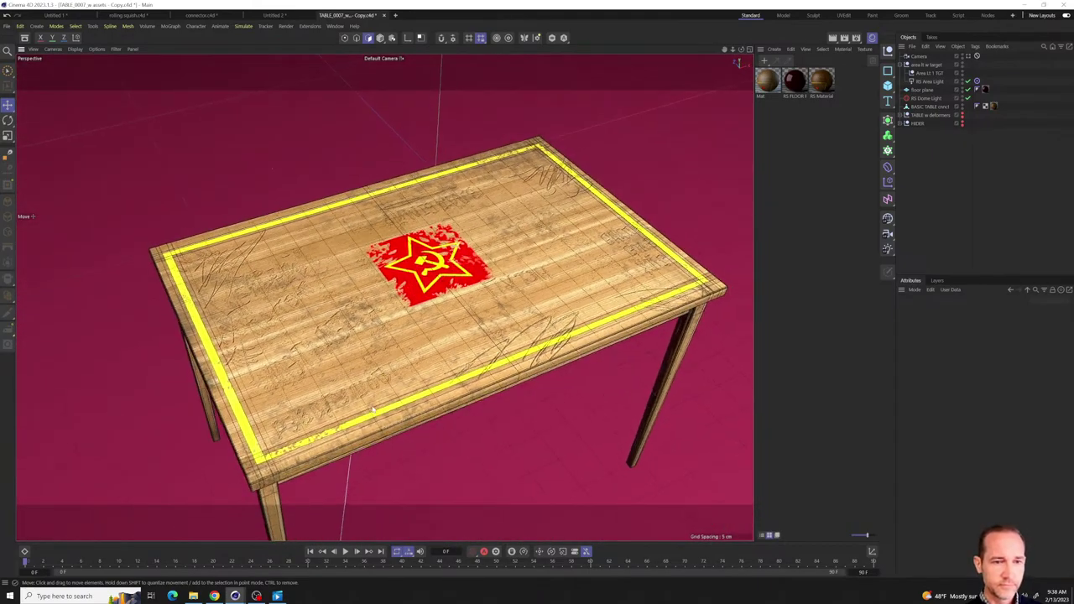
{"action": "left_click_drag", "start_coordinate": [599, 357], "coordinate": [451, 365], "text": "alt"}
{"action": "scroll", "coordinate": [546, 347], "scroll_direction": "down", "scroll_amount": 3}
{"action": "scroll", "coordinate": [522, 361], "scroll_direction": "up", "scroll_amount": 2}
- Switch to File Explorer and open the Downloads folder on drive D:
{"action": "left_click", "coordinate": [193, 596]}
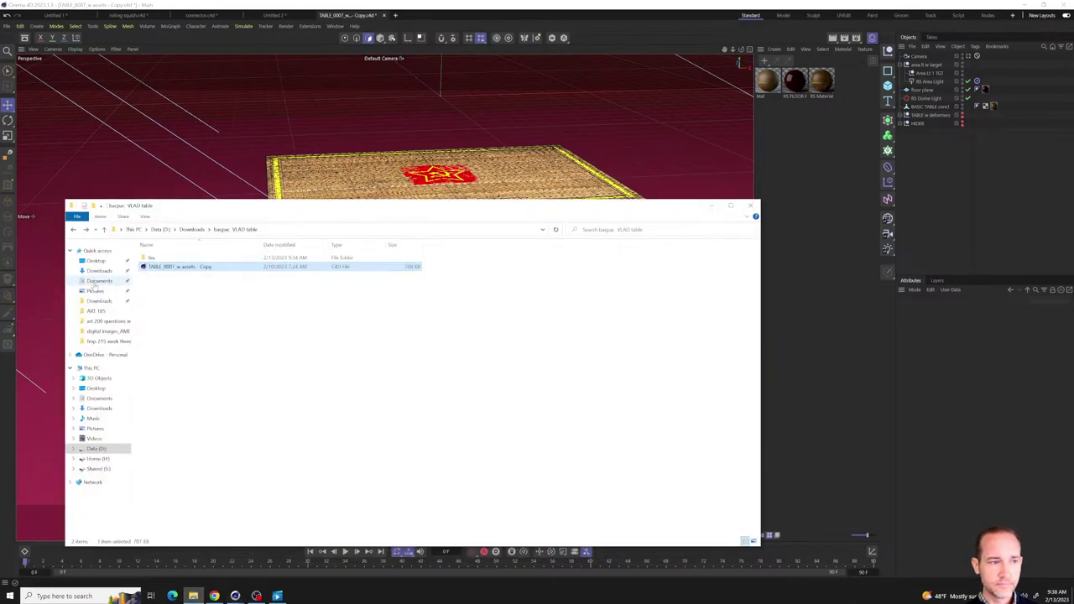
{"action": "left_click", "coordinate": [97, 301]}
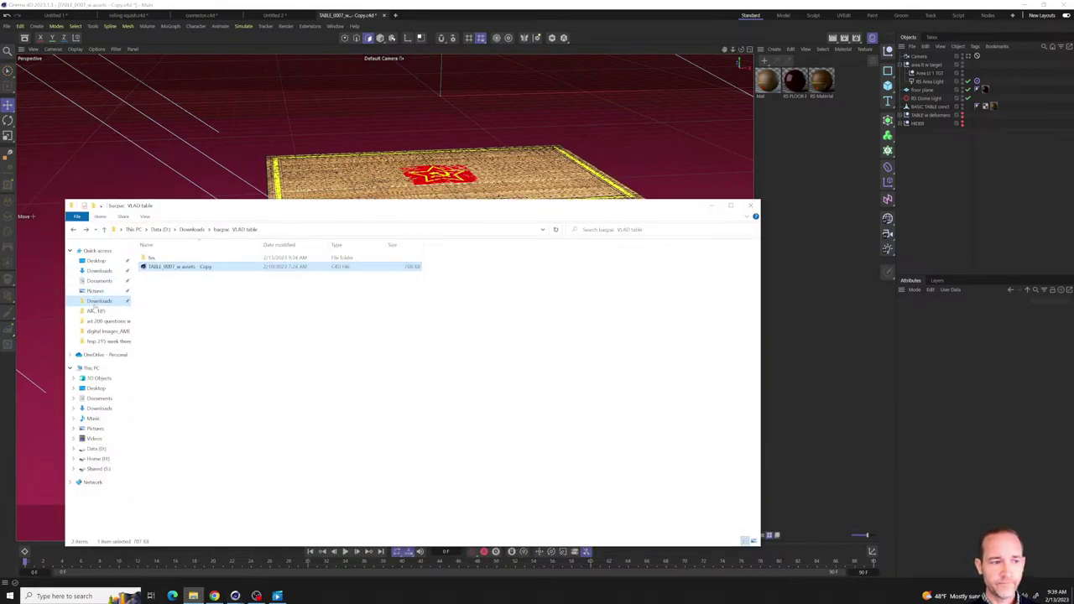
- Sort the Downloads folder by date modified with the newest files first and return to the start of the list
{"action": "left_click", "coordinate": [300, 246]}
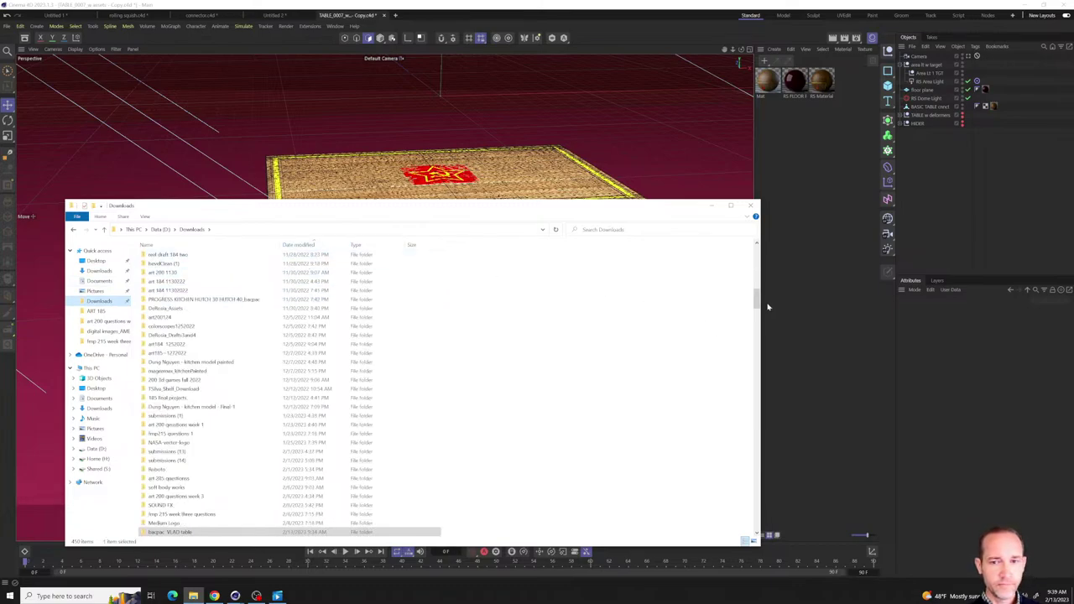
{"action": "scroll", "coordinate": [757, 298], "scroll_direction": "up", "scroll_amount": 15}
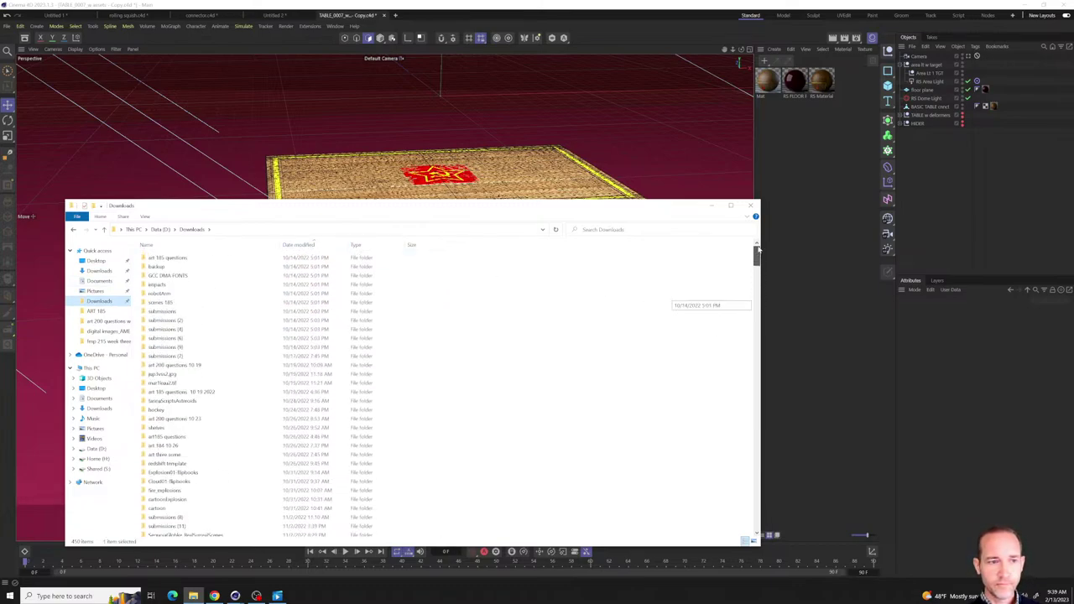
{"action": "left_click", "coordinate": [312, 246]}
{"action": "scroll", "coordinate": [237, 311], "scroll_direction": "up", "scroll_amount": 15}
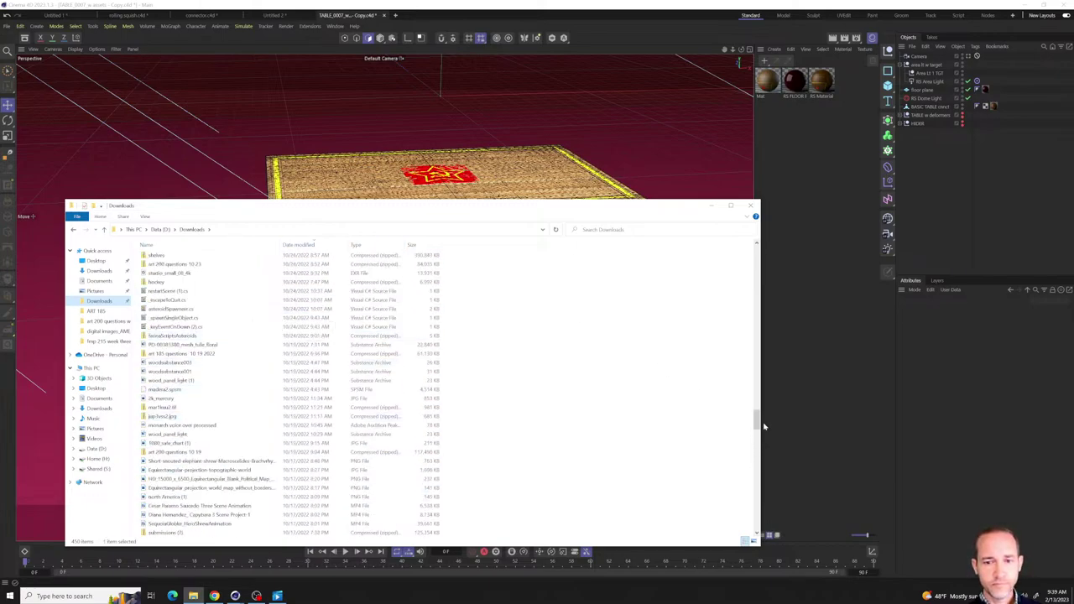
{"action": "left_click_drag", "start_coordinate": [757, 420], "coordinate": [758, 254]}
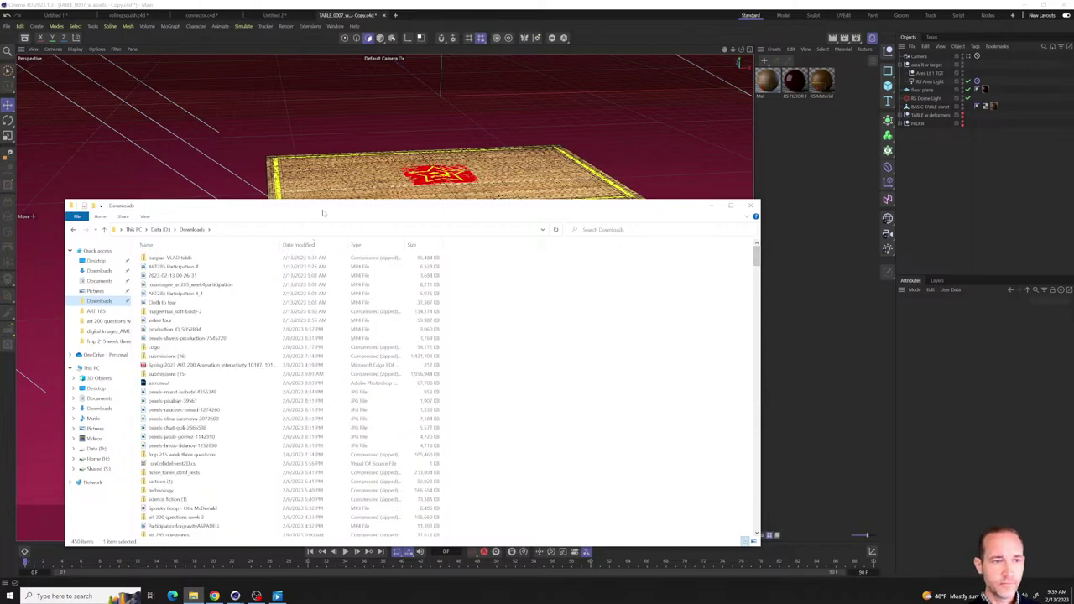
{"action": "left_click_drag", "start_coordinate": [329, 216], "coordinate": [589, 233]}
{"action": "left_click", "coordinate": [474, 302]}
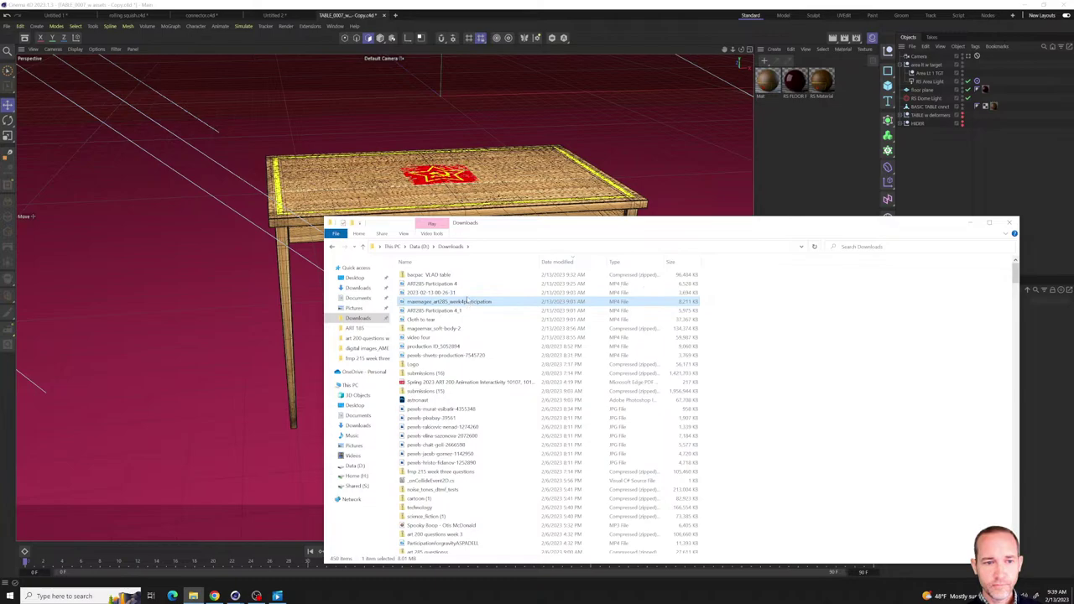
{"action": "left_click", "coordinate": [468, 293]}
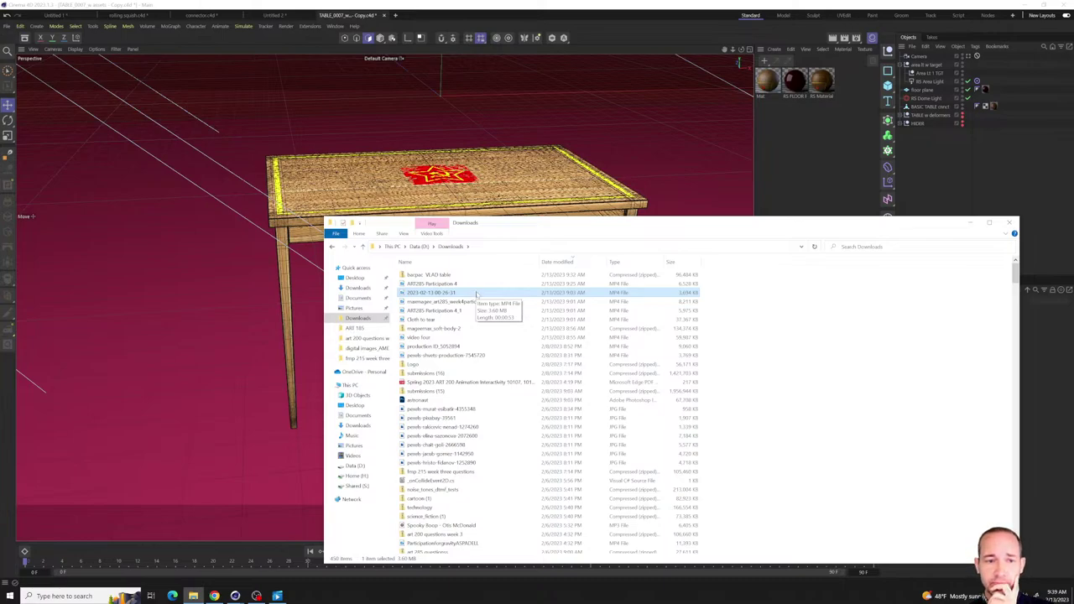
{"action": "double_click", "coordinate": [475, 294]}
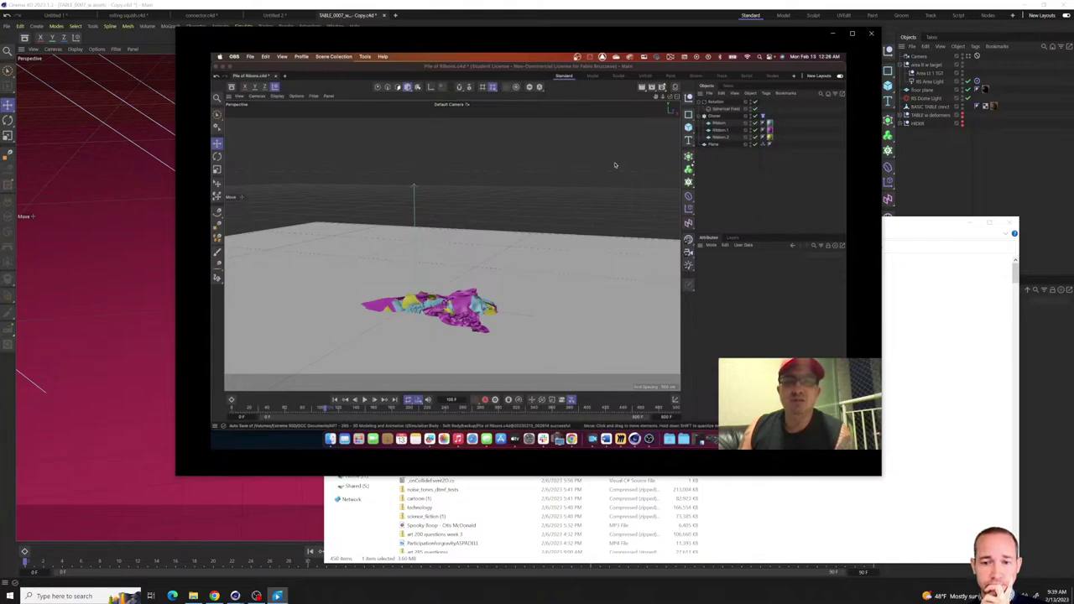
{"action": "mouse_move", "coordinate": [232, 456]}
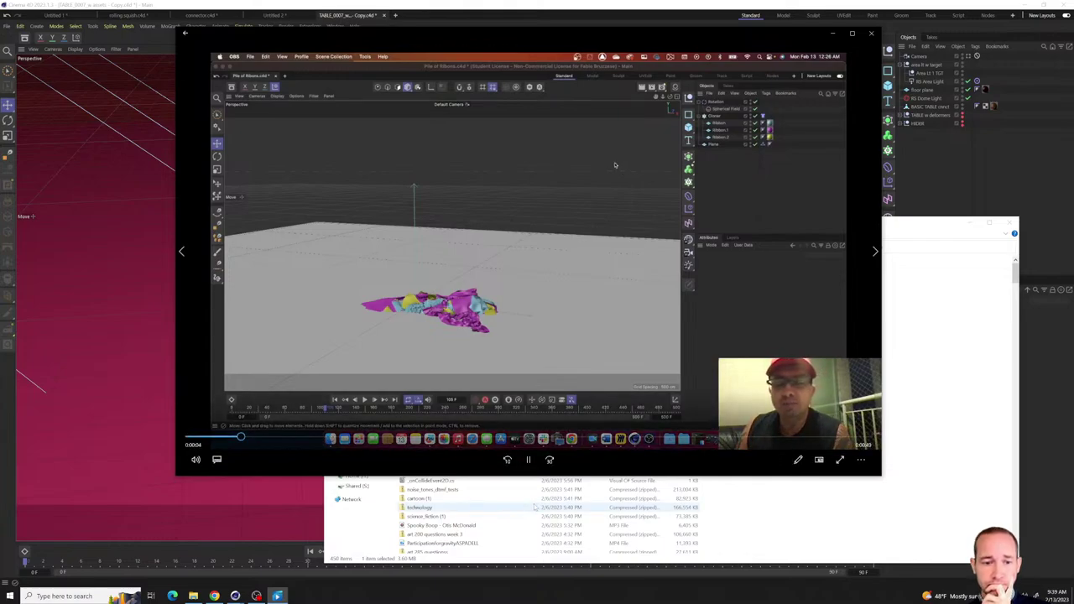
{"action": "left_click", "coordinate": [194, 458]}
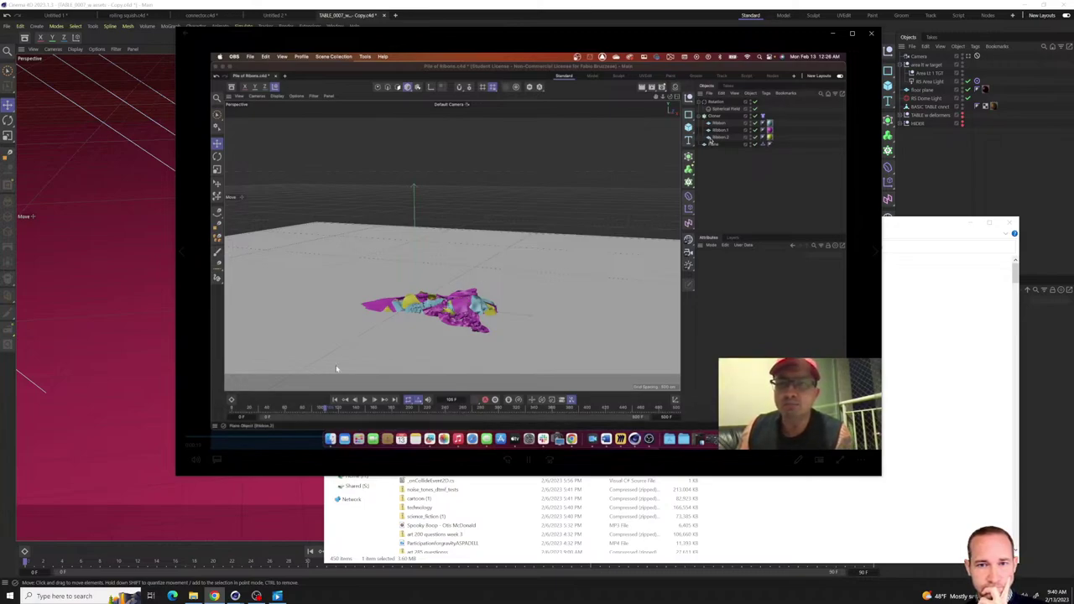
- Watch the ribbon simulation video to 0:43 with a pause at 0:22, and minimize the player and the Downloads window
{"action": "mouse_move", "coordinate": [336, 369]}
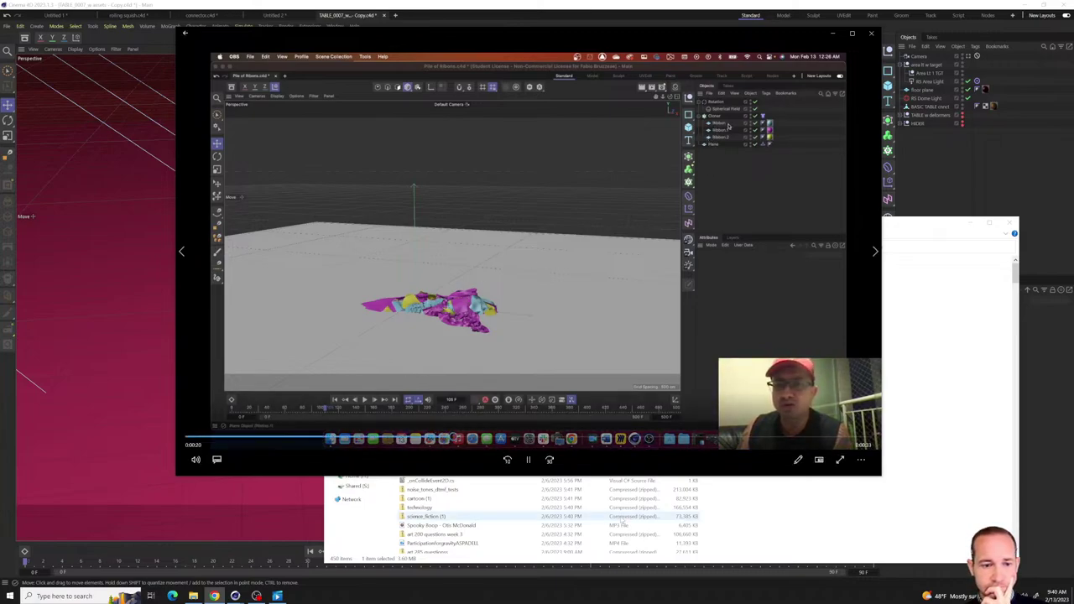
{"action": "left_click", "coordinate": [529, 460]}
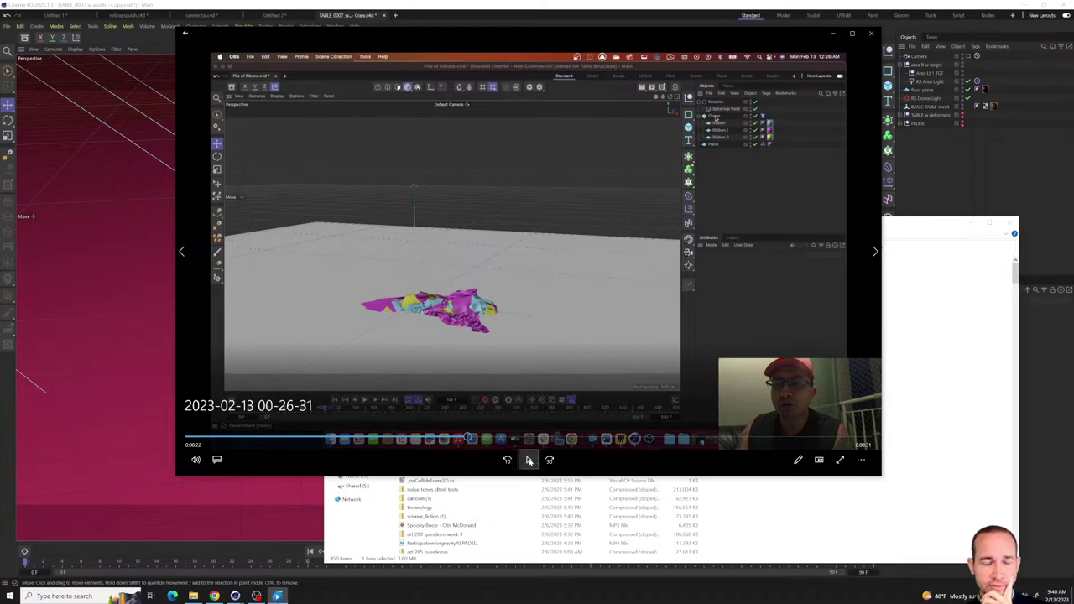
{"action": "left_click", "coordinate": [530, 460]}
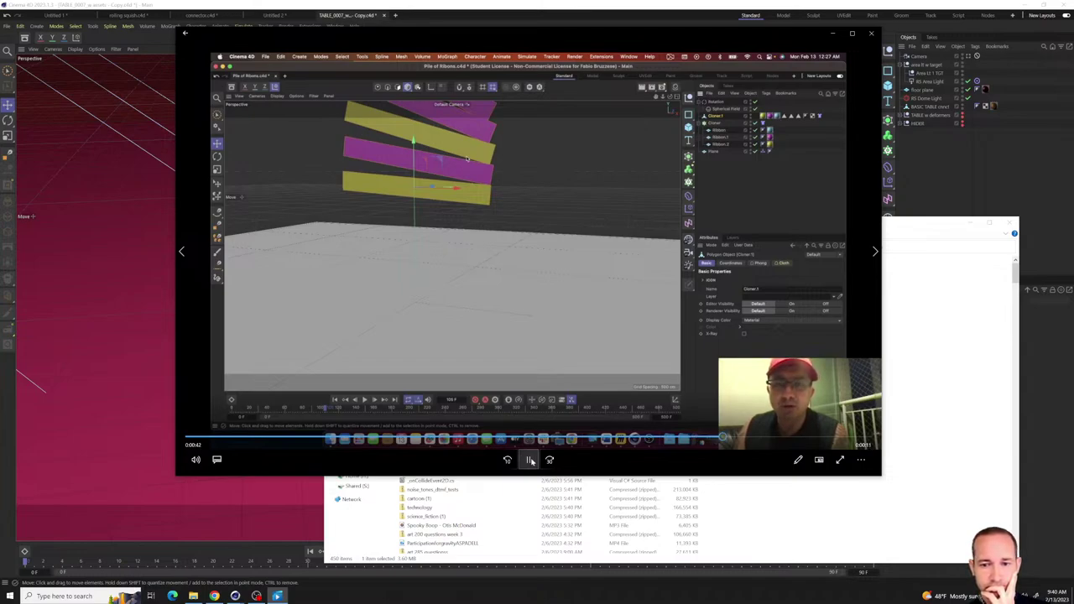
{"action": "left_click", "coordinate": [530, 461]}
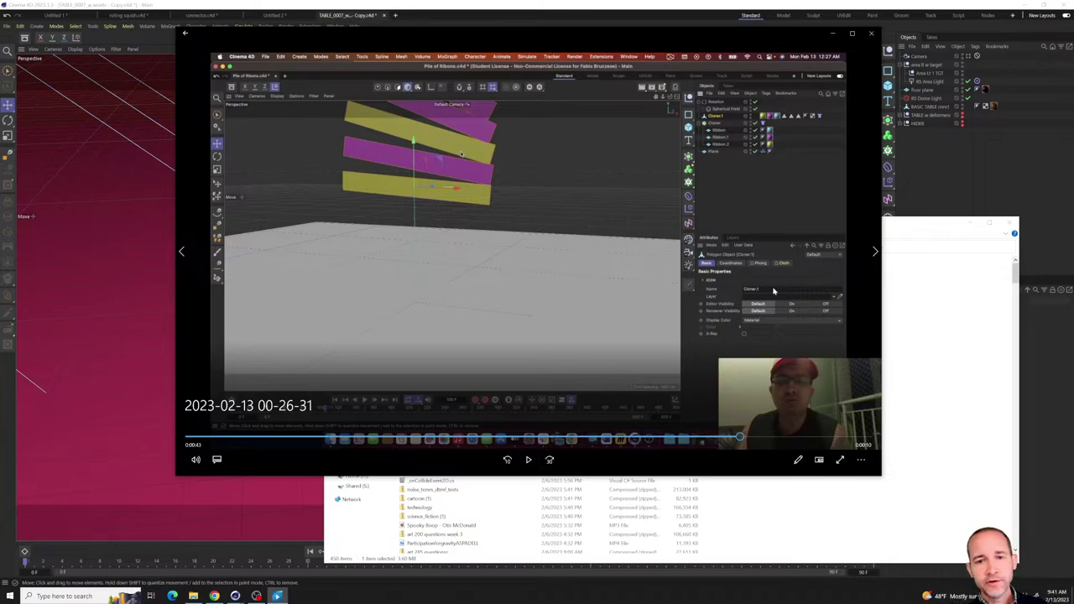
{"action": "left_click", "coordinate": [833, 34]}
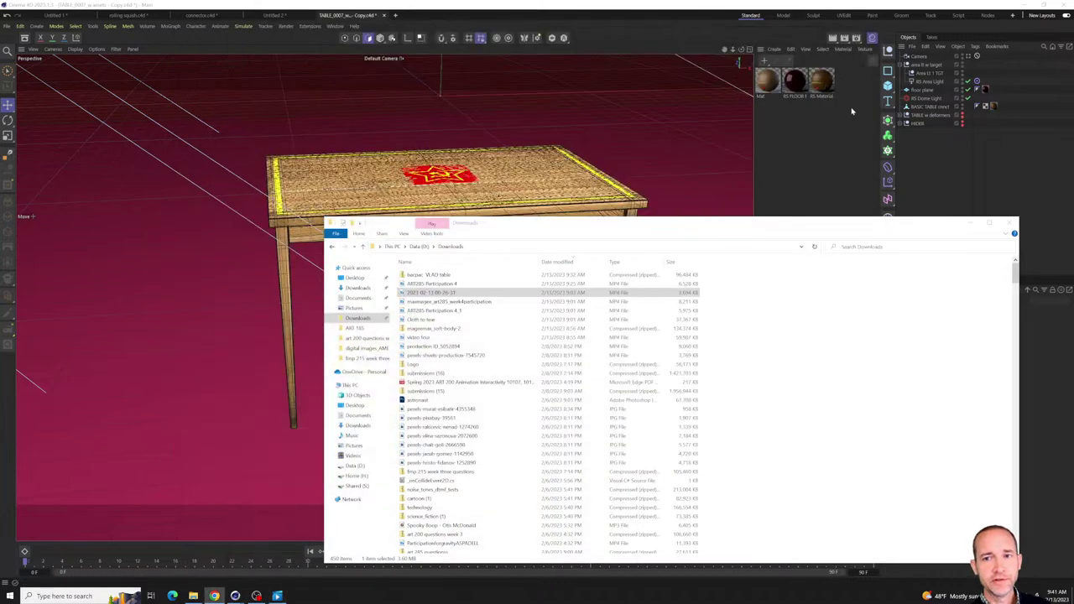
{"action": "left_click", "coordinate": [969, 225]}
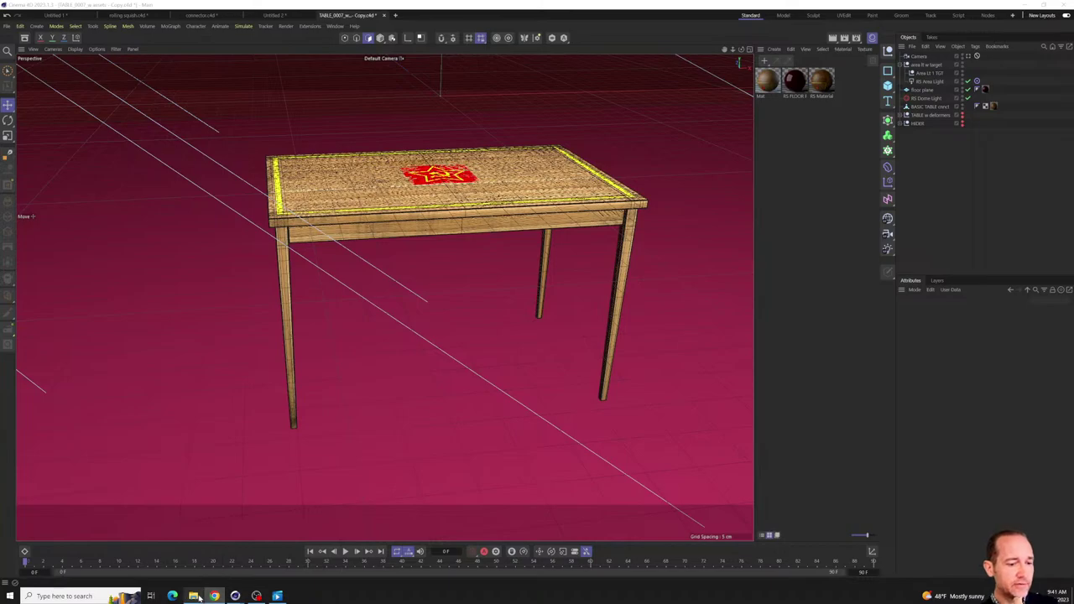
- Restore the Downloads window, play the ART285 Participation 4 video, pause it at 0:06 and close the player
{"action": "mouse_move", "coordinate": [197, 595]}
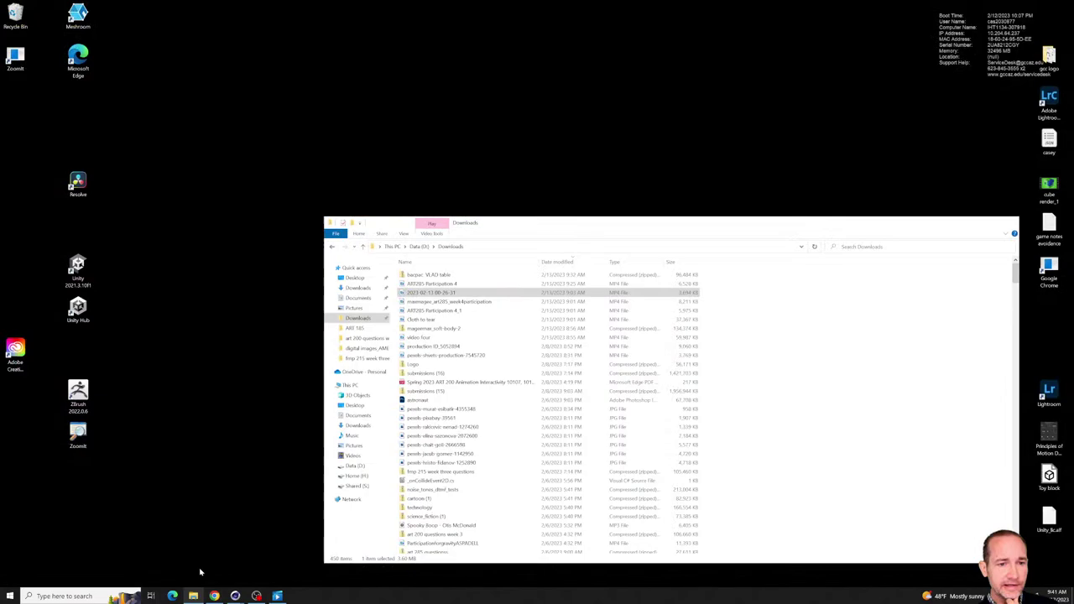
{"action": "left_click", "coordinate": [199, 572]}
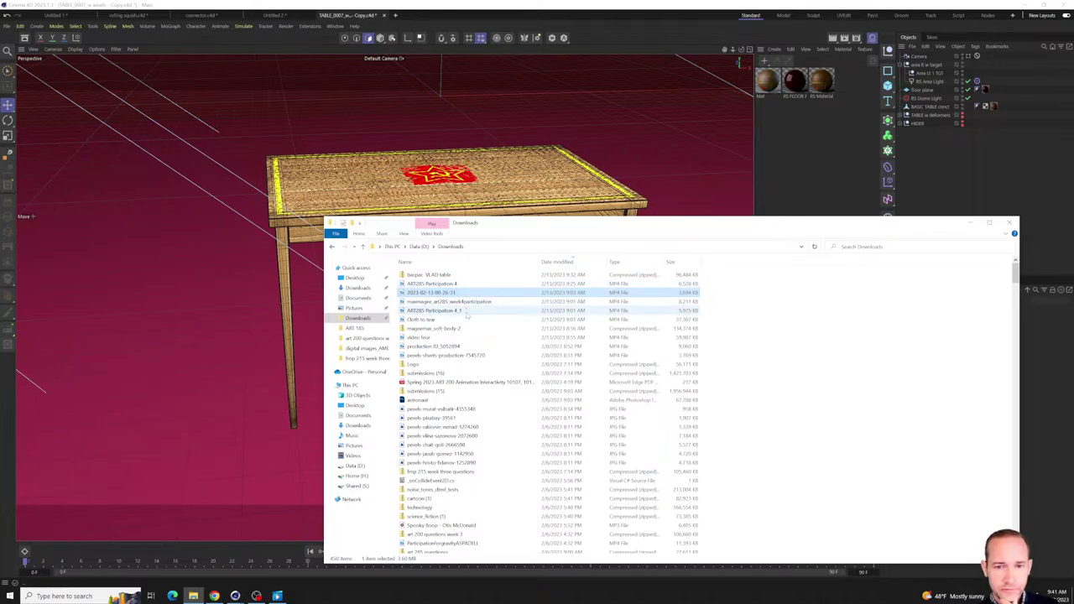
{"action": "double_click", "coordinate": [469, 285]}
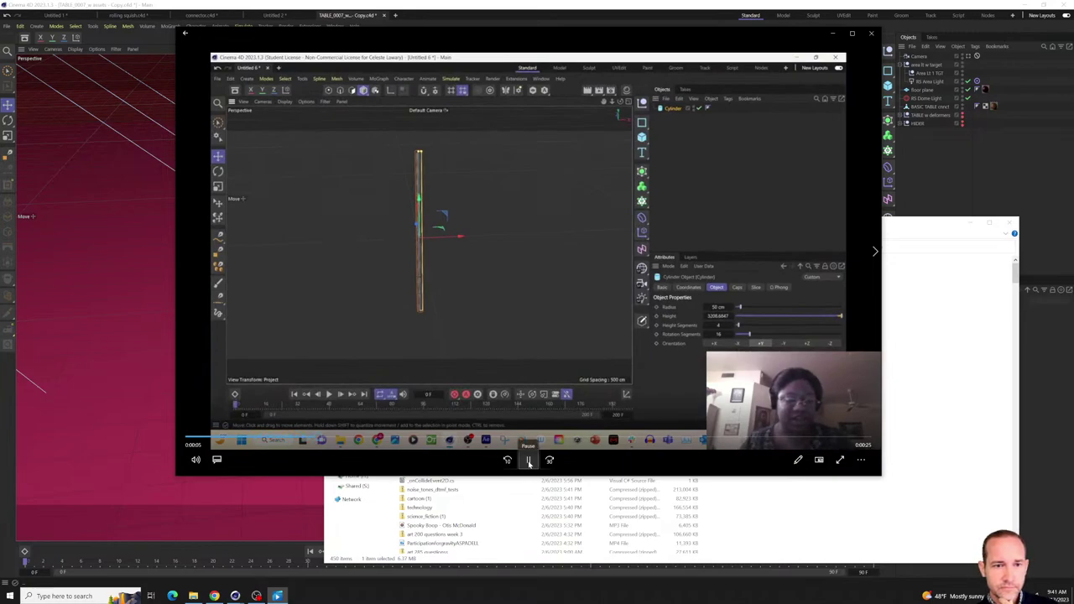
{"action": "left_click", "coordinate": [529, 460]}
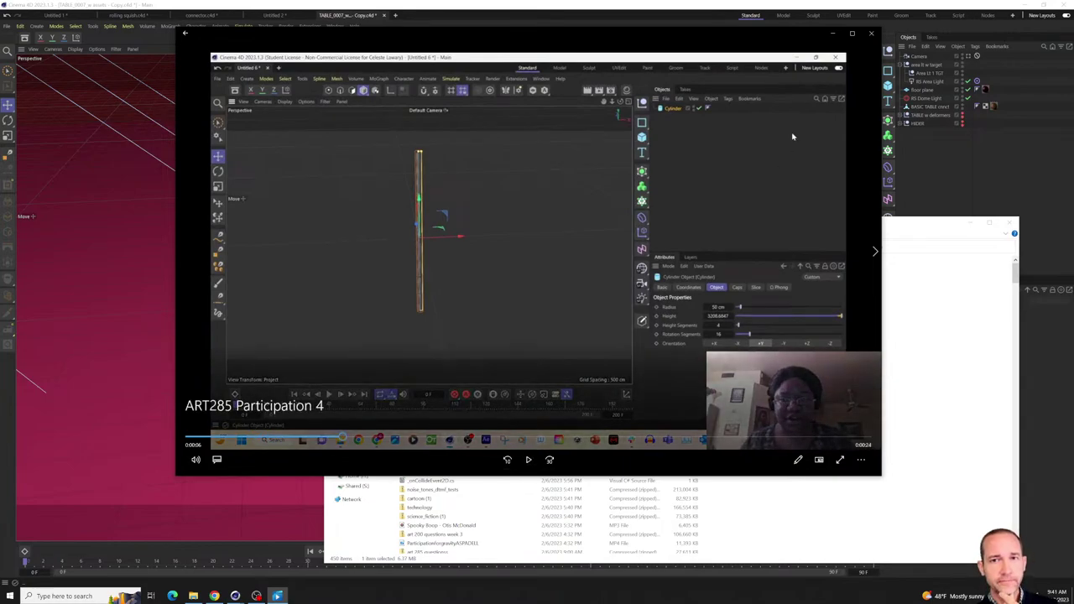
{"action": "left_click", "coordinate": [871, 34]}
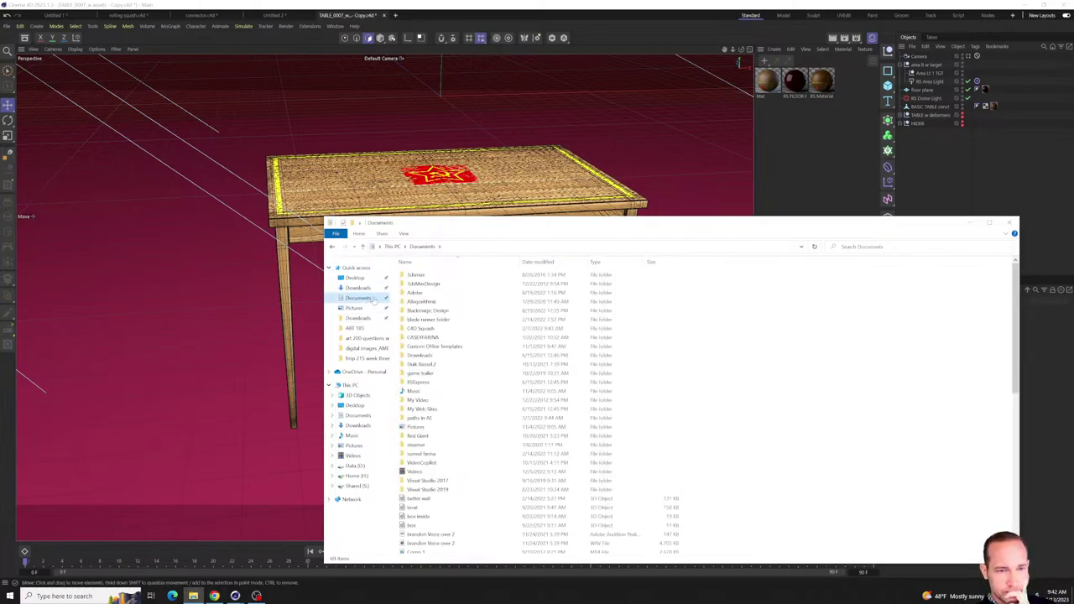
- Reopen the Downloads folder on the Data (D:) drive and list its newest files first
{"action": "left_click", "coordinate": [361, 299]}
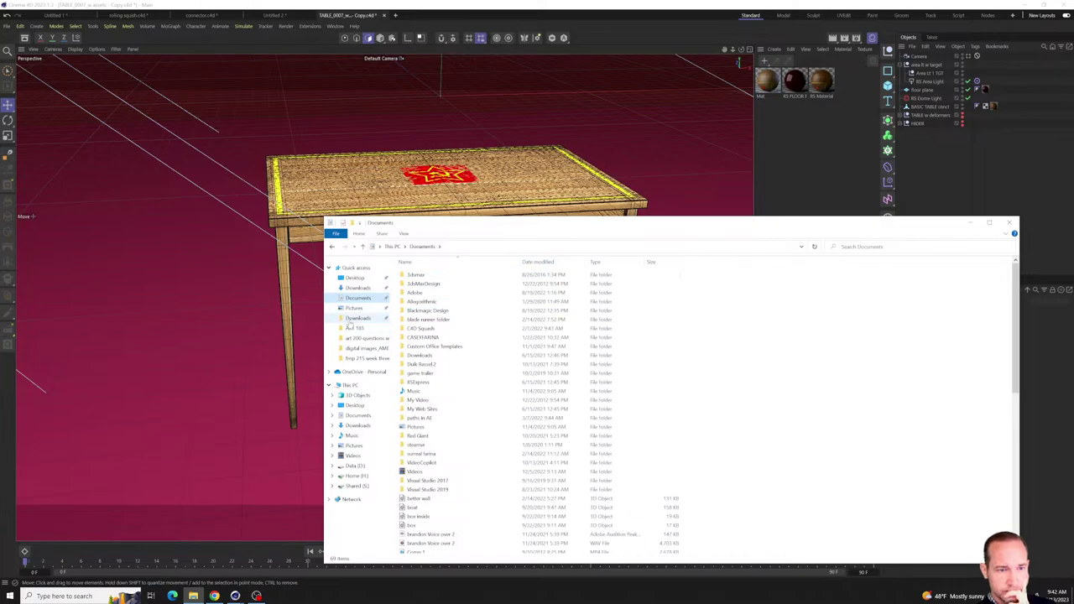
{"action": "left_click", "coordinate": [353, 320]}
{"action": "left_click", "coordinate": [558, 263]}
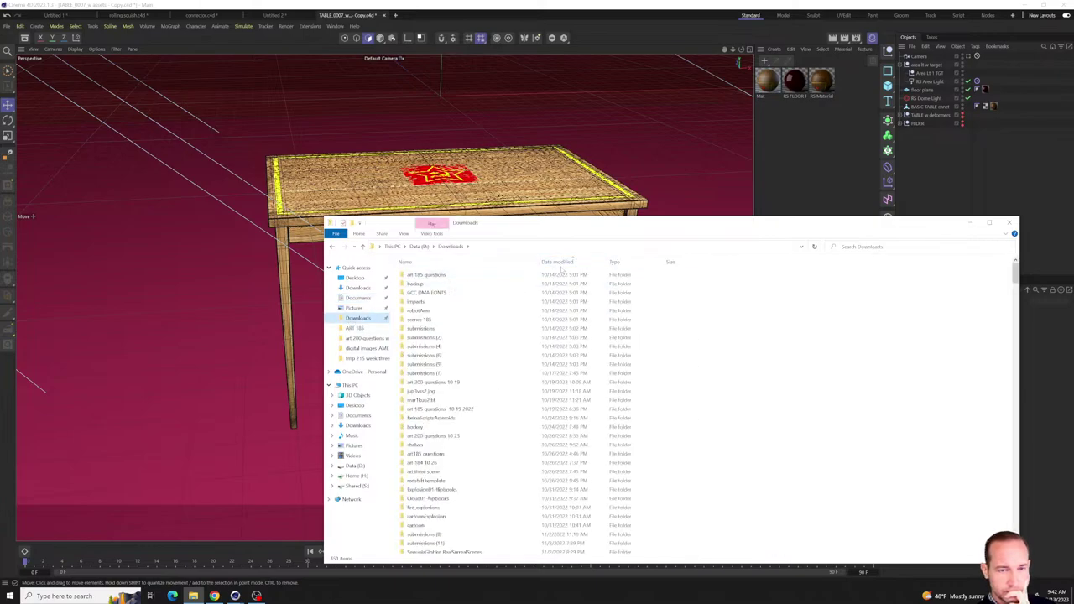
- Rename the new soft-body-simulations archive by adding the student's first name to the end of its name
{"action": "right_click", "coordinate": [464, 279]}
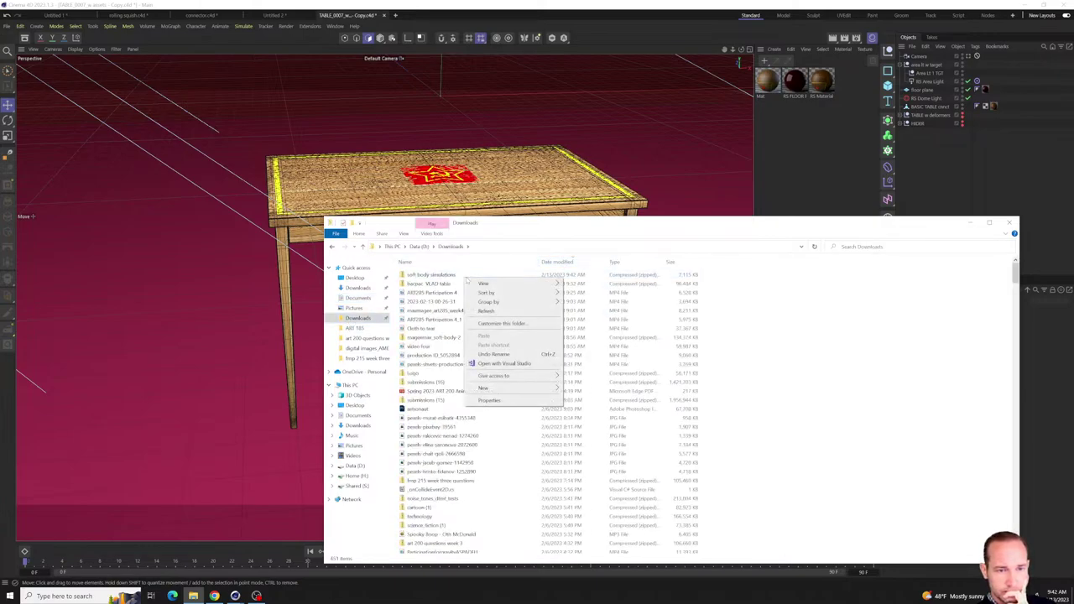
{"action": "mouse_move", "coordinate": [509, 286]}
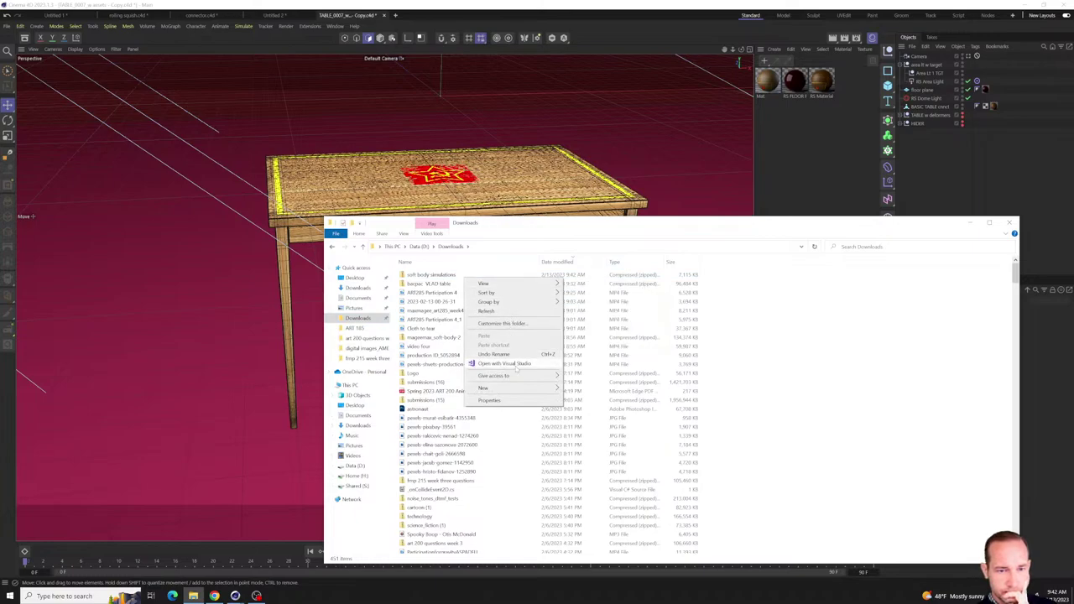
{"action": "left_click", "coordinate": [444, 276]}
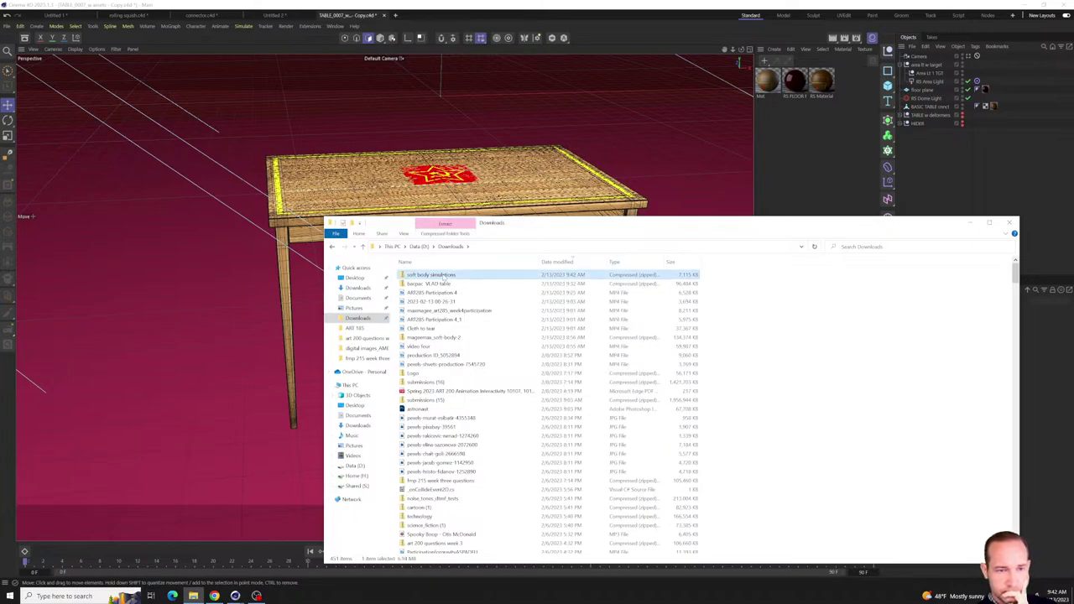
{"action": "right_click", "coordinate": [443, 275]}
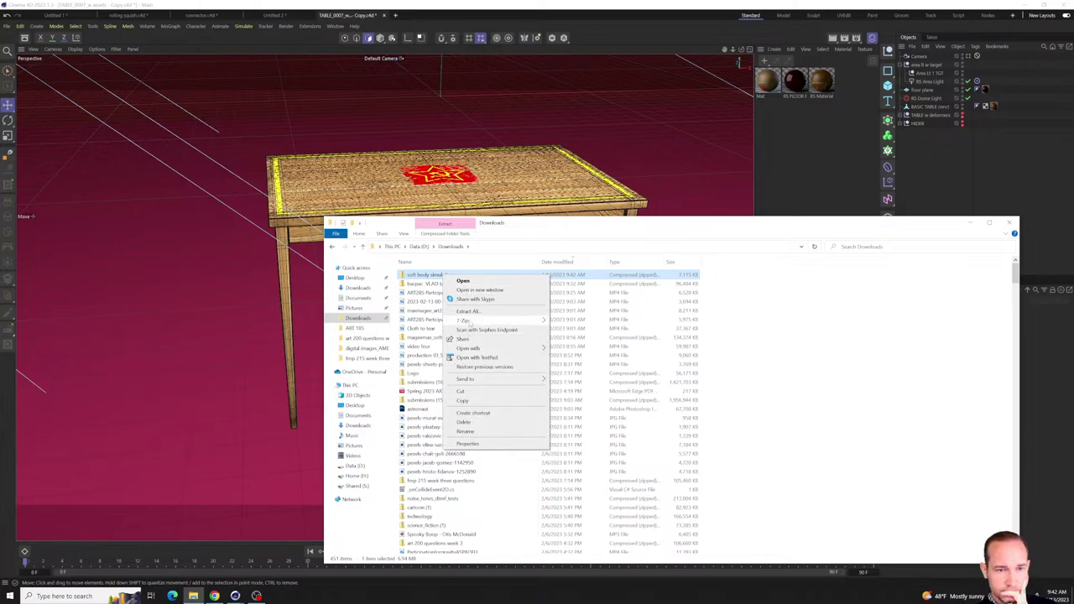
{"action": "mouse_move", "coordinate": [466, 321]}
{"action": "left_click", "coordinate": [437, 277]}
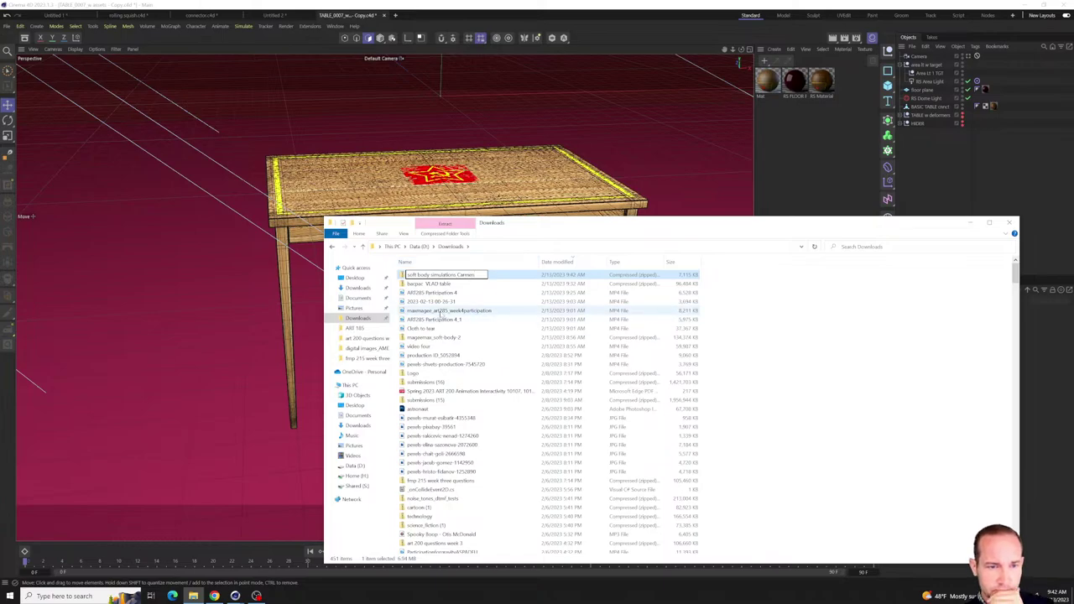
{"action": "key", "text": "Return"}
- Extract the renamed soft body simulations archive with 7-Zip into its own folder in Downloads
{"action": "right_click", "coordinate": [443, 276]}
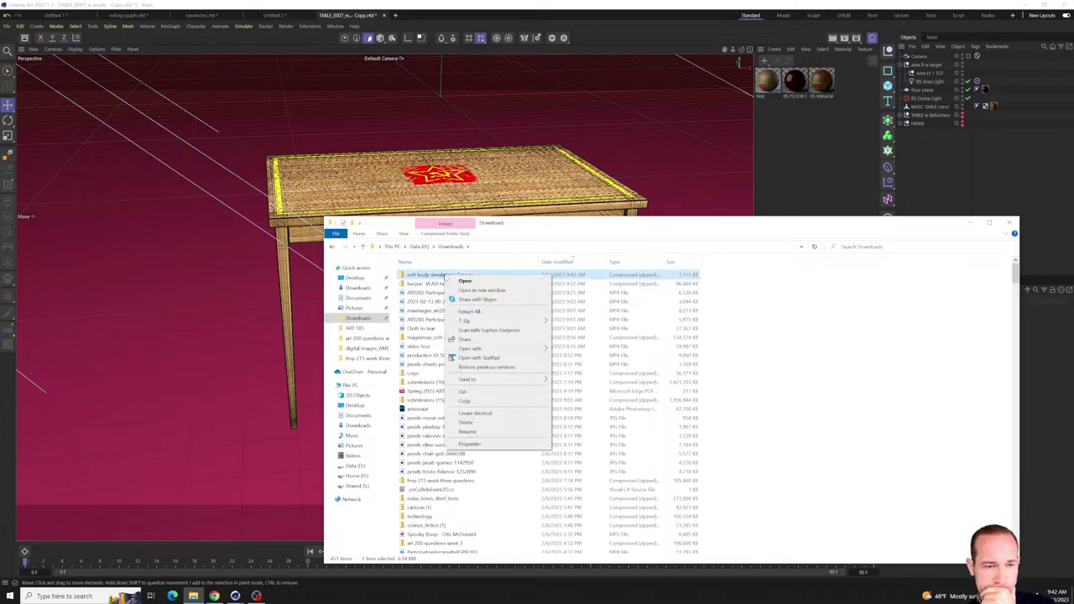
{"action": "mouse_move", "coordinate": [467, 321]}
{"action": "left_click", "coordinate": [577, 349]}
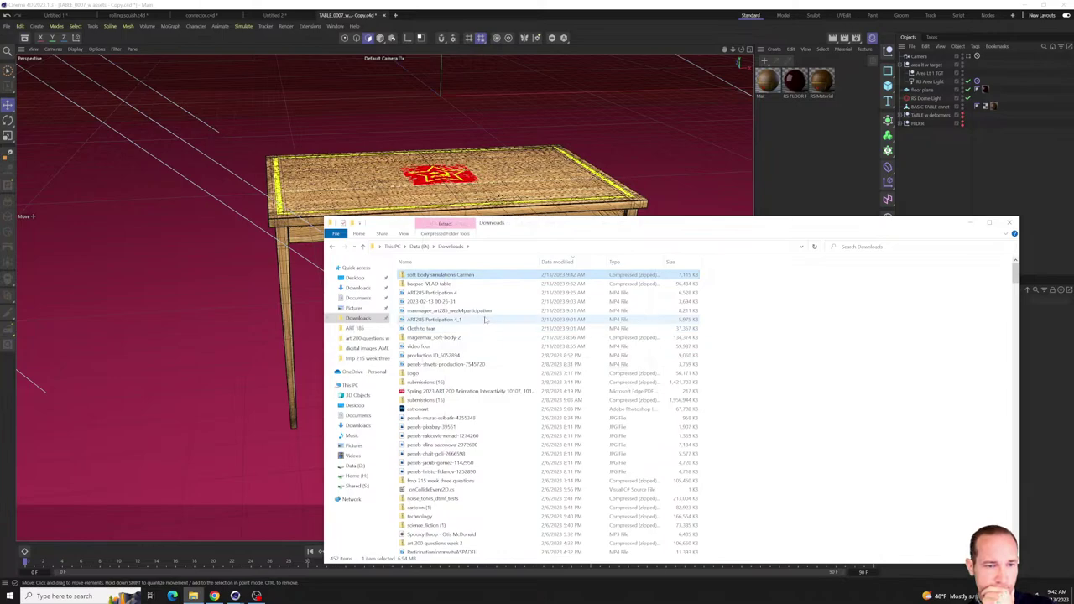
- Open the extracted soft body simulations folder in Downloads and play the soft bodies video
{"action": "scroll", "coordinate": [487, 353], "scroll_direction": "down", "scroll_amount": 10}
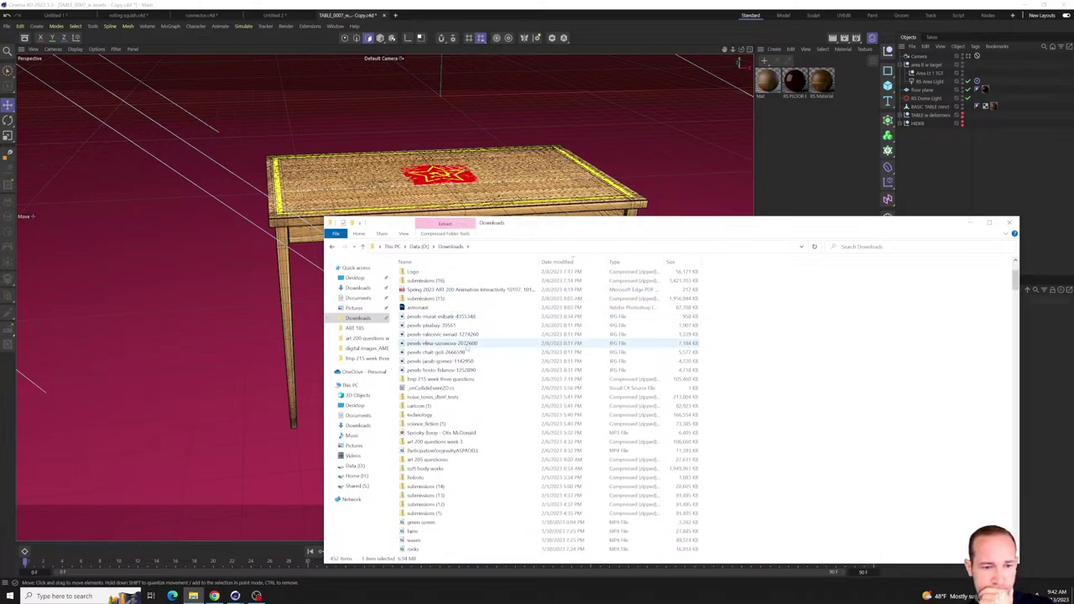
{"action": "scroll", "coordinate": [489, 371], "scroll_direction": "down", "scroll_amount": 15}
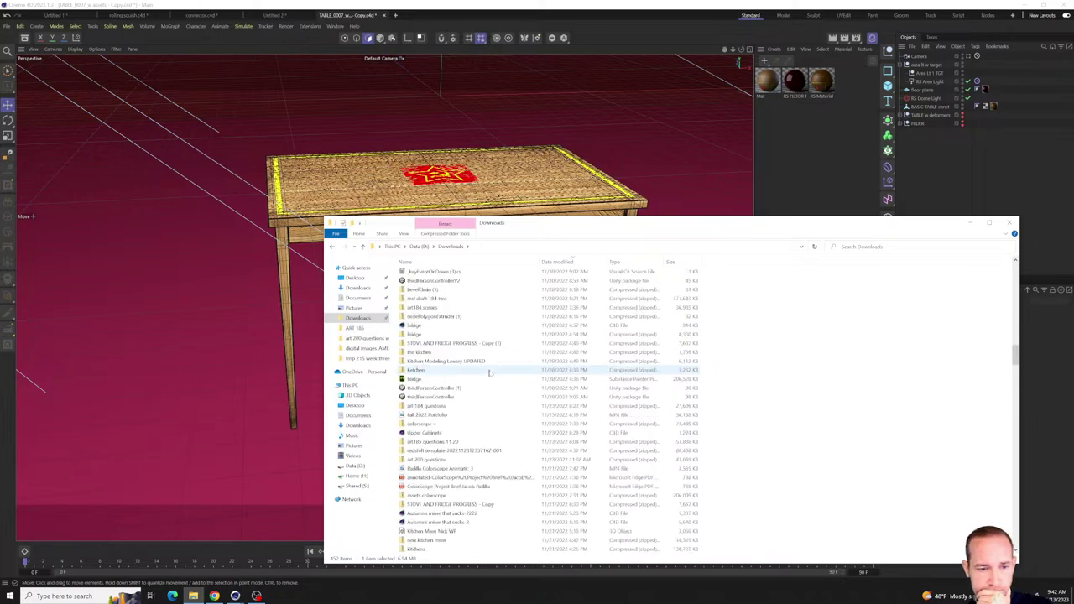
{"action": "scroll", "coordinate": [489, 371], "scroll_direction": "down", "scroll_amount": 15}
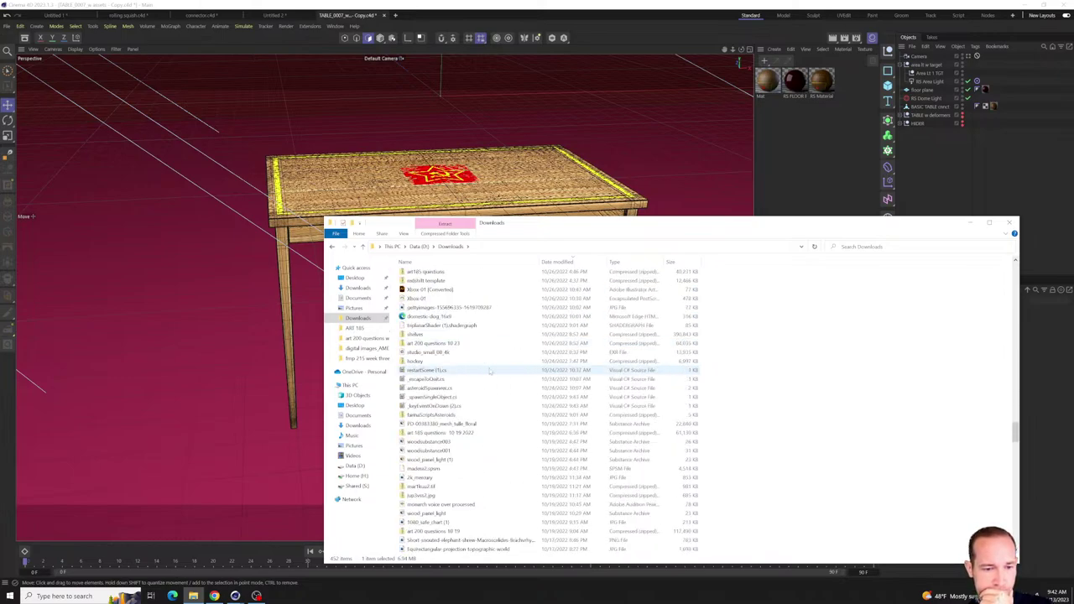
{"action": "scroll", "coordinate": [489, 371], "scroll_direction": "down", "scroll_amount": 15}
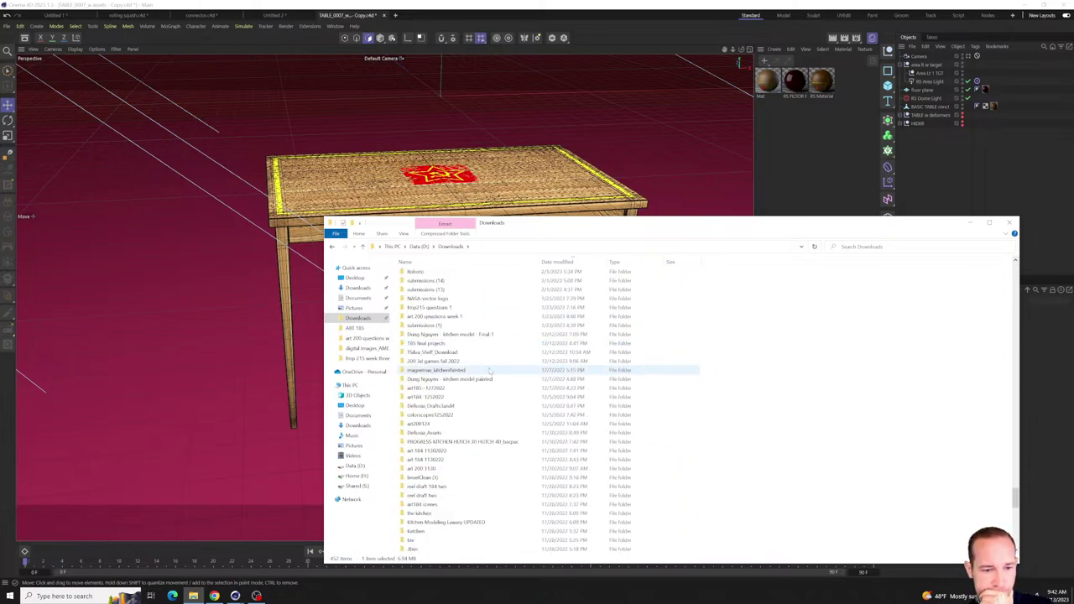
{"action": "double_click", "coordinate": [467, 353]}
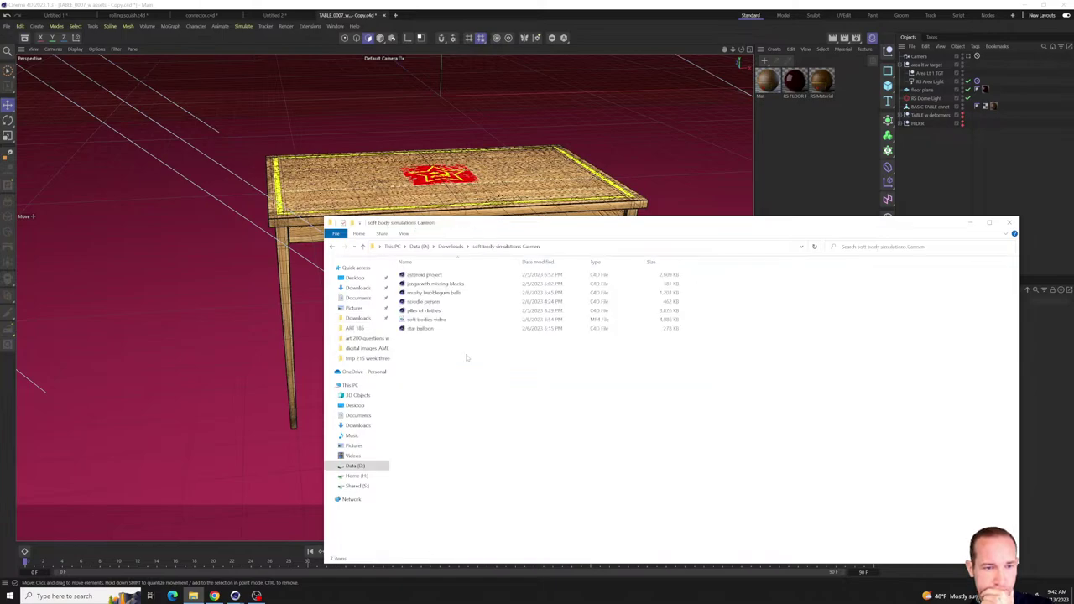
{"action": "double_click", "coordinate": [441, 323]}
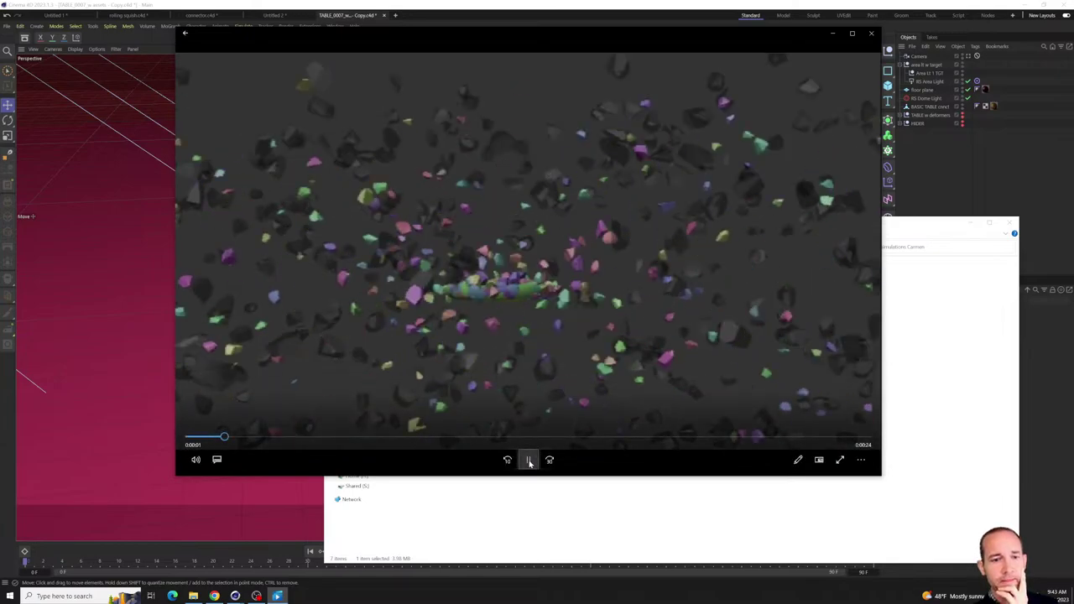
- Pause the soft bodies video, scrub ahead to the coloured balls scene and close the player
{"action": "left_click", "coordinate": [528, 460]}
{"action": "left_click_drag", "start_coordinate": [498, 437], "coordinate": [538, 442]}
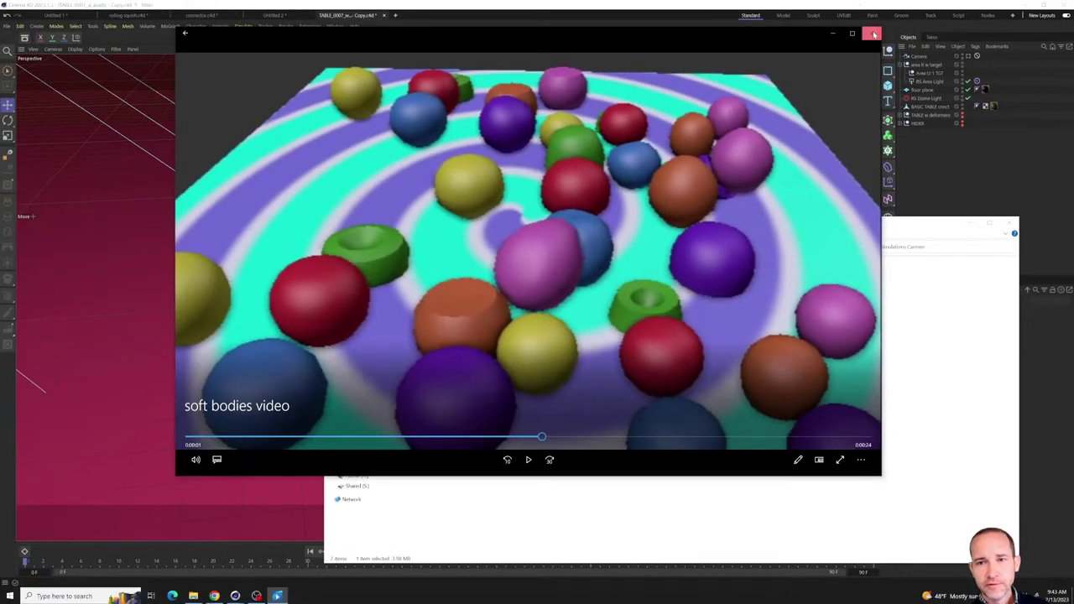
{"action": "left_click", "coordinate": [874, 33]}
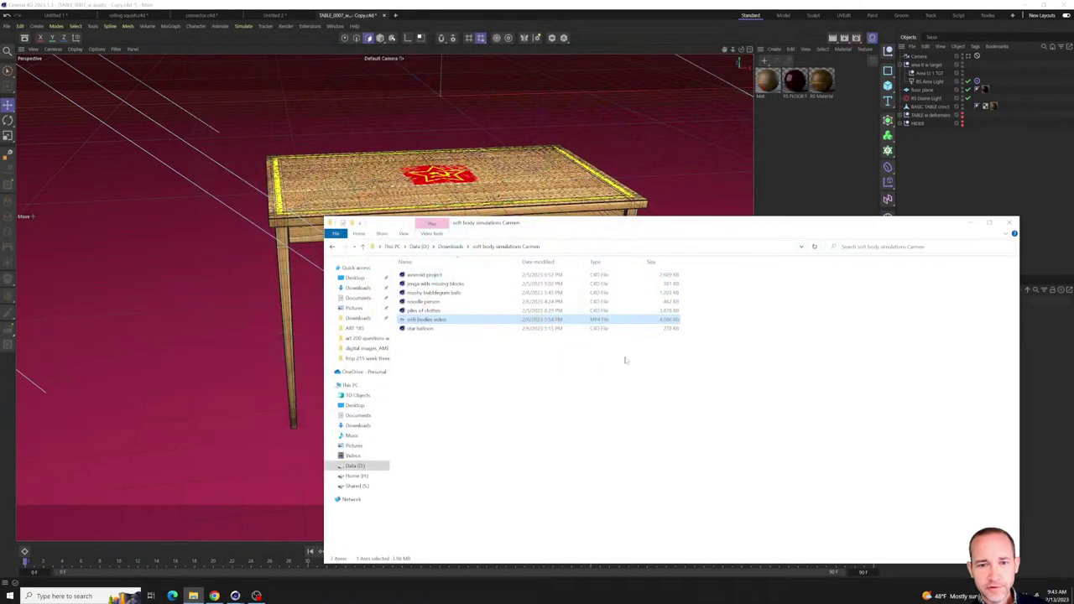
- Check the soft bodies video's frame size and frame rate in its file properties
{"action": "right_click", "coordinate": [509, 323]}
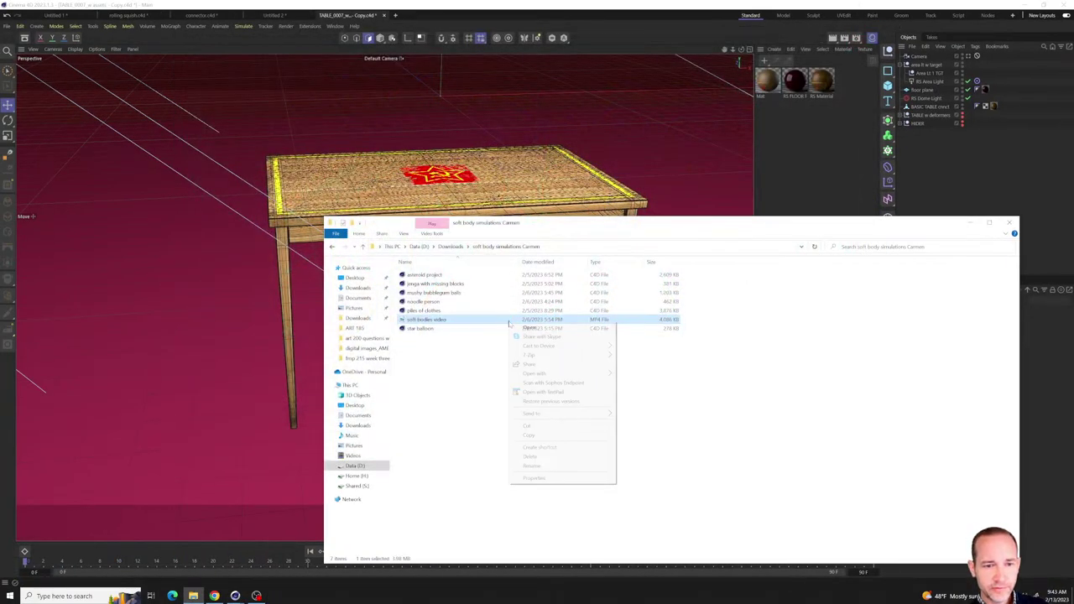
{"action": "left_click", "coordinate": [534, 477]}
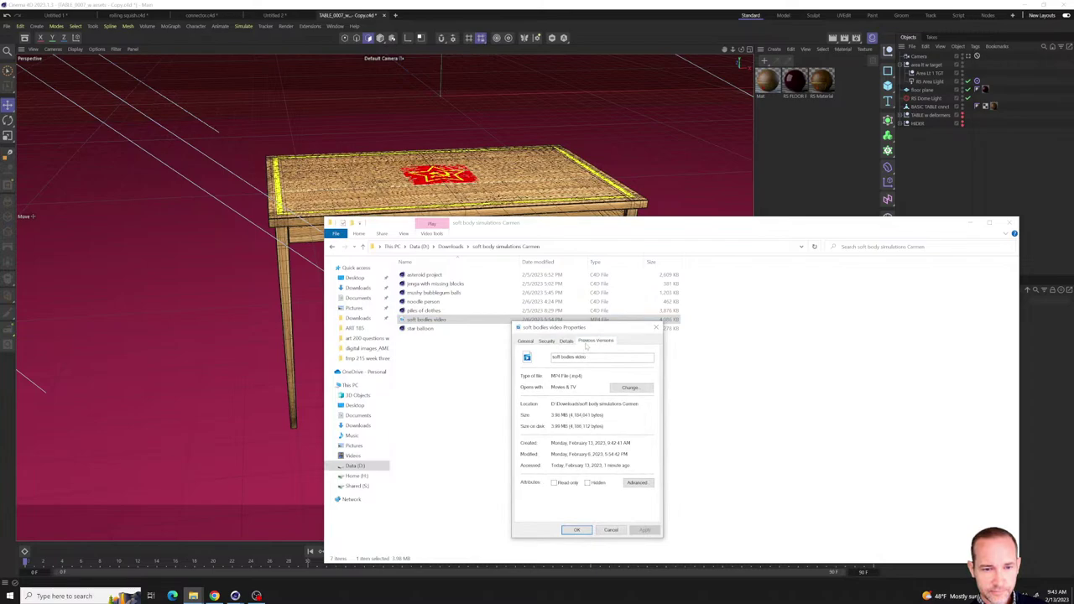
{"action": "left_click", "coordinate": [570, 341]}
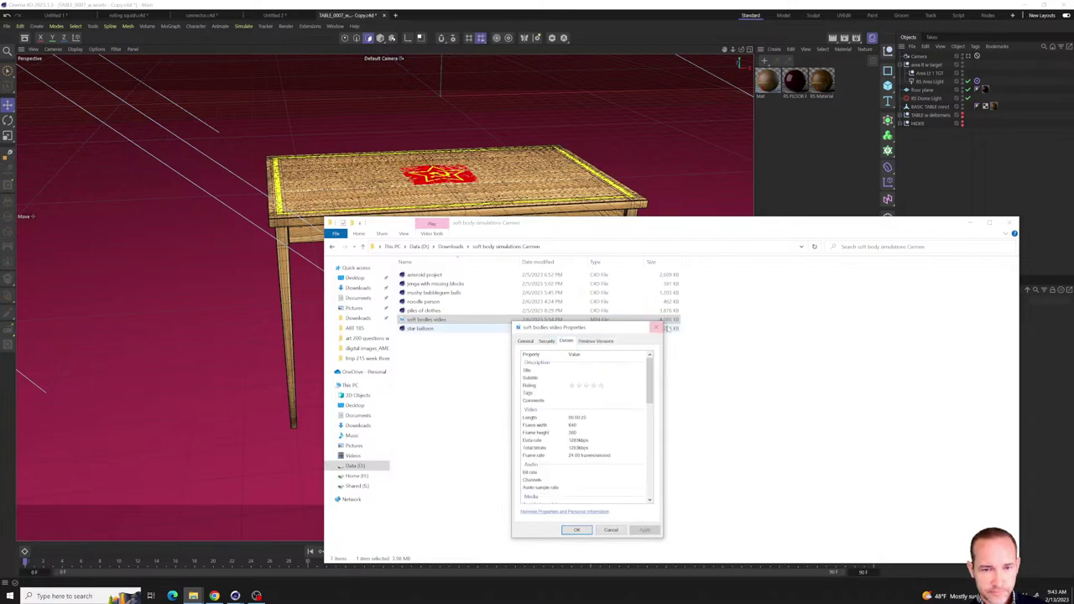
{"action": "left_click", "coordinate": [656, 328]}
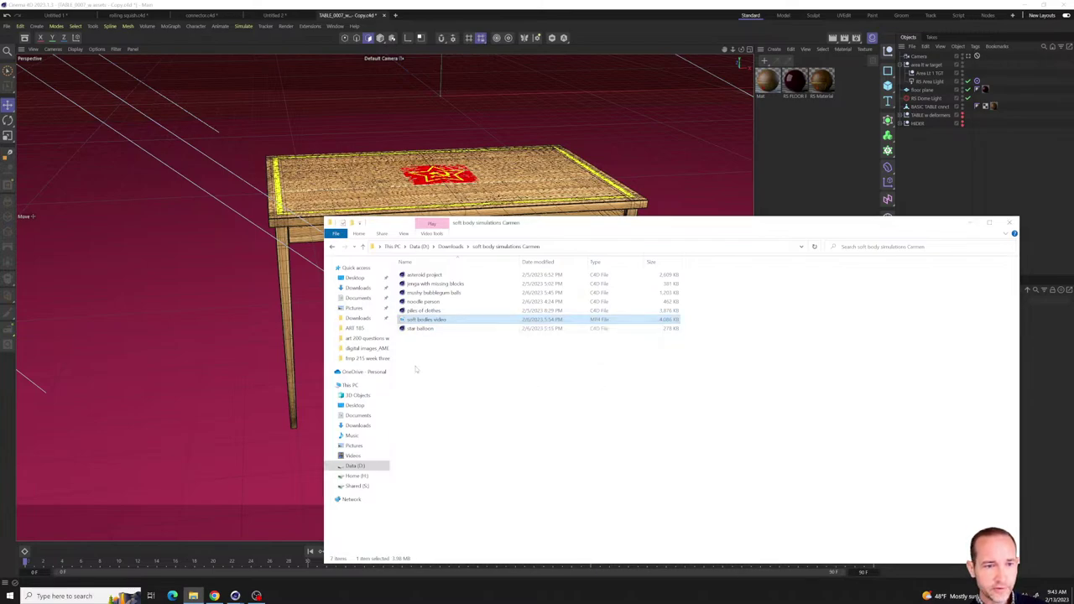
- Replay the soft bodies video, pause it and scrub between the asteroid scene and the piles of clothes scene
{"action": "double_click", "coordinate": [435, 321]}
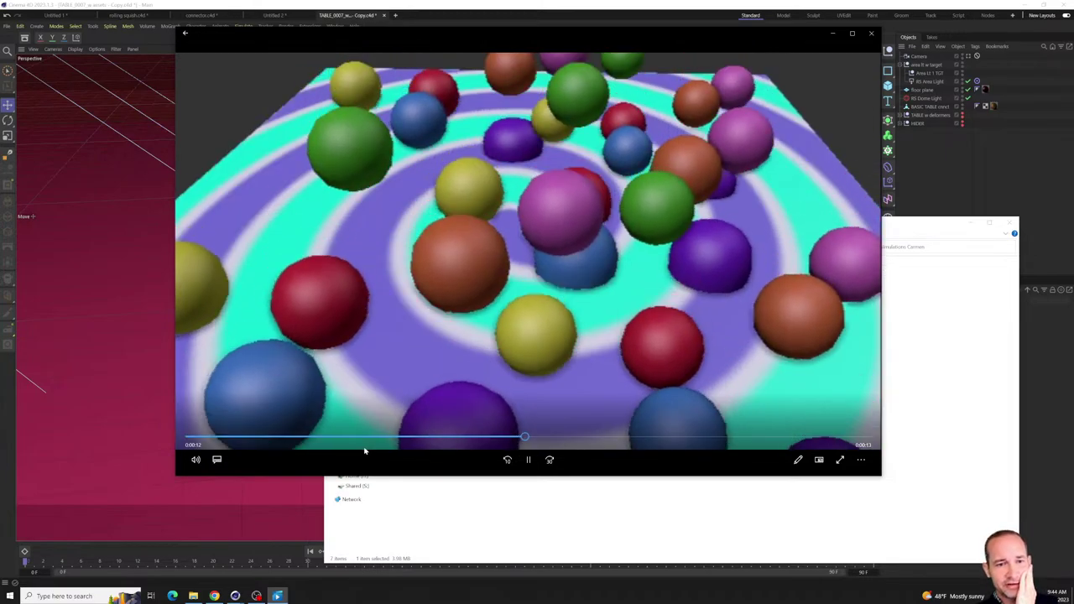
{"action": "left_click", "coordinate": [528, 459]}
{"action": "left_click_drag", "start_coordinate": [590, 443], "coordinate": [252, 451]}
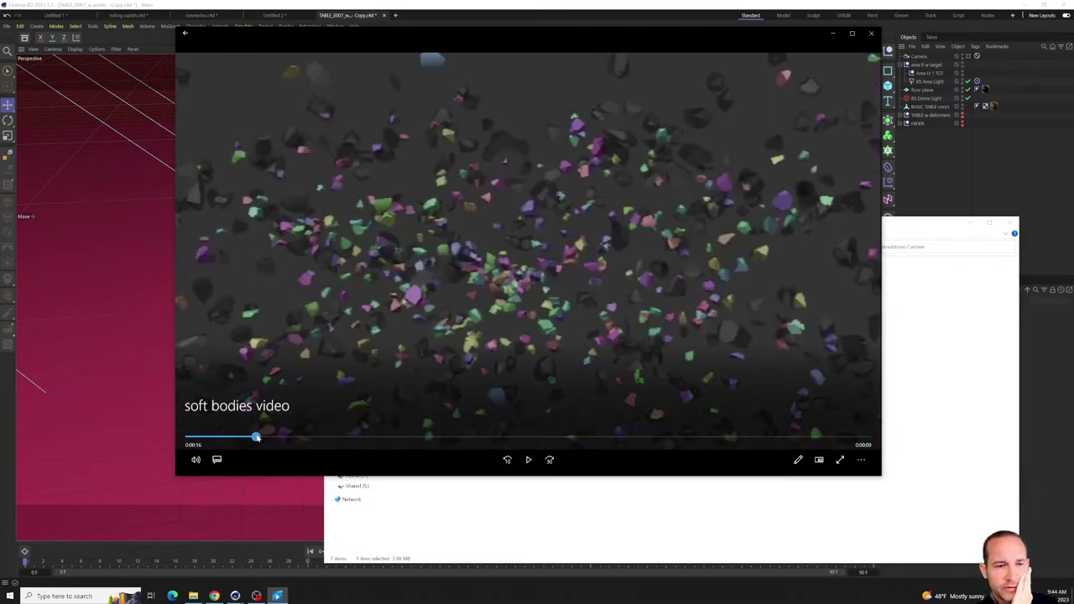
{"action": "left_click_drag", "start_coordinate": [256, 437], "coordinate": [802, 451]}
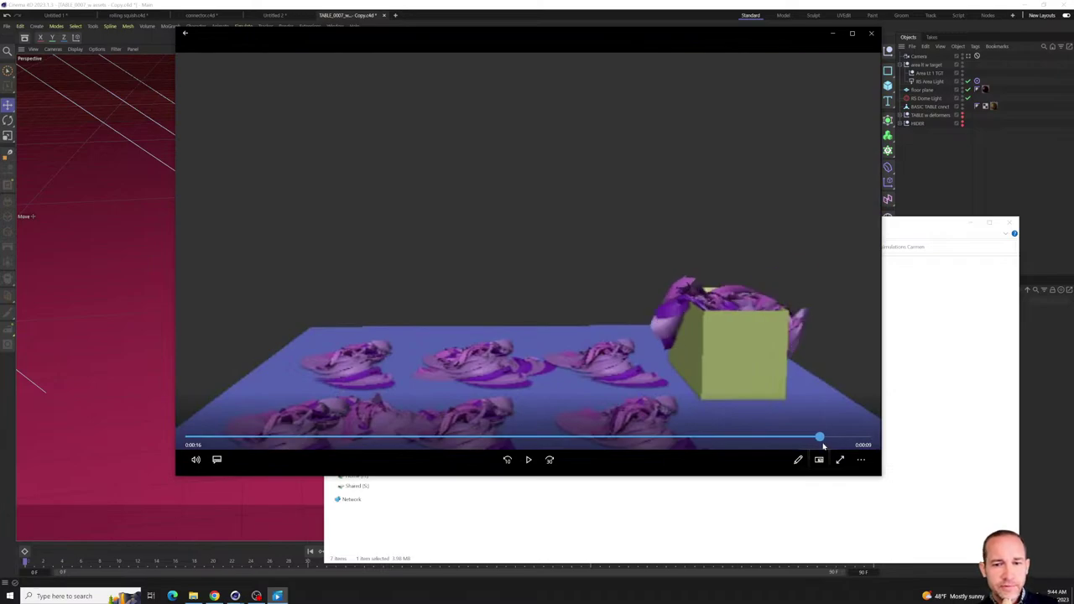
{"action": "left_click_drag", "start_coordinate": [801, 449], "coordinate": [460, 460]}
{"action": "left_click_drag", "start_coordinate": [283, 470], "coordinate": [793, 451]}
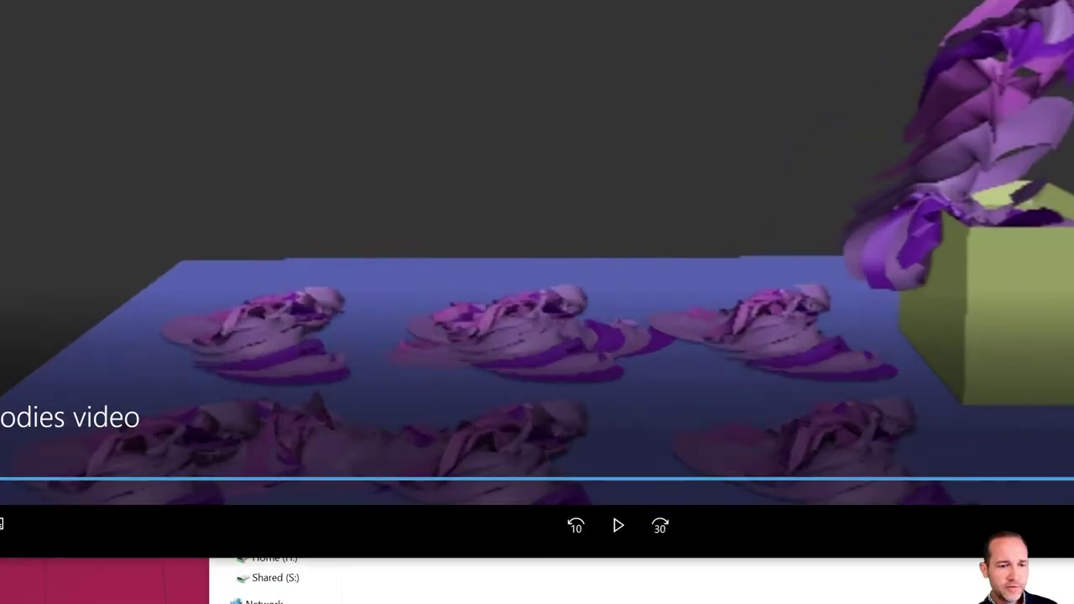
- Annotate the zoomed clothes frame with arrows at the cloth piles and the red text "tag off", then clear the markup
{"action": "left_click_drag", "start_coordinate": [534, 358], "coordinate": [357, 359]}
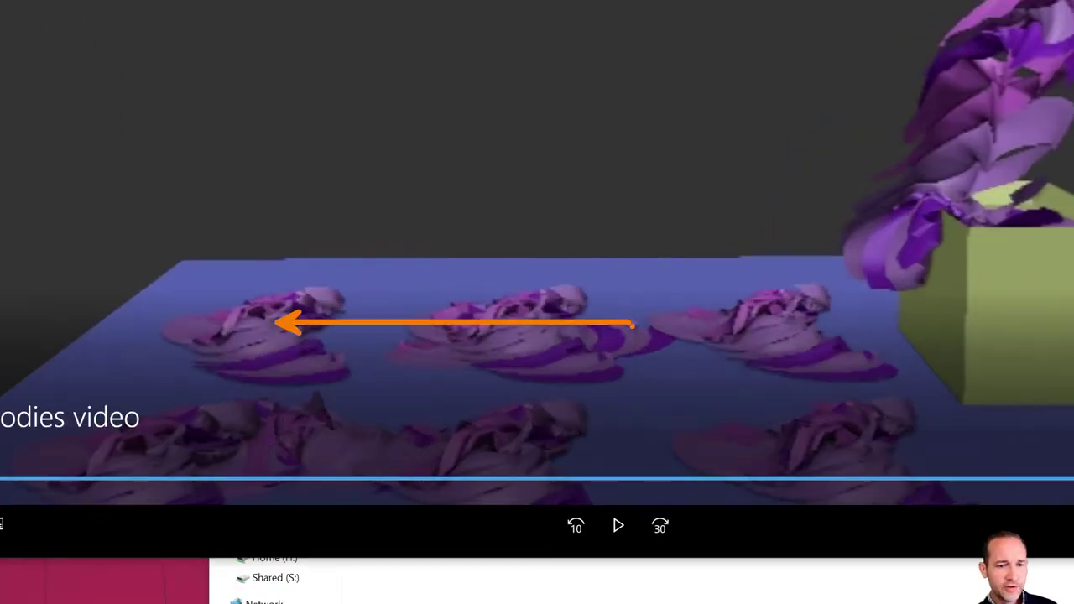
{"action": "left_click_drag", "start_coordinate": [672, 391], "coordinate": [521, 369]}
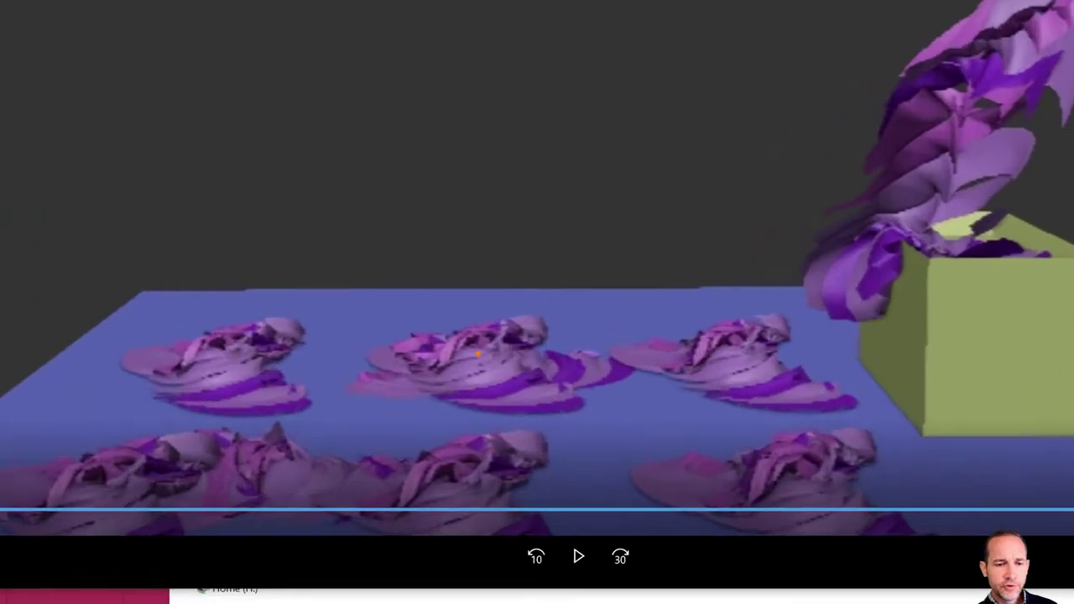
{"action": "left_click_drag", "start_coordinate": [542, 161], "coordinate": [514, 333]}
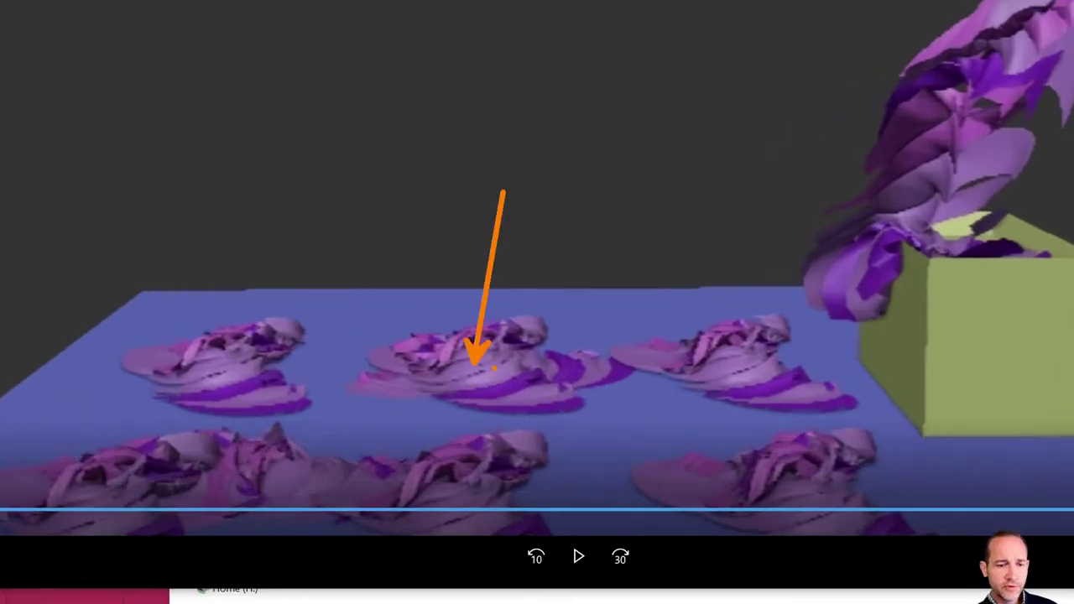
{"action": "left_click_drag", "start_coordinate": [412, 82], "coordinate": [412, 152]}
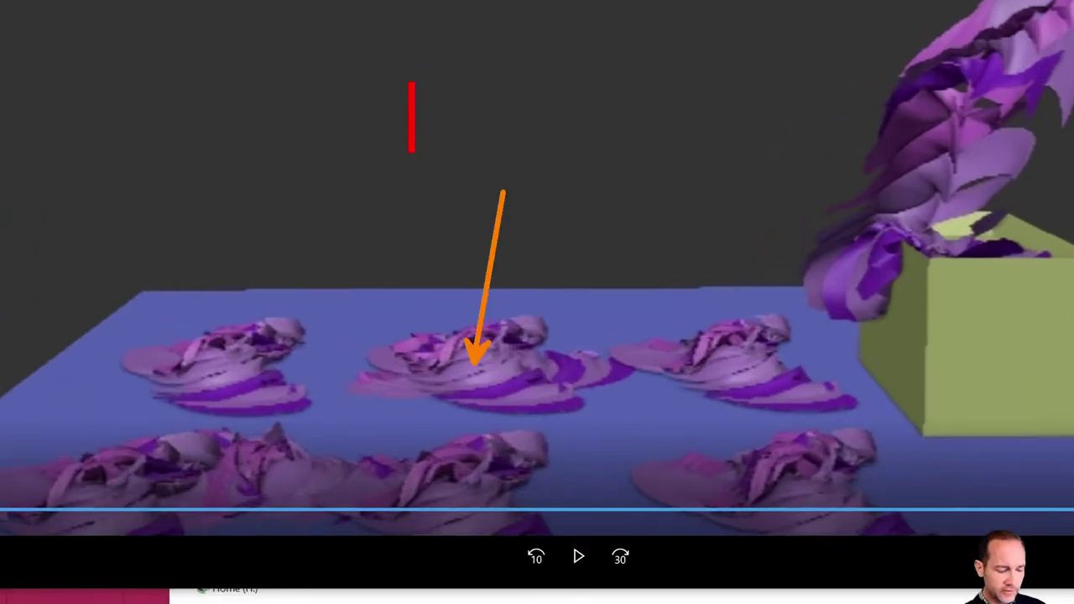
{"action": "type", "text": "tag of"}
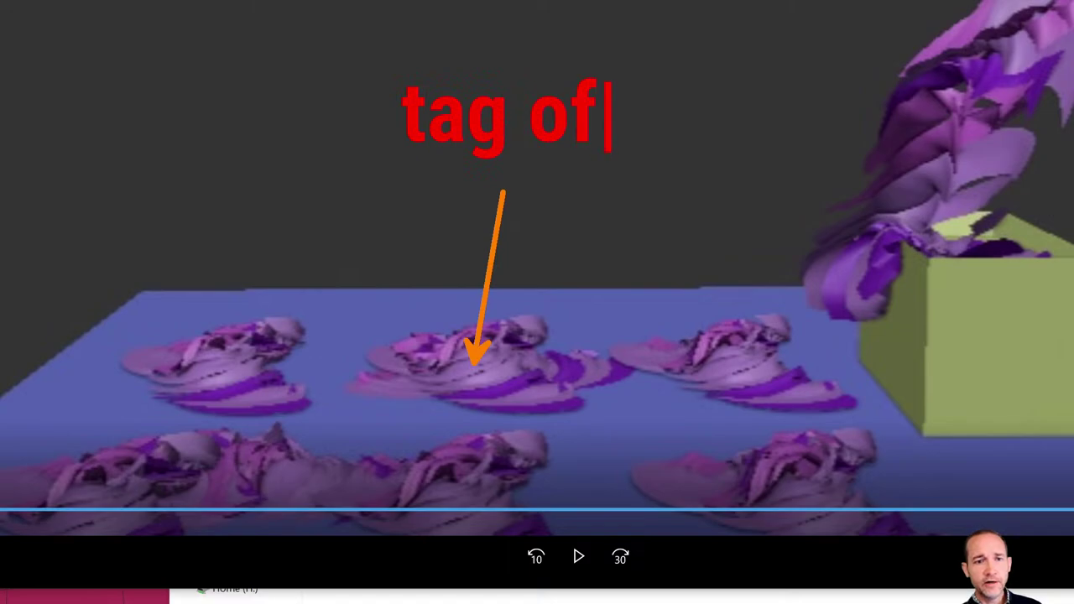
{"action": "type", "text": "f"}
{"action": "key", "text": "Escape"}
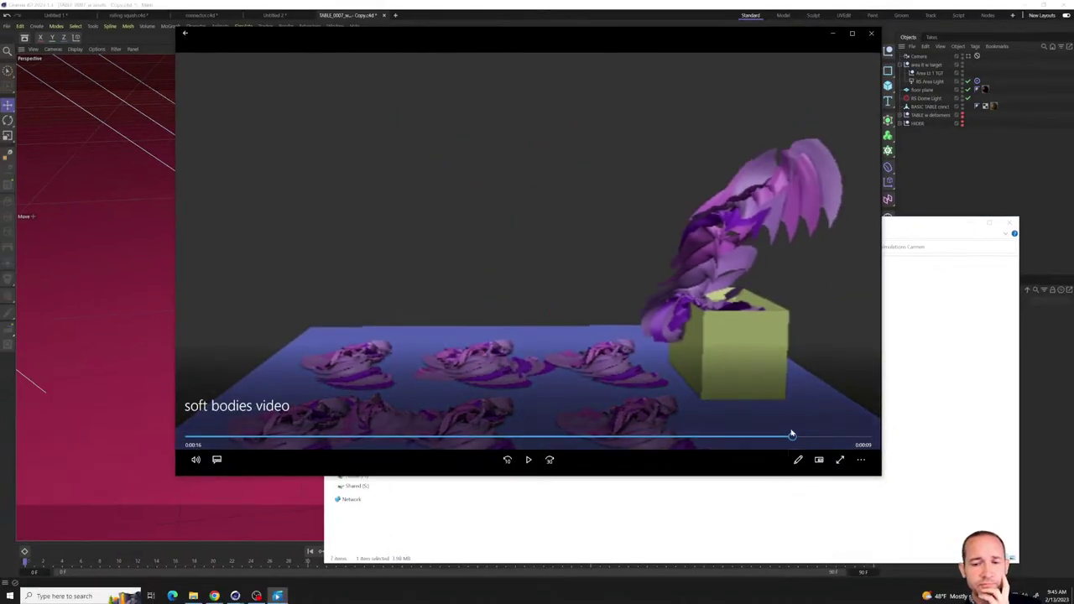
- Scrub the paused video back through the balls, Jenga tower and asteroid scenes, then close the player
{"action": "left_click_drag", "start_coordinate": [791, 434], "coordinate": [518, 444]}
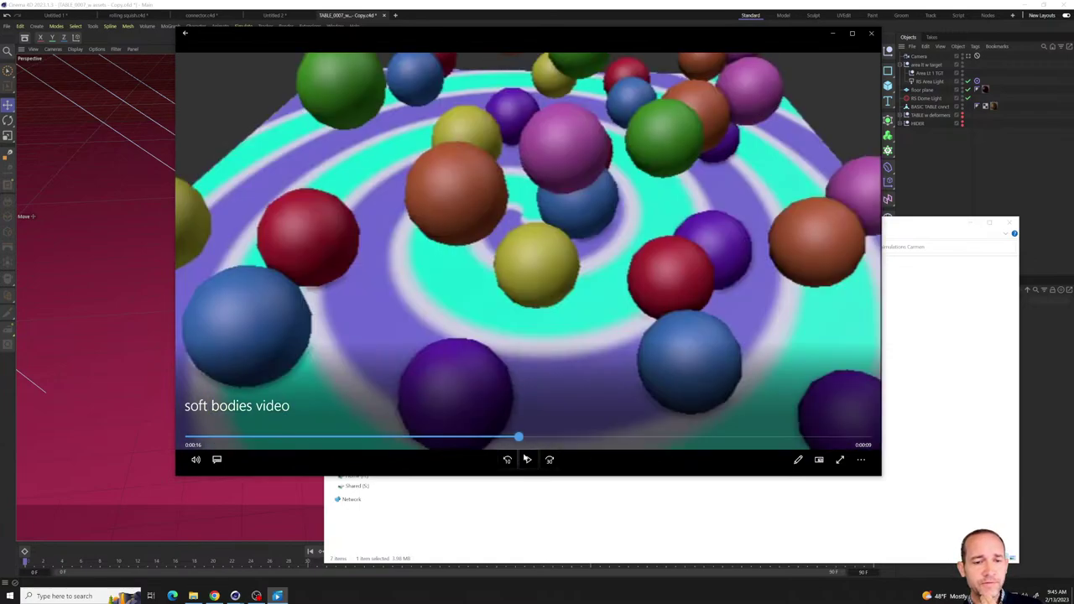
{"action": "left_click", "coordinate": [584, 268]}
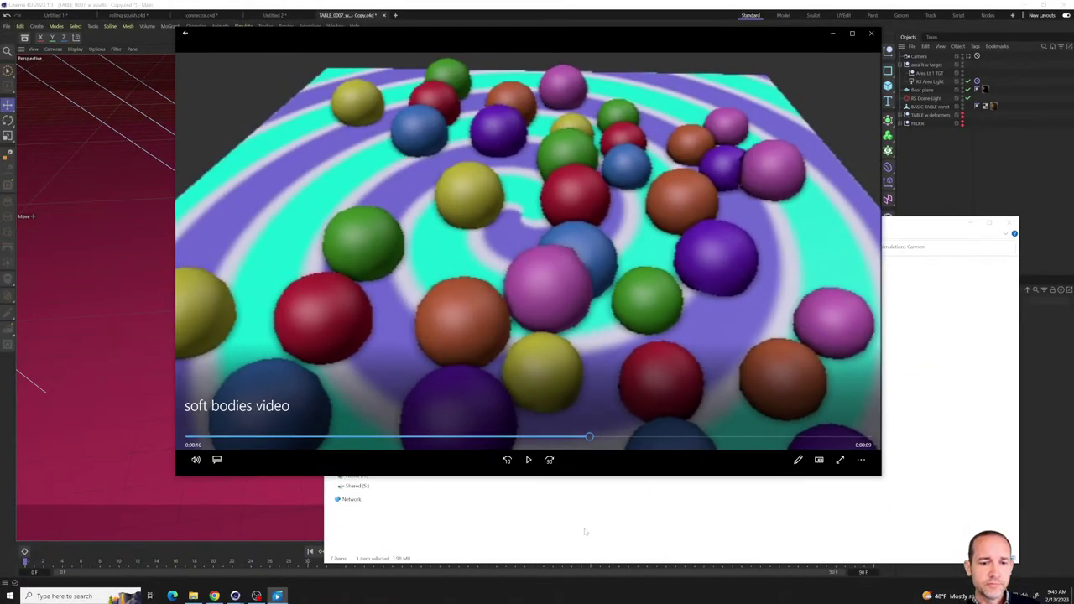
{"action": "left_click_drag", "start_coordinate": [589, 437], "coordinate": [273, 445]}
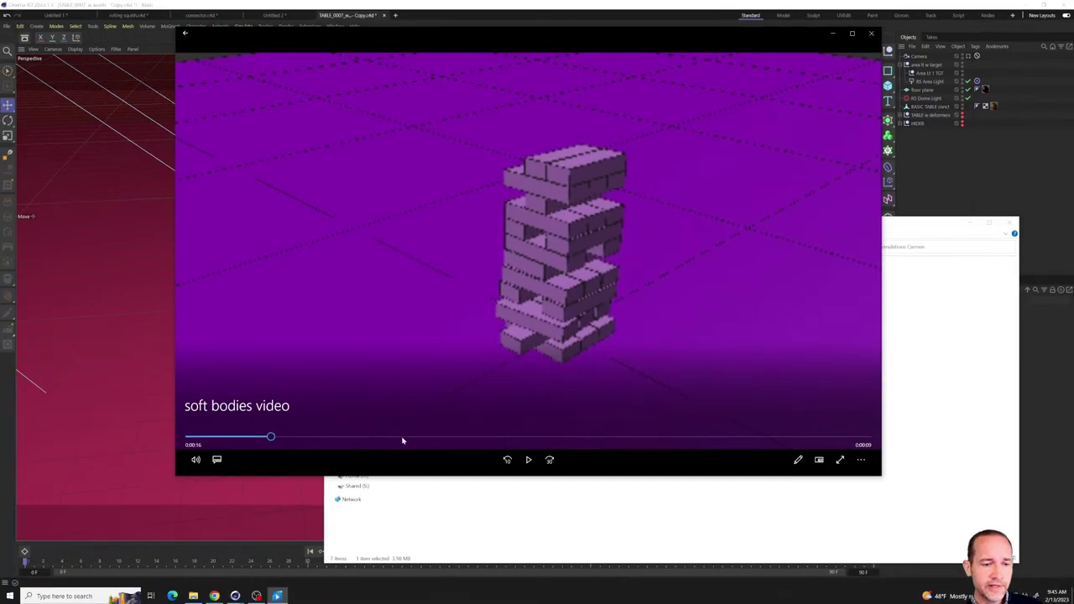
{"action": "left_click_drag", "start_coordinate": [271, 438], "coordinate": [230, 437]}
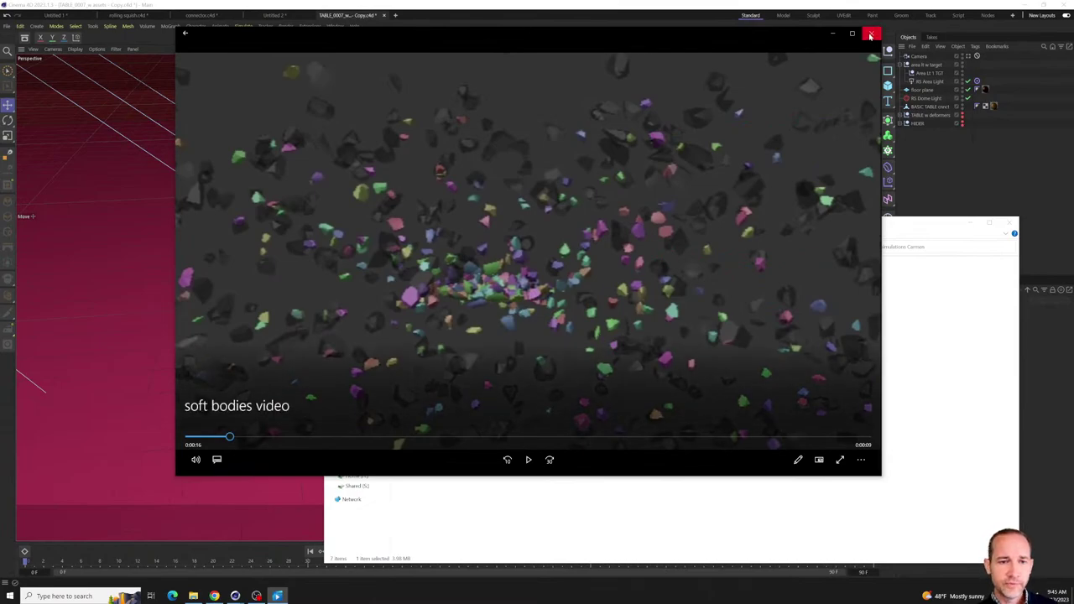
{"action": "left_click", "coordinate": [870, 35]}
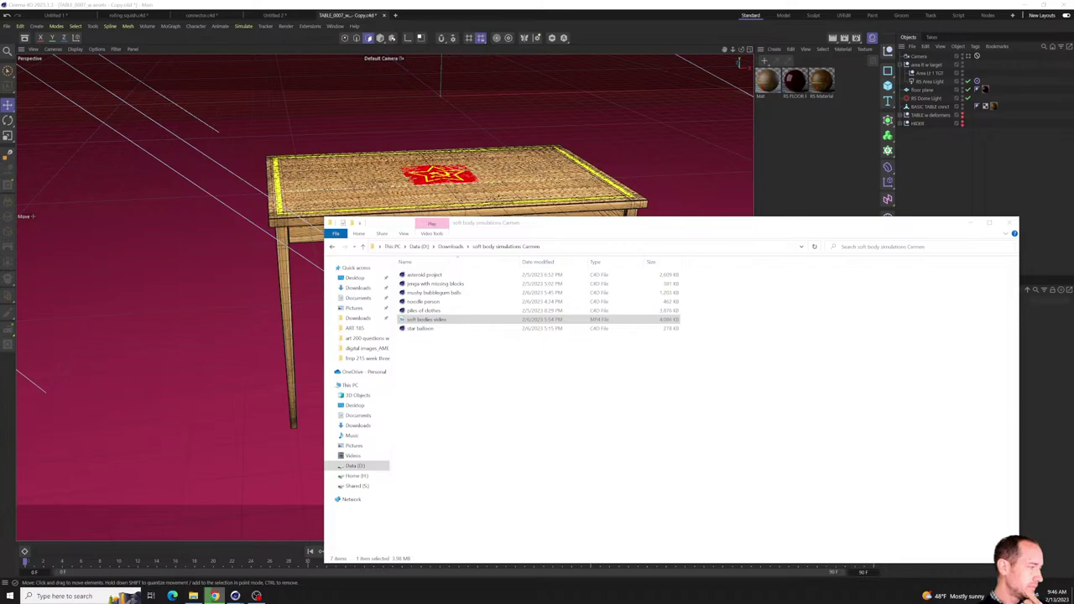
- Extract the CHRISTO CURTAIN Scene 4 w assets - Copy archive with 7-Zip into its own folder in the Data (D:) Downloads folder
{"action": "left_click", "coordinate": [193, 596]}
{"action": "left_click", "coordinate": [361, 289]}
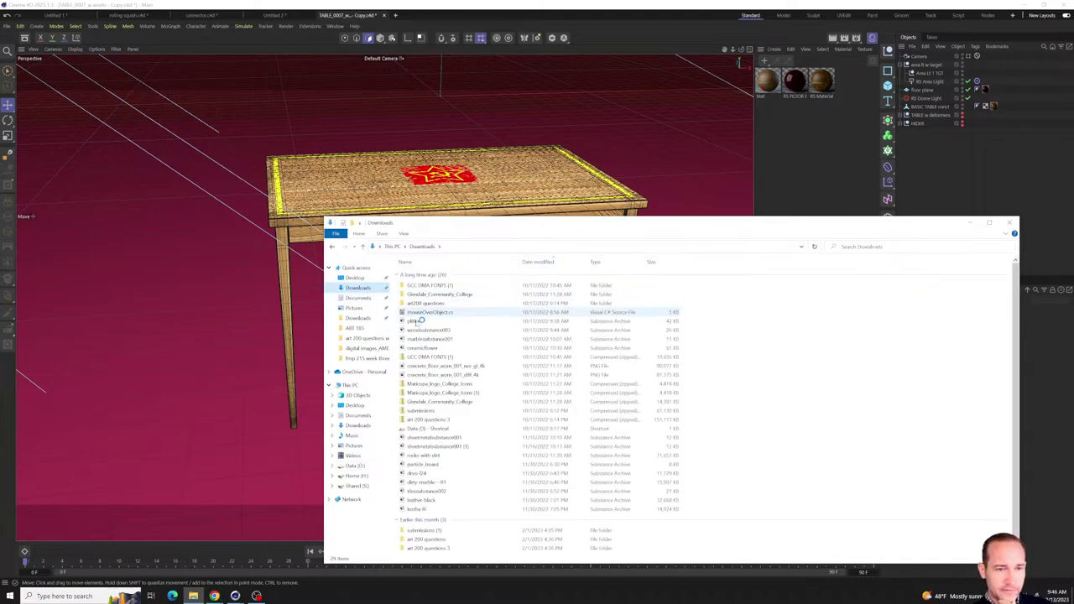
{"action": "left_click", "coordinate": [357, 319]}
{"action": "right_click", "coordinate": [470, 276]}
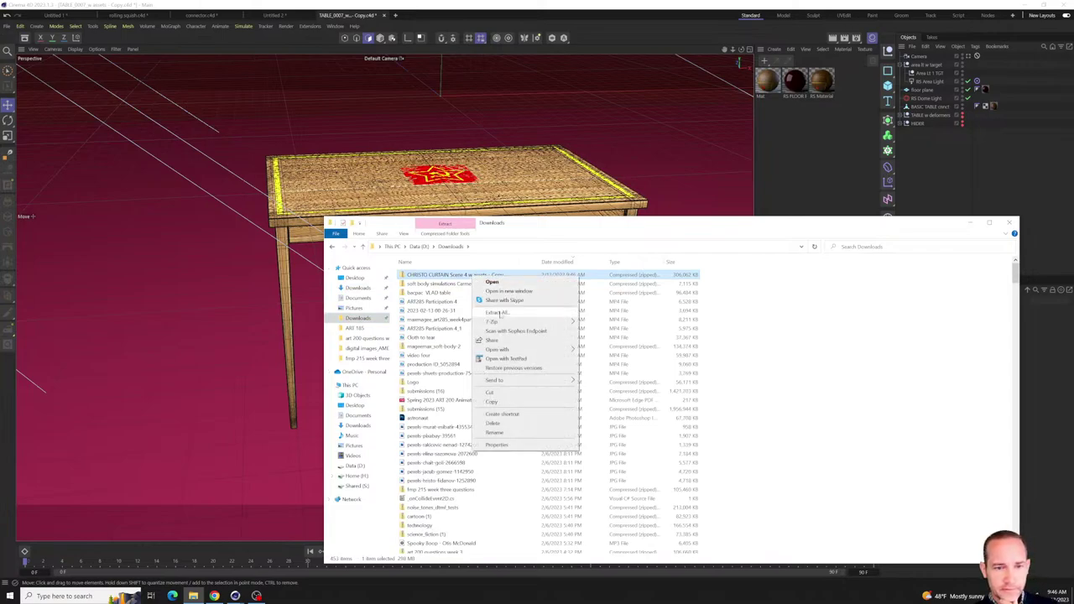
{"action": "mouse_move", "coordinate": [495, 321]}
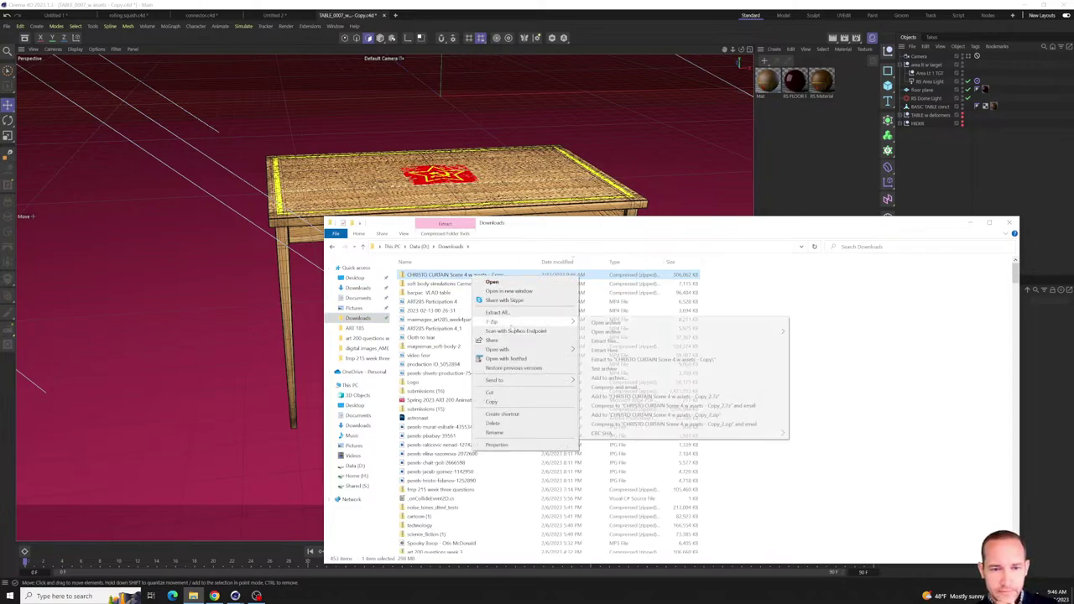
{"action": "left_click", "coordinate": [663, 361]}
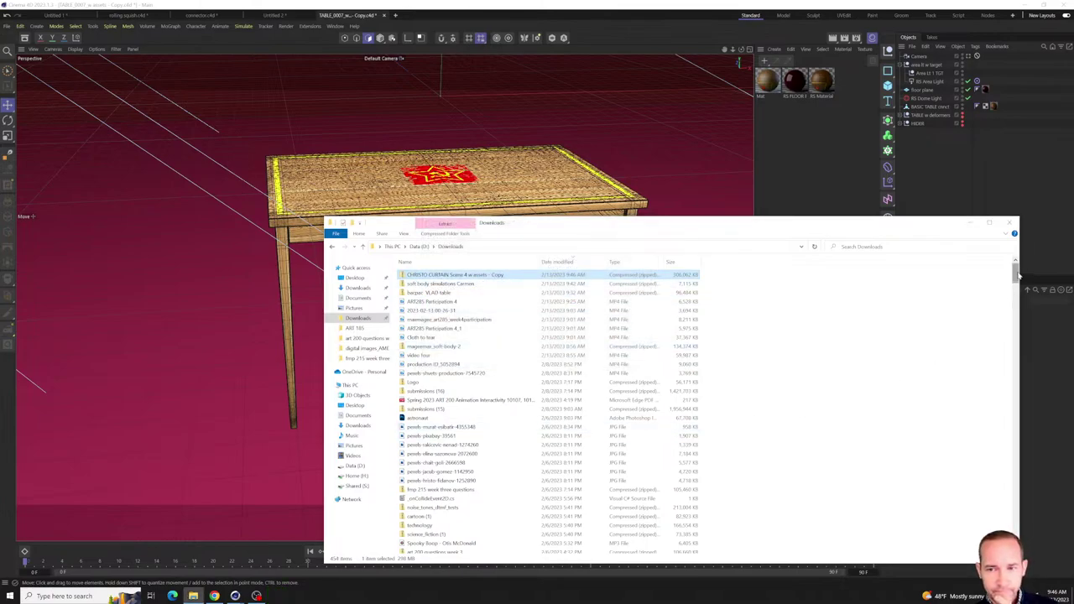
- Open the CHRISTO CURTAIN Scene 4 w assets project from its extracted folder in Cinema 4D and minimize the folder window
{"action": "left_click_drag", "start_coordinate": [1016, 273], "coordinate": [1028, 485]}
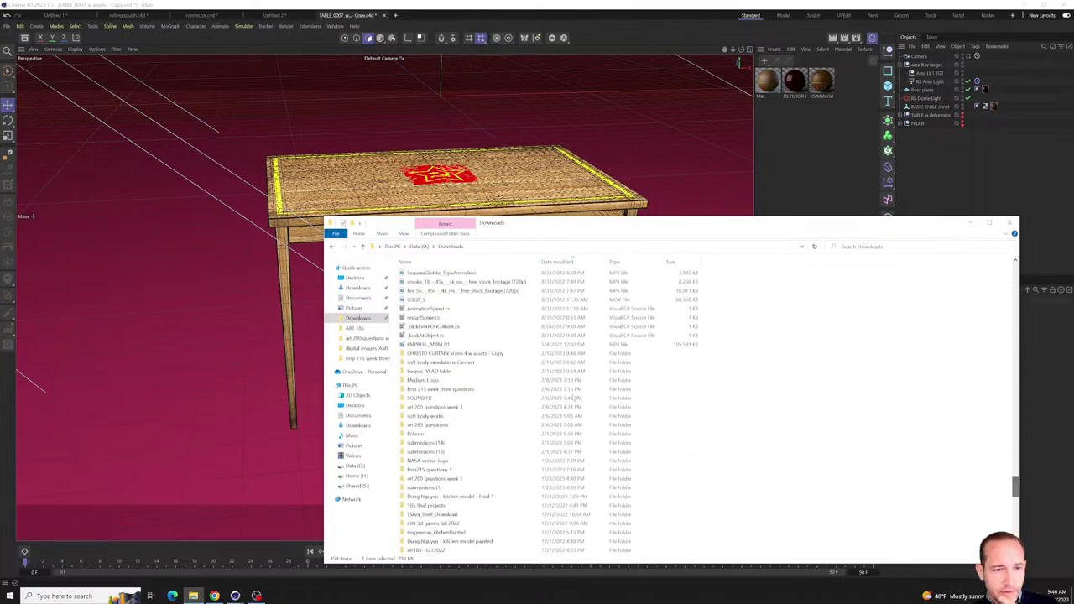
{"action": "double_click", "coordinate": [516, 353]}
{"action": "double_click", "coordinate": [454, 286]}
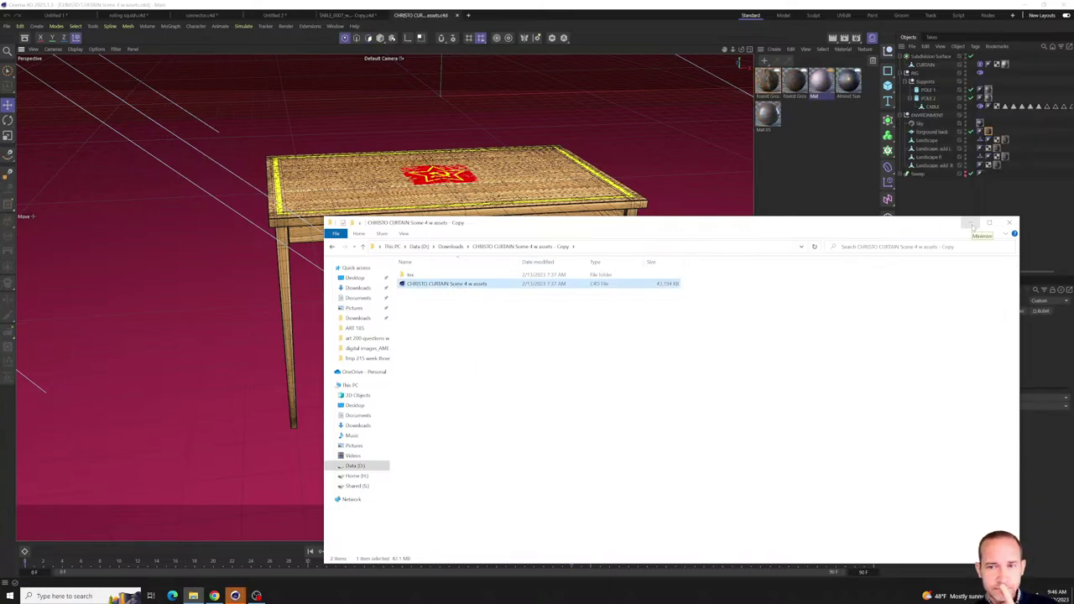
{"action": "left_click", "coordinate": [971, 224]}
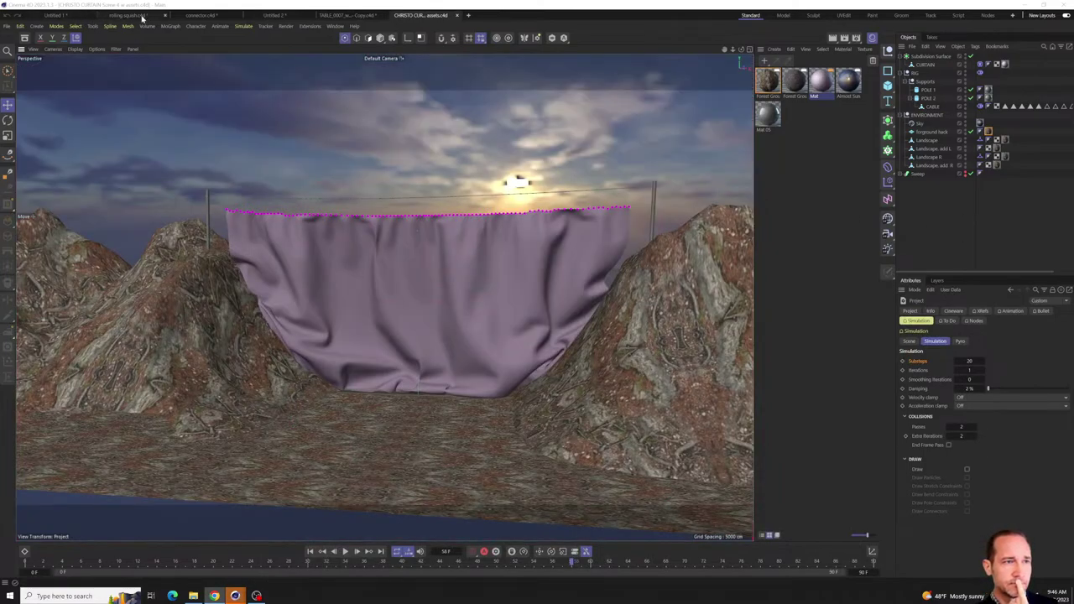
- Close the TABLE_0007_w assets - Copy project without saving its changes
{"action": "left_click", "coordinate": [132, 15]}
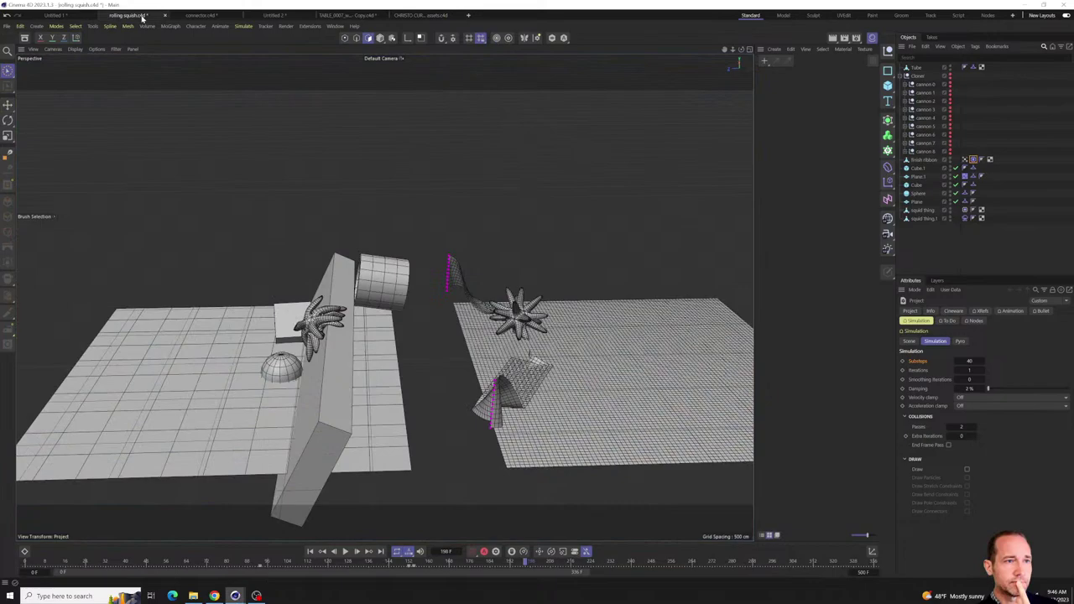
{"action": "left_click", "coordinate": [410, 17]}
{"action": "left_click", "coordinate": [350, 18]}
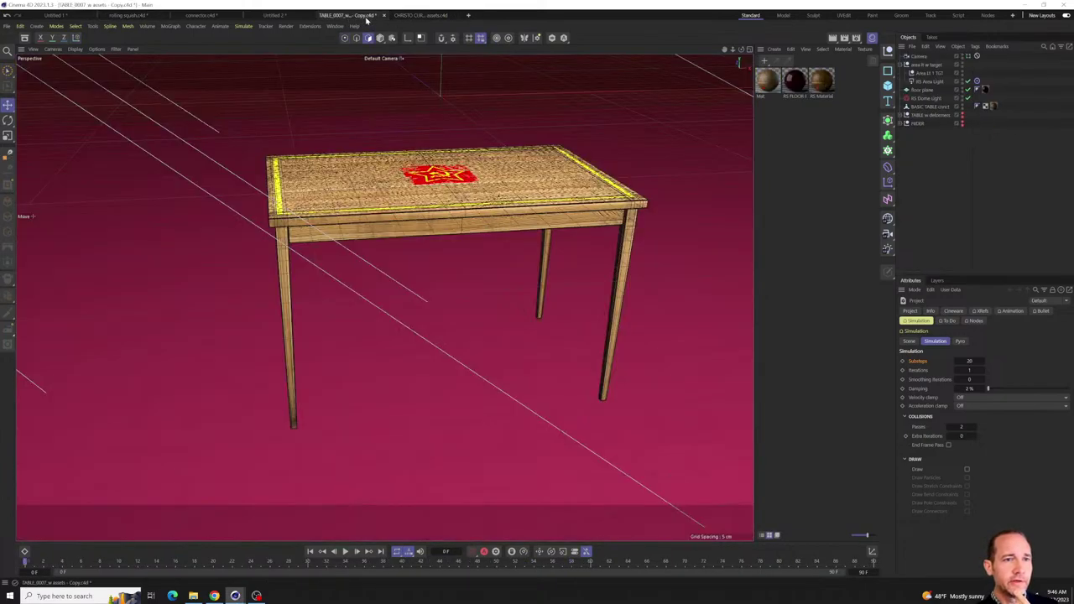
{"action": "left_click", "coordinate": [383, 16]}
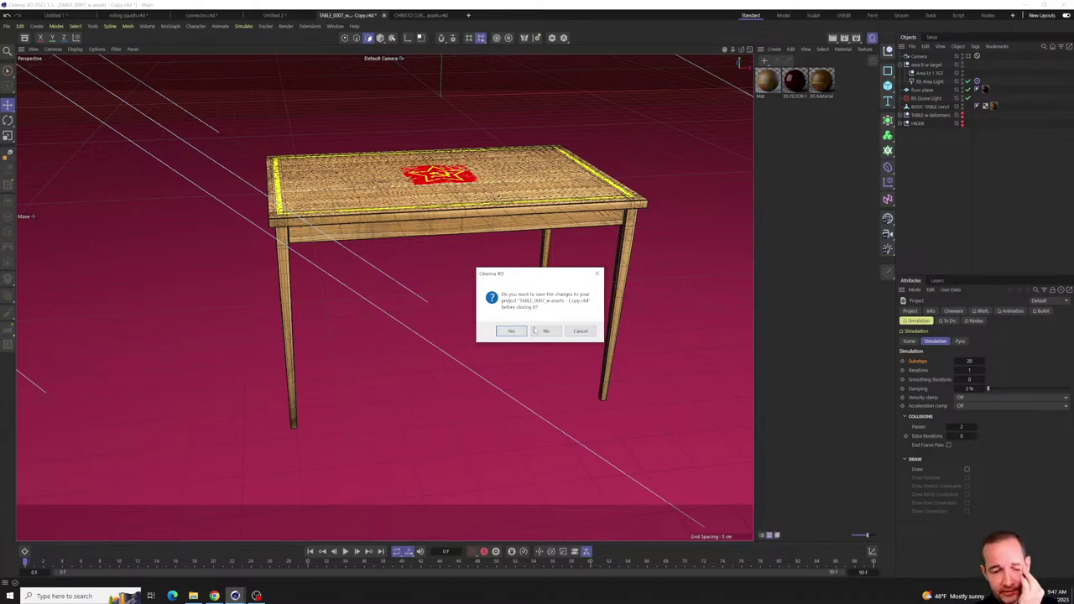
{"action": "left_click", "coordinate": [597, 274]}
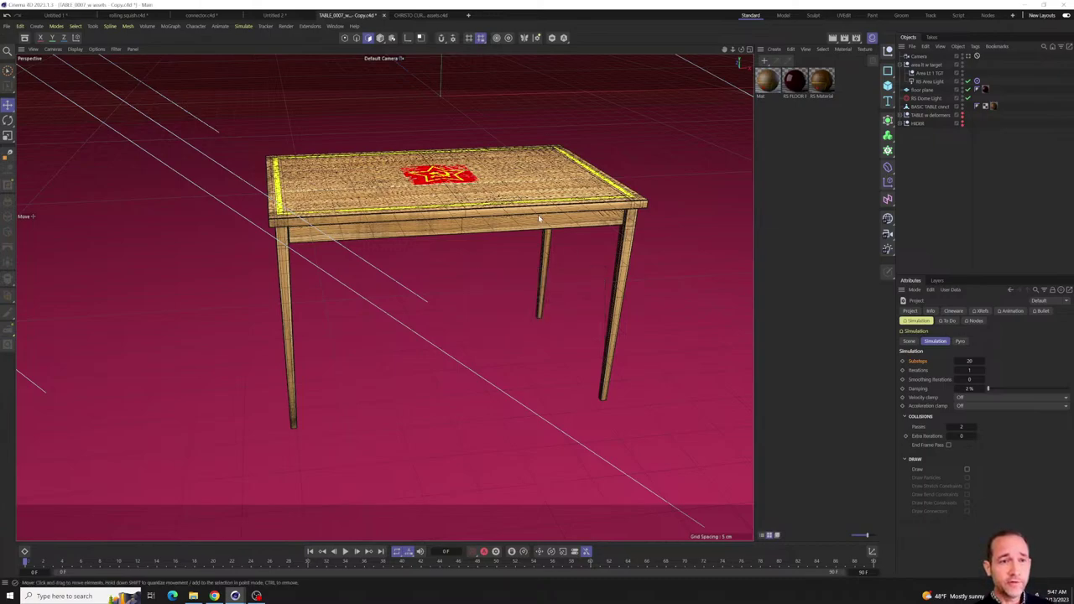
{"action": "left_click", "coordinate": [385, 16]}
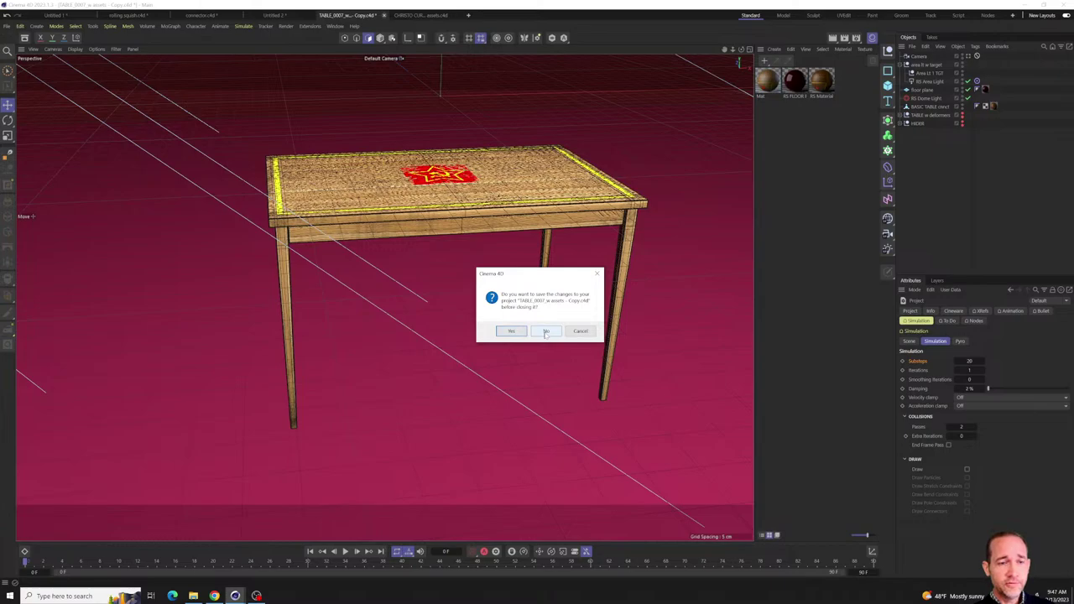
{"action": "left_click", "coordinate": [545, 331]}
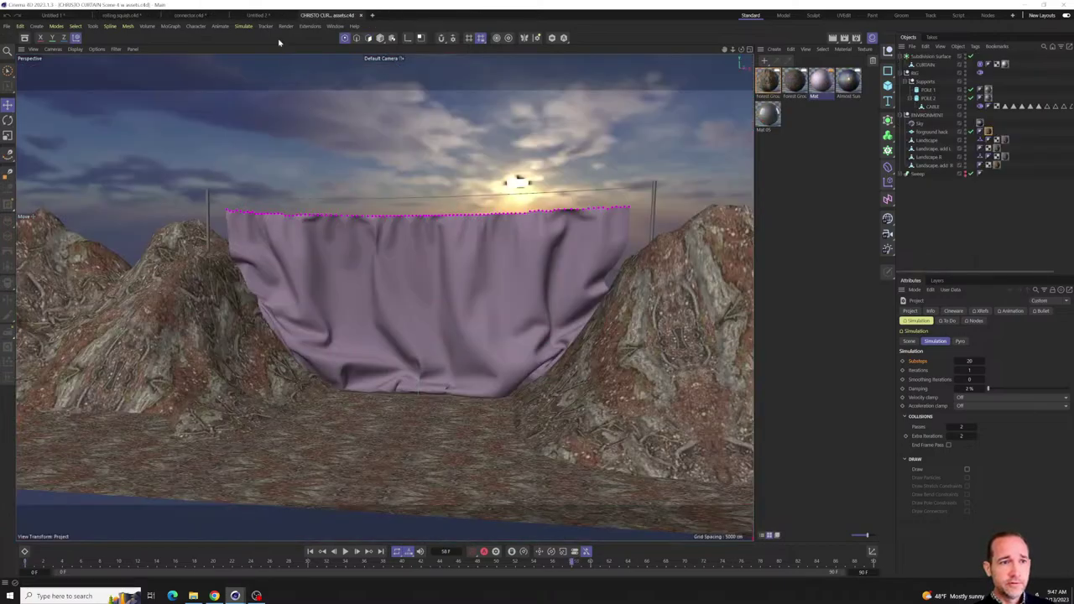
- Close the Untitled 2, connector and rolling squish projects without saving their changes
{"action": "left_click", "coordinate": [257, 16]}
{"action": "left_click", "coordinate": [293, 16]}
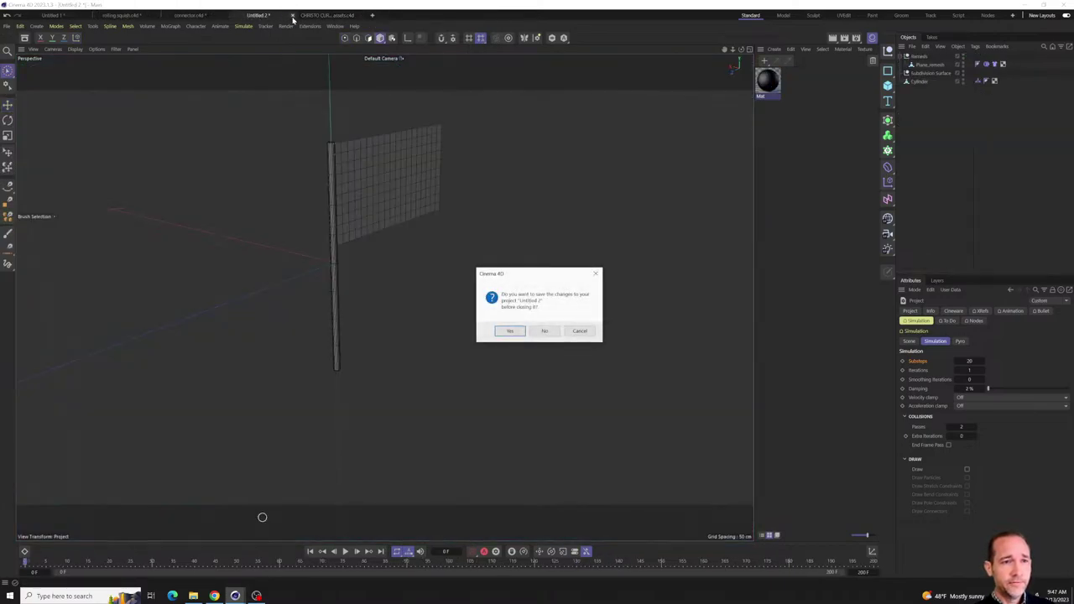
{"action": "left_click", "coordinate": [554, 332]}
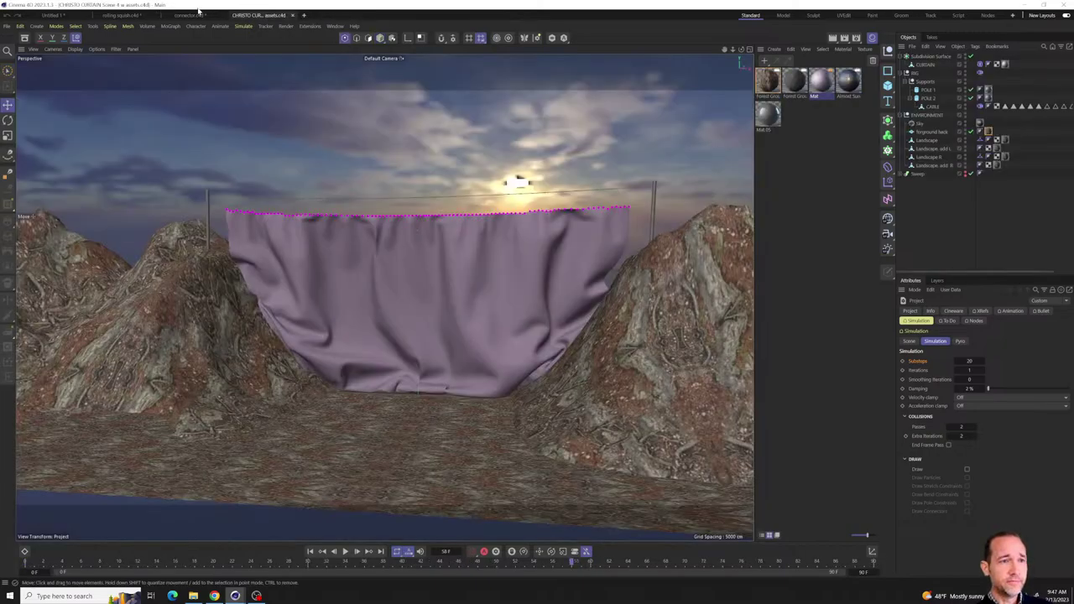
{"action": "left_click", "coordinate": [198, 15]}
{"action": "left_click", "coordinate": [223, 17]}
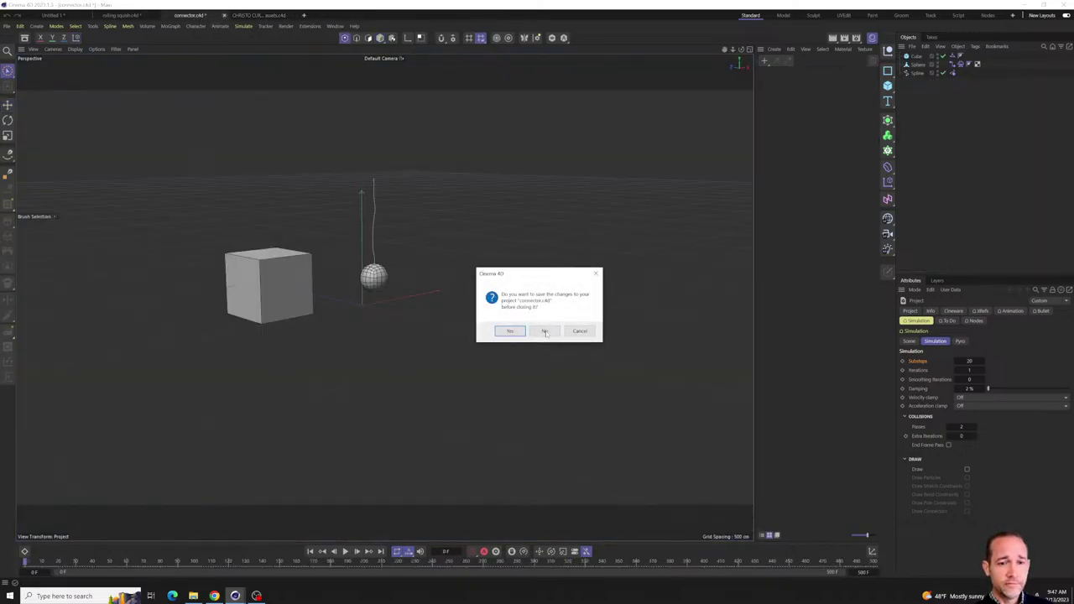
{"action": "left_click", "coordinate": [510, 331]}
{"action": "left_click", "coordinate": [126, 16]}
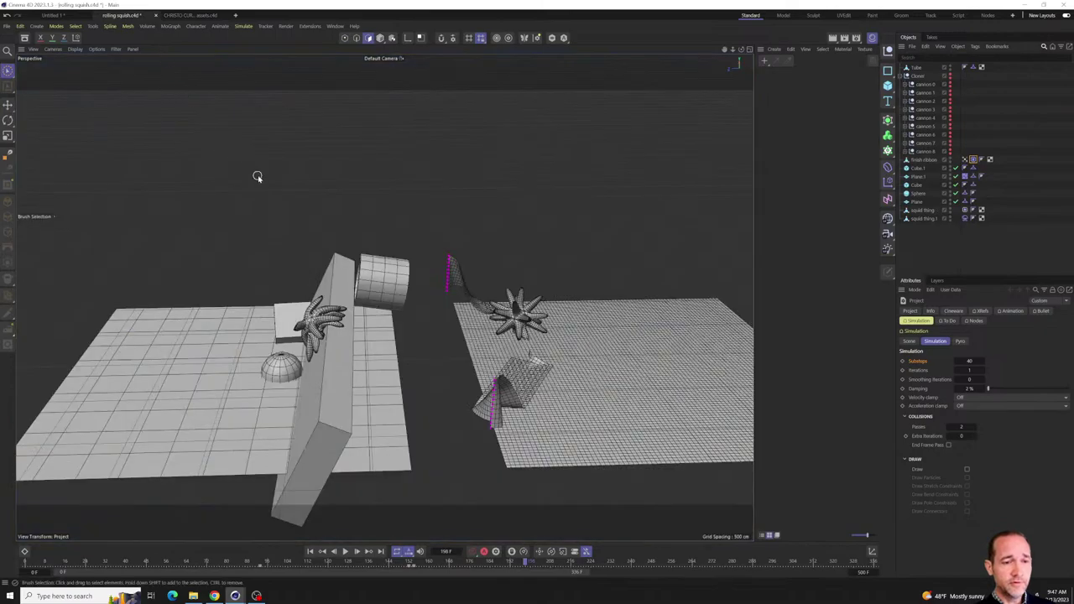
{"action": "left_click", "coordinate": [155, 16]}
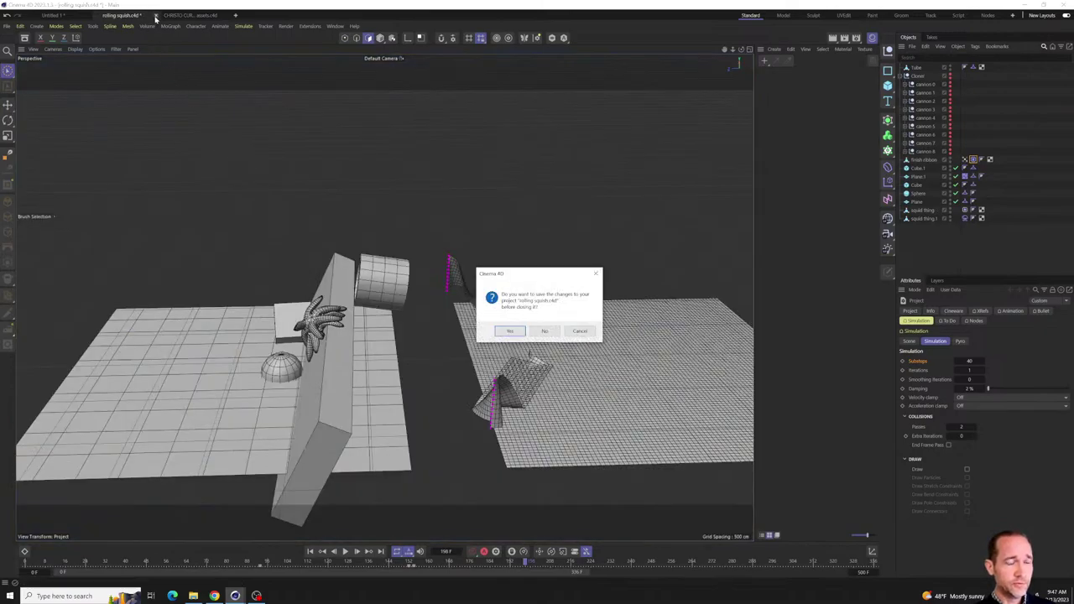
{"action": "left_click", "coordinate": [544, 331]}
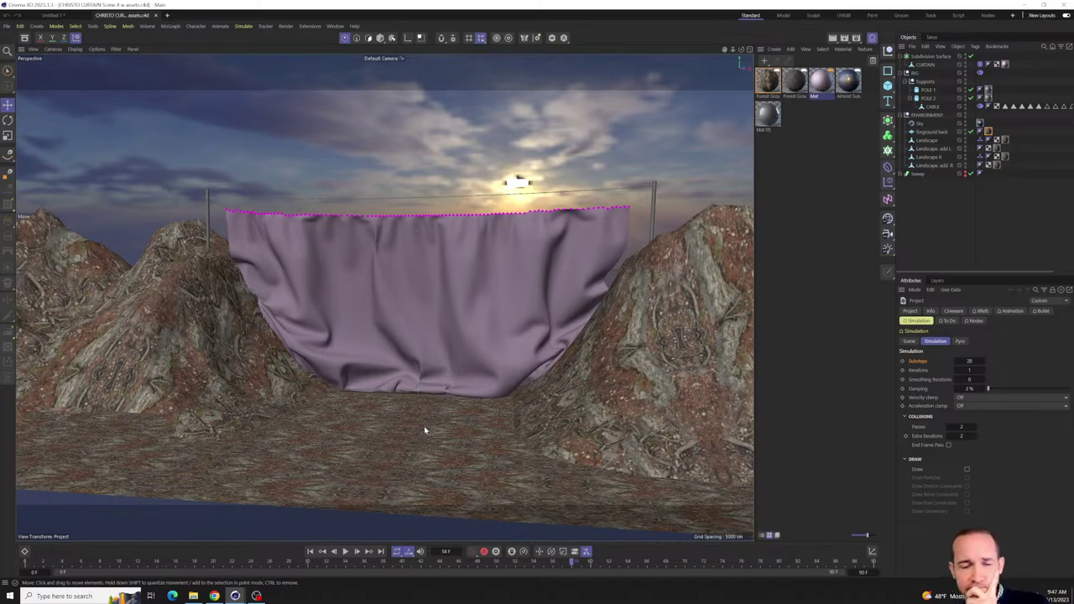
- Examine the landscape pieces, the foreground plane and the ENVIRONMENT group around the curtain by selecting them one after another
{"action": "left_click_drag", "start_coordinate": [424, 431], "coordinate": [464, 347], "text": "alt"}
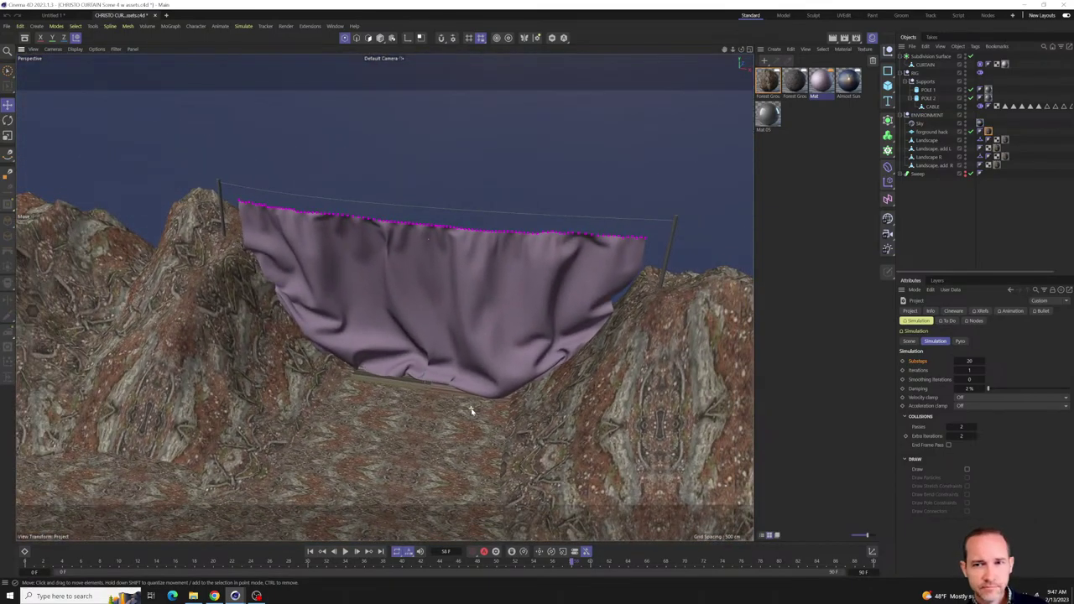
{"action": "left_click", "coordinate": [906, 173]}
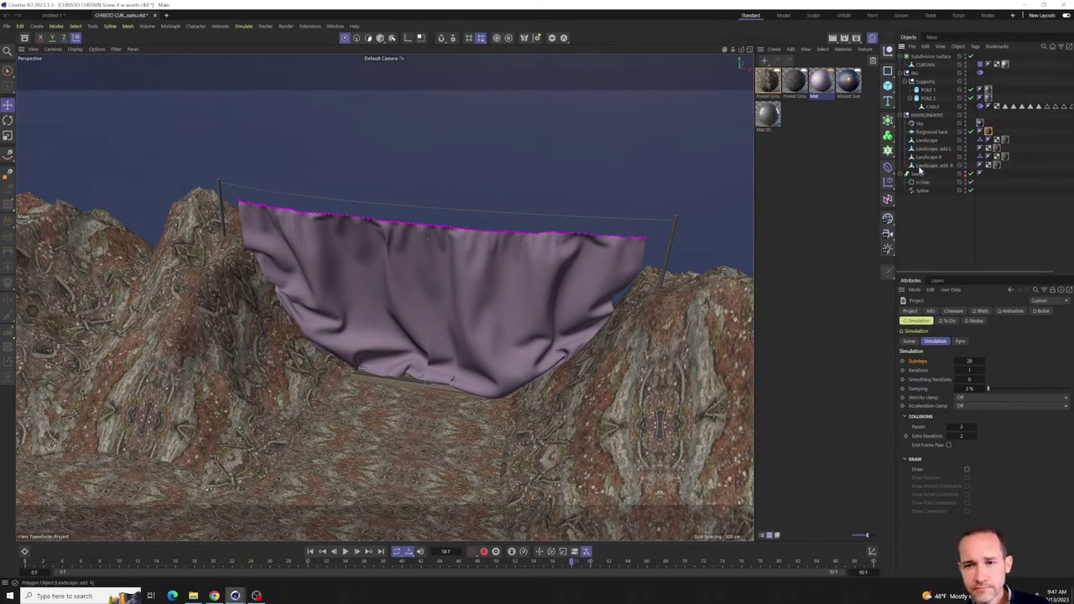
{"action": "left_click", "coordinate": [918, 166]}
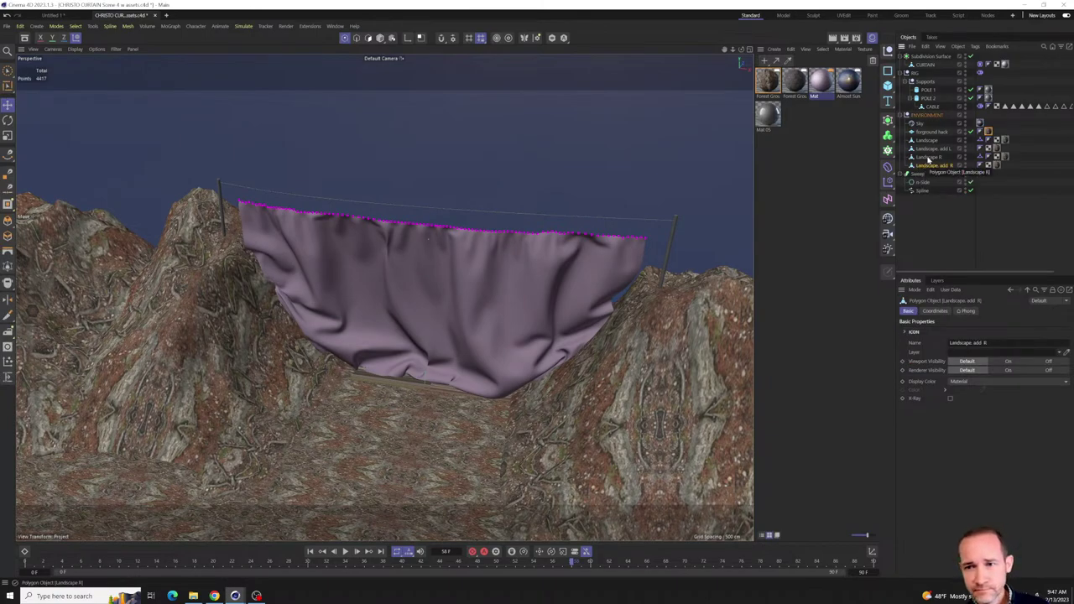
{"action": "left_click", "coordinate": [928, 159]}
{"action": "left_click", "coordinate": [927, 149]}
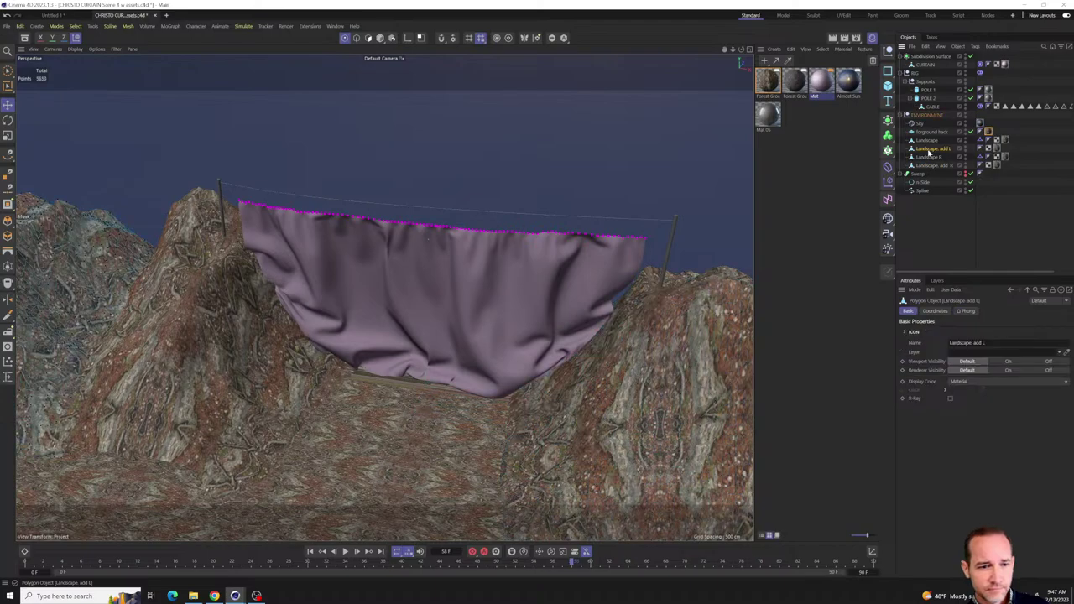
{"action": "left_click", "coordinate": [930, 165]}
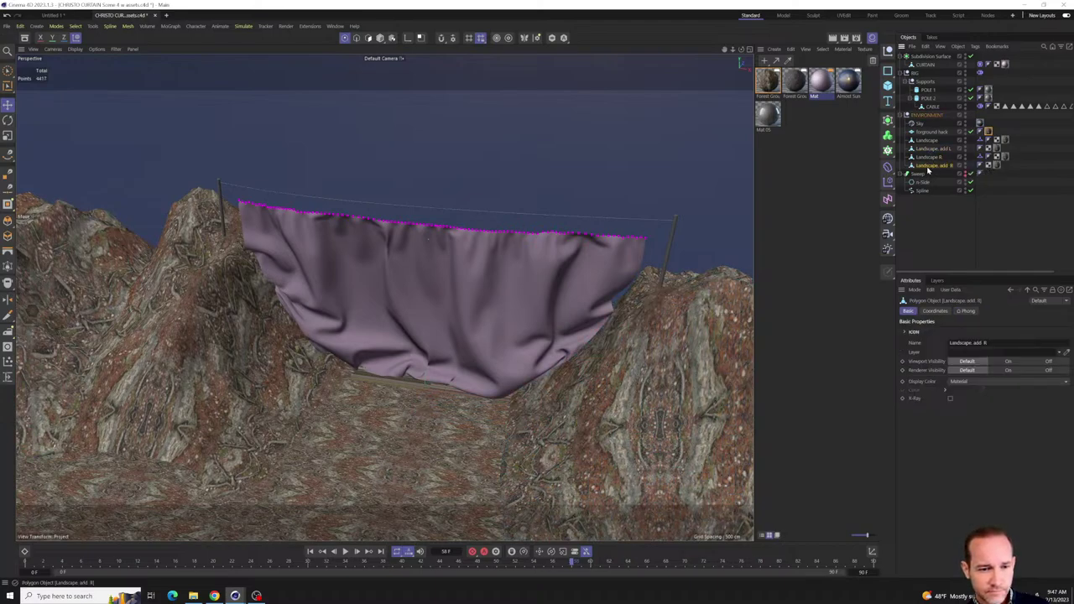
{"action": "left_click", "coordinate": [928, 158]}
{"action": "left_click", "coordinate": [928, 149]}
{"action": "left_click", "coordinate": [926, 141]}
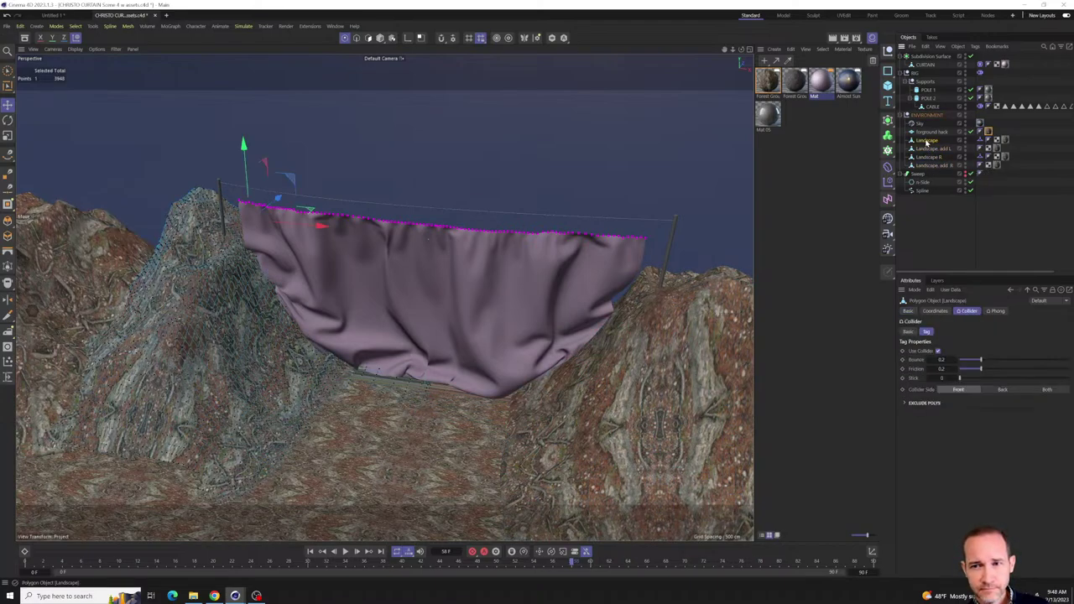
{"action": "left_click", "coordinate": [927, 132]}
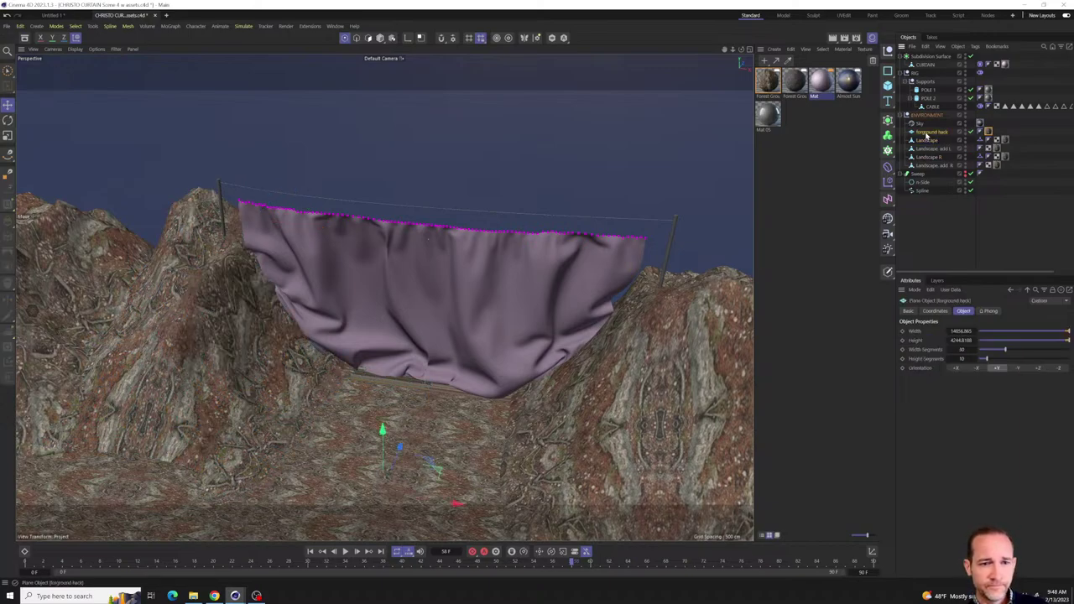
{"action": "left_click", "coordinate": [927, 166]}
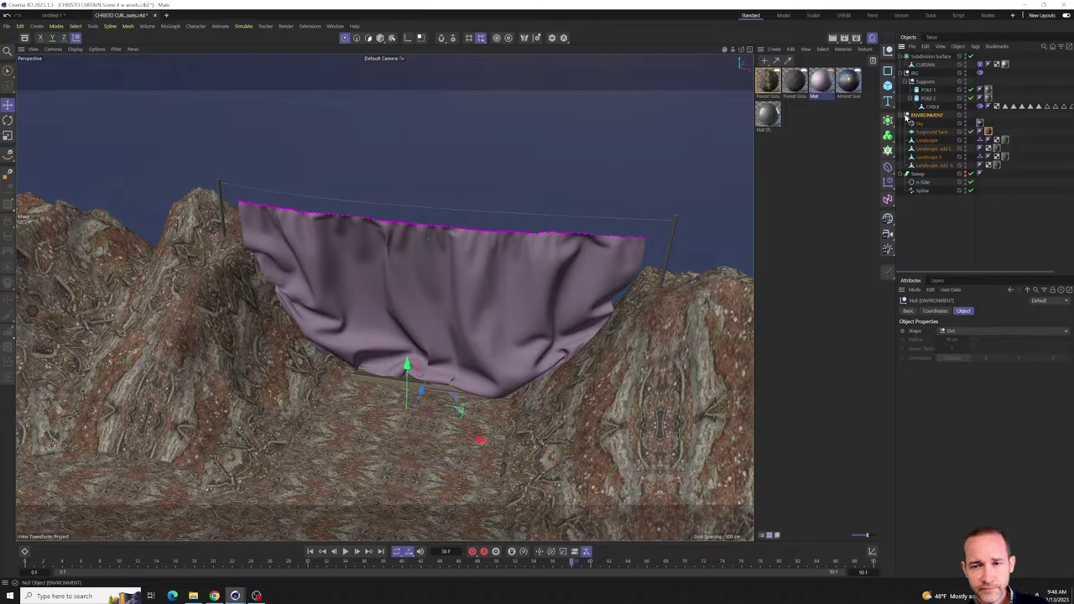
- Add a 400 by 400 cm plane to the curtain scene, raise it above the valley floor and rotate it upright before the curtain
{"action": "left_click_drag", "start_coordinate": [469, 355], "coordinate": [486, 456], "text": "alt"}
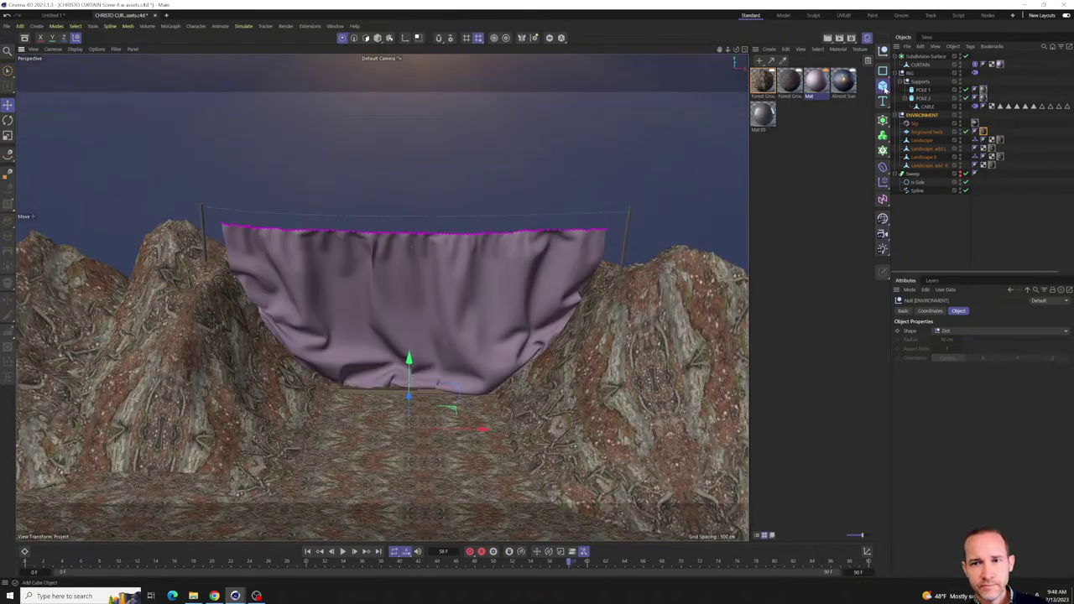
{"action": "left_click", "coordinate": [887, 85]}
{"action": "left_click", "coordinate": [914, 114]}
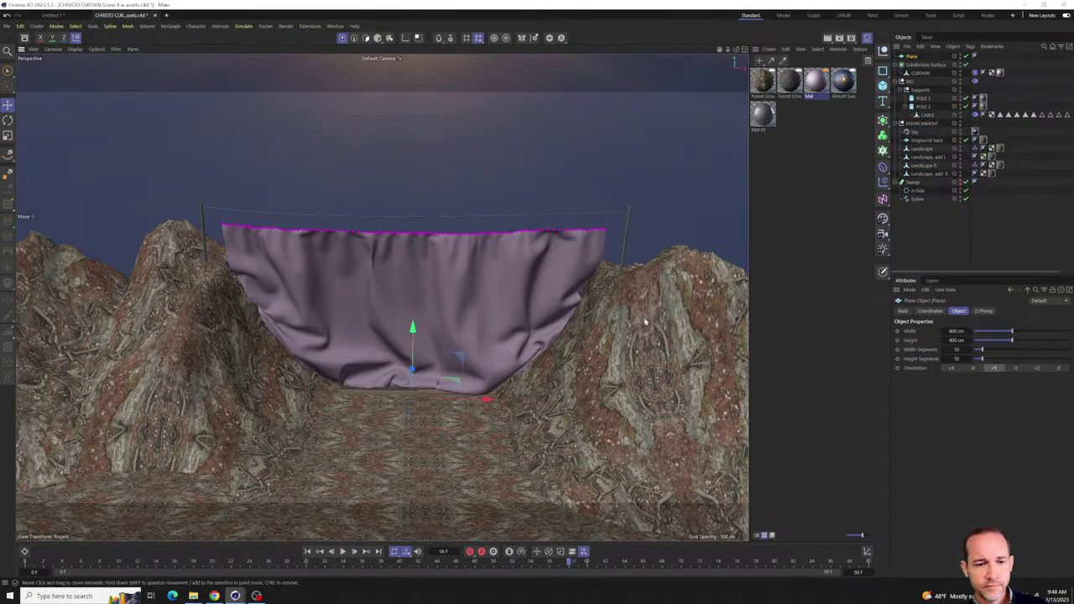
{"action": "left_click_drag", "start_coordinate": [415, 430], "coordinate": [459, 429], "text": "alt"}
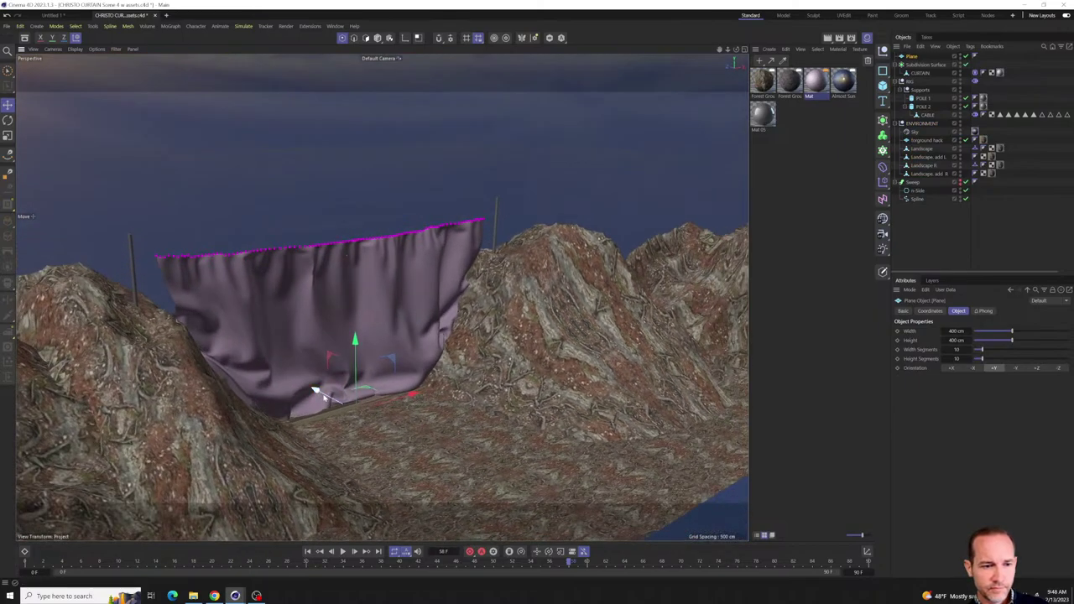
{"action": "mouse_move", "coordinate": [390, 417]}
{"action": "left_mouse_down"}
{"action": "mouse_move", "coordinate": [445, 306]}
{"action": "mouse_move", "coordinate": [450, 387]}
{"action": "mouse_move", "coordinate": [436, 382]}
{"action": "mouse_move", "coordinate": [352, 458]}
{"action": "mouse_move", "coordinate": [397, 405]}
{"action": "left_mouse_up"}
{"action": "key", "text": "r"}
{"action": "scroll", "coordinate": [397, 405], "scroll_direction": "up", "scroll_amount": 4}
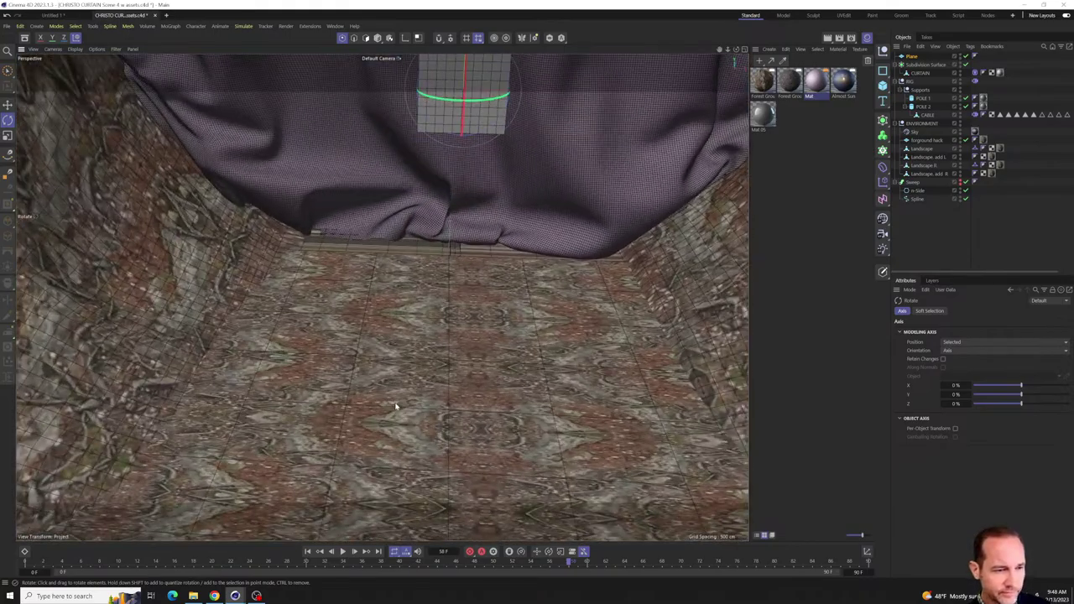
{"action": "mouse_move", "coordinate": [377, 444]}
{"action": "right_mouse_down", "text": "alt"}
{"action": "mouse_move", "coordinate": [384, 391]}
{"action": "mouse_move", "coordinate": [379, 437]}
{"action": "right_mouse_up", "text": "alt"}
{"action": "scroll", "coordinate": [379, 437], "scroll_direction": "down", "scroll_amount": 8}
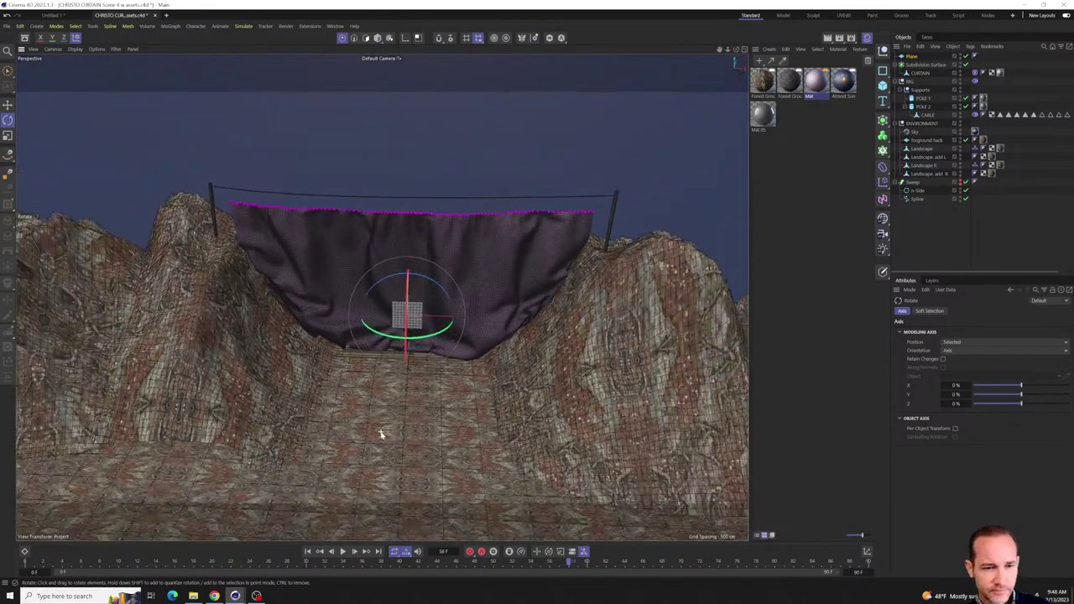
{"action": "left_click_drag", "start_coordinate": [379, 472], "coordinate": [417, 422], "text": "alt"}
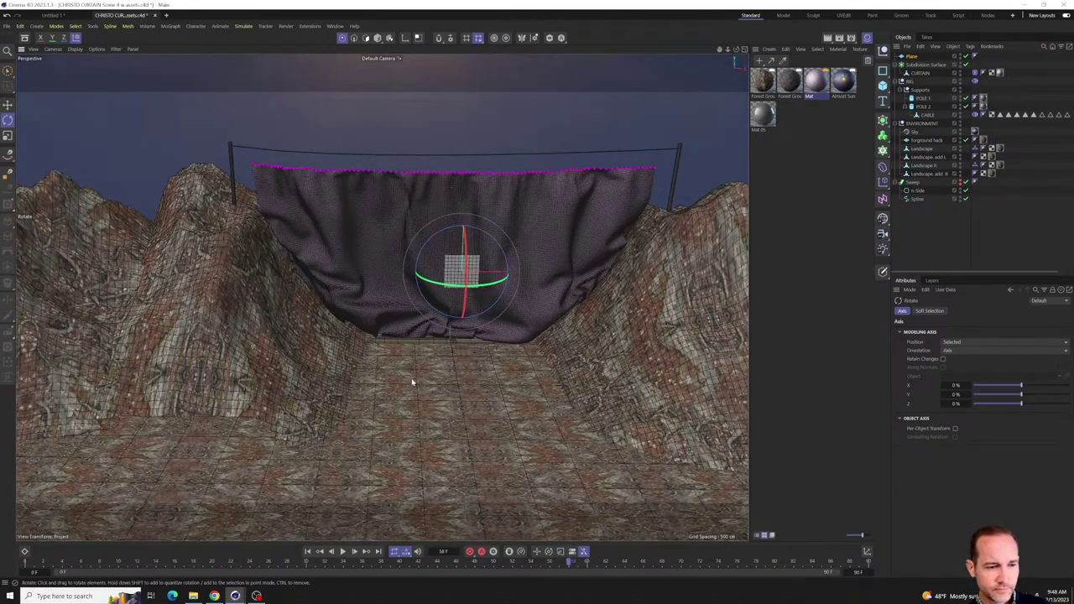
{"action": "left_click_drag", "start_coordinate": [412, 382], "coordinate": [578, 341], "text": "alt"}
- Stretch the Forest Ground 02 texture on the Landscape object by setting its tag's Length U to 45% and Length V to 59%
{"action": "left_click", "coordinate": [920, 148]}
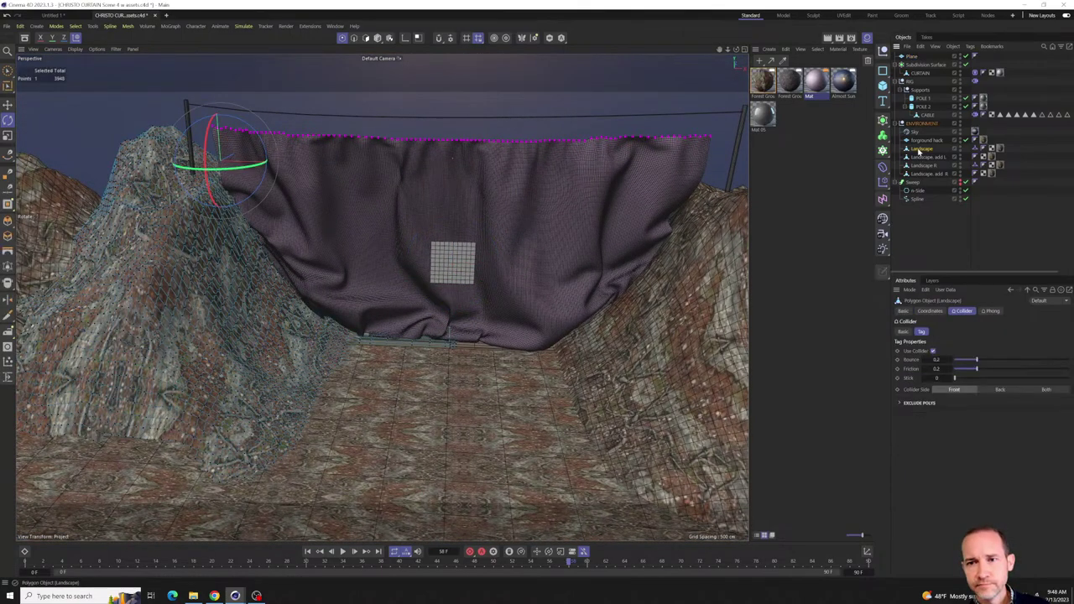
{"action": "left_click", "coordinate": [999, 148]}
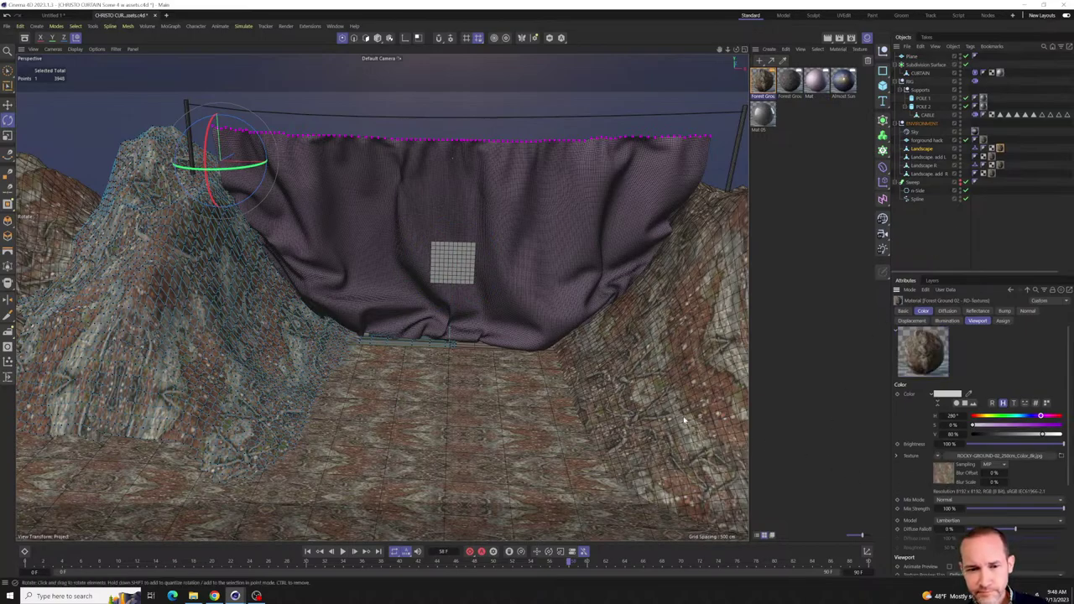
{"action": "mouse_move", "coordinate": [612, 412]}
{"action": "left_mouse_down", "text": "alt"}
{"action": "mouse_move", "coordinate": [620, 394]}
{"action": "mouse_move", "coordinate": [619, 422]}
{"action": "left_mouse_up", "text": "alt"}
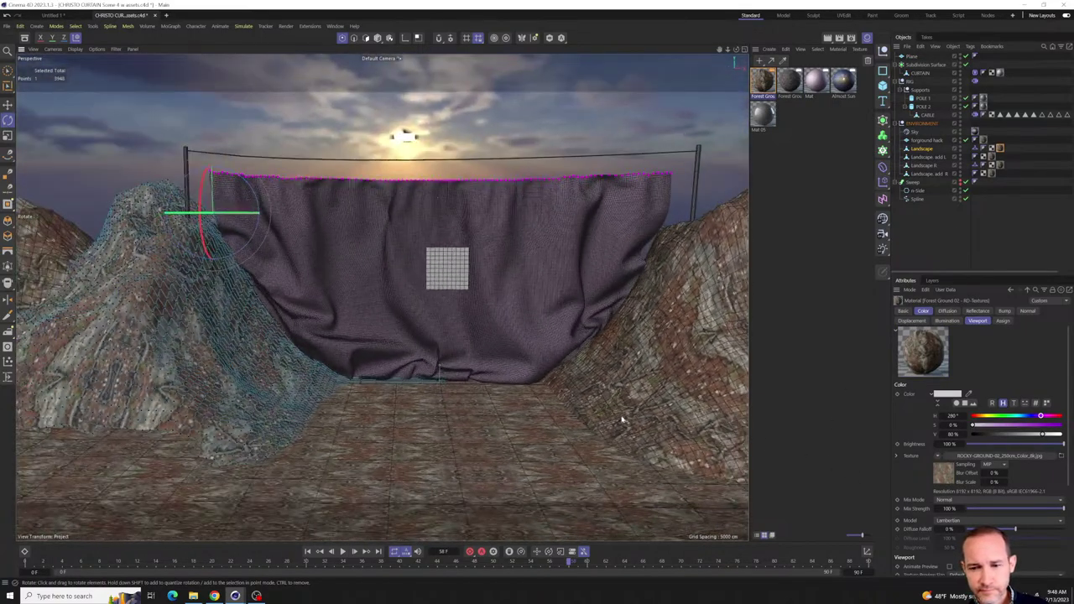
{"action": "scroll", "coordinate": [926, 535], "scroll_direction": "down", "scroll_amount": 5}
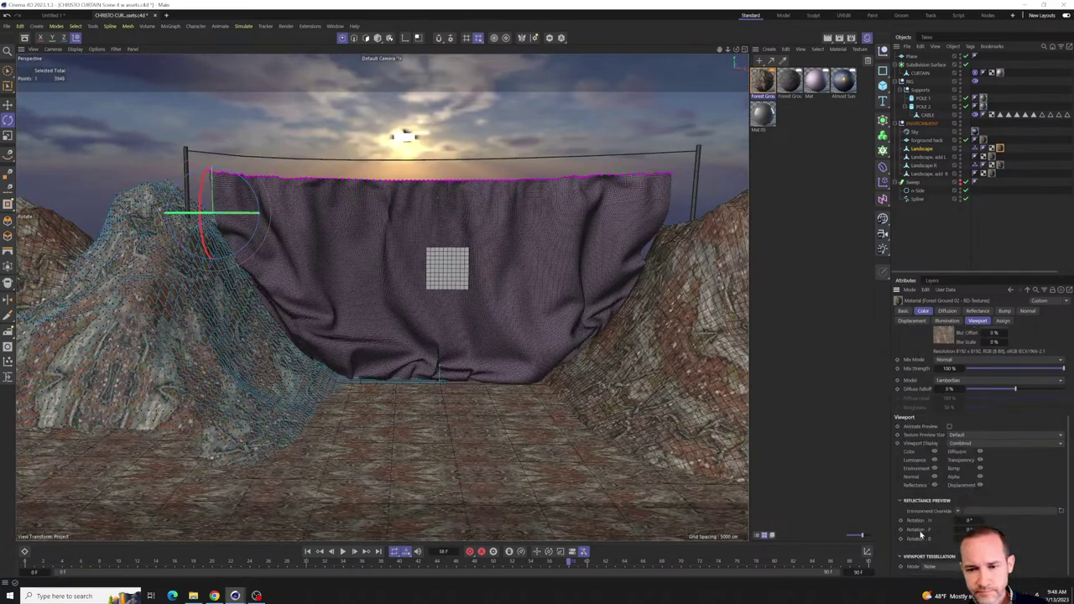
{"action": "scroll", "coordinate": [921, 534], "scroll_direction": "up", "scroll_amount": 2}
{"action": "scroll", "coordinate": [908, 508], "scroll_direction": "down", "scroll_amount": 2}
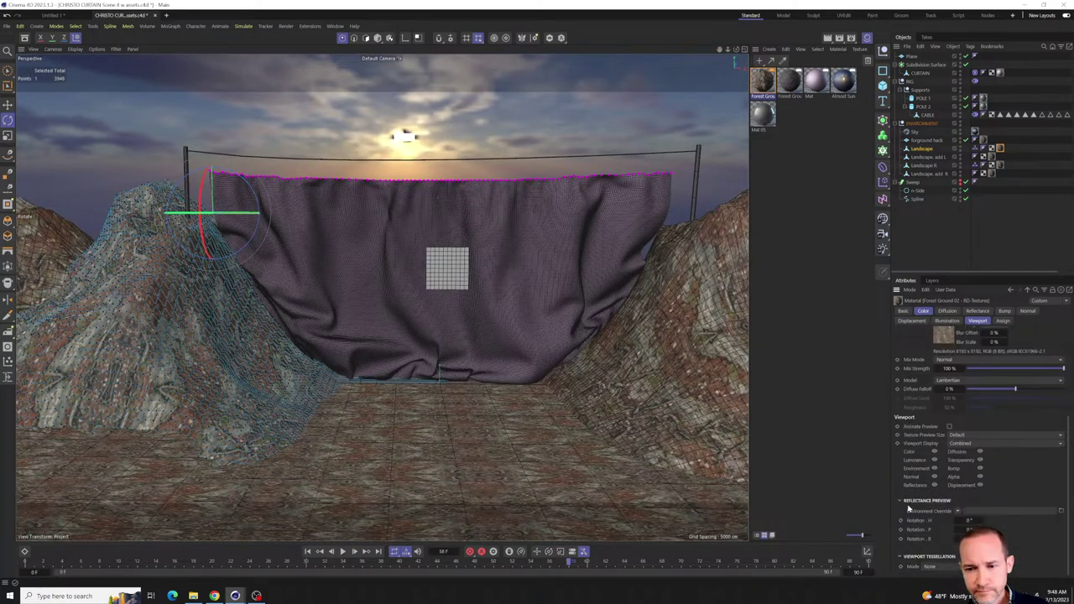
{"action": "scroll", "coordinate": [929, 504], "scroll_direction": "up", "scroll_amount": 5}
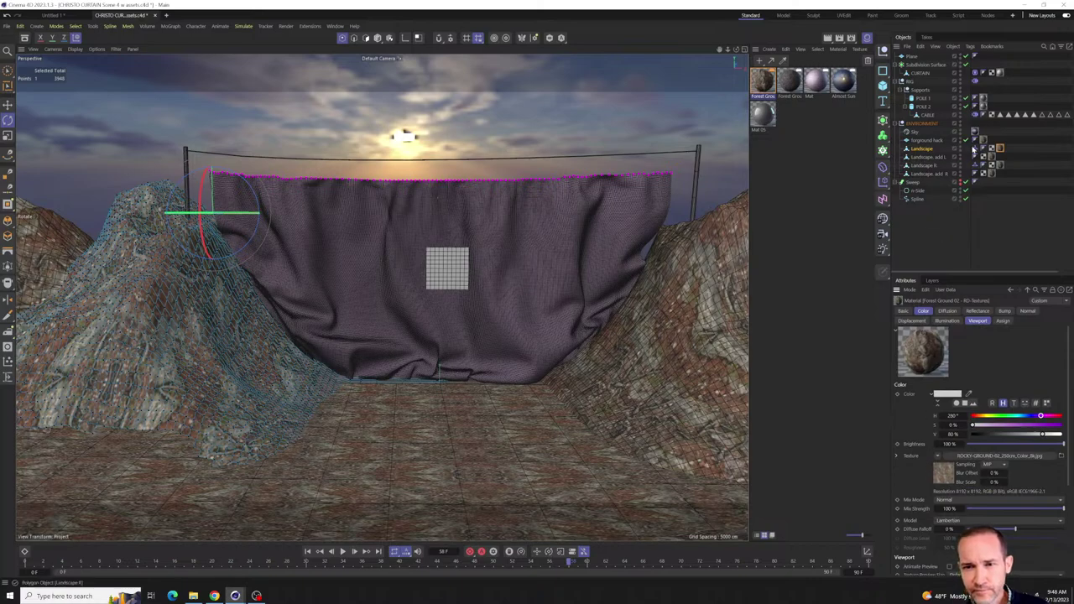
{"action": "left_click", "coordinate": [999, 149]}
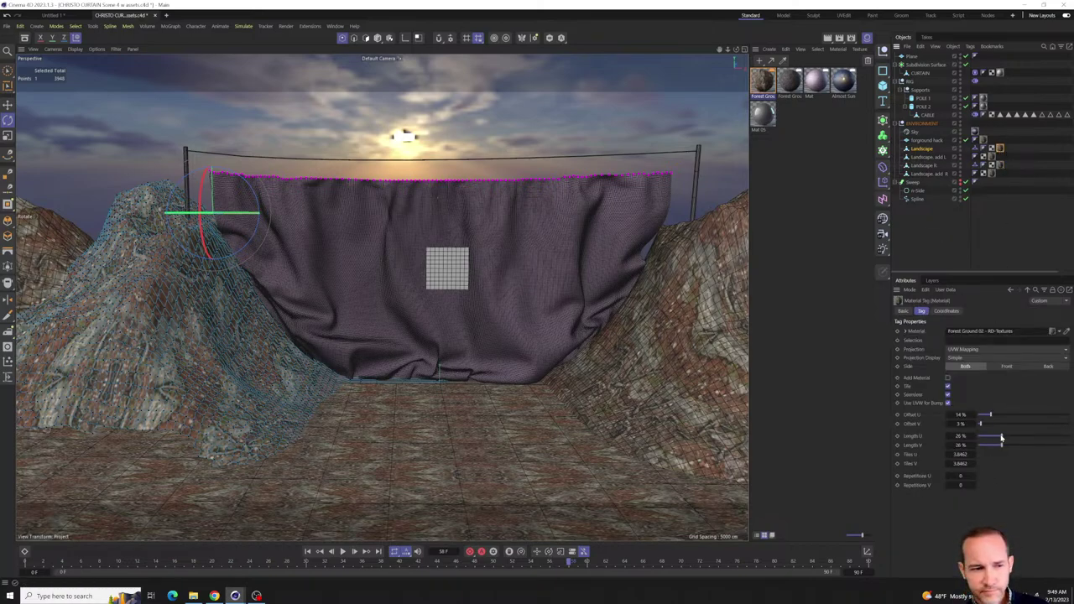
{"action": "left_click_drag", "start_coordinate": [1001, 437], "coordinate": [1033, 451]}
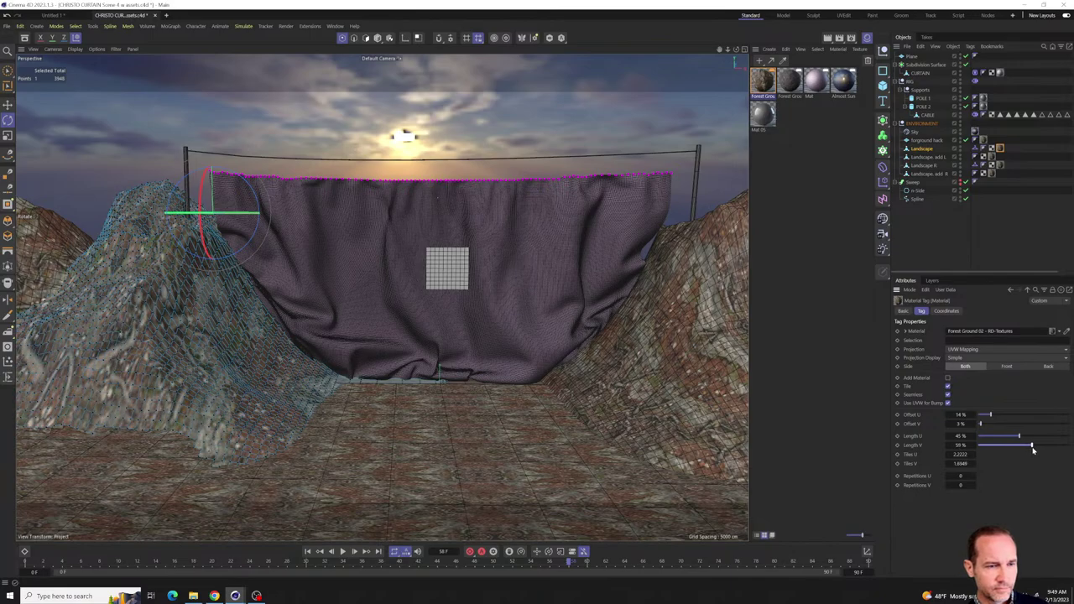
- Sketch a gently wavy freehand spline across the valley in the top view, in front of the curtain and about as wide as it
{"action": "left_click_drag", "start_coordinate": [696, 446], "coordinate": [482, 394], "text": "alt"}
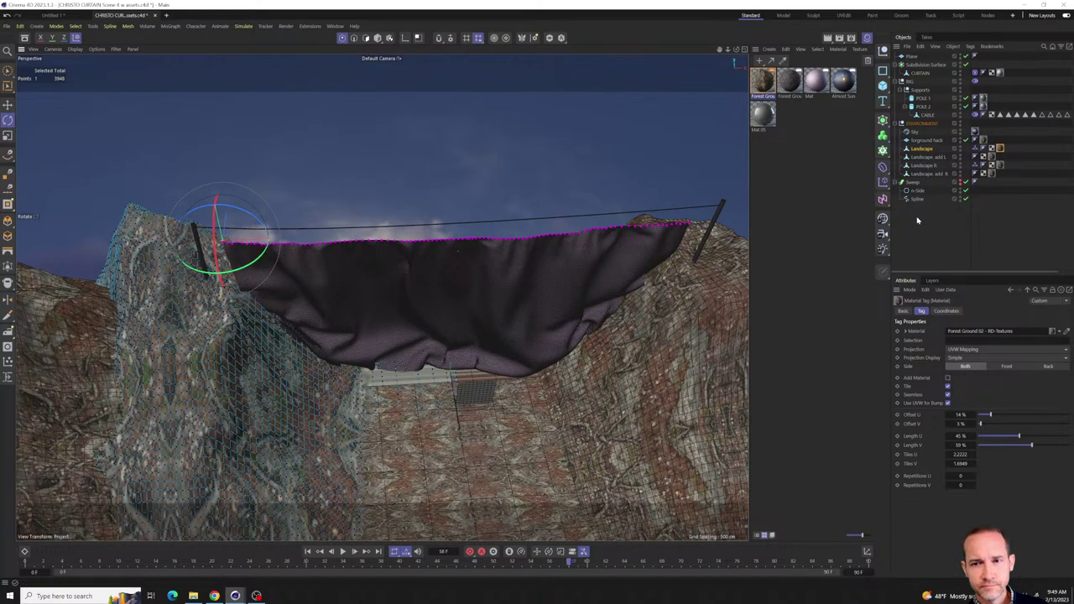
{"action": "left_click", "coordinate": [917, 220]}
{"action": "left_click_drag", "start_coordinate": [621, 252], "coordinate": [627, 249], "text": "alt"}
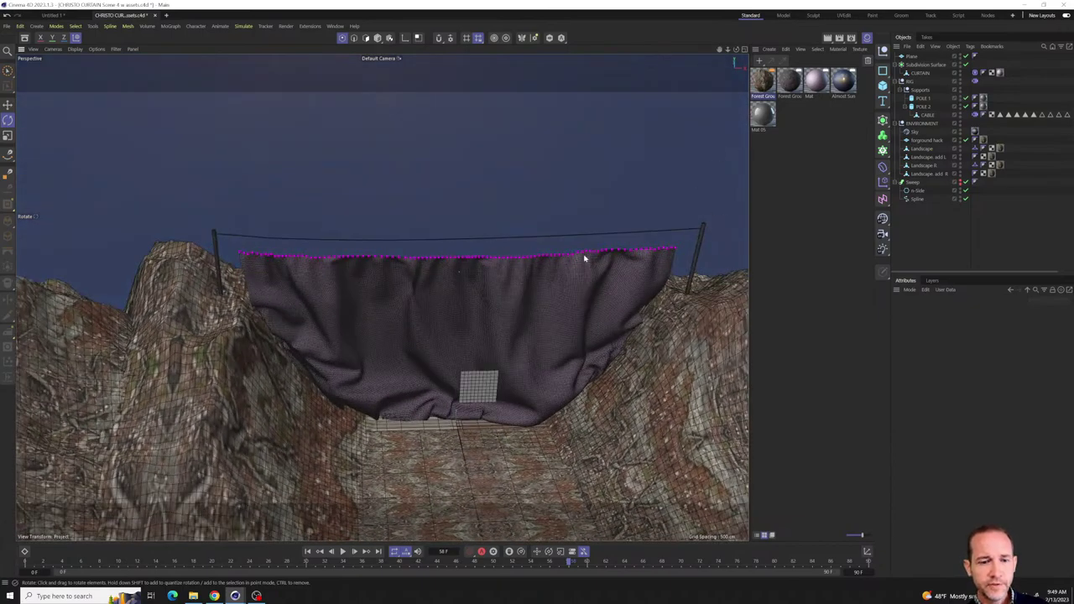
{"action": "left_click_drag", "start_coordinate": [584, 258], "coordinate": [637, 210], "text": "alt"}
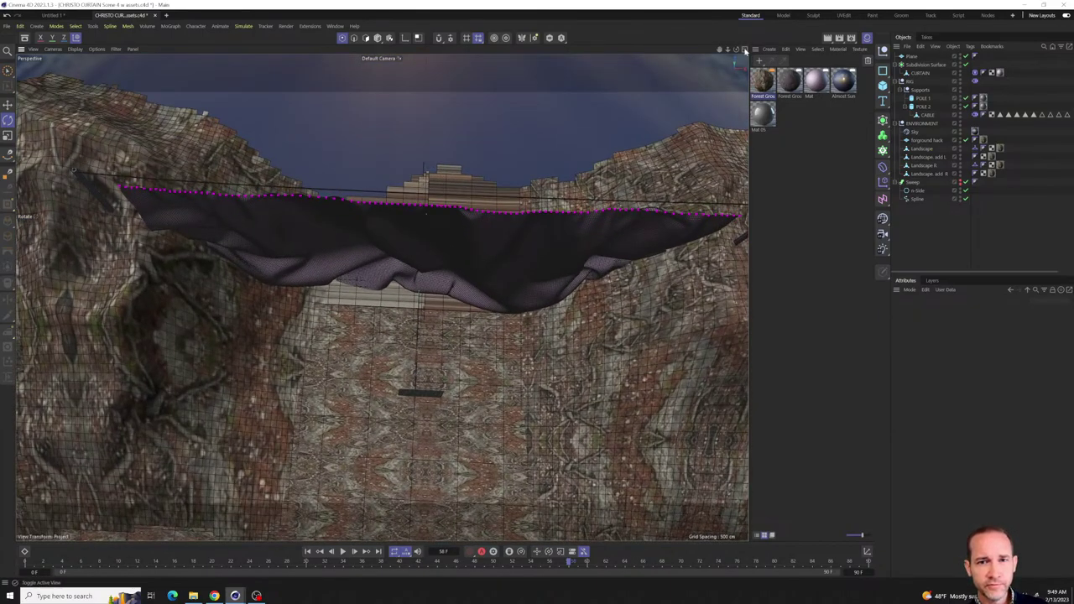
{"action": "left_click", "coordinate": [744, 50]}
{"action": "left_click", "coordinate": [744, 50]}
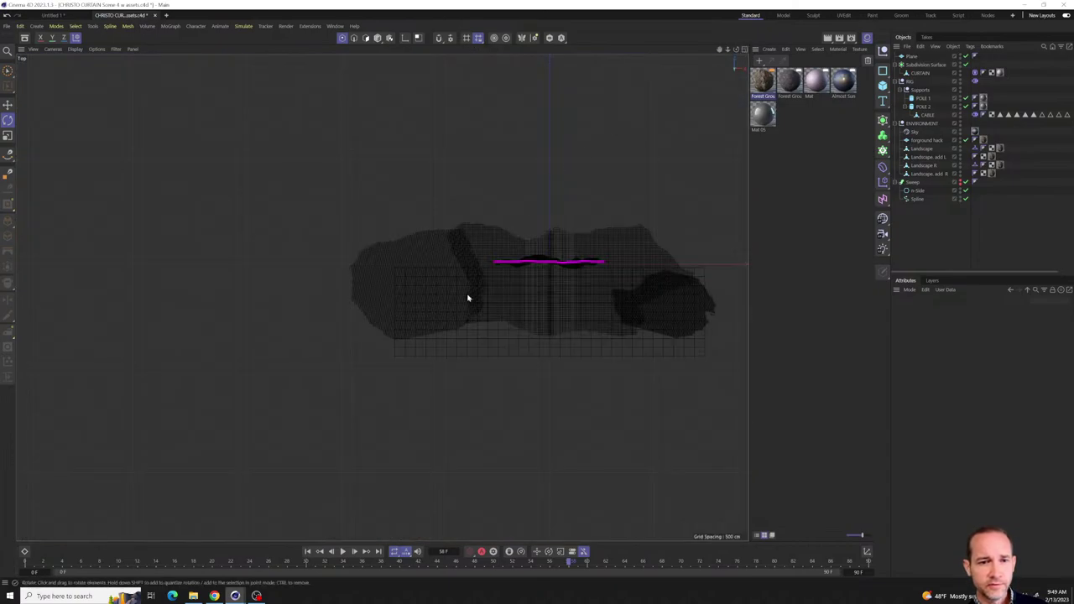
{"action": "scroll", "coordinate": [468, 298], "scroll_direction": "up", "scroll_amount": 5}
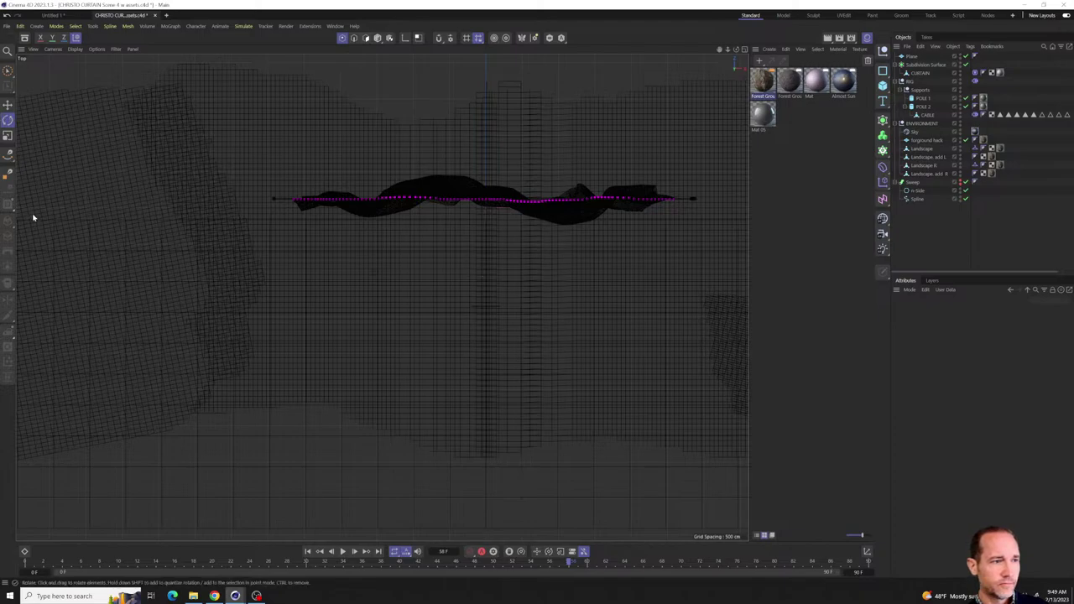
{"action": "left_click", "coordinate": [8, 155]}
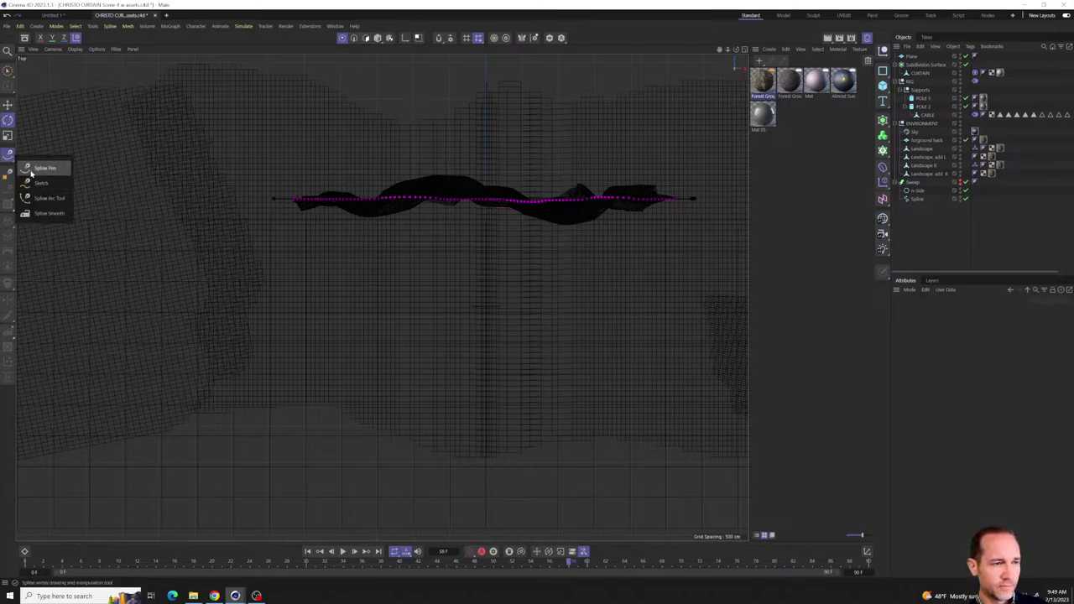
{"action": "left_click", "coordinate": [42, 168]}
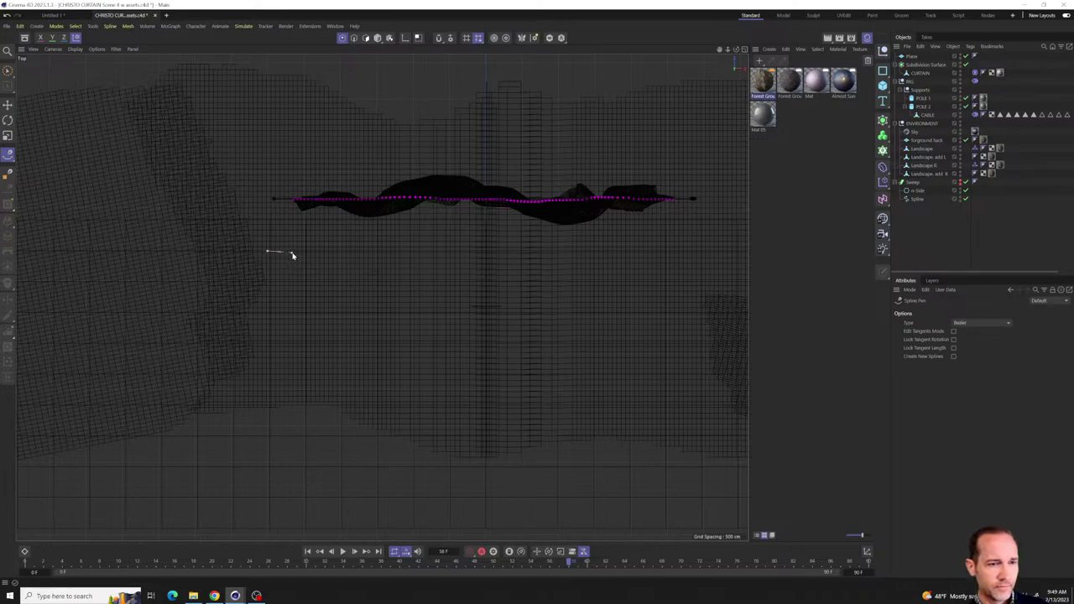
{"action": "left_click", "coordinate": [10, 157]}
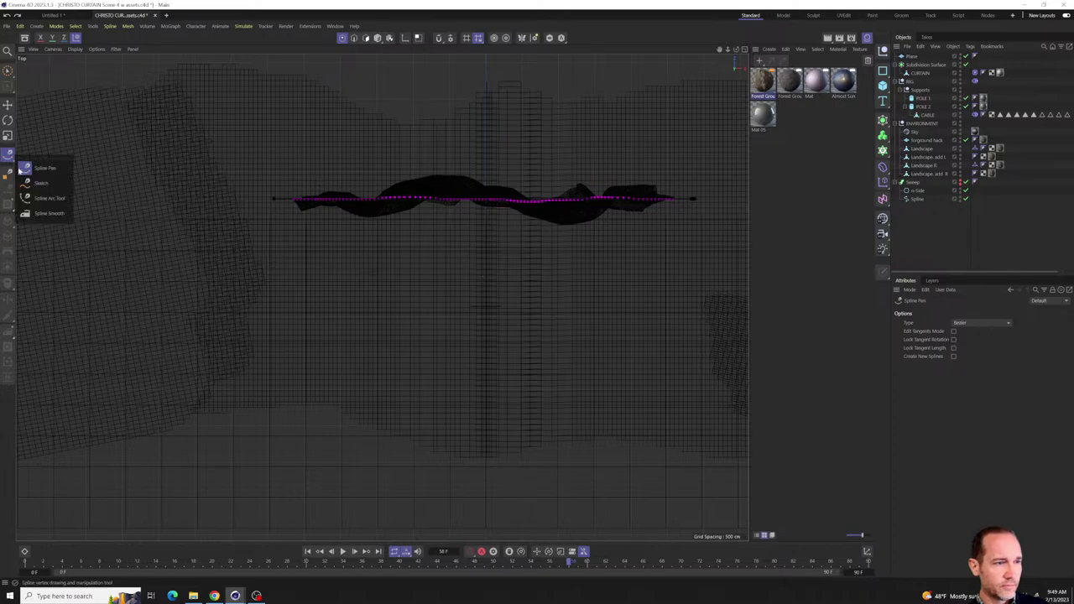
{"action": "left_click", "coordinate": [42, 180]}
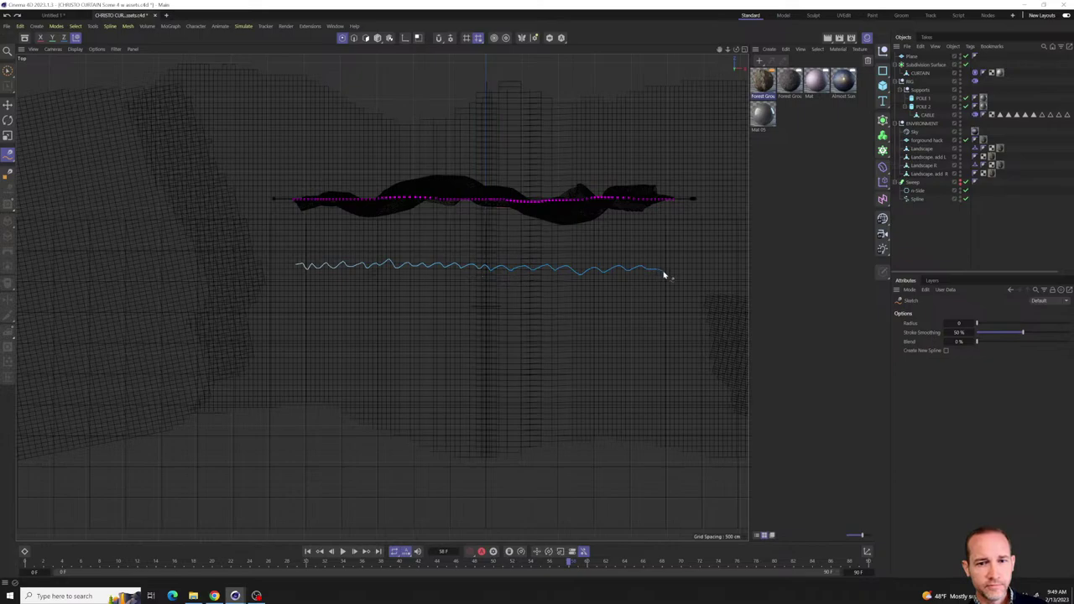
{"action": "left_click_drag", "start_coordinate": [688, 268], "coordinate": [692, 268]}
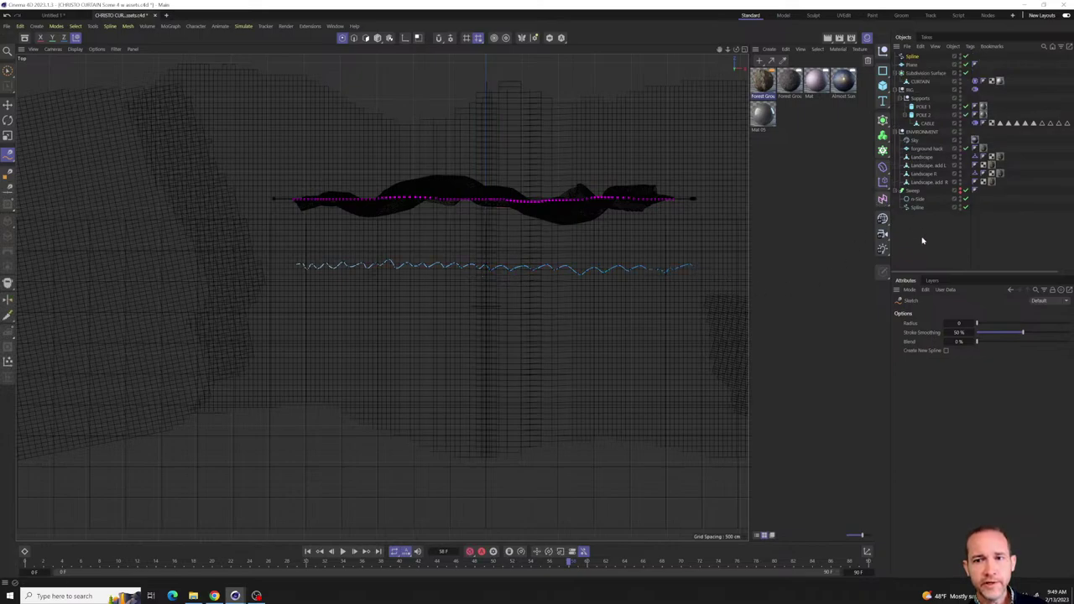
- Place the sketched wavy spline inside a new Extrude generator and return to the perspective view
{"action": "left_click", "coordinate": [914, 56]}
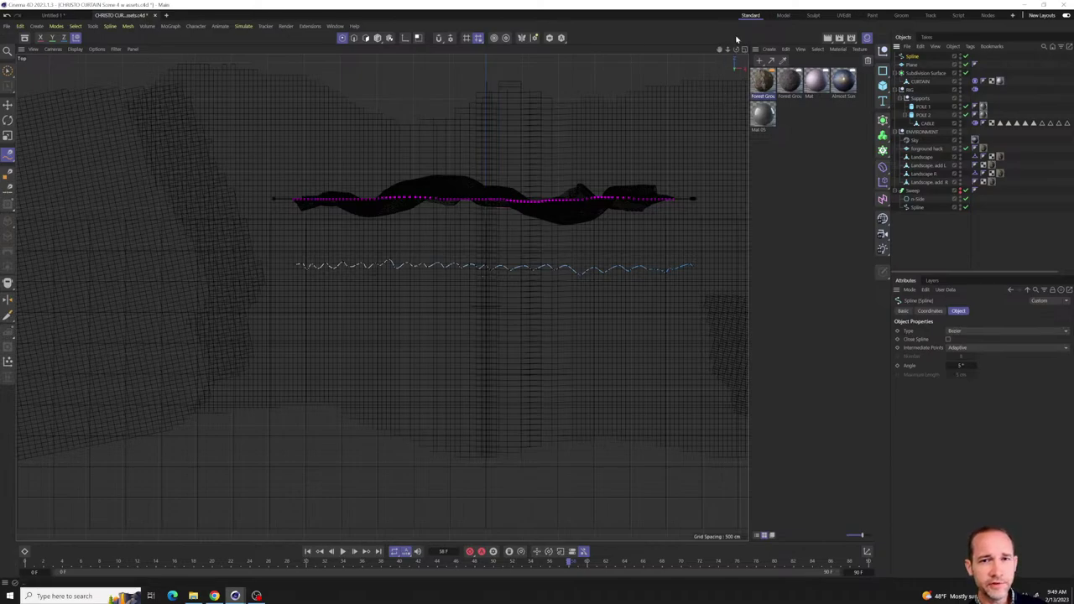
{"action": "left_click", "coordinate": [746, 49]}
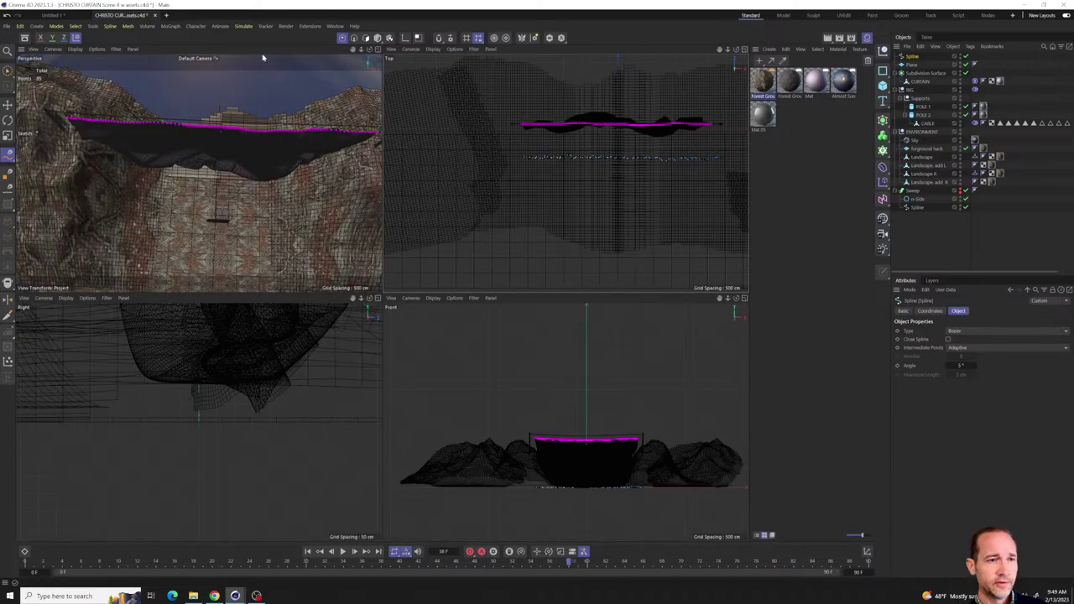
{"action": "left_click", "coordinate": [379, 50]}
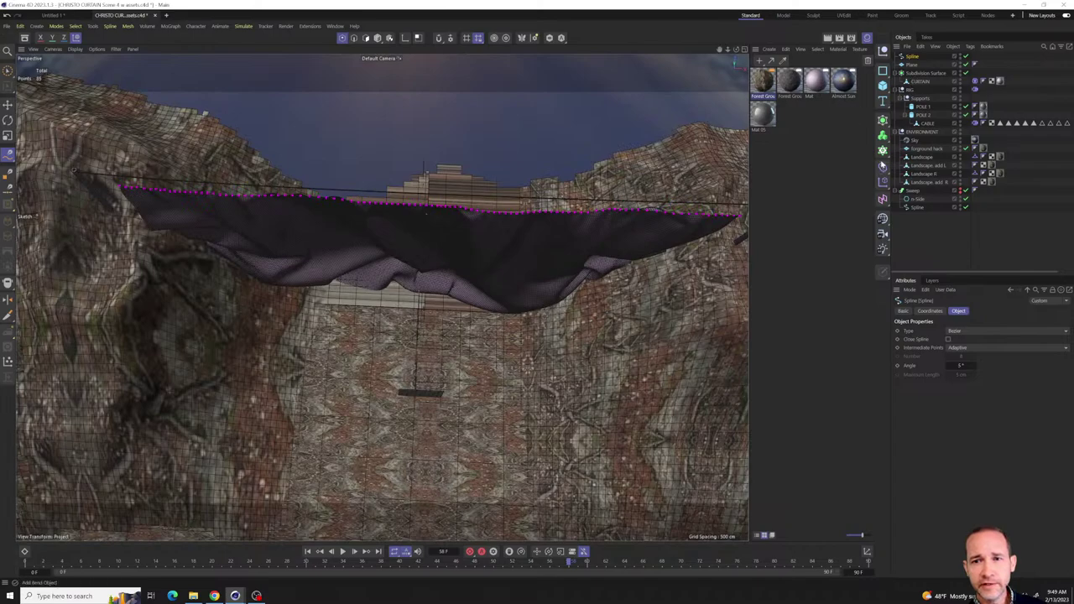
{"action": "left_click", "coordinate": [882, 120]}
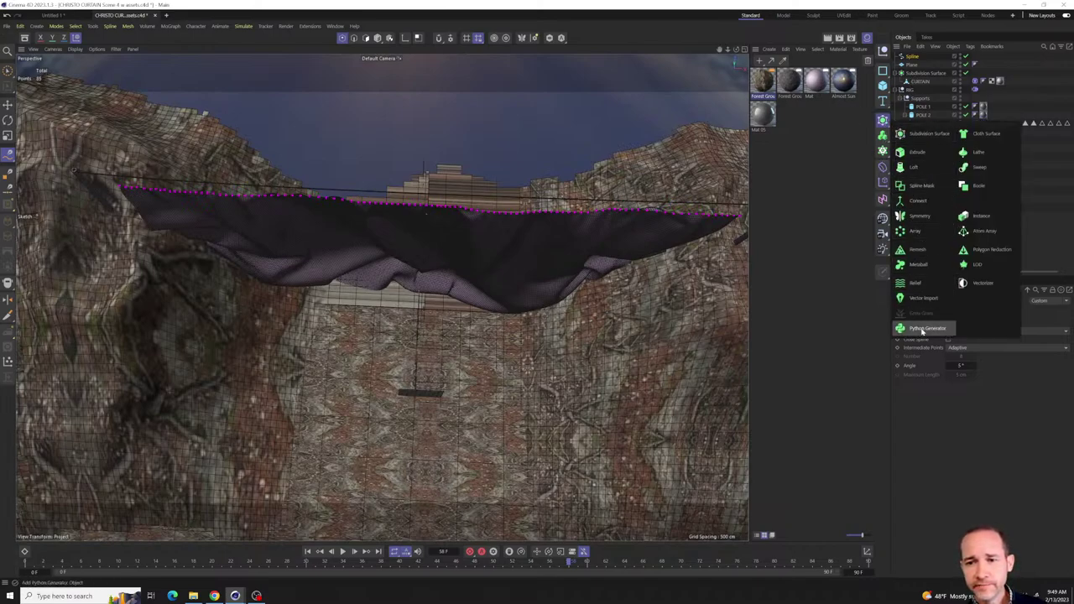
{"action": "left_click", "coordinate": [915, 152]}
{"action": "left_click", "coordinate": [919, 65]}
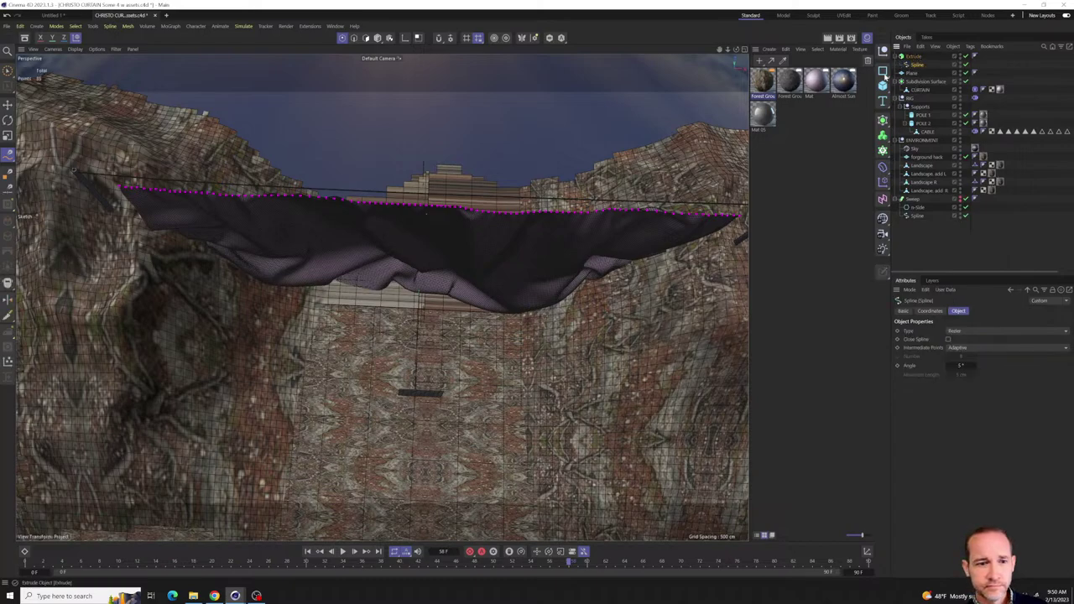
- Raise the Extrude object from the valley floor to just below the top edge of the hanging curtain
{"action": "mouse_move", "coordinate": [486, 302]}
{"action": "left_mouse_down", "text": "alt"}
{"action": "mouse_move", "coordinate": [498, 263]}
{"action": "mouse_move", "coordinate": [480, 314]}
{"action": "left_mouse_up", "text": "alt"}
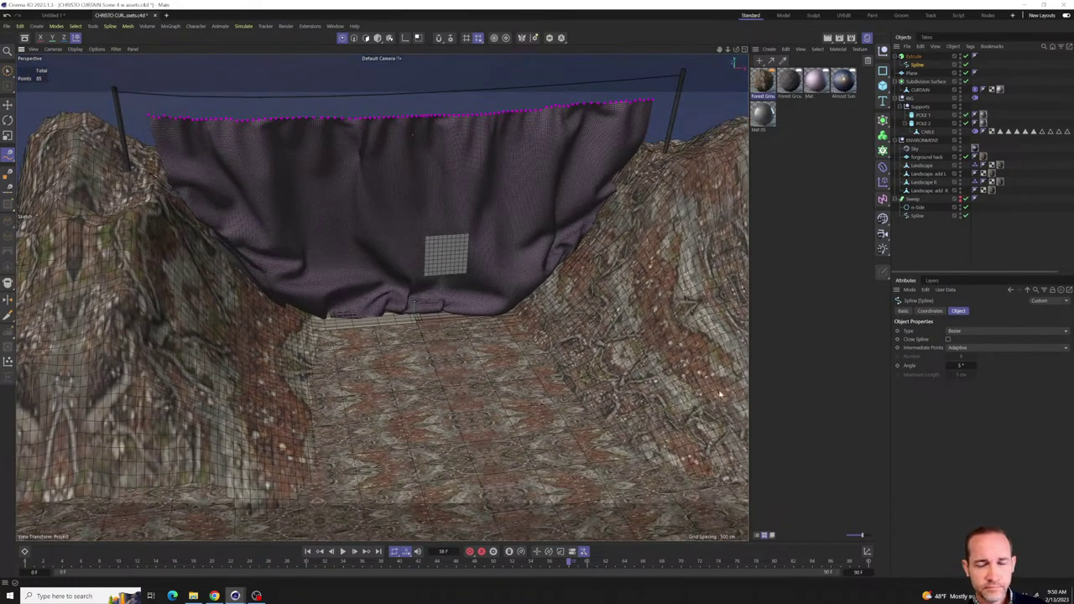
{"action": "scroll", "coordinate": [440, 457], "scroll_direction": "down", "scroll_amount": 10}
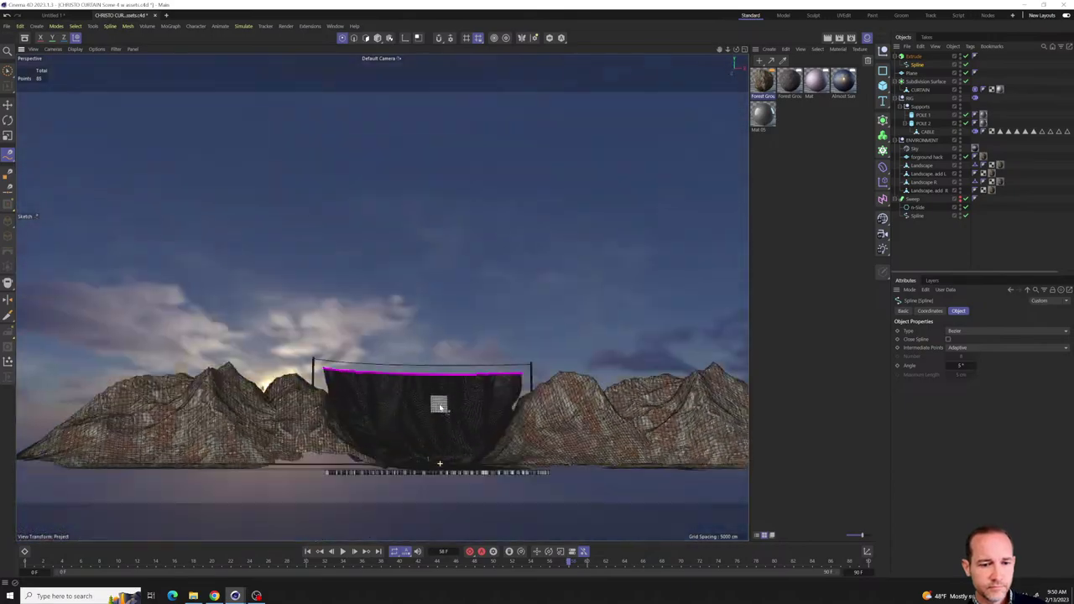
{"action": "scroll", "coordinate": [440, 463], "scroll_direction": "up", "scroll_amount": 10}
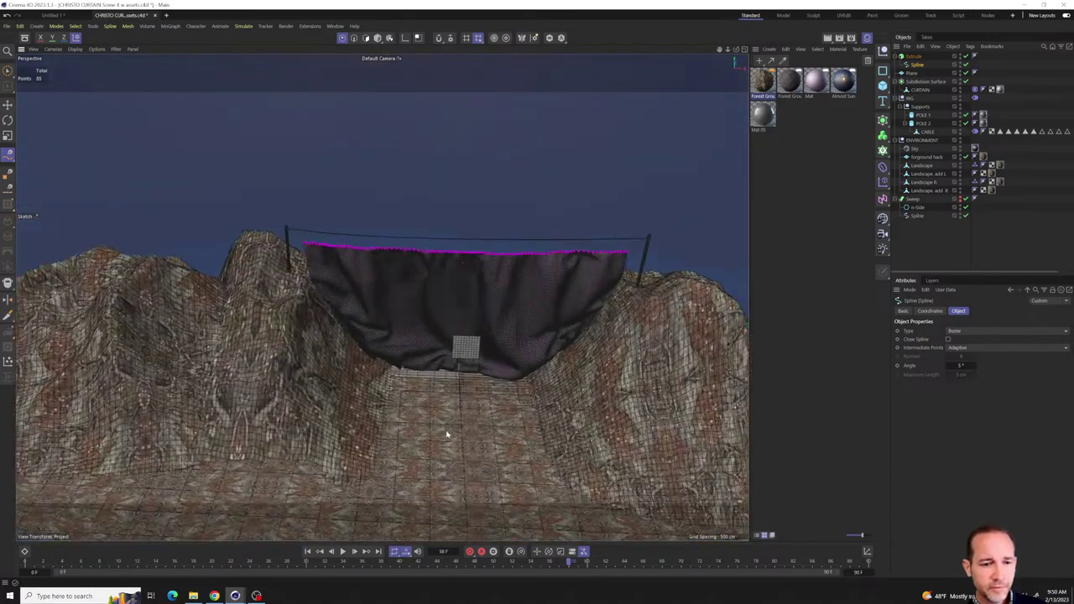
{"action": "left_click_drag", "start_coordinate": [447, 435], "coordinate": [436, 372], "text": "alt"}
{"action": "key", "text": "ctrl+shift+z"}
{"action": "left_click", "coordinate": [912, 57]}
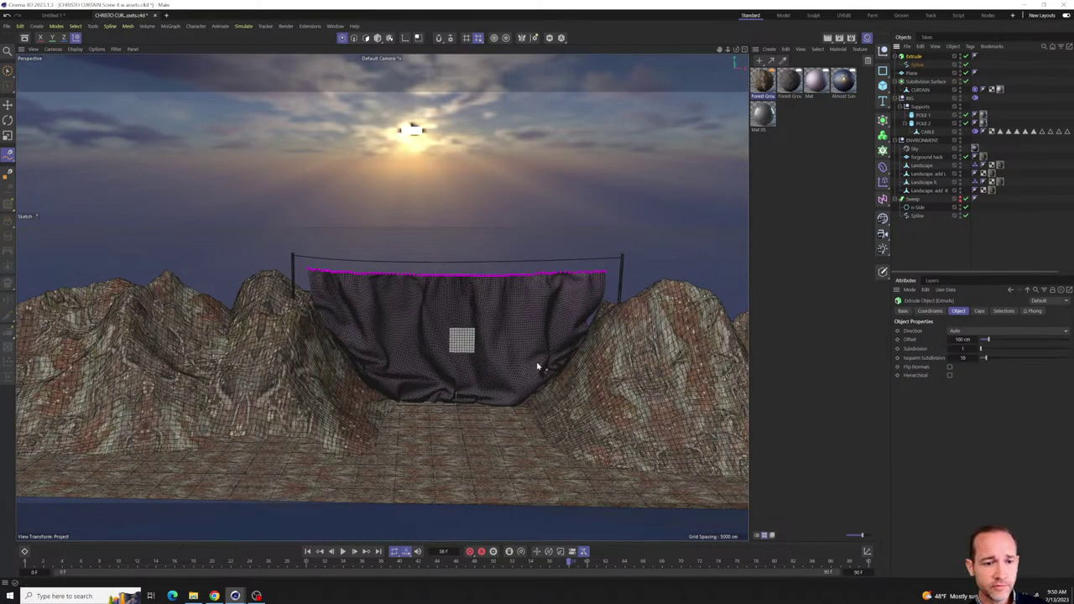
{"action": "left_click_drag", "start_coordinate": [389, 394], "coordinate": [98, 160], "text": "alt"}
{"action": "left_click", "coordinate": [9, 74]}
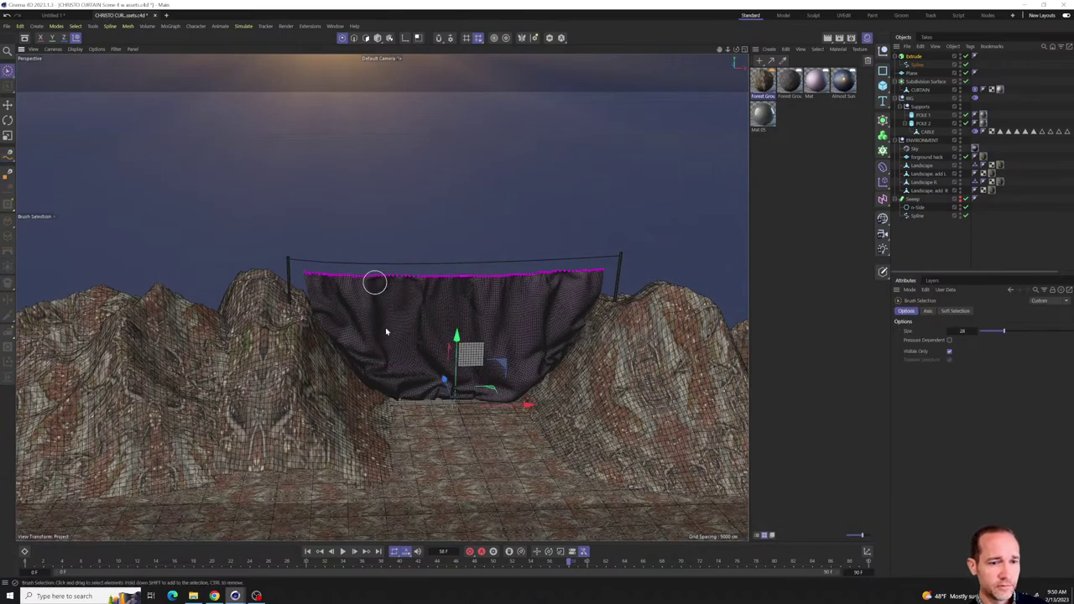
{"action": "mouse_move", "coordinate": [471, 359]}
{"action": "left_mouse_down"}
{"action": "mouse_move", "coordinate": [457, 336]}
{"action": "mouse_move", "coordinate": [470, 227]}
{"action": "mouse_move", "coordinate": [474, 242]}
{"action": "mouse_move", "coordinate": [702, 125]}
{"action": "left_mouse_up"}
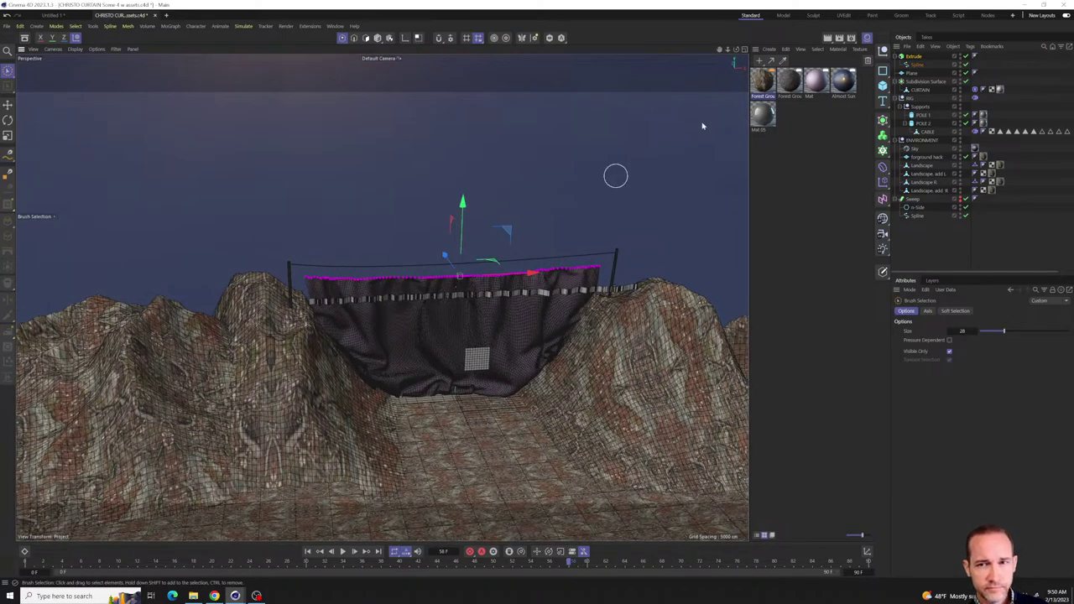
- Set the Extrude's offset to 1000 cm and raise it until its lower edge meets the curtain's top edge
{"action": "left_click", "coordinate": [917, 57]}
{"action": "left_click_drag", "start_coordinate": [991, 345], "coordinate": [1070, 348]}
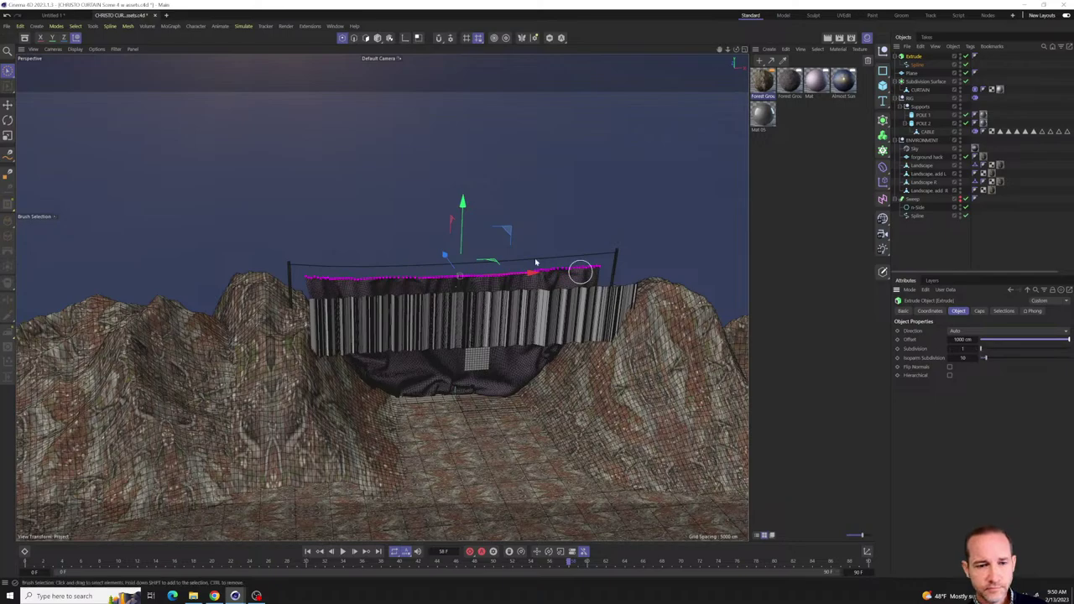
{"action": "key", "text": "e"}
{"action": "left_click_drag", "start_coordinate": [460, 220], "coordinate": [463, 145]}
{"action": "mouse_move", "coordinate": [496, 311]}
{"action": "left_mouse_down", "text": "alt"}
{"action": "mouse_move", "coordinate": [487, 317]}
{"action": "mouse_move", "coordinate": [506, 328]}
{"action": "mouse_move", "coordinate": [484, 307]}
{"action": "mouse_move", "coordinate": [488, 324]}
{"action": "left_mouse_up", "text": "alt"}
{"action": "scroll", "coordinate": [488, 324], "scroll_direction": "up", "scroll_amount": 5}
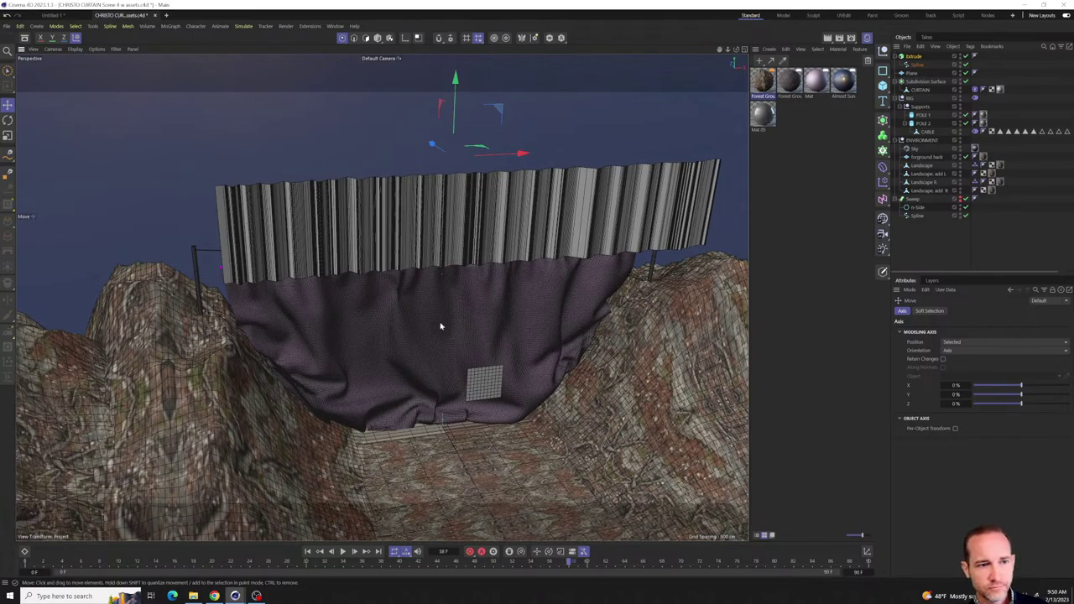
{"action": "left_click_drag", "start_coordinate": [441, 326], "coordinate": [400, 300], "text": "alt"}
{"action": "scroll", "coordinate": [390, 295], "scroll_direction": "down", "scroll_amount": 3}
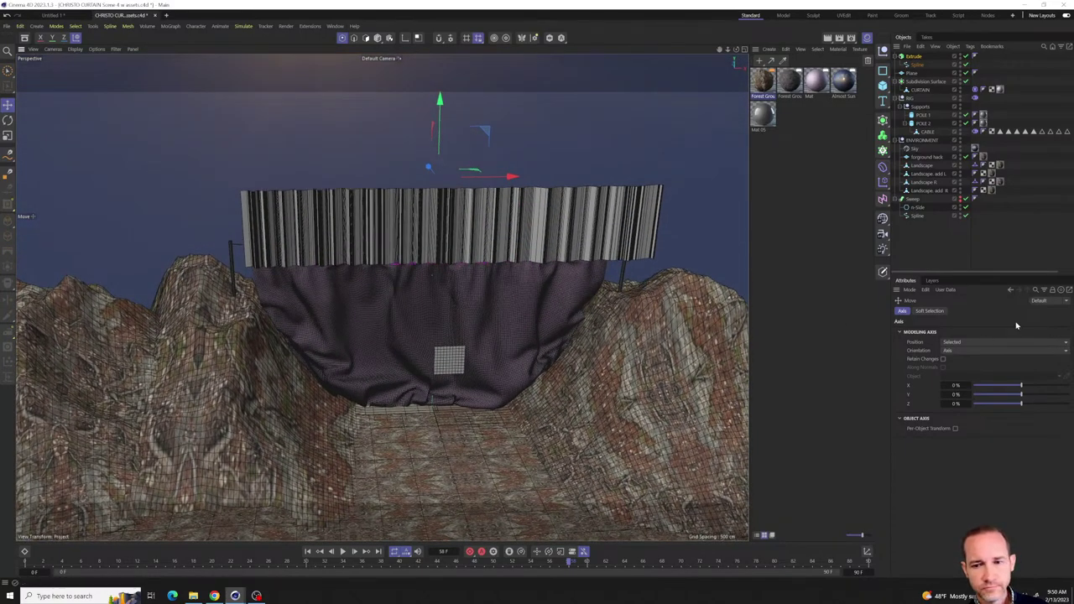
- Set the Extrude's Subdivision to 29 and switch its child spline's Intermediate Points to Uniform
{"action": "left_click", "coordinate": [917, 57]}
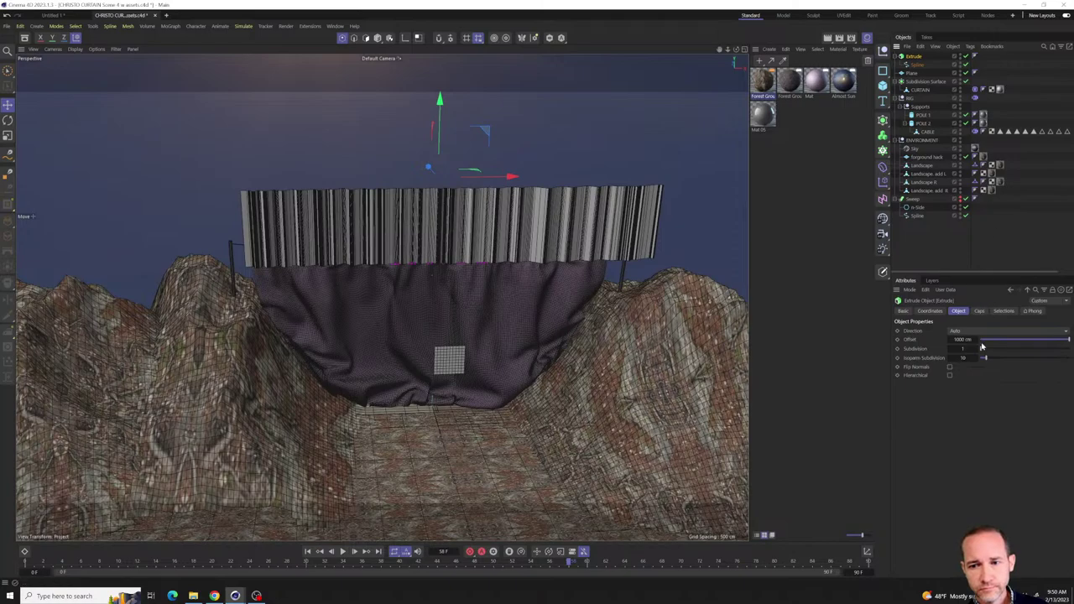
{"action": "left_click_drag", "start_coordinate": [991, 353], "coordinate": [1006, 349]}
{"action": "left_click", "coordinate": [919, 64]}
{"action": "scroll", "coordinate": [551, 205], "scroll_direction": "up", "scroll_amount": 10}
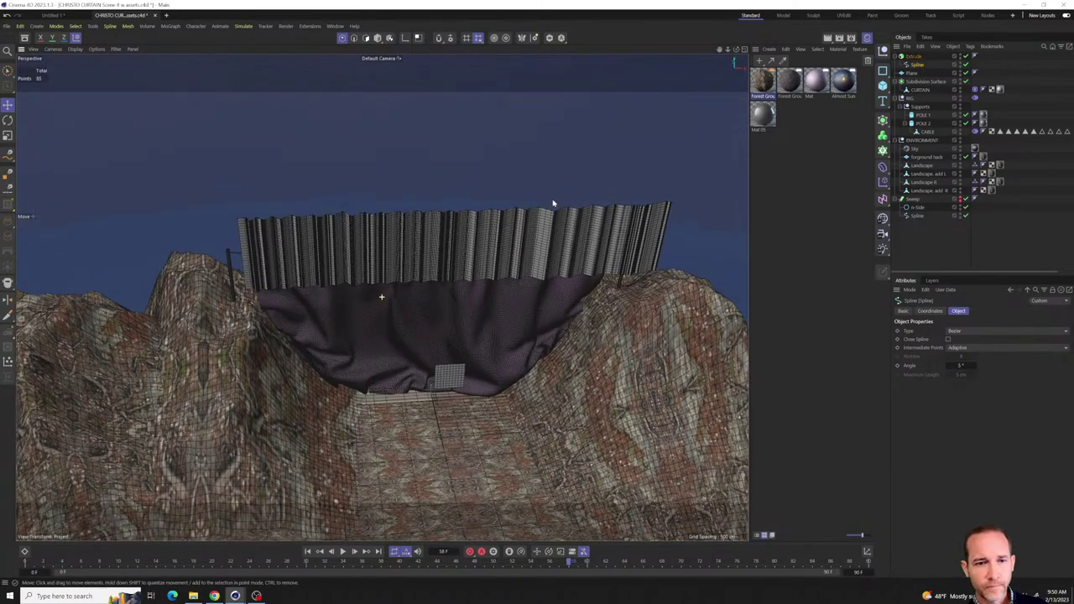
{"action": "scroll", "coordinate": [551, 209], "scroll_direction": "up", "scroll_amount": 3}
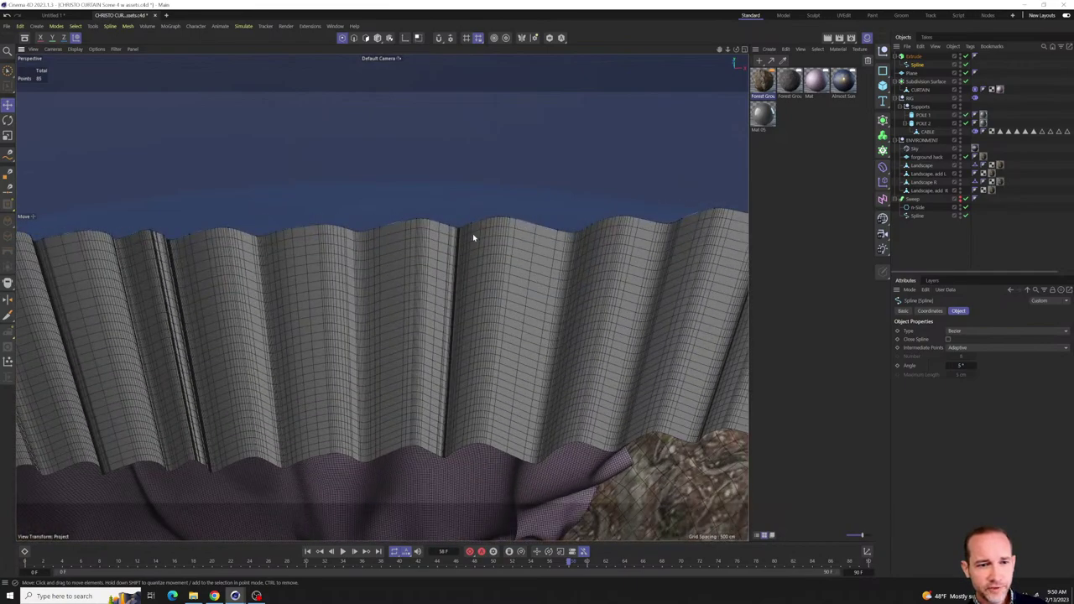
{"action": "left_click", "coordinate": [957, 348]}
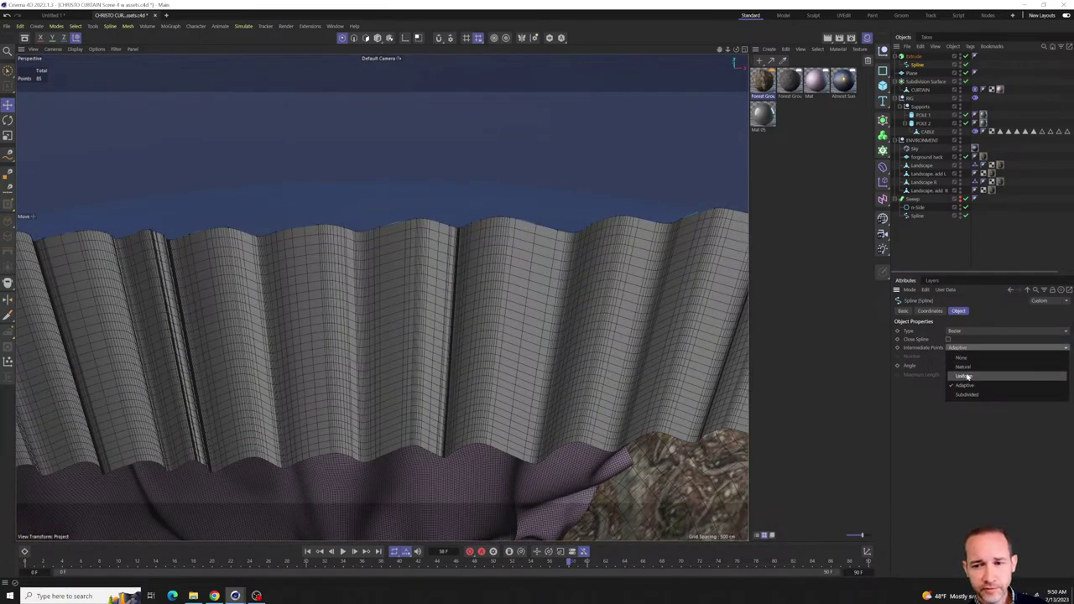
{"action": "left_click", "coordinate": [965, 375]}
- Examine the pleated extrusion's mesh and folds above the curtain from several angles and up close
{"action": "mouse_move", "coordinate": [512, 316]}
{"action": "left_mouse_down", "text": "alt"}
{"action": "mouse_move", "coordinate": [549, 291]}
{"action": "mouse_move", "coordinate": [542, 305]}
{"action": "mouse_move", "coordinate": [606, 280]}
{"action": "mouse_move", "coordinate": [531, 307]}
{"action": "left_mouse_up", "text": "alt"}
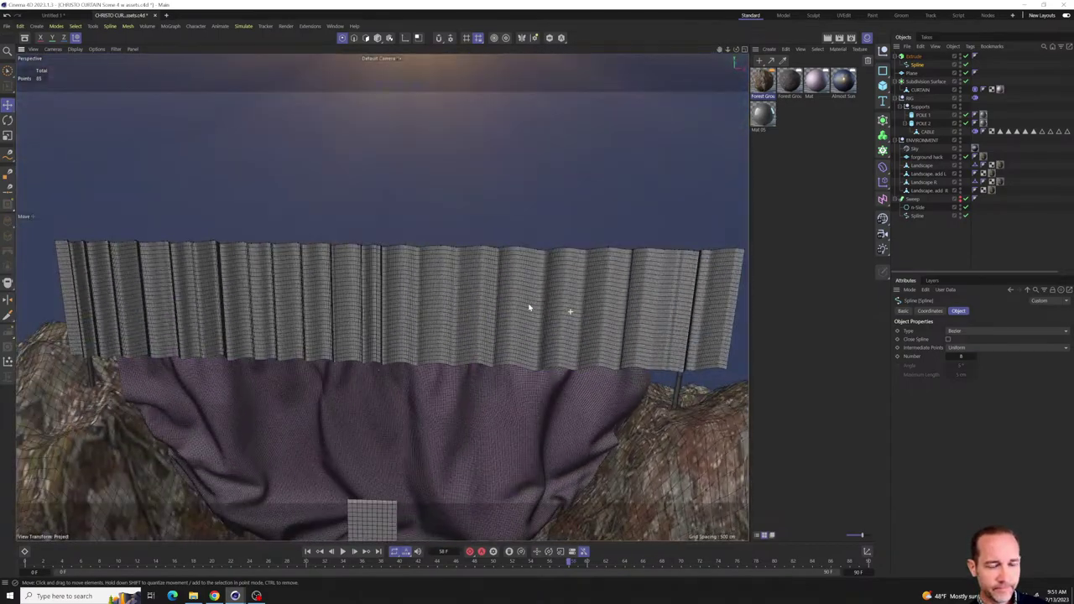
{"action": "scroll", "coordinate": [531, 305], "scroll_direction": "down", "scroll_amount": 4}
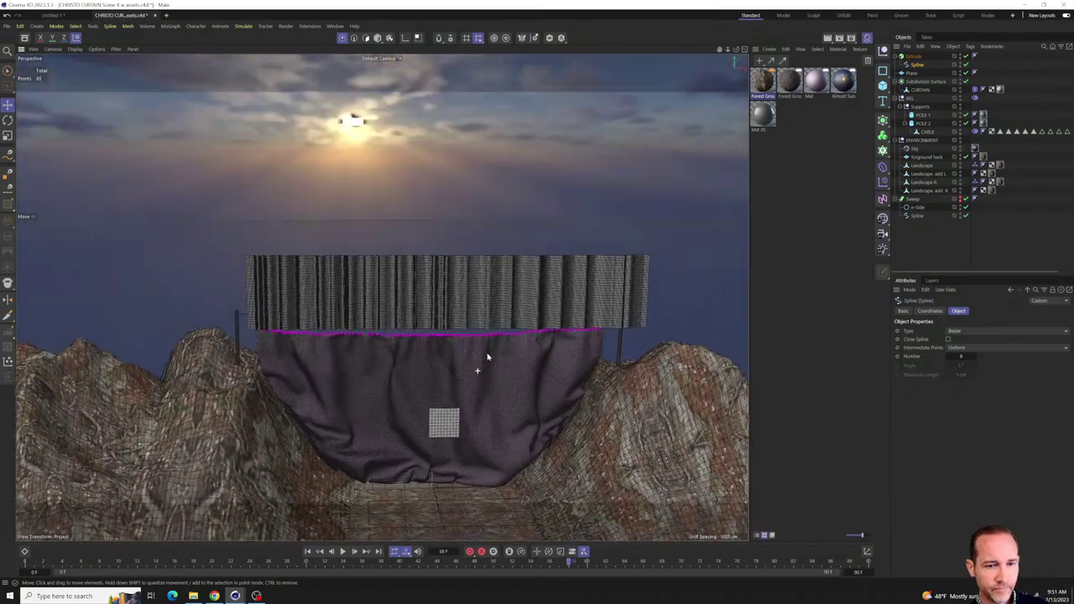
{"action": "left_click_drag", "start_coordinate": [486, 357], "coordinate": [488, 354], "text": "alt"}
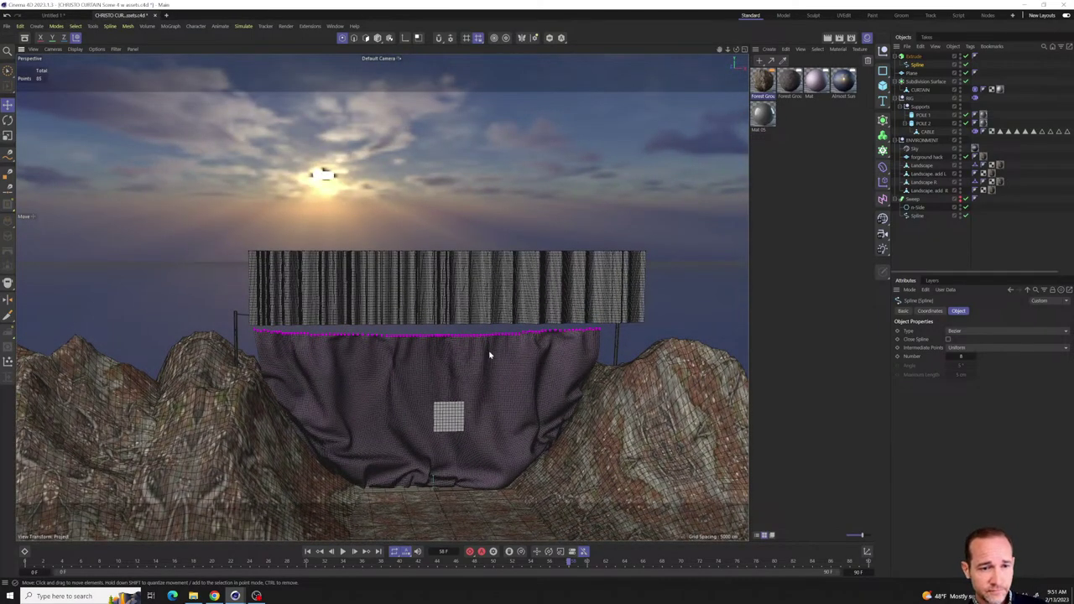
{"action": "left_click_drag", "start_coordinate": [436, 274], "coordinate": [438, 295], "text": "alt"}
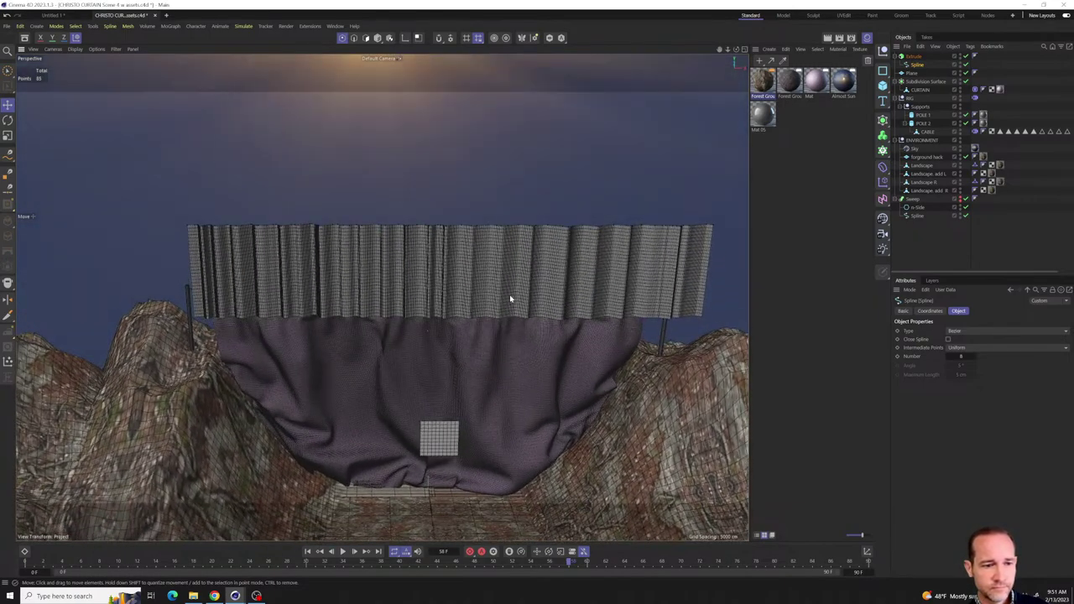
{"action": "mouse_move", "coordinate": [509, 298]}
{"action": "left_mouse_down", "text": "alt"}
{"action": "mouse_move", "coordinate": [474, 295]}
{"action": "mouse_move", "coordinate": [496, 290]}
{"action": "left_mouse_up", "text": "alt"}
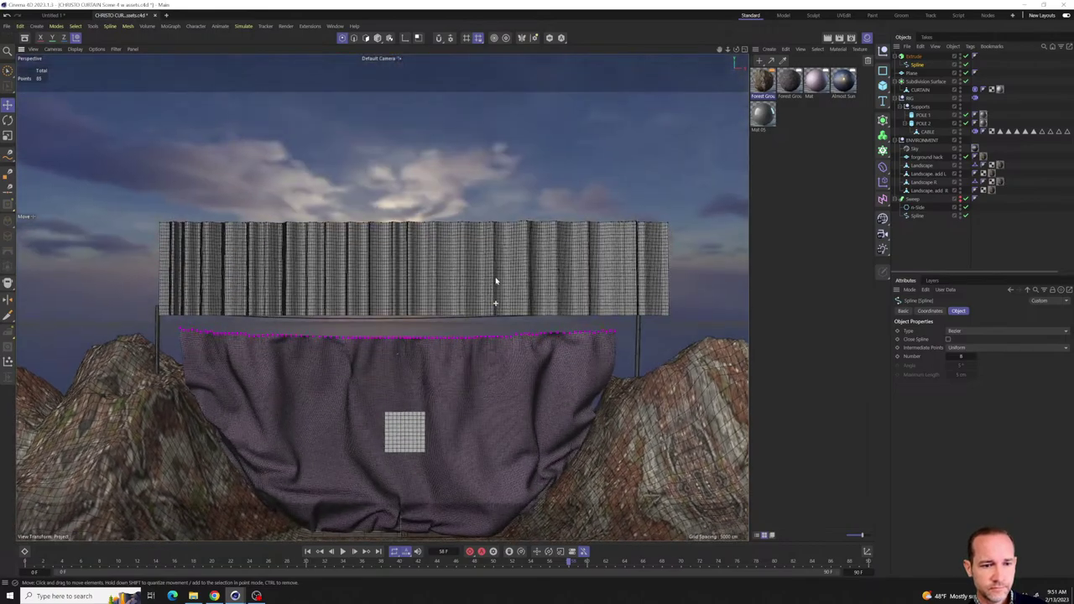
{"action": "left_click", "coordinate": [913, 56]}
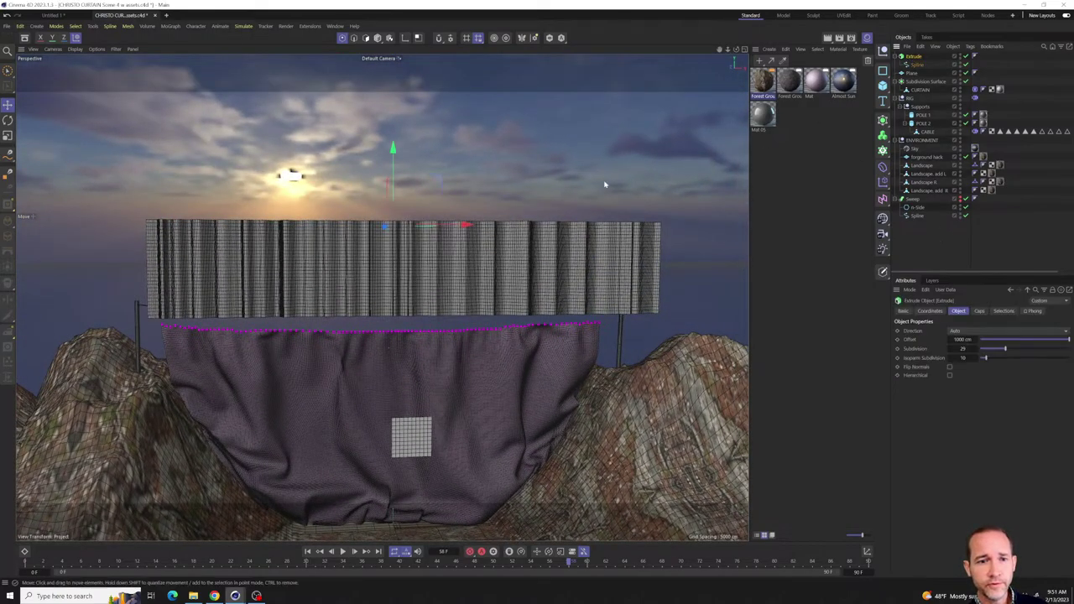
{"action": "left_click_drag", "start_coordinate": [604, 182], "coordinate": [267, 273], "text": "alt"}
{"action": "scroll", "coordinate": [266, 273], "scroll_direction": "up", "scroll_amount": 5}
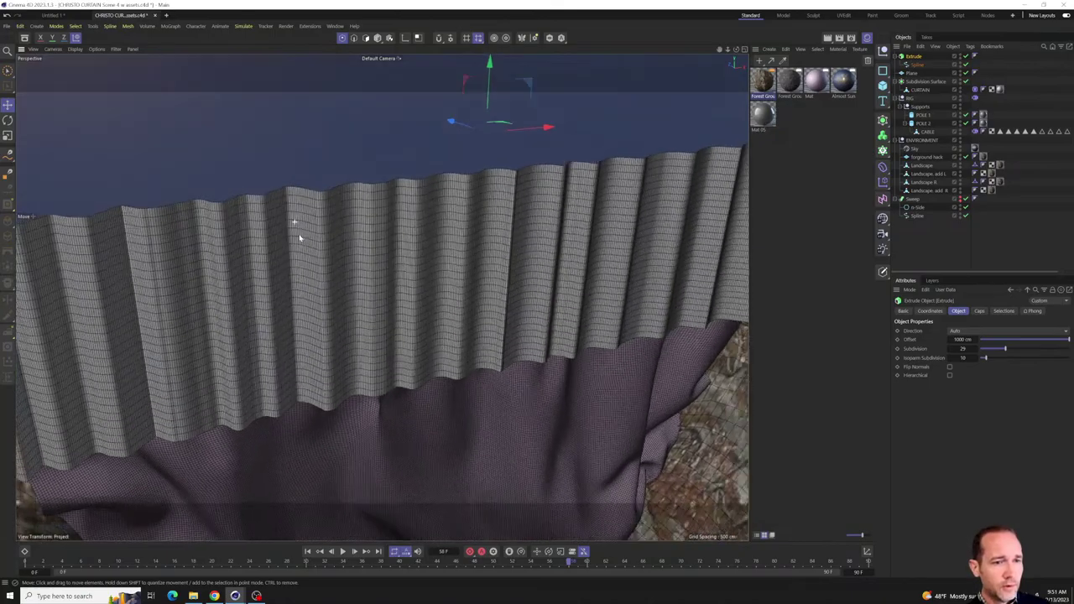
- Add a Cloth simulation tag to the Extrude object
{"action": "left_click_drag", "start_coordinate": [299, 235], "coordinate": [292, 210], "text": "alt"}
{"action": "scroll", "coordinate": [321, 263], "scroll_direction": "down", "scroll_amount": 6}
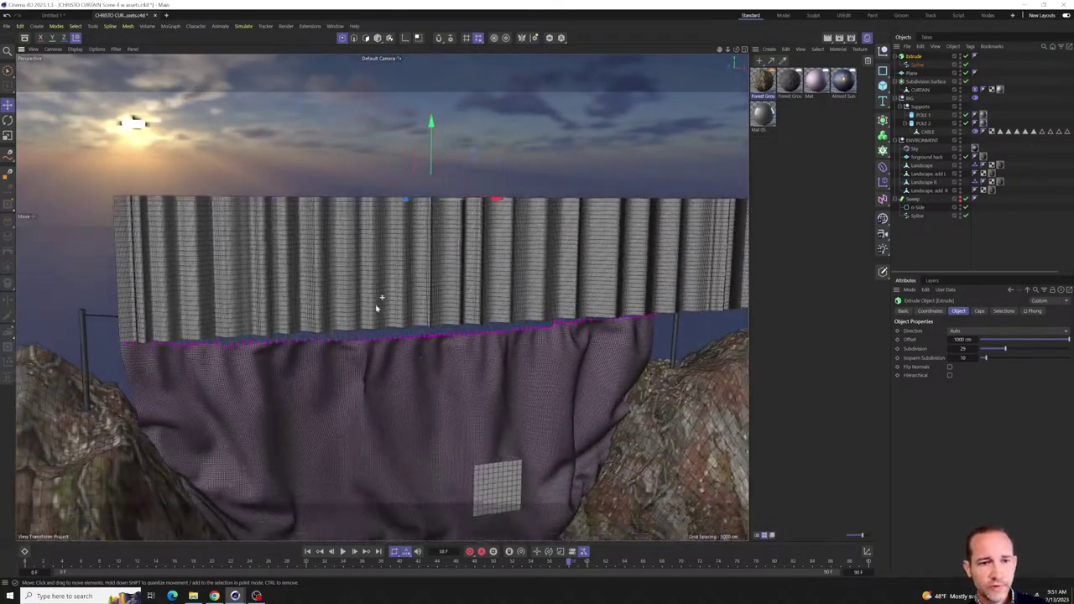
{"action": "left_click", "coordinate": [908, 102]}
{"action": "left_click", "coordinate": [911, 56]}
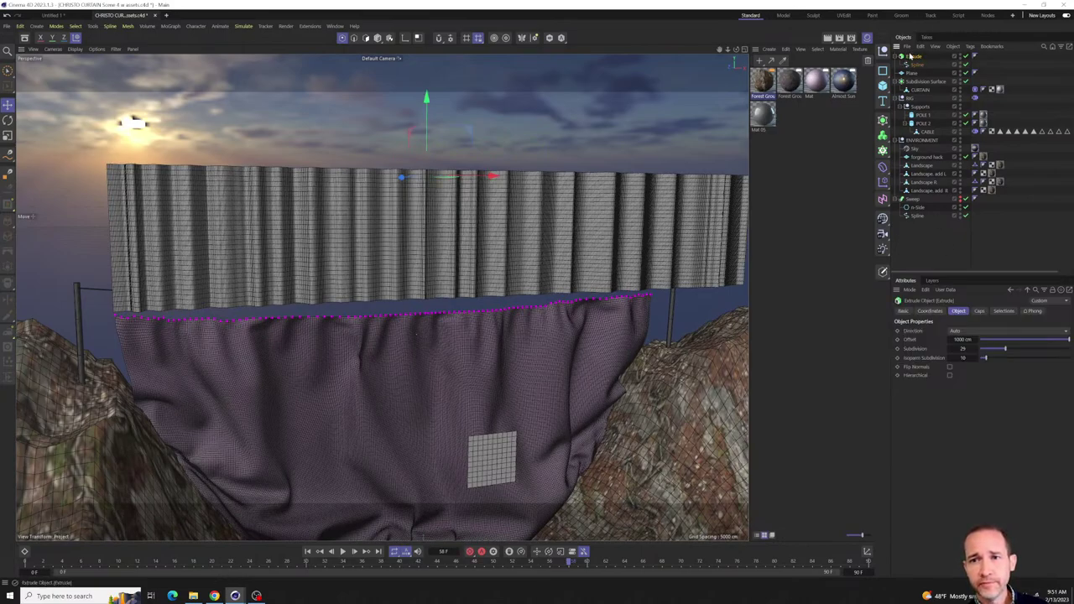
{"action": "right_click", "coordinate": [912, 57]}
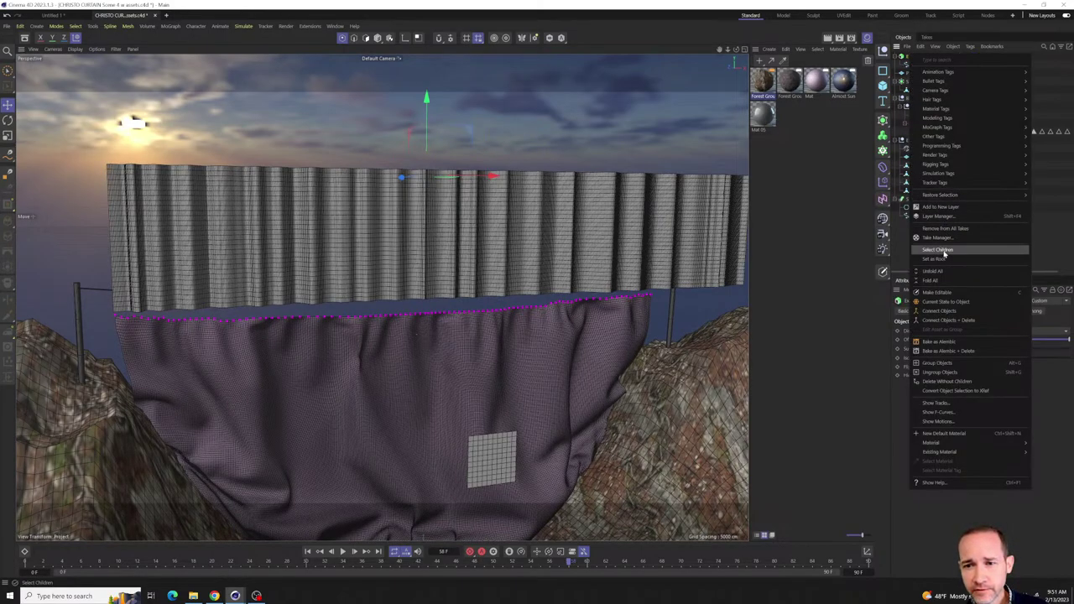
{"action": "mouse_move", "coordinate": [941, 172]}
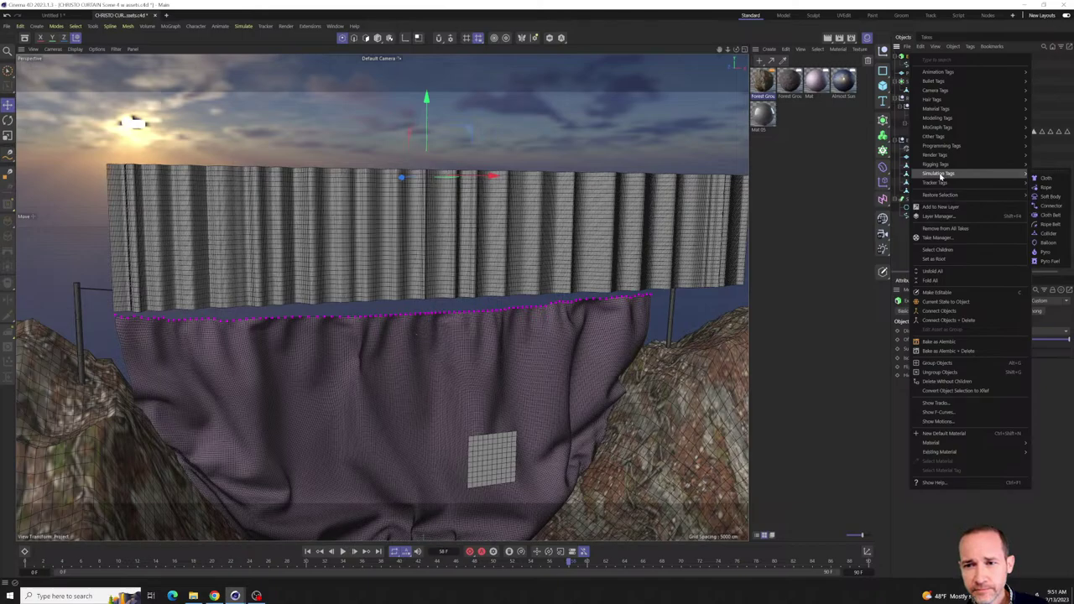
{"action": "left_click", "coordinate": [1047, 177]}
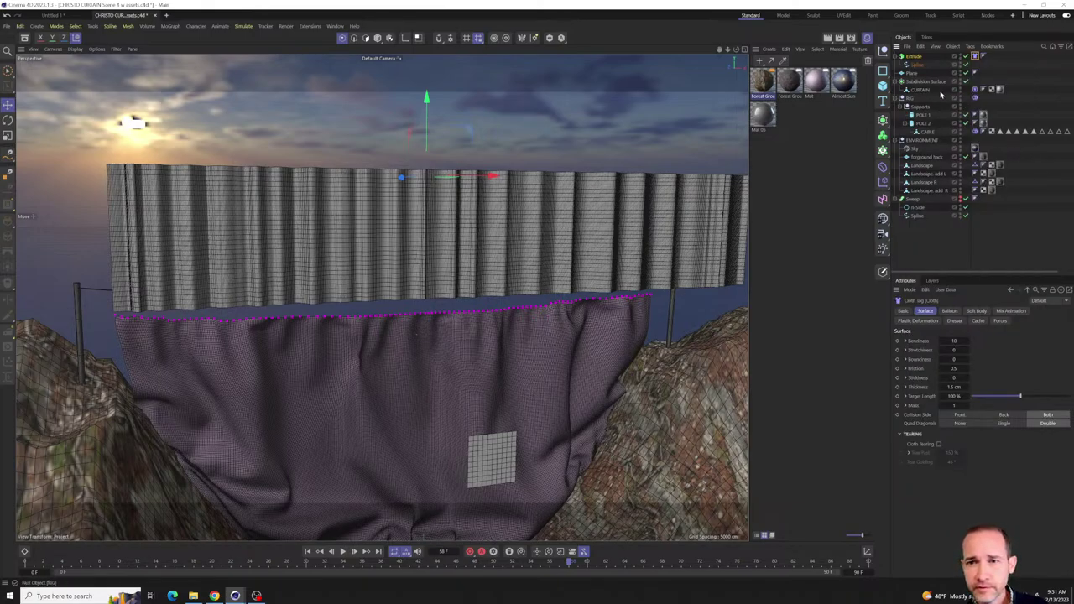
- Delete the Subdivision Surface containing CURTAIN together with the RIG group and its supports
{"action": "left_click", "coordinate": [918, 81]}
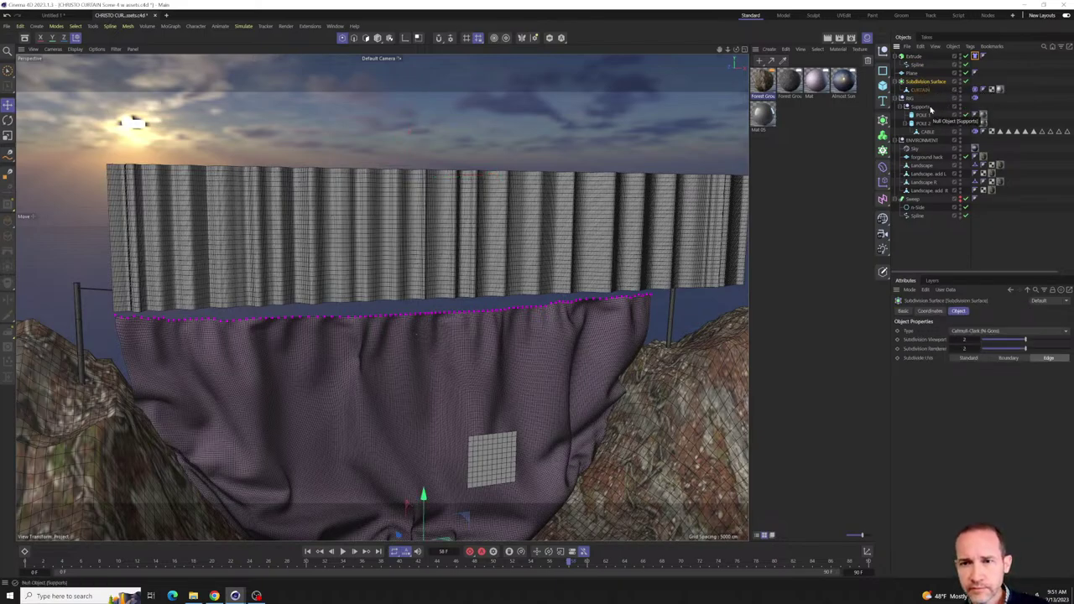
{"action": "left_click", "coordinate": [913, 99], "text": "shift"}
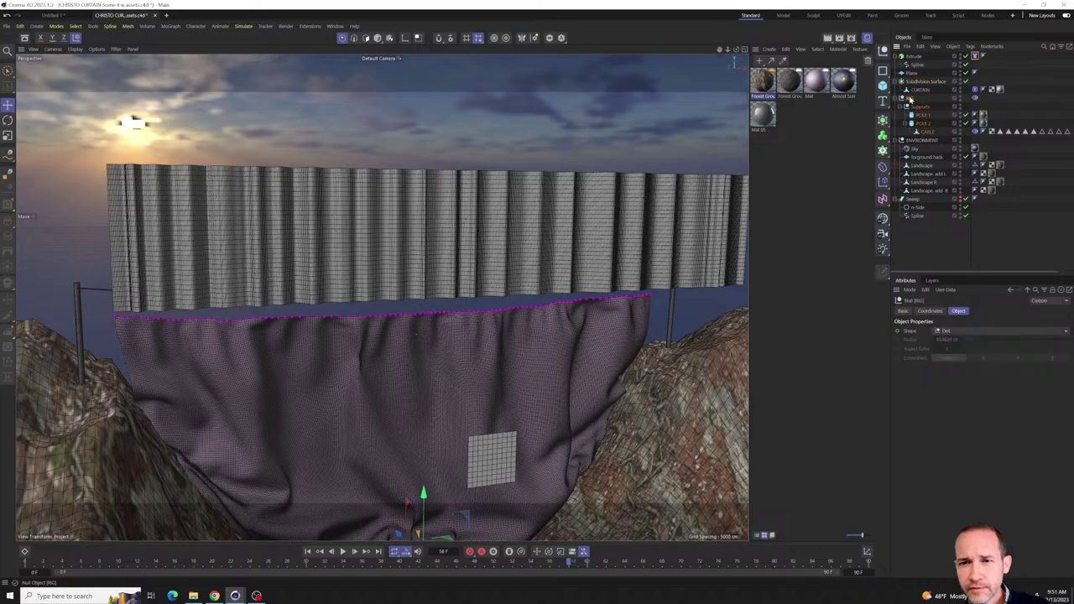
{"action": "key", "text": "Delete"}
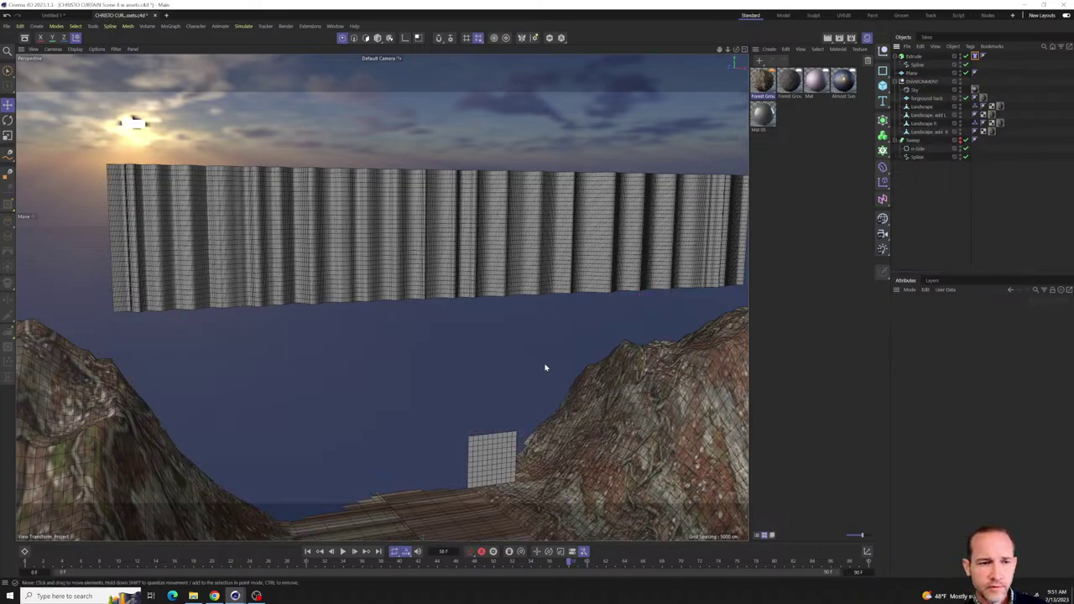
- Briefly play the pleated Extrude's cloth simulation above the valley, stop it and return to the start
{"action": "left_click_drag", "start_coordinate": [546, 367], "coordinate": [433, 453], "text": "alt"}
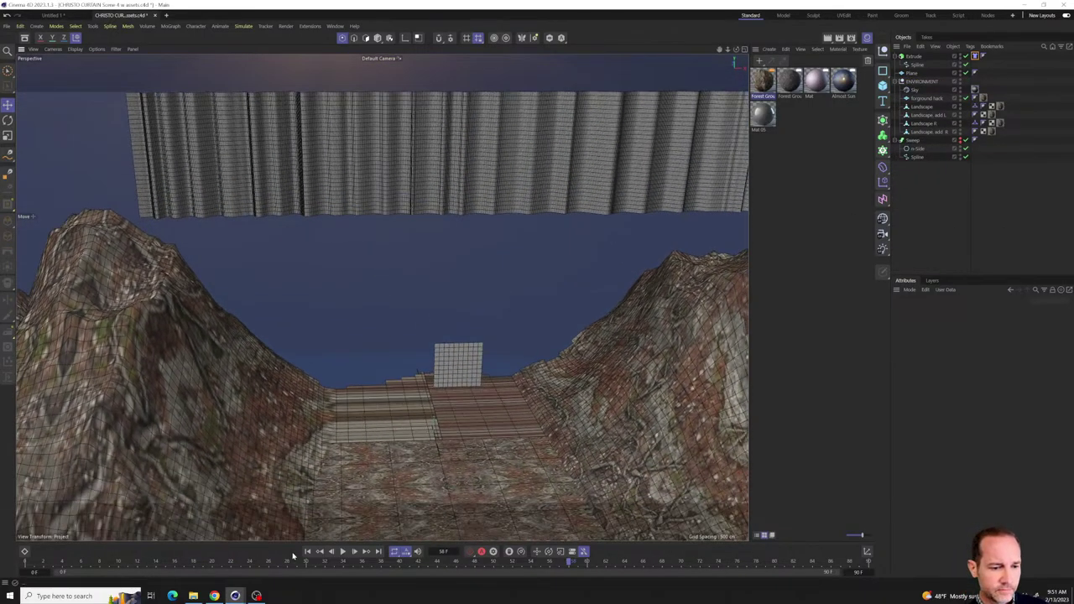
{"action": "left_click", "coordinate": [343, 552]}
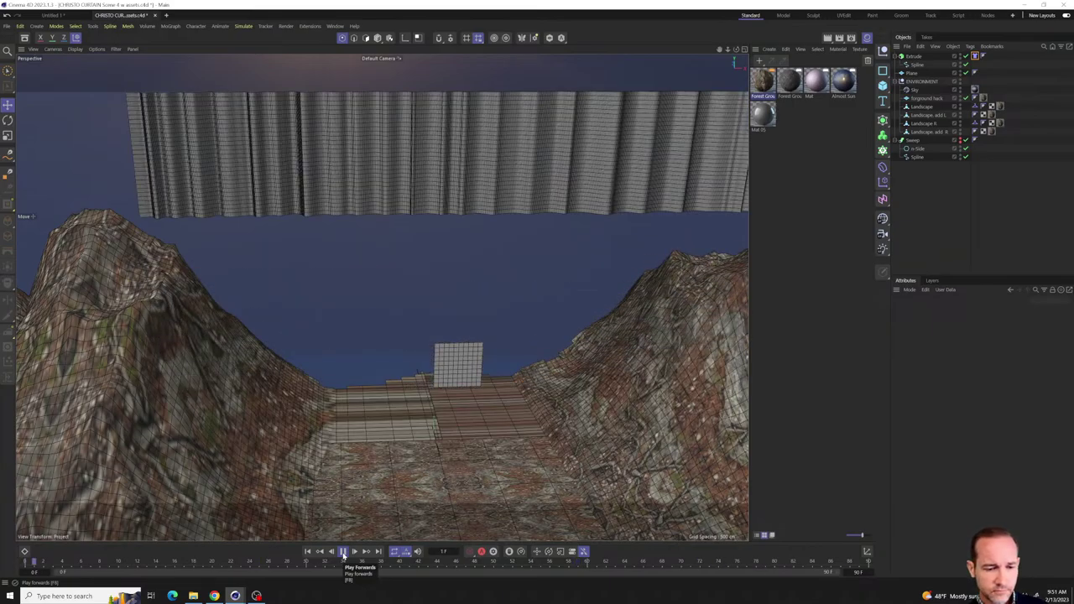
{"action": "left_click", "coordinate": [342, 553]}
{"action": "left_click_drag", "start_coordinate": [311, 492], "coordinate": [331, 384], "text": "alt"}
- Inspect the four Landscape objects and the foreground object to identify their terrain meshes and collider tags
{"action": "left_click", "coordinate": [923, 131]}
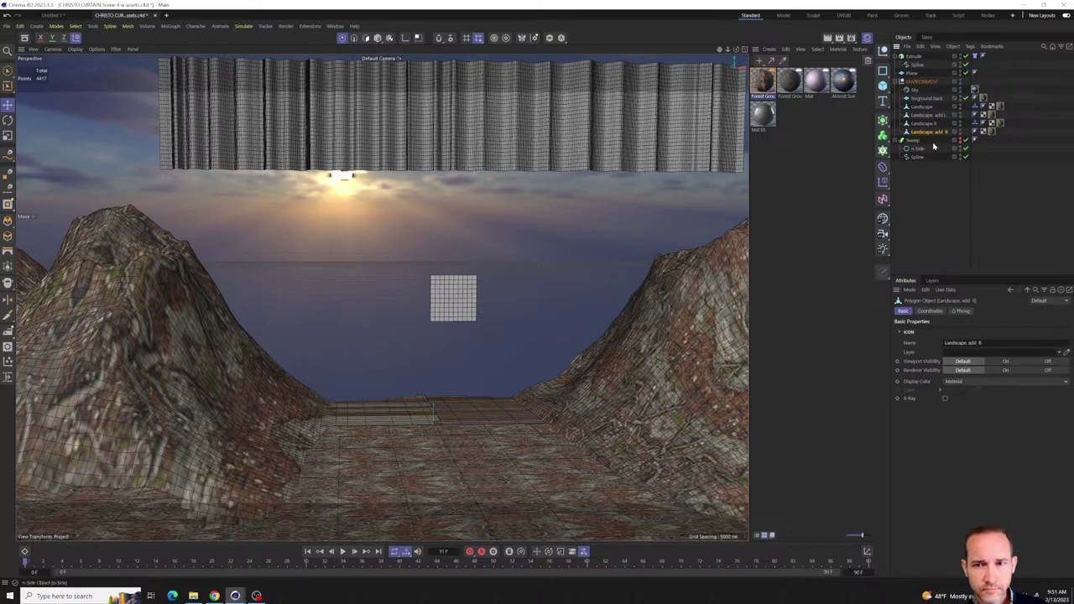
{"action": "left_click", "coordinate": [926, 125]}
{"action": "left_click", "coordinate": [923, 116]}
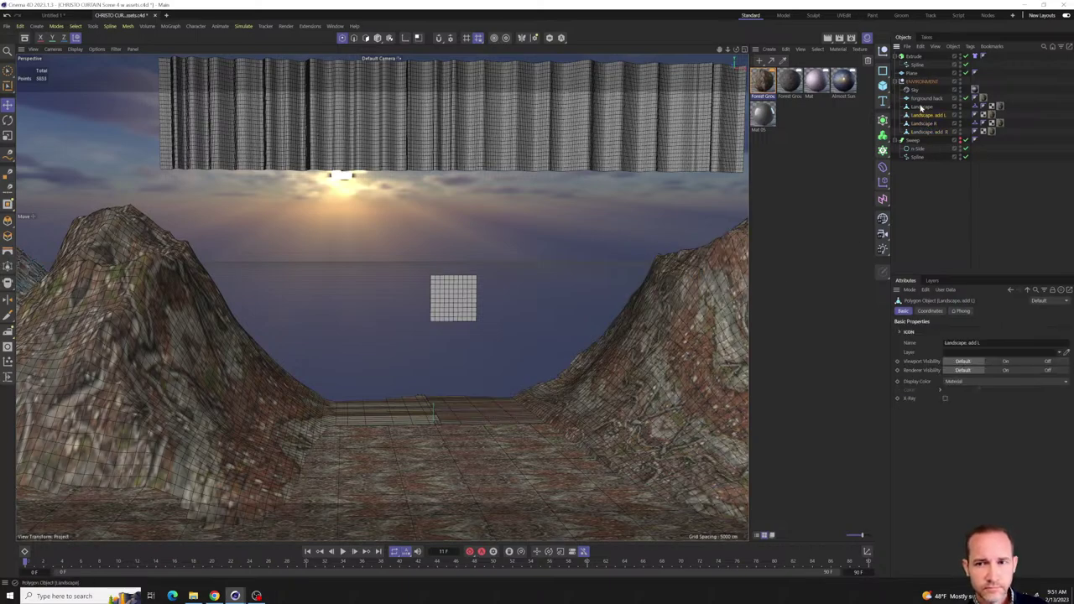
{"action": "left_click", "coordinate": [920, 107]}
{"action": "left_click", "coordinate": [921, 99]}
{"action": "left_click", "coordinate": [921, 108]}
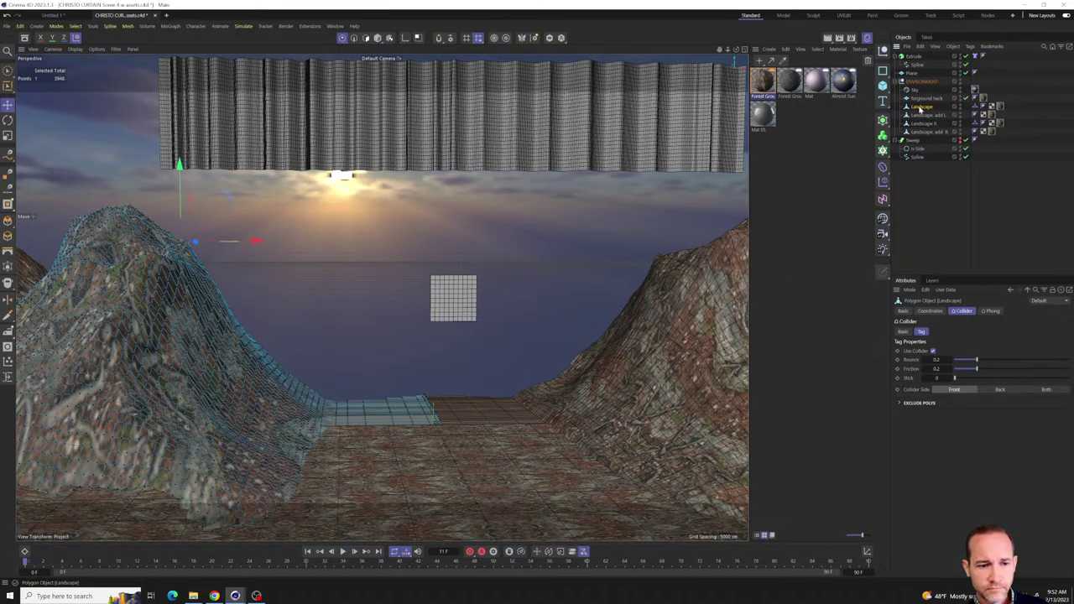
{"action": "left_click", "coordinate": [923, 115]}
{"action": "left_click", "coordinate": [923, 124], "text": "ctrl"}
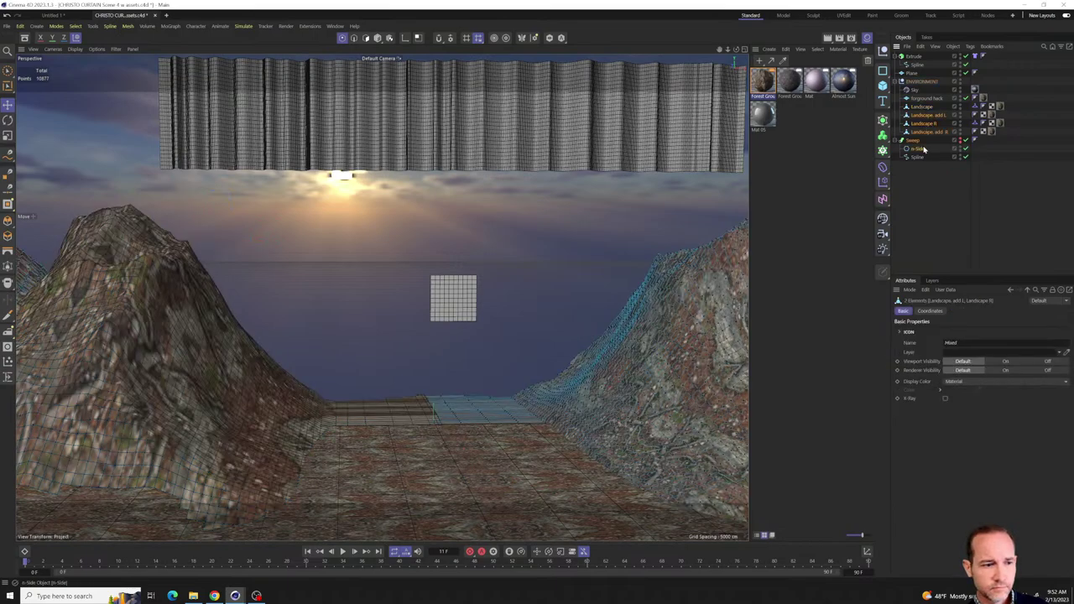
{"action": "left_click", "coordinate": [924, 149], "text": "shift"}
{"action": "left_click", "coordinate": [923, 108]}
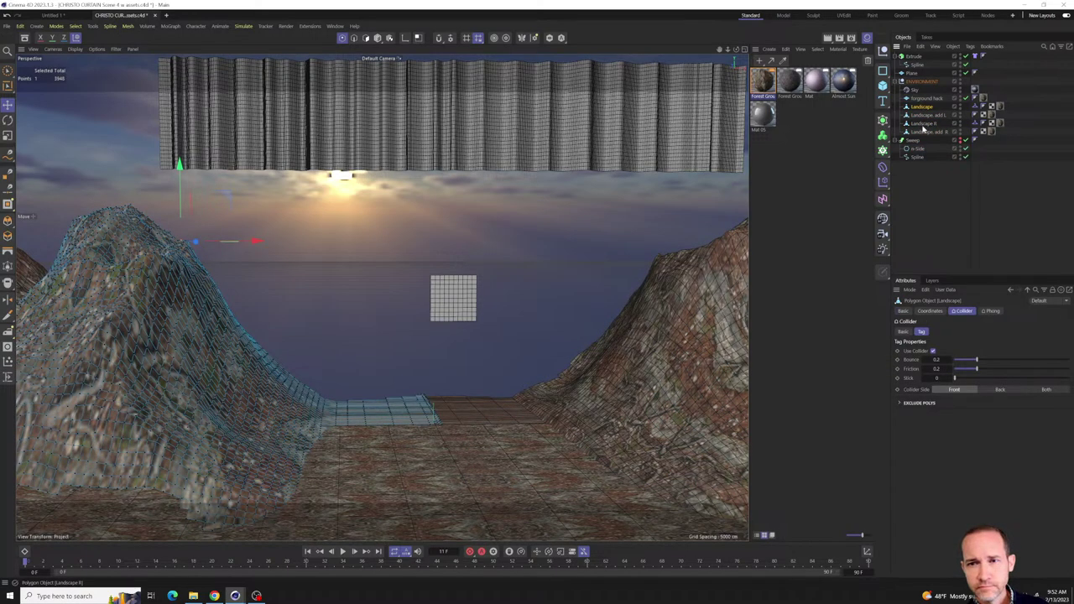
{"action": "left_click", "coordinate": [923, 132]}
{"action": "left_click_drag", "start_coordinate": [582, 319], "coordinate": [591, 322], "text": "alt"}
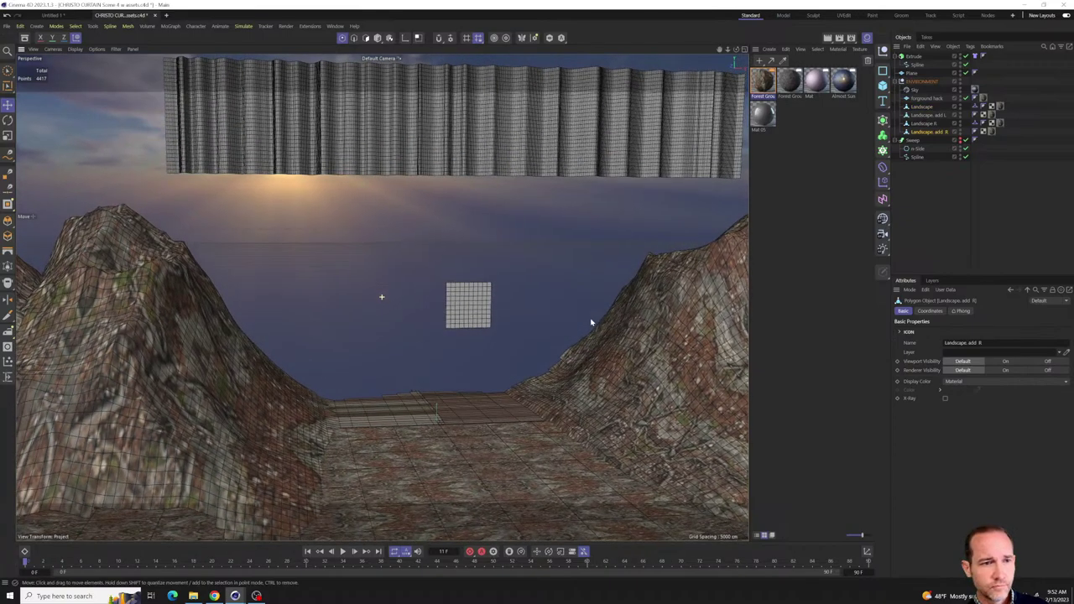
- Replay the cloth drop with the whole valley in view and extend the project's end time to 500 F
{"action": "left_click_drag", "start_coordinate": [446, 399], "coordinate": [375, 464], "text": "alt"}
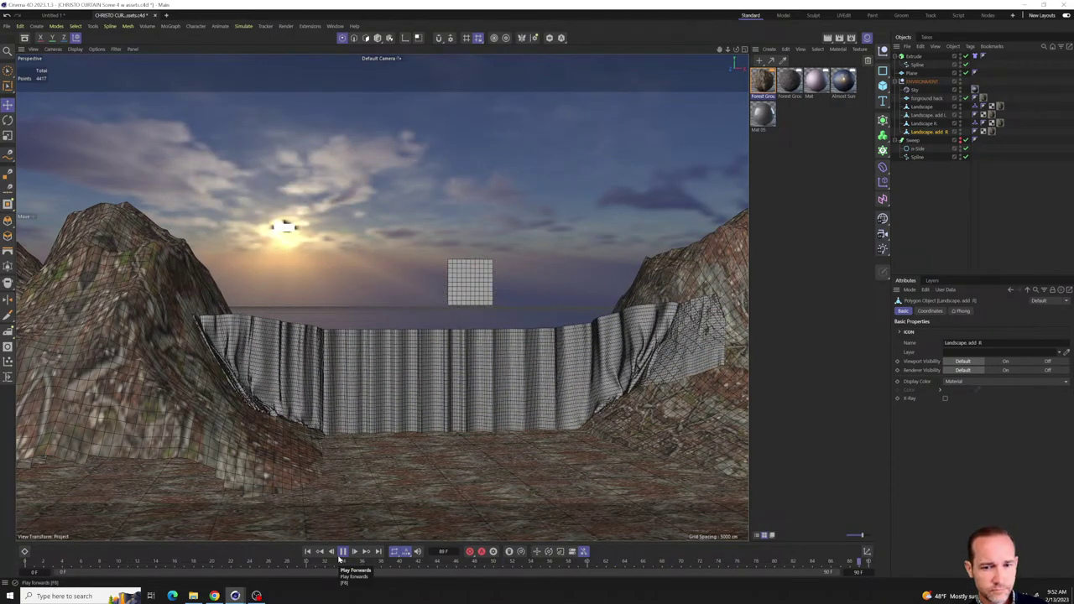
{"action": "left_click", "coordinate": [341, 554]}
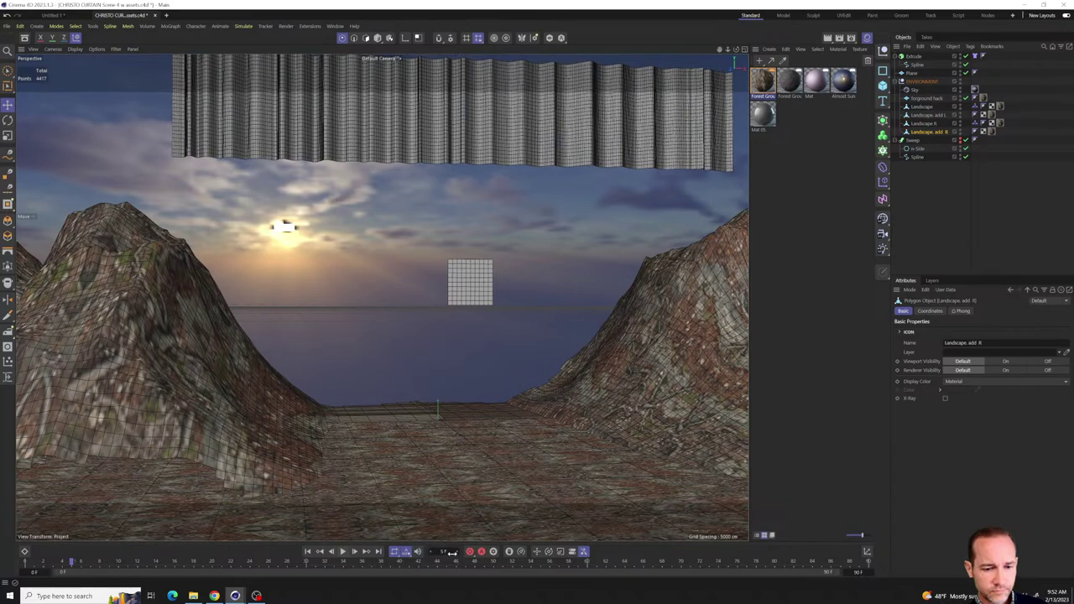
{"action": "left_click", "coordinate": [858, 573]}
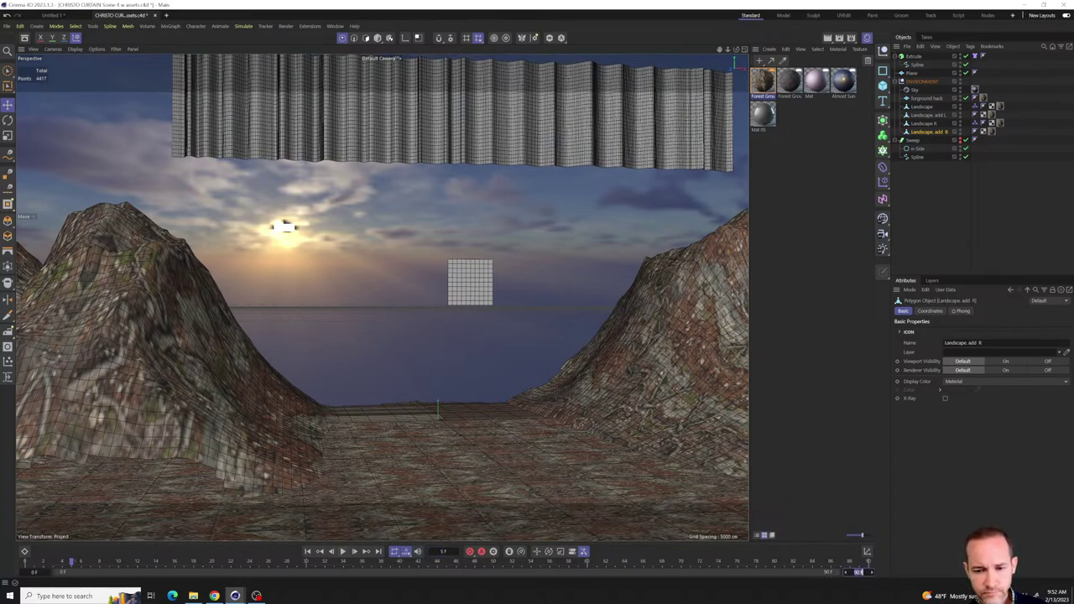
{"action": "key", "text": "Return"}
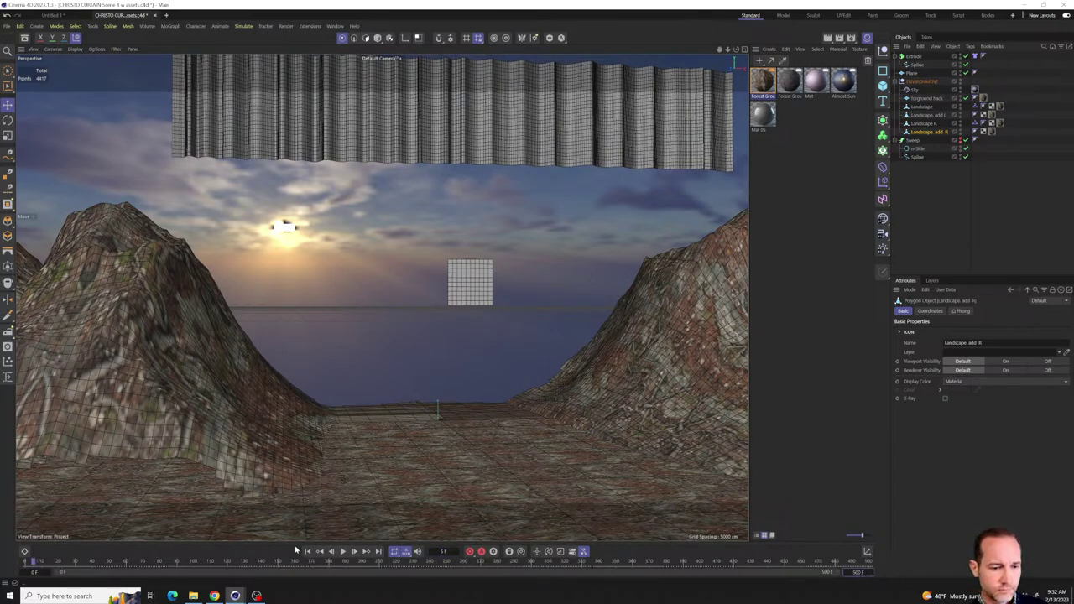
- Play the cloth simulation to frame 122 and examine how the pleated fabric lies between the two hillsides
{"action": "left_click", "coordinate": [343, 552]}
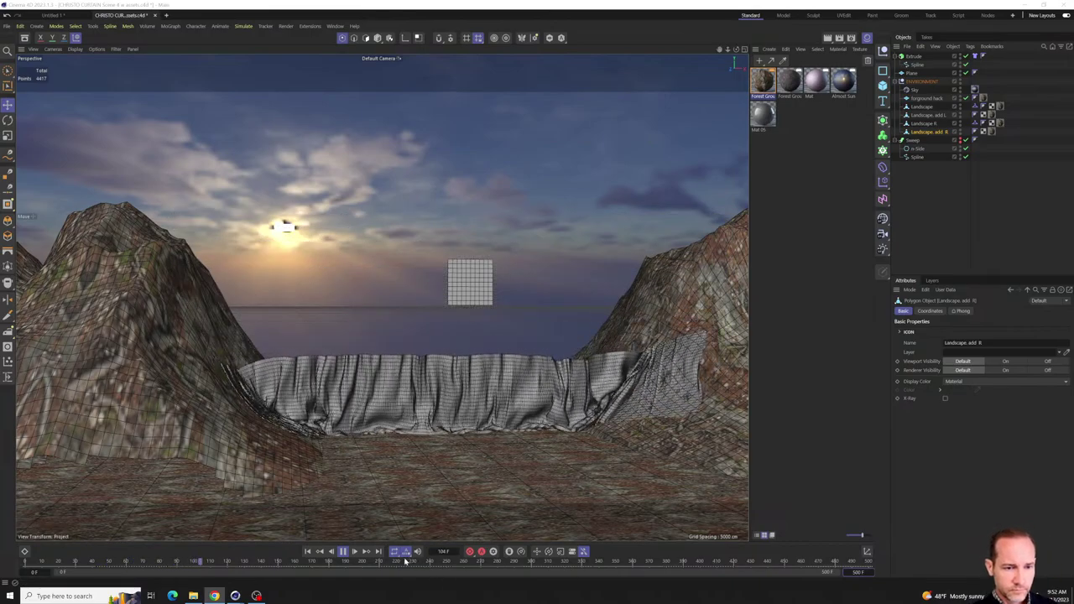
{"action": "left_click", "coordinate": [342, 551]}
{"action": "left_click_drag", "start_coordinate": [363, 504], "coordinate": [463, 457], "text": "alt"}
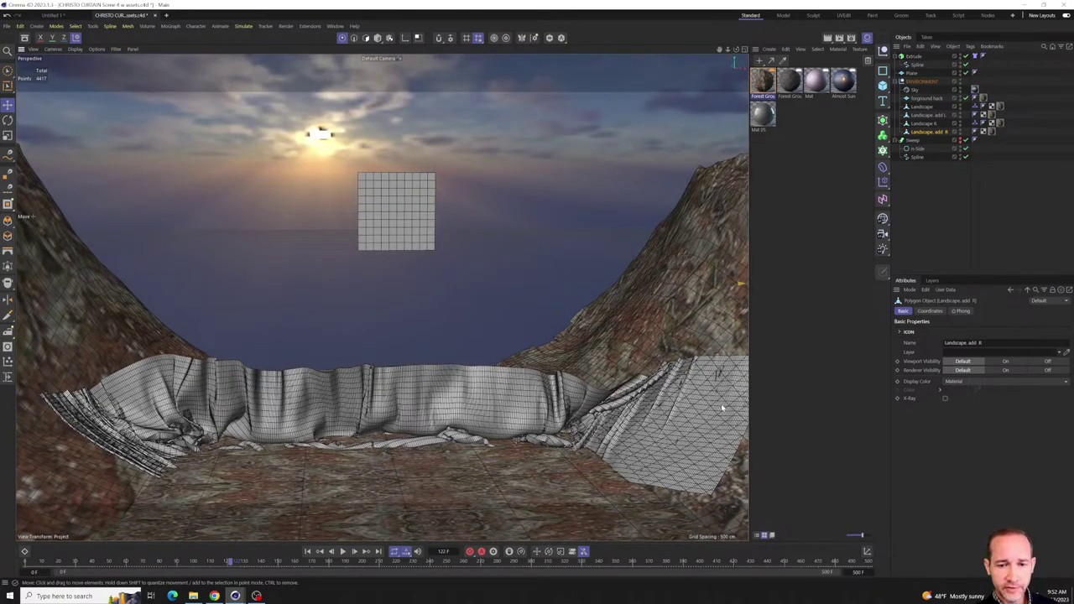
{"action": "left_click_drag", "start_coordinate": [483, 345], "coordinate": [482, 370], "text": "alt"}
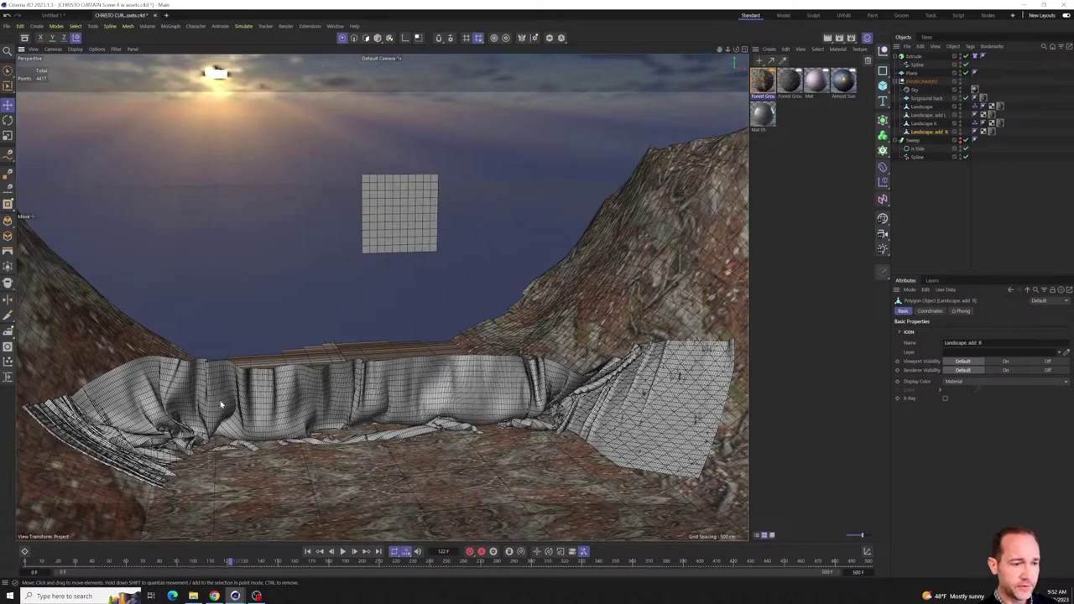
{"action": "left_click_drag", "start_coordinate": [221, 406], "coordinate": [373, 464], "text": "alt"}
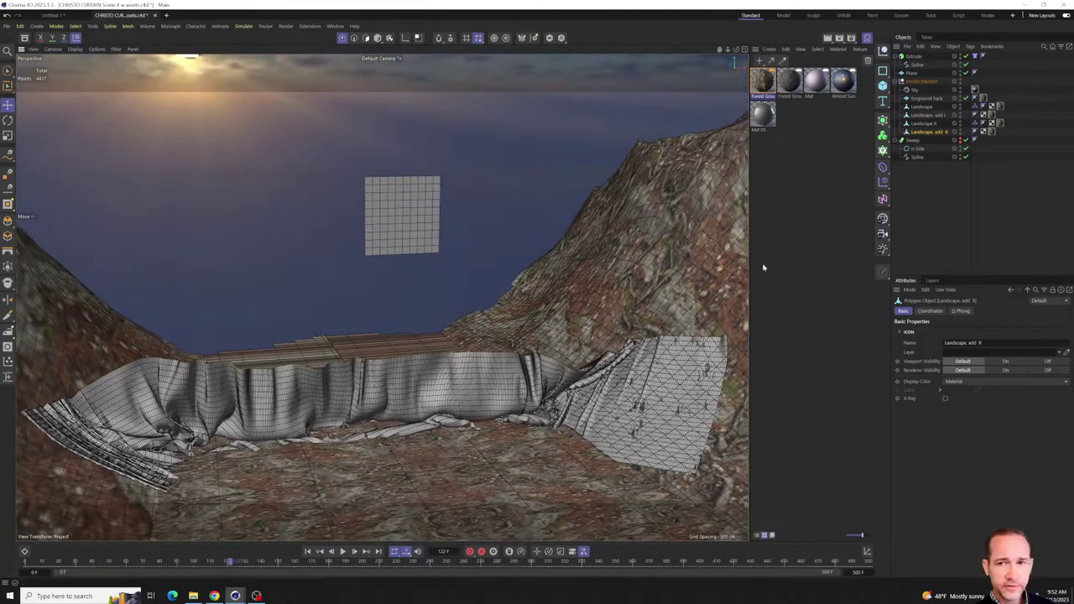
{"action": "left_click_drag", "start_coordinate": [307, 447], "coordinate": [375, 510], "text": "alt"}
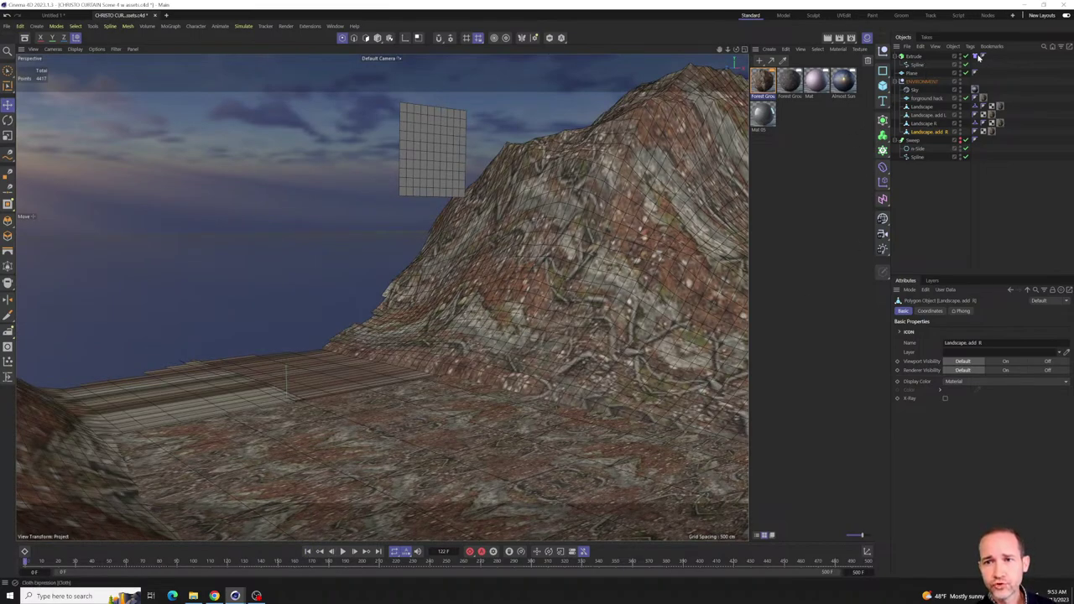
- Set the Extrude's cloth thickness to 20 cm, replay the simulation and return to the start
{"action": "left_click", "coordinate": [976, 56]}
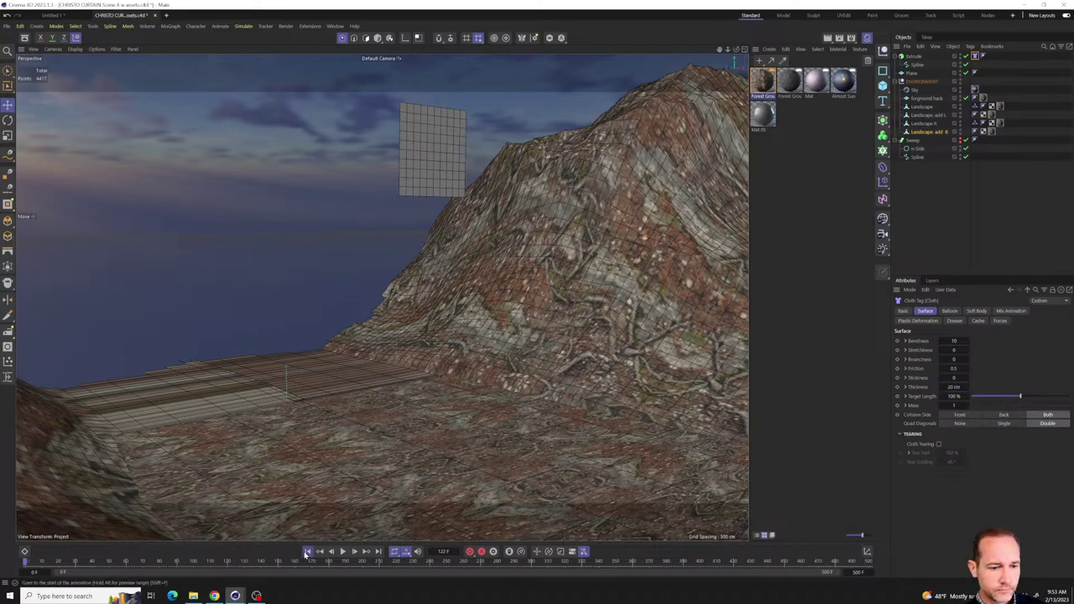
{"action": "key", "text": "Return"}
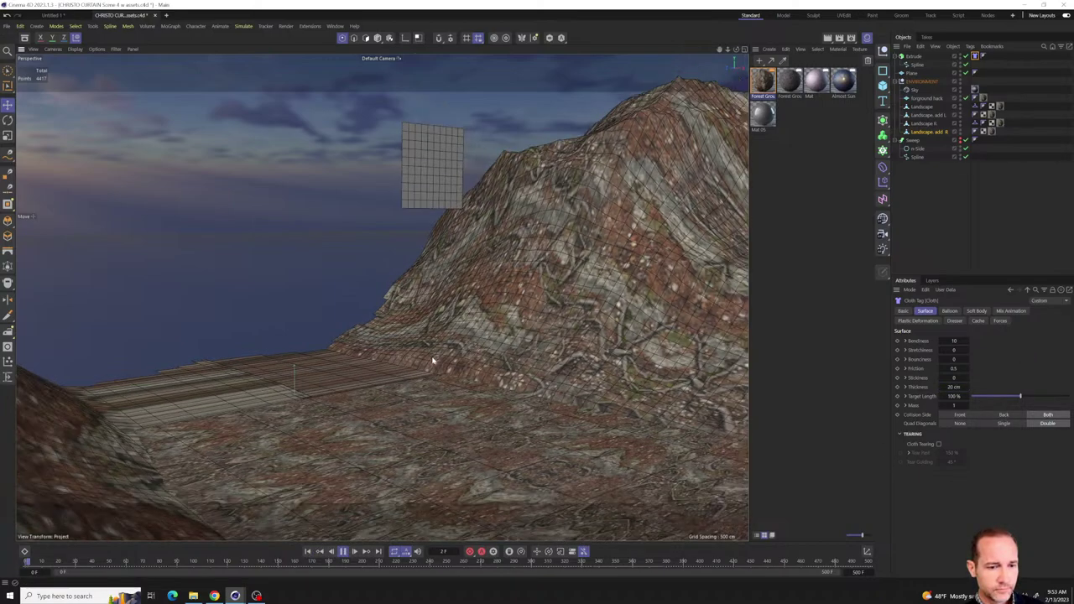
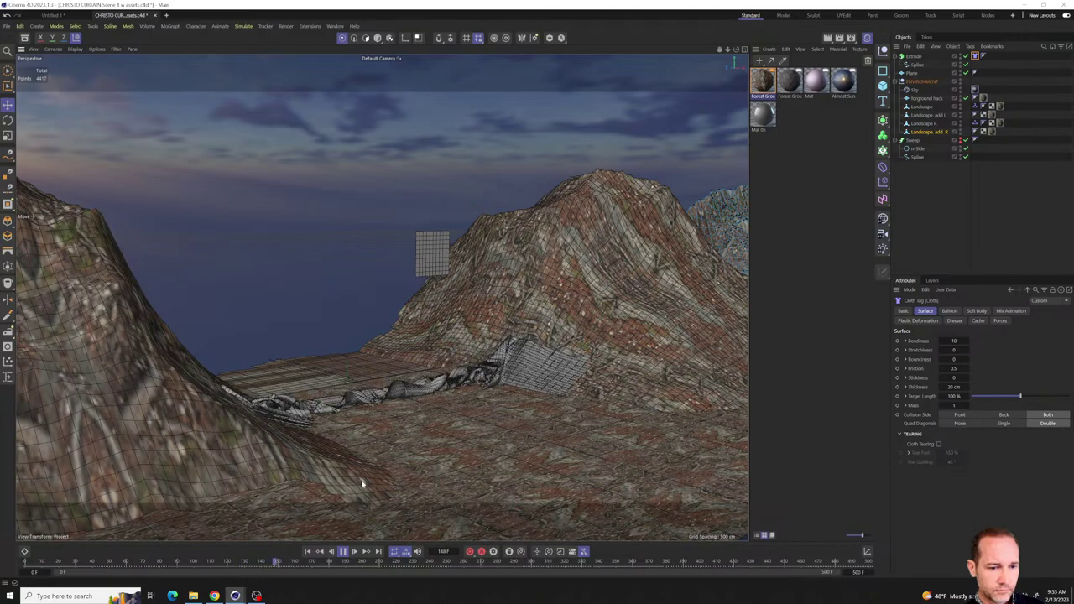
{"action": "left_click", "coordinate": [343, 551]}
{"action": "left_click", "coordinate": [307, 551]}
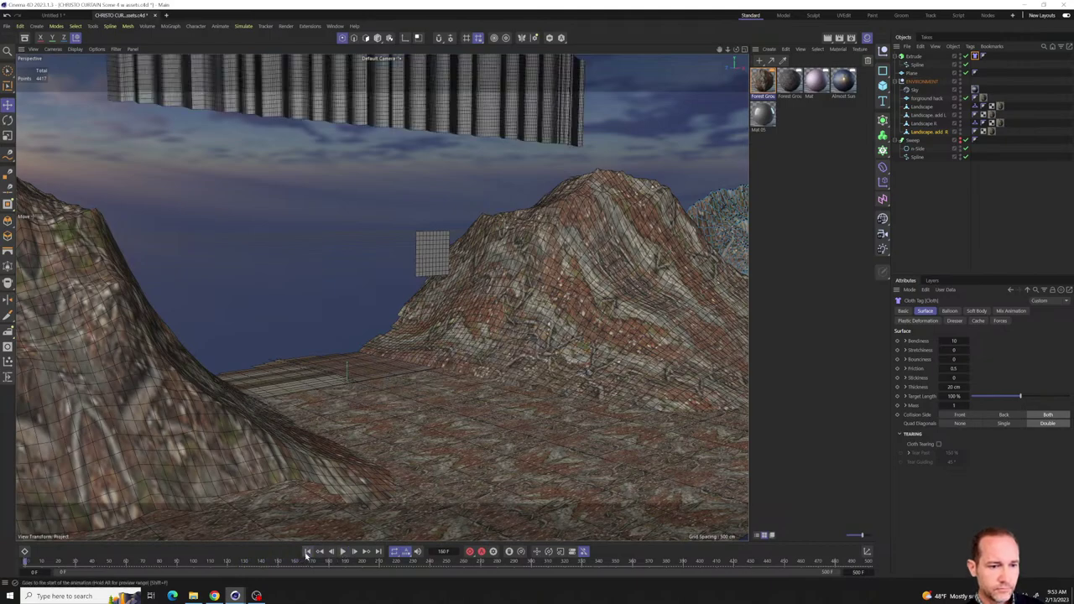
- Undo the cloth thickness change and the deletion of the CURTAIN Subdivision Surface and the RIG group
{"action": "left_click_drag", "start_coordinate": [437, 210], "coordinate": [247, 374], "text": "alt"}
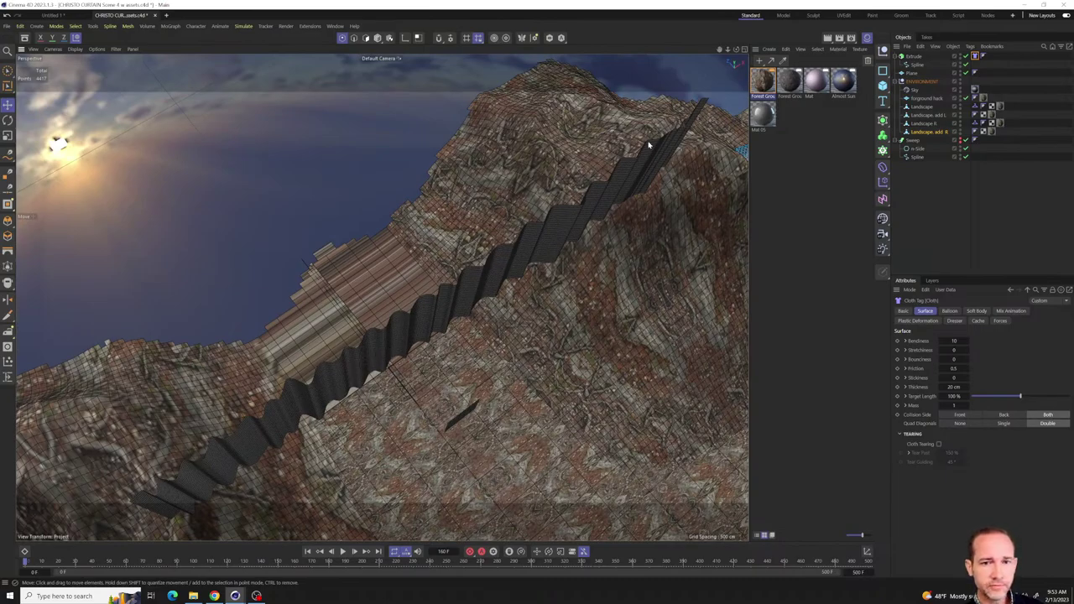
{"action": "left_click_drag", "start_coordinate": [321, 408], "coordinate": [588, 310], "text": "alt"}
{"action": "left_click", "coordinate": [976, 124]}
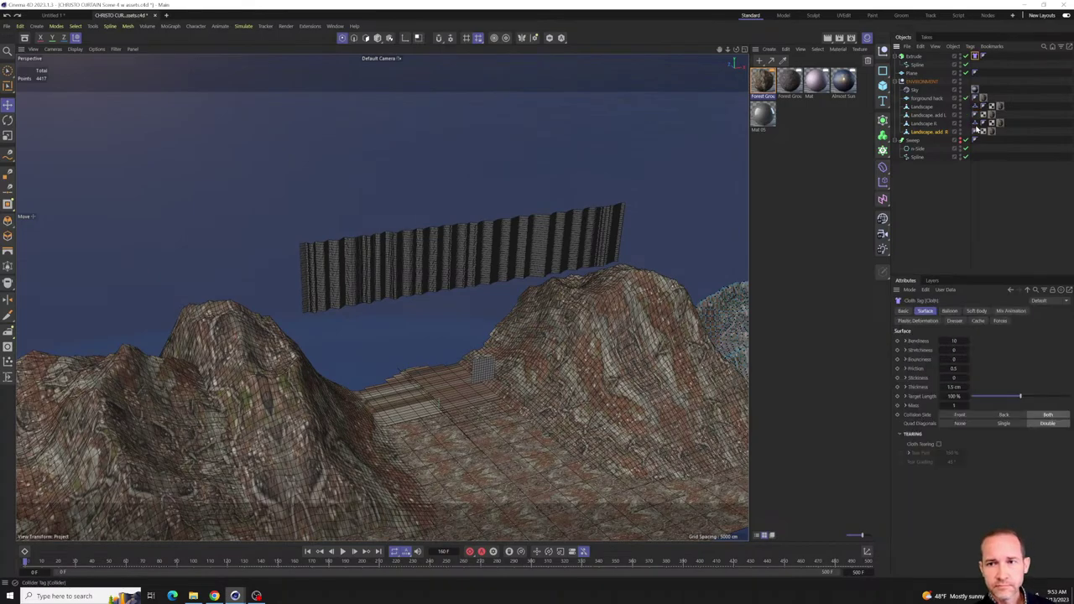
{"action": "left_click", "coordinate": [979, 128]}
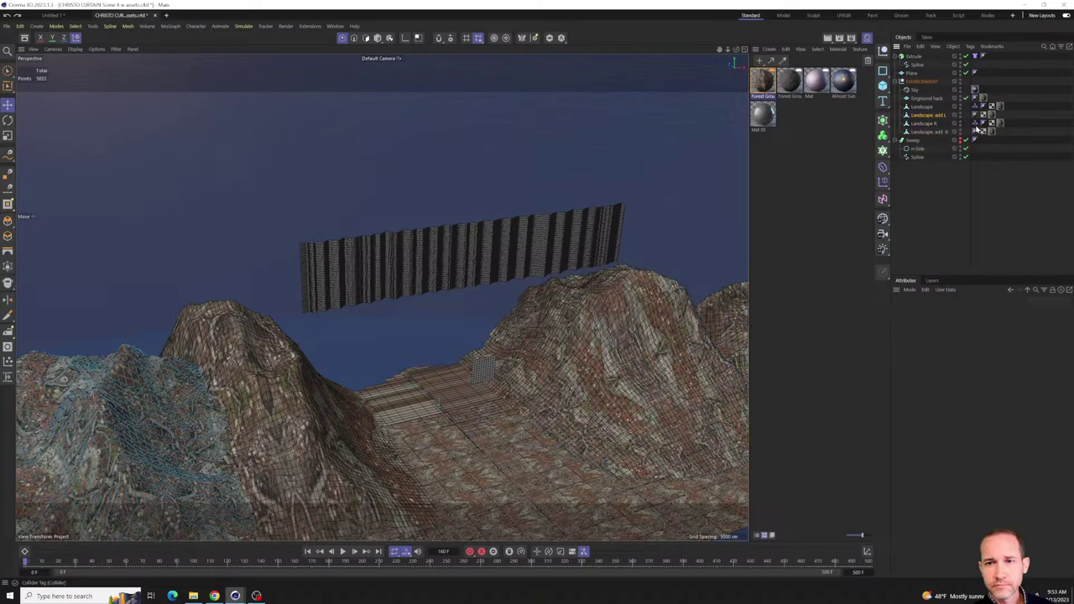
{"action": "left_click", "coordinate": [975, 55]}
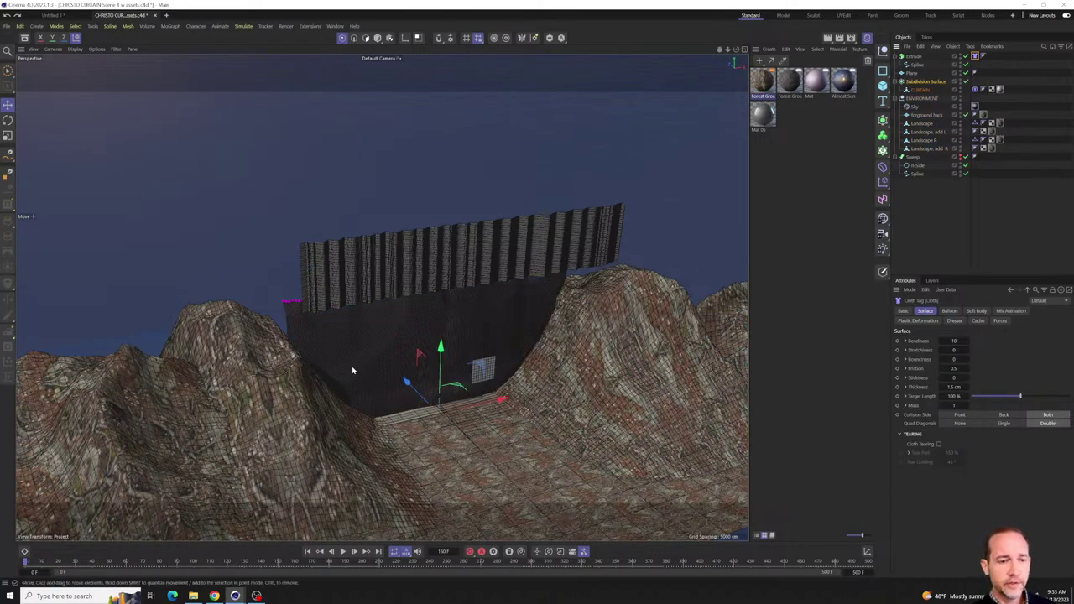
{"action": "left_click_drag", "start_coordinate": [352, 369], "coordinate": [353, 403], "text": "alt"}
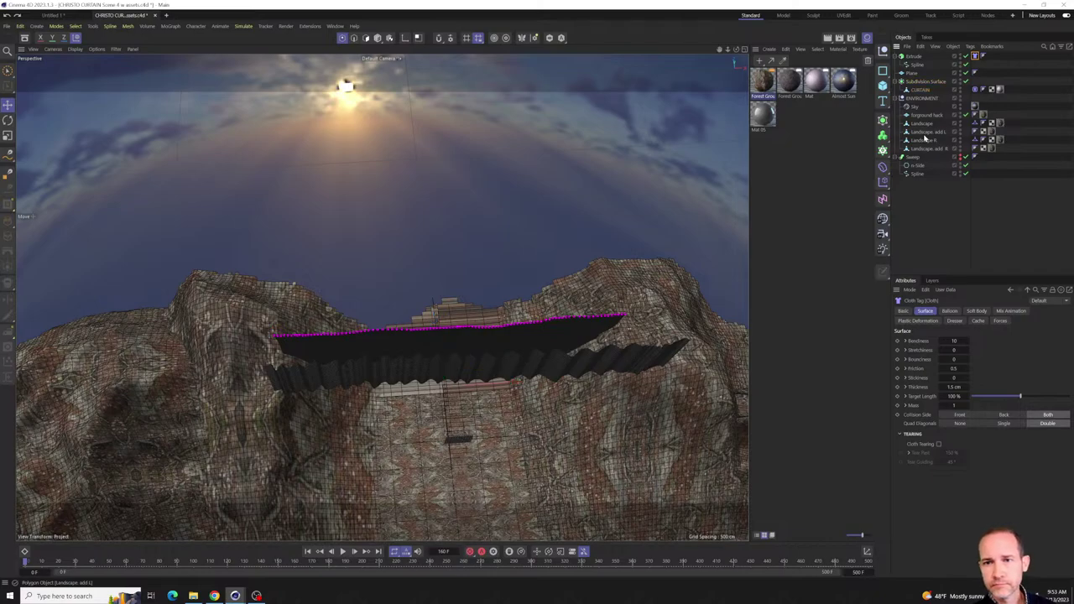
{"action": "key", "text": "ctrl+z"}
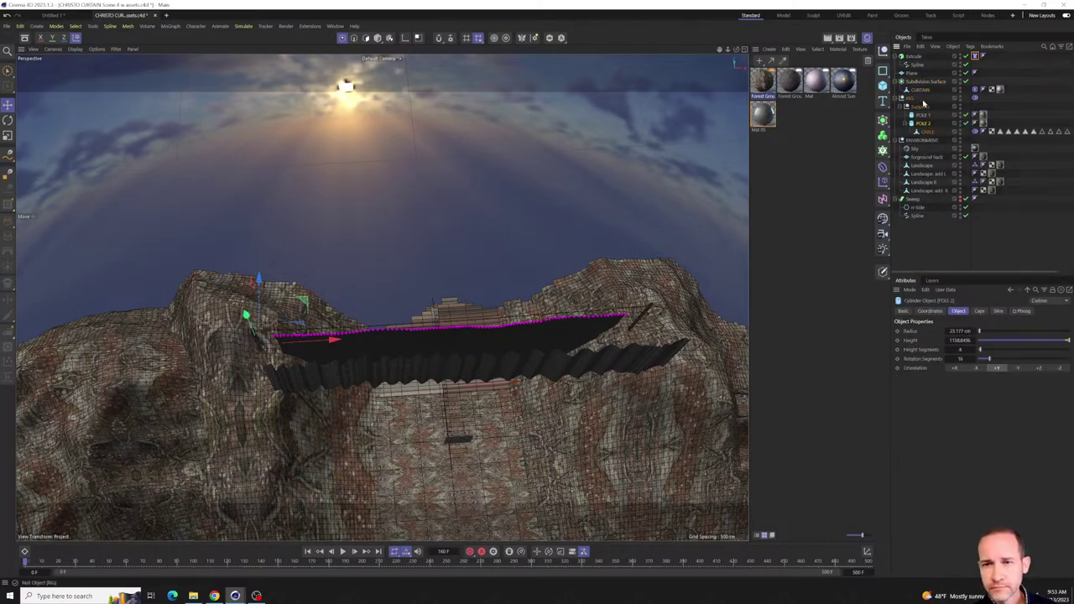
- Inspect the cloth tag on CURTAIN and the Cloth Belt tags on RIG and CABLE, checking the curtain between the poles
{"action": "left_click", "coordinate": [945, 92]}
{"action": "left_click", "coordinate": [974, 90]}
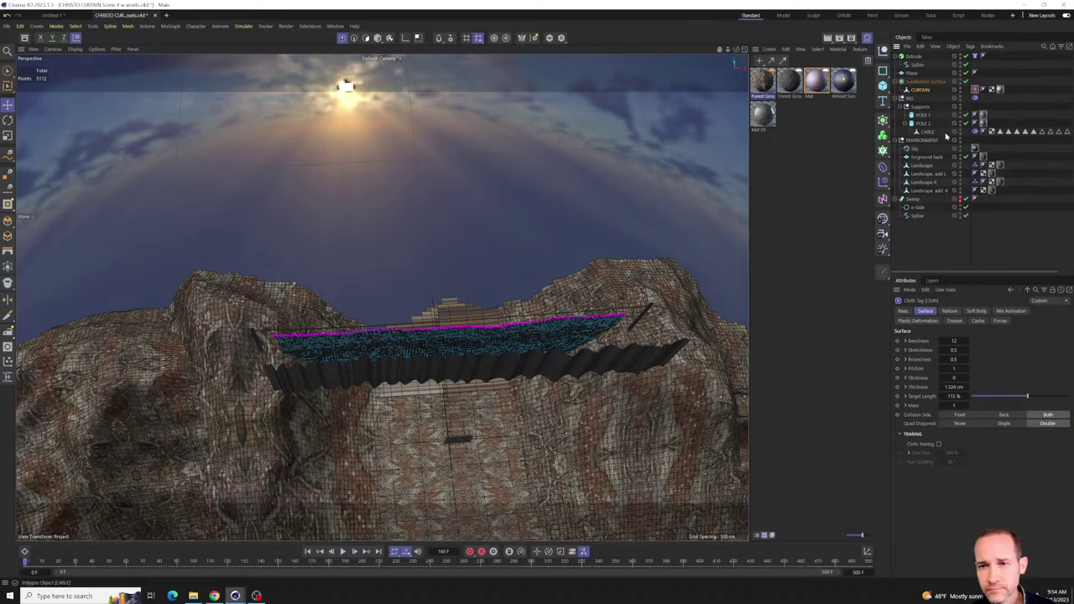
{"action": "left_click", "coordinate": [975, 98]}
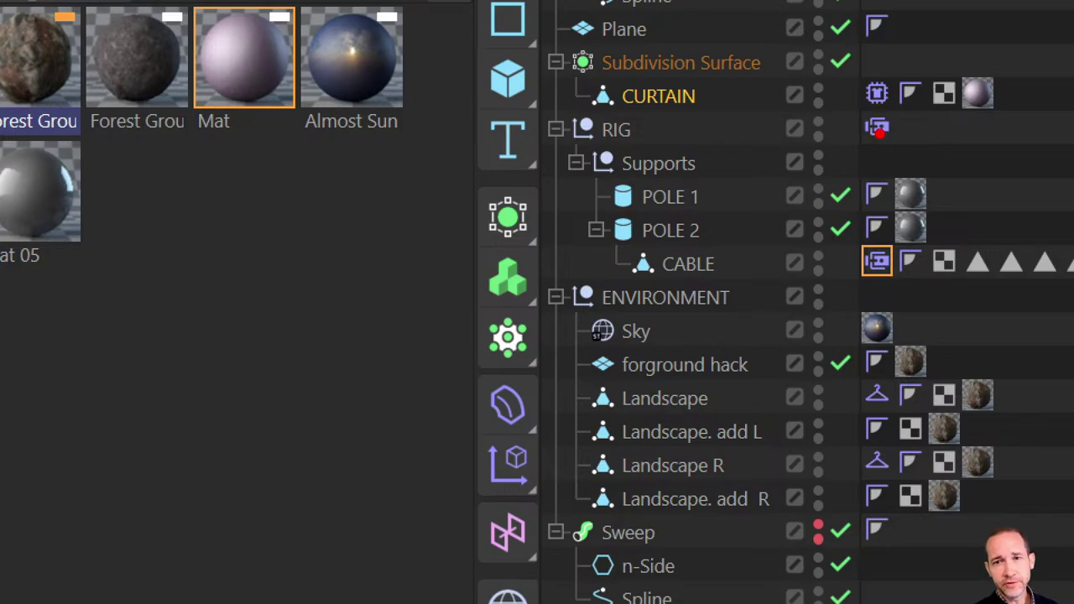
{"action": "left_click_drag", "start_coordinate": [677, 99], "coordinate": [727, 96]}
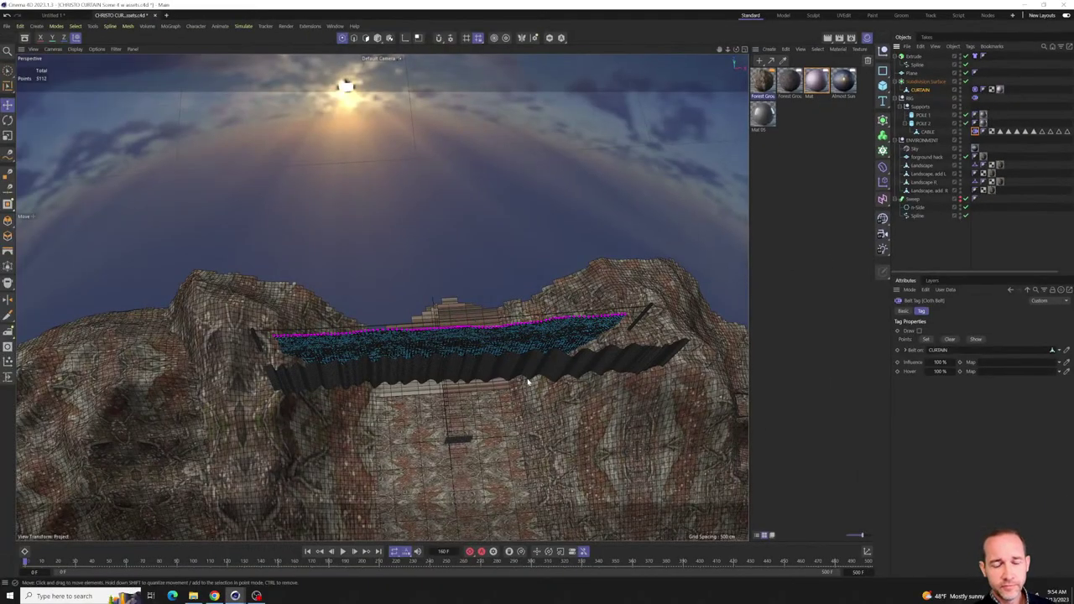
{"action": "left_click_drag", "start_coordinate": [528, 383], "coordinate": [378, 361], "text": "alt"}
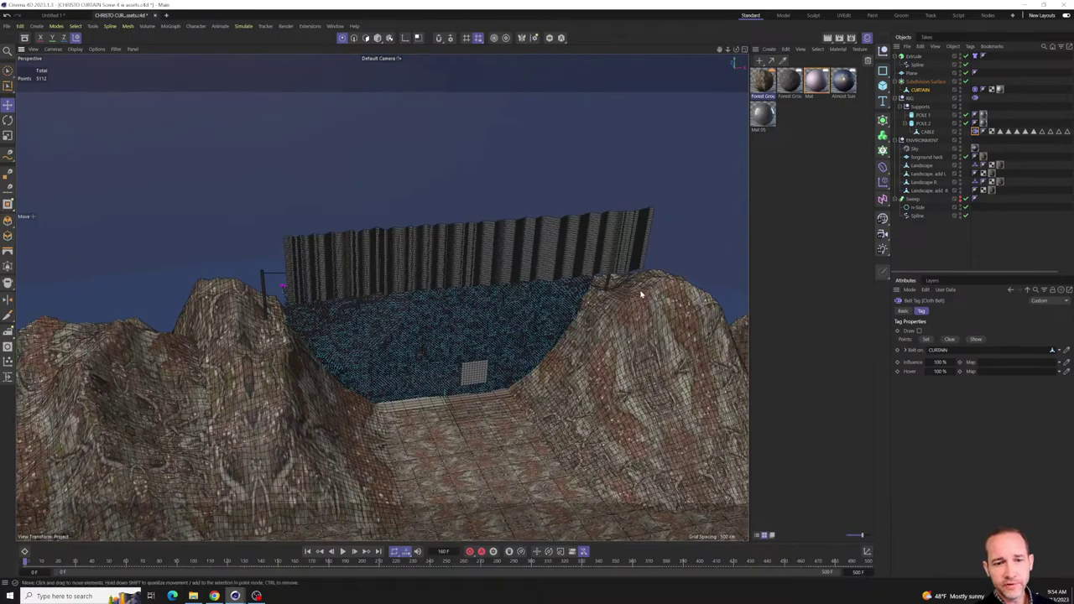
{"action": "left_click_drag", "start_coordinate": [643, 288], "coordinate": [681, 288], "text": "alt"}
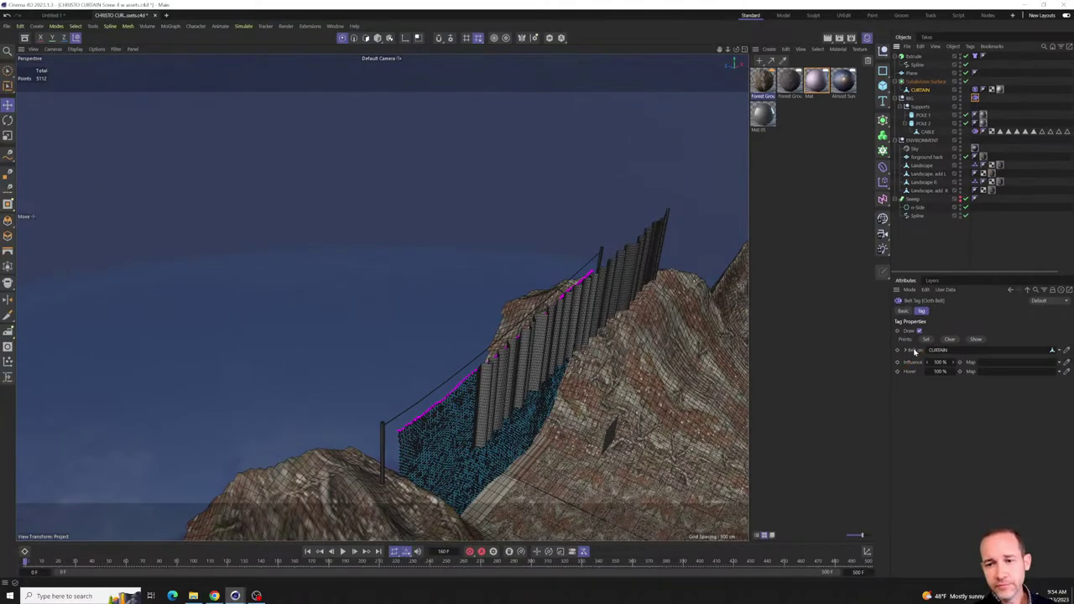
- Delete the Cloth Belt tags from RIG and CABLE and clear the cache of CURTAIN's cloth tag
{"action": "left_click", "coordinate": [977, 97]}
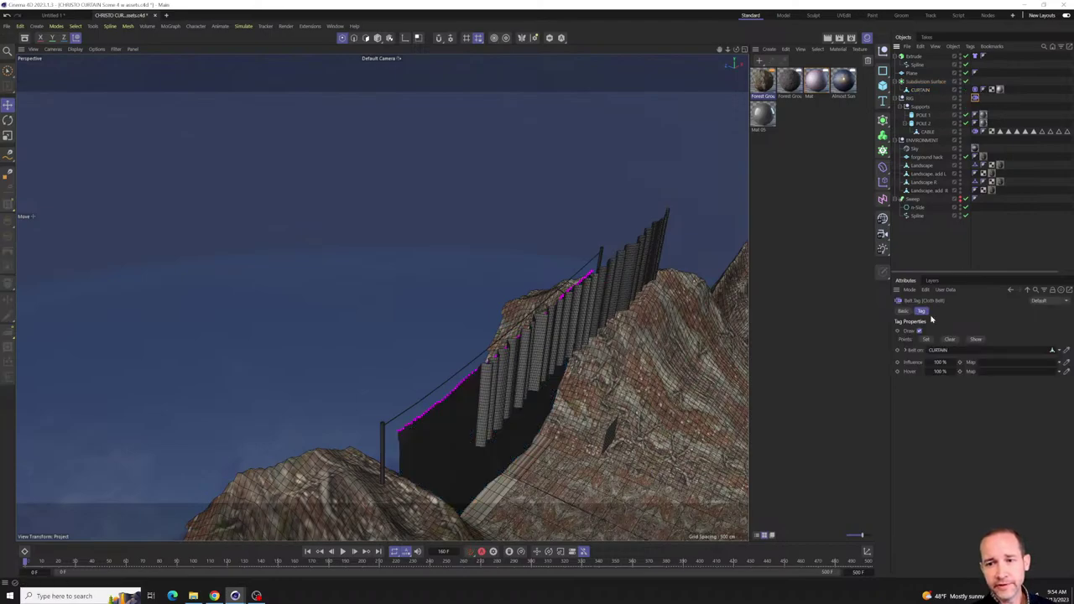
{"action": "key", "text": "Delete"}
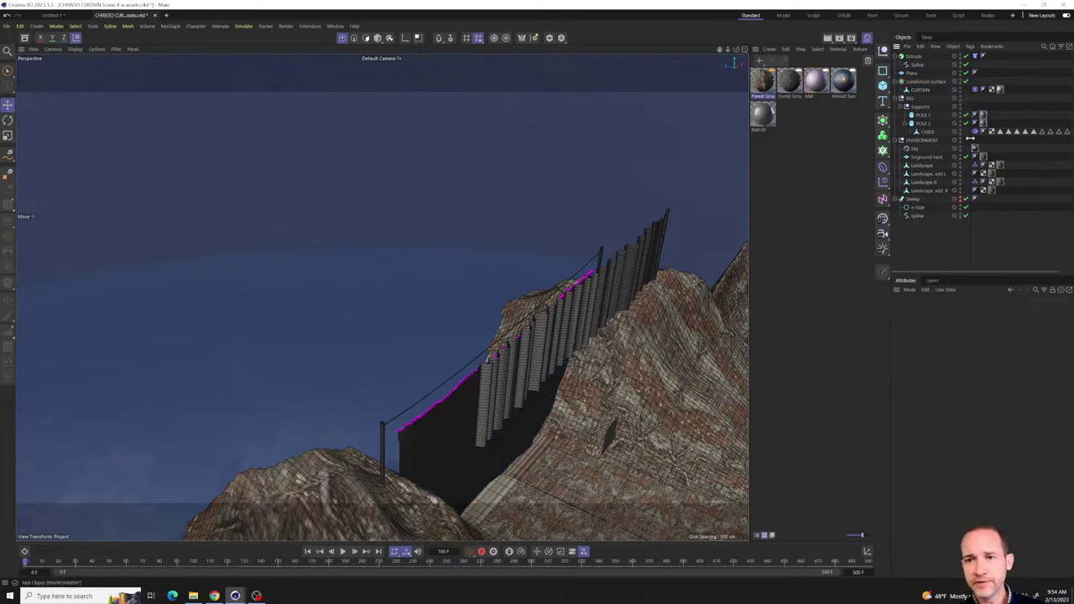
{"action": "left_click", "coordinate": [975, 89]}
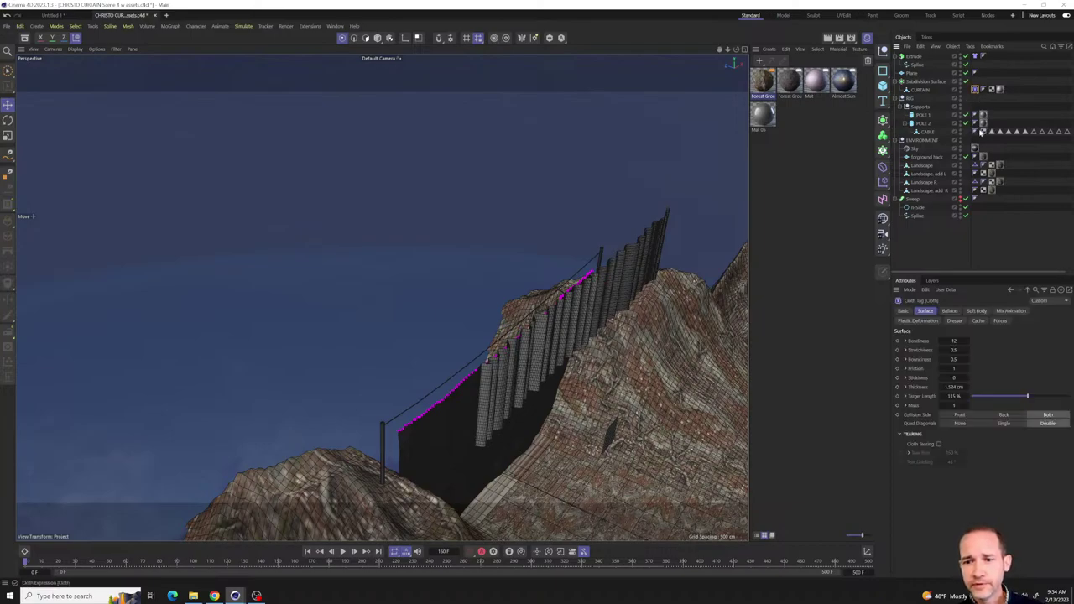
{"action": "left_click", "coordinate": [980, 322]}
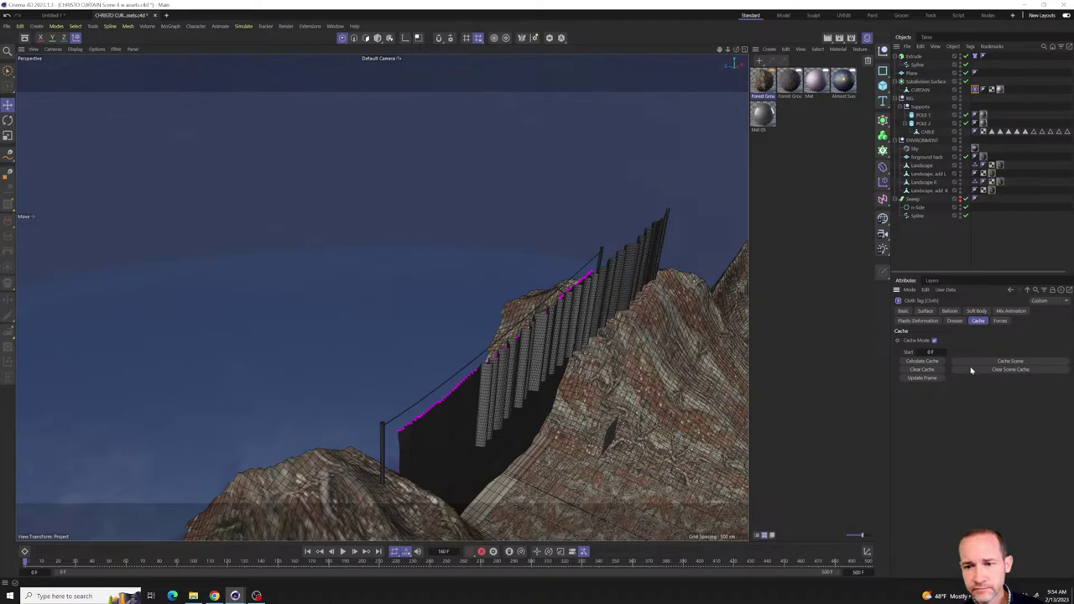
{"action": "left_click", "coordinate": [923, 373]}
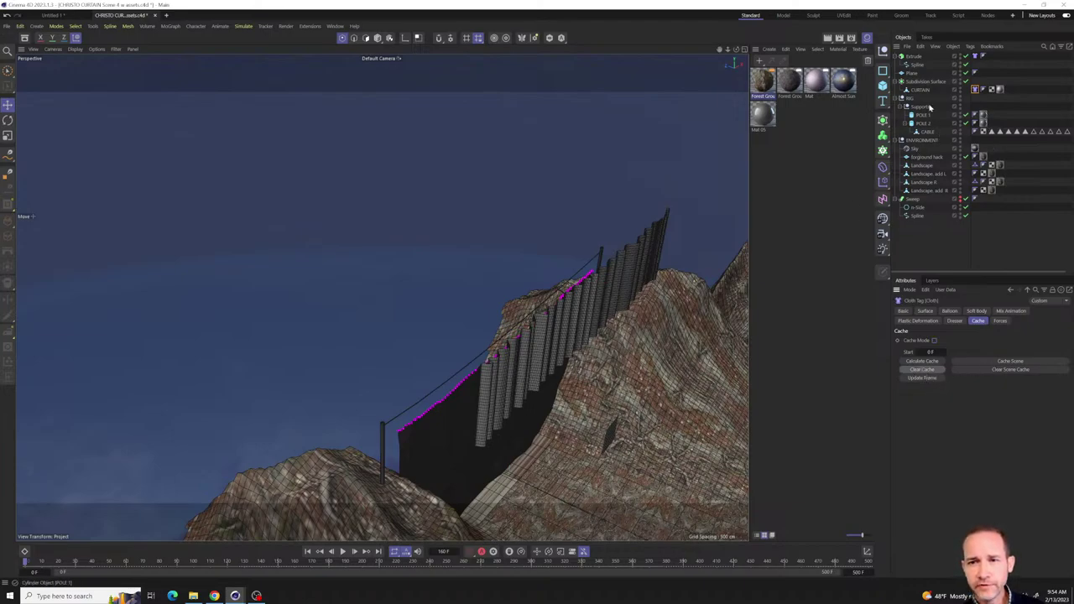
- Disable the Extrude, its Spline, the Plane and the Subdivision Surface, leaving the CURTAIN mesh selected
{"action": "left_click_drag", "start_coordinate": [629, 257], "coordinate": [290, 409], "text": "alt"}
{"action": "scroll", "coordinate": [431, 417], "scroll_direction": "up", "scroll_amount": 6}
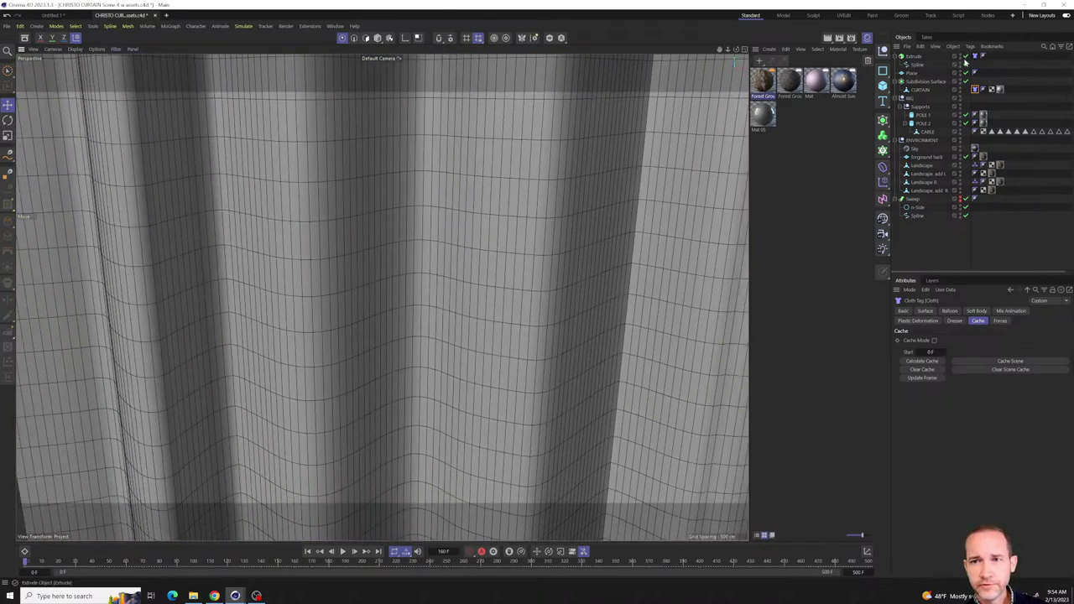
{"action": "left_click", "coordinate": [966, 58]}
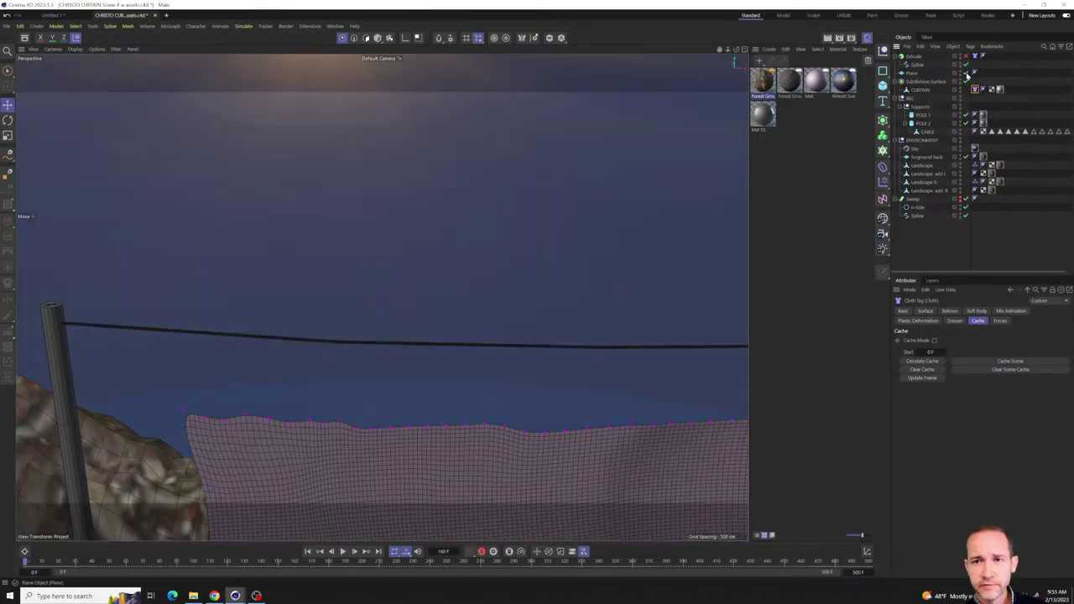
{"action": "left_click_drag", "start_coordinate": [685, 258], "coordinate": [344, 353], "text": "alt"}
{"action": "scroll", "coordinate": [371, 344], "scroll_direction": "down", "scroll_amount": 8}
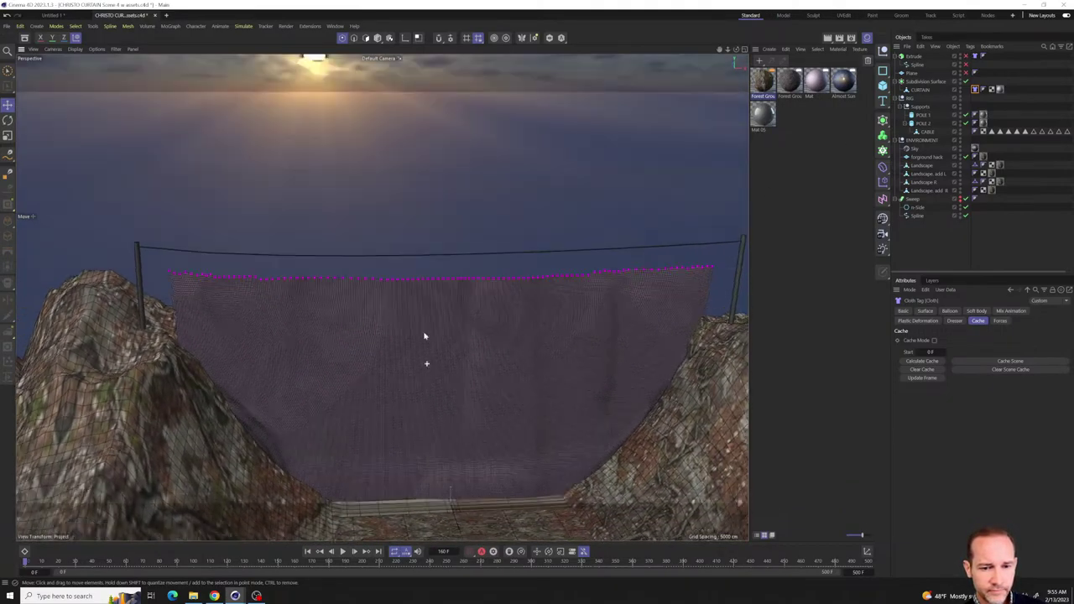
{"action": "mouse_move", "coordinate": [424, 336]}
{"action": "left_mouse_down", "text": "alt"}
{"action": "mouse_move", "coordinate": [420, 223]}
{"action": "mouse_move", "coordinate": [408, 352]}
{"action": "mouse_move", "coordinate": [419, 350]}
{"action": "left_mouse_up", "text": "alt"}
{"action": "scroll", "coordinate": [477, 360], "scroll_direction": "up", "scroll_amount": 6}
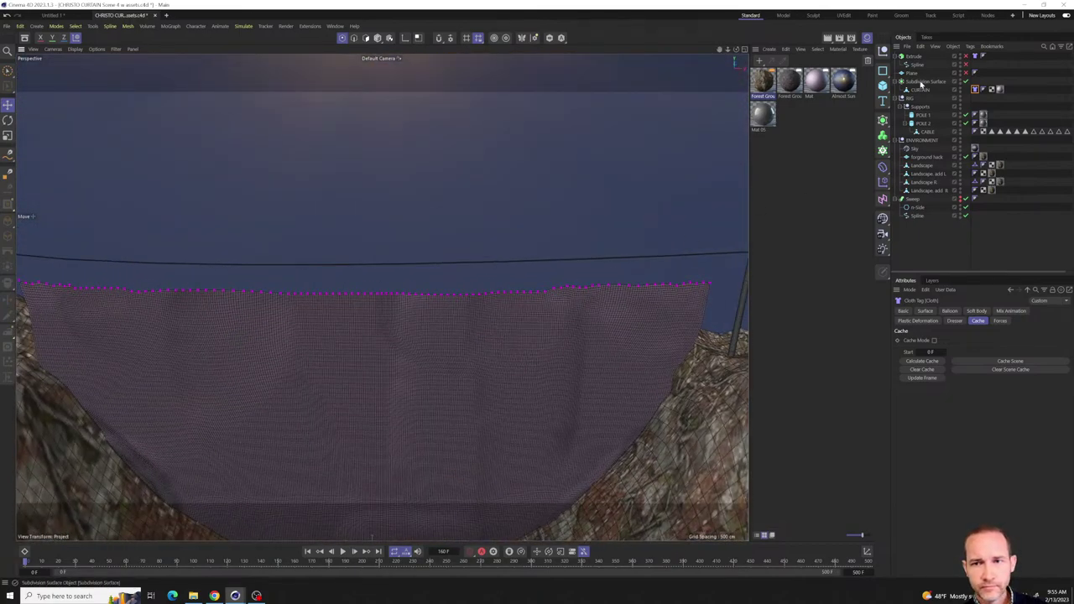
{"action": "left_click", "coordinate": [921, 90]}
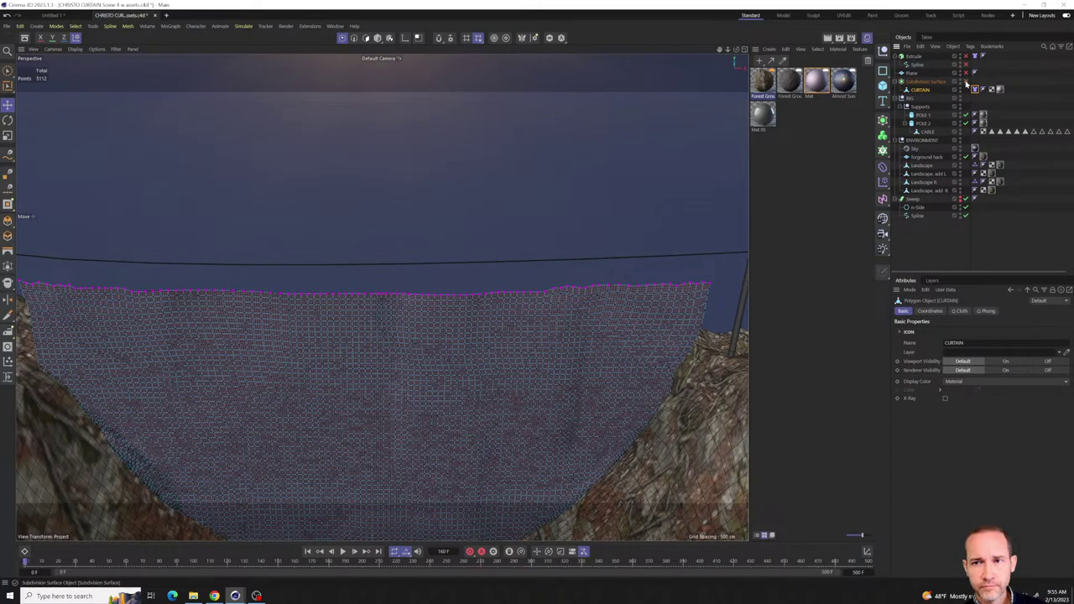
{"action": "left_click", "coordinate": [915, 90]}
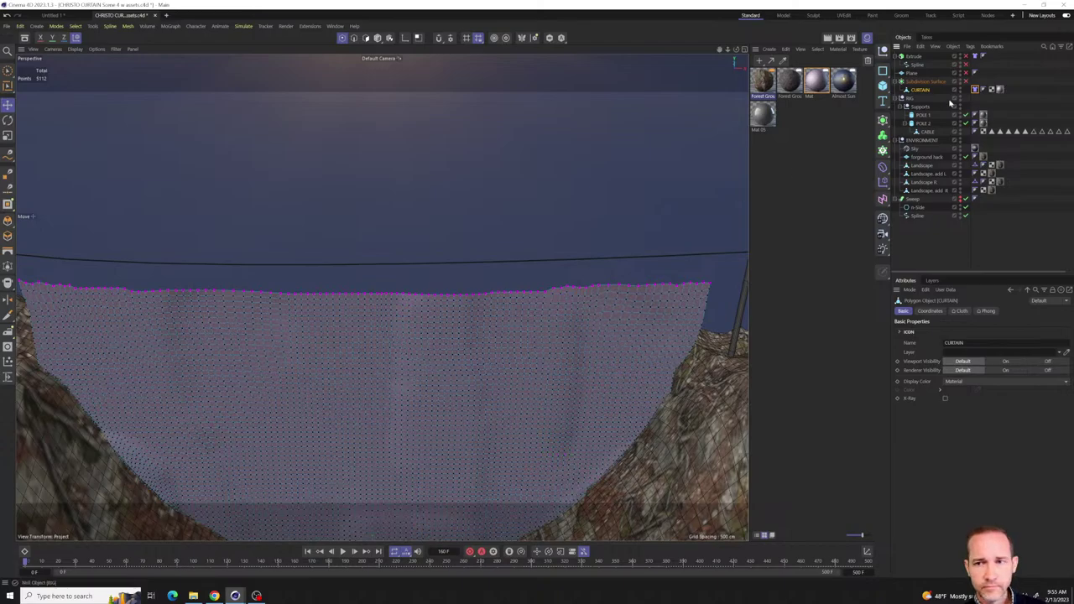
- Raise the CURTAIN mesh up to the cable and give it a Cloth Belt tag with CABLE as the Belt On object
{"action": "left_click", "coordinate": [385, 41]}
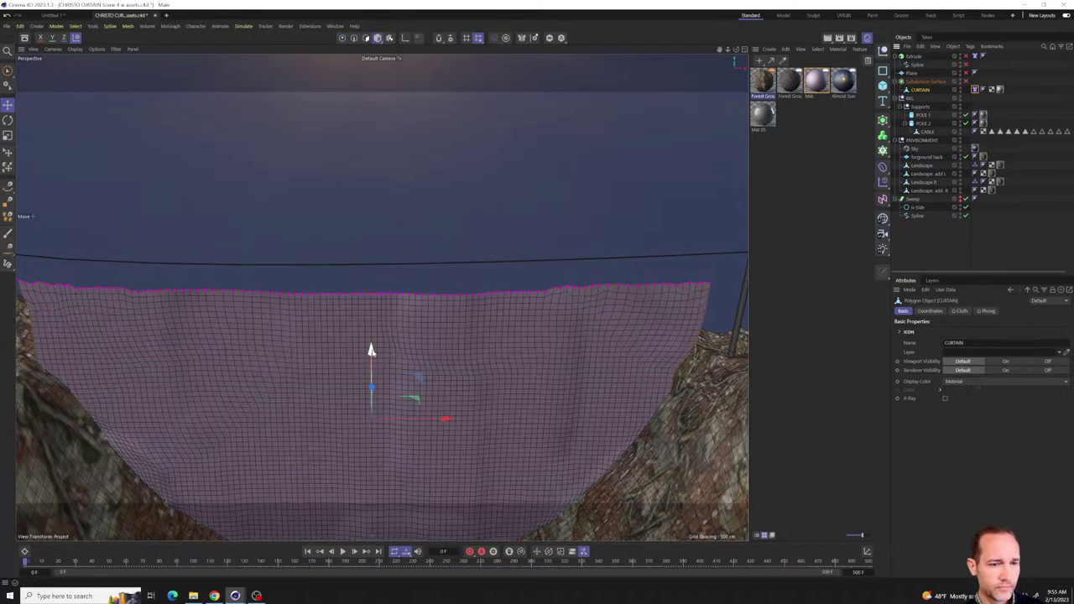
{"action": "left_click_drag", "start_coordinate": [370, 342], "coordinate": [370, 329]}
{"action": "right_click", "coordinate": [916, 94]}
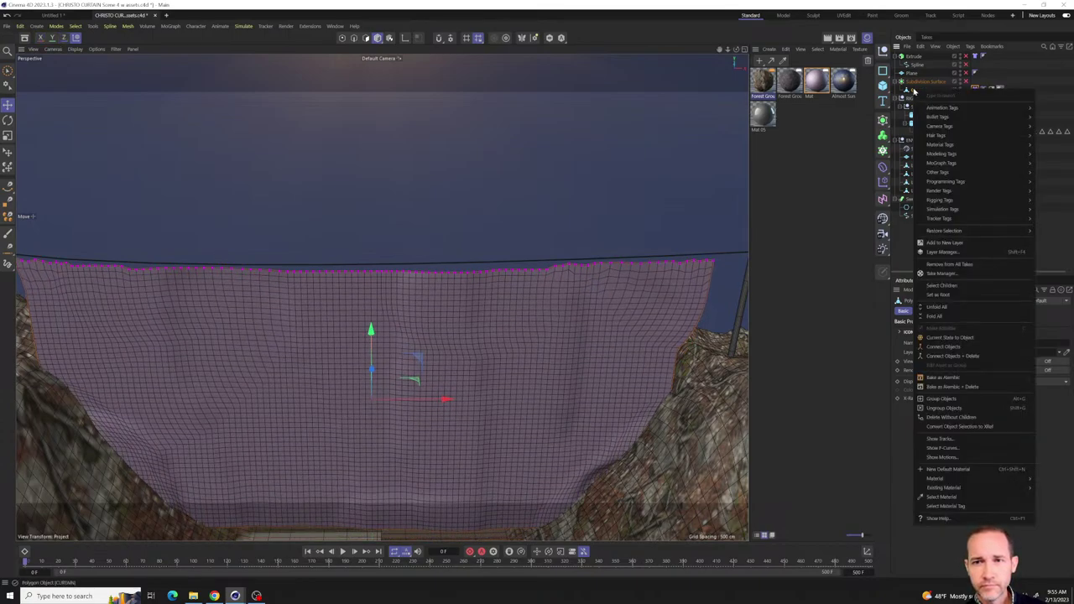
{"action": "mouse_move", "coordinate": [946, 215]}
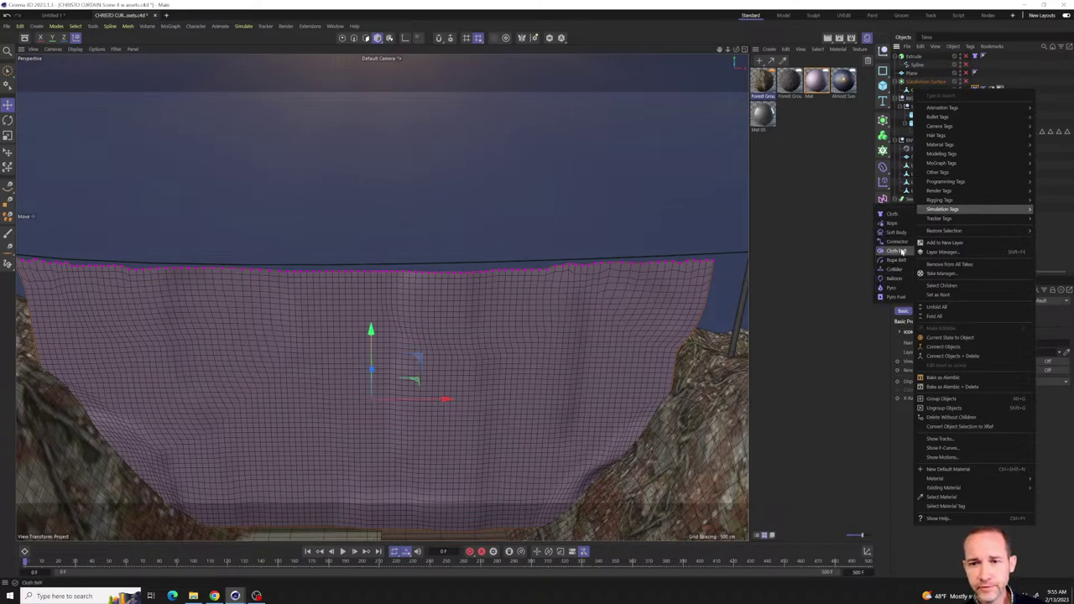
{"action": "left_click", "coordinate": [897, 252]}
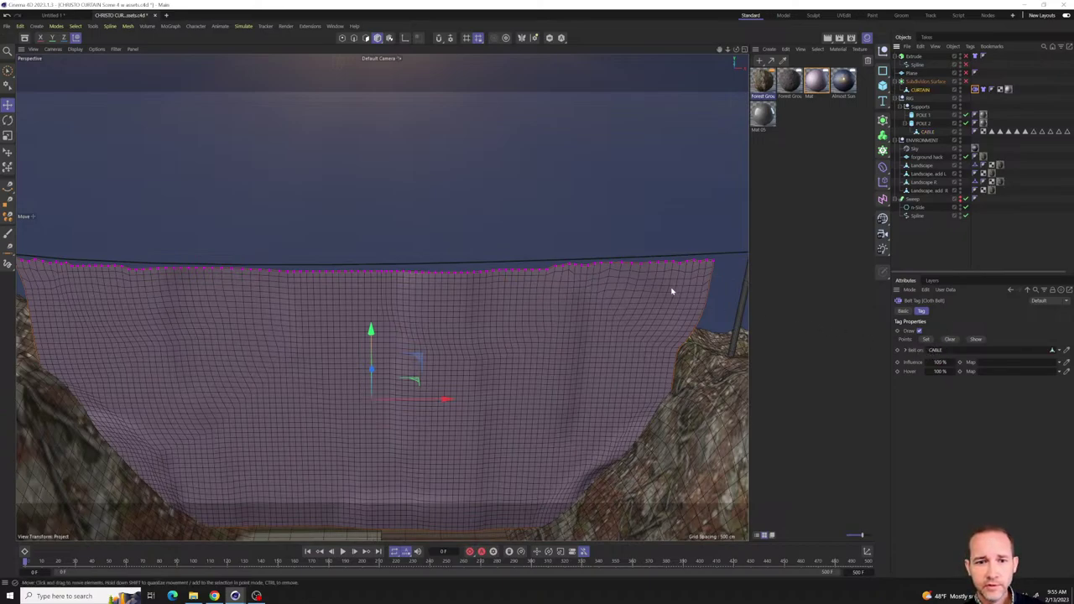
- Brush-select the points along CURTAIN's upper edge and set them as the Cloth Belt tag's points on CABLE
{"action": "left_click", "coordinate": [341, 37]}
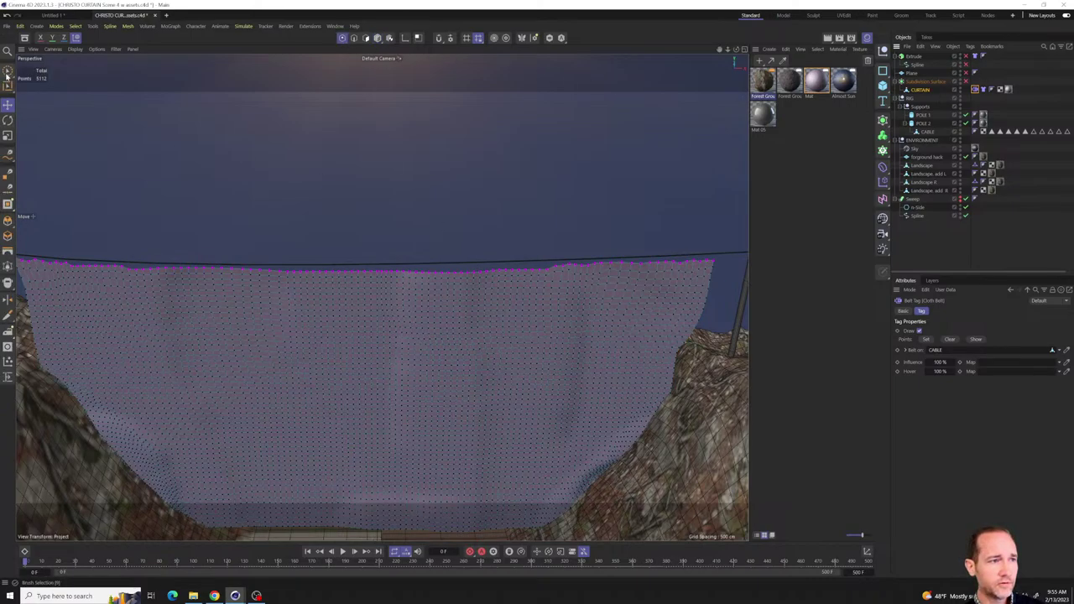
{"action": "left_click", "coordinate": [8, 72]}
{"action": "mouse_move", "coordinate": [23, 249]}
{"action": "left_mouse_down"}
{"action": "mouse_move", "coordinate": [47, 262]}
{"action": "mouse_move", "coordinate": [138, 263]}
{"action": "left_mouse_up"}
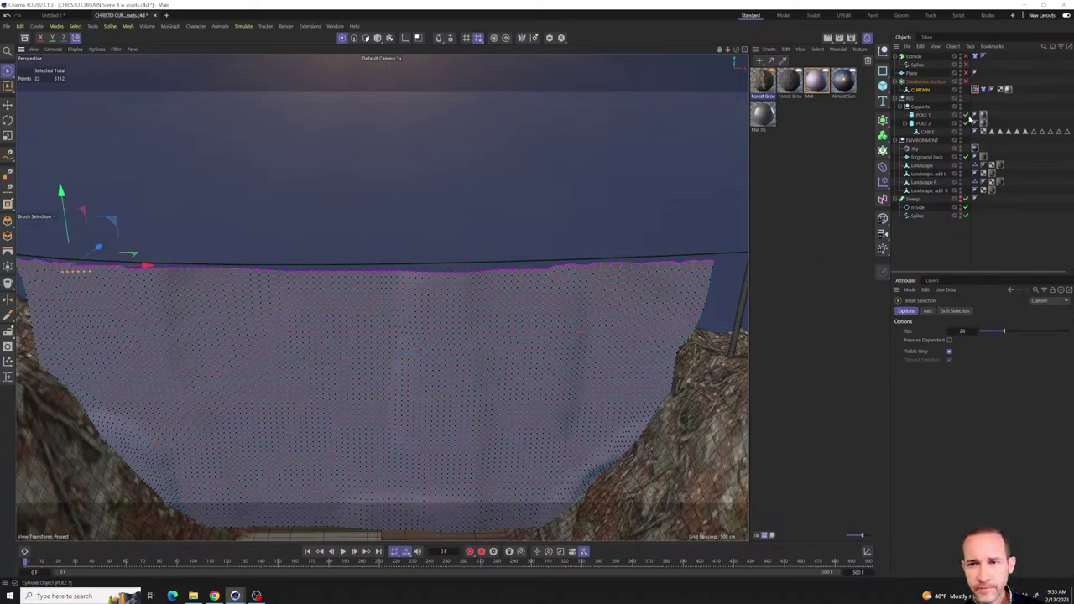
{"action": "left_click", "coordinate": [974, 90]}
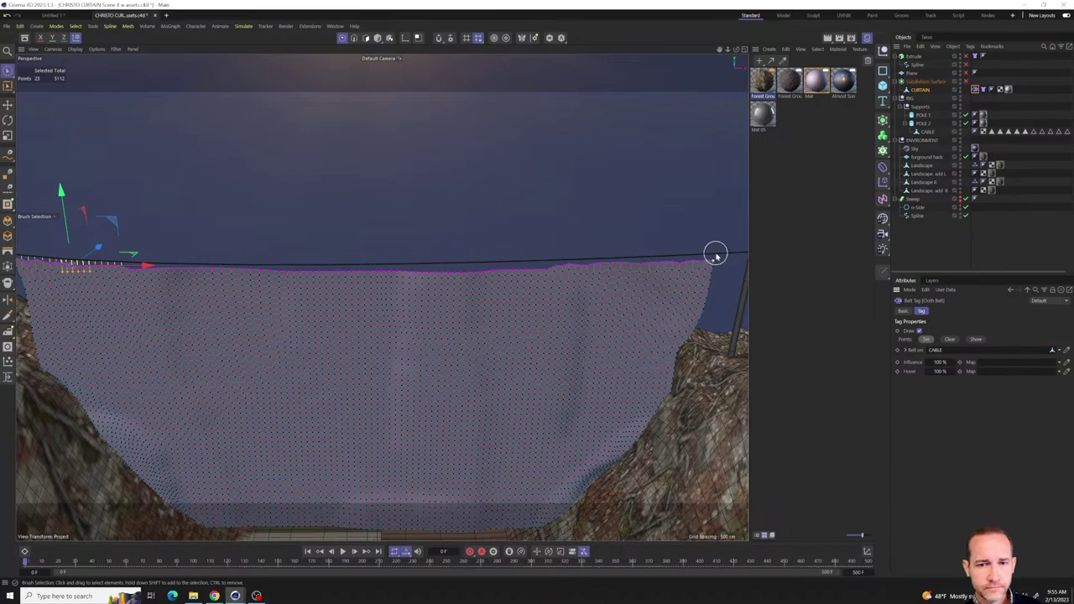
{"action": "left_click_drag", "start_coordinate": [715, 256], "coordinate": [678, 258]}
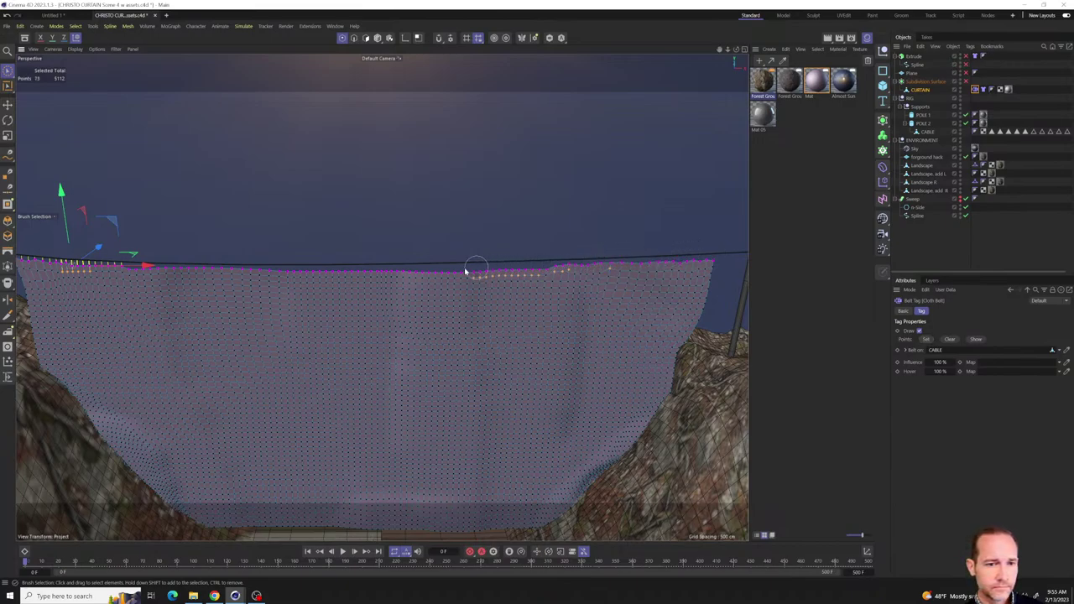
{"action": "left_click_drag", "start_coordinate": [116, 261], "coordinate": [123, 263]}
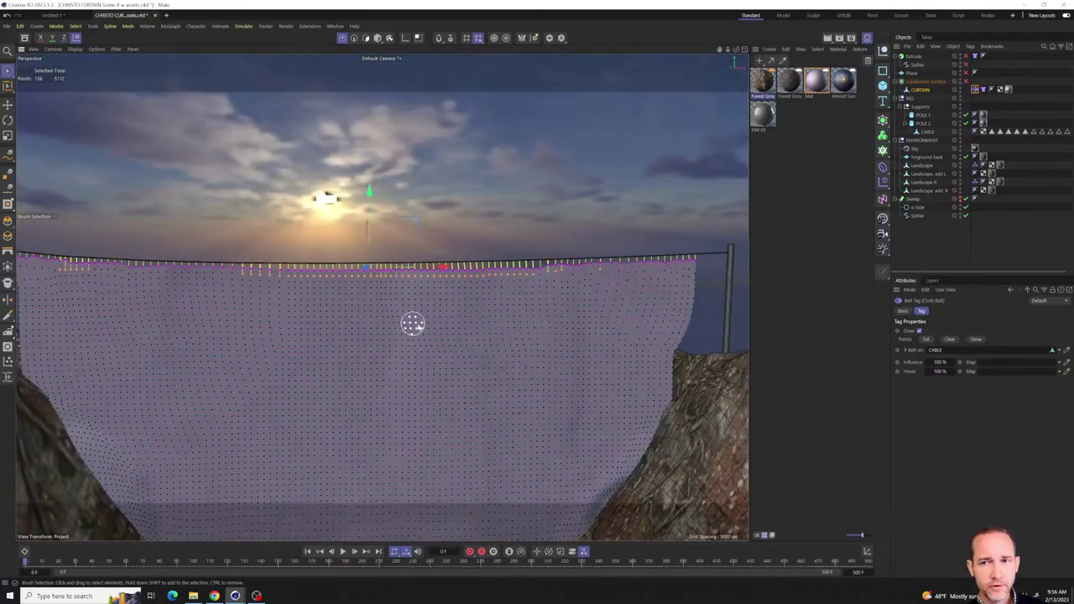
- Play the cloth simulation with the whole valley in view, deselect everything and replay it from the first frame
{"action": "scroll", "coordinate": [416, 321], "scroll_direction": "down", "scroll_amount": 5}
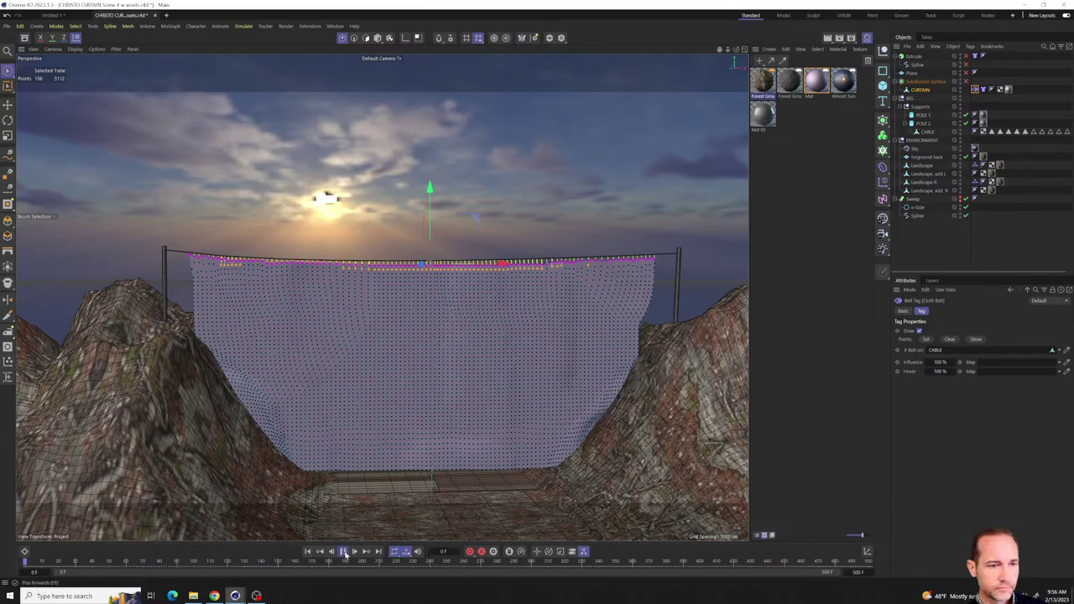
{"action": "left_click", "coordinate": [344, 552]}
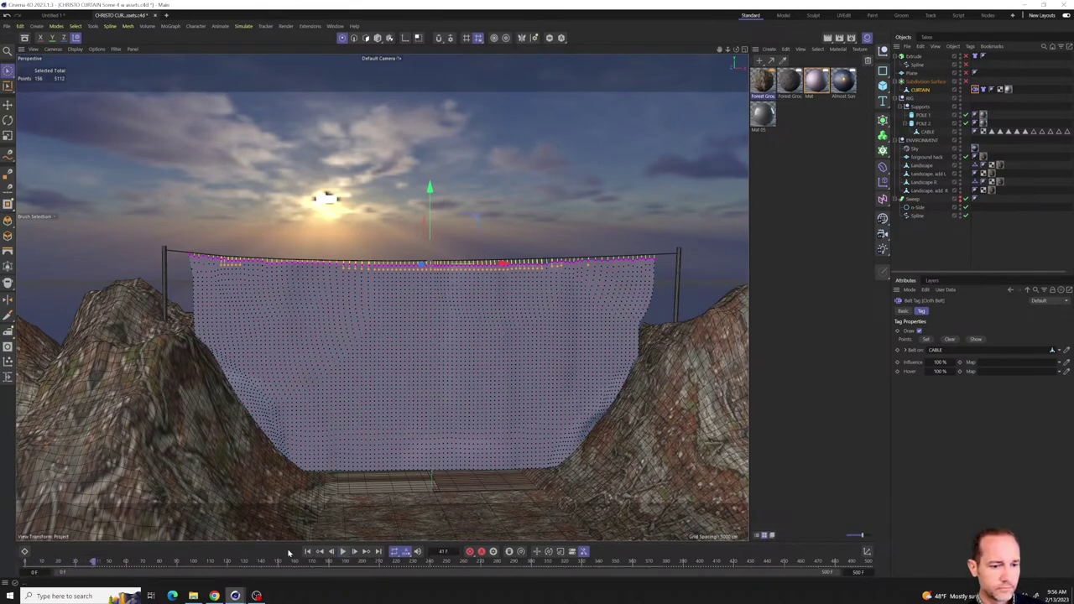
{"action": "left_click", "coordinate": [926, 250]}
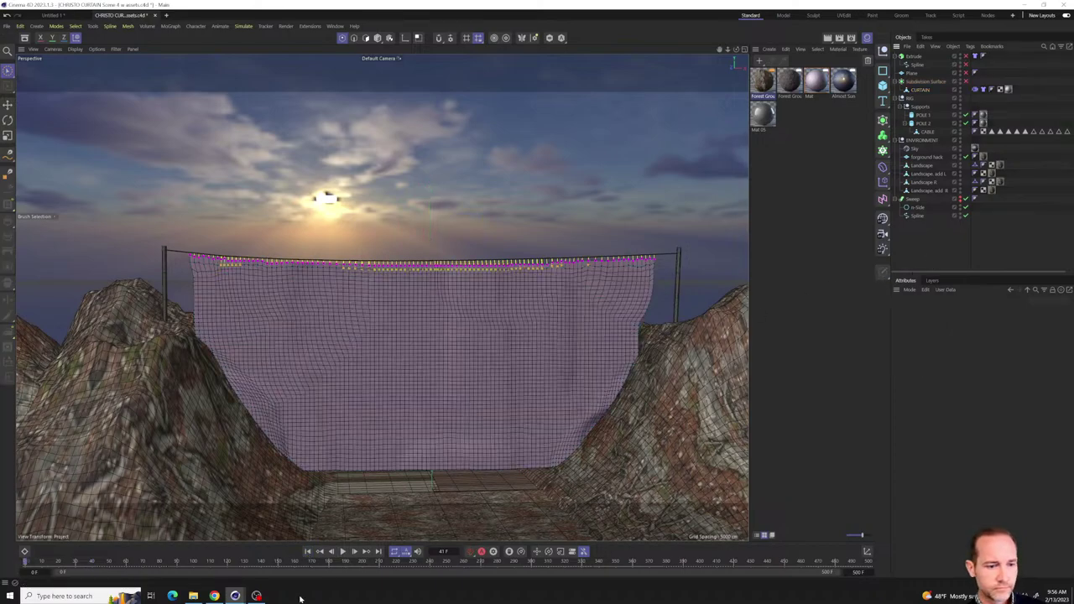
{"action": "left_click", "coordinate": [307, 552]}
{"action": "left_click", "coordinate": [343, 552]}
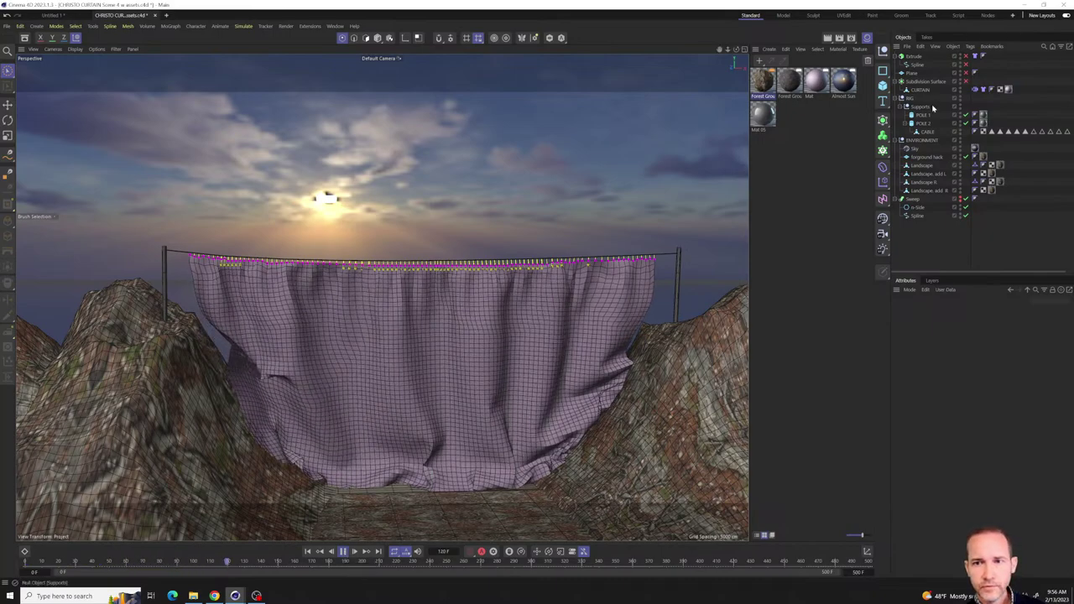
- Lower the RIG null while the simulation plays, raise it back up and stop playback
{"action": "left_click", "coordinate": [925, 132]}
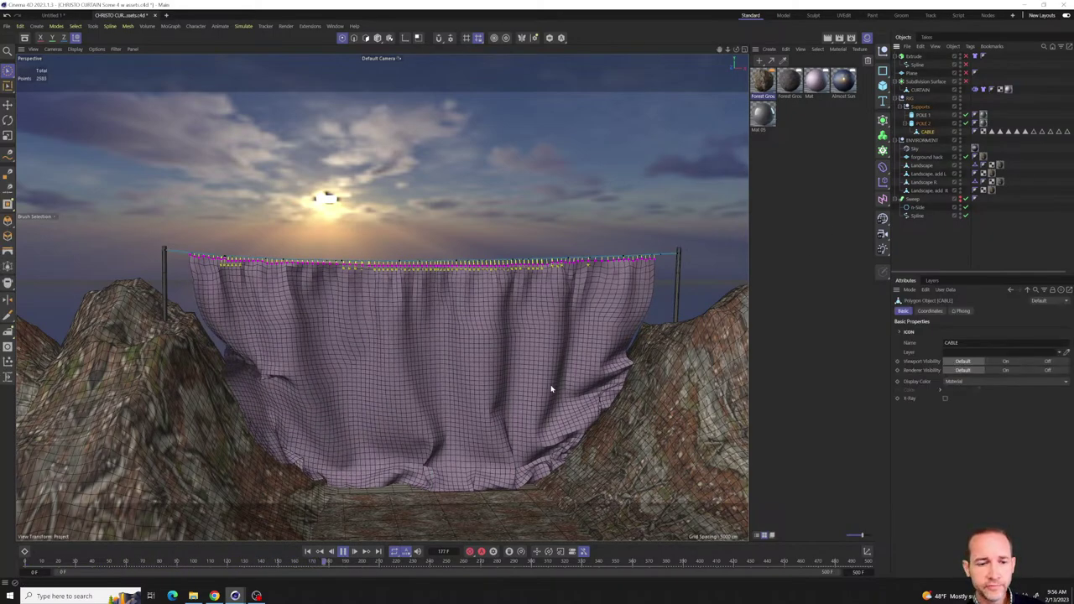
{"action": "left_click", "coordinate": [914, 98]}
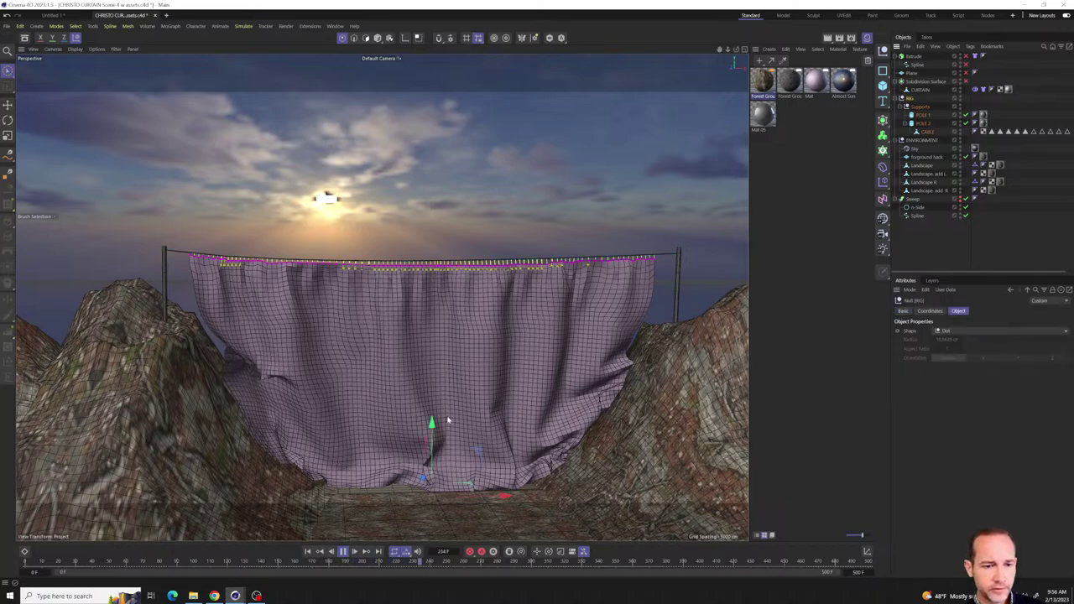
{"action": "left_click_drag", "start_coordinate": [430, 426], "coordinate": [431, 468]}
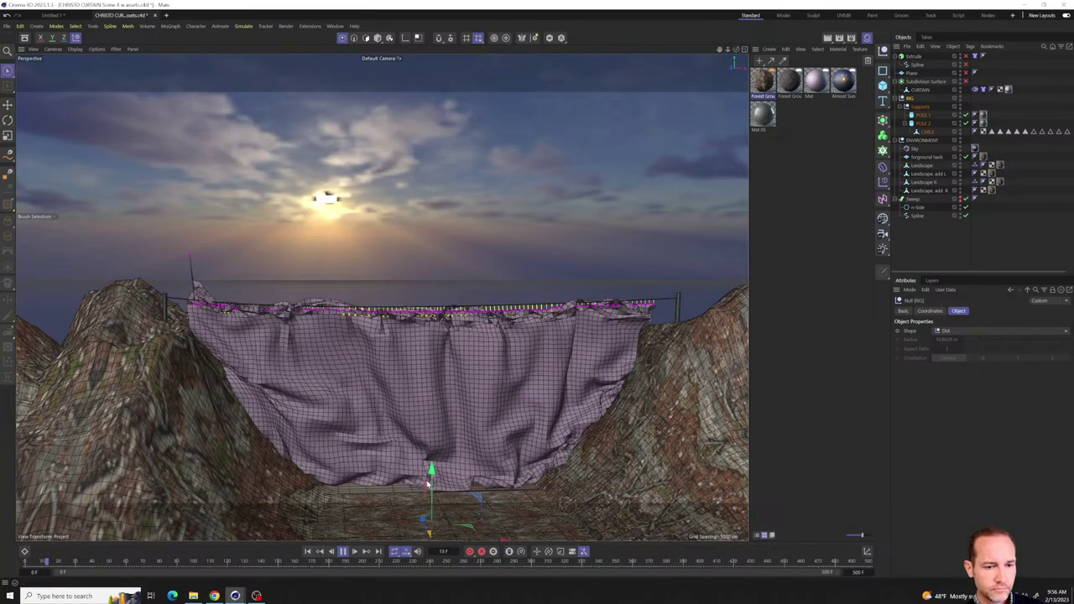
{"action": "left_click_drag", "start_coordinate": [431, 470], "coordinate": [456, 437]}
{"action": "key", "text": "F8"}
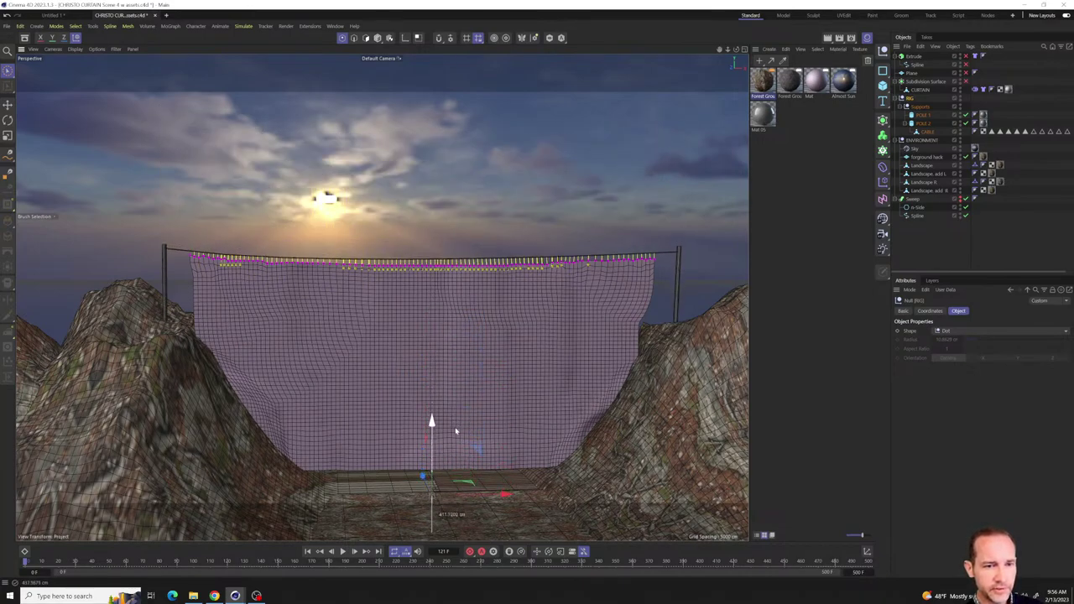
- Replay the simulation while lowering the RIG null and examine how the curtain's upper edge attaches to the cable
{"action": "left_click", "coordinate": [344, 551]}
{"action": "left_click_drag", "start_coordinate": [434, 449], "coordinate": [436, 480]}
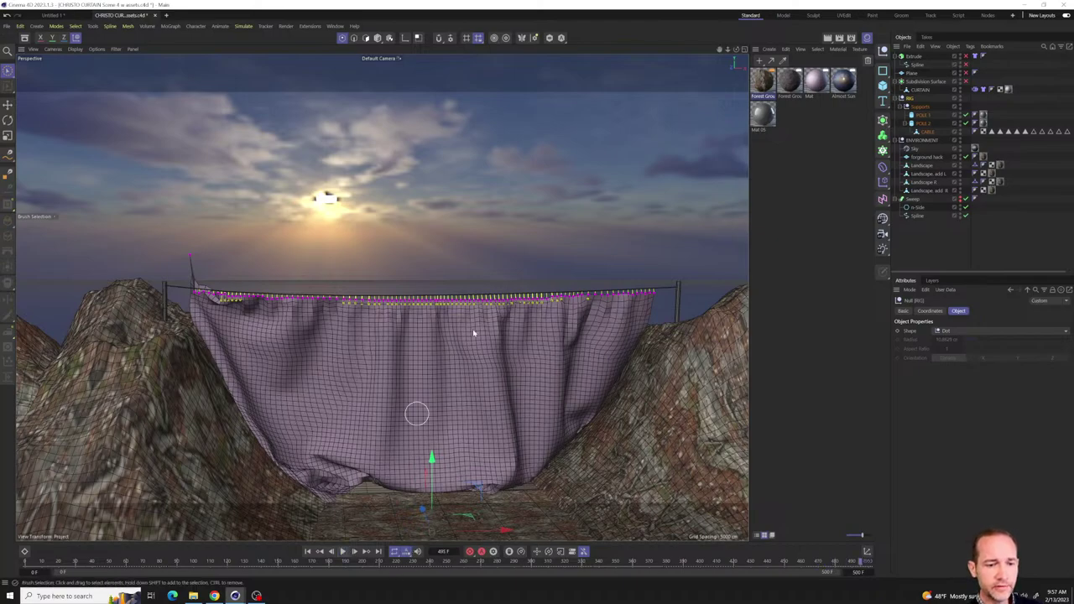
{"action": "left_click_drag", "start_coordinate": [414, 410], "coordinate": [341, 282], "text": "alt"}
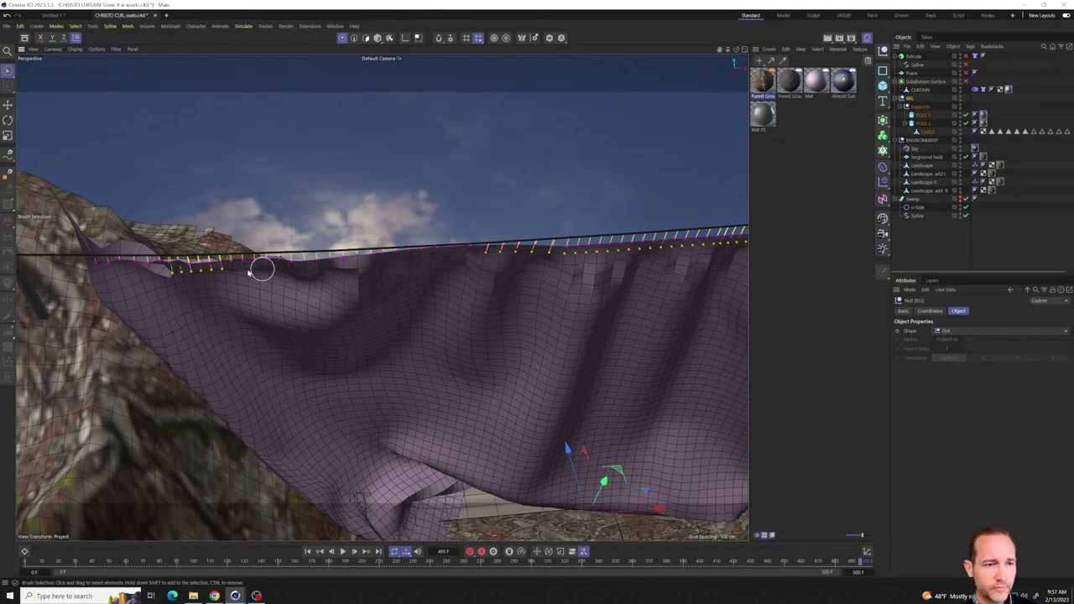
- Replay the cloth simulation from the first frame and examine how the curtain's upper edge hangs along the cable
{"action": "left_click_drag", "start_coordinate": [444, 228], "coordinate": [470, 394], "text": "alt"}
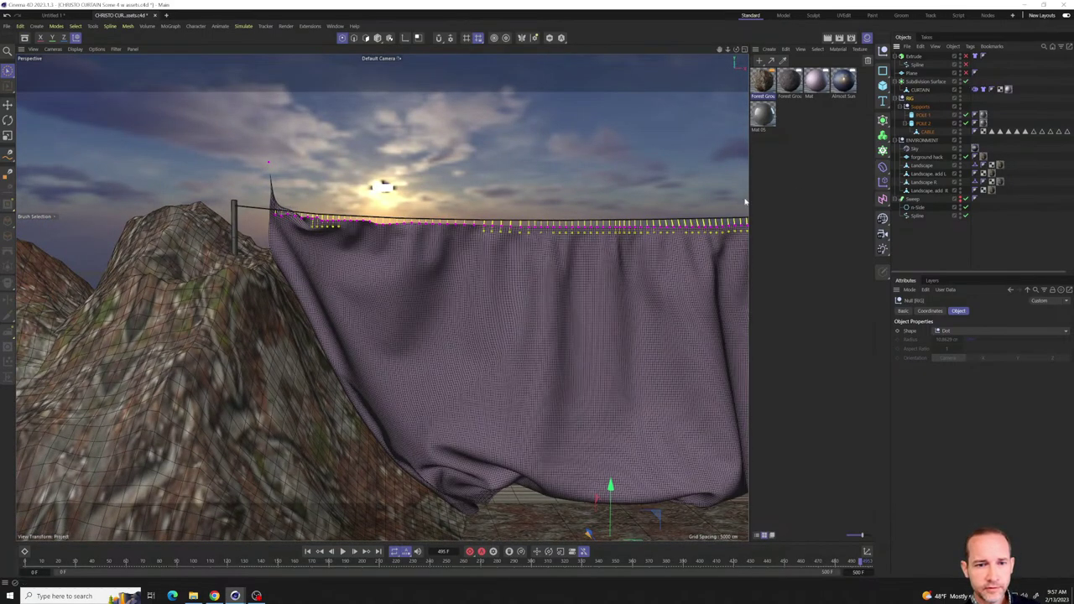
{"action": "left_click_drag", "start_coordinate": [394, 294], "coordinate": [459, 365], "text": "alt"}
{"action": "scroll", "coordinate": [372, 308], "scroll_direction": "up", "scroll_amount": 3}
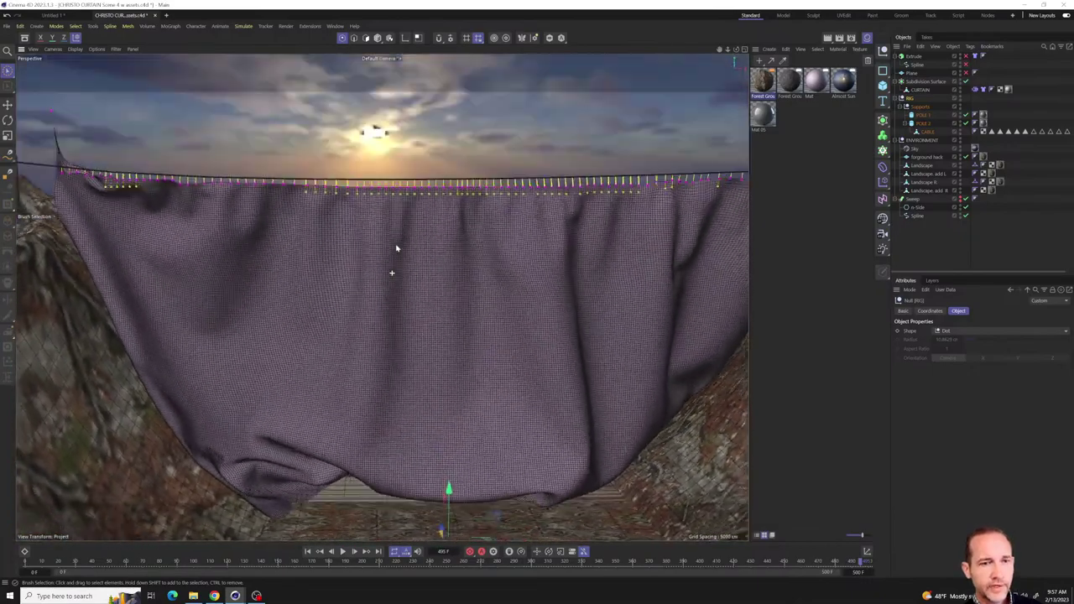
{"action": "scroll", "coordinate": [403, 240], "scroll_direction": "up", "scroll_amount": 3}
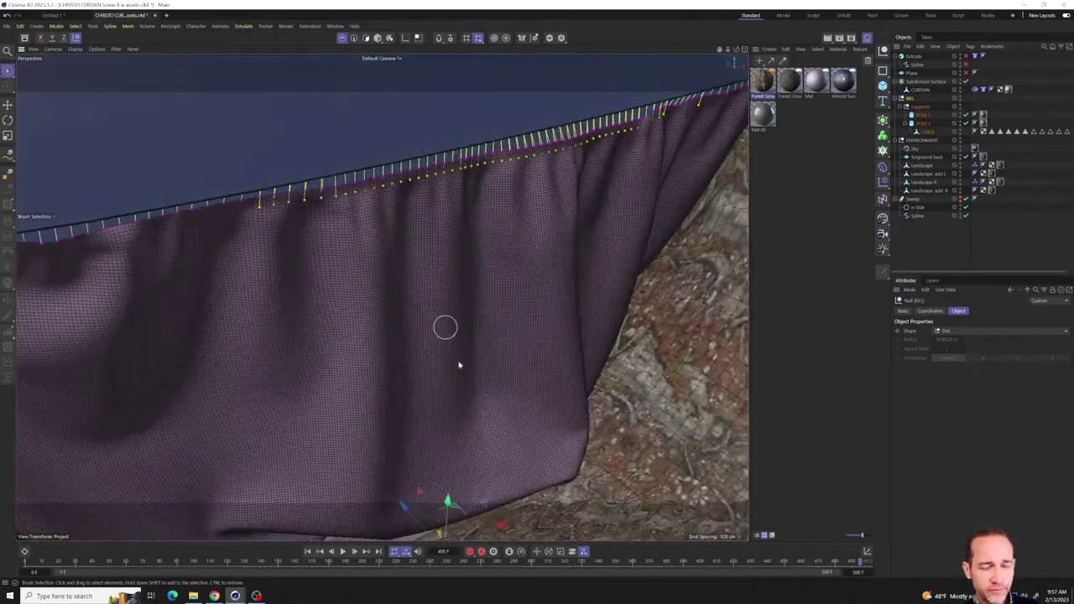
{"action": "left_click", "coordinate": [308, 552]}
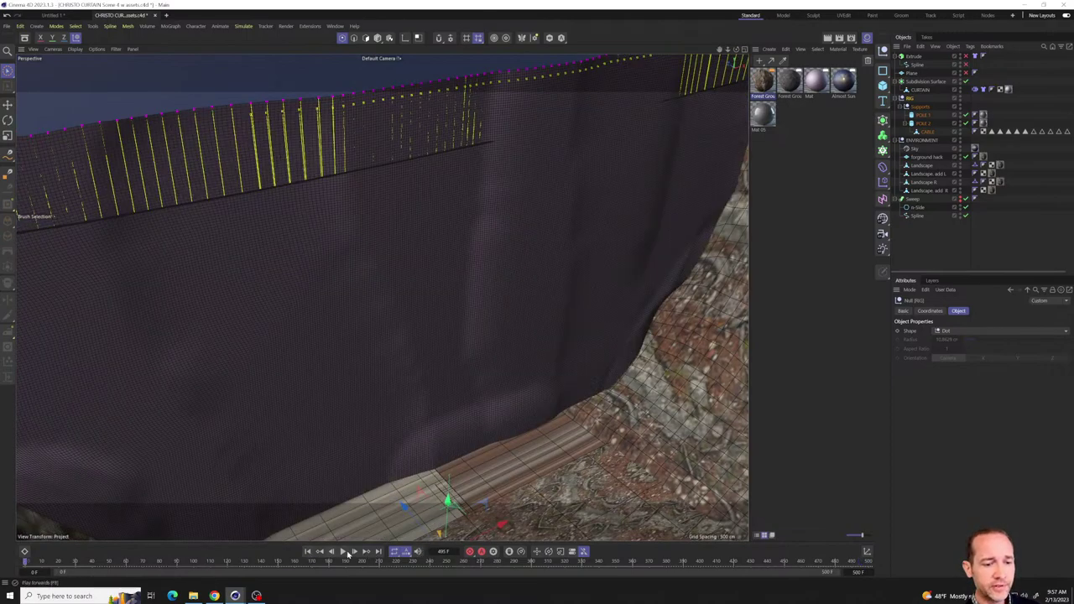
{"action": "left_click", "coordinate": [346, 552]}
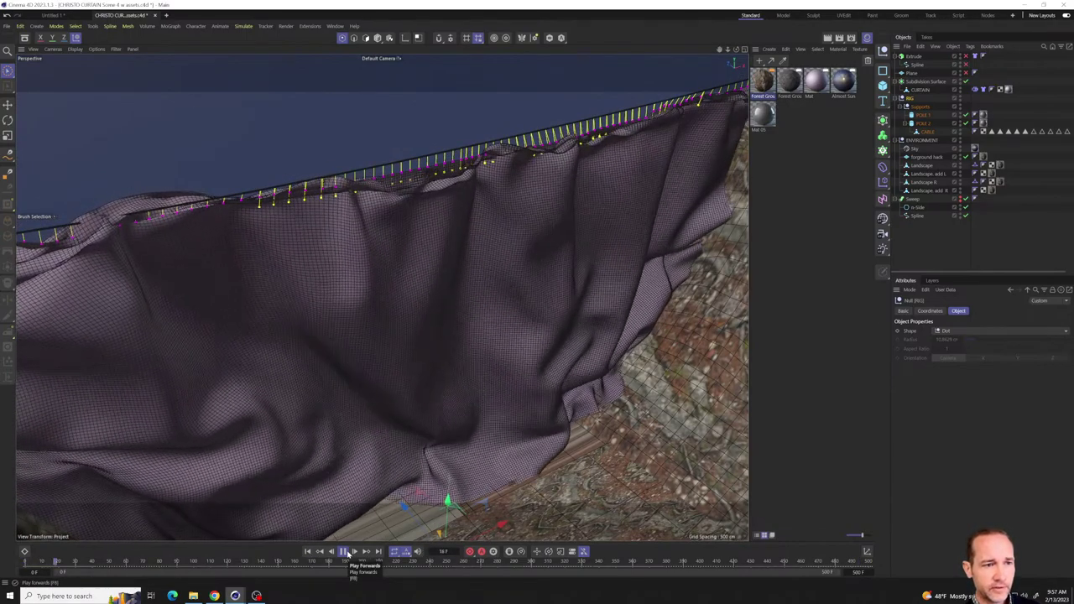
{"action": "left_click_drag", "start_coordinate": [395, 403], "coordinate": [455, 290], "text": "alt"}
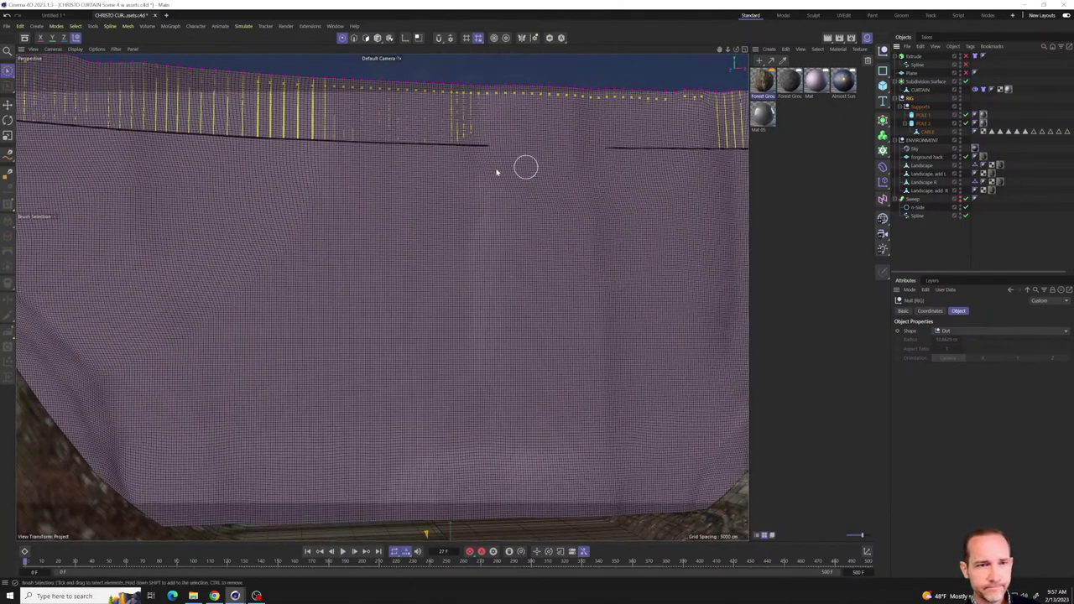
{"action": "scroll", "coordinate": [488, 236], "scroll_direction": "down", "scroll_amount": 5}
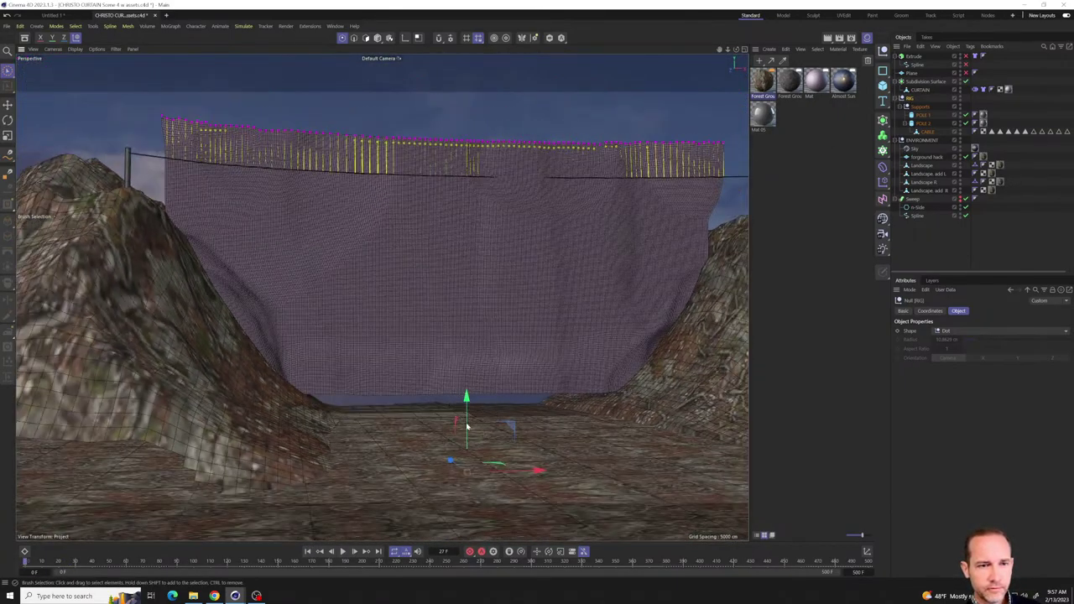
{"action": "scroll", "coordinate": [504, 395], "scroll_direction": "down", "scroll_amount": 3}
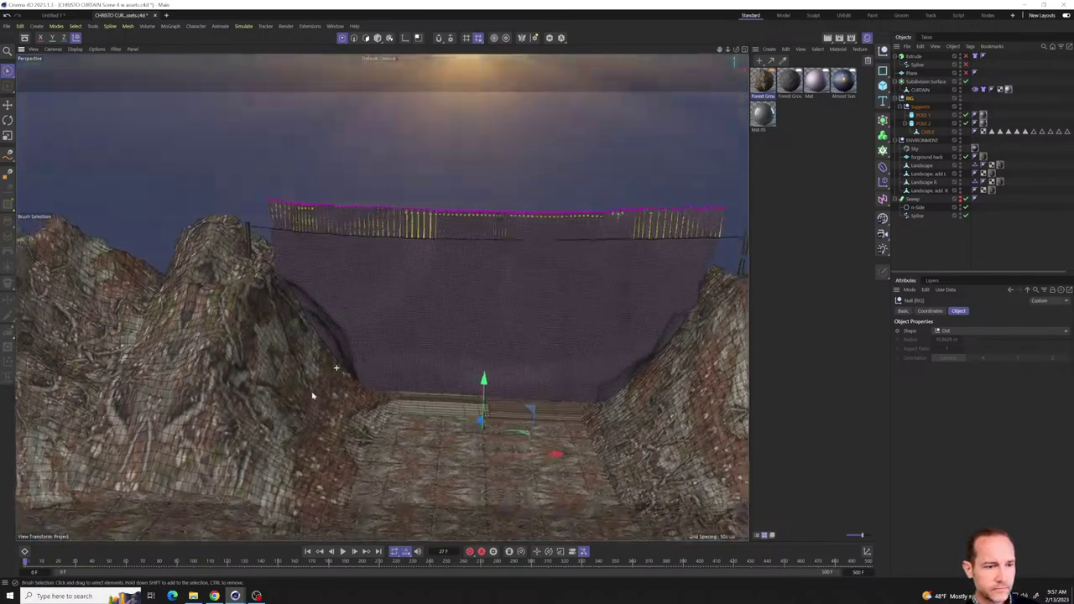
- Inspect the material tags on the foreground ground plane and the landscape objects
{"action": "left_click_drag", "start_coordinate": [312, 395], "coordinate": [419, 369], "text": "alt"}
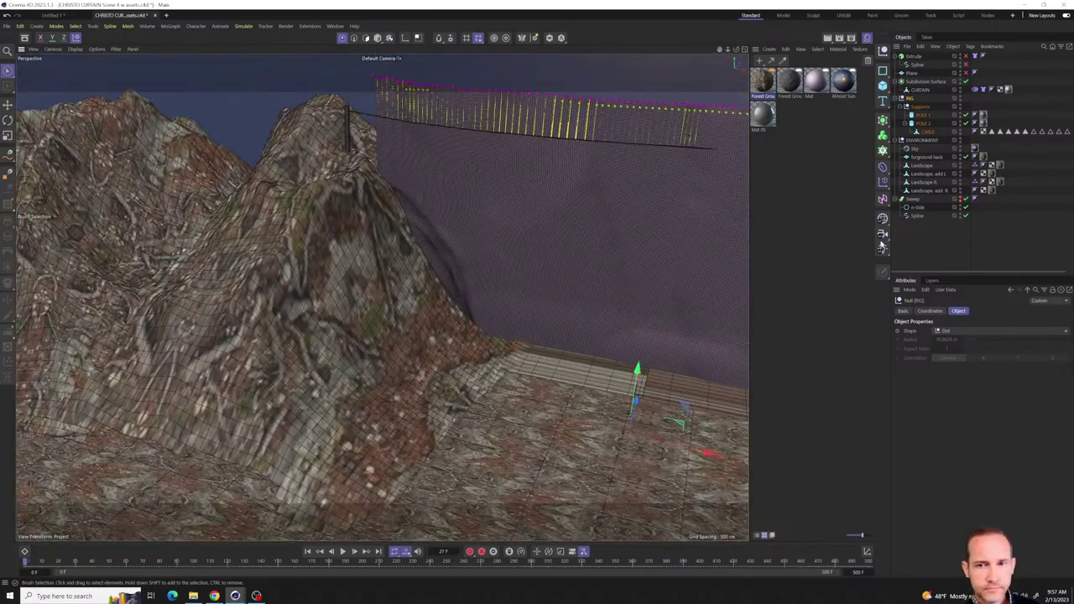
{"action": "left_click", "coordinate": [983, 157]}
{"action": "left_click", "coordinate": [1000, 165], "text": "ctrl"}
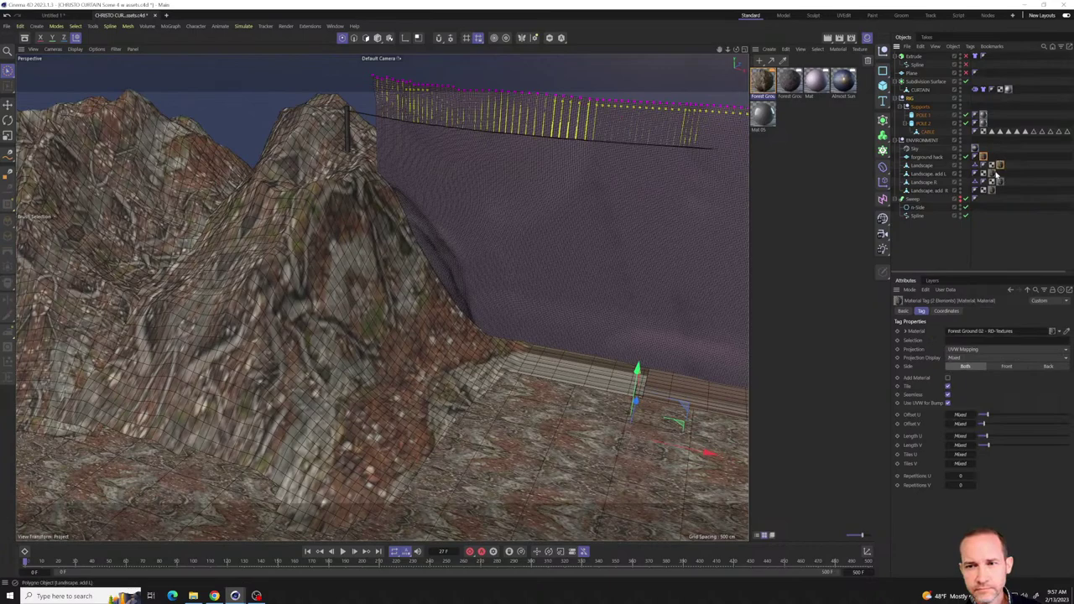
{"action": "left_click", "coordinate": [1001, 182], "text": "ctrl"}
{"action": "left_click", "coordinate": [992, 190]}
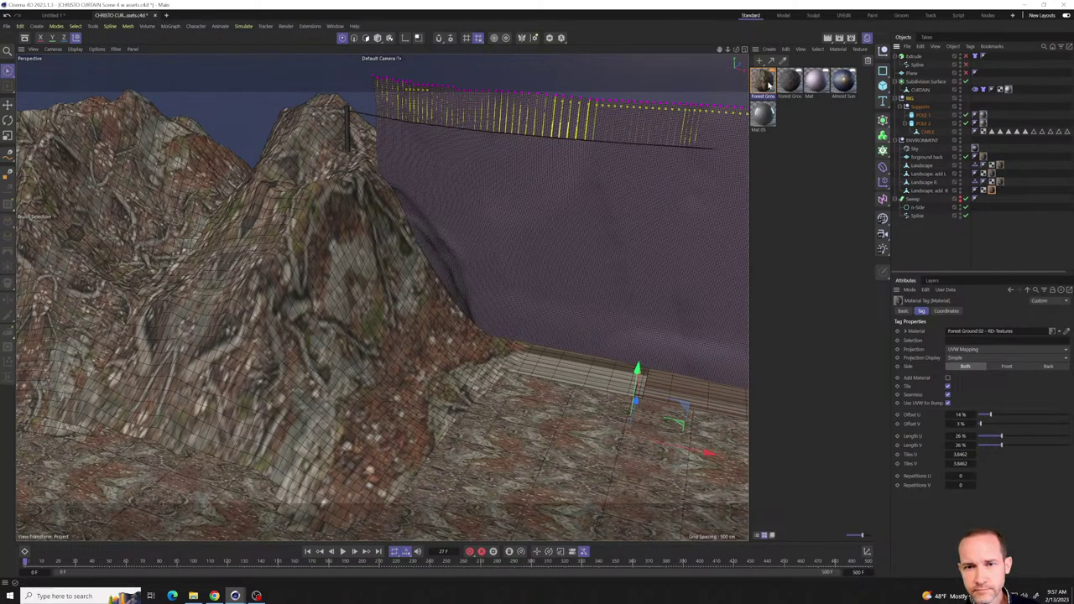
- Set the Forest Ground 02 material's viewport texture preview size to 2048x2048 (16 MB) and close the Material Editor
{"action": "double_click", "coordinate": [766, 82]}
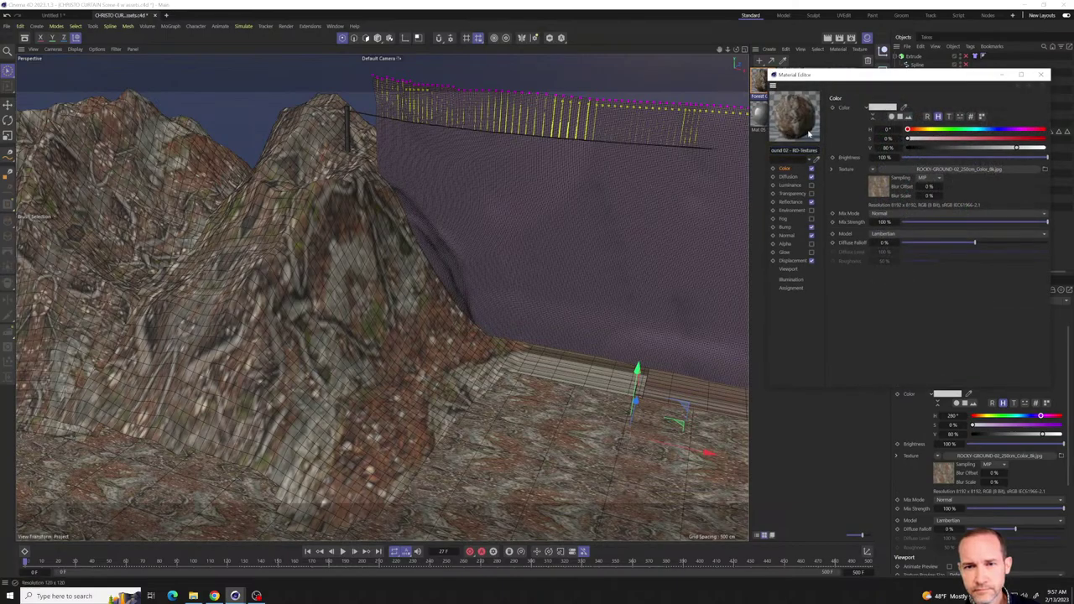
{"action": "left_click_drag", "start_coordinate": [885, 78], "coordinate": [732, 99]}
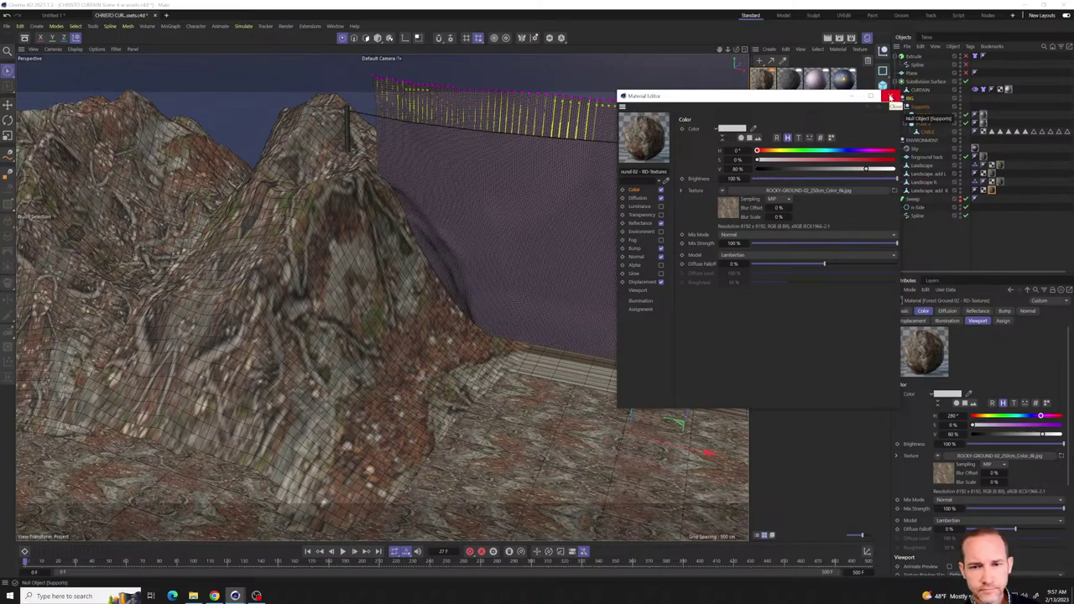
{"action": "left_click", "coordinate": [636, 198]}
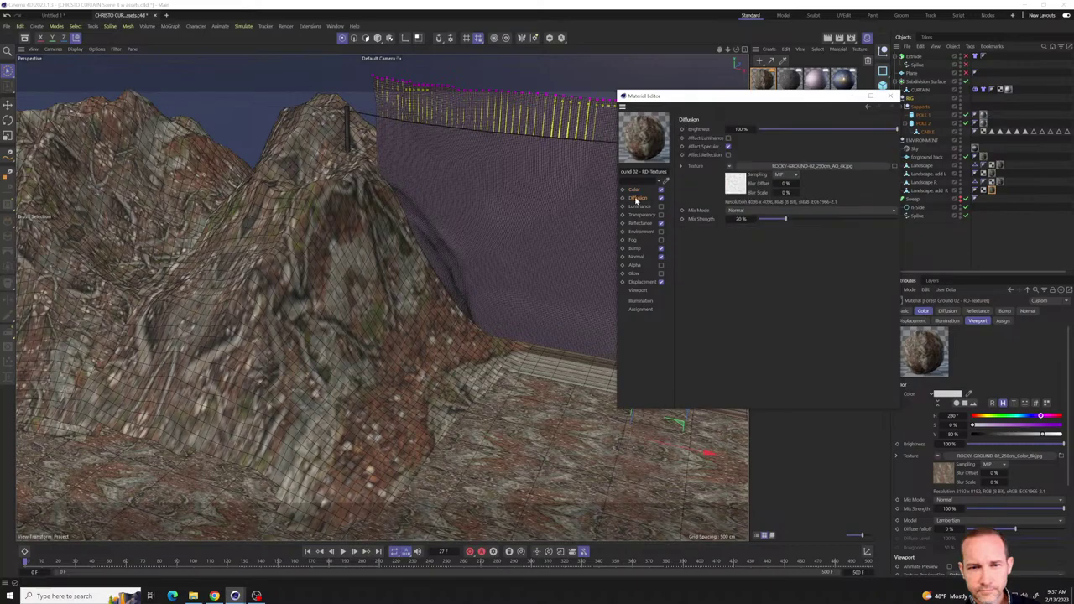
{"action": "left_click", "coordinate": [635, 190]}
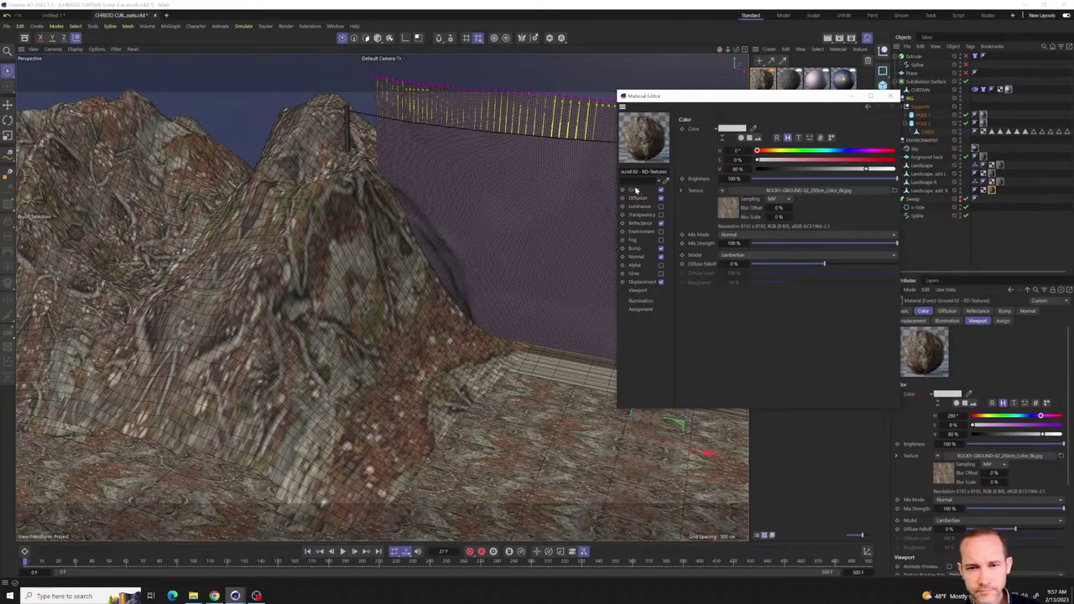
{"action": "left_click", "coordinate": [641, 310]}
{"action": "left_click", "coordinate": [639, 291]}
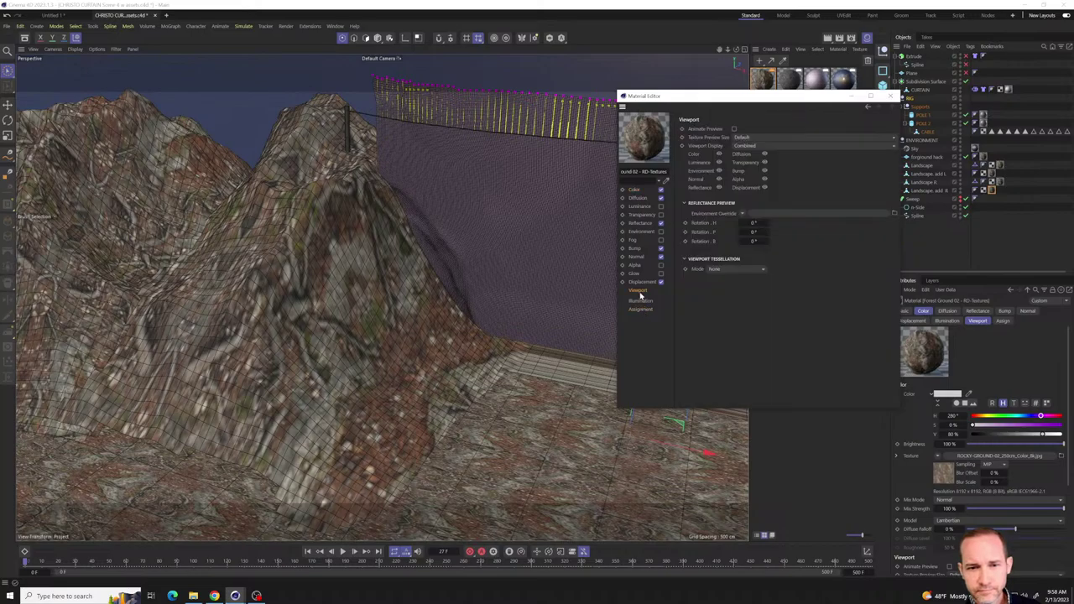
{"action": "left_click", "coordinate": [783, 137]}
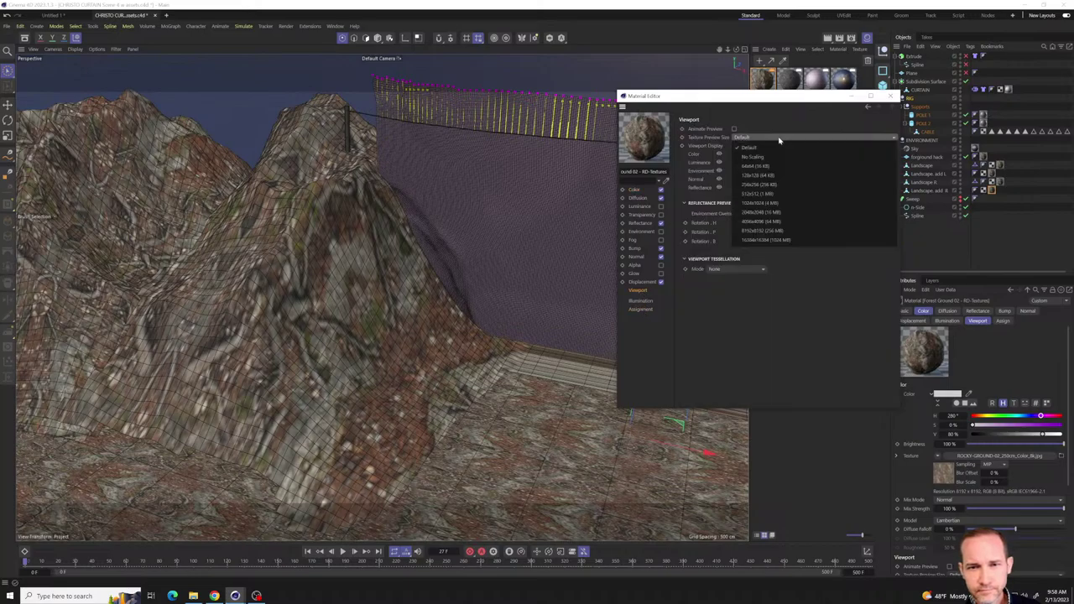
{"action": "left_click", "coordinate": [774, 216]}
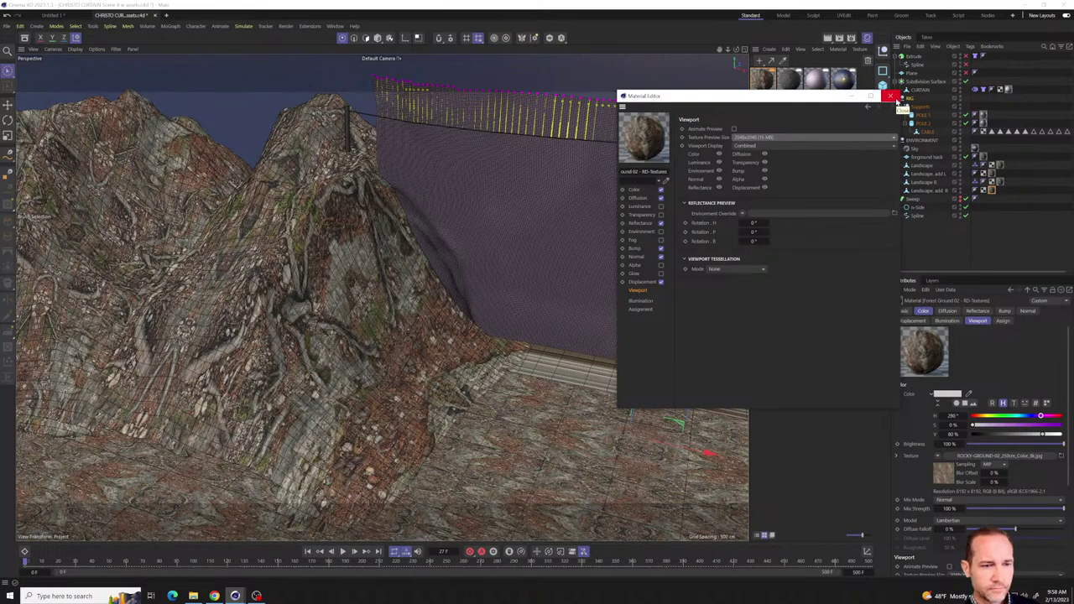
{"action": "left_click", "coordinate": [897, 99]}
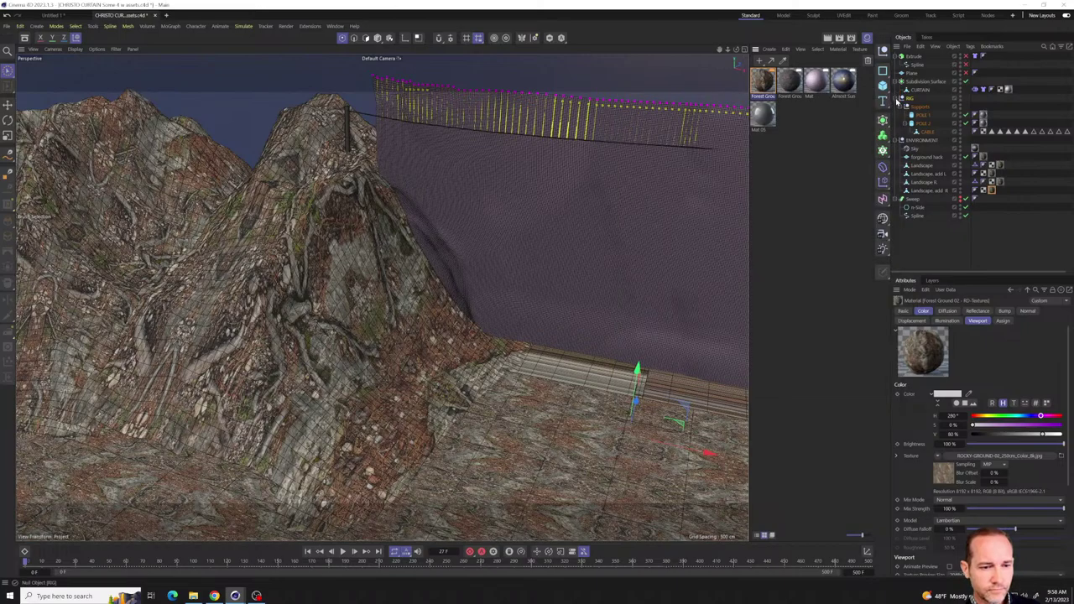
- Set the foreground plane's material tag to Length U 7% and Length V 4%, and check the tiling up close
{"action": "left_click_drag", "start_coordinate": [479, 336], "coordinate": [394, 419], "text": "alt"}
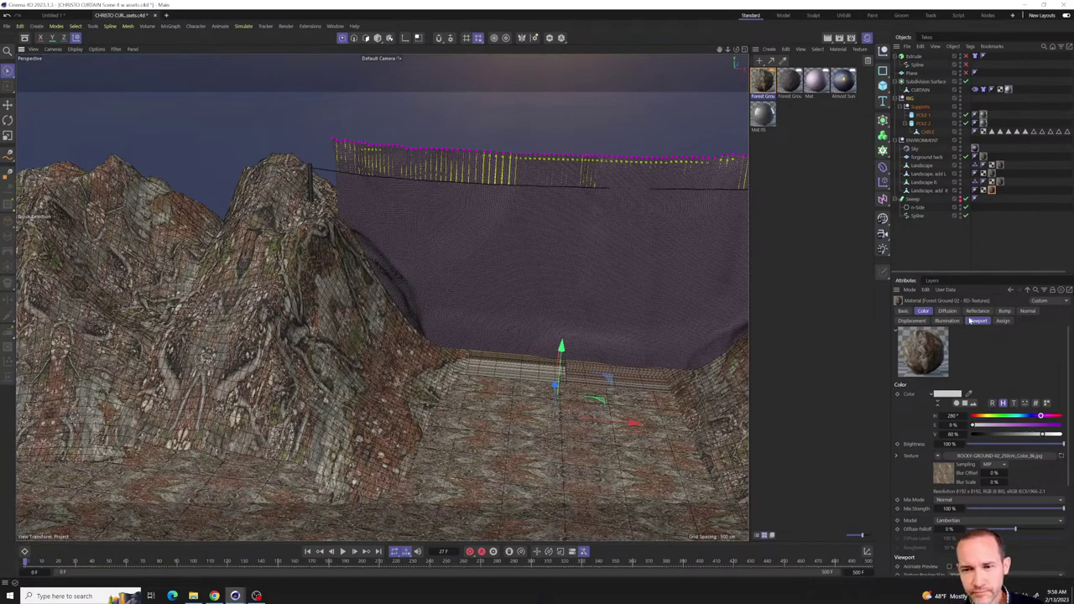
{"action": "left_click", "coordinate": [987, 158]}
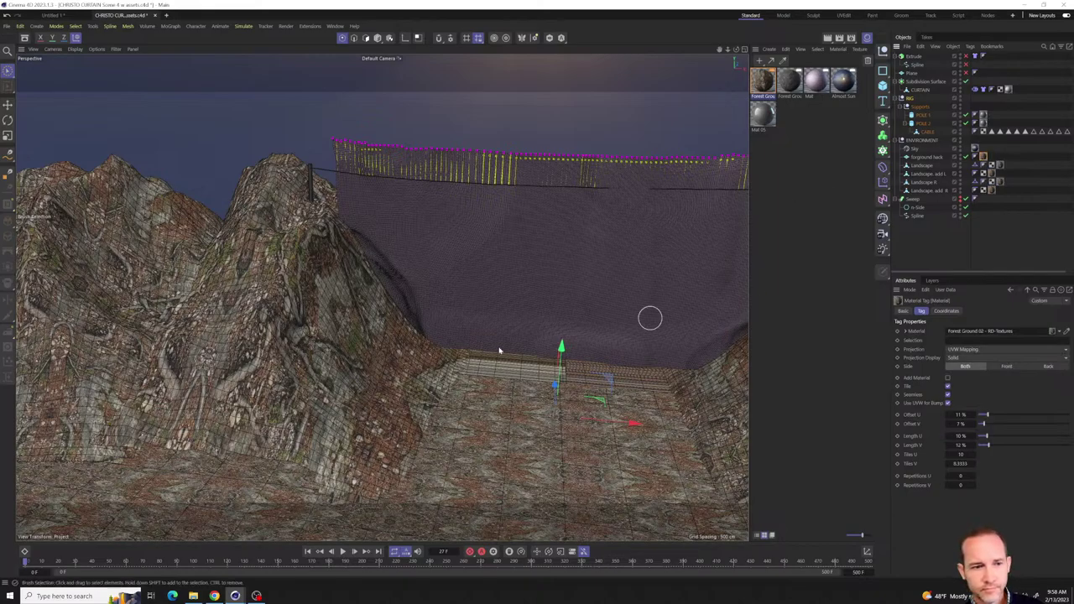
{"action": "left_click_drag", "start_coordinate": [647, 314], "coordinate": [386, 361], "text": "alt"}
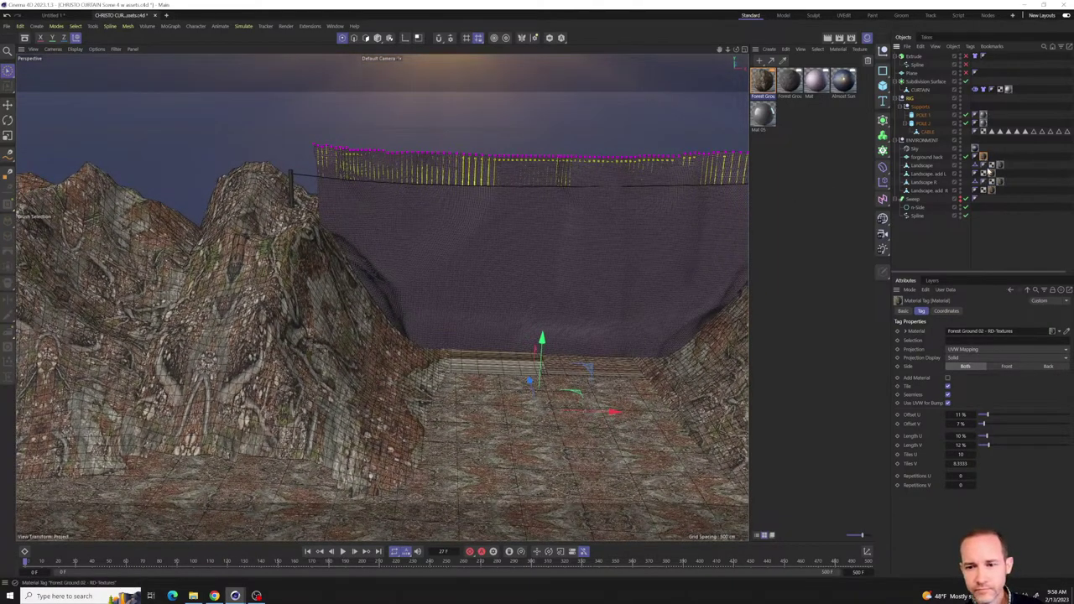
{"action": "mouse_move", "coordinate": [987, 436]}
{"action": "left_mouse_down"}
{"action": "mouse_move", "coordinate": [1014, 438]}
{"action": "mouse_move", "coordinate": [995, 437]}
{"action": "mouse_move", "coordinate": [995, 447]}
{"action": "mouse_move", "coordinate": [984, 439]}
{"action": "left_mouse_up"}
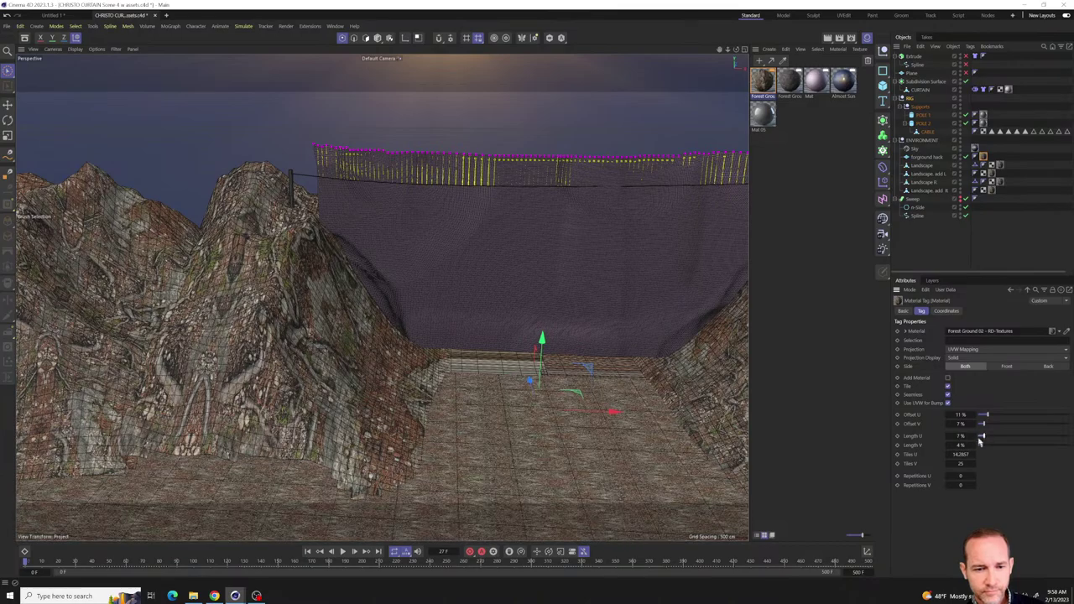
{"action": "scroll", "coordinate": [479, 482], "scroll_direction": "up", "scroll_amount": 5}
{"action": "scroll", "coordinate": [477, 463], "scroll_direction": "down", "scroll_amount": 3}
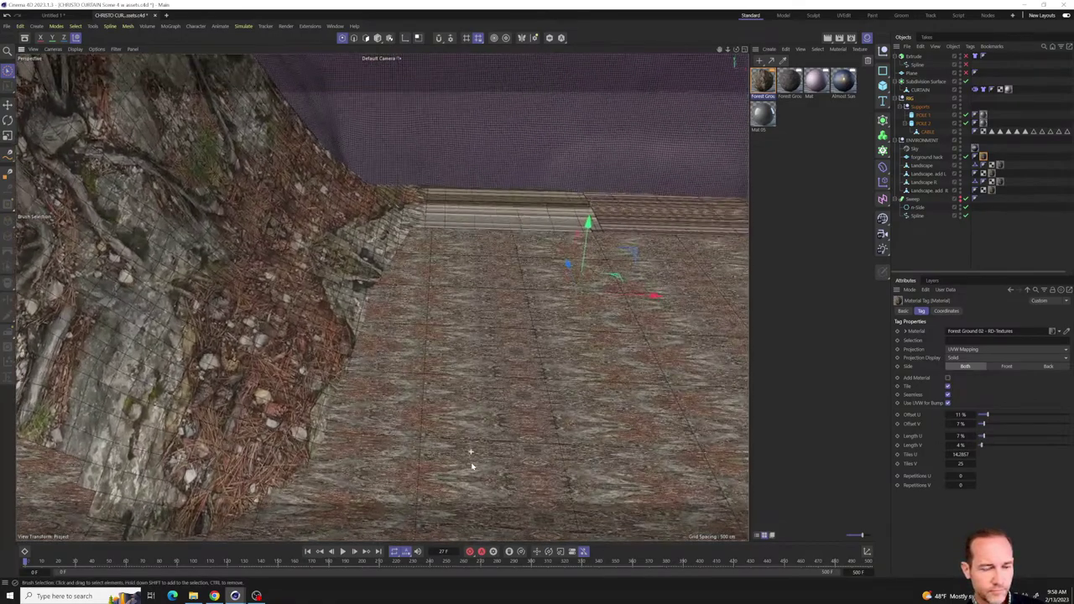
{"action": "scroll", "coordinate": [474, 449], "scroll_direction": "down", "scroll_amount": 4}
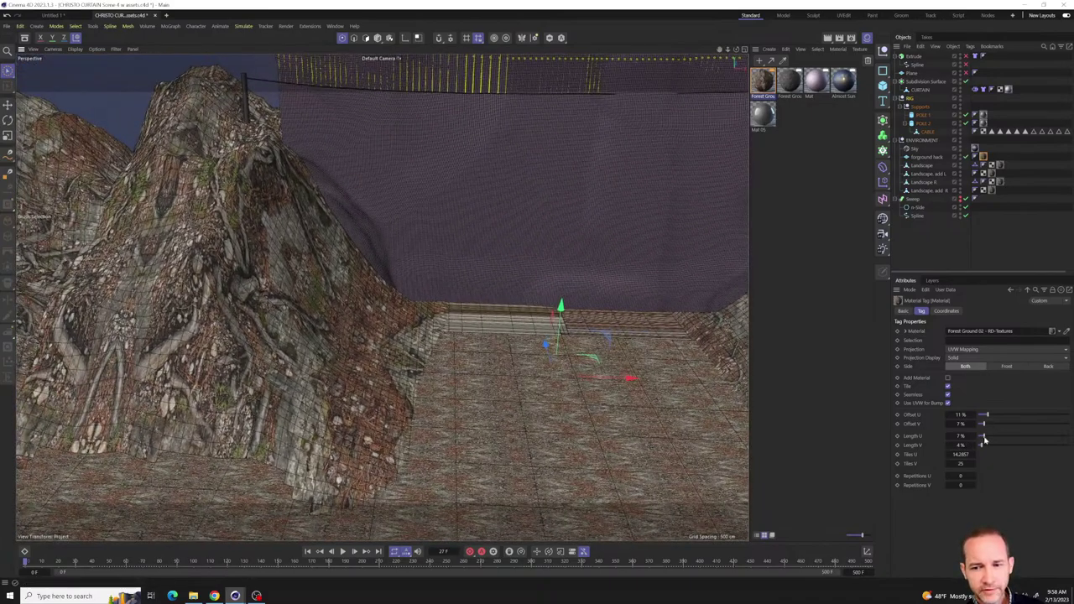
- Set the foreground plane's material tag to Length U 8% and Length V 9%, and compare its texture scale with the mountains
{"action": "left_click_drag", "start_coordinate": [986, 439], "coordinate": [985, 446]}
{"action": "left_click_drag", "start_coordinate": [501, 372], "coordinate": [530, 398], "text": "alt"}
{"action": "left_click_drag", "start_coordinate": [675, 386], "coordinate": [609, 379], "text": "alt"}
{"action": "scroll", "coordinate": [462, 411], "scroll_direction": "up", "scroll_amount": 10}
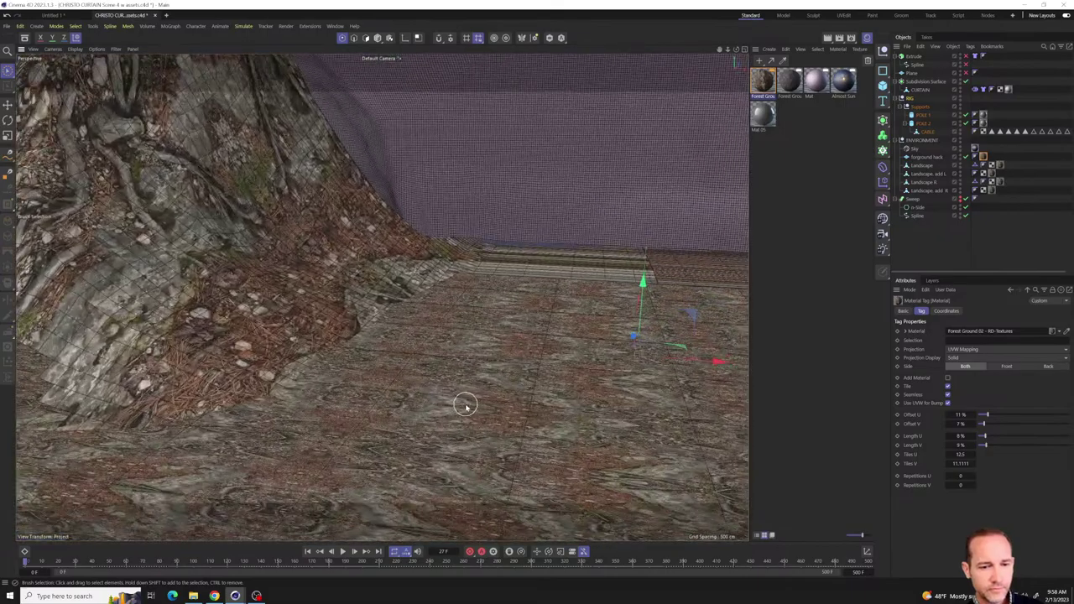
{"action": "key", "text": "e"}
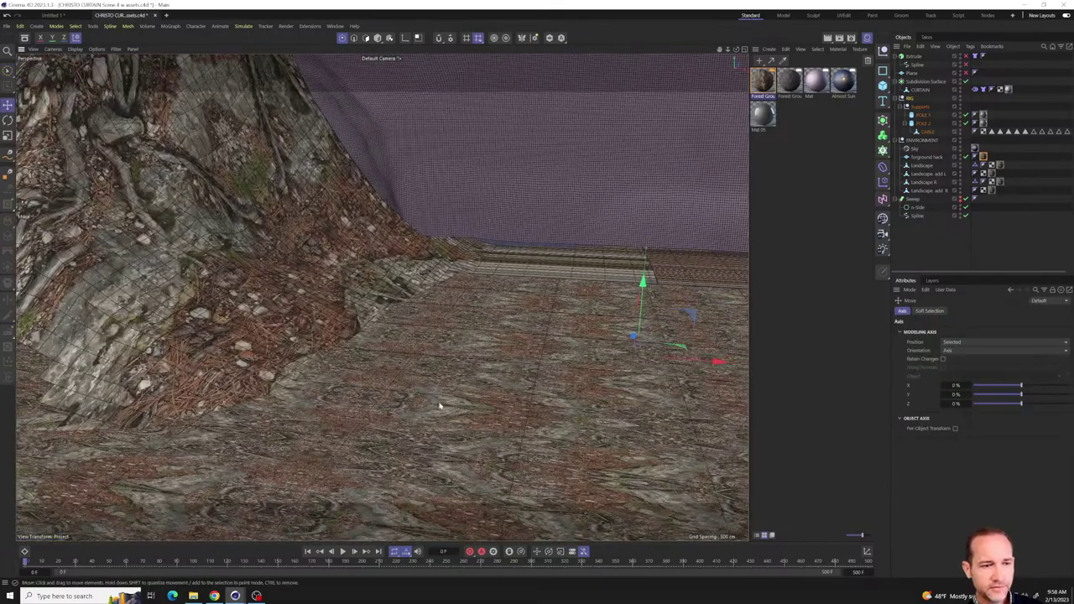
{"action": "left_click_drag", "start_coordinate": [463, 410], "coordinate": [155, 319], "text": "alt"}
{"action": "scroll", "coordinate": [279, 347], "scroll_direction": "down", "scroll_amount": 10}
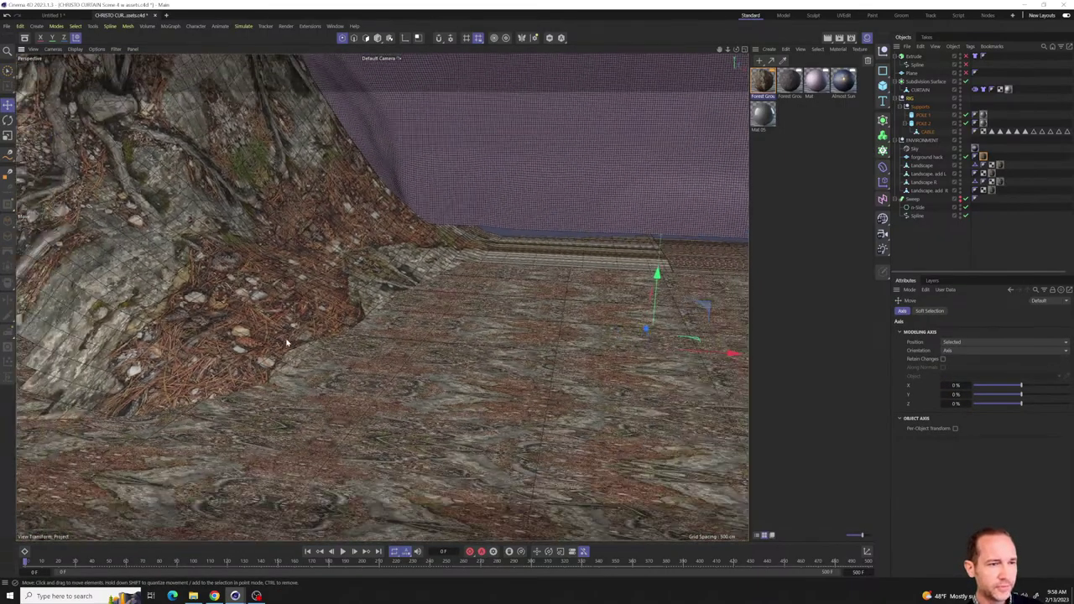
{"action": "left_click_drag", "start_coordinate": [372, 358], "coordinate": [419, 369], "text": "alt"}
- Delete the Forest Ground material tags from the foreground plane and all the landscape objects
{"action": "left_click", "coordinate": [983, 157]}
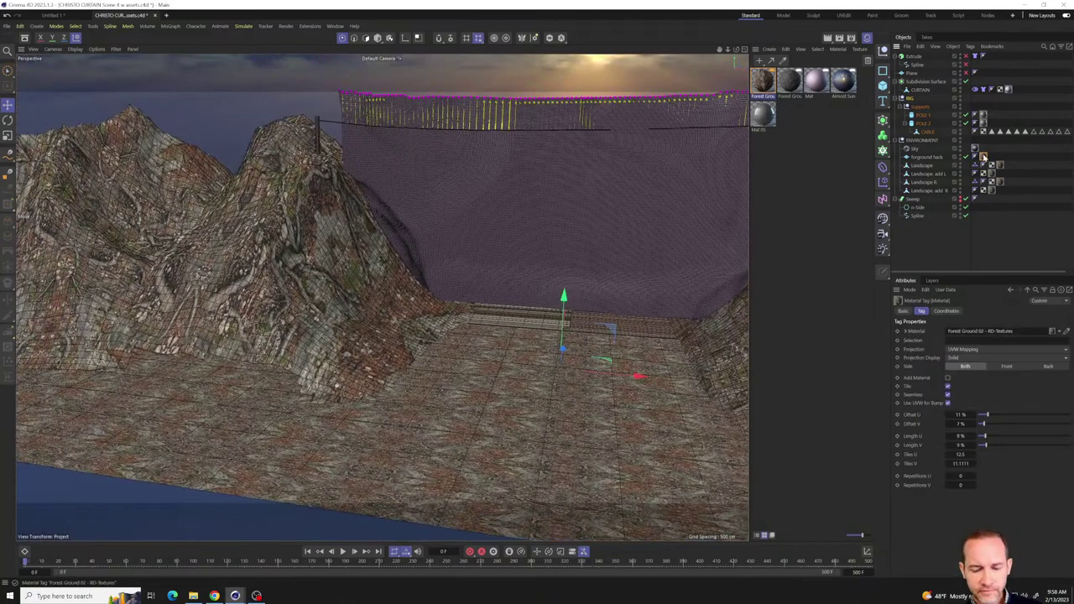
{"action": "left_click", "coordinate": [788, 80]}
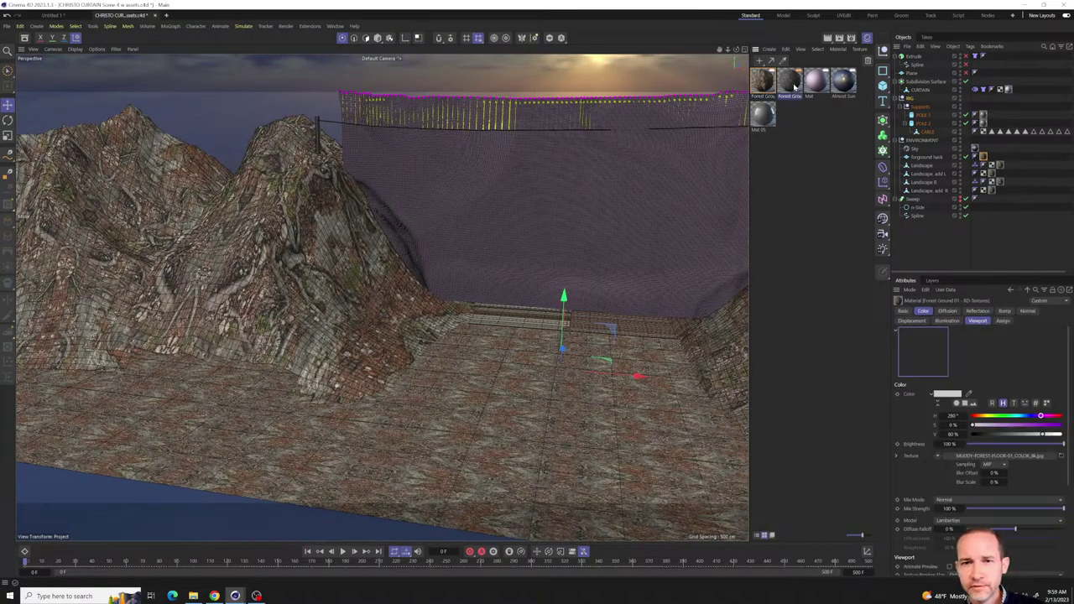
{"action": "left_click", "coordinate": [1000, 166]}
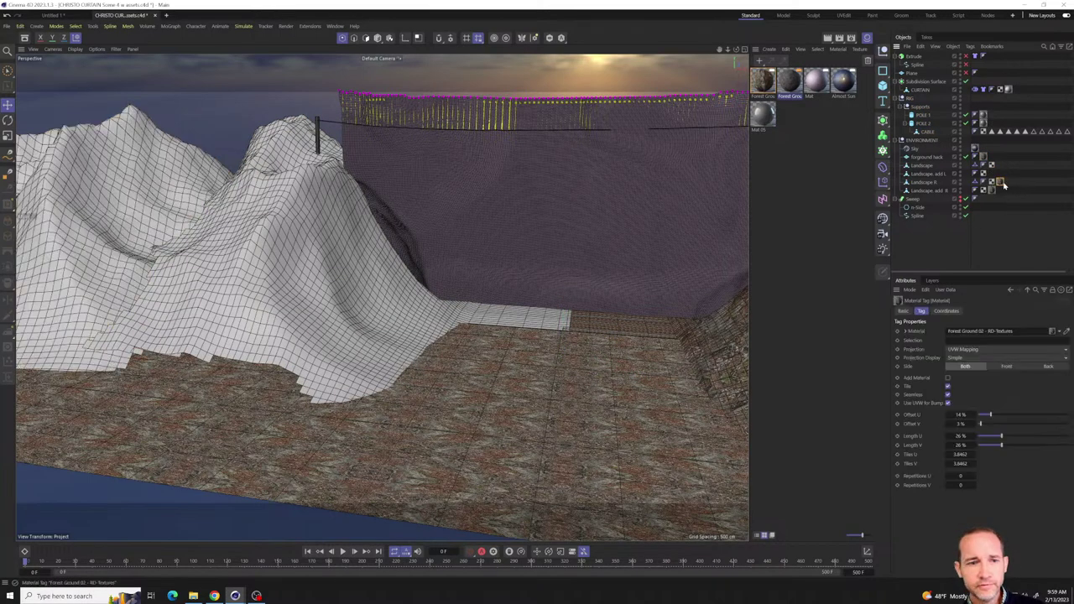
{"action": "key", "text": "Delete"}
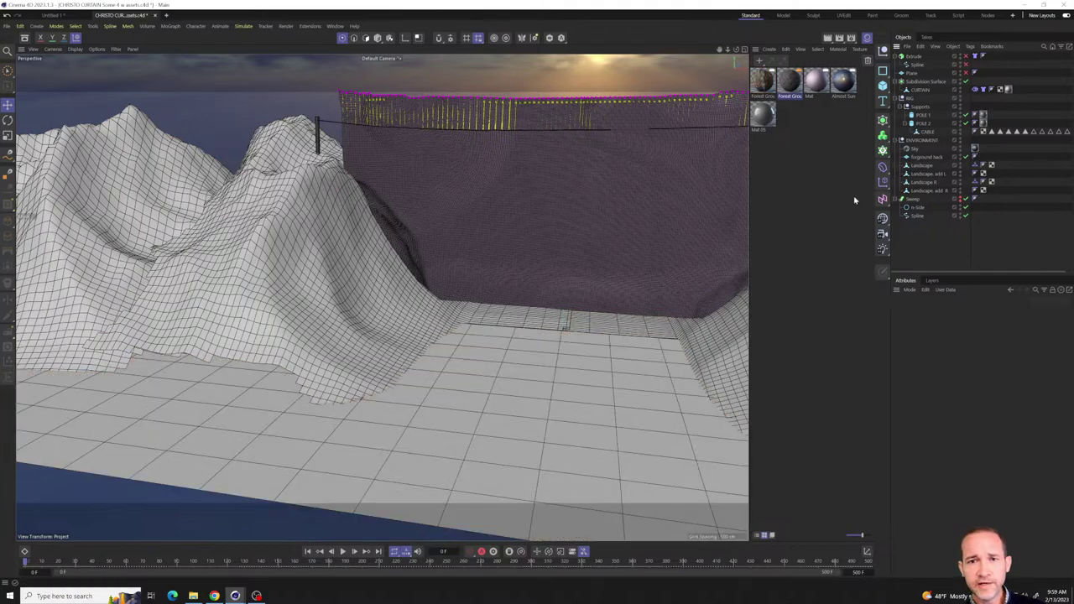
- Create a new default material and assign it to the foreground plane and all four landscape objects
{"action": "left_click_drag", "start_coordinate": [439, 318], "coordinate": [710, 332], "text": "alt"}
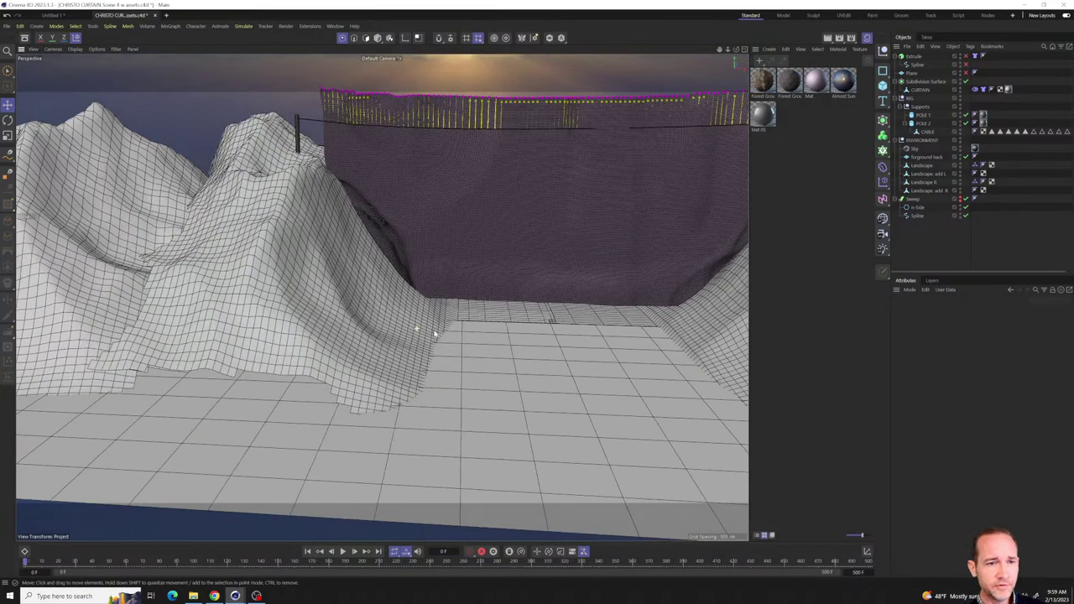
{"action": "double_click", "coordinate": [760, 196]}
{"action": "left_click_drag", "start_coordinate": [913, 154], "coordinate": [916, 157]}
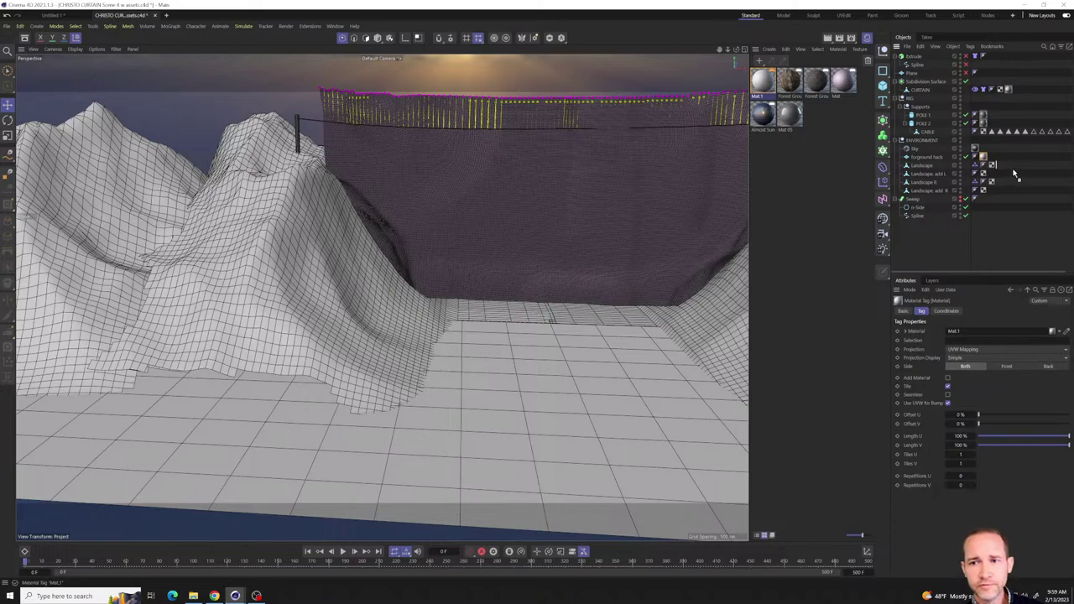
{"action": "left_click_drag", "start_coordinate": [999, 169], "coordinate": [1004, 182]}
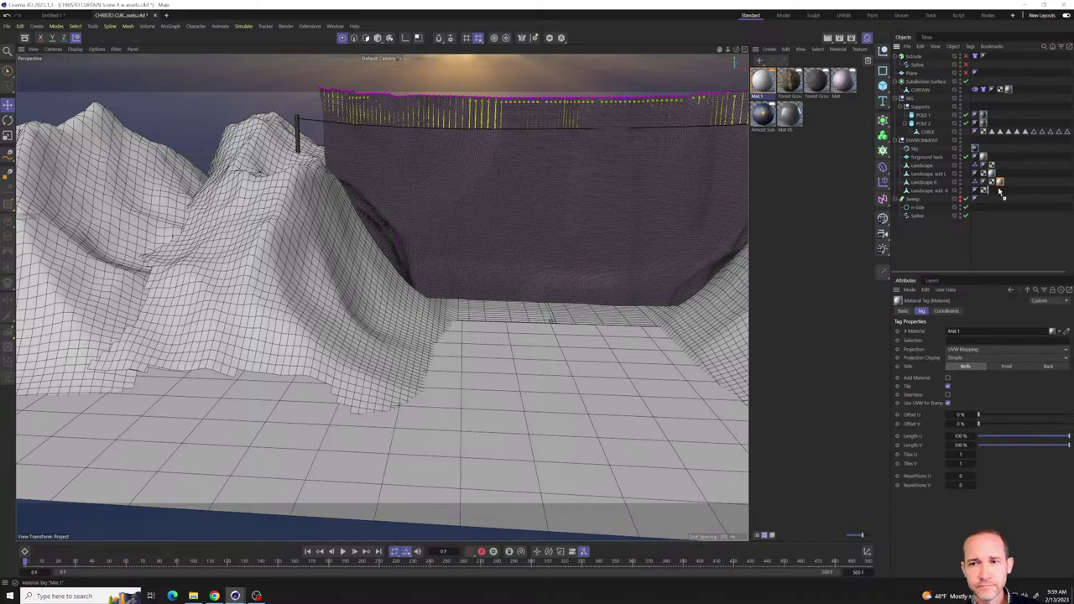
{"action": "double_click", "coordinate": [1001, 168]}
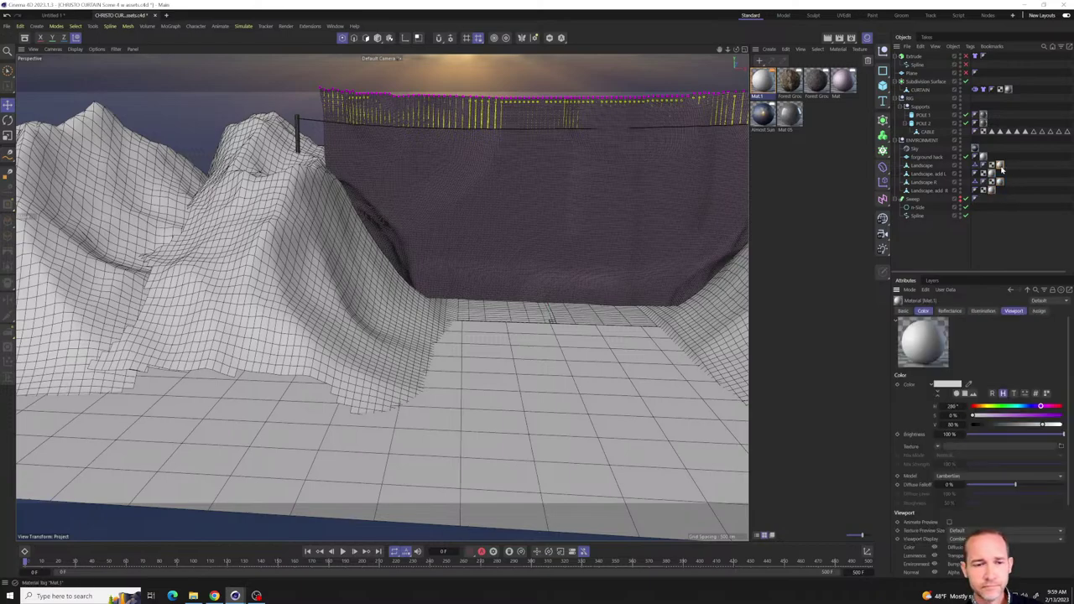
{"action": "left_click", "coordinate": [904, 311]}
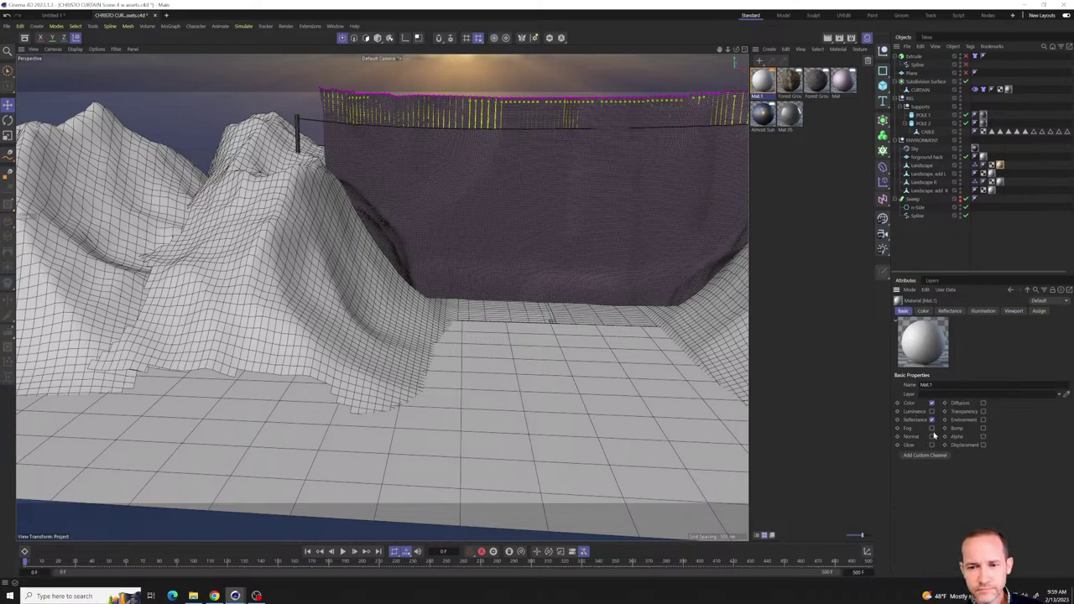
{"action": "left_click", "coordinate": [1013, 312]}
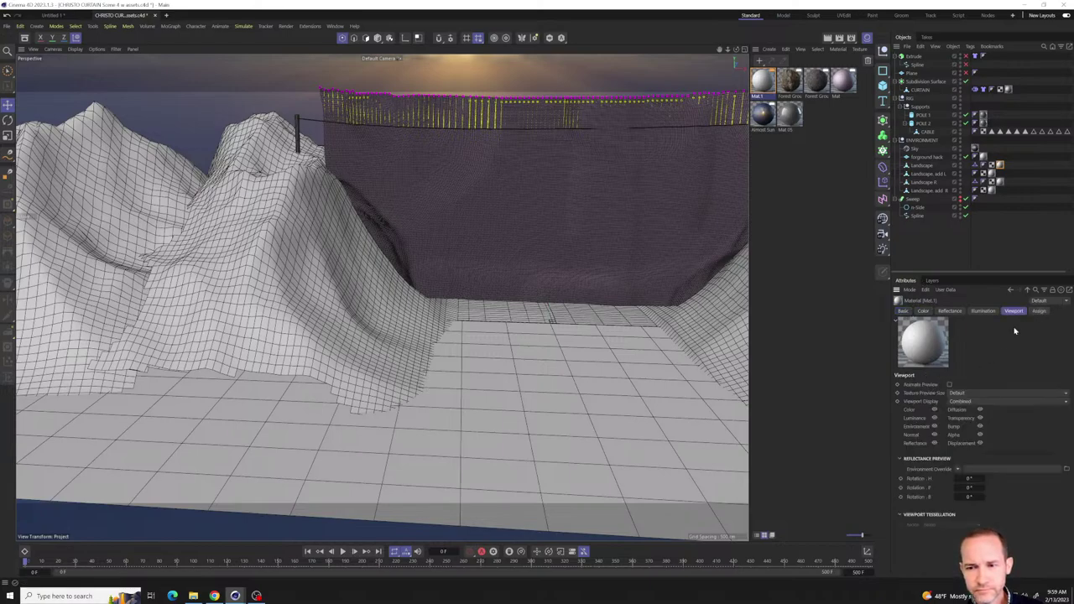
{"action": "left_click", "coordinate": [958, 393]}
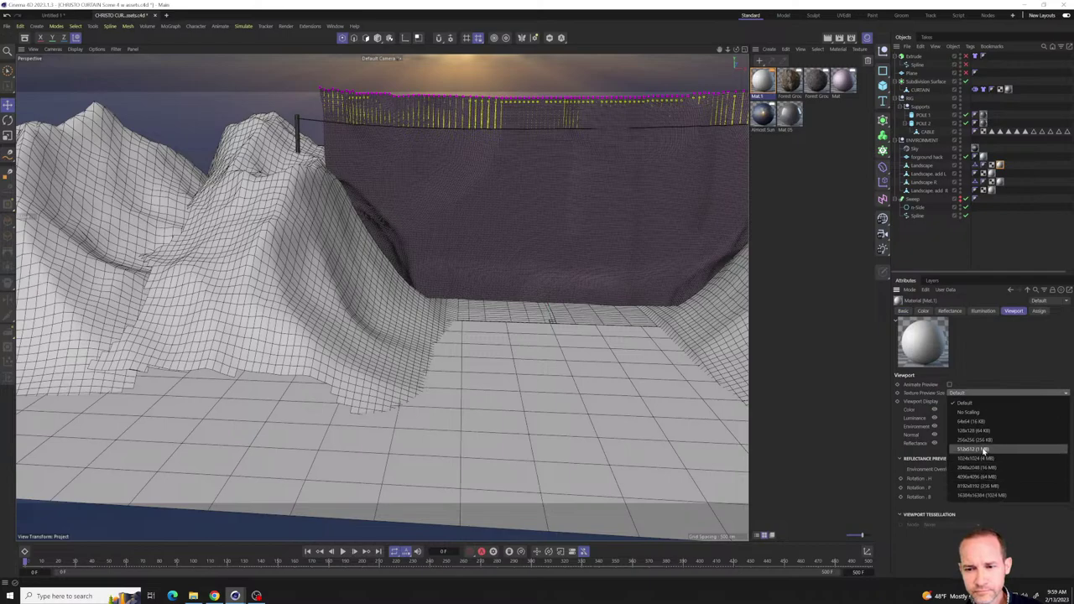
{"action": "left_click", "coordinate": [724, 216]}
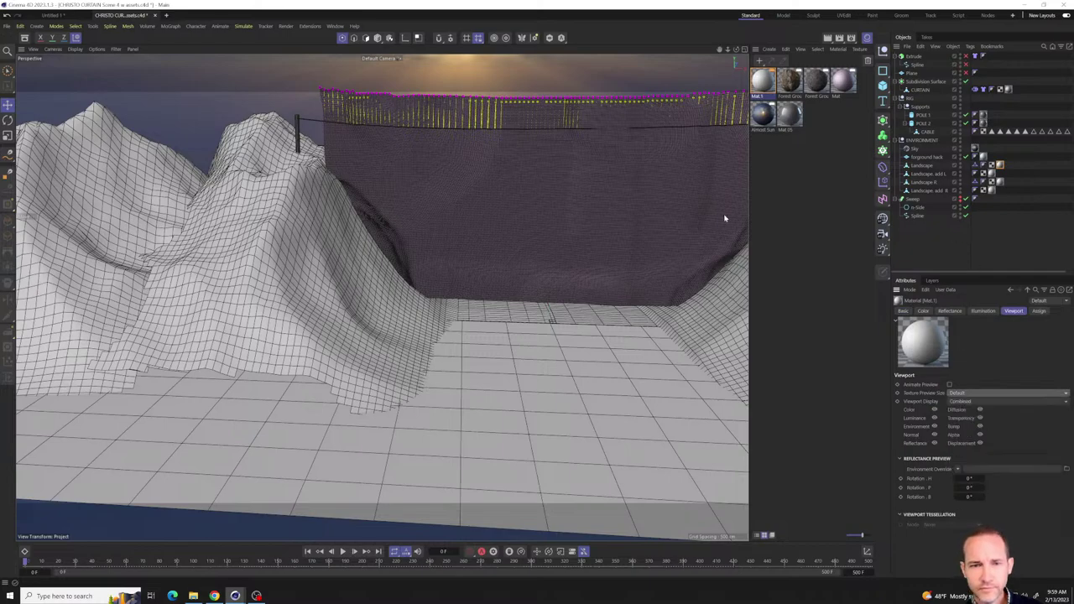
- Search the asset library for "rock" and add the Rock material to the scene
{"action": "left_click", "coordinate": [10, 70]}
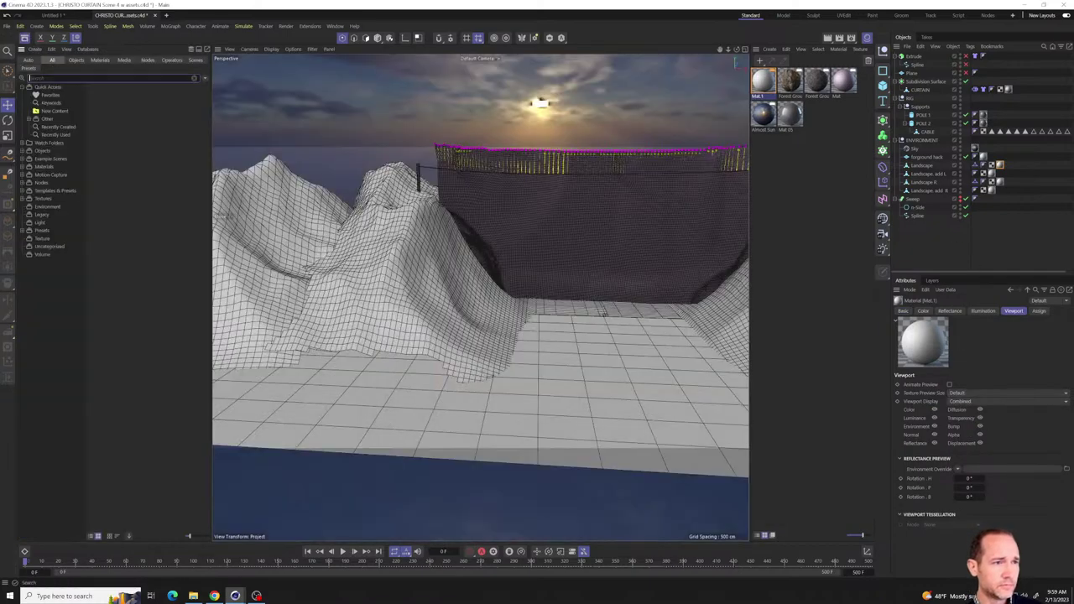
{"action": "type", "text": "rock"}
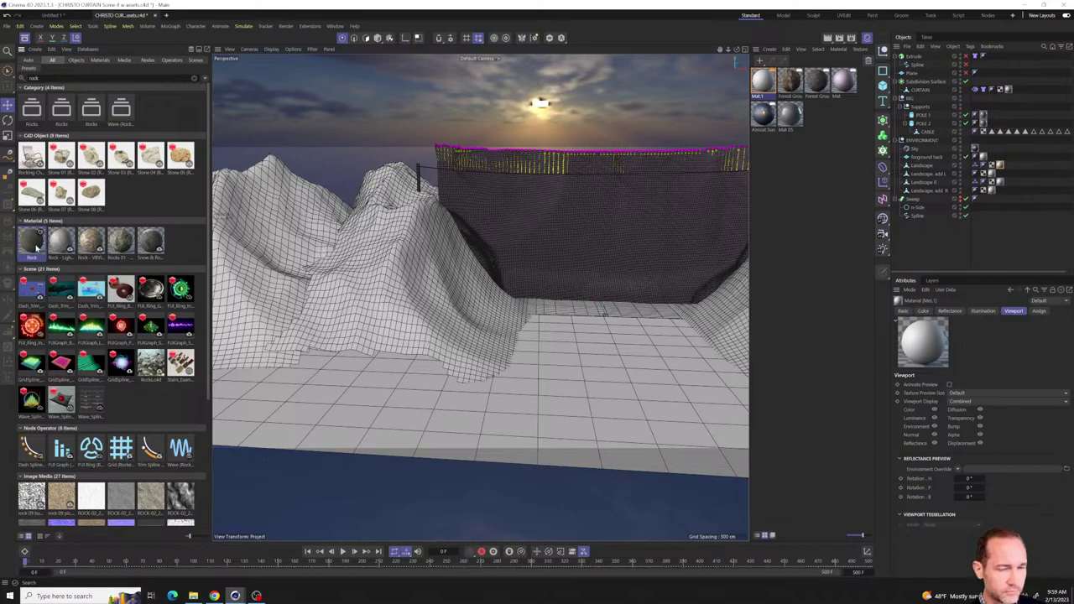
{"action": "left_click_drag", "start_coordinate": [36, 246], "coordinate": [725, 222]}
{"action": "left_click_drag", "start_coordinate": [784, 196], "coordinate": [784, 196]}
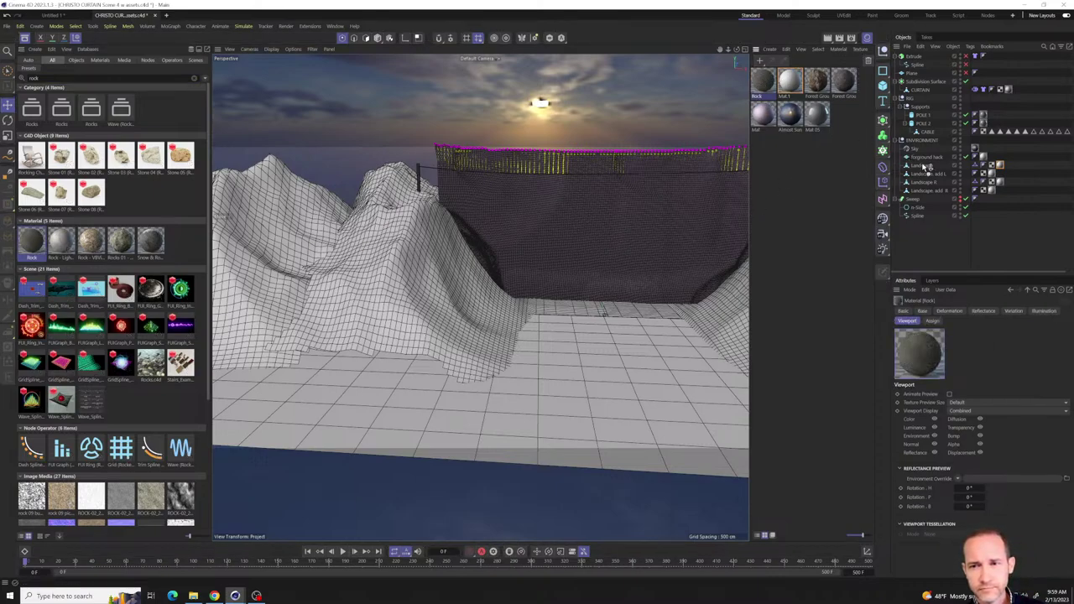
- Apply the Rock material to the Landscape object and copy its material tag to the other three landscape objects
{"action": "left_click_drag", "start_coordinate": [926, 166], "coordinate": [926, 166]}
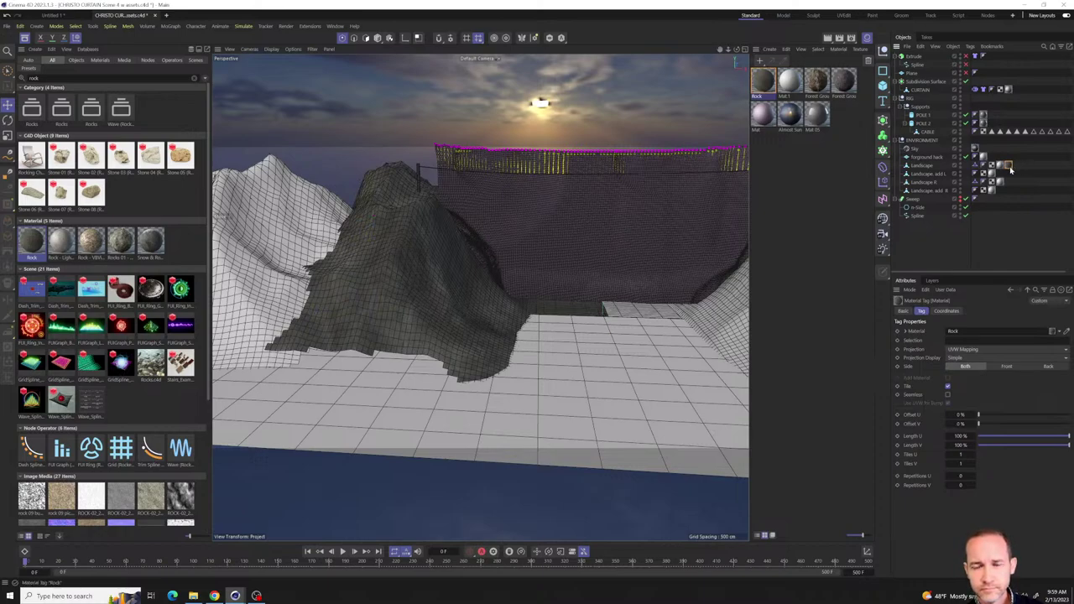
{"action": "left_click_drag", "start_coordinate": [1011, 170], "coordinate": [1012, 188], "text": "ctrl"}
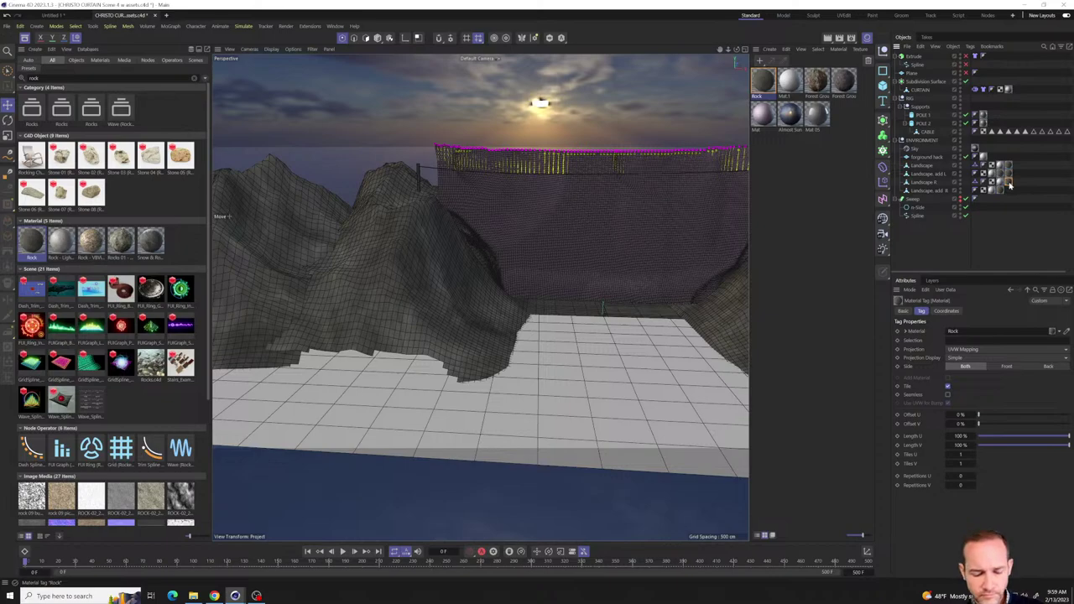
- Set the Rock material's viewport texture preview size to 4096x4096 (64 MB)
{"action": "left_click", "coordinate": [1008, 166]}
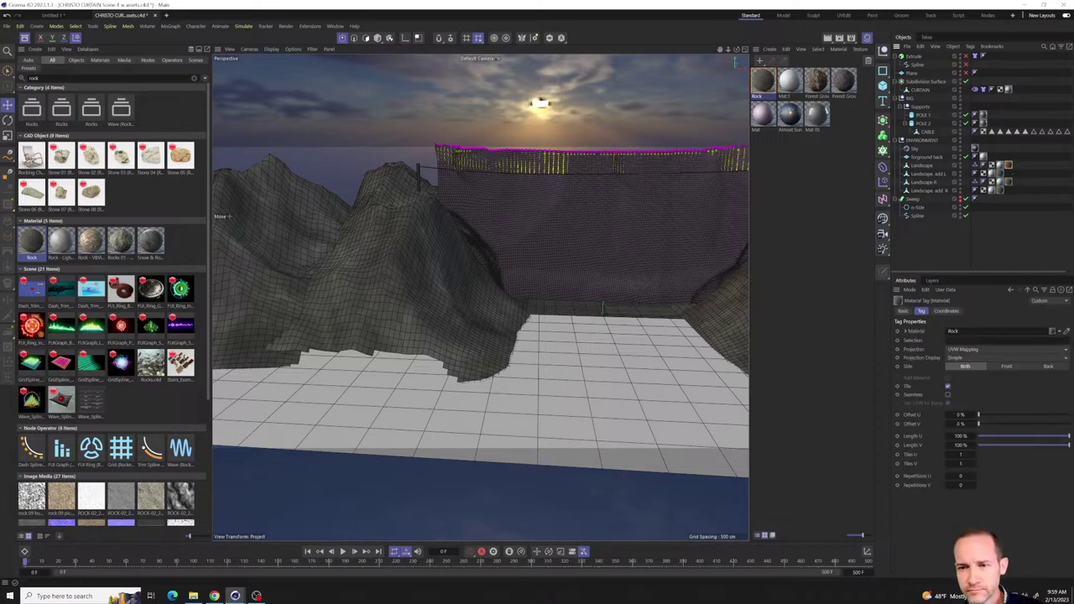
{"action": "double_click", "coordinate": [764, 92]}
{"action": "left_click", "coordinate": [1064, 85]}
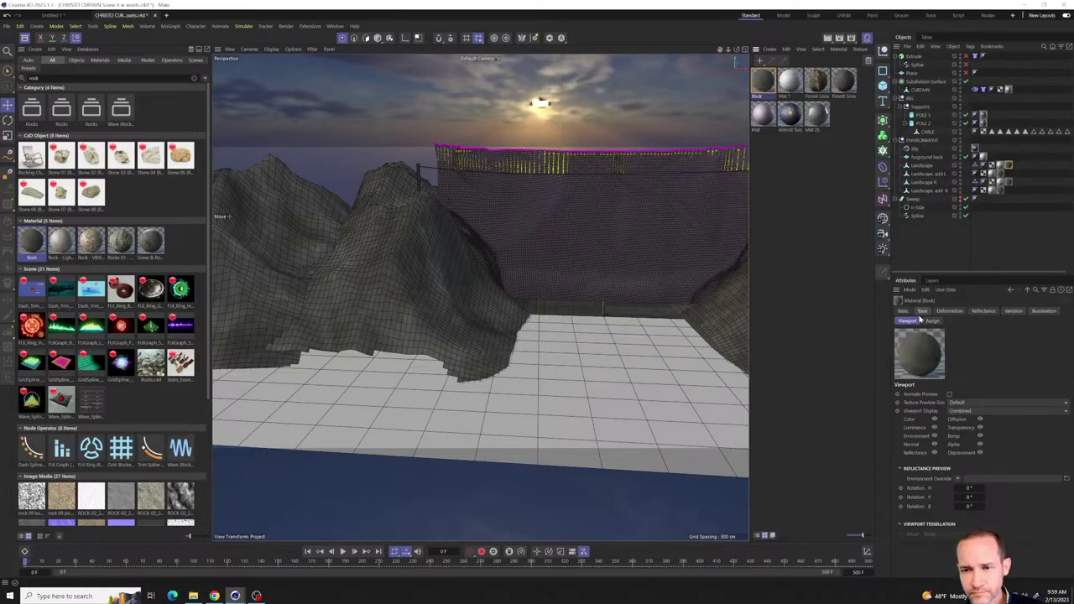
{"action": "left_click", "coordinate": [963, 405]}
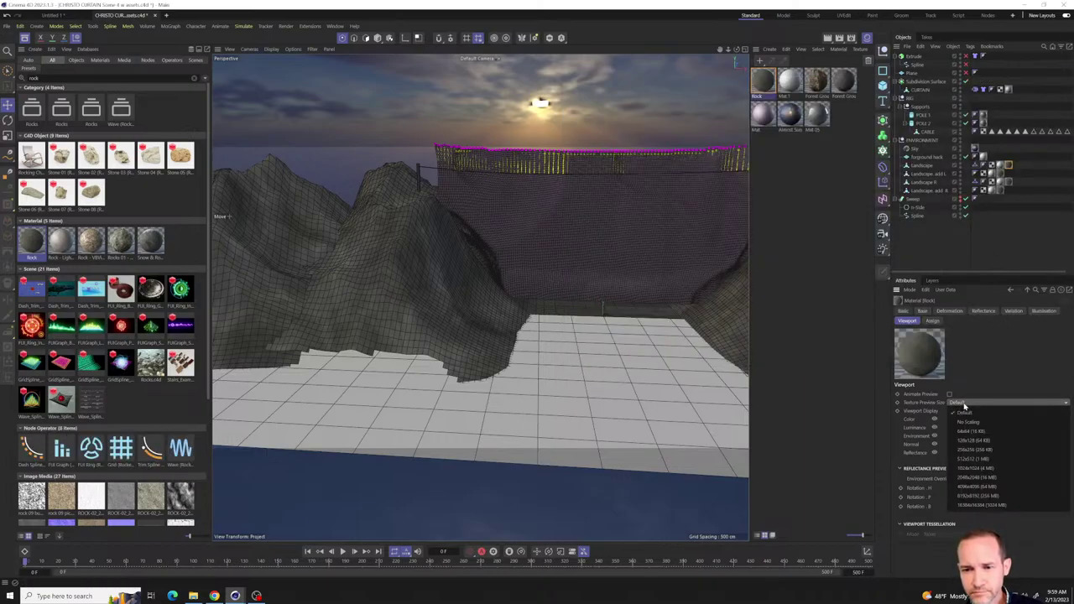
{"action": "left_click", "coordinate": [985, 488]}
- Copy the Rock material tag from the Landscape object to the foreground plane
{"action": "left_click_drag", "start_coordinate": [428, 304], "coordinate": [537, 277], "text": "alt"}
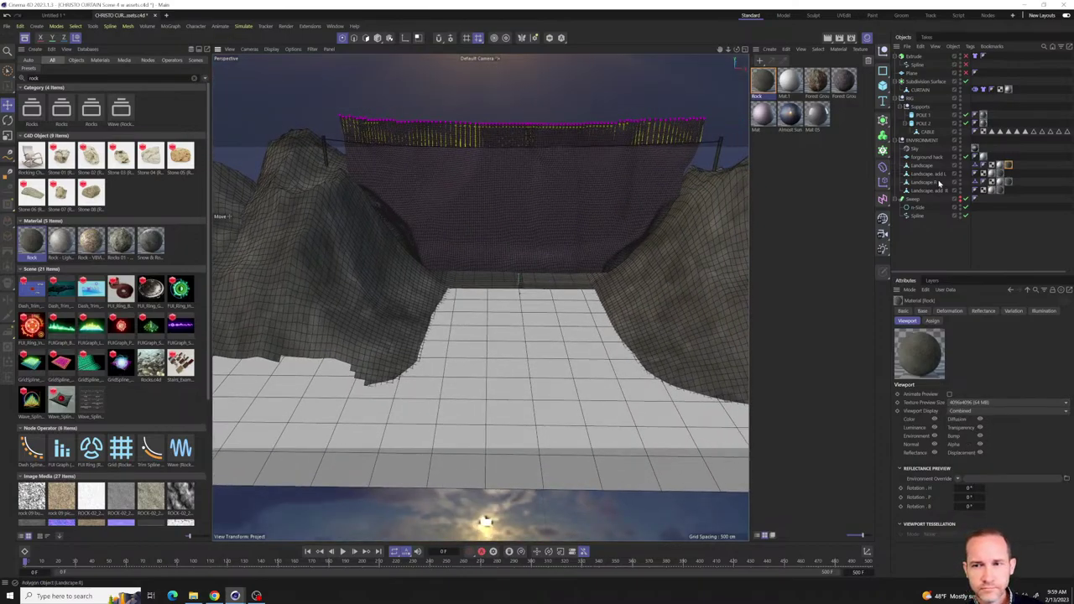
{"action": "left_click", "coordinate": [1010, 165]}
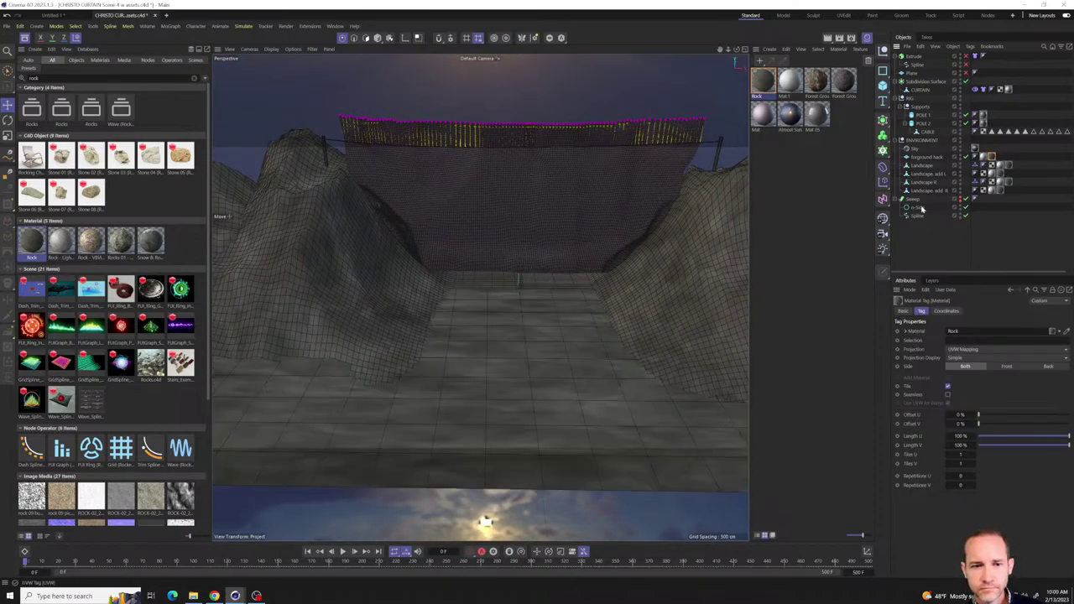
{"action": "mouse_move", "coordinate": [599, 360]}
{"action": "left_mouse_down", "text": "alt"}
{"action": "mouse_move", "coordinate": [510, 371]}
{"action": "mouse_move", "coordinate": [612, 353]}
{"action": "left_mouse_up", "text": "alt"}
- Set the Rock material's viewport texture preview size to 2048x2048 (16 MB)
{"action": "left_click", "coordinate": [956, 330]}
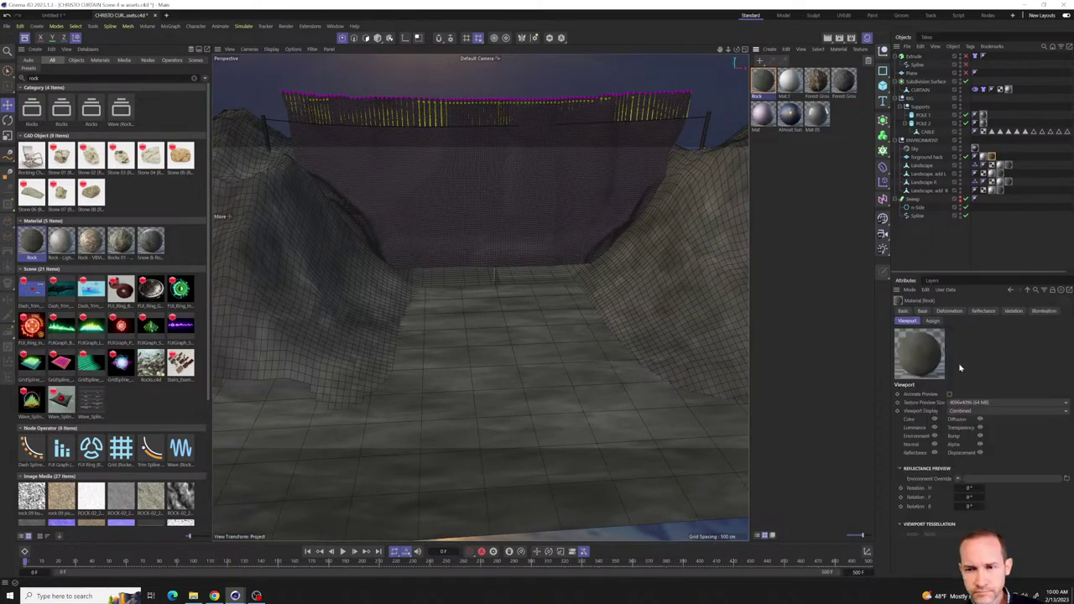
{"action": "left_click", "coordinate": [983, 402]}
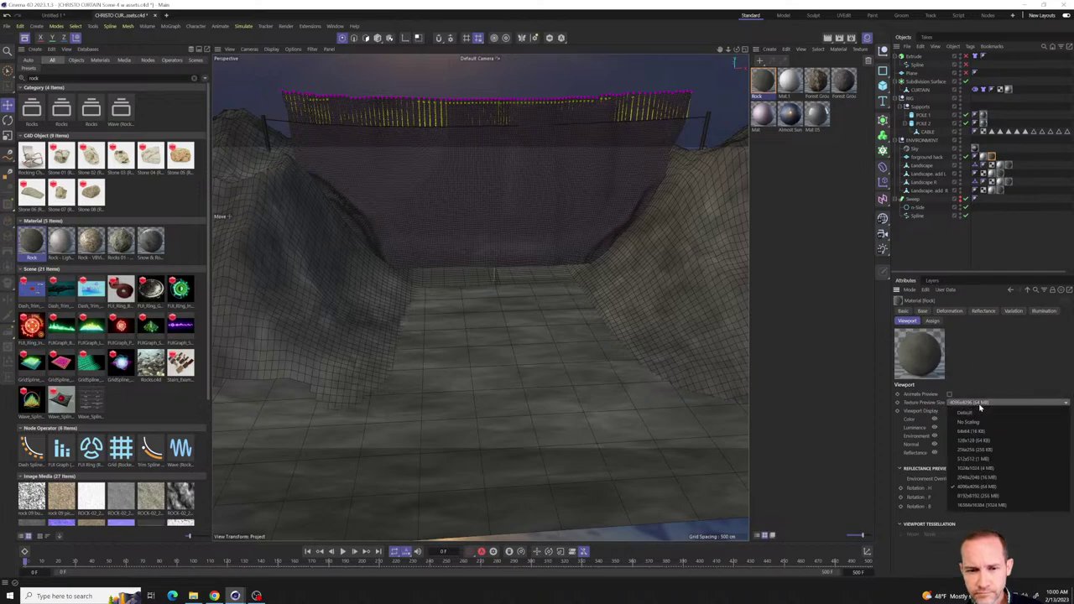
{"action": "left_click", "coordinate": [983, 478]}
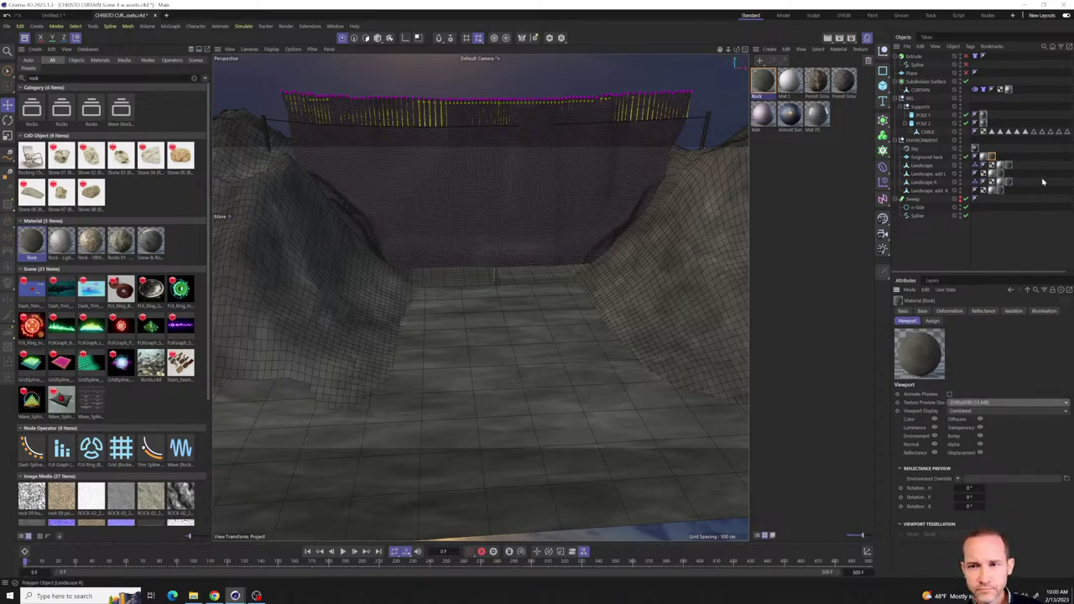
- Switch the viewport to Gouraud shading without wireframe lines and inspect the rock texture on the terrain up close
{"action": "left_click", "coordinate": [991, 157]}
{"action": "scroll", "coordinate": [327, 271], "scroll_direction": "down", "scroll_amount": 2}
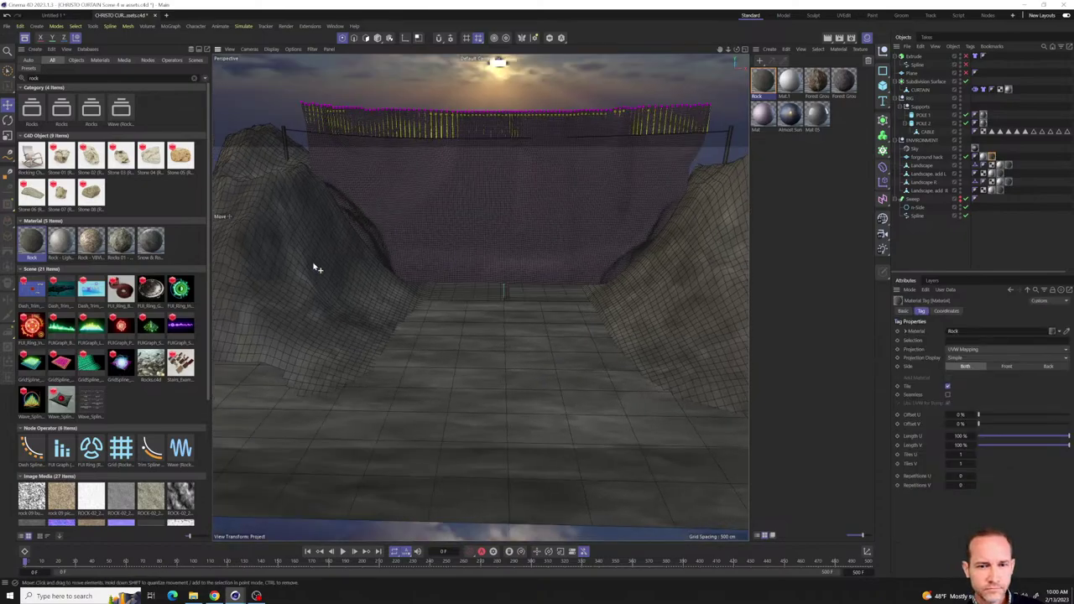
{"action": "key", "text": "n"}
{"action": "key", "text": "a"}
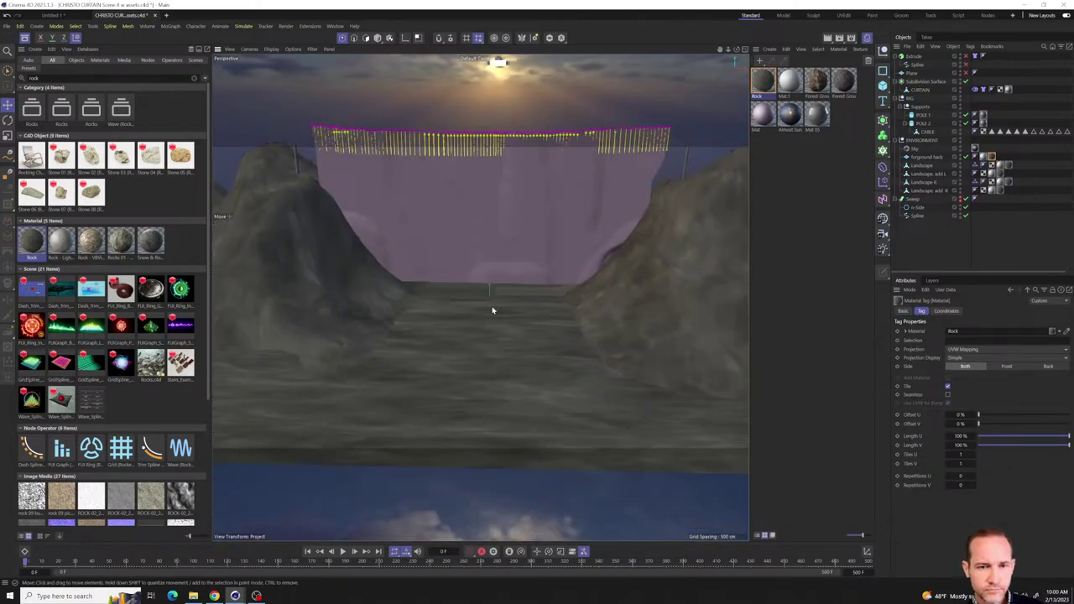
{"action": "mouse_move", "coordinate": [493, 311]}
{"action": "left_mouse_down", "text": "alt"}
{"action": "mouse_move", "coordinate": [520, 319]}
{"action": "mouse_move", "coordinate": [434, 305]}
{"action": "mouse_move", "coordinate": [503, 310]}
{"action": "left_mouse_up", "text": "alt"}
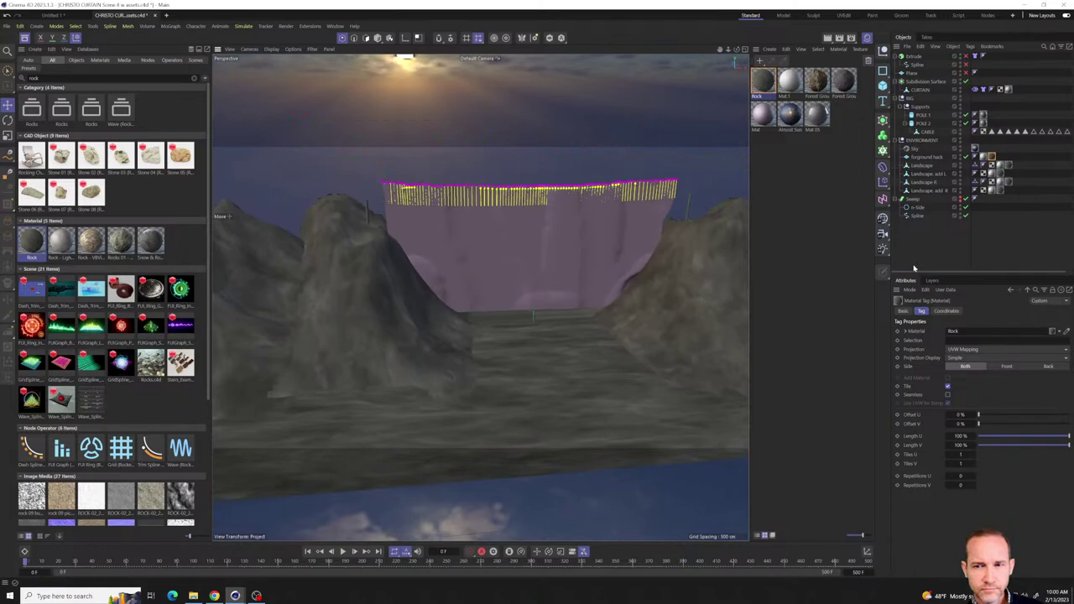
{"action": "double_click", "coordinate": [1009, 166]}
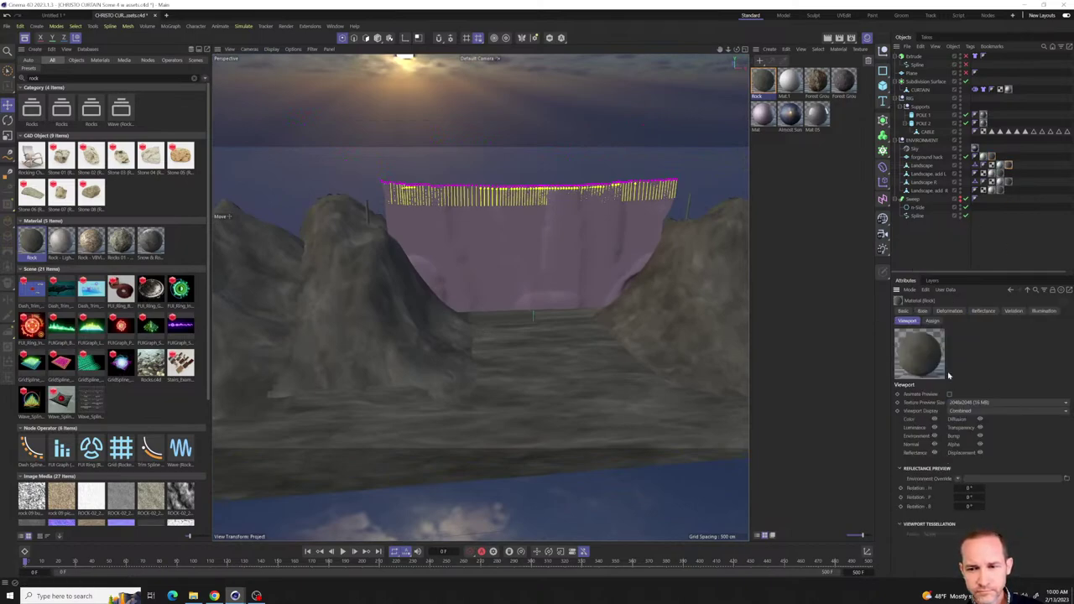
{"action": "scroll", "coordinate": [482, 341], "scroll_direction": "up", "scroll_amount": 5}
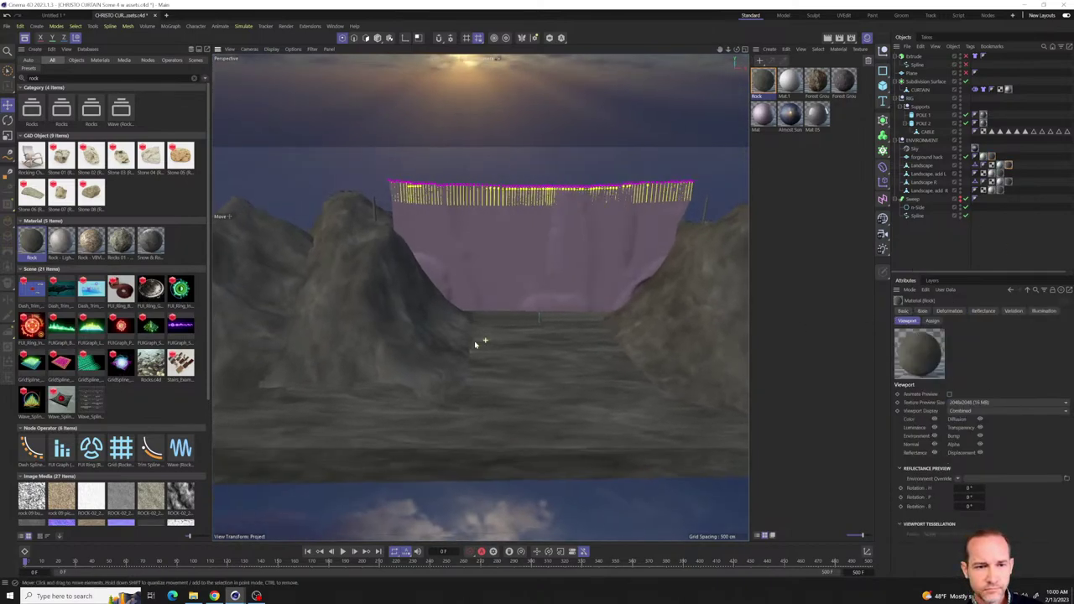
{"action": "scroll", "coordinate": [535, 314], "scroll_direction": "up", "scroll_amount": 4}
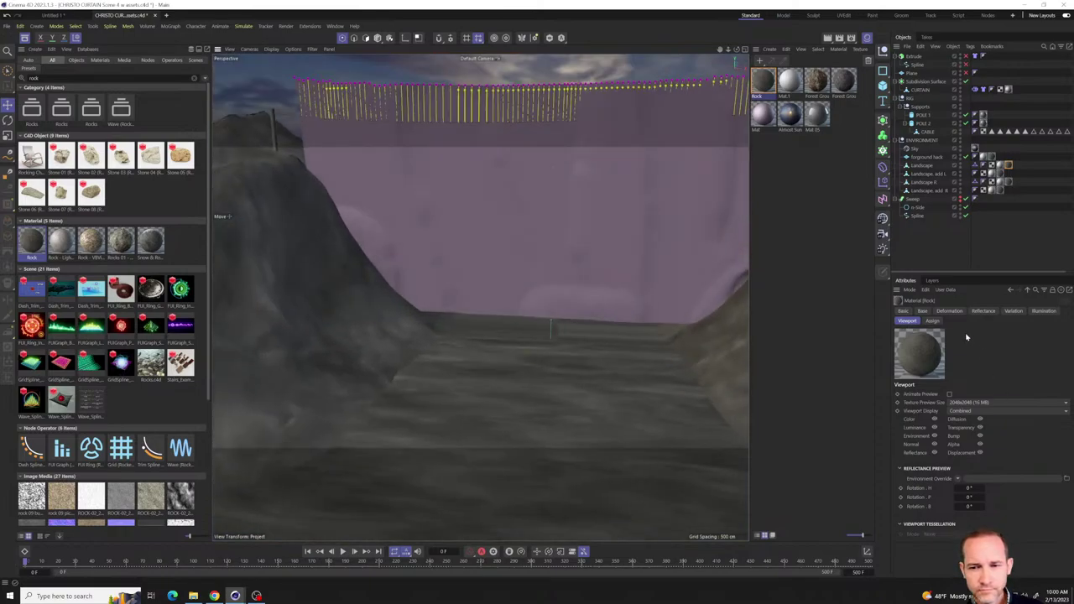
- Set the selected material tags on the Landscape and left additional landscape objects to Tiles U 1.99 and Tiles V 2.35
{"action": "left_click", "coordinate": [1006, 180], "text": "ctrl"}
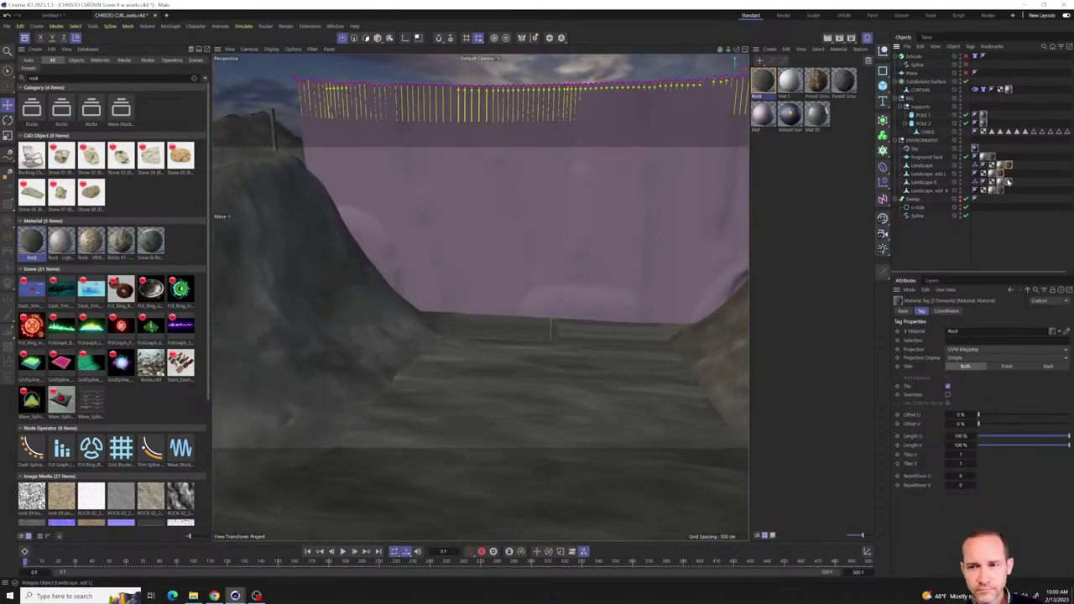
{"action": "left_click", "coordinate": [995, 158]}
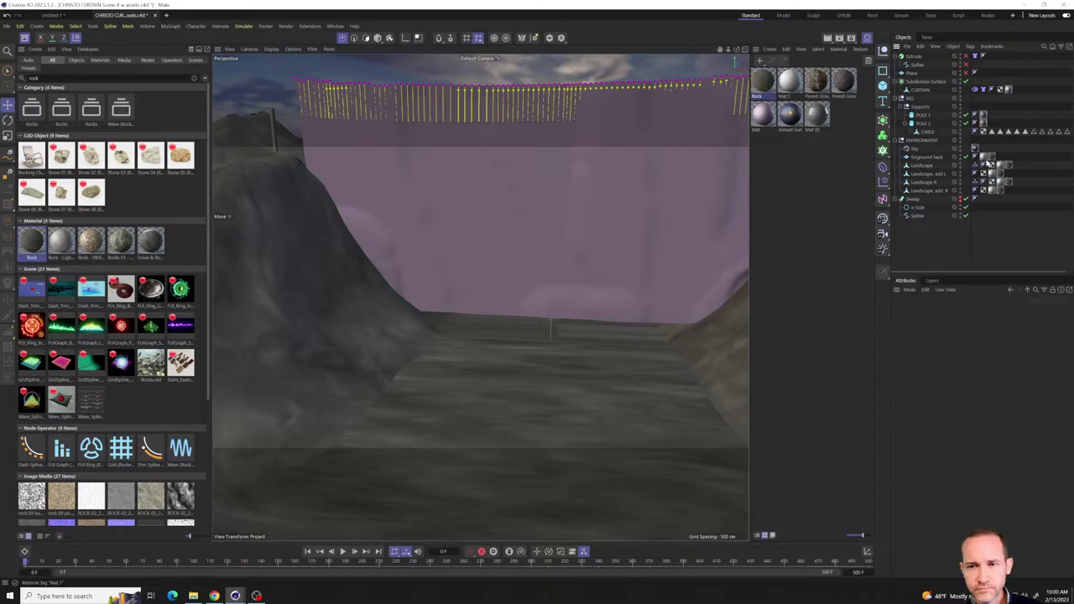
{"action": "left_click", "coordinate": [1007, 164]}
{"action": "left_click", "coordinate": [1006, 180], "text": "ctrl"}
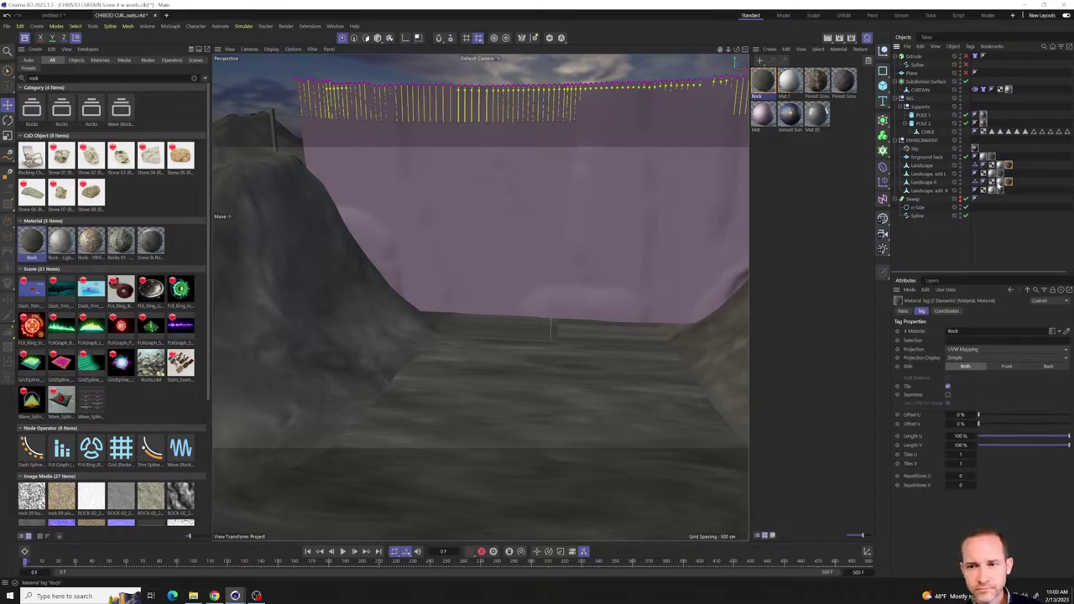
{"action": "left_click", "coordinate": [997, 188], "text": "ctrl"}
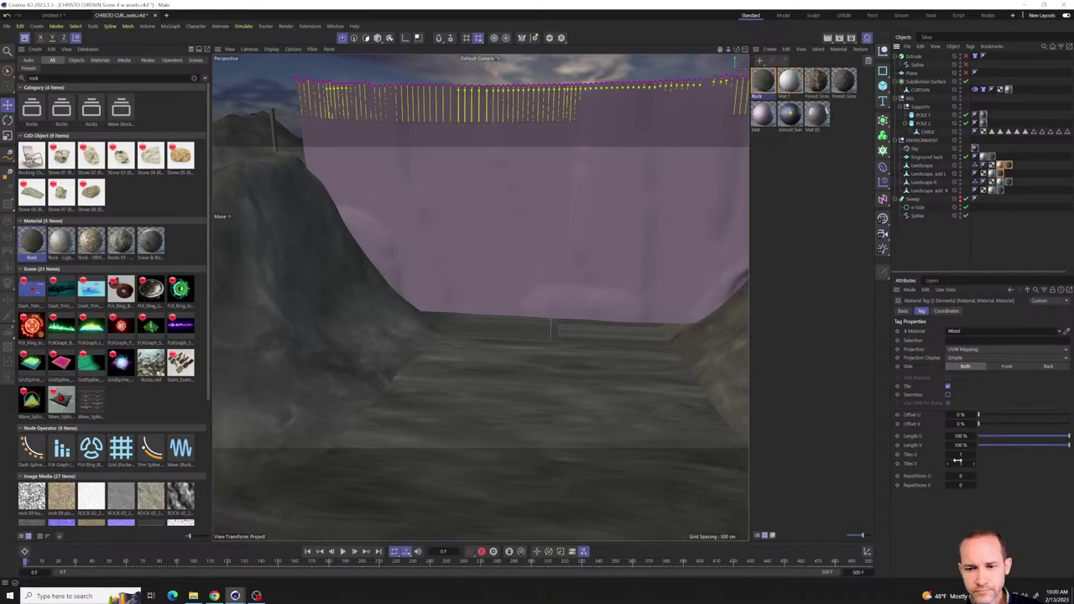
{"action": "mouse_move", "coordinate": [956, 459]}
{"action": "left_mouse_down"}
{"action": "mouse_move", "coordinate": [979, 456]}
{"action": "mouse_move", "coordinate": [964, 464]}
{"action": "mouse_move", "coordinate": [975, 464]}
{"action": "left_mouse_up"}
{"action": "left_click_drag", "start_coordinate": [563, 402], "coordinate": [588, 411], "text": "alt"}
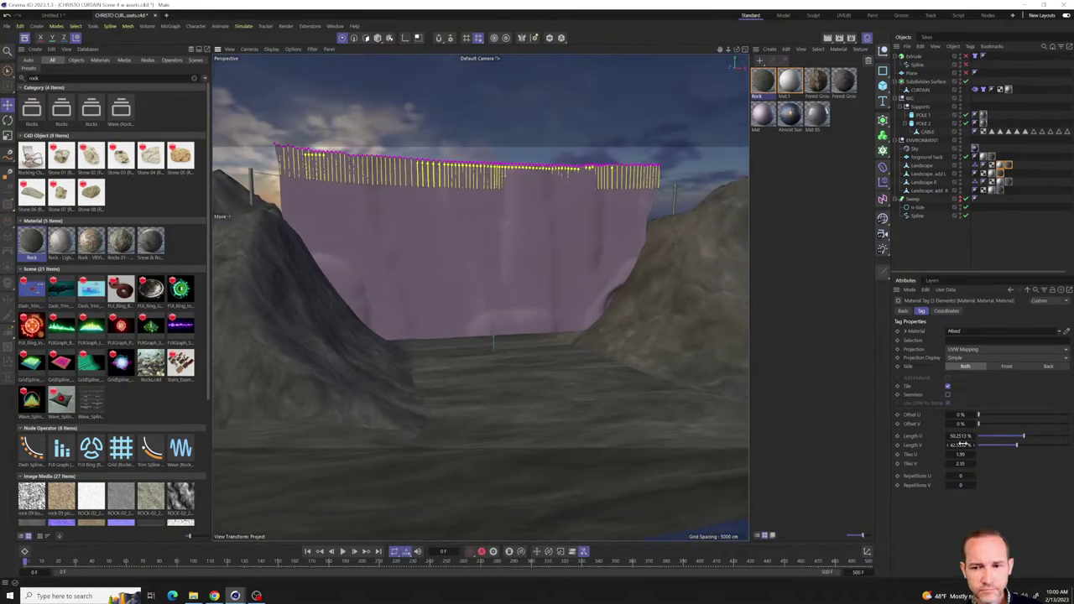
- Set the Rock tag on the Landscape R object to Tiles U 3.02 and Tiles V 1.57, and check the tiling up close
{"action": "left_click", "coordinate": [1008, 182]}
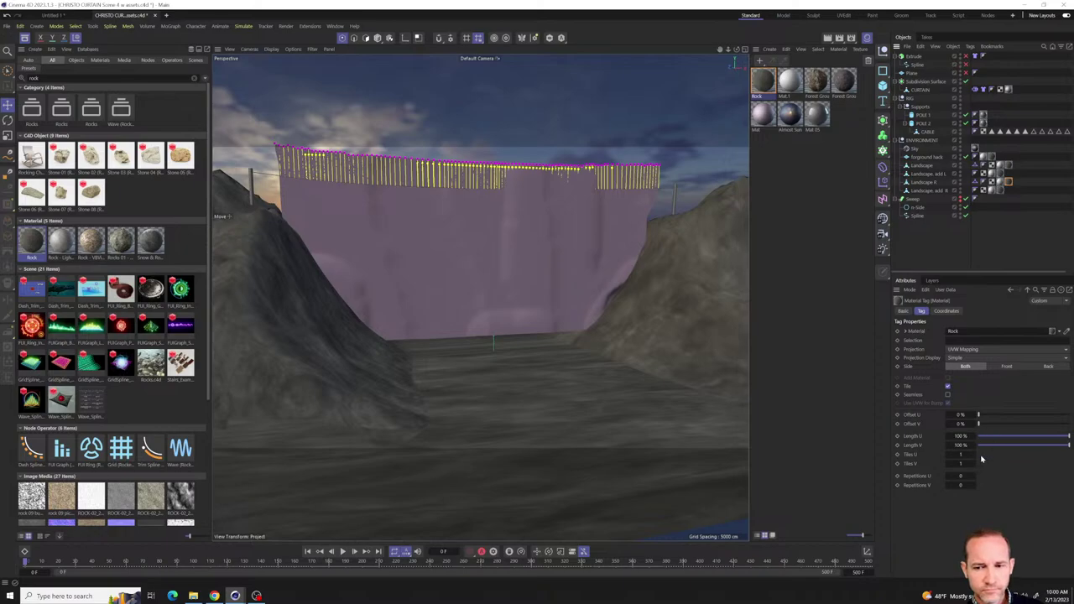
{"action": "mouse_move", "coordinate": [963, 457]}
{"action": "left_mouse_down"}
{"action": "mouse_move", "coordinate": [963, 432]}
{"action": "mouse_move", "coordinate": [962, 456]}
{"action": "left_mouse_up"}
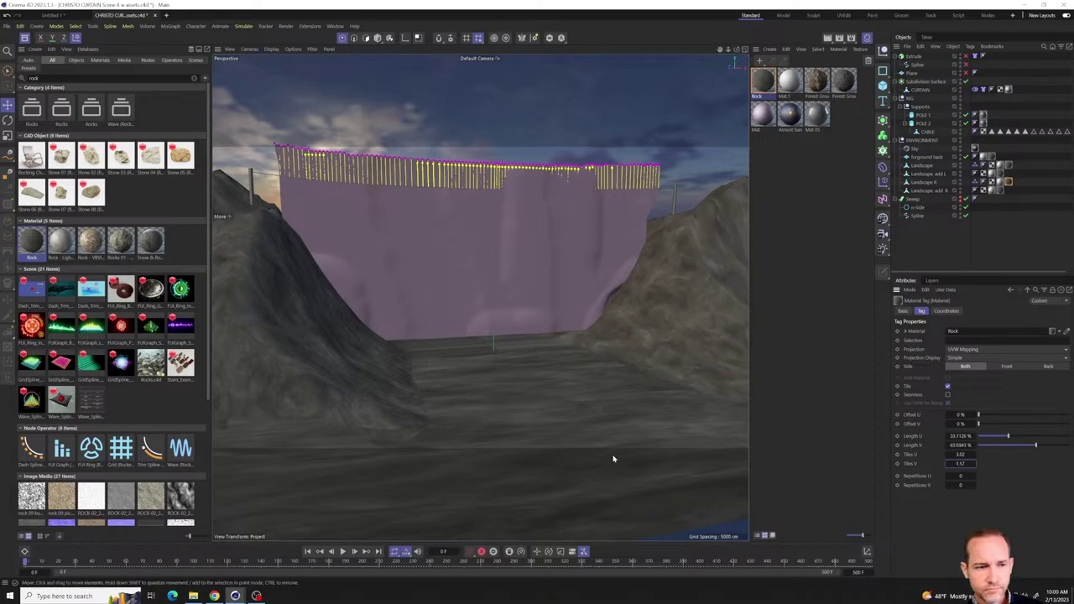
{"action": "left_click_drag", "start_coordinate": [613, 456], "coordinate": [450, 401], "text": "alt"}
{"action": "scroll", "coordinate": [449, 398], "scroll_direction": "up", "scroll_amount": 4}
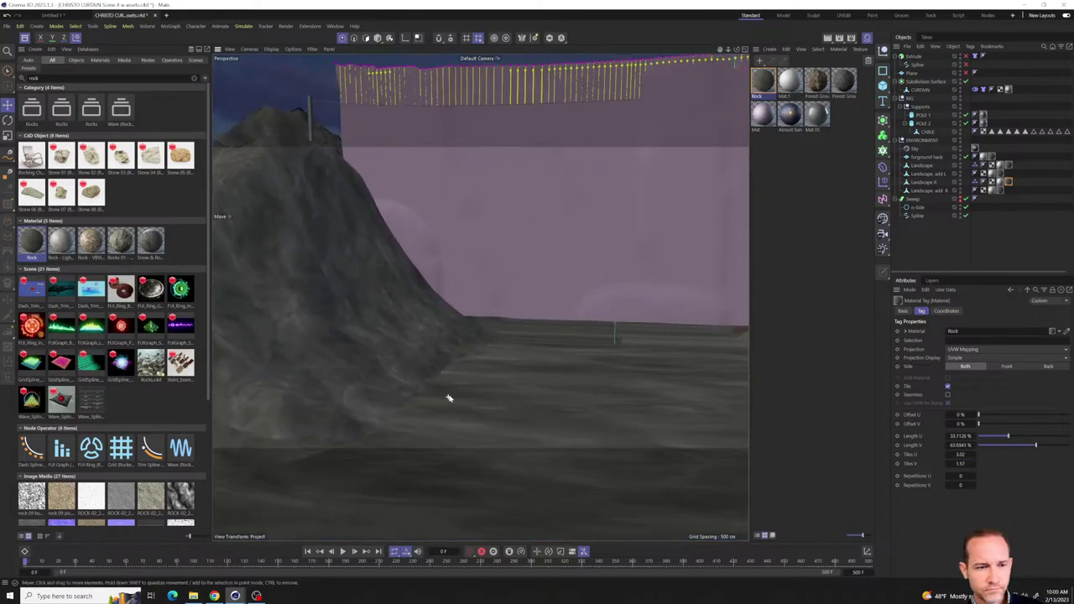
- Review the Rock material's Basic, Base and Deformation settings
{"action": "double_click", "coordinate": [764, 82]}
{"action": "left_click", "coordinate": [1064, 77]}
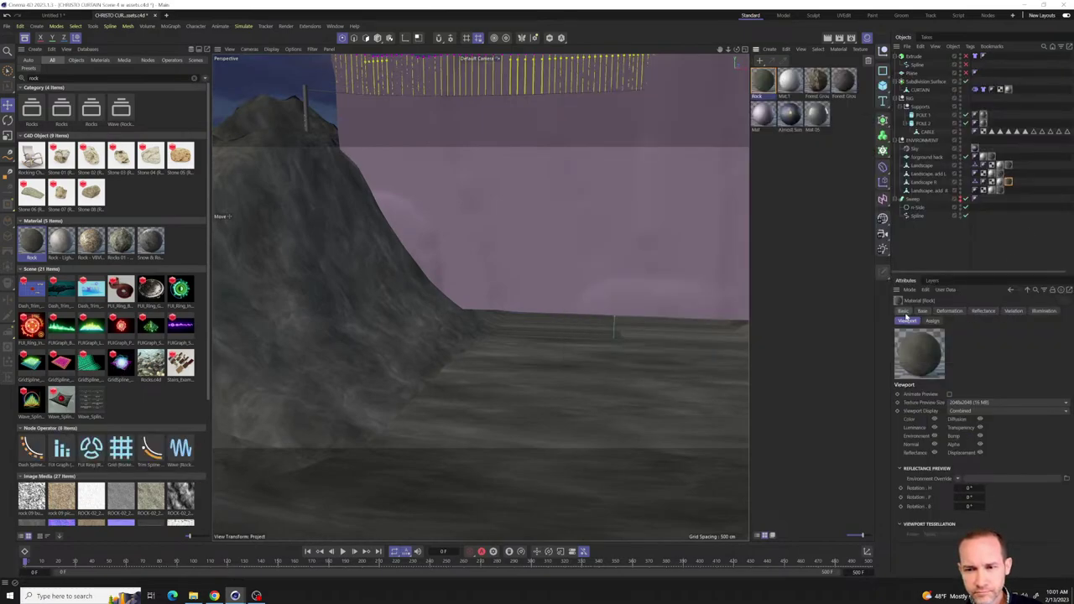
{"action": "left_click", "coordinate": [905, 312]}
{"action": "left_click", "coordinate": [925, 312]}
{"action": "left_click", "coordinate": [945, 311]}
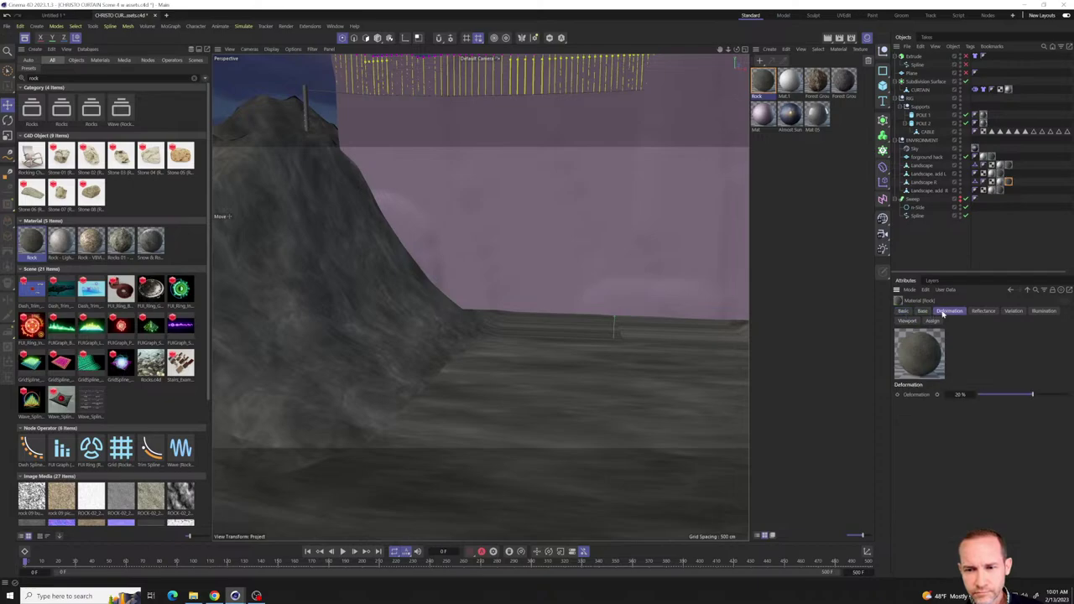
{"action": "left_click", "coordinate": [904, 312]}
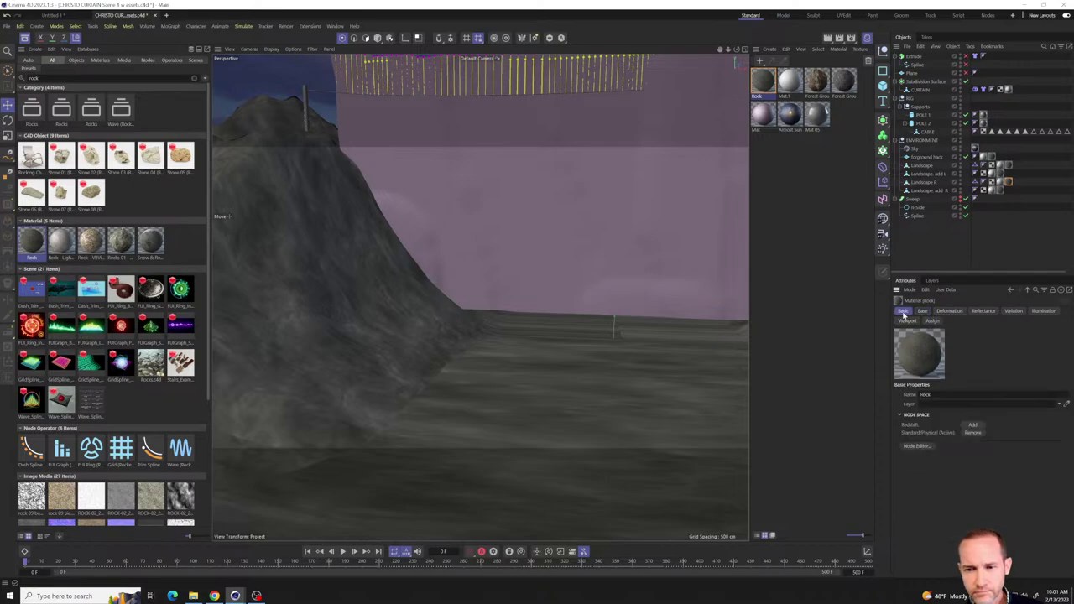
{"action": "left_click", "coordinate": [949, 311]}
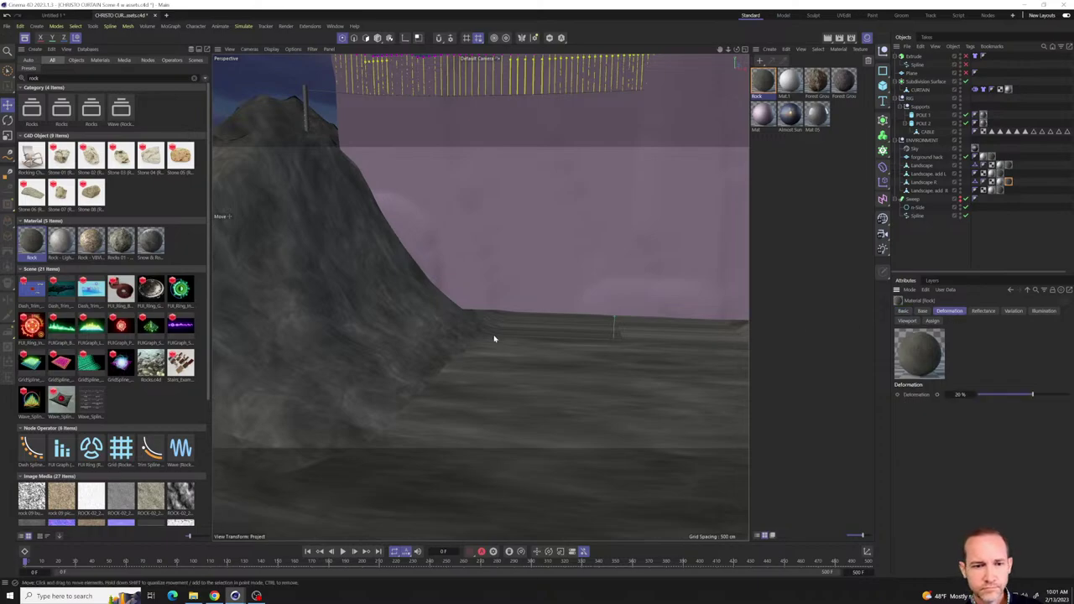
- Set the Rock tag on the forground hack object to Tiles U 2.36 and Tiles V 1.58, and check the ground's tiling
{"action": "left_click", "coordinate": [990, 156]}
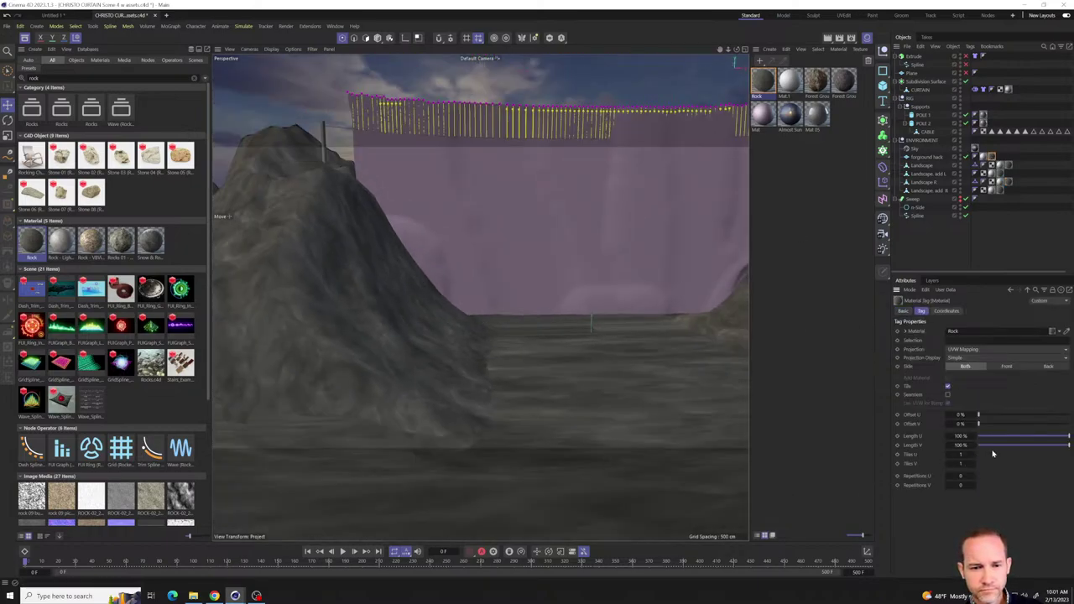
{"action": "mouse_move", "coordinate": [970, 454]}
{"action": "left_mouse_down"}
{"action": "mouse_move", "coordinate": [1003, 454]}
{"action": "mouse_move", "coordinate": [963, 463]}
{"action": "mouse_move", "coordinate": [983, 463]}
{"action": "left_mouse_up"}
{"action": "left_click_drag", "start_coordinate": [444, 413], "coordinate": [563, 495], "text": "alt"}
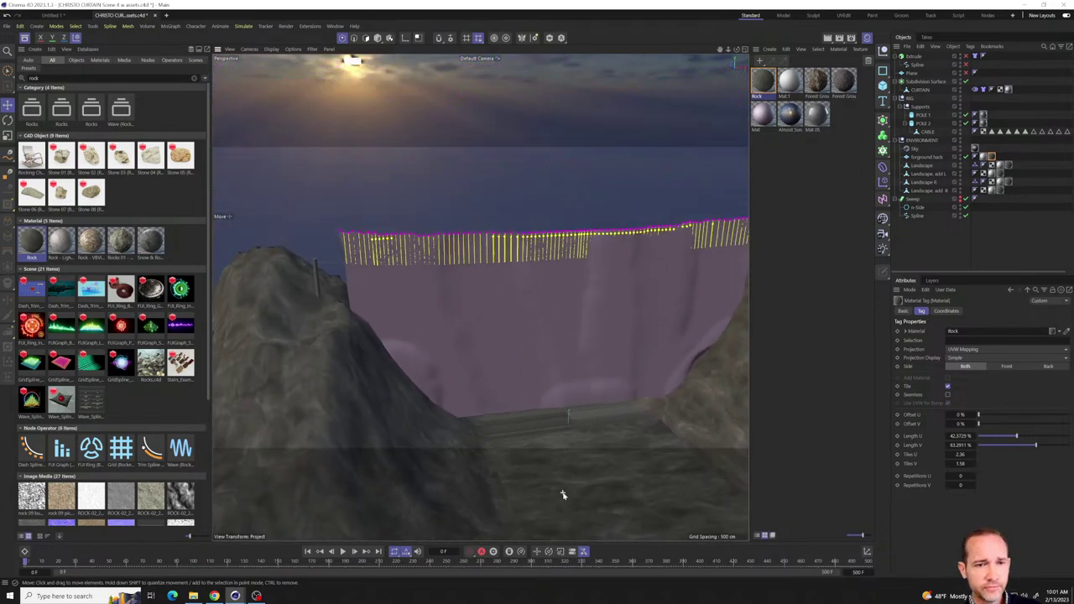
{"action": "left_click_drag", "start_coordinate": [511, 462], "coordinate": [476, 443], "text": "alt"}
{"action": "mouse_move", "coordinate": [493, 431]}
{"action": "left_mouse_down", "text": "alt"}
{"action": "mouse_move", "coordinate": [492, 451]}
{"action": "mouse_move", "coordinate": [492, 353]}
{"action": "mouse_move", "coordinate": [522, 413]}
{"action": "mouse_move", "coordinate": [507, 416]}
{"action": "left_mouse_up", "text": "alt"}
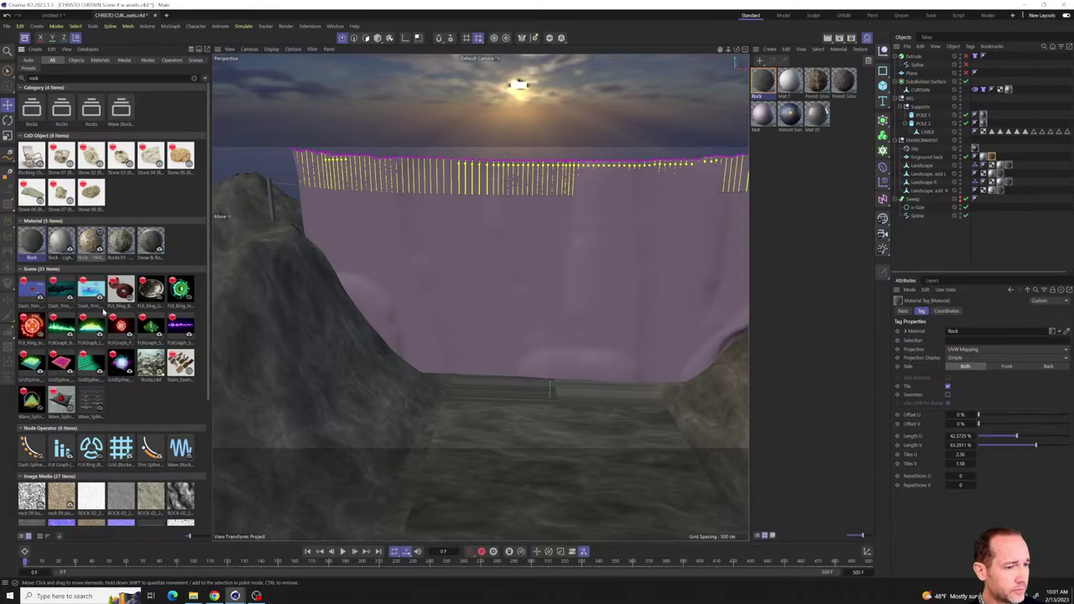
- Look over the rock assets in the Asset Browser and close it to give the viewport more room
{"action": "scroll", "coordinate": [104, 312], "scroll_direction": "down", "scroll_amount": 4}
{"action": "scroll", "coordinate": [105, 312], "scroll_direction": "up", "scroll_amount": 4}
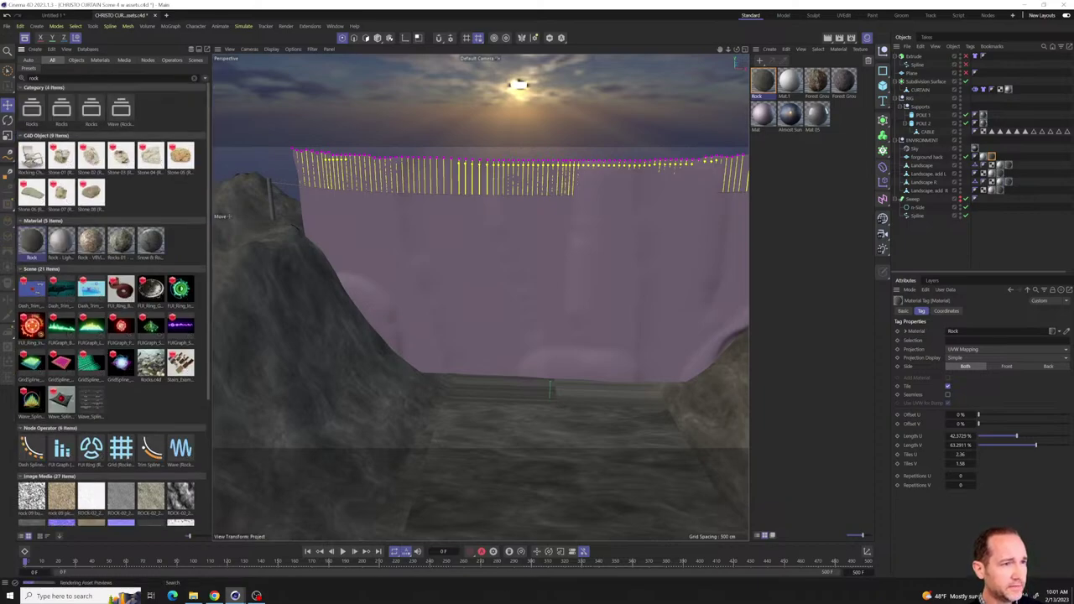
{"action": "left_click", "coordinate": [24, 41]}
- Examine the rock tiling on the foreground and both hillsides around the curtain from several angles and distances
{"action": "middle_click_drag", "start_coordinate": [438, 309], "coordinate": [445, 405], "text": "alt"}
{"action": "key", "text": "ctrl+shift+z"}
{"action": "key", "text": "ctrl+shift+z"}
{"action": "key", "text": "ctrl+shift+z"}
{"action": "key", "text": "ctrl+shift+z"}
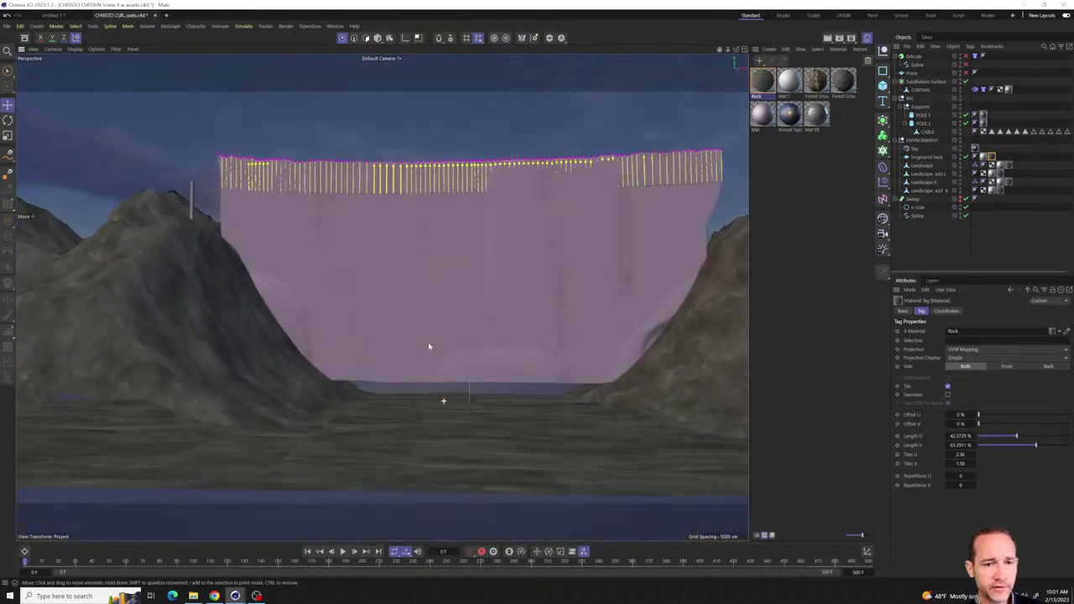
{"action": "key", "text": "ctrl+shift+z"}
{"action": "key", "text": "ctrl+shift+z"}
{"action": "key", "text": "ctrl+shift+z"}
{"action": "key", "text": "ctrl+shift+z"}
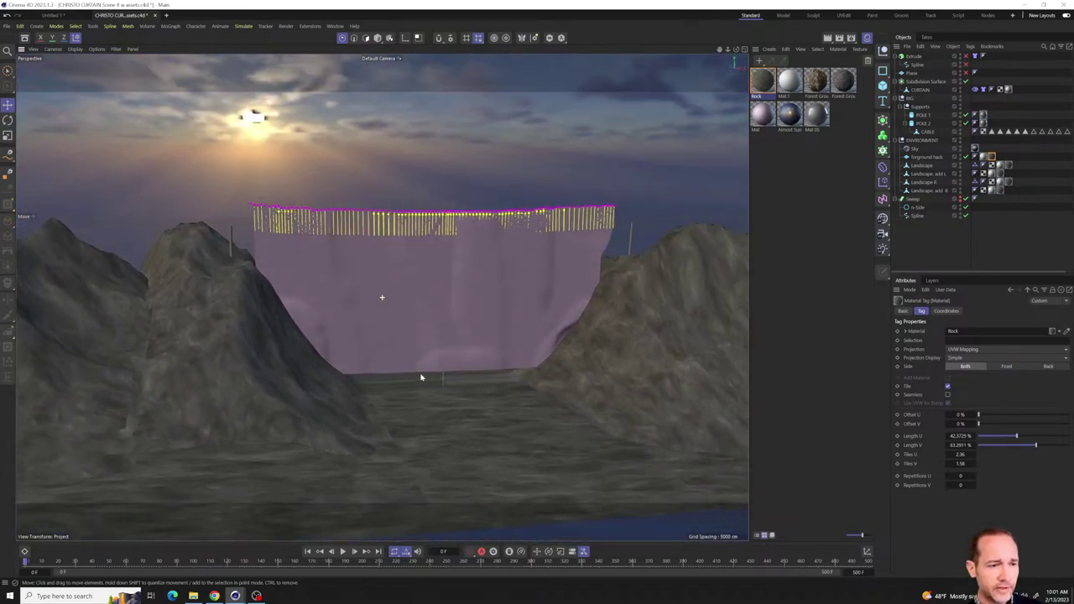
{"action": "key", "text": "ctrl+shift+z"}
{"action": "key", "text": "ctrl+shift+z"}
{"action": "key", "text": "ctrl+shift+z"}
{"action": "key", "text": "ctrl+shift+z"}
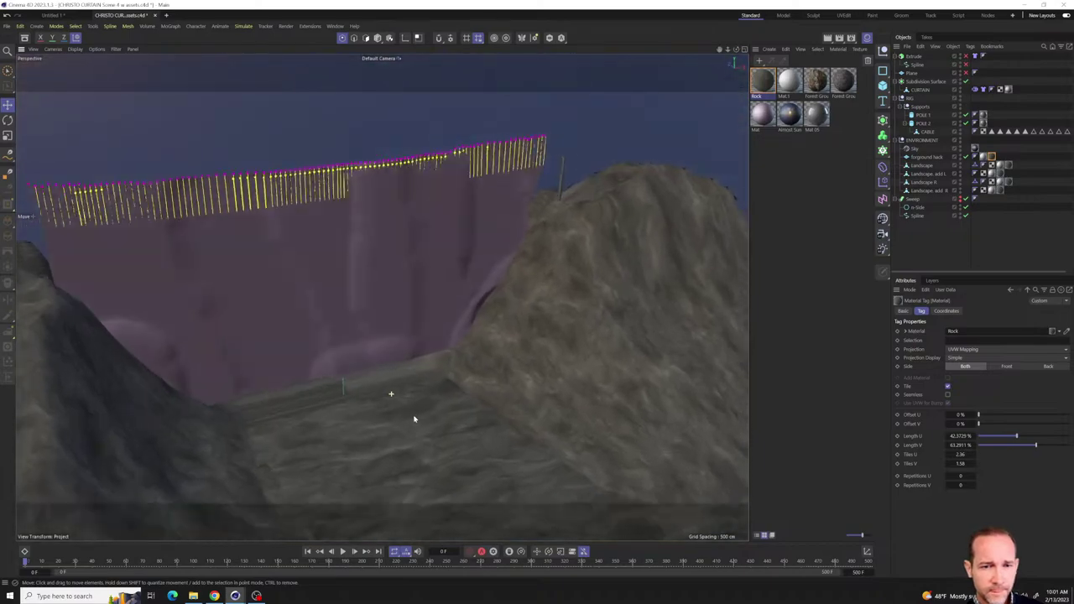
{"action": "key", "text": "ctrl+shift+z"}
{"action": "key", "text": "ctrl+shift+z"}
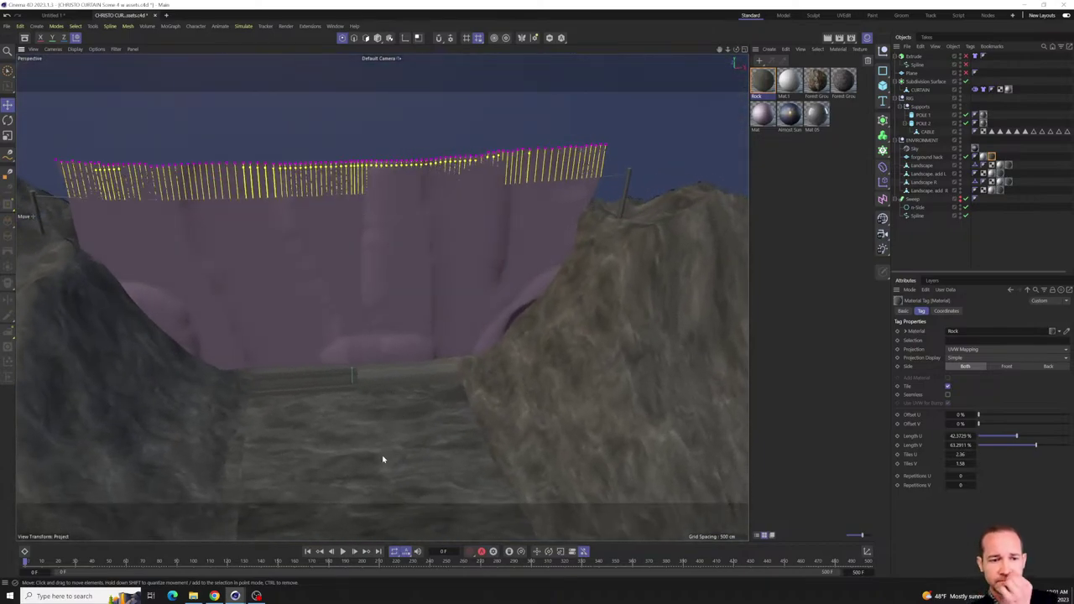
{"action": "key", "text": "ctrl+shift+z"}
{"action": "key", "text": "ctrl+shift+z"}
{"action": "key", "text": "ctrl+shift+z"}
{"action": "key", "text": "ctrl+shift+z"}
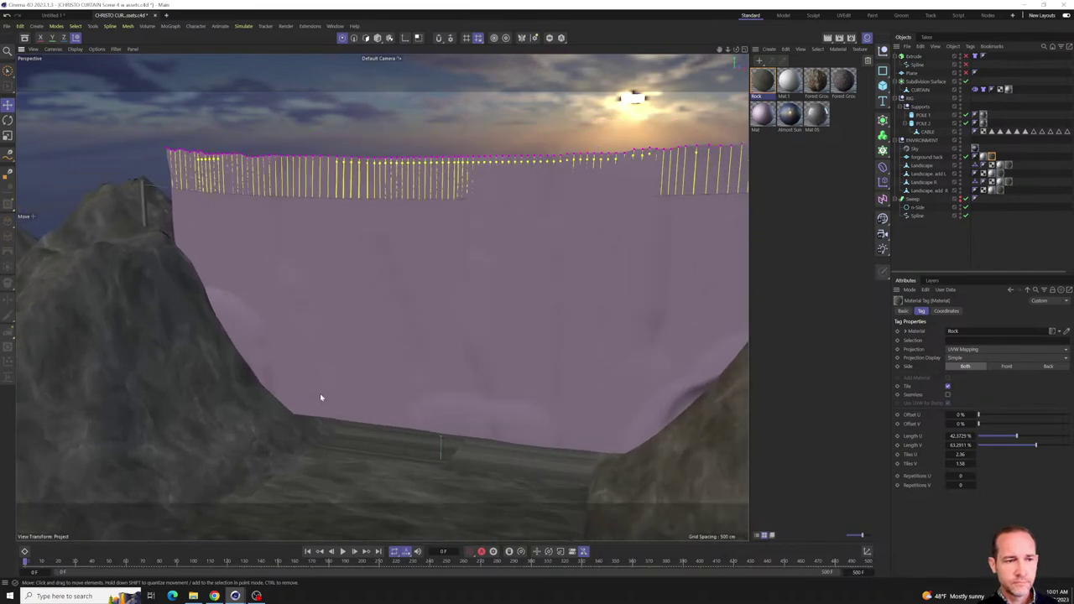
{"action": "key", "text": "ctrl+shift+z"}
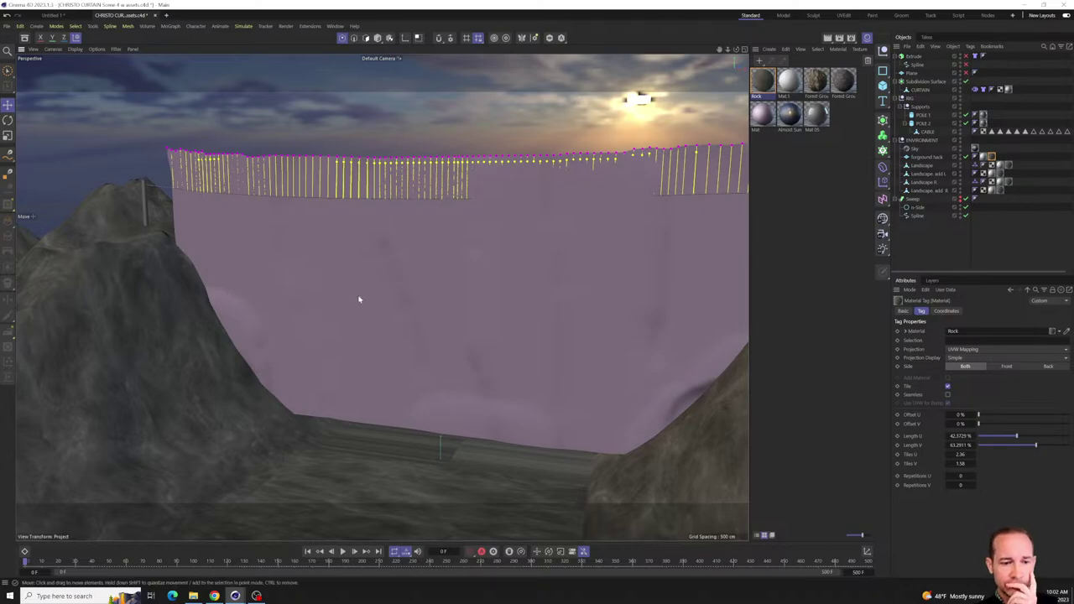
{"action": "scroll", "coordinate": [359, 299], "scroll_direction": "down", "scroll_amount": 10}
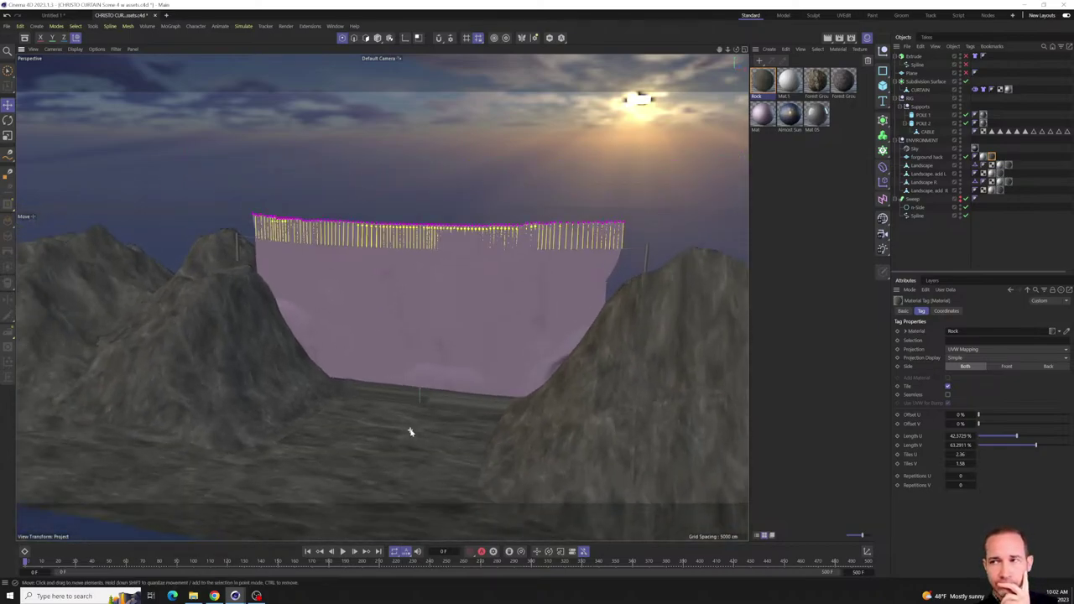
{"action": "scroll", "coordinate": [410, 432], "scroll_direction": "up", "scroll_amount": 10}
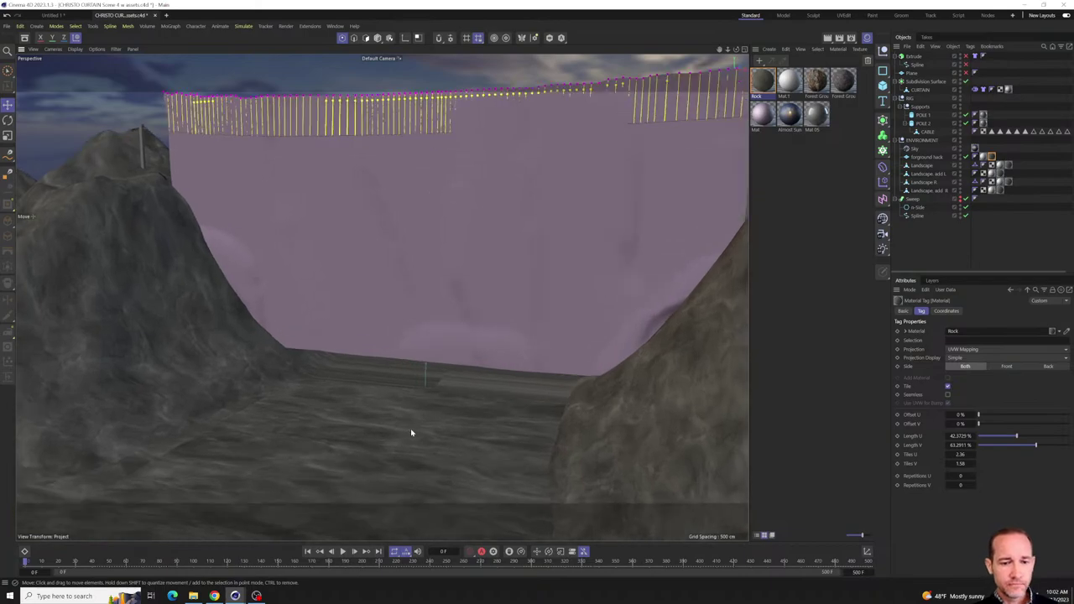
{"action": "mouse_move", "coordinate": [426, 357]}
{"action": "left_mouse_down", "text": "alt"}
{"action": "mouse_move", "coordinate": [428, 479]}
{"action": "mouse_move", "coordinate": [433, 366]}
{"action": "mouse_move", "coordinate": [455, 337]}
{"action": "mouse_move", "coordinate": [506, 367]}
{"action": "mouse_move", "coordinate": [367, 402]}
{"action": "left_mouse_up", "text": "alt"}
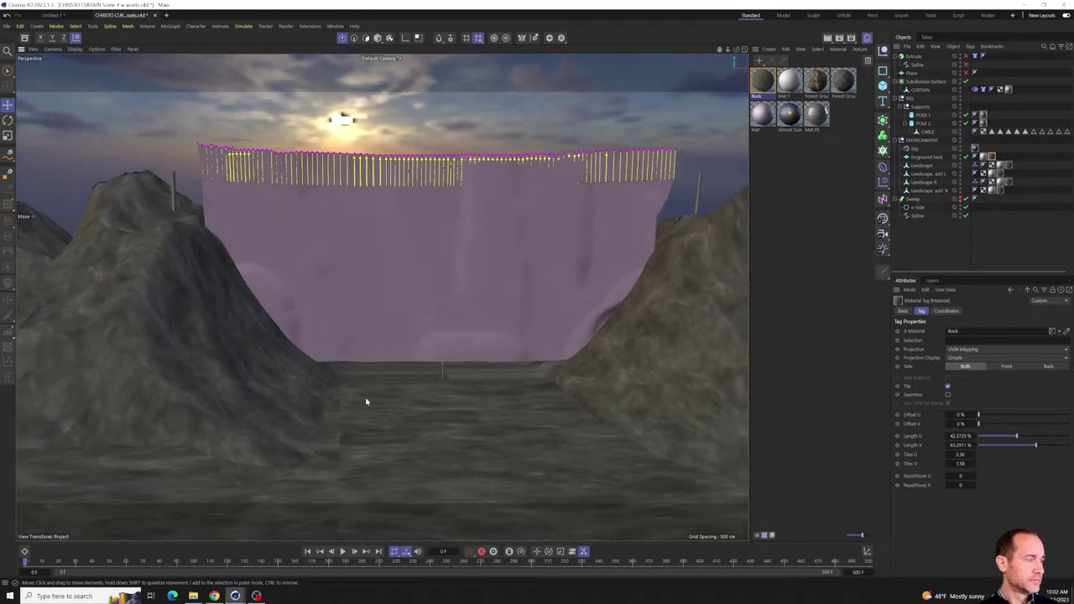
{"action": "left_click", "coordinate": [194, 597]}
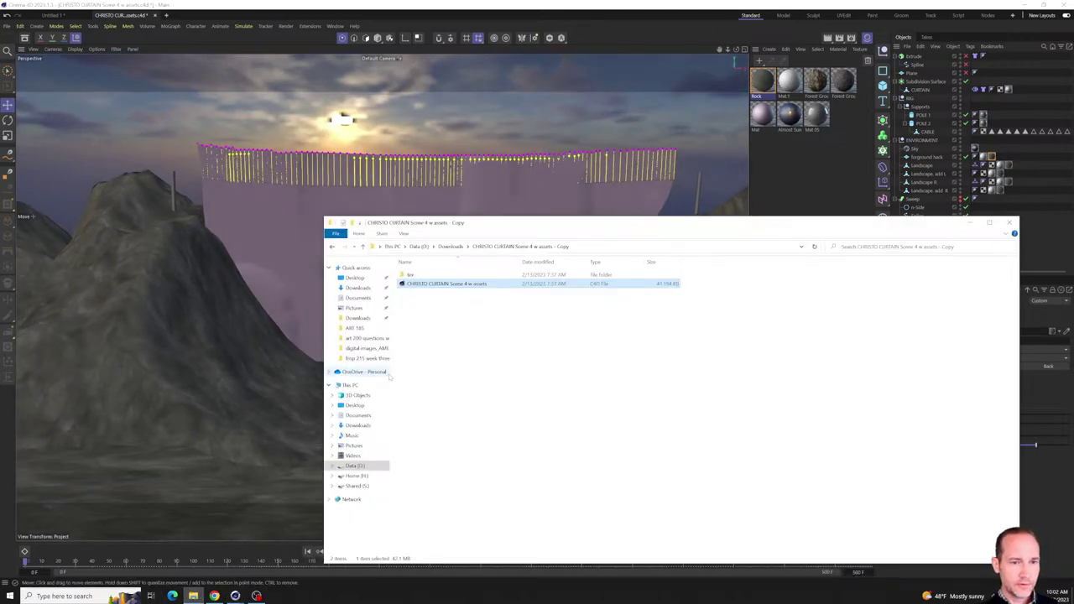
{"action": "left_click", "coordinate": [359, 288]}
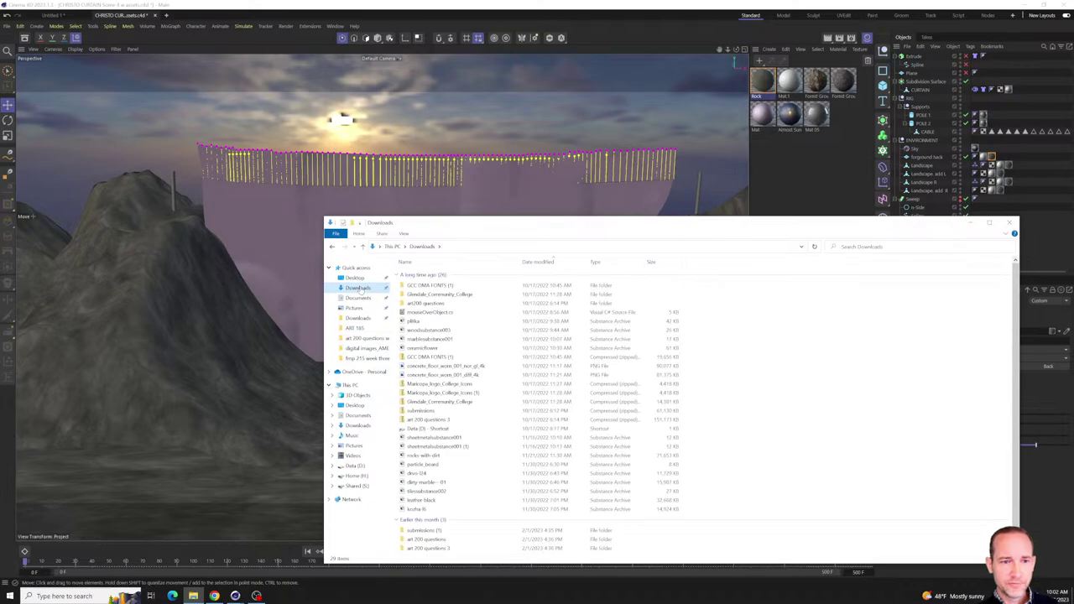
{"action": "left_click_drag", "start_coordinate": [463, 220], "coordinate": [417, 353]}
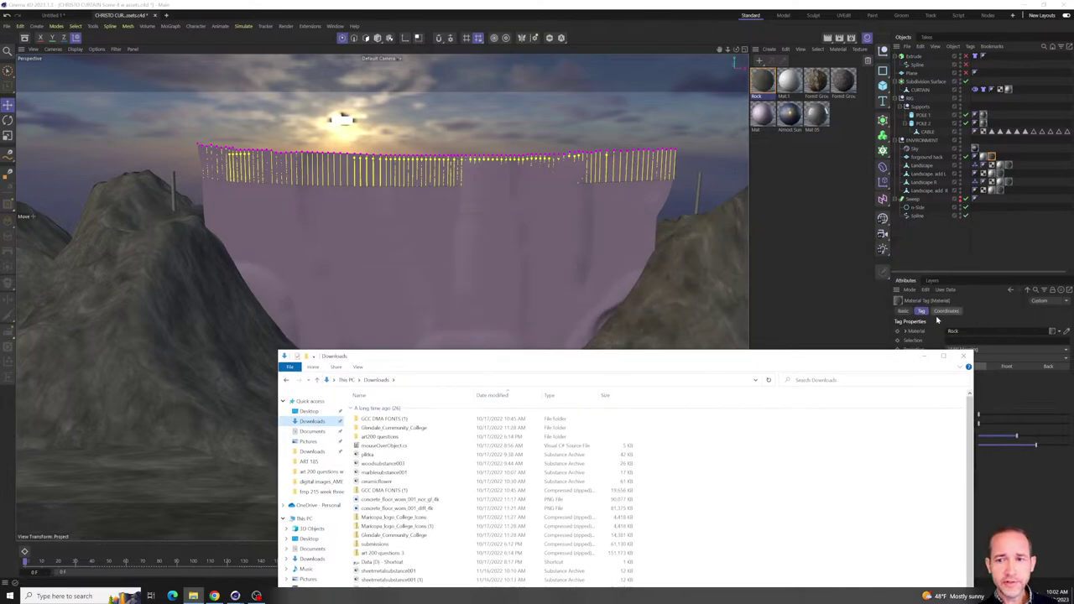
{"action": "left_click", "coordinate": [964, 356]}
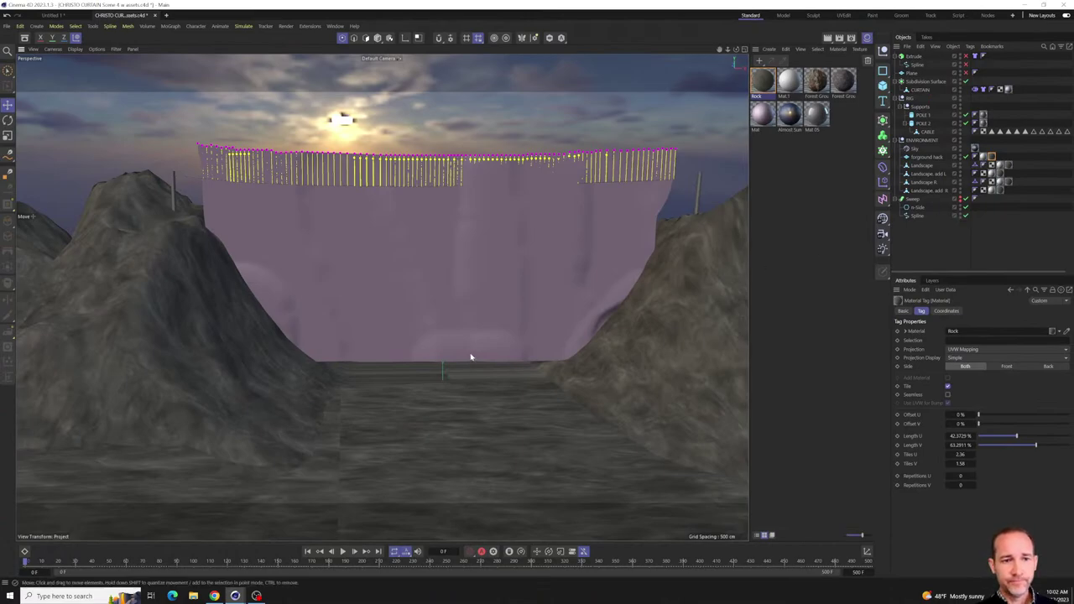
{"action": "scroll", "coordinate": [468, 217], "scroll_direction": "up", "scroll_amount": 10}
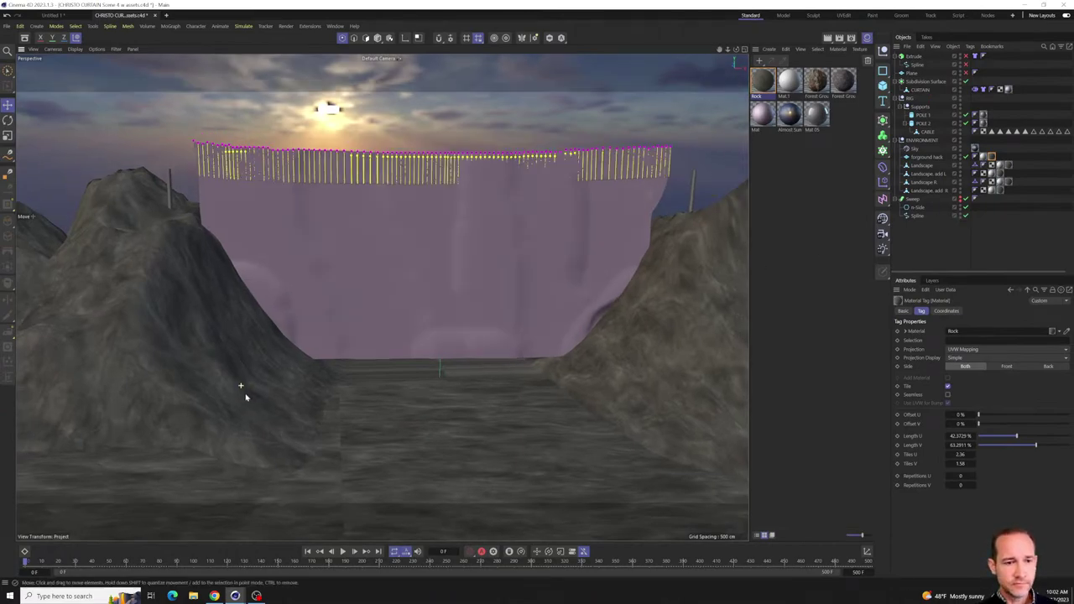
{"action": "scroll", "coordinate": [420, 266], "scroll_direction": "down", "scroll_amount": 5}
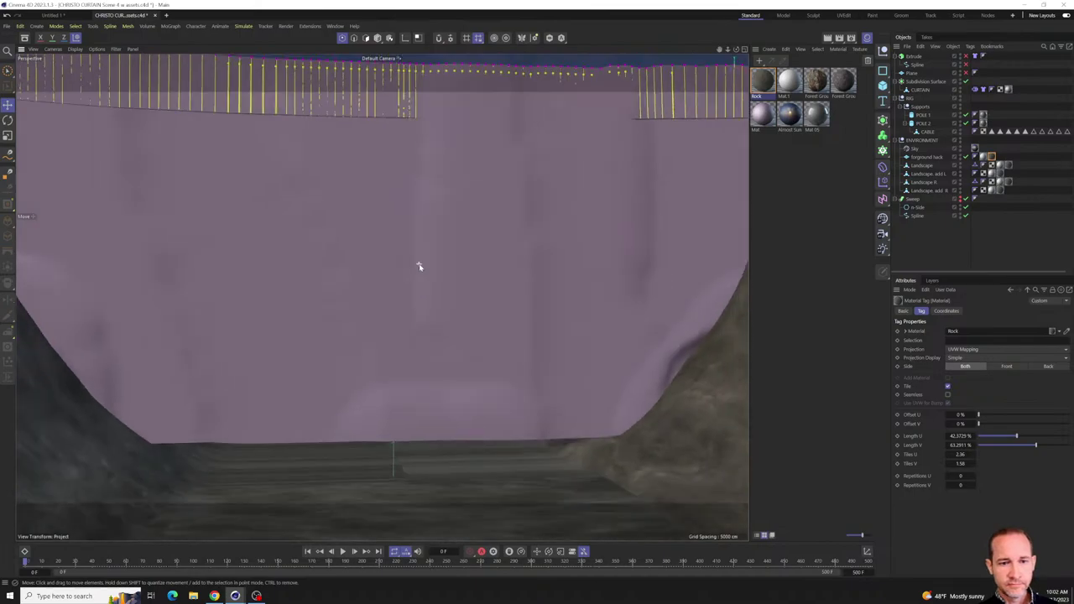
{"action": "scroll", "coordinate": [453, 311], "scroll_direction": "up", "scroll_amount": 3}
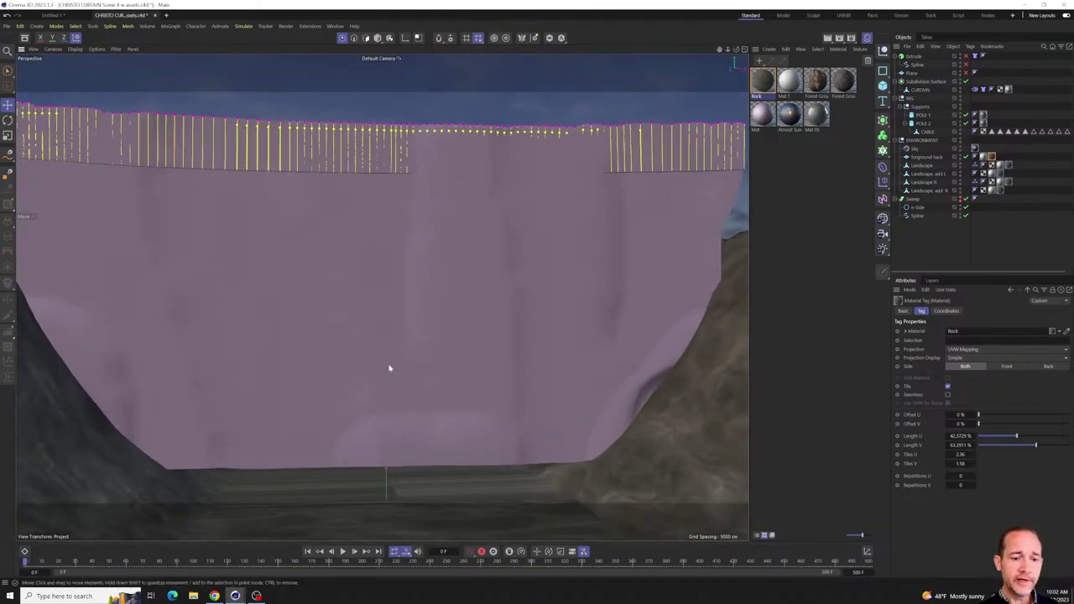
{"action": "scroll", "coordinate": [424, 361], "scroll_direction": "down", "scroll_amount": 5}
{"action": "scroll", "coordinate": [372, 386], "scroll_direction": "down", "scroll_amount": 3}
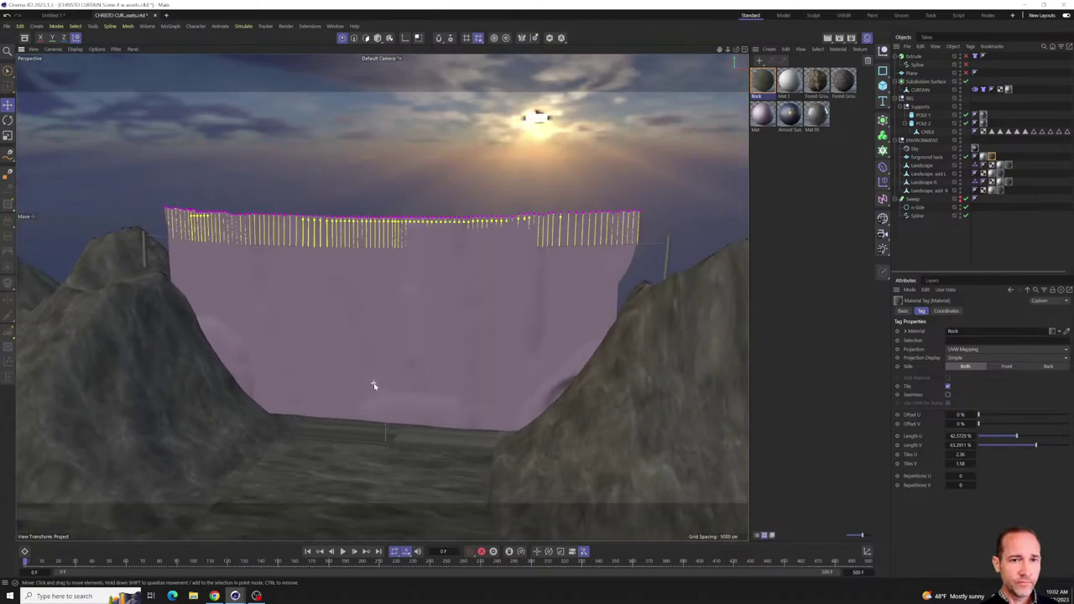
{"action": "scroll", "coordinate": [371, 384], "scroll_direction": "up", "scroll_amount": 3}
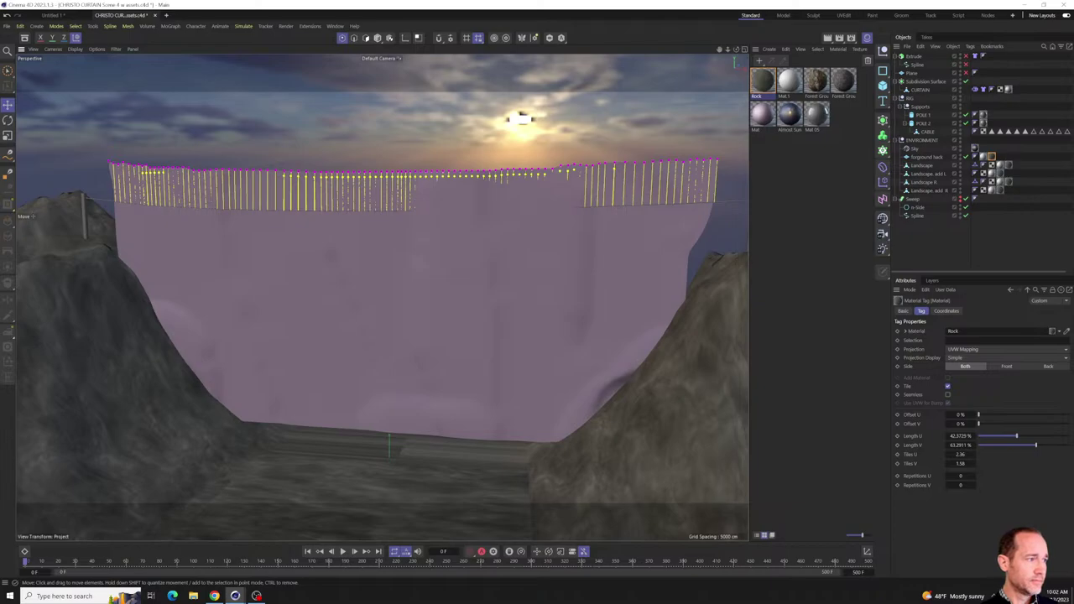
- Open the recent soft bodies video from File Explorer and scrub to the dark star-shaped soft body on the herringbone floor
{"action": "left_click", "coordinate": [194, 596]}
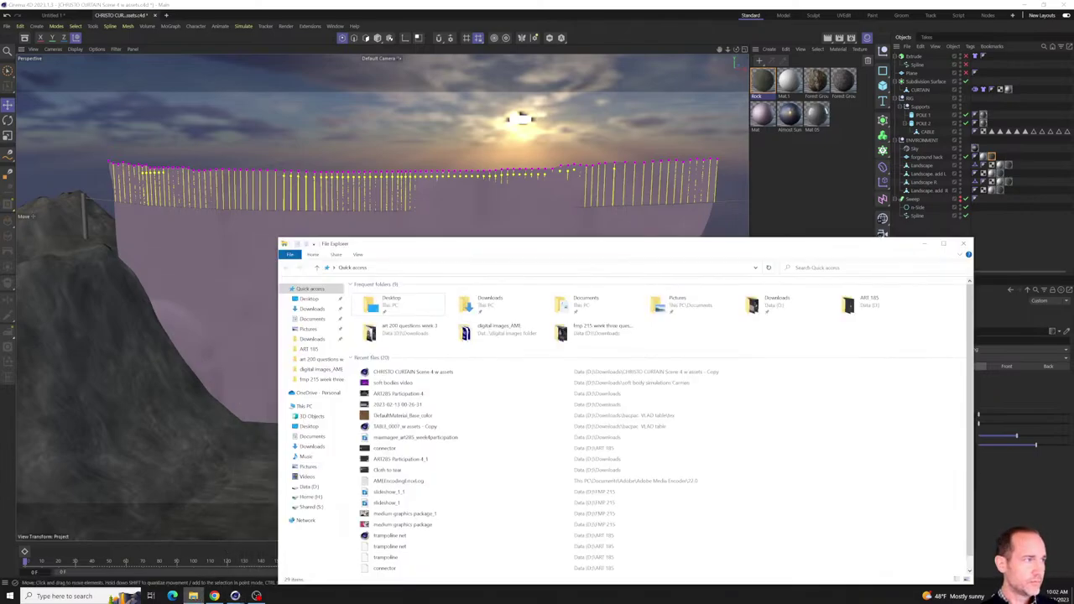
{"action": "left_click", "coordinate": [214, 596]}
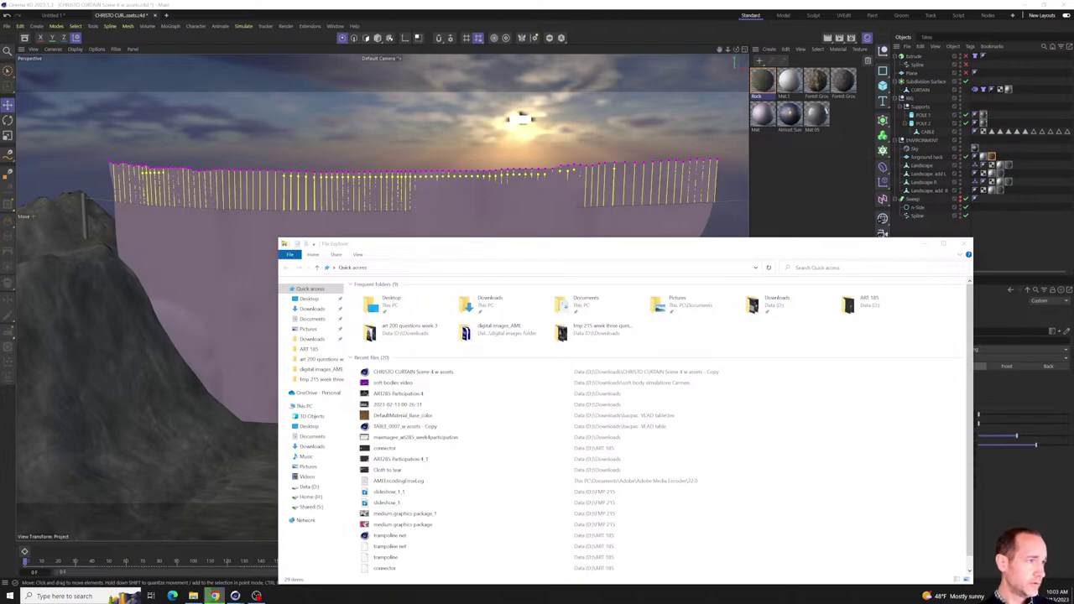
{"action": "double_click", "coordinate": [392, 383]}
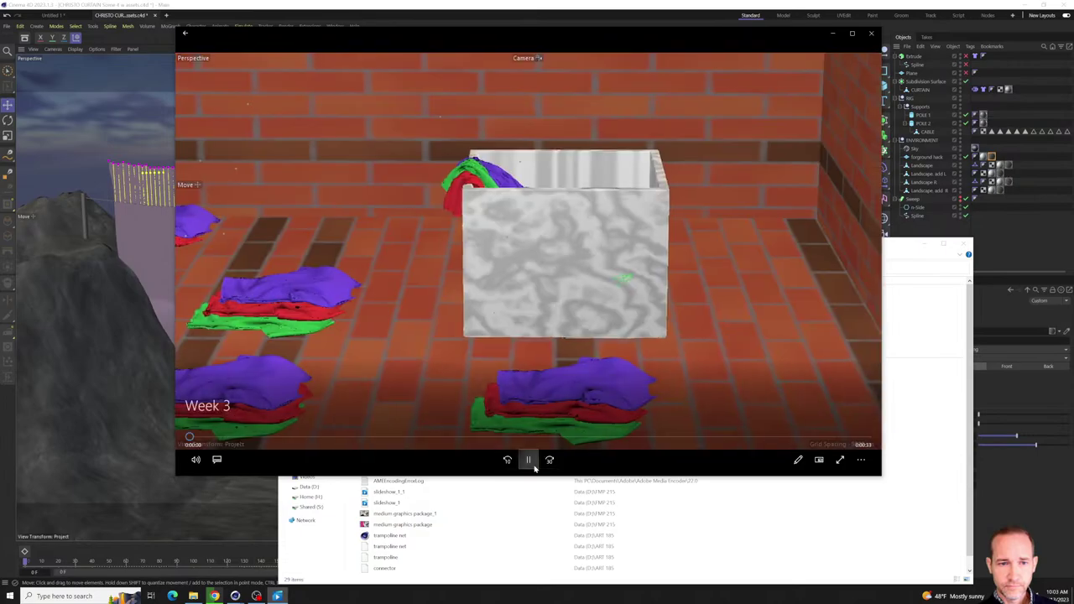
{"action": "left_click_drag", "start_coordinate": [559, 436], "coordinate": [541, 421]}
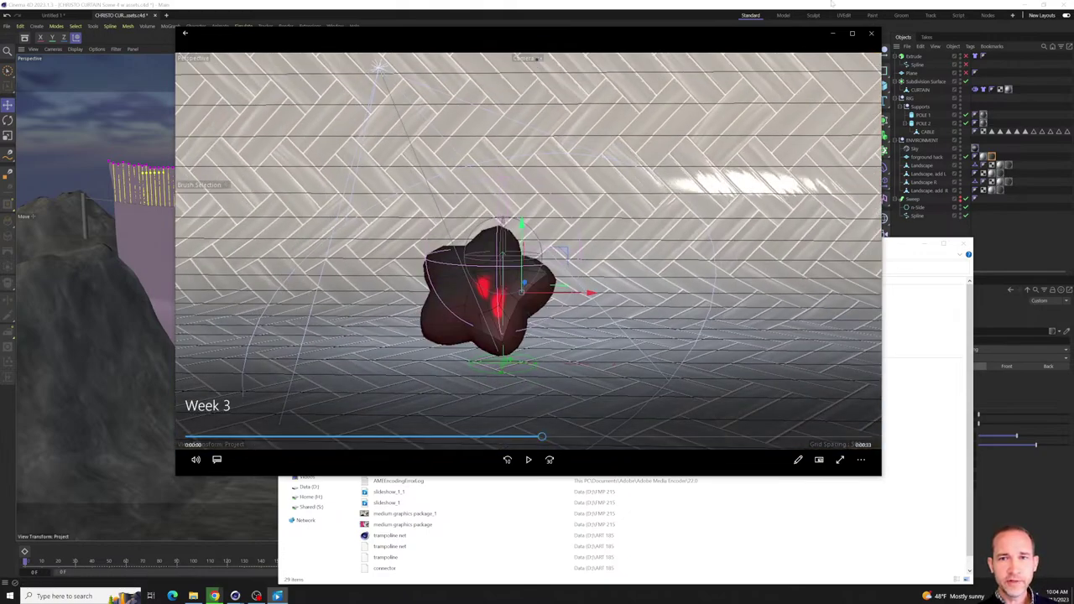
- Show the Viewport Renderer filters in Cinema 4D's Render Settings, and bring the paused soft bodies video back in front
{"action": "left_click_drag", "start_coordinate": [775, 43], "coordinate": [578, 108]}
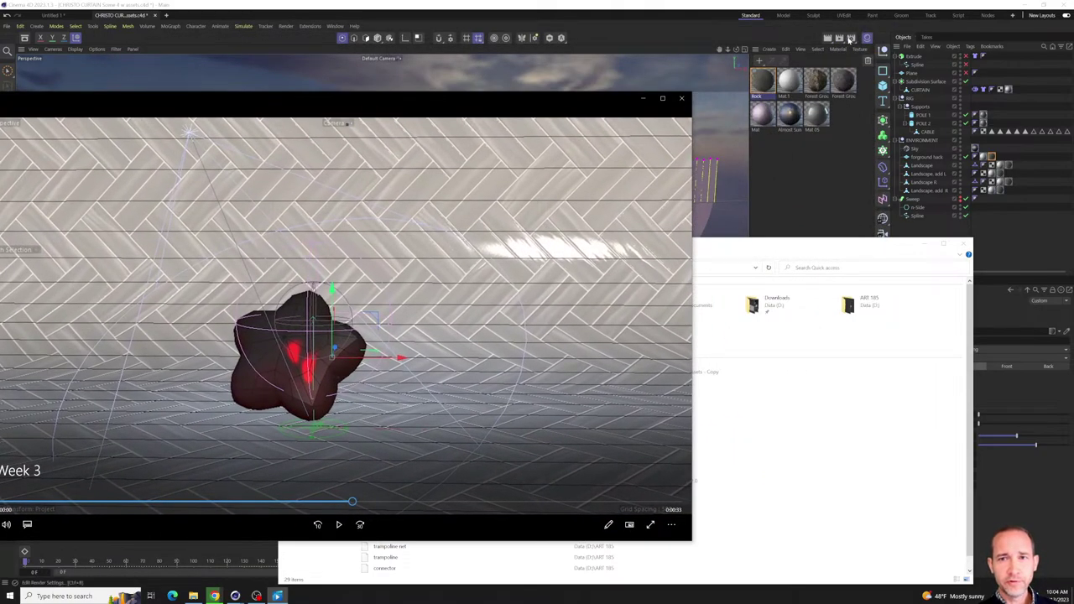
{"action": "left_click", "coordinate": [854, 42]}
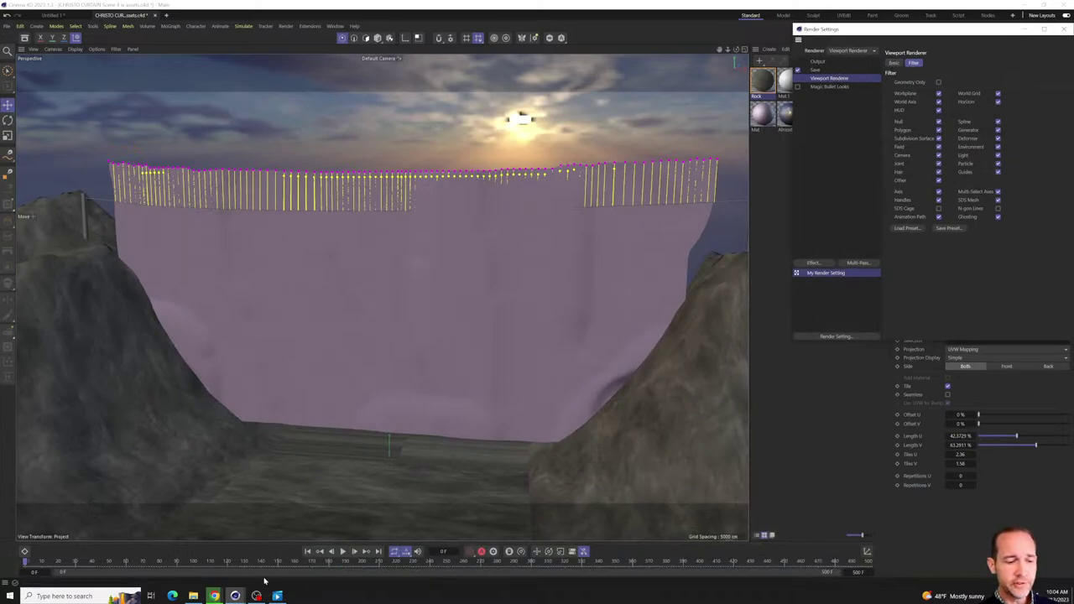
{"action": "mouse_move", "coordinate": [235, 598]}
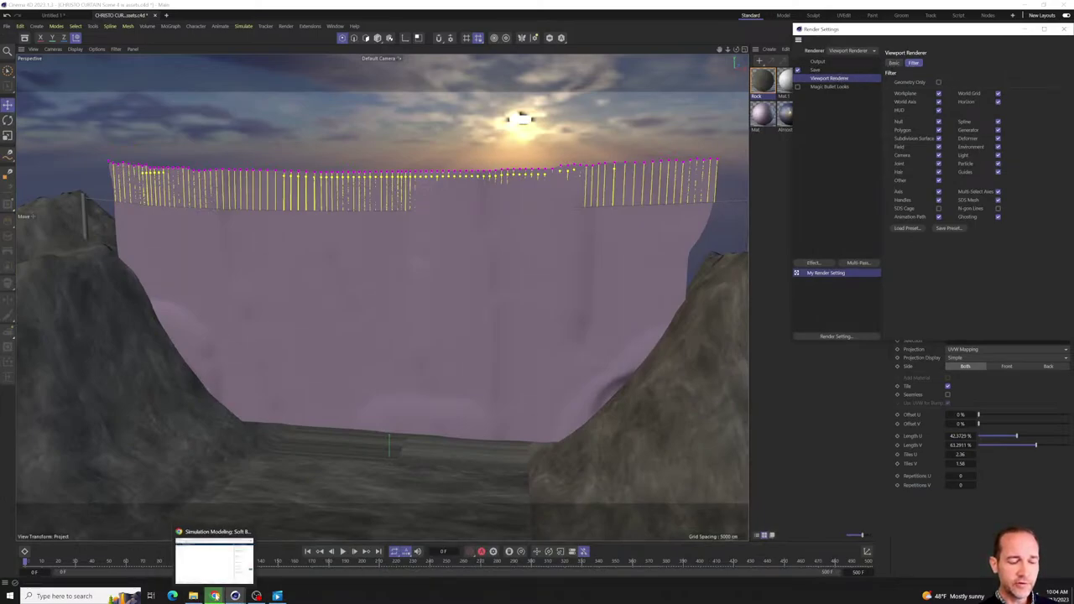
{"action": "mouse_move", "coordinate": [277, 598]}
{"action": "left_click", "coordinate": [289, 562]}
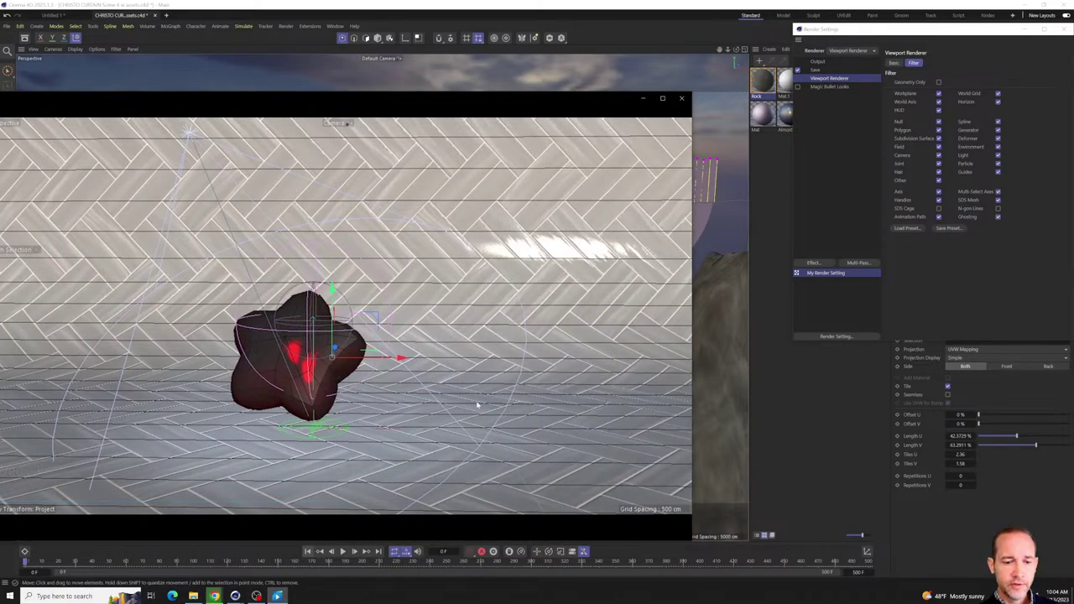
{"action": "left_click_drag", "start_coordinate": [321, 107], "coordinate": [563, 51]}
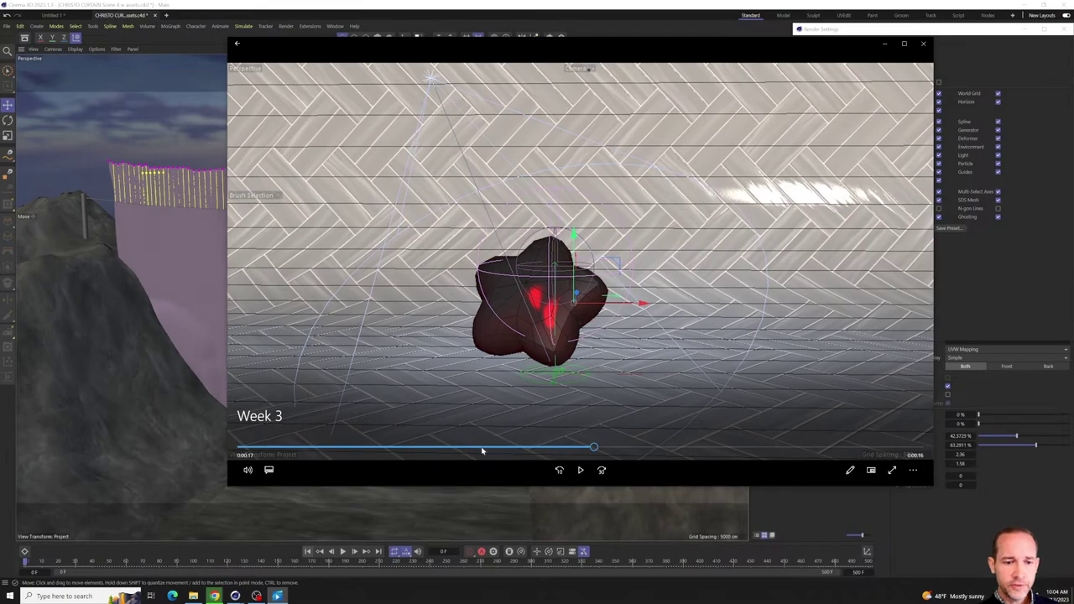
- Scrub the Week 3 video through the folded cloth stacks and floating rocks to the grey block tower, and start playing it there
{"action": "left_click_drag", "start_coordinate": [481, 451], "coordinate": [324, 461]}
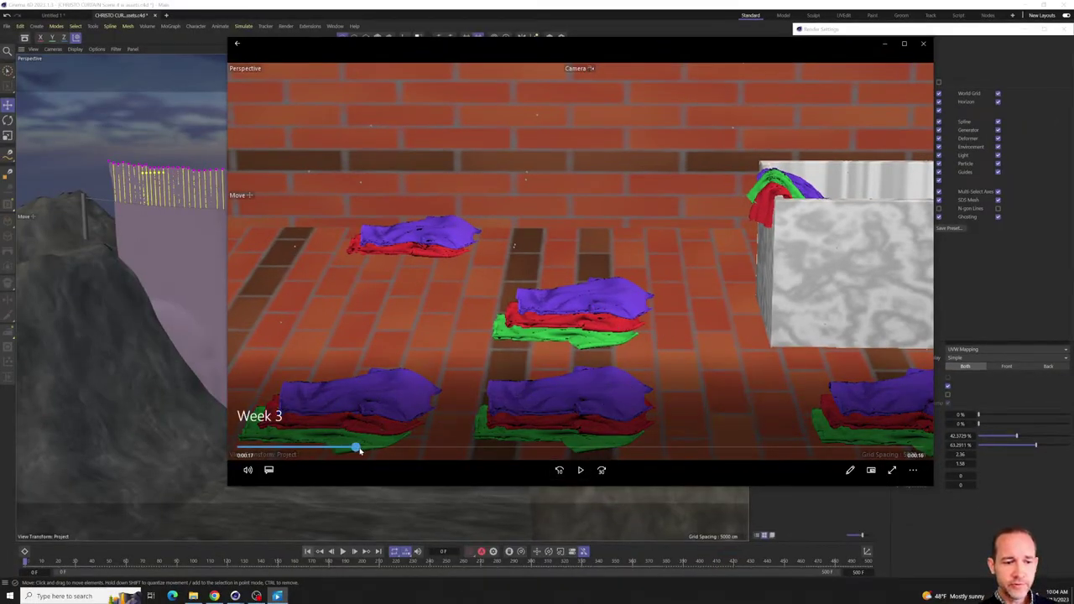
{"action": "left_click_drag", "start_coordinate": [355, 446], "coordinate": [386, 462]}
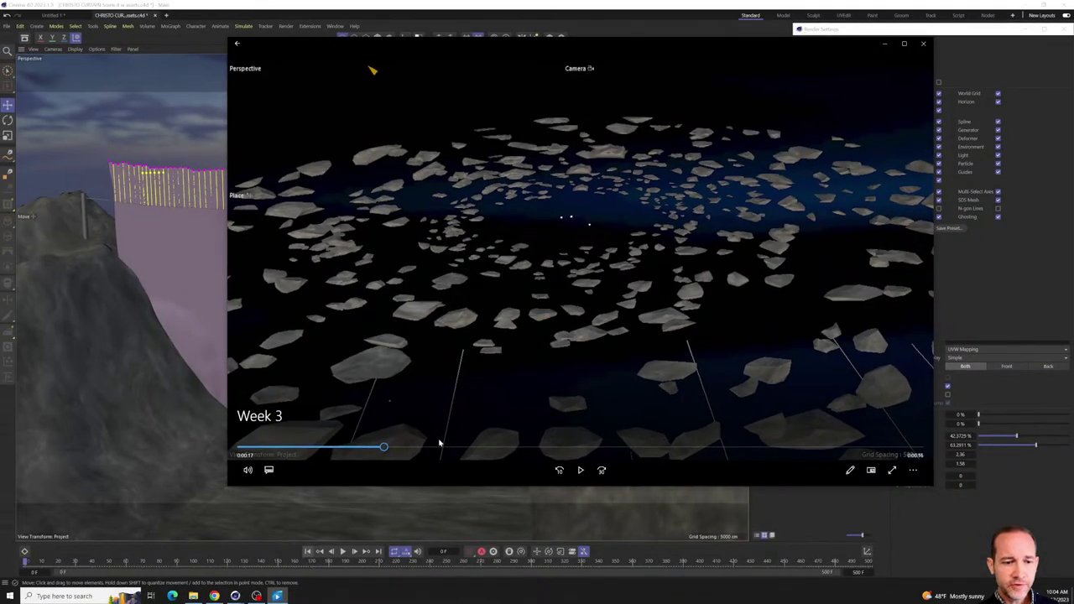
{"action": "mouse_move", "coordinate": [389, 454]}
{"action": "left_mouse_down"}
{"action": "mouse_move", "coordinate": [436, 456]}
{"action": "mouse_move", "coordinate": [319, 465]}
{"action": "mouse_move", "coordinate": [383, 451]}
{"action": "mouse_move", "coordinate": [451, 458]}
{"action": "mouse_move", "coordinate": [331, 460]}
{"action": "mouse_move", "coordinate": [431, 456]}
{"action": "mouse_move", "coordinate": [338, 456]}
{"action": "mouse_move", "coordinate": [398, 460]}
{"action": "mouse_move", "coordinate": [384, 454]}
{"action": "left_mouse_up"}
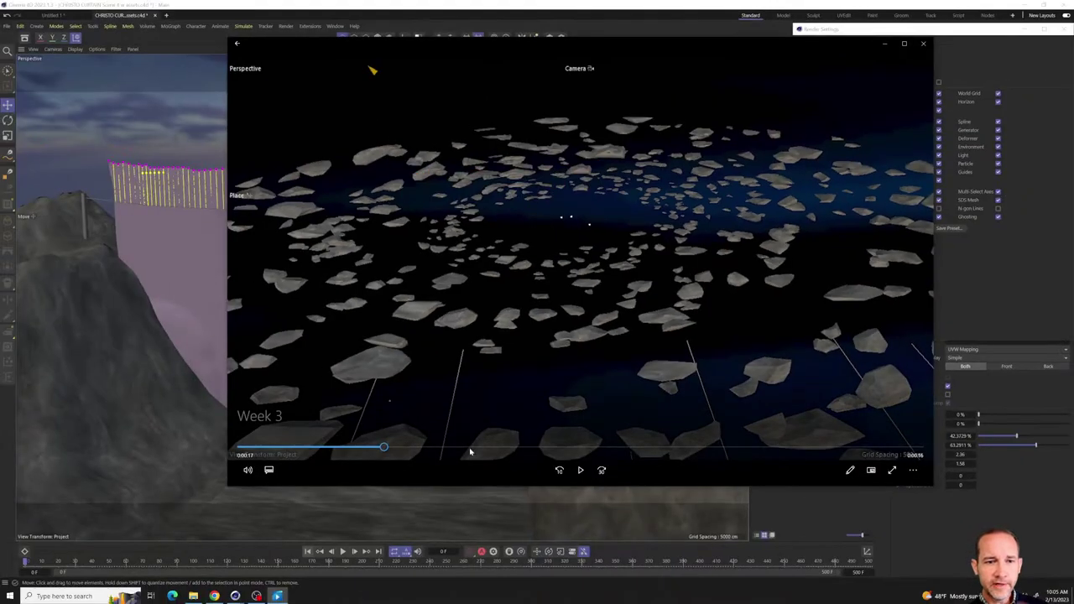
{"action": "left_click_drag", "start_coordinate": [390, 451], "coordinate": [417, 449]}
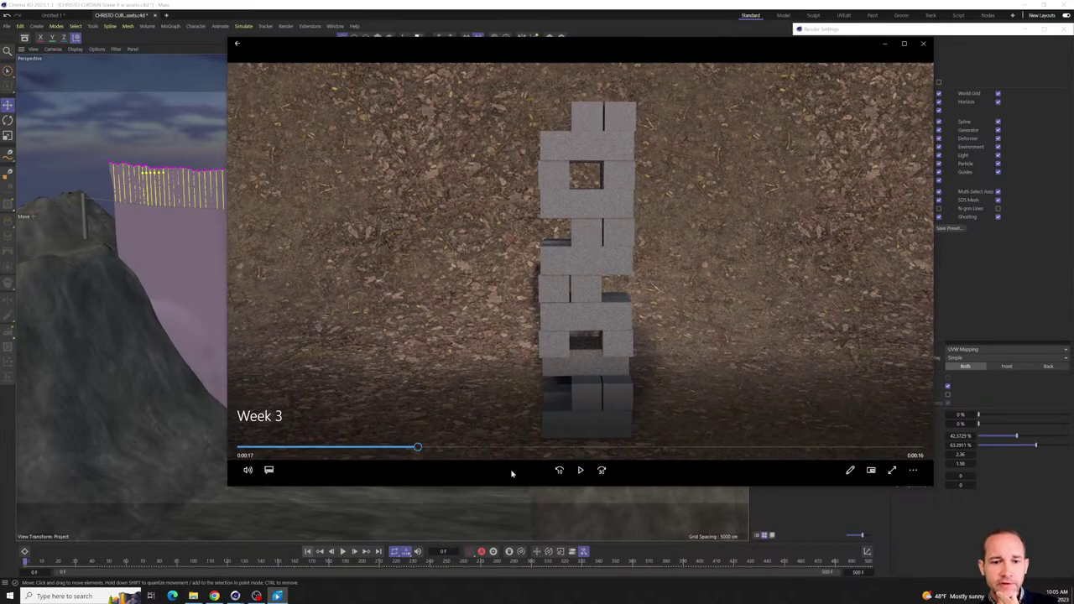
{"action": "left_click", "coordinate": [580, 471]}
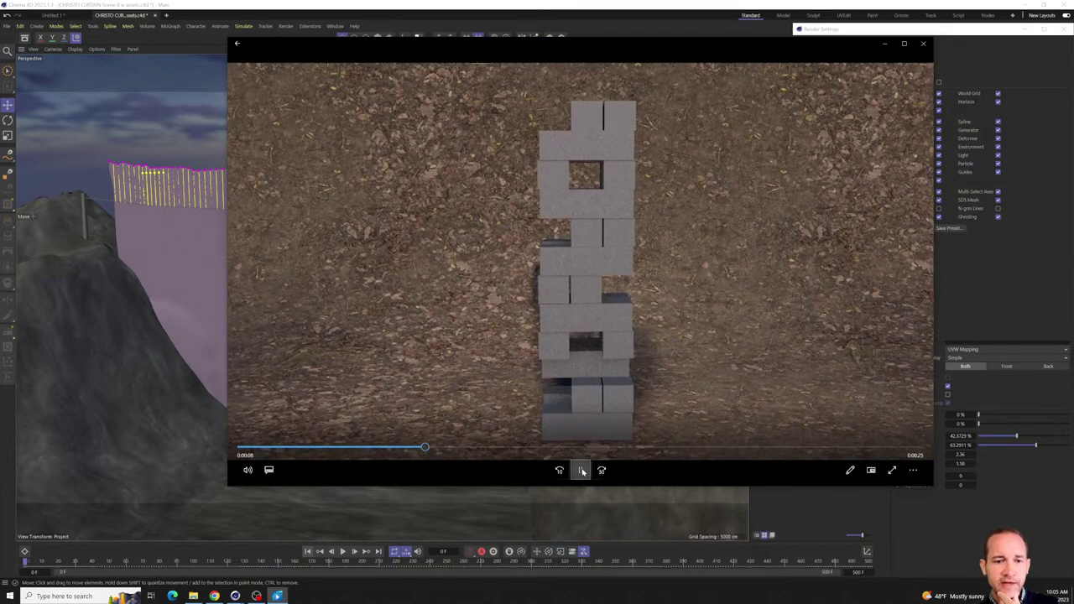
- Switch to Cinema 4D, close Render Settings, and add a Bullet Rigid Body tag to the Extrude object
{"action": "left_click", "coordinate": [948, 259]}
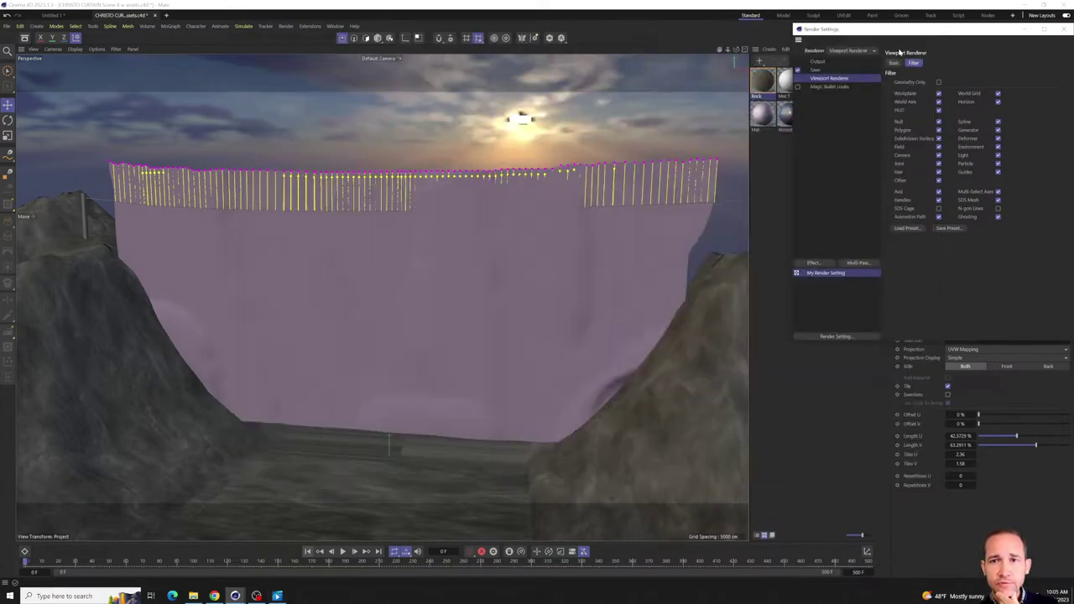
{"action": "left_click_drag", "start_coordinate": [883, 36], "coordinate": [692, 94]}
{"action": "left_click", "coordinate": [874, 89]}
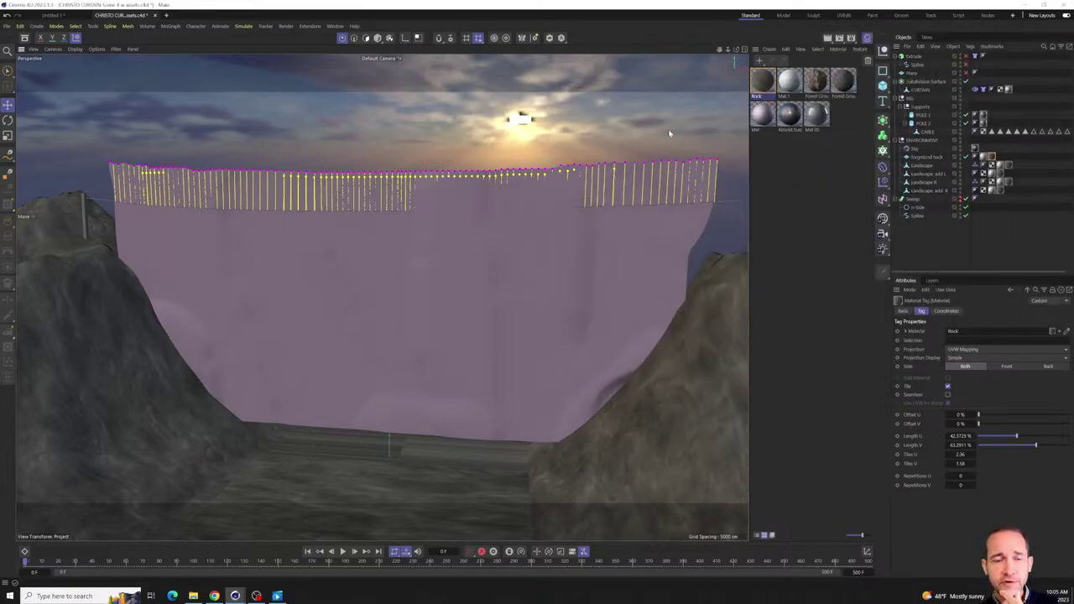
{"action": "right_click", "coordinate": [920, 56]}
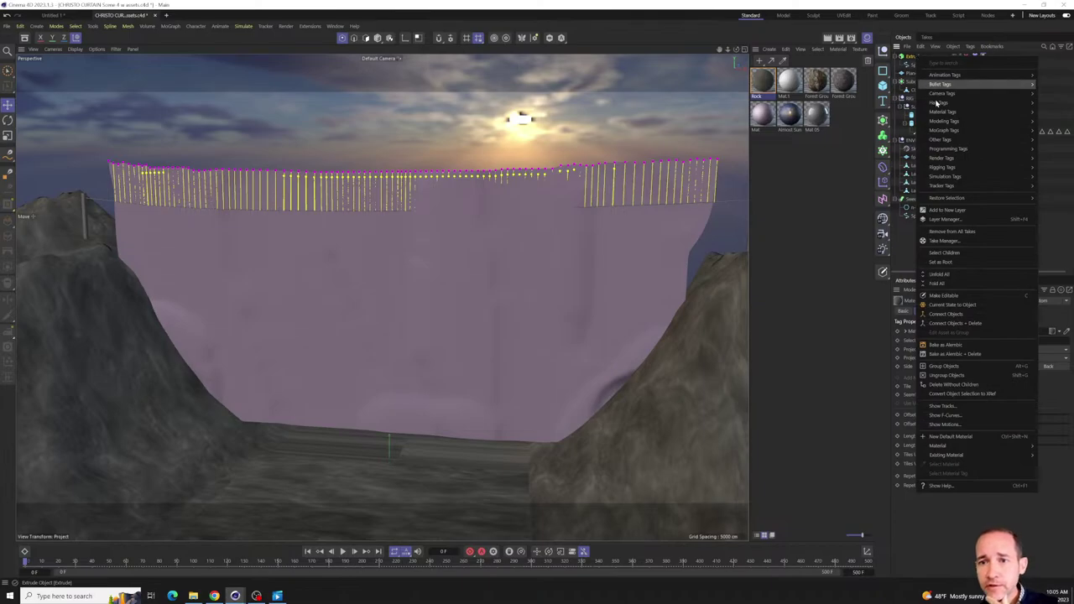
{"action": "mouse_move", "coordinate": [933, 98]}
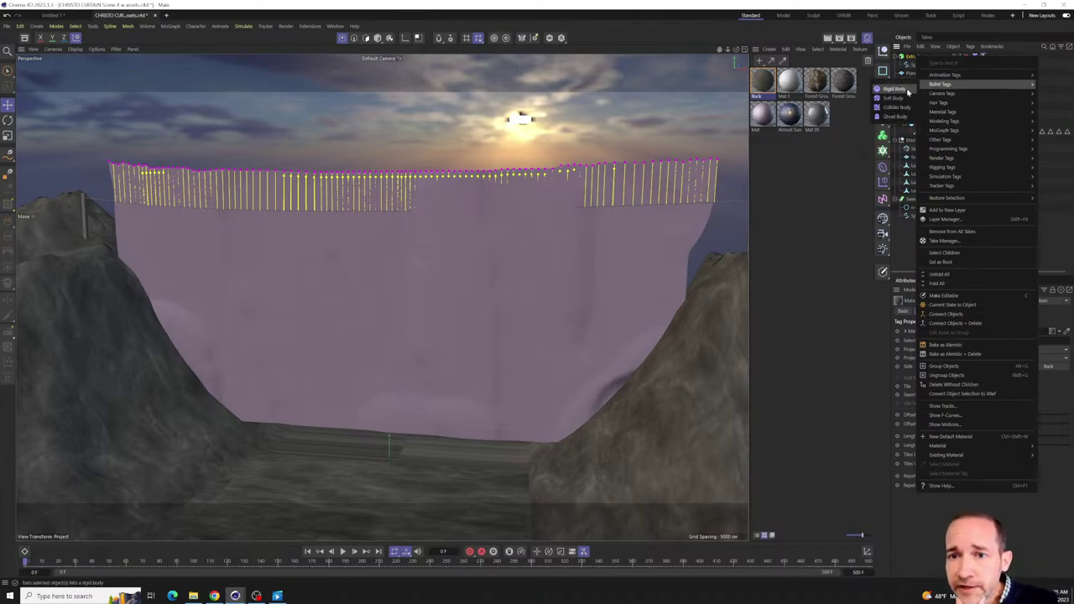
{"action": "left_click", "coordinate": [906, 92]}
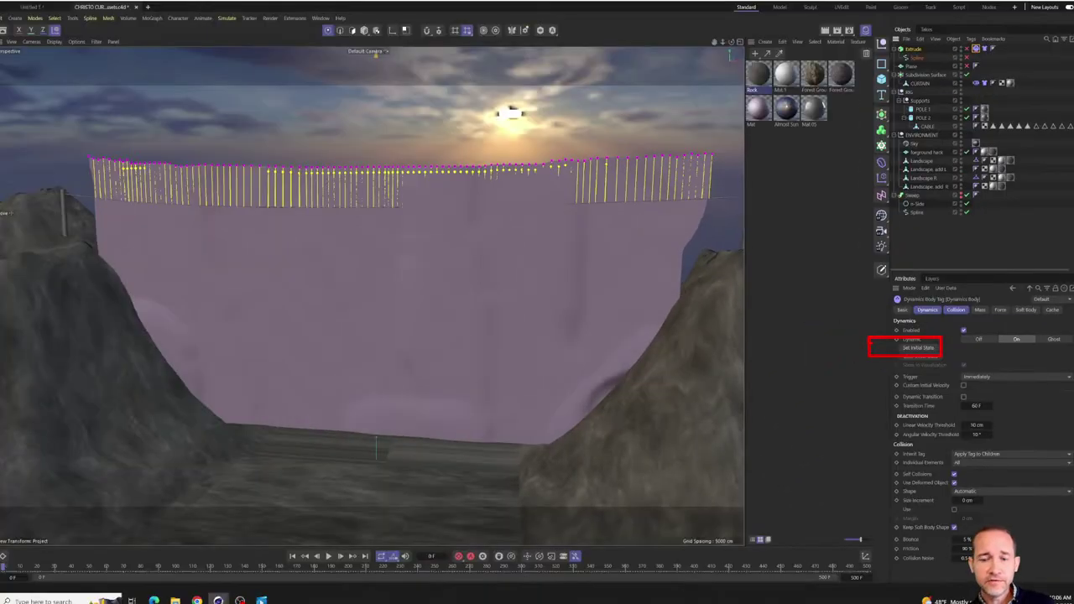
- Bring the Week 3 video back in front and replay the block tower shot several times, pausing to examine how the blocks move
{"action": "left_click", "coordinate": [261, 601]}
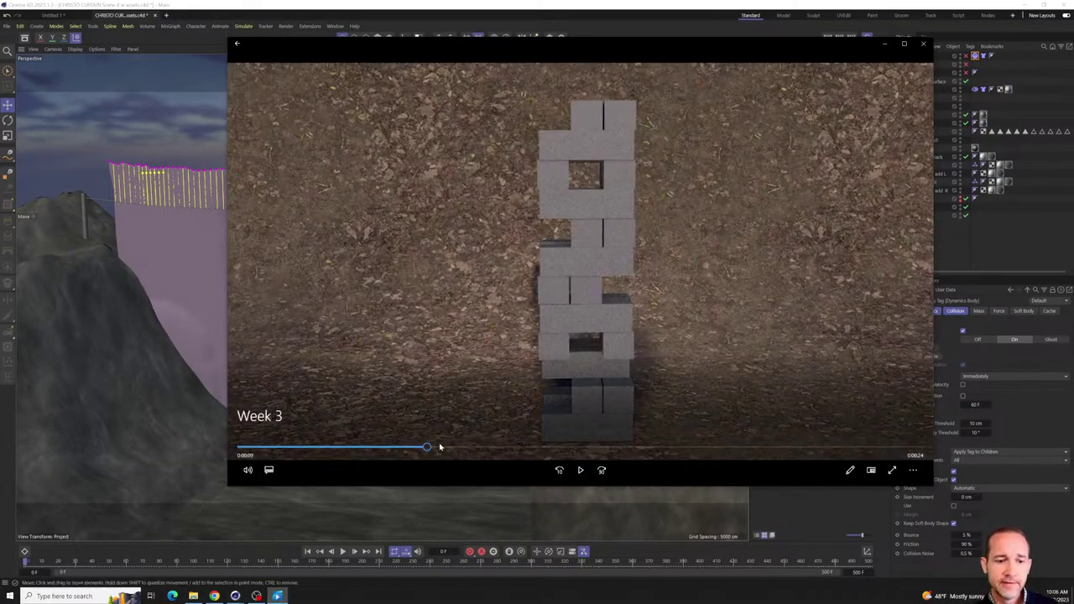
{"action": "mouse_move", "coordinate": [440, 446]}
{"action": "left_mouse_down"}
{"action": "mouse_move", "coordinate": [470, 447]}
{"action": "mouse_move", "coordinate": [380, 450]}
{"action": "mouse_move", "coordinate": [504, 454]}
{"action": "mouse_move", "coordinate": [438, 449]}
{"action": "left_mouse_up"}
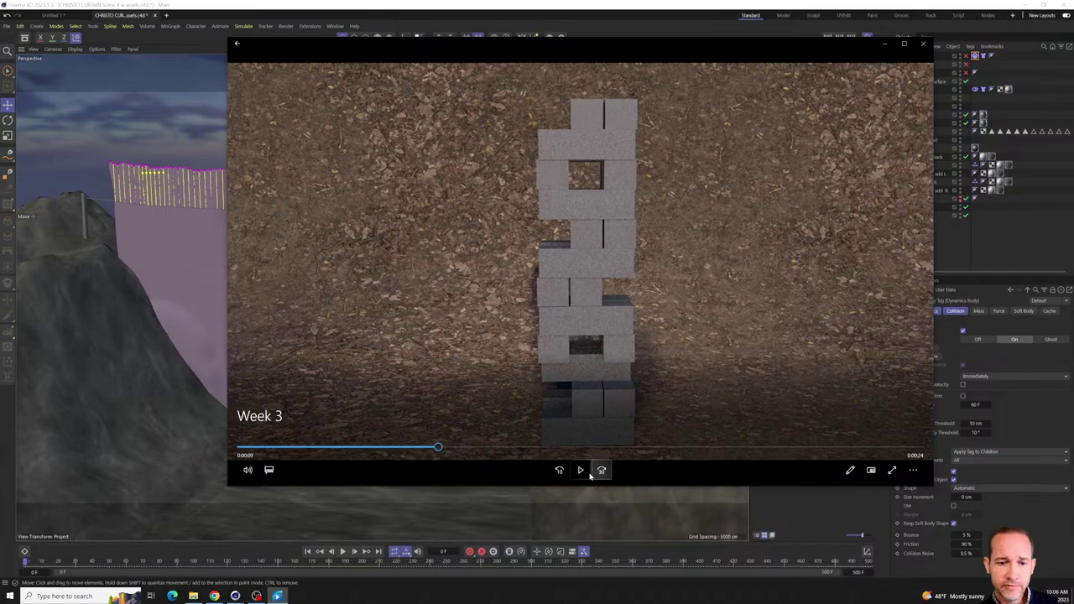
{"action": "left_click", "coordinate": [580, 471]}
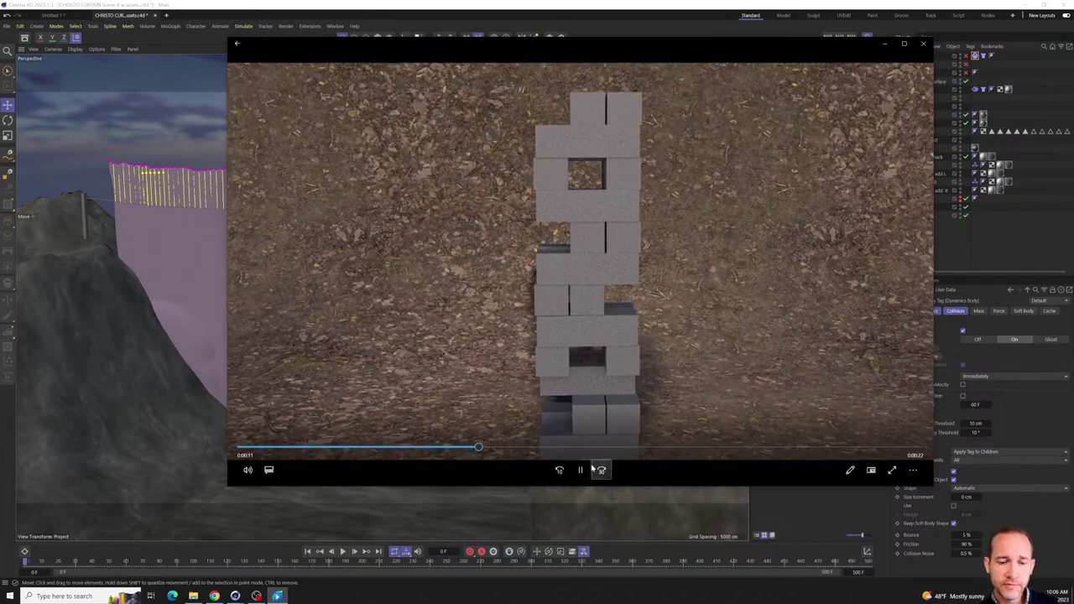
{"action": "left_click", "coordinate": [601, 470]}
{"action": "left_click", "coordinate": [580, 470]}
{"action": "left_click", "coordinate": [559, 470]}
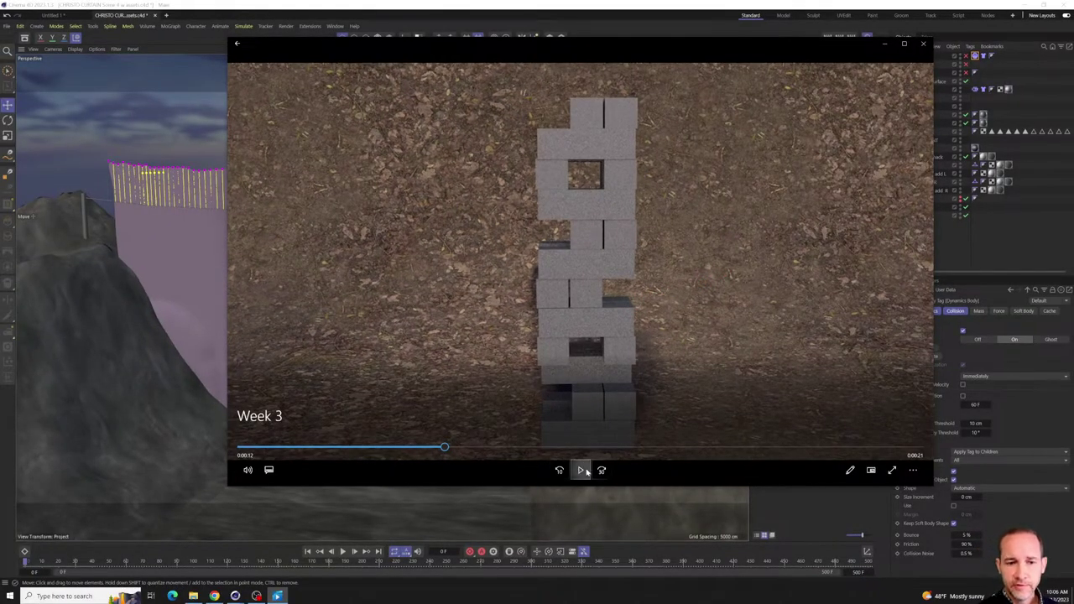
{"action": "left_click", "coordinate": [583, 471]}
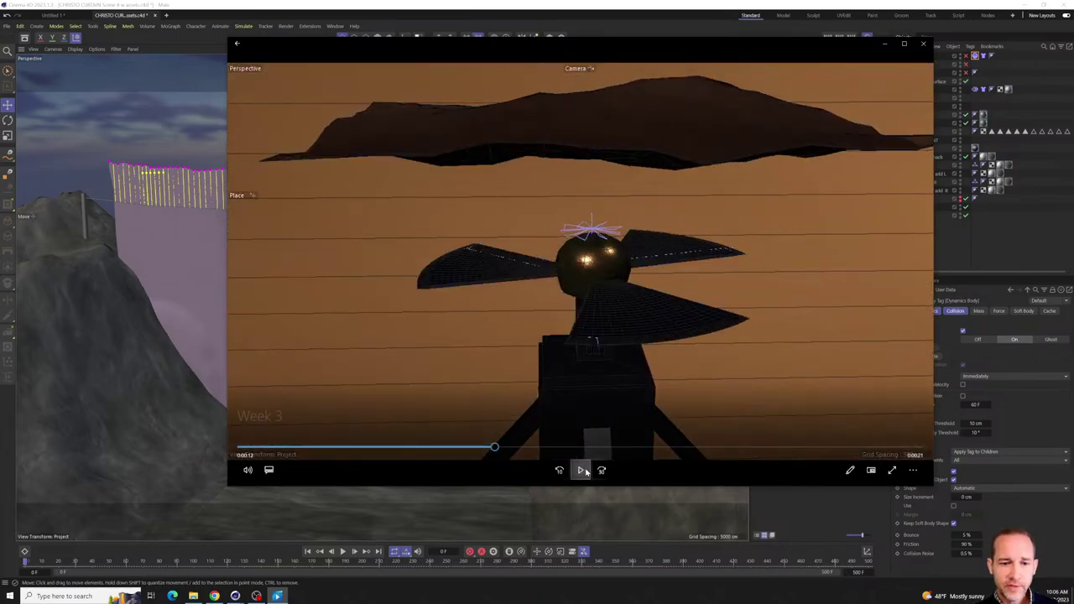
{"action": "left_click", "coordinate": [583, 471]}
{"action": "left_click", "coordinate": [439, 449]}
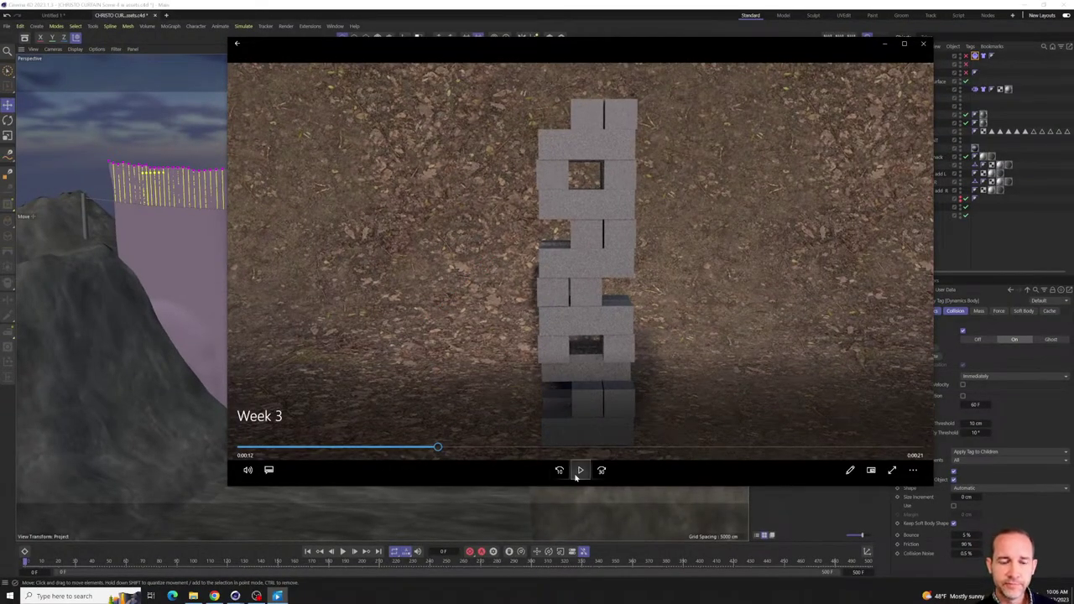
{"action": "left_click", "coordinate": [579, 470]}
{"action": "left_click", "coordinate": [579, 470]}
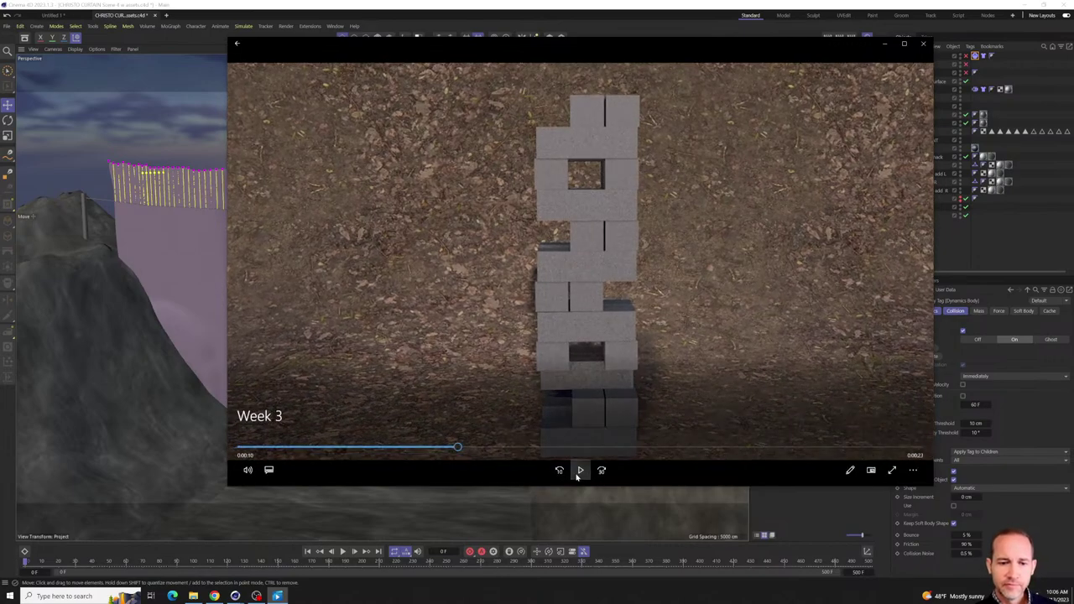
- Examine the shot of the spinning fan and floating brown cloth, scrubbing back and forth through the cloth's movement
{"action": "left_click", "coordinate": [579, 471]}
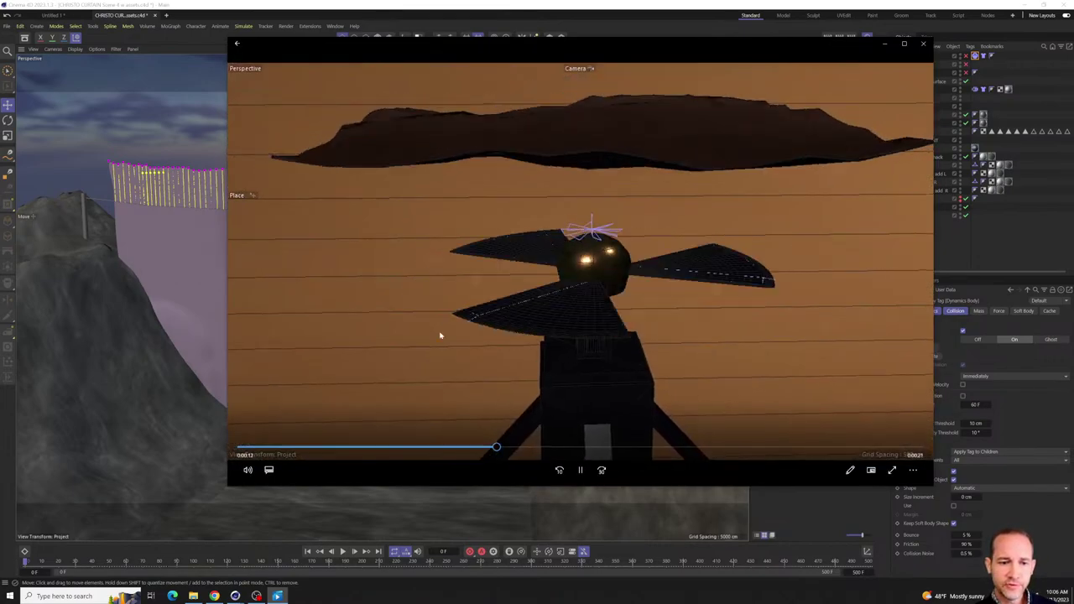
{"action": "left_click", "coordinate": [579, 470]}
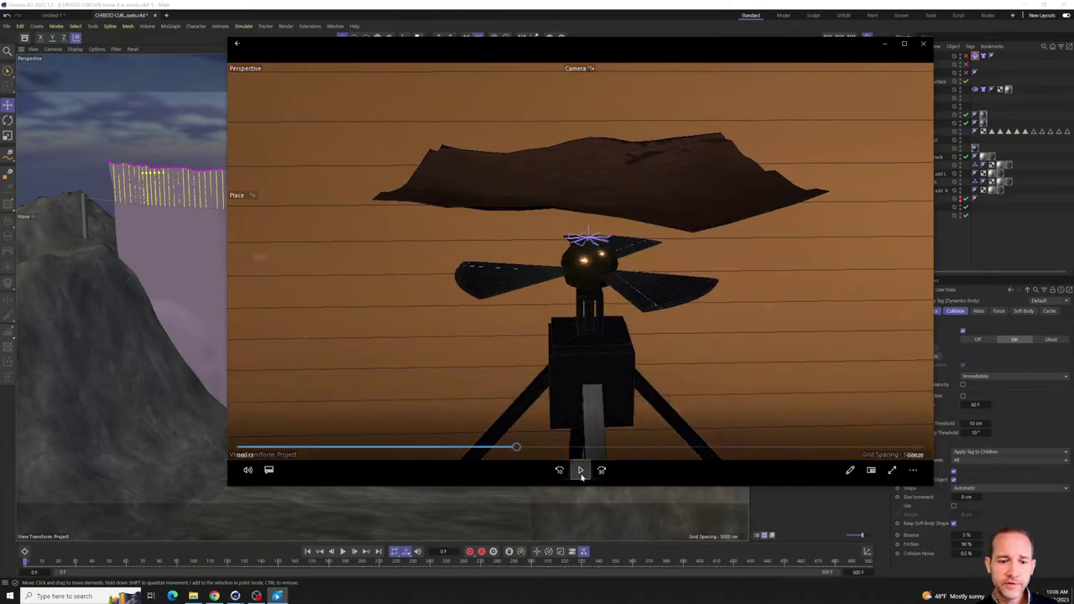
{"action": "left_click", "coordinate": [579, 472]}
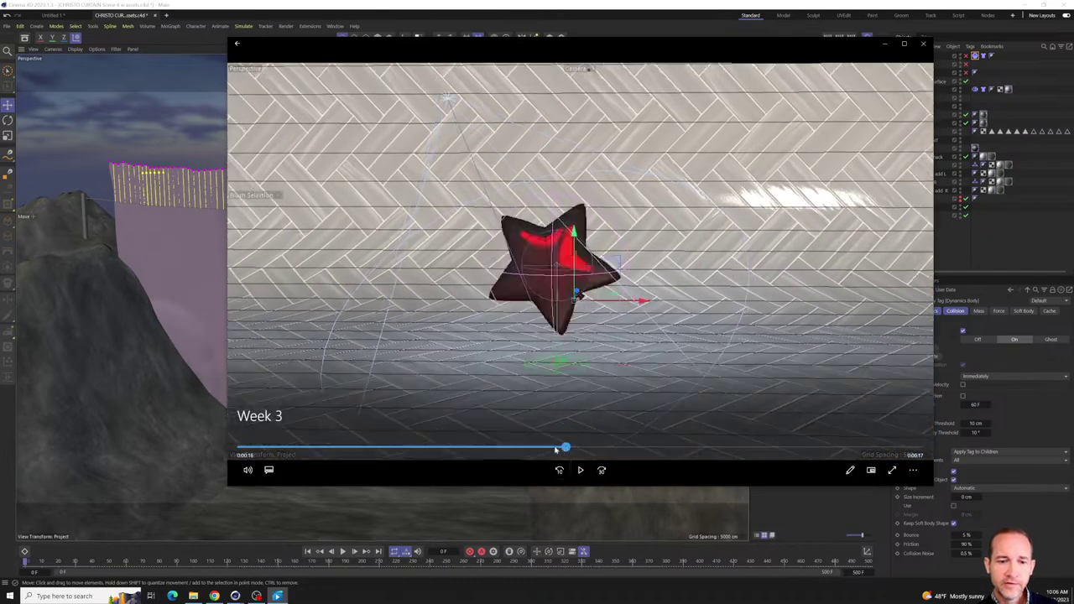
{"action": "left_click_drag", "start_coordinate": [563, 446], "coordinate": [515, 452]}
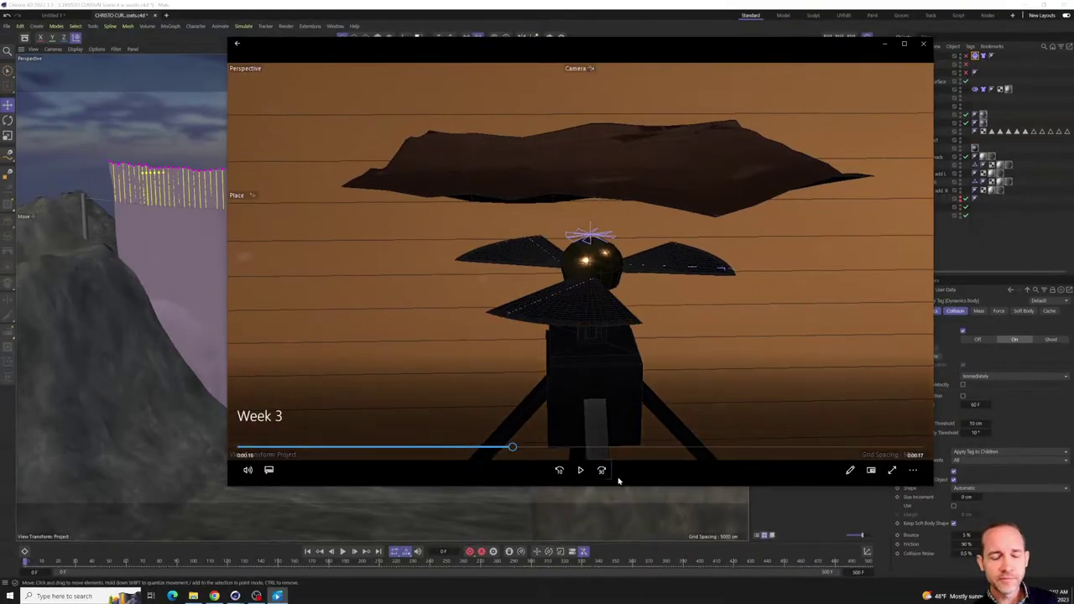
{"action": "left_click_drag", "start_coordinate": [530, 449], "coordinate": [555, 459]}
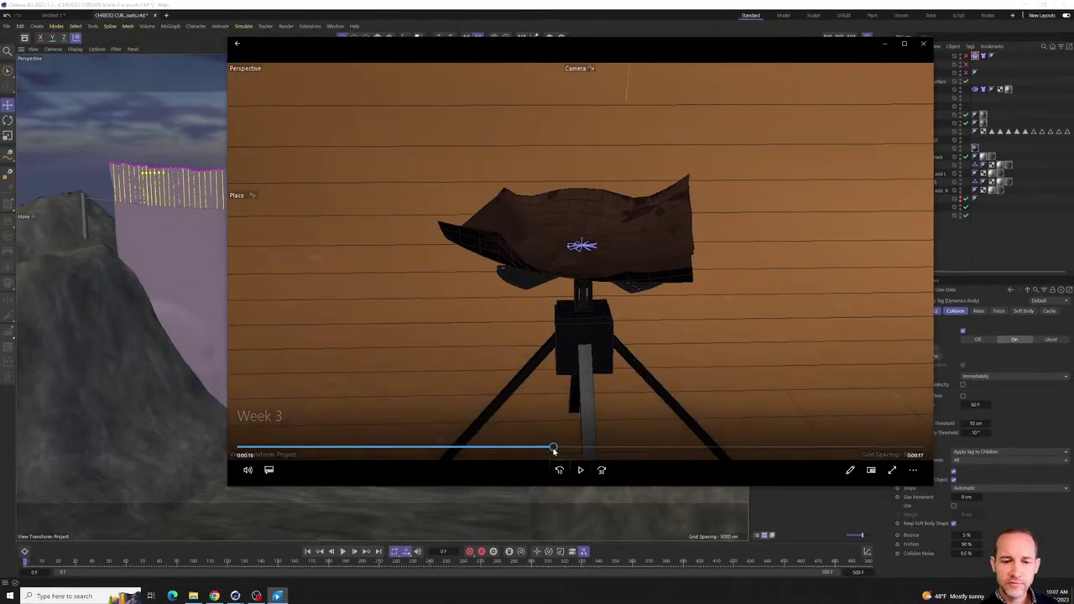
- Scrub past the squashed star to the red branching cloth form, and mark the thin stray strands at an arm's tip with an arrow
{"action": "left_click_drag", "start_coordinate": [573, 451], "coordinate": [605, 459]}
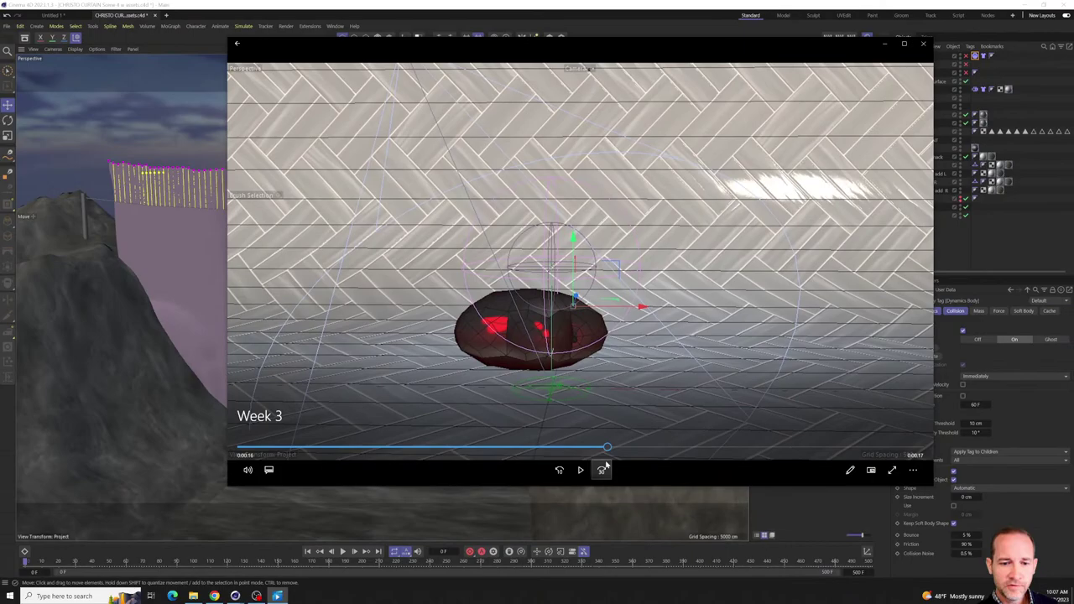
{"action": "left_click_drag", "start_coordinate": [607, 450], "coordinate": [693, 447]}
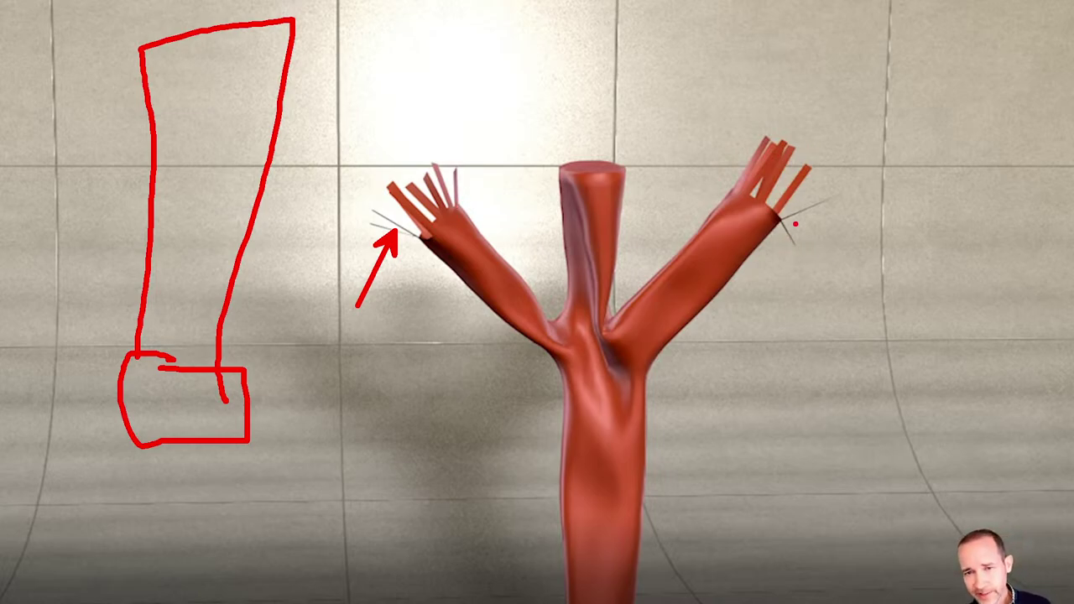
{"action": "mouse_move", "coordinate": [795, 224]}
{"action": "left_mouse_down"}
{"action": "mouse_move", "coordinate": [808, 329]}
{"action": "mouse_move", "coordinate": [783, 243]}
{"action": "mouse_move", "coordinate": [746, 290]}
{"action": "left_mouse_up"}
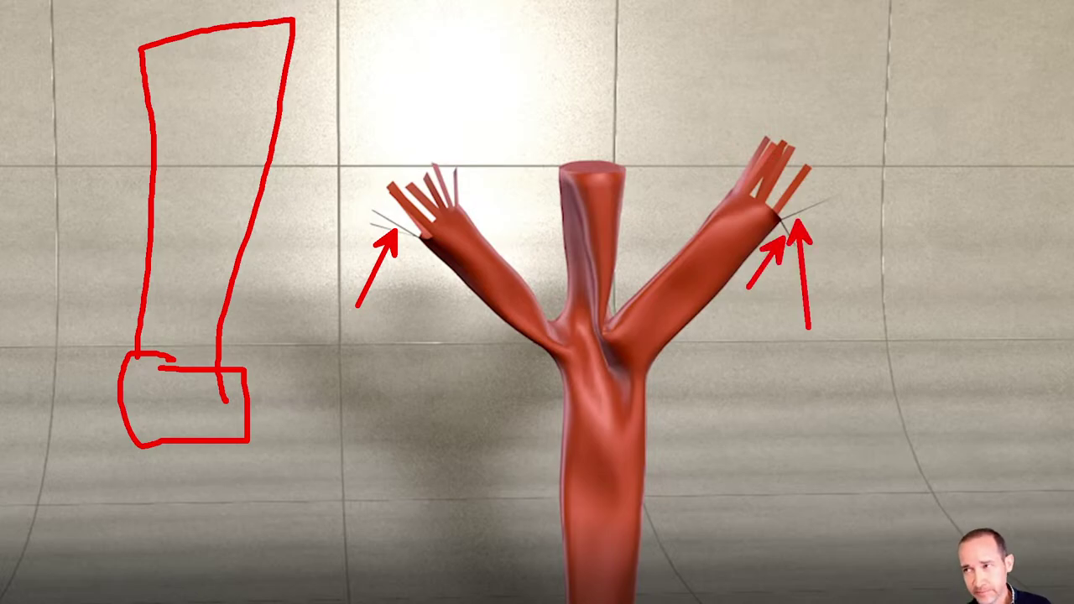
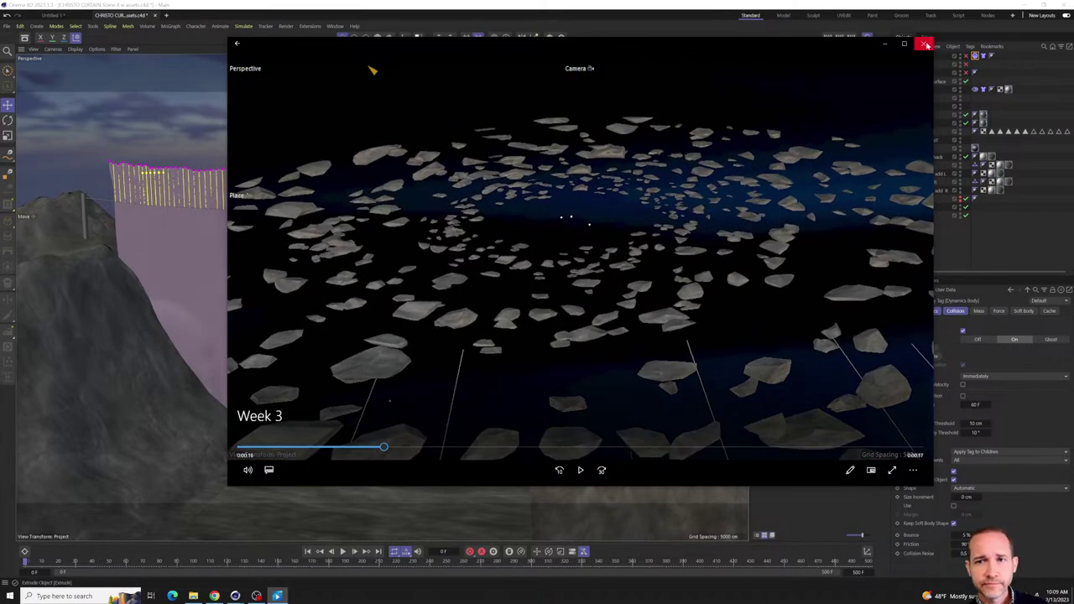
- Close the Week 3 video and open the Downloads folder on the Data (D:) drive in File Explorer
{"action": "left_click", "coordinate": [926, 44]}
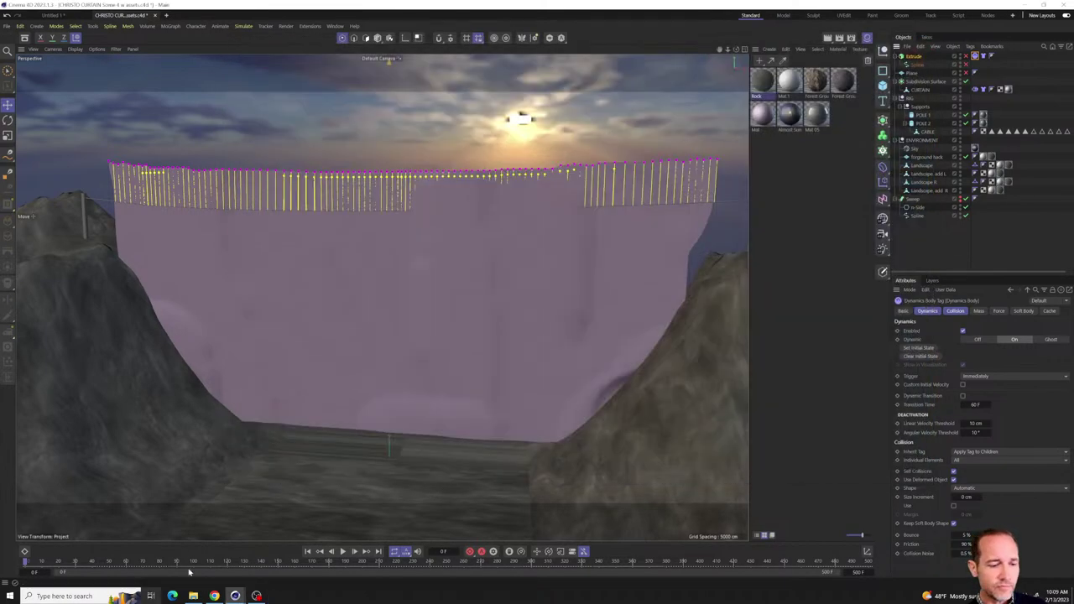
{"action": "left_click", "coordinate": [193, 596]}
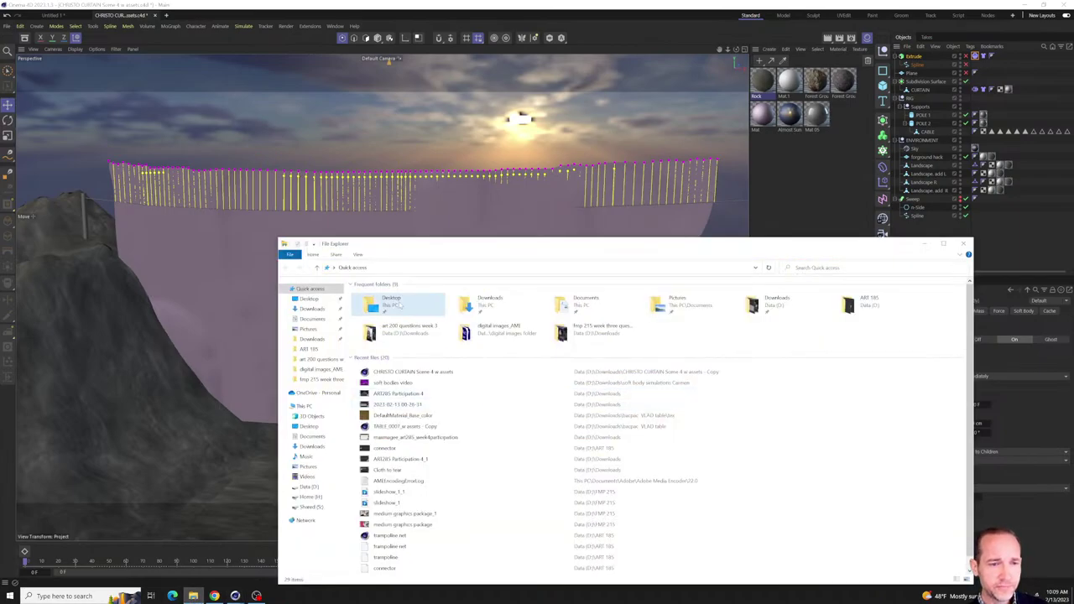
{"action": "left_click_drag", "start_coordinate": [453, 243], "coordinate": [418, 178]}
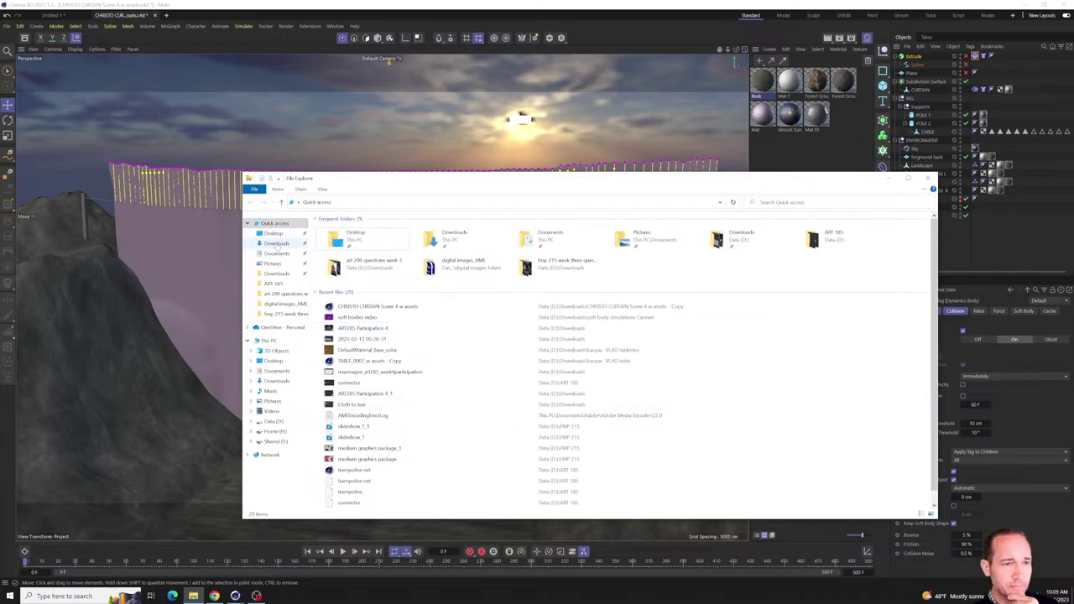
{"action": "mouse_move", "coordinate": [194, 594]}
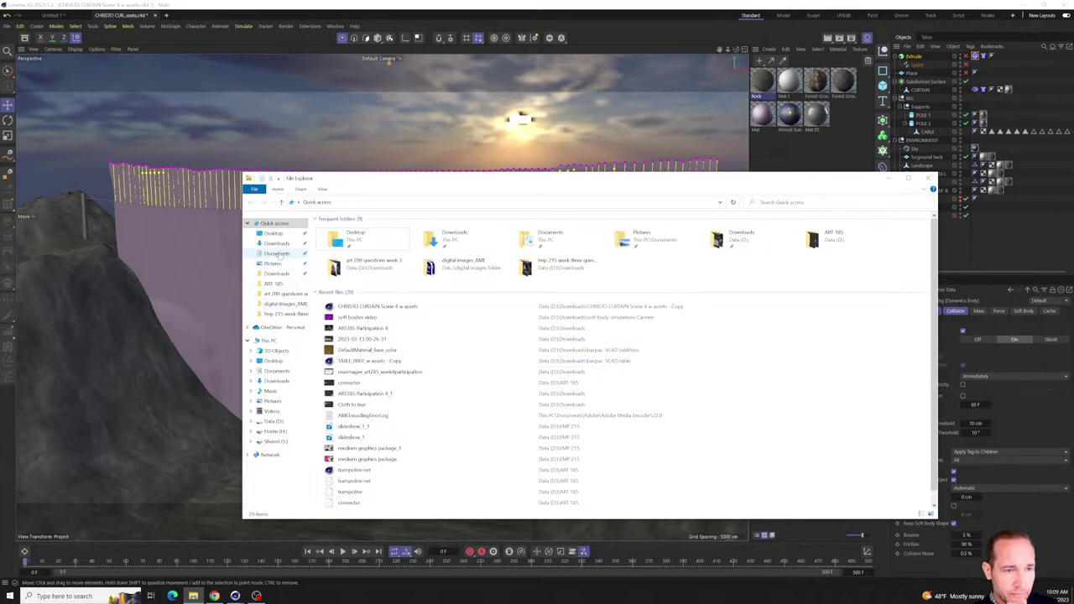
{"action": "left_click", "coordinate": [277, 244]}
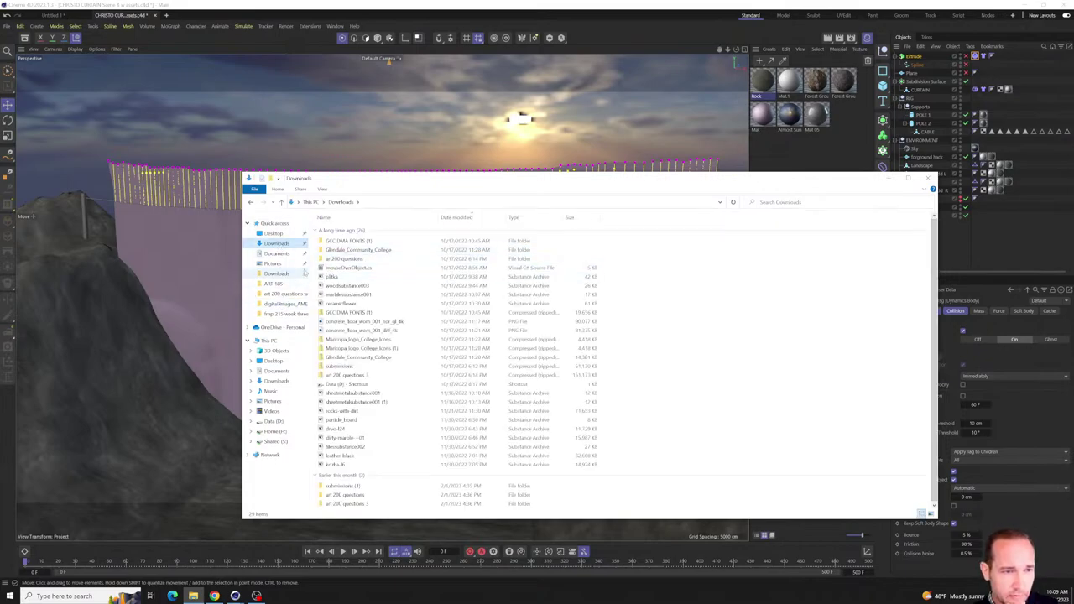
{"action": "left_click", "coordinate": [277, 273]}
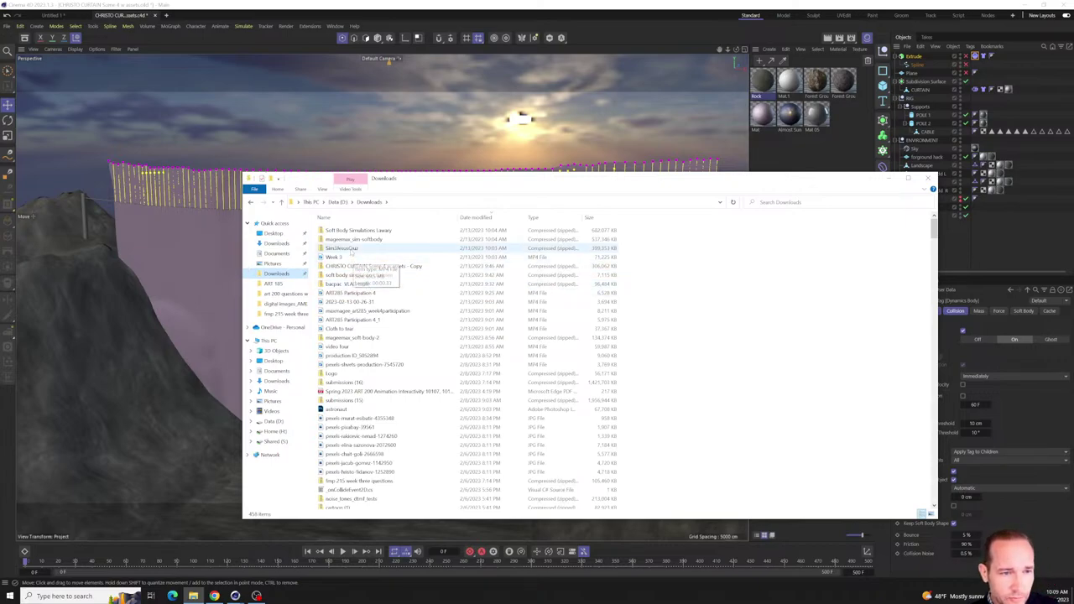
- Extract the student's Sim zip archive into a folder of the same name with 7-Zip
{"action": "left_click", "coordinate": [349, 248]}
{"action": "right_click", "coordinate": [349, 249]}
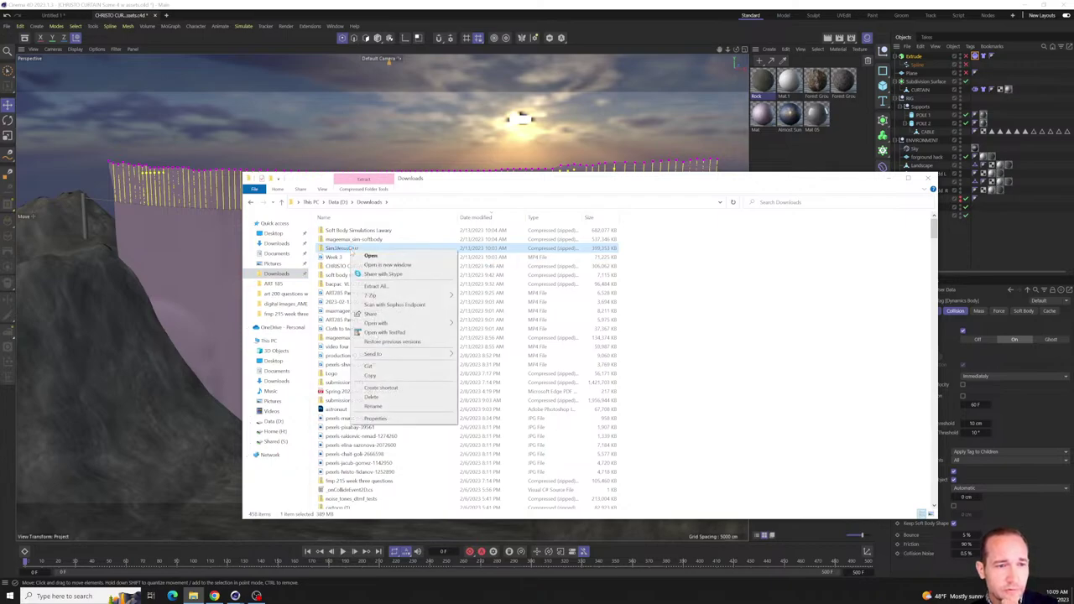
{"action": "mouse_move", "coordinate": [373, 296]}
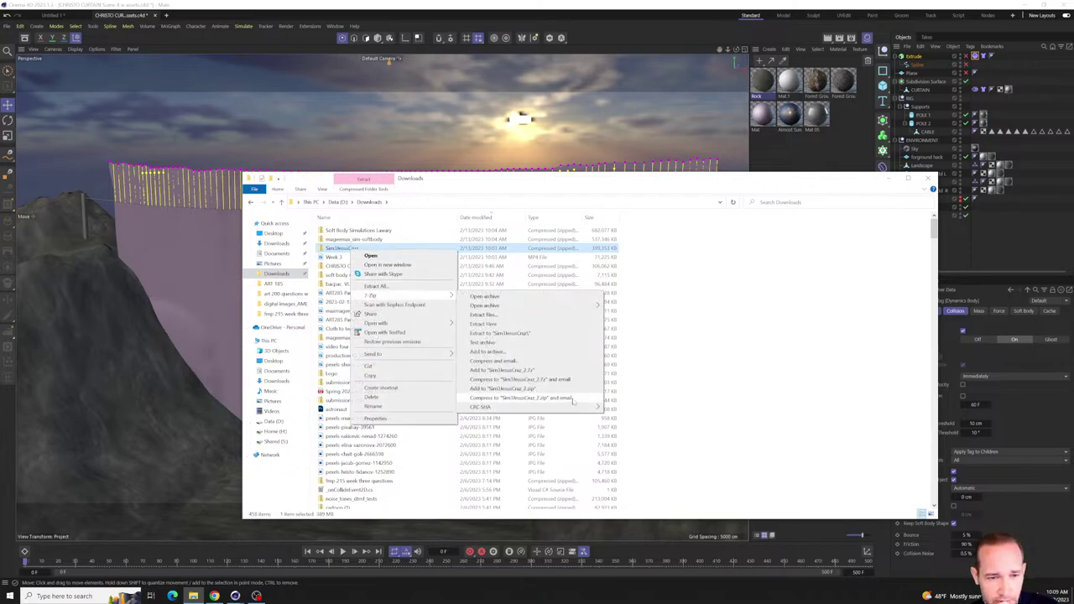
{"action": "left_click", "coordinate": [554, 333]}
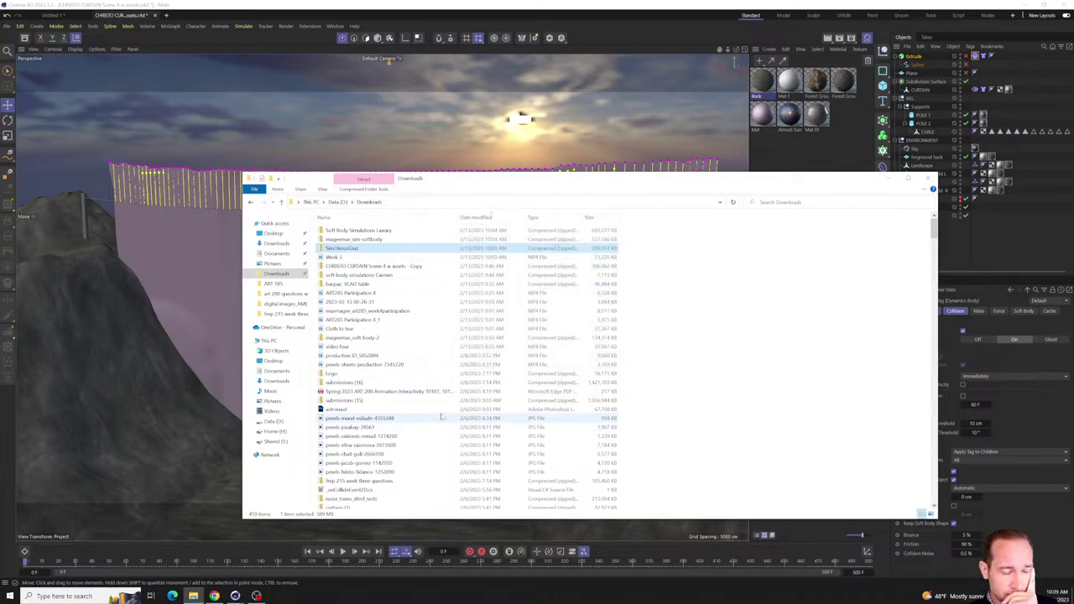
- Open the student's newly extracted simulation folder in Downloads and play its SimModel3 video
{"action": "scroll", "coordinate": [411, 263], "scroll_direction": "down", "scroll_amount": 15}
{"action": "scroll", "coordinate": [445, 415], "scroll_direction": "down", "scroll_amount": 15}
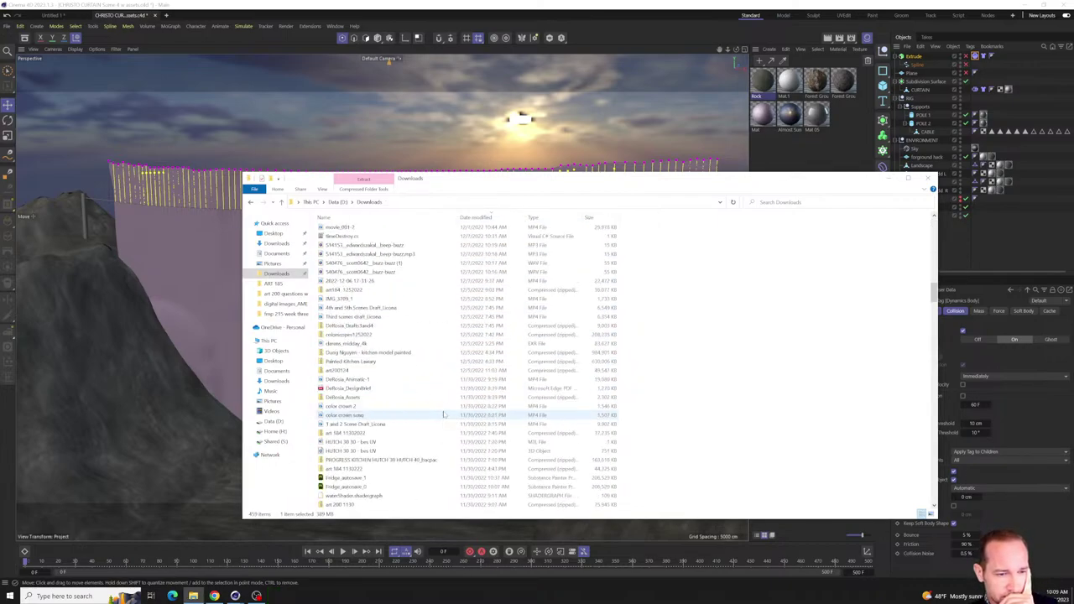
{"action": "scroll", "coordinate": [445, 415], "scroll_direction": "down", "scroll_amount": 15}
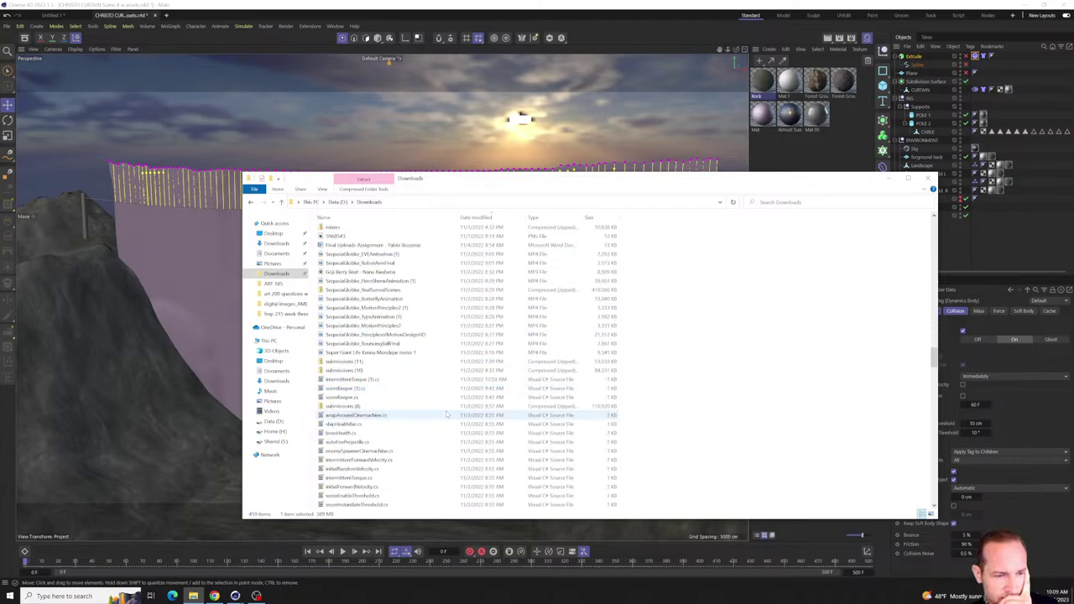
{"action": "scroll", "coordinate": [447, 414], "scroll_direction": "down", "scroll_amount": 15}
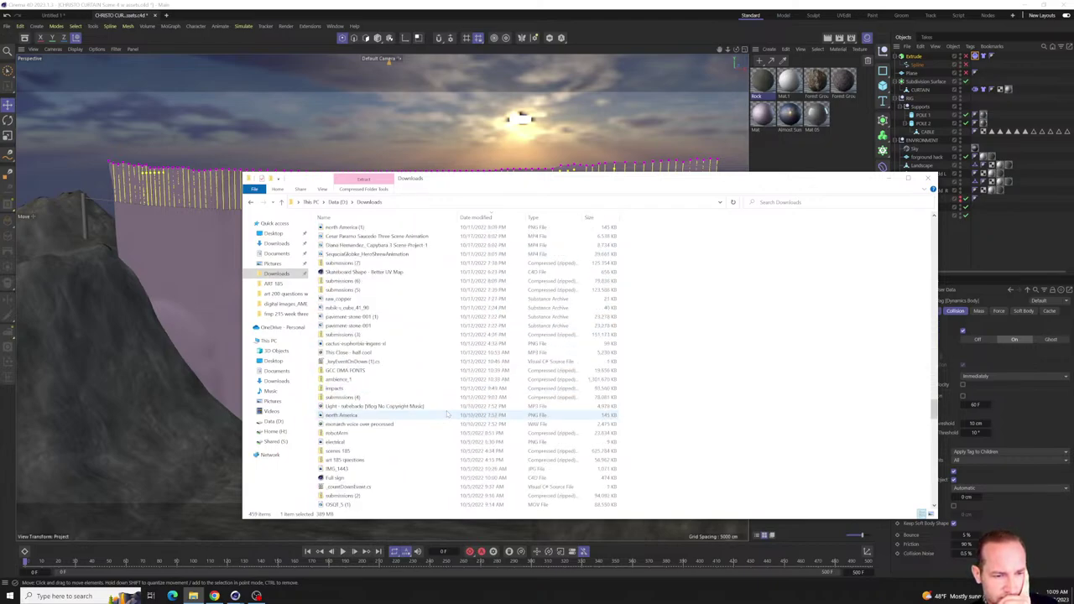
{"action": "scroll", "coordinate": [383, 356], "scroll_direction": "up", "scroll_amount": 3}
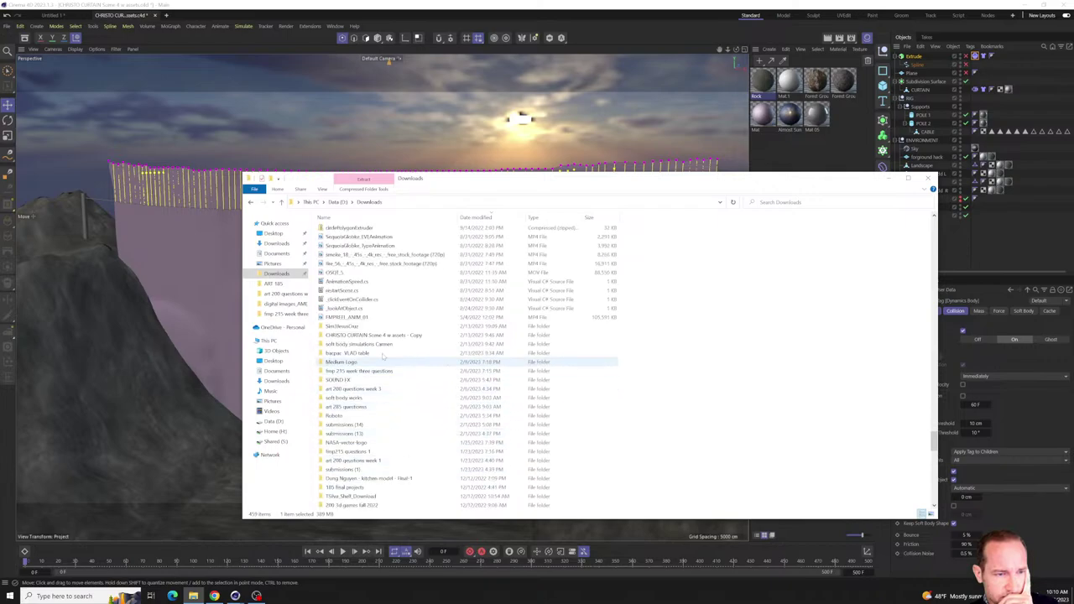
{"action": "double_click", "coordinate": [376, 327]}
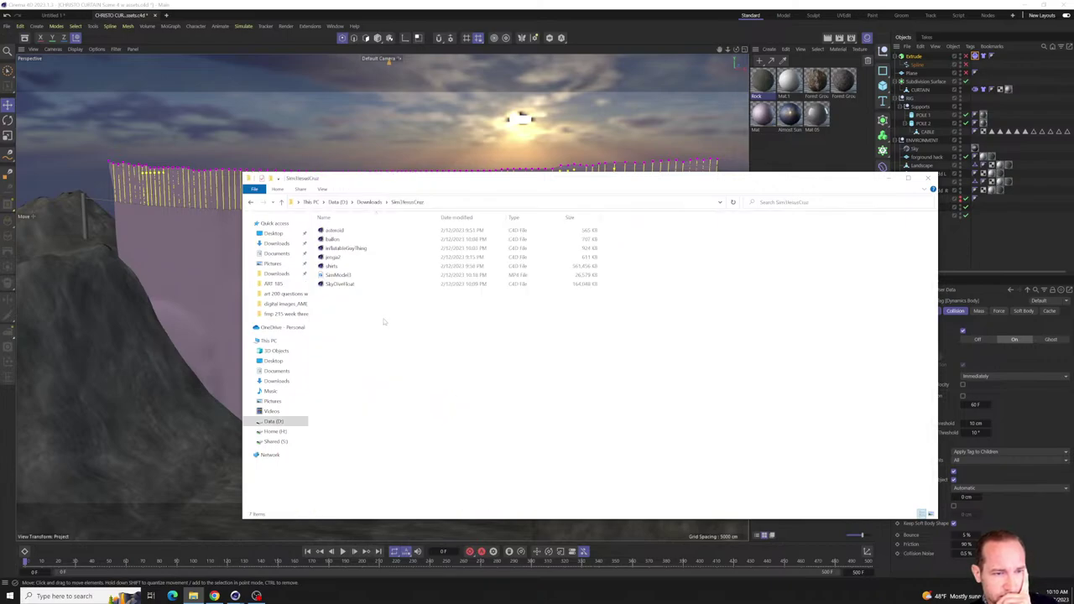
{"action": "double_click", "coordinate": [345, 276]}
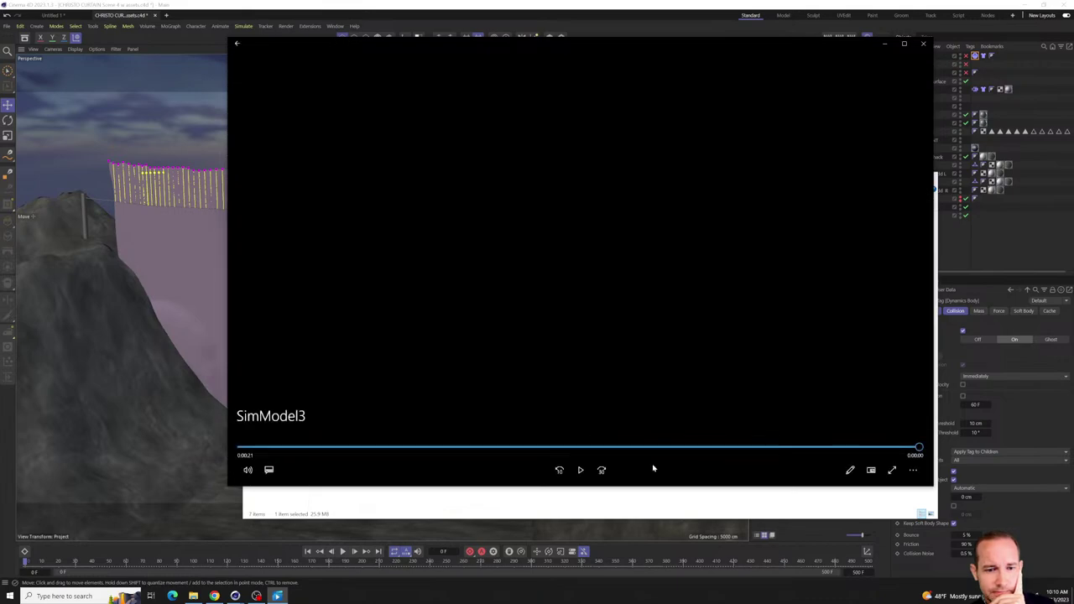
- Replay SimModel3 and examine the asteroid ring shot, scrubbing back from the coloured shirts to the floating rocks
{"action": "left_click", "coordinate": [580, 470]}
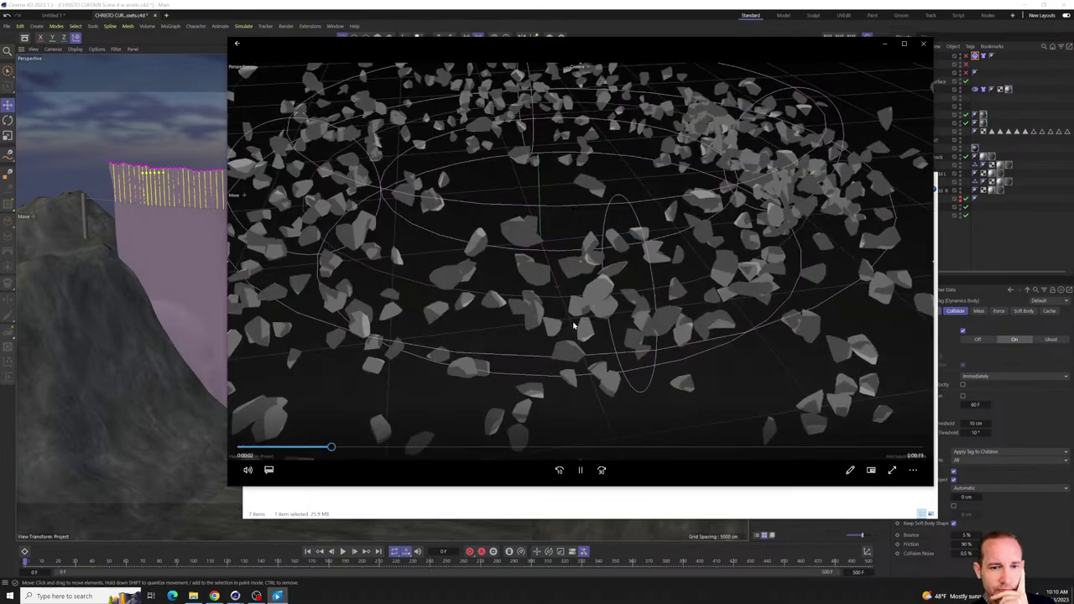
{"action": "left_click", "coordinate": [580, 470]}
{"action": "left_click_drag", "start_coordinate": [347, 447], "coordinate": [309, 494]}
{"action": "left_click", "coordinate": [579, 471]}
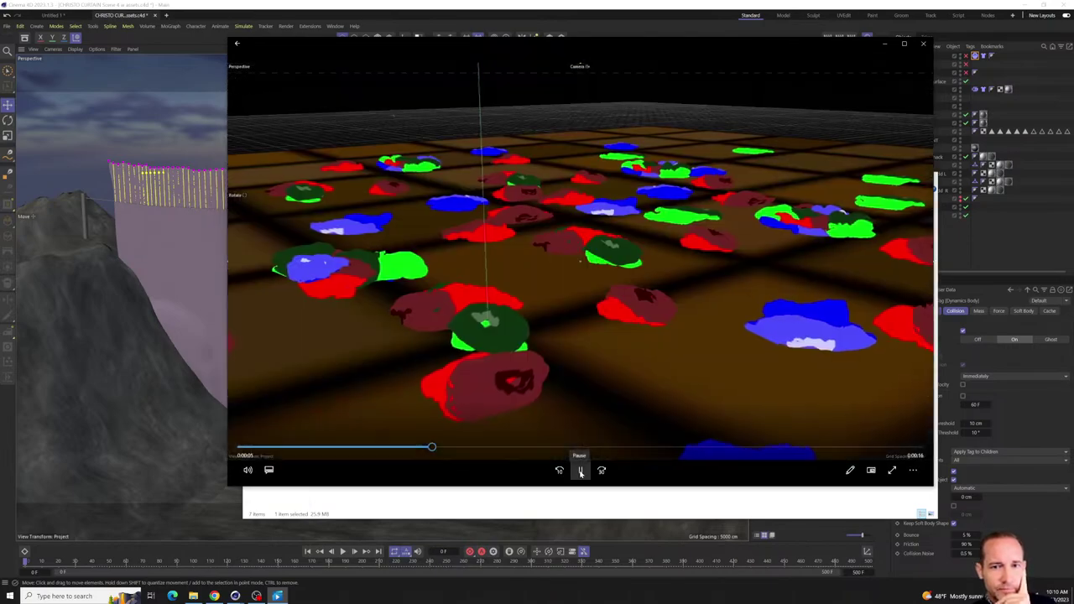
{"action": "left_click", "coordinate": [580, 471]}
{"action": "left_click_drag", "start_coordinate": [448, 447], "coordinate": [377, 448]}
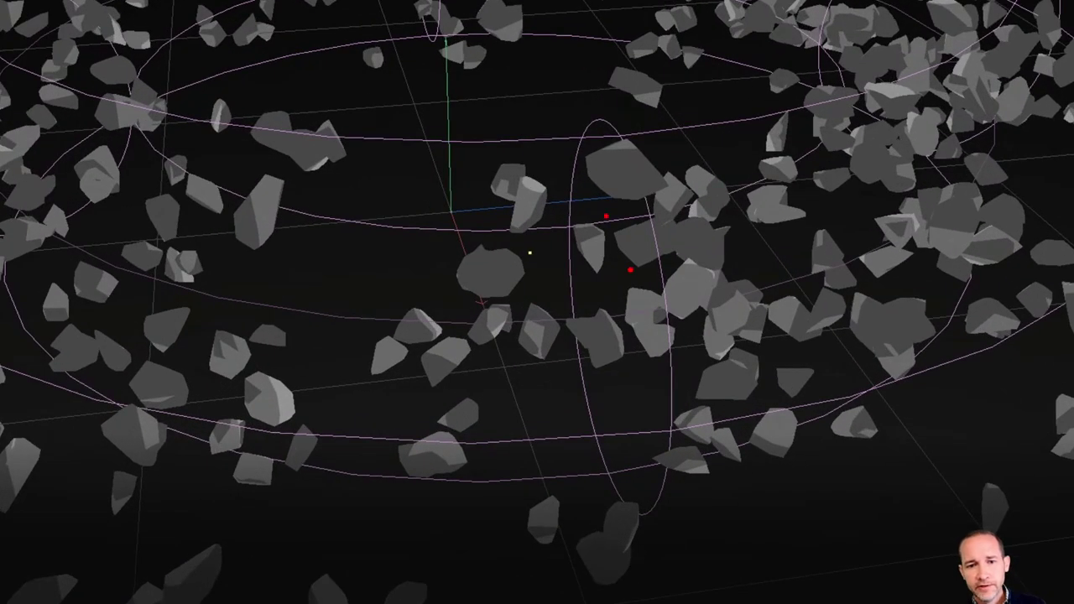
{"action": "mouse_move", "coordinate": [690, 60]}
{"action": "left_mouse_down"}
{"action": "mouse_move", "coordinate": [662, 59]}
{"action": "mouse_move", "coordinate": [784, 202]}
{"action": "mouse_move", "coordinate": [596, 52]}
{"action": "left_mouse_up"}
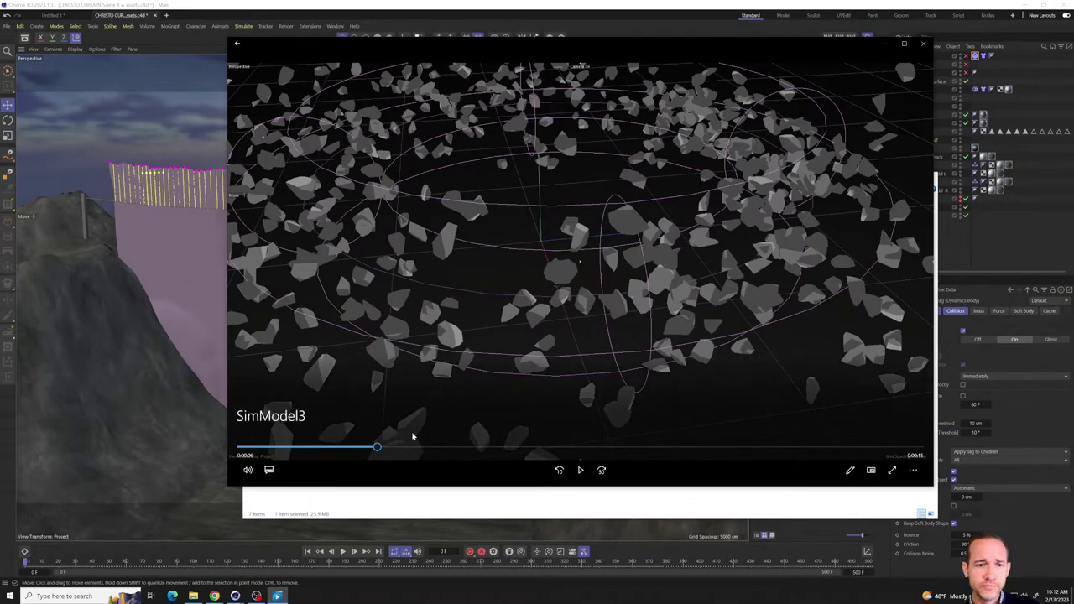
{"action": "left_click_drag", "start_coordinate": [383, 453], "coordinate": [359, 468]}
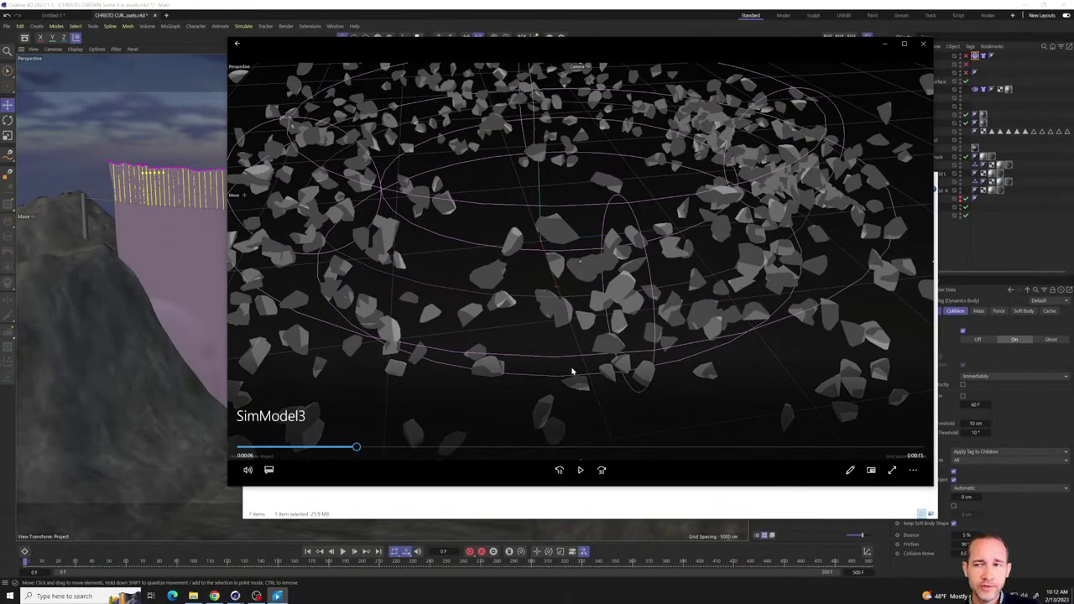
- Play on to the coloured shirts shot, pause there, and scrub past the green inflatable figure to the skydiver scene
{"action": "left_click", "coordinate": [581, 470]}
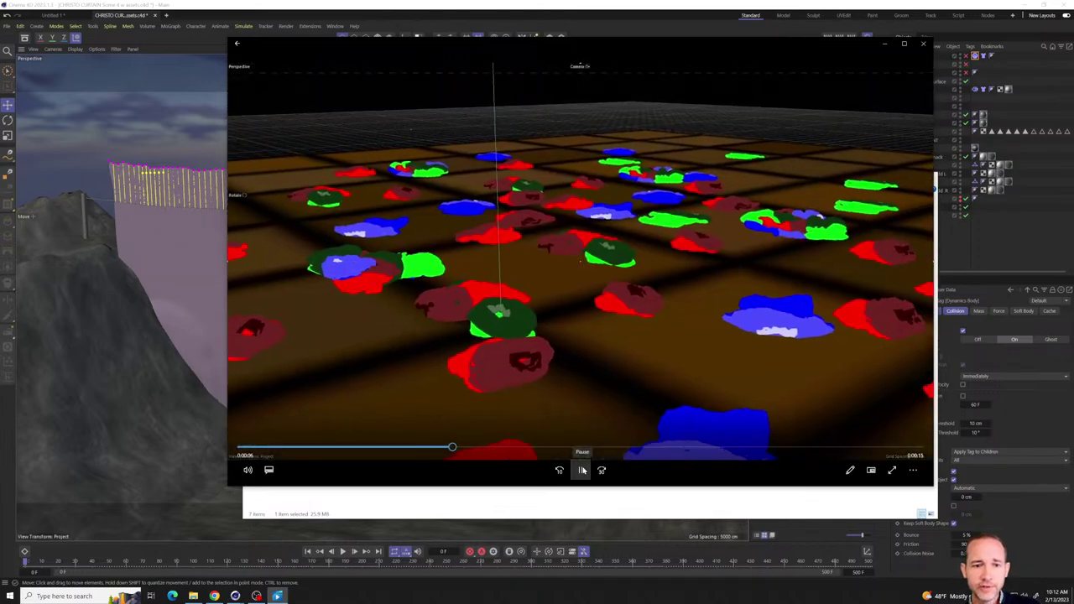
{"action": "left_click", "coordinate": [582, 471]}
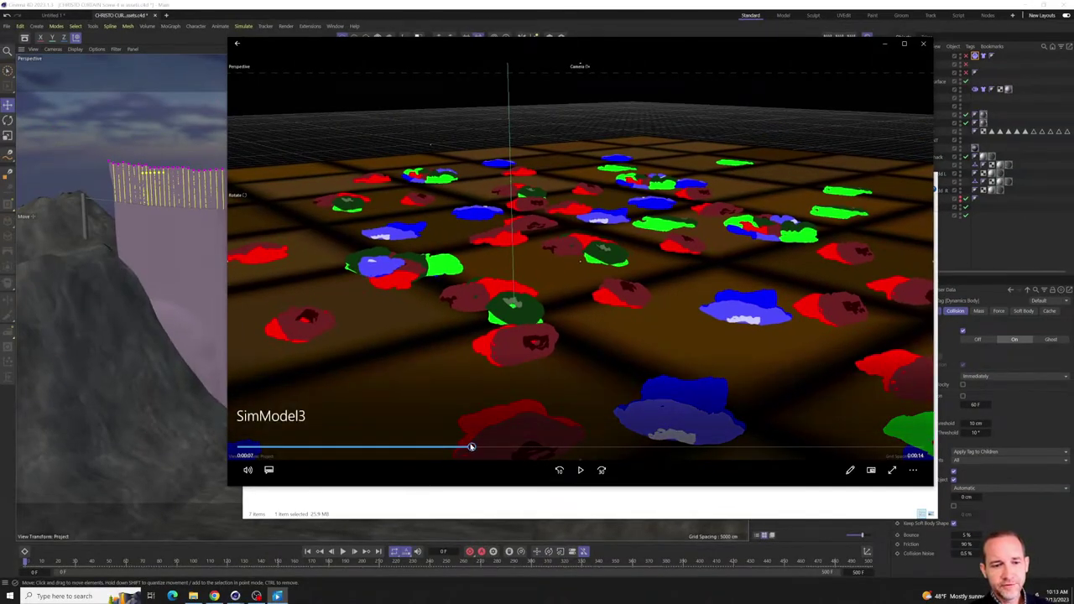
{"action": "left_click_drag", "start_coordinate": [470, 446], "coordinate": [664, 460]}
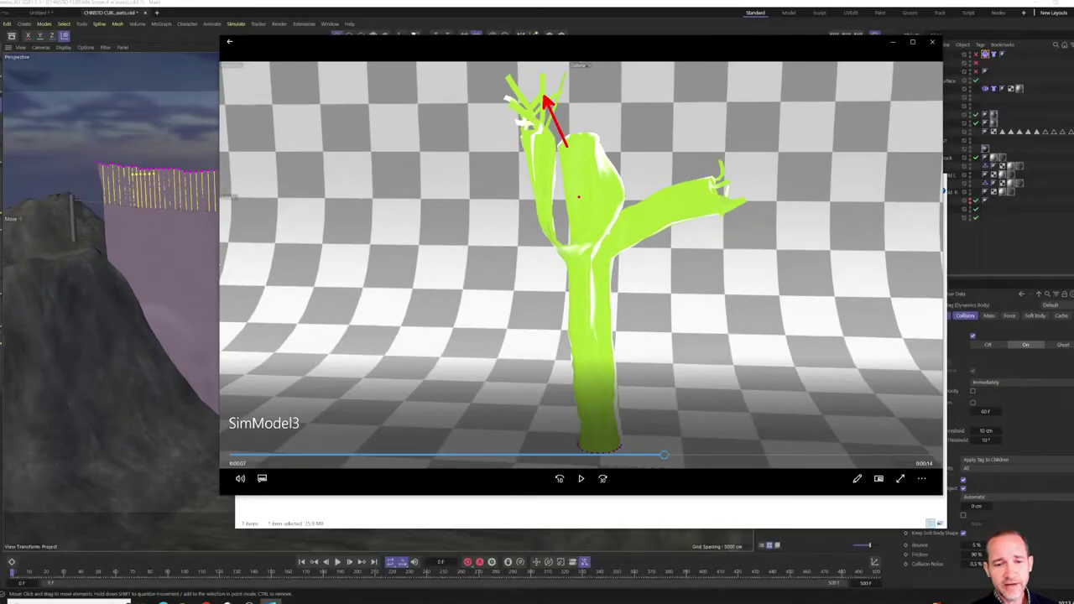
{"action": "left_click_drag", "start_coordinate": [664, 459], "coordinate": [789, 451]}
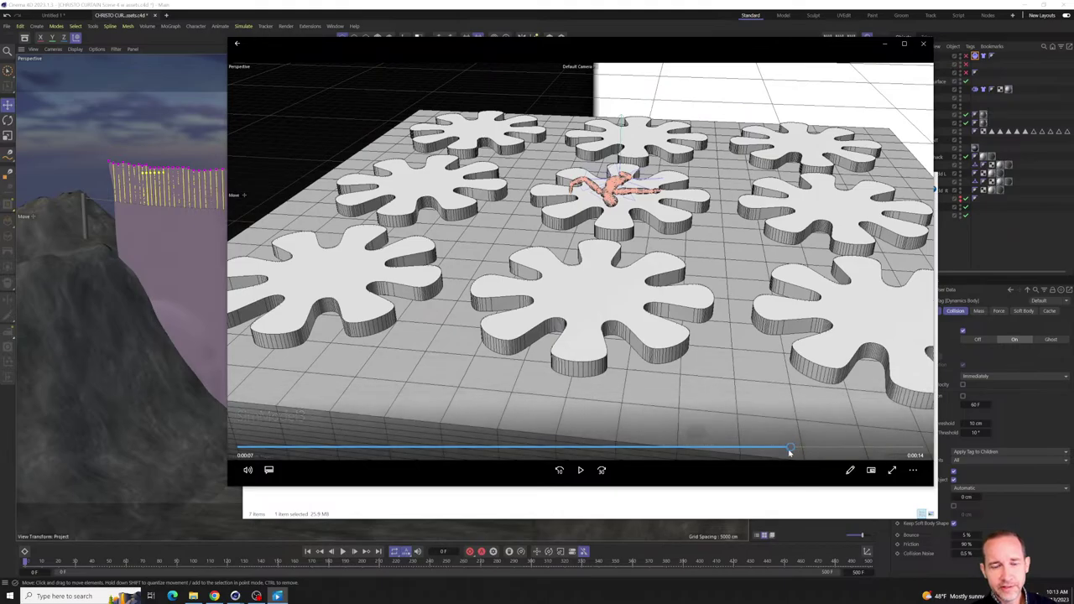
- Replay the skydiver shot, pause it, and mark the front flower-shaped block with an arrow before clearing the annotation
{"action": "left_click", "coordinate": [580, 470]}
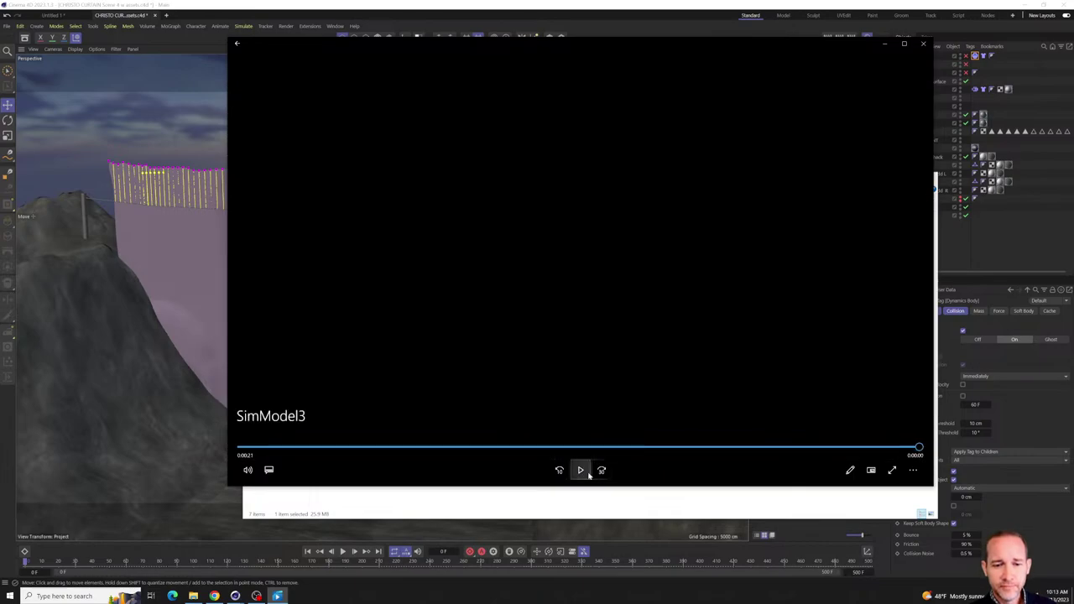
{"action": "left_click", "coordinate": [580, 470]}
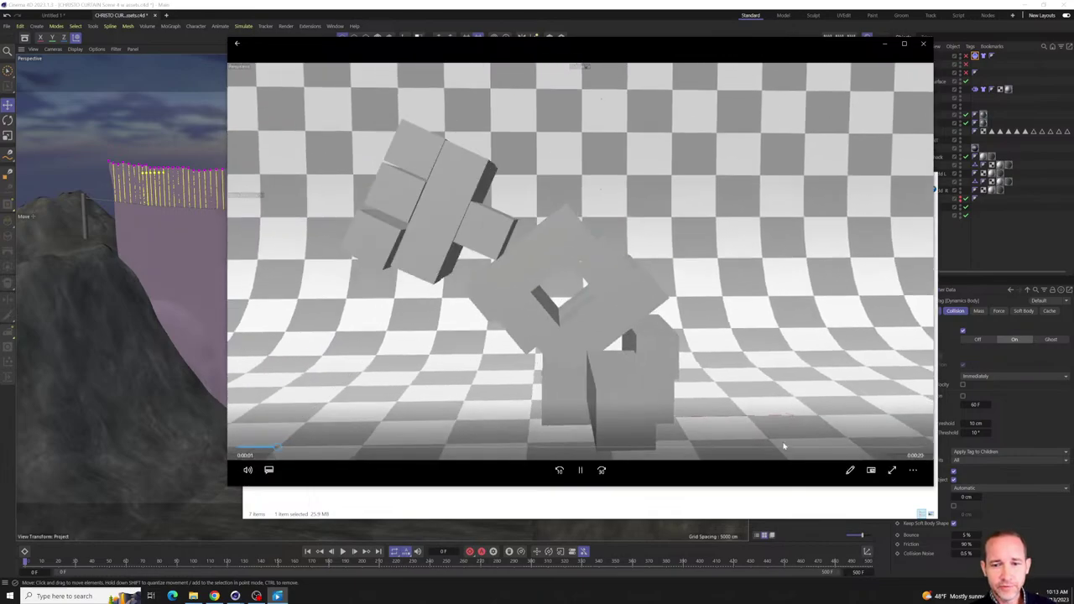
{"action": "mouse_move", "coordinate": [780, 451]}
{"action": "left_mouse_down"}
{"action": "mouse_move", "coordinate": [815, 450]}
{"action": "mouse_move", "coordinate": [796, 452]}
{"action": "left_mouse_up"}
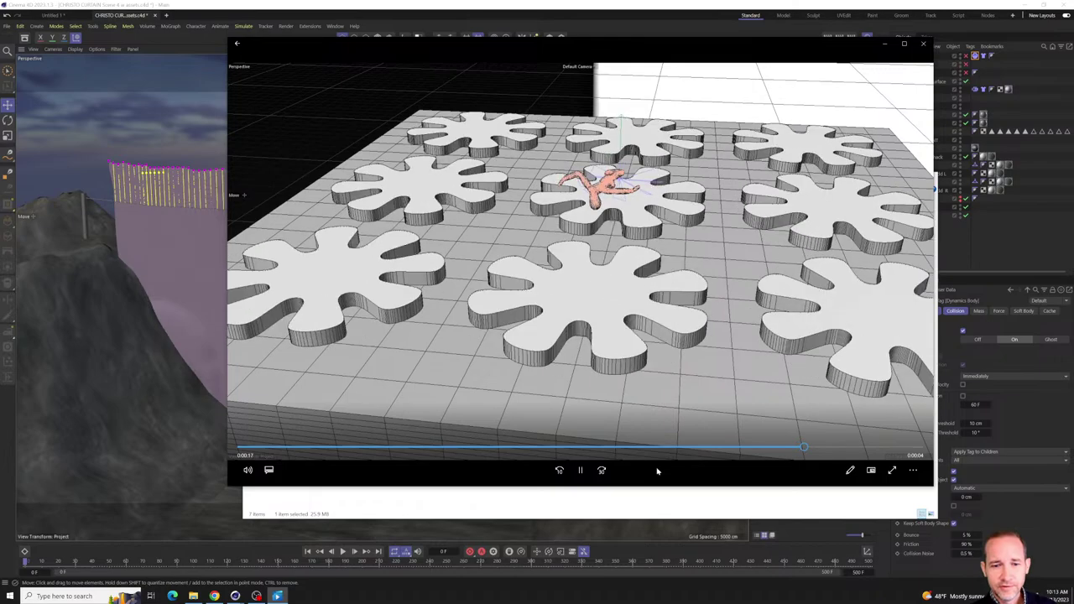
{"action": "left_click", "coordinate": [579, 471]}
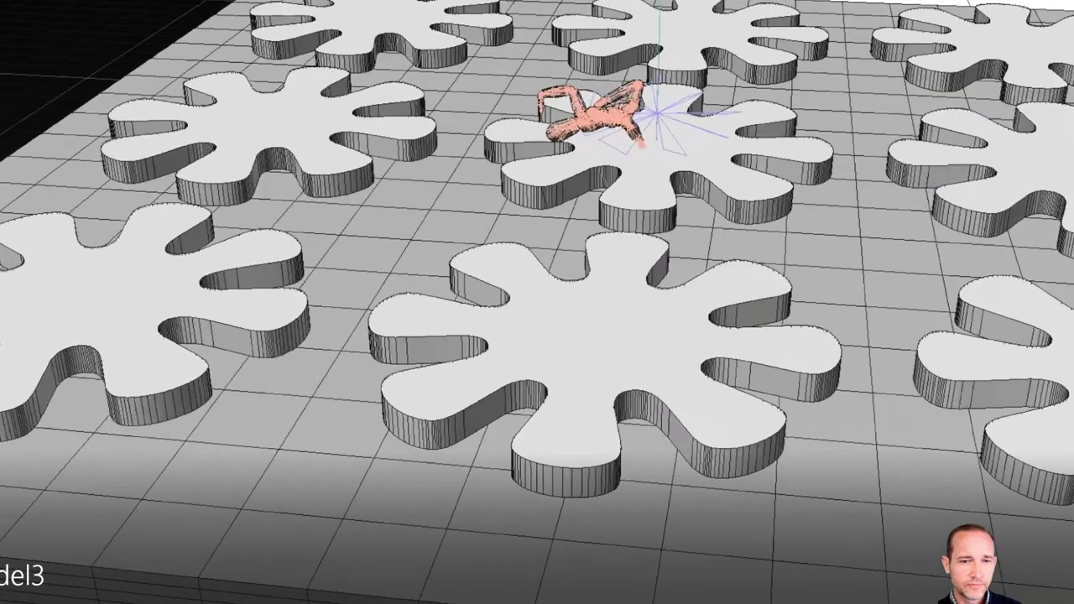
{"action": "left_click_drag", "start_coordinate": [599, 277], "coordinate": [697, 244], "text": "ctrl+shift"}
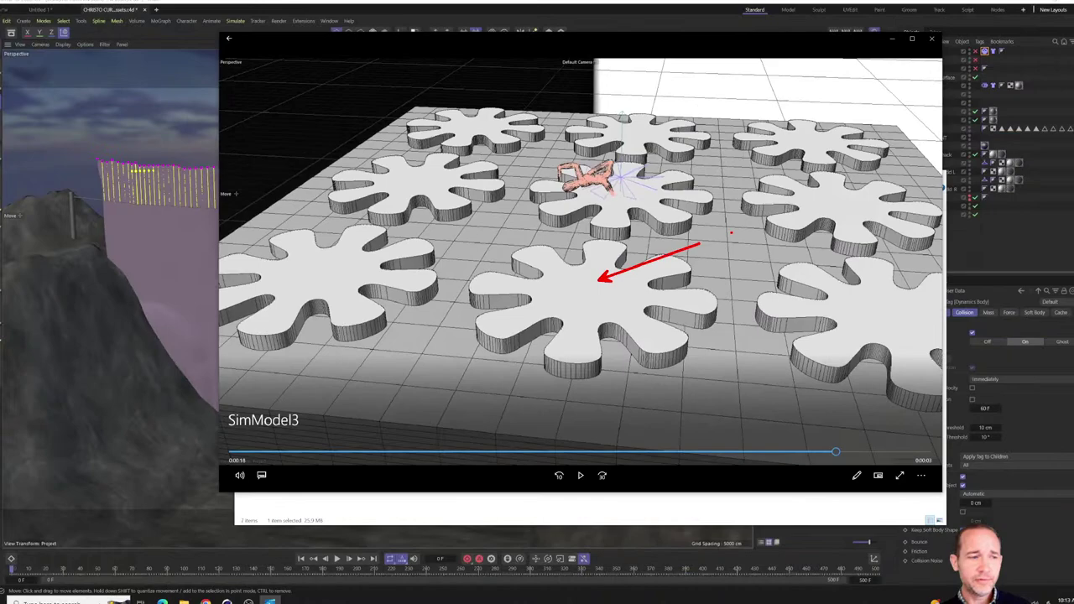
{"action": "key", "text": "Escape"}
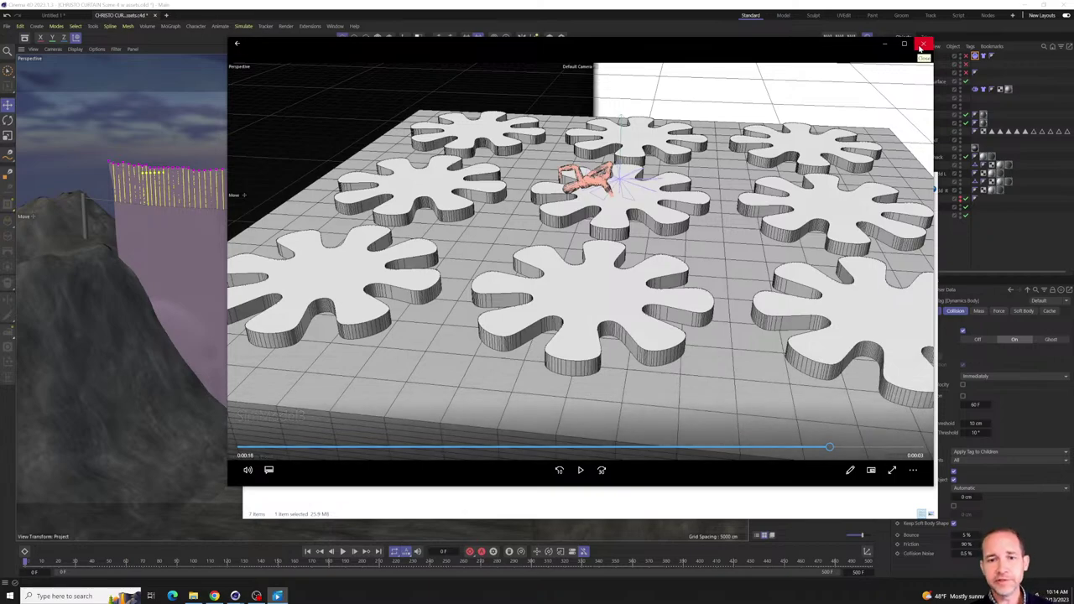
- Close the SimModel3 video and return to the newest archives in the Downloads folder
{"action": "left_click", "coordinate": [922, 43]}
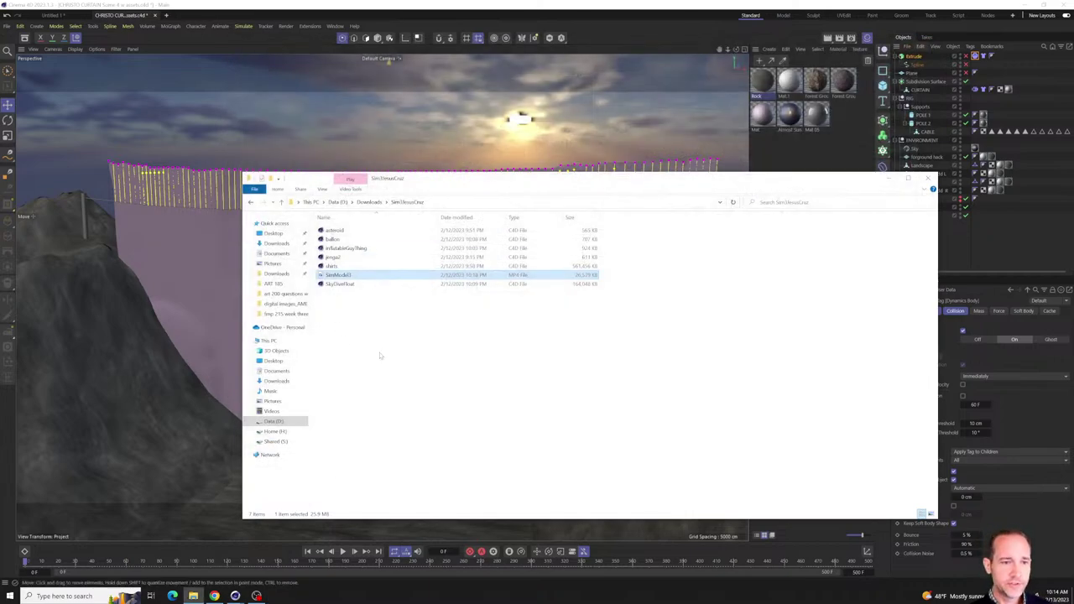
{"action": "left_click", "coordinate": [374, 322]}
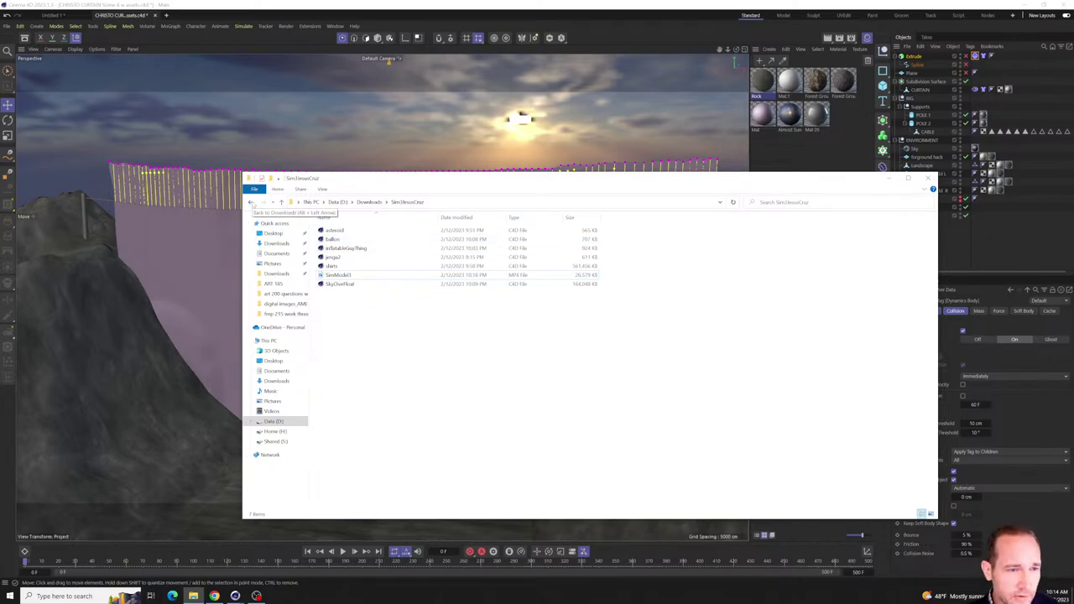
{"action": "left_click", "coordinate": [251, 202]}
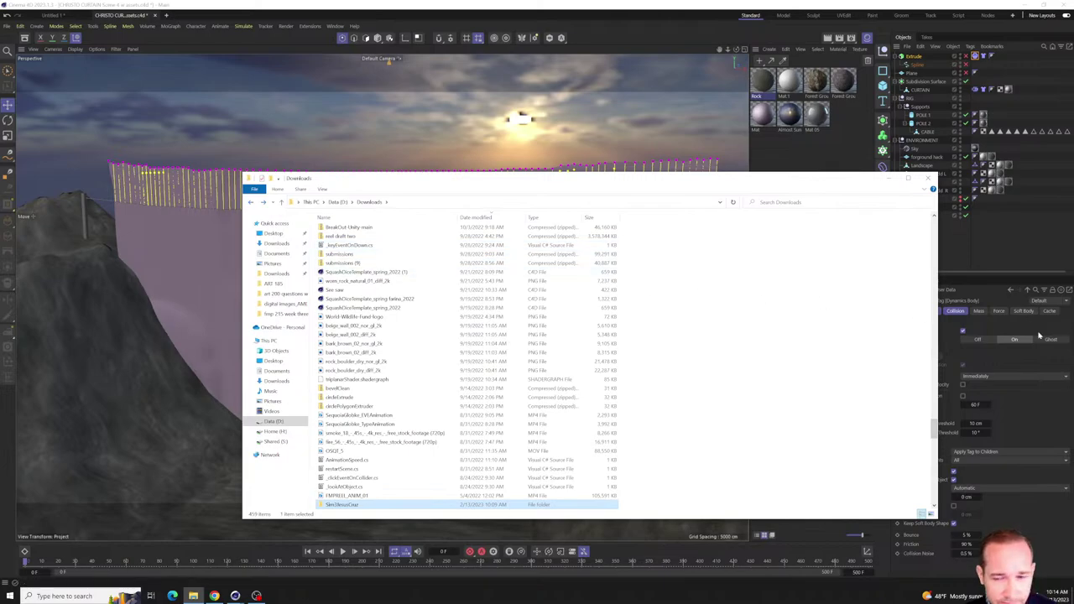
{"action": "left_click_drag", "start_coordinate": [933, 430], "coordinate": [962, 219]}
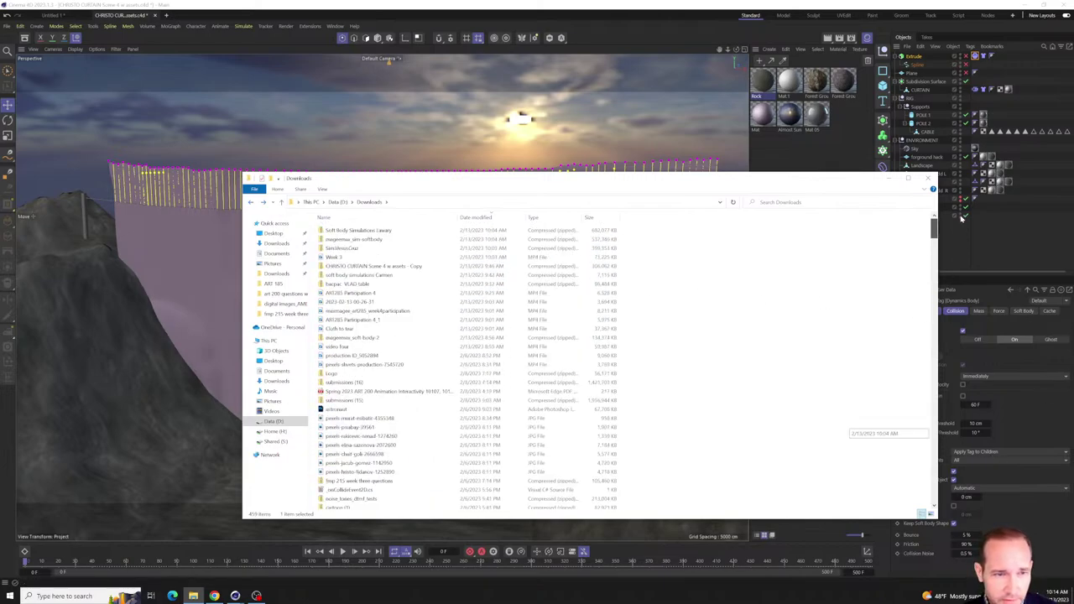
- Extract the next student's sim-softbody zip archive into a folder of the same name with 7-Zip
{"action": "left_click", "coordinate": [371, 240]}
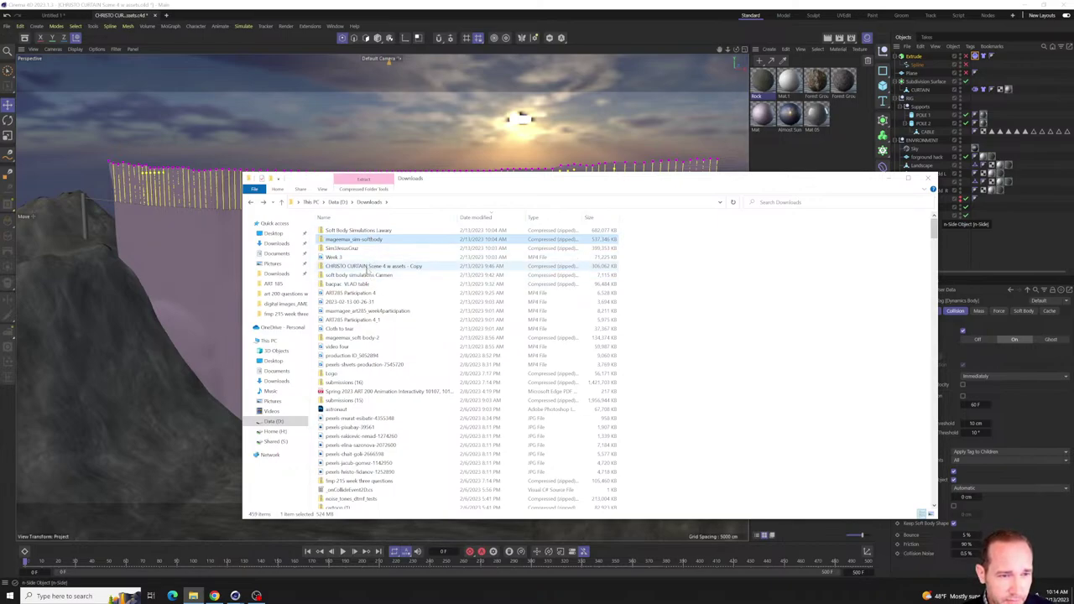
{"action": "right_click", "coordinate": [351, 240]}
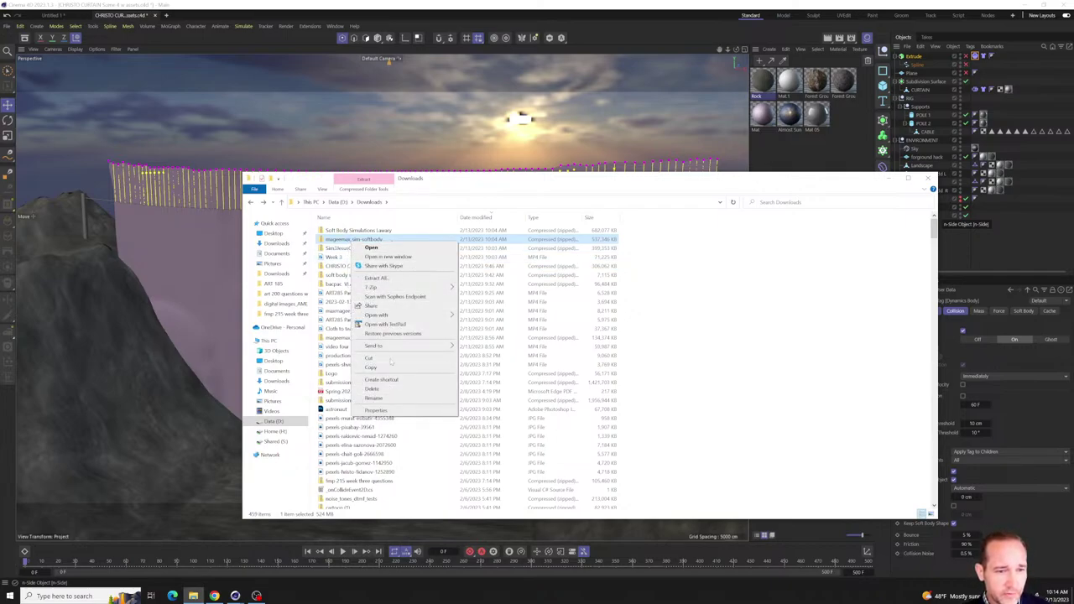
{"action": "mouse_move", "coordinate": [394, 288]}
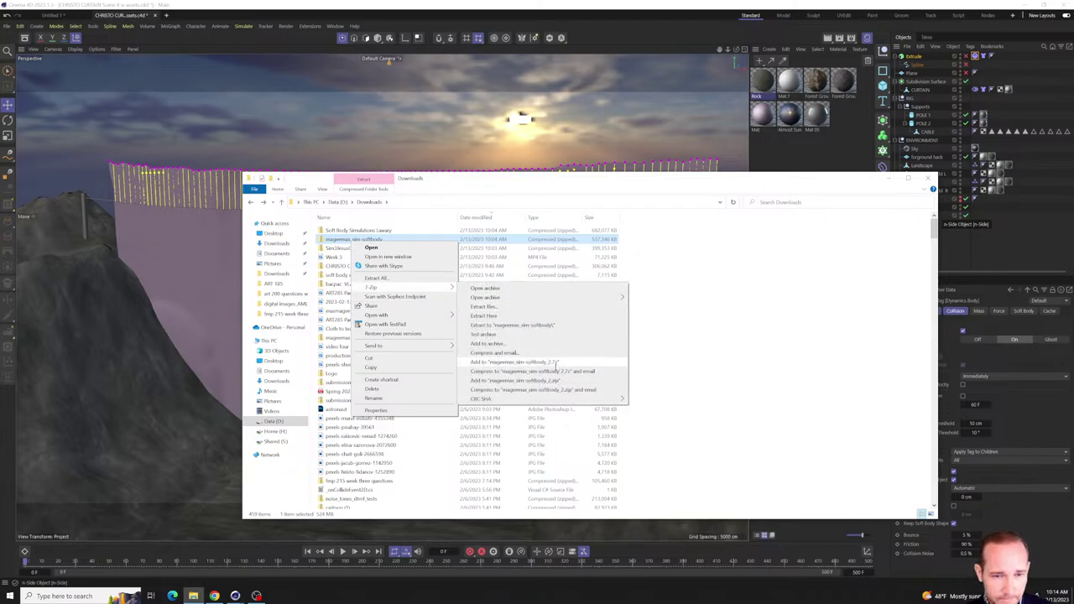
{"action": "mouse_move", "coordinate": [538, 300]}
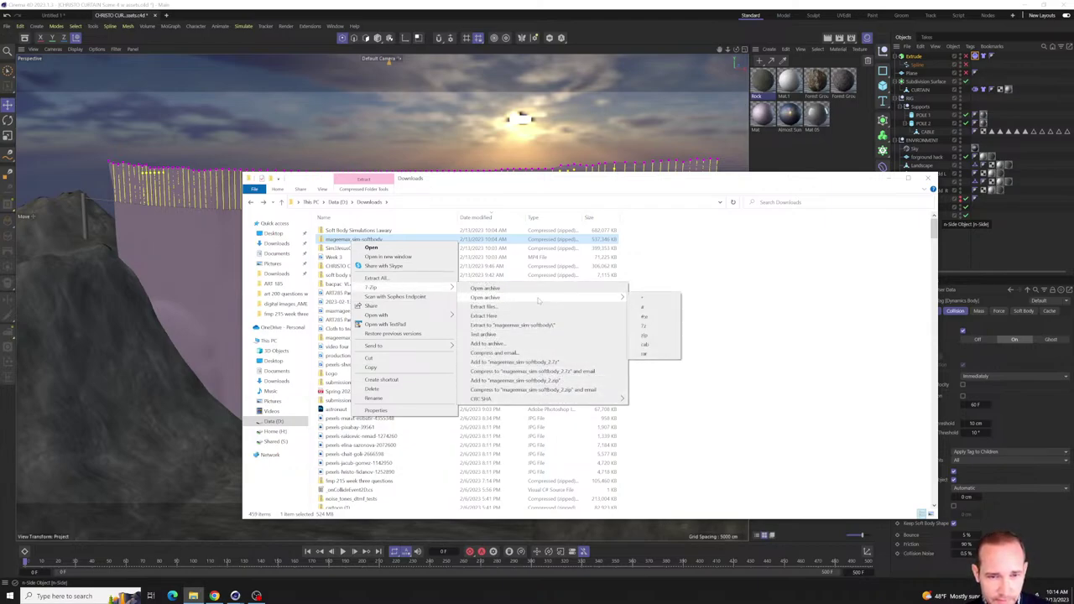
{"action": "left_click", "coordinate": [538, 326]}
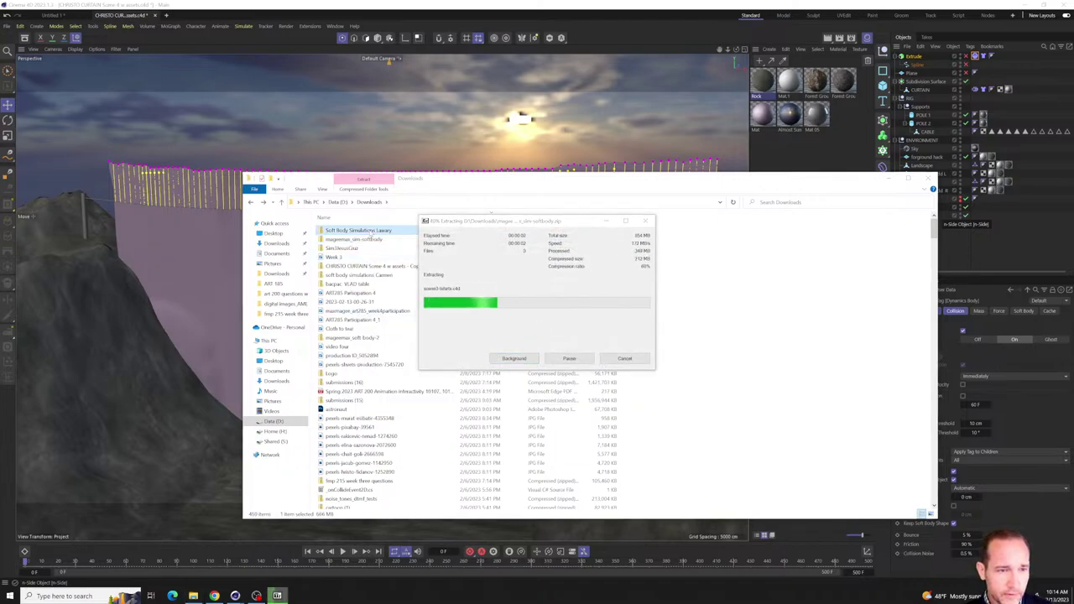
- Extract the Soft Body Simulations zip archive into a folder of the same name with 7-Zip
{"action": "right_click", "coordinate": [375, 232]}
{"action": "mouse_move", "coordinate": [405, 279]}
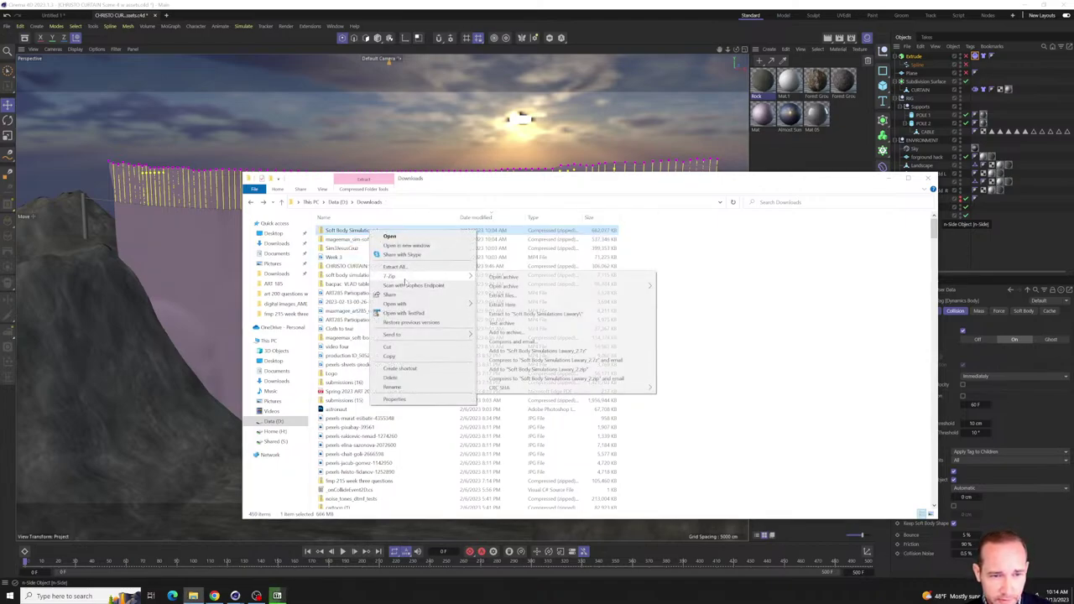
{"action": "left_click", "coordinate": [567, 314]}
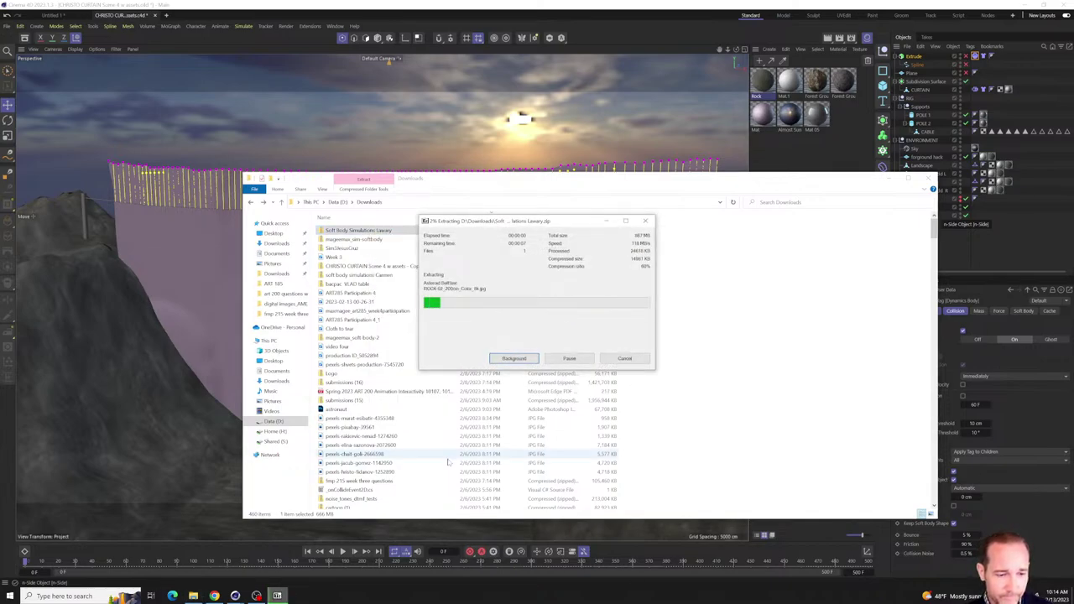
- Open the extracted sim-softbody folder among the folders in Downloads
{"action": "left_click", "coordinate": [931, 361]}
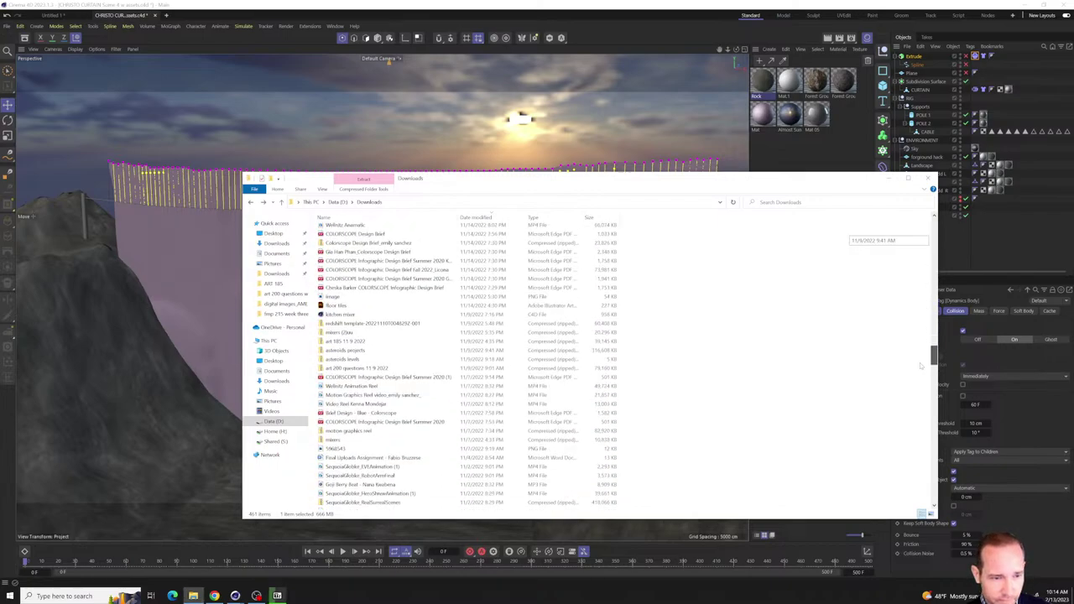
{"action": "left_click_drag", "start_coordinate": [921, 366], "coordinate": [929, 439]}
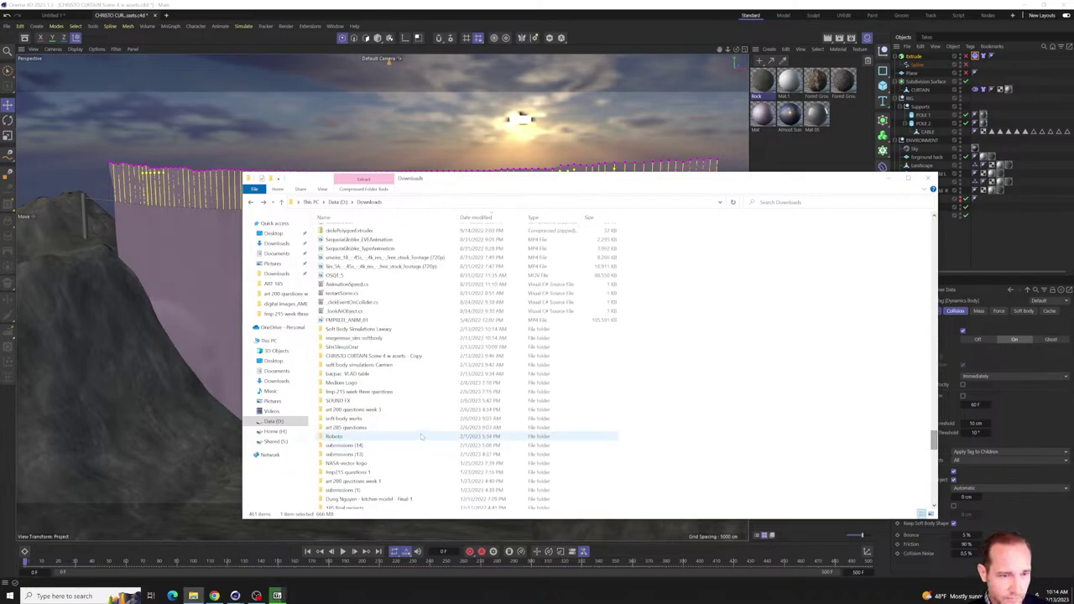
{"action": "double_click", "coordinate": [382, 339]}
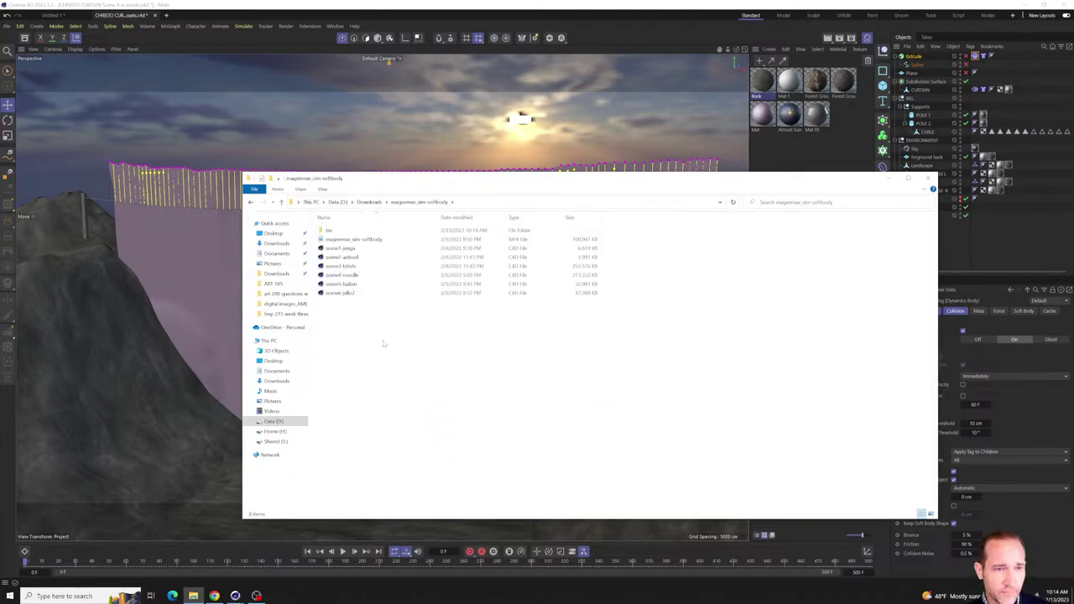
- Open the sim-softbody video and review the block tower scene through its collapse
{"action": "double_click", "coordinate": [383, 241]}
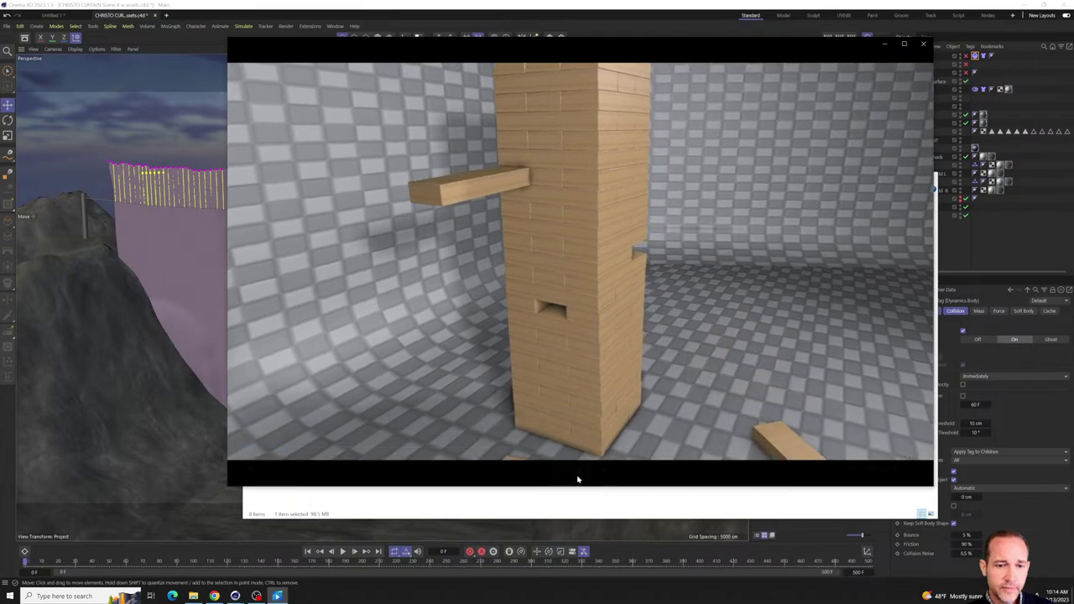
{"action": "left_click", "coordinate": [578, 441]}
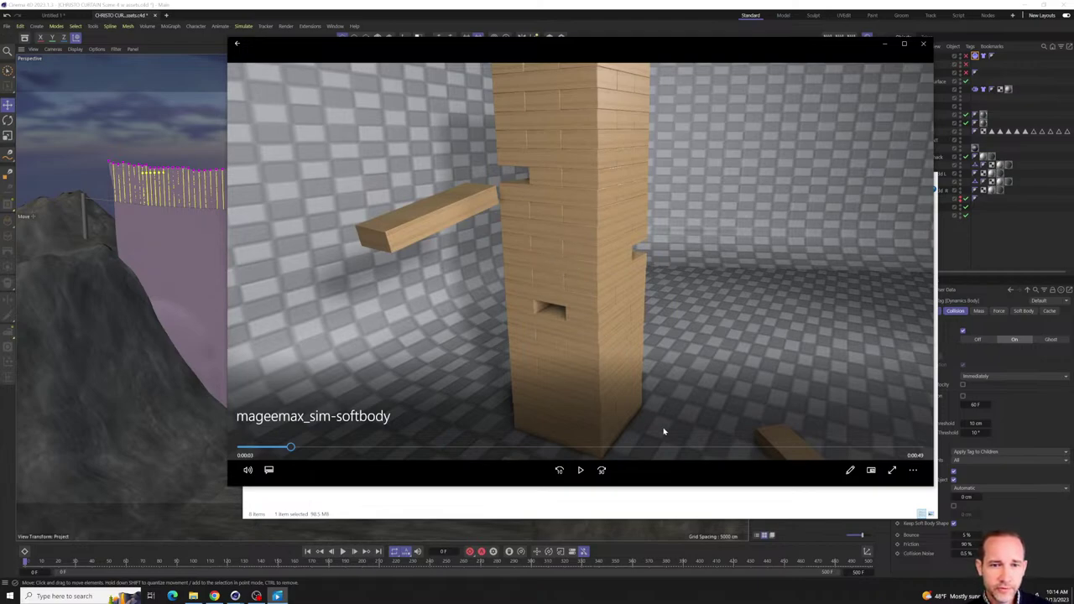
{"action": "left_click", "coordinate": [580, 470]}
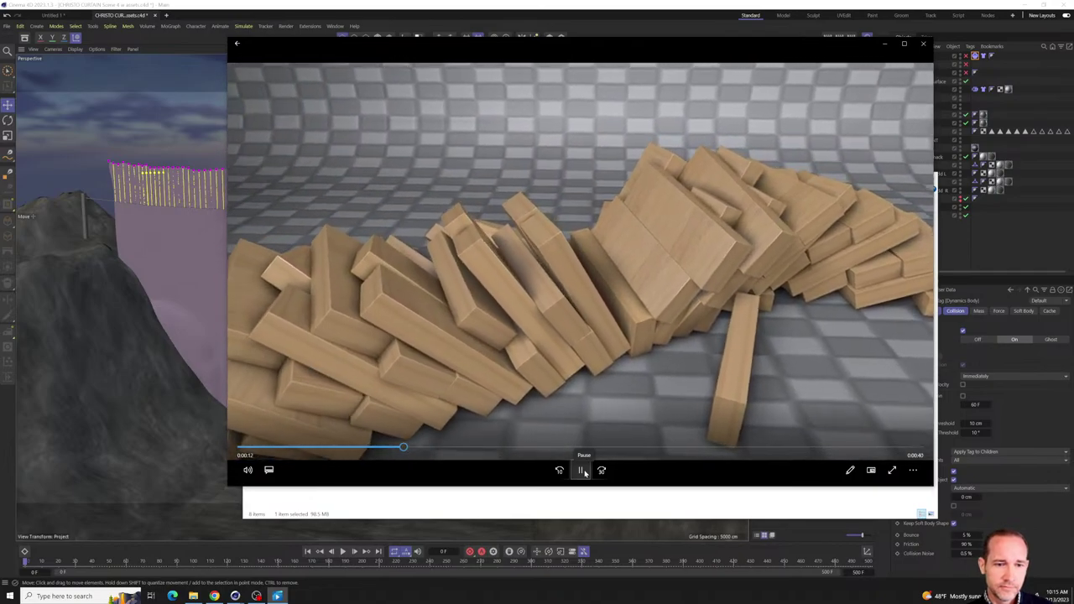
- Rewind the video to the standing tower, mark its base with an arrow, and replay the collapse up to 0:12
{"action": "left_click", "coordinate": [581, 470]}
{"action": "left_click_drag", "start_coordinate": [403, 447], "coordinate": [339, 455]}
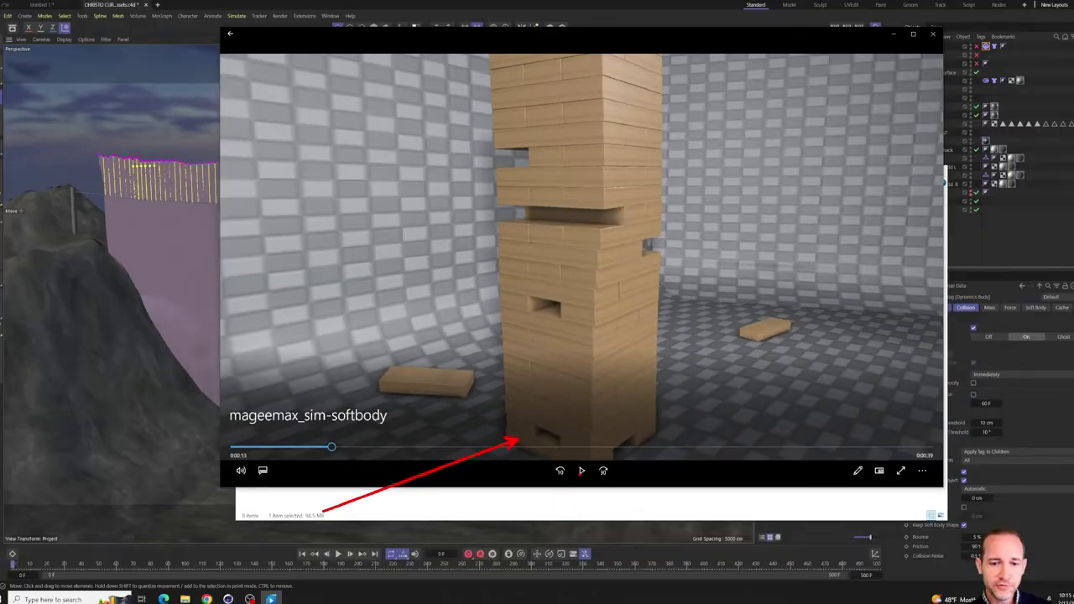
{"action": "left_click", "coordinate": [631, 498]}
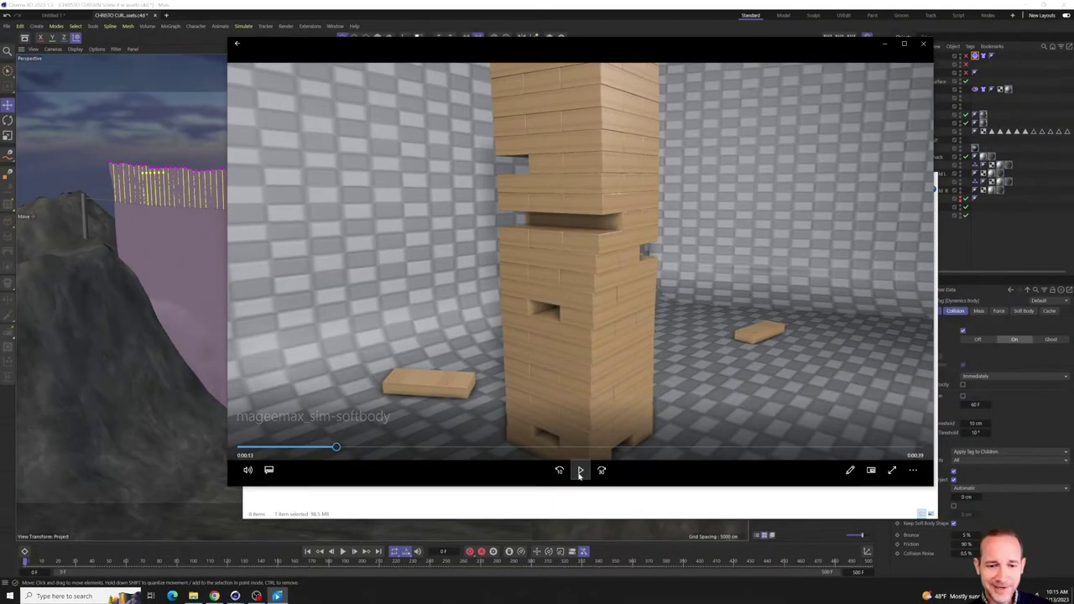
{"action": "mouse_move", "coordinate": [579, 474]}
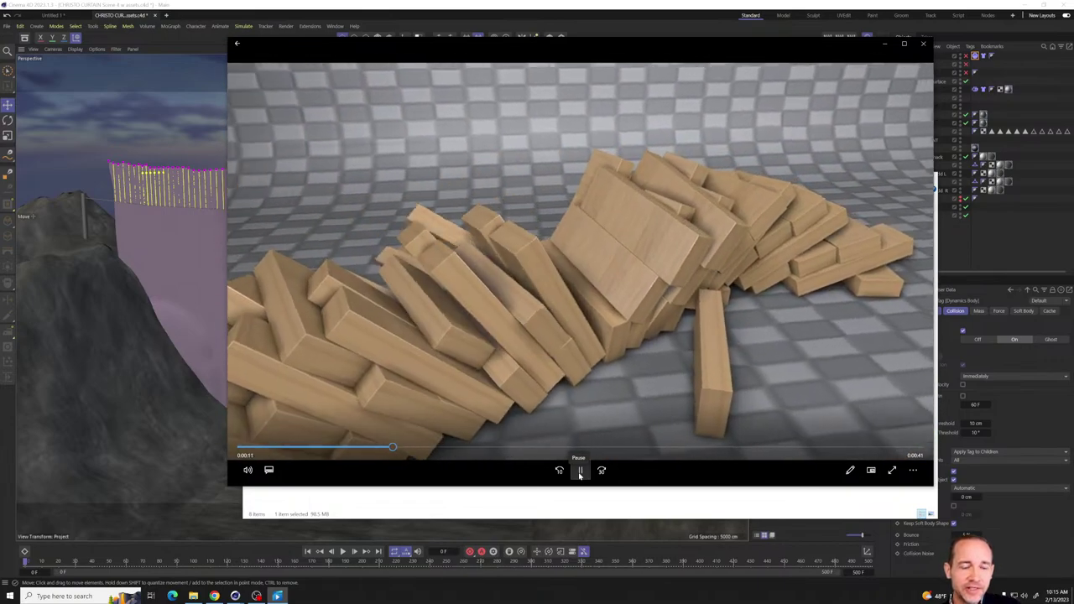
{"action": "left_click", "coordinate": [579, 472]}
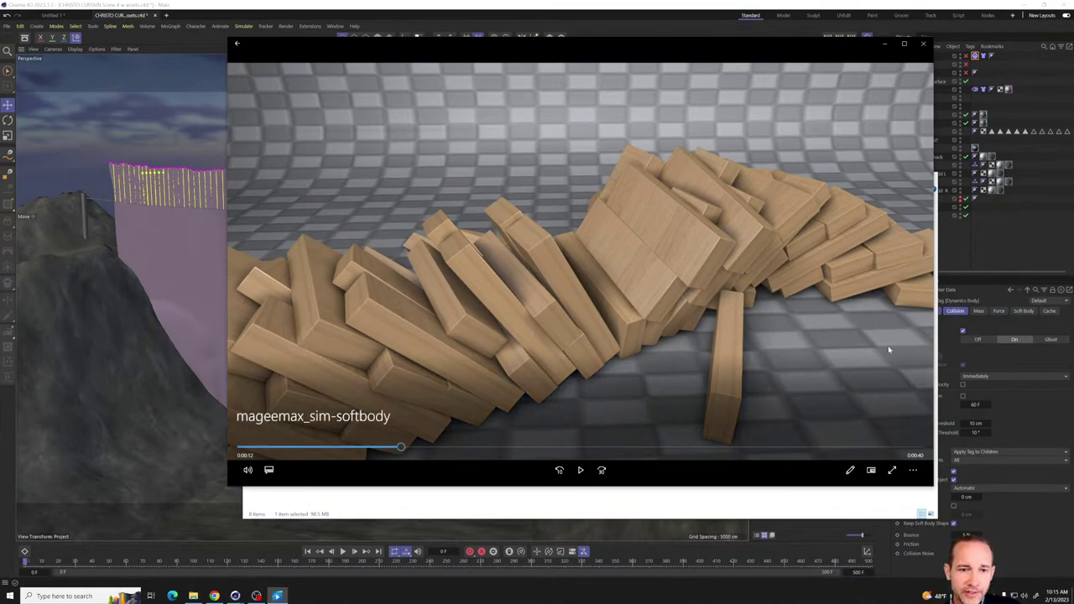
- Compare the standing tower with the collapse at 0:12, marking the tilted blocks with arrows
{"action": "left_click", "coordinate": [579, 470]}
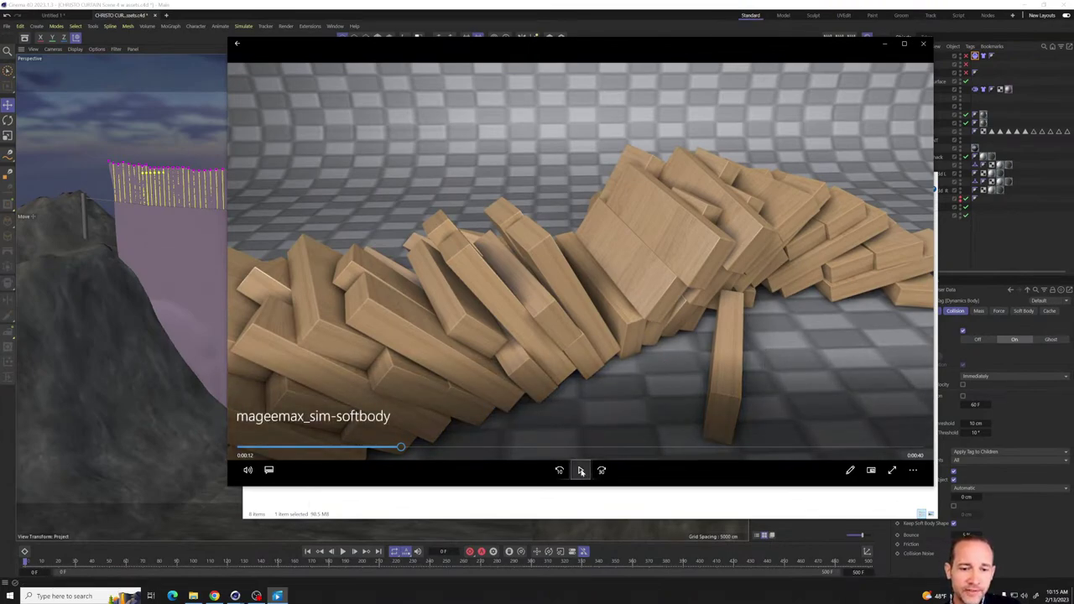
{"action": "left_click", "coordinate": [342, 450]}
{"action": "left_click_drag", "start_coordinate": [342, 449], "coordinate": [404, 454]}
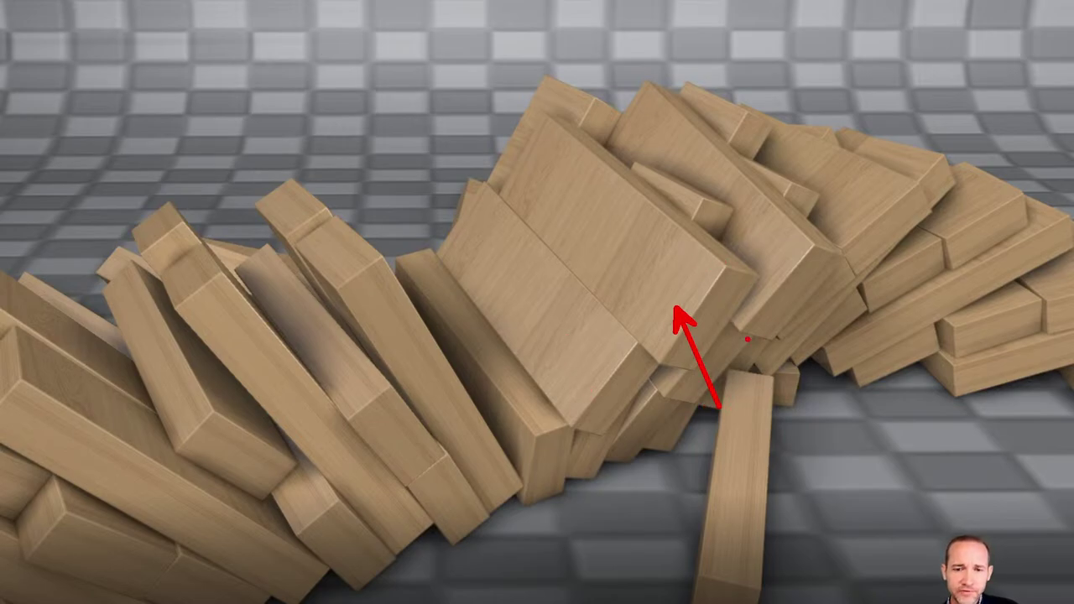
{"action": "left_click_drag", "start_coordinate": [727, 282], "coordinate": [758, 501]}
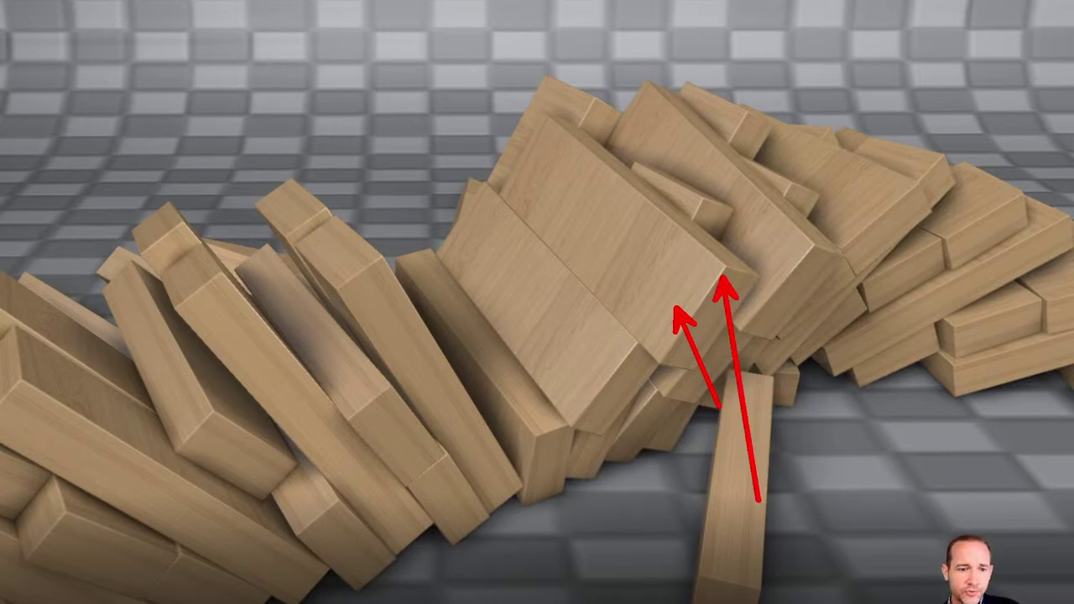
{"action": "key", "text": "Escape"}
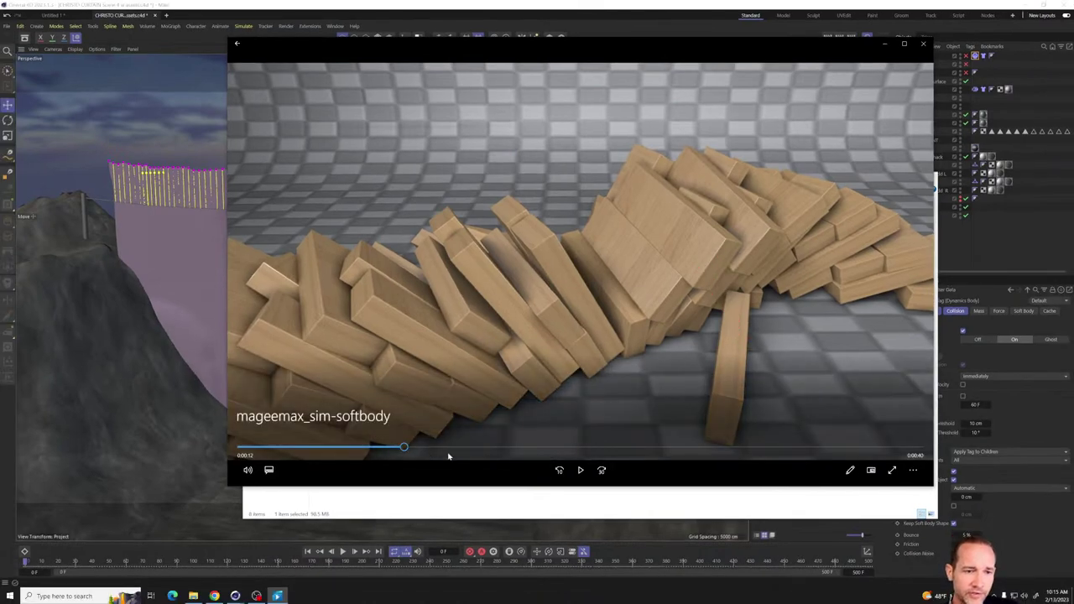
- Continue the video into the asteroid scene, then rewind to the early block removals and replay the tower's collapse
{"action": "left_click", "coordinate": [579, 471]}
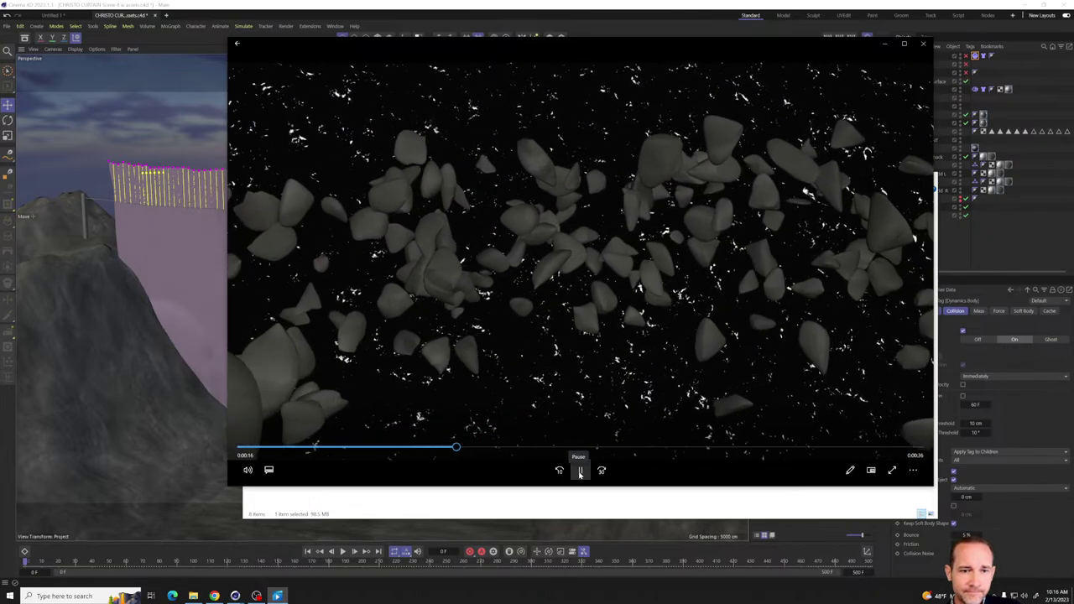
{"action": "left_click", "coordinate": [579, 471]}
{"action": "left_click_drag", "start_coordinate": [448, 447], "coordinate": [295, 447]}
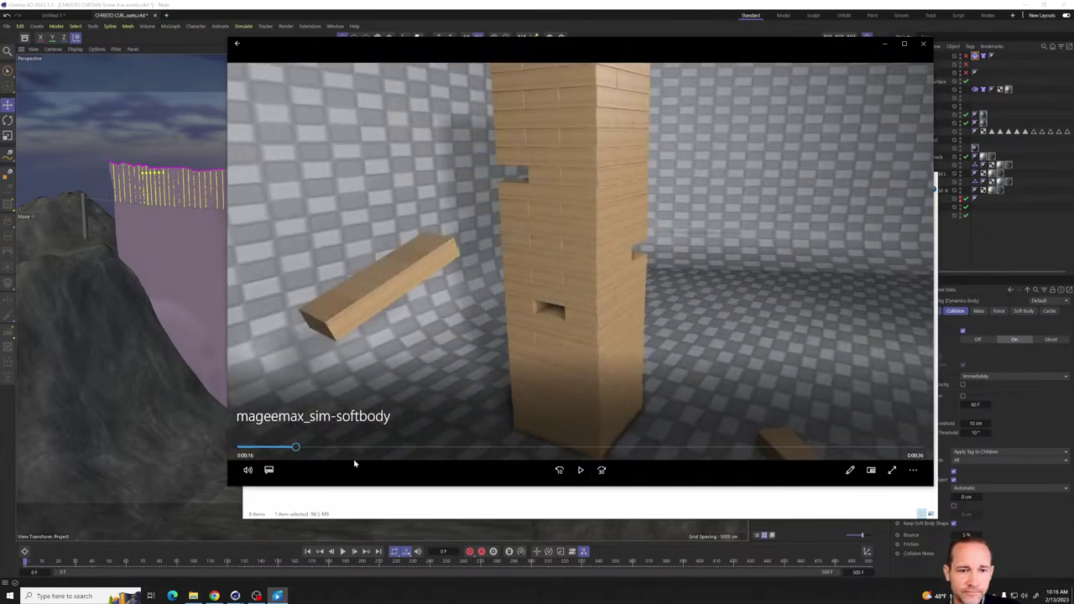
{"action": "left_click", "coordinate": [579, 471]}
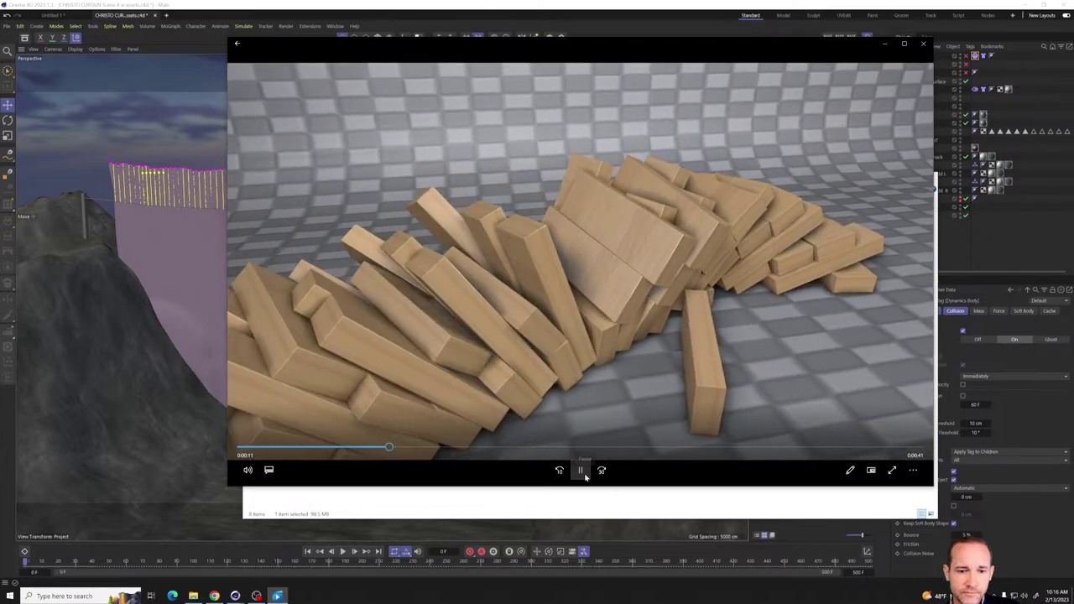
- Replay the video from near its start through the collapse, pausing to mark the block dropped beside the tower with an arrow
{"action": "left_click", "coordinate": [580, 472]}
{"action": "left_click_drag", "start_coordinate": [422, 449], "coordinate": [244, 448]}
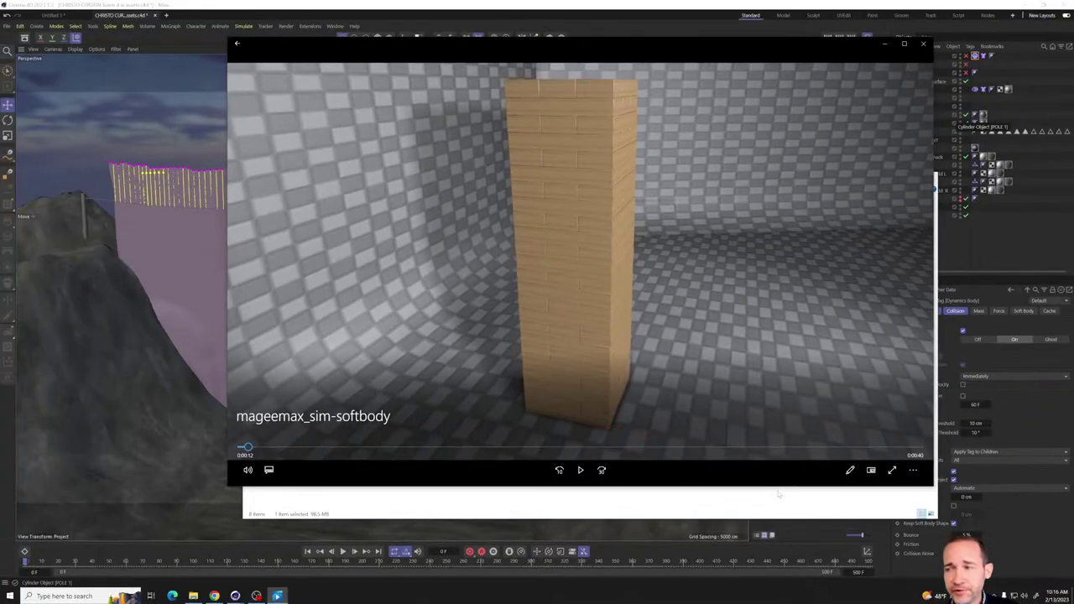
{"action": "left_click", "coordinate": [581, 471]}
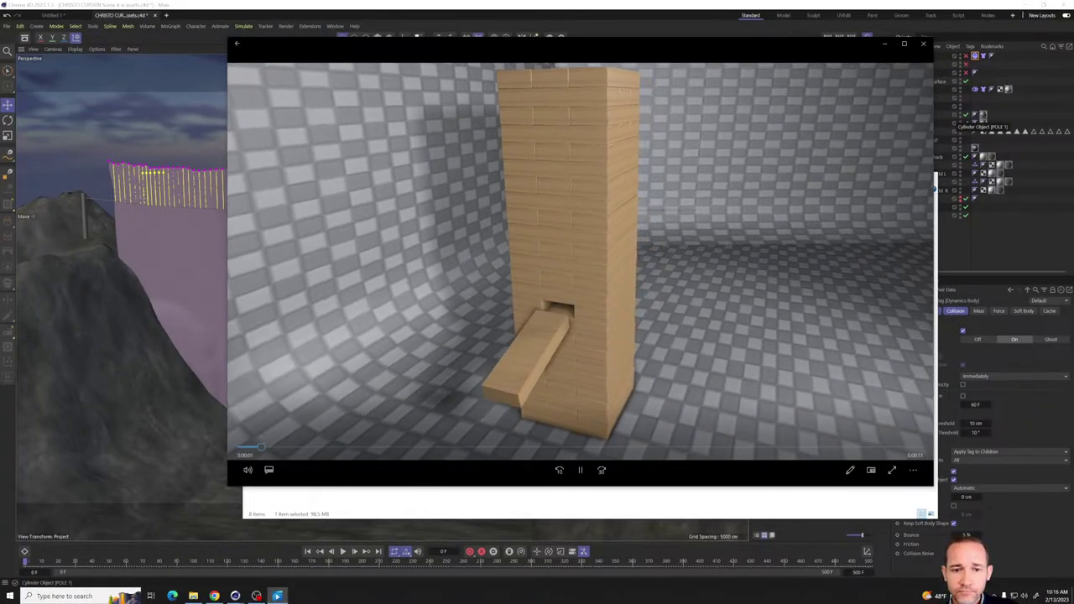
{"action": "left_click", "coordinate": [580, 471]}
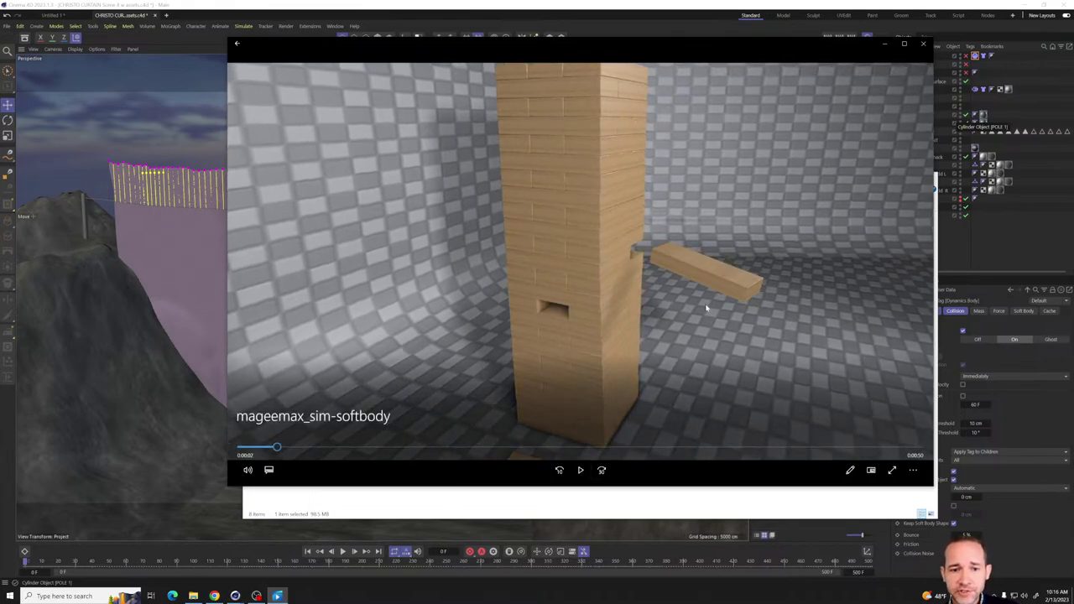
{"action": "left_click", "coordinate": [581, 471]}
{"action": "left_click", "coordinate": [785, 407]}
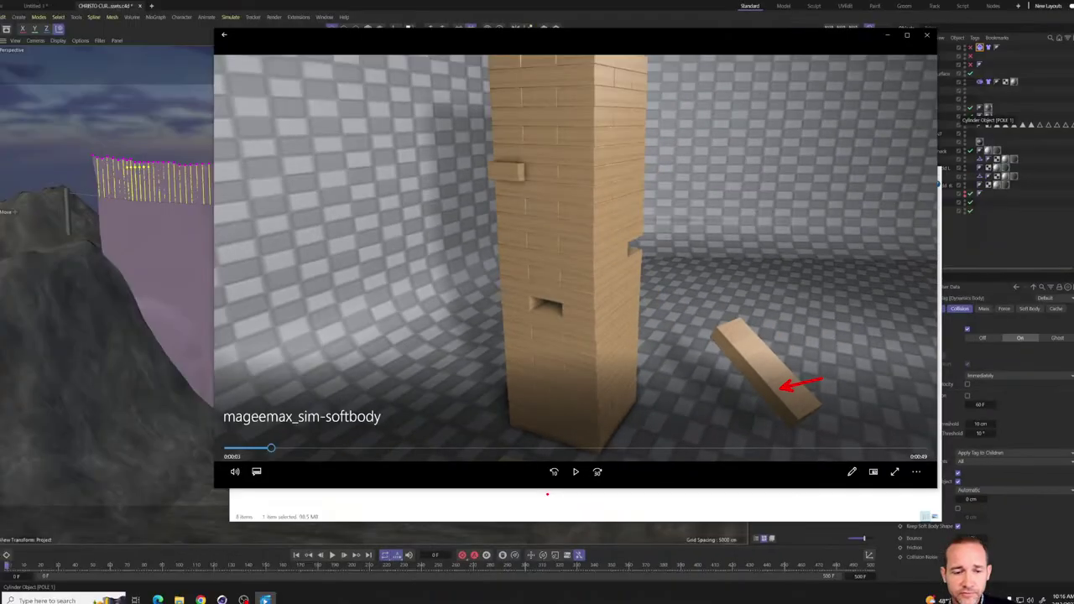
{"action": "left_click", "coordinate": [377, 537]}
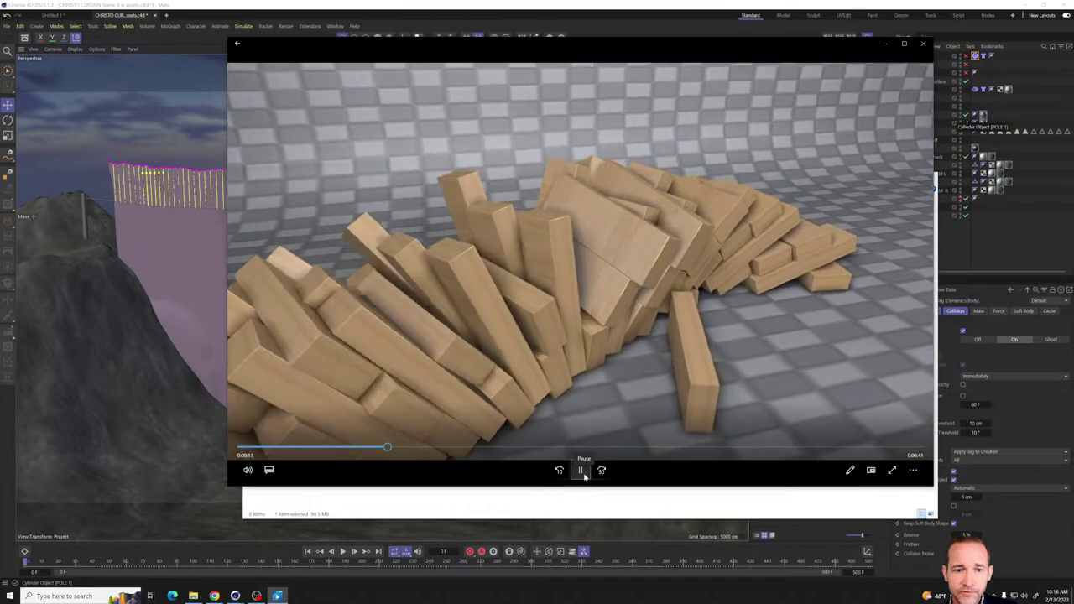
- Pause the soft body simulation video and go back to the standing wooden block tower to examine its stacked blocks
{"action": "left_click", "coordinate": [582, 470]}
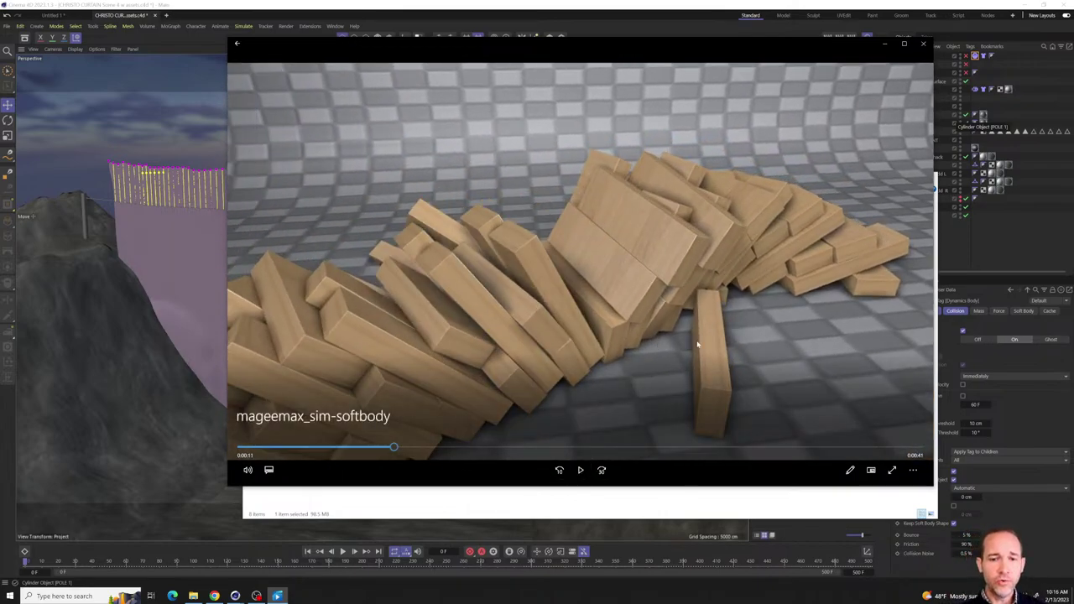
{"action": "left_click_drag", "start_coordinate": [391, 448], "coordinate": [346, 460]}
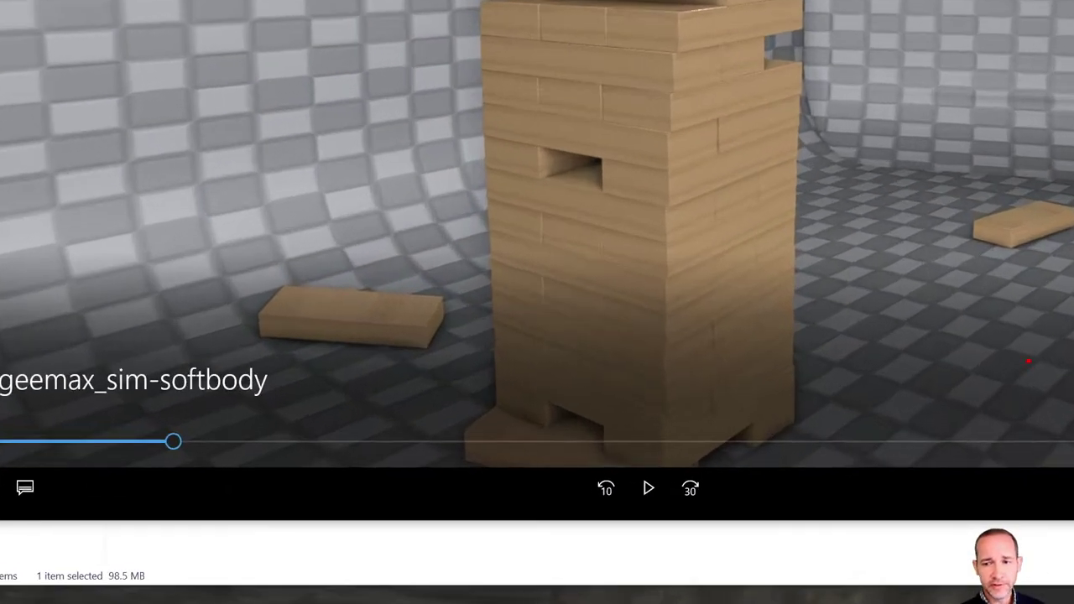
{"action": "mouse_move", "coordinate": [1021, 344]}
{"action": "left_mouse_down"}
{"action": "mouse_move", "coordinate": [1045, 420]}
{"action": "mouse_move", "coordinate": [1073, 340]}
{"action": "left_mouse_up"}
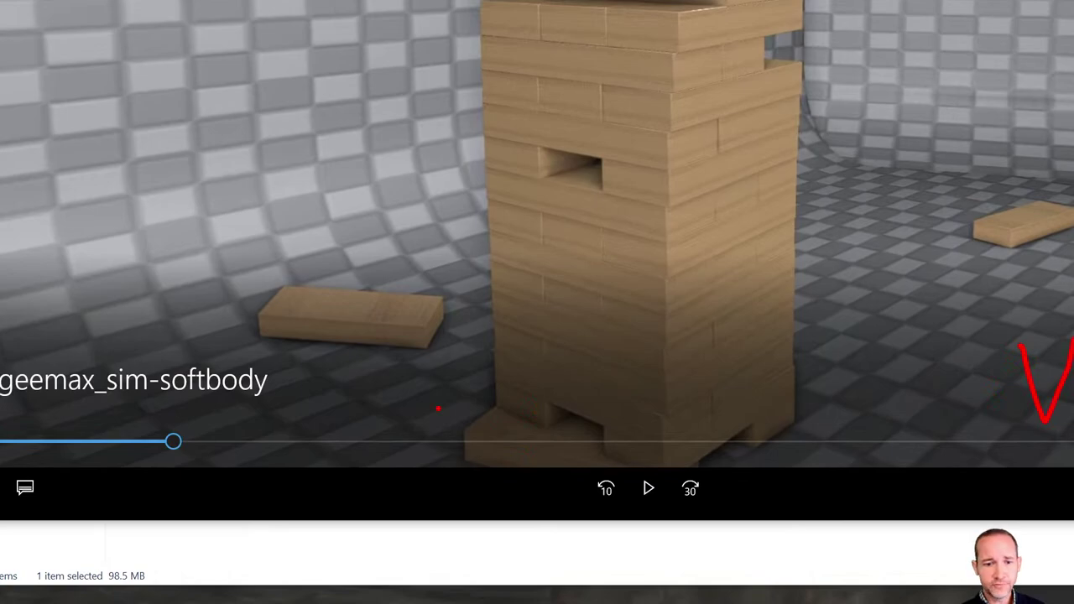
{"action": "left_click_drag", "start_coordinate": [481, 425], "coordinate": [173, 471]}
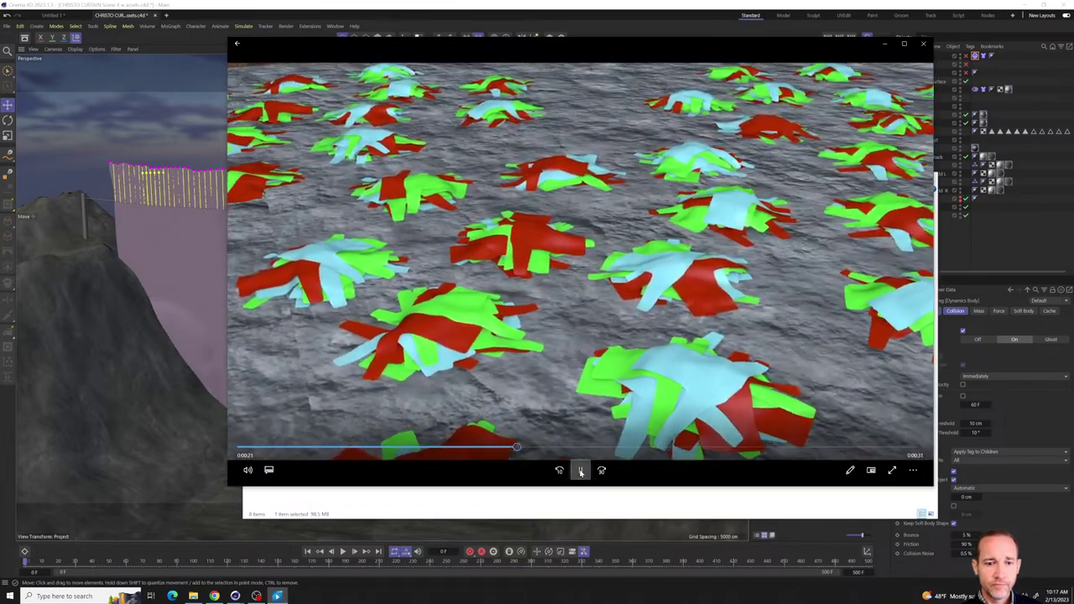
- Find the floating rocks scene in the soft body simulation video and review it with playback paused and resumed
{"action": "left_click", "coordinate": [580, 472]}
{"action": "left_click", "coordinate": [391, 452]}
{"action": "left_click", "coordinate": [437, 451]}
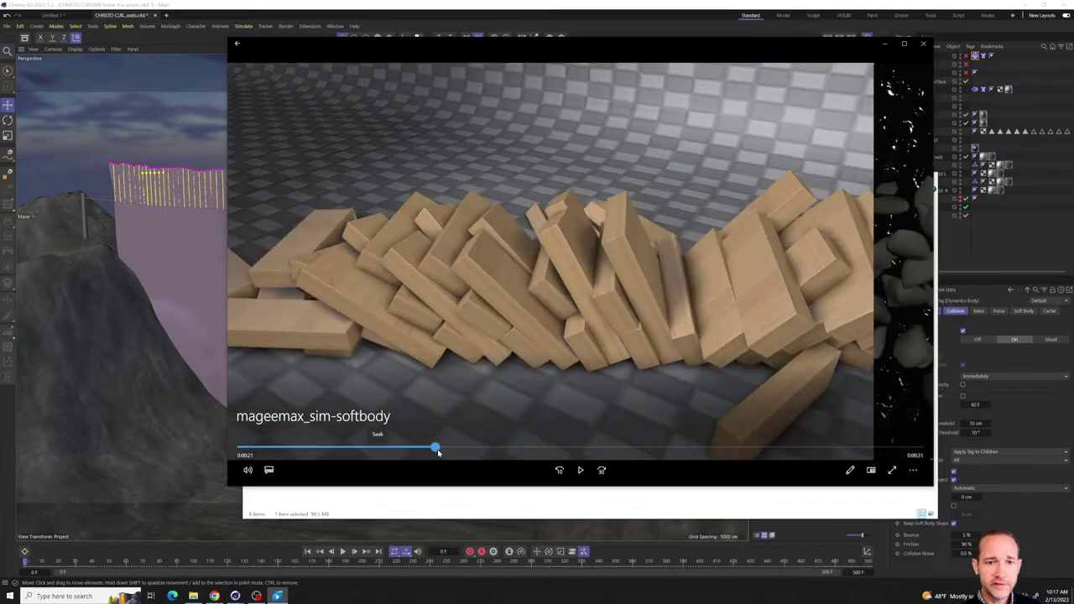
{"action": "left_click_drag", "start_coordinate": [437, 451], "coordinate": [455, 452]}
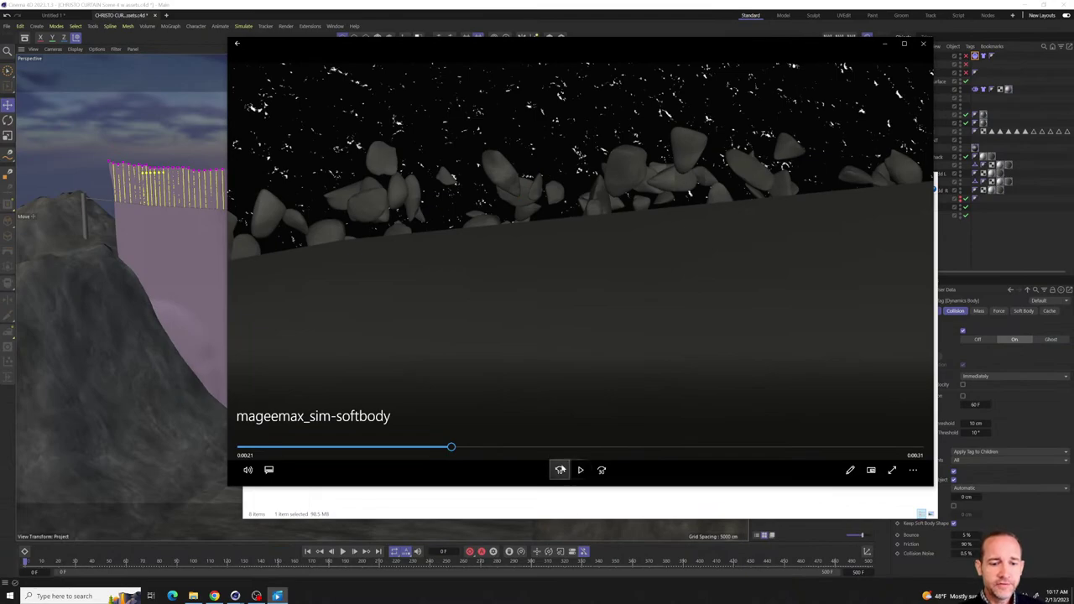
{"action": "left_click", "coordinate": [580, 469]}
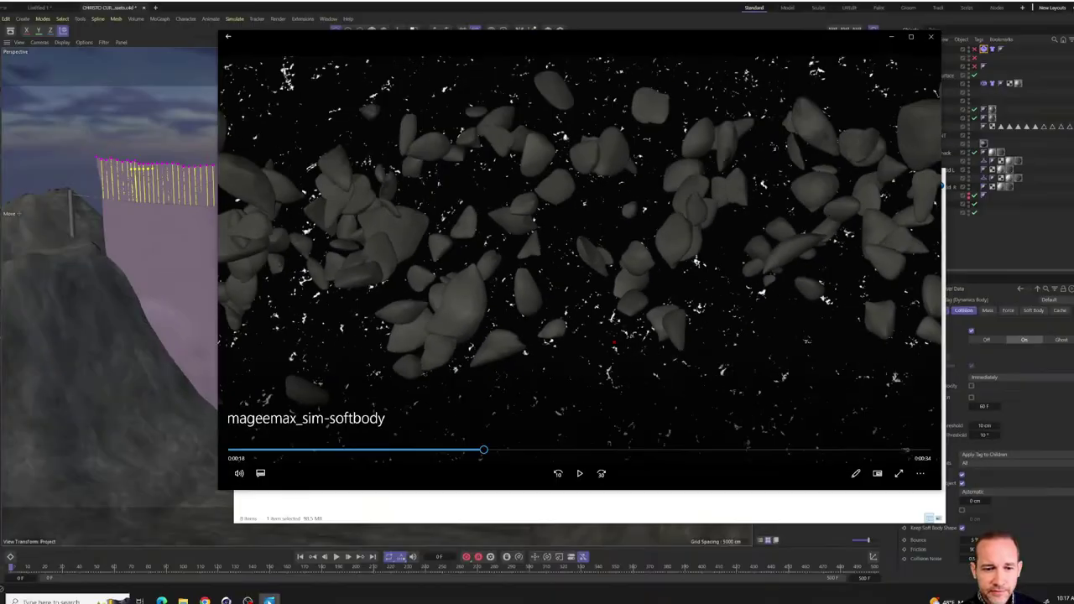
{"action": "left_click", "coordinate": [579, 467]}
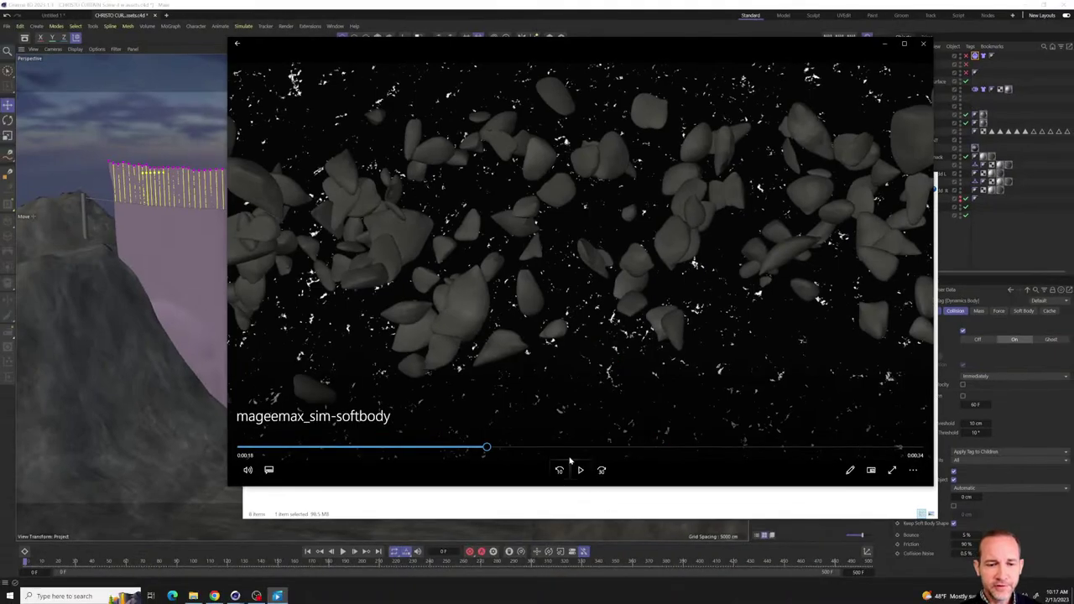
{"action": "left_click", "coordinate": [580, 473]}
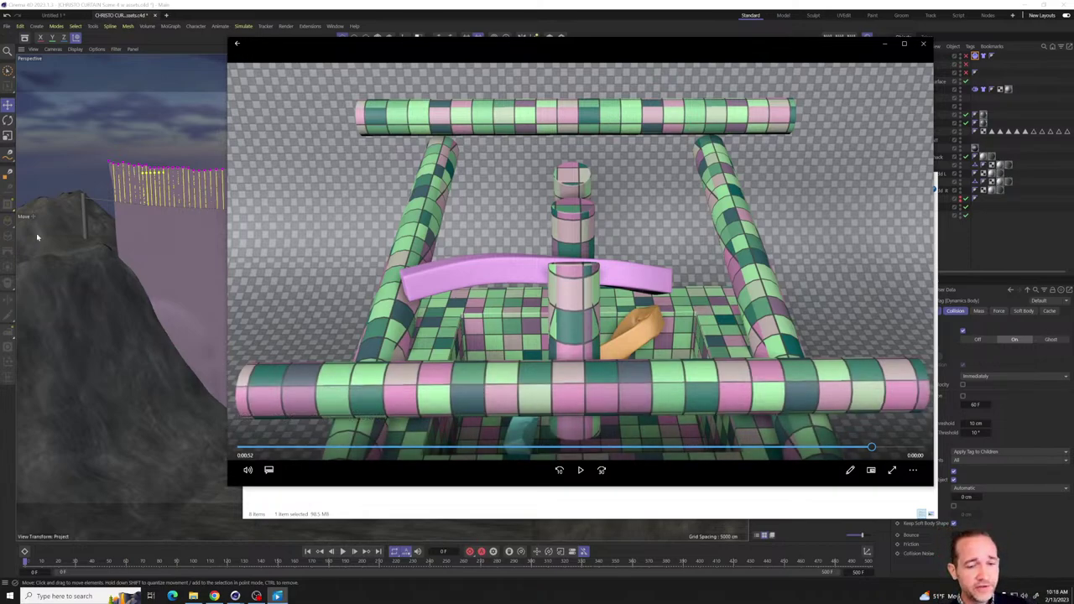
- Review the red star balloon and the soft bodies falling through the tiled frame, and close the video
{"action": "left_click_drag", "start_coordinate": [872, 446], "coordinate": [817, 448]}
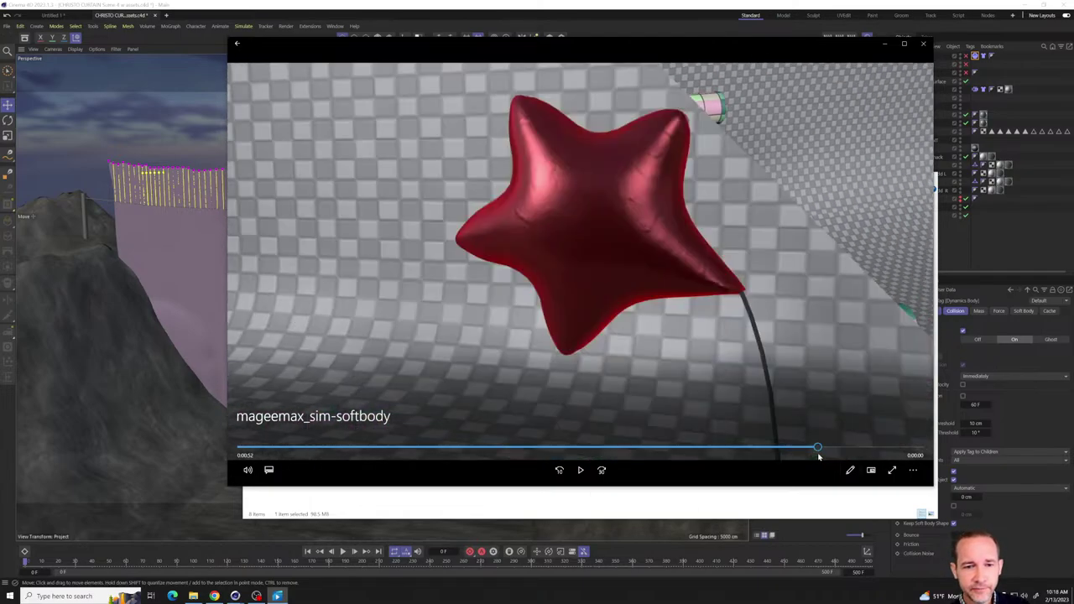
{"action": "left_click", "coordinate": [580, 470]}
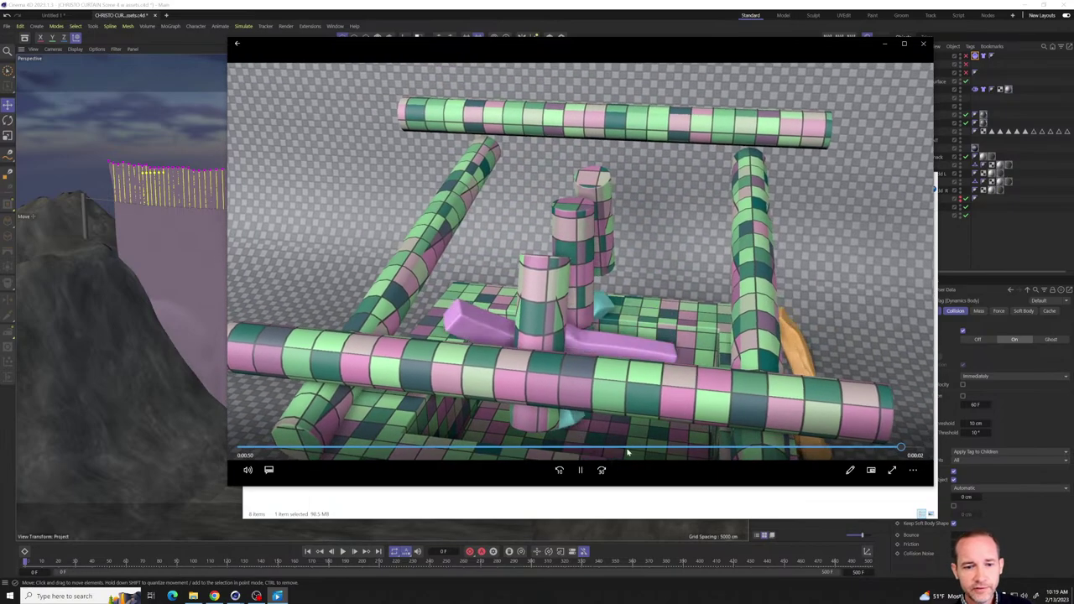
{"action": "left_click", "coordinate": [580, 470]}
{"action": "left_click", "coordinate": [882, 452]}
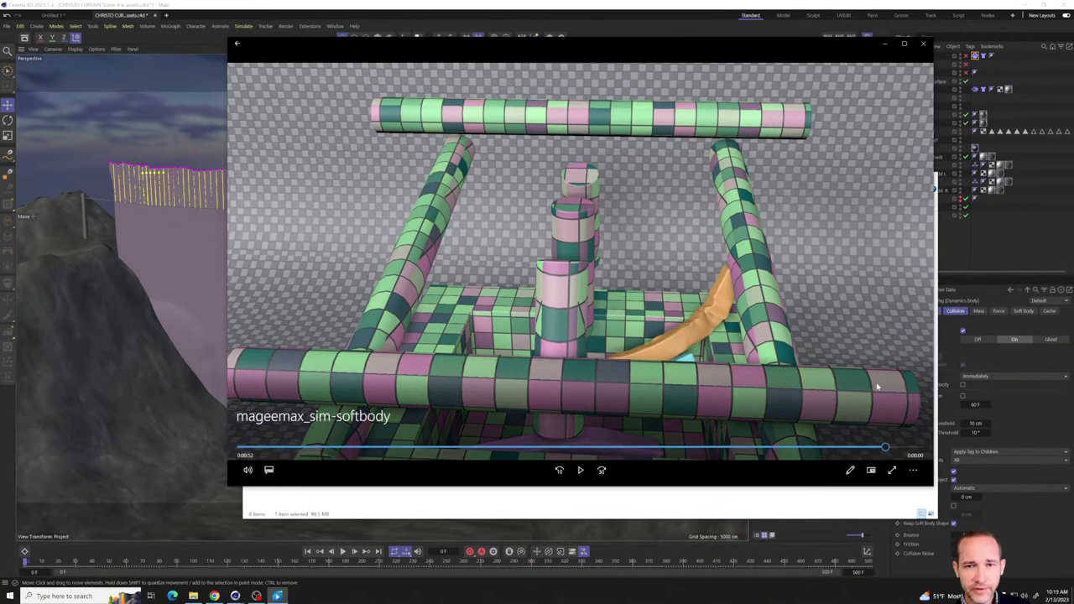
{"action": "mouse_move", "coordinate": [889, 449]}
{"action": "left_mouse_down"}
{"action": "mouse_move", "coordinate": [901, 447]}
{"action": "mouse_move", "coordinate": [869, 453]}
{"action": "left_mouse_up"}
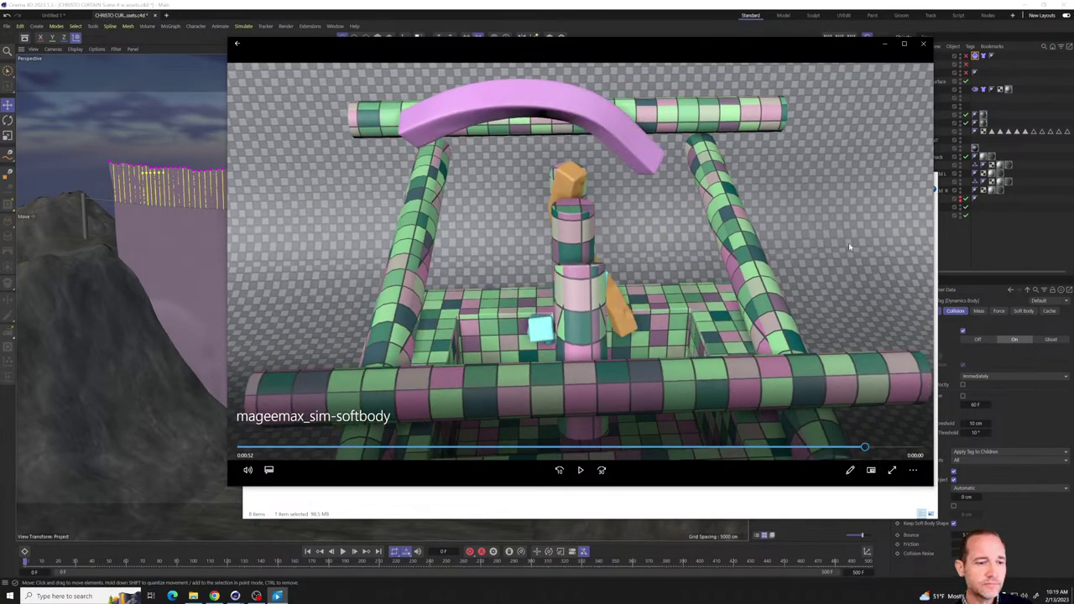
{"action": "left_click", "coordinate": [923, 43]}
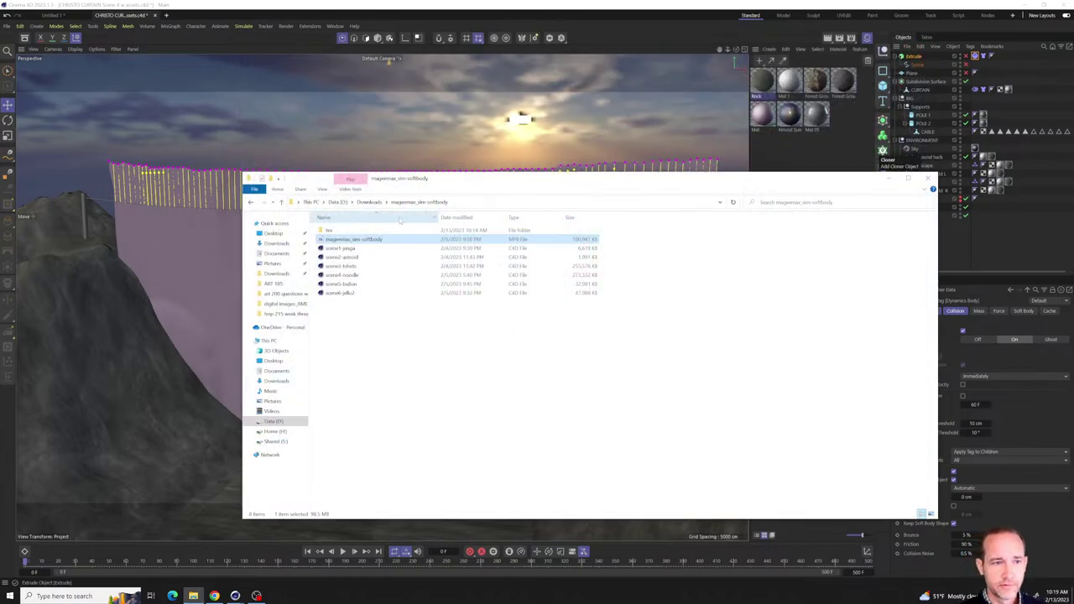
- Open the Soft Body Simulations folder in Downloads and play the Simulation Modeling video inside it
{"action": "left_click", "coordinate": [250, 203]}
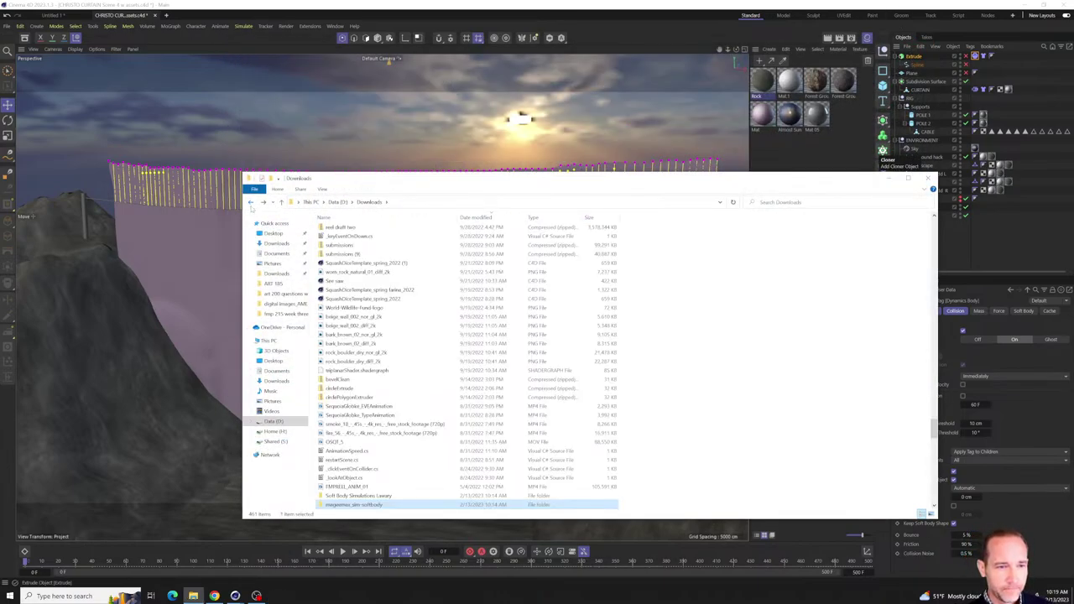
{"action": "double_click", "coordinate": [400, 503]}
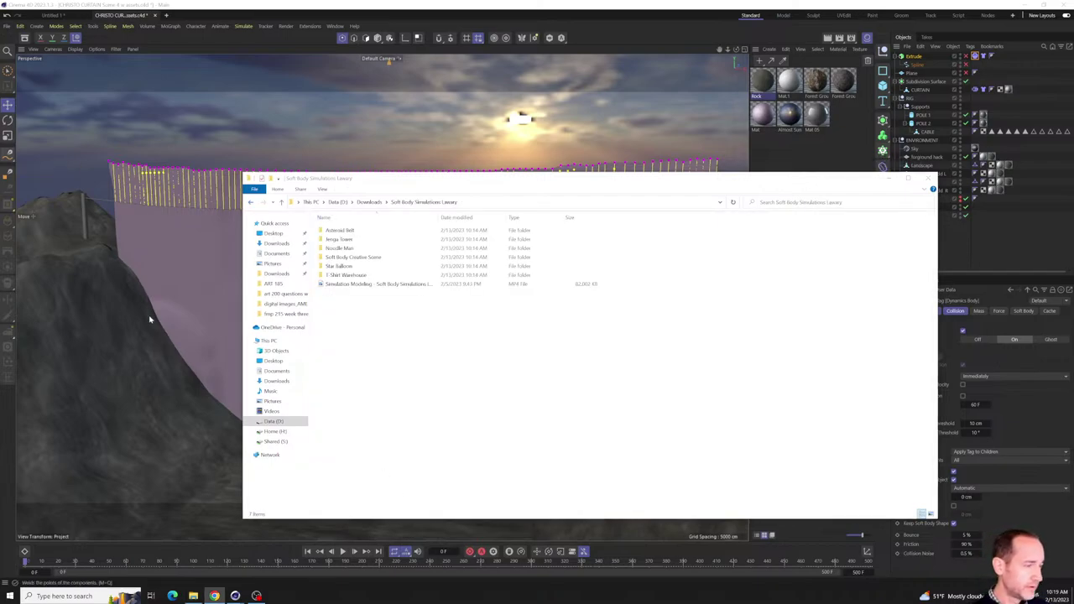
{"action": "double_click", "coordinate": [379, 284]}
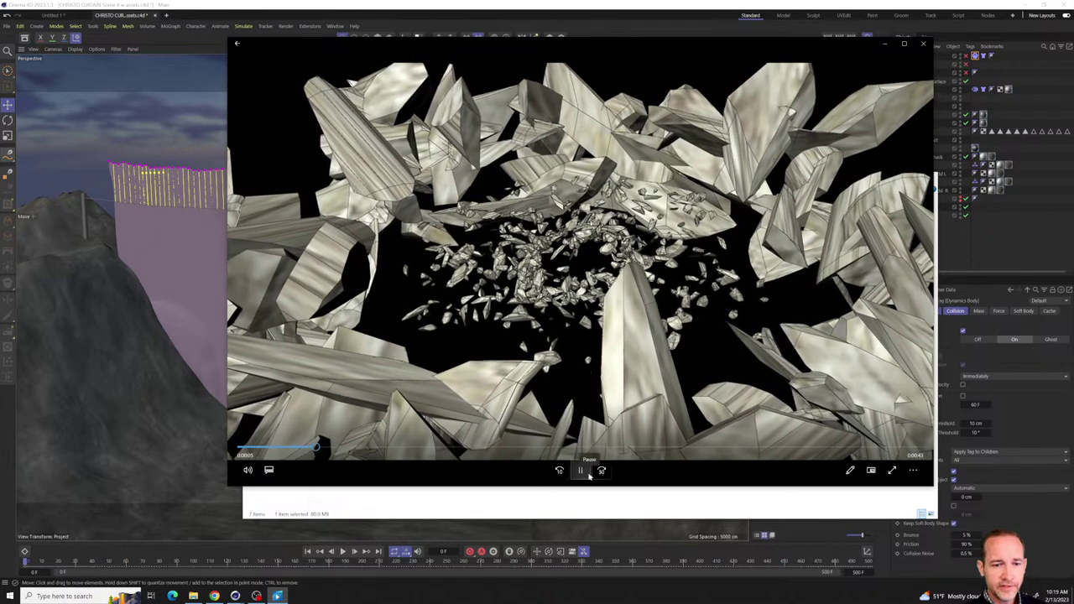
- Replay the Simulation Modeling video from its block tower opening and pause it at the rock shard scene
{"action": "left_click", "coordinate": [588, 472]}
{"action": "left_click", "coordinate": [558, 470]}
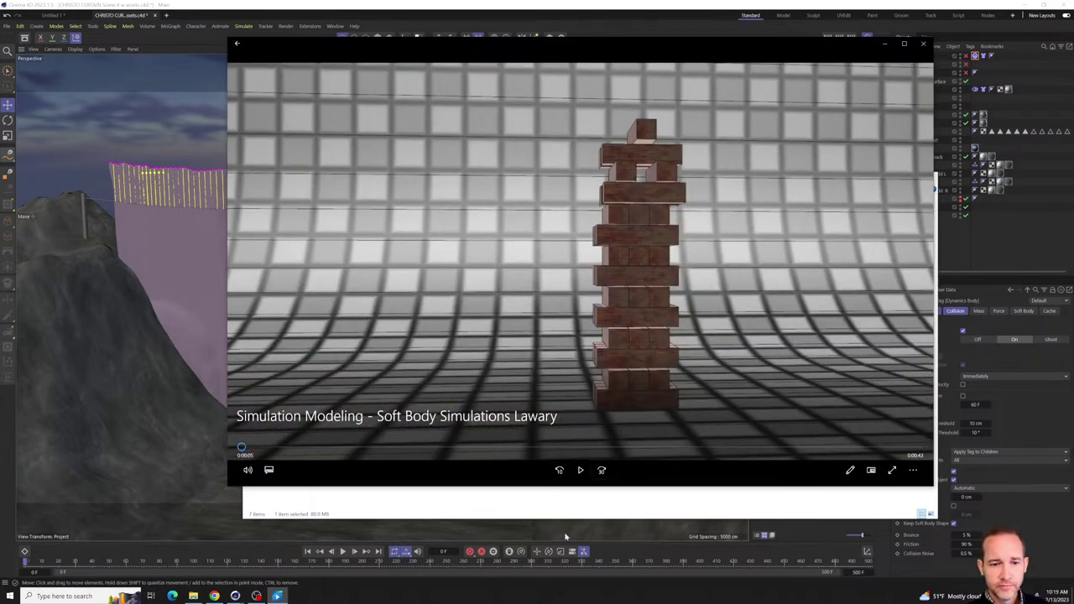
{"action": "left_click", "coordinate": [579, 475]}
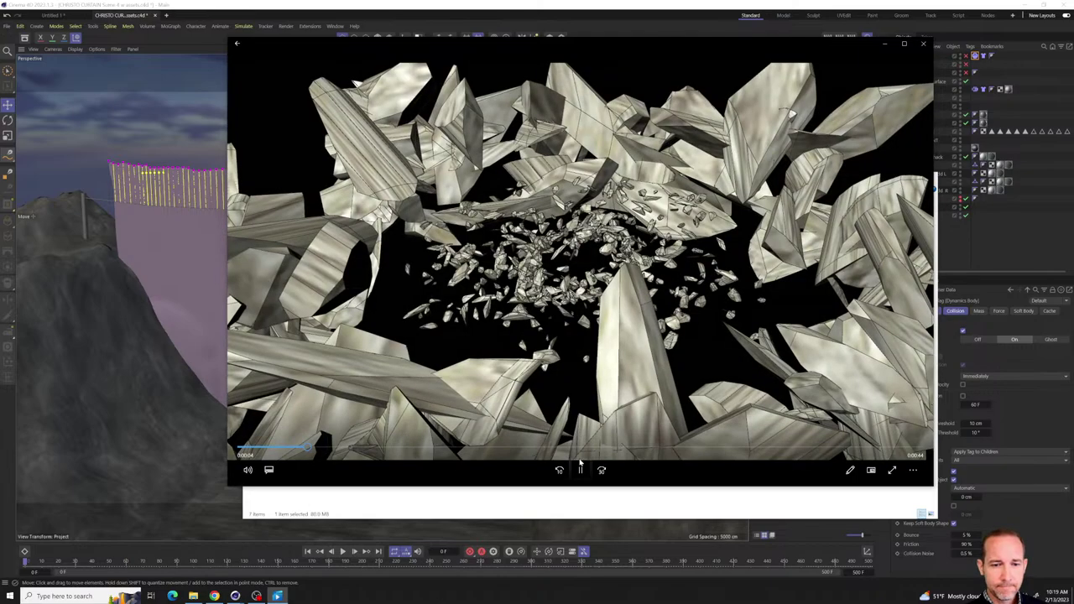
{"action": "left_click", "coordinate": [582, 471]}
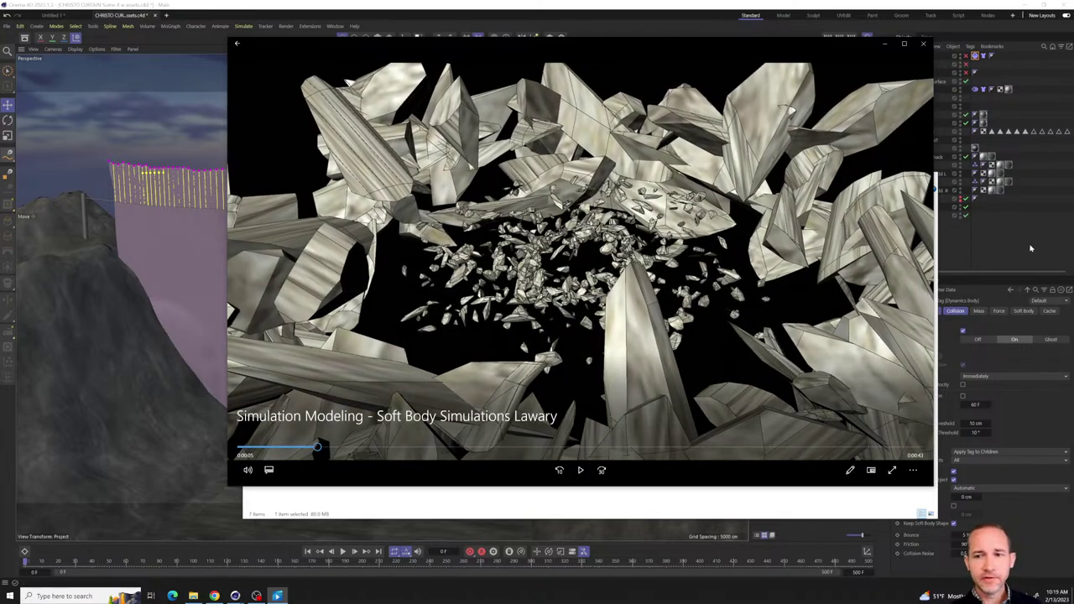
- Switch to Cinema 4D, create a new project and add a Plane primitive
{"action": "left_click", "coordinate": [1002, 250]}
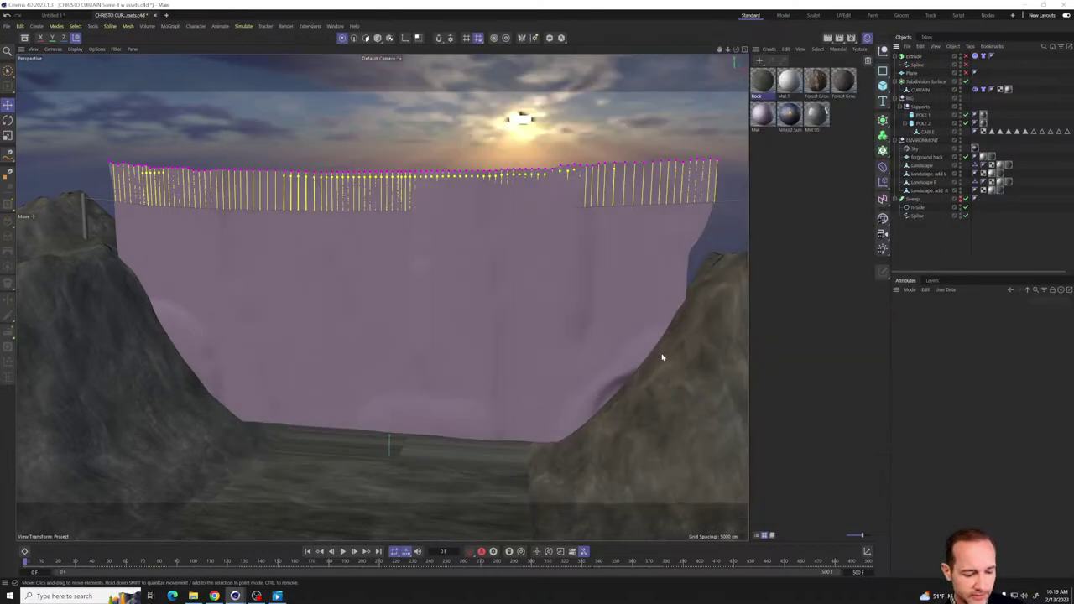
{"action": "key", "text": "ctrl+n"}
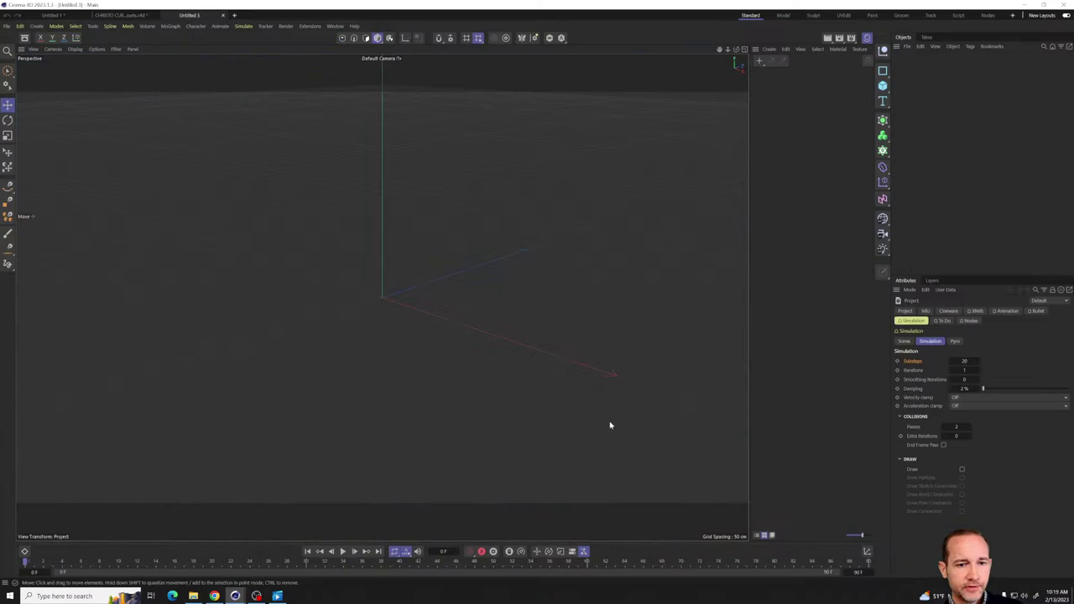
{"action": "left_click", "coordinate": [884, 85]}
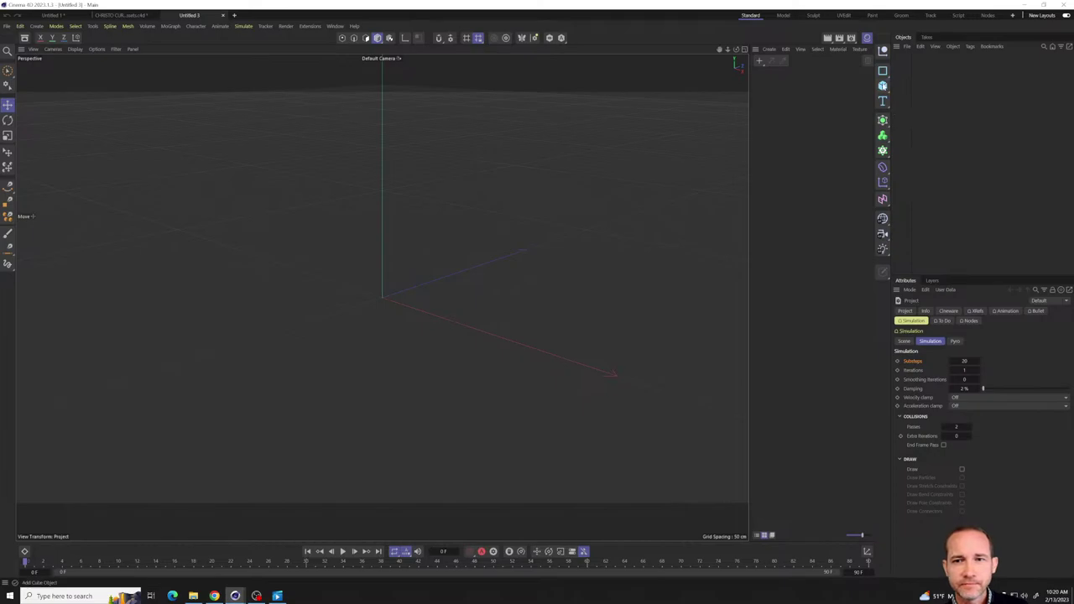
{"action": "left_click", "coordinate": [883, 86]}
{"action": "left_click", "coordinate": [909, 117]}
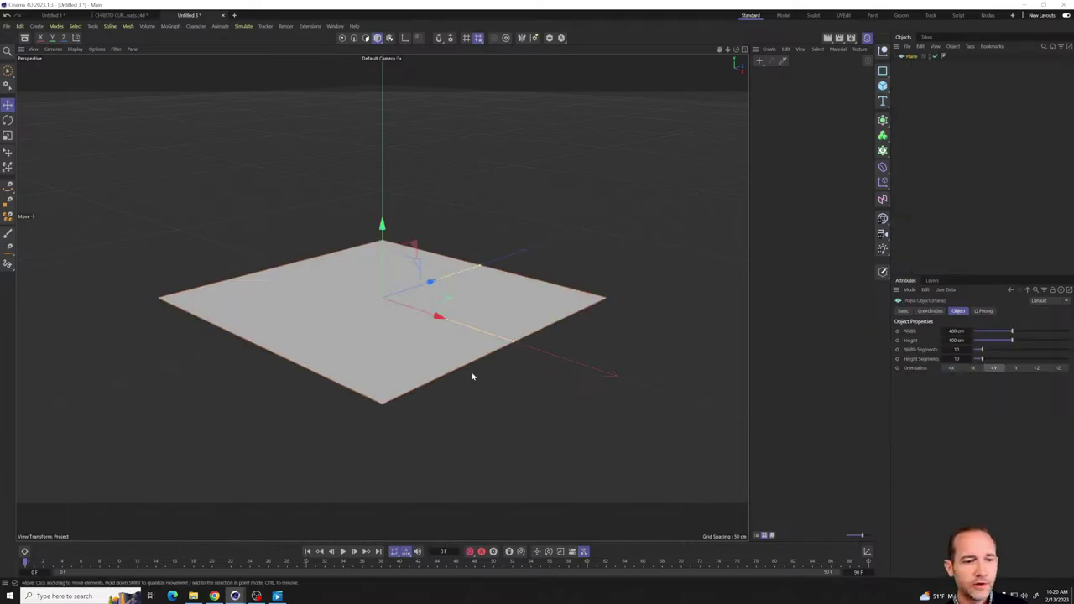
- Create a new material and assign the Tiles surface shader as its color texture
{"action": "left_click", "coordinate": [811, 145]}
{"action": "double_click", "coordinate": [778, 136]}
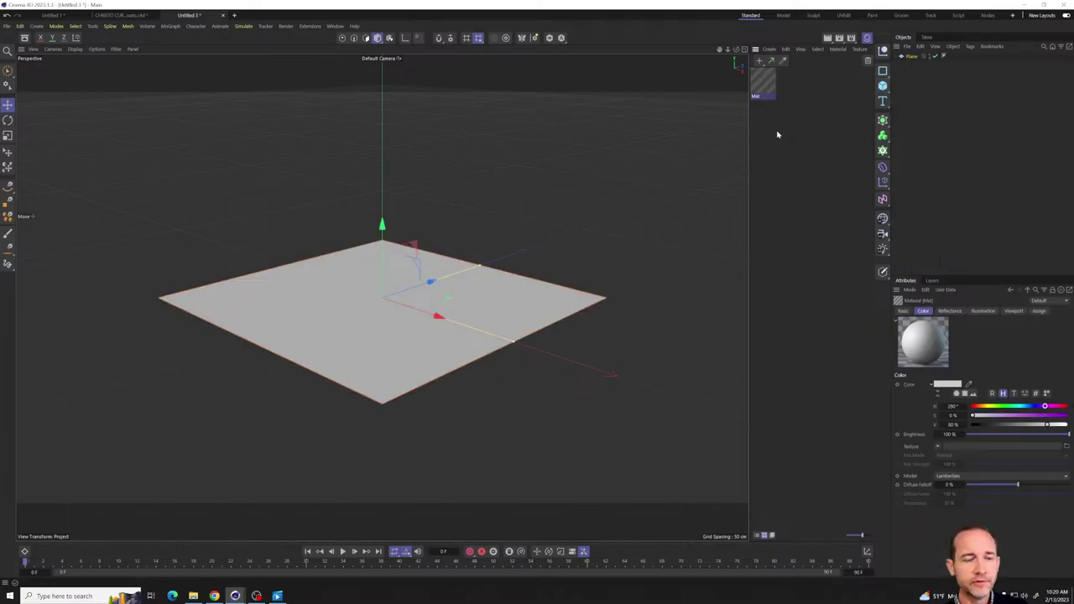
{"action": "left_click", "coordinate": [775, 131]}
{"action": "left_click", "coordinate": [764, 83]}
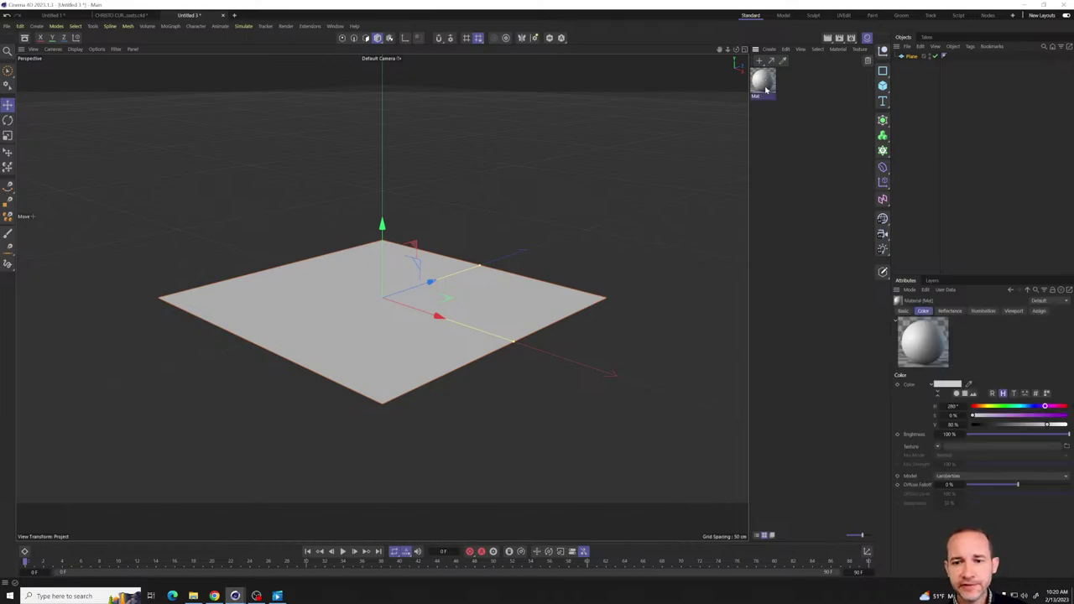
{"action": "left_click", "coordinate": [939, 448]}
{"action": "mouse_move", "coordinate": [961, 389]}
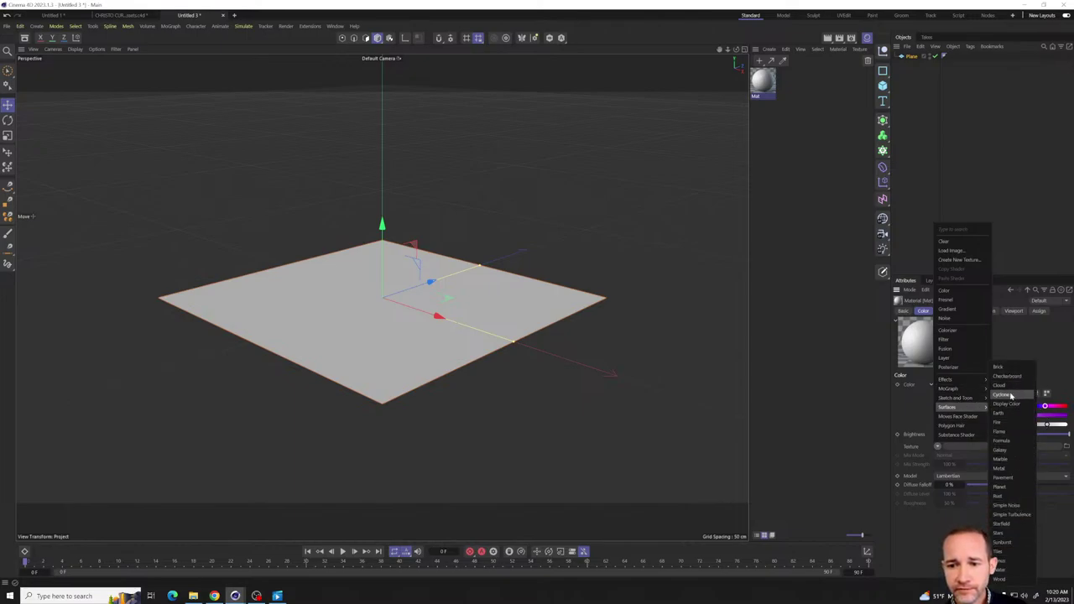
{"action": "left_click", "coordinate": [1015, 557]}
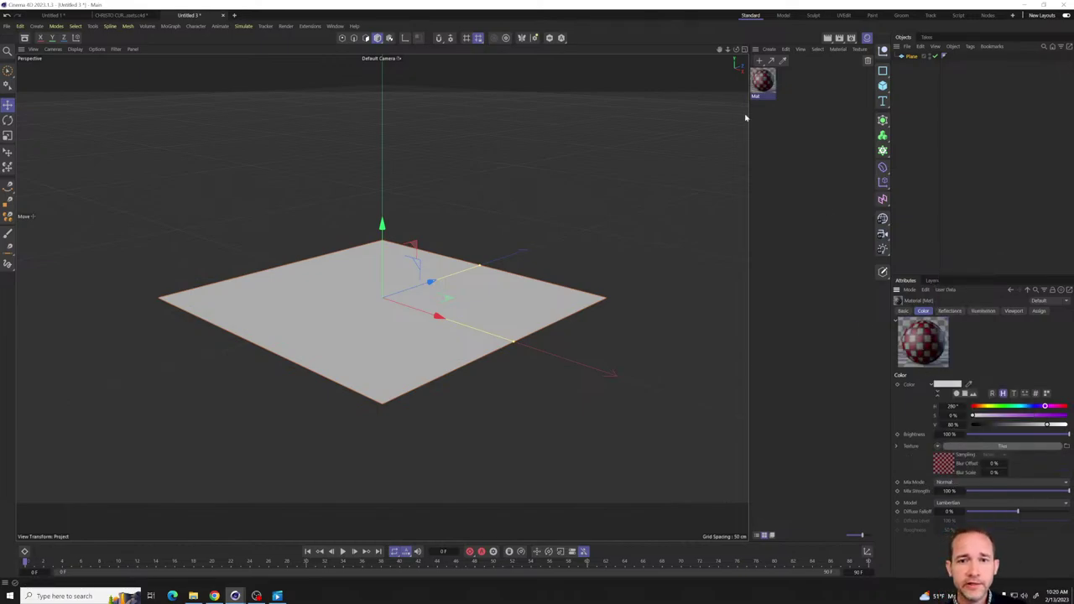
- Apply the tiled material to the plane
{"action": "left_click_drag", "start_coordinate": [762, 81], "coordinate": [384, 338]}
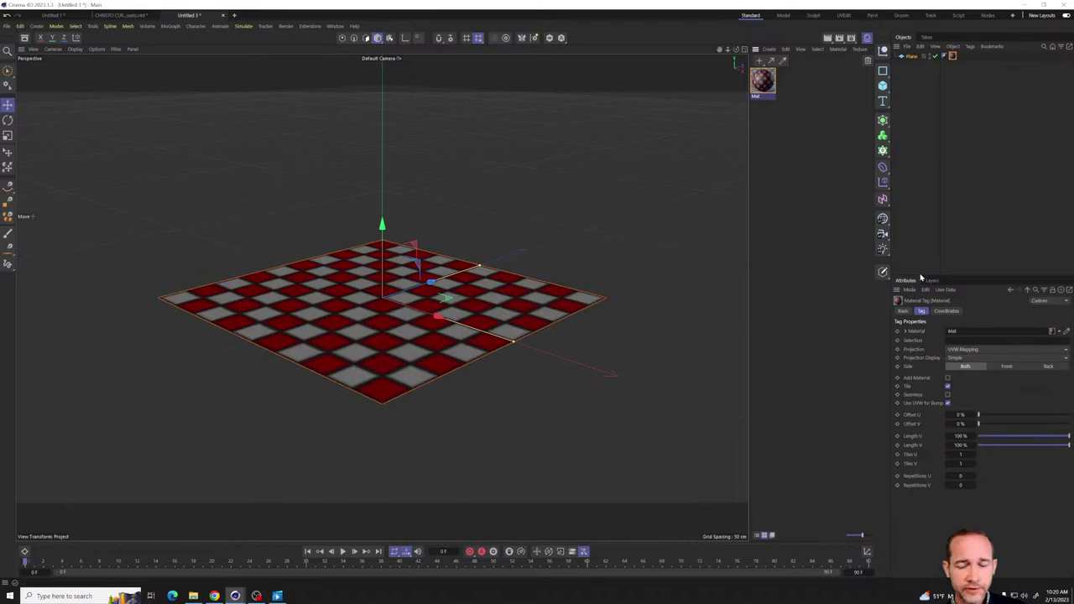
{"action": "left_click", "coordinate": [801, 154]}
{"action": "scroll", "coordinate": [400, 355], "scroll_direction": "up", "scroll_amount": 6}
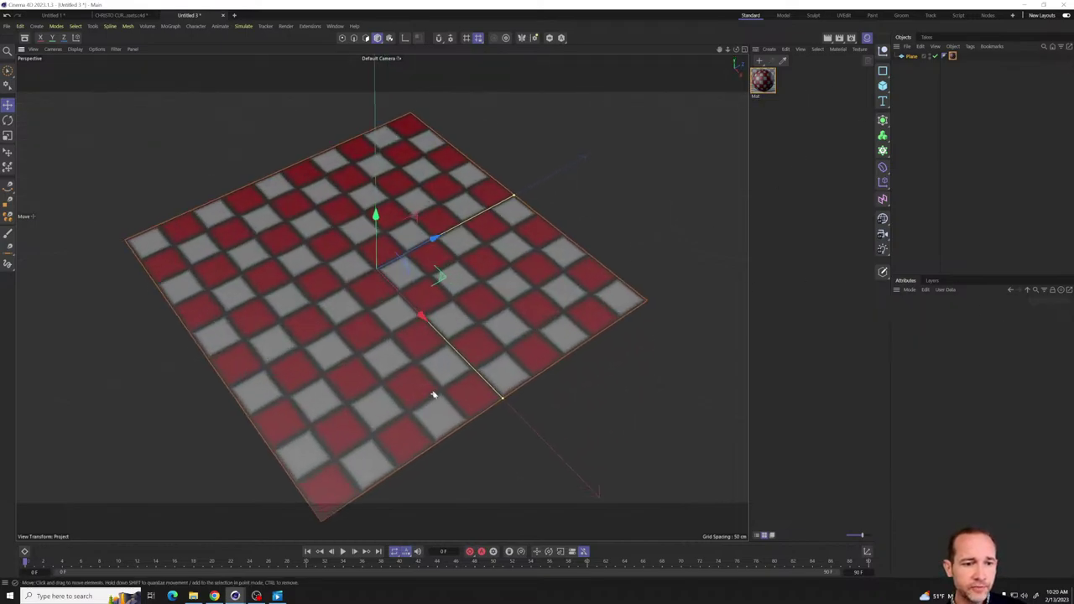
{"action": "scroll", "coordinate": [440, 385], "scroll_direction": "down", "scroll_amount": 2}
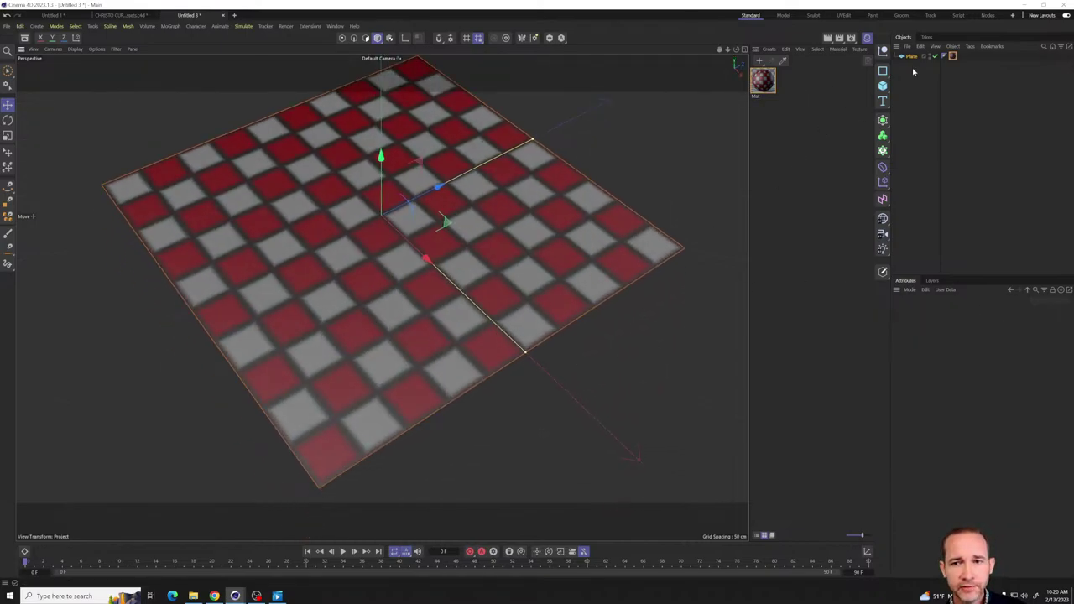
- Set the tiled material's viewport texture preview size to 2048x2048 (16 MB)
{"action": "left_click", "coordinate": [953, 57]}
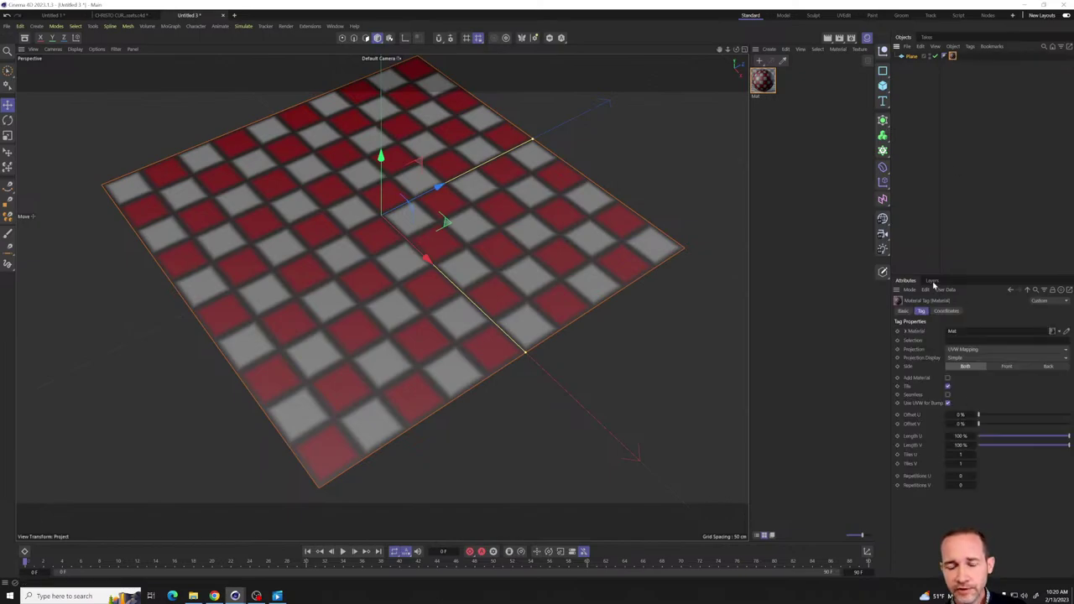
{"action": "left_click", "coordinate": [762, 92]}
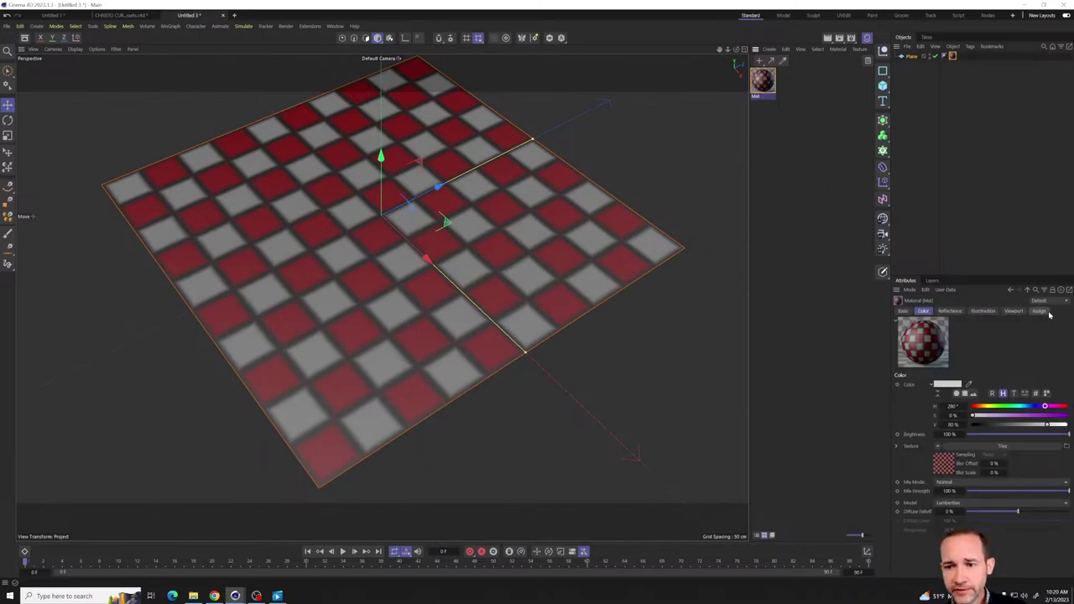
{"action": "left_click", "coordinate": [1013, 311]}
{"action": "left_click", "coordinate": [965, 392]}
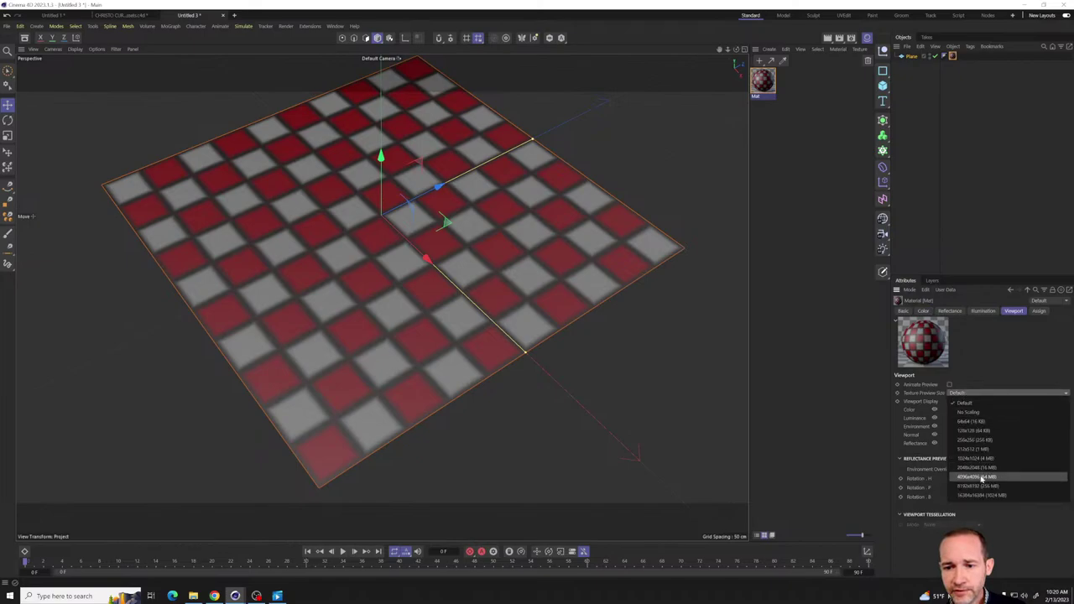
{"action": "left_click", "coordinate": [983, 469]}
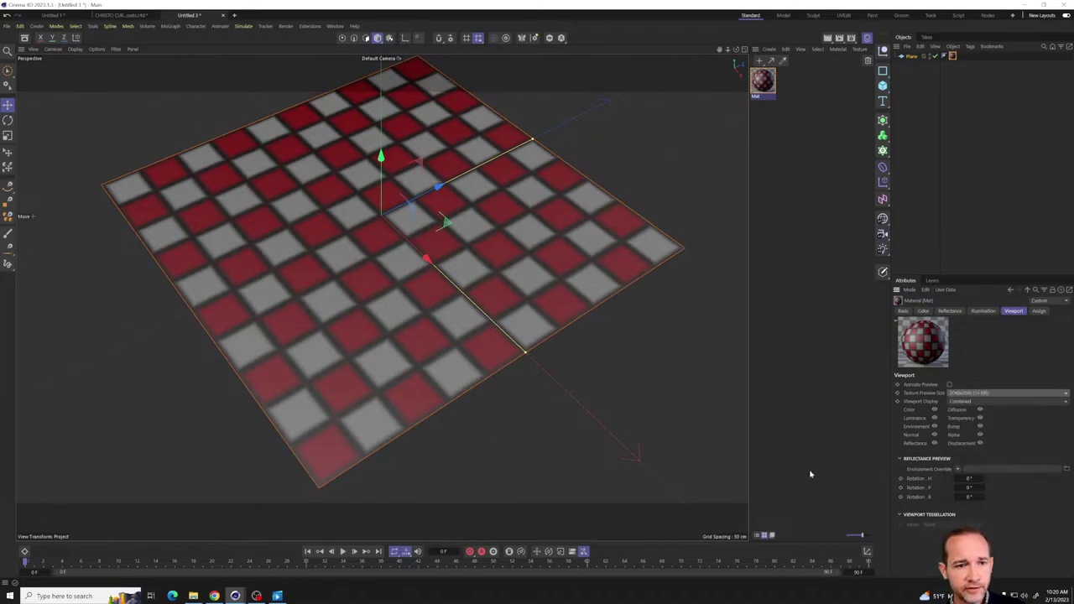
- Examine the tile texture's sharpness across the plane from several angles and distances
{"action": "left_click_drag", "start_coordinate": [655, 453], "coordinate": [515, 236], "text": "alt"}
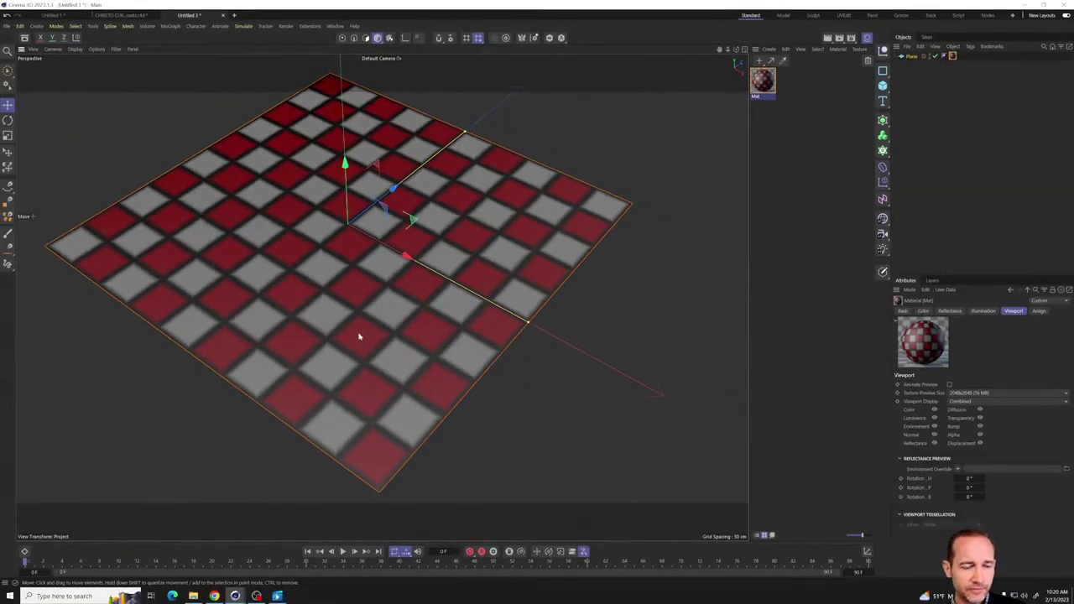
{"action": "left_click_drag", "start_coordinate": [361, 337], "coordinate": [400, 377], "text": "alt"}
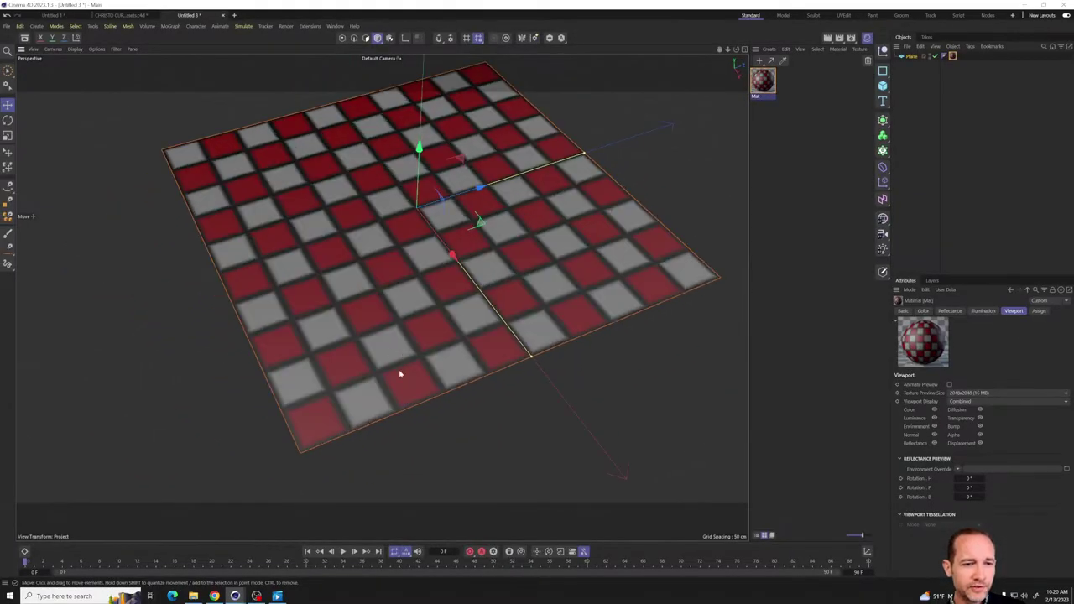
{"action": "scroll", "coordinate": [401, 375], "scroll_direction": "up", "scroll_amount": 5}
{"action": "scroll", "coordinate": [419, 399], "scroll_direction": "down", "scroll_amount": 5}
{"action": "scroll", "coordinate": [438, 391], "scroll_direction": "up", "scroll_amount": 3}
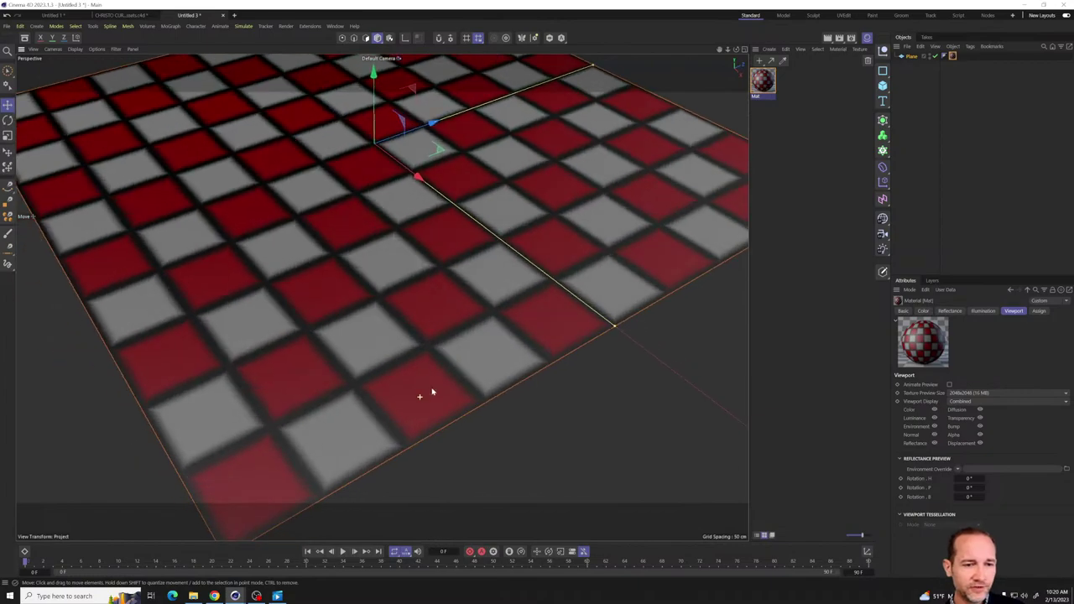
{"action": "scroll", "coordinate": [427, 393], "scroll_direction": "down", "scroll_amount": 3}
{"action": "scroll", "coordinate": [428, 400], "scroll_direction": "up", "scroll_amount": 2}
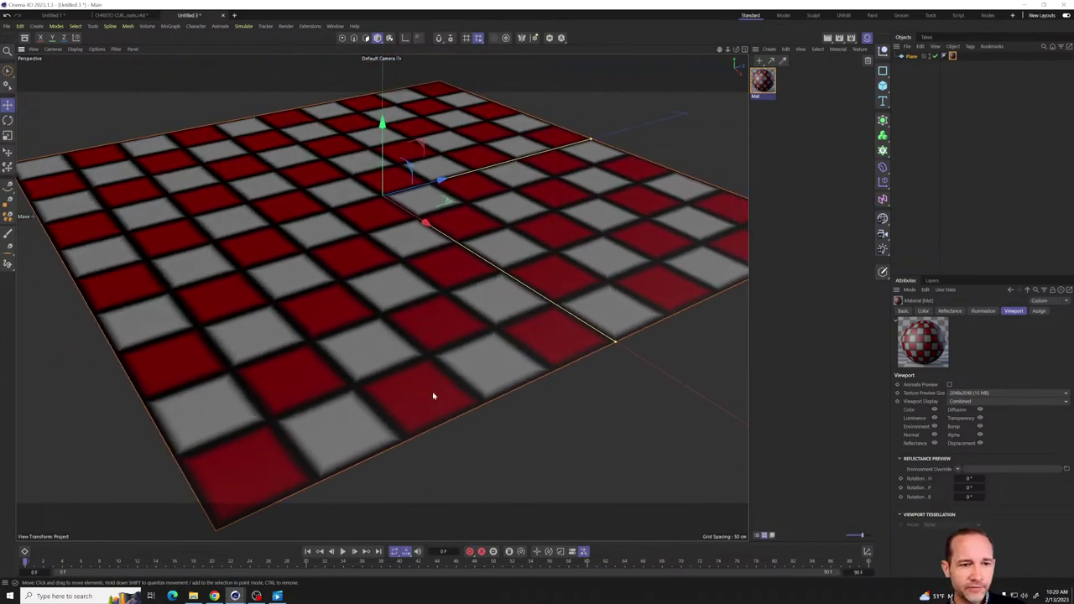
{"action": "middle_click_drag", "start_coordinate": [434, 396], "coordinate": [467, 398], "text": "alt"}
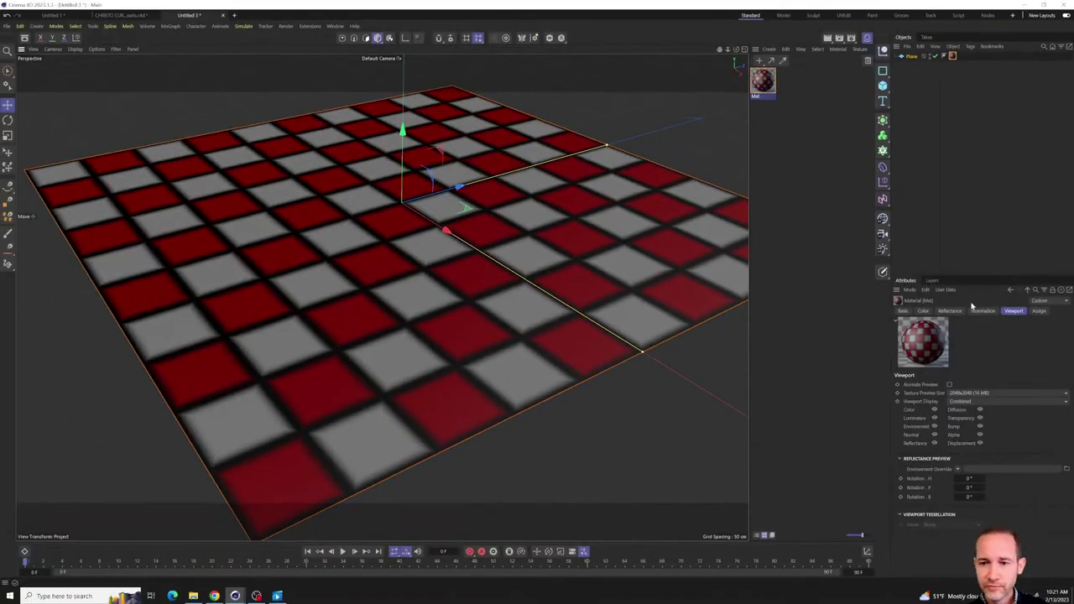
- Open the material's Tiles shader and set its grout width to 1% and bevel width to 3%
{"action": "left_click", "coordinate": [950, 310]}
{"action": "left_click", "coordinate": [904, 311]}
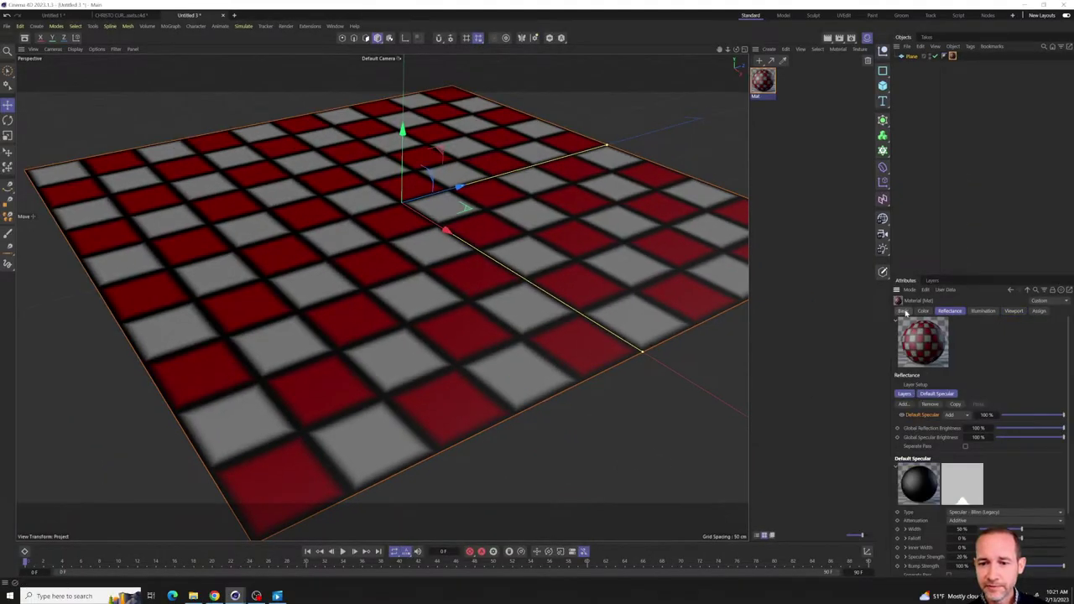
{"action": "left_click", "coordinate": [981, 311]}
{"action": "left_click", "coordinate": [950, 311]}
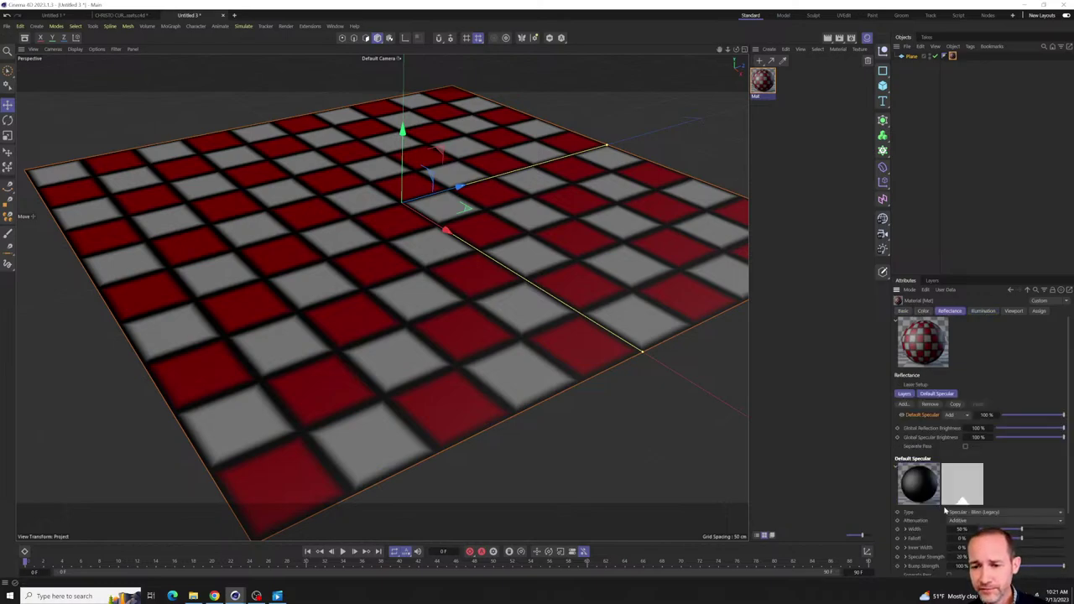
{"action": "left_click", "coordinate": [923, 311]}
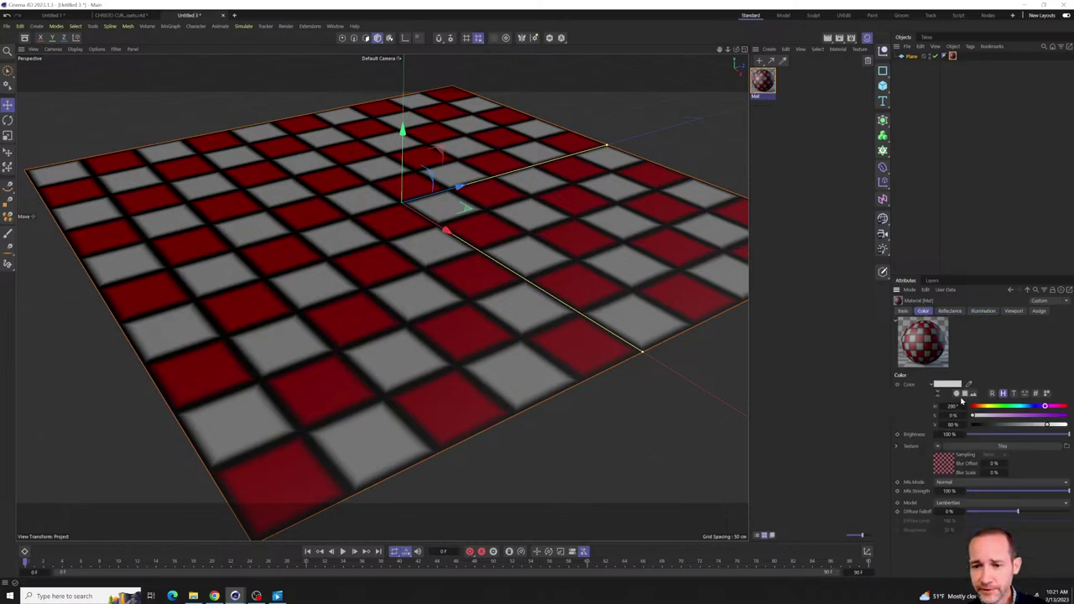
{"action": "left_click", "coordinate": [951, 464]}
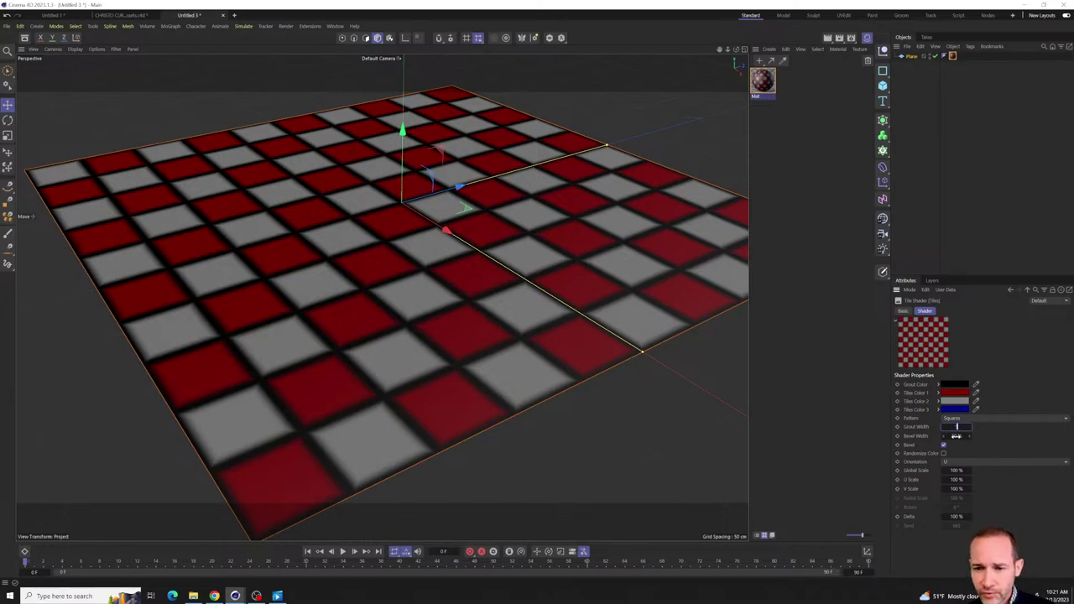
{"action": "left_click", "coordinate": [955, 435]}
{"action": "type", "text": "3"}
{"action": "key", "text": "Return"}
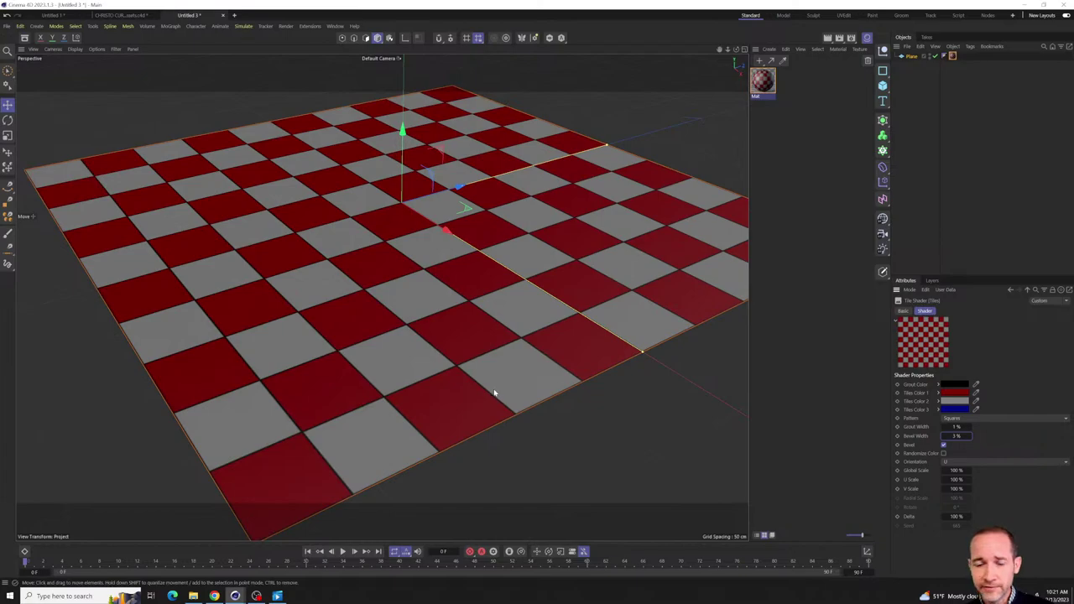
- Set the Tiles shader's global scale to 10%
{"action": "left_click", "coordinate": [957, 470]}
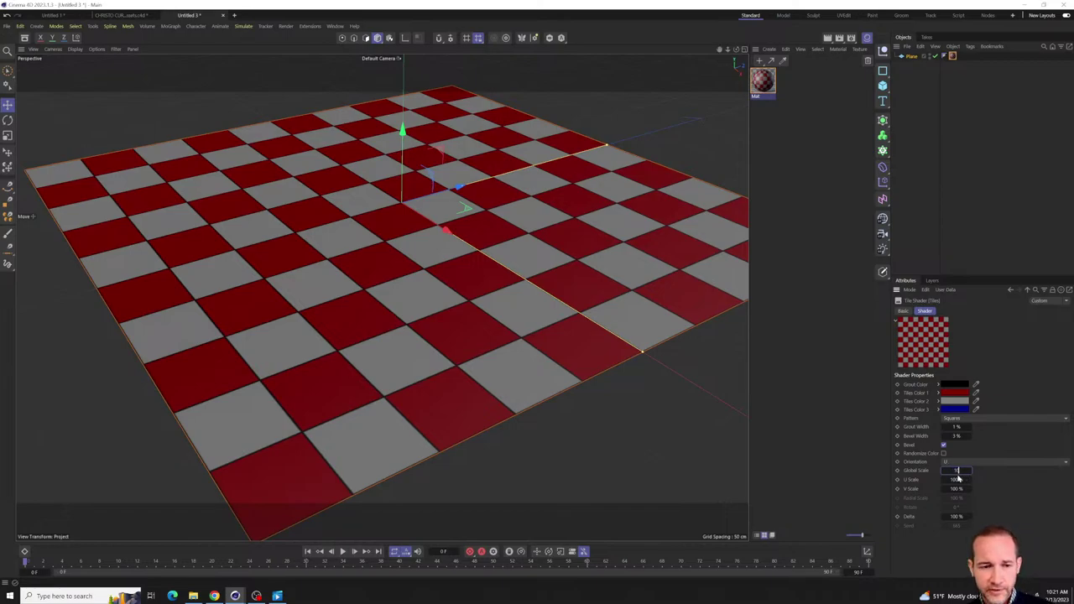
{"action": "type", "text": "10"}
{"action": "key", "text": "Return"}
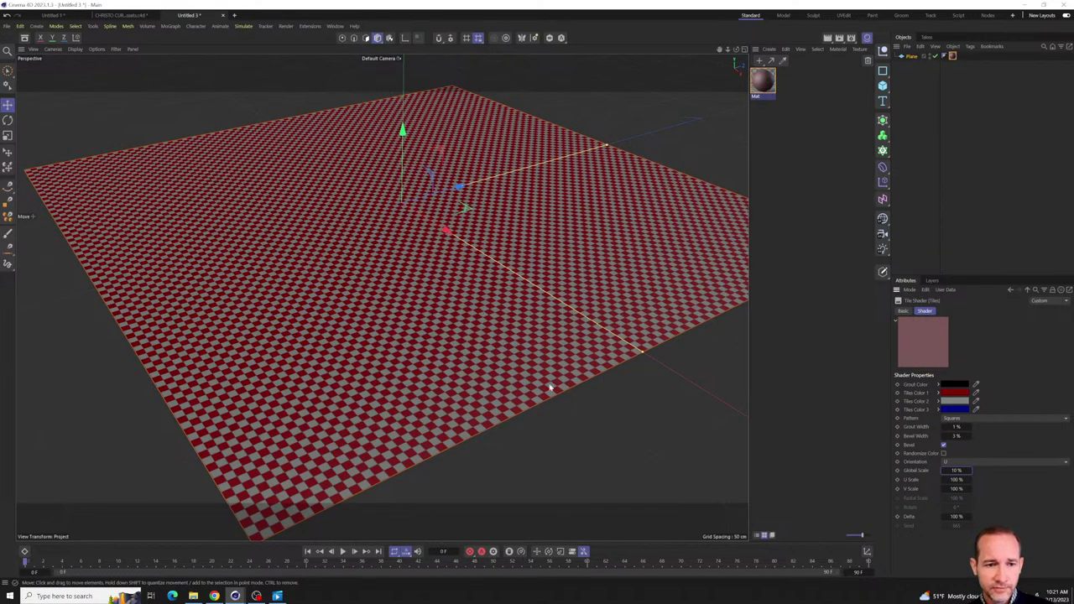
- Change Tiles Color 1 from red to a neutral light grey with about 71% brightness
{"action": "mouse_move", "coordinate": [465, 359]}
{"action": "left_mouse_down", "text": "alt"}
{"action": "mouse_move", "coordinate": [461, 408]}
{"action": "mouse_move", "coordinate": [467, 377]}
{"action": "mouse_move", "coordinate": [549, 383]}
{"action": "mouse_move", "coordinate": [495, 407]}
{"action": "mouse_move", "coordinate": [473, 383]}
{"action": "mouse_move", "coordinate": [478, 369]}
{"action": "left_mouse_up", "text": "alt"}
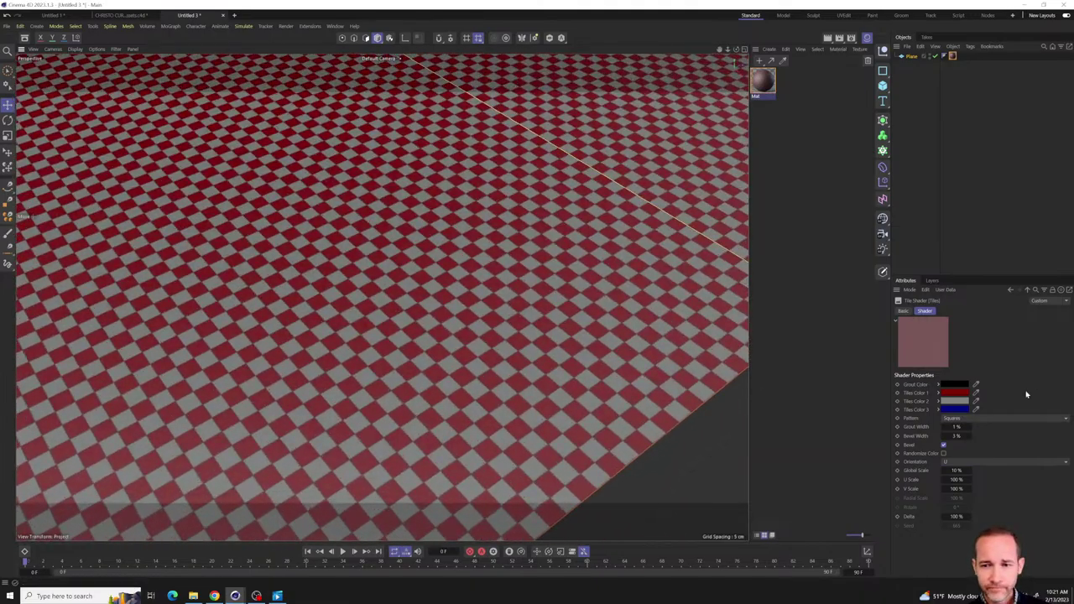
{"action": "left_click", "coordinate": [954, 402]}
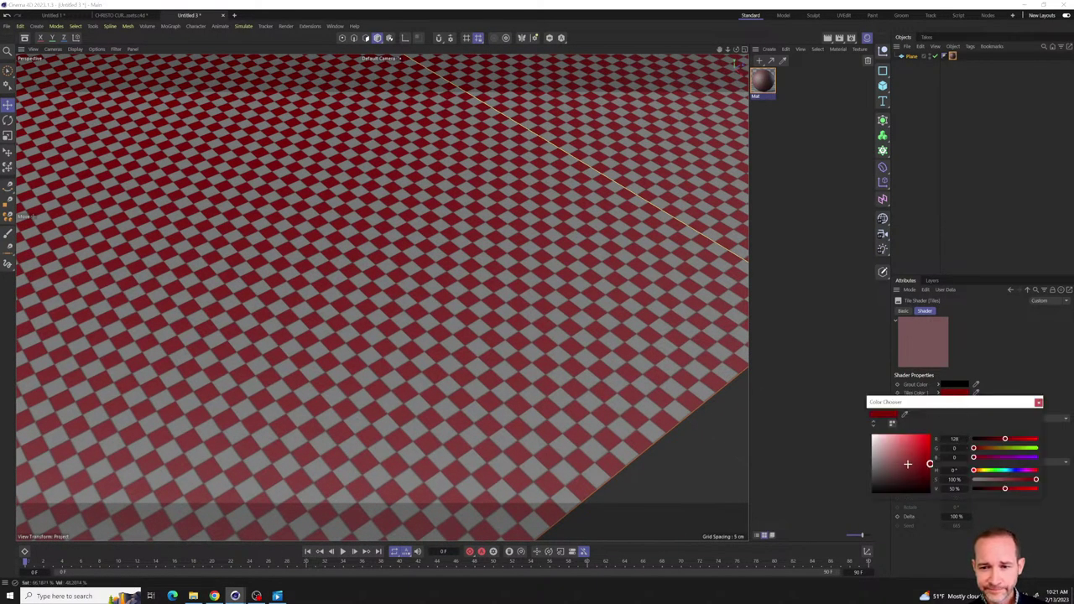
{"action": "left_click_drag", "start_coordinate": [873, 451], "coordinate": [872, 451]}
{"action": "left_click", "coordinate": [1041, 402]}
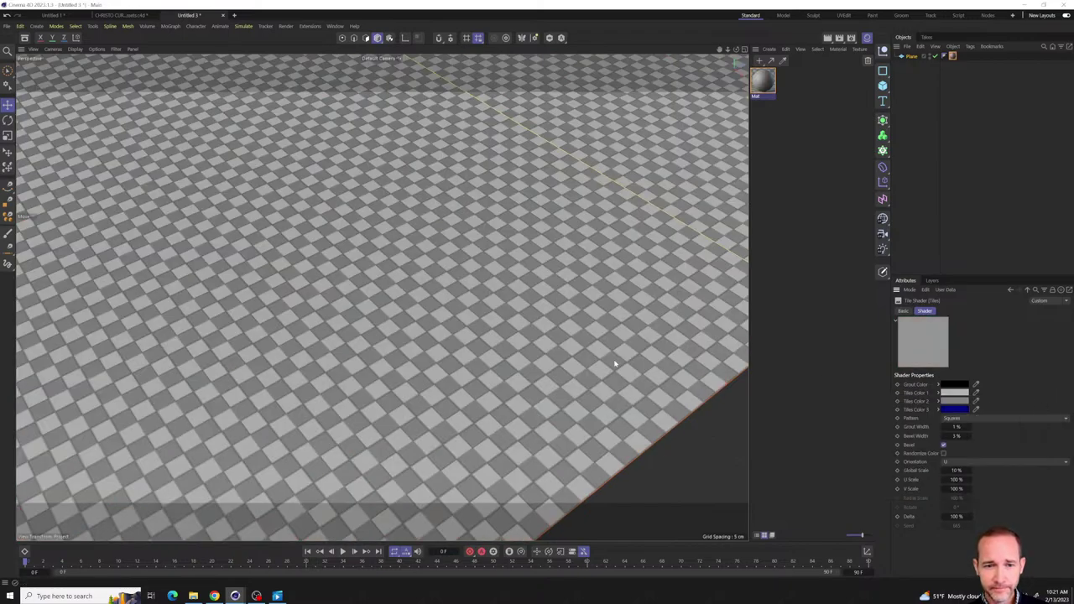
- Try the Random, Lines 1, Triangles 1 and Waves 1 patterns in the Tiles shader
{"action": "scroll", "coordinate": [587, 362], "scroll_direction": "down", "scroll_amount": 5}
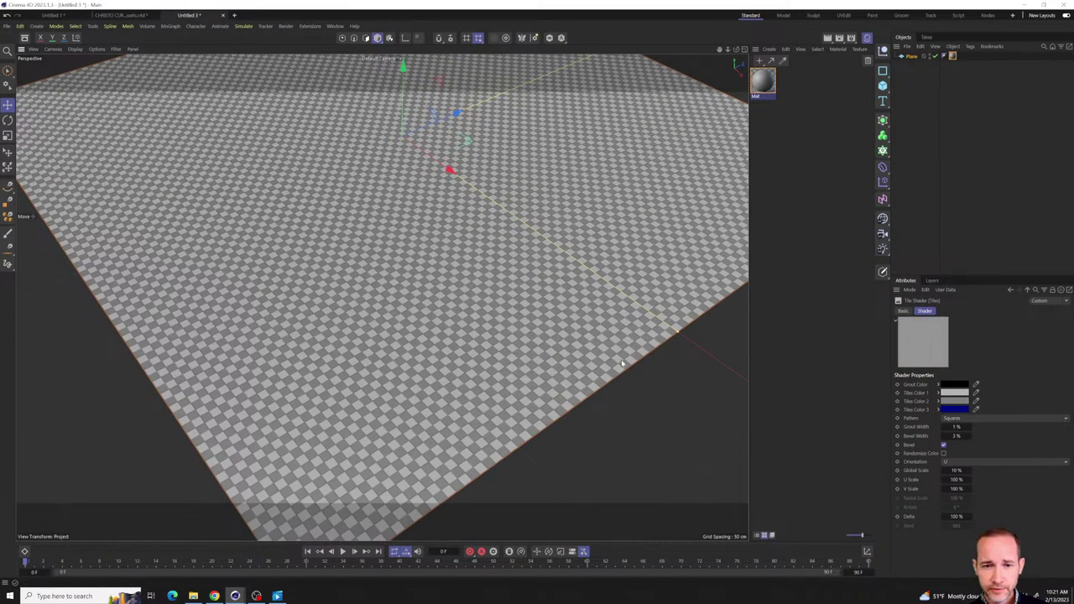
{"action": "mouse_move", "coordinate": [587, 361]}
{"action": "left_mouse_down", "text": "alt"}
{"action": "mouse_move", "coordinate": [564, 372]}
{"action": "mouse_move", "coordinate": [571, 353]}
{"action": "left_mouse_up", "text": "alt"}
{"action": "left_click", "coordinate": [953, 418]}
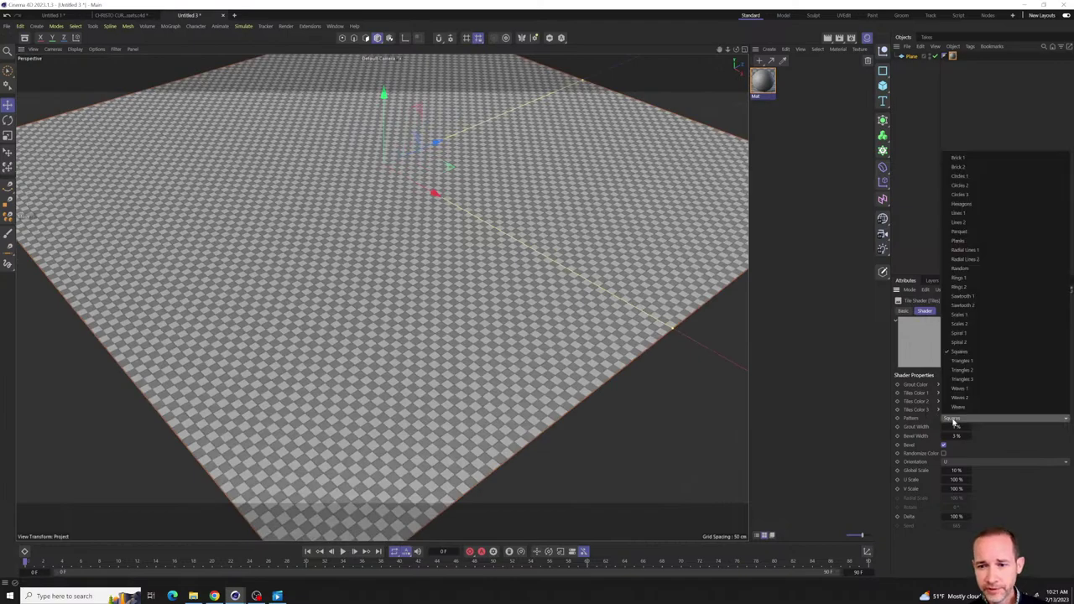
{"action": "left_click", "coordinate": [960, 269]}
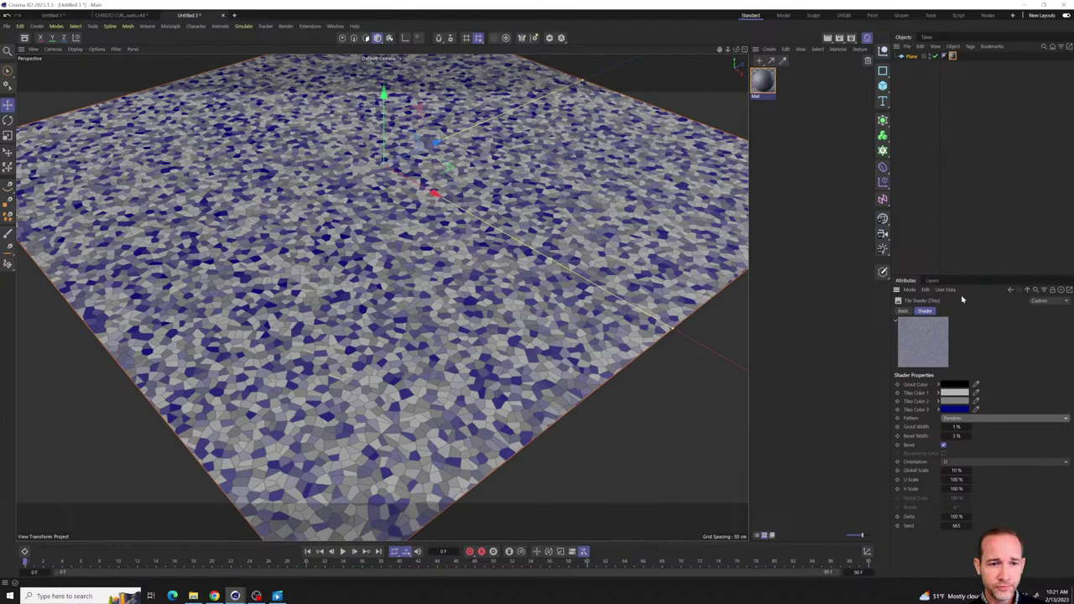
{"action": "left_click", "coordinate": [965, 418]}
{"action": "left_click", "coordinate": [974, 213]}
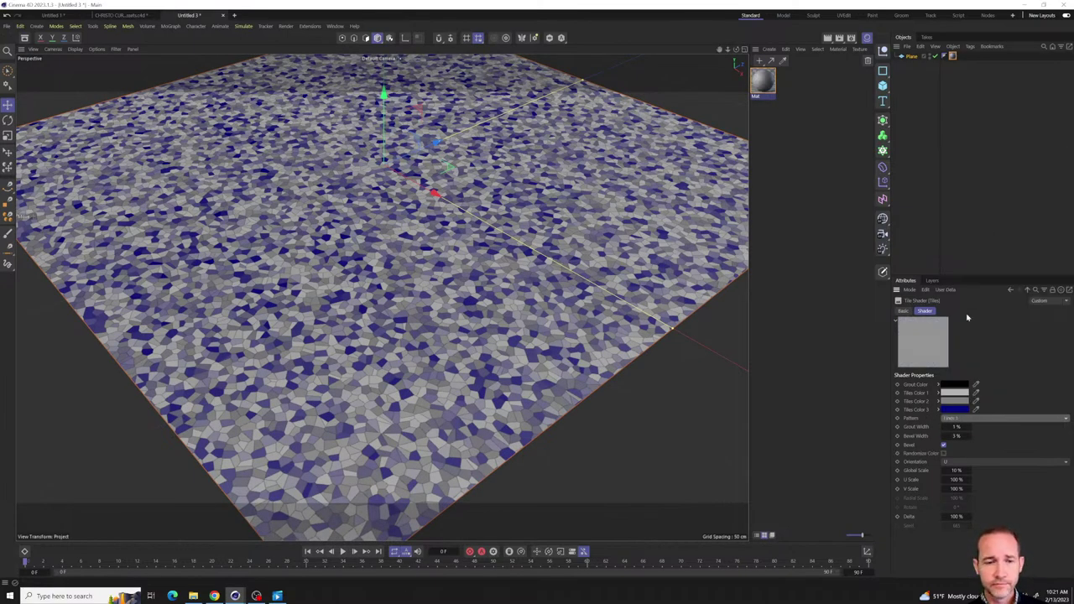
{"action": "left_click", "coordinate": [974, 418]}
{"action": "left_click", "coordinate": [976, 362]}
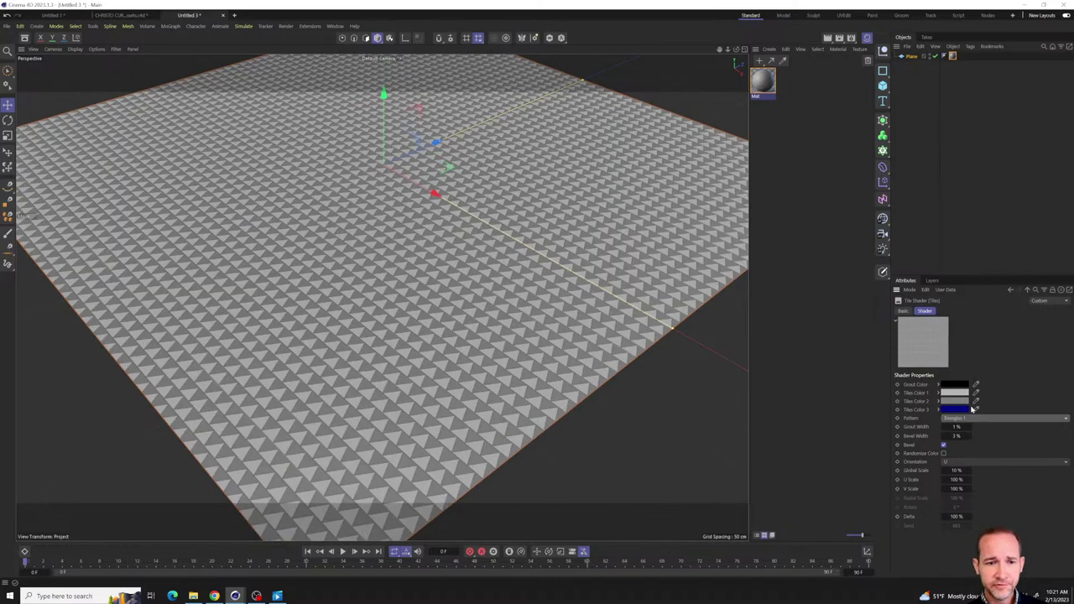
{"action": "left_click", "coordinate": [970, 419]}
{"action": "left_click", "coordinate": [972, 391]}
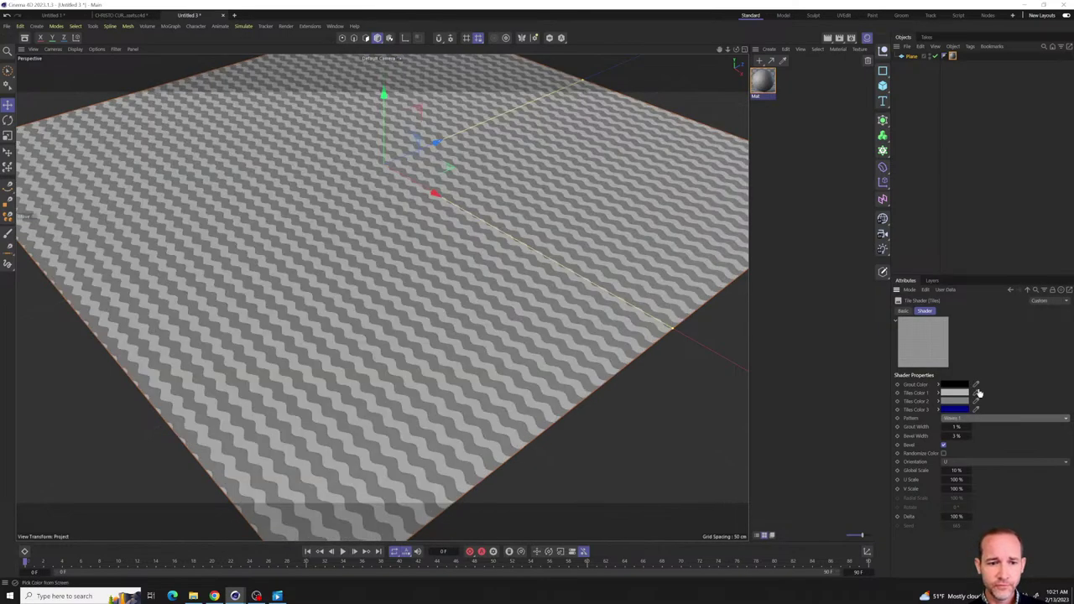
- Try the Circles 2 tile pattern and inspect it on the plane up close
{"action": "left_click", "coordinate": [971, 419]}
{"action": "left_click", "coordinate": [969, 186]}
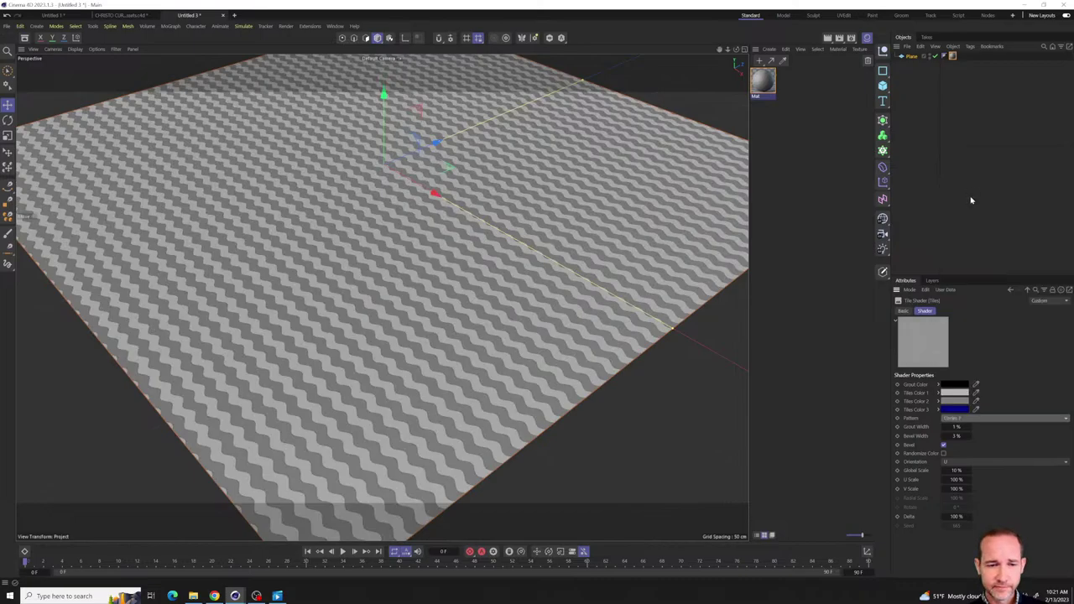
{"action": "scroll", "coordinate": [360, 403], "scroll_direction": "up", "scroll_amount": 3}
{"action": "left_click_drag", "start_coordinate": [361, 403], "coordinate": [372, 384], "text": "alt"}
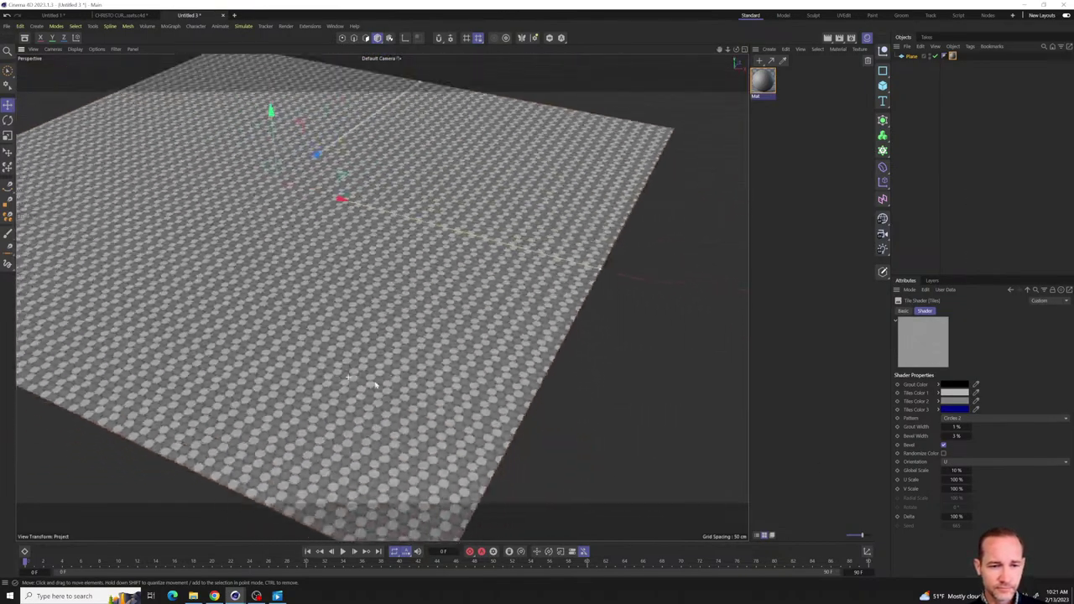
{"action": "scroll", "coordinate": [361, 379], "scroll_direction": "up", "scroll_amount": 5}
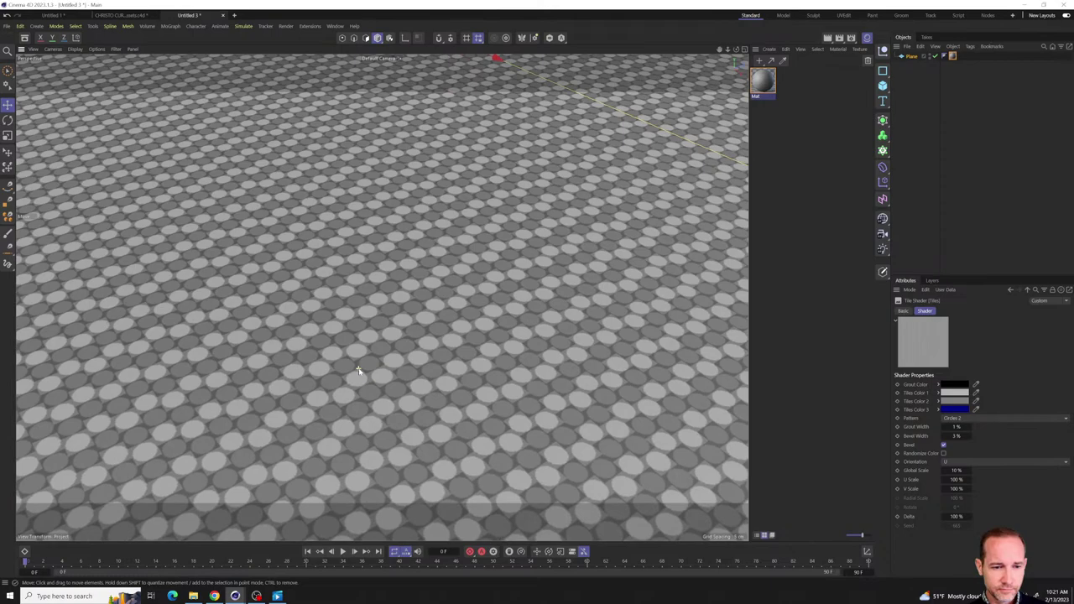
{"action": "scroll", "coordinate": [359, 370], "scroll_direction": "down", "scroll_amount": 6}
- Set the Tiles shader's pattern to Hexagons
{"action": "left_click", "coordinate": [972, 419]}
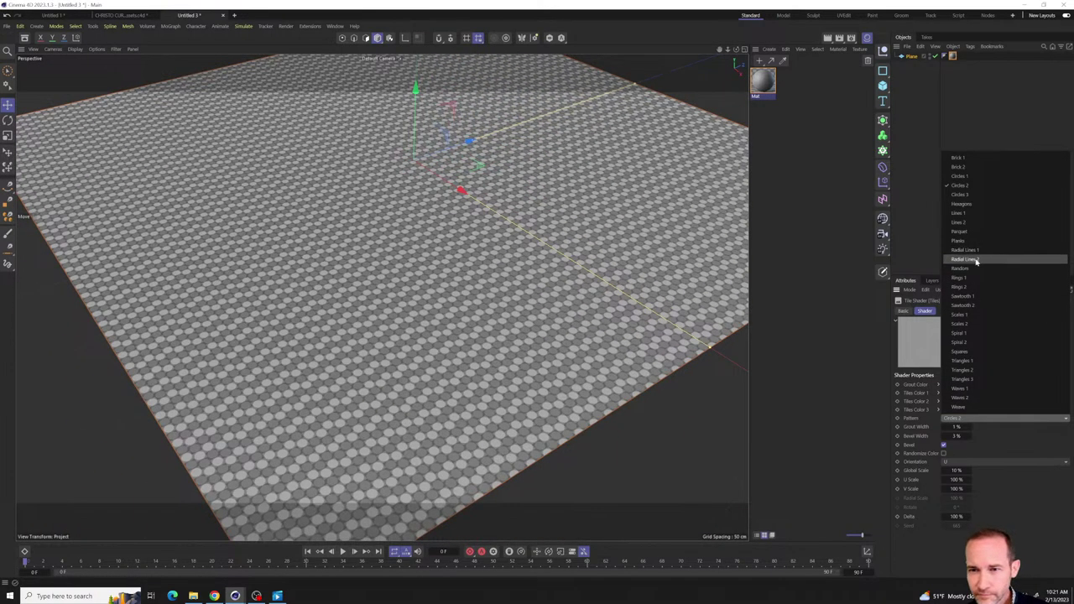
{"action": "left_click", "coordinate": [963, 204]}
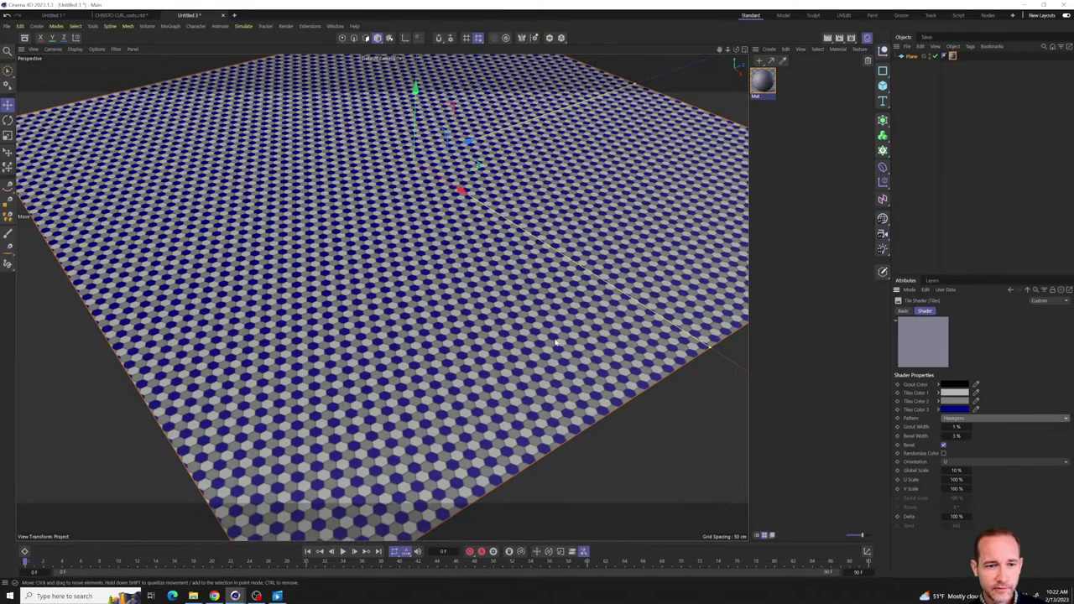
{"action": "scroll", "coordinate": [516, 379], "scroll_direction": "up", "scroll_amount": 2}
{"action": "scroll", "coordinate": [515, 379], "scroll_direction": "down", "scroll_amount": 2}
- Brighten the blue Tiles Color 3 to RGB 0, 0, 171 and check it on the plane
{"action": "left_click", "coordinate": [955, 409]}
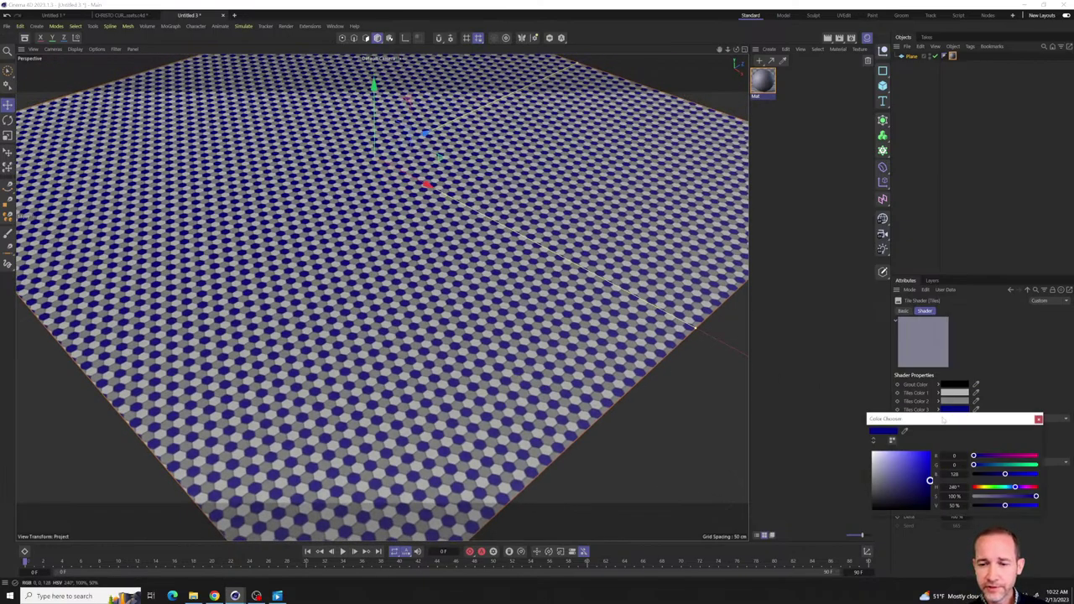
{"action": "mouse_move", "coordinate": [918, 480]}
{"action": "left_mouse_down"}
{"action": "mouse_move", "coordinate": [873, 483]}
{"action": "mouse_move", "coordinate": [929, 470]}
{"action": "left_mouse_up"}
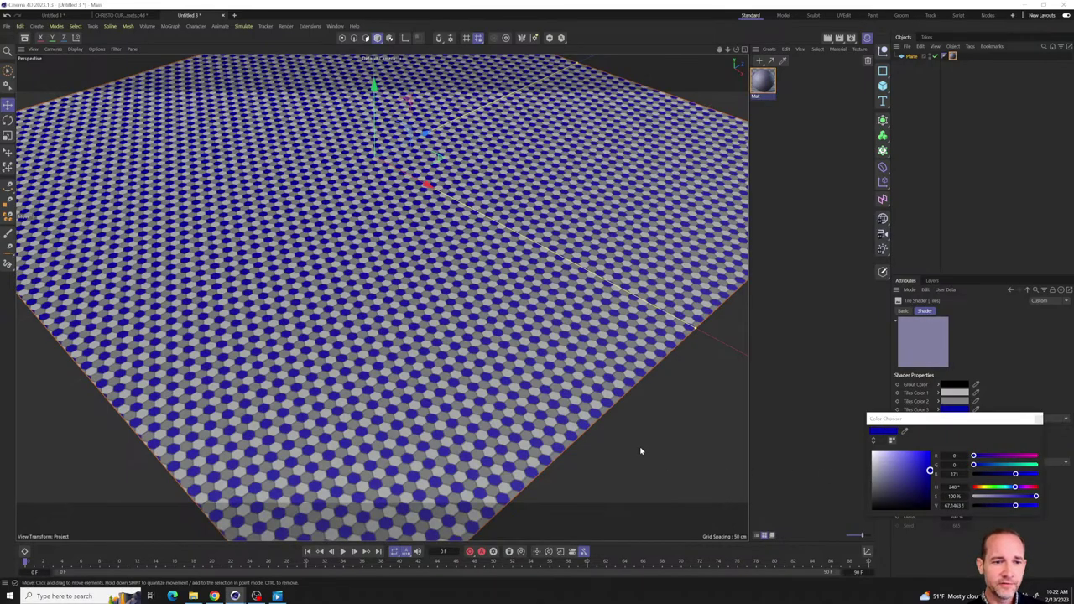
{"action": "scroll", "coordinate": [640, 451], "scroll_direction": "up", "scroll_amount": 6}
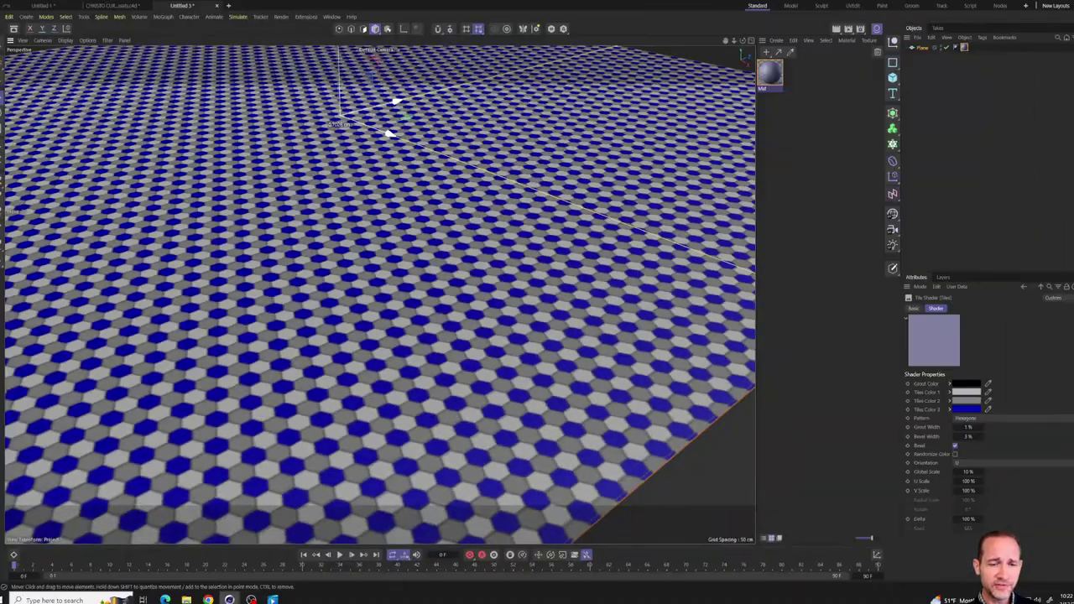
{"action": "scroll", "coordinate": [480, 405], "scroll_direction": "down", "scroll_amount": 5}
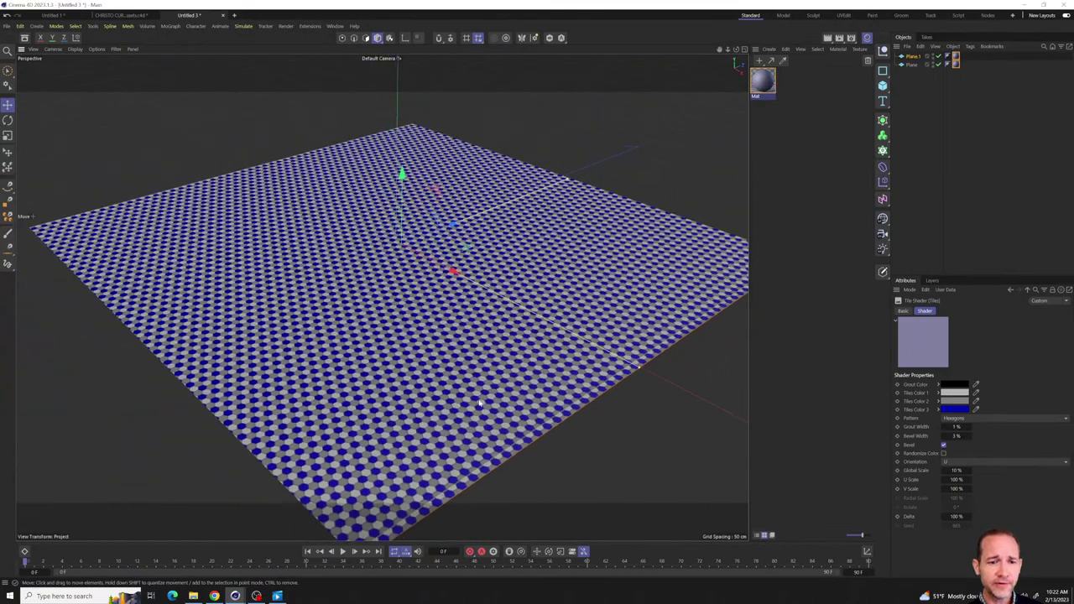
- Change Tiles Color 3 to a light grey of RGB 216, 216, 216
{"action": "left_click_drag", "start_coordinate": [480, 405], "coordinate": [562, 382], "text": "alt"}
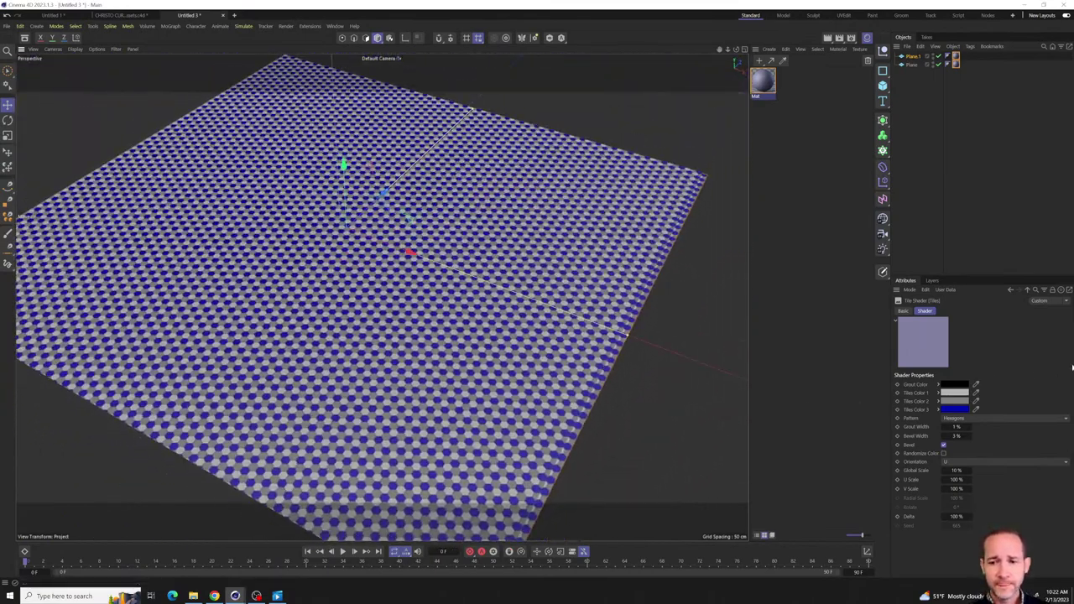
{"action": "left_click", "coordinate": [954, 409]}
{"action": "left_click_drag", "start_coordinate": [928, 453], "coordinate": [872, 459]}
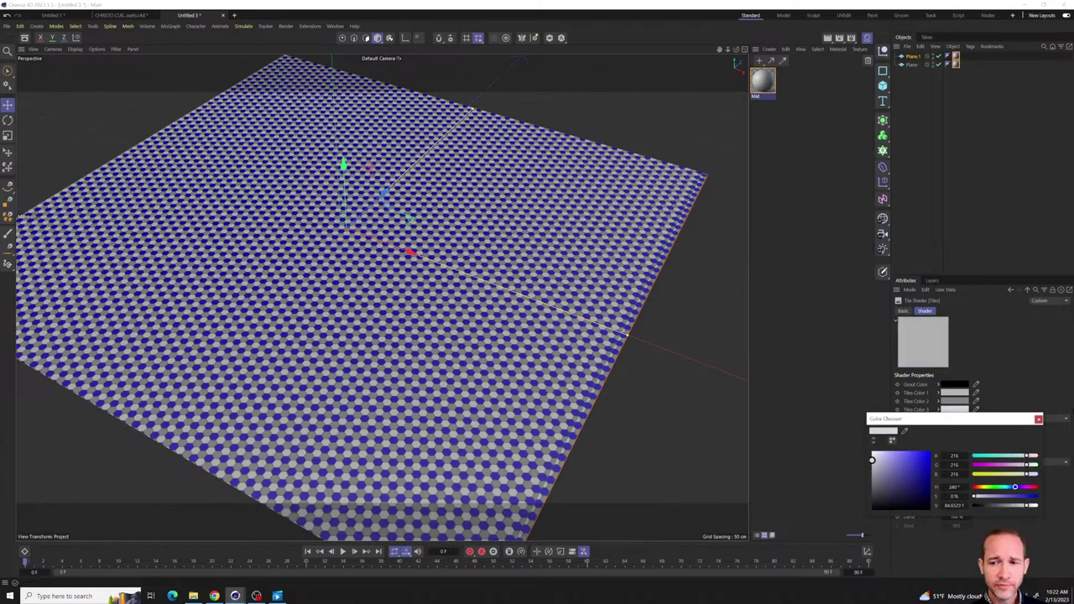
{"action": "left_click", "coordinate": [1039, 419]}
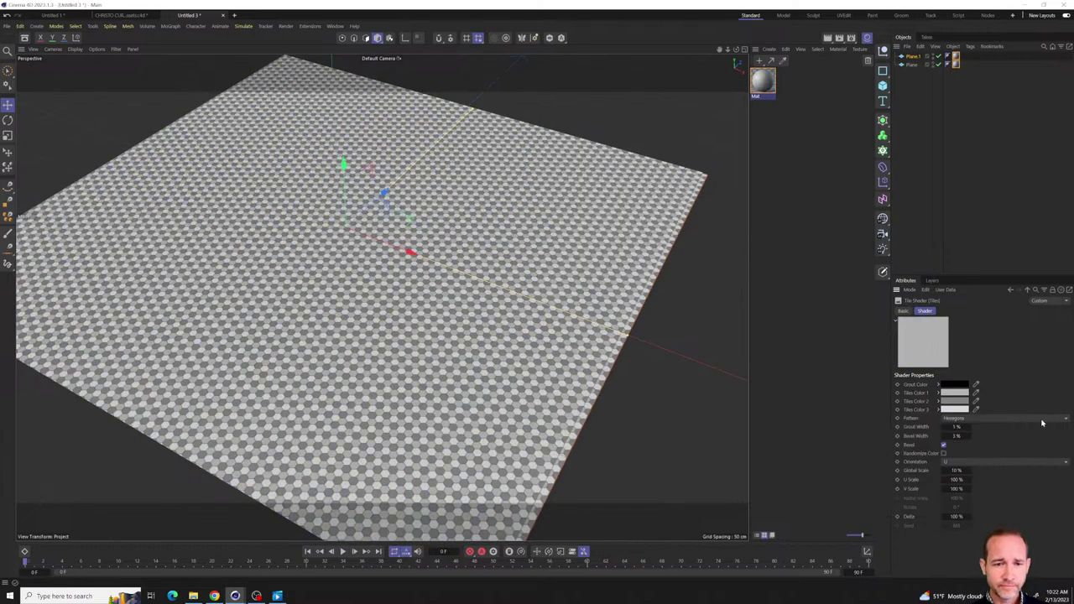
- Lighten Tiles Color 2 to a grey of RGB 185, 185, 185
{"action": "left_click", "coordinate": [961, 402]}
{"action": "left_click", "coordinate": [872, 458]}
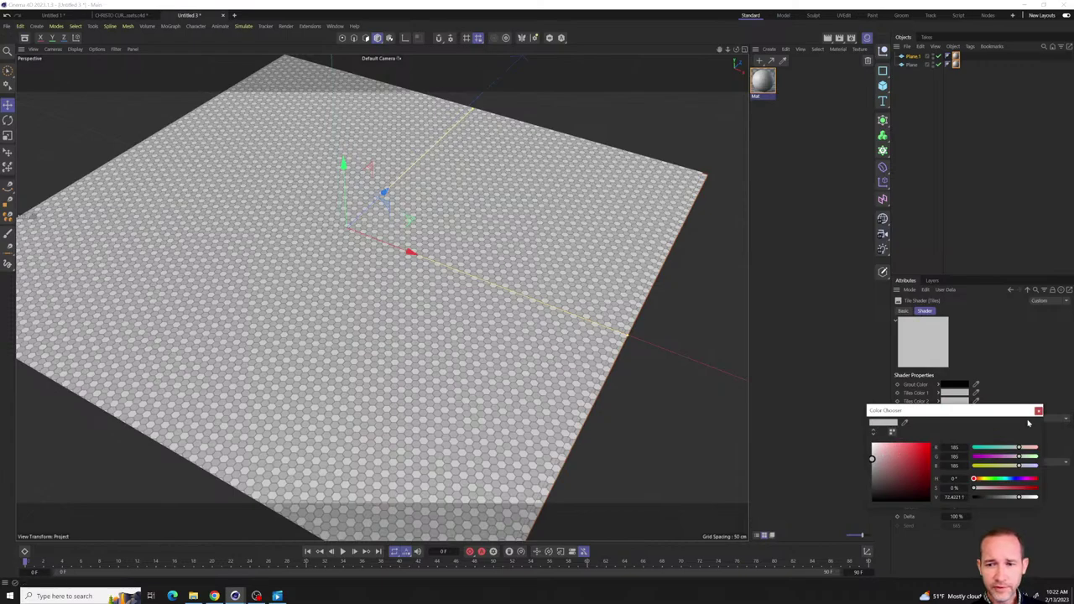
{"action": "left_click", "coordinate": [1039, 410]}
- Set Tiles Color 1 to a light grey of RGB 182, 182, 182 and check the hexagons on the plane
{"action": "left_click", "coordinate": [953, 393]}
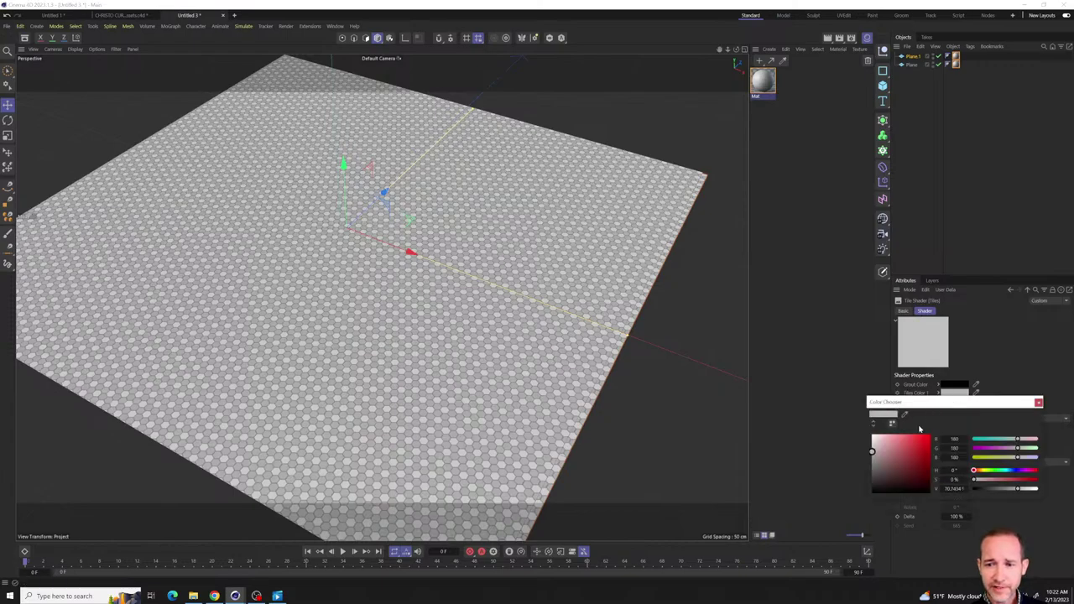
{"action": "left_click", "coordinate": [873, 459]}
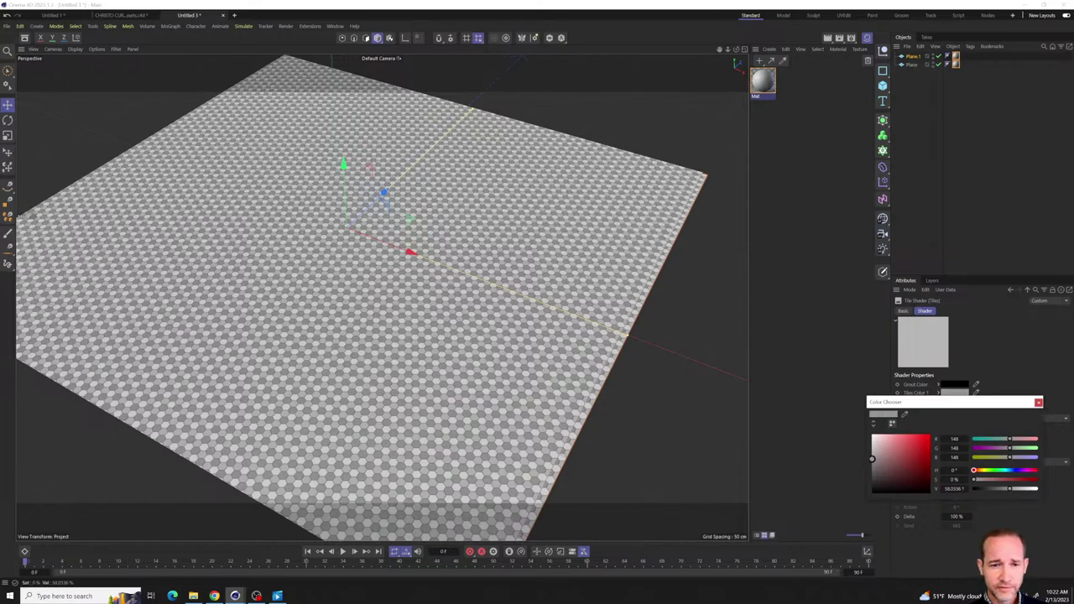
{"action": "left_click_drag", "start_coordinate": [874, 456], "coordinate": [872, 452]}
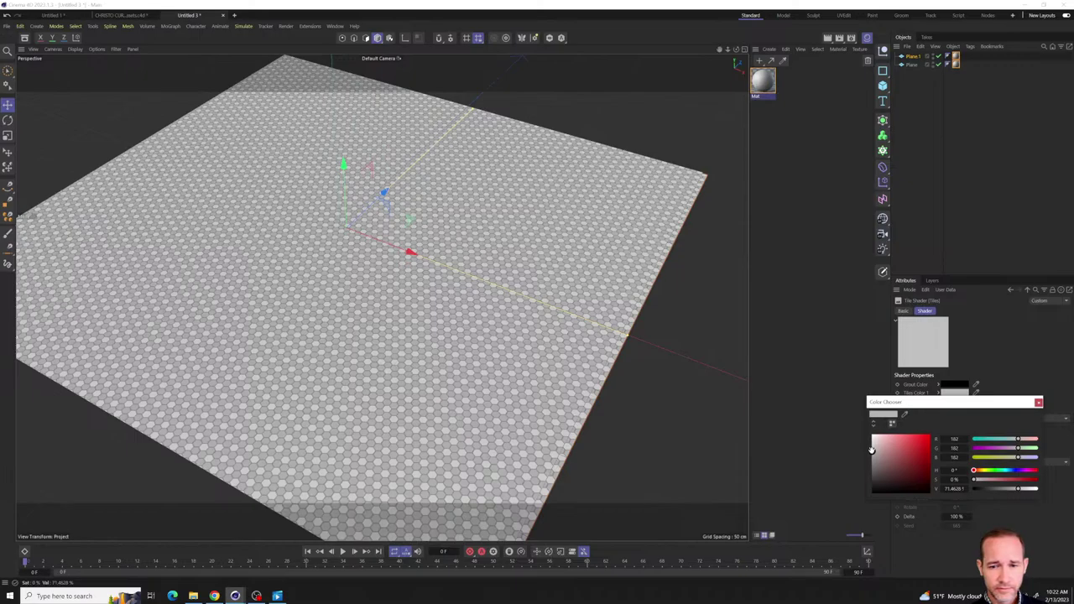
{"action": "left_click", "coordinate": [1038, 405]}
{"action": "scroll", "coordinate": [521, 333], "scroll_direction": "up", "scroll_amount": 10}
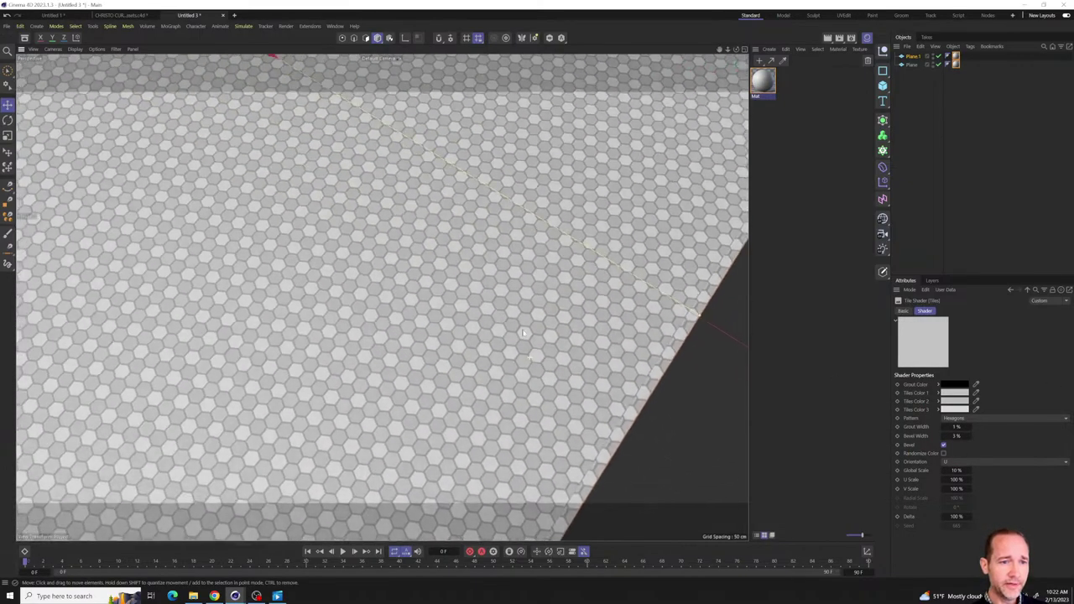
{"action": "scroll", "coordinate": [522, 333], "scroll_direction": "down", "scroll_amount": 10}
{"action": "left_click_drag", "start_coordinate": [522, 333], "coordinate": [592, 367], "text": "alt"}
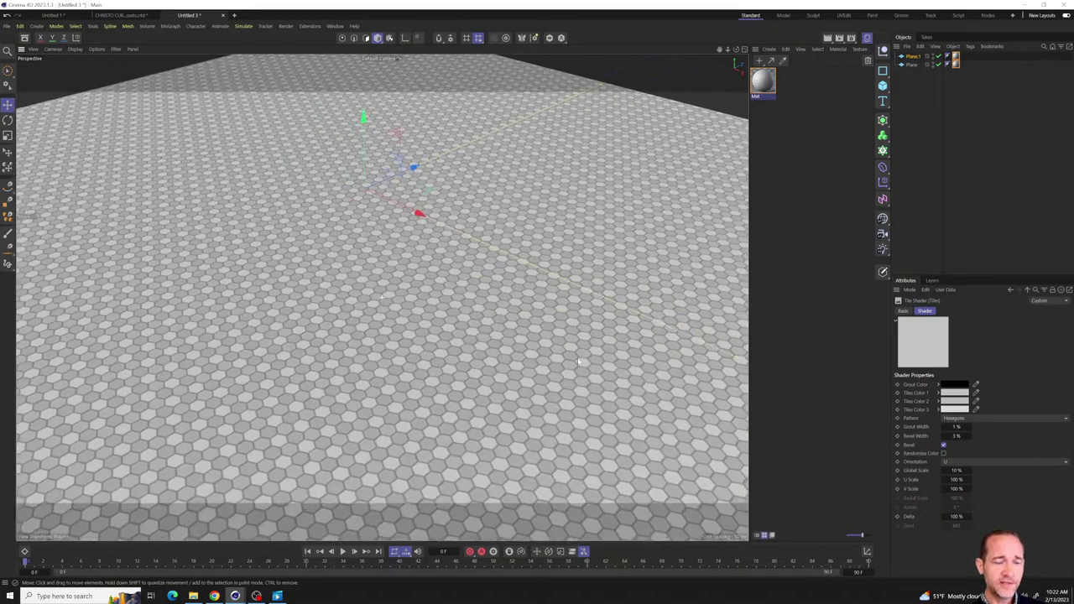
- Add a sphere, scale it down to a radius of about 15 cm and raise it above the tiled plane
{"action": "left_click", "coordinate": [883, 85]}
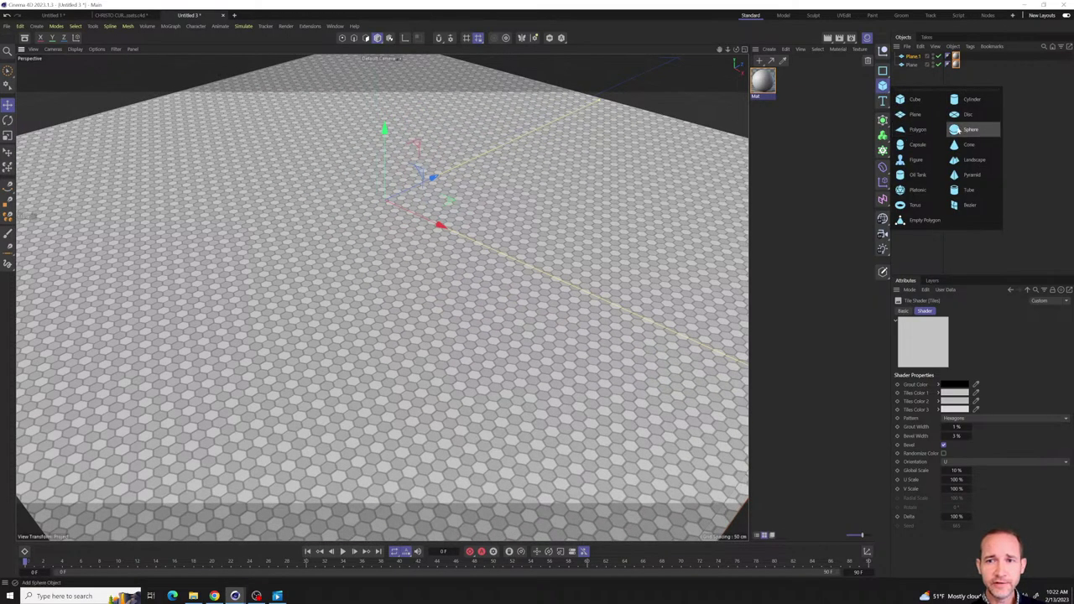
{"action": "left_click", "coordinate": [965, 129]}
{"action": "scroll", "coordinate": [570, 238], "scroll_direction": "down", "scroll_amount": 5}
{"action": "key", "text": "t"}
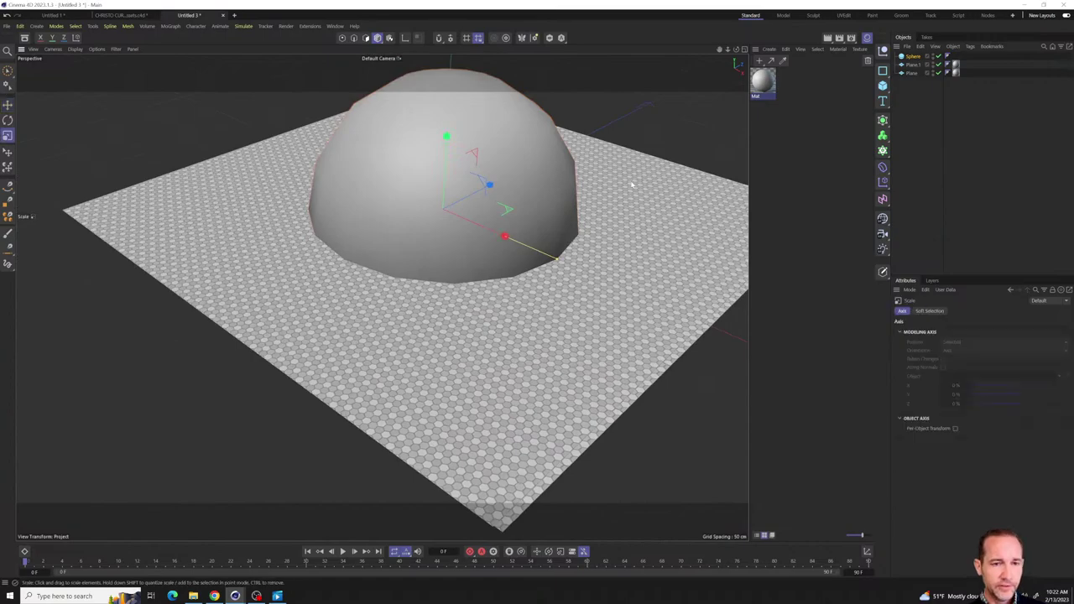
{"action": "left_click_drag", "start_coordinate": [633, 182], "coordinate": [438, 293]}
{"action": "key", "text": "e"}
{"action": "left_click_drag", "start_coordinate": [444, 140], "coordinate": [444, 120]}
{"action": "scroll", "coordinate": [453, 198], "scroll_direction": "up", "scroll_amount": 3}
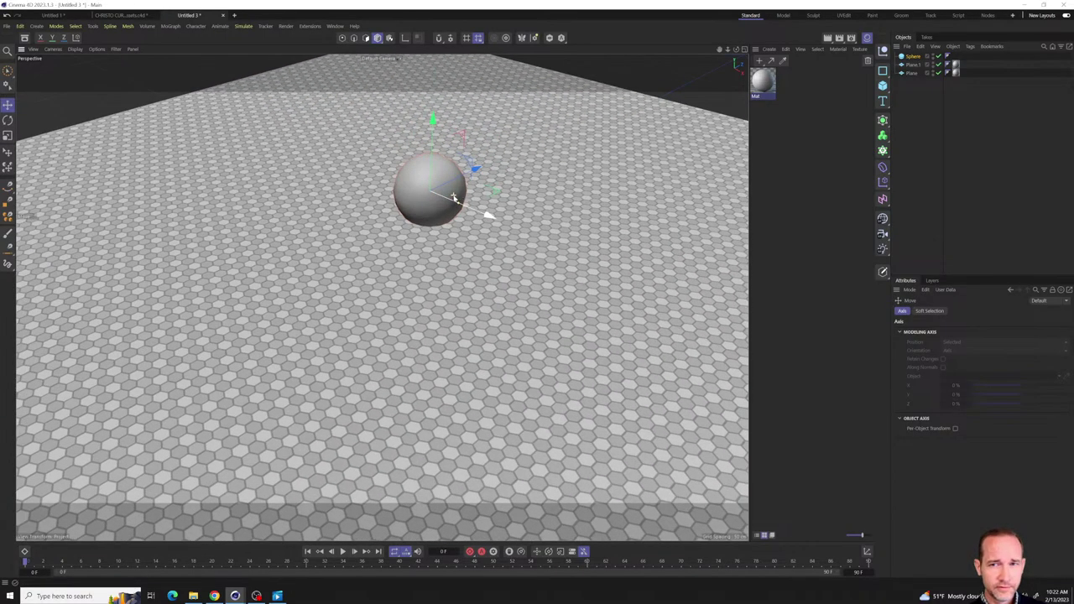
- Increase the sphere's segments to 49 and check its smoothness up close
{"action": "left_click", "coordinate": [916, 58]}
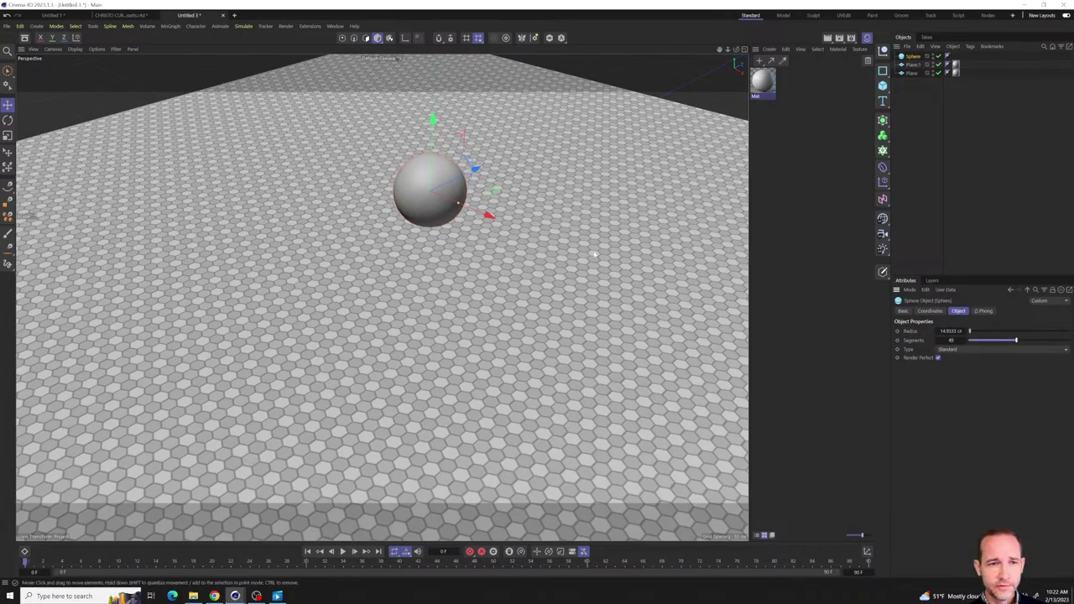
{"action": "scroll", "coordinate": [555, 261], "scroll_direction": "up", "scroll_amount": 4}
{"action": "scroll", "coordinate": [555, 259], "scroll_direction": "down", "scroll_amount": 3}
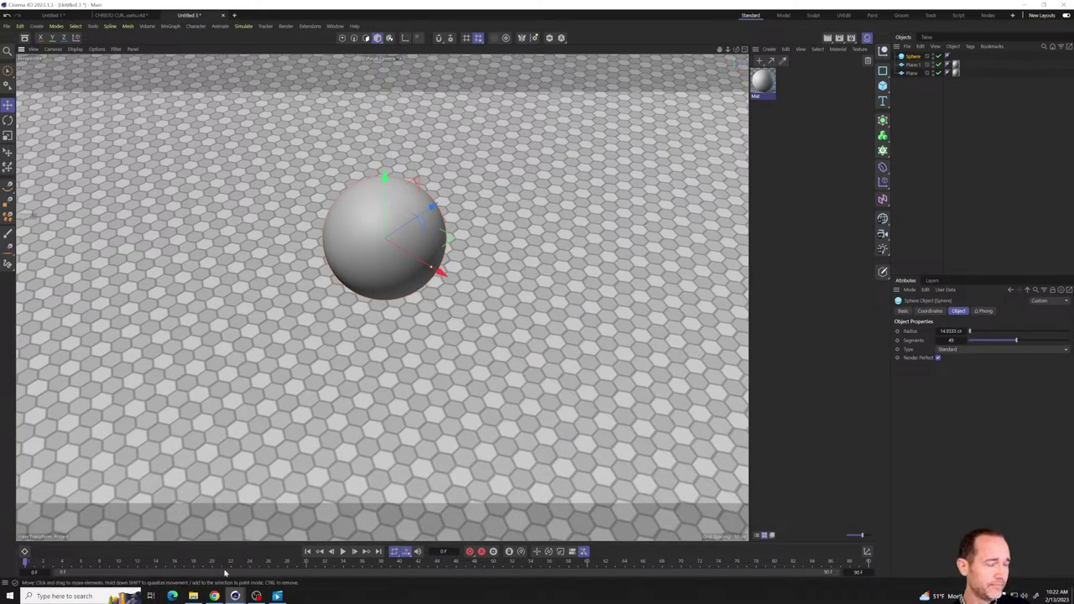
- Switch to File Explorer, play the softbody video from the Downloads folder and scrub back to the twisting figure shot
{"action": "left_click", "coordinate": [193, 595]}
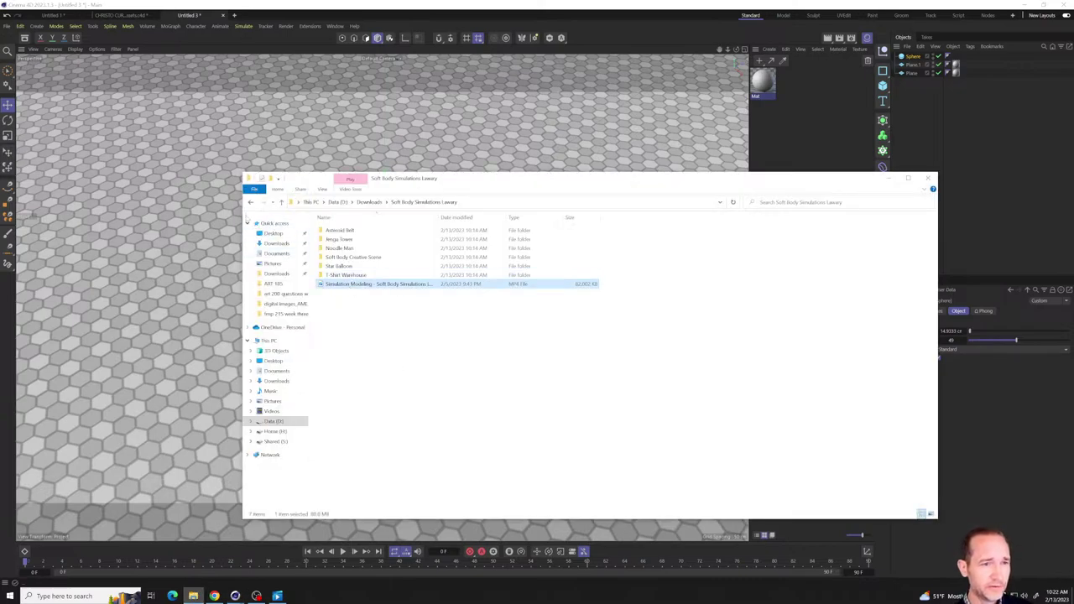
{"action": "key", "text": "alt+Up"}
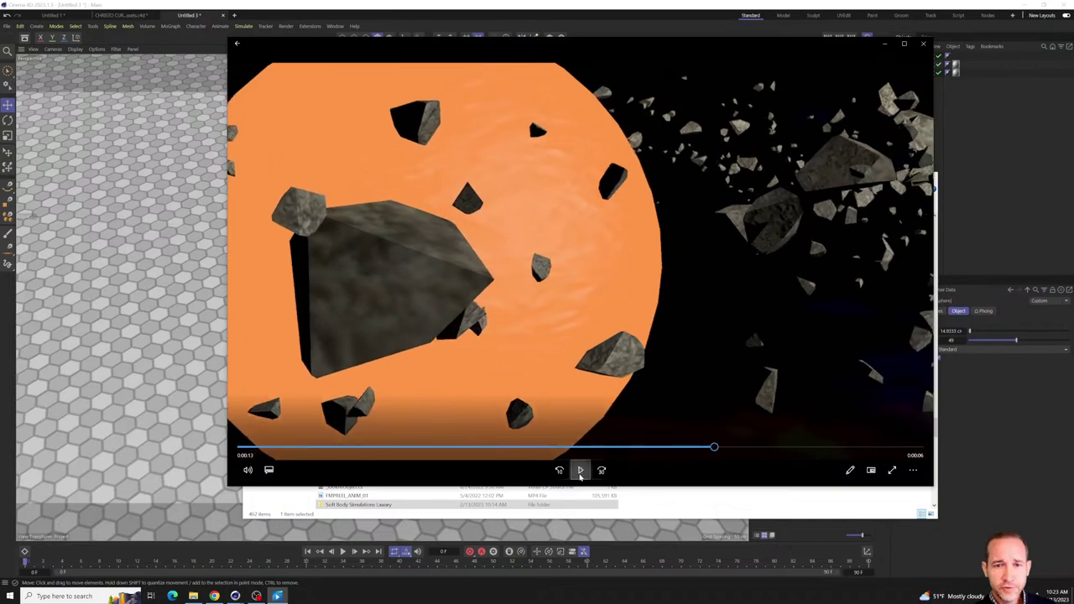
{"action": "left_click", "coordinate": [580, 470]}
{"action": "left_click_drag", "start_coordinate": [614, 448], "coordinate": [500, 342]}
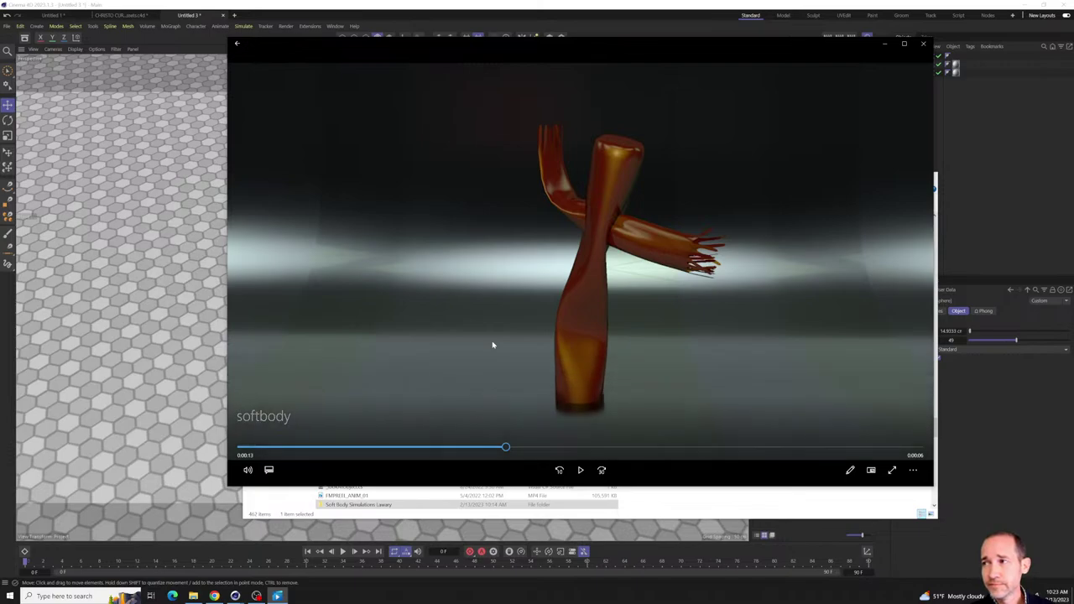
{"action": "left_click_drag", "start_coordinate": [528, 457], "coordinate": [404, 448]}
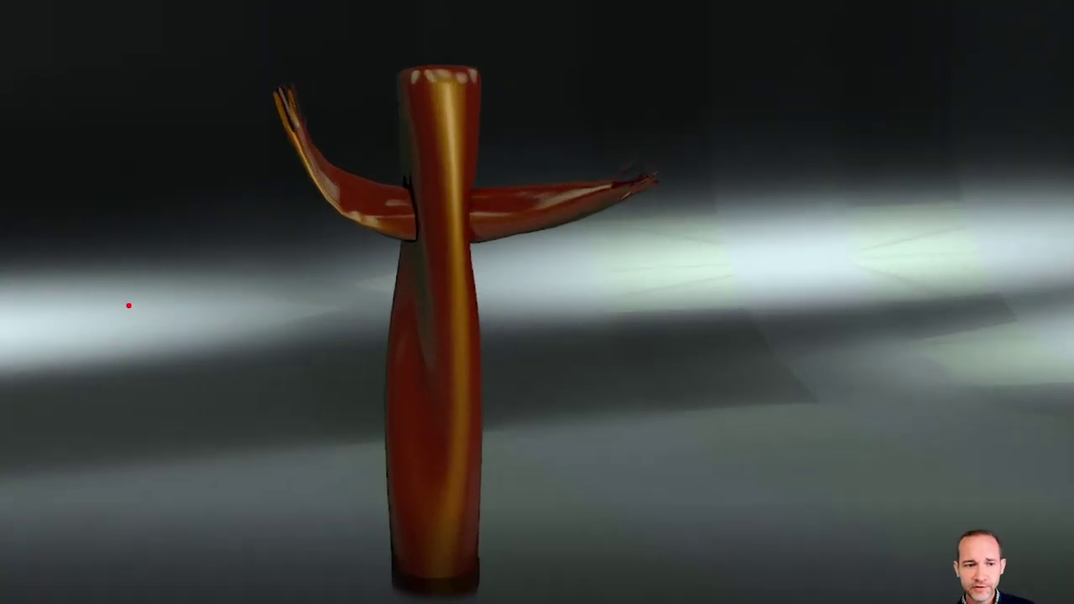
- Zoom in on the paused figure shot and sketch red marks over the horizon and a curved backdrop, clearing them after each explanation
{"action": "left_click_drag", "start_coordinate": [128, 305], "coordinate": [1072, 222]}
{"action": "left_click_drag", "start_coordinate": [1000, 13], "coordinate": [782, 23]}
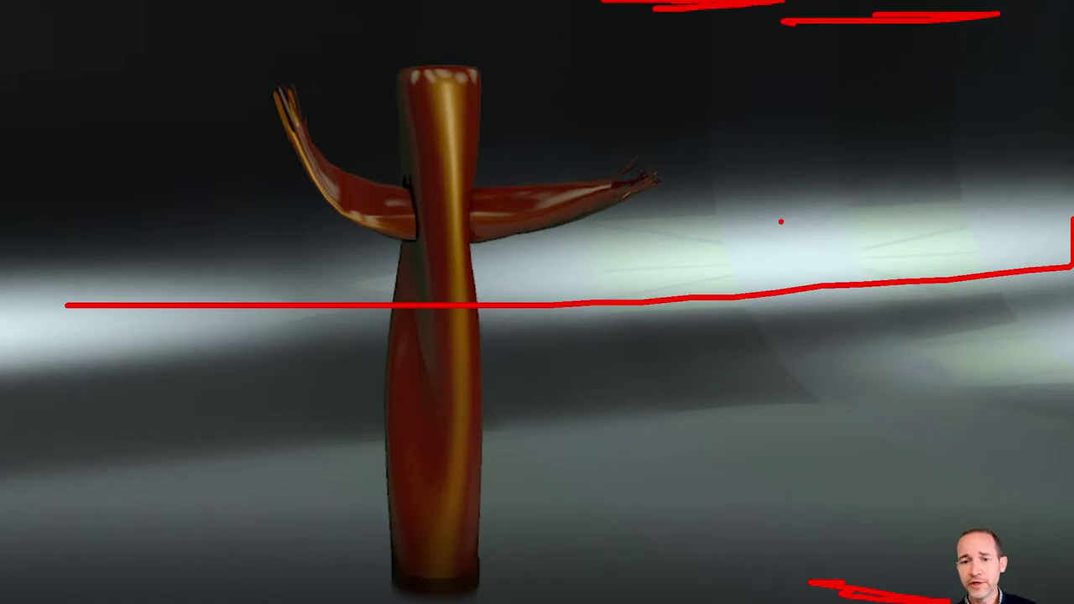
{"action": "mouse_move", "coordinate": [576, 212]}
{"action": "left_mouse_down"}
{"action": "mouse_move", "coordinate": [793, 259]}
{"action": "mouse_move", "coordinate": [875, 229]}
{"action": "left_mouse_up"}
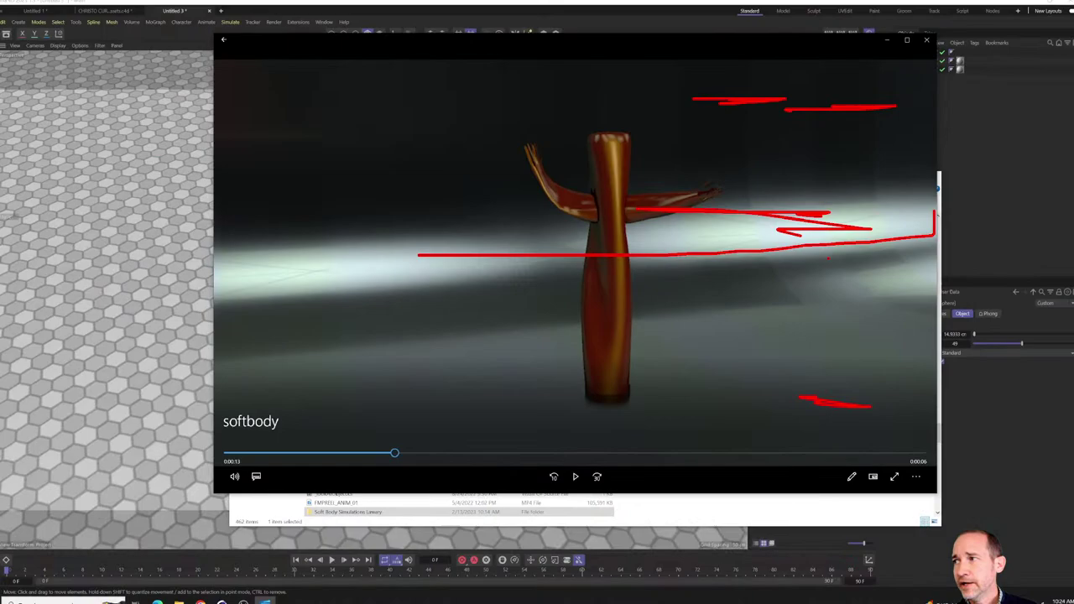
{"action": "key", "text": "Escape"}
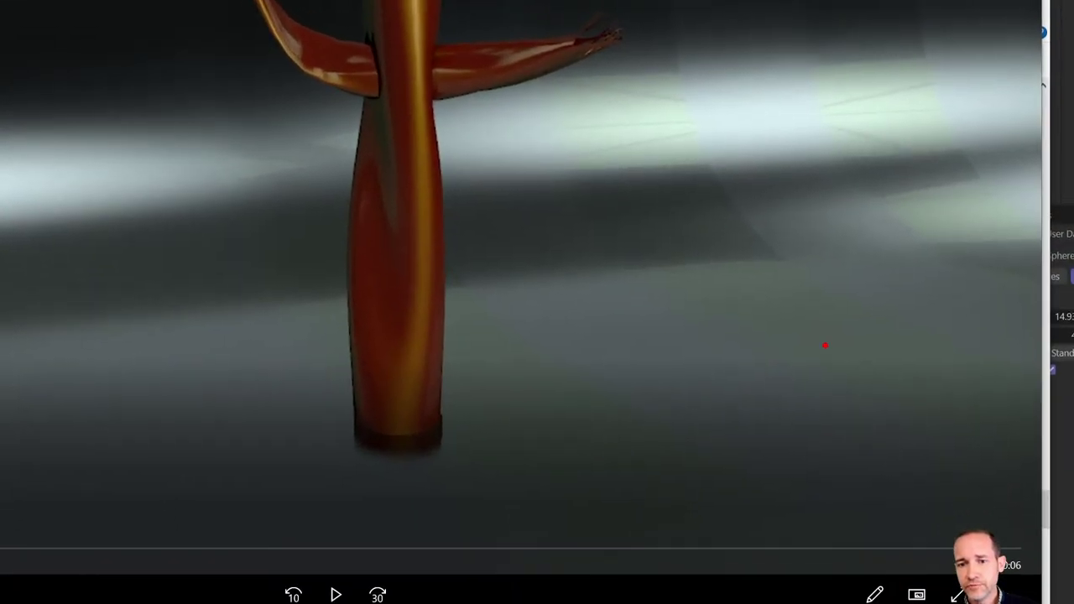
{"action": "left_click_drag", "start_coordinate": [709, 202], "coordinate": [829, 390]}
{"action": "left_click_drag", "start_coordinate": [537, 8], "coordinate": [829, 592]}
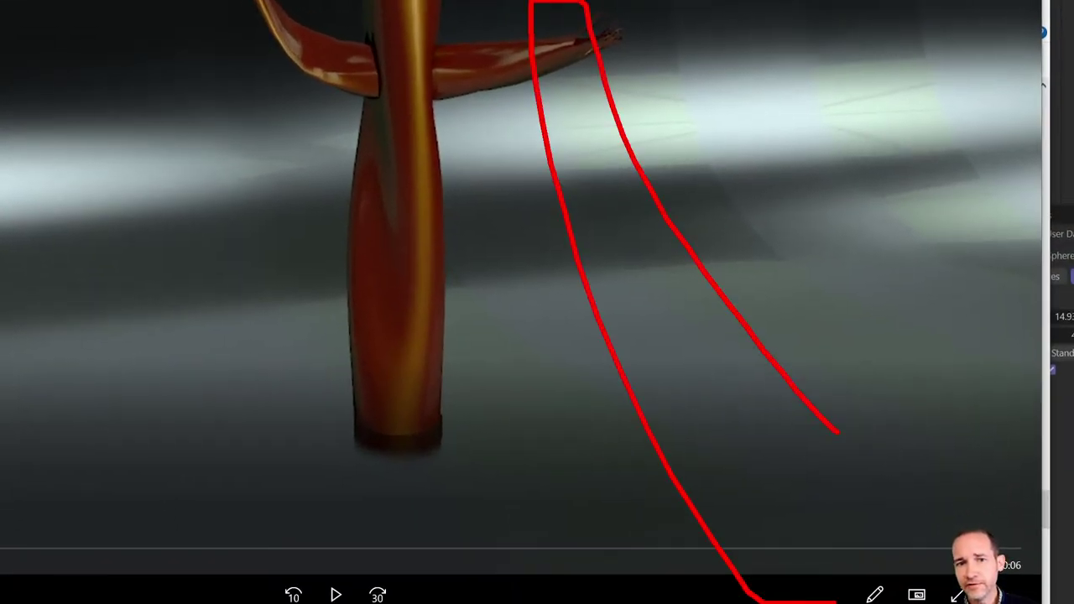
{"action": "key", "text": "Escape"}
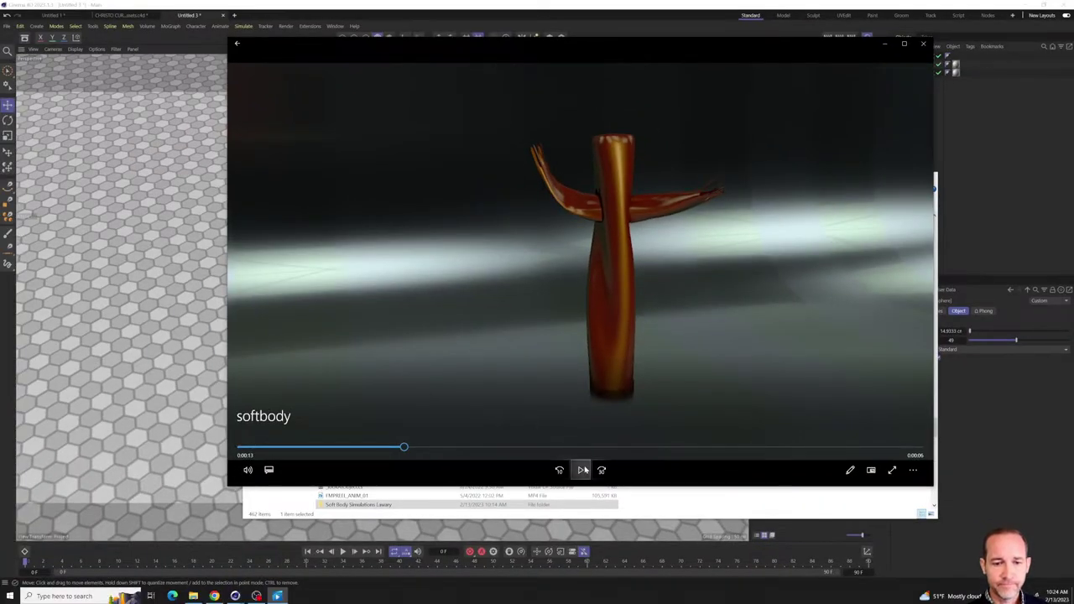
- Play the softbody video to its end, replay it from the start and pause on the figure
{"action": "left_click", "coordinate": [582, 470]}
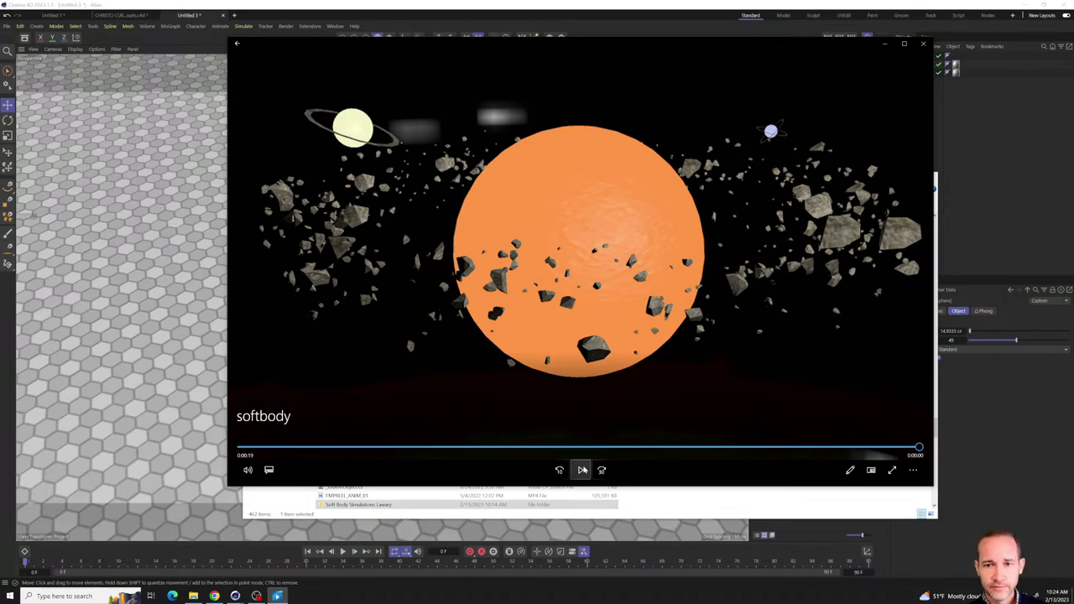
{"action": "left_click_drag", "start_coordinate": [917, 455], "coordinate": [242, 449]}
{"action": "left_click", "coordinate": [581, 471]}
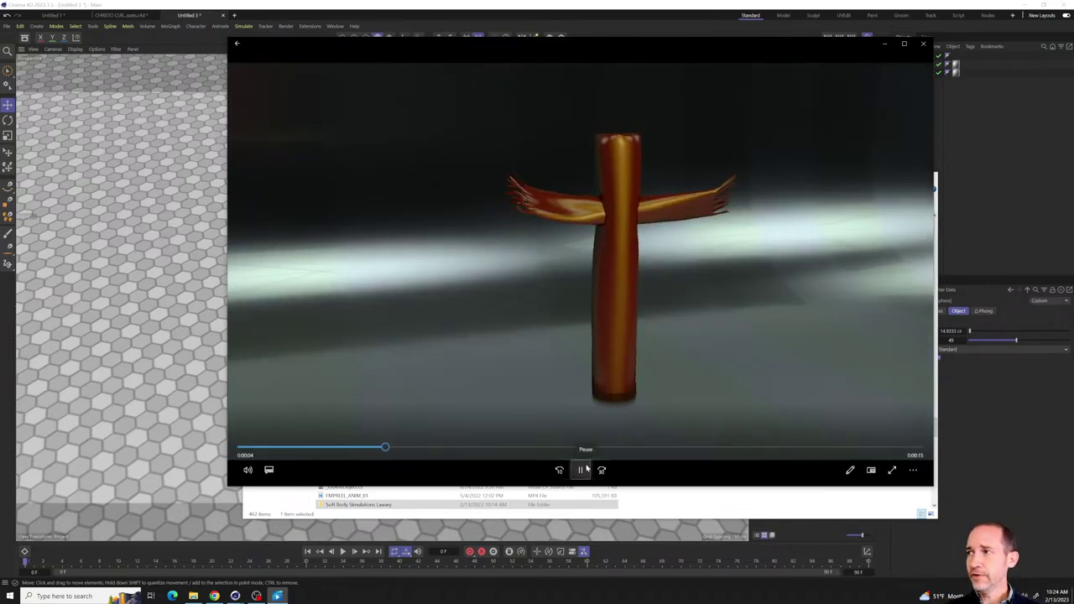
{"action": "left_click", "coordinate": [580, 470]}
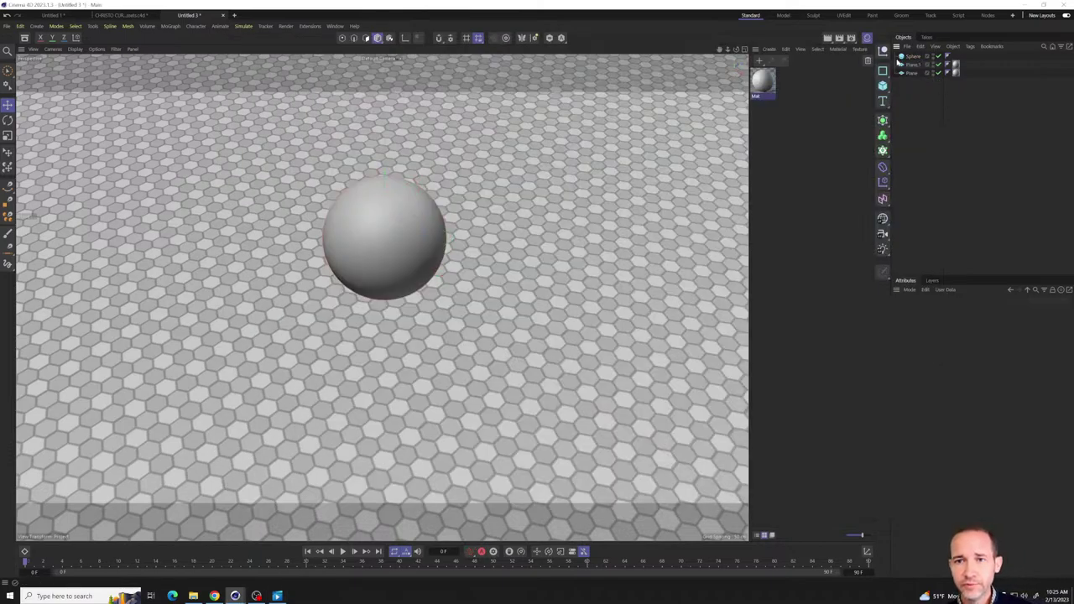
- Switch back to Cinema 4D, select the sphere and move it slightly higher above the plane
{"action": "right_click", "coordinate": [905, 58]}
{"action": "left_click", "coordinate": [910, 57]}
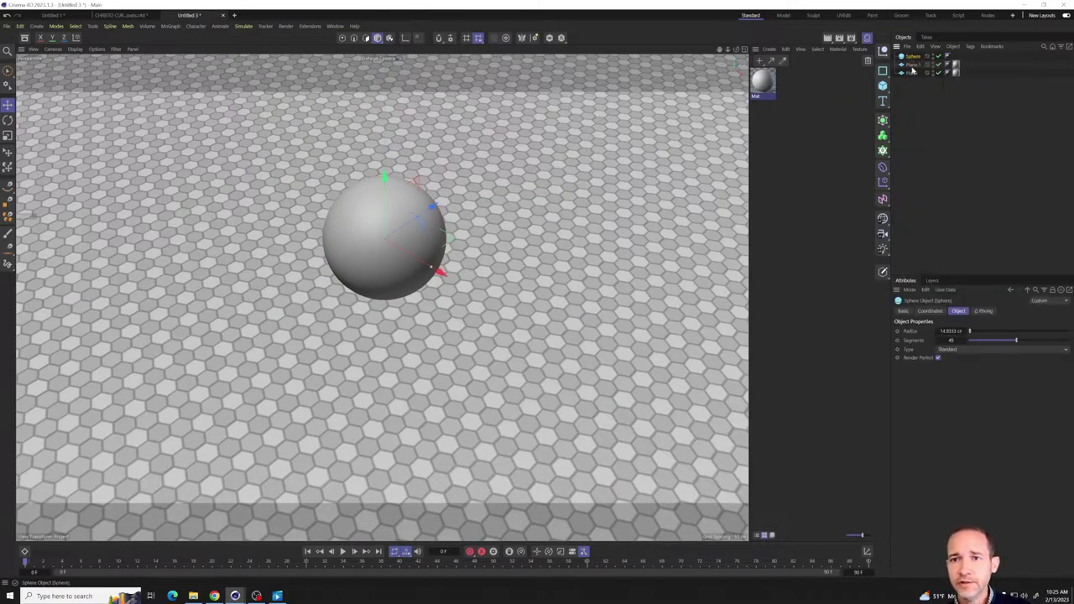
{"action": "left_click_drag", "start_coordinate": [281, 374], "coordinate": [321, 339], "text": "alt"}
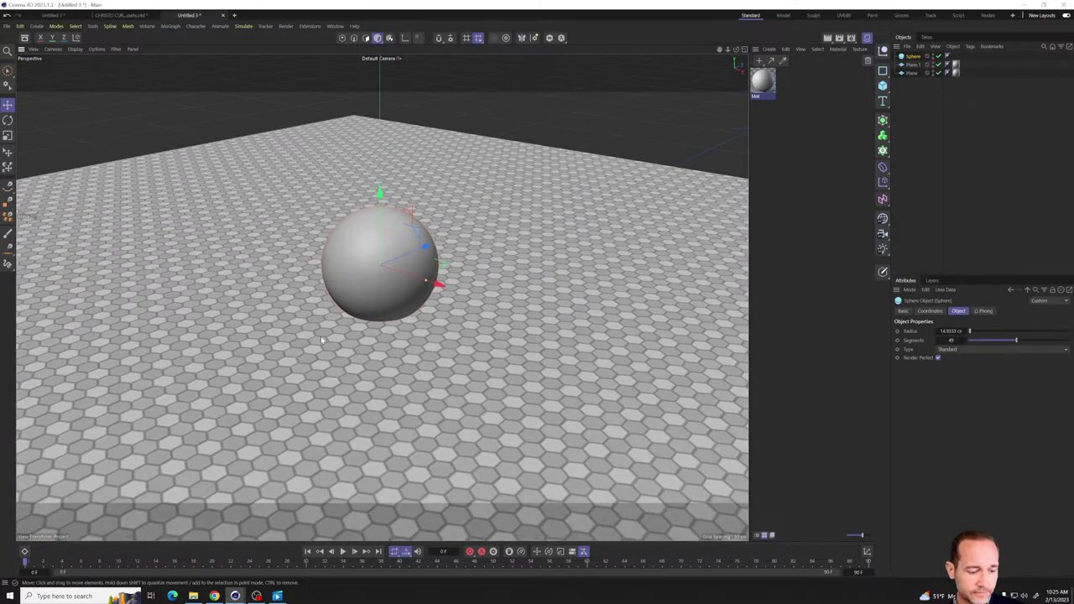
{"action": "scroll", "coordinate": [569, 274], "scroll_direction": "down", "scroll_amount": 6}
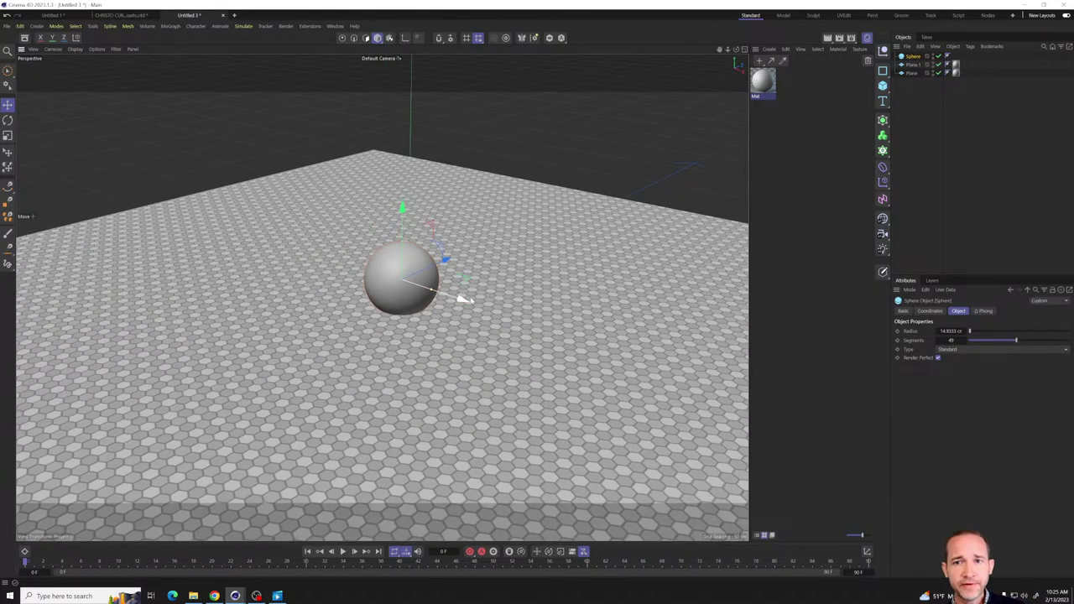
{"action": "left_click_drag", "start_coordinate": [429, 211], "coordinate": [431, 188]}
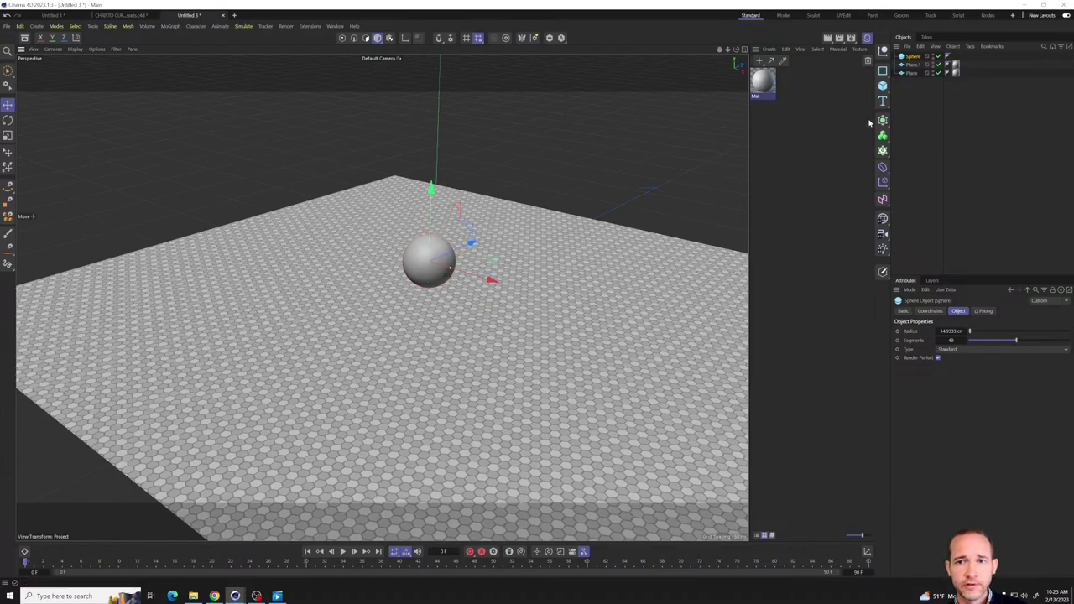
- Add a 200 cm cube and raise it along the Y axis until it stands on the tiled plane
{"action": "left_click", "coordinate": [882, 86]}
{"action": "left_click", "coordinate": [913, 101]}
{"action": "scroll", "coordinate": [515, 245], "scroll_direction": "down", "scroll_amount": 3}
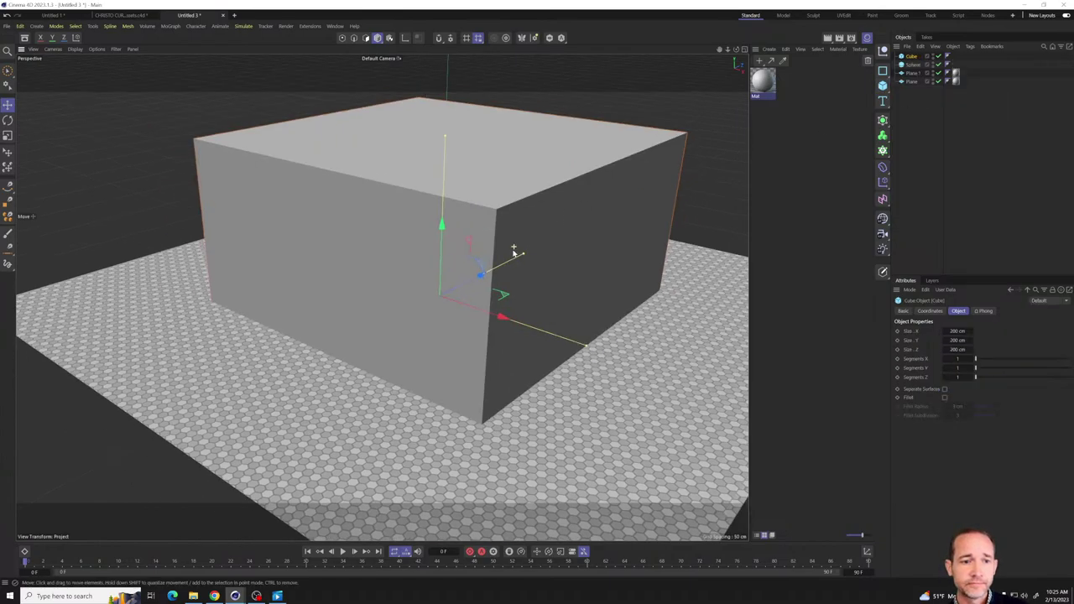
{"action": "scroll", "coordinate": [515, 246], "scroll_direction": "down", "scroll_amount": 2}
{"action": "left_click_drag", "start_coordinate": [472, 210], "coordinate": [480, 109]}
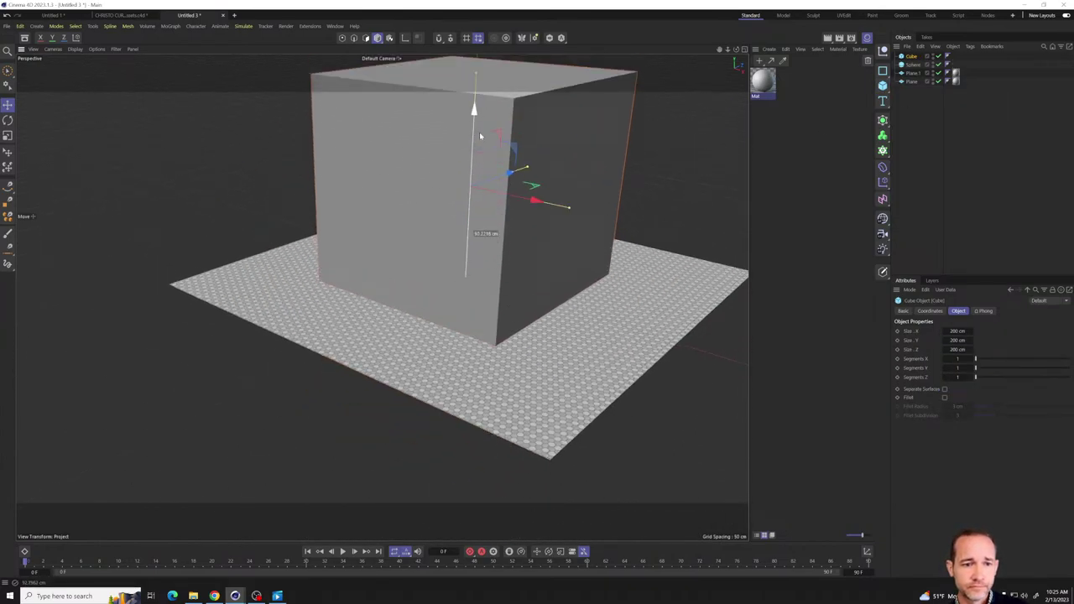
{"action": "scroll", "coordinate": [488, 195], "scroll_direction": "down", "scroll_amount": 1}
{"action": "left_click_drag", "start_coordinate": [488, 195], "coordinate": [470, 252], "text": "alt"}
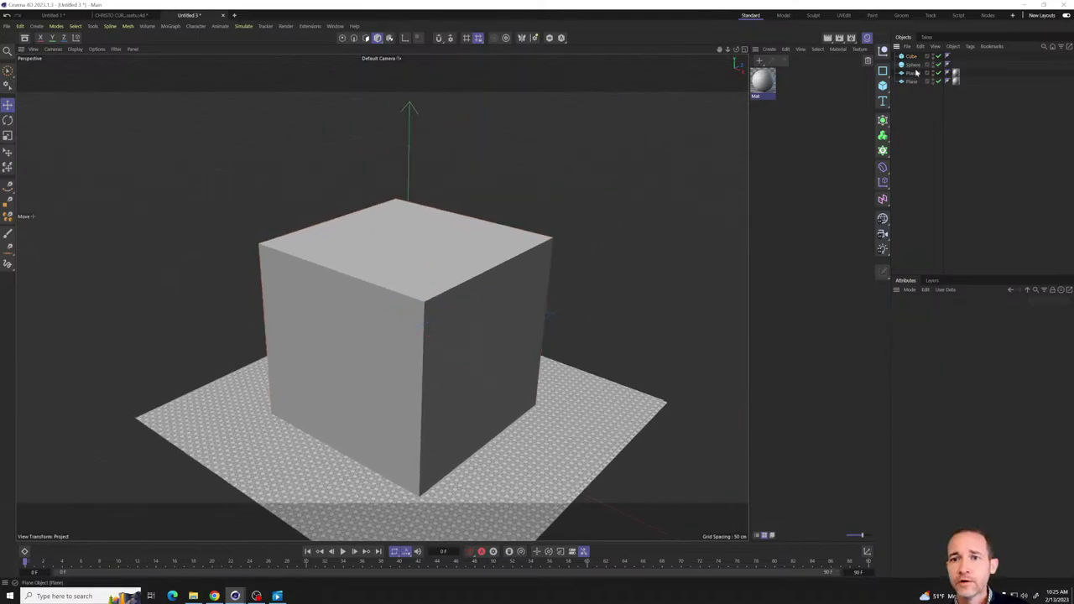
- Create a Cloner and make the cube its child
{"action": "left_click", "coordinate": [911, 57]}
{"action": "left_click", "coordinate": [882, 120]}
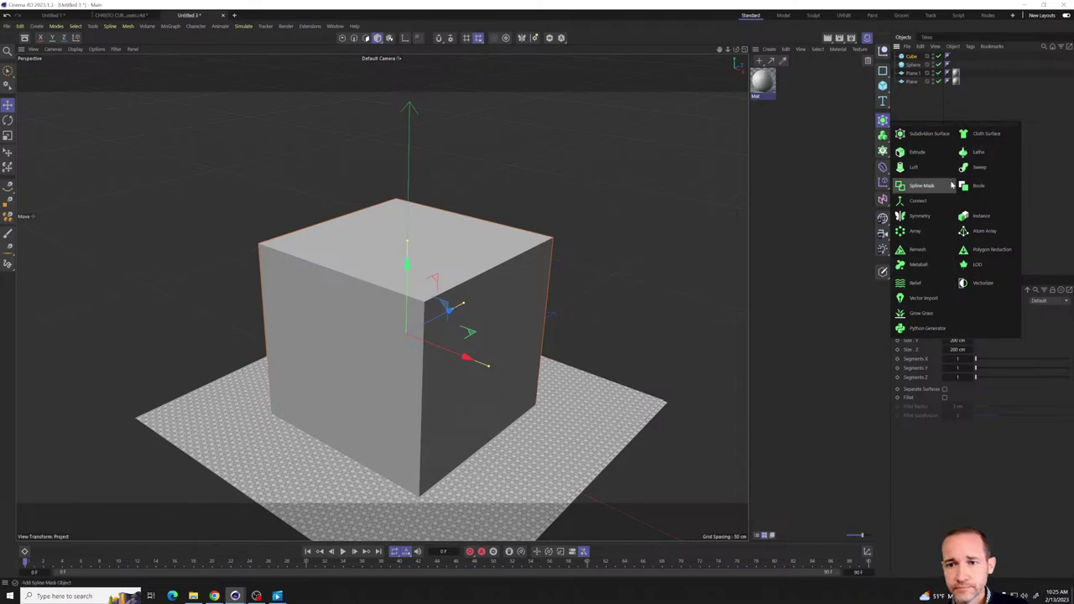
{"action": "left_click", "coordinate": [882, 135]}
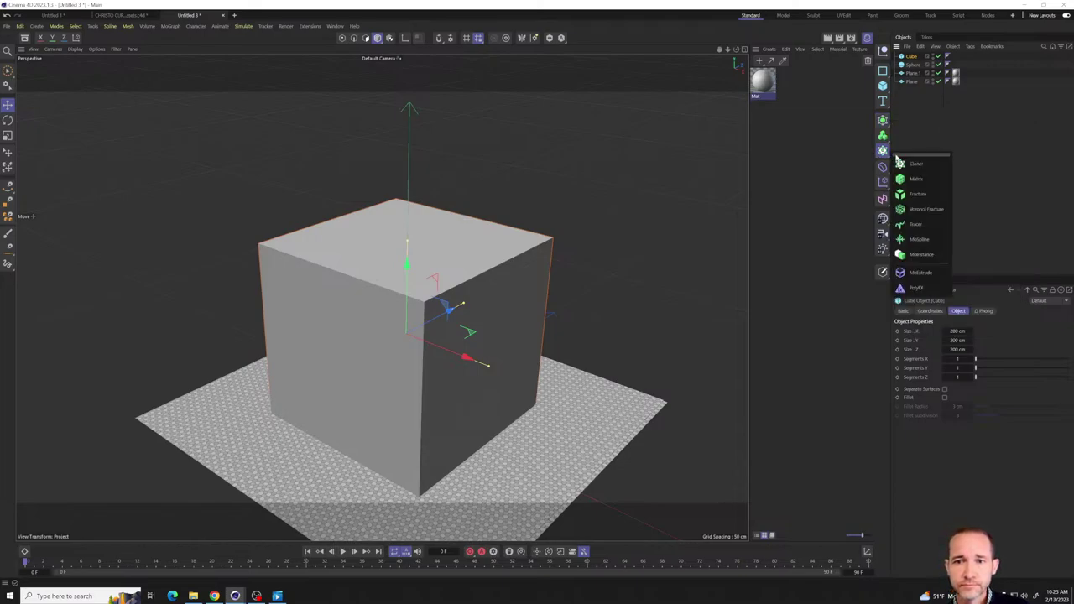
{"action": "left_click", "coordinate": [915, 157]}
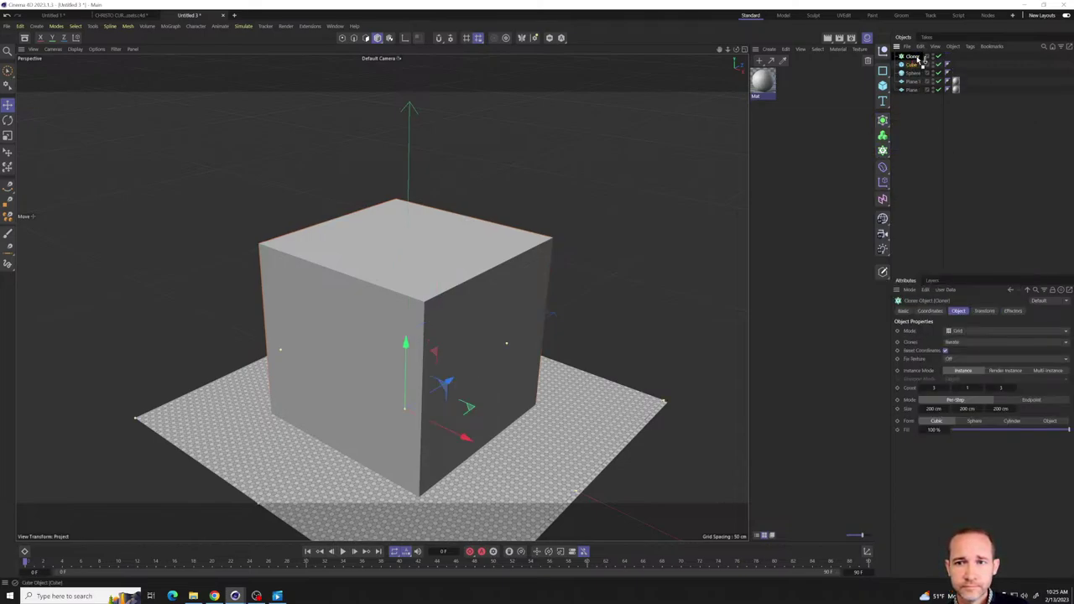
{"action": "left_click_drag", "start_coordinate": [923, 59], "coordinate": [923, 61]}
- Set the Cloner to Linear mode with a count of 13 and offset the clones along Z into a staircase
{"action": "left_click", "coordinate": [956, 332]}
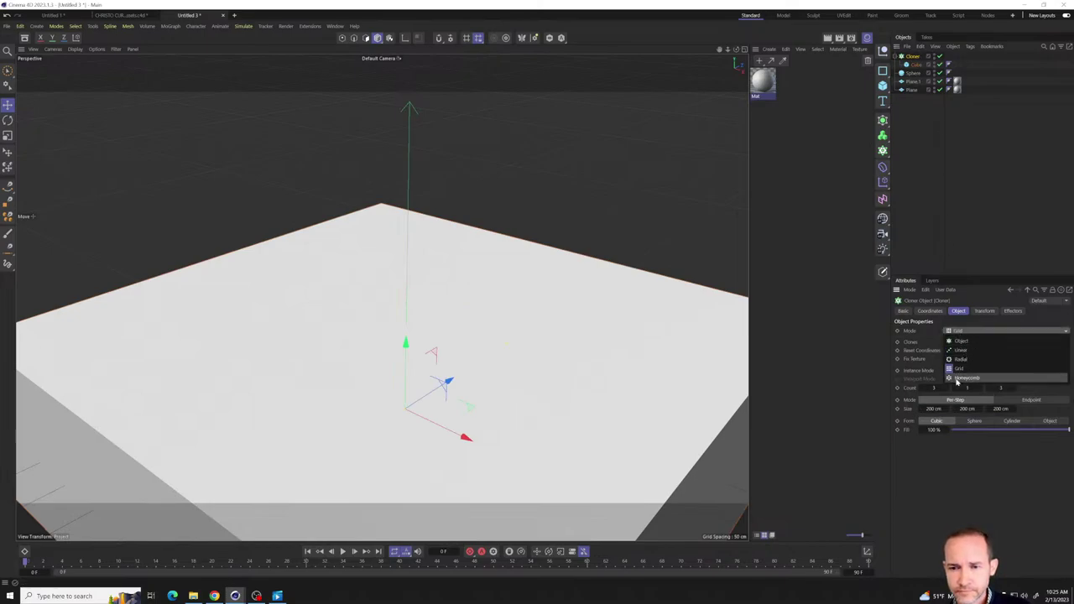
{"action": "left_click", "coordinate": [965, 349]}
{"action": "left_click_drag", "start_coordinate": [958, 388], "coordinate": [966, 389]}
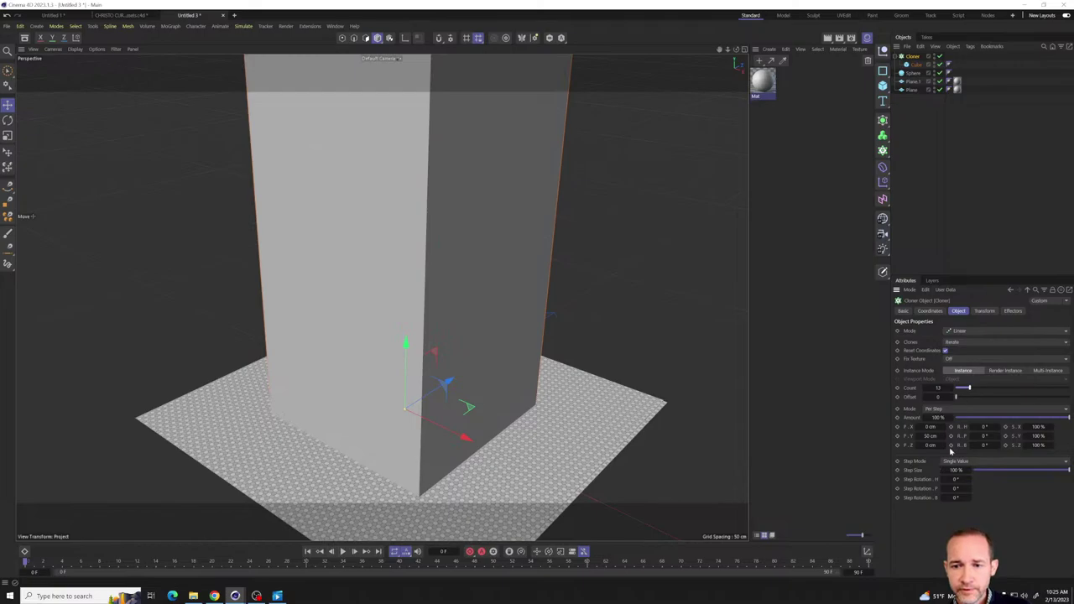
{"action": "left_click_drag", "start_coordinate": [931, 445], "coordinate": [944, 445]}
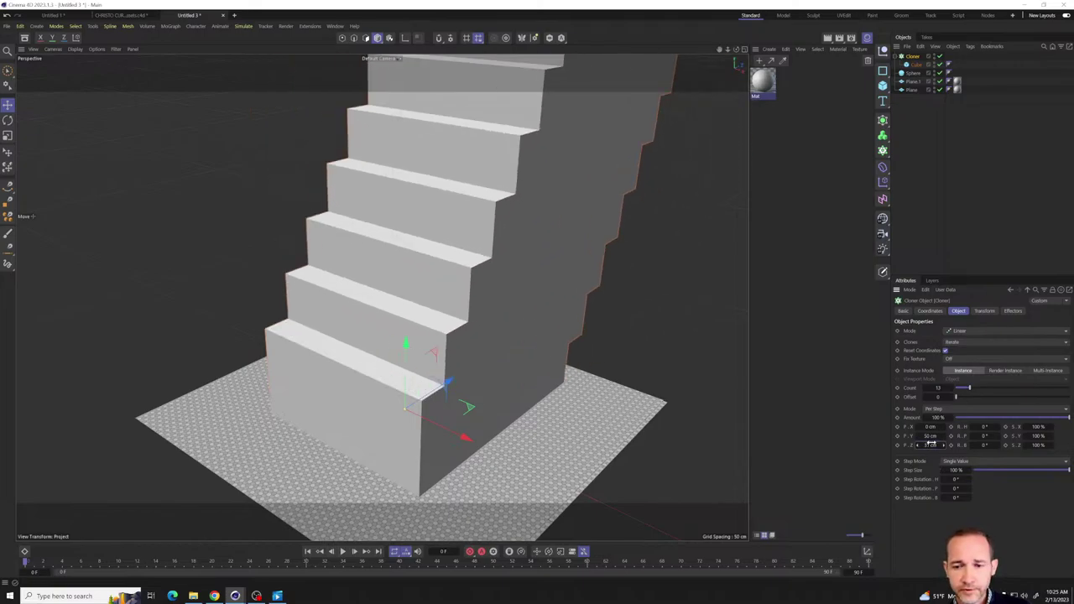
- Undo the staircase offset, then set the Cloner's count to 13 and its Y offset per step to 209 cm for a vertical stack
{"action": "key", "text": "ctrl+z"}
{"action": "key", "text": "ctrl+z"}
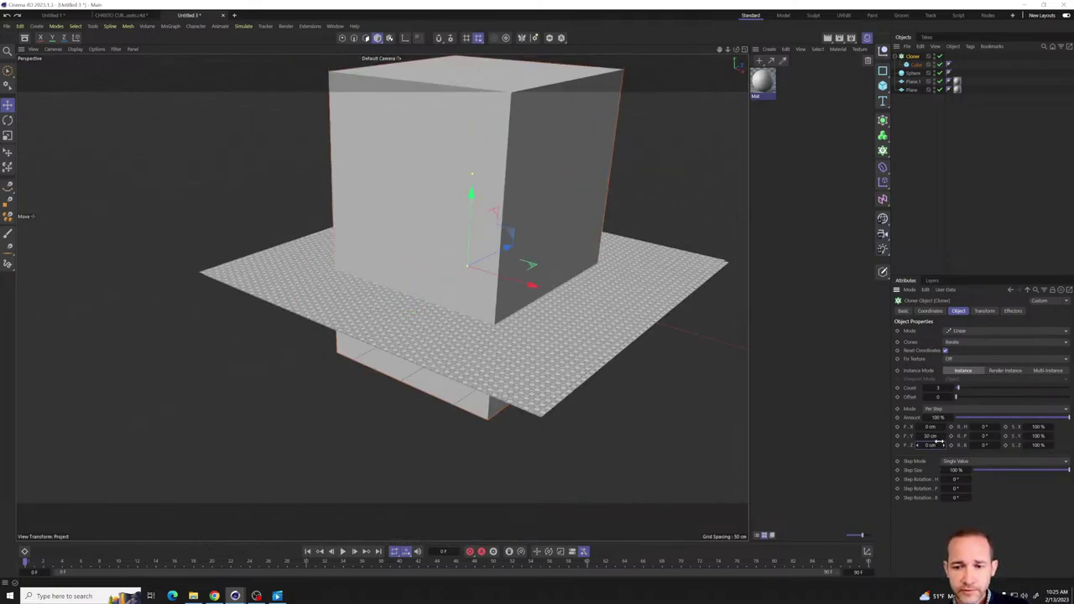
{"action": "left_click", "coordinate": [973, 391]}
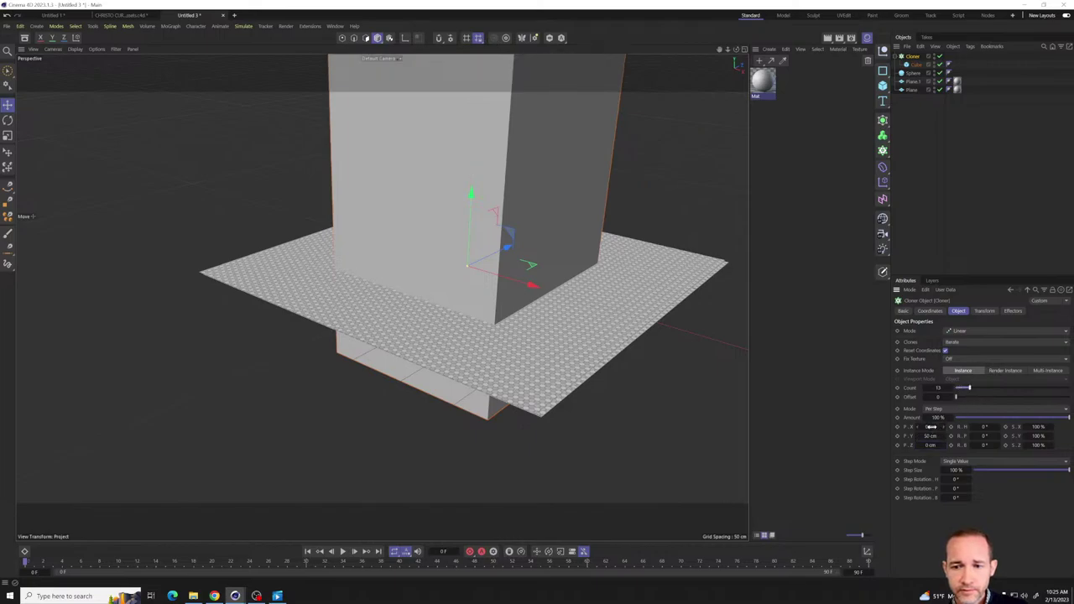
{"action": "left_click_drag", "start_coordinate": [931, 426], "coordinate": [947, 436]}
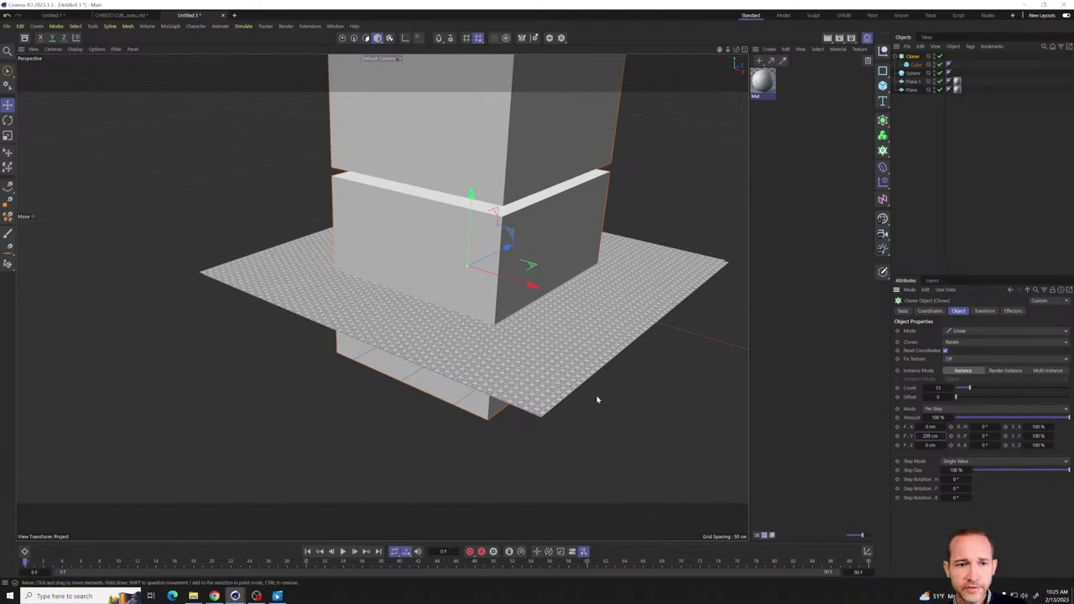
{"action": "scroll", "coordinate": [518, 384], "scroll_direction": "down", "scroll_amount": 2}
{"action": "scroll", "coordinate": [518, 384], "scroll_direction": "down", "scroll_amount": 3}
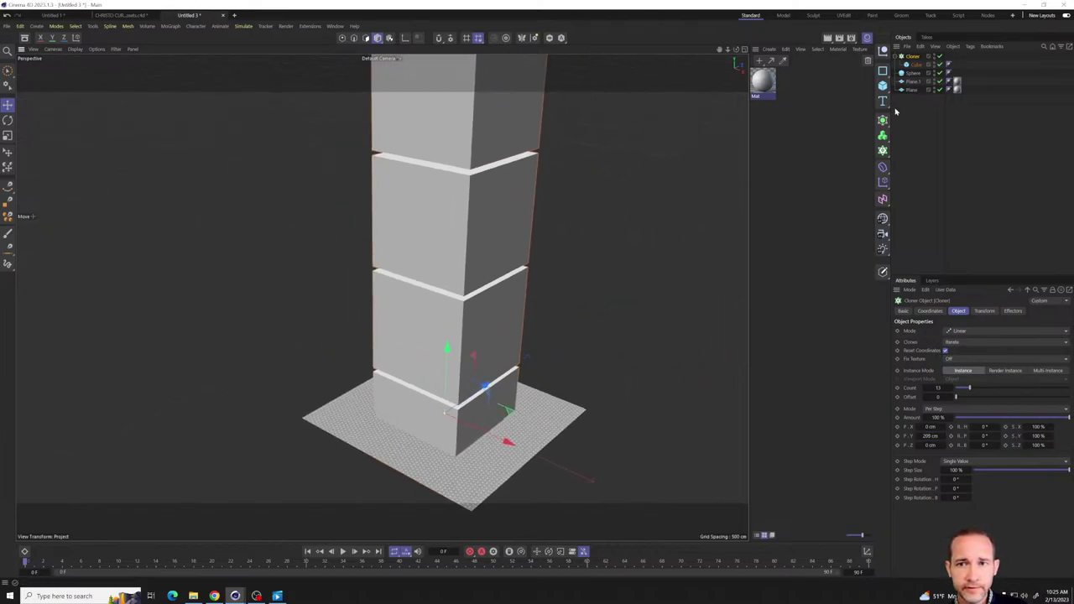
- Lower the base plane along Y to the bottom of the cube stack and delete the duplicate plane above it
{"action": "left_click", "coordinate": [915, 89]}
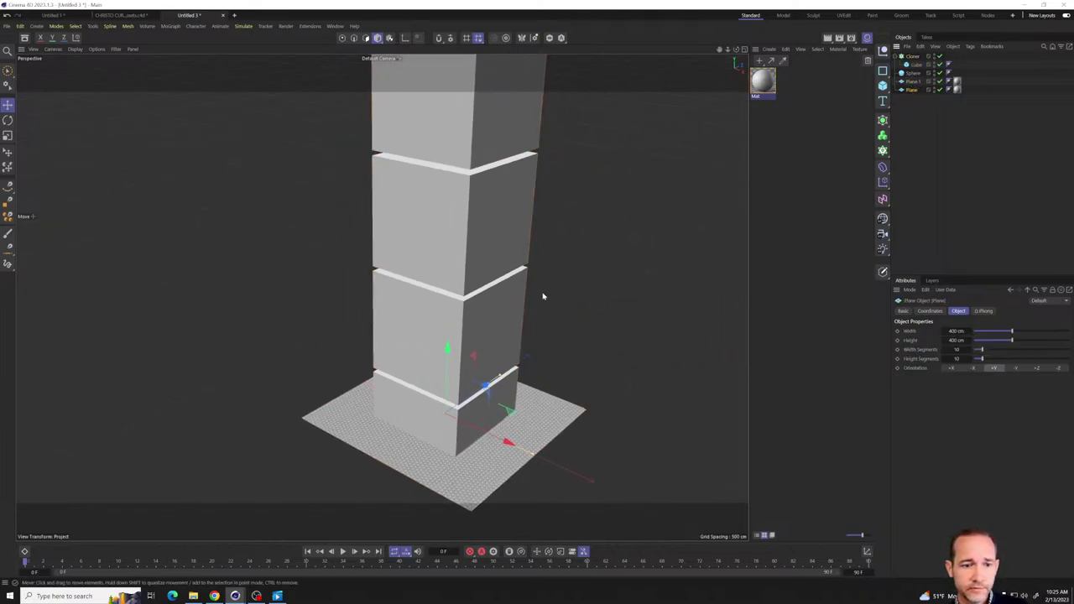
{"action": "left_click_drag", "start_coordinate": [443, 355], "coordinate": [451, 415]}
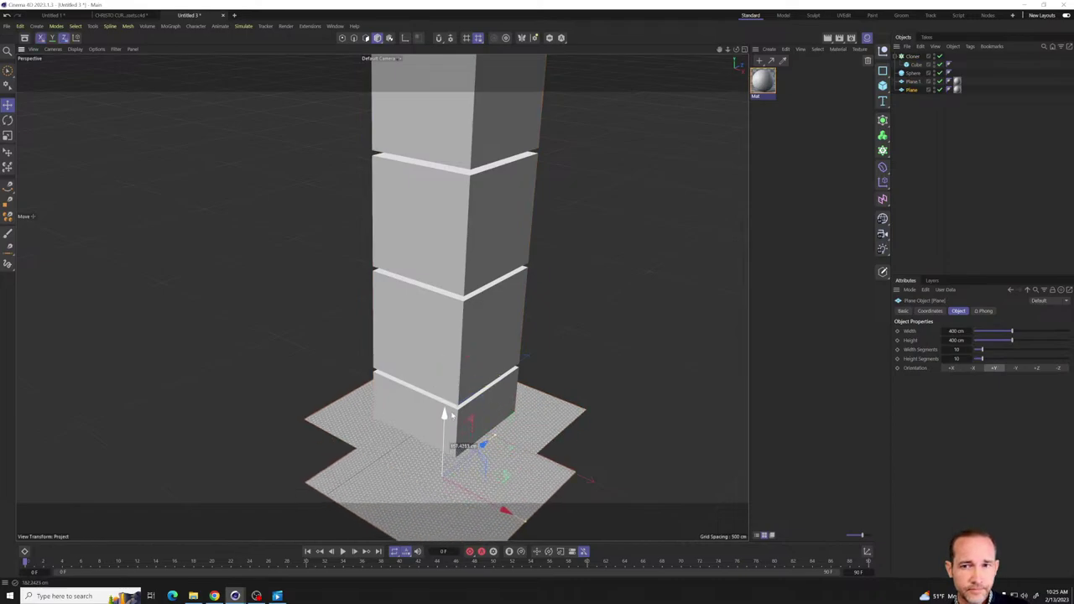
{"action": "left_click", "coordinate": [910, 82]}
{"action": "key", "text": "Delete"}
{"action": "left_click_drag", "start_coordinate": [470, 218], "coordinate": [491, 289], "text": "alt"}
- Assign a Bullet Rigid Body tag to the Cloner and a Bullet Collider Body tag to the plane
{"action": "right_click", "coordinate": [907, 57]}
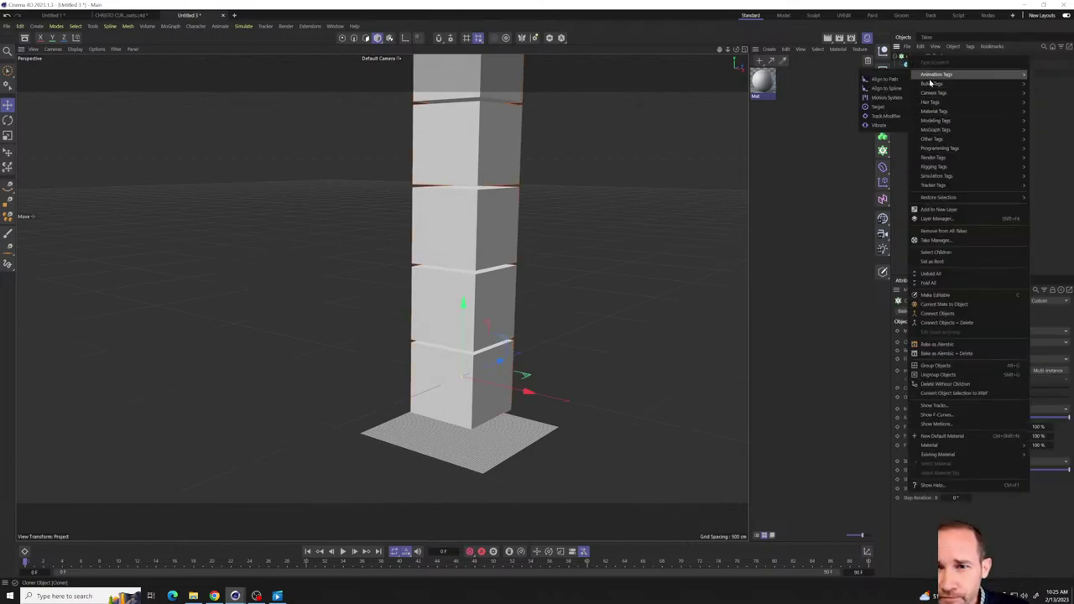
{"action": "left_click", "coordinate": [883, 91]}
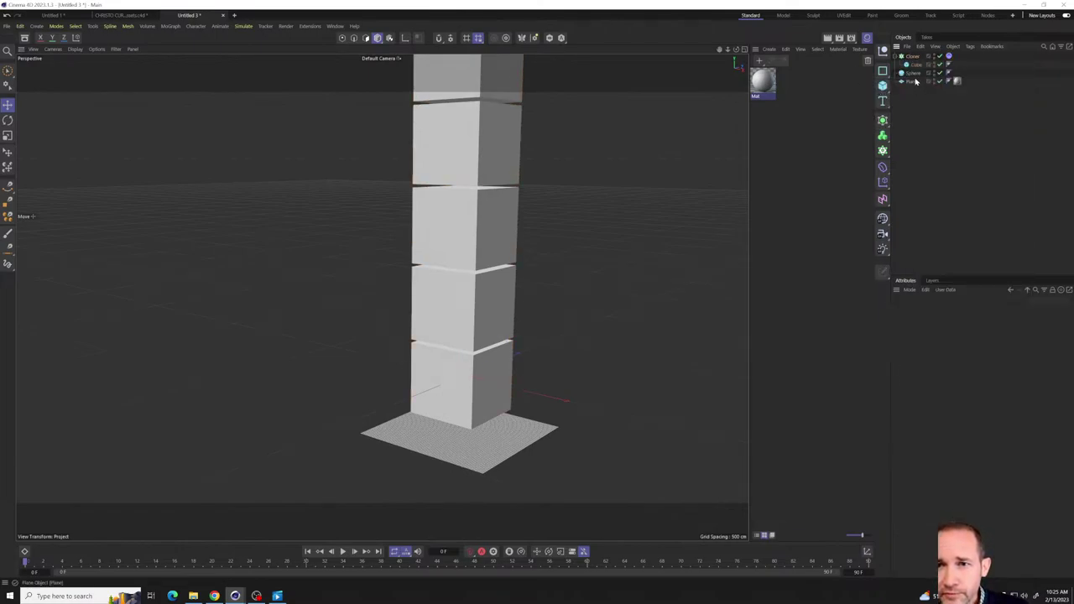
{"action": "right_click", "coordinate": [915, 82]}
{"action": "mouse_move", "coordinate": [953, 109]}
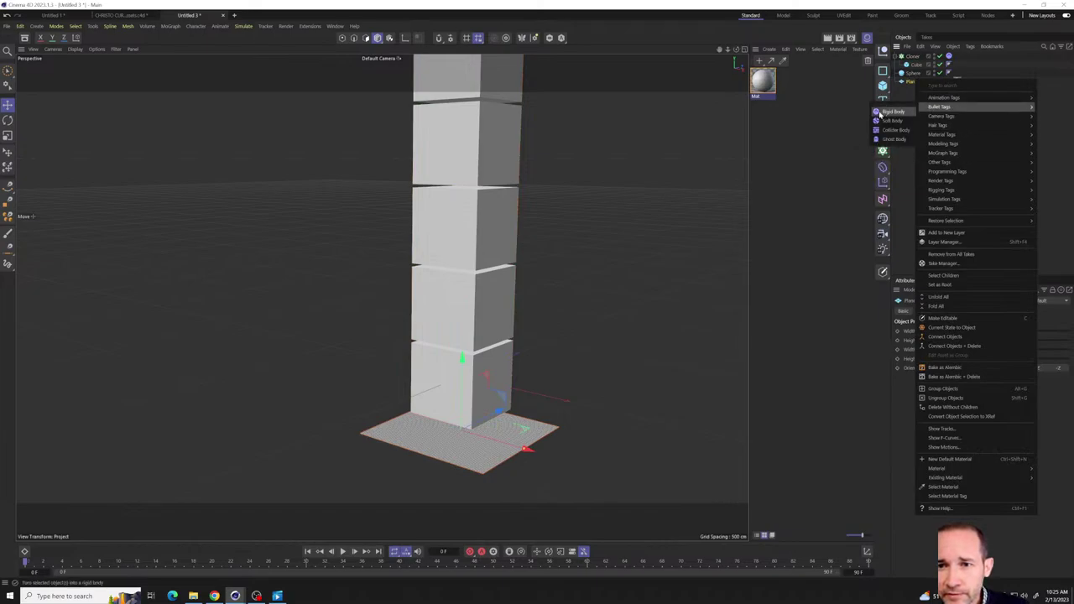
{"action": "left_click", "coordinate": [892, 127]}
- Play the dynamics simulation of the cube stack several times from the first frame to check how it settles on the plane
{"action": "left_click_drag", "start_coordinate": [548, 360], "coordinate": [504, 394], "text": "alt"}
{"action": "left_click", "coordinate": [343, 551]}
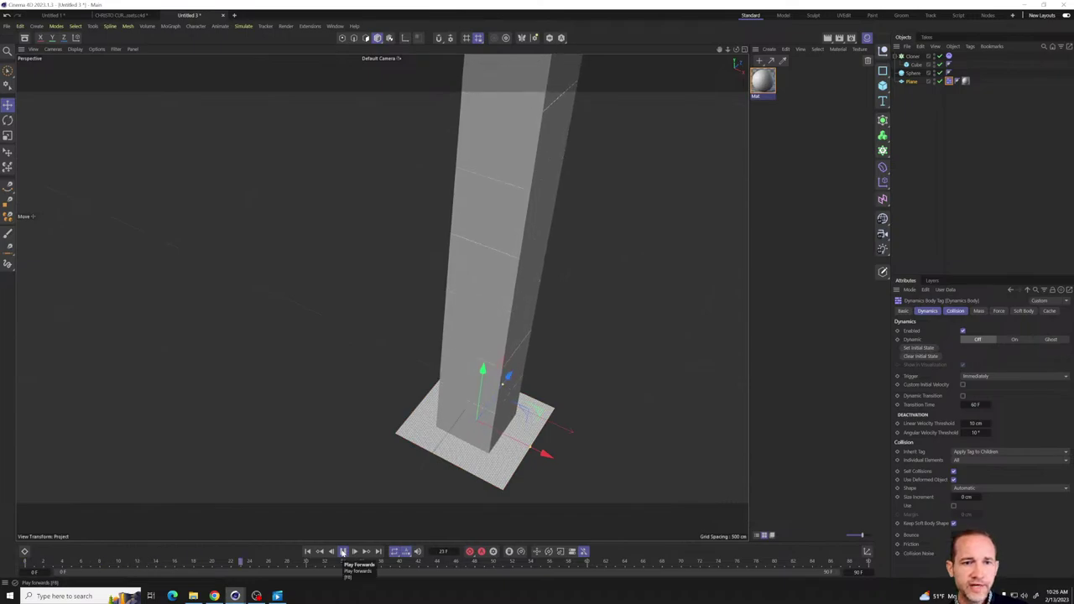
{"action": "left_click", "coordinate": [308, 551]}
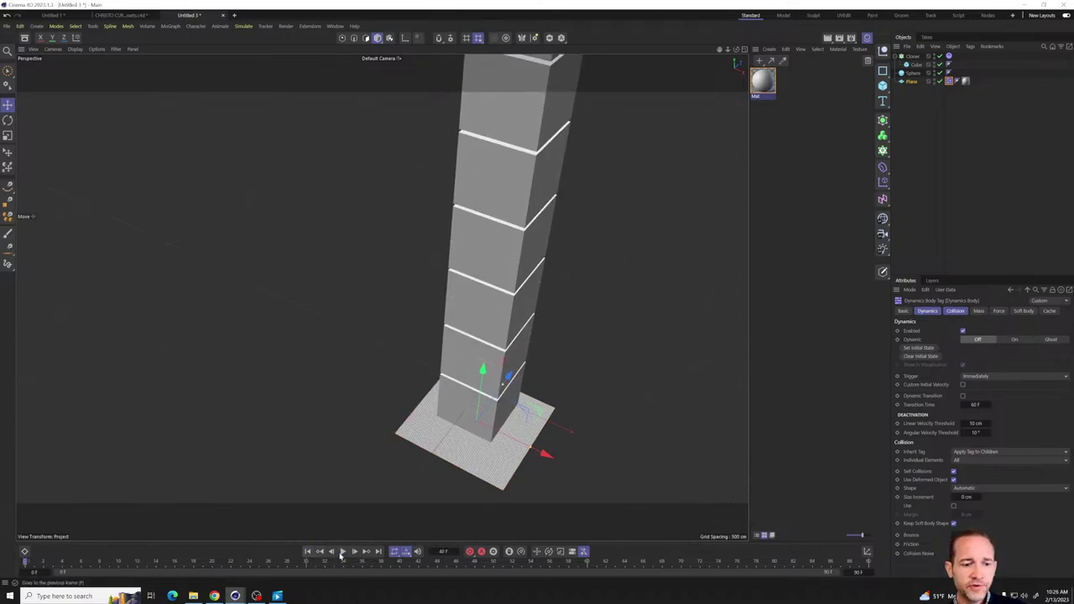
{"action": "left_click", "coordinate": [342, 551]}
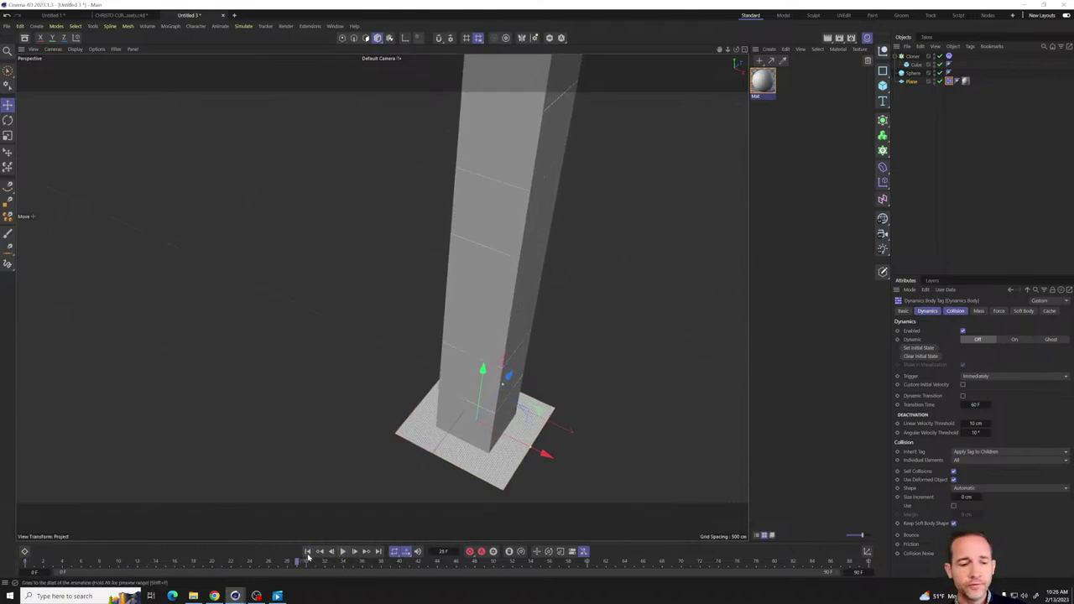
{"action": "left_click", "coordinate": [343, 551]}
{"action": "left_click", "coordinate": [343, 551]}
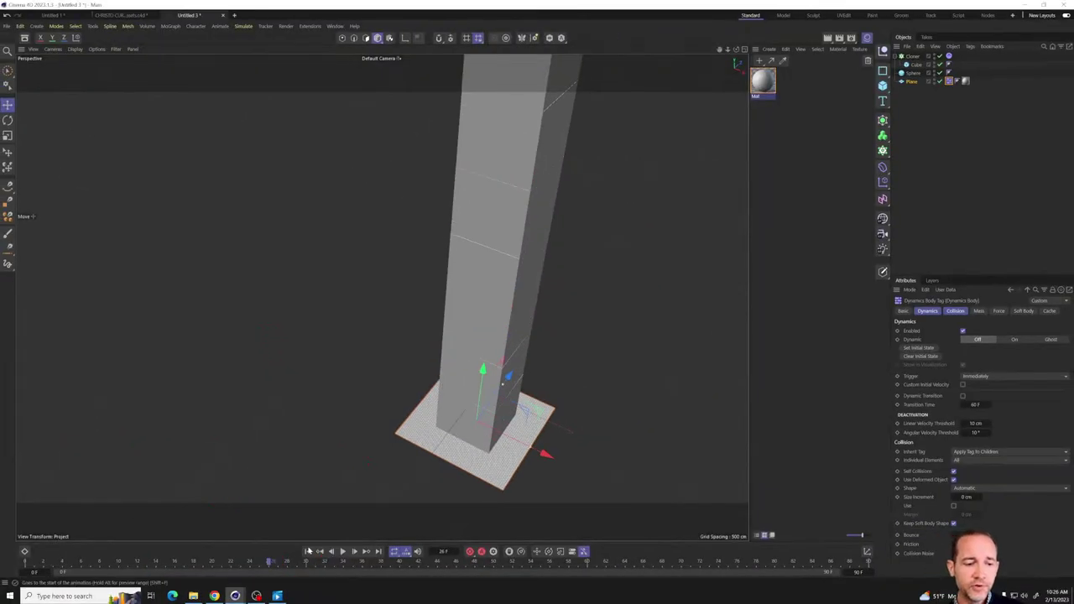
{"action": "left_click", "coordinate": [310, 551]}
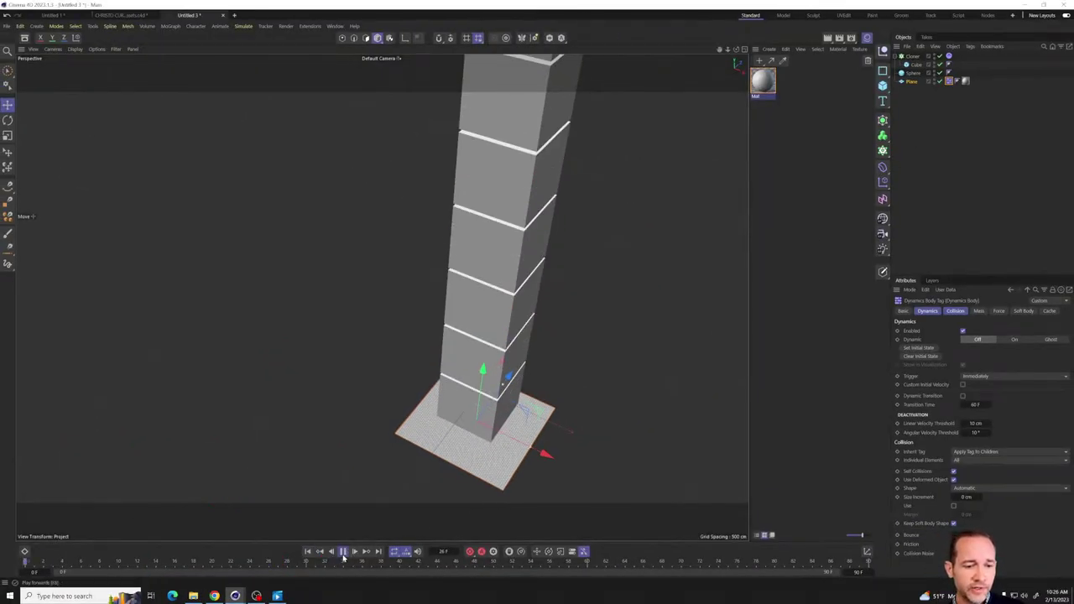
{"action": "left_click", "coordinate": [342, 552]}
{"action": "left_click", "coordinate": [343, 553]}
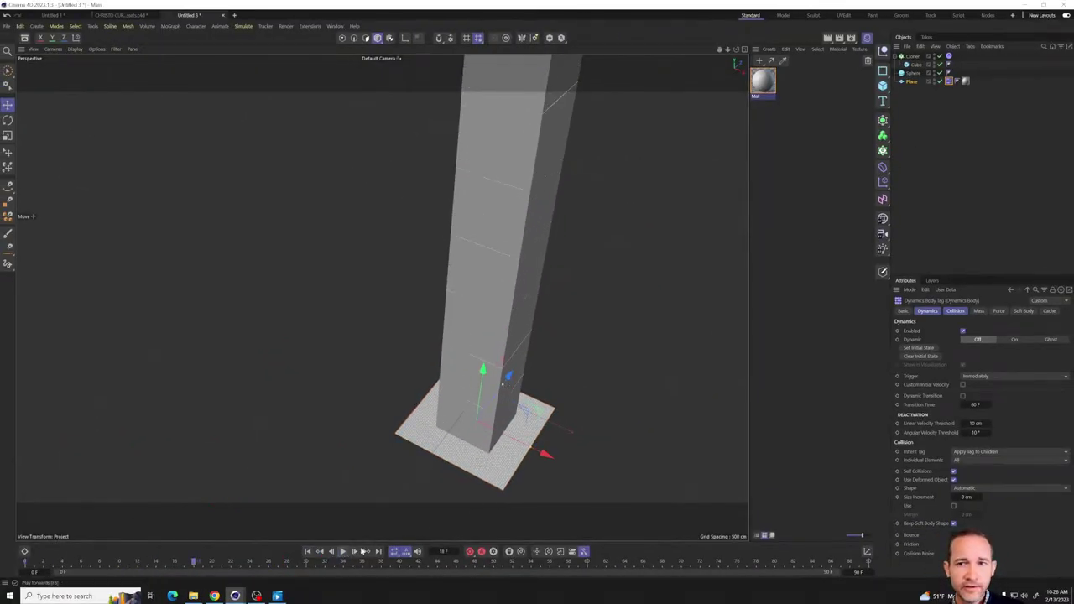
- Open the Cloner's Dynamics Body tag settings and replay the simulation
{"action": "left_click", "coordinate": [949, 56]}
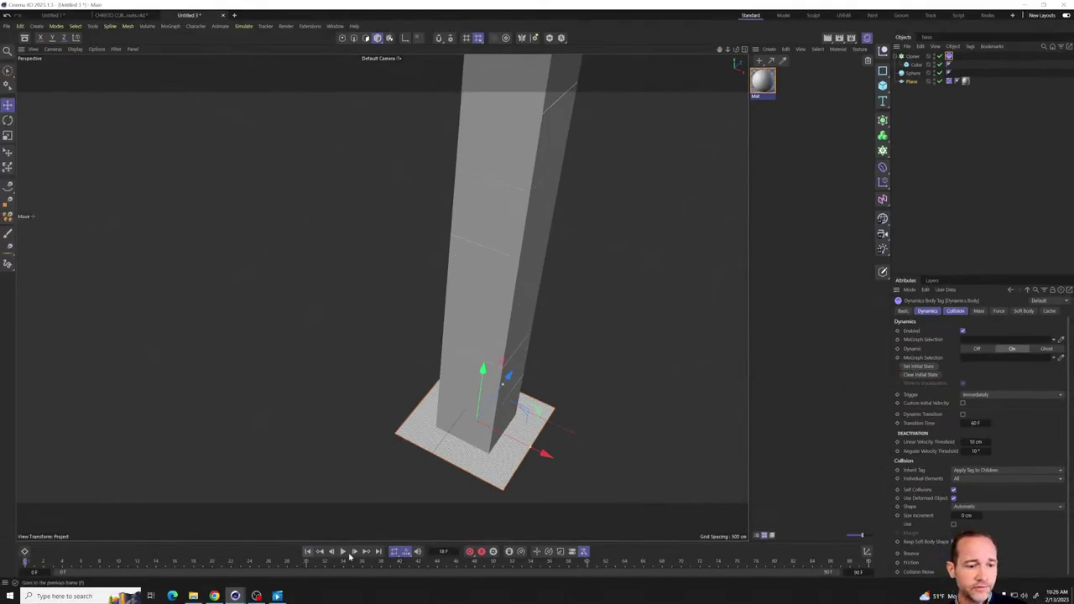
{"action": "left_click", "coordinate": [343, 552]}
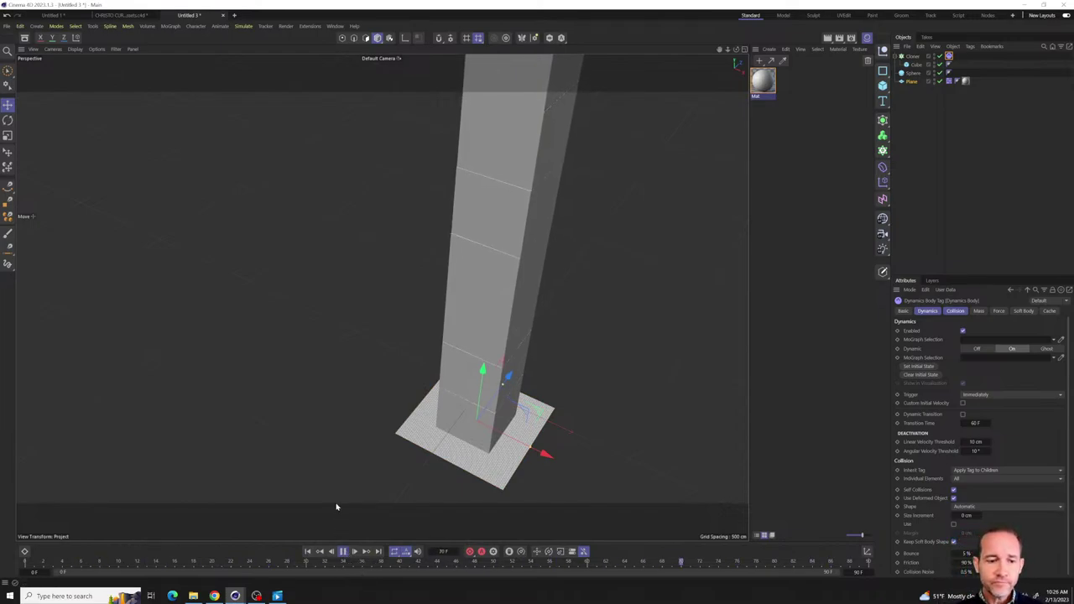
{"action": "left_click", "coordinate": [343, 552]}
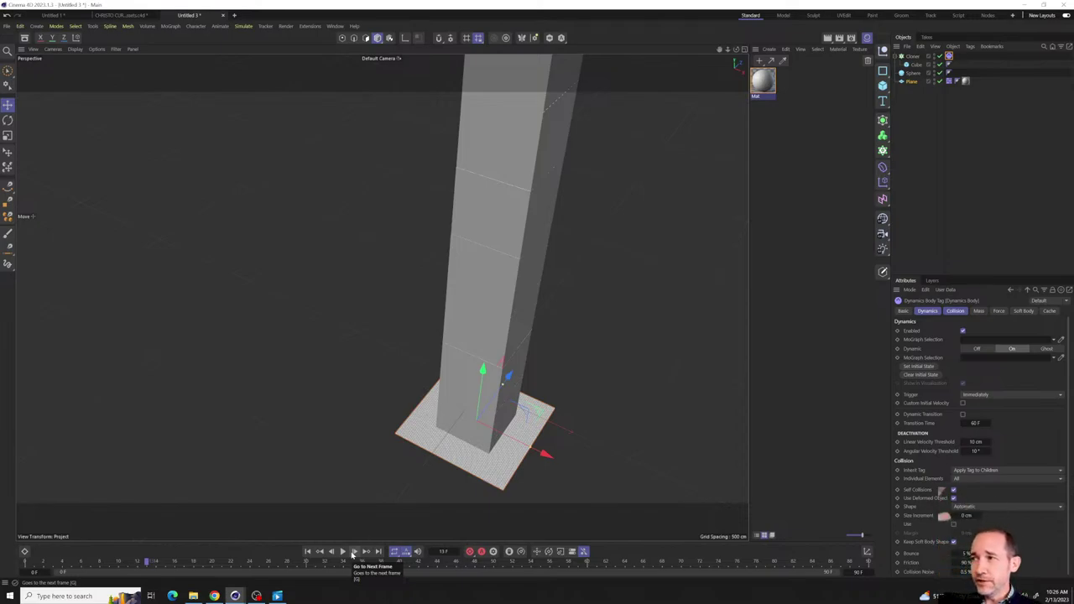
- Examine the full cube tower while replaying the simulation, and return to the first frame
{"action": "left_click_drag", "start_coordinate": [394, 527], "coordinate": [401, 466], "text": "alt"}
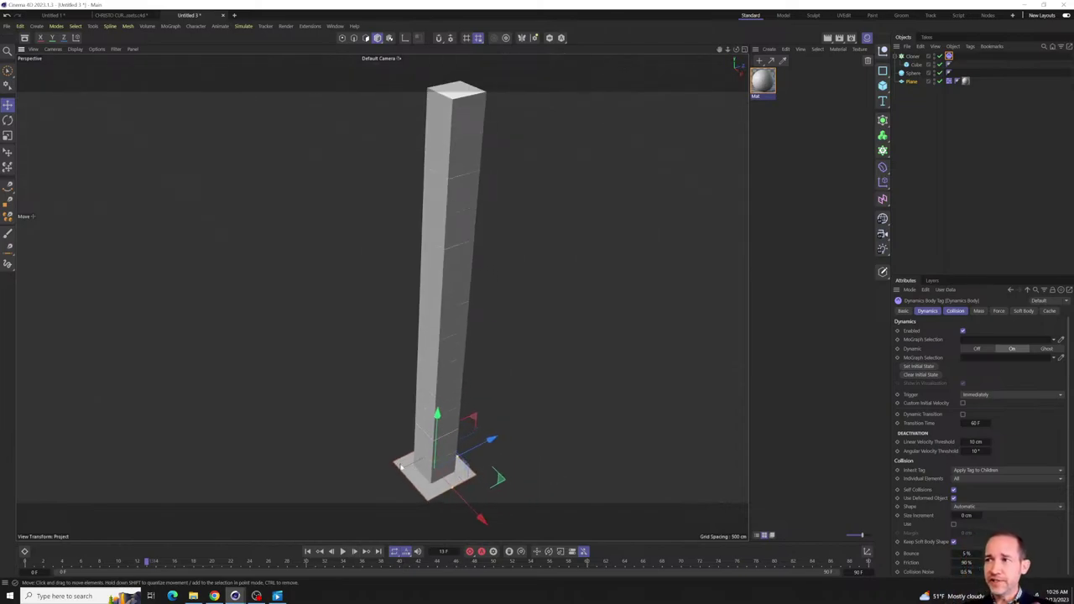
{"action": "left_click_drag", "start_coordinate": [649, 366], "coordinate": [532, 439], "text": "alt"}
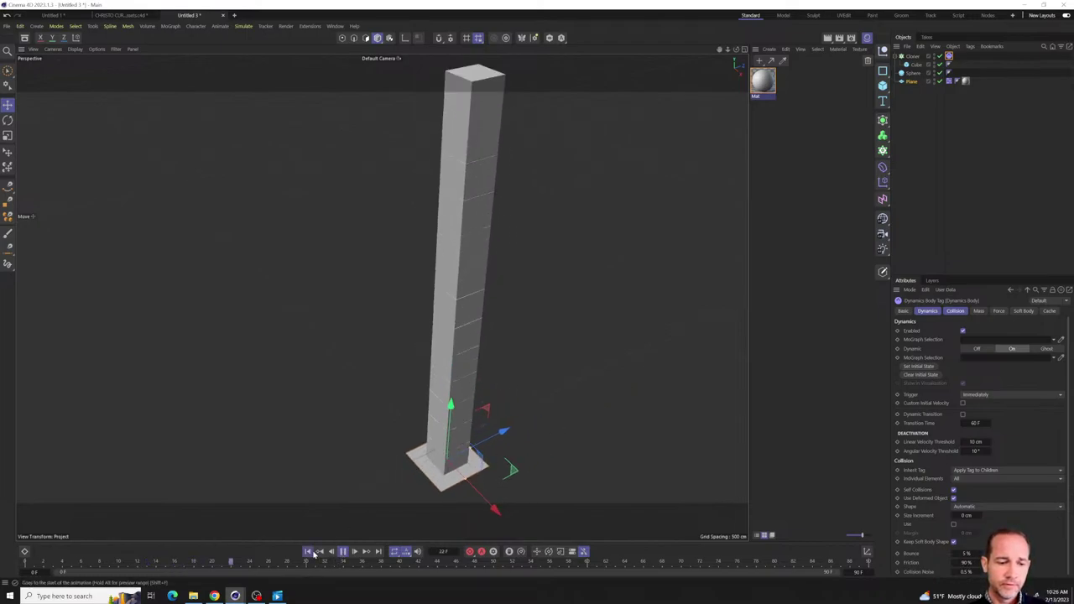
{"action": "left_click", "coordinate": [342, 552]}
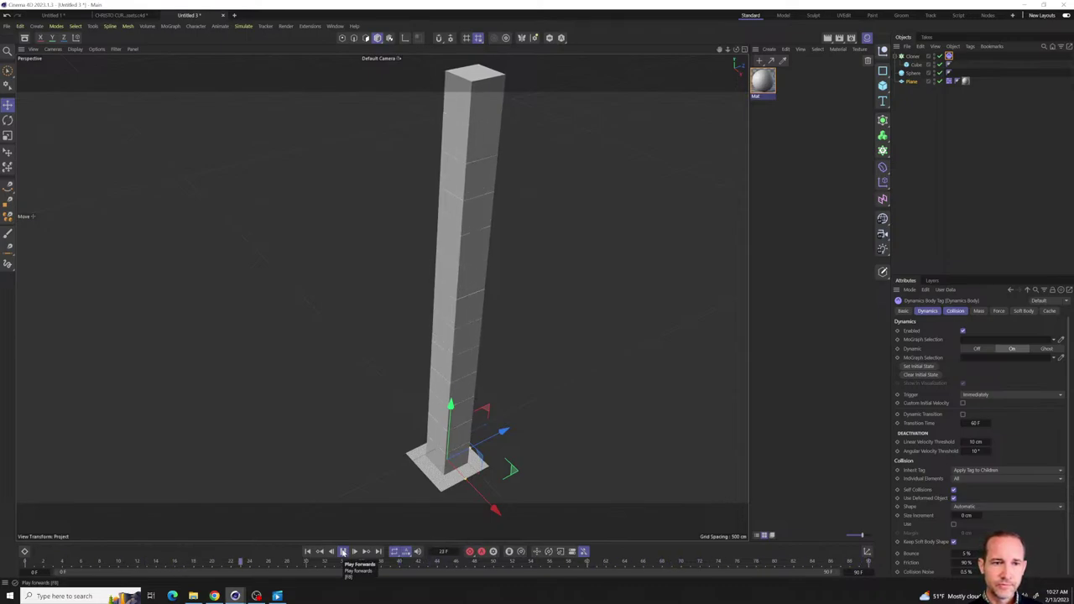
{"action": "left_click", "coordinate": [342, 552]}
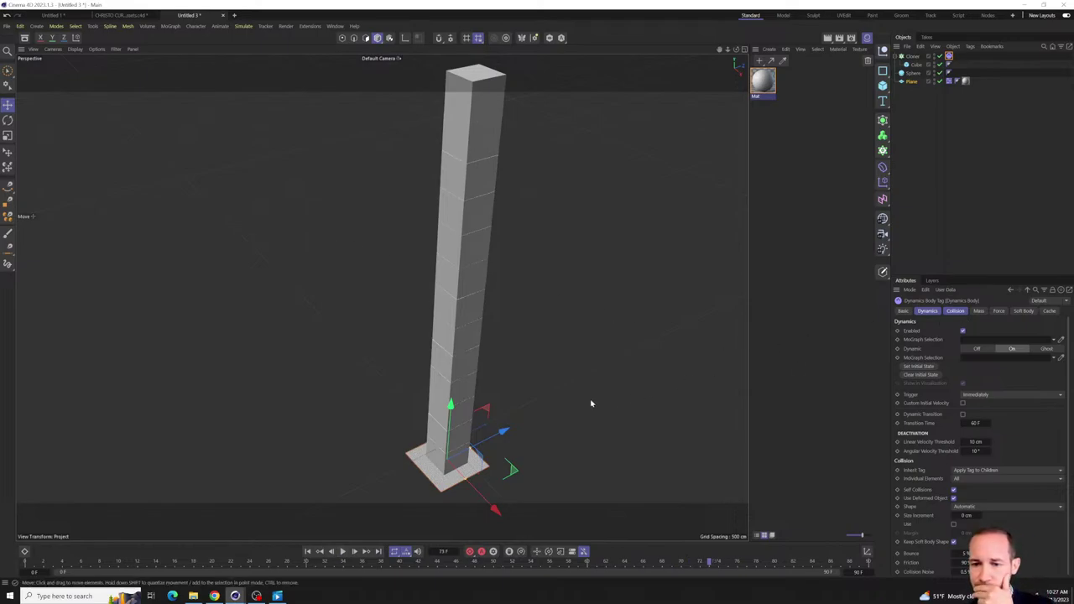
{"action": "left_click", "coordinate": [346, 551]}
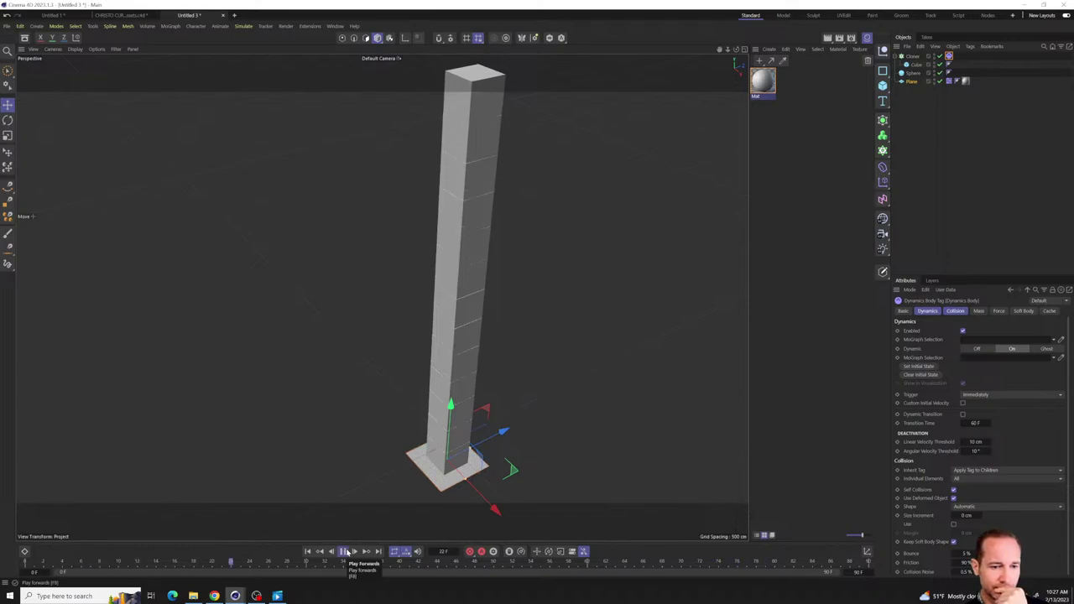
{"action": "left_click", "coordinate": [345, 551]}
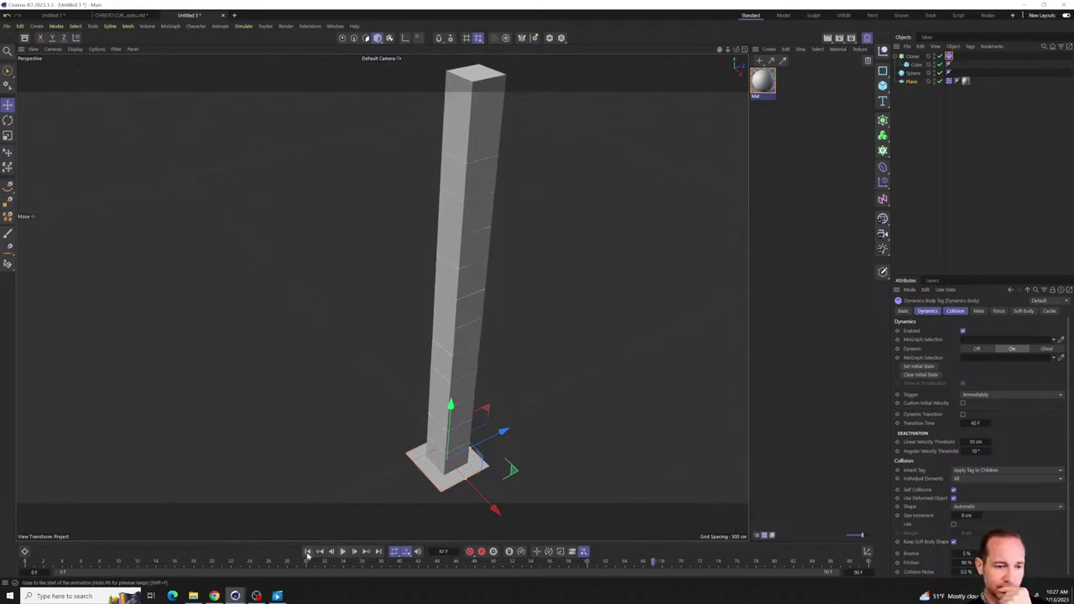
{"action": "left_click", "coordinate": [307, 552]}
- Check the object properties of the plane and the Cloner, and run the tower simulation again
{"action": "scroll", "coordinate": [566, 277], "scroll_direction": "down", "scroll_amount": 2}
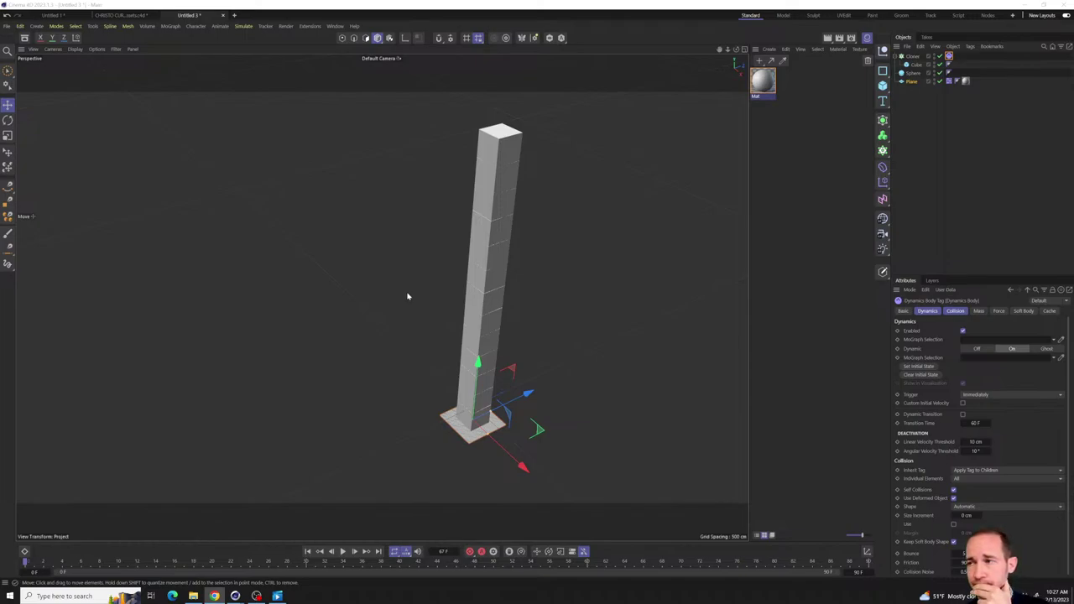
{"action": "left_click", "coordinate": [921, 201]}
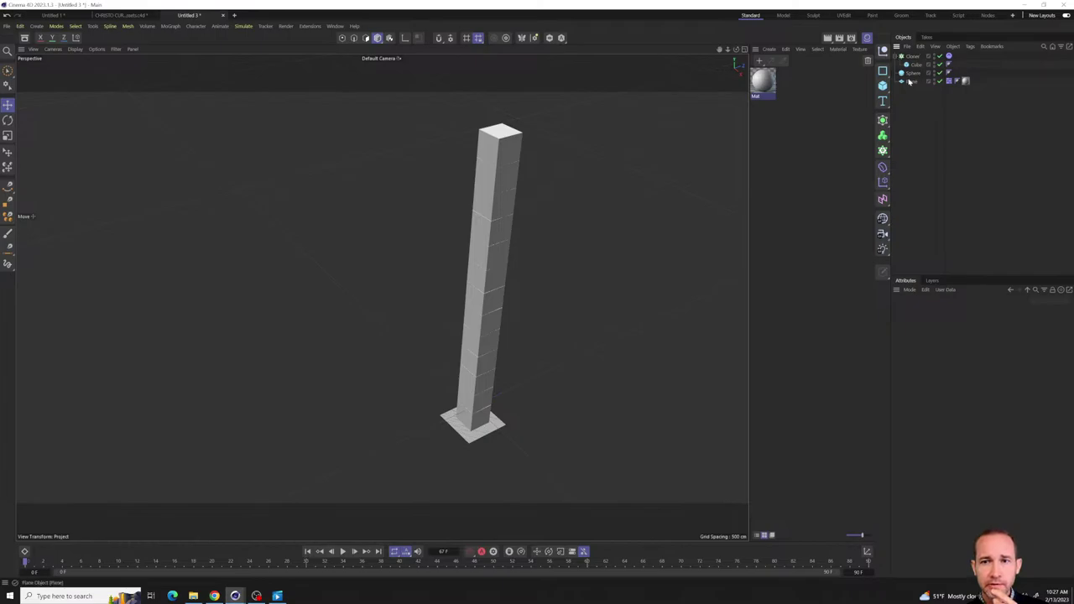
{"action": "left_click", "coordinate": [485, 427]}
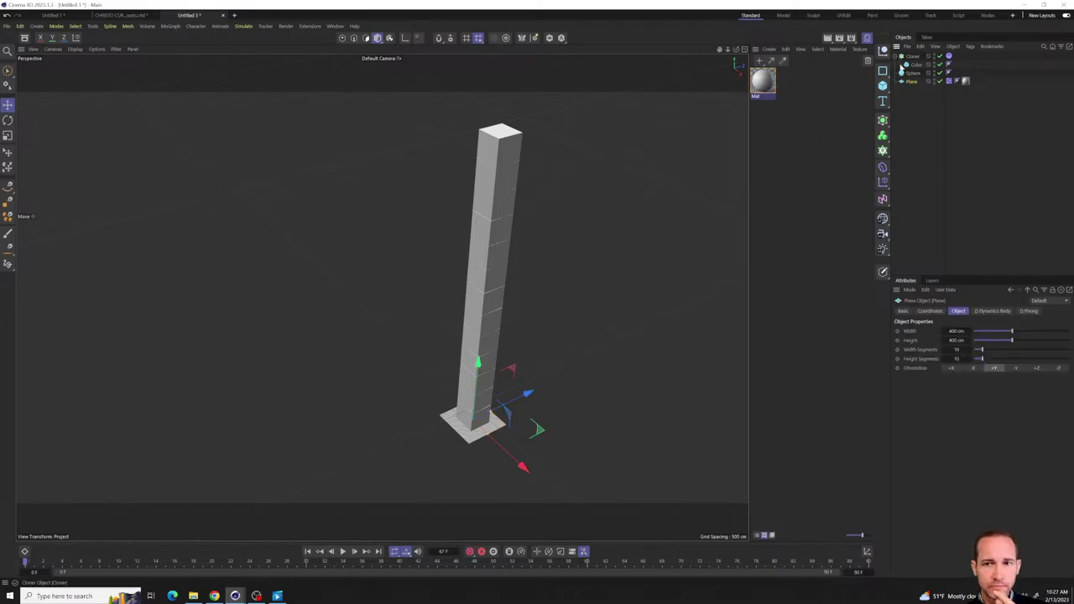
{"action": "left_click", "coordinate": [913, 57]}
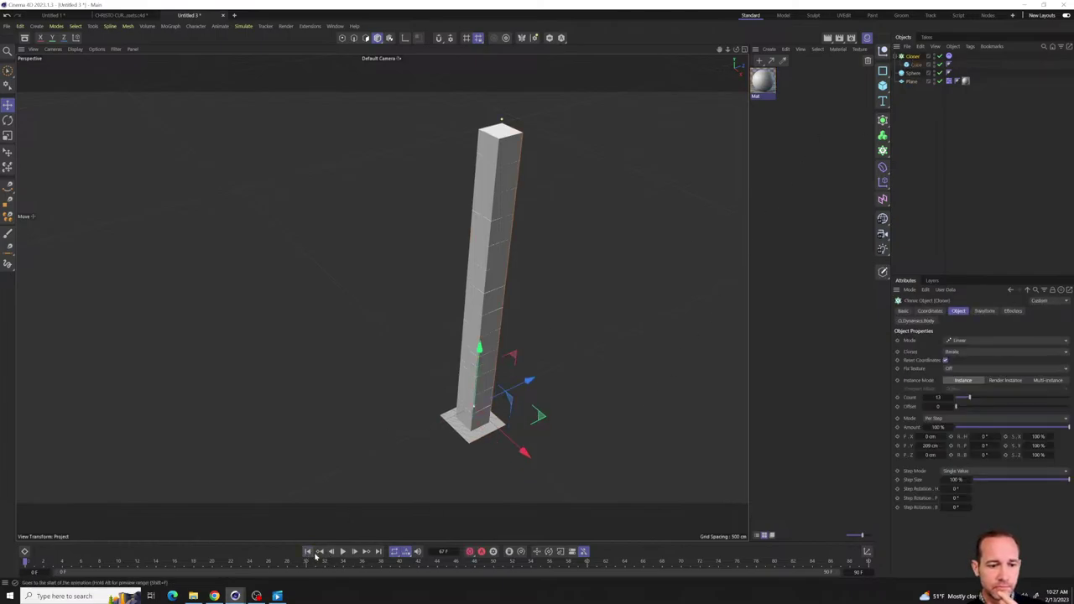
{"action": "left_click", "coordinate": [344, 551]}
{"action": "left_click", "coordinate": [343, 552]}
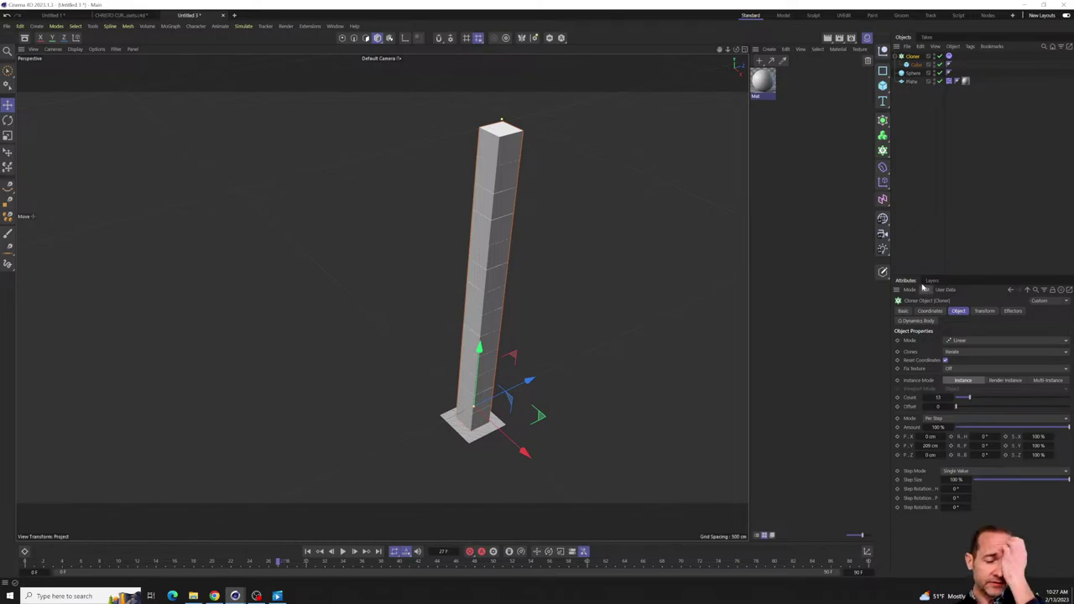
{"action": "left_click", "coordinate": [923, 145]}
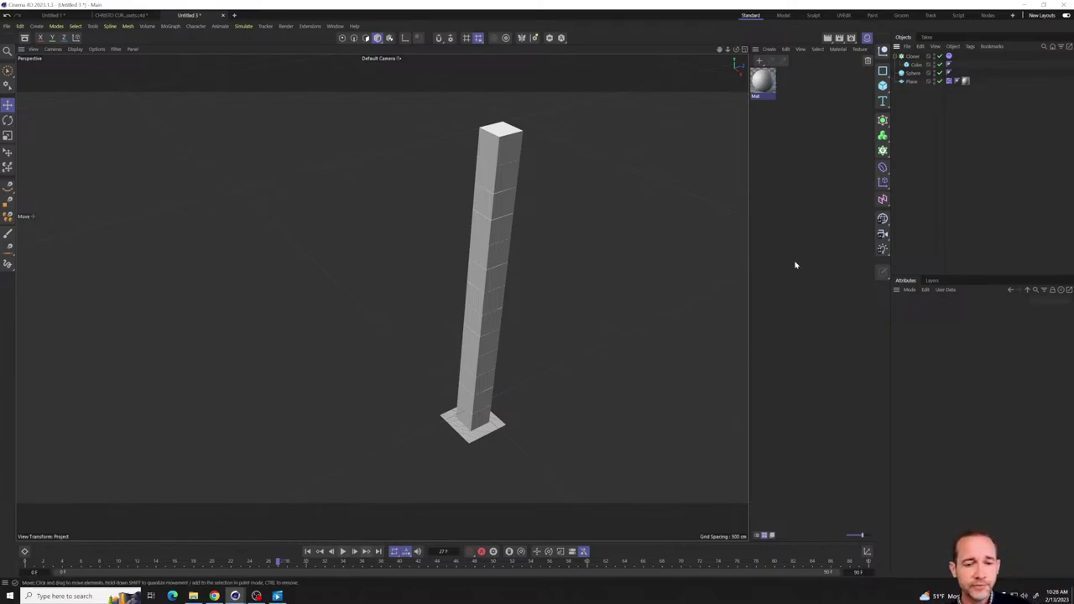
{"action": "left_click", "coordinate": [342, 551]}
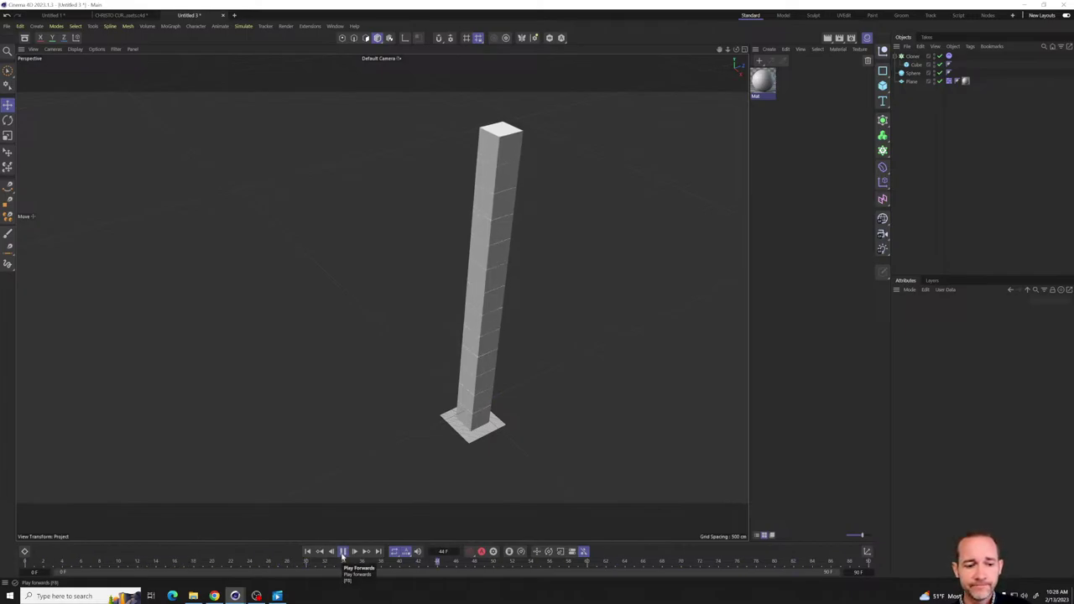
{"action": "left_click", "coordinate": [343, 554]}
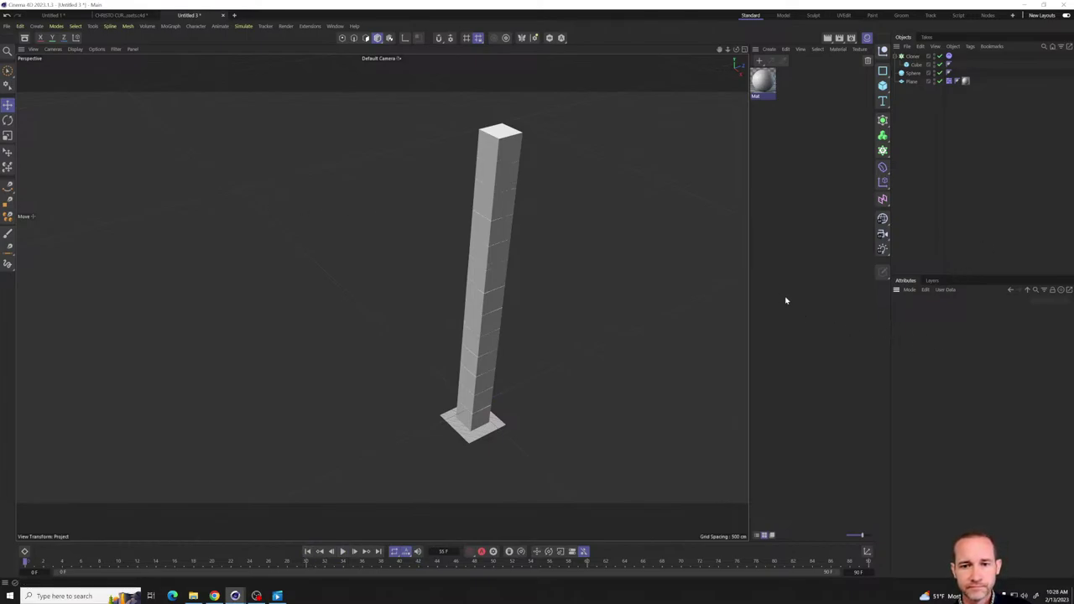
- Widen the material manager and frame the whole cube tower in the narrower viewport
{"action": "left_click_drag", "start_coordinate": [749, 288], "coordinate": [697, 281]}
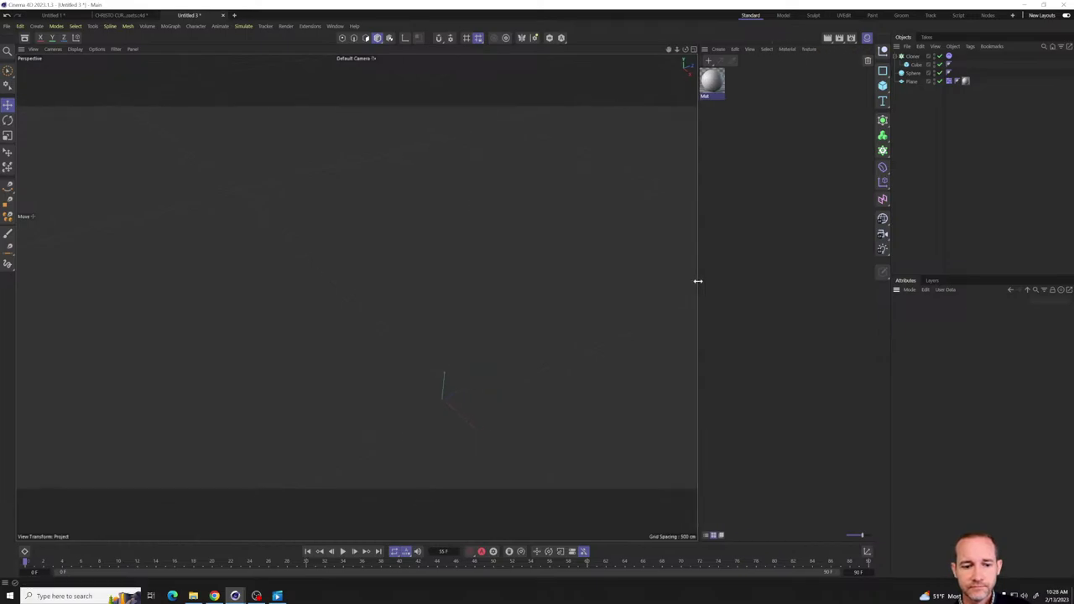
{"action": "left_click_drag", "start_coordinate": [312, 309], "coordinate": [347, 321], "text": "alt"}
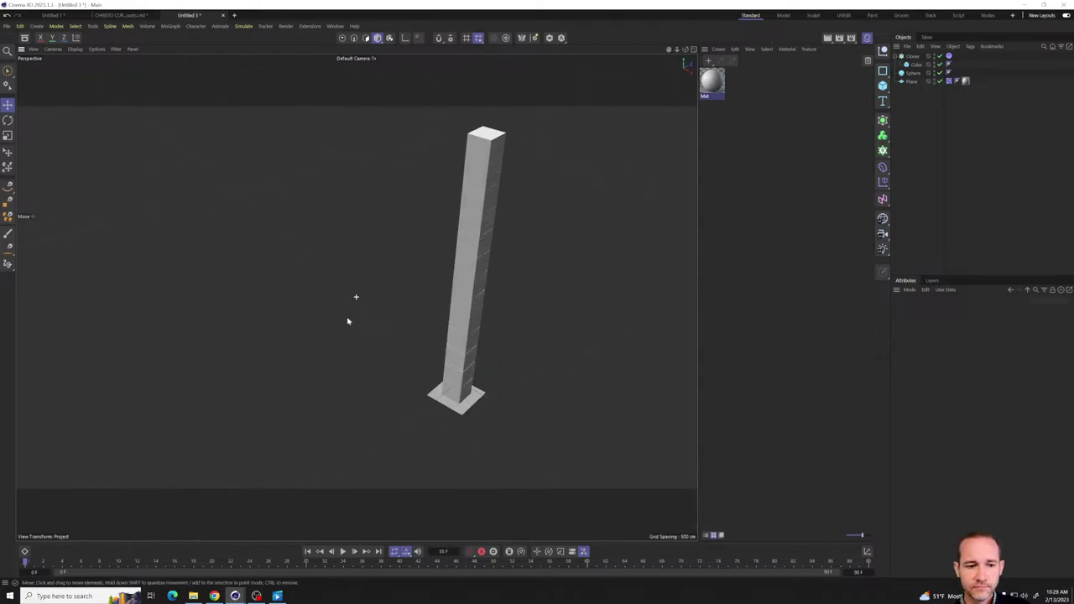
{"action": "left_click_drag", "start_coordinate": [498, 282], "coordinate": [373, 304], "text": "alt"}
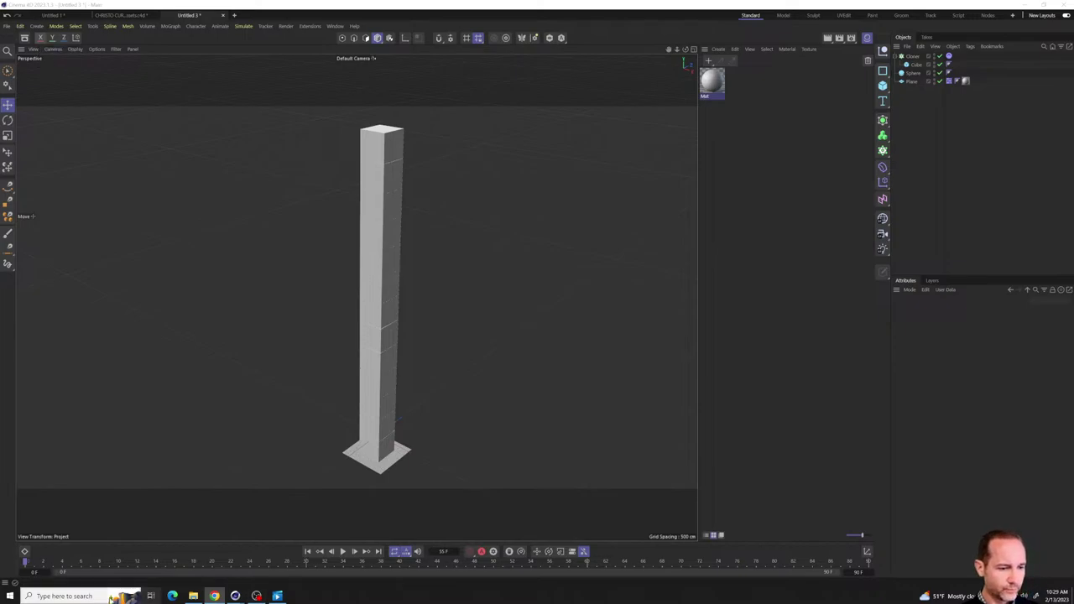
{"action": "left_click", "coordinate": [41, 597]}
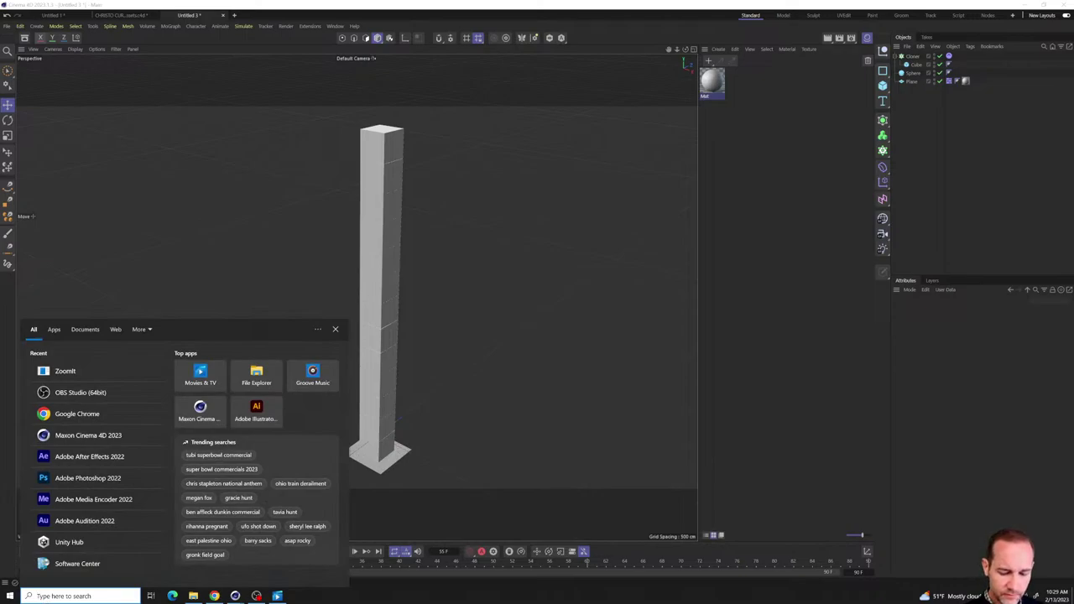
{"action": "type", "text": "26"}
{"action": "key", "text": "Escape"}
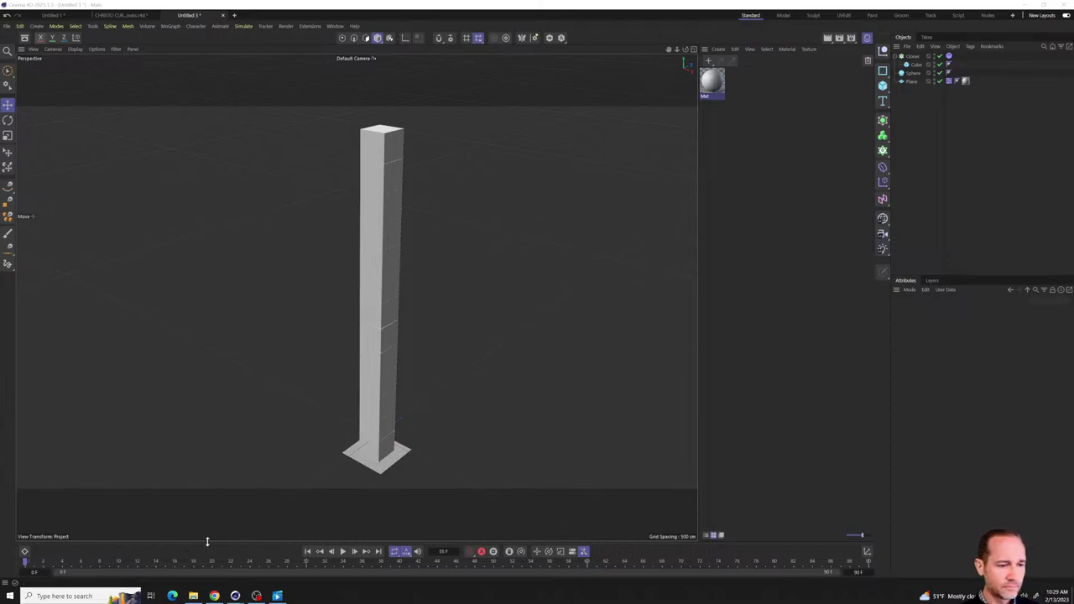
{"action": "mouse_move", "coordinate": [214, 596]}
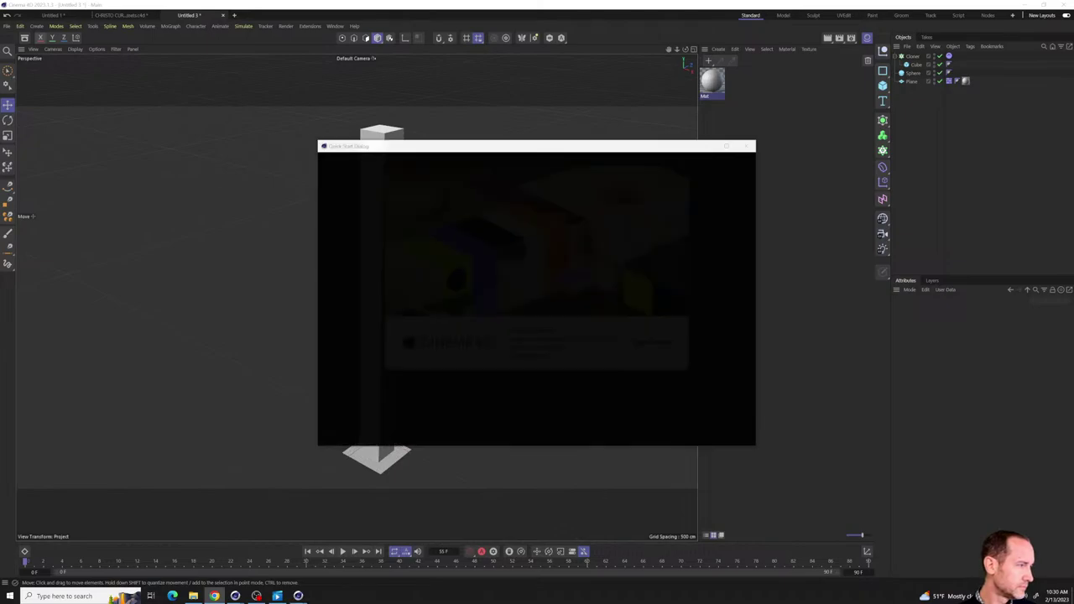
{"action": "left_click", "coordinate": [746, 146]}
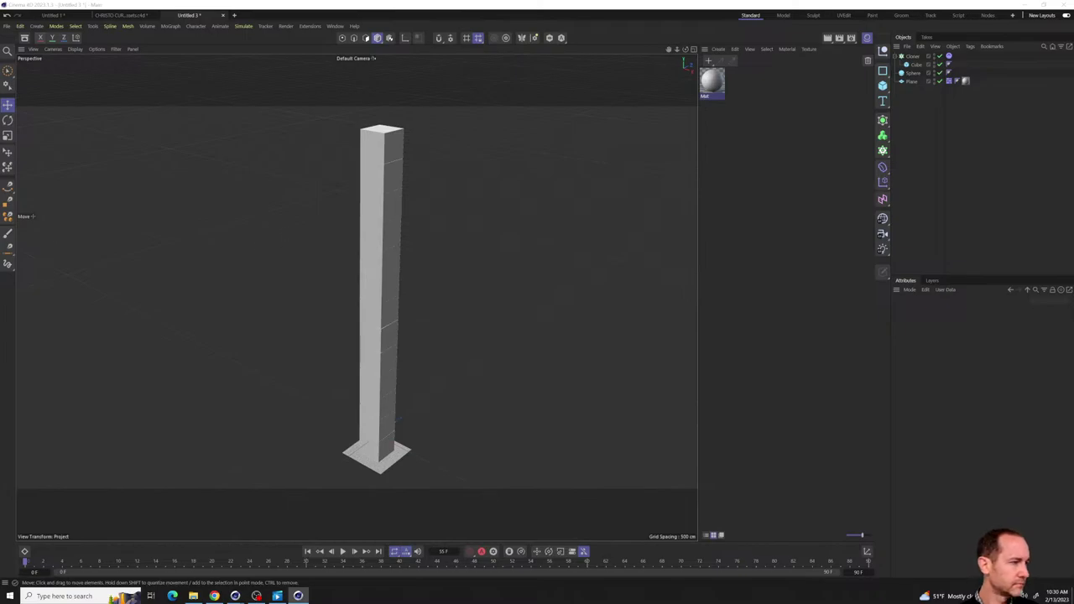
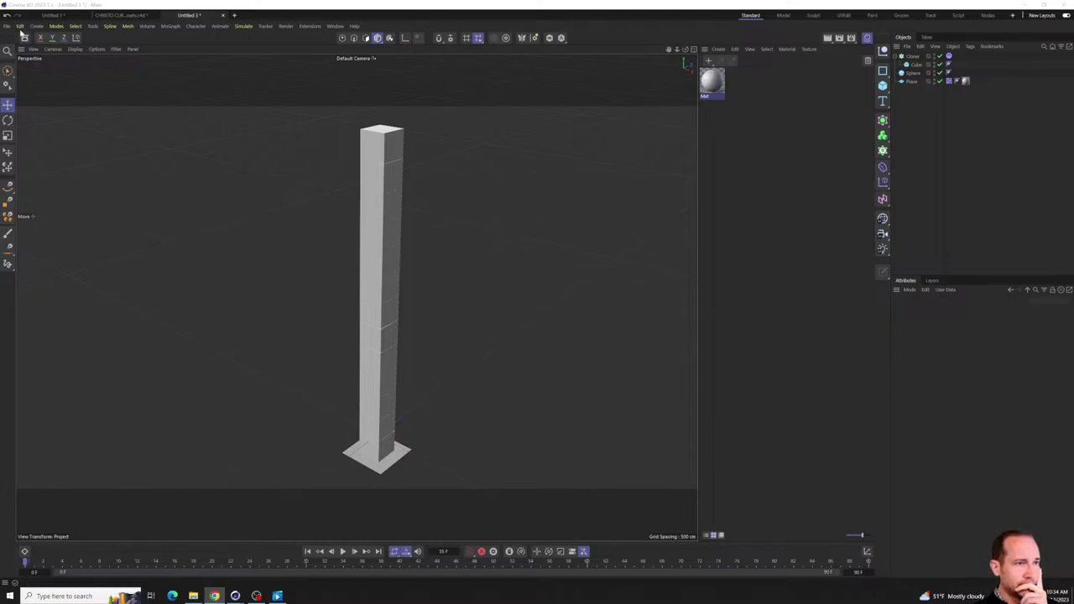
- Open the recent project pile of rope.c4d
{"action": "left_click", "coordinate": [8, 26]}
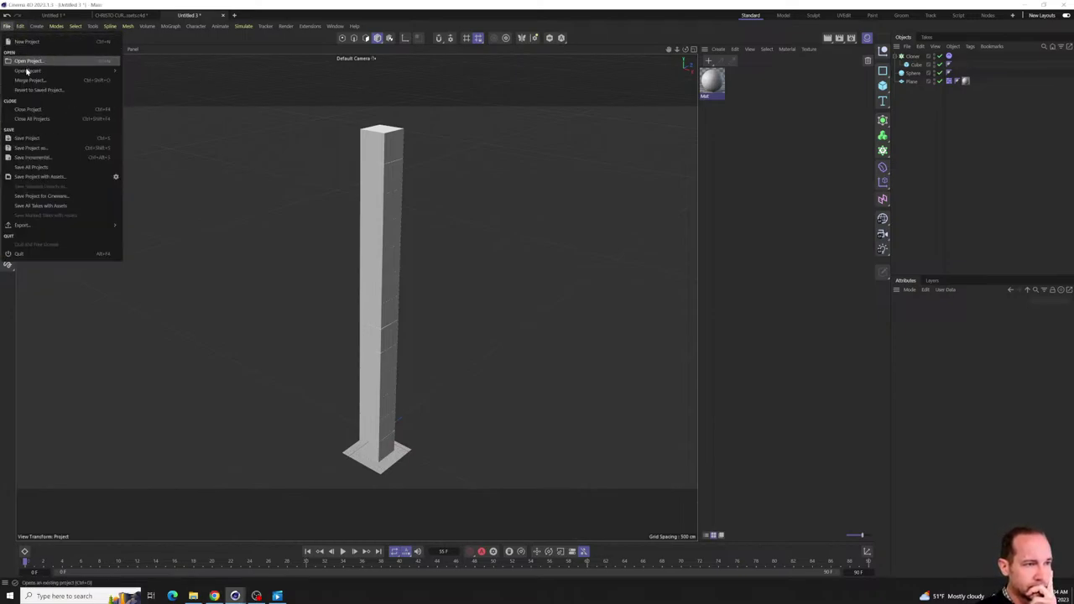
{"action": "mouse_move", "coordinate": [27, 71]}
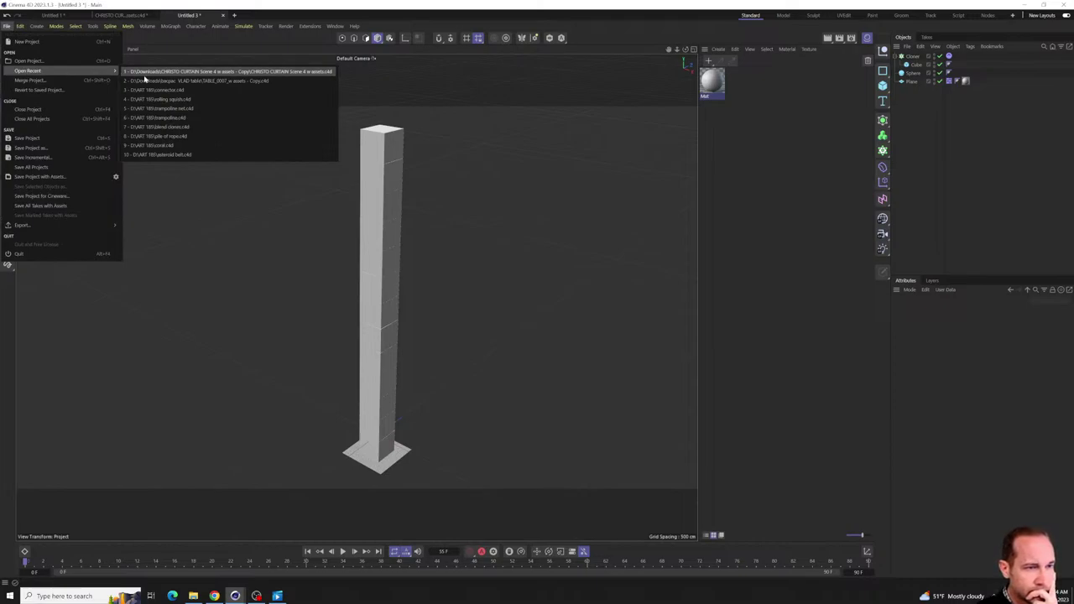
{"action": "left_click", "coordinate": [190, 139]}
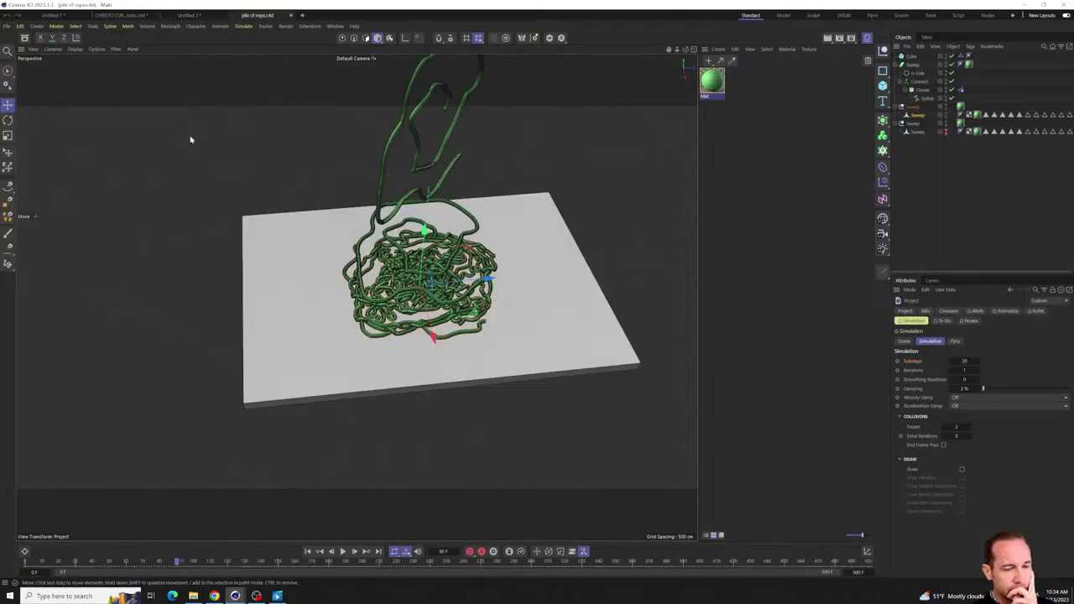
- Replay the rope pile simulation from the first frame, pausing at intervals to examine how the rope settles on the slab
{"action": "left_click", "coordinate": [343, 551]}
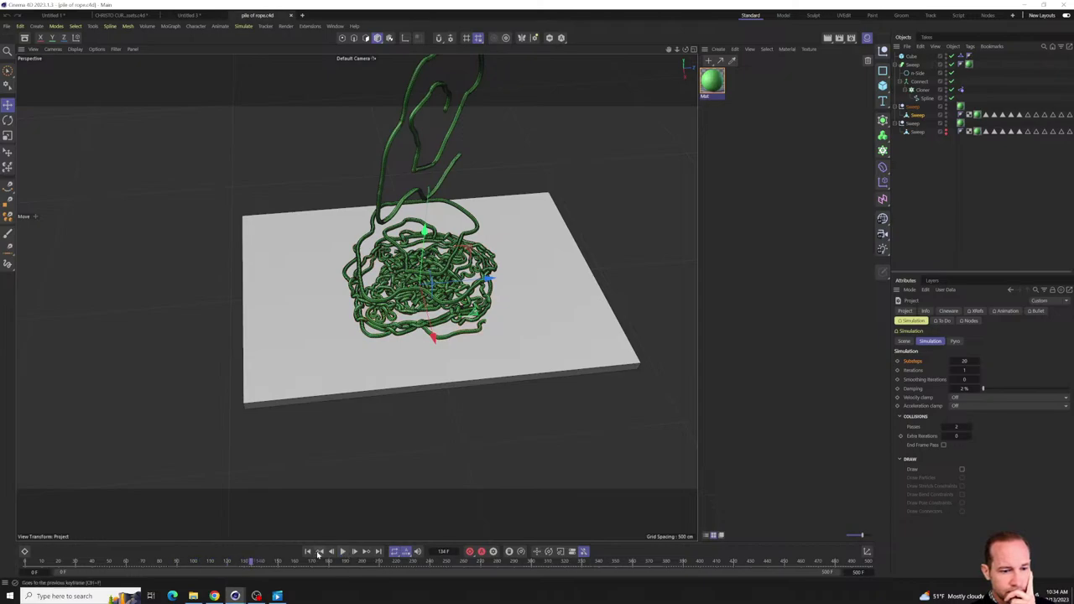
{"action": "left_click", "coordinate": [307, 551]}
{"action": "left_click", "coordinate": [344, 551]}
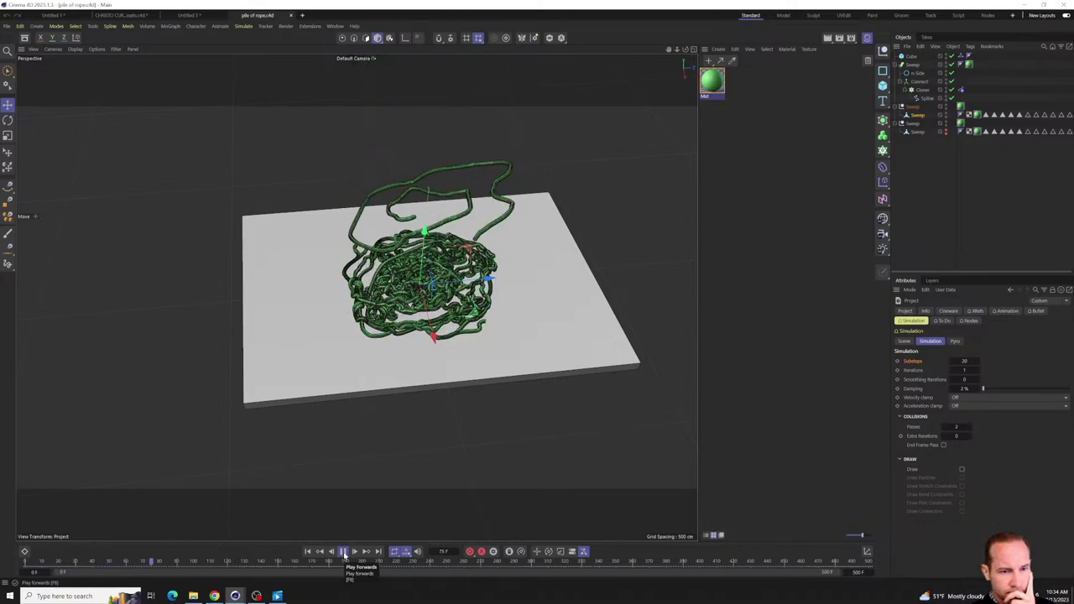
{"action": "left_click", "coordinate": [344, 553]}
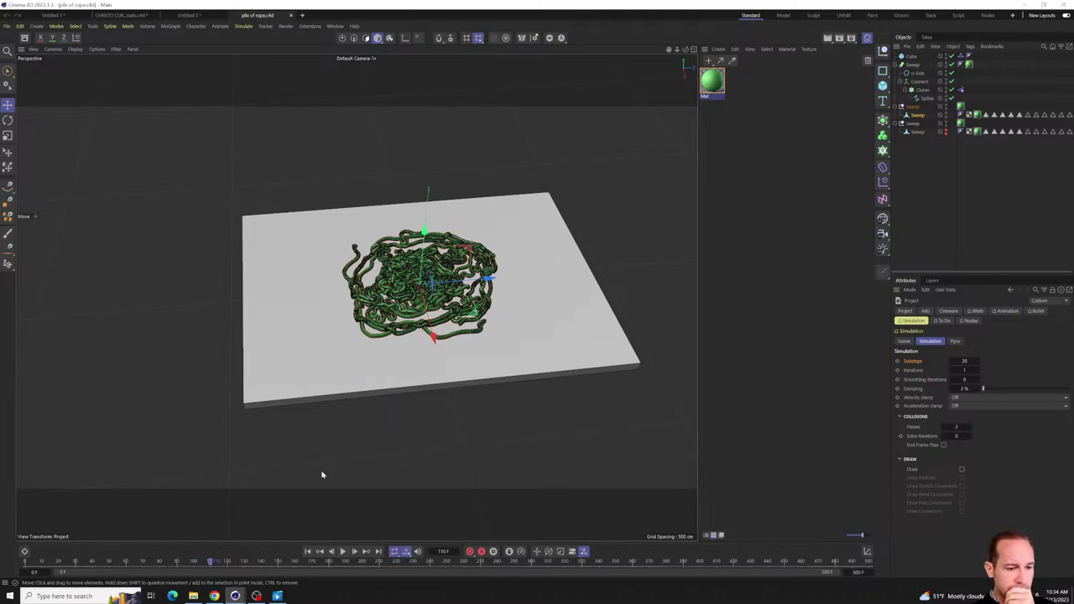
{"action": "left_click", "coordinate": [343, 552]}
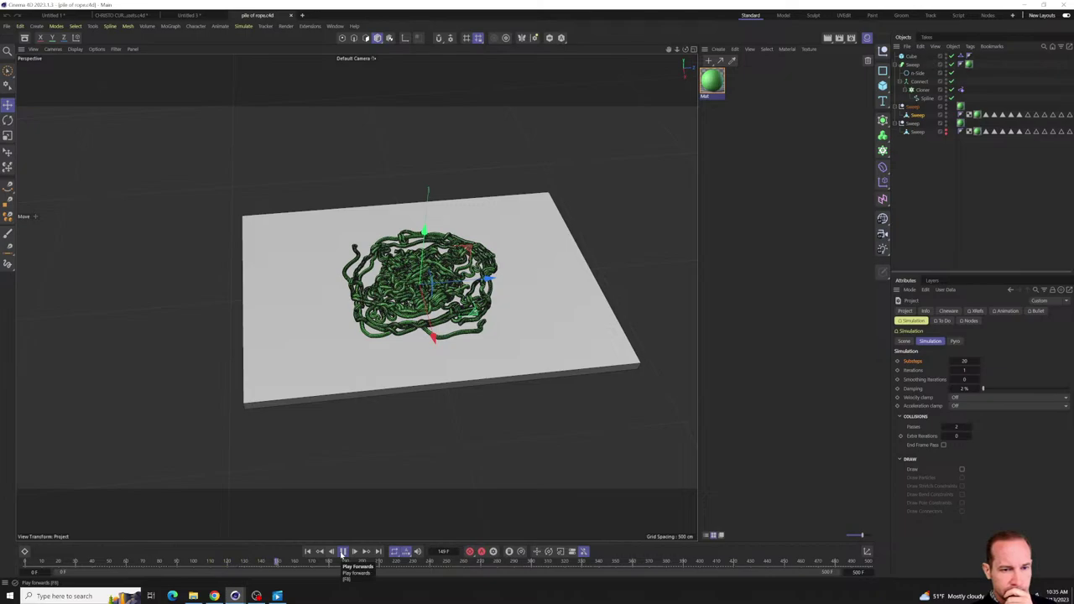
{"action": "left_click", "coordinate": [344, 552]}
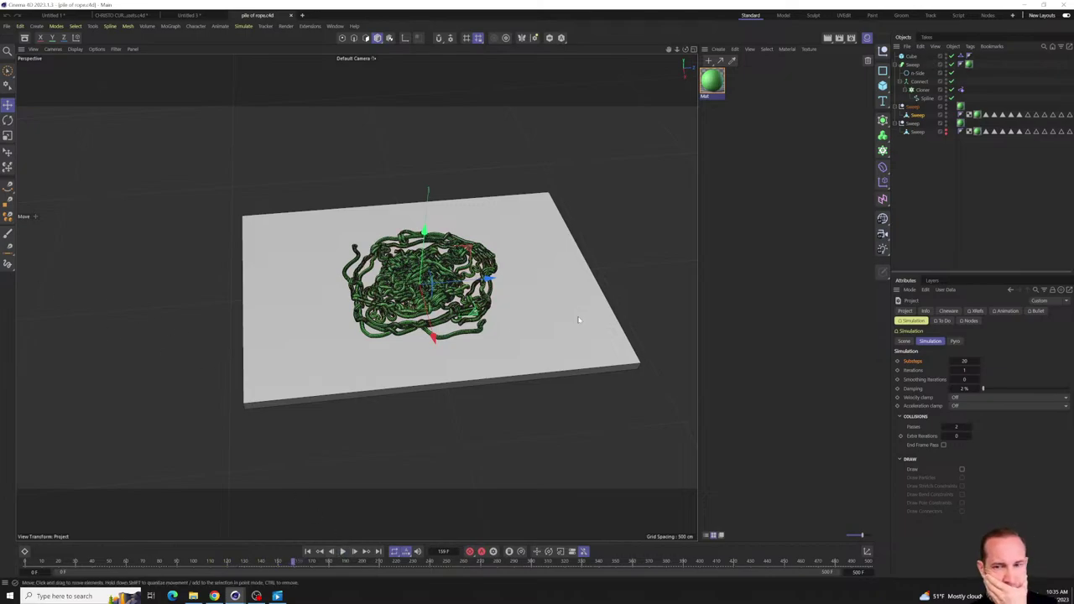
{"action": "left_click", "coordinate": [344, 552]}
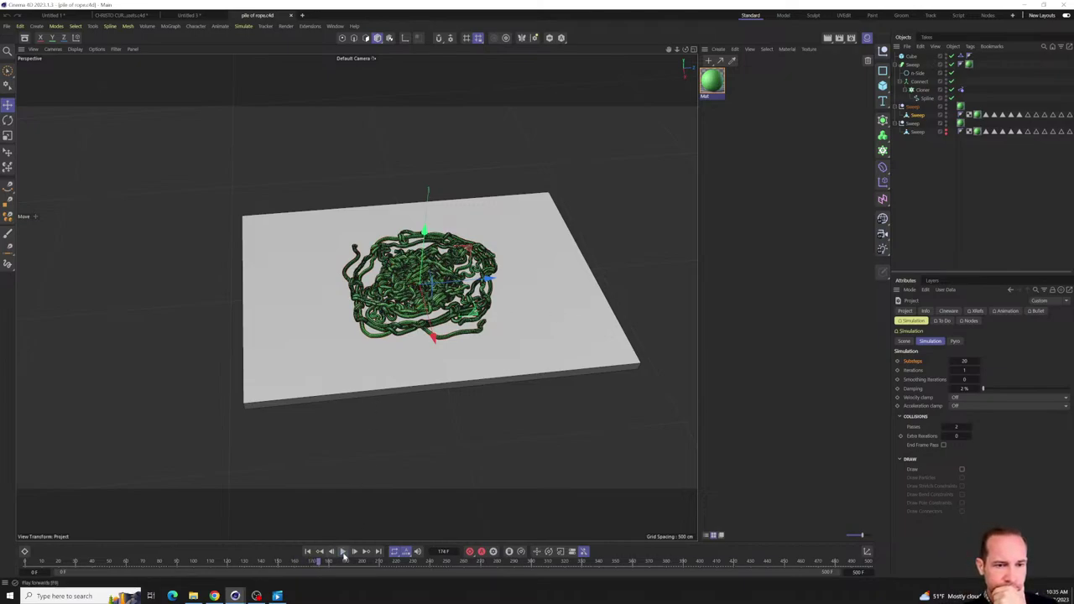
{"action": "left_click", "coordinate": [344, 552]}
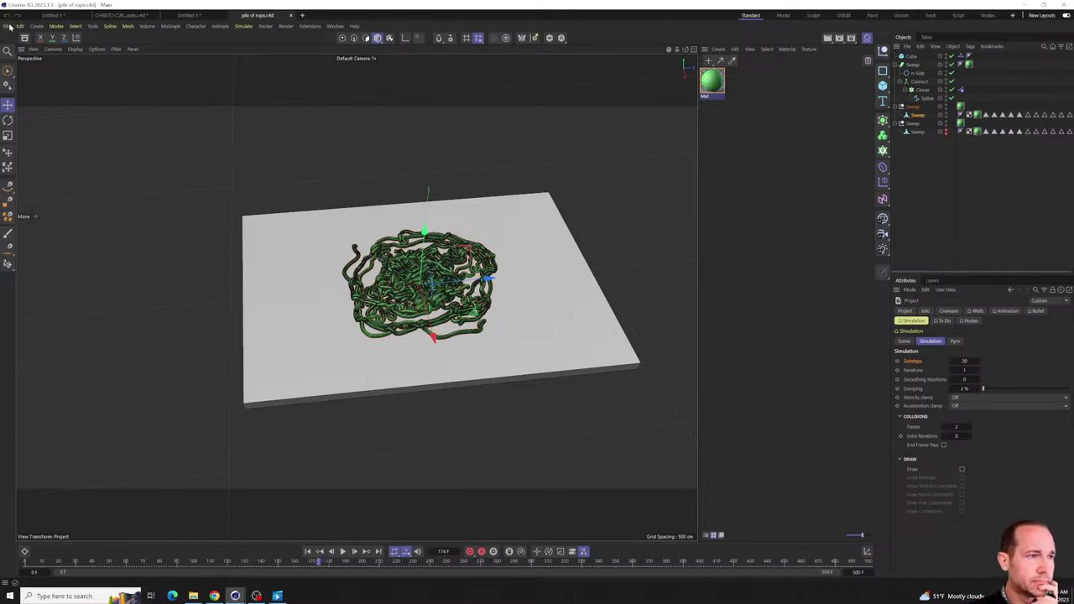
{"action": "left_click", "coordinate": [7, 26]}
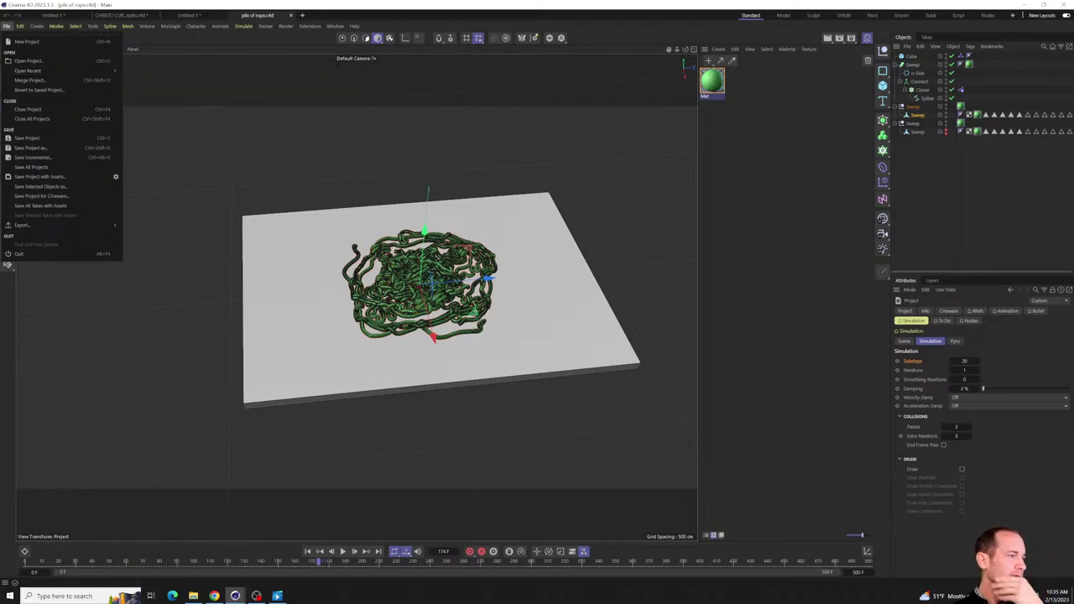
{"action": "key", "text": "Escape"}
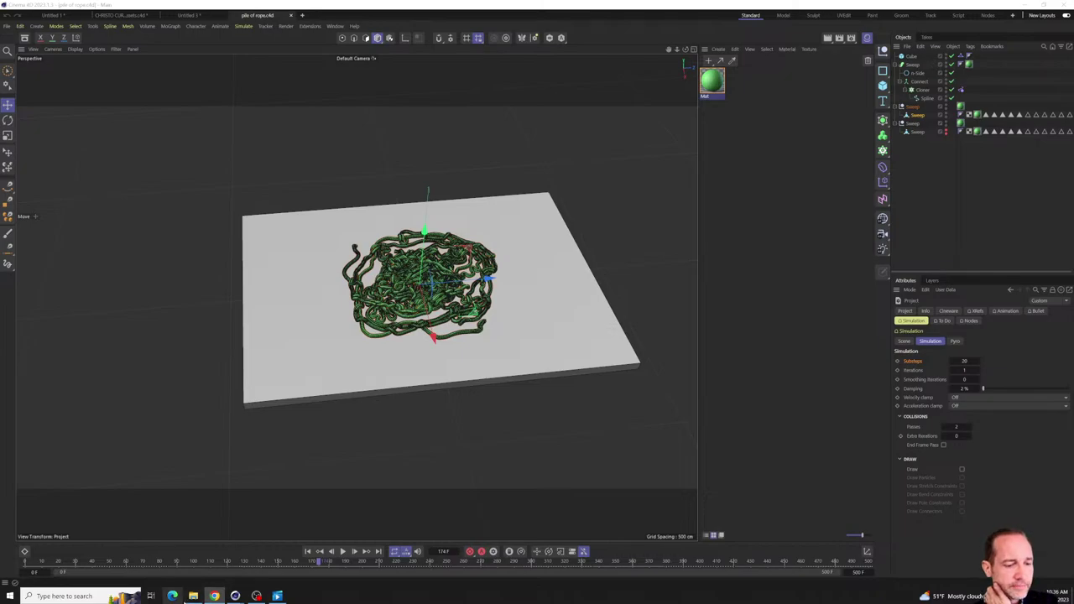
{"action": "mouse_move", "coordinate": [192, 598]}
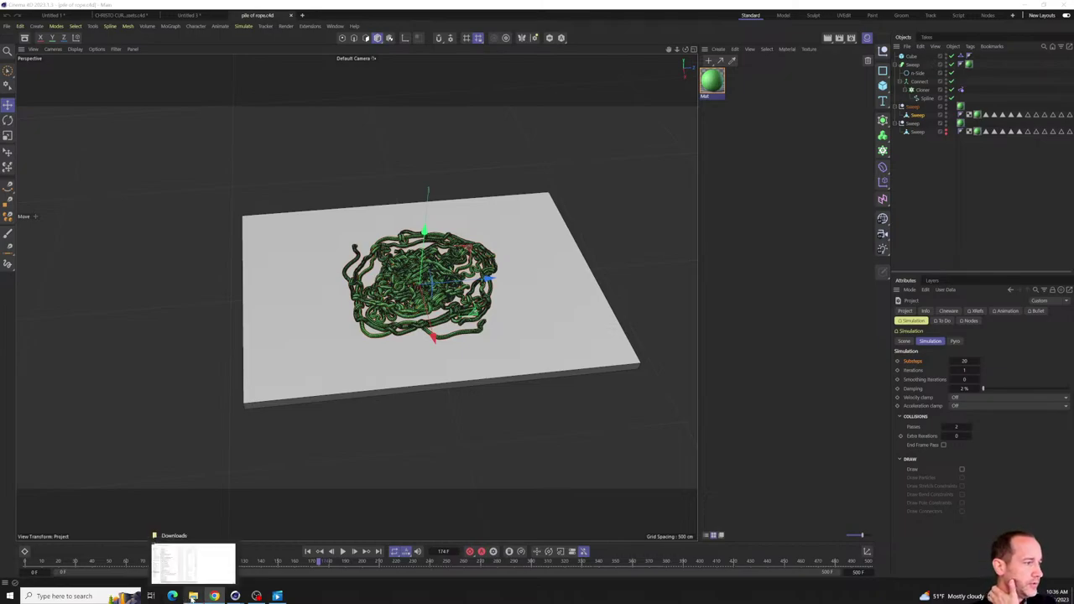
{"action": "left_click", "coordinate": [193, 598]}
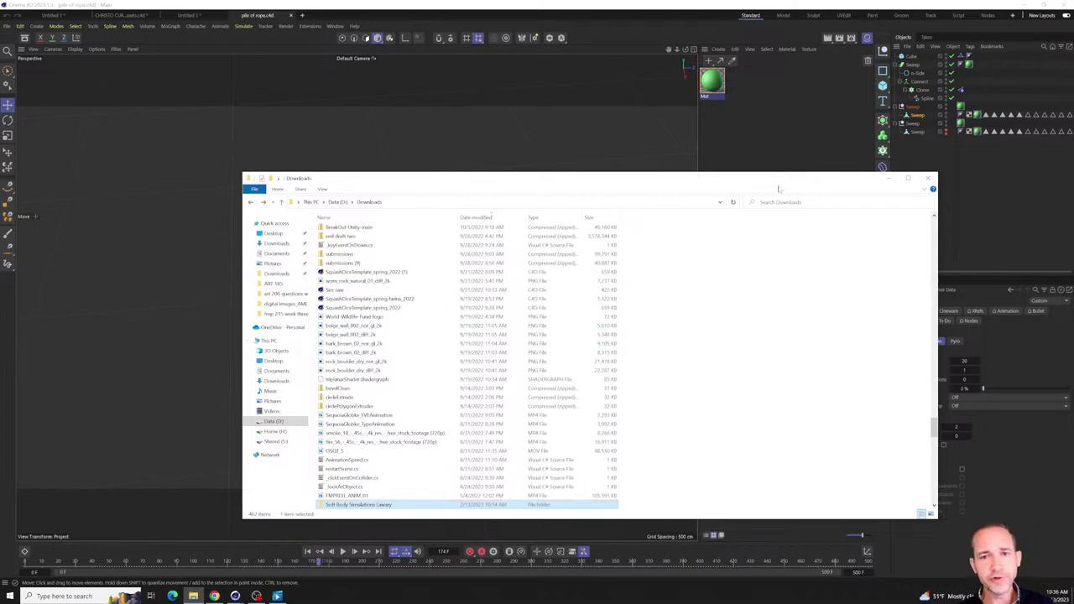
{"action": "left_click_drag", "start_coordinate": [779, 189], "coordinate": [764, 188]}
{"action": "left_click", "coordinate": [873, 178]}
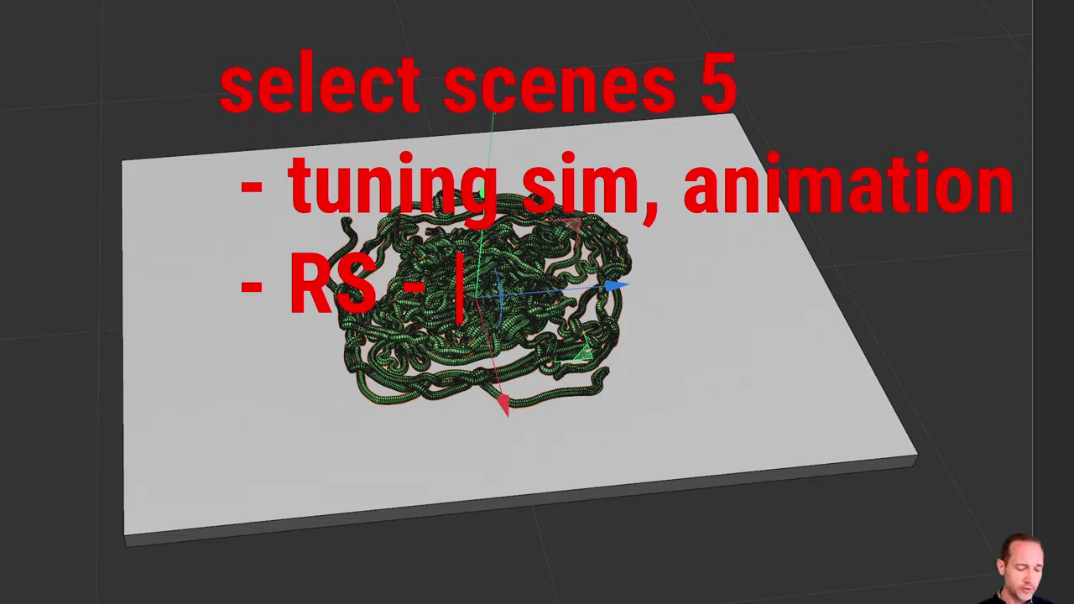
- Add "cache" to the RS line of the on-screen notes
{"action": "type", "text": "cache"}
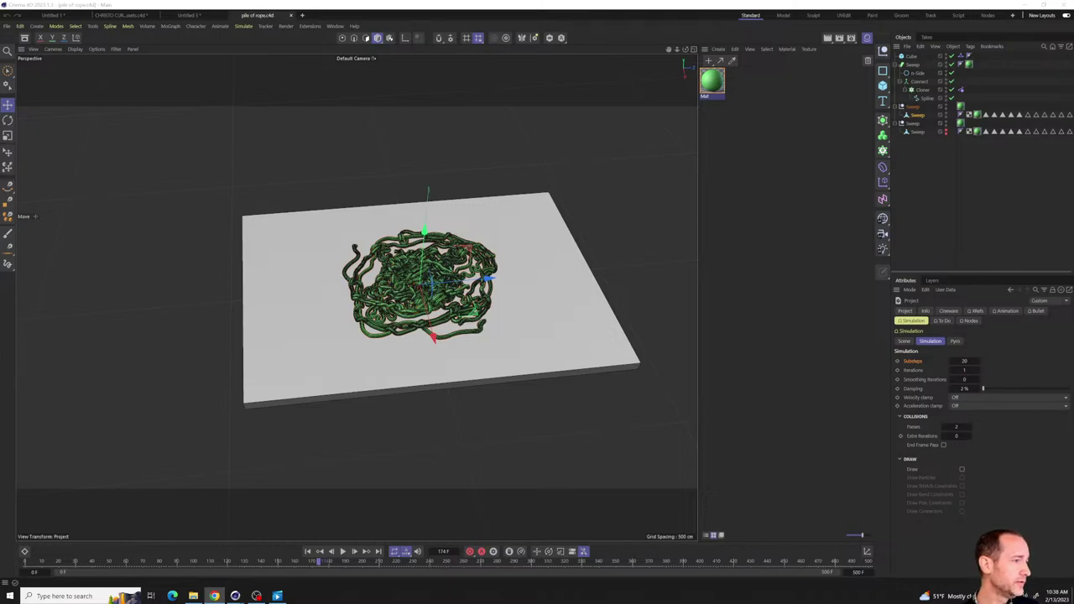
- Switch to Chrome and view the post with the pink knotted tube animation on the artist's Instagram profile
{"action": "key", "text": "alt+Tab"}
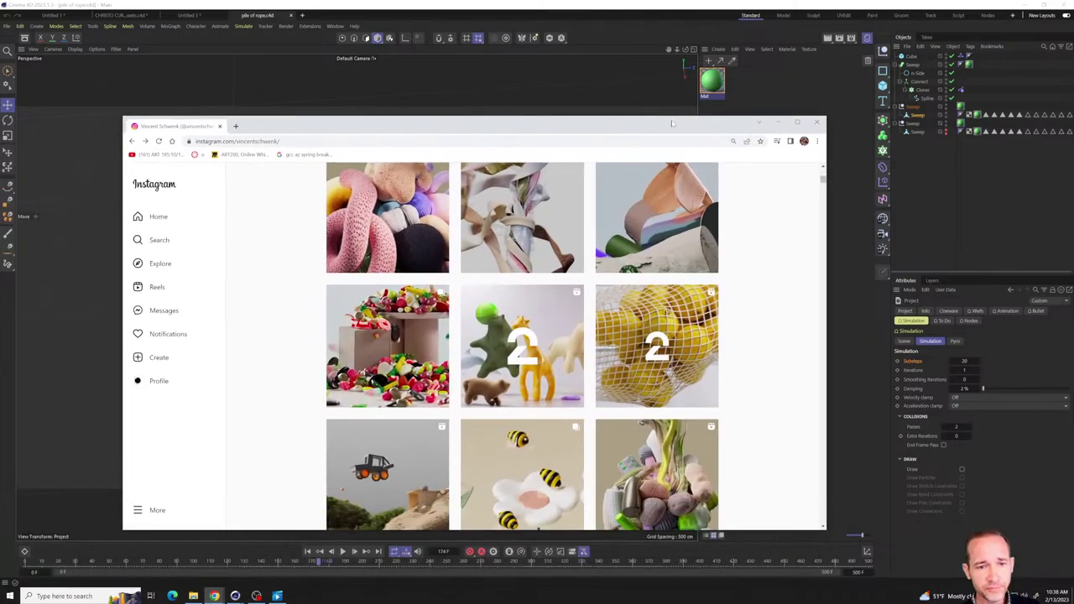
{"action": "scroll", "coordinate": [808, 289], "scroll_direction": "down", "scroll_amount": 3}
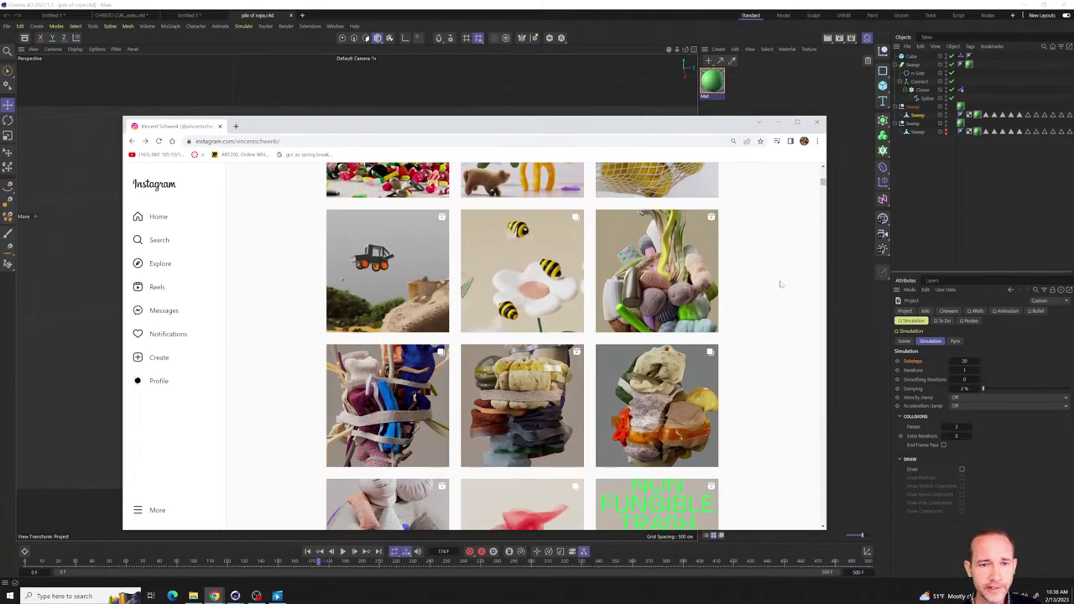
{"action": "scroll", "coordinate": [781, 284], "scroll_direction": "up", "scroll_amount": 4}
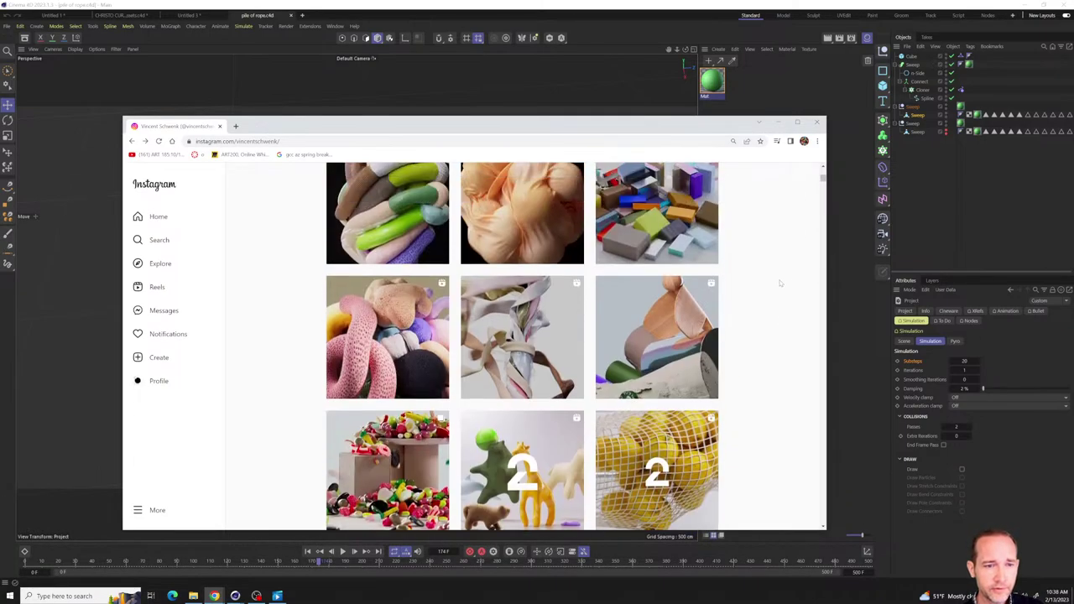
{"action": "scroll", "coordinate": [781, 283], "scroll_direction": "up", "scroll_amount": 2}
{"action": "scroll", "coordinate": [780, 284], "scroll_direction": "down", "scroll_amount": 2}
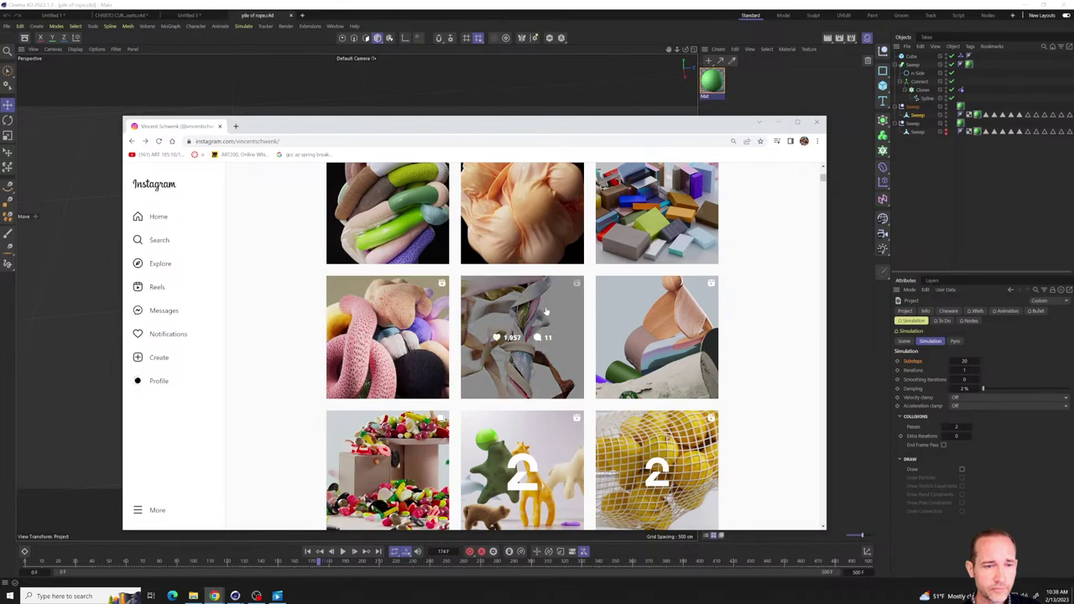
{"action": "left_click", "coordinate": [399, 325]}
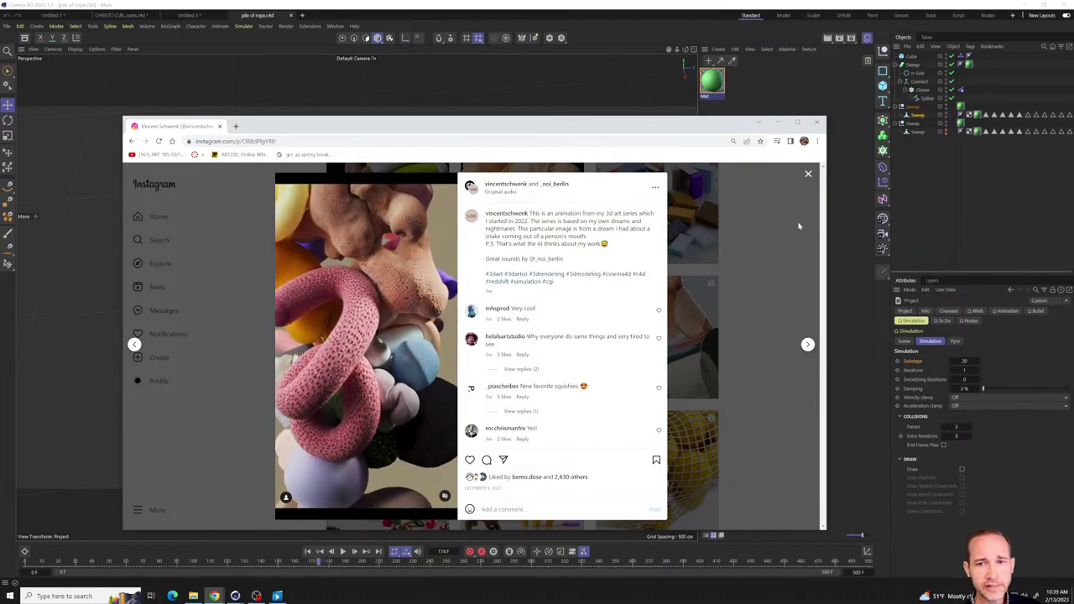
{"action": "left_click", "coordinate": [808, 175]}
- Browse further down the artist's posts and view the clip of the animated rope-like hair on a colourful soft figure
{"action": "scroll", "coordinate": [721, 270], "scroll_direction": "down", "scroll_amount": 5}
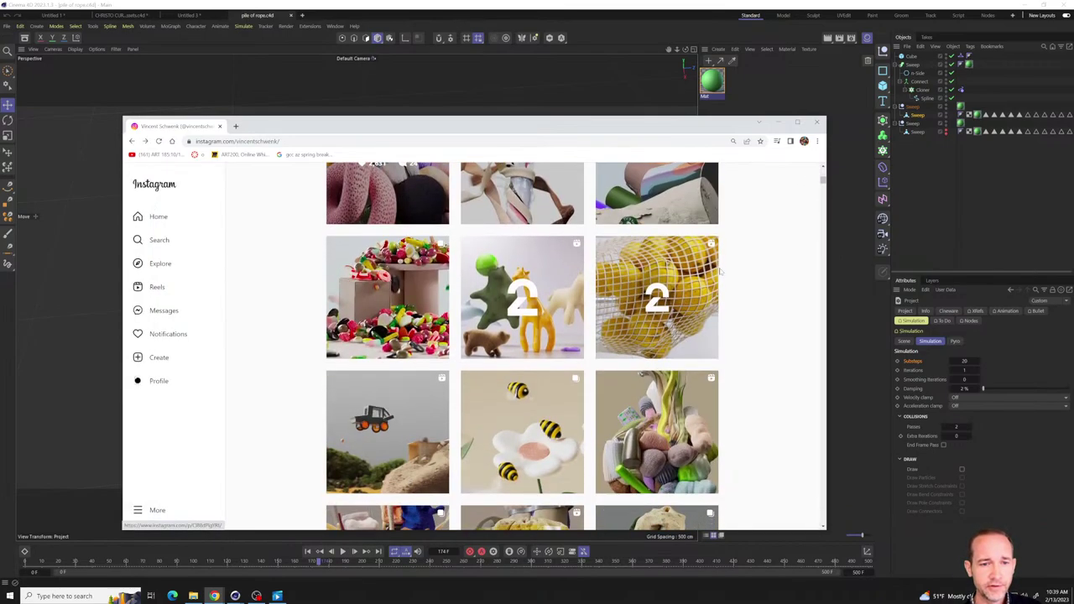
{"action": "scroll", "coordinate": [722, 270], "scroll_direction": "down", "scroll_amount": 6}
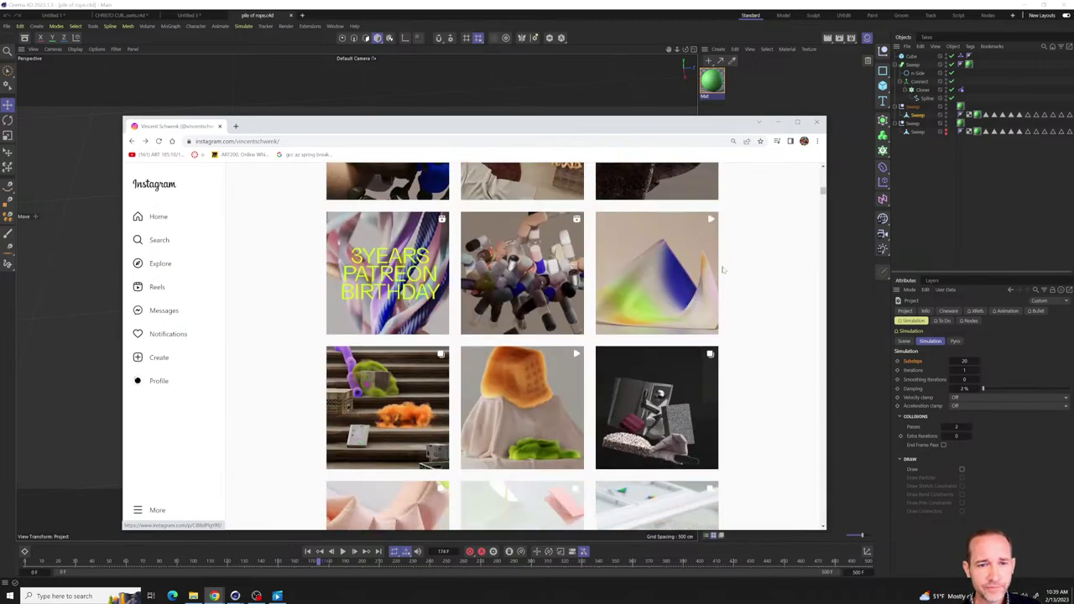
{"action": "scroll", "coordinate": [721, 270], "scroll_direction": "down", "scroll_amount": 9}
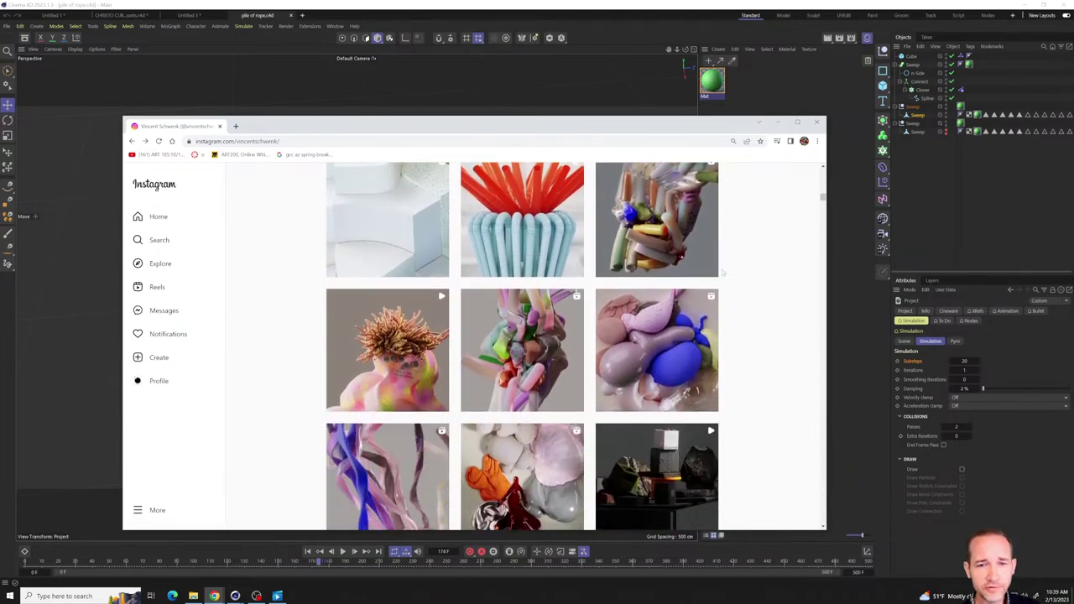
{"action": "scroll", "coordinate": [720, 273], "scroll_direction": "up", "scroll_amount": 1}
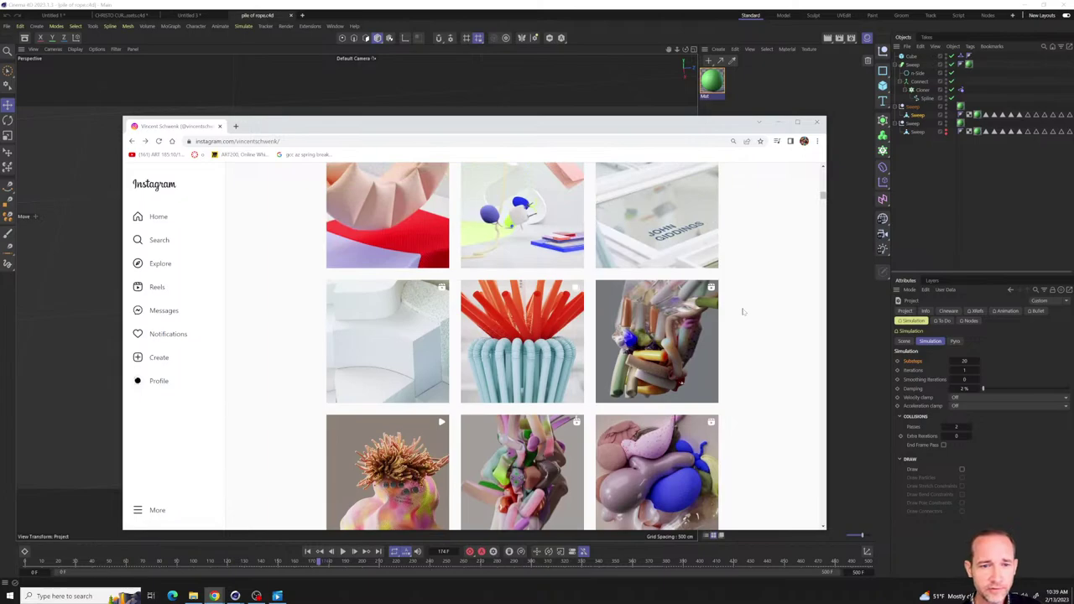
{"action": "scroll", "coordinate": [742, 312], "scroll_direction": "down", "scroll_amount": 2}
{"action": "scroll", "coordinate": [743, 312], "scroll_direction": "down", "scroll_amount": 1}
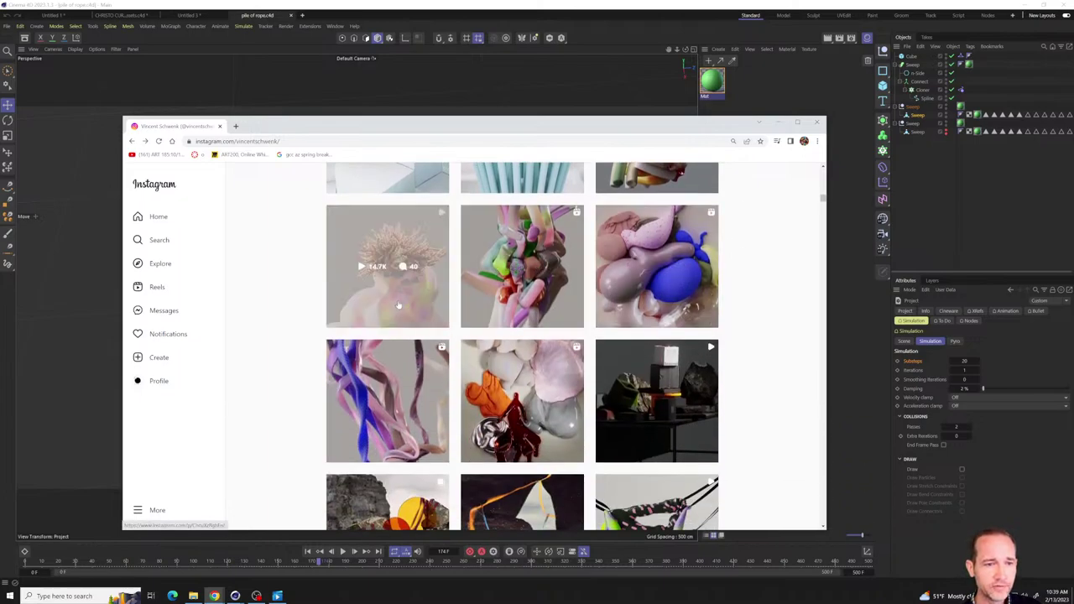
{"action": "left_click", "coordinate": [386, 265]}
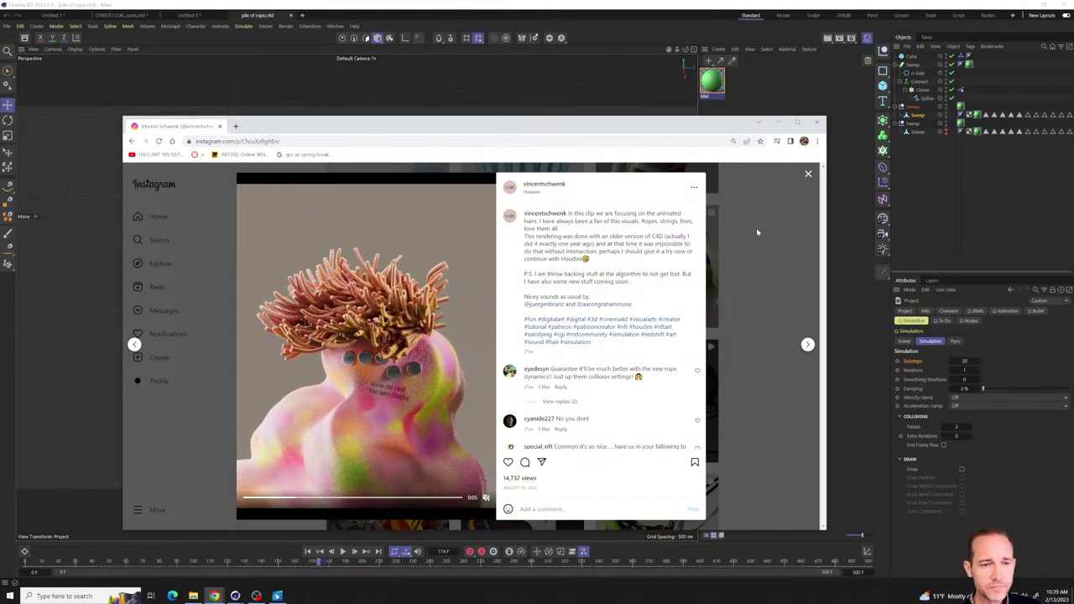
{"action": "left_click", "coordinate": [808, 176]}
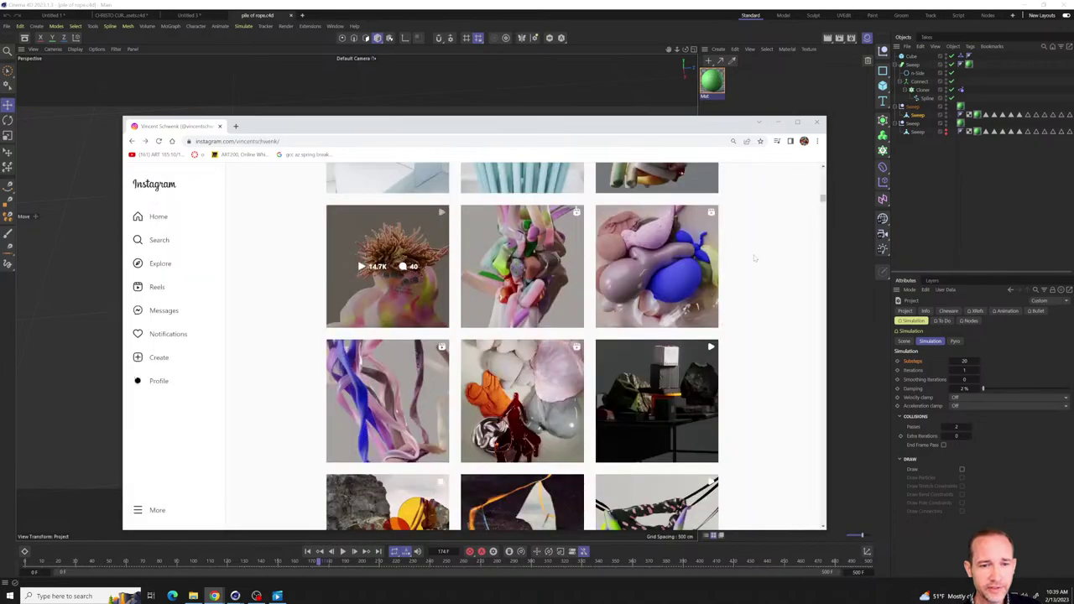
- Find and open the post showing soft shapes hanging in a black and pink patterned cloth sling
{"action": "scroll", "coordinate": [755, 259], "scroll_direction": "down", "scroll_amount": 4}
{"action": "scroll", "coordinate": [754, 259], "scroll_direction": "up", "scroll_amount": 2}
{"action": "scroll", "coordinate": [753, 258], "scroll_direction": "down", "scroll_amount": 2}
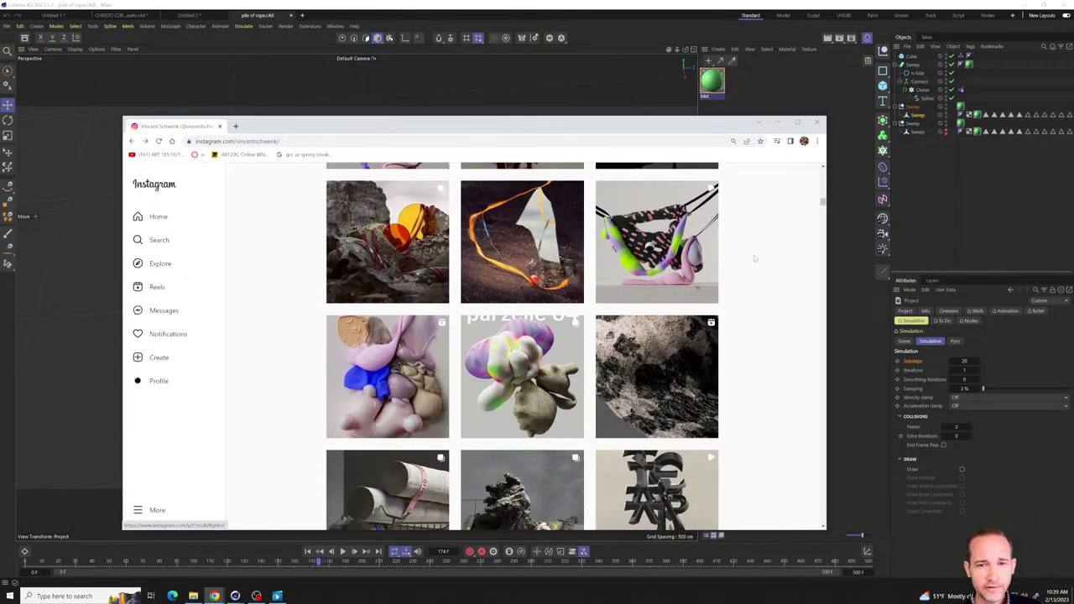
{"action": "left_click", "coordinate": [675, 245]}
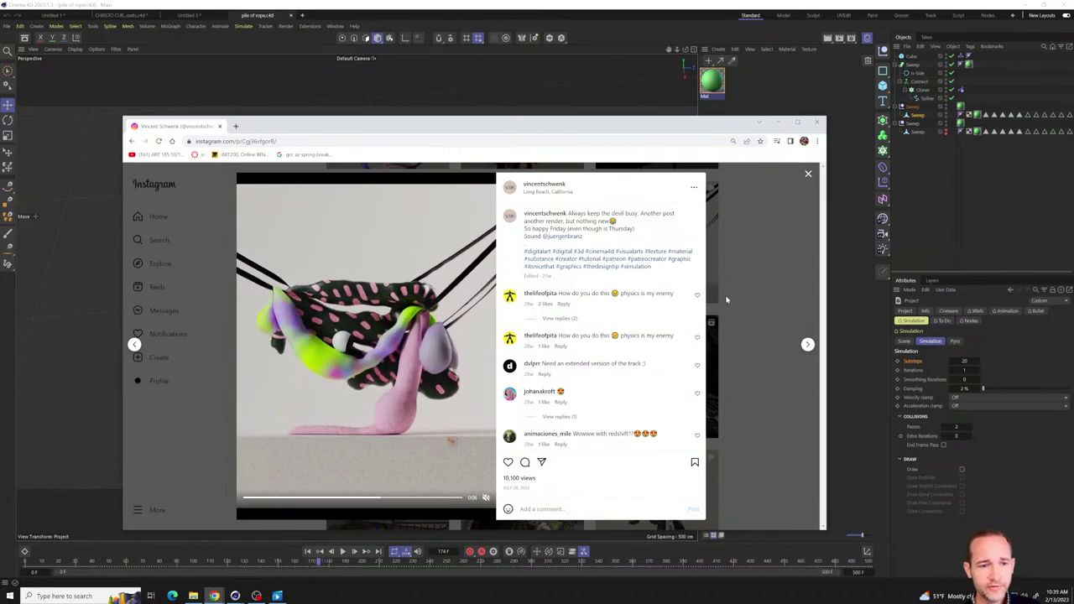
- Leave the cloth sling post, browse far down the artist's grid, and open the clip of grey, green and blue geometric blocks
{"action": "left_click", "coordinate": [806, 175]}
{"action": "scroll", "coordinate": [758, 288], "scroll_direction": "down", "scroll_amount": 10}
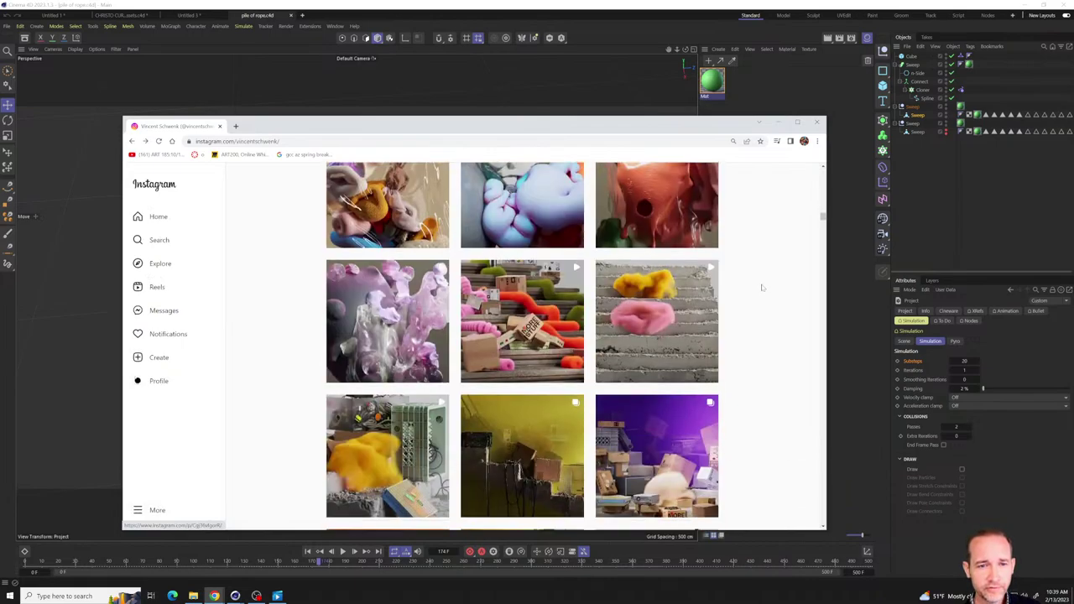
{"action": "scroll", "coordinate": [762, 288], "scroll_direction": "down", "scroll_amount": 15}
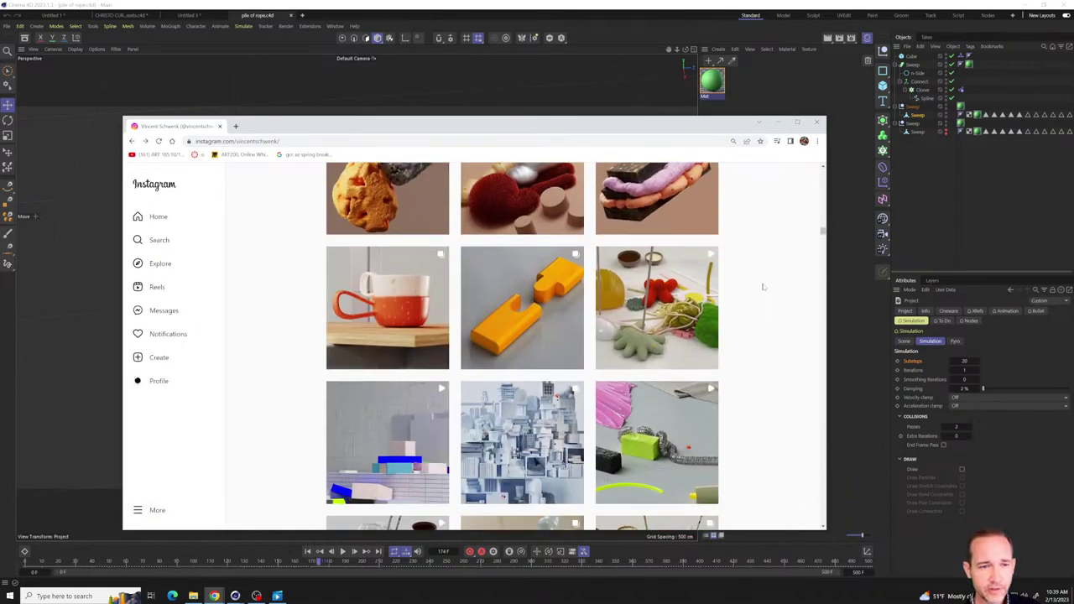
{"action": "scroll", "coordinate": [763, 287], "scroll_direction": "down", "scroll_amount": 15}
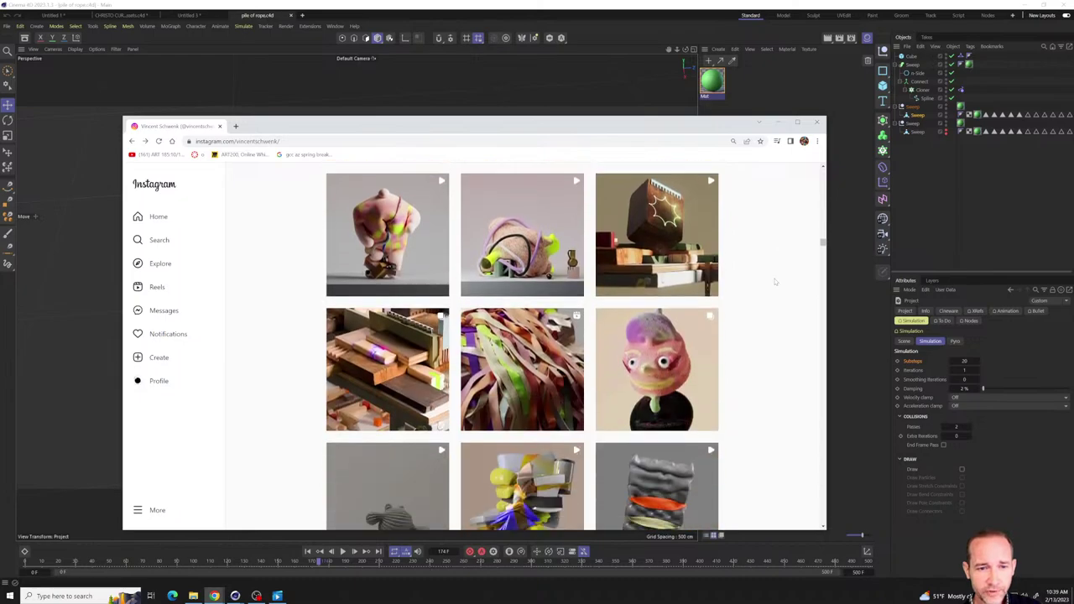
{"action": "scroll", "coordinate": [776, 282], "scroll_direction": "down", "scroll_amount": 5}
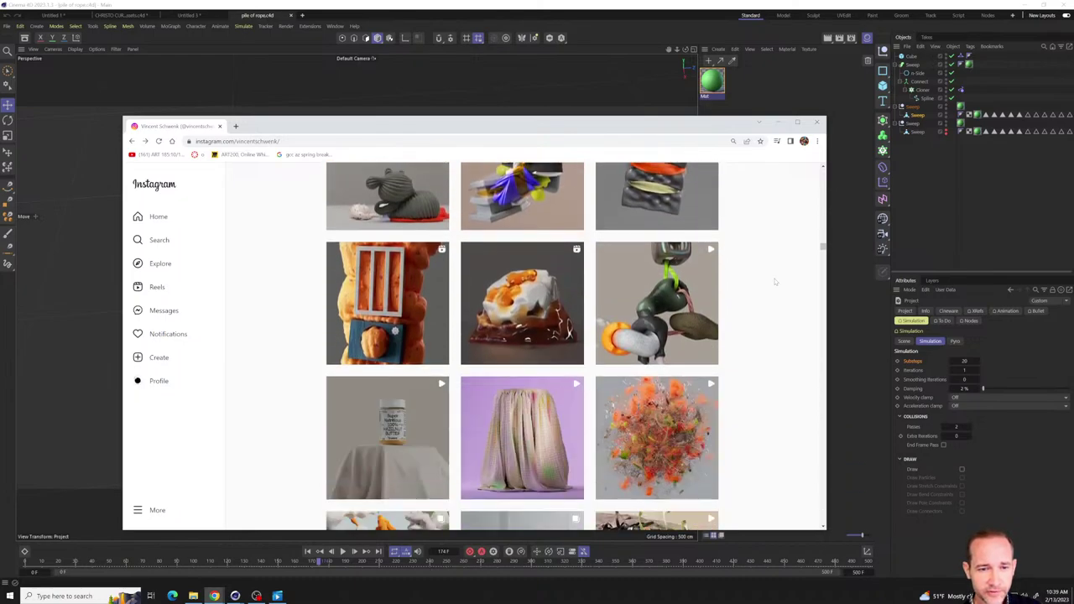
{"action": "scroll", "coordinate": [776, 282], "scroll_direction": "down", "scroll_amount": 15}
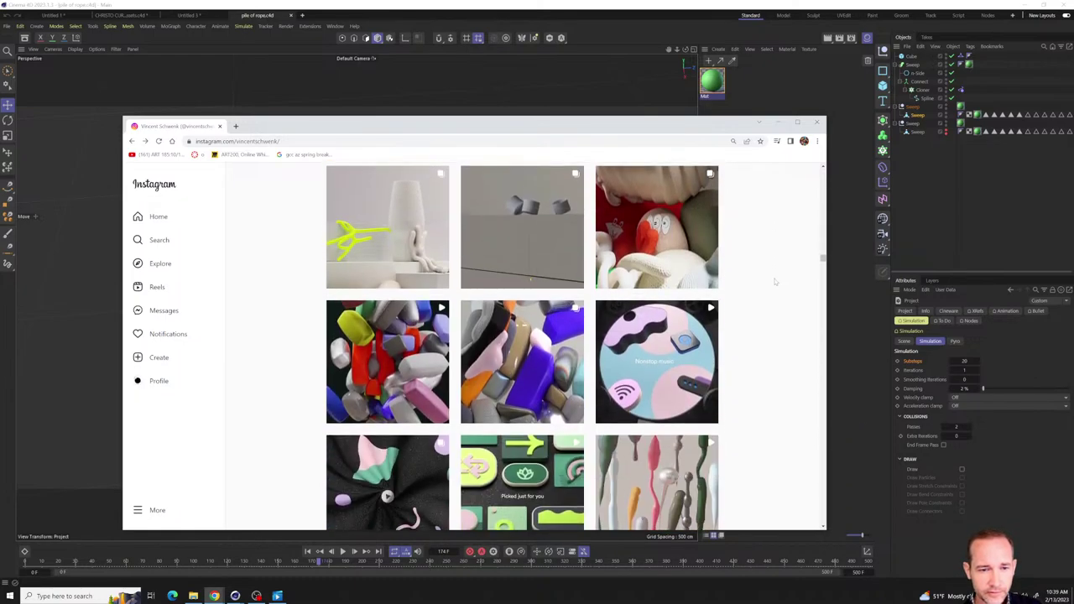
{"action": "scroll", "coordinate": [775, 282], "scroll_direction": "down", "scroll_amount": 15}
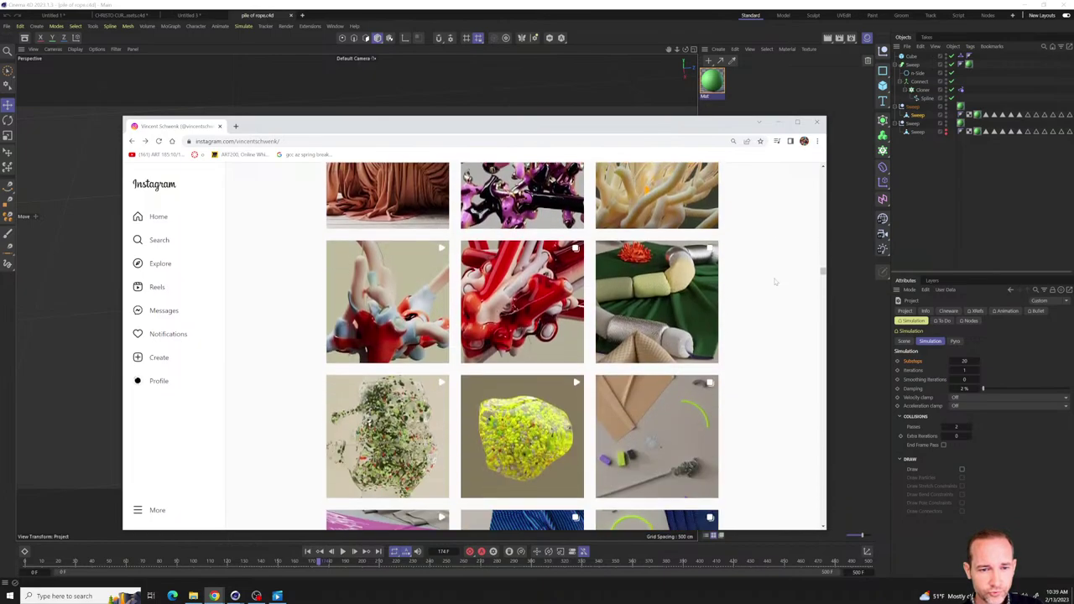
{"action": "scroll", "coordinate": [775, 282], "scroll_direction": "down", "scroll_amount": 15}
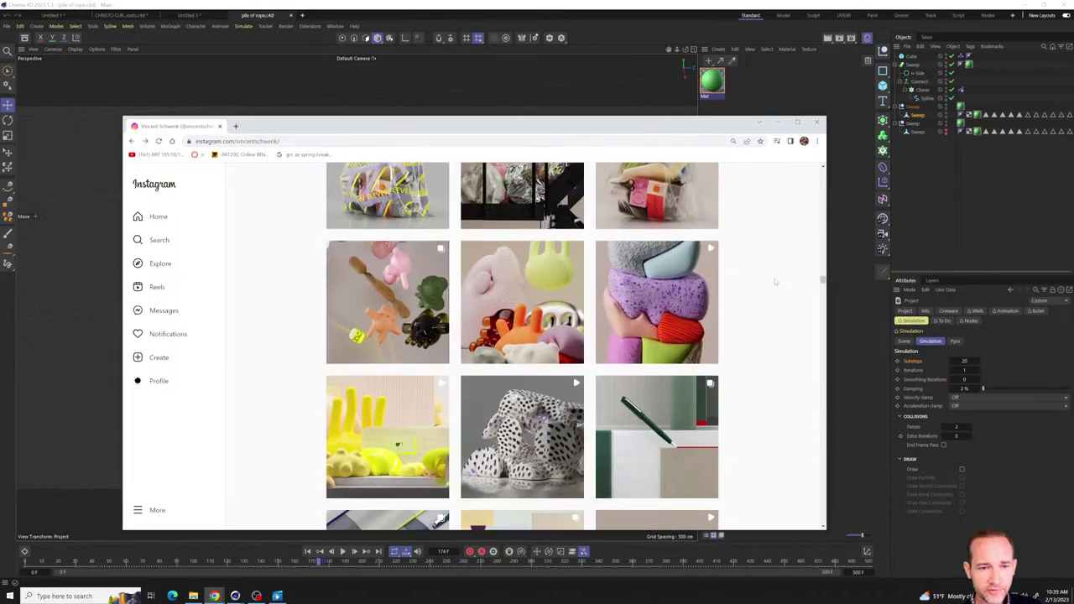
{"action": "scroll", "coordinate": [776, 282], "scroll_direction": "down", "scroll_amount": 15}
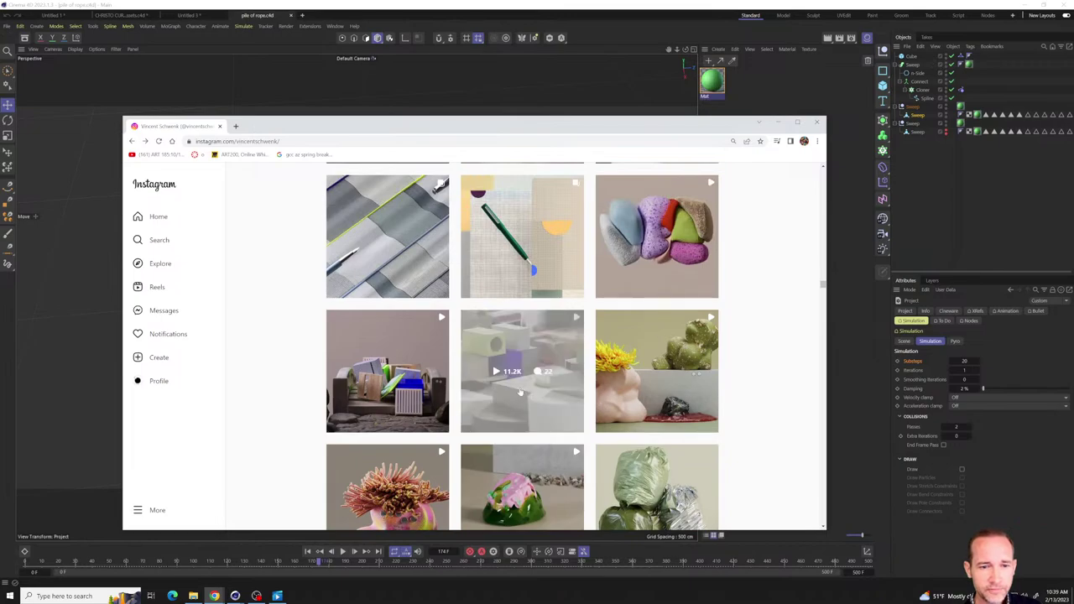
{"action": "left_click", "coordinate": [520, 392]}
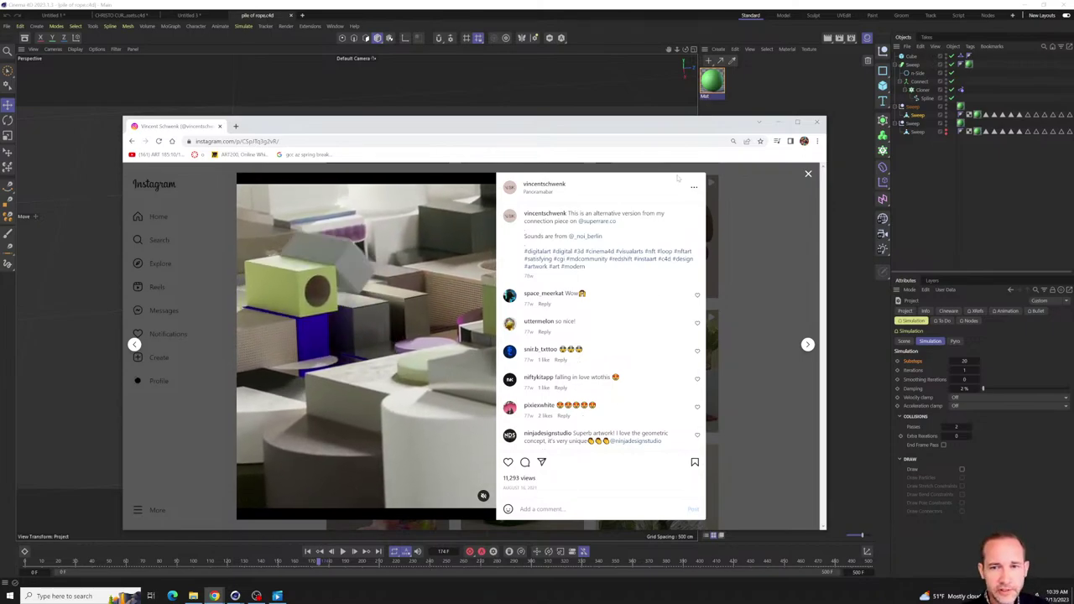
- Return to the grid and open the post showing the grey stone formation with orange tufts and blue goo
{"action": "left_click", "coordinate": [809, 174]}
{"action": "scroll", "coordinate": [755, 354], "scroll_direction": "down", "scroll_amount": 2}
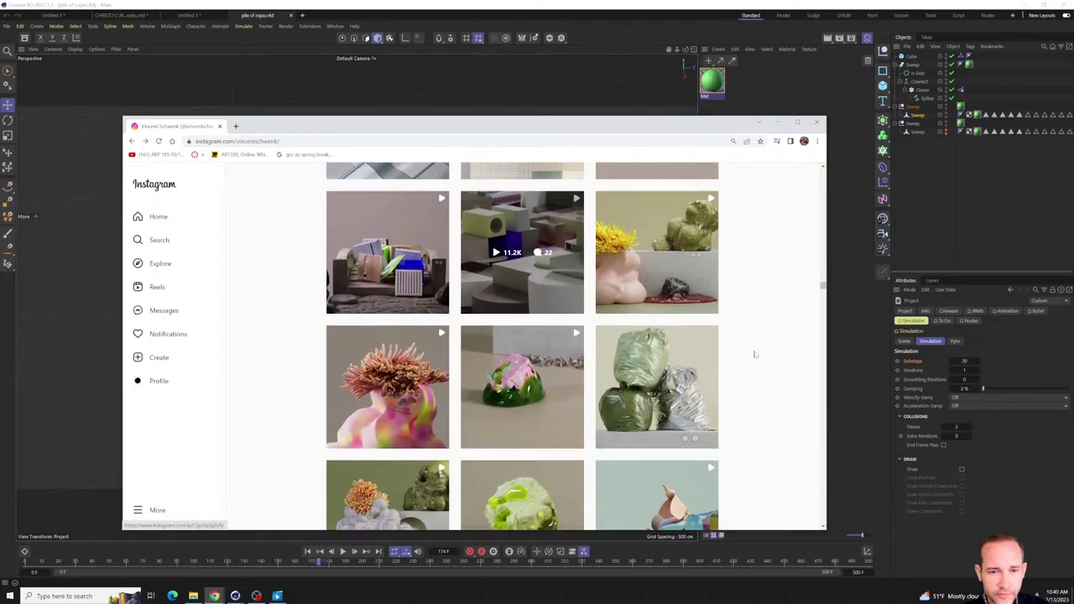
{"action": "scroll", "coordinate": [755, 355], "scroll_direction": "down", "scroll_amount": 2}
{"action": "scroll", "coordinate": [755, 354], "scroll_direction": "up", "scroll_amount": 2}
{"action": "scroll", "coordinate": [755, 354], "scroll_direction": "down", "scroll_amount": 3}
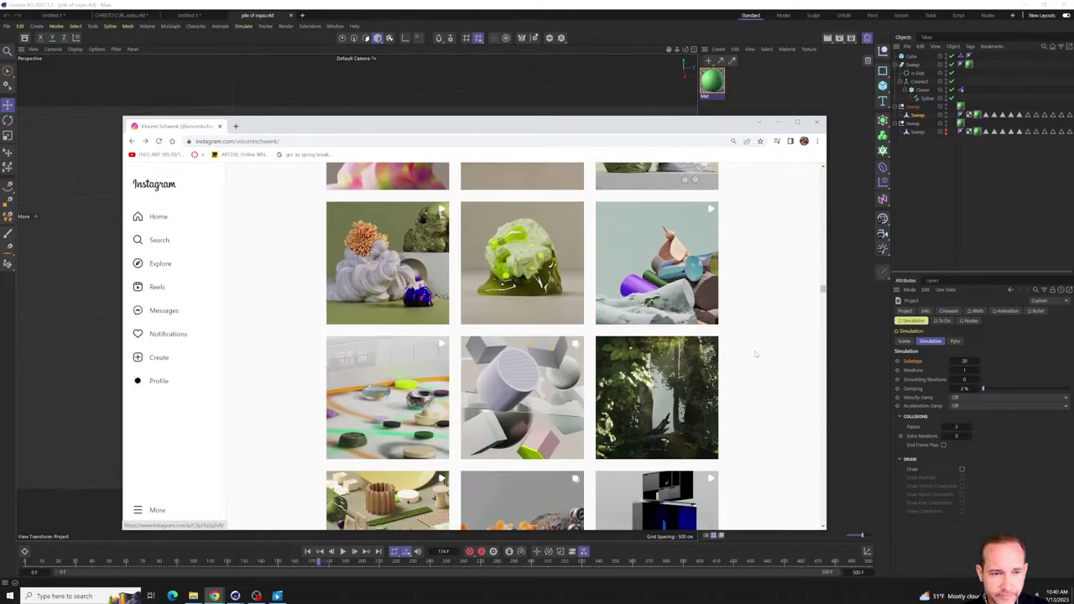
{"action": "left_click", "coordinate": [400, 314]}
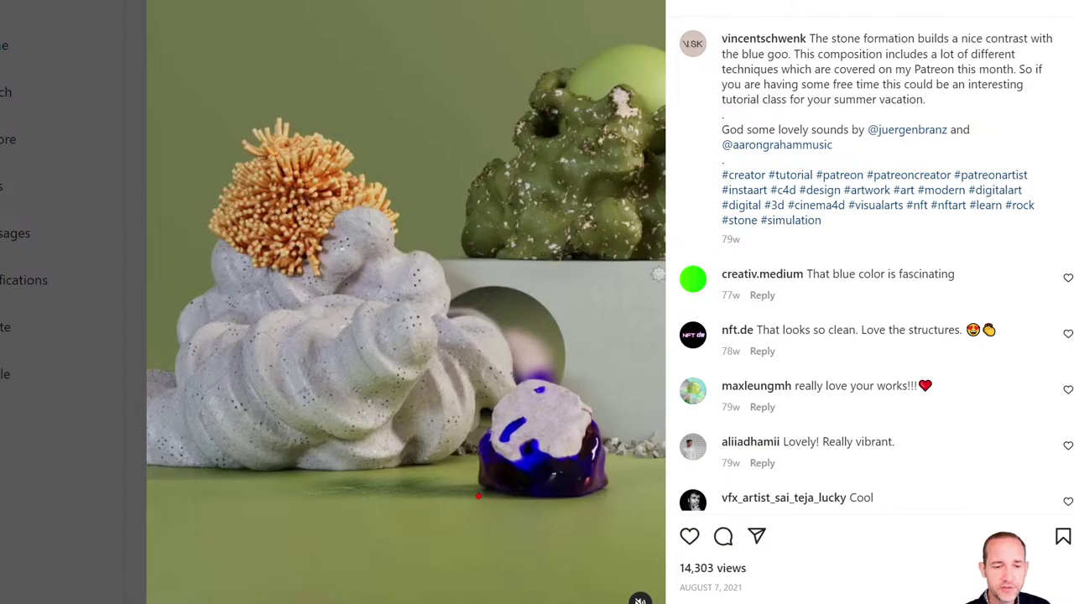
- Mark the blue goo and its stone core with red arrows and freehand strokes on the enlarged view, and clear the annotations
{"action": "left_click_drag", "start_coordinate": [517, 479], "coordinate": [174, 534]}
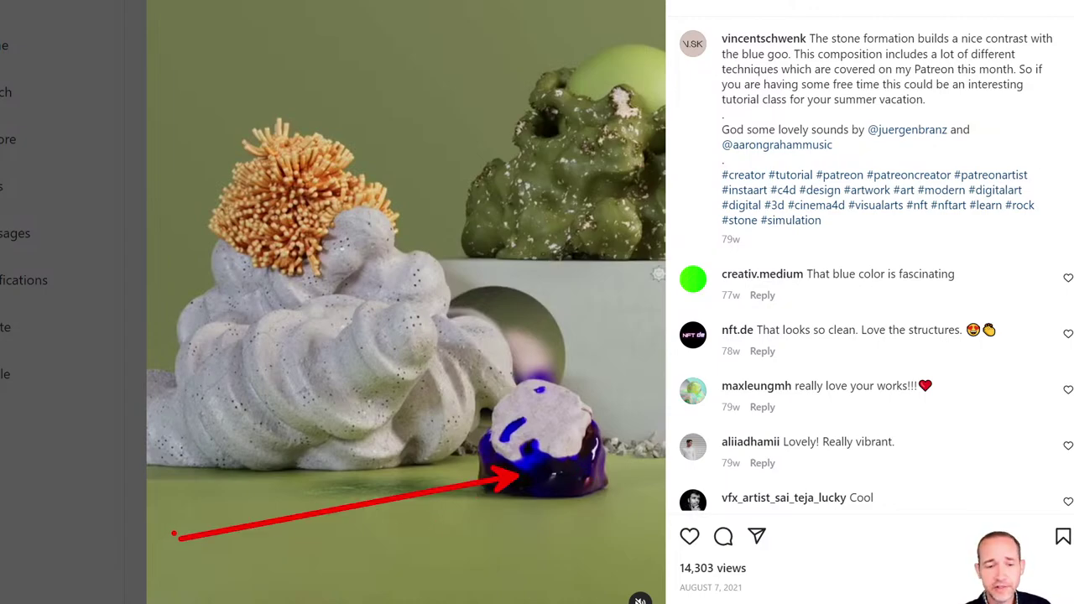
{"action": "left_click_drag", "start_coordinate": [587, 418], "coordinate": [662, 409]}
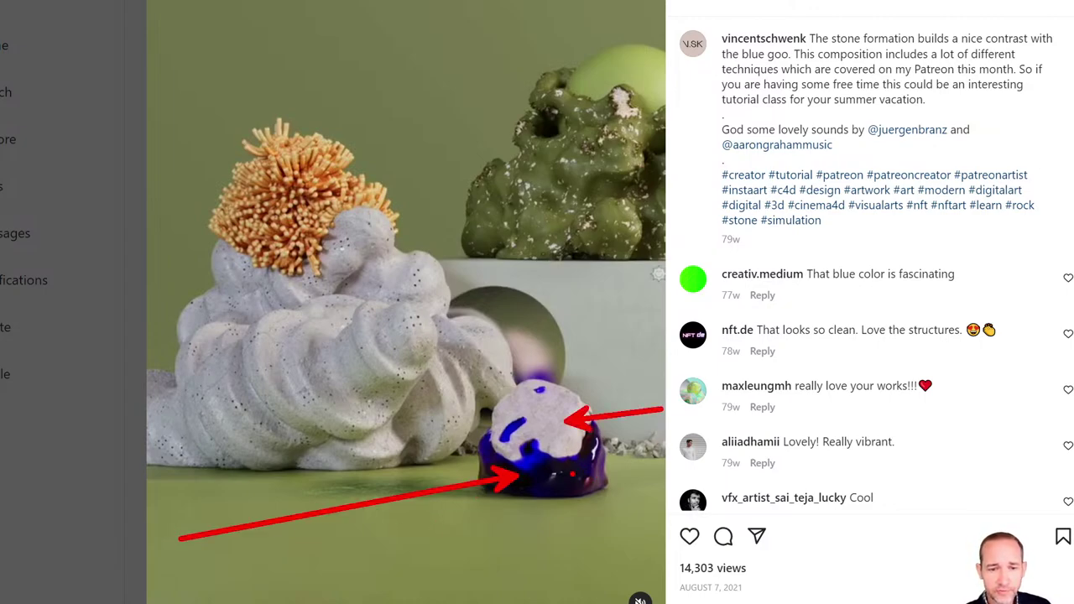
{"action": "left_click_drag", "start_coordinate": [570, 475], "coordinate": [650, 483]}
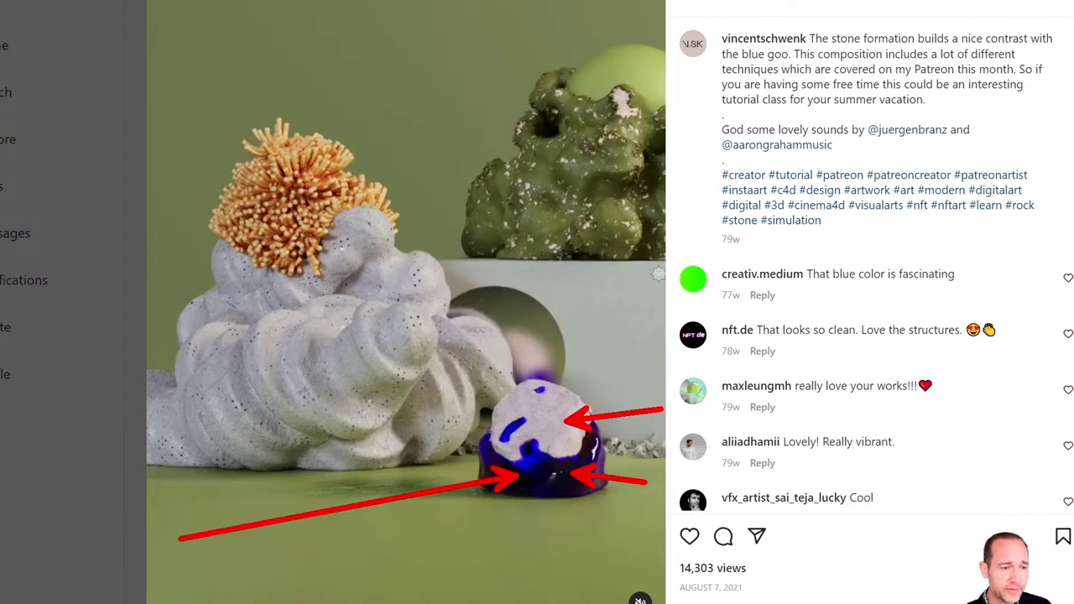
{"action": "mouse_move", "coordinate": [178, 560]}
{"action": "left_mouse_down"}
{"action": "mouse_move", "coordinate": [155, 235]}
{"action": "mouse_move", "coordinate": [178, 560]}
{"action": "left_mouse_up"}
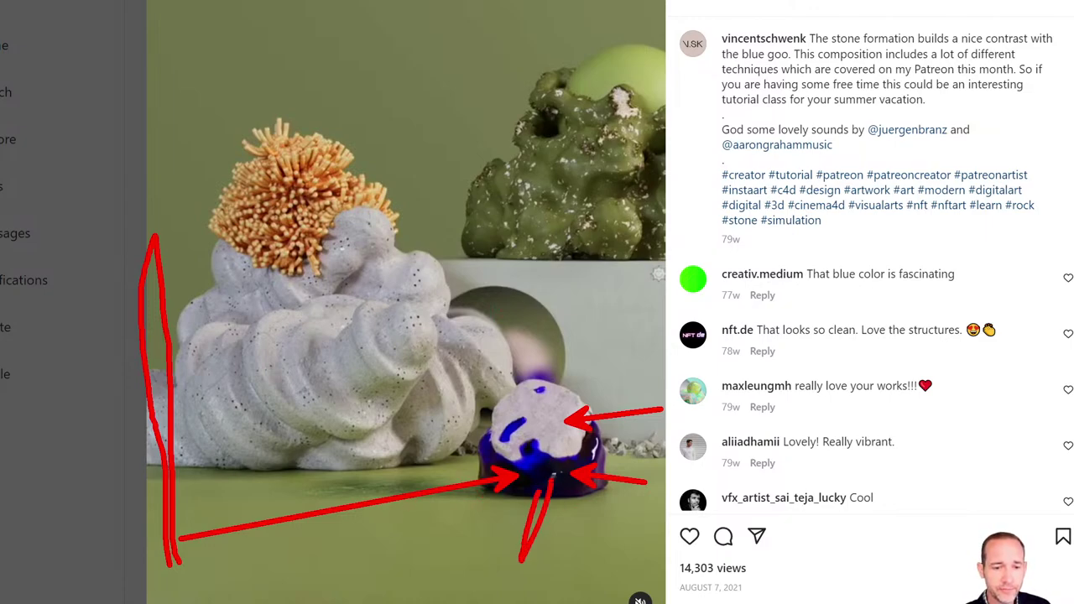
{"action": "key", "text": "Escape"}
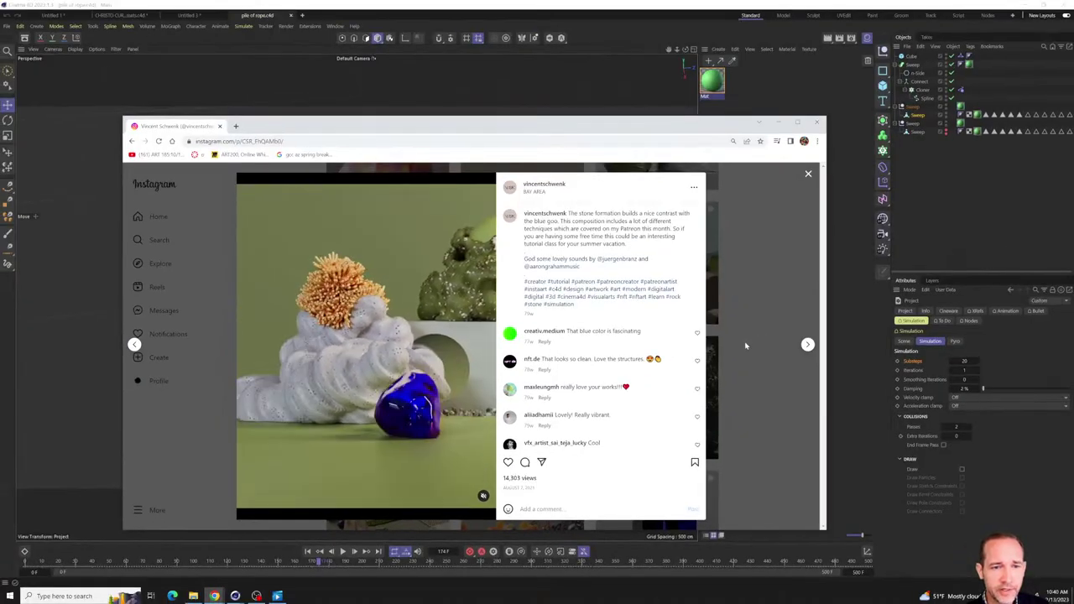
- Close the stone formation post and open the TV 2 Norway channel ident clip further down the grid
{"action": "left_click", "coordinate": [770, 340]}
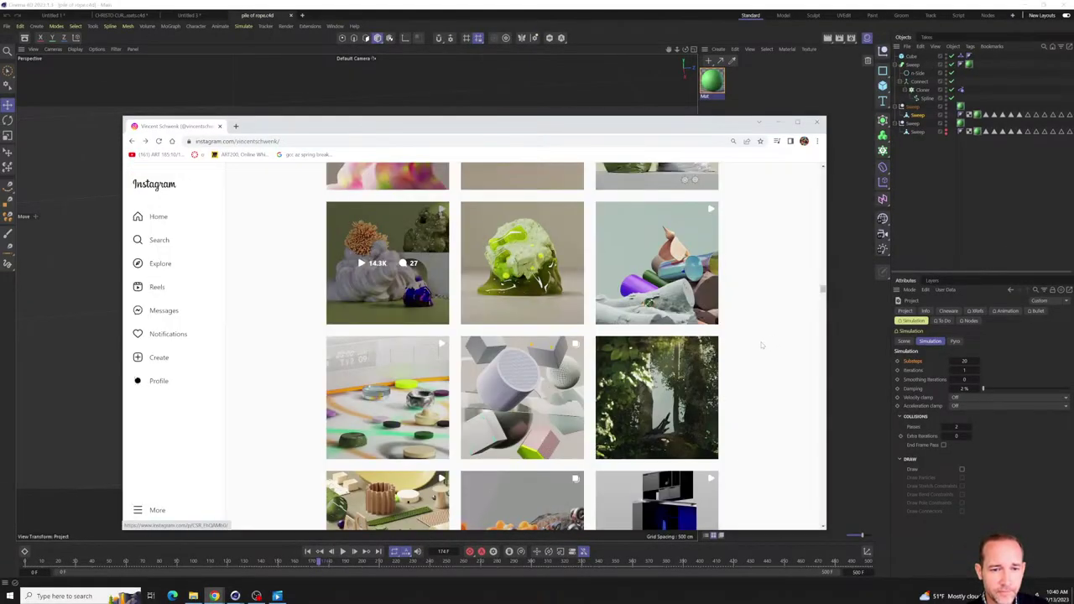
{"action": "scroll", "coordinate": [721, 311], "scroll_direction": "down", "scroll_amount": 2}
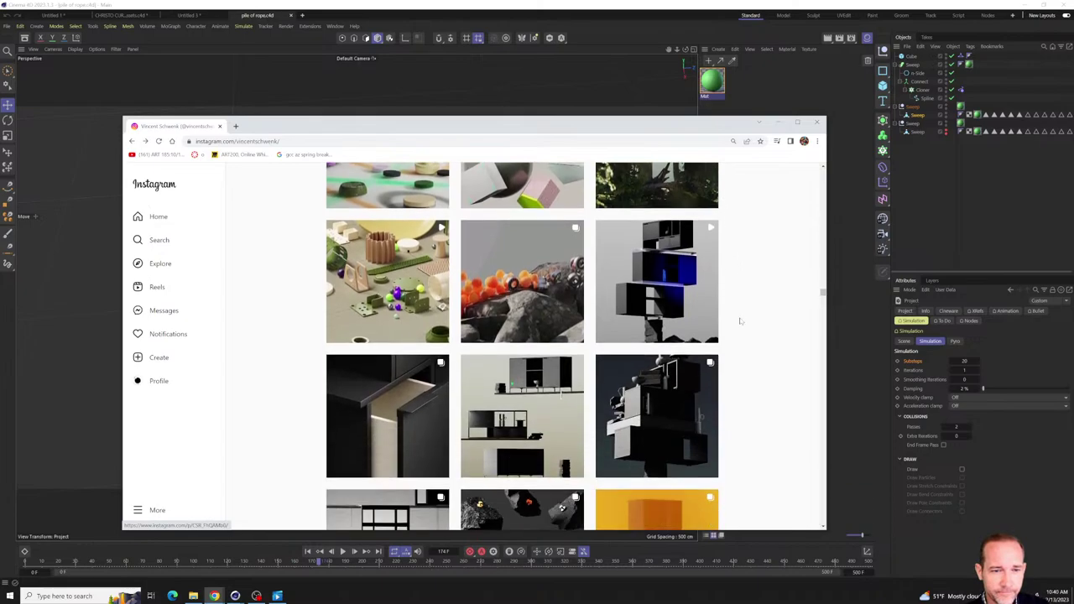
{"action": "left_click", "coordinate": [369, 317]}
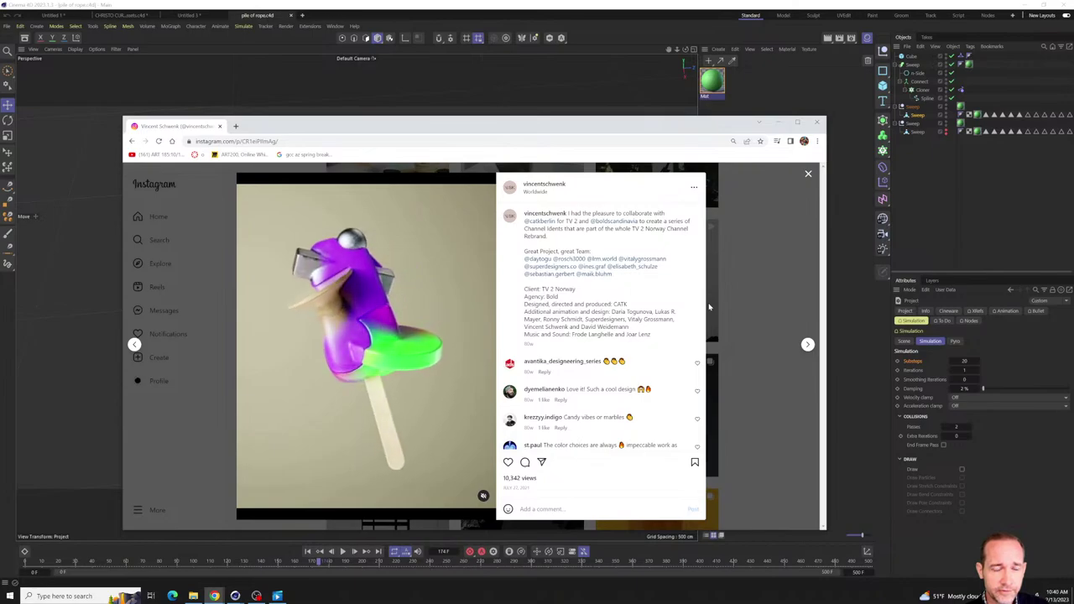
- Close the channel ident post, browse further down the grid, and open the "Having some fun with our topic called joints" clip
{"action": "left_click", "coordinate": [709, 308]}
{"action": "scroll", "coordinate": [709, 307], "scroll_direction": "down", "scroll_amount": 1}
{"action": "scroll", "coordinate": [708, 307], "scroll_direction": "down", "scroll_amount": 1}
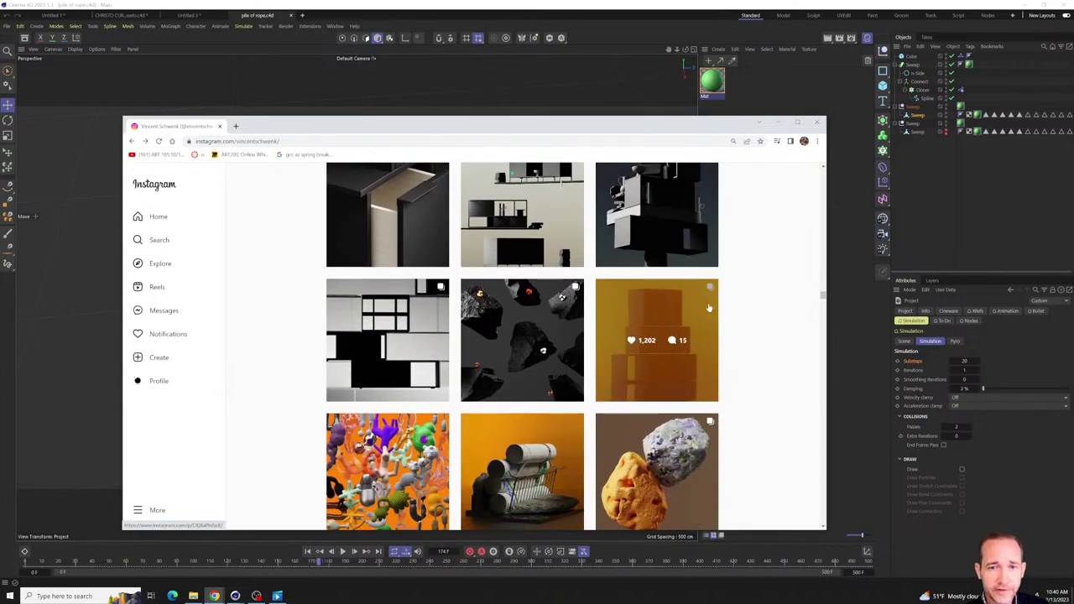
{"action": "scroll", "coordinate": [743, 299], "scroll_direction": "down", "scroll_amount": 1}
{"action": "scroll", "coordinate": [744, 300], "scroll_direction": "down", "scroll_amount": 4}
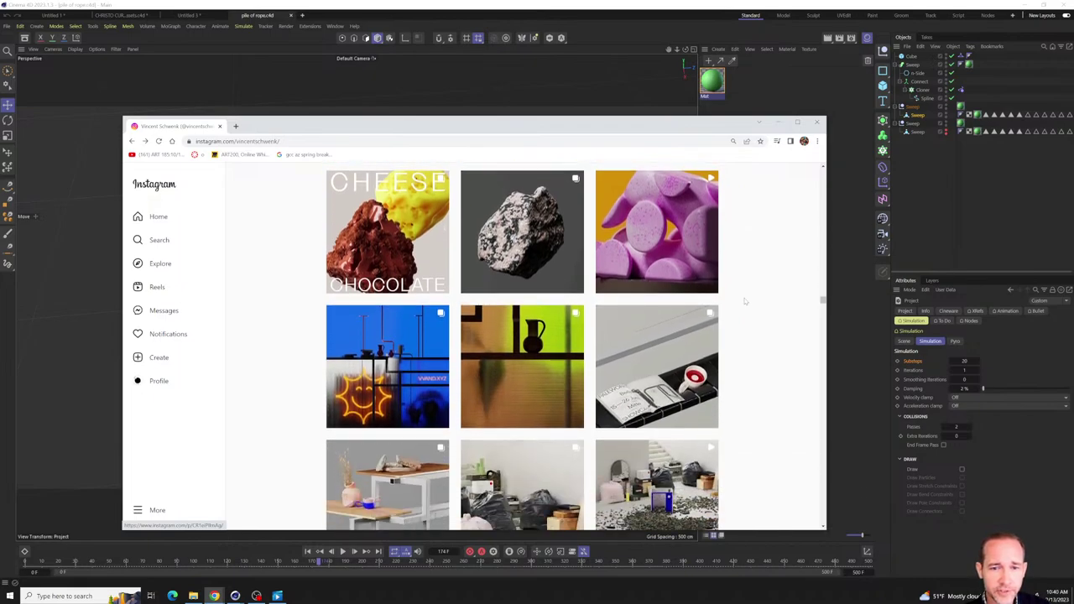
{"action": "scroll", "coordinate": [743, 301], "scroll_direction": "down", "scroll_amount": 2}
{"action": "scroll", "coordinate": [743, 300], "scroll_direction": "down", "scroll_amount": 1}
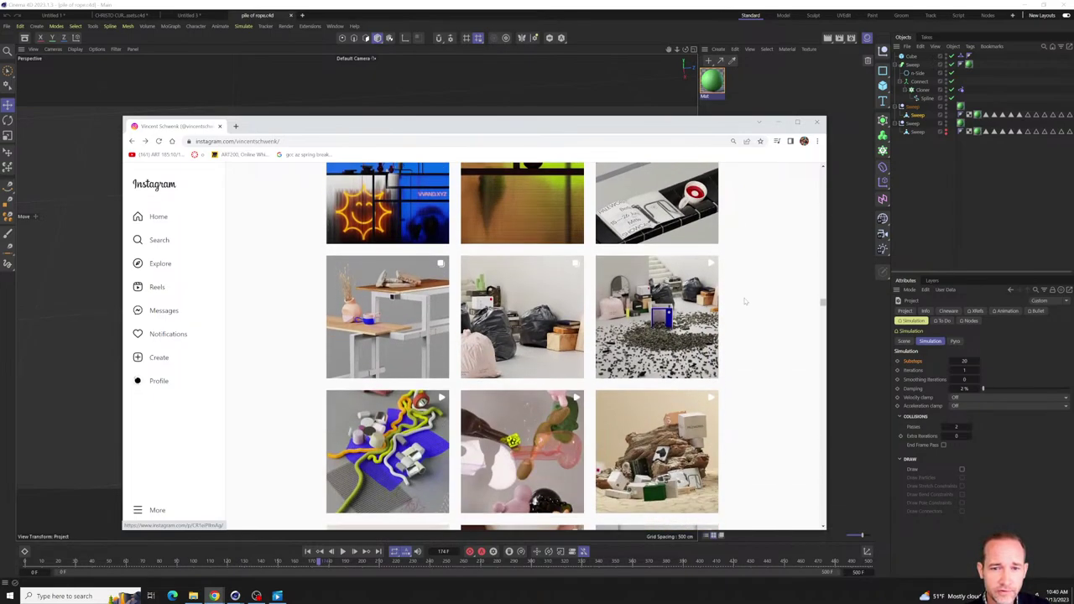
{"action": "scroll", "coordinate": [744, 301], "scroll_direction": "down", "scroll_amount": 2}
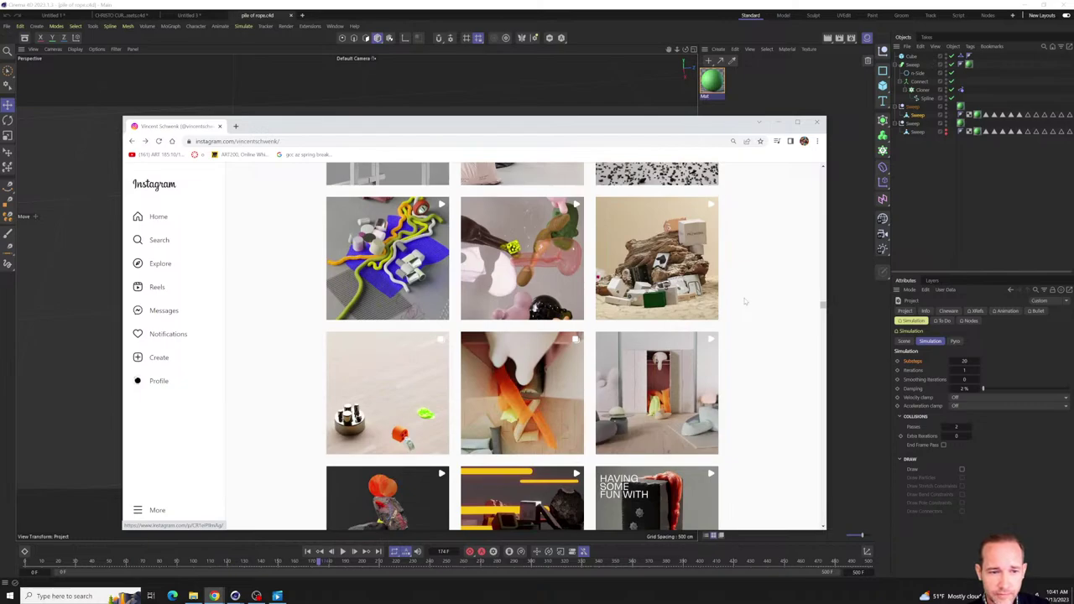
{"action": "scroll", "coordinate": [744, 301], "scroll_direction": "down", "scroll_amount": 2}
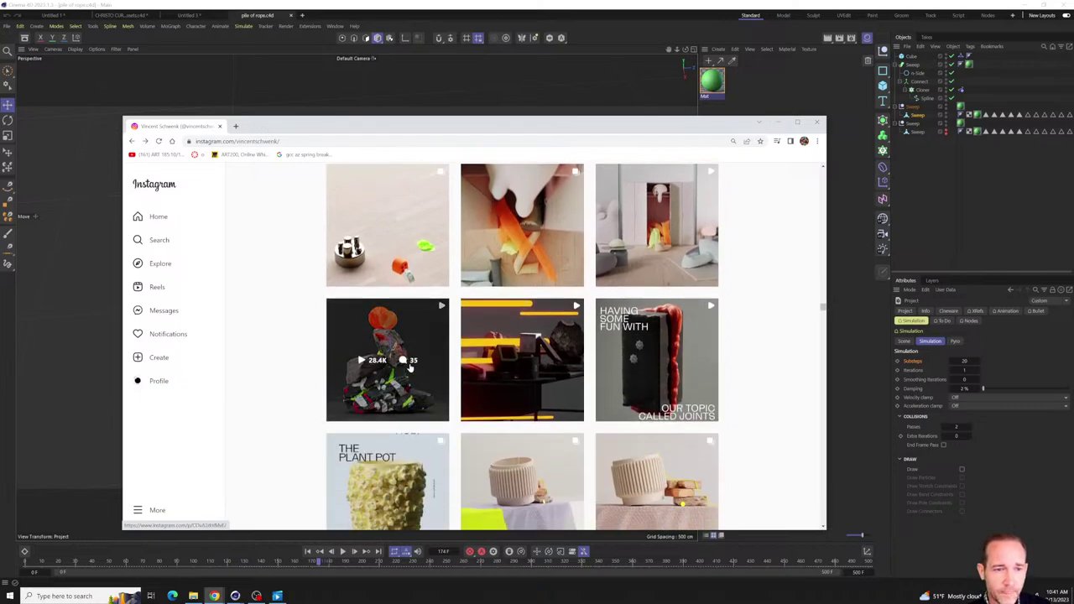
{"action": "scroll", "coordinate": [641, 287], "scroll_direction": "down", "scroll_amount": 1}
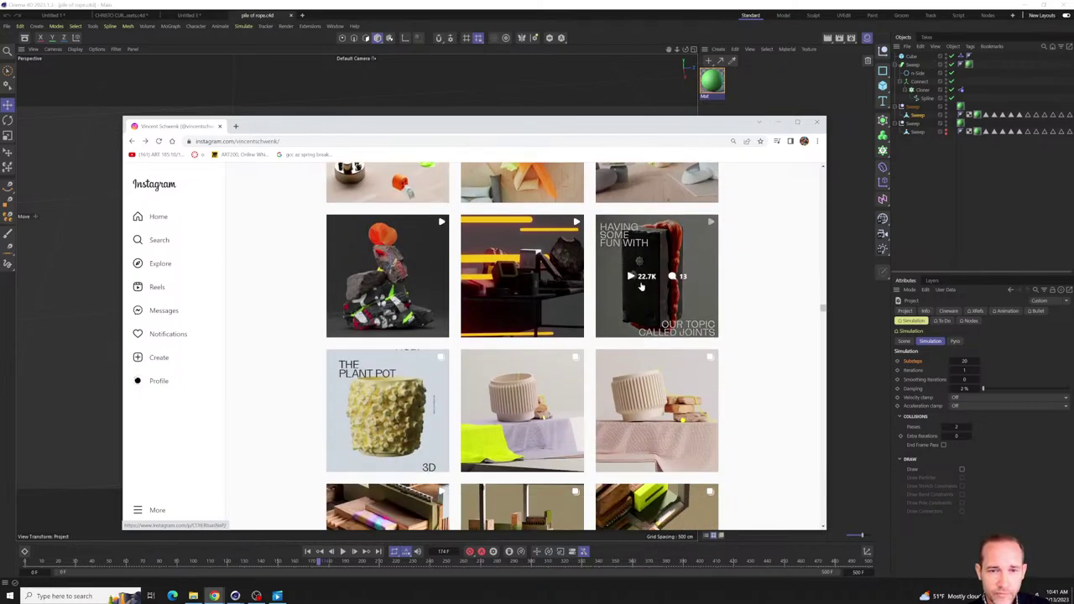
{"action": "left_click", "coordinate": [641, 287]}
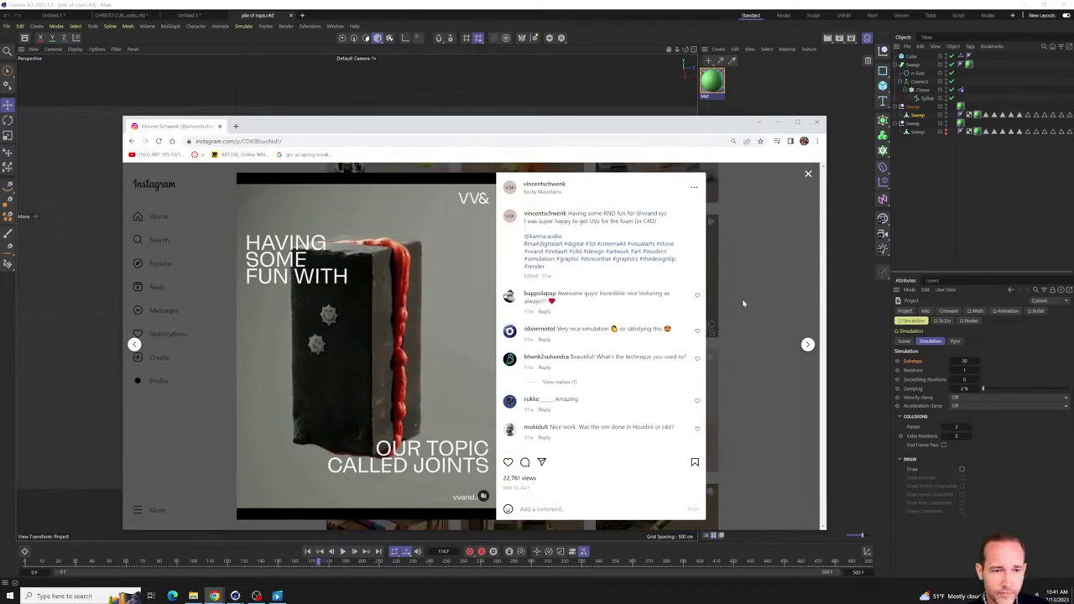
- View the following plant pot post, return to the grid, and open the wood-themed collaboration clip for the vvand.xyz project
{"action": "left_click", "coordinate": [807, 344]}
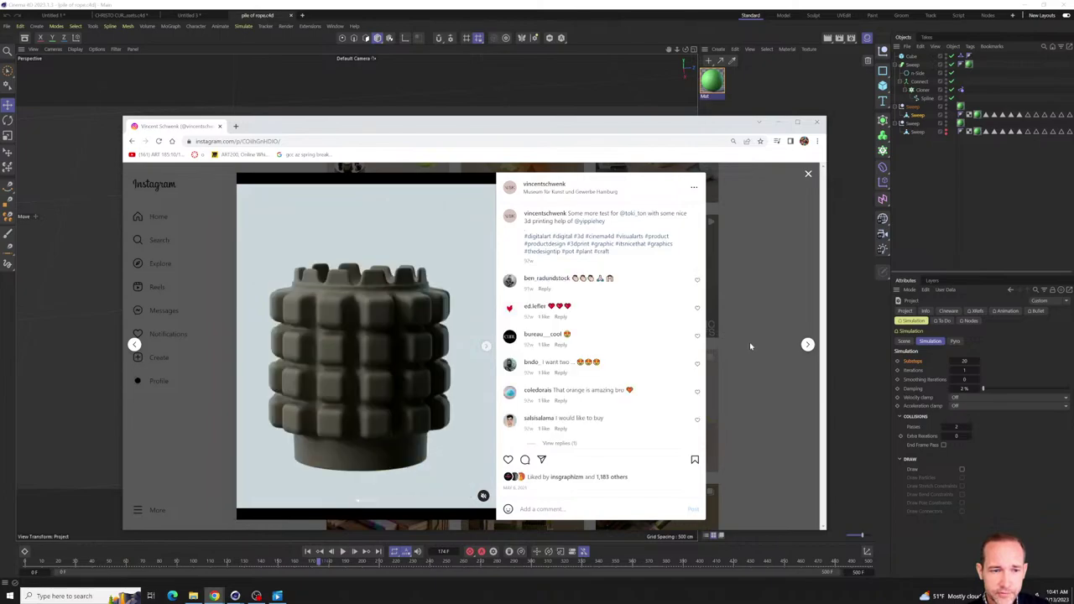
{"action": "left_click", "coordinate": [808, 174]}
{"action": "scroll", "coordinate": [767, 294], "scroll_direction": "down", "scroll_amount": 4}
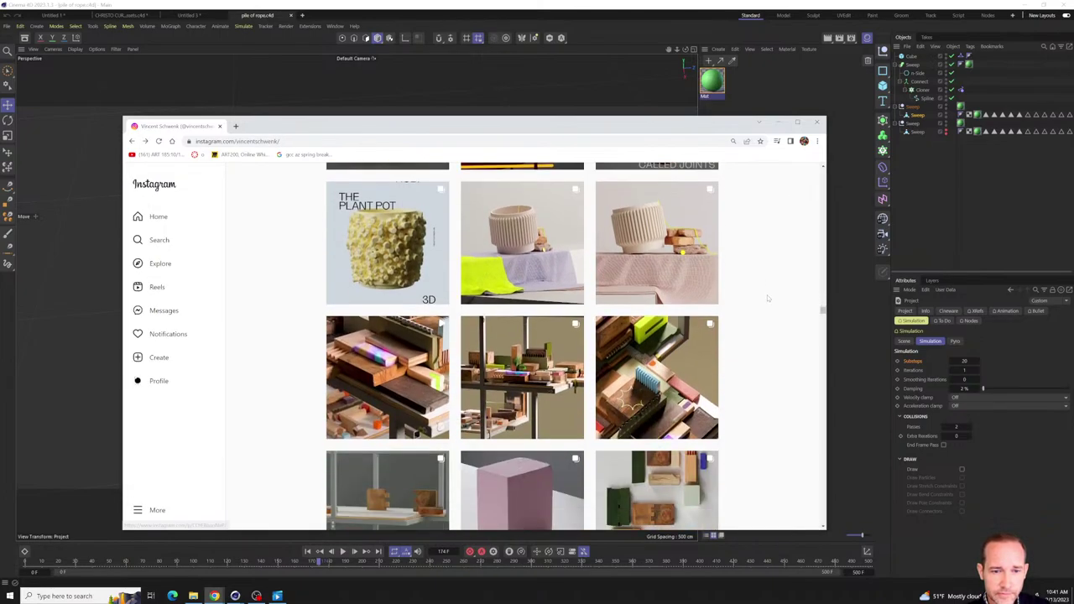
{"action": "scroll", "coordinate": [767, 295], "scroll_direction": "up", "scroll_amount": 1}
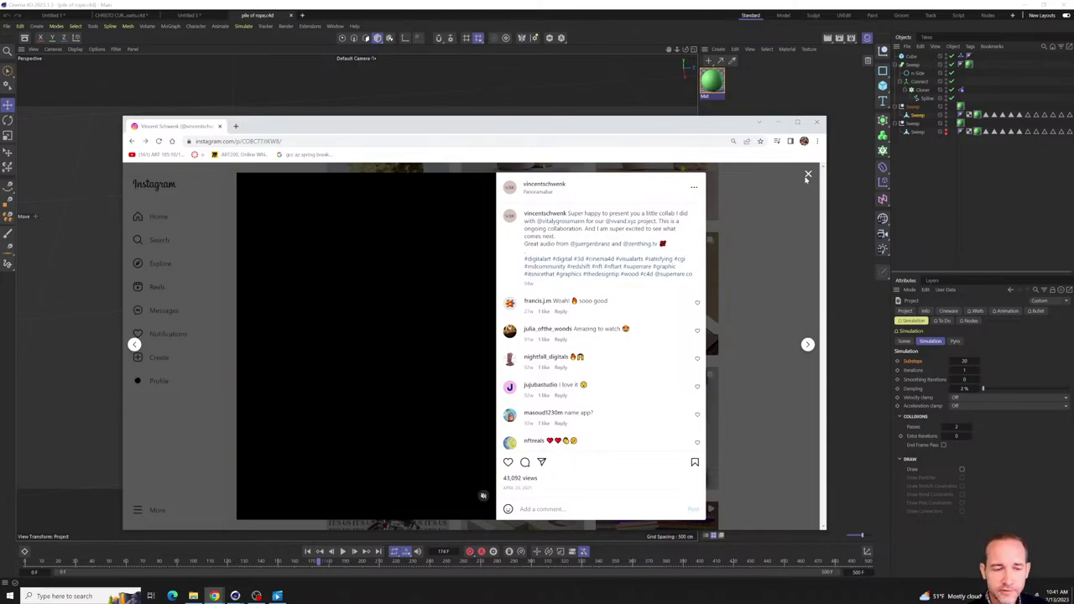
- Close the collaboration post and examine the older soft body and balloon-like simulation posts further down the artist's grid
{"action": "left_click", "coordinate": [807, 176]}
{"action": "scroll", "coordinate": [726, 313], "scroll_direction": "down", "scroll_amount": 3}
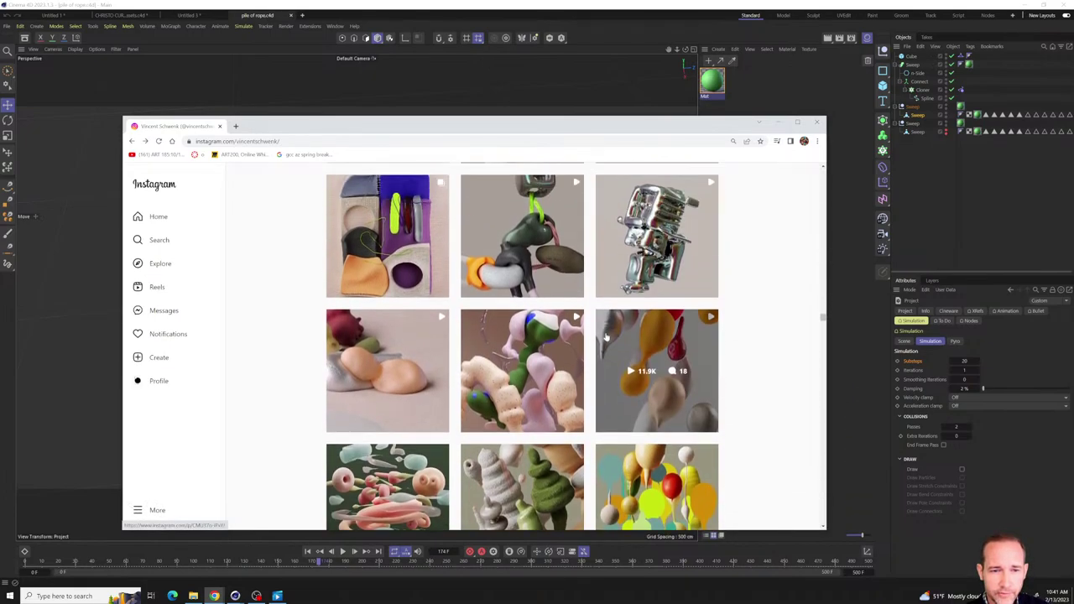
{"action": "scroll", "coordinate": [731, 342], "scroll_direction": "down", "scroll_amount": 1}
{"action": "scroll", "coordinate": [735, 335], "scroll_direction": "down", "scroll_amount": 1}
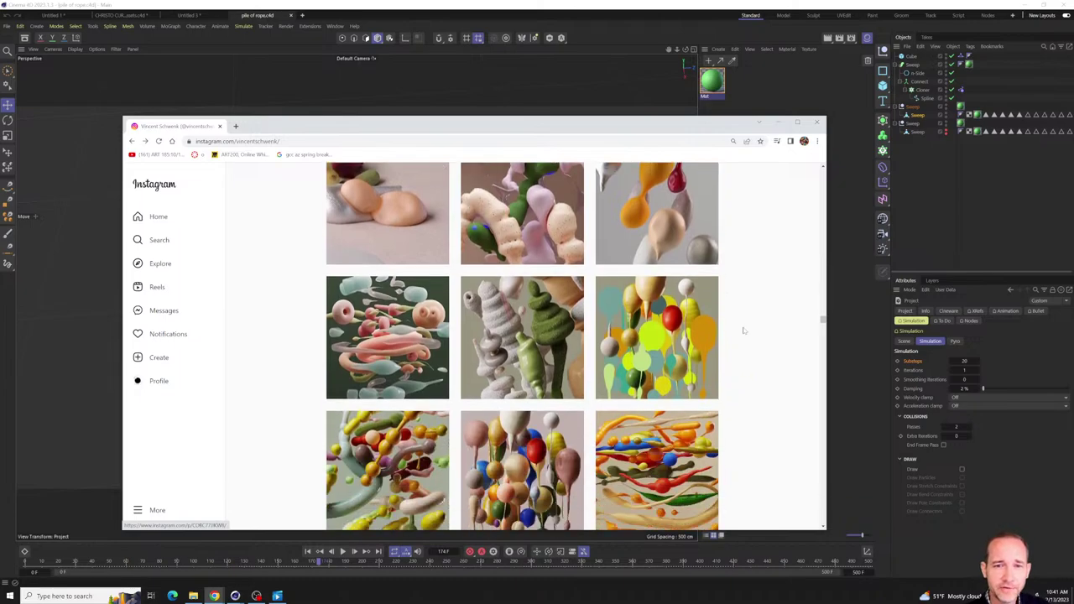
{"action": "scroll", "coordinate": [743, 328], "scroll_direction": "up", "scroll_amount": 1}
{"action": "scroll", "coordinate": [713, 331], "scroll_direction": "down", "scroll_amount": 3}
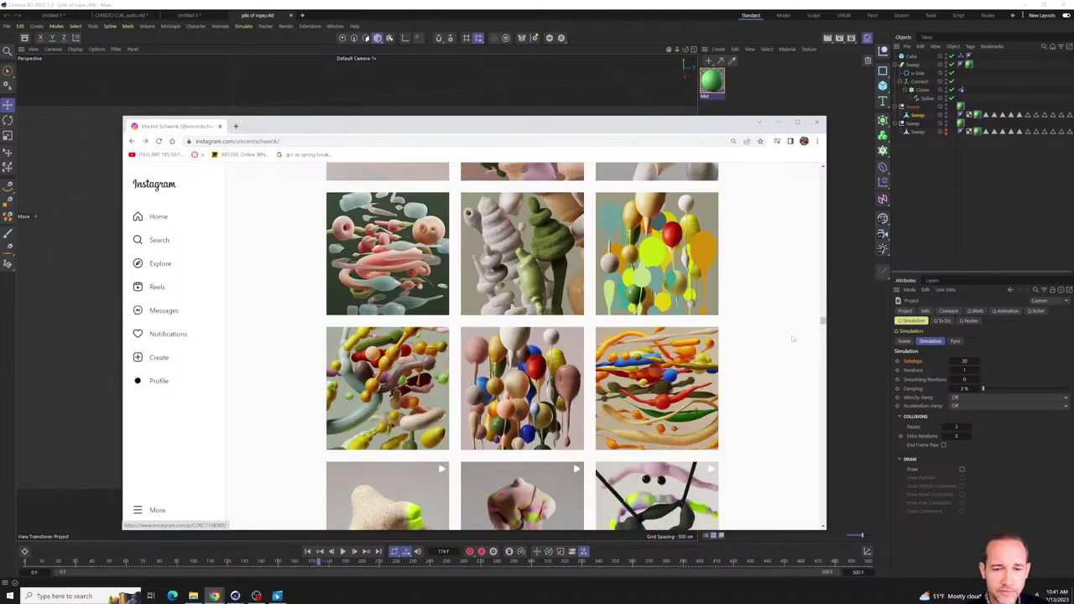
{"action": "scroll", "coordinate": [792, 338], "scroll_direction": "down", "scroll_amount": 4}
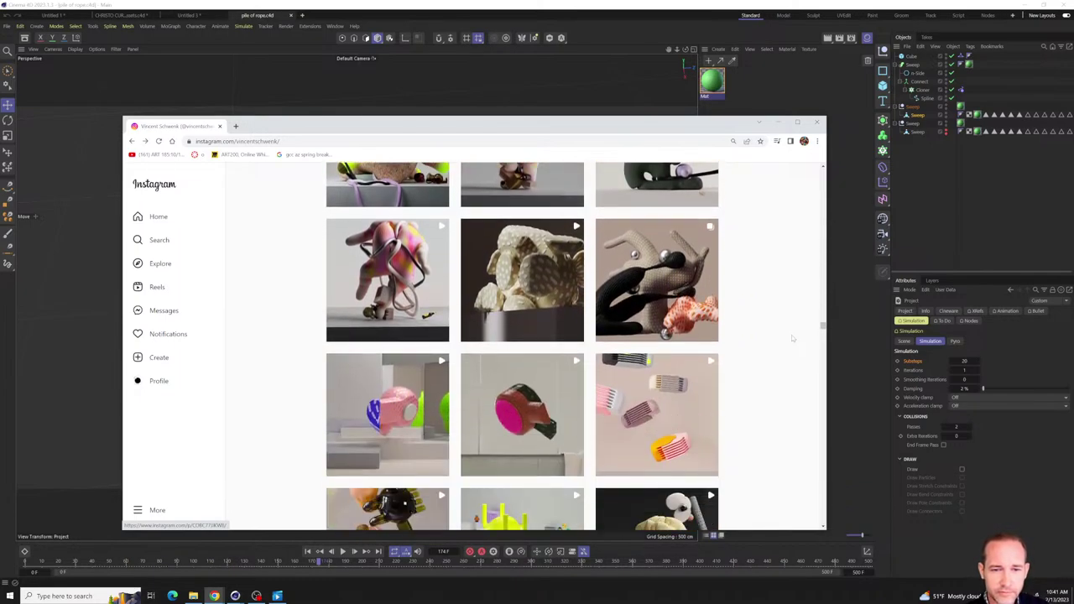
{"action": "scroll", "coordinate": [792, 338], "scroll_direction": "down", "scroll_amount": 2}
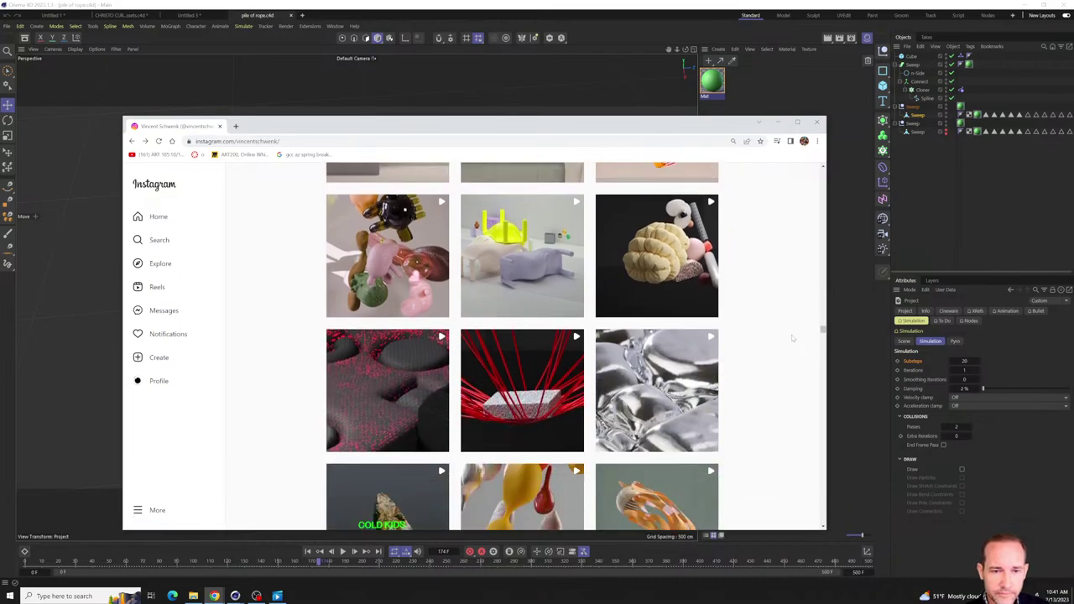
- Open the soft dancing furniture clip, close it, and examine the older posts further down before returning to the top of the artist's profile
{"action": "left_click", "coordinate": [522, 306]}
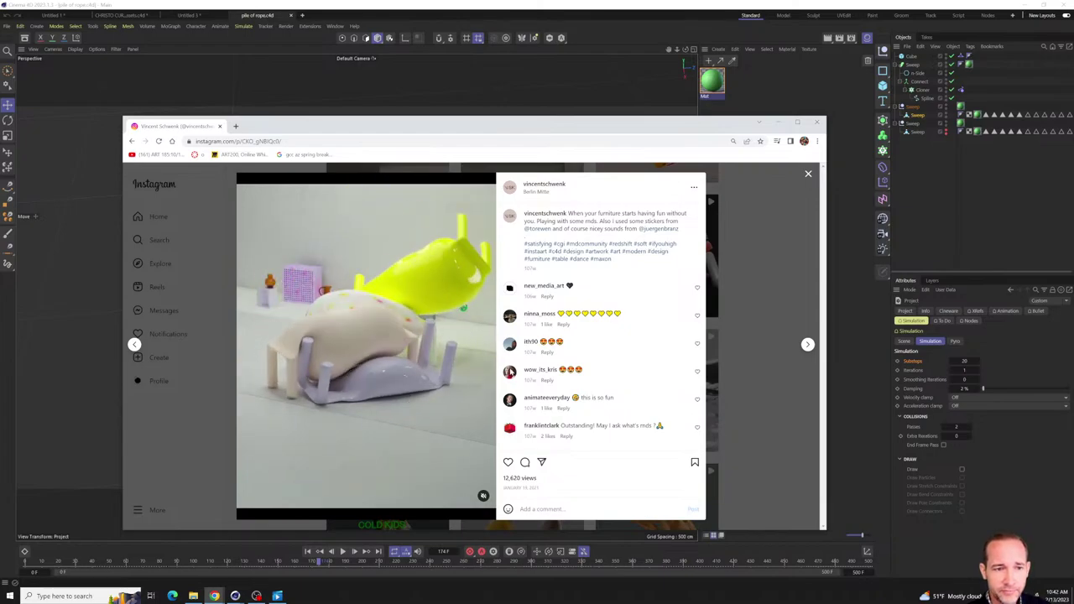
{"action": "left_click", "coordinate": [770, 211]}
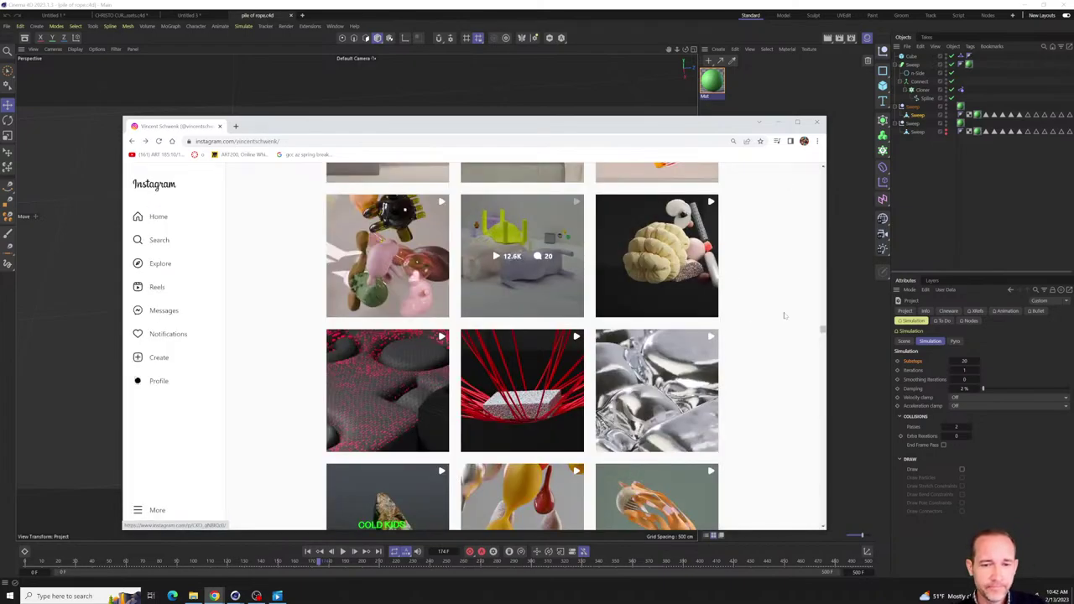
{"action": "scroll", "coordinate": [785, 314], "scroll_direction": "down", "scroll_amount": 2}
{"action": "scroll", "coordinate": [786, 314], "scroll_direction": "down", "scroll_amount": 1}
{"action": "scroll", "coordinate": [785, 314], "scroll_direction": "down", "scroll_amount": 5}
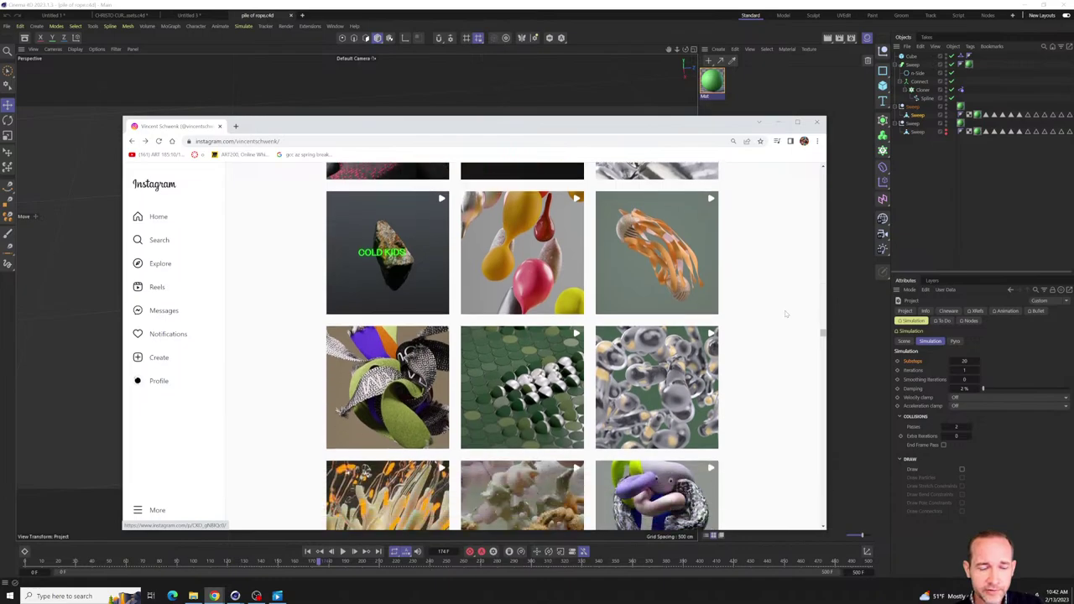
{"action": "scroll", "coordinate": [785, 313], "scroll_direction": "down", "scroll_amount": 4}
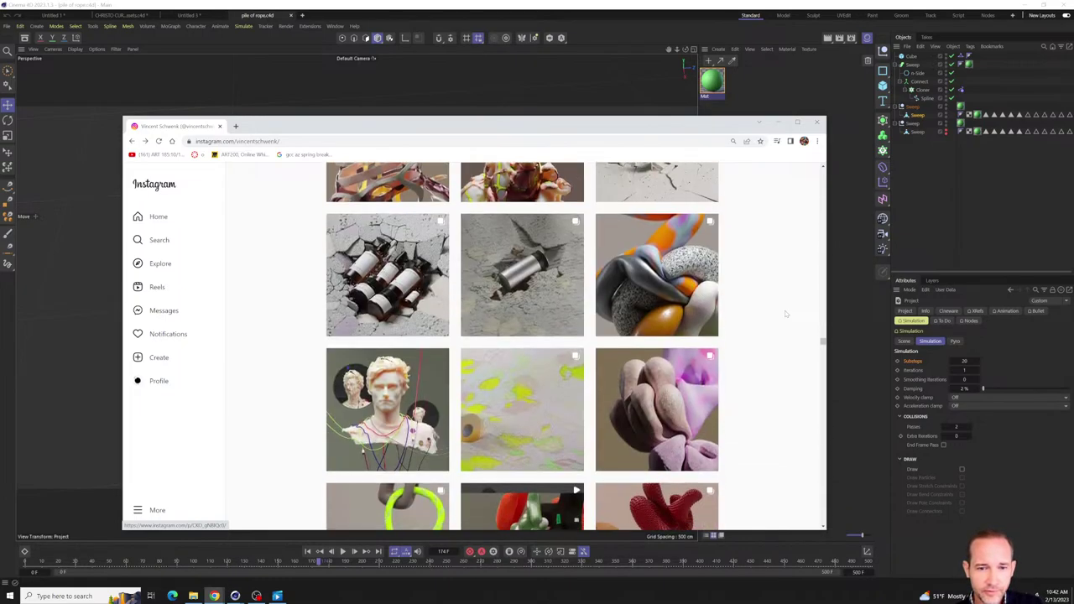
{"action": "scroll", "coordinate": [786, 313], "scroll_direction": "down", "scroll_amount": 3}
{"action": "scroll", "coordinate": [600, 206], "scroll_direction": "up", "scroll_amount": 2}
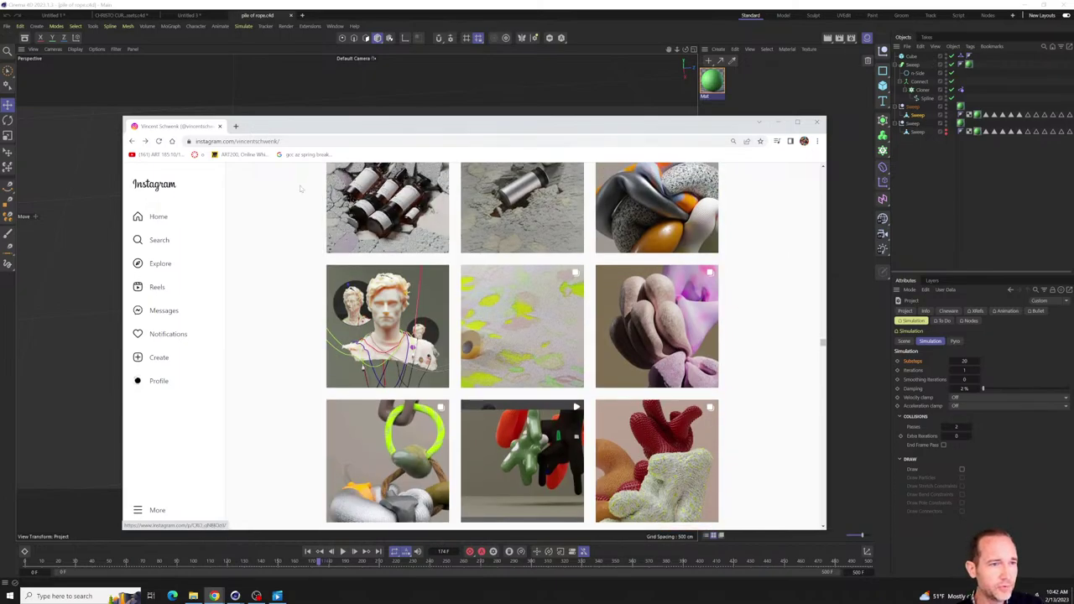
{"action": "left_click_drag", "start_coordinate": [822, 343], "coordinate": [832, 172]}
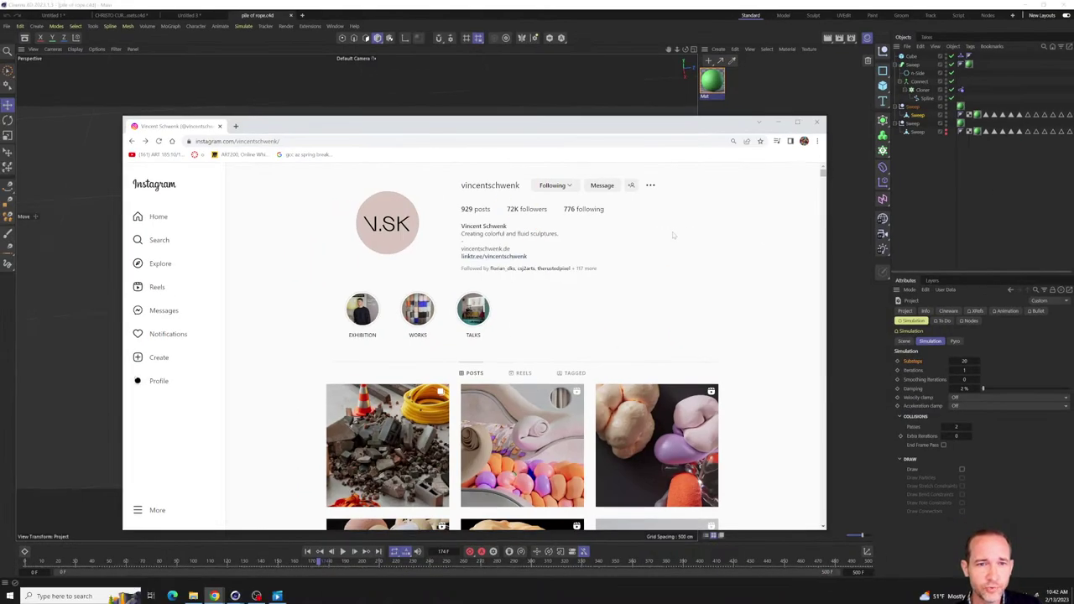
- Switch back to Cinema 4D and replay the falling rope pile simulation from frame 0, then rewind it
{"action": "left_click_drag", "start_coordinate": [715, 131], "coordinate": [170, 81]}
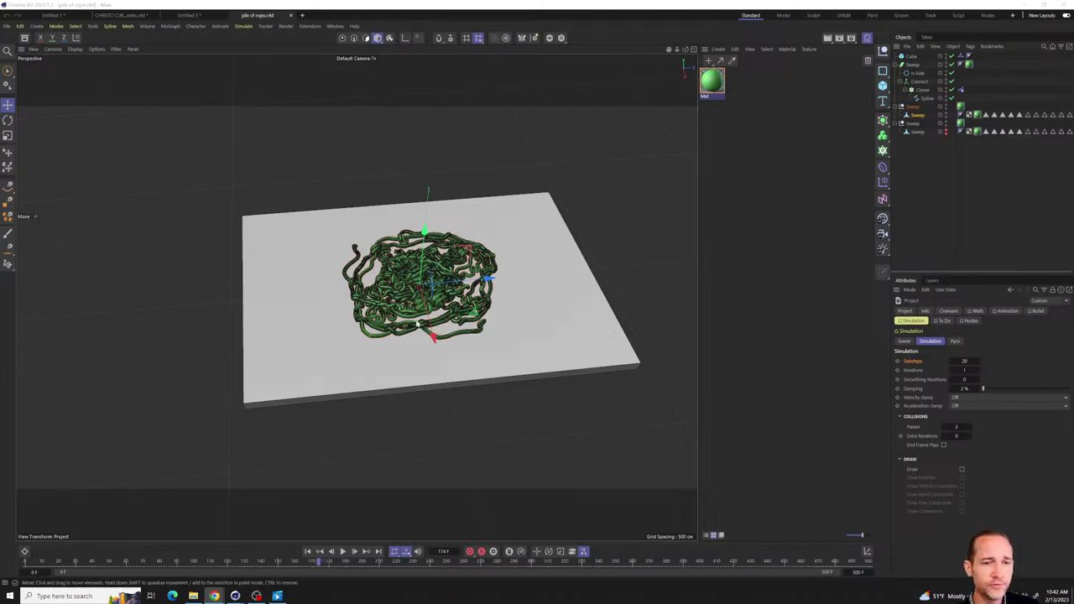
{"action": "left_click_drag", "start_coordinate": [416, 368], "coordinate": [344, 353], "text": "alt"}
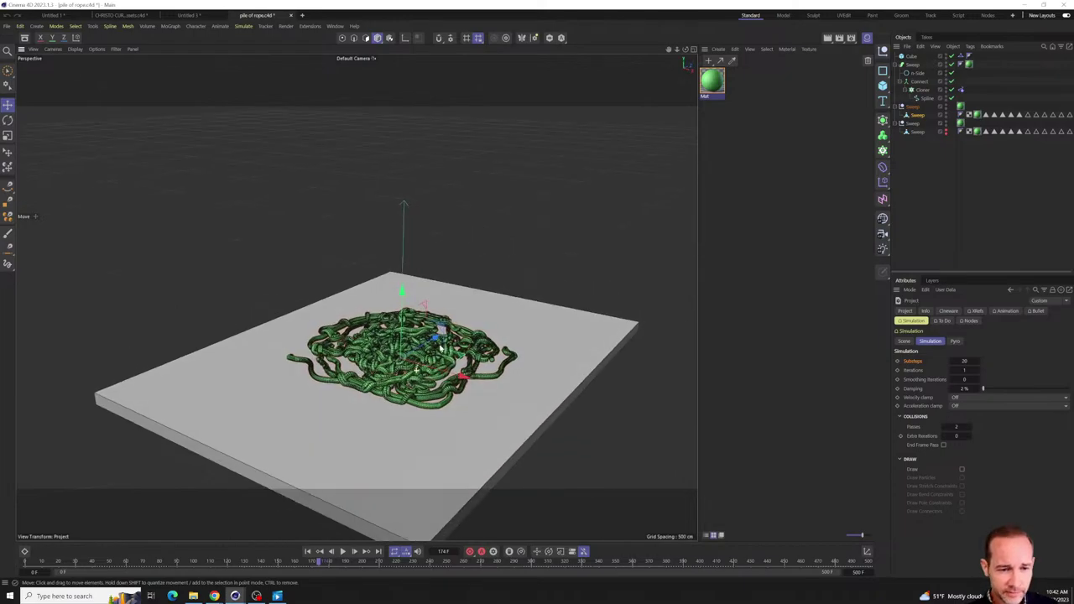
{"action": "left_click", "coordinate": [308, 552]}
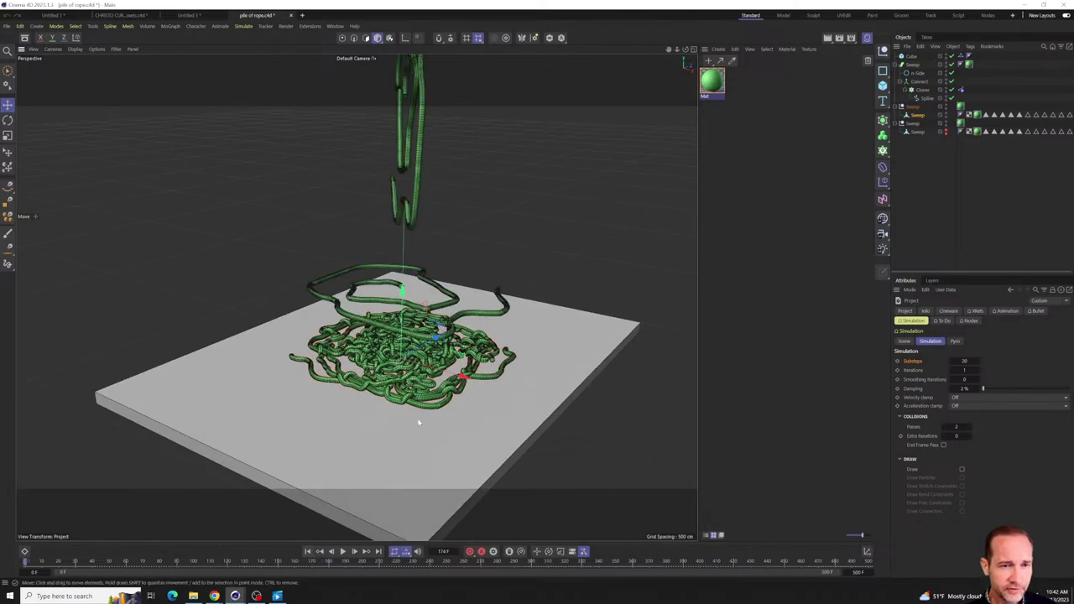
{"action": "left_click_drag", "start_coordinate": [419, 420], "coordinate": [407, 324], "text": "alt"}
{"action": "left_click_drag", "start_coordinate": [369, 386], "coordinate": [536, 348], "text": "alt"}
{"action": "scroll", "coordinate": [403, 314], "scroll_direction": "down", "scroll_amount": 3}
{"action": "scroll", "coordinate": [361, 384], "scroll_direction": "down", "scroll_amount": 5}
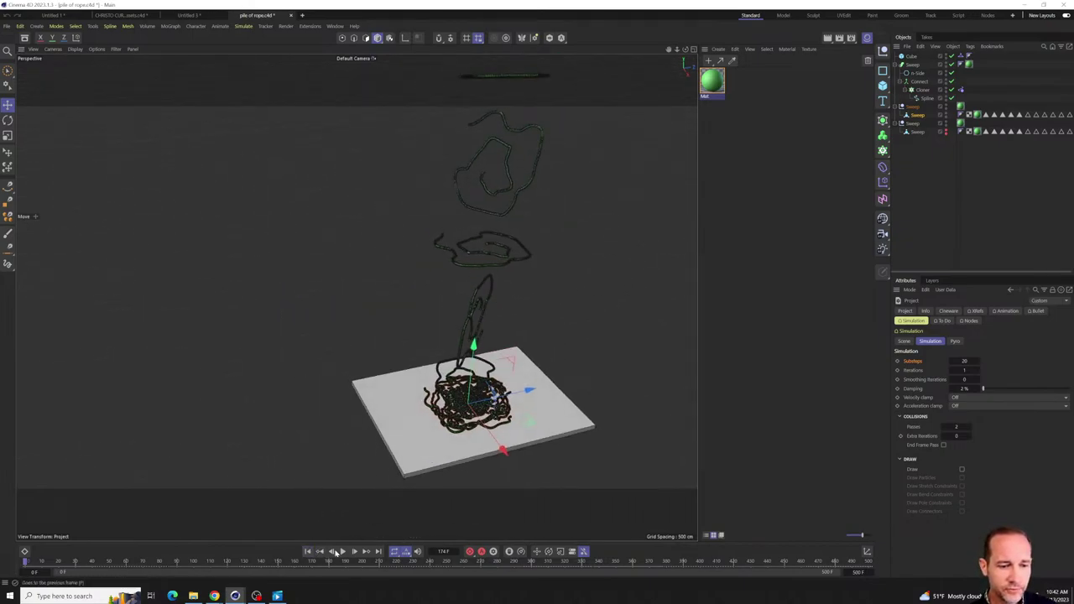
{"action": "left_click", "coordinate": [343, 552]}
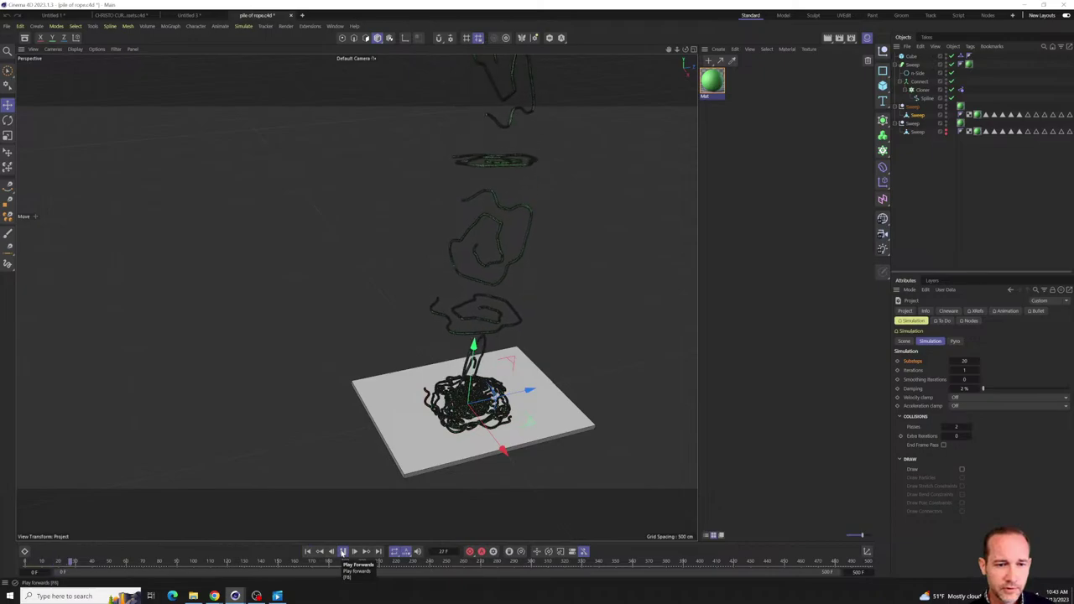
{"action": "left_click", "coordinate": [307, 551]}
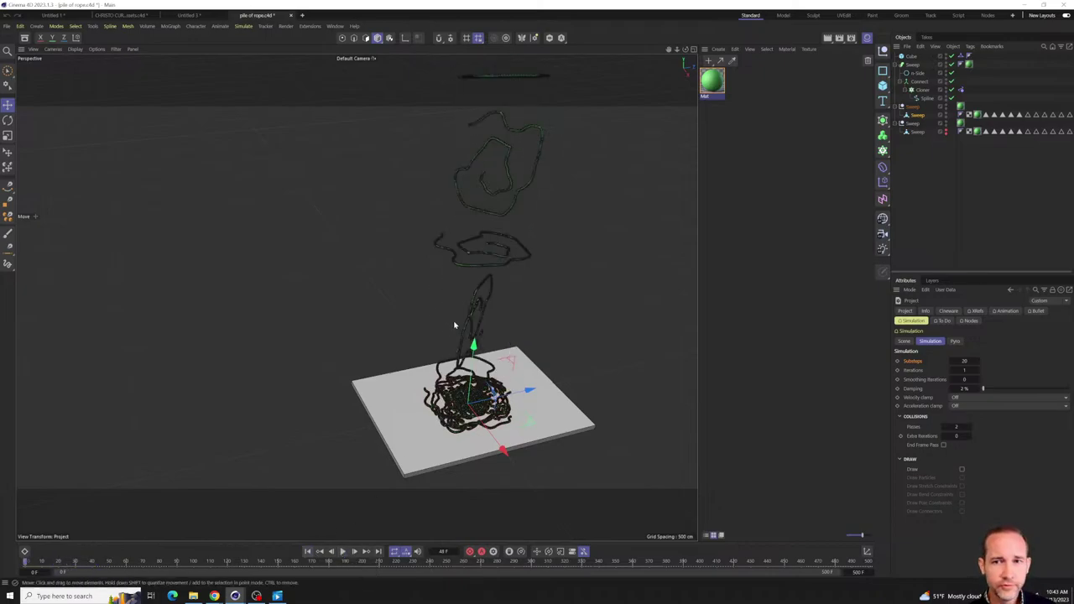
- Disable the existing rope sweep setup and sketch a tall, slightly wavy vertical spline rising from the cube in the front view
{"action": "left_click", "coordinate": [693, 50]}
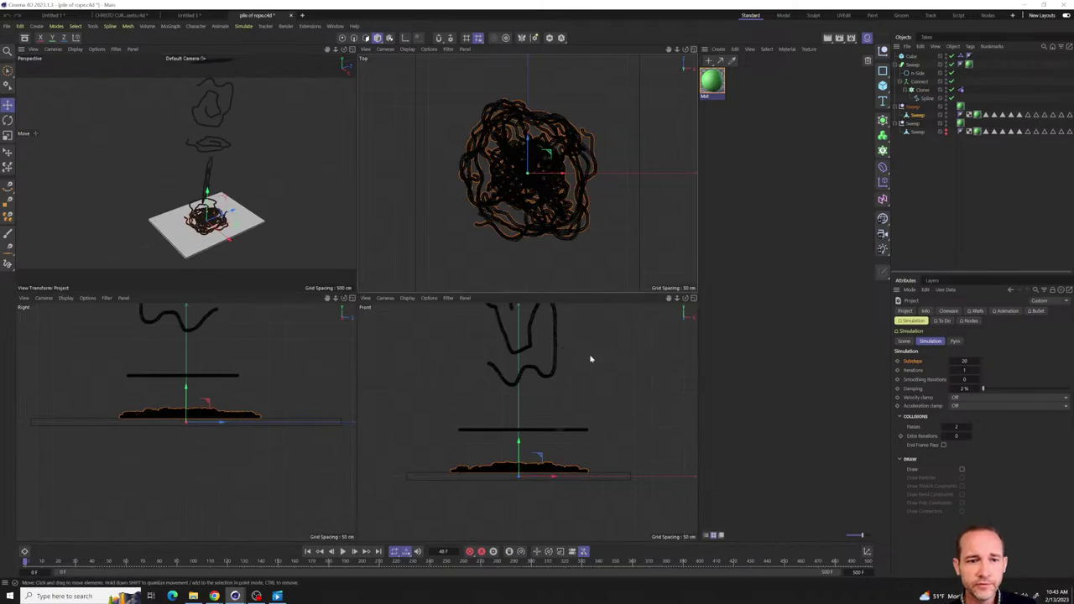
{"action": "left_click", "coordinate": [609, 475]}
{"action": "scroll", "coordinate": [565, 359], "scroll_direction": "down", "scroll_amount": 10}
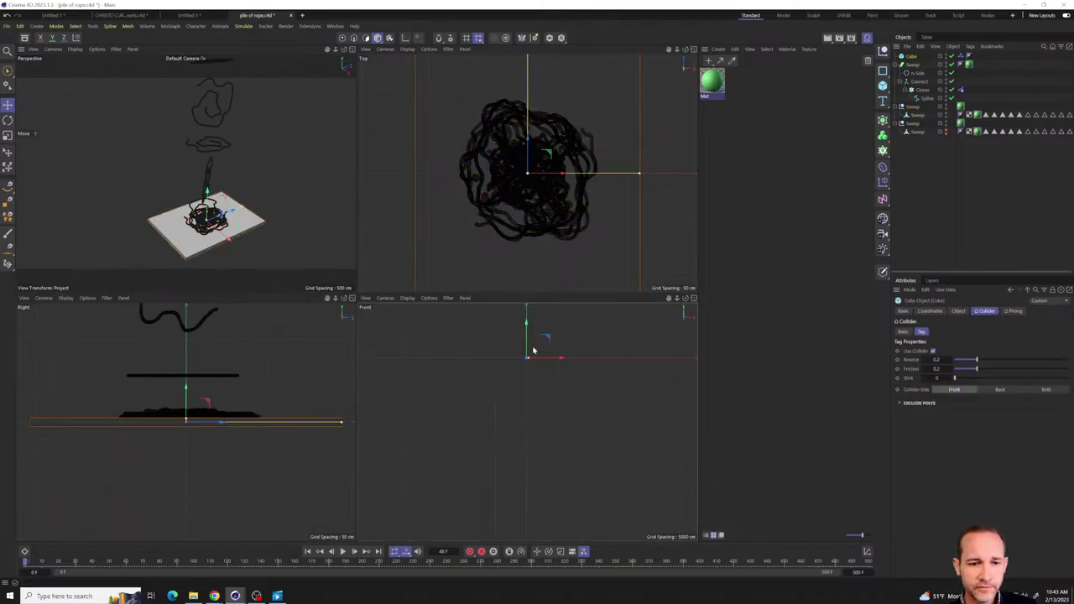
{"action": "scroll", "coordinate": [521, 412], "scroll_direction": "up", "scroll_amount": 5}
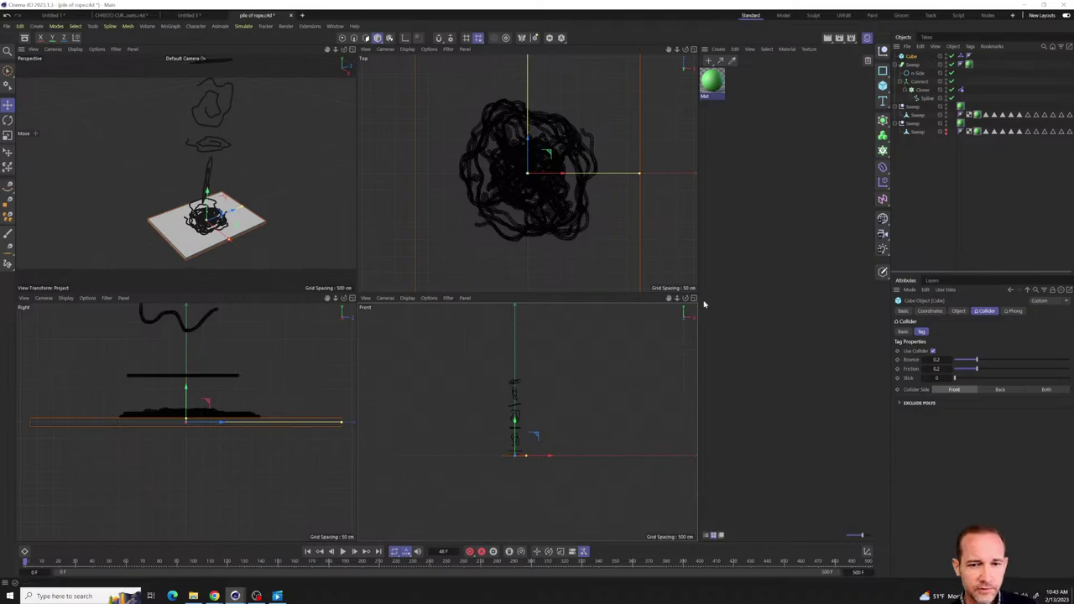
{"action": "left_click", "coordinate": [693, 299]}
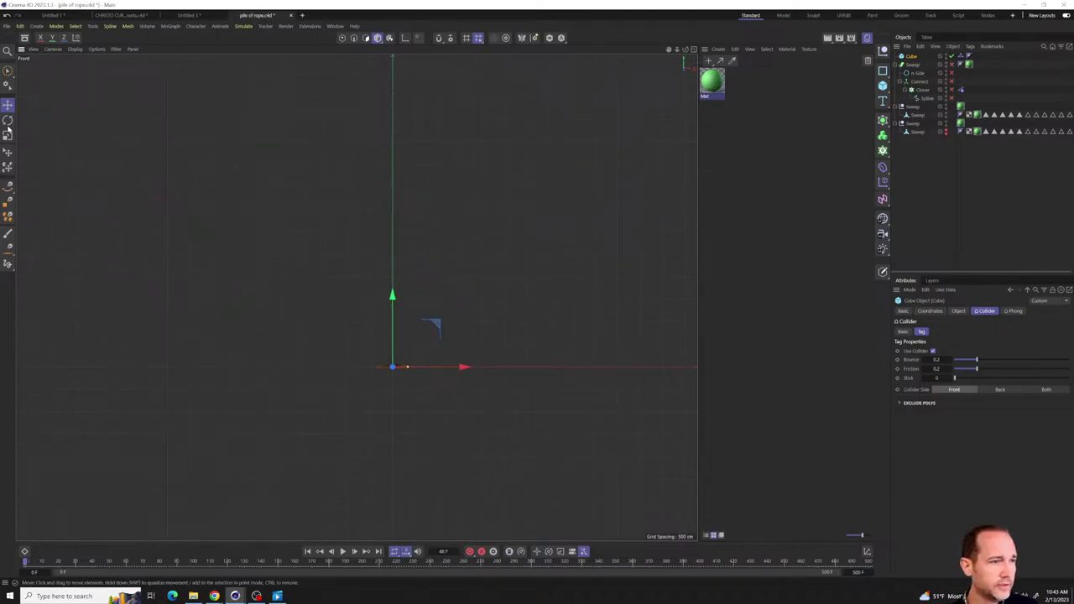
{"action": "left_click", "coordinate": [7, 186]}
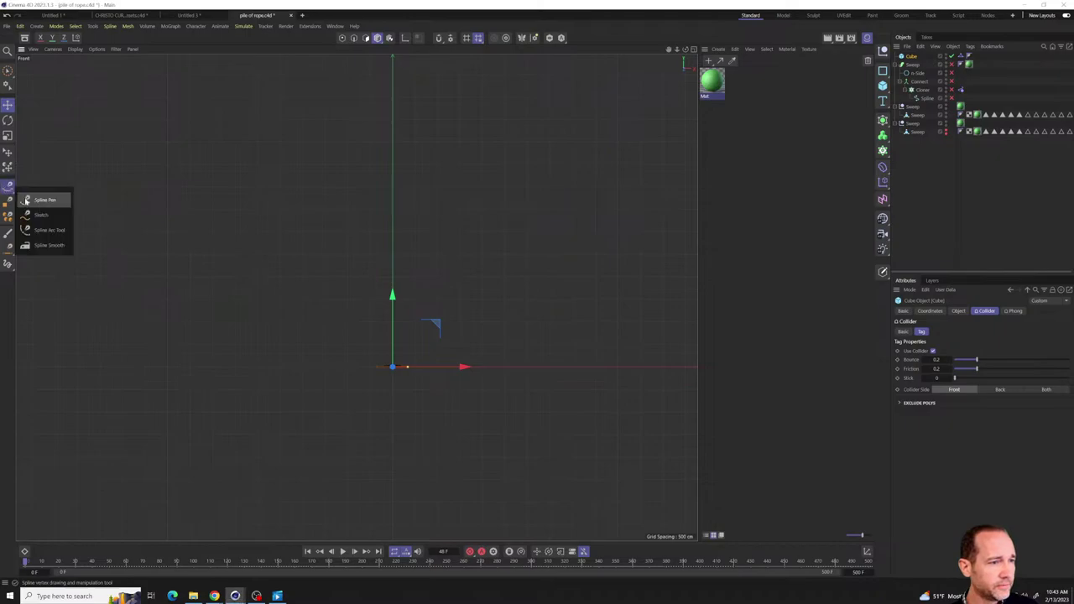
{"action": "left_click", "coordinate": [42, 215]}
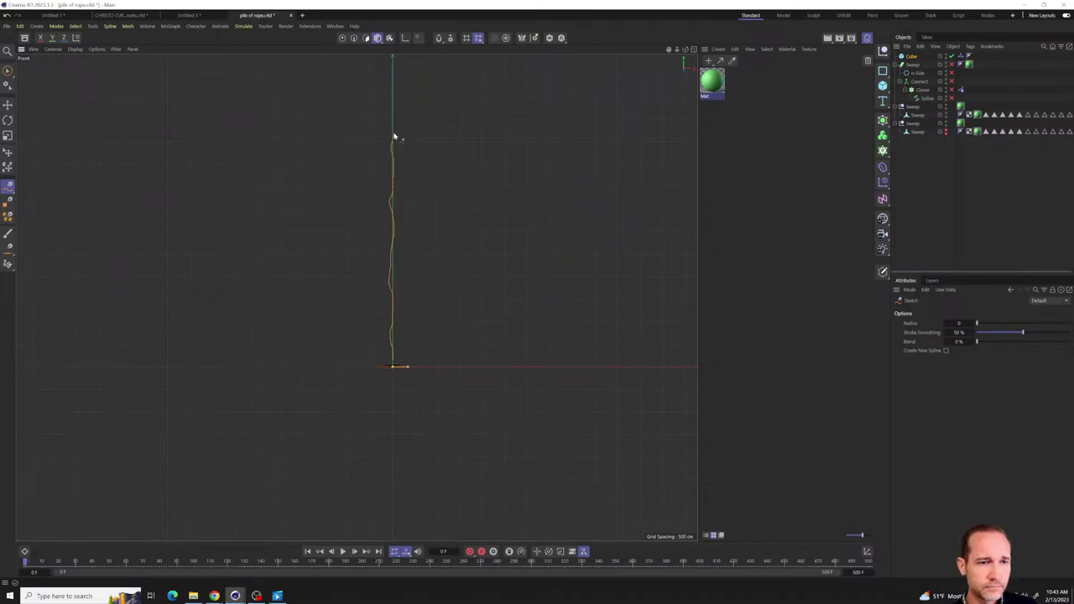
{"action": "left_click_drag", "start_coordinate": [393, 136], "coordinate": [397, 107]}
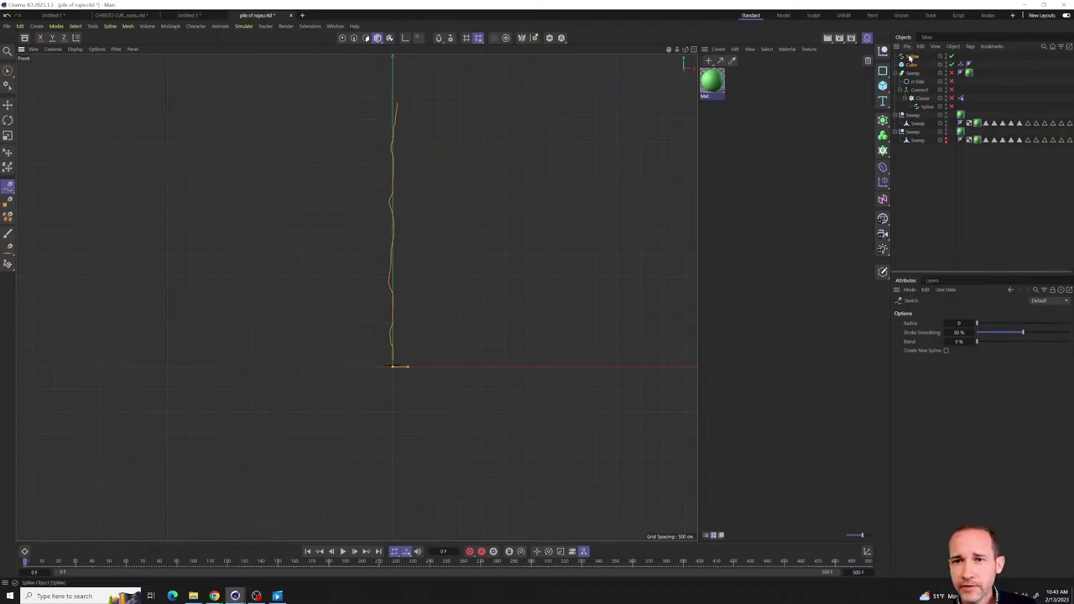
- Set the sketched spline's intermediate points to Uniform and return to the perspective view
{"action": "left_click", "coordinate": [909, 57]}
{"action": "left_click", "coordinate": [962, 352]}
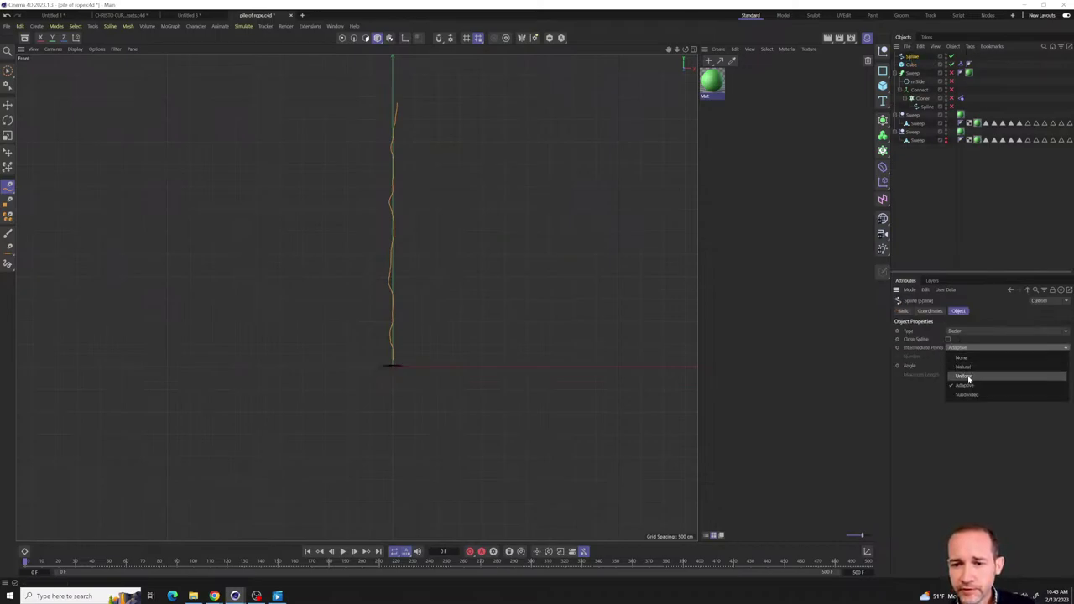
{"action": "left_click", "coordinate": [965, 377]}
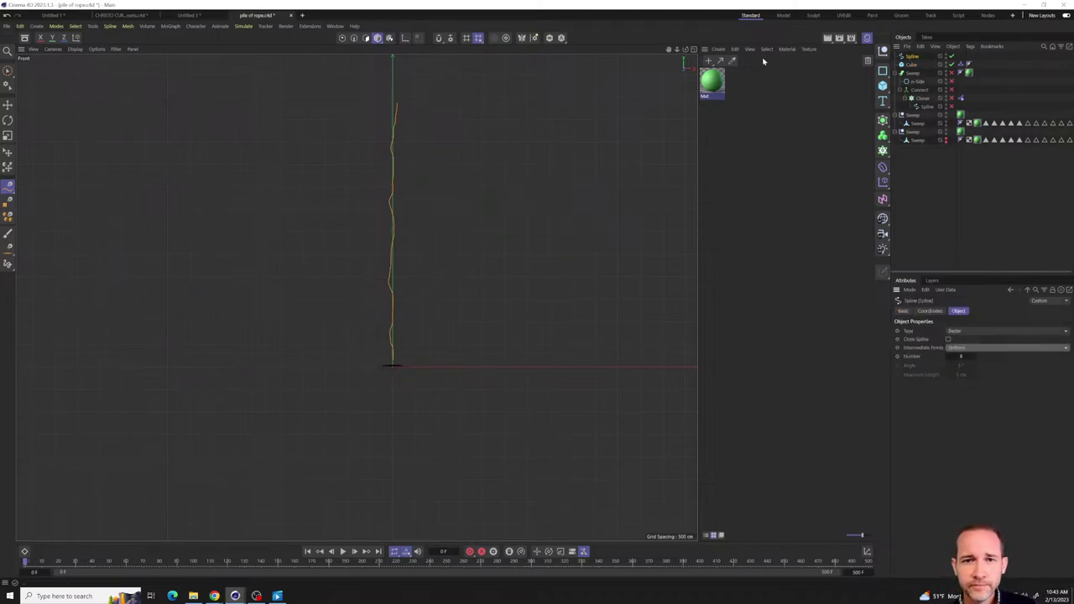
{"action": "left_click", "coordinate": [692, 51]}
{"action": "left_click", "coordinate": [352, 49]}
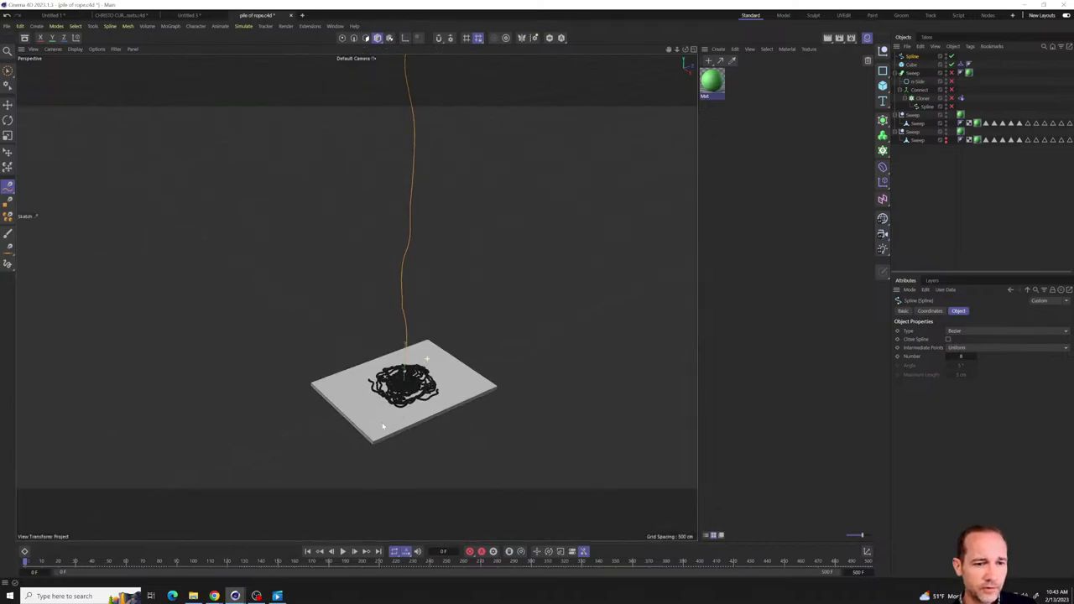
- Hide the baked rope pile above the cube and add a Rope simulation tag to the sketched spline
{"action": "left_click", "coordinate": [936, 168]}
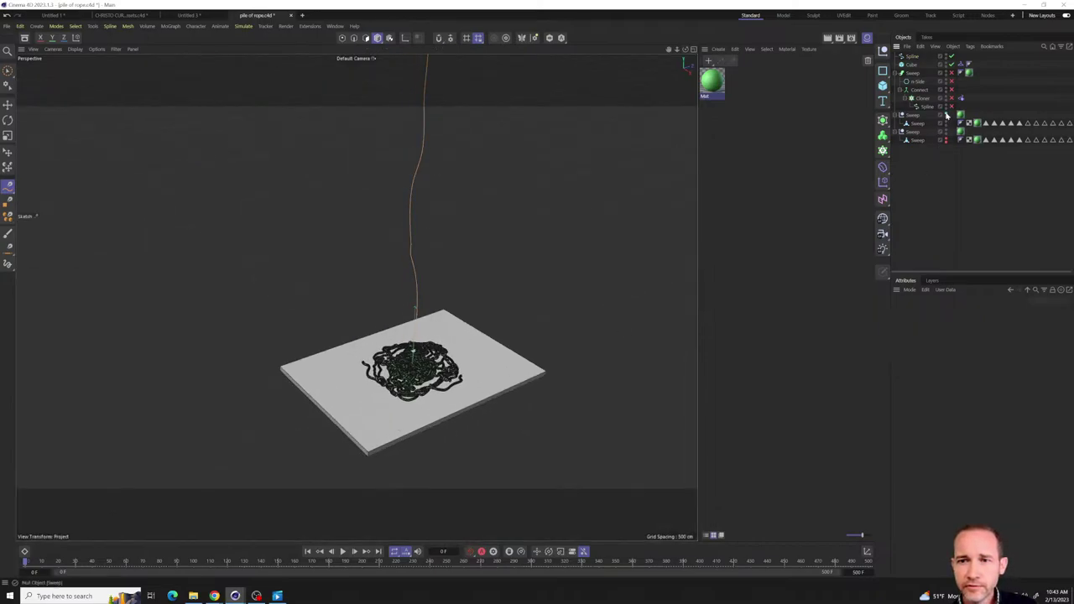
{"action": "left_click_drag", "start_coordinate": [525, 305], "coordinate": [588, 268], "text": "alt"}
{"action": "right_click", "coordinate": [916, 57]}
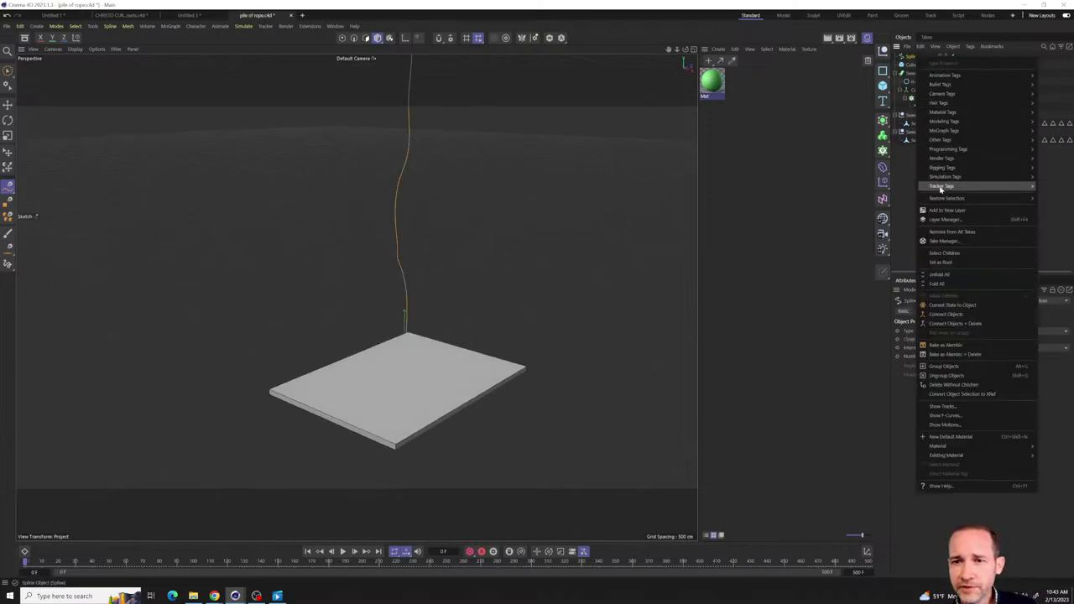
{"action": "mouse_move", "coordinate": [945, 179]}
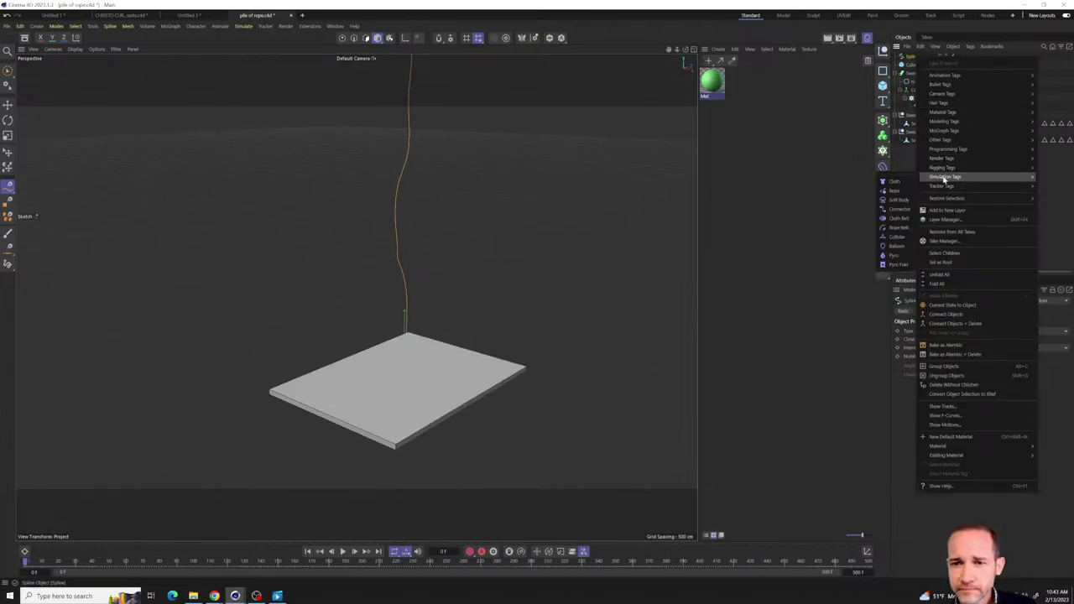
{"action": "left_click", "coordinate": [898, 192]}
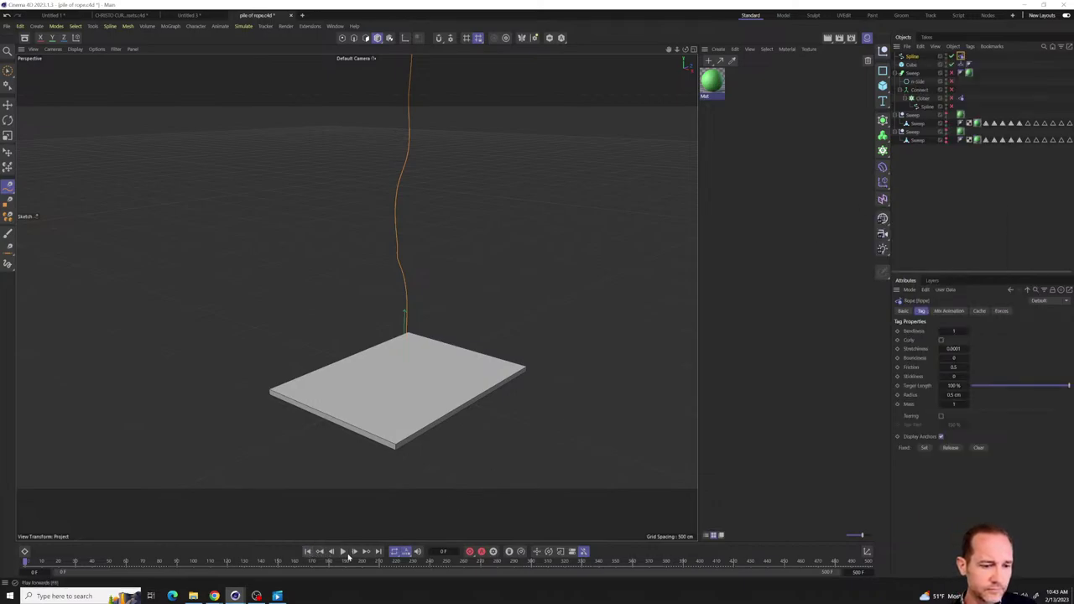
- Play the simulation to watch the single rope fall onto the cube, then rewind it and check the rope's full height
{"action": "left_click", "coordinate": [343, 552]}
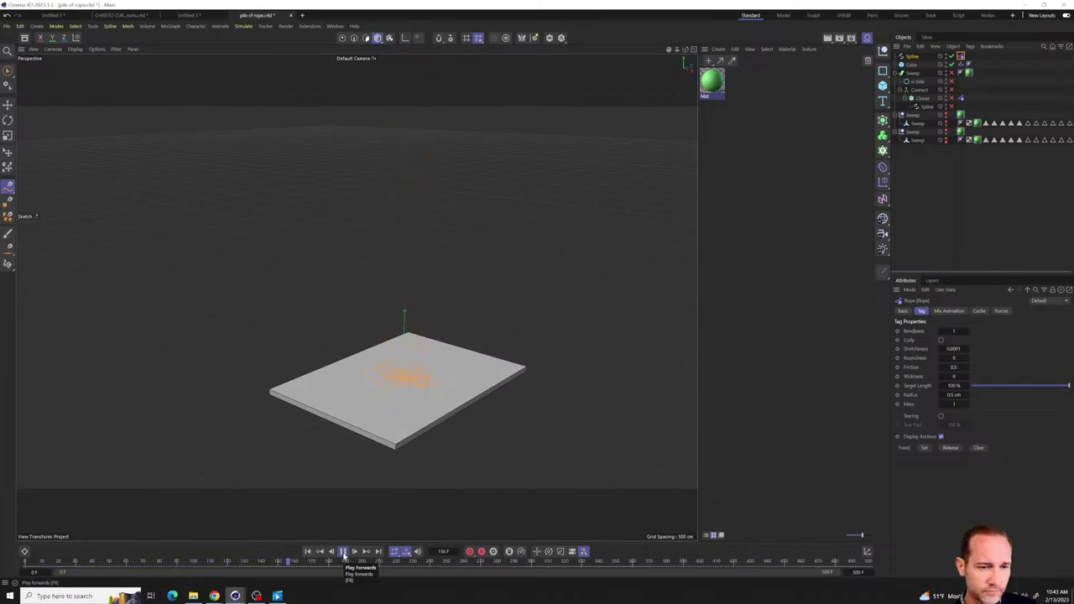
{"action": "left_click", "coordinate": [343, 552]}
{"action": "scroll", "coordinate": [415, 378], "scroll_direction": "down", "scroll_amount": 4}
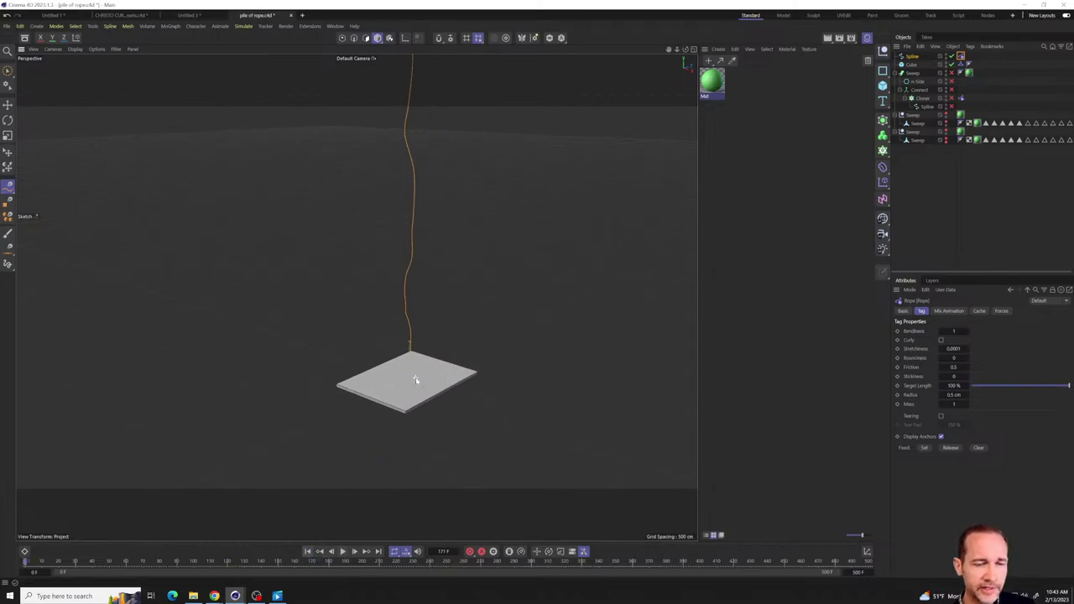
{"action": "scroll", "coordinate": [435, 353], "scroll_direction": "down", "scroll_amount": 8}
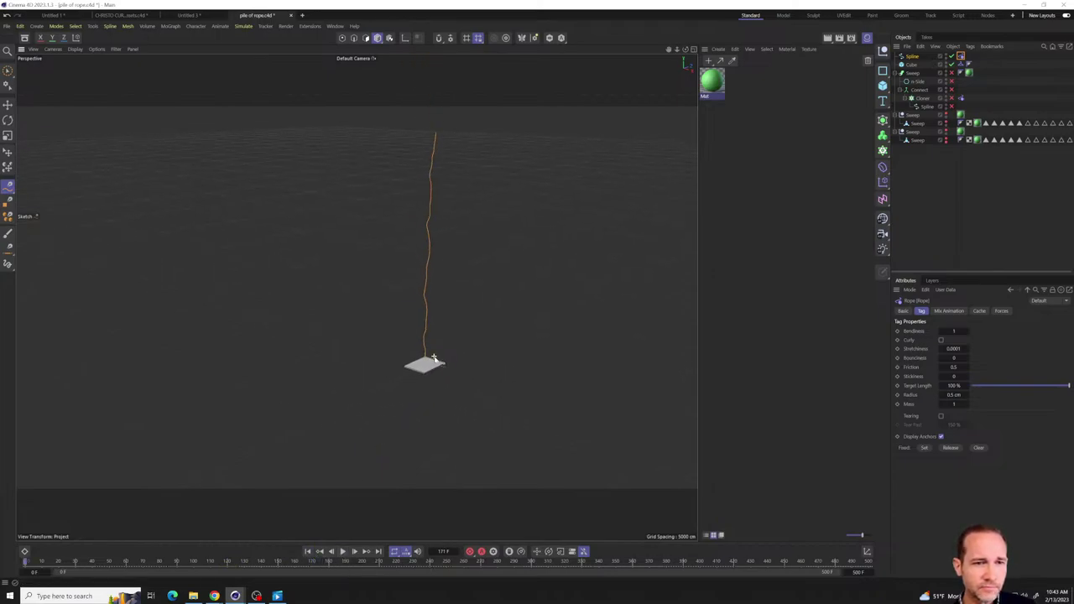
{"action": "scroll", "coordinate": [462, 336], "scroll_direction": "down", "scroll_amount": 2}
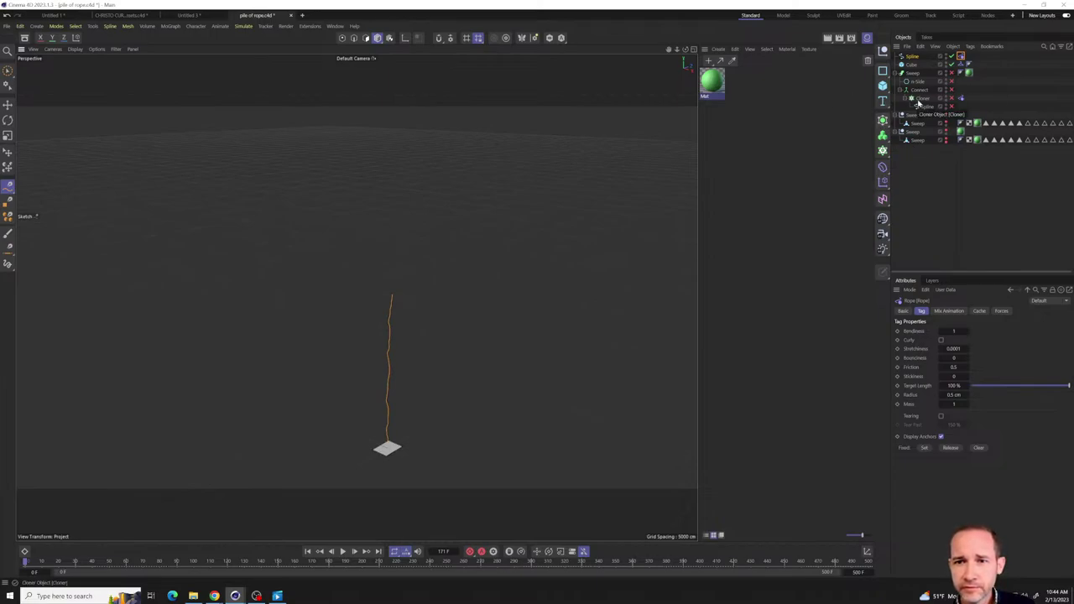
- Add a Cloner with the sketched spline as its child, and move the spline's Rope tag onto the Cloner
{"action": "left_click", "coordinate": [883, 156]}
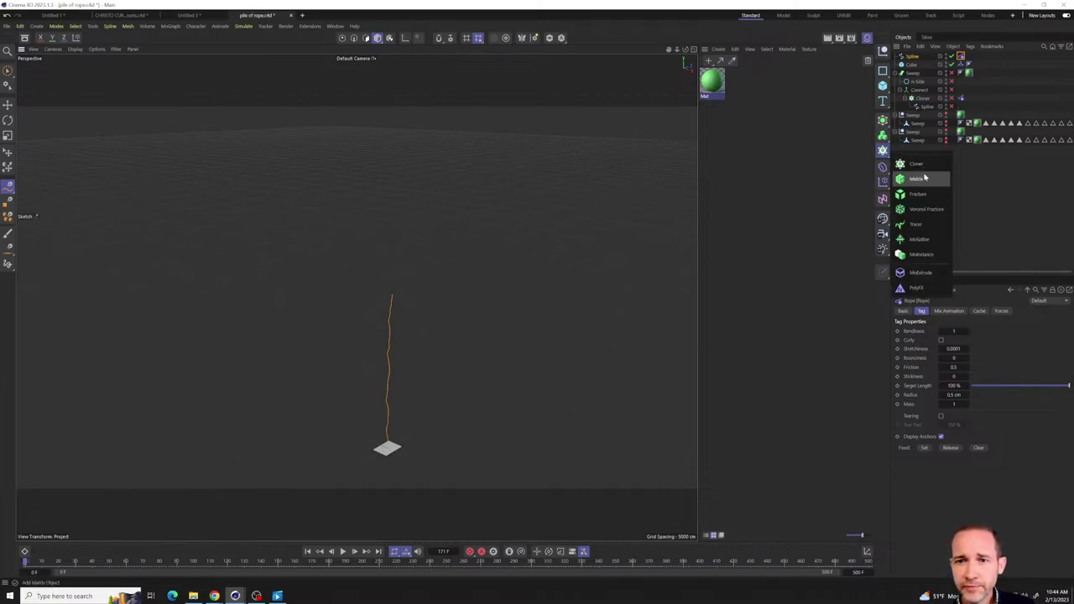
{"action": "left_click", "coordinate": [917, 163]}
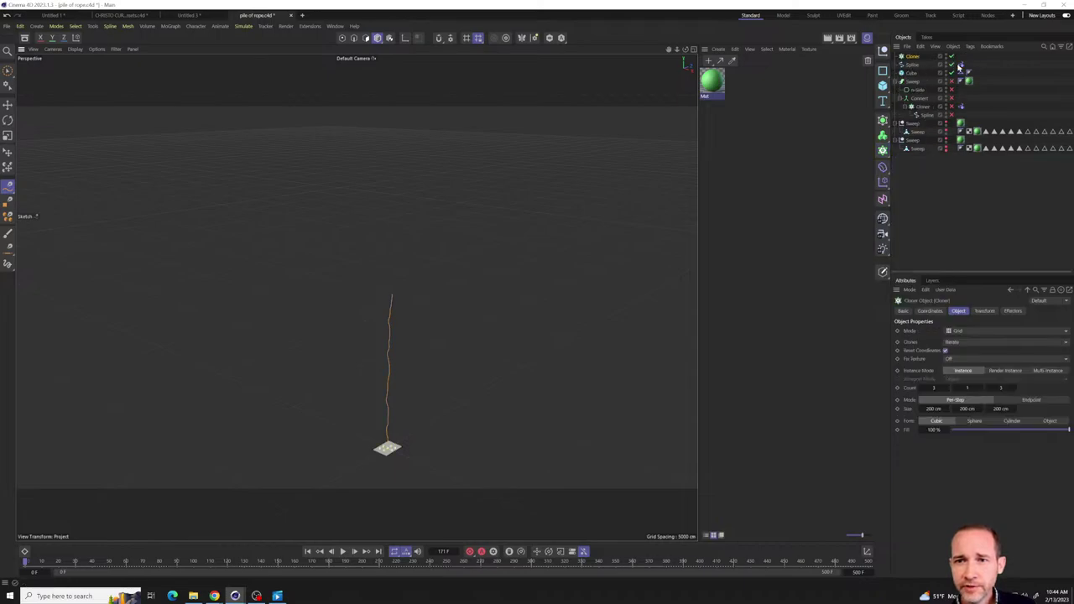
{"action": "left_click", "coordinate": [962, 64]}
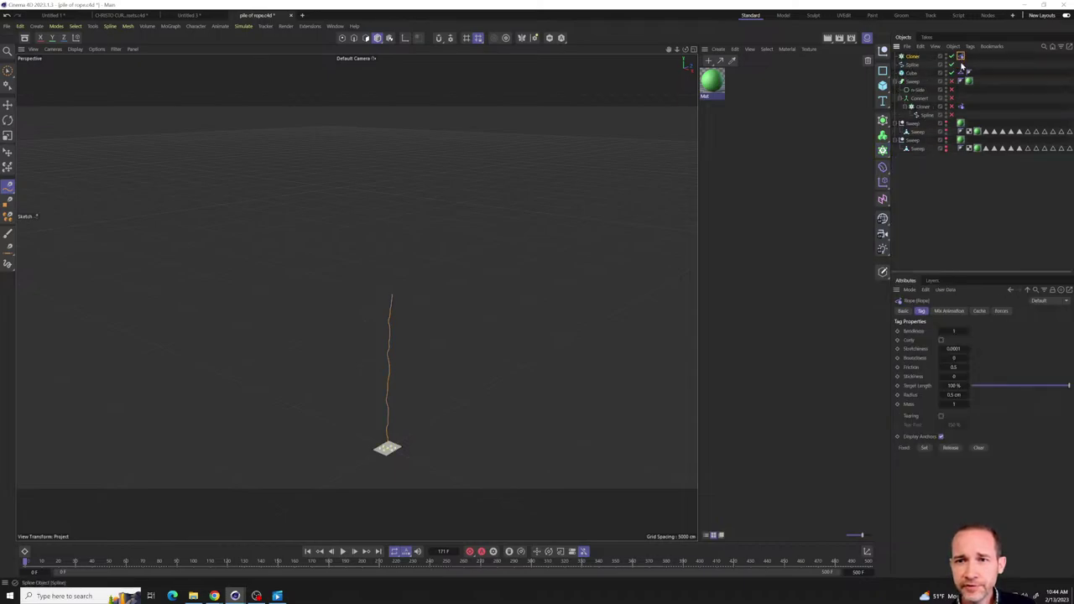
{"action": "left_click", "coordinate": [915, 66]}
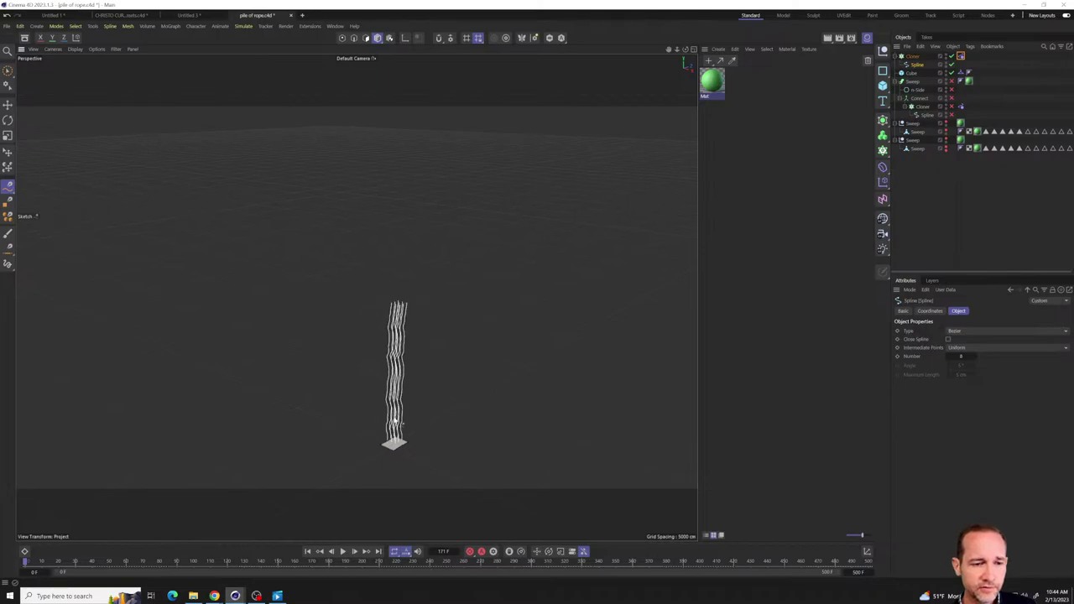
{"action": "left_click", "coordinate": [913, 56]}
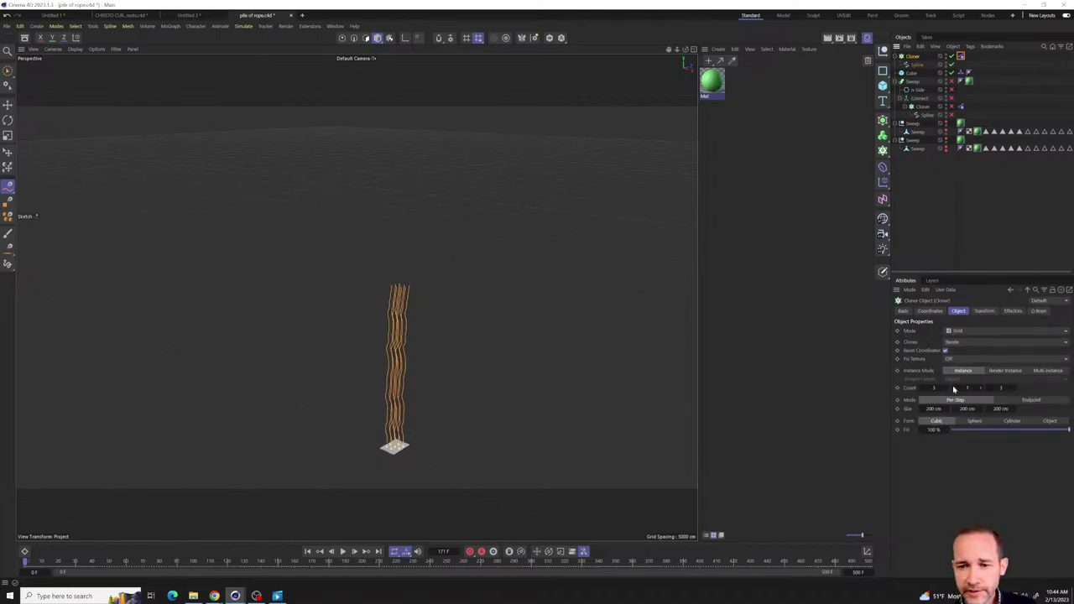
- Set the Cloner to Linear mode with a Y position offset of 5970 cm per step
{"action": "left_click", "coordinate": [957, 331]}
{"action": "left_click", "coordinate": [961, 357]}
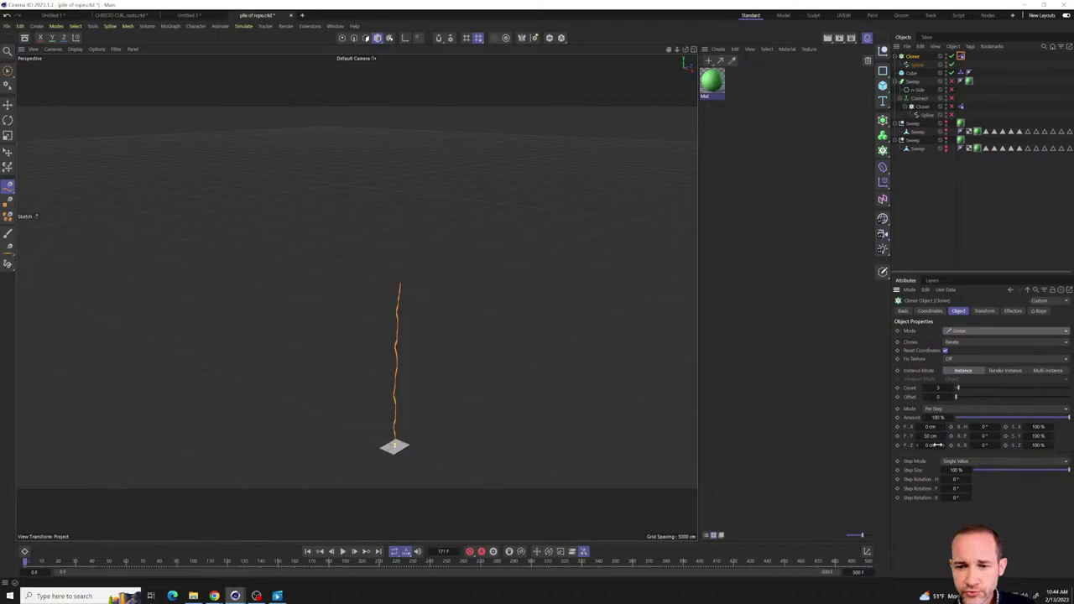
{"action": "left_click_drag", "start_coordinate": [932, 436], "coordinate": [1015, 436]}
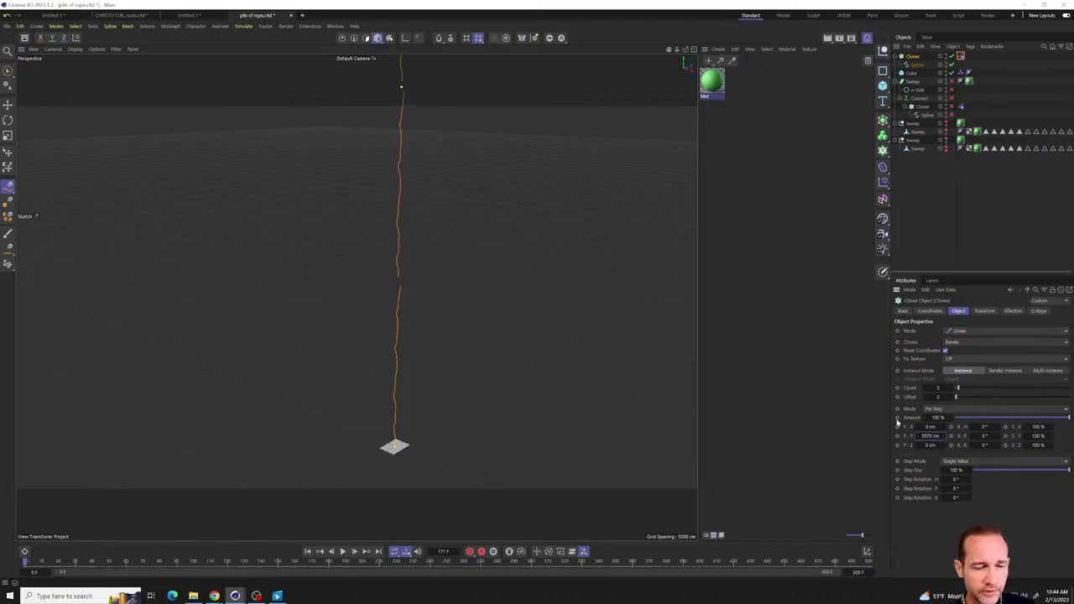
- Play the simulation to watch the stacked rope clones fall onto the cube, then return to the first frame
{"action": "left_click_drag", "start_coordinate": [401, 465], "coordinate": [422, 378]}
{"action": "right_click_drag", "start_coordinate": [422, 377], "coordinate": [456, 392], "text": "alt"}
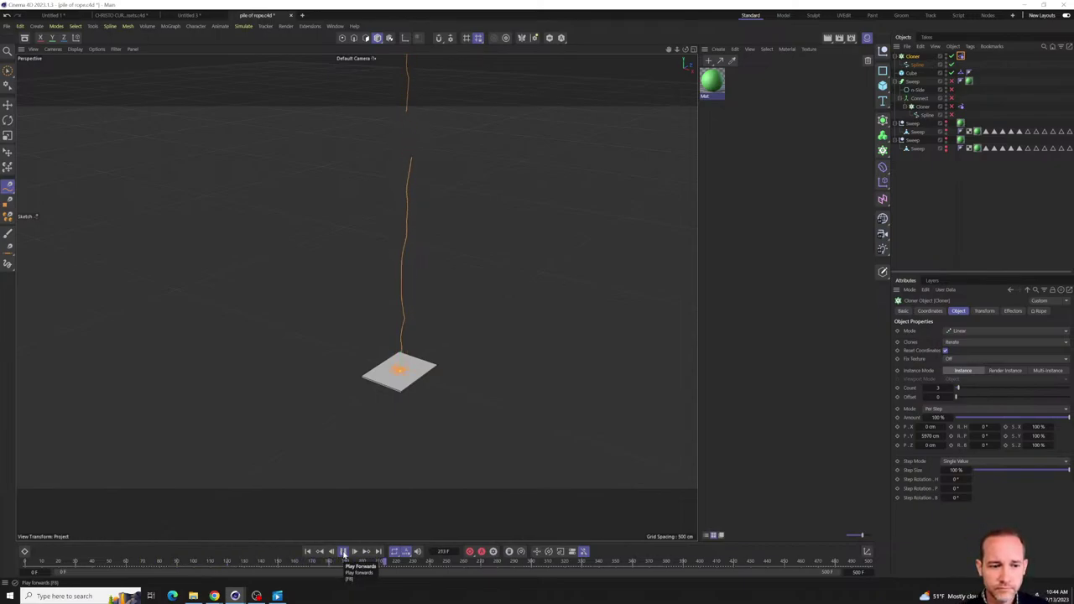
{"action": "left_click", "coordinate": [344, 552]}
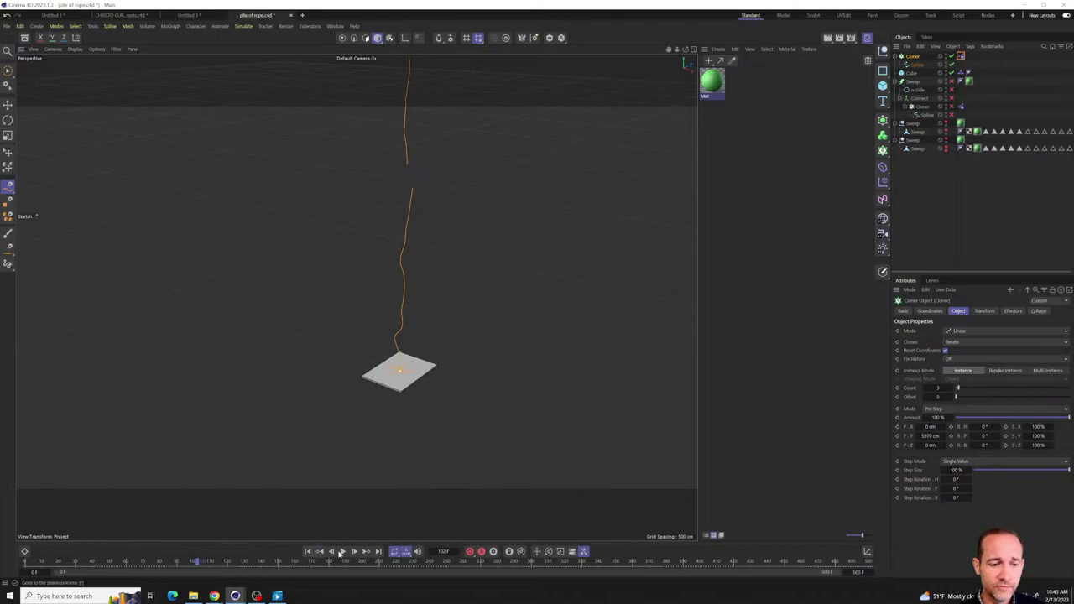
{"action": "left_click", "coordinate": [342, 551]}
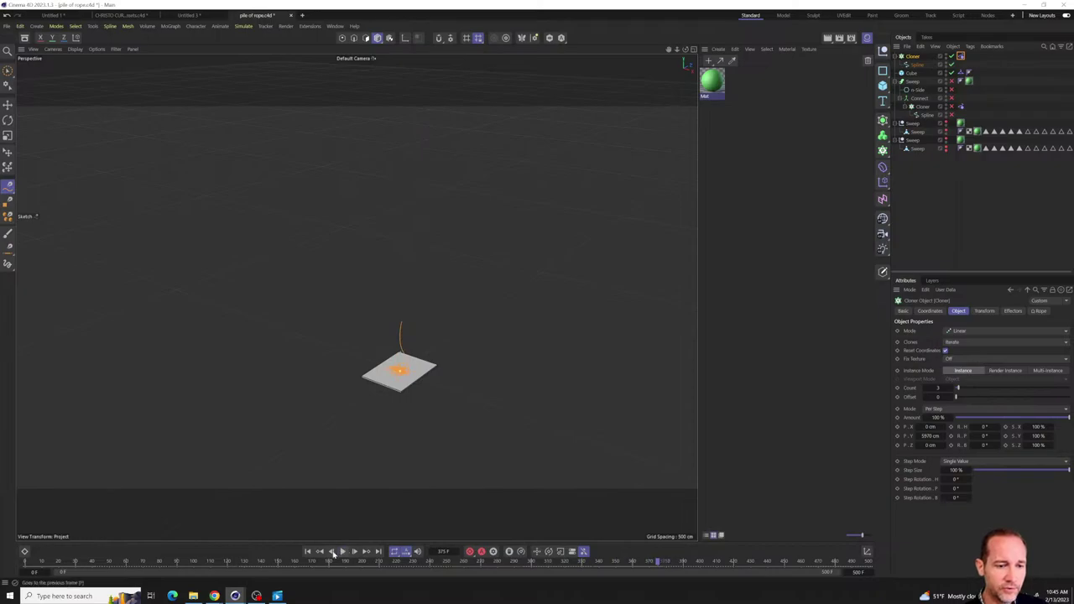
{"action": "left_click", "coordinate": [307, 551]}
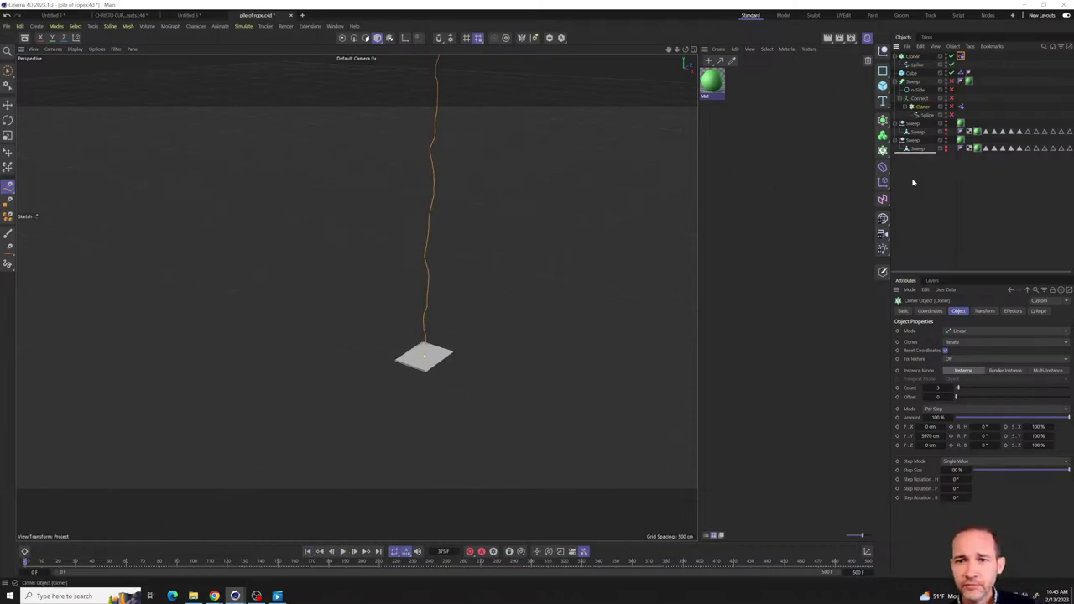
- Replace the old Cloner inside the Sweep's Connect object with the new linear Cloner, and enable the Sweep and Connect
{"action": "key", "text": "ctrl+z"}
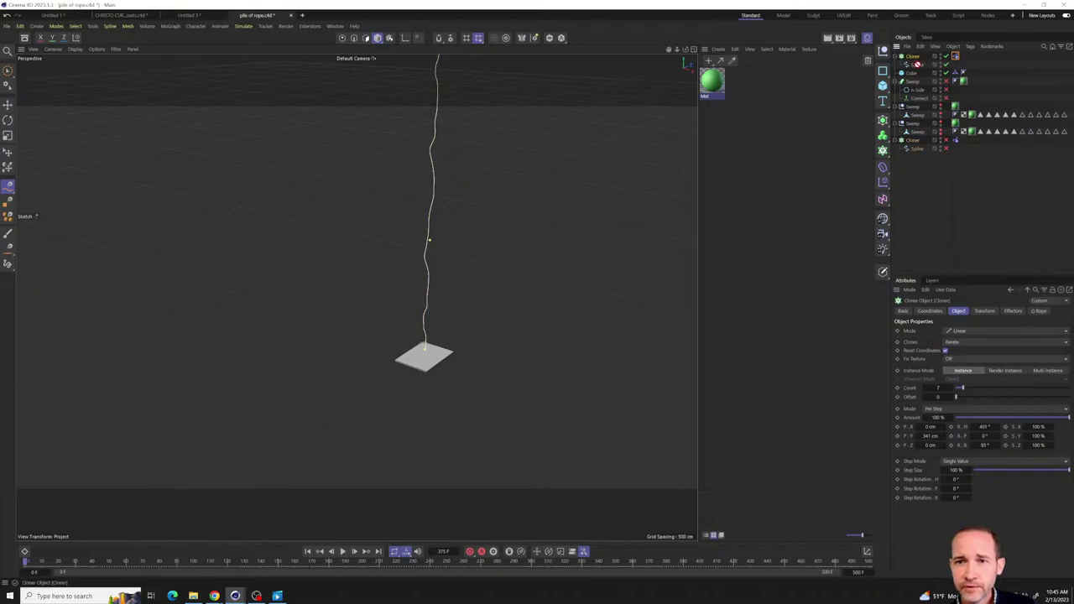
{"action": "key", "text": "ctrl+y"}
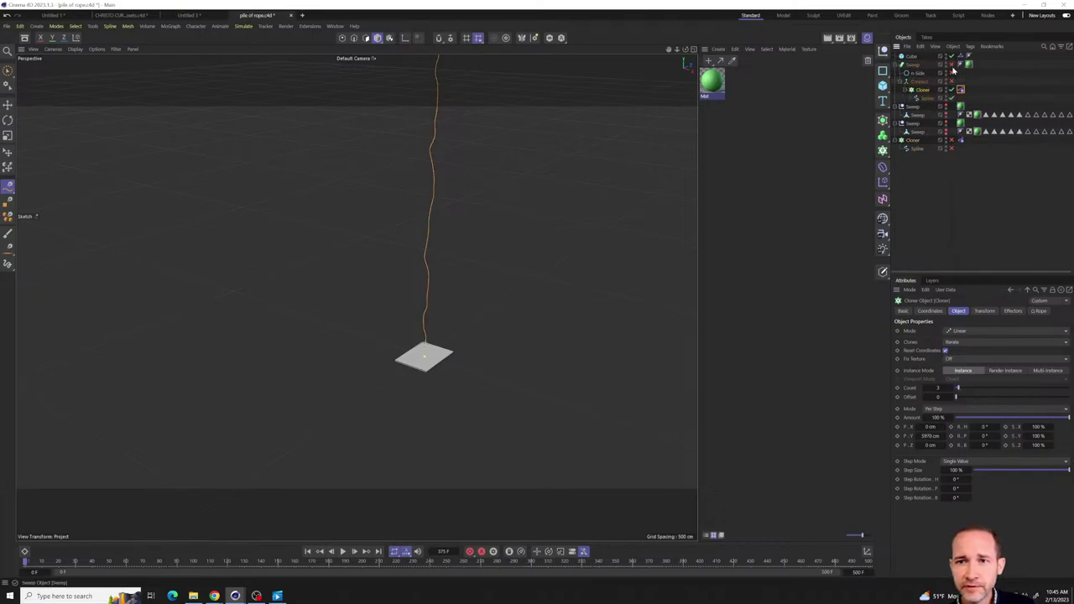
{"action": "left_click", "coordinate": [958, 87]}
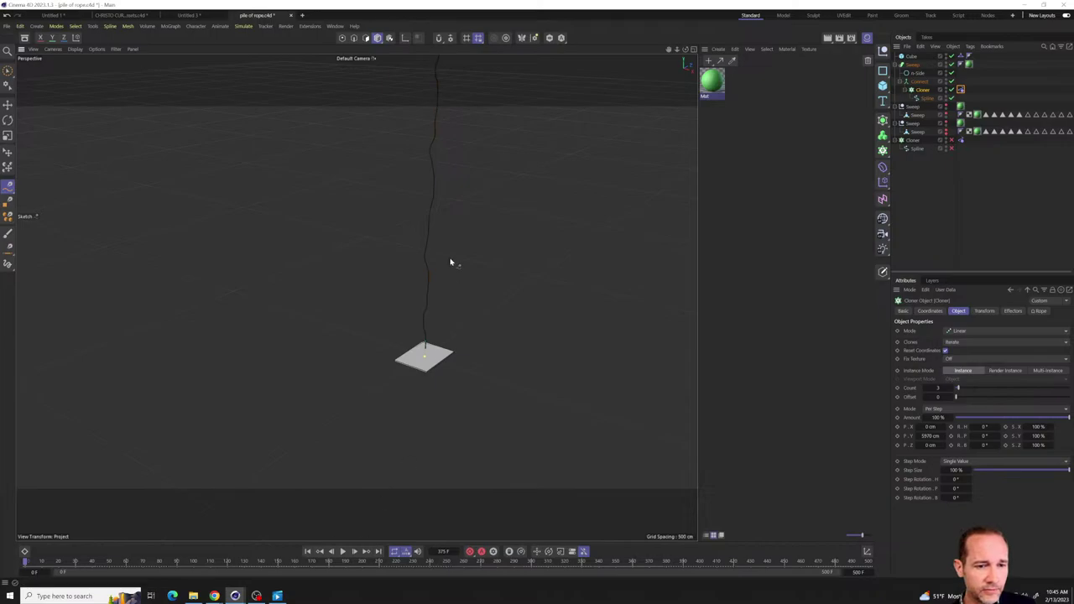
- Play the simulation of the swept rope, stop it once it has piled up, and examine the pile up close
{"action": "scroll", "coordinate": [415, 352], "scroll_direction": "up", "scroll_amount": 5}
{"action": "scroll", "coordinate": [420, 353], "scroll_direction": "up", "scroll_amount": 3}
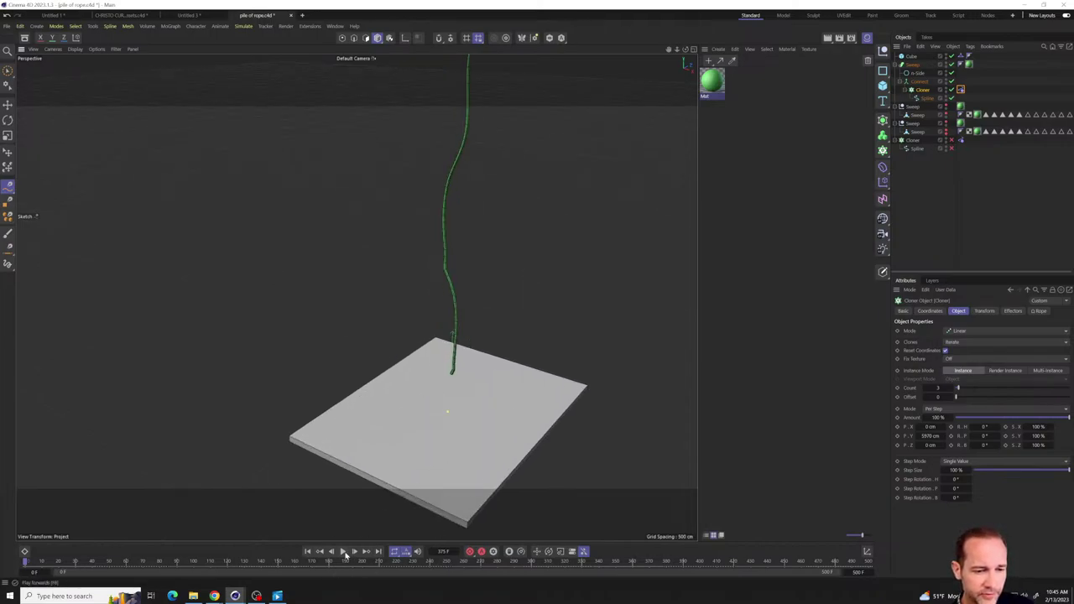
{"action": "left_click", "coordinate": [344, 552]}
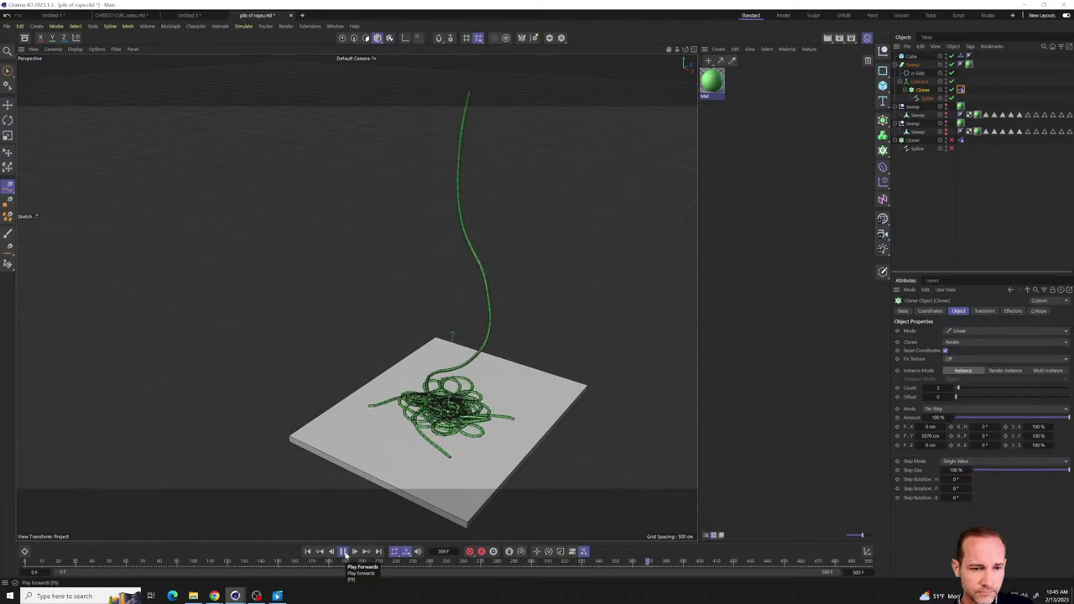
{"action": "left_click", "coordinate": [344, 554]}
{"action": "left_click_drag", "start_coordinate": [395, 419], "coordinate": [417, 450], "text": "alt"}
{"action": "scroll", "coordinate": [418, 450], "scroll_direction": "up", "scroll_amount": 3}
{"action": "left_click_drag", "start_coordinate": [419, 352], "coordinate": [479, 302], "text": "alt"}
{"action": "scroll", "coordinate": [458, 347], "scroll_direction": "up", "scroll_amount": 5}
{"action": "left_click_drag", "start_coordinate": [458, 346], "coordinate": [451, 369], "text": "alt"}
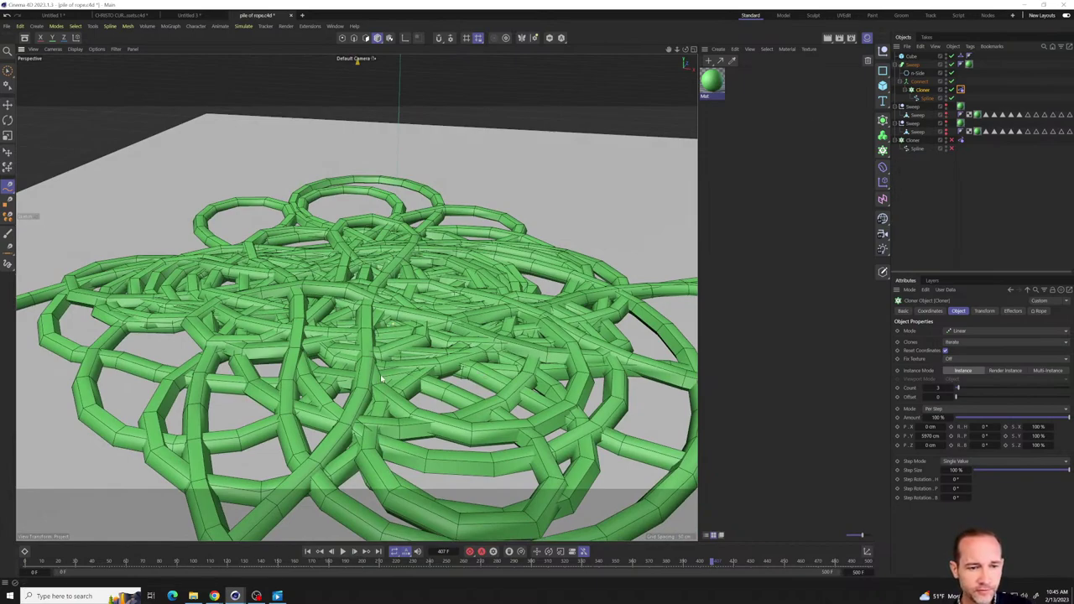
- Rewind the animation, check the n-Side profile's radius, and set the Rope tag's radius to 5 cm
{"action": "left_click", "coordinate": [917, 65]}
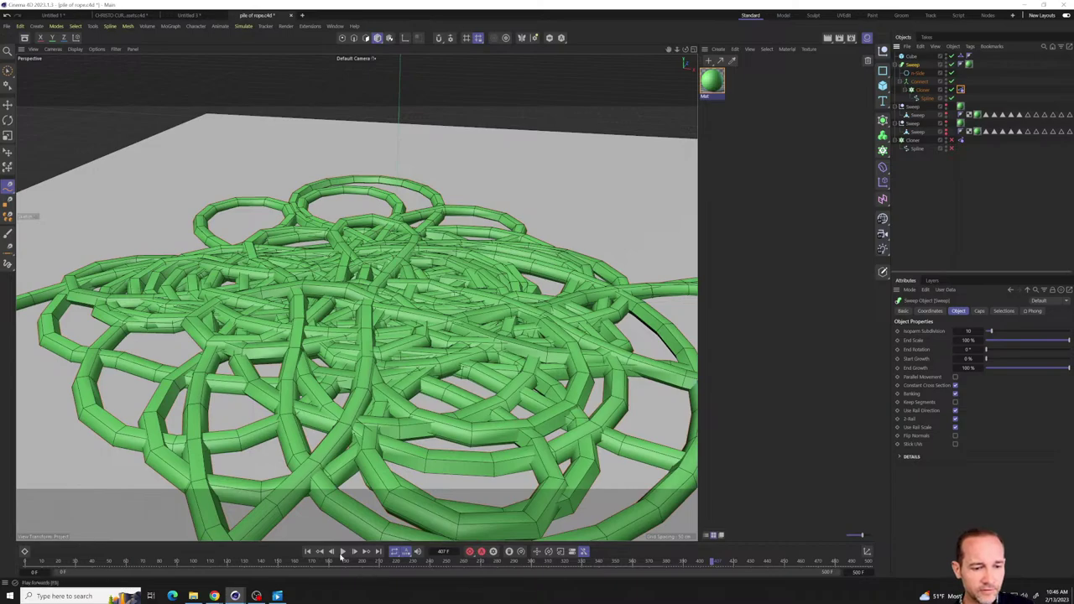
{"action": "left_click", "coordinate": [343, 552]}
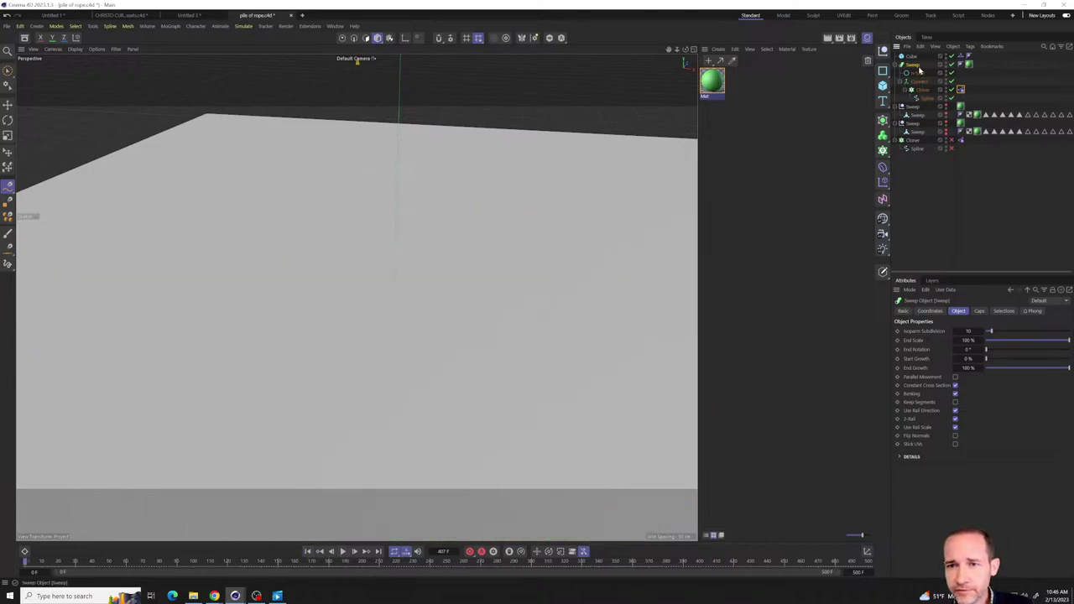
{"action": "left_click", "coordinate": [915, 74]}
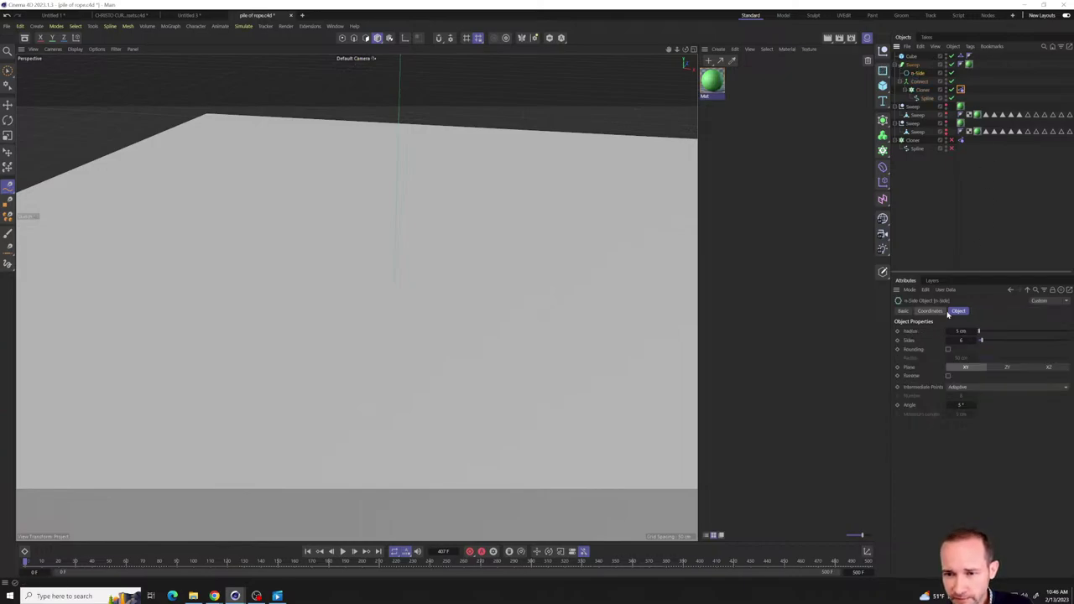
{"action": "left_click", "coordinate": [960, 90]}
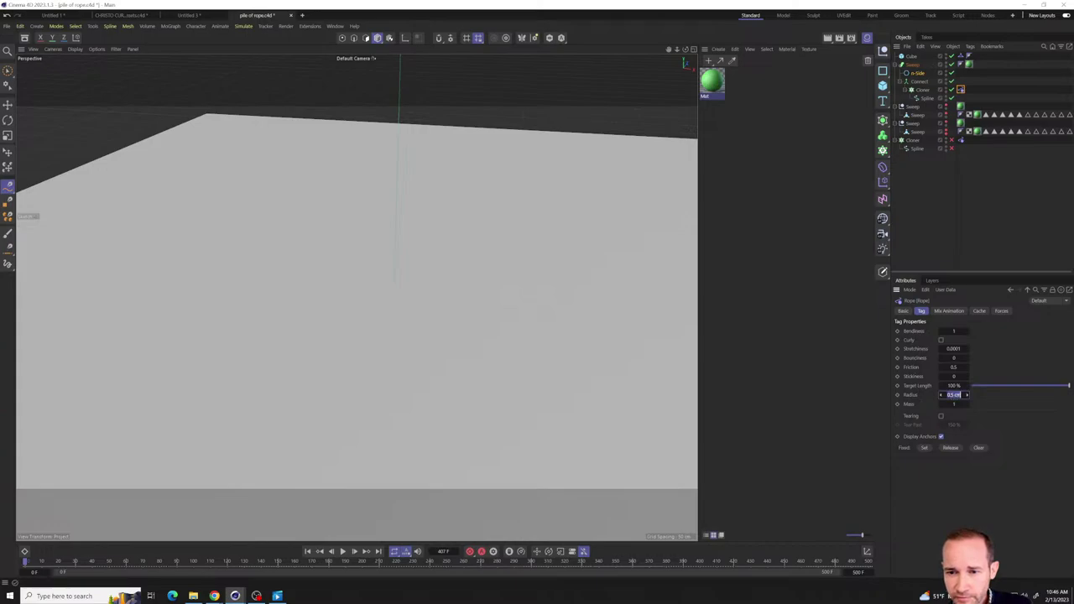
{"action": "type", "text": "5"}
{"action": "key", "text": "Return"}
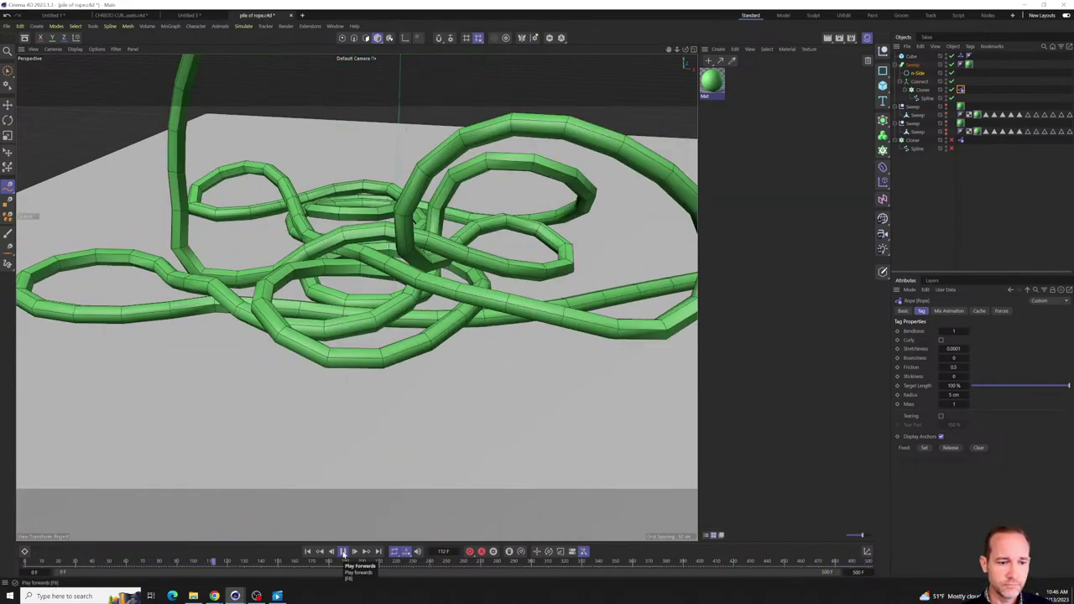
- Play the simulation with the new rope radius to check the collisions, then rewind it
{"action": "left_click", "coordinate": [343, 552]}
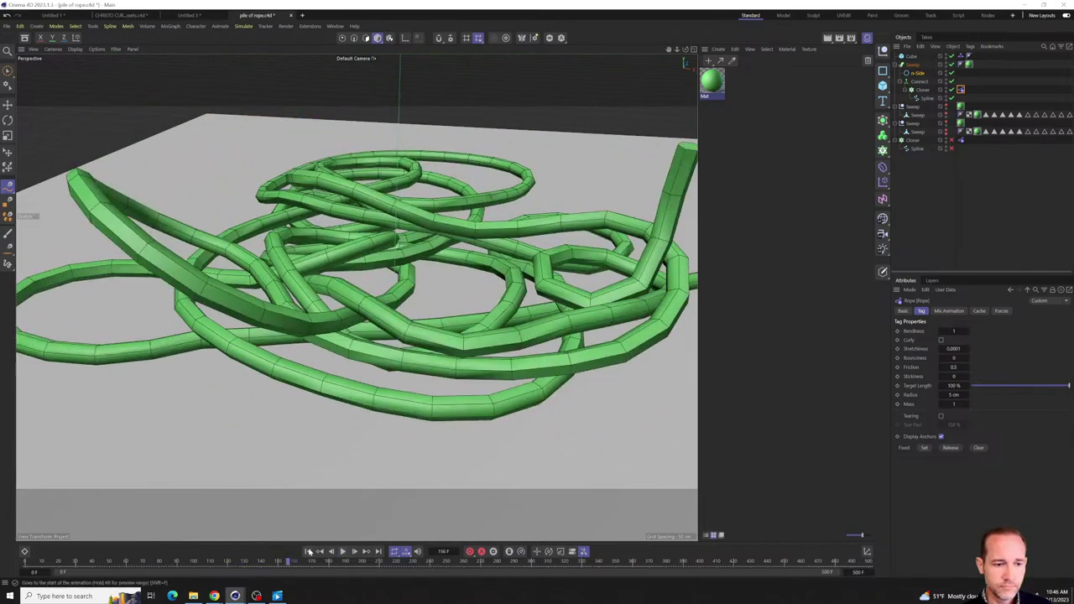
{"action": "left_click", "coordinate": [308, 551]}
{"action": "scroll", "coordinate": [464, 312], "scroll_direction": "down", "scroll_amount": 6}
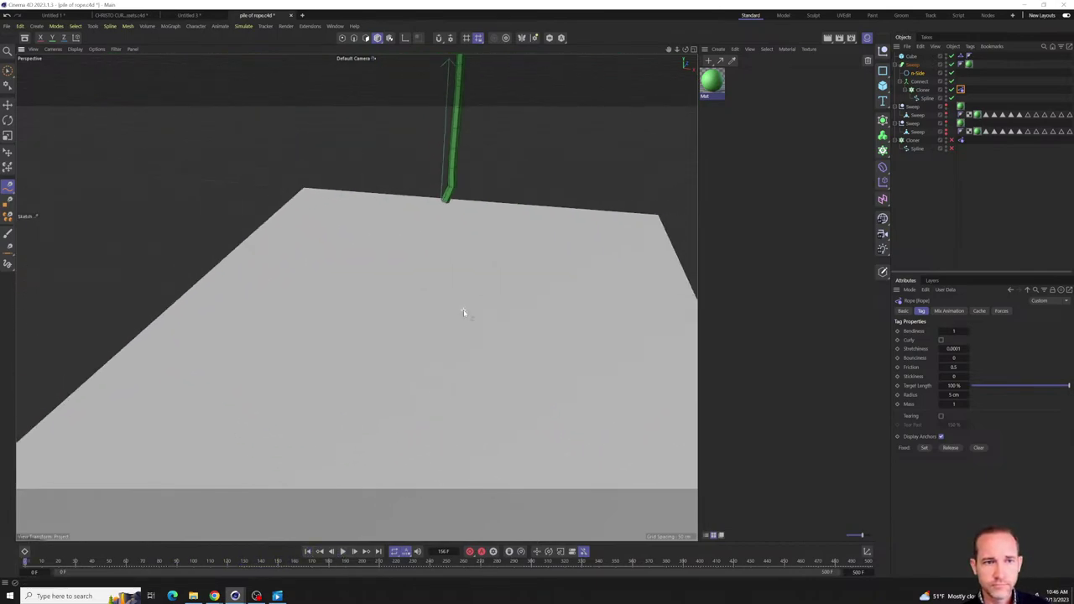
- Set the number of uniform intermediate points on the Cloner's child spline to 50
{"action": "left_click", "coordinate": [927, 99]}
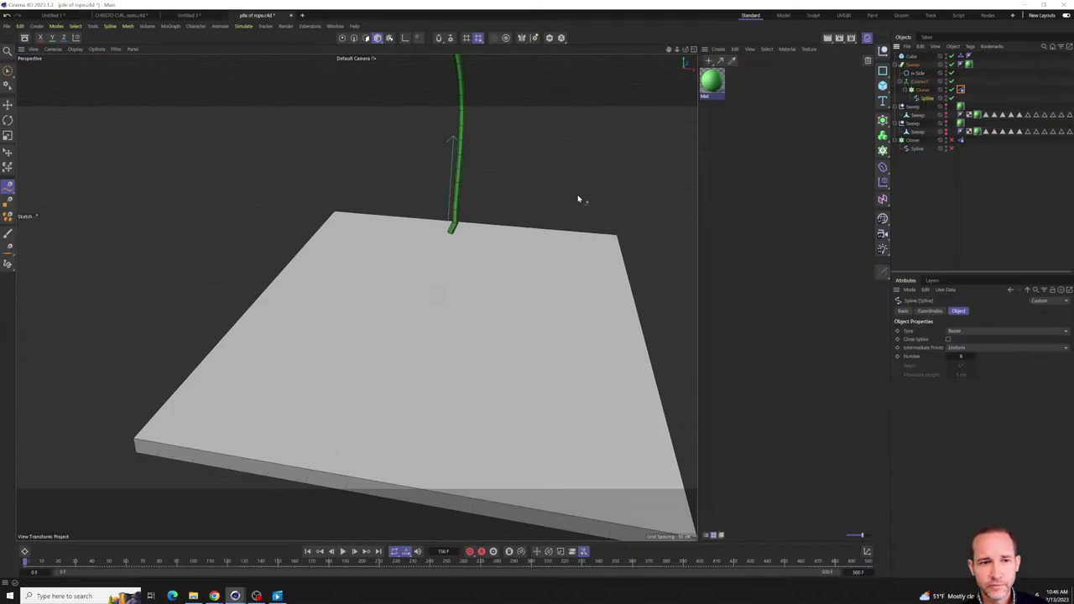
{"action": "scroll", "coordinate": [540, 297], "scroll_direction": "up", "scroll_amount": 3}
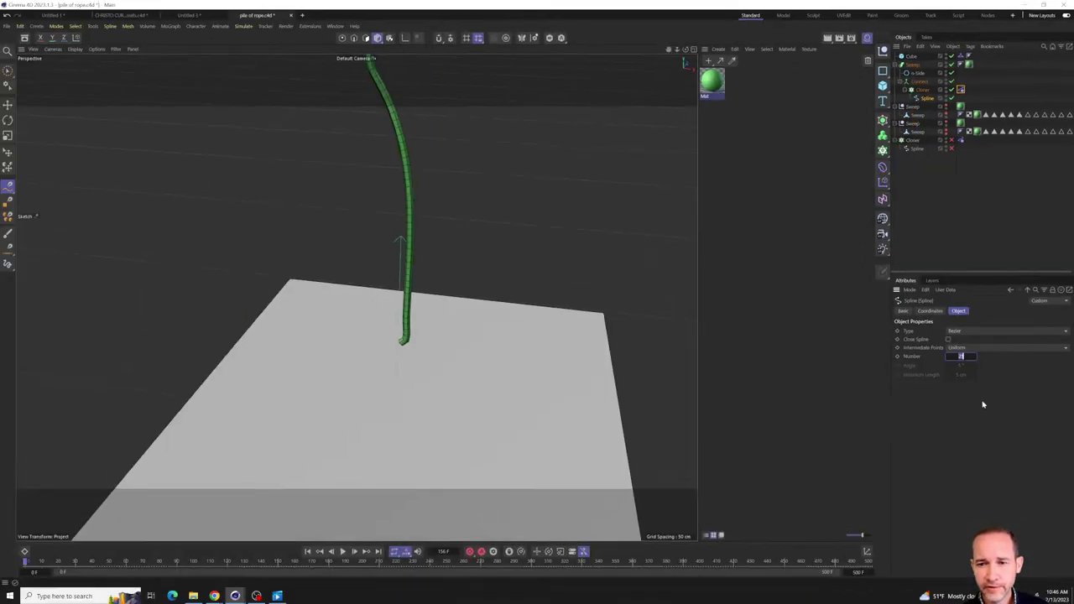
{"action": "left_click", "coordinate": [918, 364]}
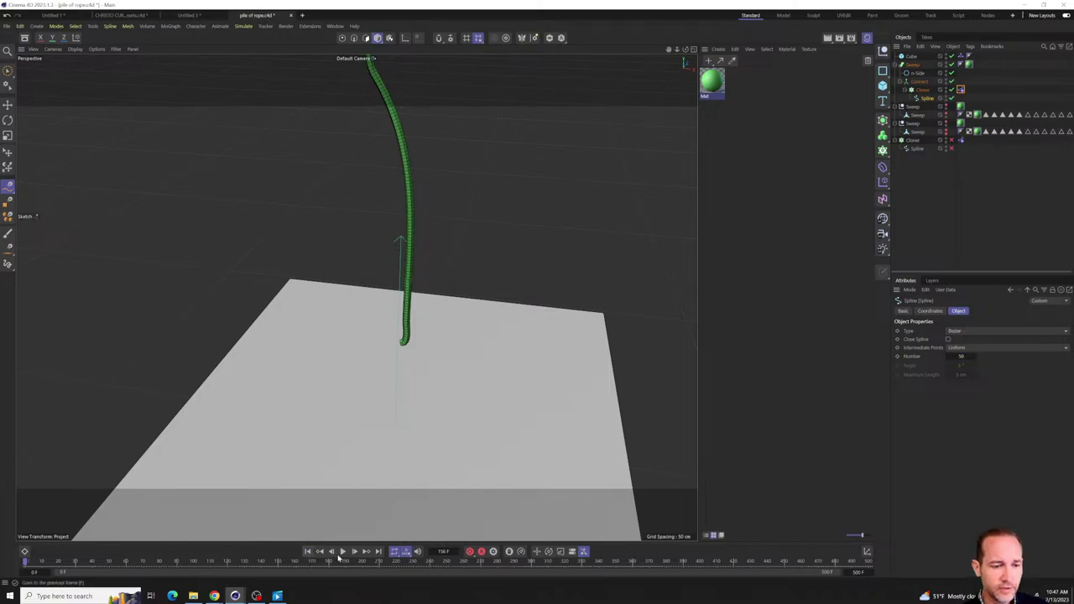
- Play the simulation with the denser rope to see how it piles up on the cube, then rewind it
{"action": "left_click", "coordinate": [343, 553]}
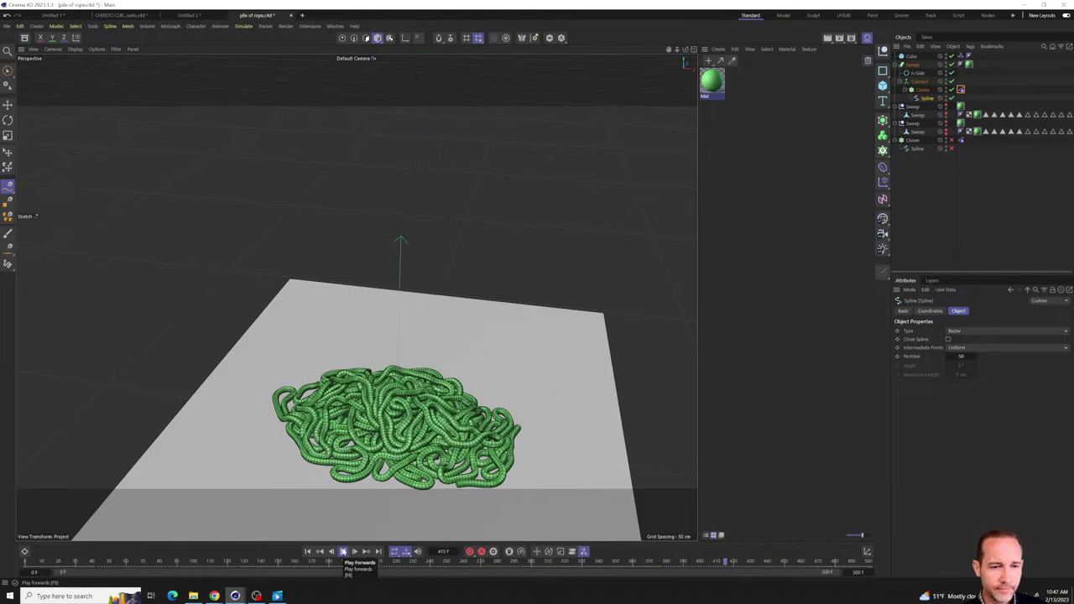
{"action": "left_click", "coordinate": [343, 551]}
{"action": "left_click", "coordinate": [309, 556]}
{"action": "mouse_move", "coordinate": [394, 340]}
{"action": "left_mouse_down", "text": "alt"}
{"action": "mouse_move", "coordinate": [412, 368]}
{"action": "mouse_move", "coordinate": [408, 357]}
{"action": "mouse_move", "coordinate": [383, 419]}
{"action": "mouse_move", "coordinate": [386, 389]}
{"action": "mouse_move", "coordinate": [355, 412]}
{"action": "mouse_move", "coordinate": [369, 408]}
{"action": "mouse_move", "coordinate": [380, 286]}
{"action": "mouse_move", "coordinate": [401, 329]}
{"action": "mouse_move", "coordinate": [357, 300]}
{"action": "mouse_move", "coordinate": [347, 383]}
{"action": "mouse_move", "coordinate": [333, 375]}
{"action": "mouse_move", "coordinate": [350, 341]}
{"action": "mouse_move", "coordinate": [426, 328]}
{"action": "mouse_move", "coordinate": [385, 336]}
{"action": "left_mouse_up", "text": "alt"}
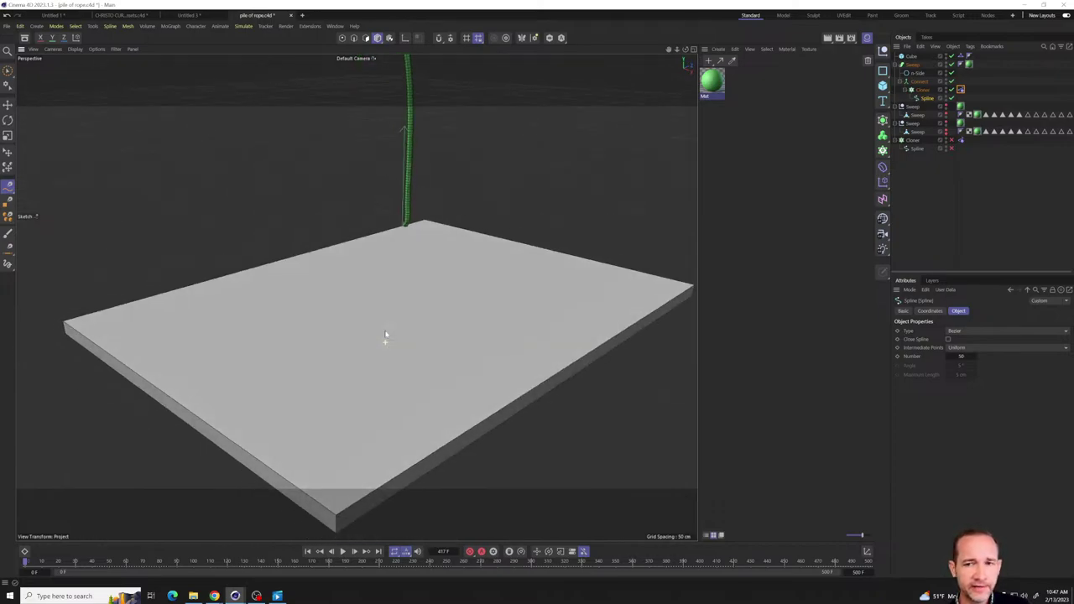
- Add a Cylinder on the cube and delete the stray spline sketched over it
{"action": "left_click", "coordinate": [883, 87]}
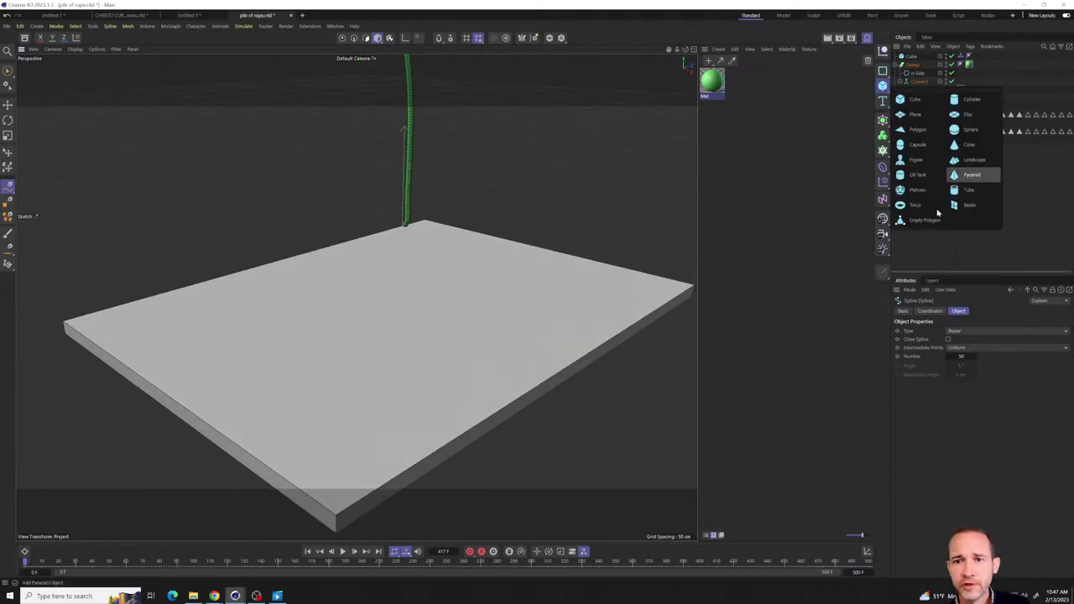
{"action": "left_click", "coordinate": [971, 99]}
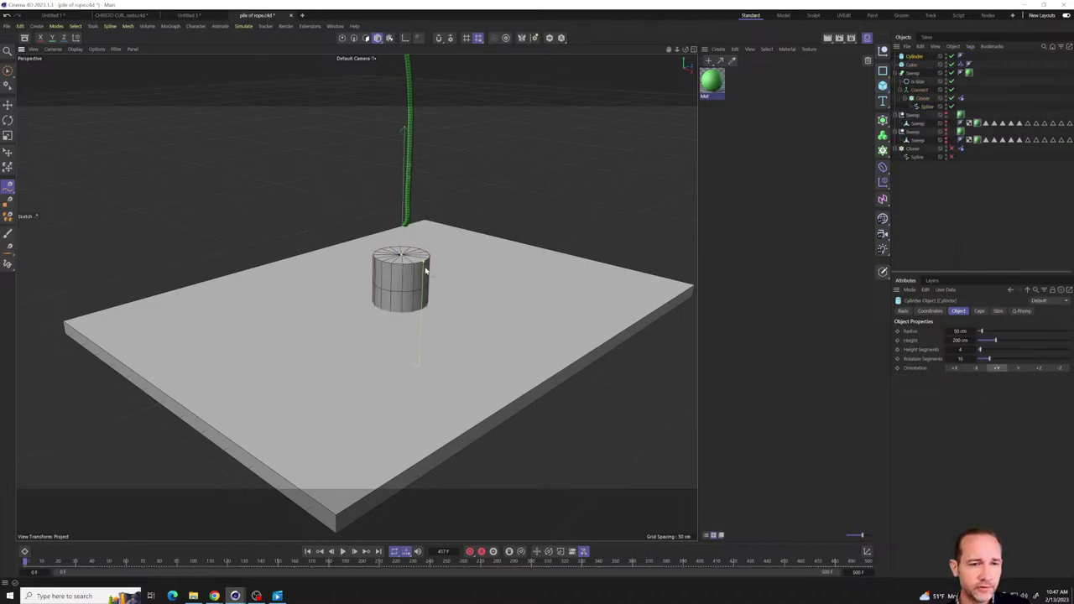
{"action": "left_click_drag", "start_coordinate": [449, 277], "coordinate": [424, 264]}
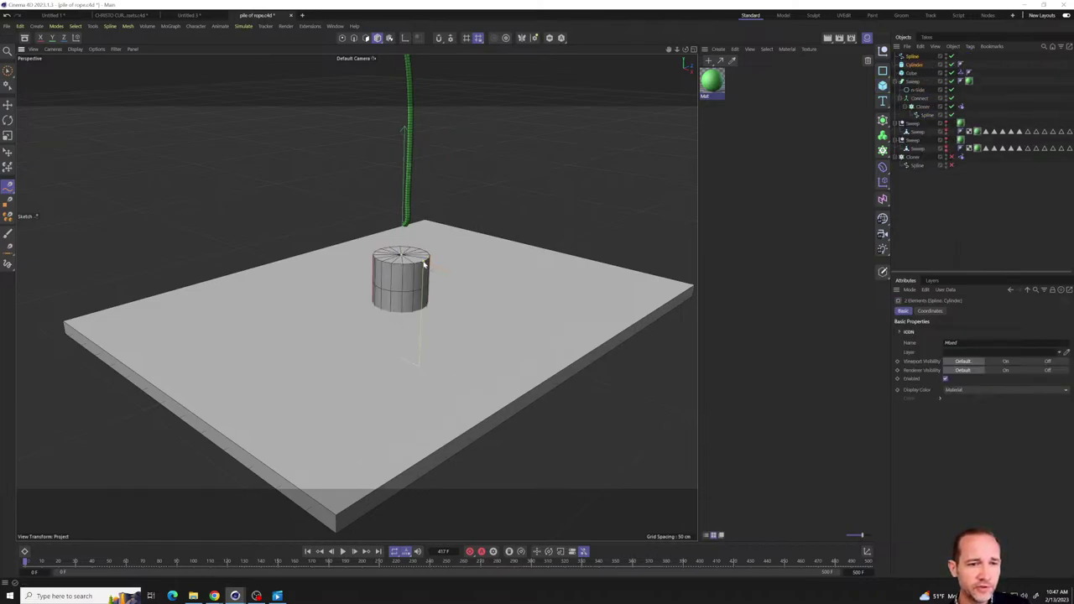
{"action": "left_click", "coordinate": [912, 65]}
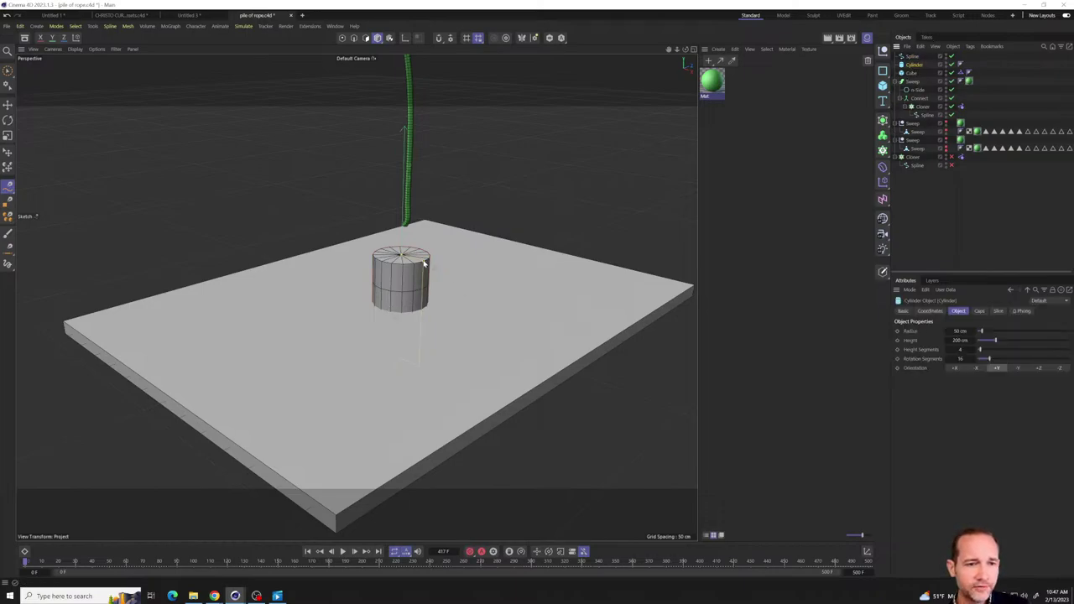
{"action": "left_click", "coordinate": [915, 56]}
{"action": "key", "text": "Delete"}
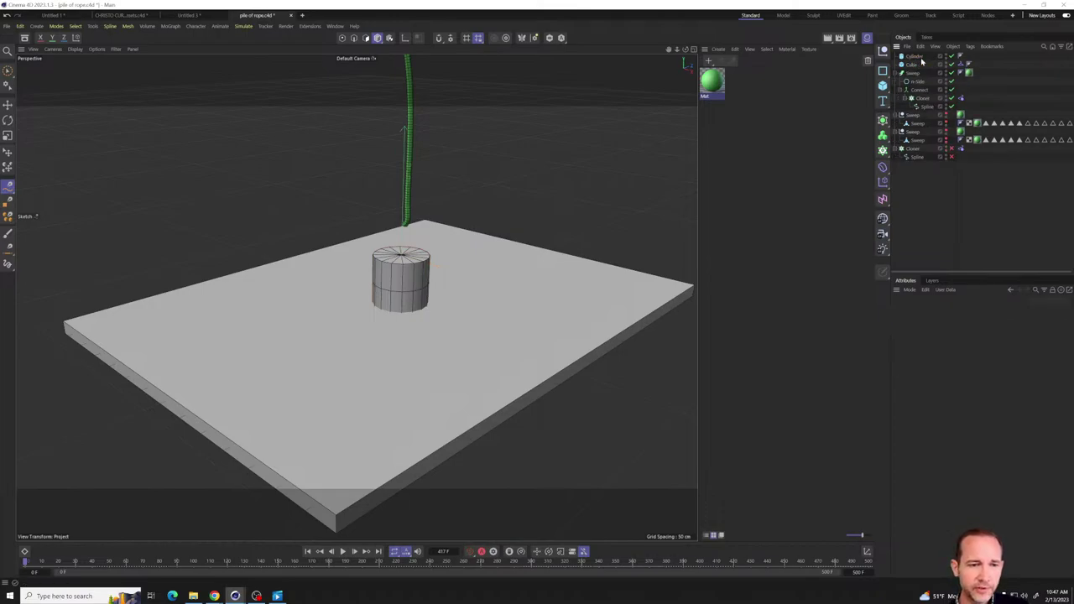
- Try widening the cylinder to a radius of about 120 cm, then delete the cylinder
{"action": "left_click", "coordinate": [912, 56]}
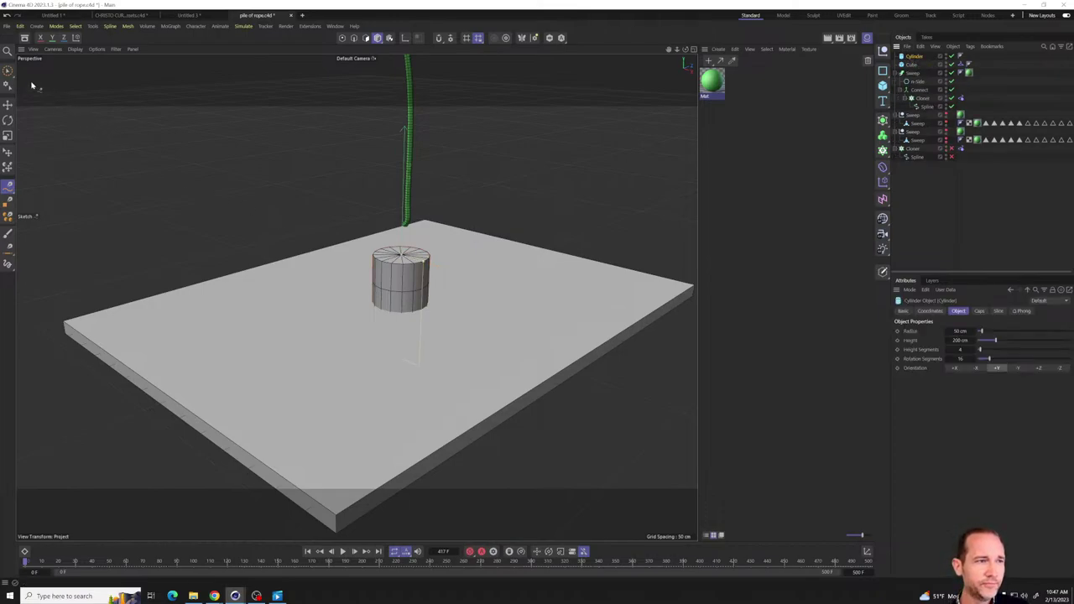
{"action": "left_click", "coordinate": [10, 74]}
{"action": "mouse_move", "coordinate": [425, 265]}
{"action": "left_mouse_down"}
{"action": "mouse_move", "coordinate": [447, 271]}
{"action": "mouse_move", "coordinate": [382, 270]}
{"action": "mouse_move", "coordinate": [372, 223]}
{"action": "mouse_move", "coordinate": [350, 253]}
{"action": "mouse_move", "coordinate": [357, 243]}
{"action": "mouse_move", "coordinate": [361, 268]}
{"action": "mouse_move", "coordinate": [366, 237]}
{"action": "mouse_move", "coordinate": [353, 274]}
{"action": "mouse_move", "coordinate": [336, 252]}
{"action": "mouse_move", "coordinate": [347, 240]}
{"action": "mouse_move", "coordinate": [340, 221]}
{"action": "mouse_move", "coordinate": [353, 271]}
{"action": "mouse_move", "coordinate": [489, 311]}
{"action": "mouse_move", "coordinate": [449, 292]}
{"action": "left_mouse_up"}
{"action": "scroll", "coordinate": [378, 227], "scroll_direction": "up", "scroll_amount": 5}
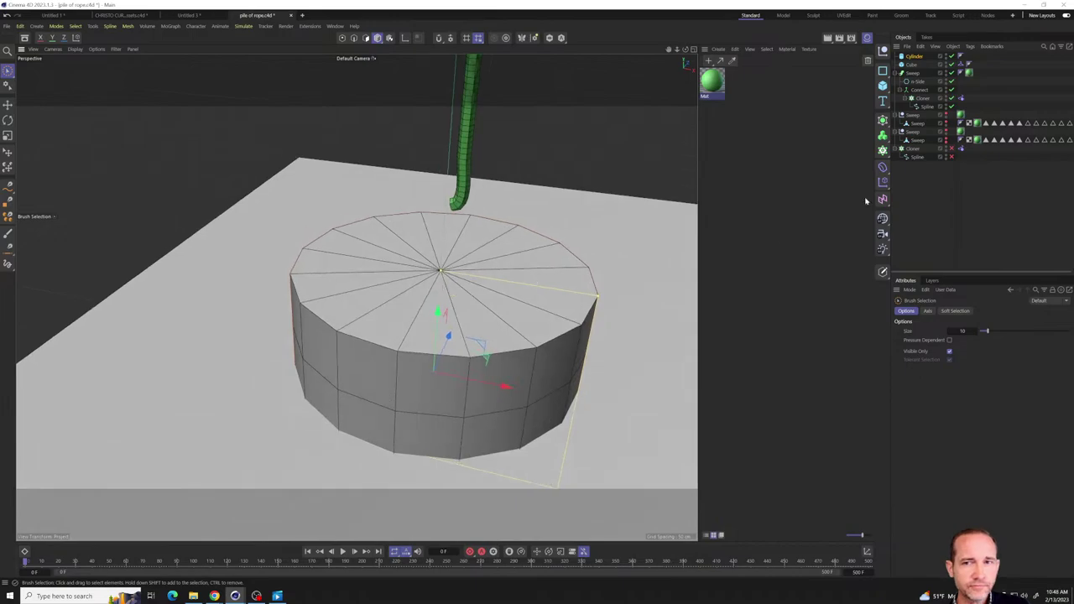
{"action": "left_click", "coordinate": [918, 56]}
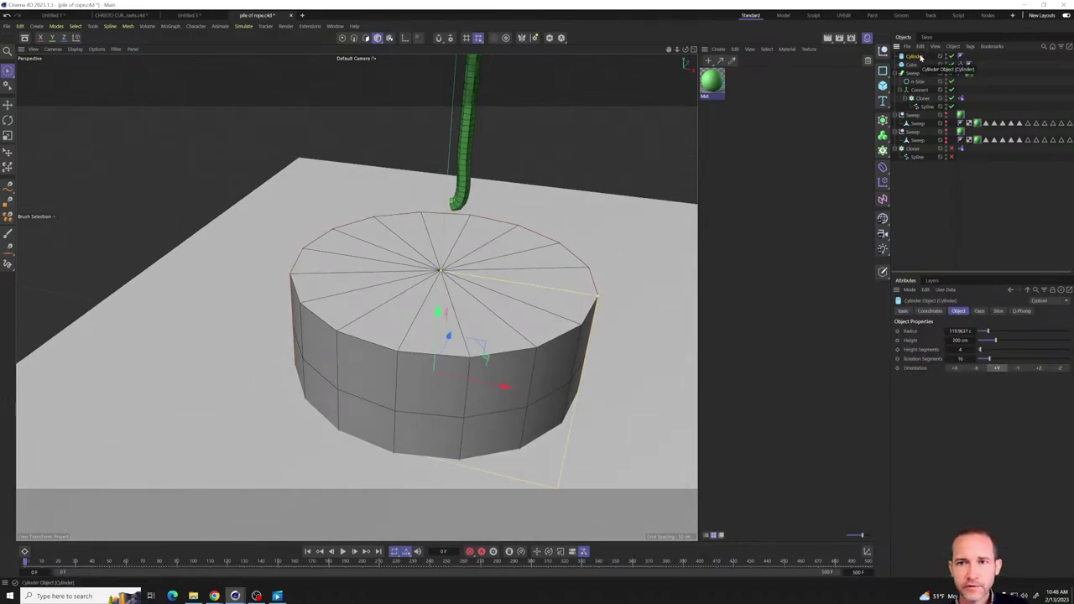
{"action": "key", "text": "Delete"}
- Disable the large Cube and add a Tube primitive beneath the hanging rope
{"action": "left_click", "coordinate": [883, 86]}
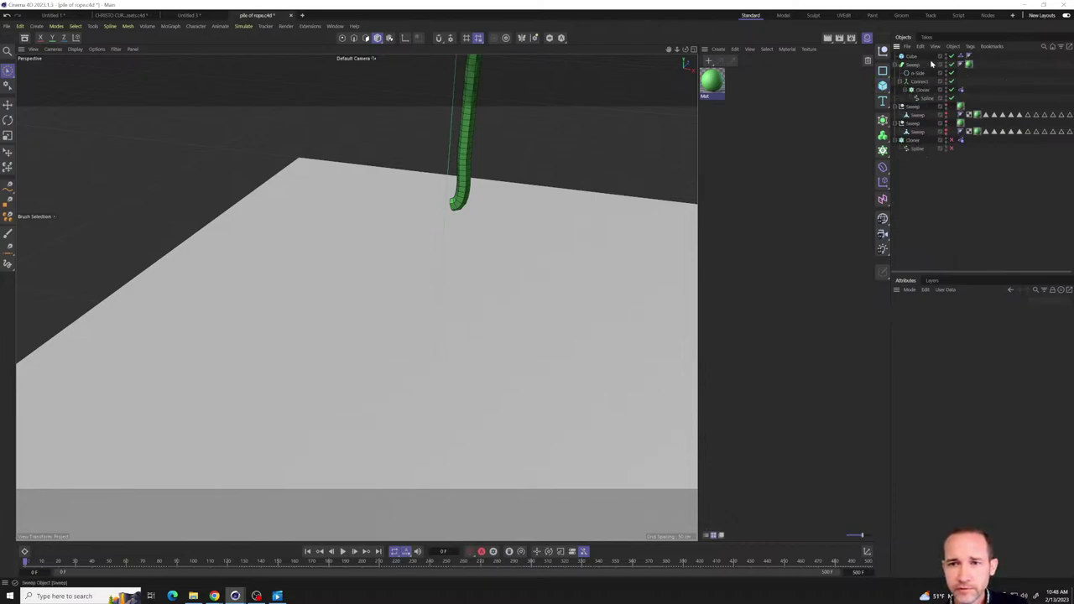
{"action": "left_click", "coordinate": [948, 57]}
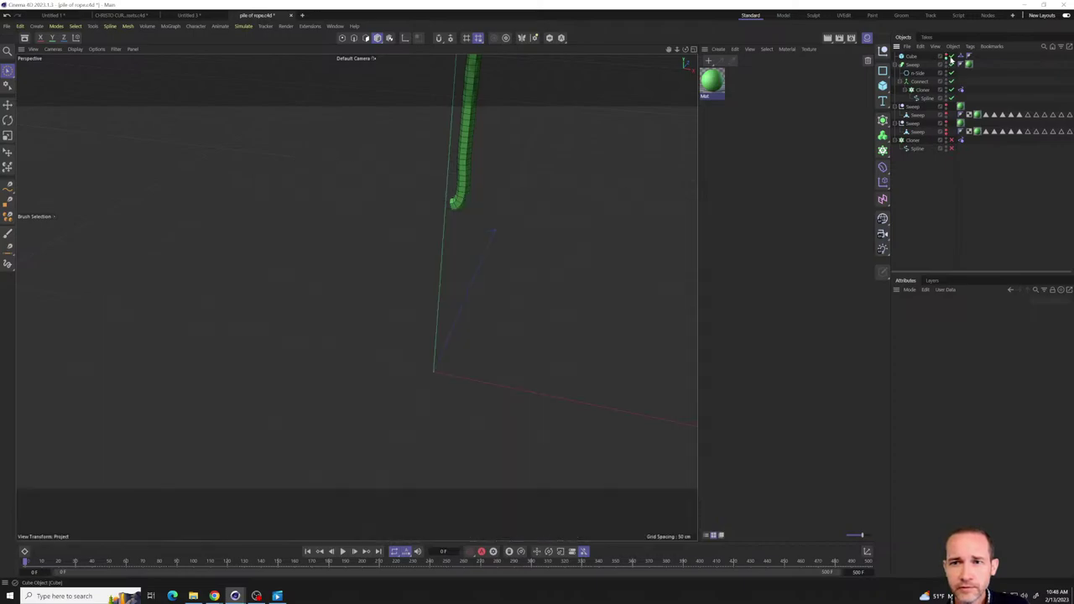
{"action": "left_click", "coordinate": [883, 72]}
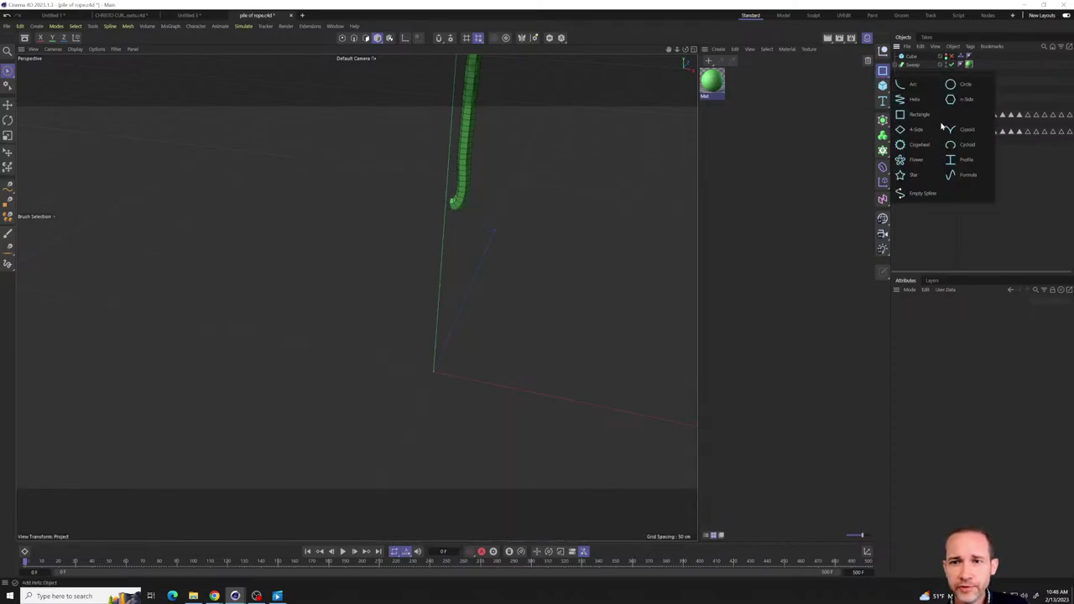
{"action": "left_click", "coordinate": [962, 241]}
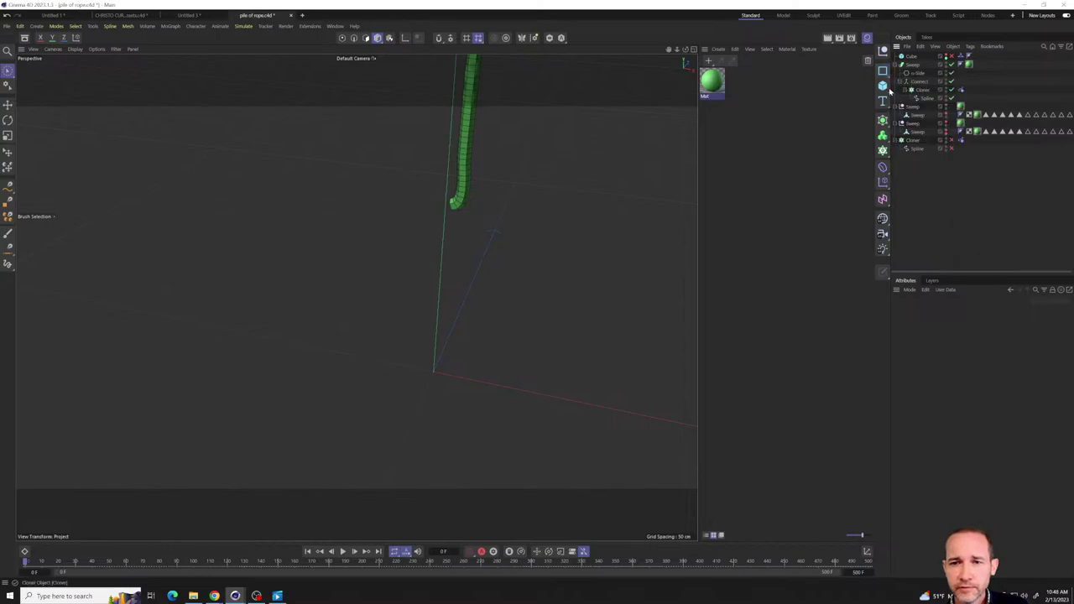
{"action": "left_click", "coordinate": [884, 85]}
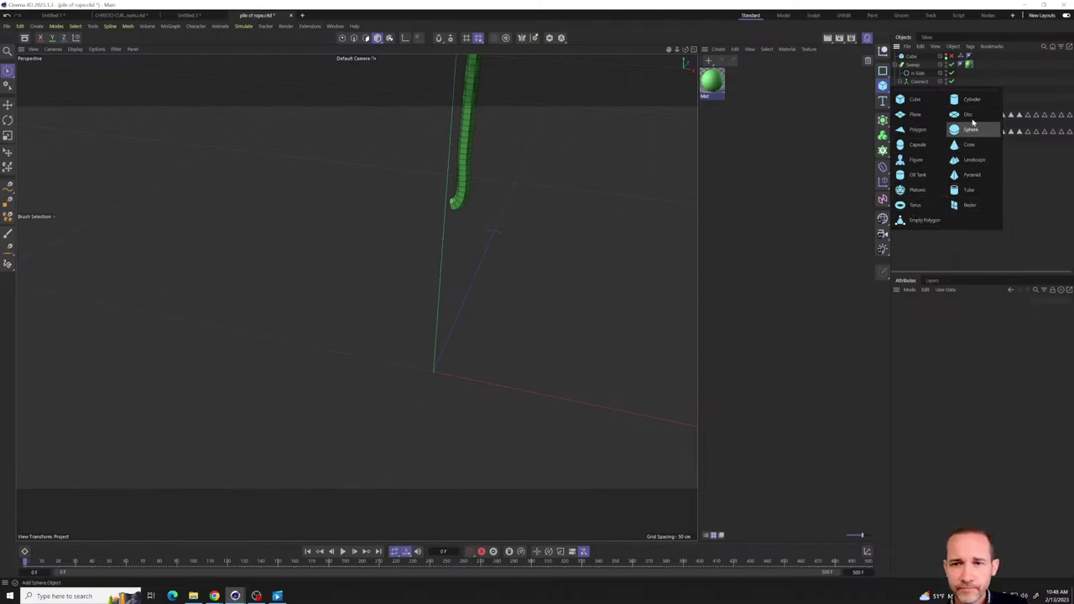
{"action": "left_click", "coordinate": [967, 190]}
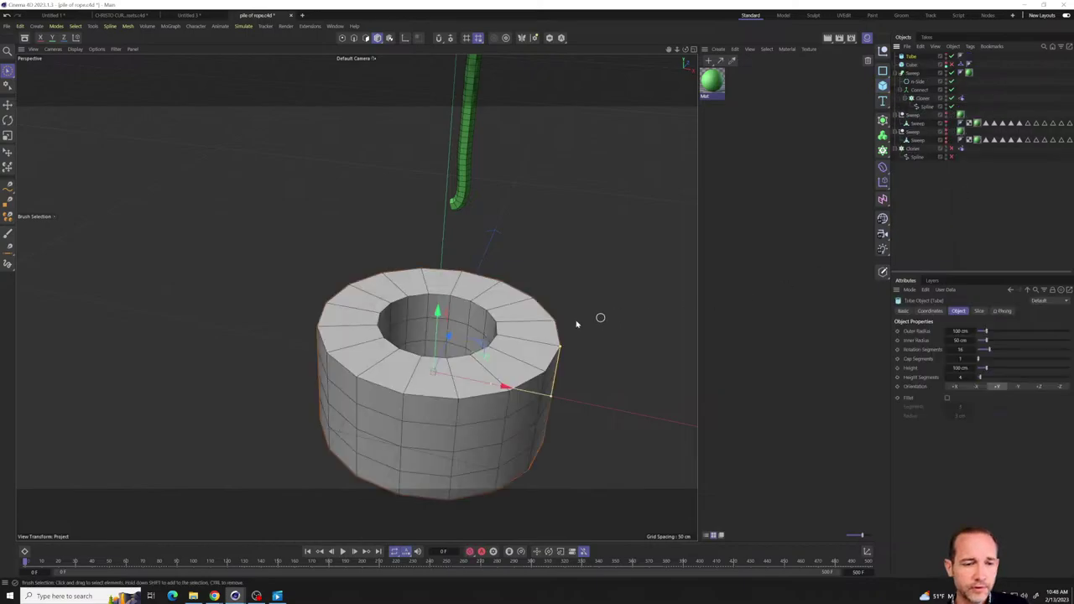
- Add a Cylinder in the middle of the Tube and narrow its radius to about 47 cm
{"action": "left_click", "coordinate": [885, 86]}
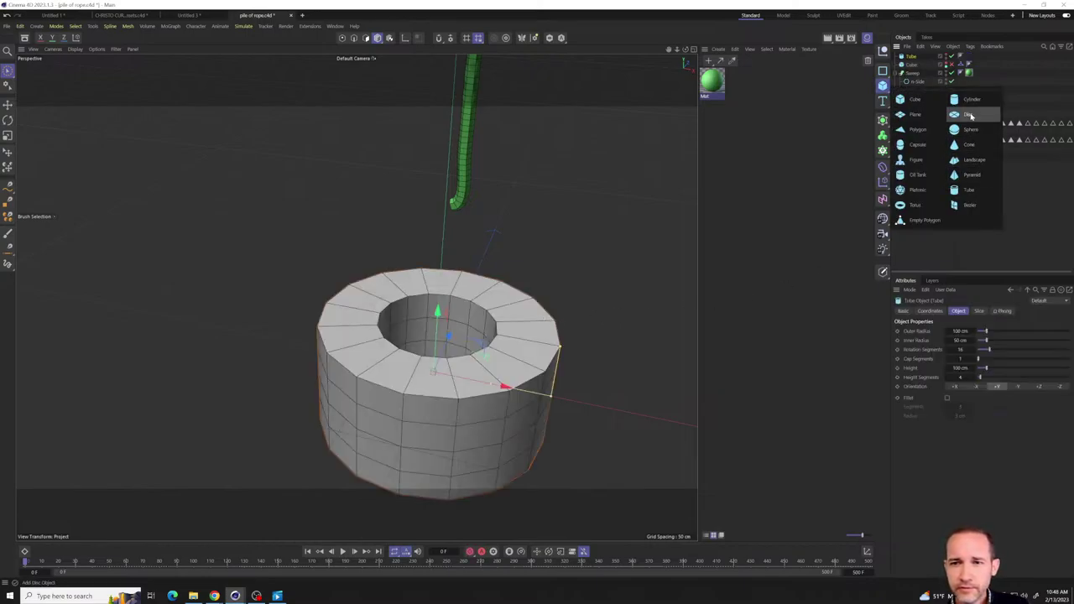
{"action": "left_click", "coordinate": [972, 110]}
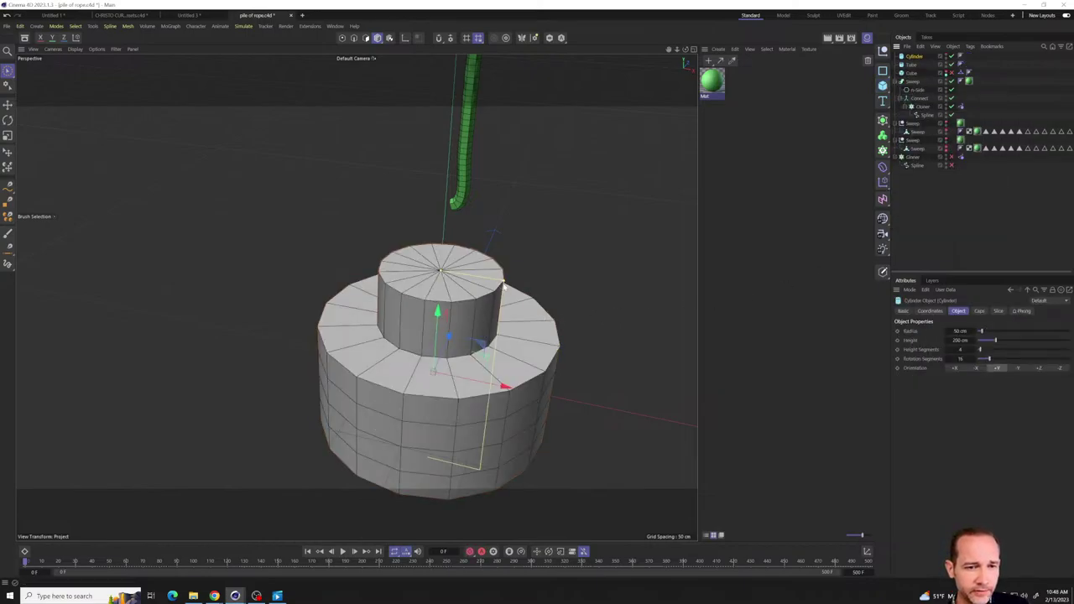
{"action": "left_click_drag", "start_coordinate": [502, 285], "coordinate": [500, 285]}
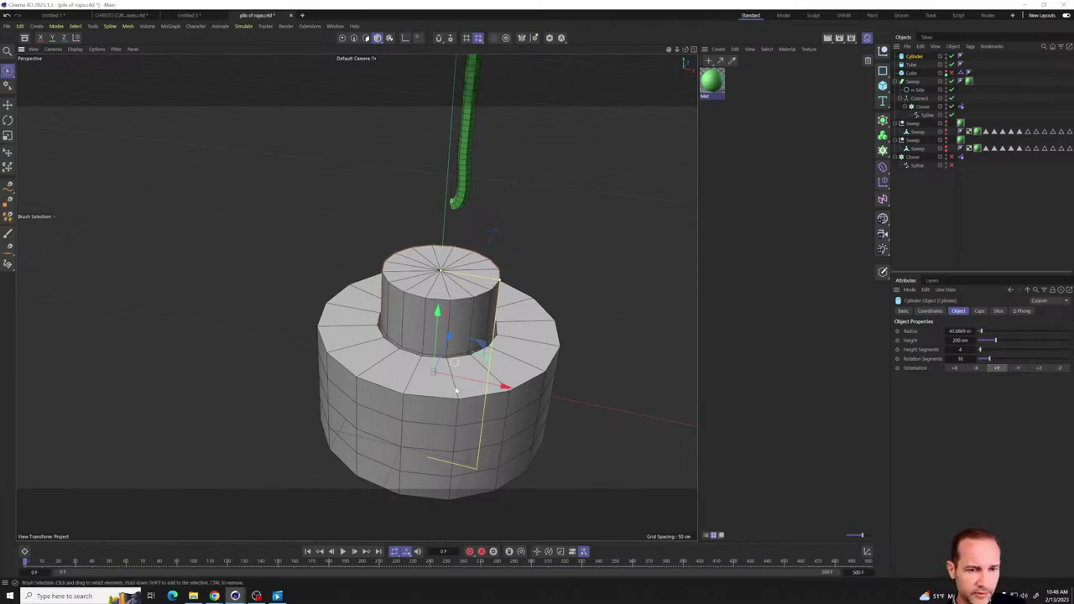
{"action": "scroll", "coordinate": [456, 390], "scroll_direction": "up", "scroll_amount": 5}
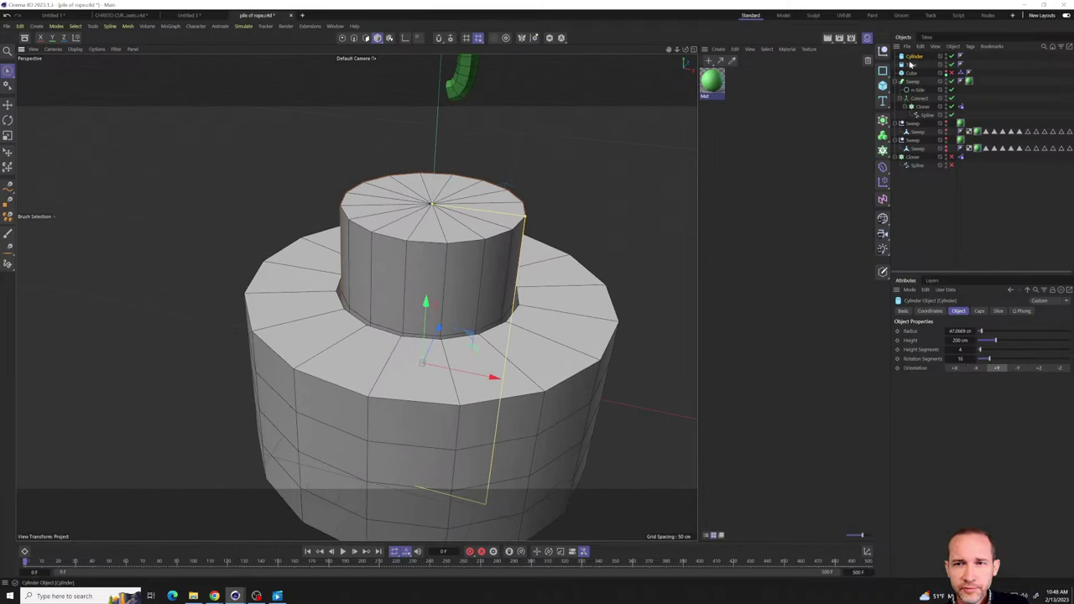
- Resize the Tube to an outer radius of 116 cm, an inner radius of 49 cm and a height of 198 cm
{"action": "left_click", "coordinate": [911, 63]}
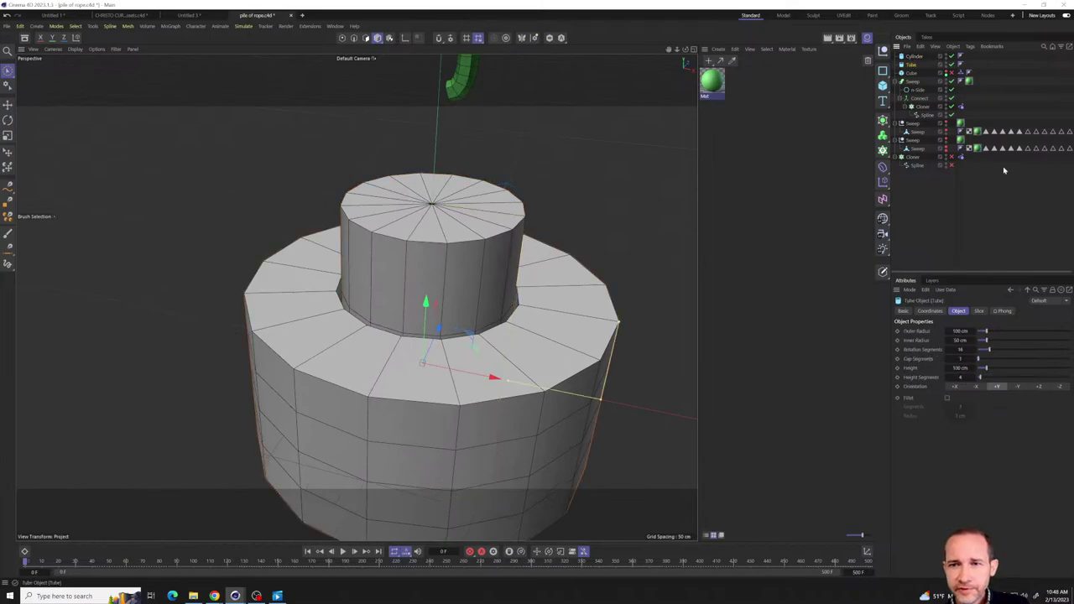
{"action": "mouse_move", "coordinate": [987, 334]}
{"action": "left_mouse_down"}
{"action": "mouse_move", "coordinate": [997, 333]}
{"action": "mouse_move", "coordinate": [988, 344]}
{"action": "left_mouse_up"}
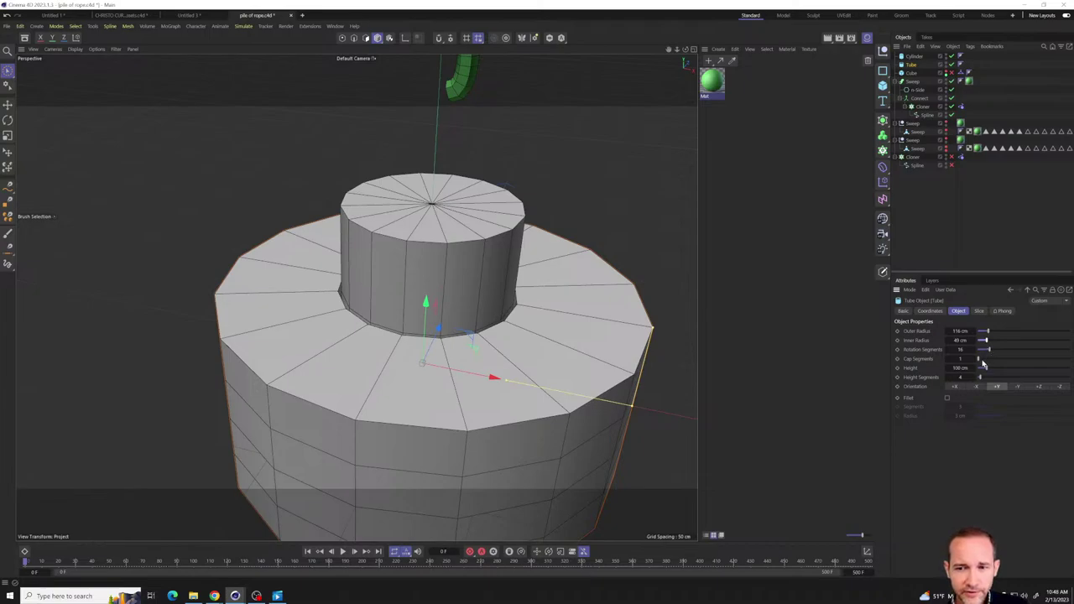
{"action": "left_click_drag", "start_coordinate": [987, 369], "coordinate": [997, 368]}
{"action": "left_click_drag", "start_coordinate": [696, 279], "coordinate": [374, 368], "text": "alt"}
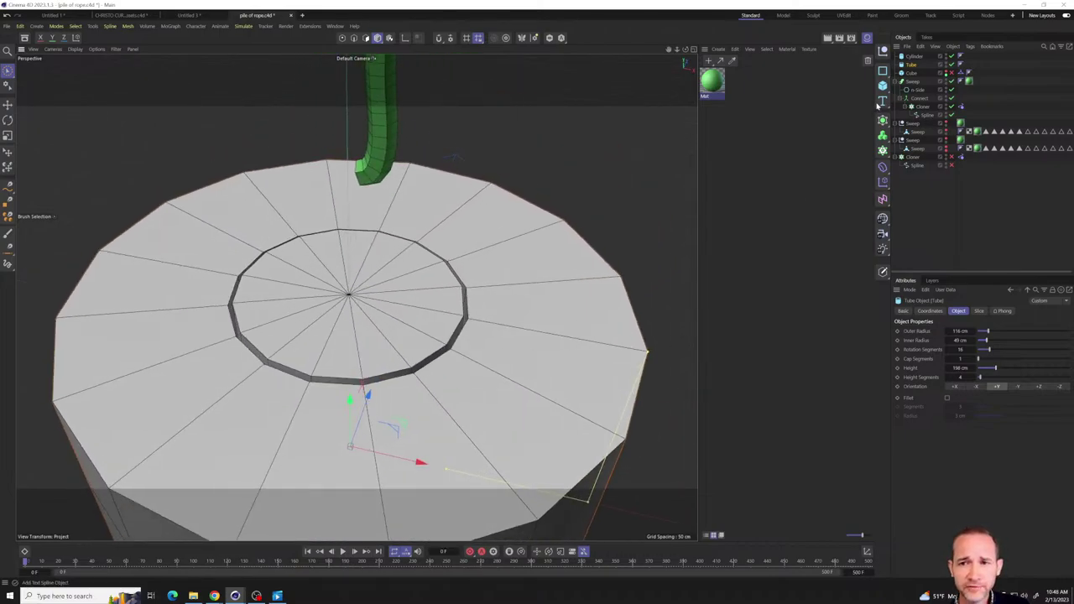
- Raise the Tube's rotation segments to about 82 for a smoother ring
{"action": "left_click", "coordinate": [912, 57], "text": "ctrl"}
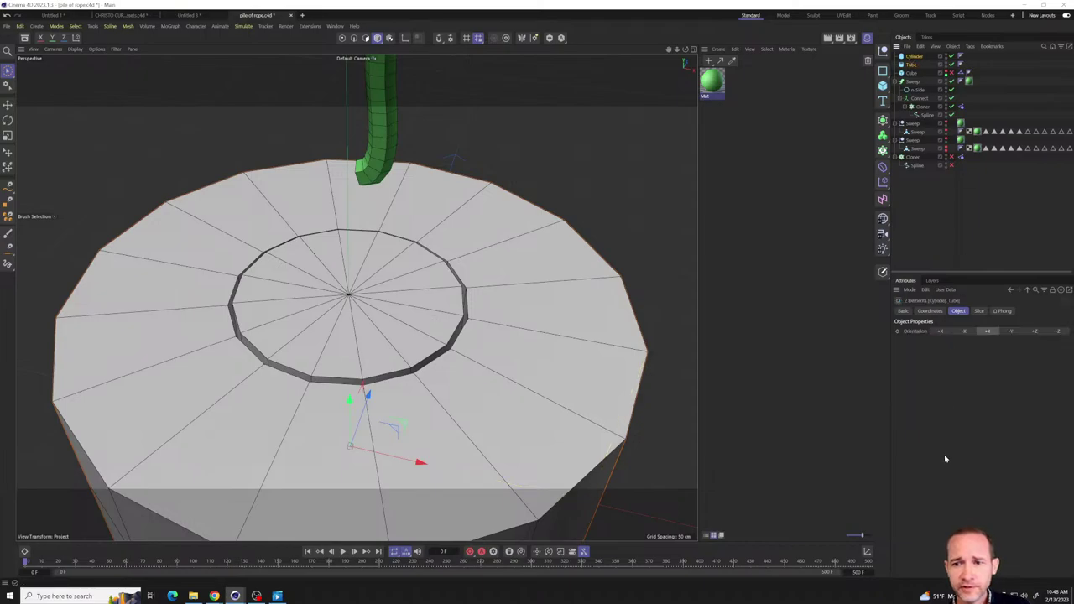
{"action": "left_click", "coordinate": [912, 65]}
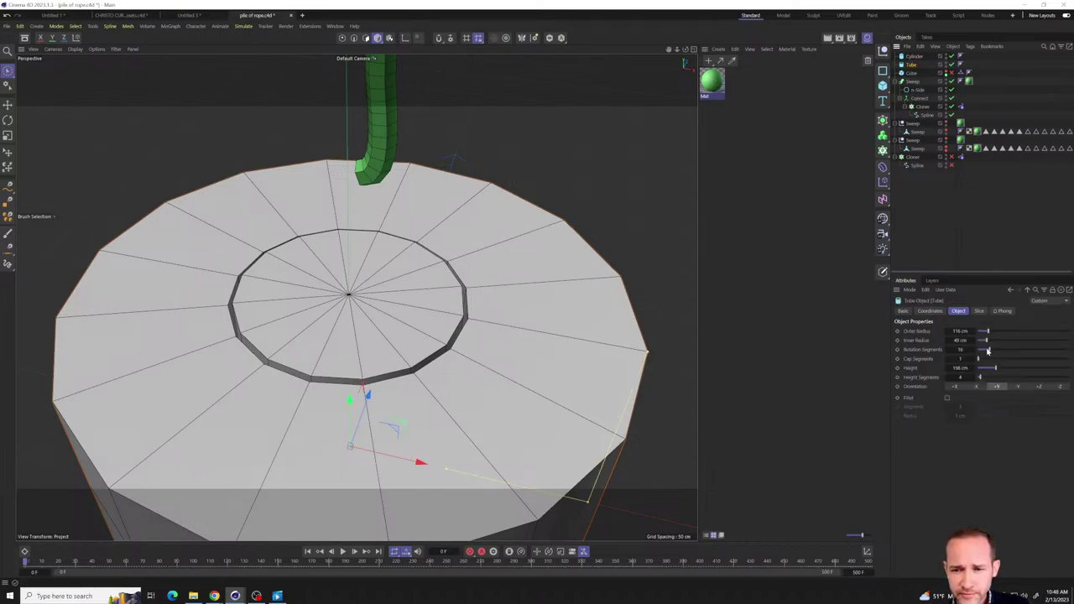
{"action": "left_click_drag", "start_coordinate": [991, 354], "coordinate": [1054, 363]}
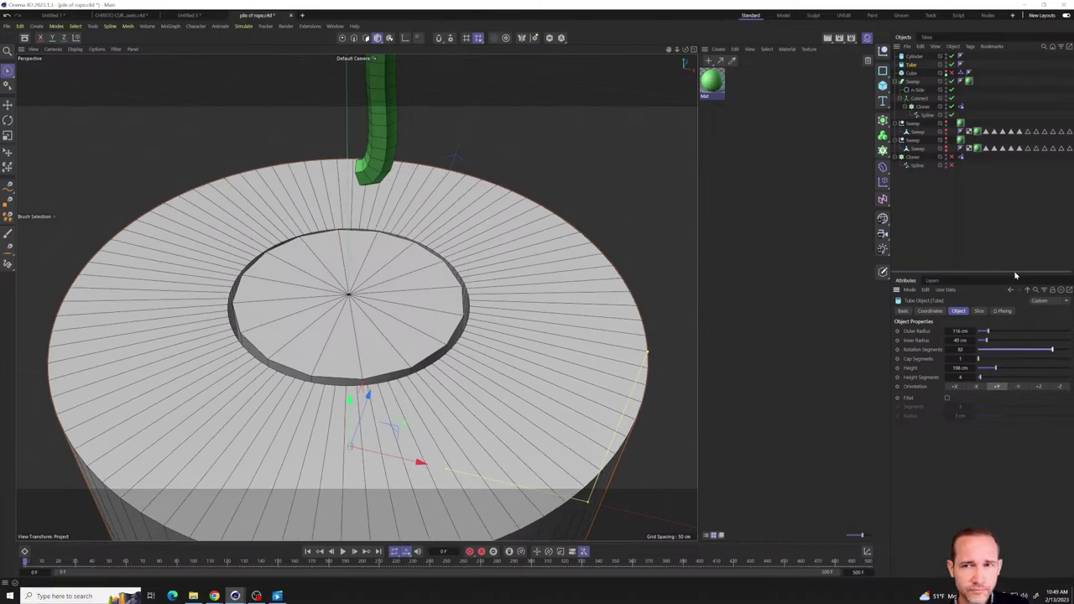
- Raise the Cylinder's rotation segments to 69 to round it off inside the Tube
{"action": "left_click", "coordinate": [914, 74]}
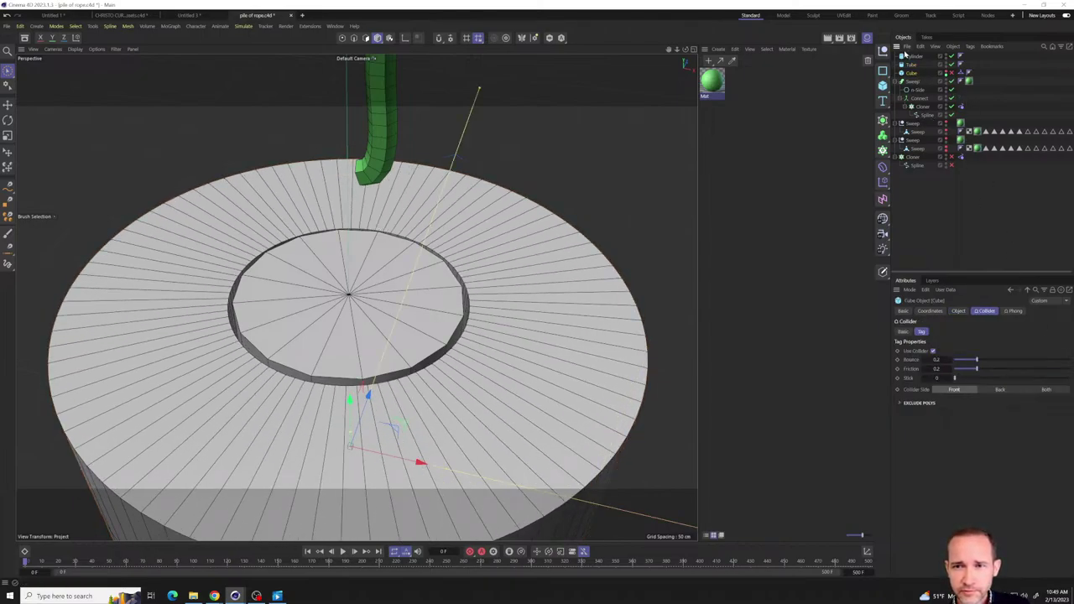
{"action": "left_click", "coordinate": [910, 56]}
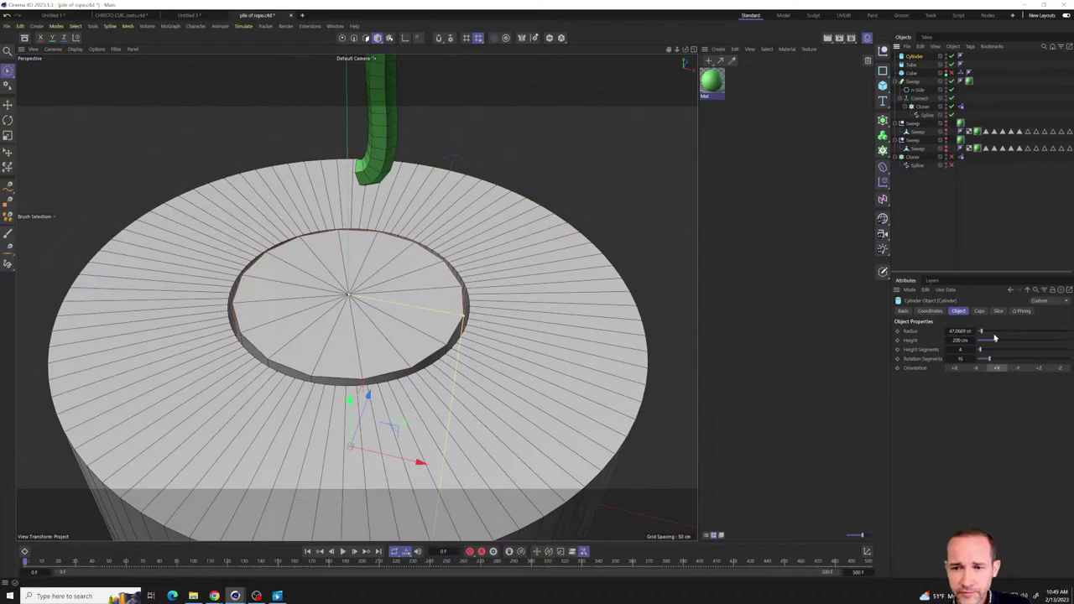
{"action": "left_click_drag", "start_coordinate": [994, 338], "coordinate": [993, 340]}
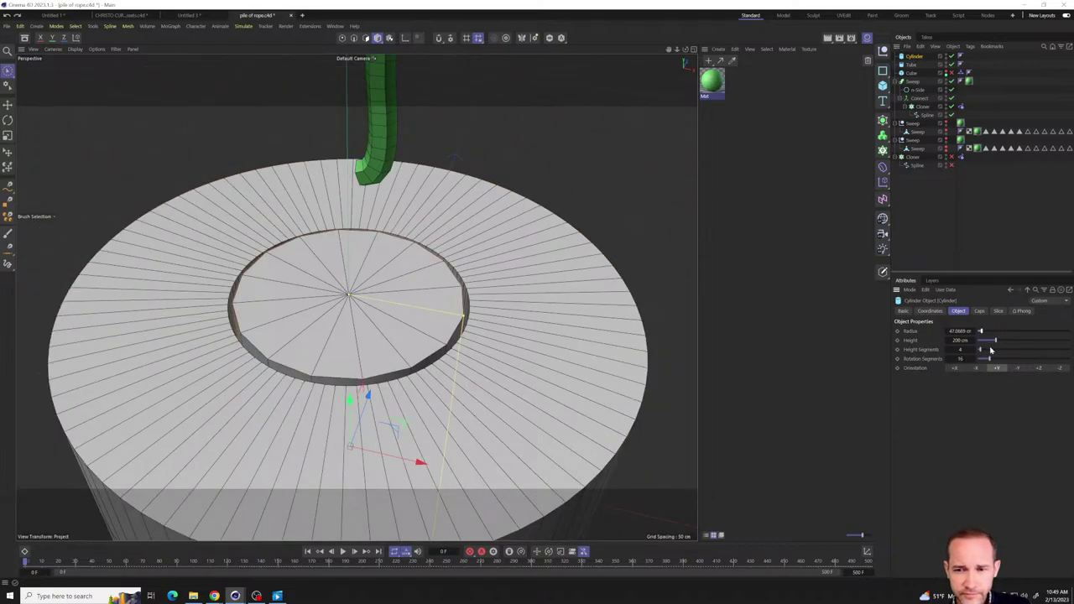
{"action": "left_click_drag", "start_coordinate": [996, 363], "coordinate": [1041, 360]}
{"action": "left_click_drag", "start_coordinate": [530, 375], "coordinate": [318, 377], "text": "alt"}
{"action": "scroll", "coordinate": [325, 386], "scroll_direction": "up", "scroll_amount": 3}
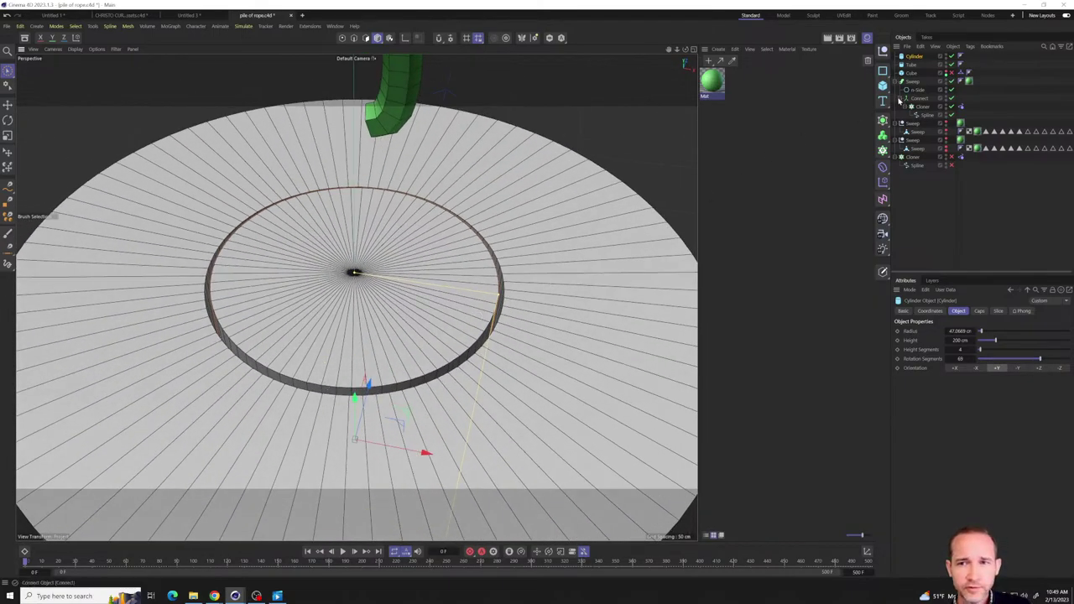
- Add a Bevel deformer and group it with the Tube and the disabled Cube under a null
{"action": "left_click", "coordinate": [907, 64]}
{"action": "left_click", "coordinate": [911, 74]}
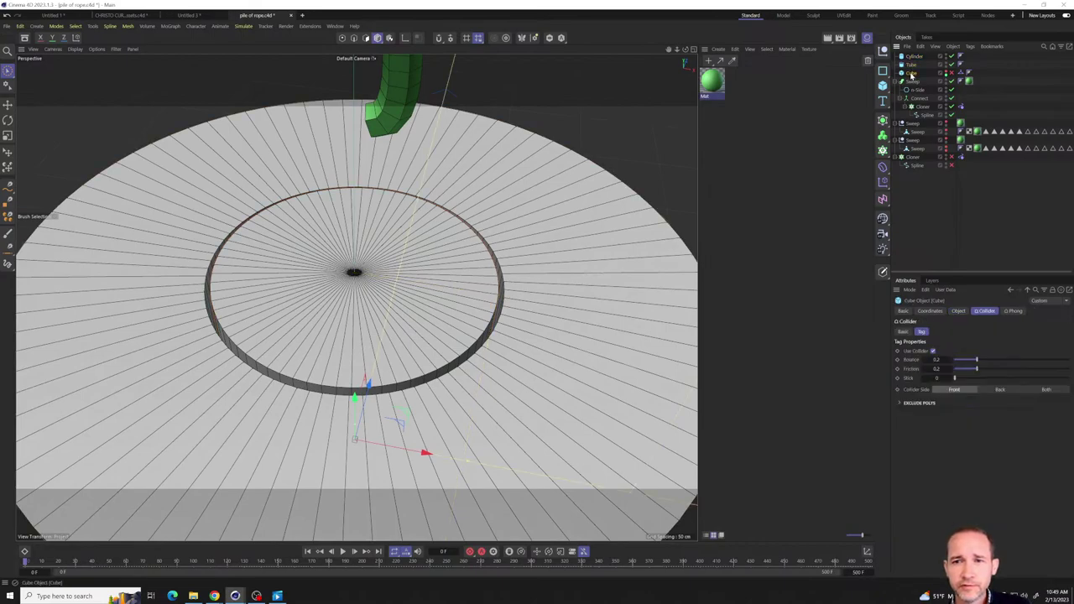
{"action": "left_click", "coordinate": [884, 167]}
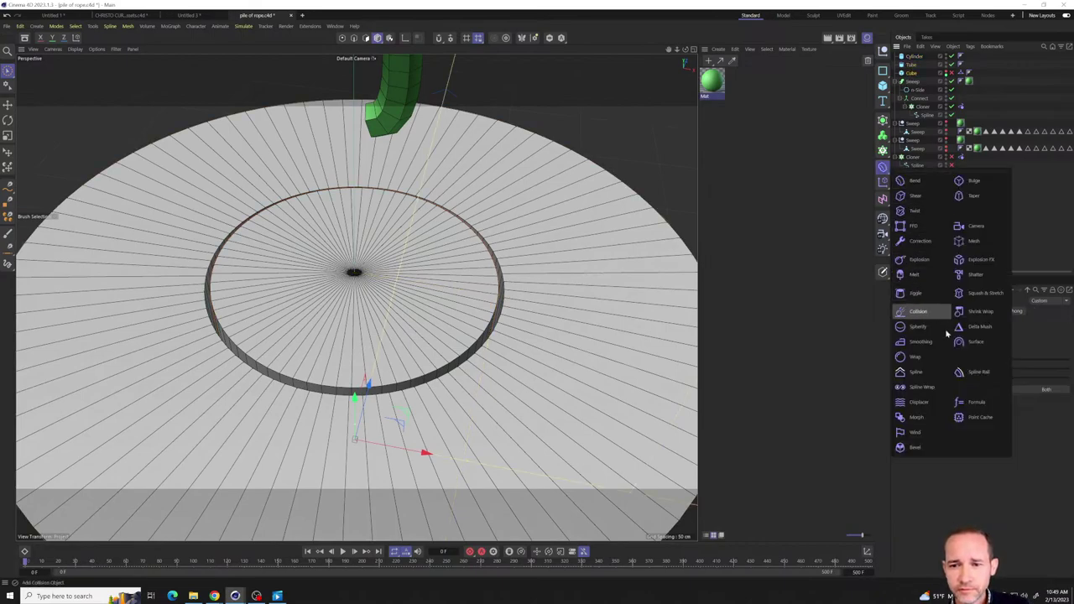
{"action": "left_click", "coordinate": [916, 444]}
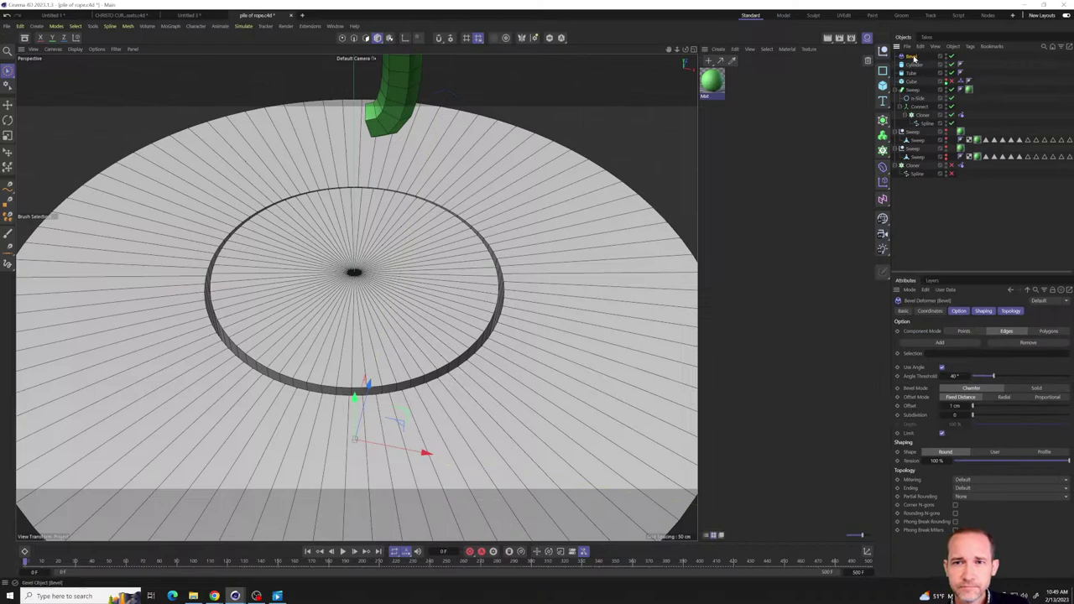
{"action": "left_click", "coordinate": [911, 82], "text": "ctrl"}
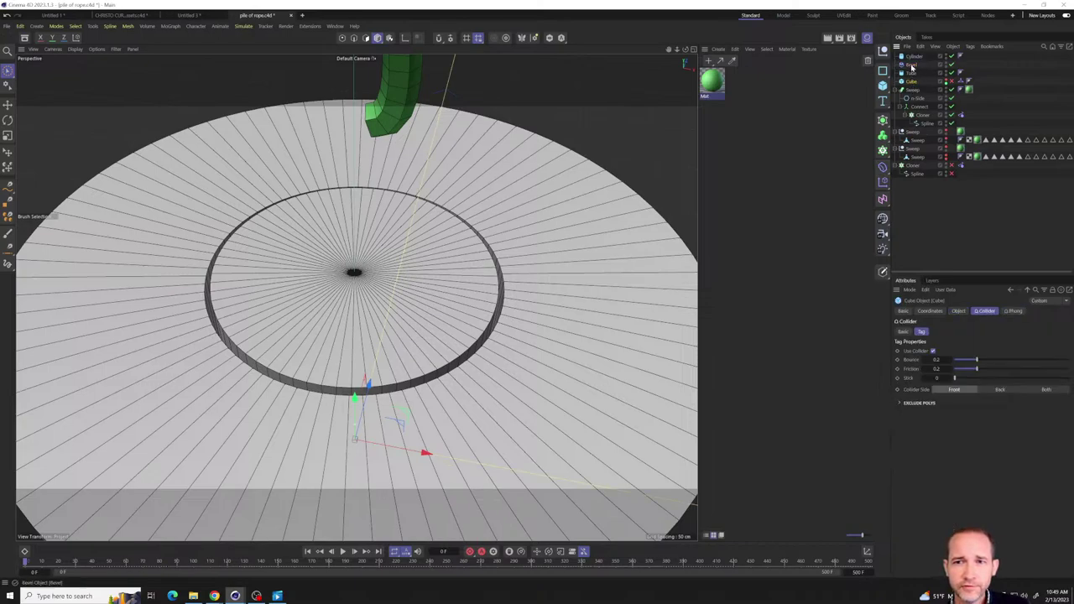
{"action": "left_click", "coordinate": [911, 73], "text": "ctrl"}
{"action": "key", "text": "alt+g"}
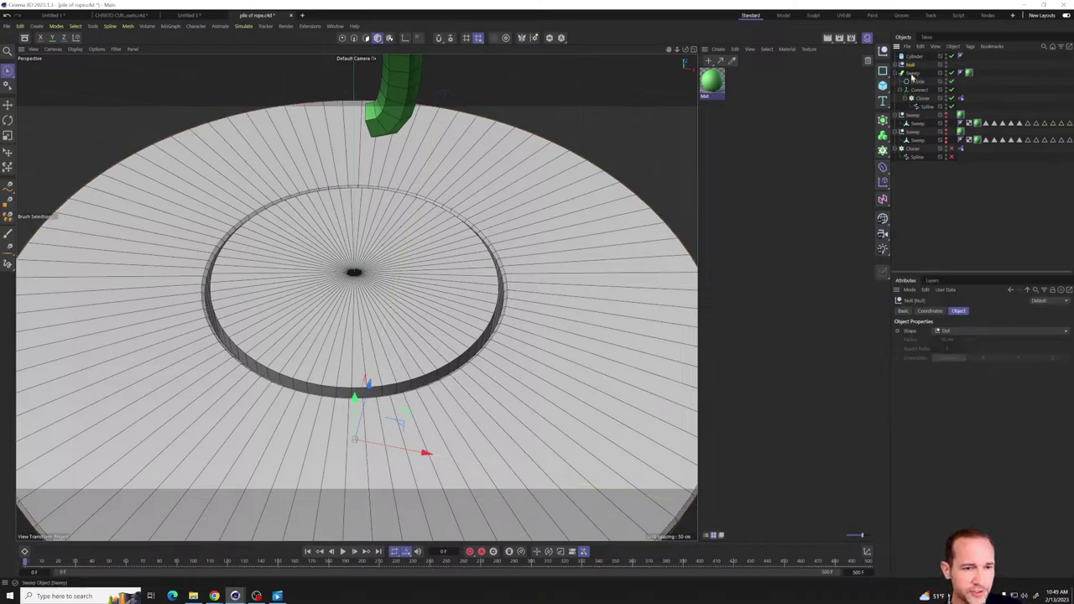
- Delete the disabled Cube from the null and move the Cylinder into it between the Bevel and the Tube
{"action": "left_click_drag", "start_coordinate": [453, 332], "coordinate": [579, 269], "text": "alt"}
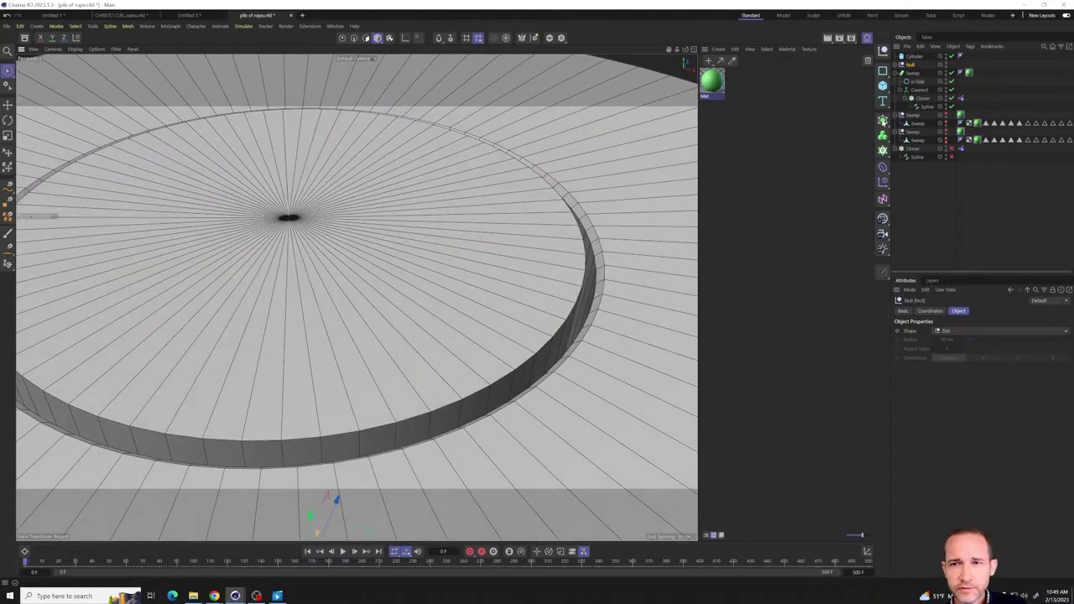
{"action": "left_click", "coordinate": [901, 65]}
{"action": "left_click", "coordinate": [916, 73]}
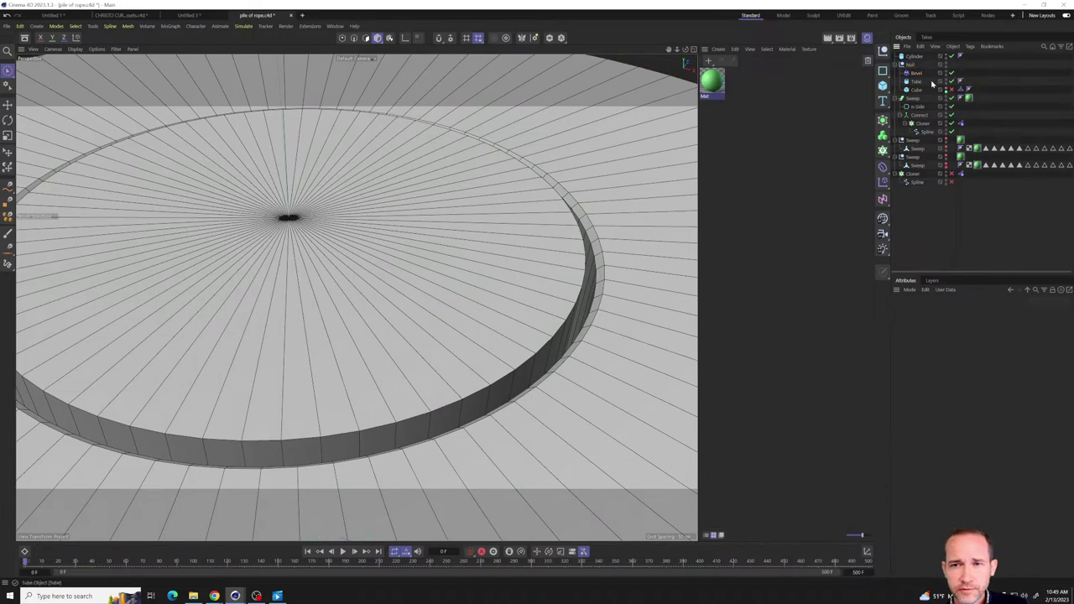
{"action": "left_click", "coordinate": [917, 82]}
{"action": "left_click", "coordinate": [916, 90]}
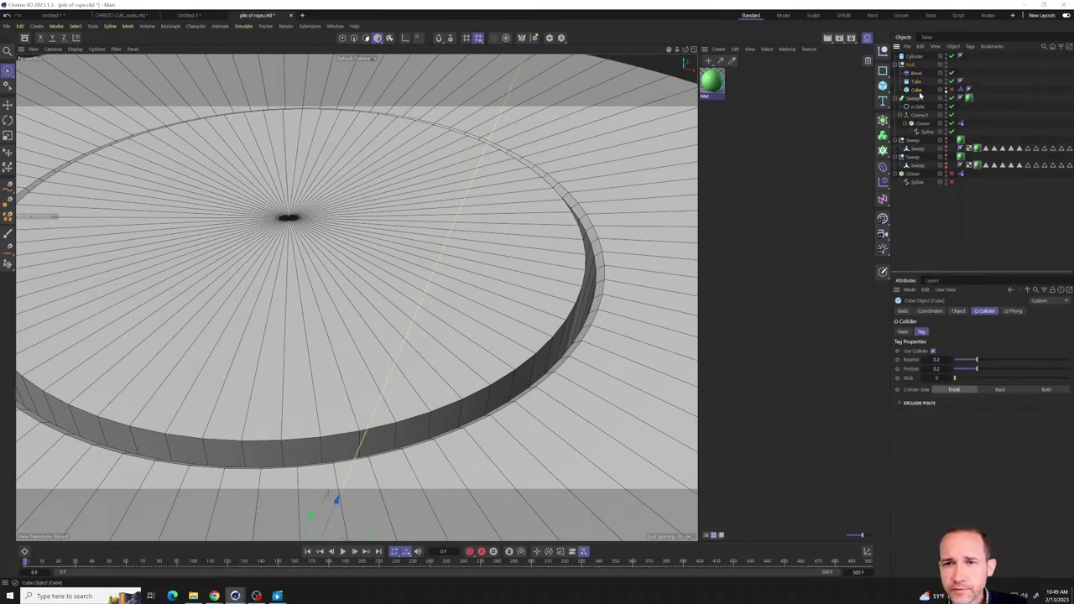
{"action": "key", "text": "Delete"}
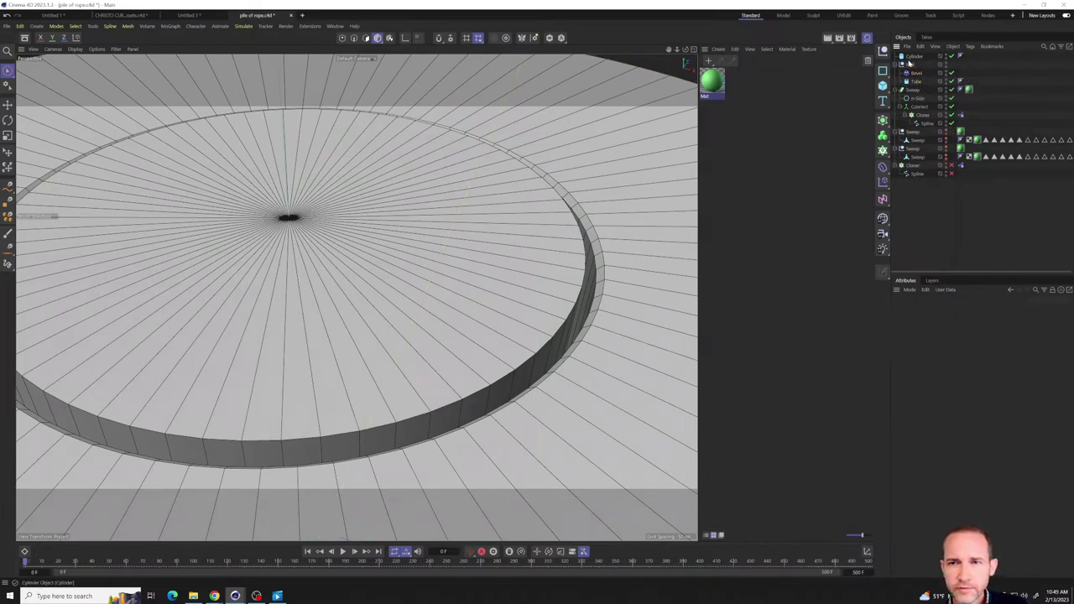
{"action": "left_click_drag", "start_coordinate": [918, 78], "coordinate": [918, 78]}
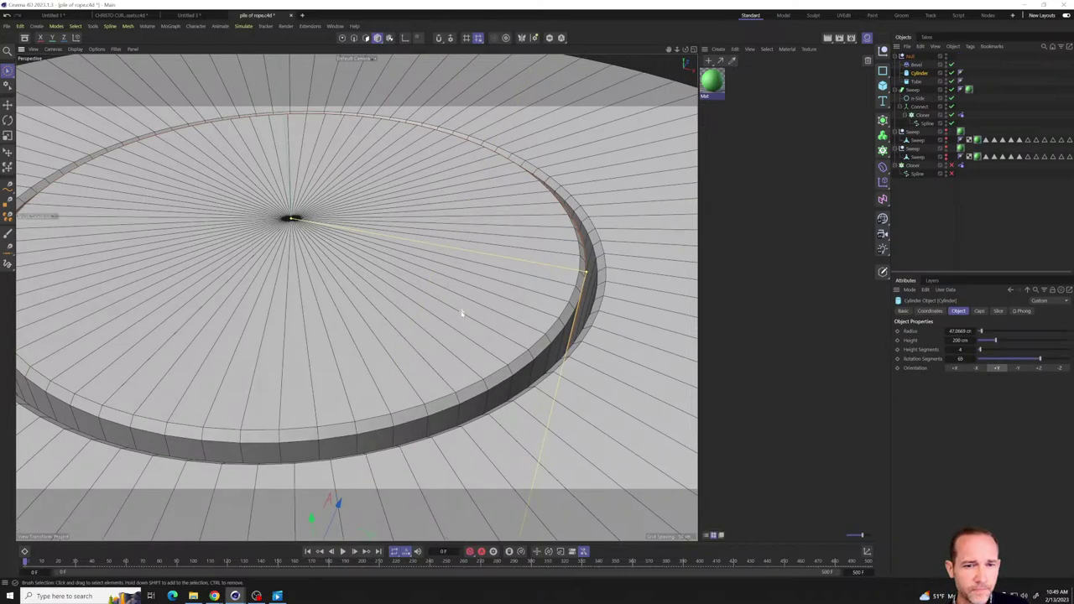
- Set the Bevel deformer's subdivision to 2, check the rounded edges, and select the parent null
{"action": "left_click", "coordinate": [916, 65]}
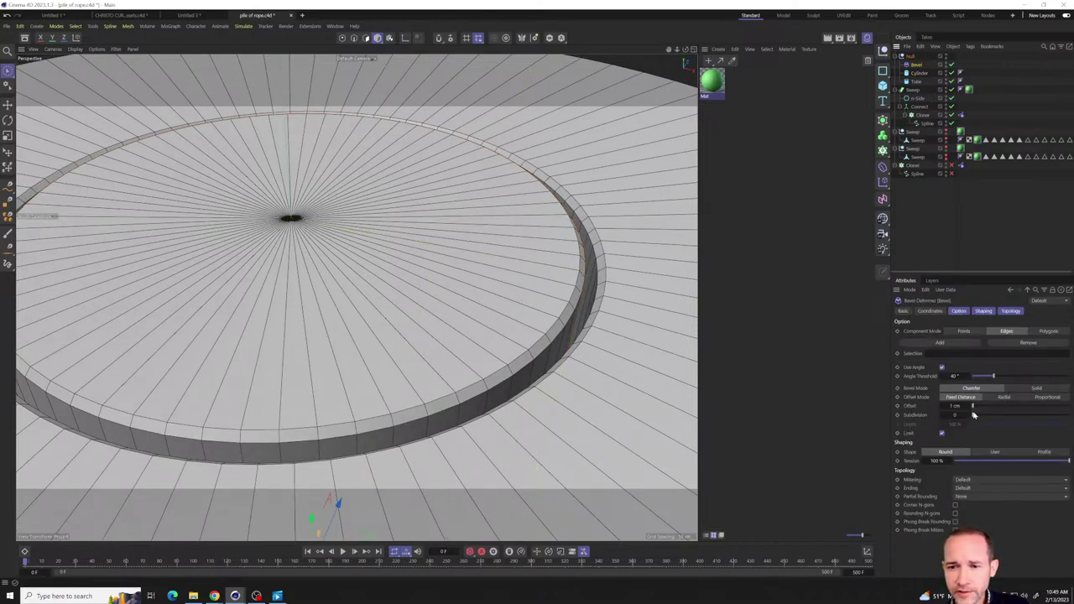
{"action": "left_click", "coordinate": [968, 416]}
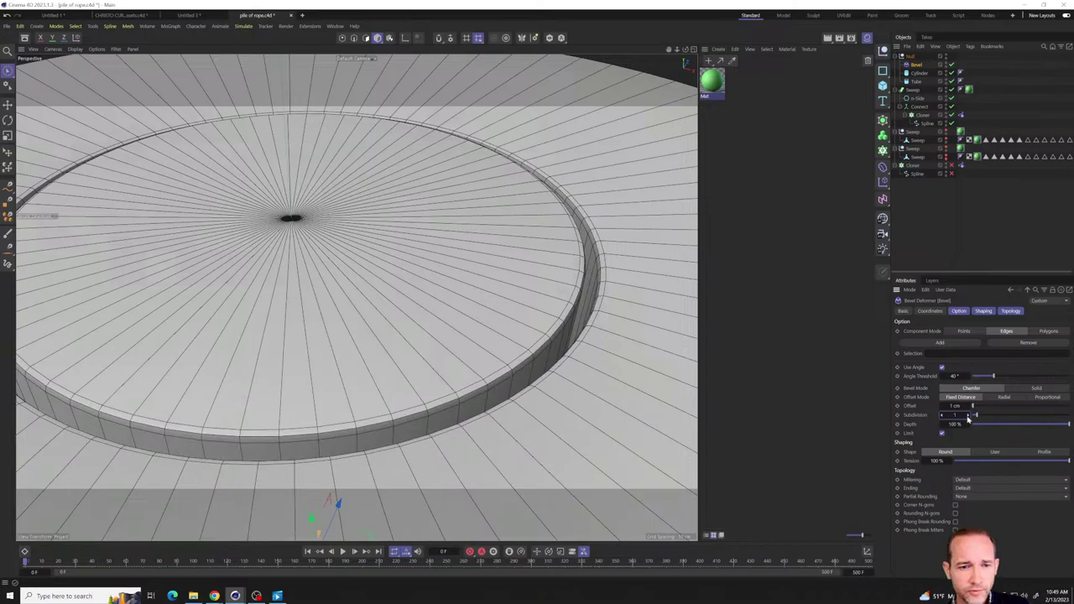
{"action": "left_click", "coordinate": [970, 417]}
{"action": "scroll", "coordinate": [529, 369], "scroll_direction": "down", "scroll_amount": 8}
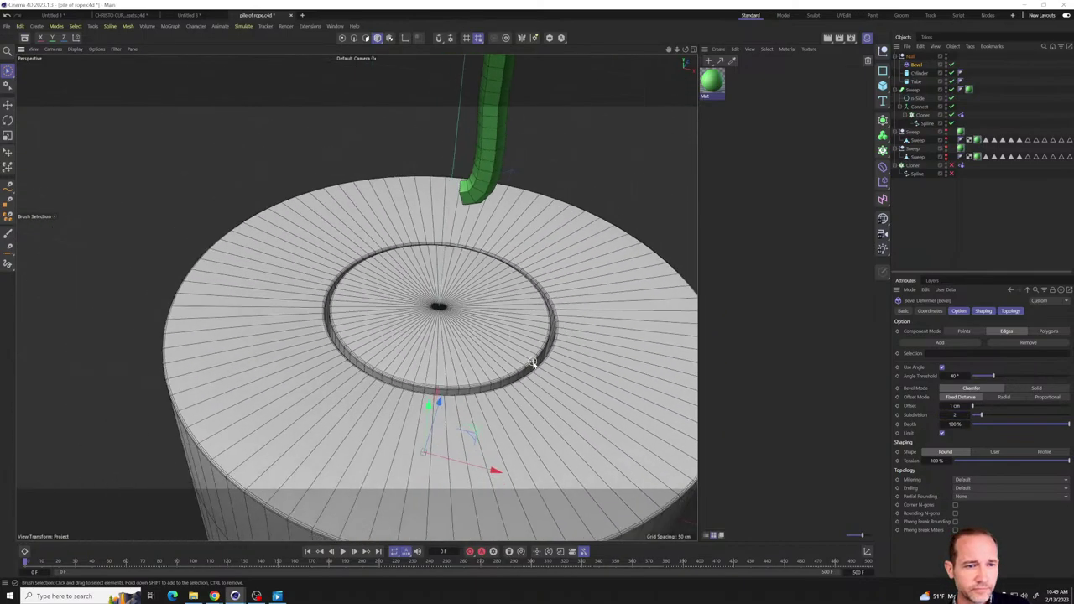
{"action": "left_click_drag", "start_coordinate": [532, 363], "coordinate": [725, 251], "text": "alt"}
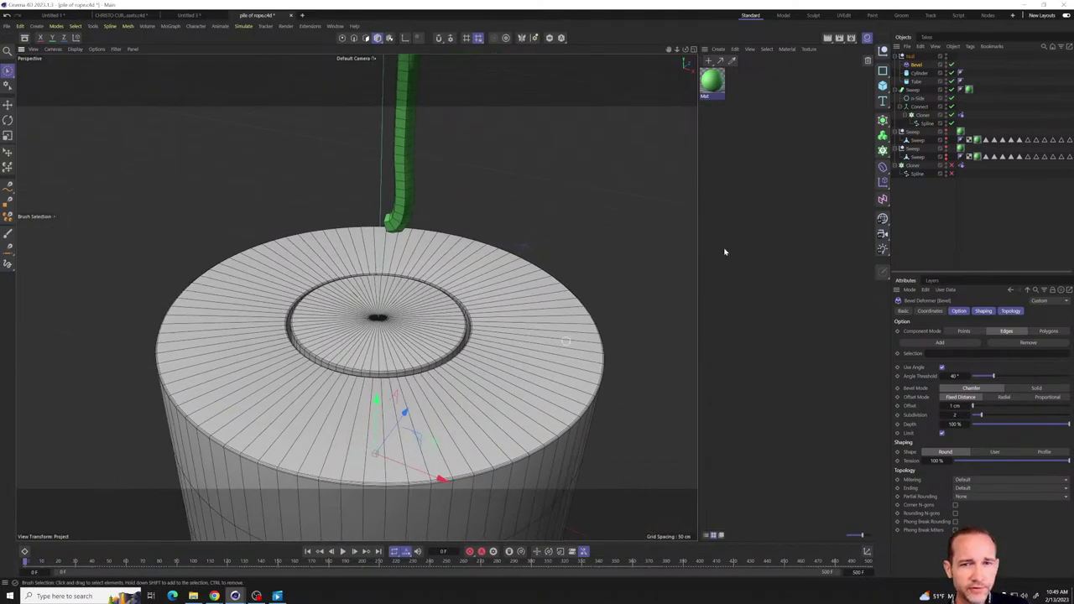
{"action": "left_click", "coordinate": [909, 56]}
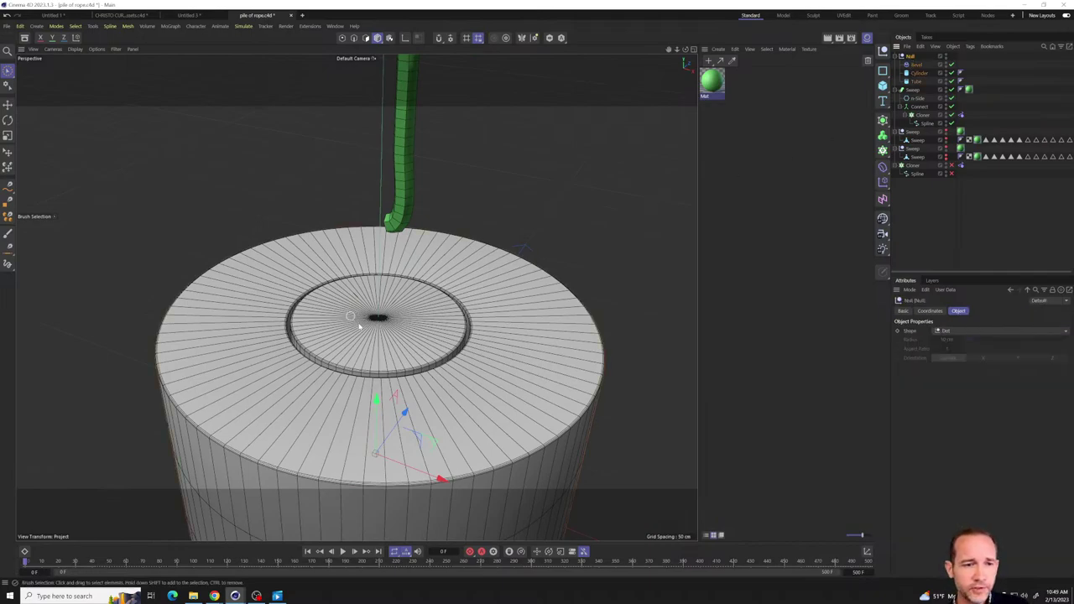
- Add simulation Collider tags to the Tube and the Cylinder under the null
{"action": "left_click_drag", "start_coordinate": [394, 336], "coordinate": [237, 383], "text": "alt"}
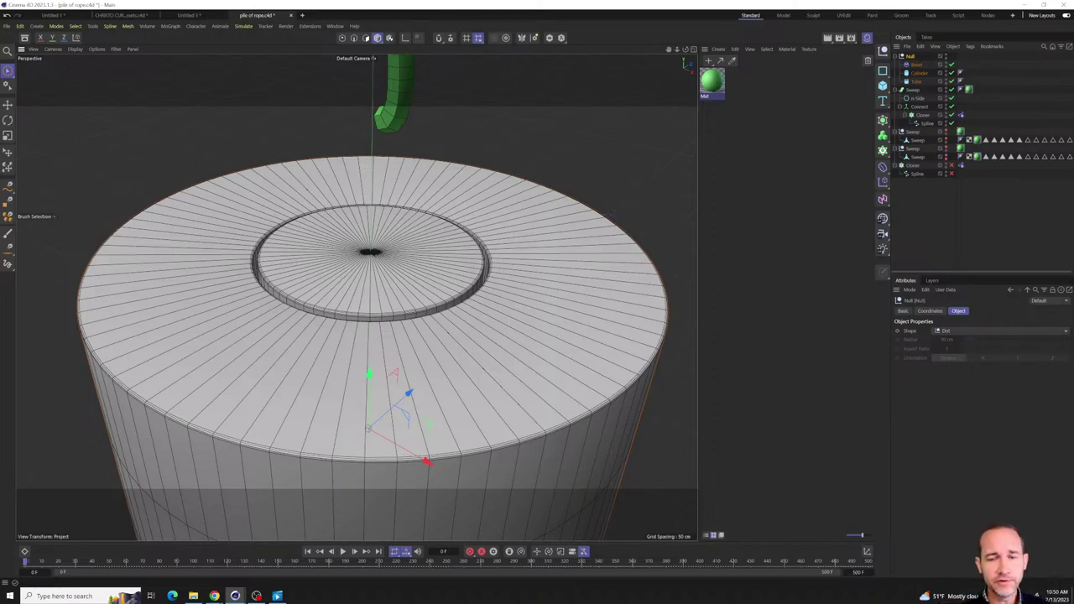
{"action": "left_click", "coordinate": [917, 82]}
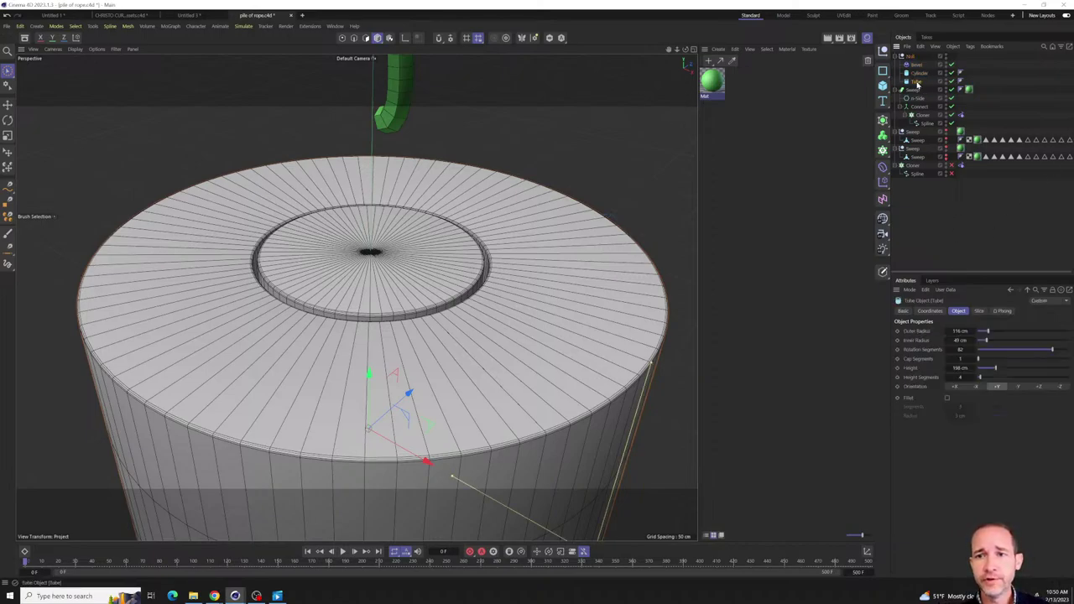
{"action": "right_click", "coordinate": [916, 82]}
{"action": "mouse_move", "coordinate": [961, 208]}
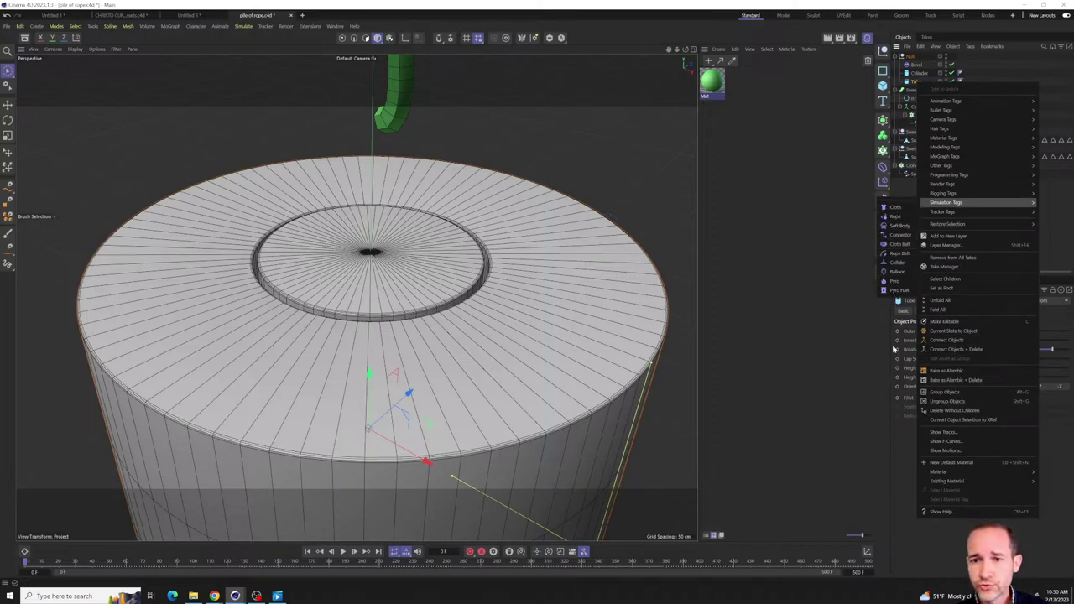
{"action": "left_click", "coordinate": [897, 263]}
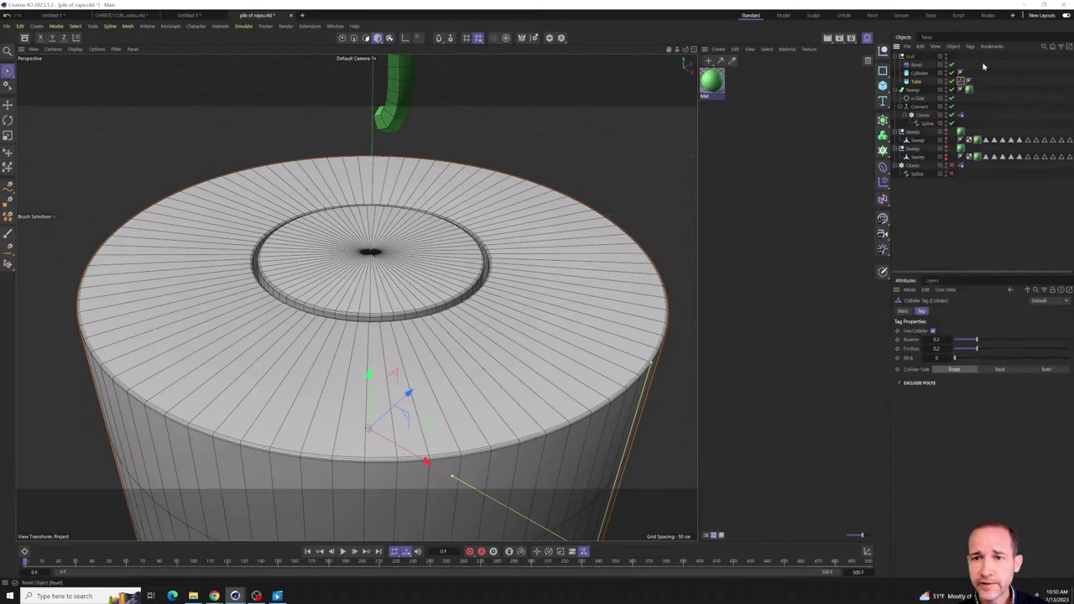
{"action": "right_click", "coordinate": [924, 74]}
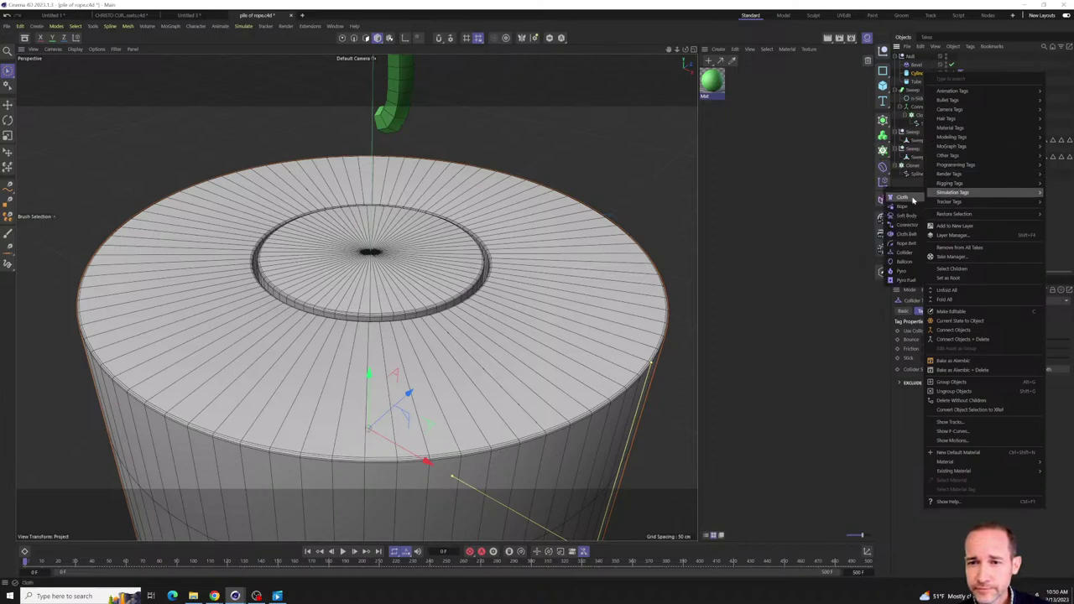
{"action": "left_click", "coordinate": [906, 252]}
- Play the rope simulation onto the tube-and-cylinder collider, stop it, and return to the first frame
{"action": "scroll", "coordinate": [522, 379], "scroll_direction": "down", "scroll_amount": 2}
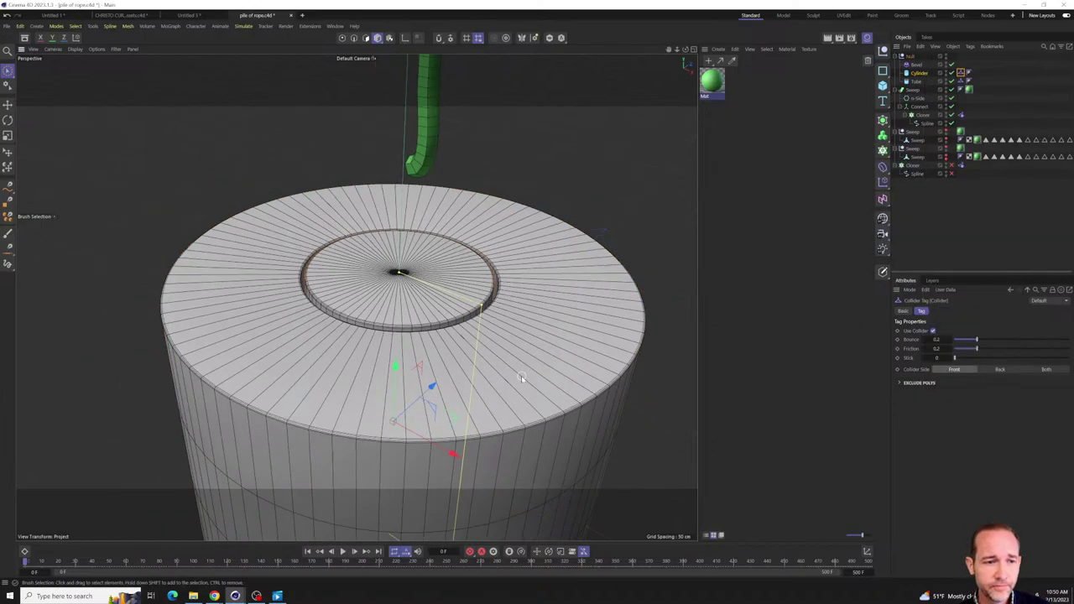
{"action": "scroll", "coordinate": [521, 378], "scroll_direction": "down", "scroll_amount": 2}
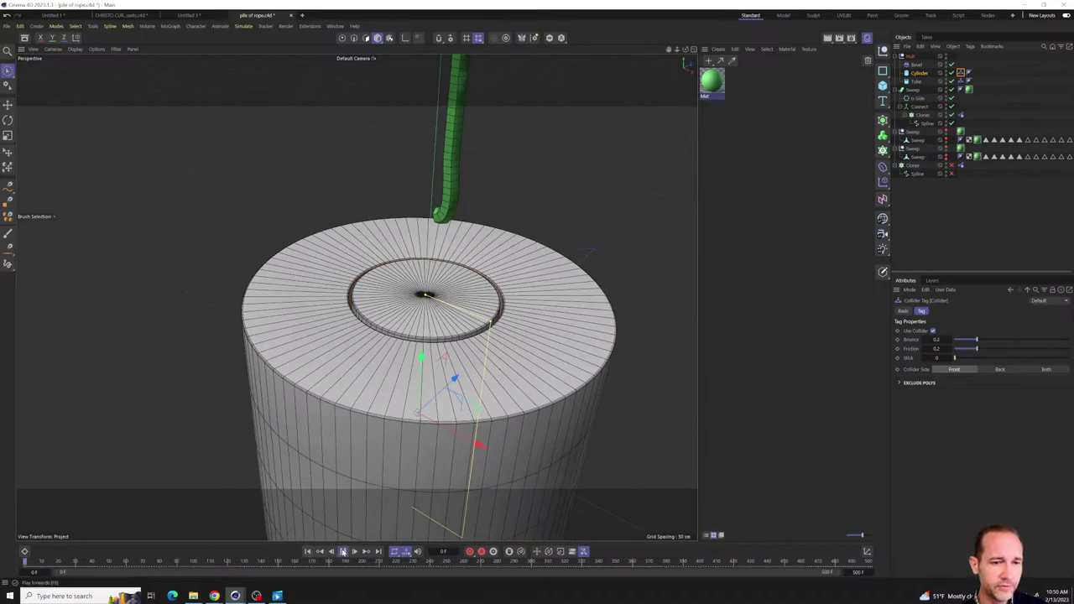
{"action": "left_click", "coordinate": [343, 551]}
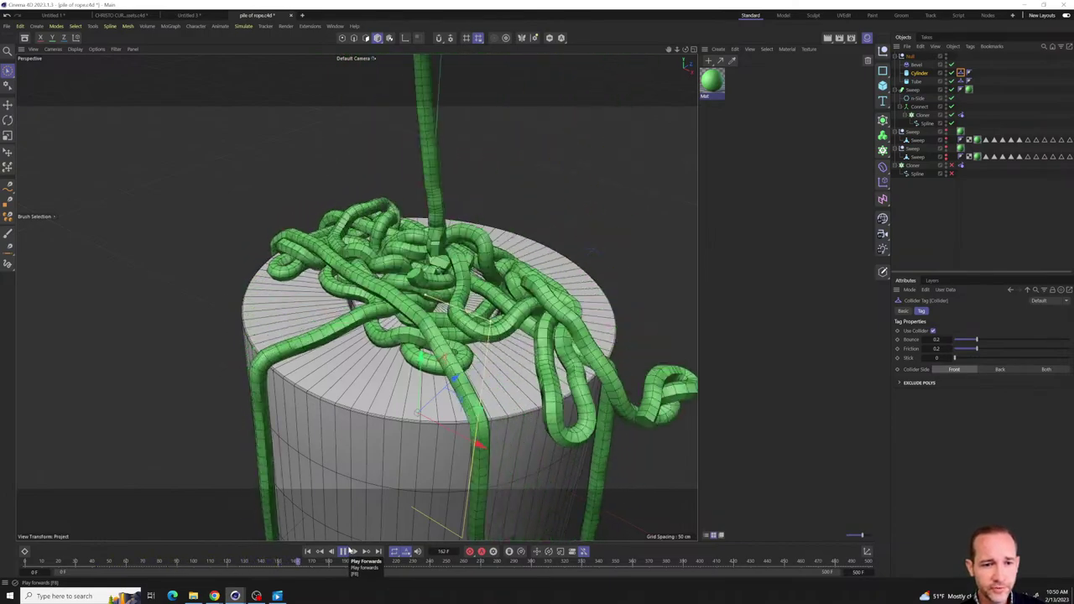
{"action": "left_click", "coordinate": [344, 551]}
{"action": "left_click", "coordinate": [307, 552]}
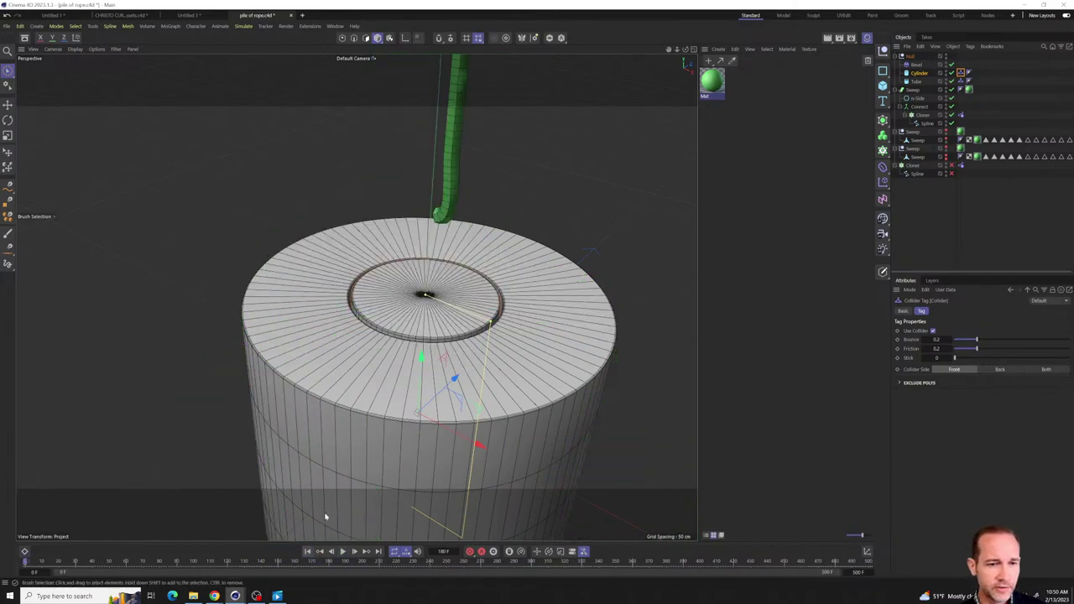
- Enlarge the Tube's outer and inner radii, and widen the Cylinder to nearly fill the Tube's larger opening
{"action": "scroll", "coordinate": [372, 450], "scroll_direction": "down", "scroll_amount": 3}
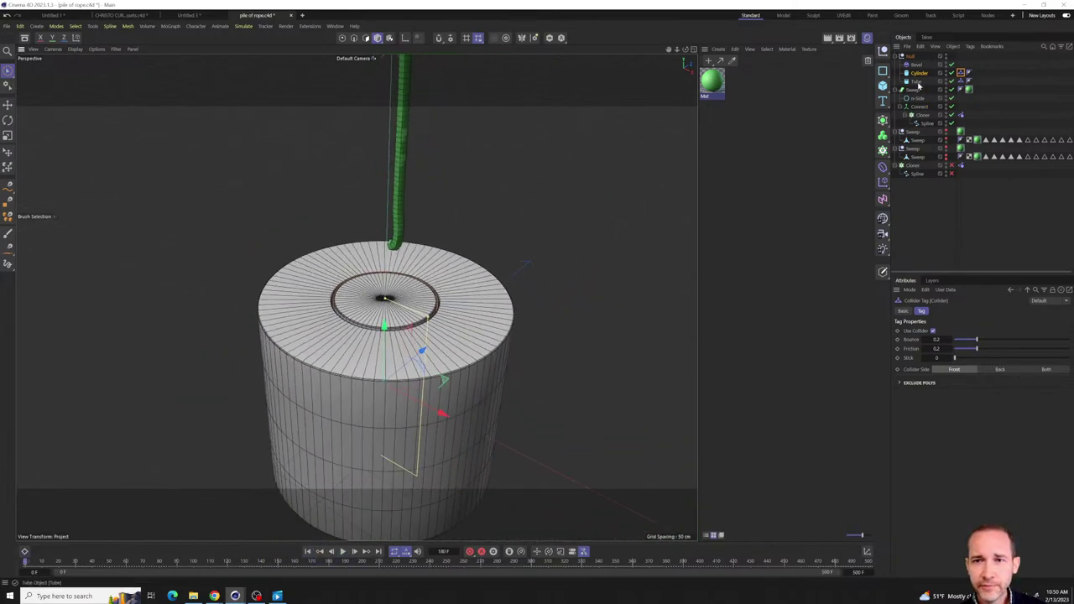
{"action": "left_click", "coordinate": [916, 81]}
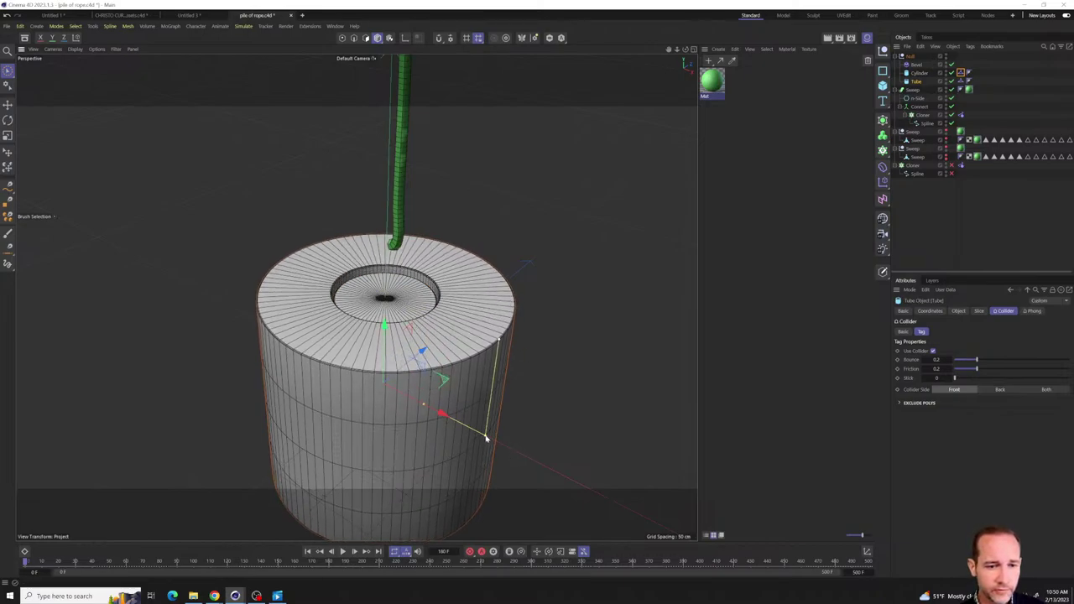
{"action": "left_click_drag", "start_coordinate": [486, 437], "coordinate": [655, 495]}
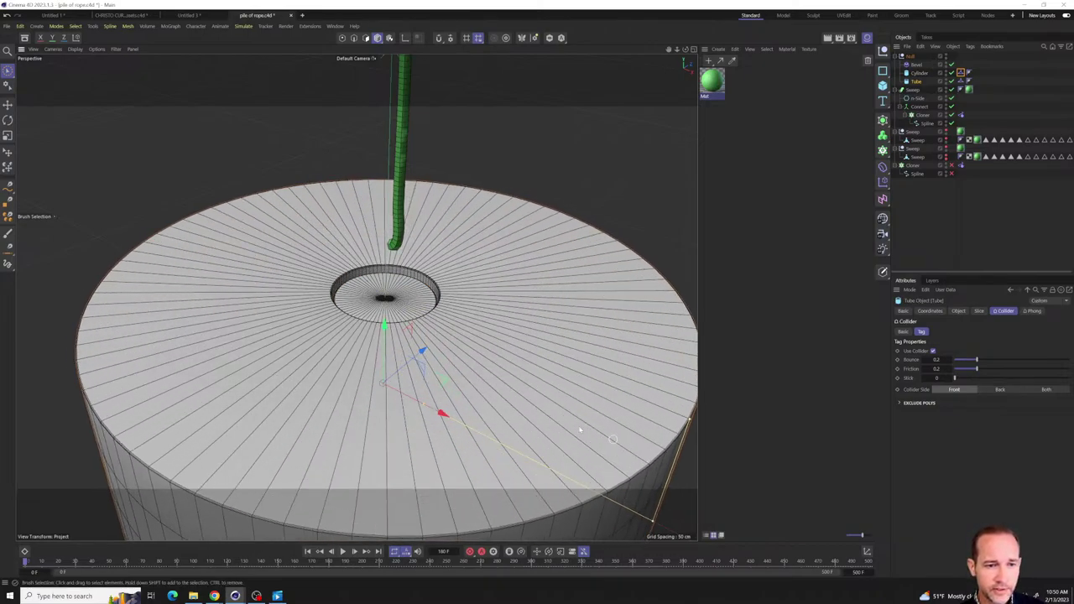
{"action": "left_click_drag", "start_coordinate": [425, 406], "coordinate": [543, 464]}
{"action": "left_click", "coordinate": [920, 73]}
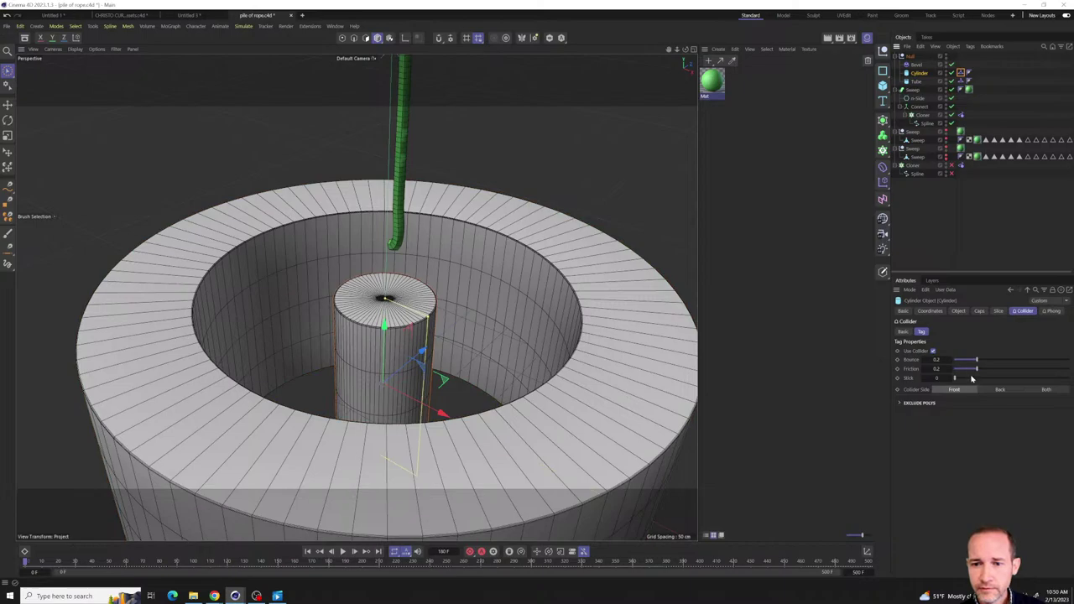
{"action": "left_click_drag", "start_coordinate": [430, 321], "coordinate": [559, 367]}
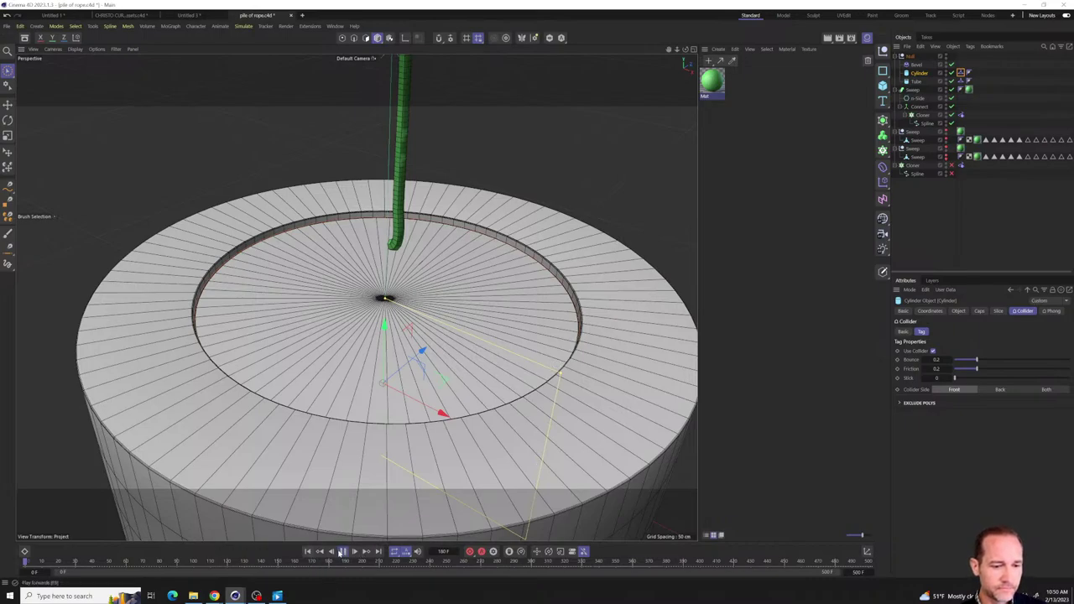
- Play the rope drop onto the widened Cylinder, stop it, and rewind to the start
{"action": "left_click", "coordinate": [343, 551]}
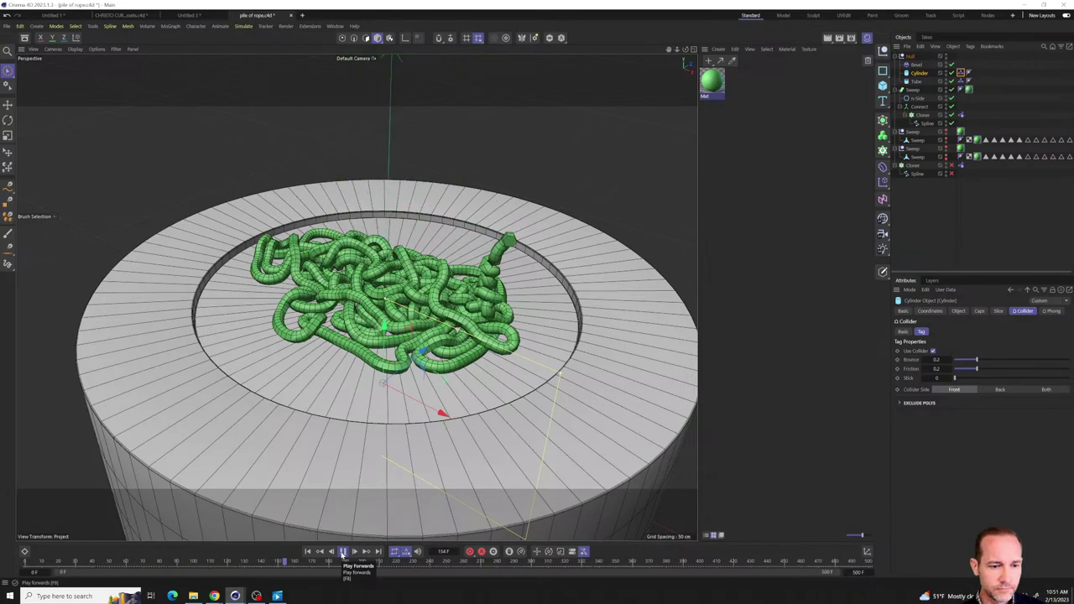
{"action": "left_click", "coordinate": [343, 553]}
{"action": "left_click", "coordinate": [308, 552]}
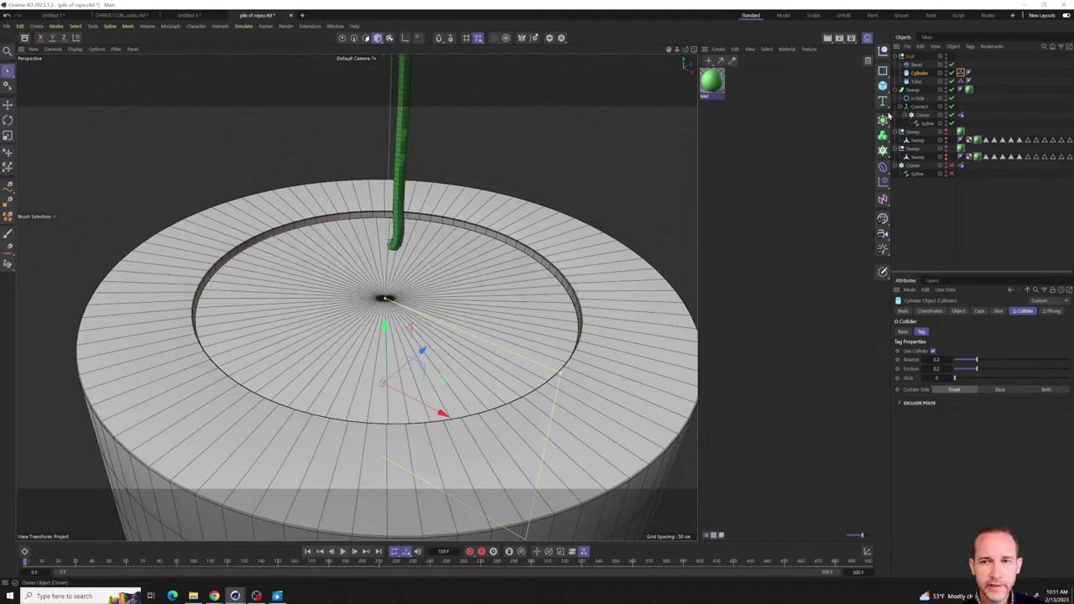
- Reduce the Cylinder's radius slightly and narrow the Tube's inner radius around it, adjusting the Tube's height a little
{"action": "left_click_drag", "start_coordinate": [561, 379], "coordinate": [517, 371]}
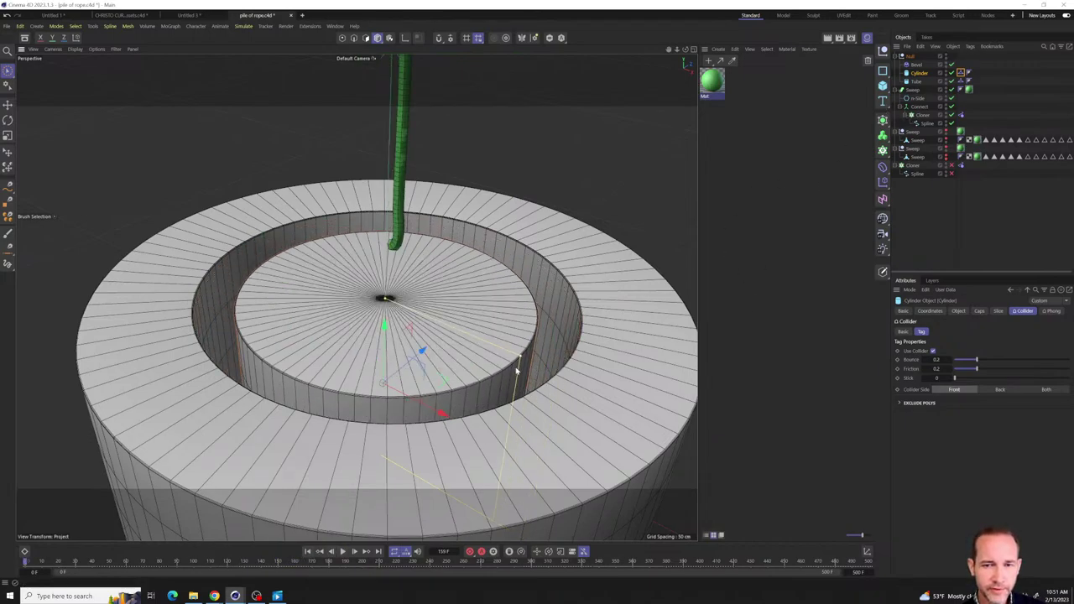
{"action": "left_click", "coordinate": [917, 82]}
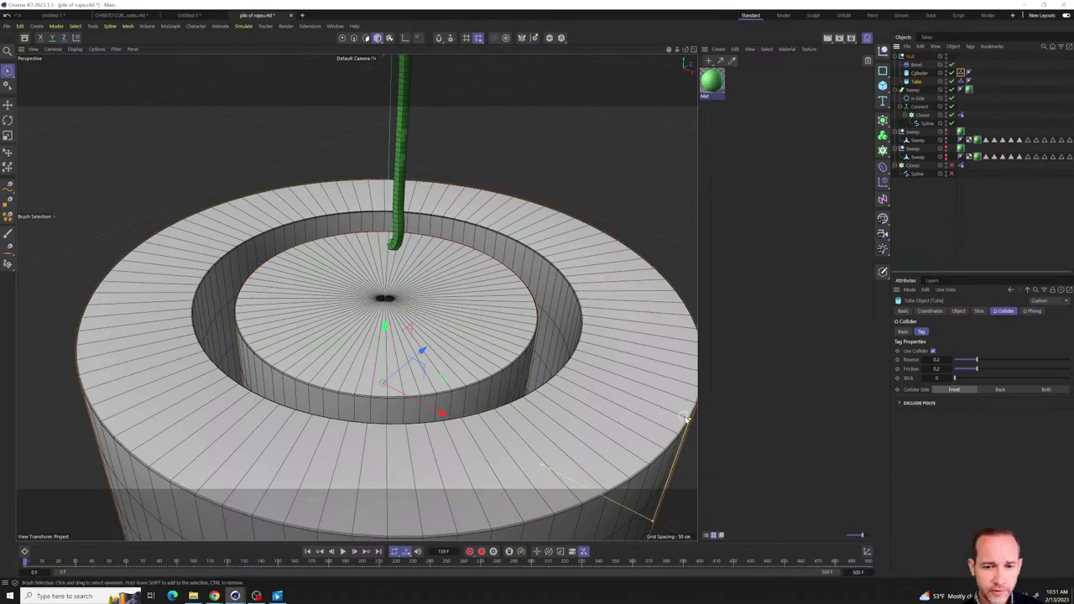
{"action": "left_click_drag", "start_coordinate": [545, 468], "coordinate": [525, 458]}
{"action": "mouse_move", "coordinate": [690, 419]}
{"action": "left_mouse_down"}
{"action": "mouse_move", "coordinate": [652, 412]}
{"action": "mouse_move", "coordinate": [686, 413]}
{"action": "left_mouse_up"}
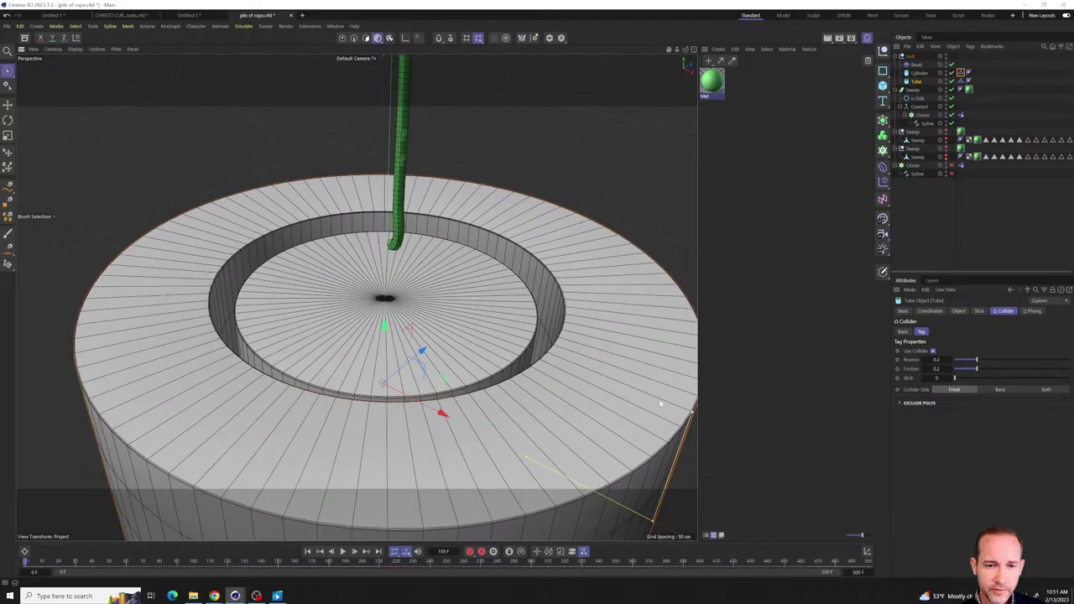
{"action": "left_click_drag", "start_coordinate": [642, 522], "coordinate": [652, 391]}
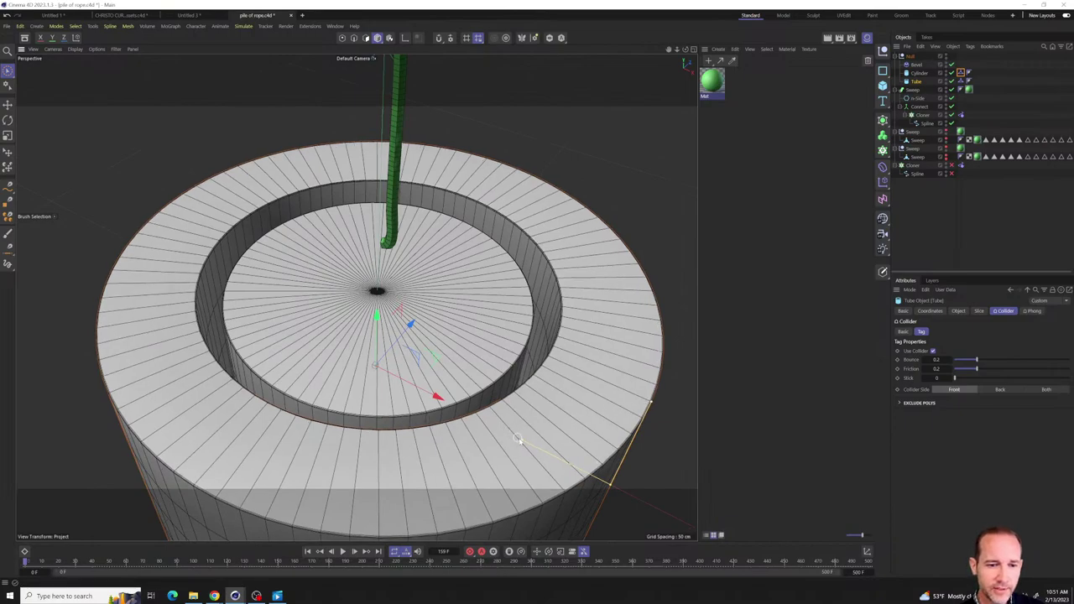
{"action": "left_click_drag", "start_coordinate": [521, 439], "coordinate": [539, 361]}
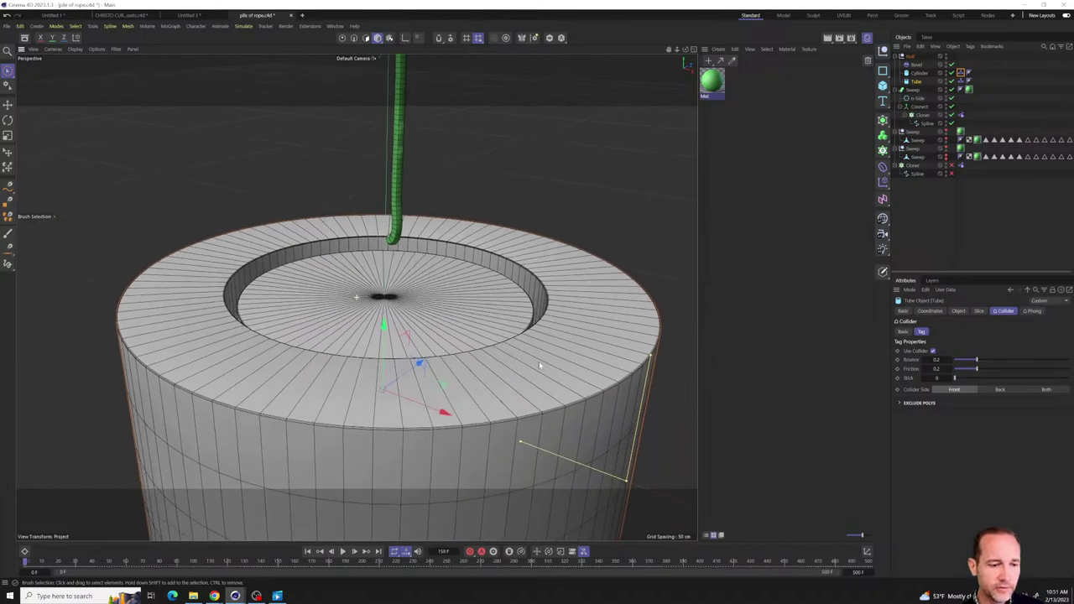
- Animate the Cylinder's Y position with keyframes from 0 cm at frame 214 to 131 cm at frame 447
{"action": "left_click", "coordinate": [921, 73]}
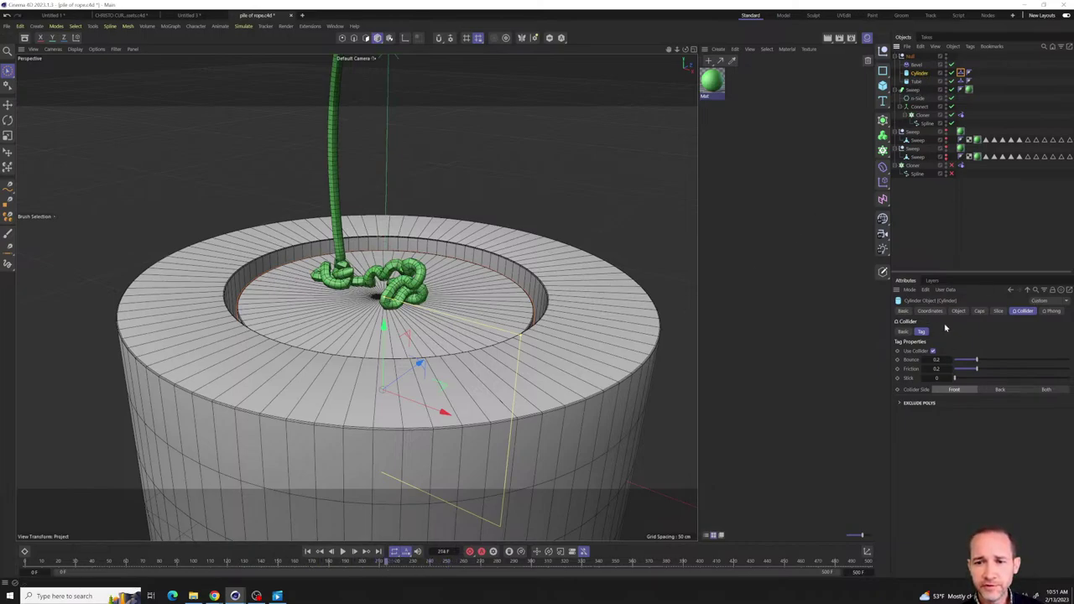
{"action": "left_click", "coordinate": [923, 311]}
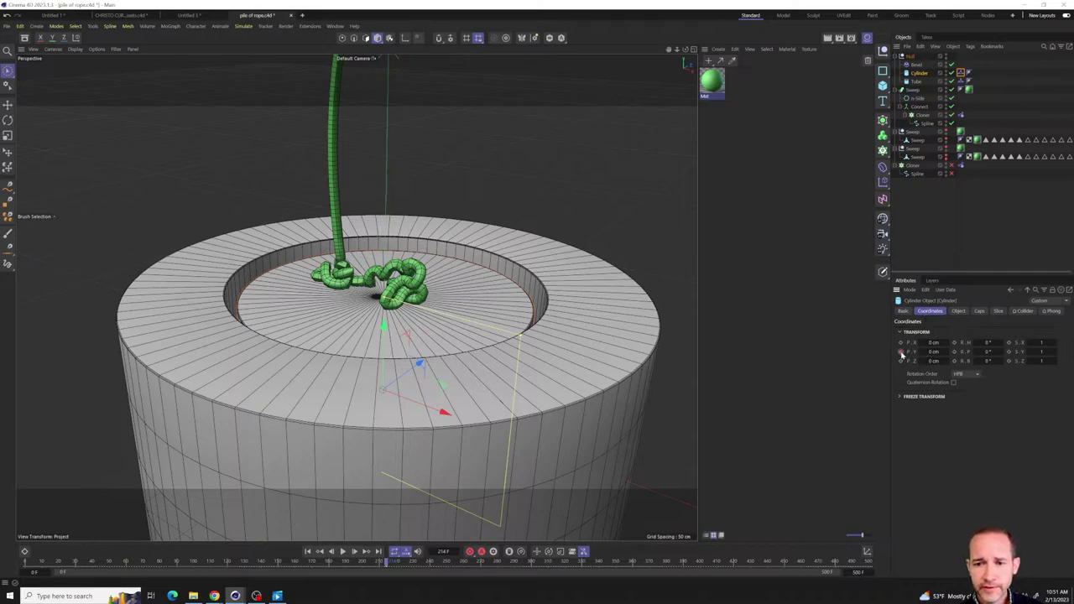
{"action": "left_click", "coordinate": [900, 351]}
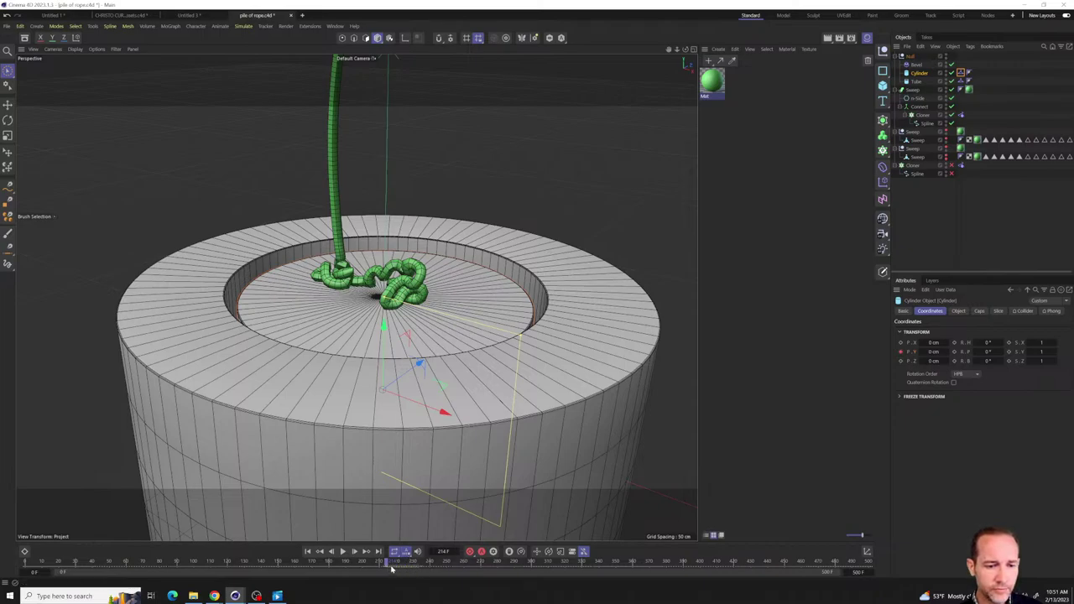
{"action": "left_click_drag", "start_coordinate": [470, 564], "coordinate": [780, 562]}
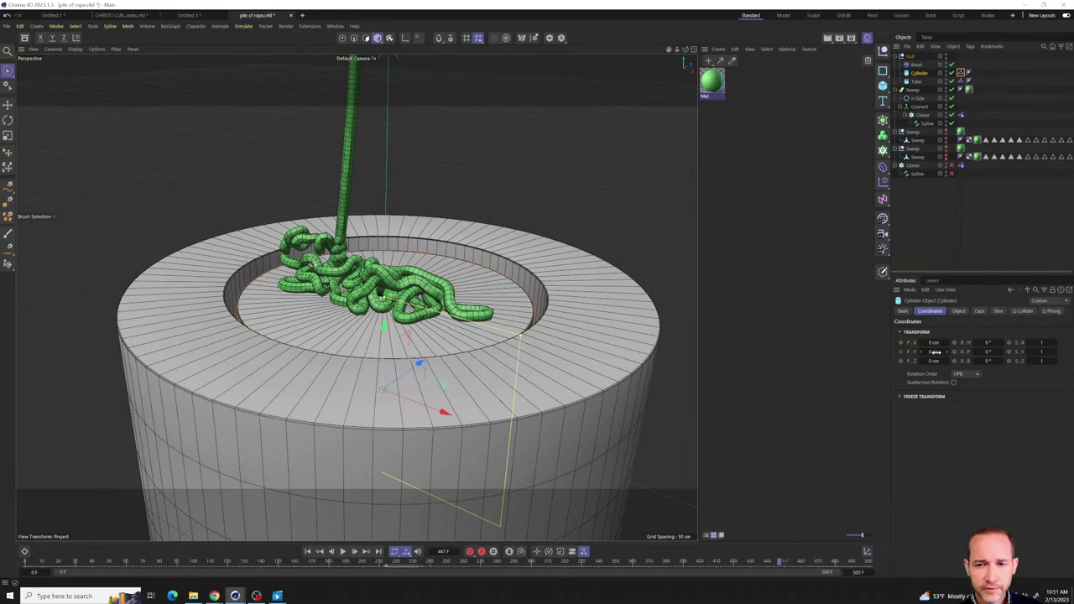
{"action": "left_click_drag", "start_coordinate": [935, 352], "coordinate": [946, 352]}
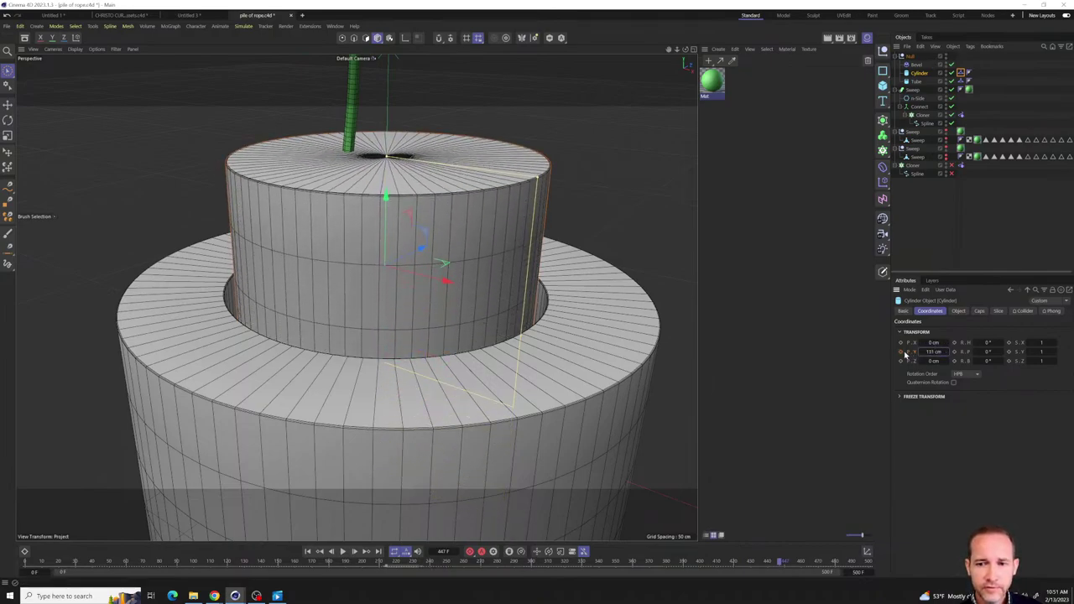
- Play the simulation with the rising Cylinder from the start, stop it, and rewind
{"action": "left_click", "coordinate": [307, 551]}
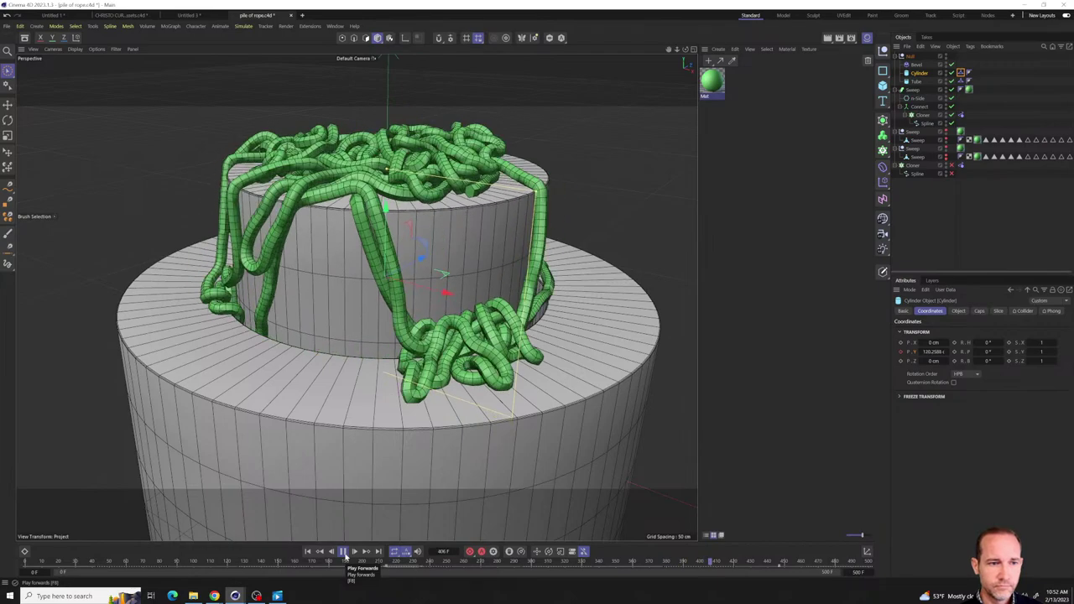
{"action": "left_click", "coordinate": [343, 552]}
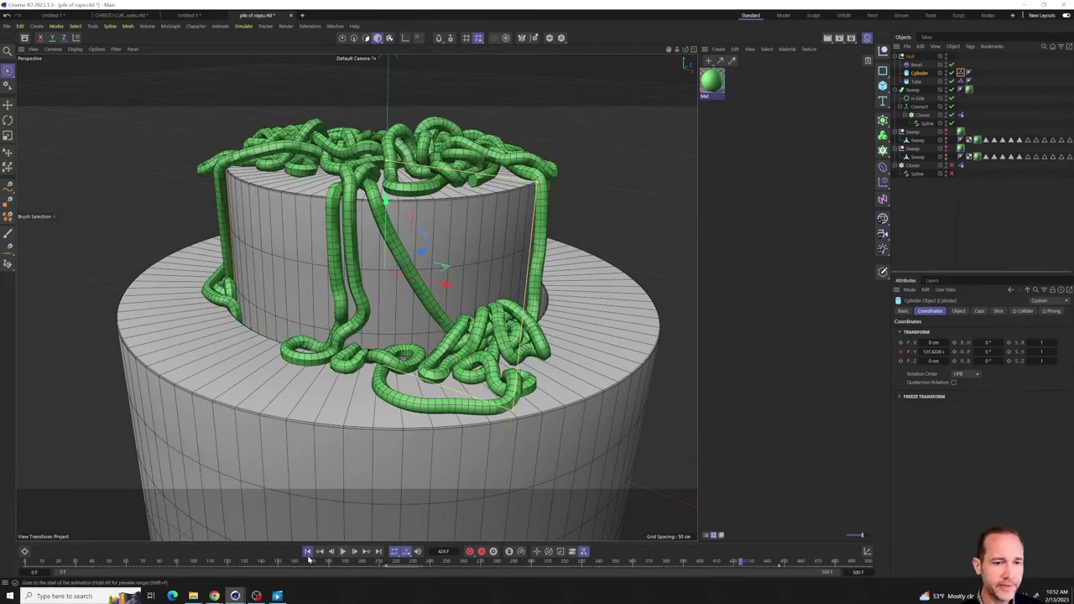
{"action": "left_click", "coordinate": [307, 551]}
- Reduce the Tube's inner radius to tighten the gap around the Cylinder
{"action": "left_click_drag", "start_coordinate": [466, 321], "coordinate": [454, 273], "text": "alt"}
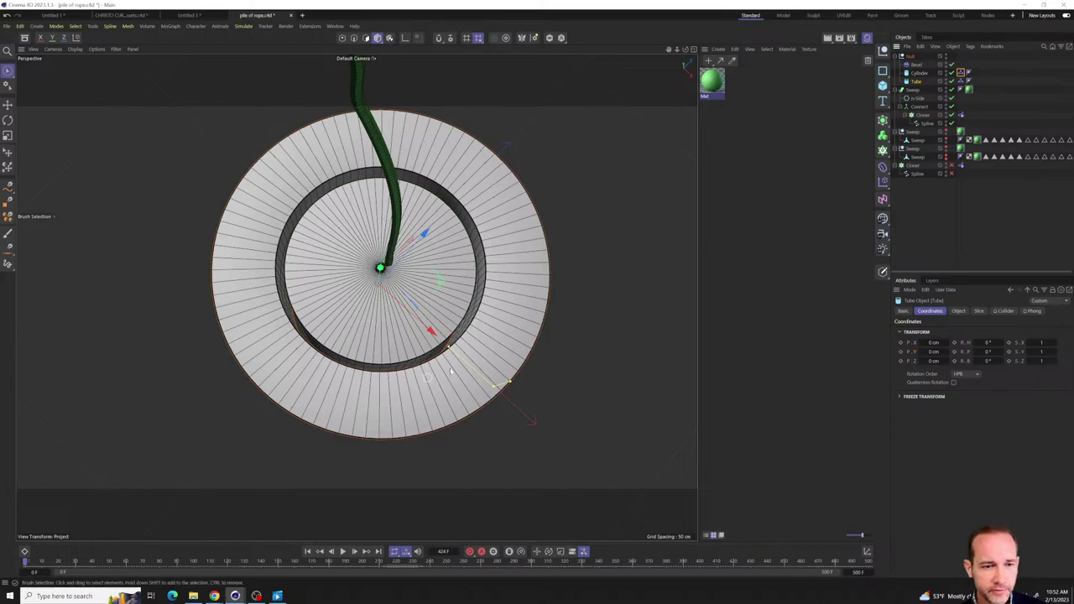
{"action": "left_click_drag", "start_coordinate": [449, 347], "coordinate": [352, 422]}
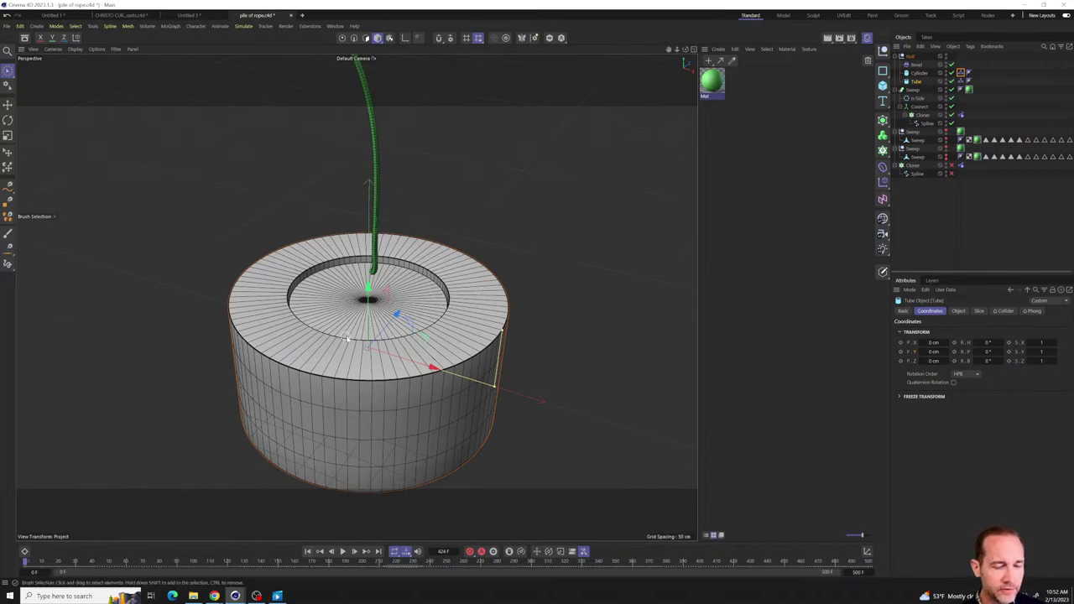
{"action": "left_click_drag", "start_coordinate": [369, 335], "coordinate": [389, 350], "text": "alt"}
{"action": "scroll", "coordinate": [365, 353], "scroll_direction": "up", "scroll_amount": 2}
{"action": "scroll", "coordinate": [366, 352], "scroll_direction": "up", "scroll_amount": 2}
{"action": "scroll", "coordinate": [387, 342], "scroll_direction": "up", "scroll_amount": 2}
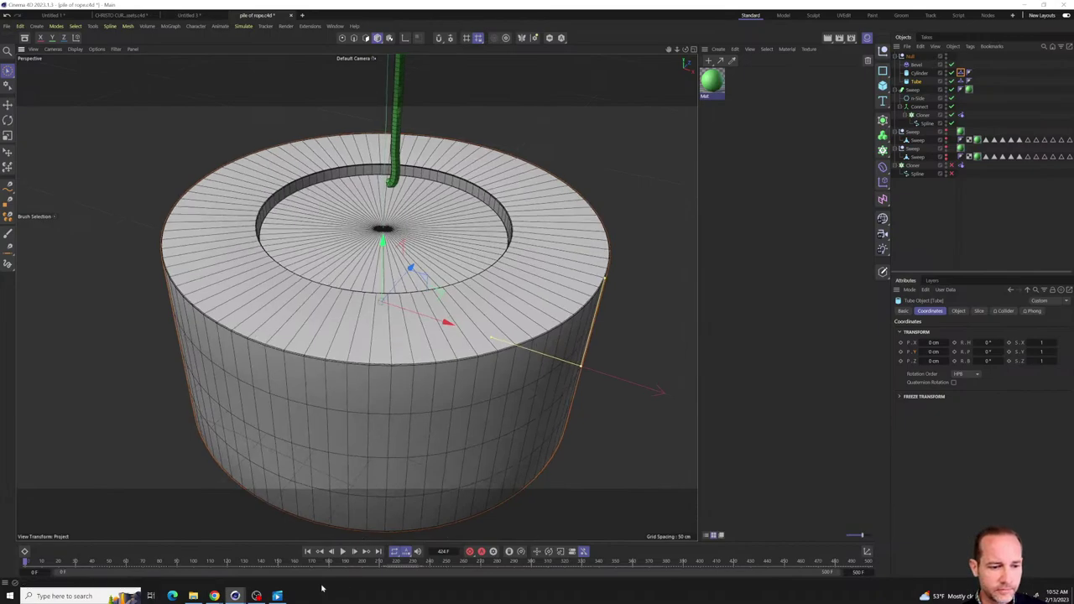
- Replay the rope simulation with the tighter Tube, examine the draping from several angles, and return to the start
{"action": "left_click", "coordinate": [344, 552]}
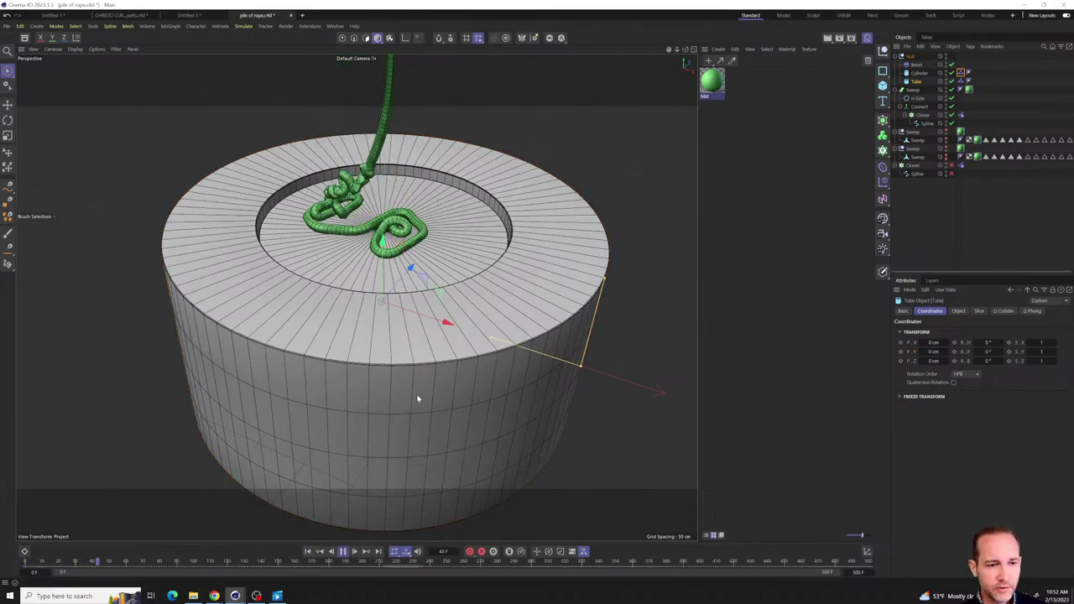
{"action": "left_click_drag", "start_coordinate": [420, 395], "coordinate": [394, 463], "text": "alt"}
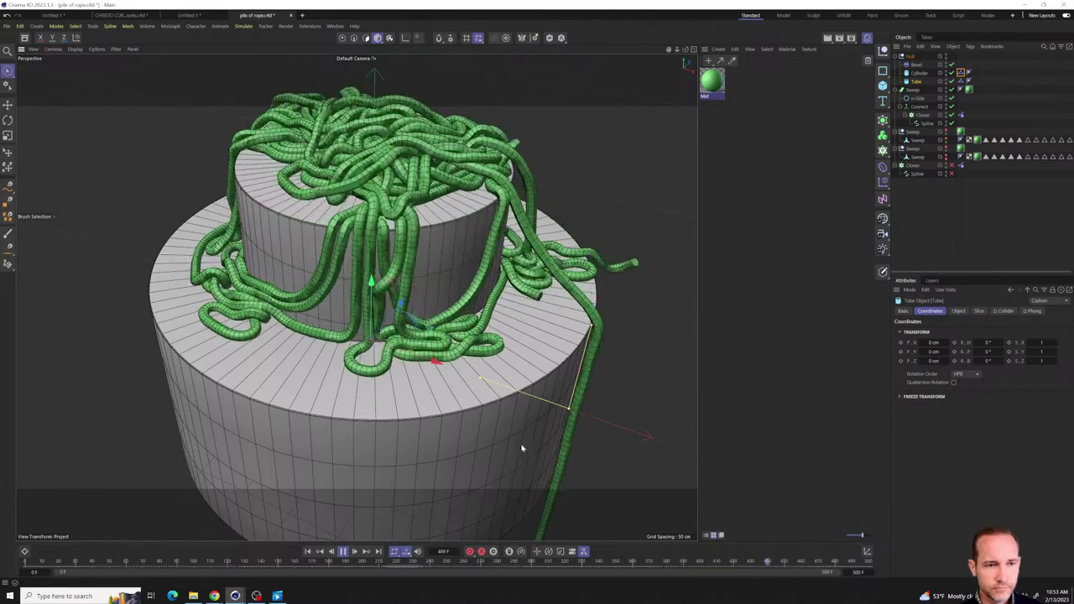
{"action": "left_click_drag", "start_coordinate": [463, 383], "coordinate": [414, 224], "text": "alt"}
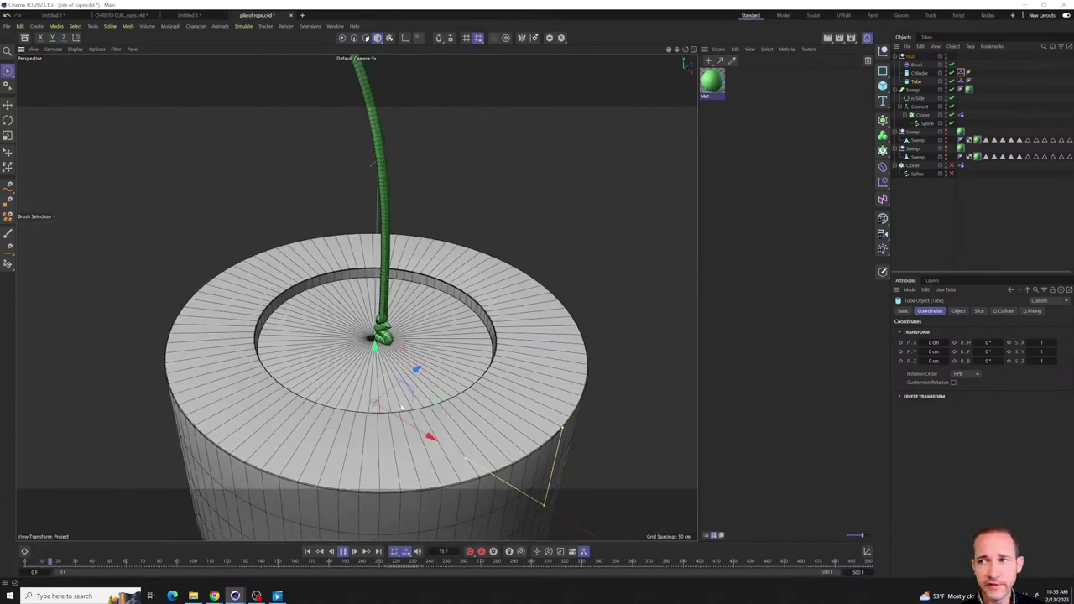
{"action": "left_click", "coordinate": [310, 551]}
{"action": "scroll", "coordinate": [374, 428], "scroll_direction": "down", "scroll_amount": 5}
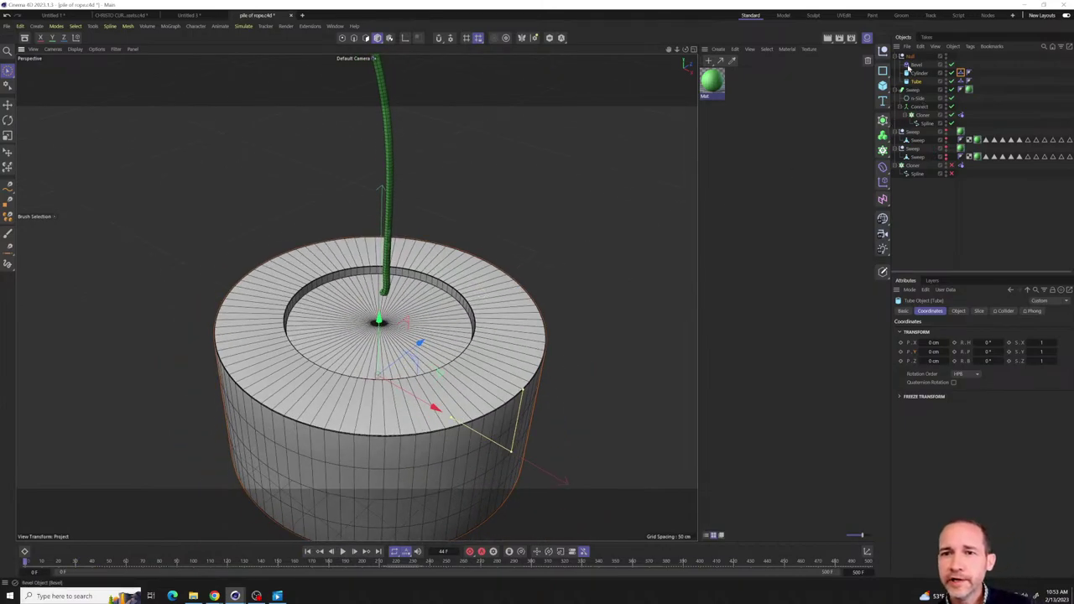
- Rename the Null holding the Bevel, Cylinder and Tube as "stage" and the active Sweep as "rope"
{"action": "left_click", "coordinate": [911, 56]}
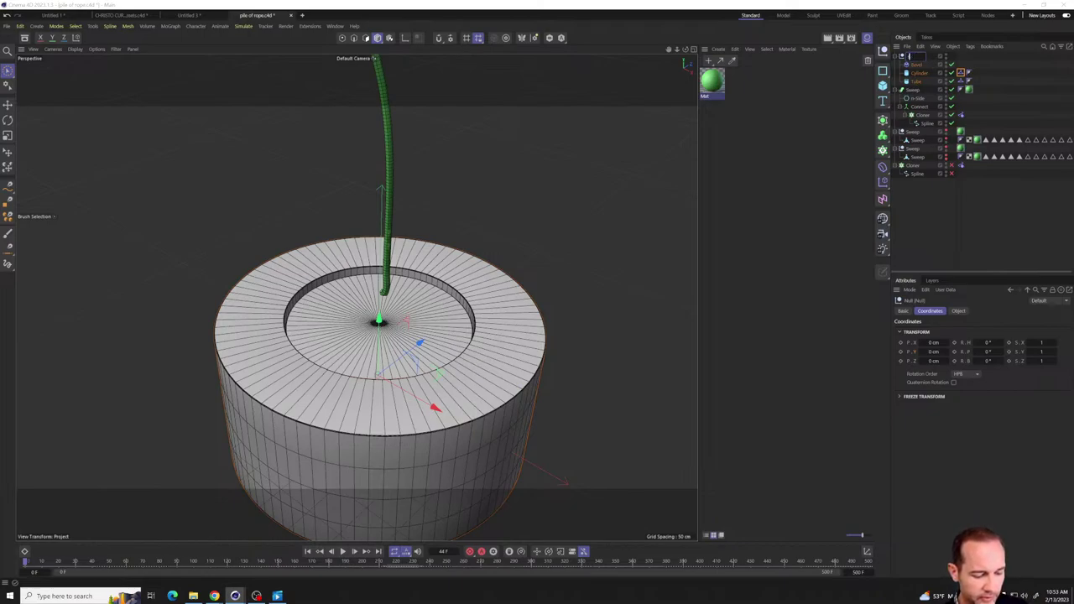
{"action": "left_click", "coordinate": [949, 189]}
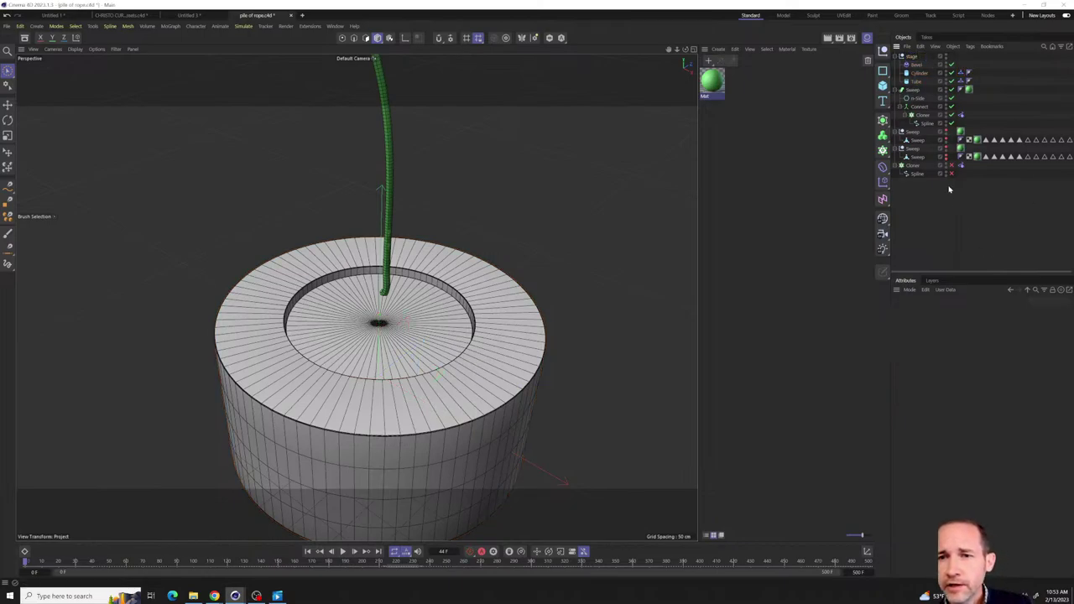
{"action": "left_click", "coordinate": [912, 92]}
{"action": "double_click", "coordinate": [913, 90]}
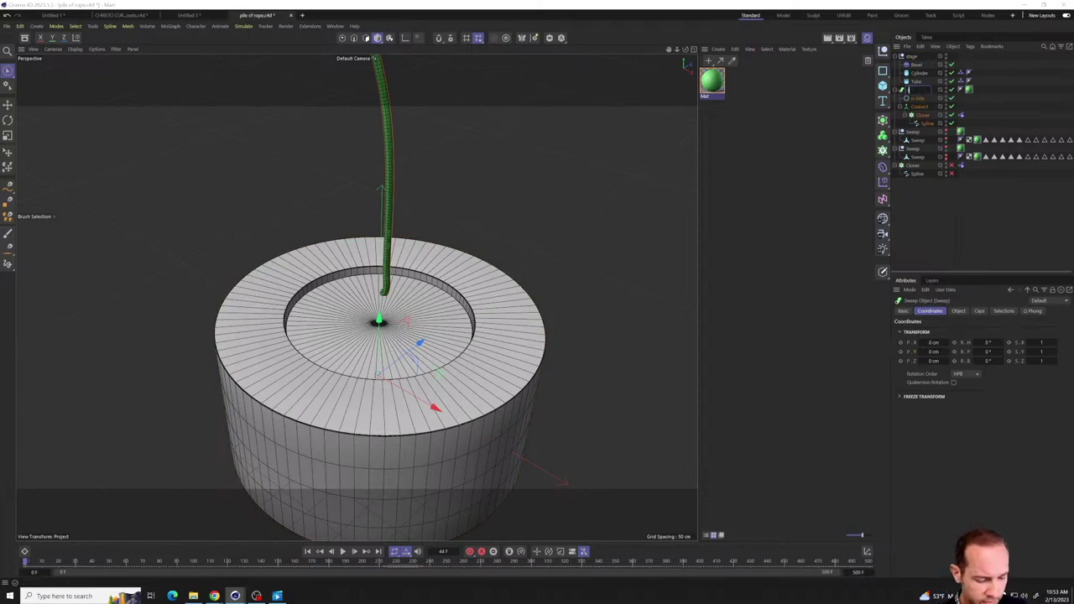
{"action": "left_click", "coordinate": [984, 263]}
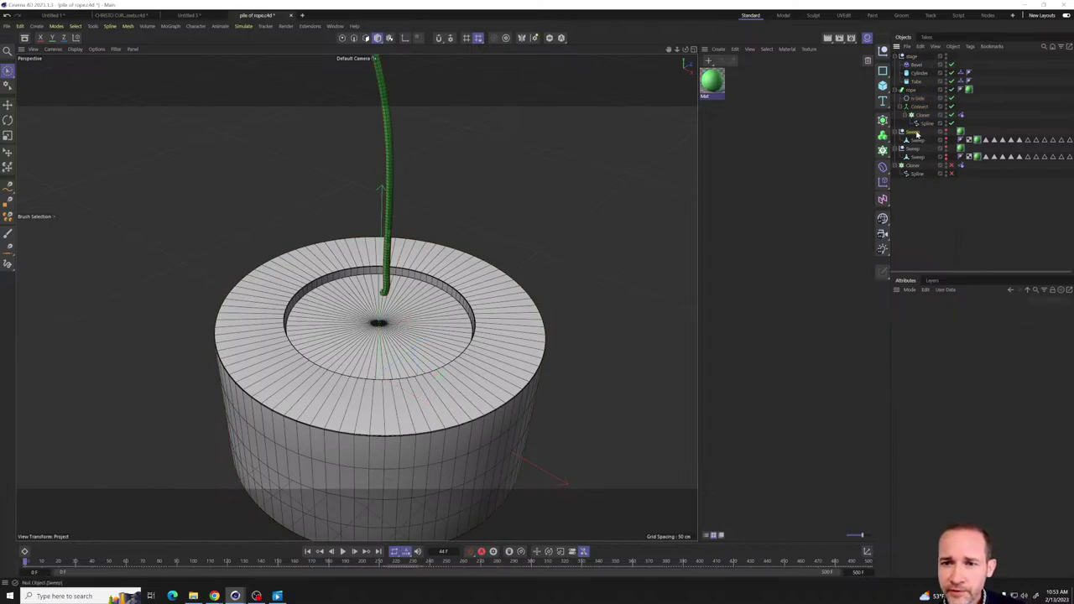
- Delete the two hidden baked Sweep groups and save the project under the new name "rope reel scene"
{"action": "left_click", "coordinate": [918, 135]}
{"action": "key", "text": "Delete"}
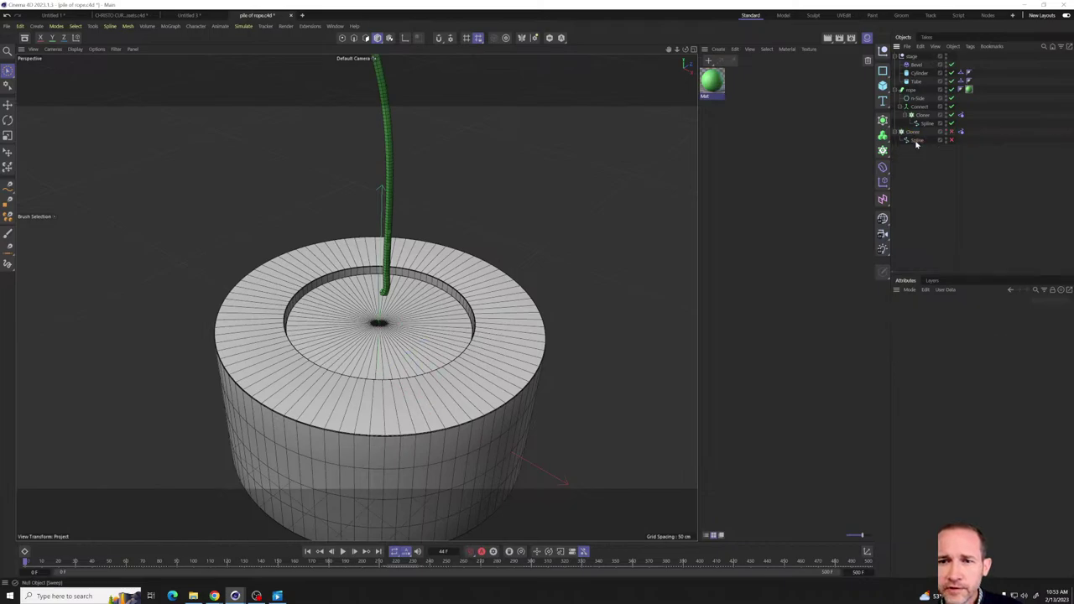
{"action": "left_click", "coordinate": [7, 26]}
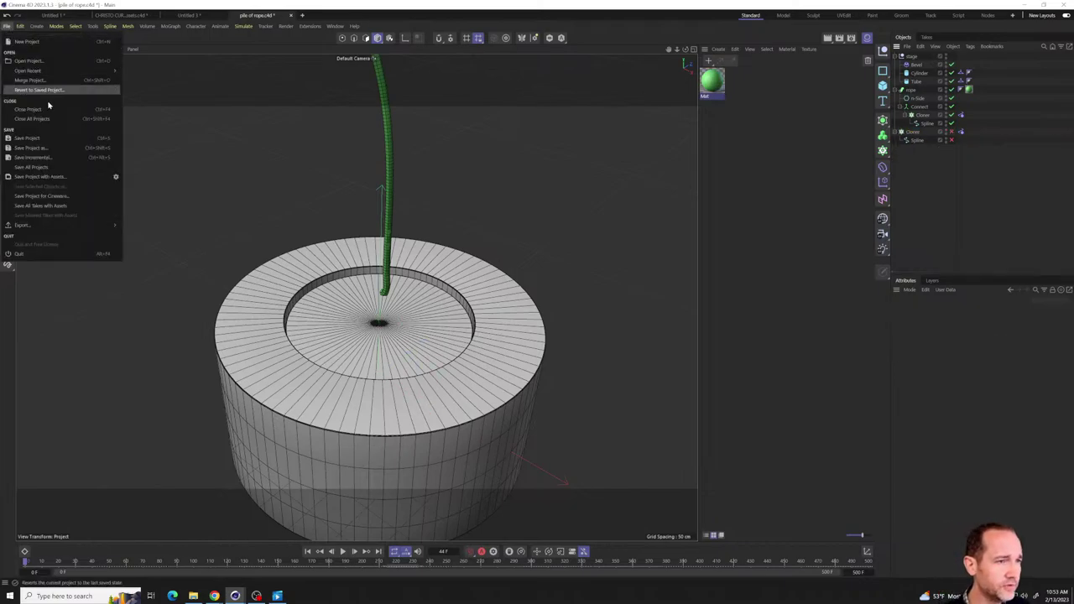
{"action": "left_click", "coordinate": [32, 151]}
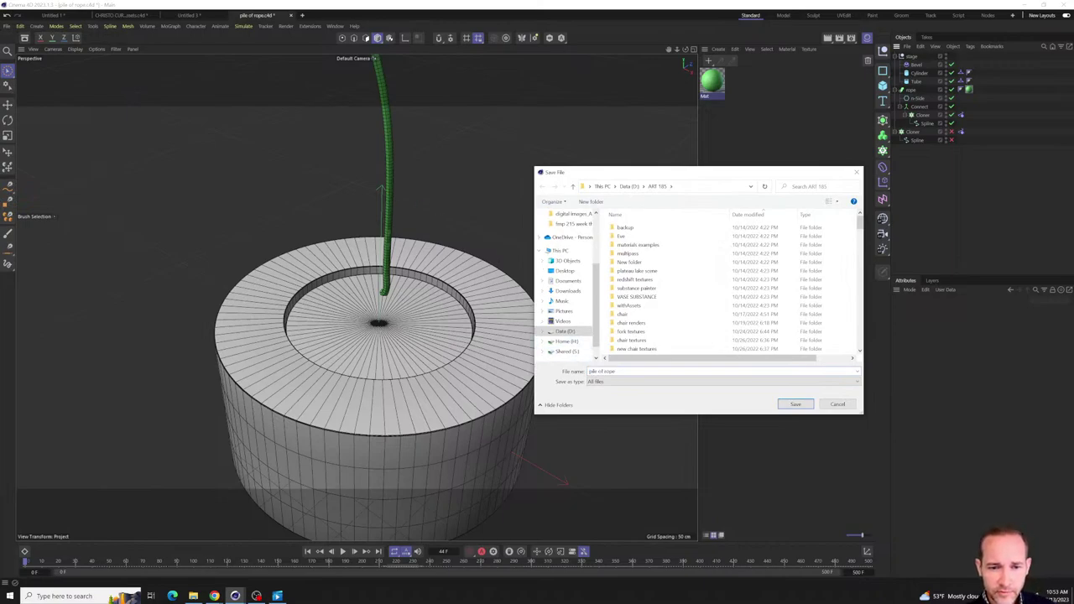
{"action": "type", "text": "rope reel coiled"}
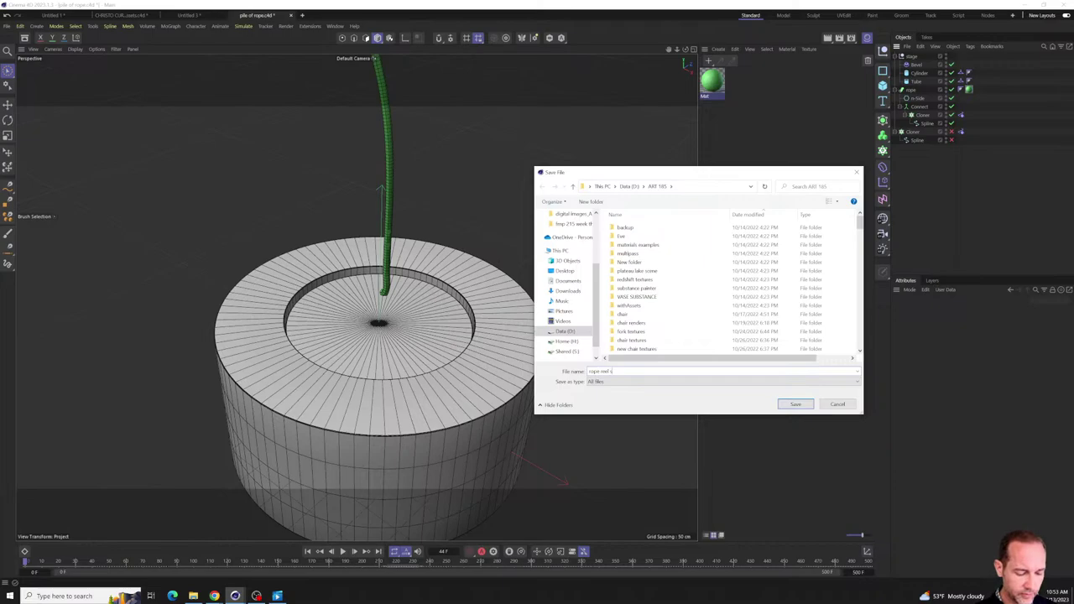
{"action": "left_click", "coordinate": [795, 403]}
- Delete the disabled Cloner with its Spline, play the rope simulation briefly, and return to the start
{"action": "left_click", "coordinate": [913, 133]}
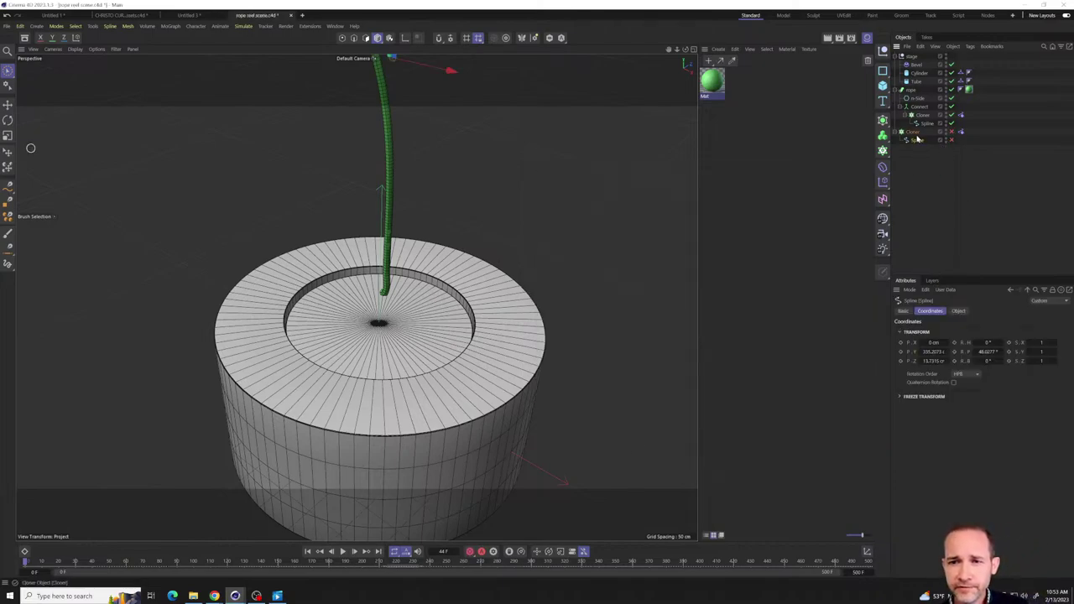
{"action": "key", "text": "Delete"}
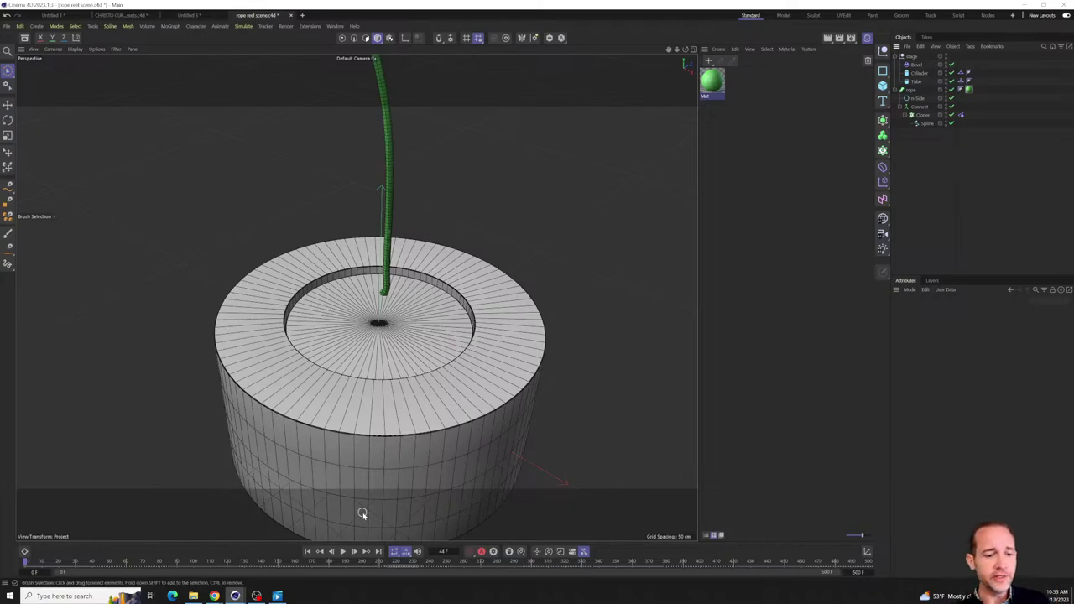
{"action": "left_click", "coordinate": [343, 553]}
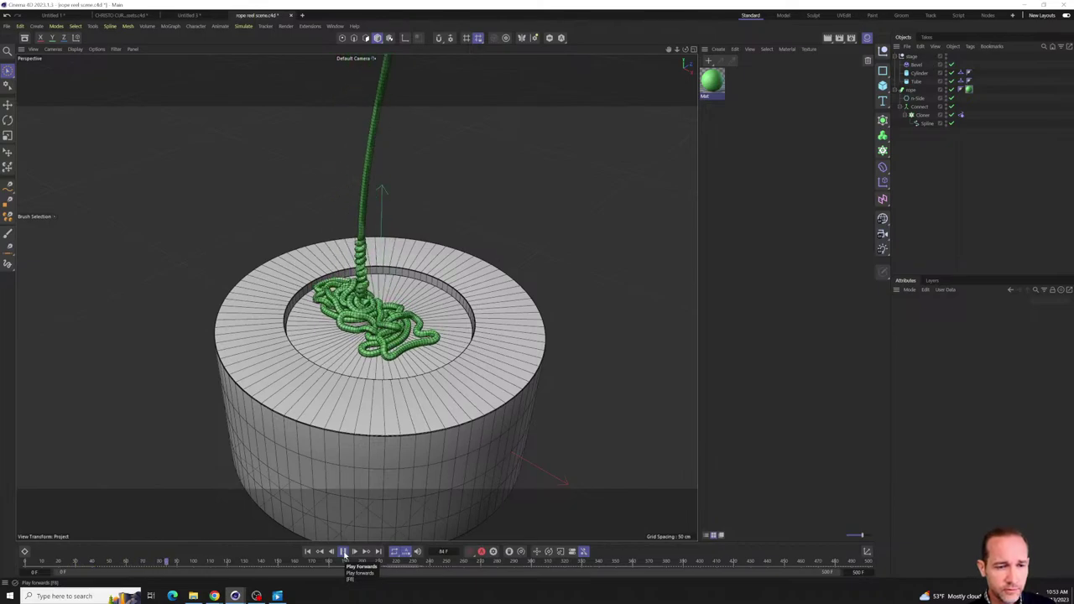
{"action": "left_click", "coordinate": [343, 552]}
{"action": "left_click", "coordinate": [308, 553]}
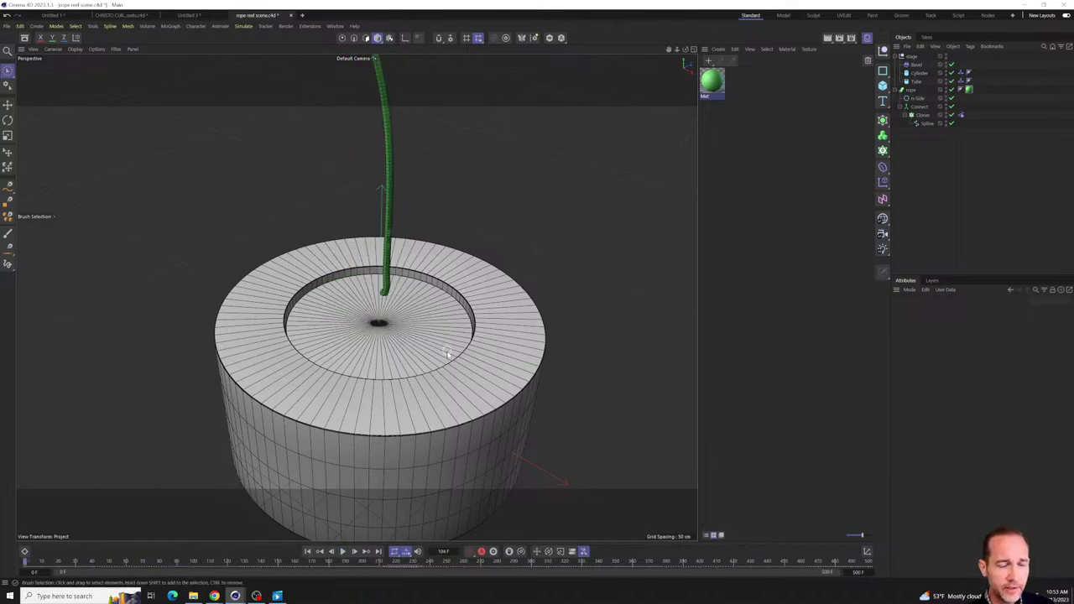
- Switch the project's renderer from the Viewport Renderer to Redshift and close the render settings
{"action": "left_click_drag", "start_coordinate": [447, 353], "coordinate": [428, 369], "text": "alt"}
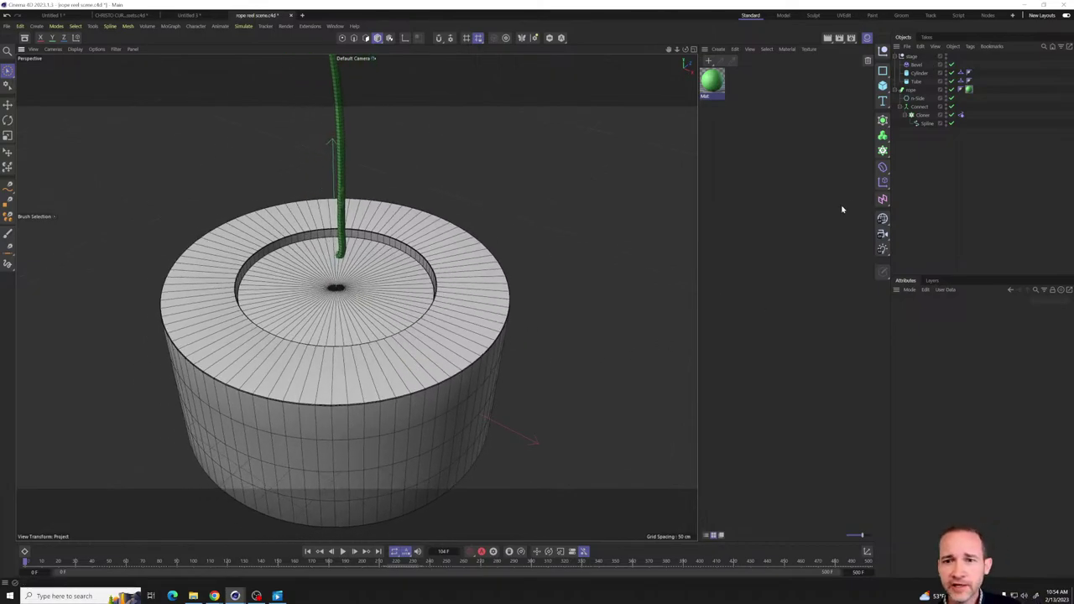
{"action": "left_click", "coordinate": [882, 235]}
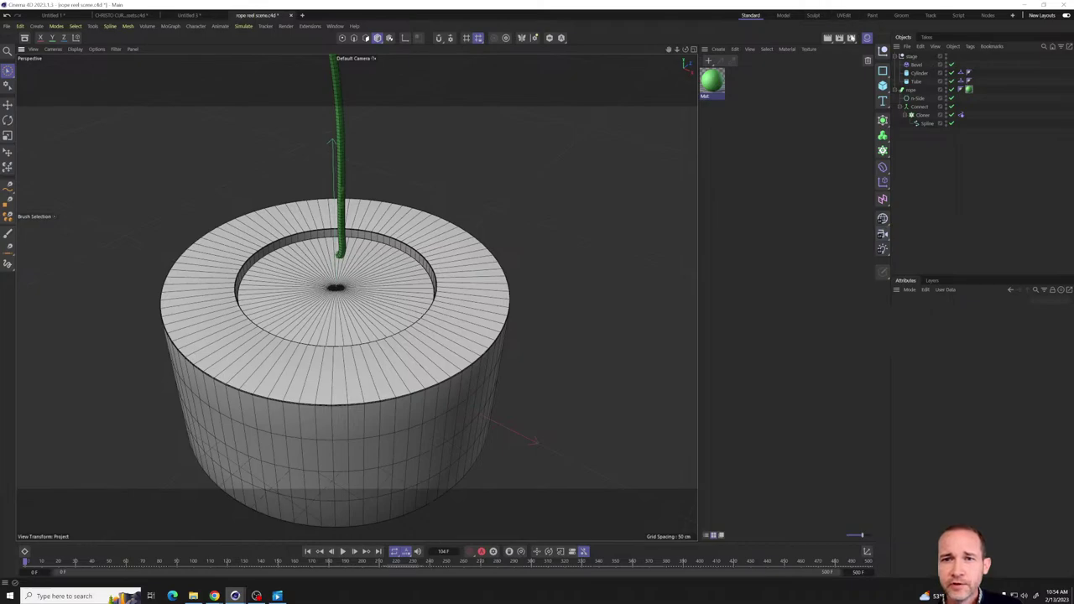
{"action": "left_click", "coordinate": [851, 38]}
{"action": "left_click", "coordinate": [860, 50]}
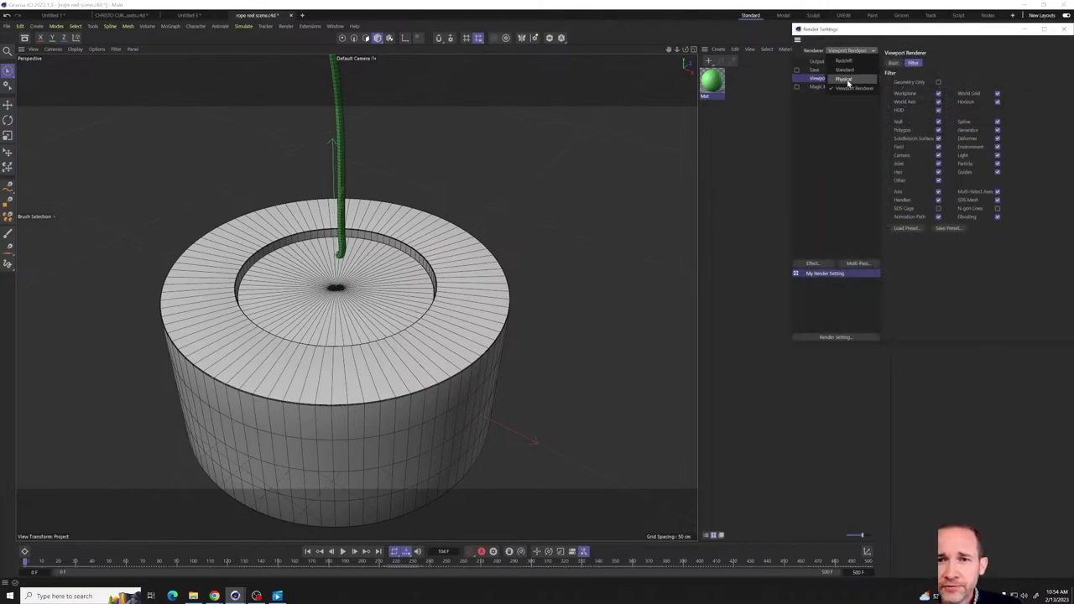
{"action": "left_click", "coordinate": [849, 67]}
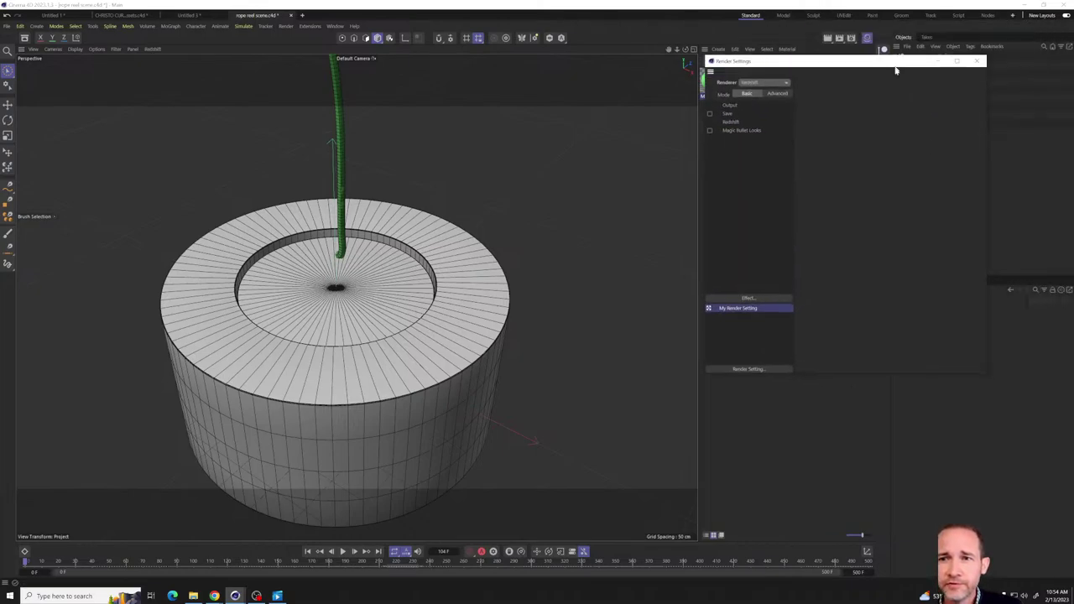
{"action": "left_click", "coordinate": [976, 62]}
- Add a Redshift camera to the scene, and remove the extra camera and the accidental area light
{"action": "left_click", "coordinate": [882, 233]}
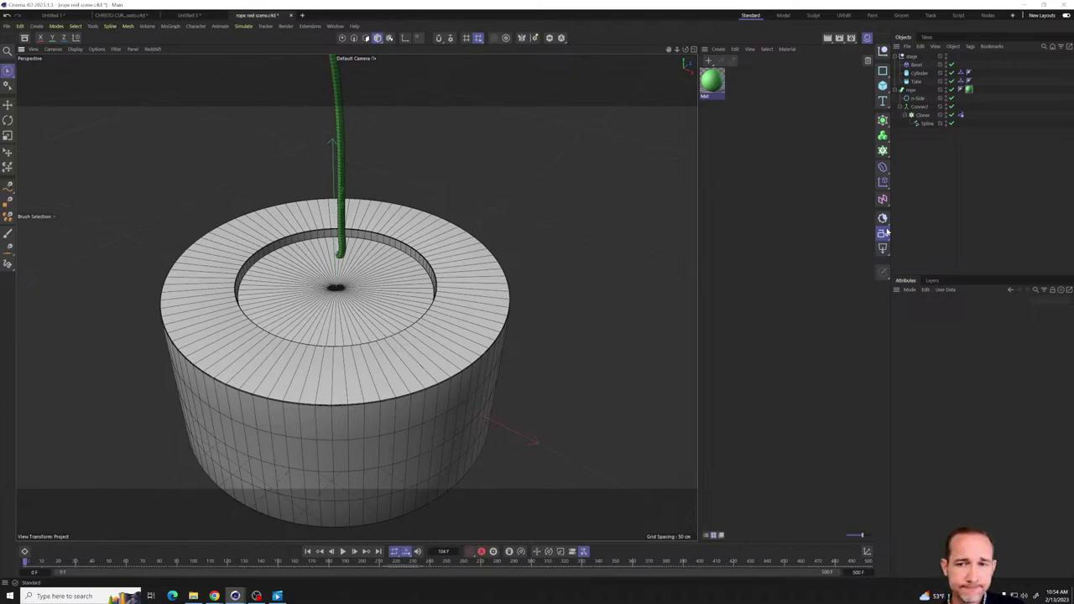
{"action": "left_click", "coordinate": [885, 239]}
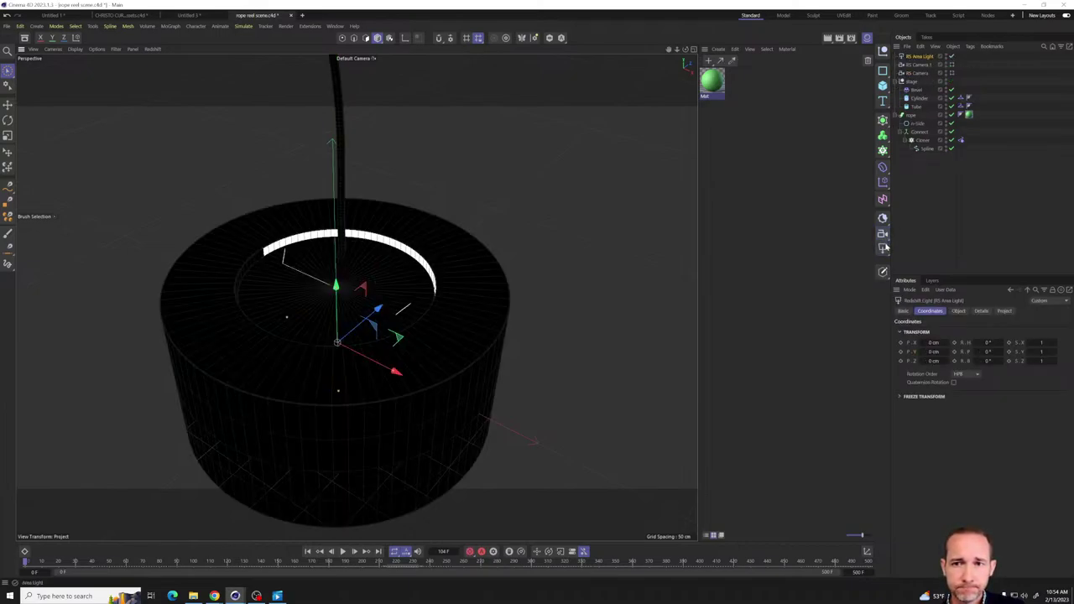
{"action": "left_click", "coordinate": [920, 163]}
{"action": "left_click", "coordinate": [919, 56]}
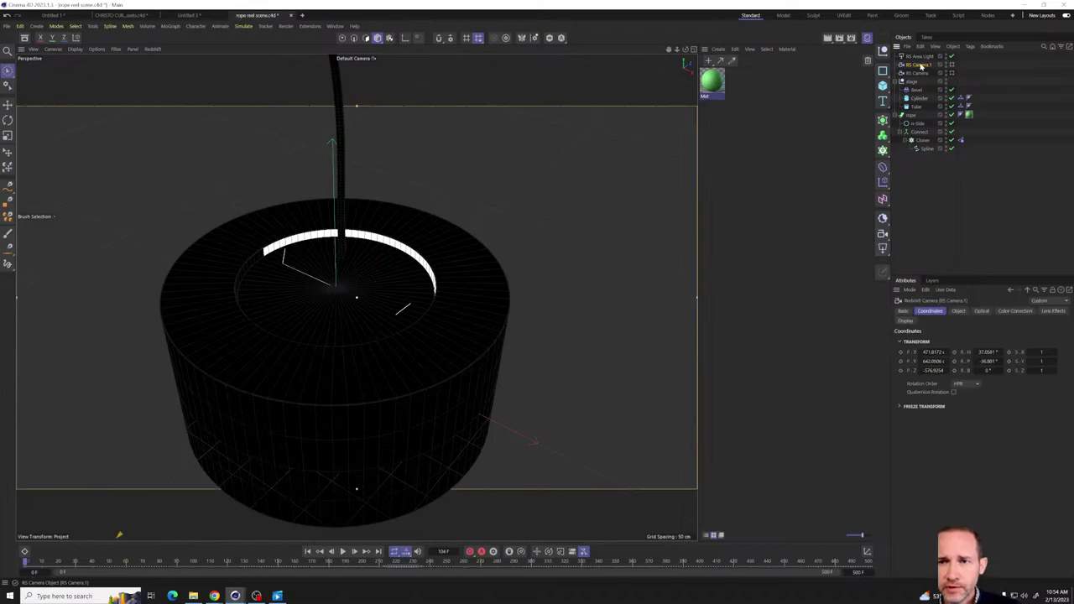
{"action": "key", "text": "Delete"}
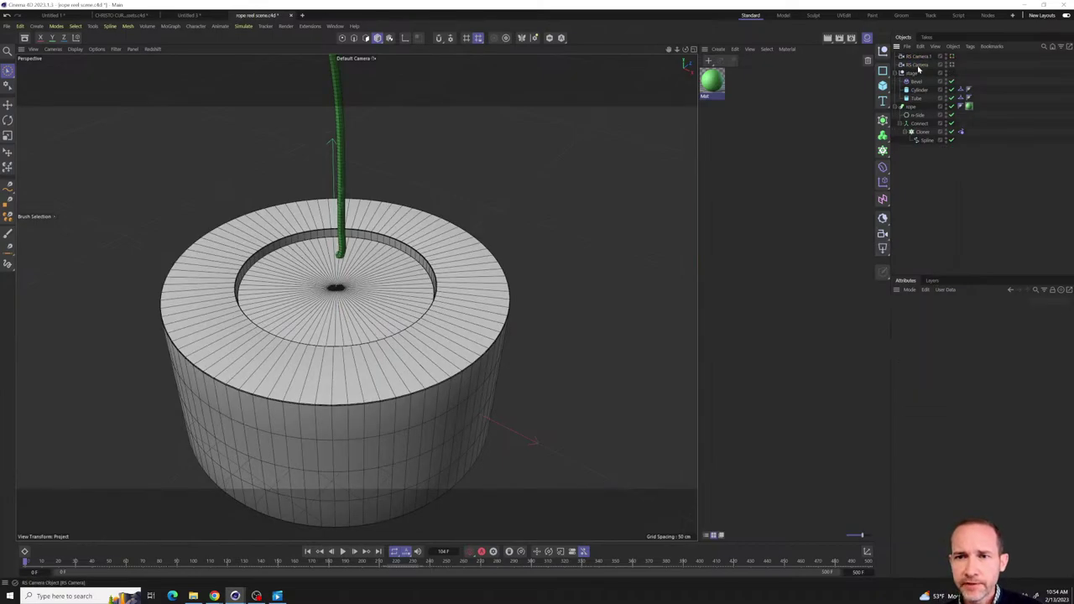
{"action": "left_click", "coordinate": [919, 64]}
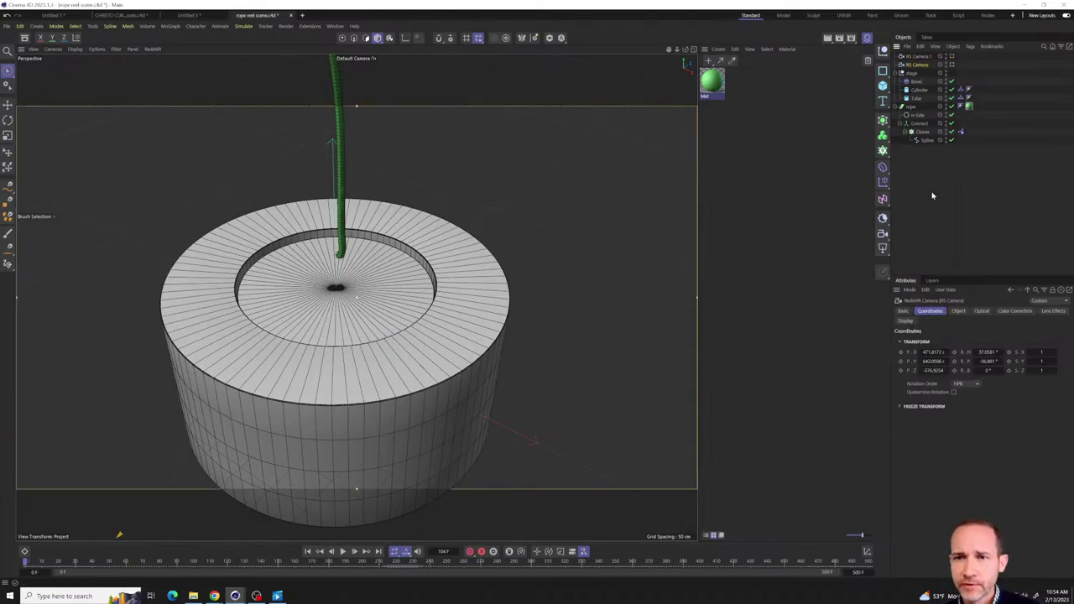
{"action": "key", "text": "Delete"}
- Create a Null at the world origin to serve as the camera's aim point
{"action": "left_click", "coordinate": [921, 57]}
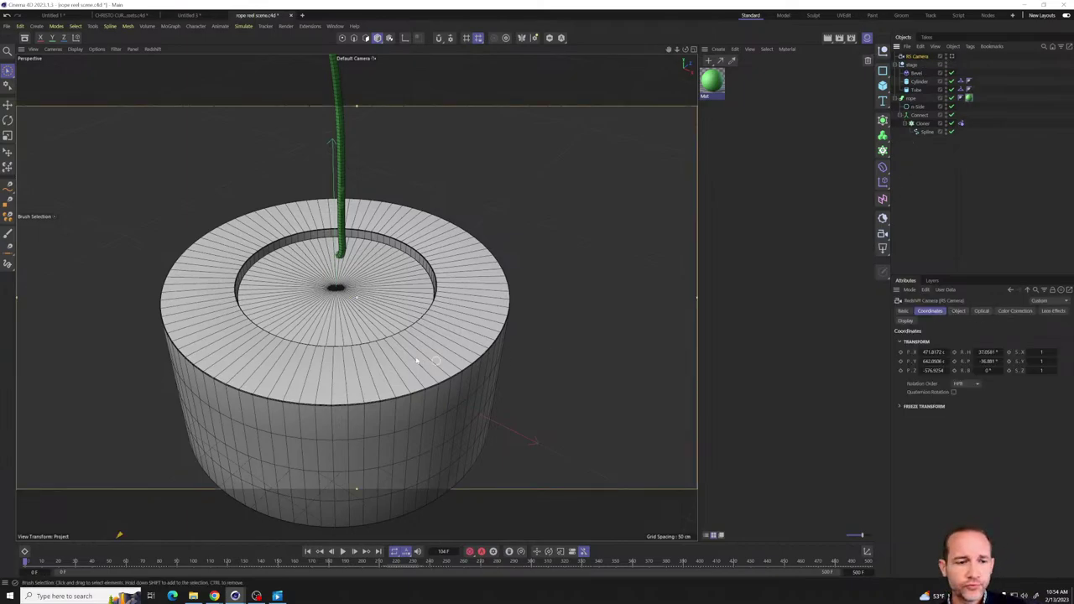
{"action": "left_click_drag", "start_coordinate": [353, 352], "coordinate": [248, 353], "text": "alt"}
{"action": "key", "text": "o"}
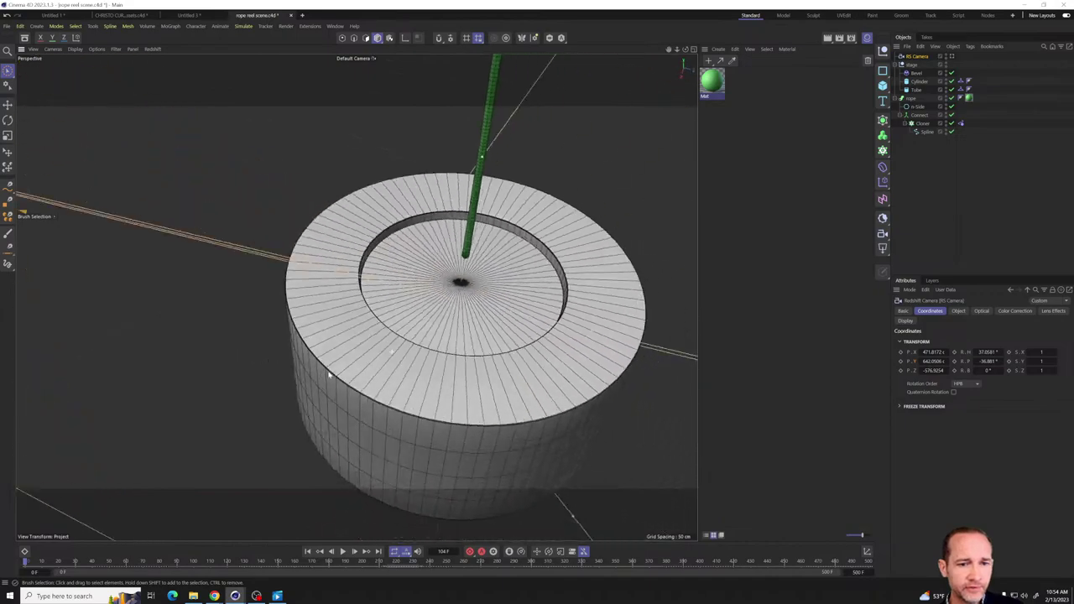
{"action": "left_click_drag", "start_coordinate": [392, 352], "coordinate": [419, 359], "text": "alt"}
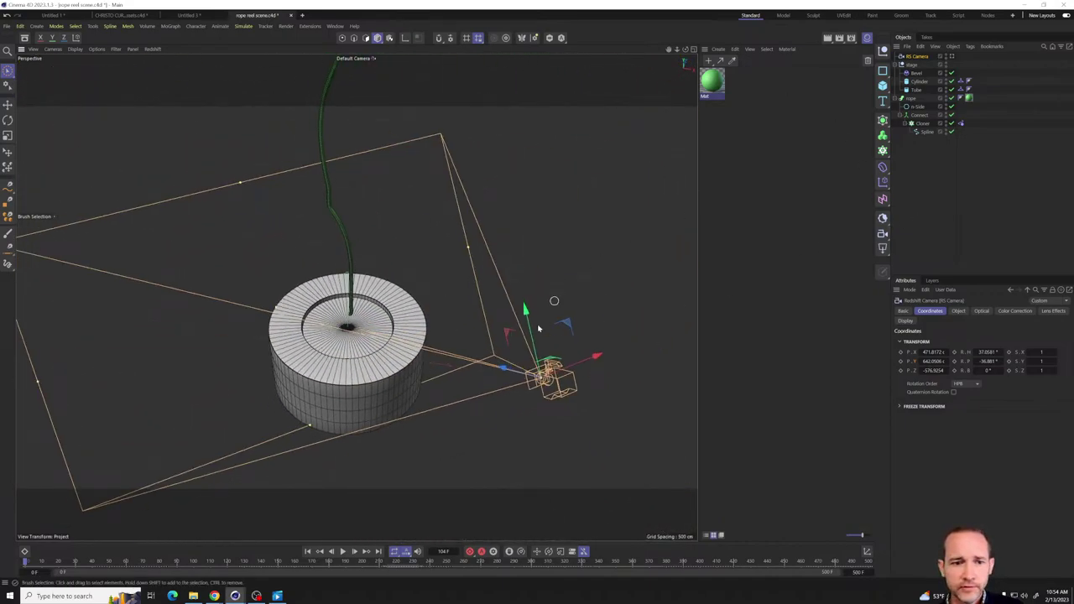
{"action": "left_click", "coordinate": [883, 51]}
{"action": "left_click_drag", "start_coordinate": [453, 332], "coordinate": [379, 324], "text": "alt"}
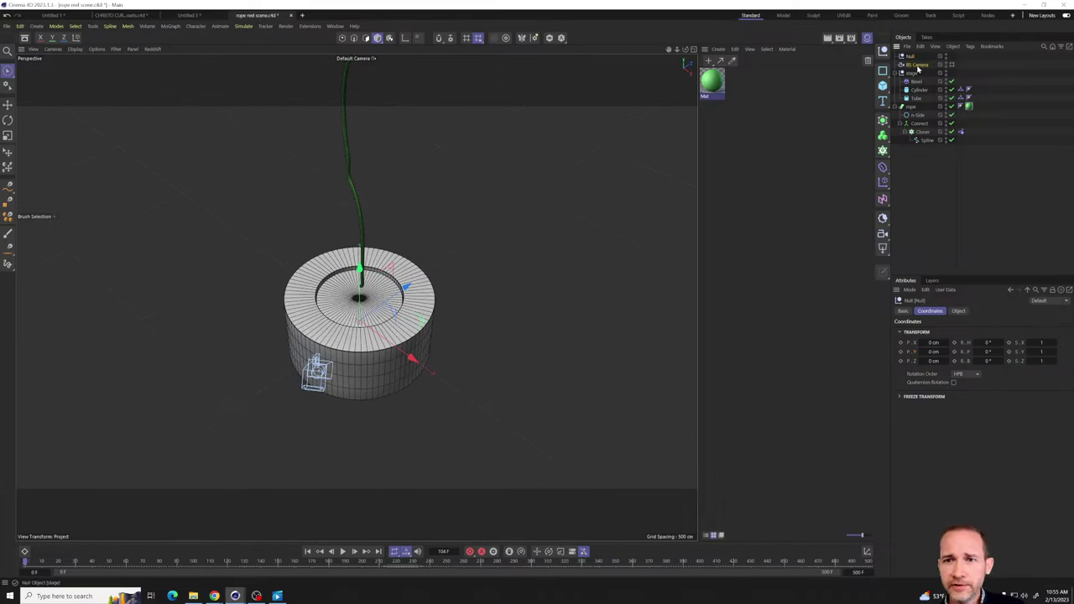
- Give the RS Camera a Target tag aimed at the new Null, and rename the Null "camera target"
{"action": "right_click", "coordinate": [918, 66]}
{"action": "mouse_move", "coordinate": [955, 86]}
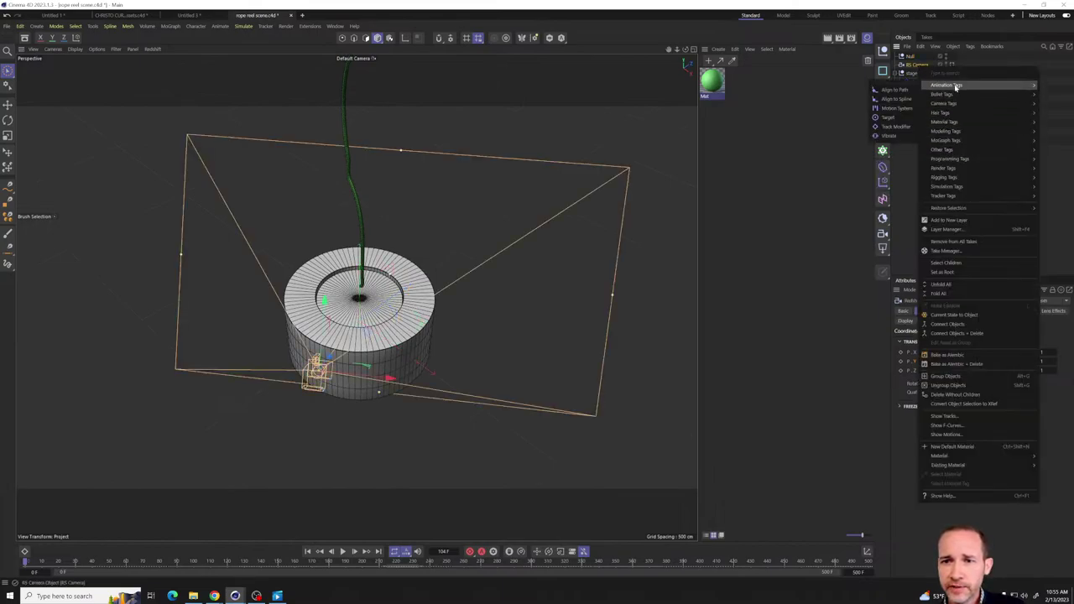
{"action": "left_click", "coordinate": [888, 118]}
{"action": "left_click_drag", "start_coordinate": [911, 57], "coordinate": [946, 332]}
{"action": "left_click", "coordinate": [913, 56]}
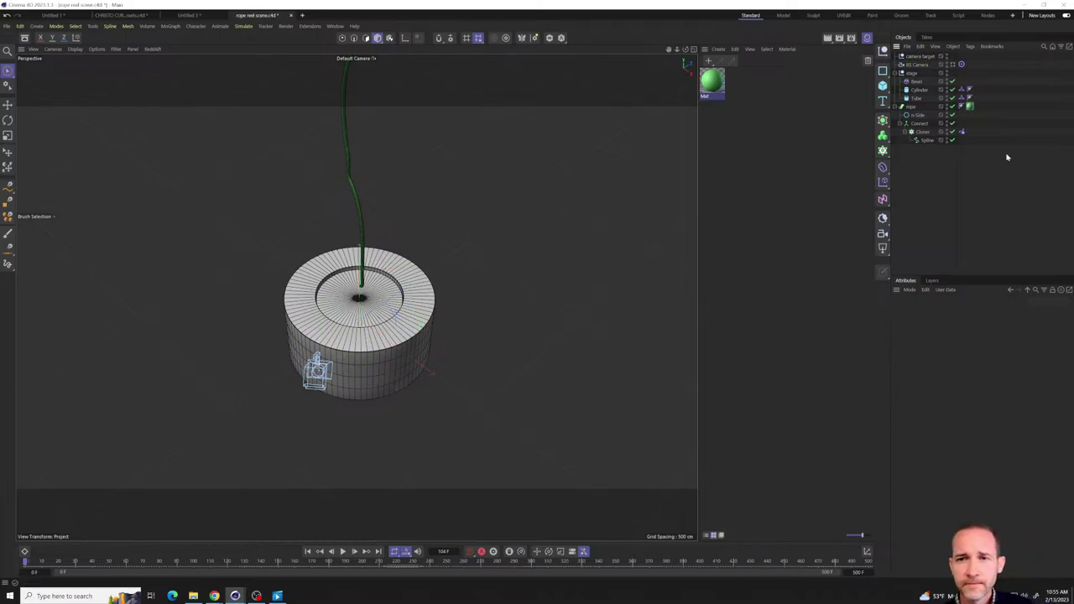
- Move the RS Camera sideways to about X 263 cm, Z -725 cm, and look through it
{"action": "left_click", "coordinate": [919, 64]}
{"action": "left_click_drag", "start_coordinate": [441, 310], "coordinate": [420, 407], "text": "alt"}
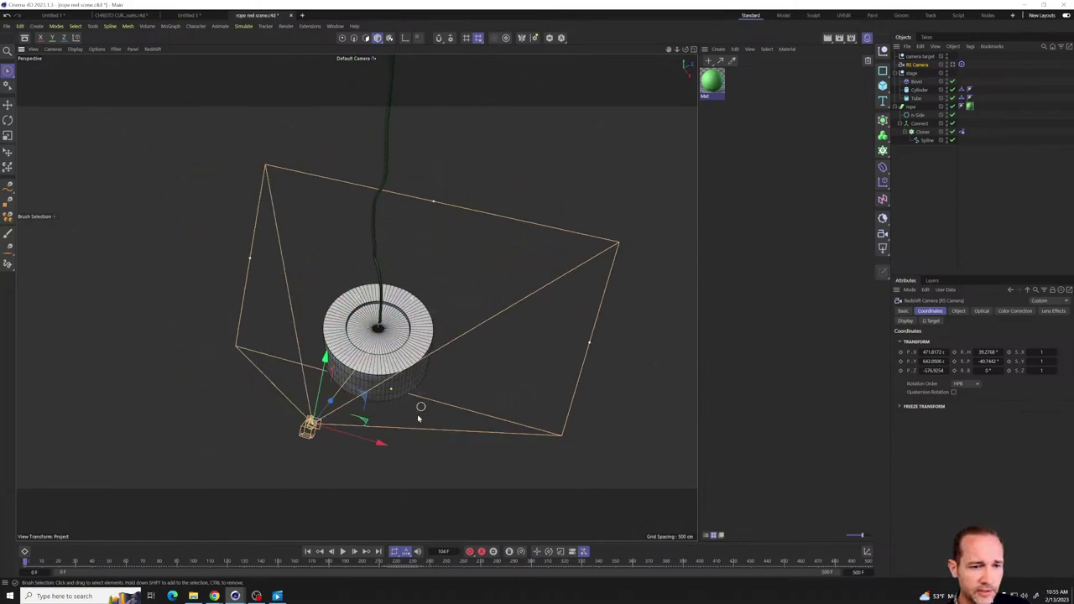
{"action": "left_click_drag", "start_coordinate": [384, 444], "coordinate": [329, 447]}
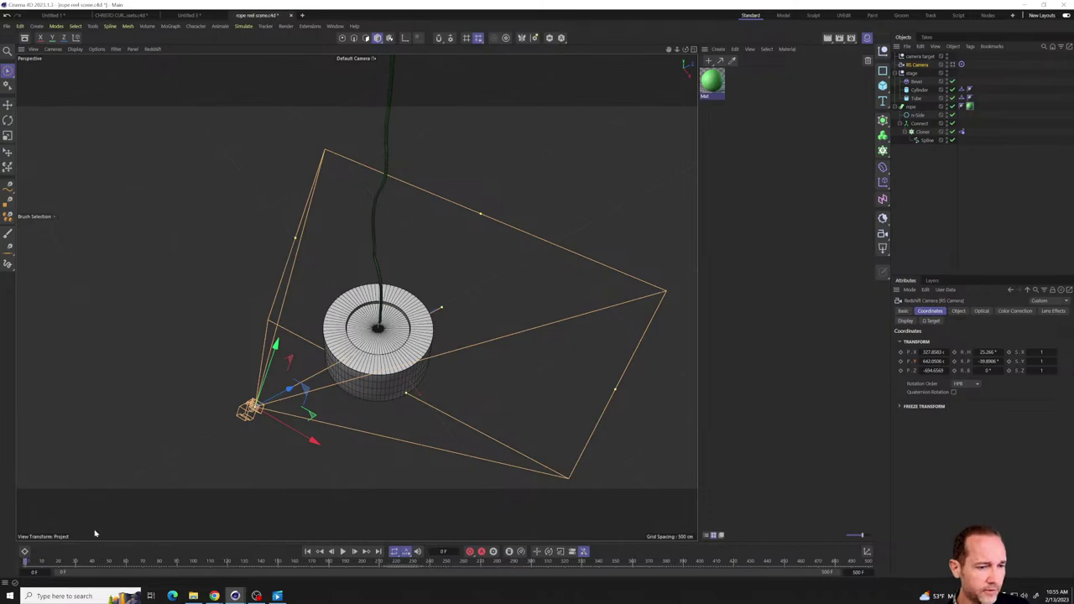
{"action": "left_click_drag", "start_coordinate": [312, 439], "coordinate": [291, 433]}
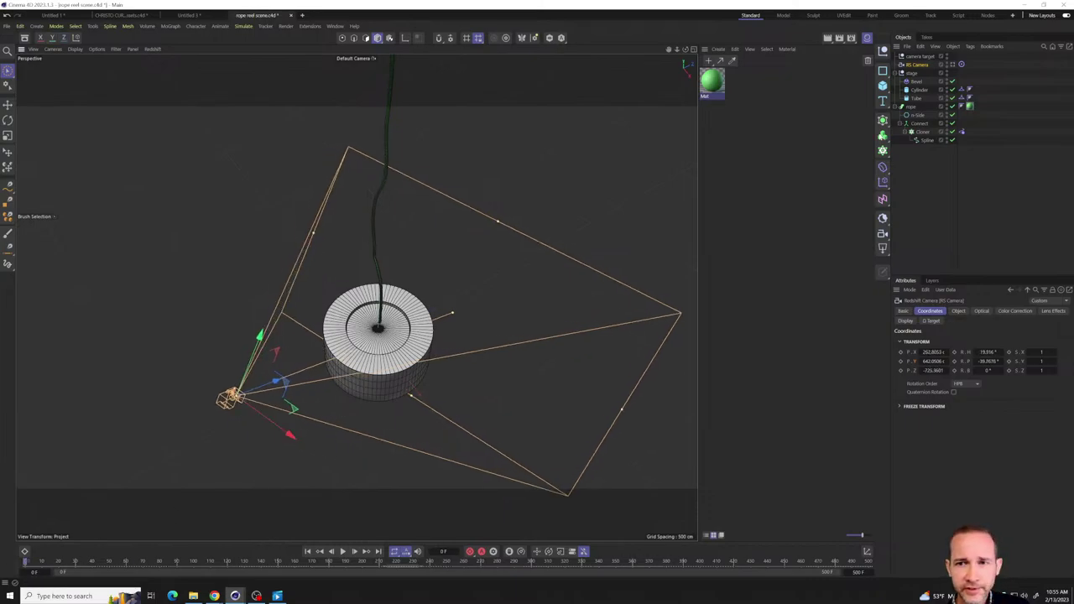
{"action": "left_click", "coordinate": [953, 64]}
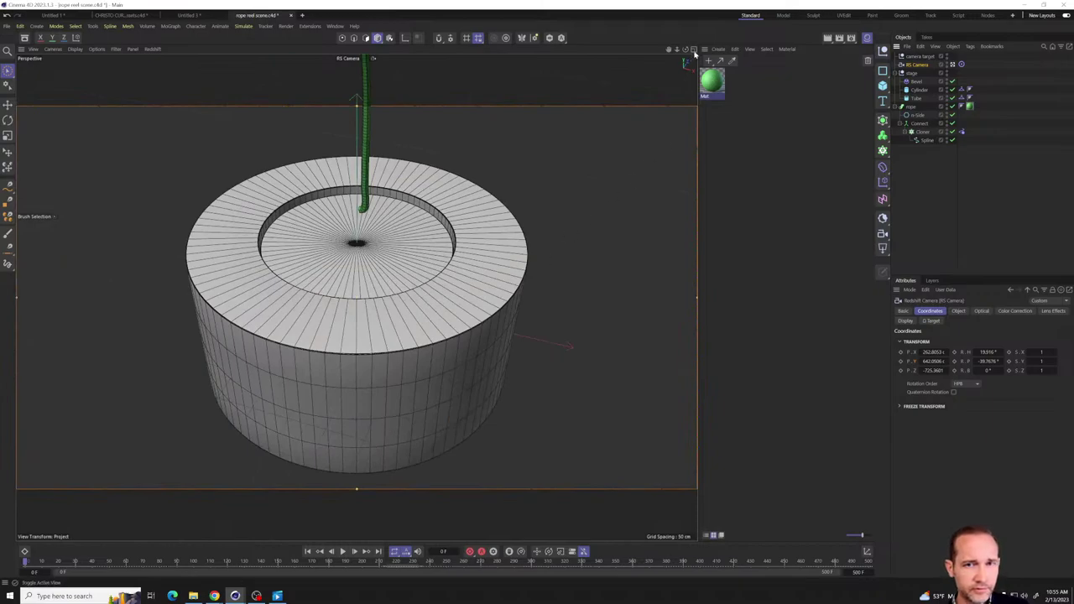
- Using the four-view layout, raise the RS Camera to about Y 713 cm and record its keyframe at frame 0
{"action": "key", "text": "F5"}
{"action": "scroll", "coordinate": [482, 185], "scroll_direction": "down", "scroll_amount": 3}
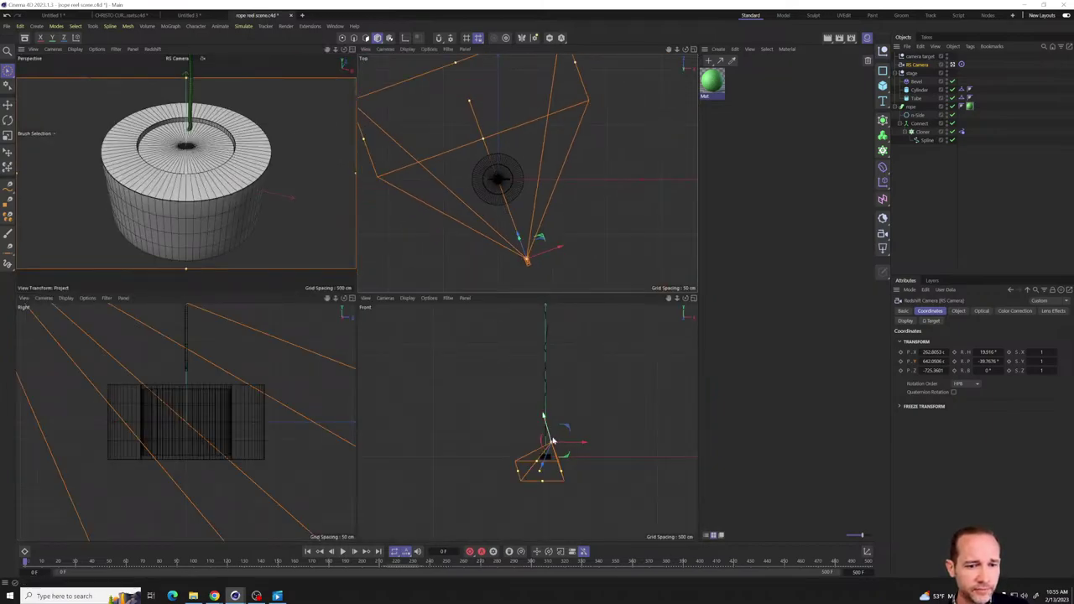
{"action": "left_click_drag", "start_coordinate": [543, 436], "coordinate": [542, 422]}
{"action": "left_click_drag", "start_coordinate": [546, 427], "coordinate": [546, 428]}
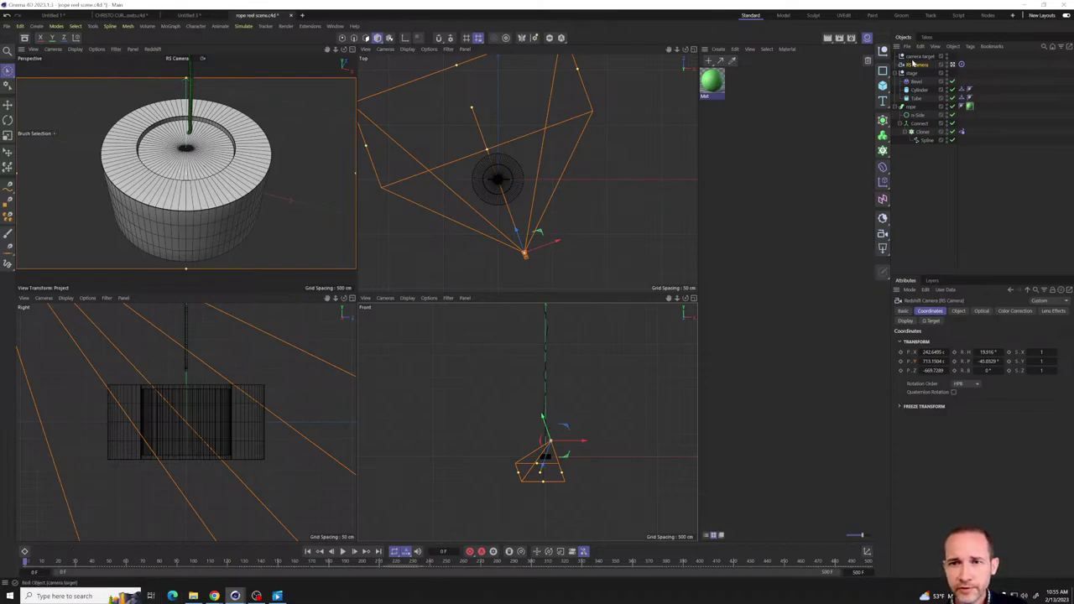
{"action": "left_click", "coordinate": [469, 552]}
- At frame 500, move the RS Camera to about X 858, Y 861, Z -373 cm and record its keyframe
{"action": "left_click_drag", "start_coordinate": [618, 564], "coordinate": [867, 554]}
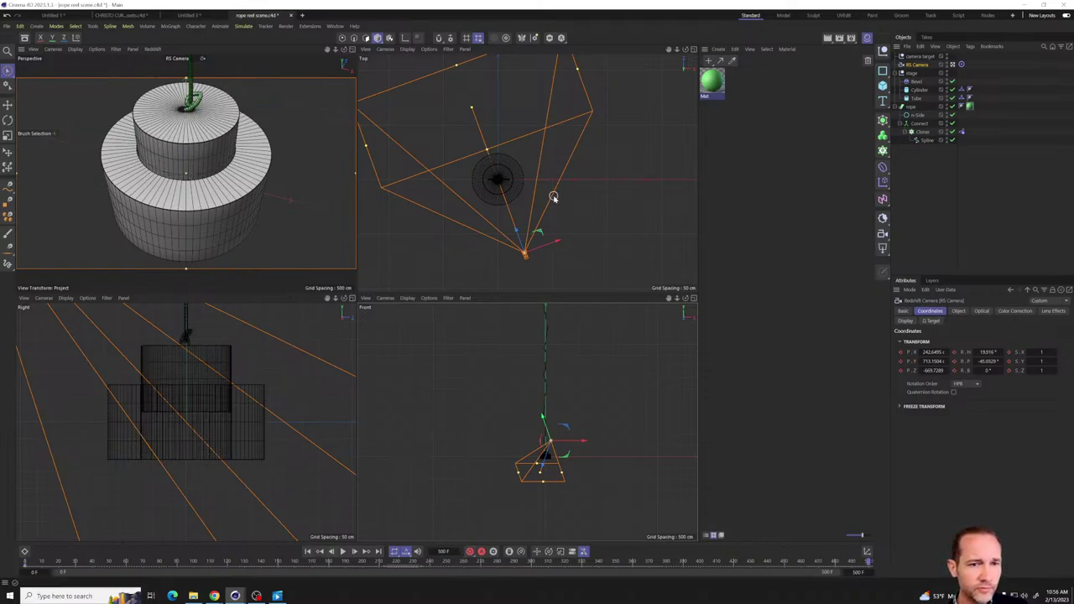
{"action": "left_click_drag", "start_coordinate": [558, 243], "coordinate": [621, 171]}
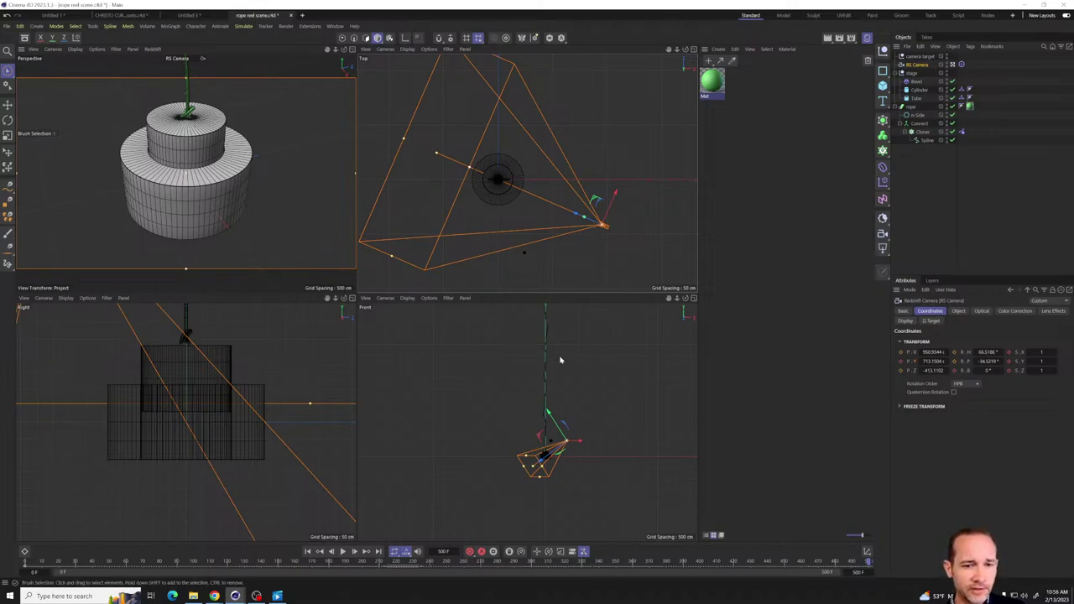
{"action": "left_click_drag", "start_coordinate": [549, 415], "coordinate": [544, 413]}
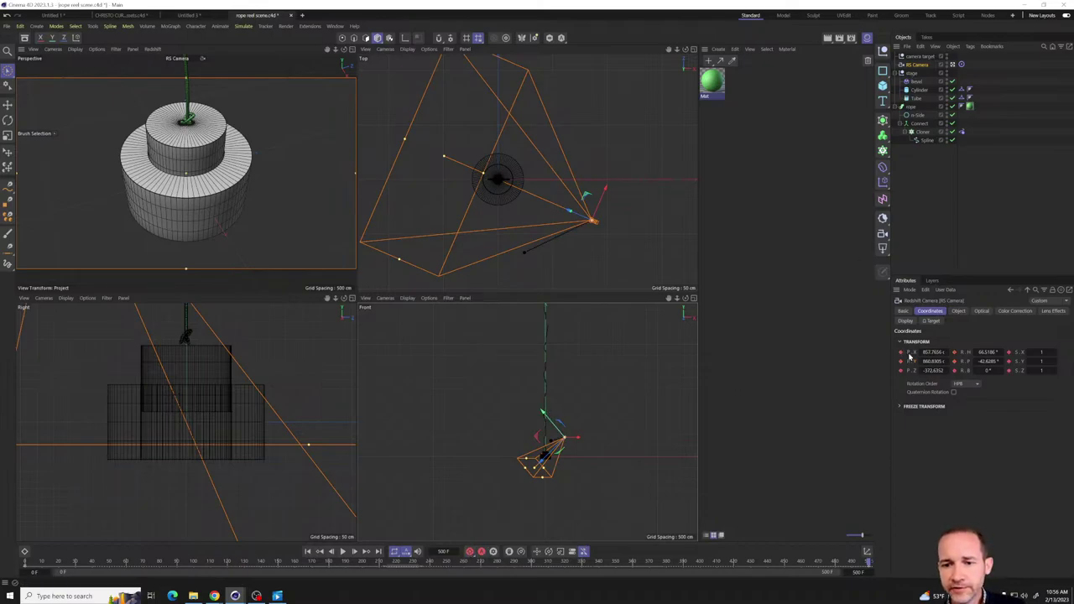
- Open an enlarged Dope Sheet with the Cylinder's Position track expanded, and select the RS Camera's keys at frame 0
{"action": "left_click", "coordinate": [24, 551]}
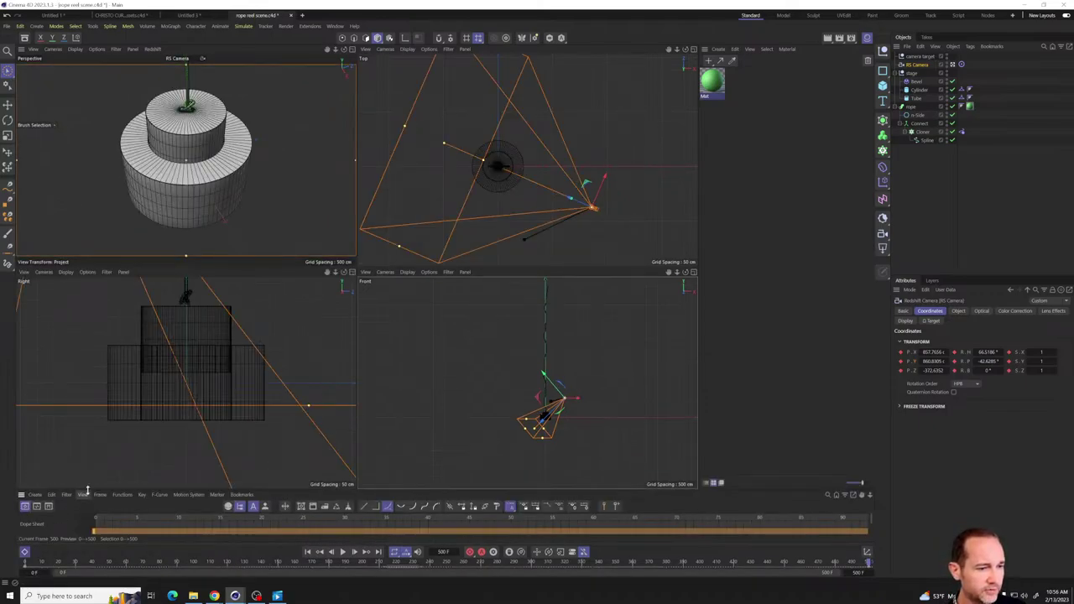
{"action": "left_click_drag", "start_coordinate": [86, 489], "coordinate": [80, 380]}
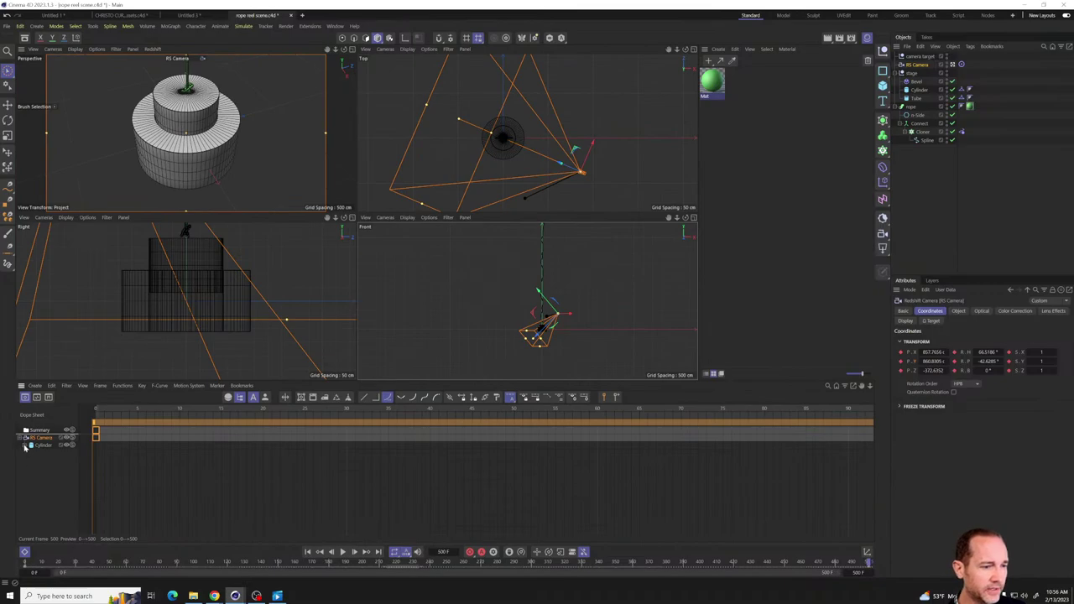
{"action": "left_click", "coordinate": [25, 446]}
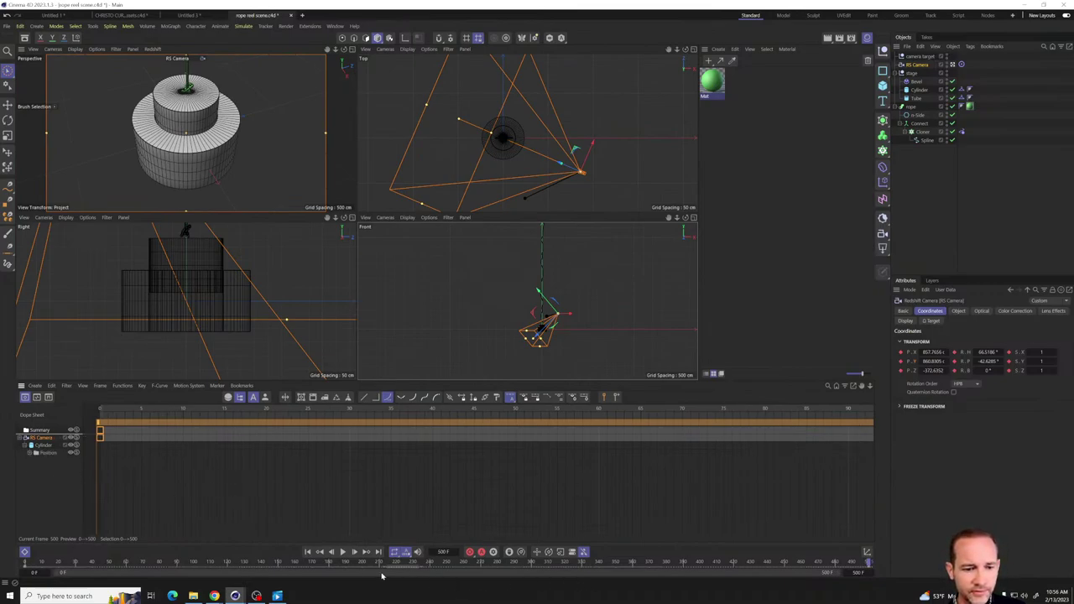
{"action": "scroll", "coordinate": [450, 496], "scroll_direction": "down", "scroll_amount": 6}
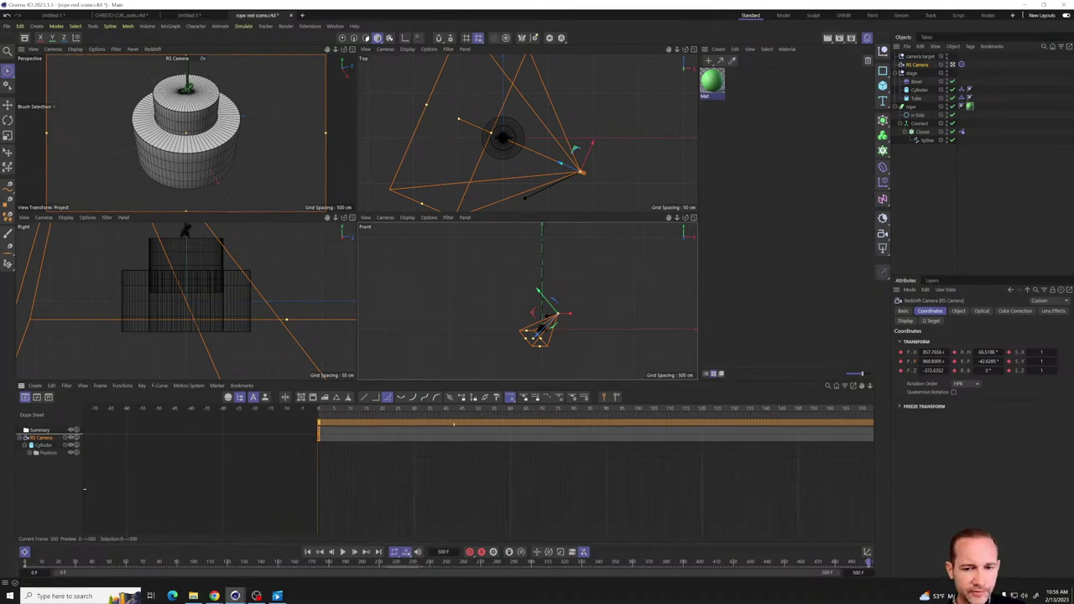
{"action": "scroll", "coordinate": [450, 495], "scroll_direction": "down", "scroll_amount": 3}
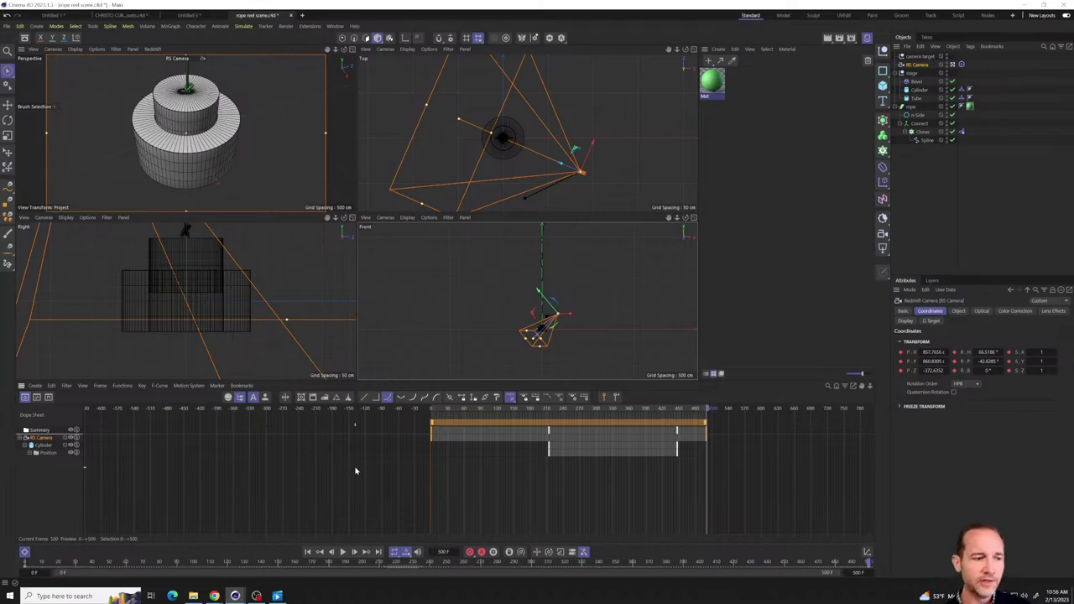
{"action": "left_click", "coordinate": [30, 453]}
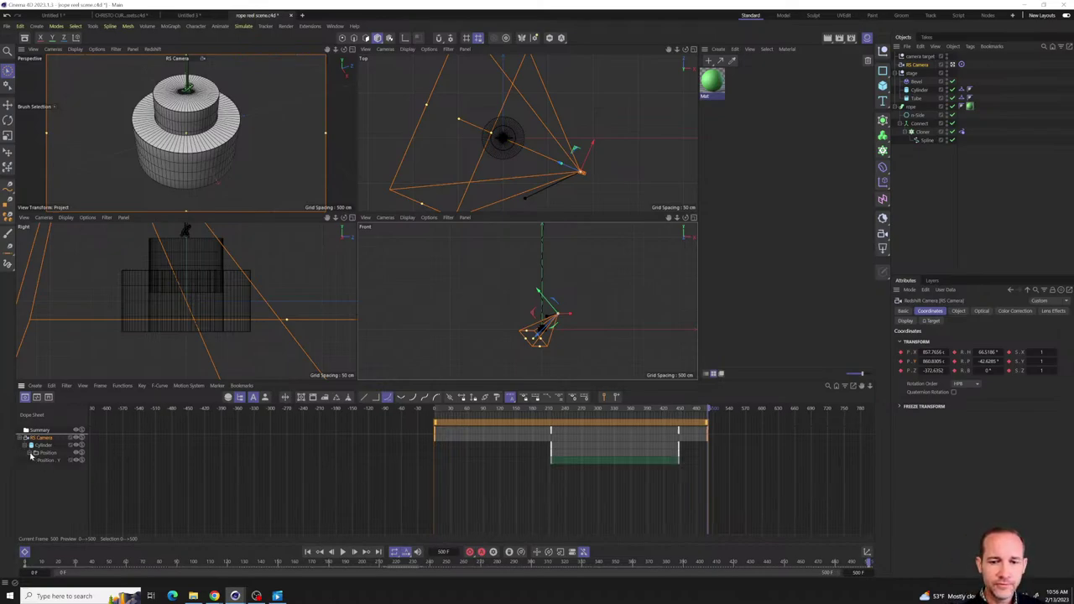
{"action": "left_click_drag", "start_coordinate": [464, 459], "coordinate": [410, 437]}
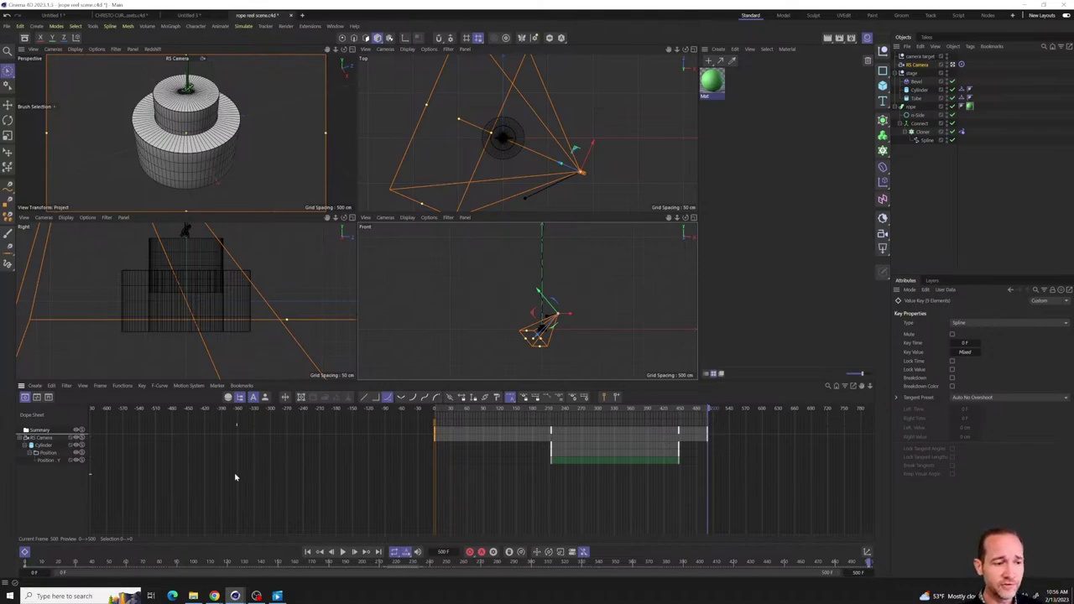
{"action": "left_click_drag", "start_coordinate": [460, 464], "coordinate": [417, 428]}
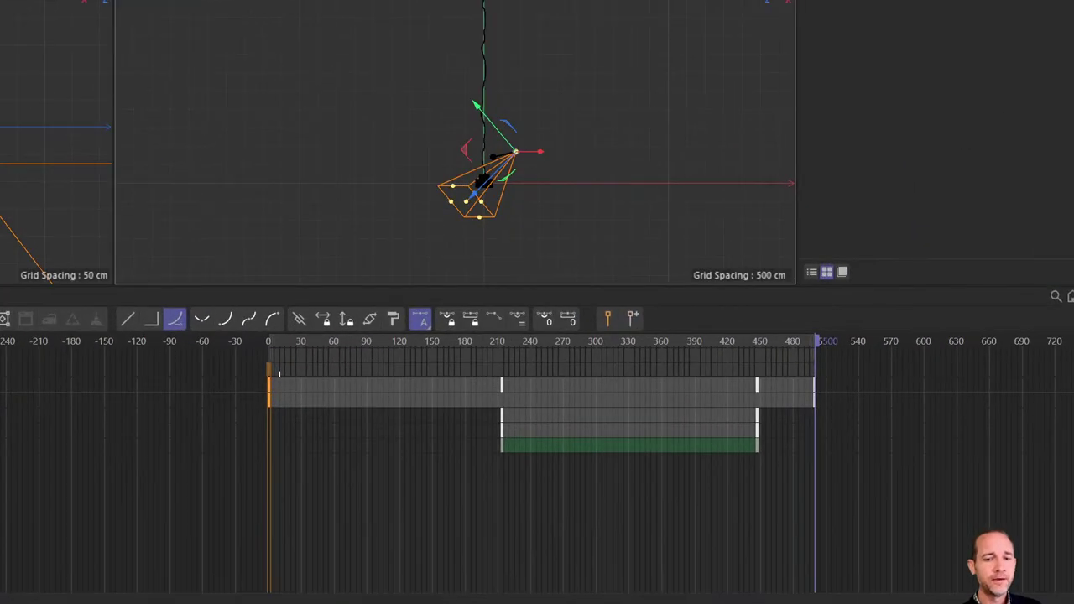
{"action": "left_click_drag", "start_coordinate": [274, 341], "coordinate": [270, 346]}
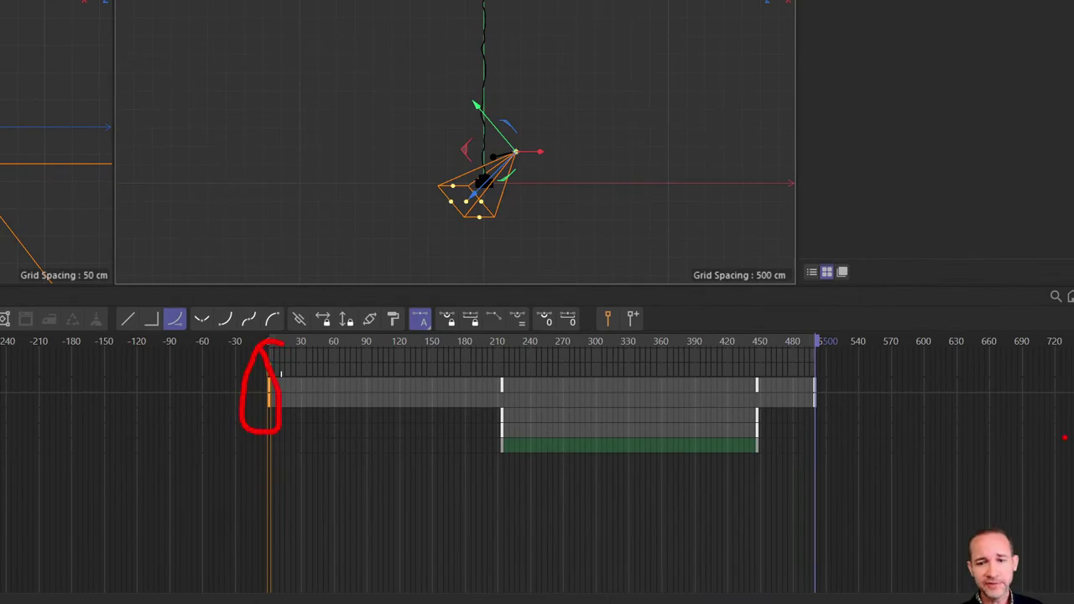
{"action": "mouse_move", "coordinate": [840, 357]}
{"action": "left_mouse_down"}
{"action": "mouse_move", "coordinate": [765, 384]}
{"action": "mouse_move", "coordinate": [872, 371]}
{"action": "mouse_move", "coordinate": [819, 310]}
{"action": "left_mouse_up"}
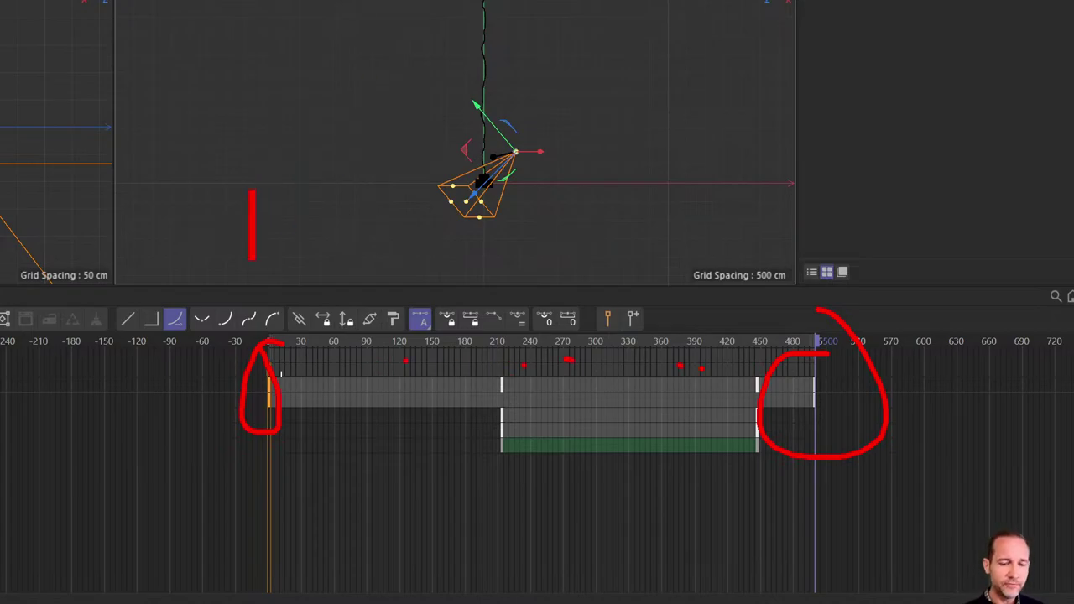
- Select all of the RS Camera's keyframes in the dope sheet and set their interpolation type to Linear
{"action": "type", "text": "?"}
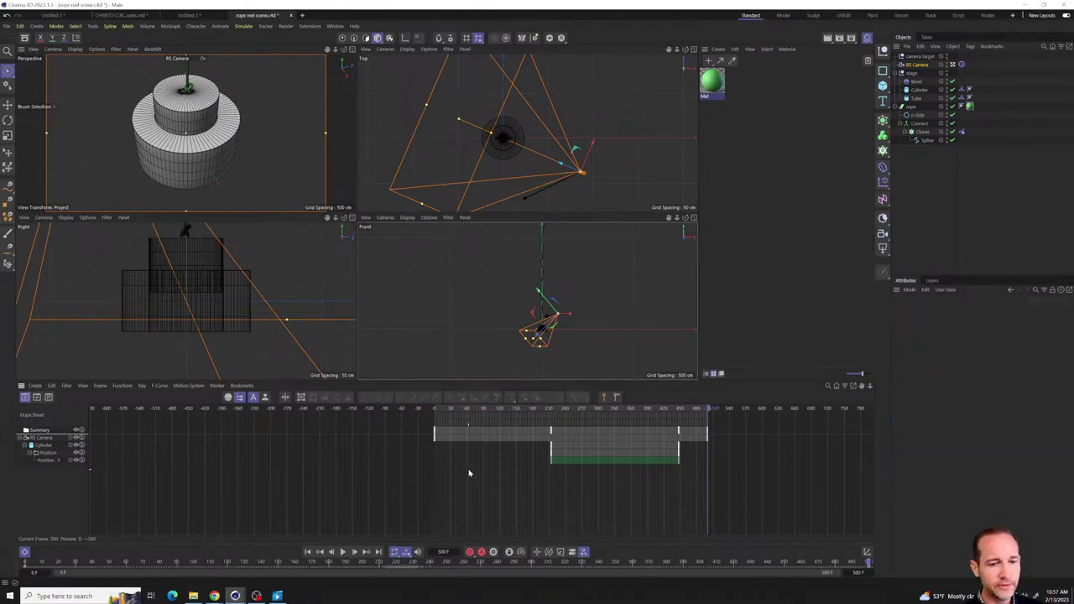
{"action": "left_click_drag", "start_coordinate": [731, 470], "coordinate": [690, 426]}
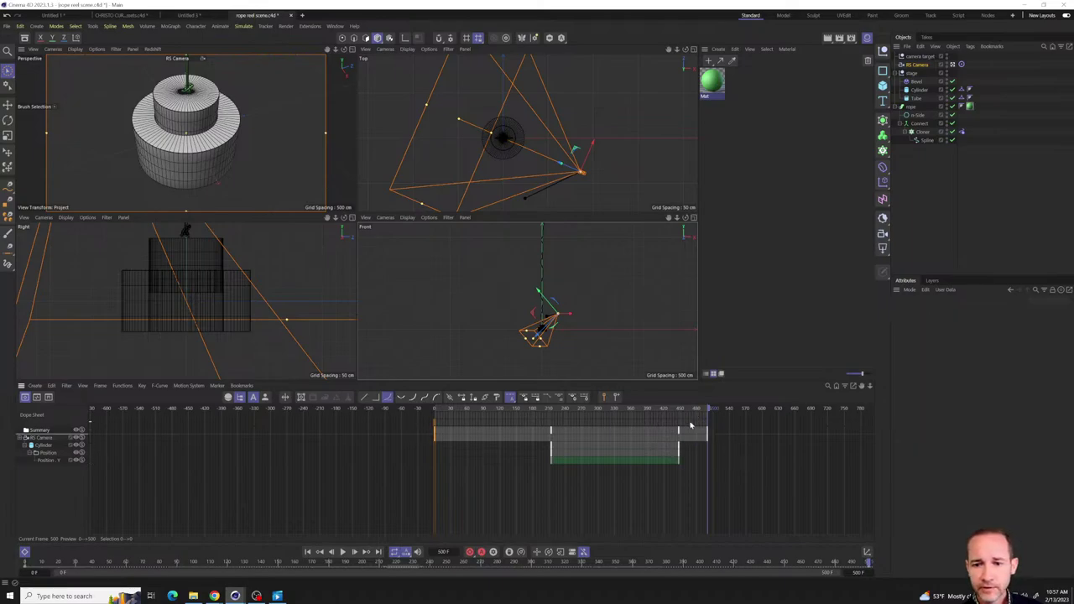
{"action": "left_click_drag", "start_coordinate": [727, 458], "coordinate": [697, 409]}
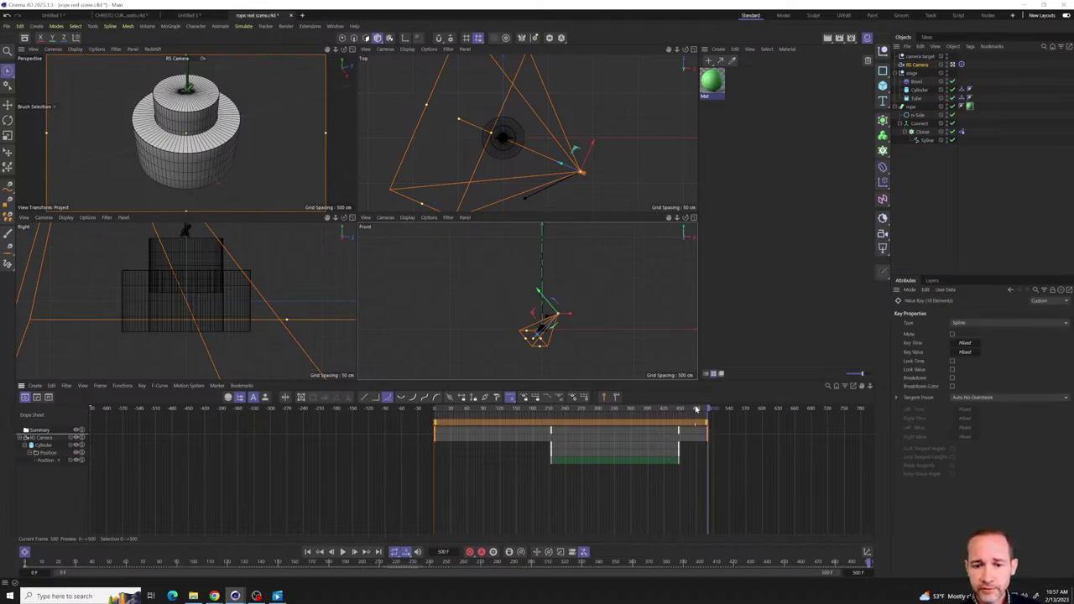
{"action": "left_click", "coordinate": [968, 324]}
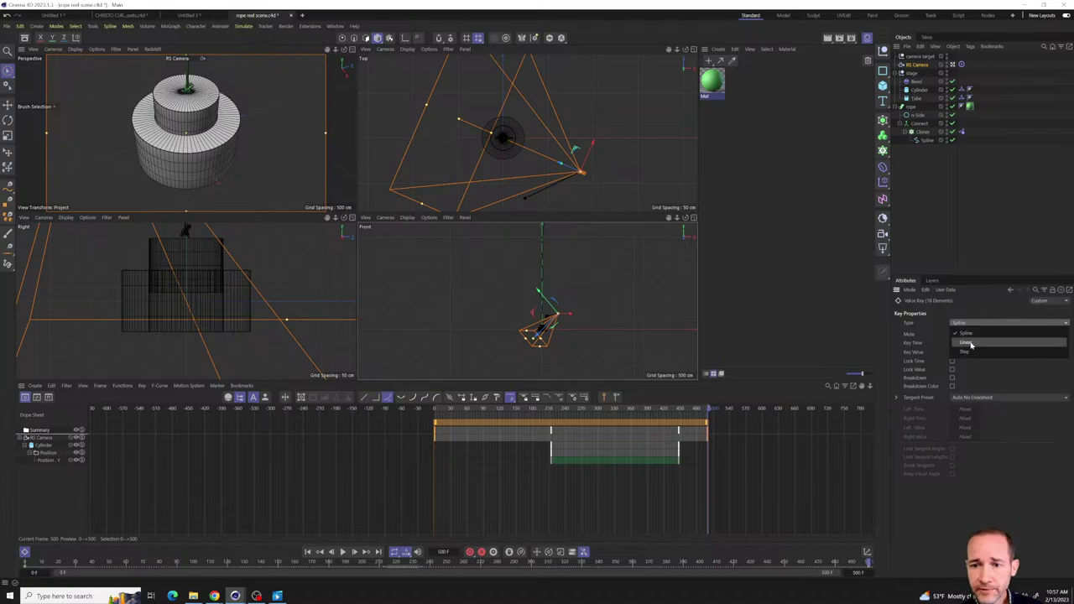
{"action": "left_click", "coordinate": [966, 343]}
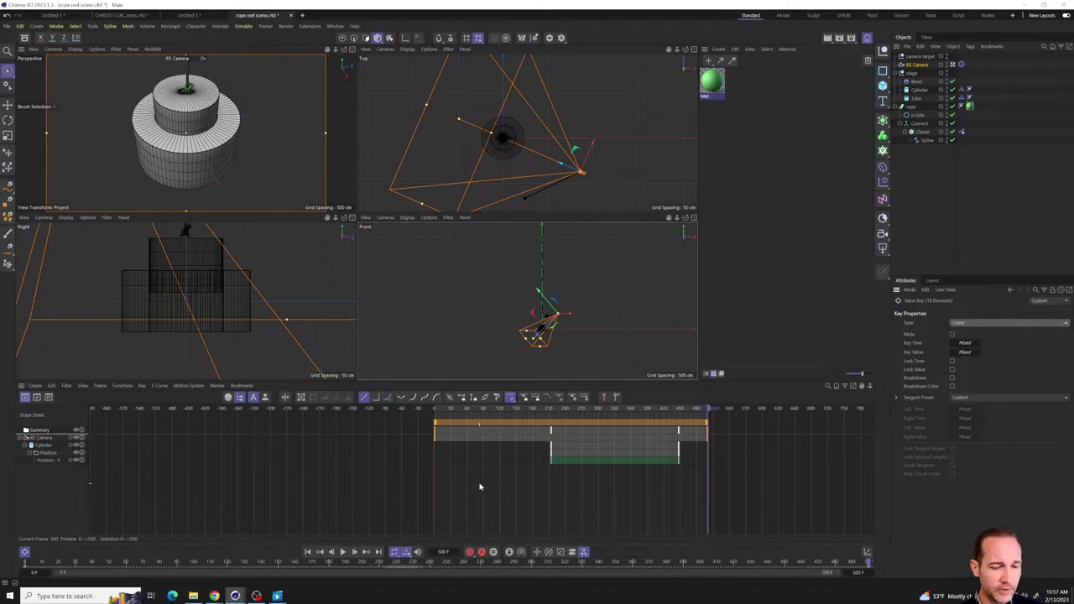
- Enlarge the RS Camera view and play the animation from the first frame to check the camera move
{"action": "scroll", "coordinate": [480, 487], "scroll_direction": "up", "scroll_amount": 3}
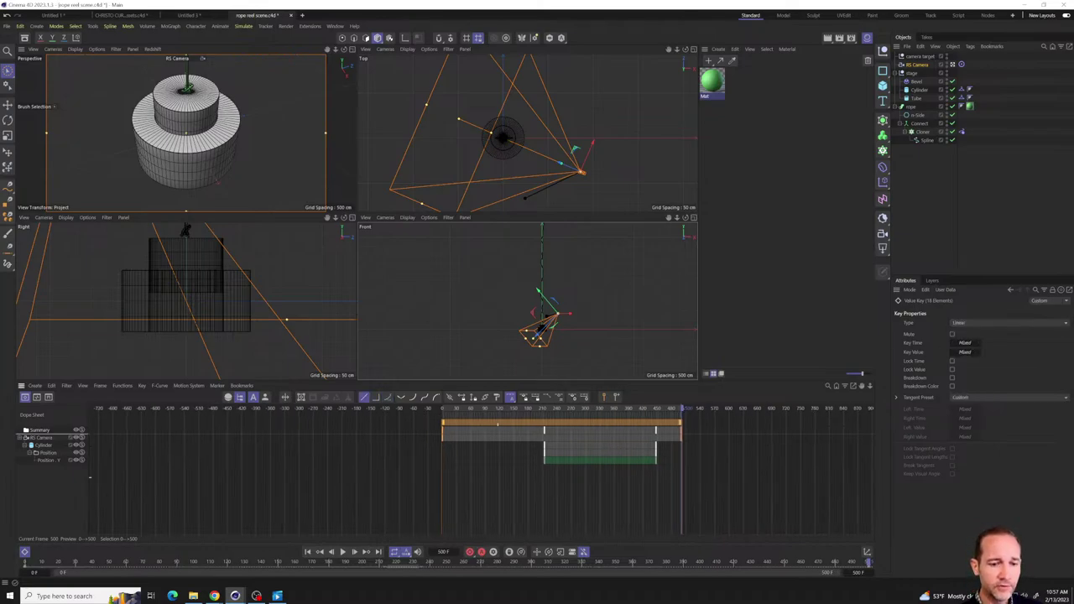
{"action": "middle_click", "coordinate": [353, 59]}
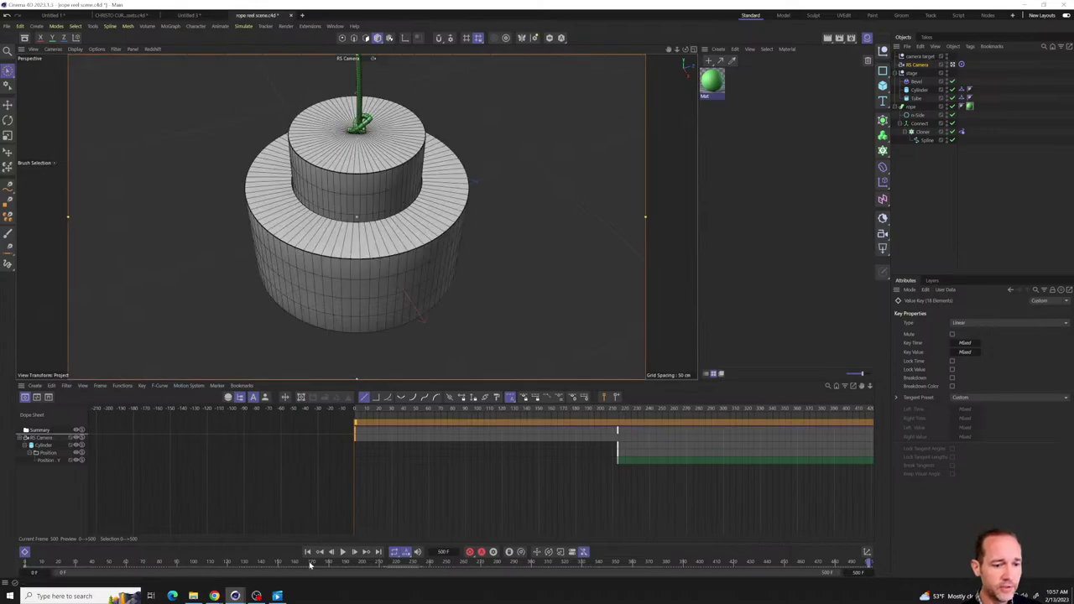
{"action": "left_click", "coordinate": [307, 552]}
{"action": "left_click", "coordinate": [344, 552]}
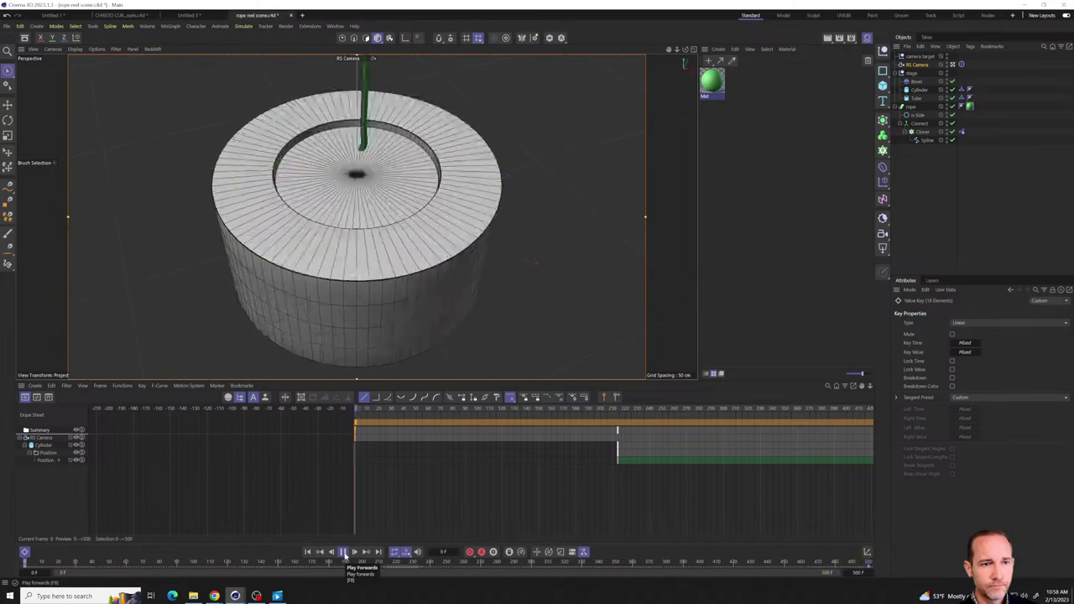
{"action": "left_click", "coordinate": [344, 552]}
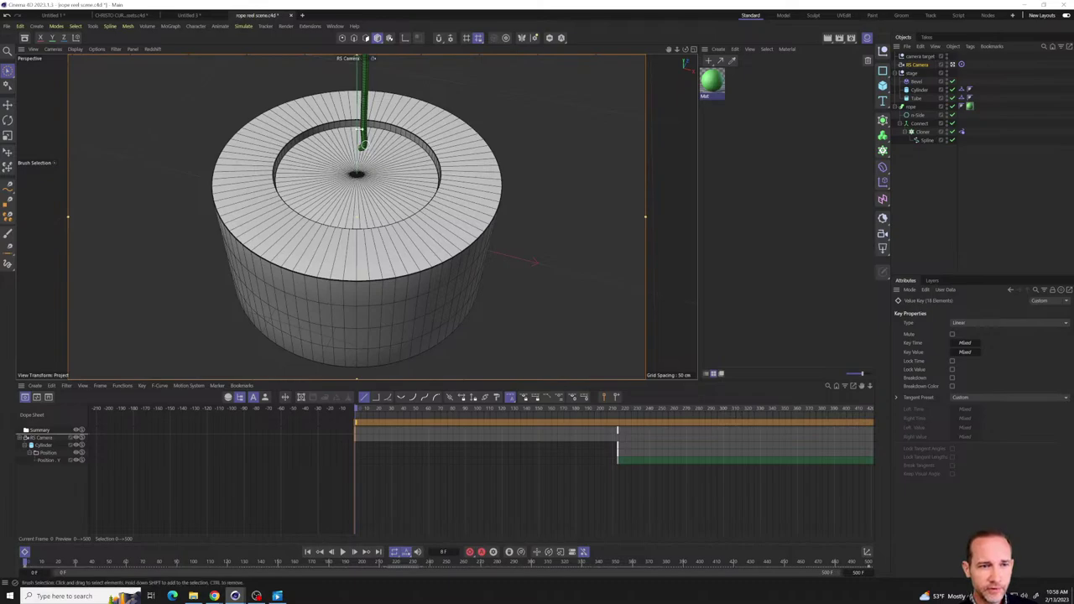
- Raise the camera target null to the top of the stage and set the RS Camera's focal length to 55 mm
{"action": "left_click", "coordinate": [357, 173]}
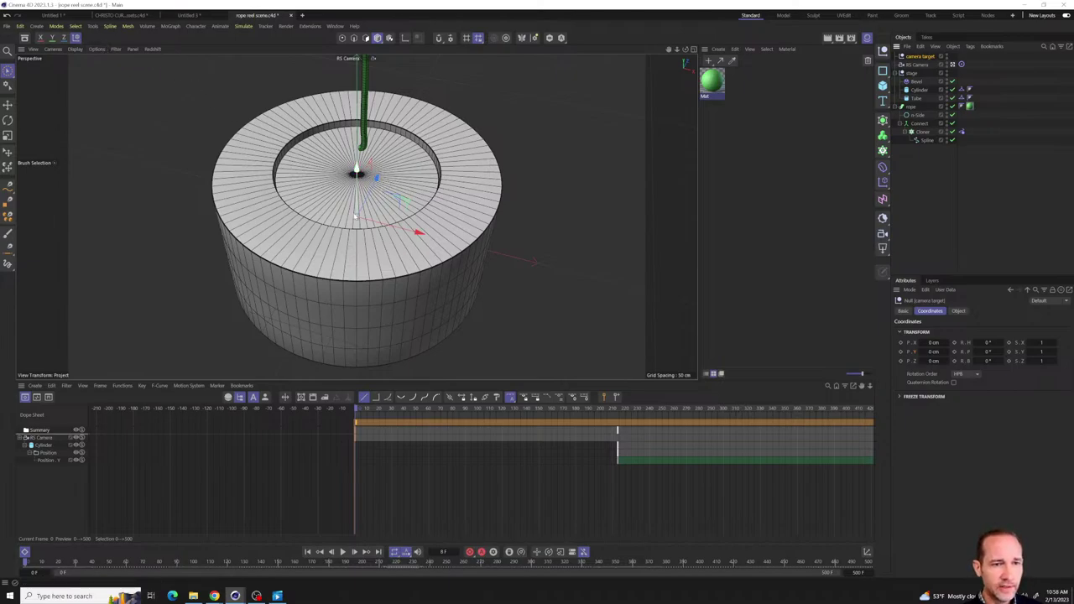
{"action": "left_click_drag", "start_coordinate": [354, 217], "coordinate": [354, 123]}
{"action": "left_click", "coordinate": [918, 65]}
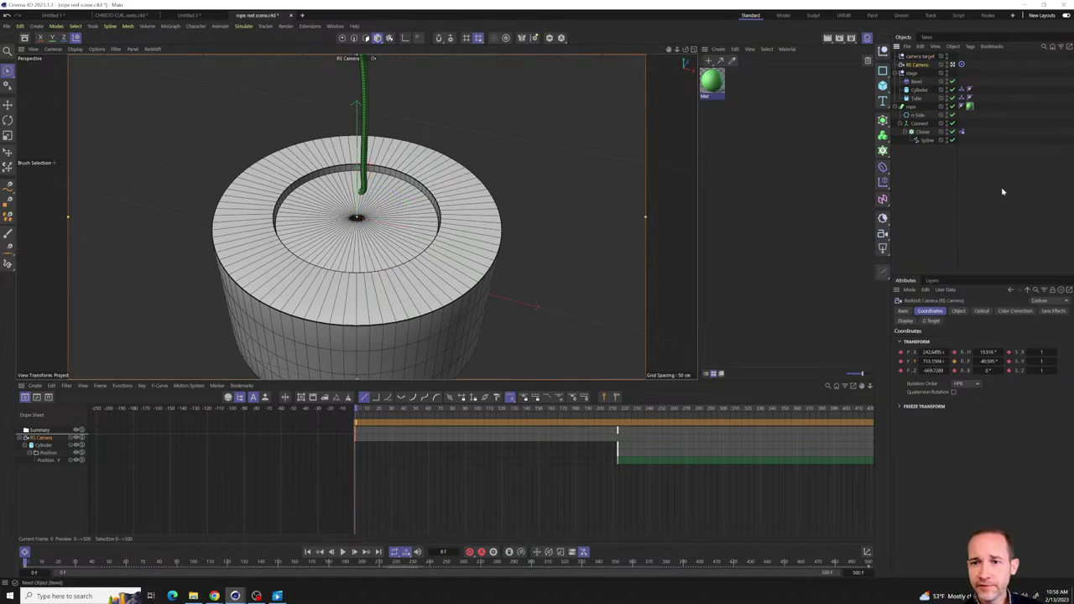
{"action": "left_click", "coordinate": [982, 312]}
{"action": "left_click", "coordinate": [955, 312]}
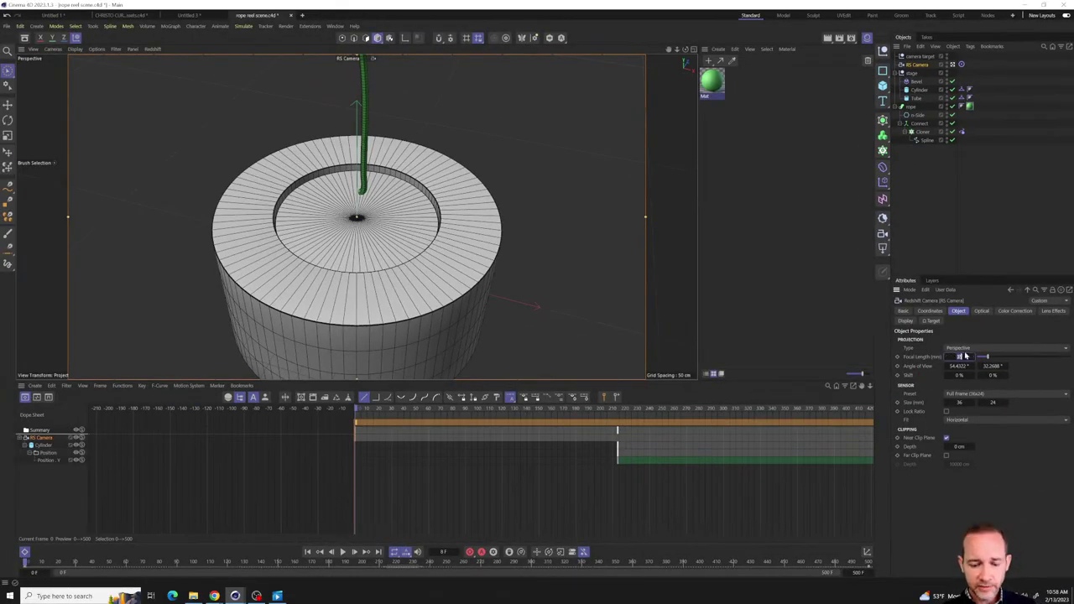
{"action": "left_click_drag", "start_coordinate": [965, 356], "coordinate": [966, 356]}
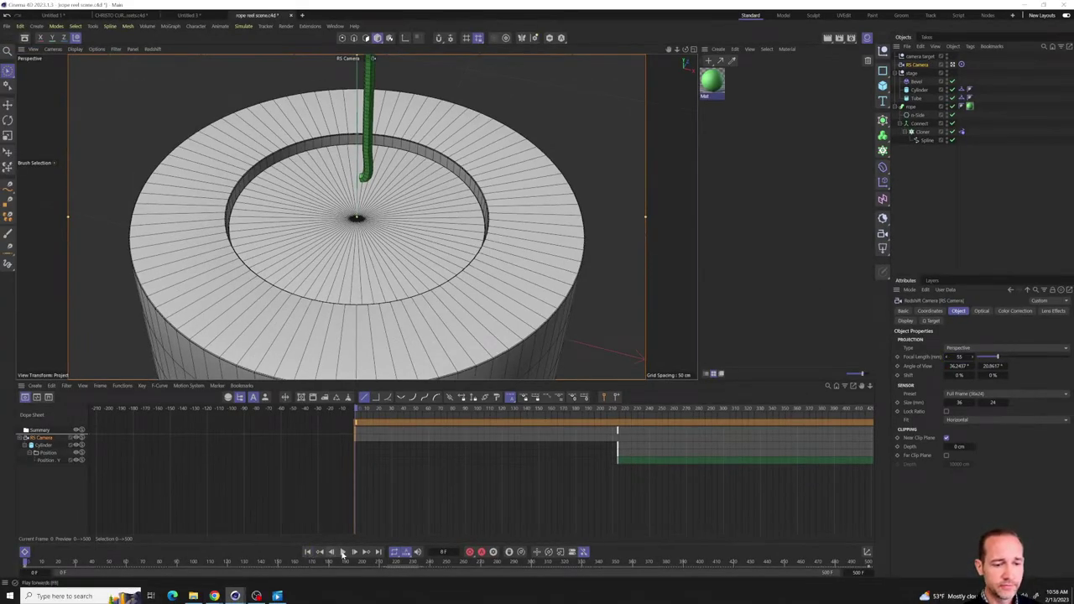
- Play the rope simulation through the reframed camera, then return to the first frame
{"action": "left_click", "coordinate": [343, 552]}
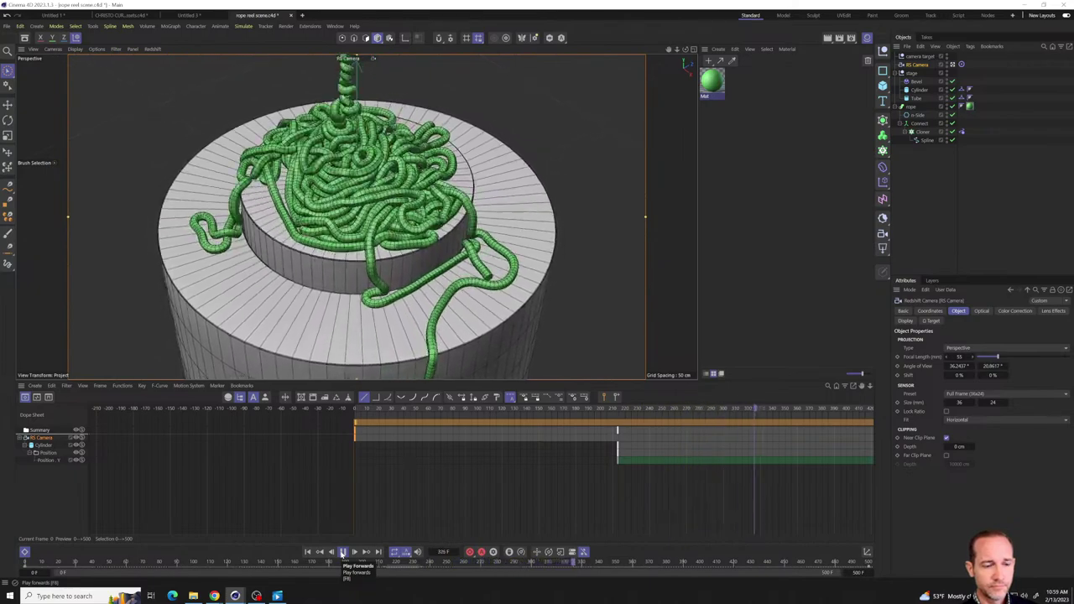
{"action": "left_click", "coordinate": [342, 552]}
{"action": "left_click", "coordinate": [308, 552]}
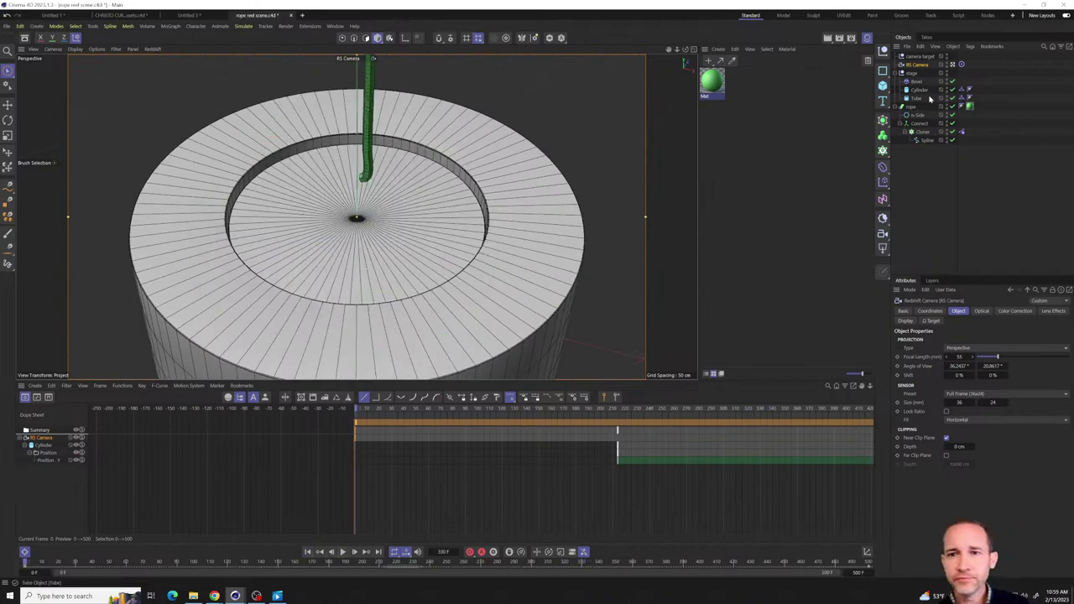
- Set the rope's Phong angle to 126° and play the simulation shaded without wireframe lines
{"action": "left_click", "coordinate": [964, 108]}
{"action": "left_click", "coordinate": [968, 107]}
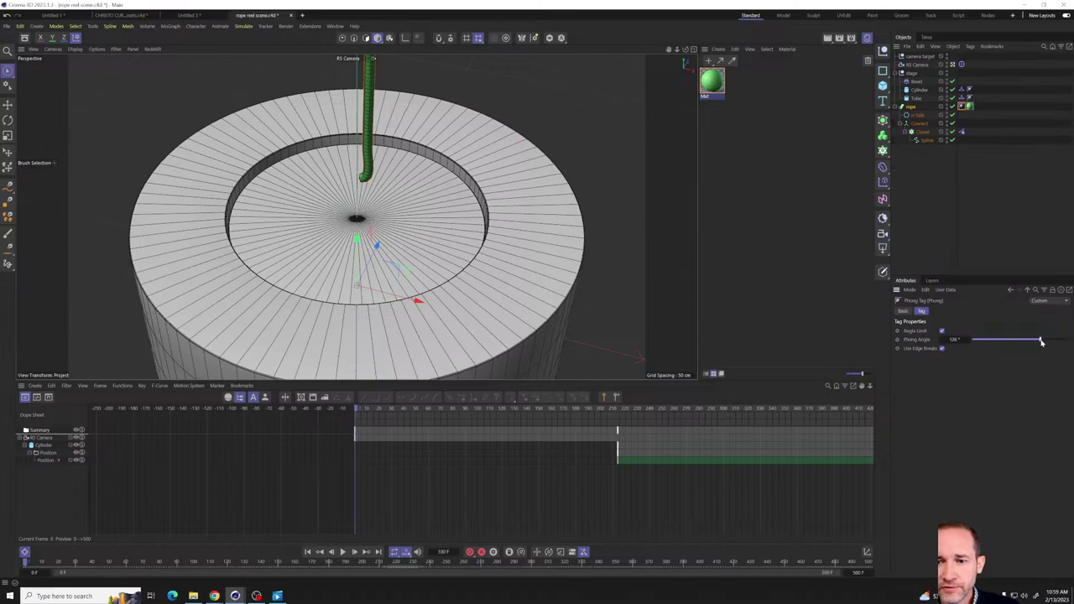
{"action": "left_click", "coordinate": [343, 552]}
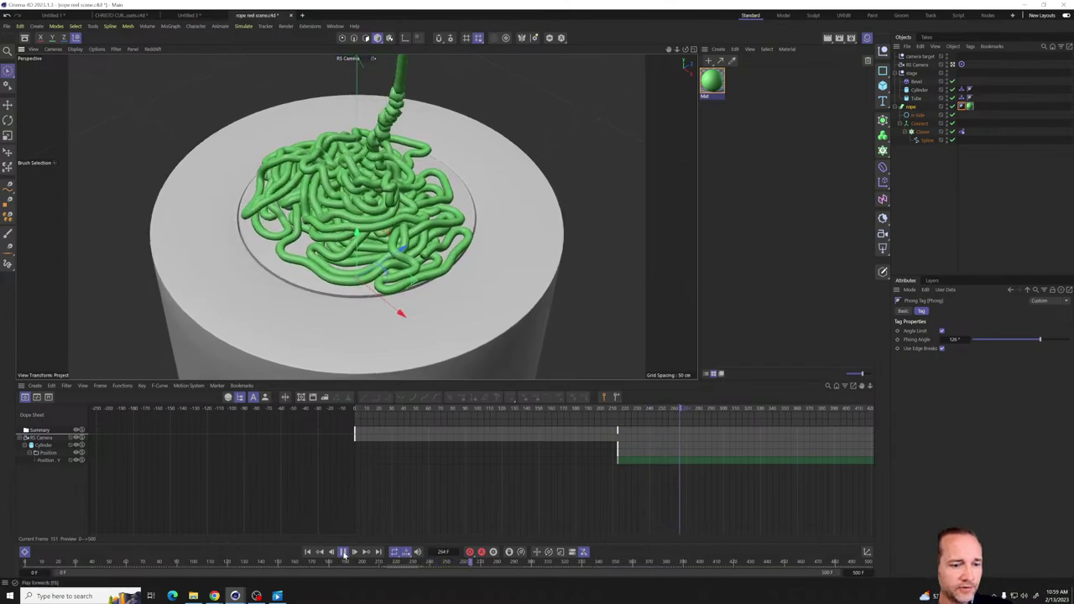
{"action": "left_click", "coordinate": [308, 552]}
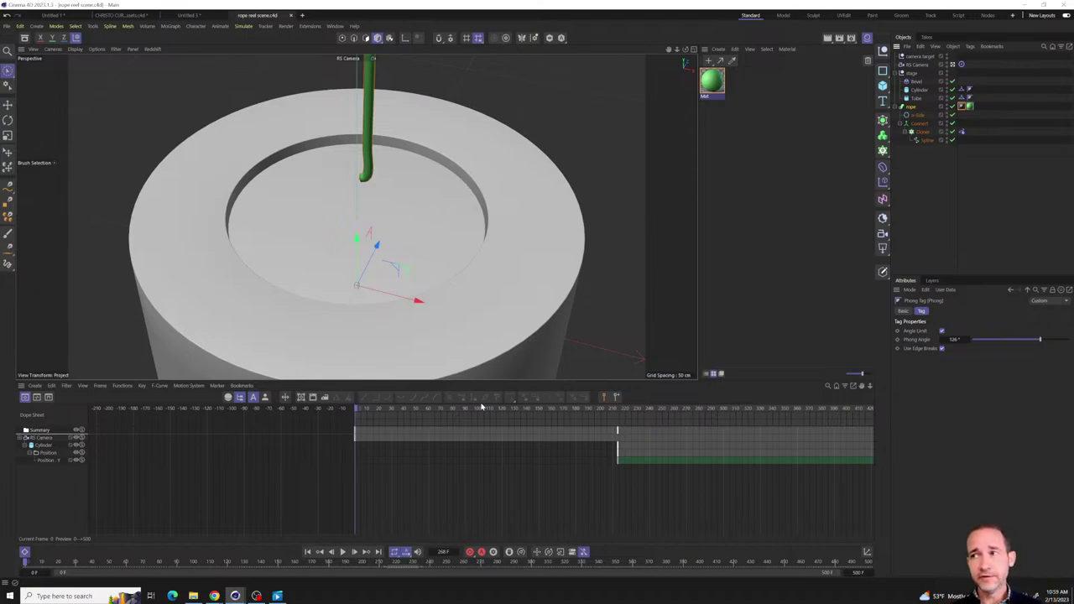
- Replay the smoothed rope simulation to examine how the rope piles up, returning to the first frame
{"action": "key", "text": "F8"}
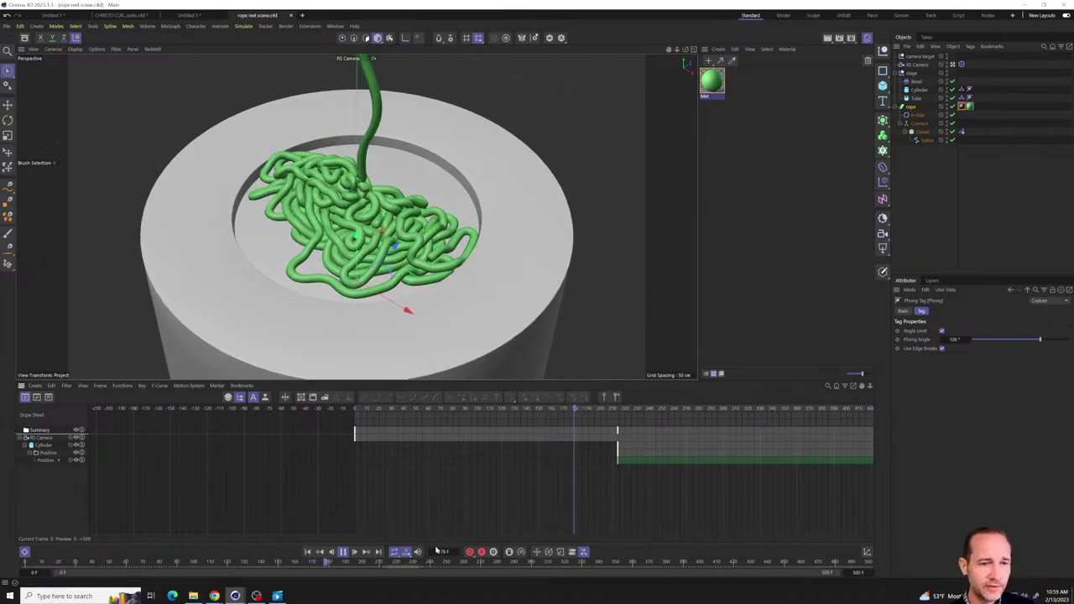
{"action": "left_click", "coordinate": [342, 551]}
{"action": "left_click", "coordinate": [307, 551]}
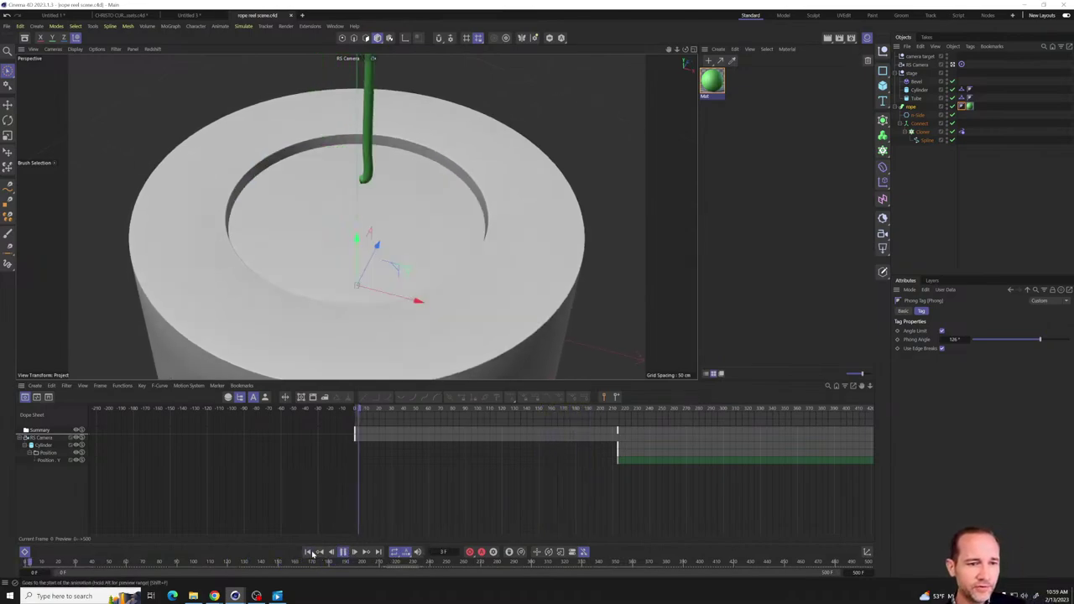
{"action": "left_click", "coordinate": [343, 551]}
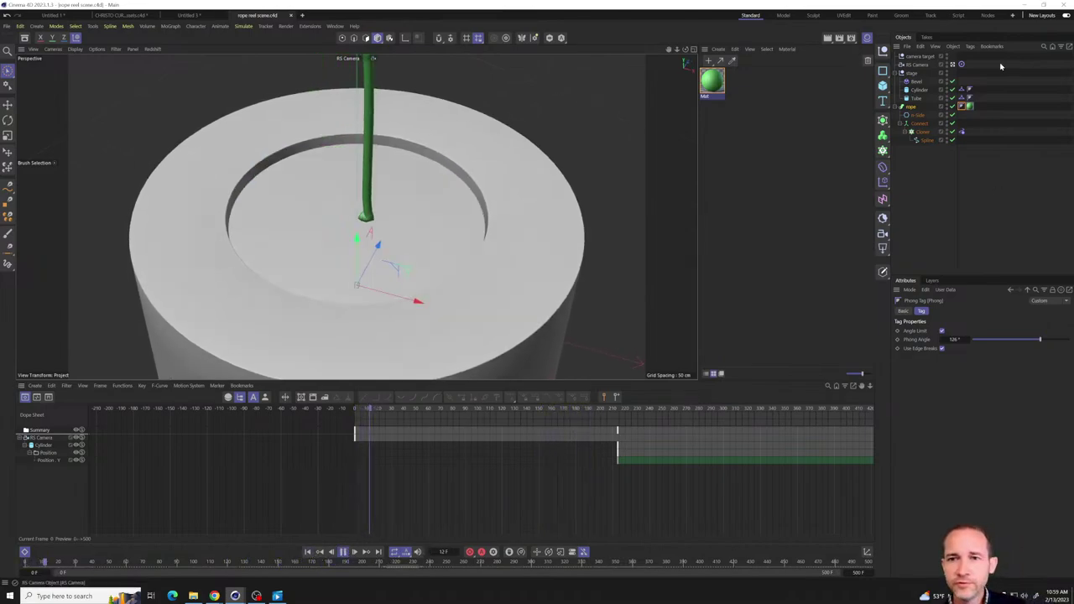
{"action": "left_click", "coordinate": [321, 552]}
{"action": "left_click", "coordinate": [308, 552]}
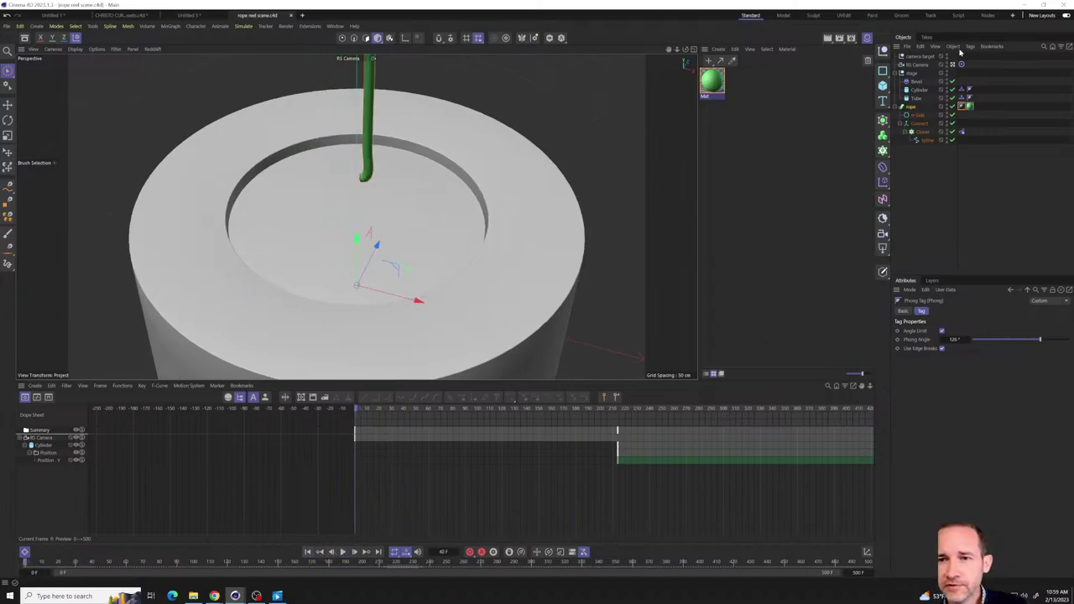
- Set the project's simulation iterations to 2 and the Rope tag's friction to 2
{"action": "left_click", "coordinate": [961, 133]}
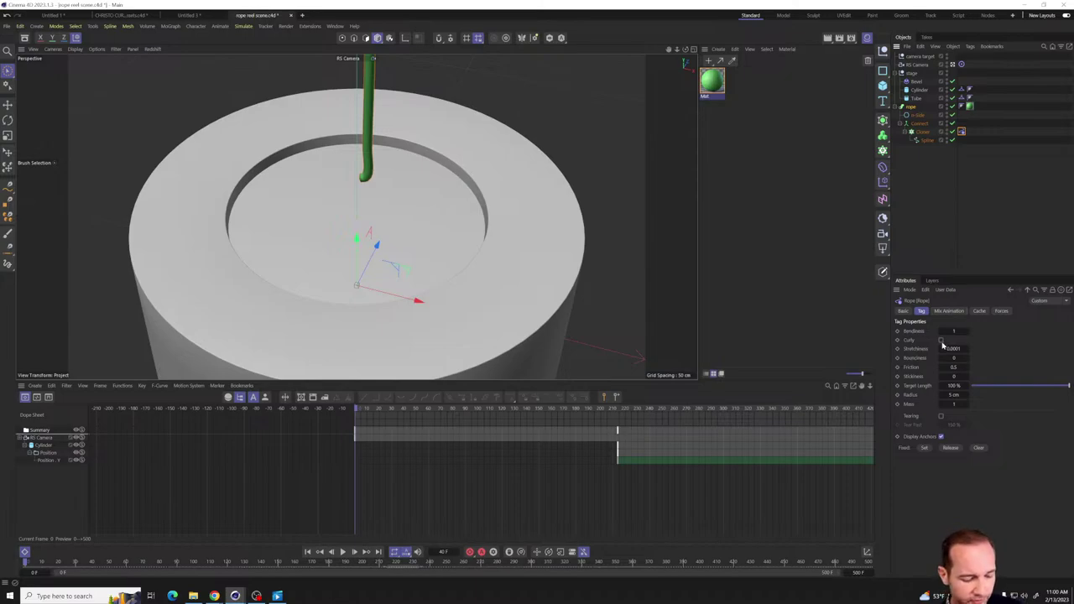
{"action": "key", "text": "ctrl+d"}
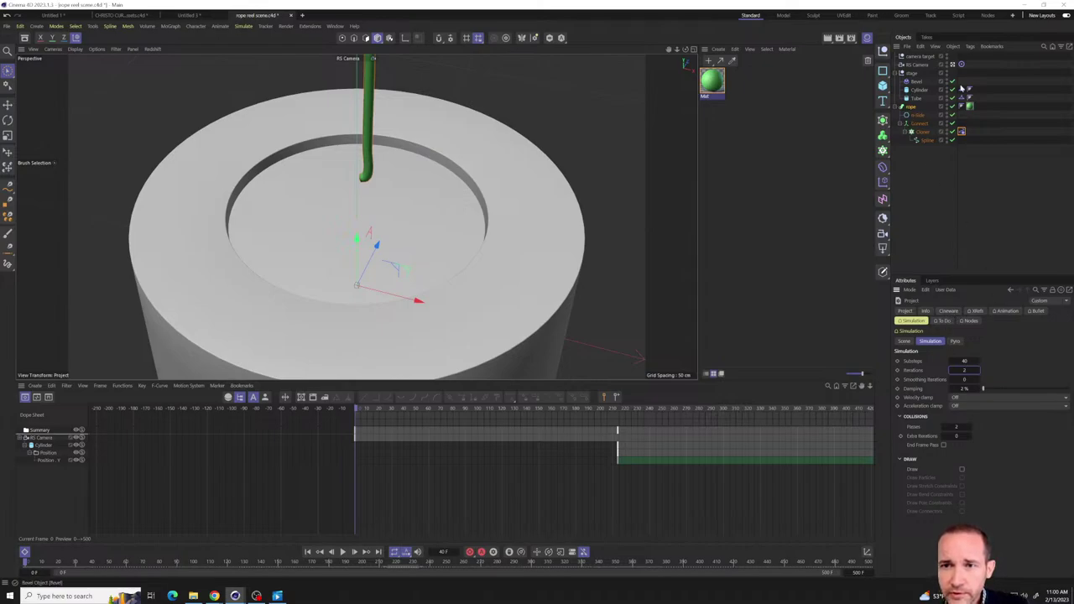
{"action": "left_click", "coordinate": [962, 133]}
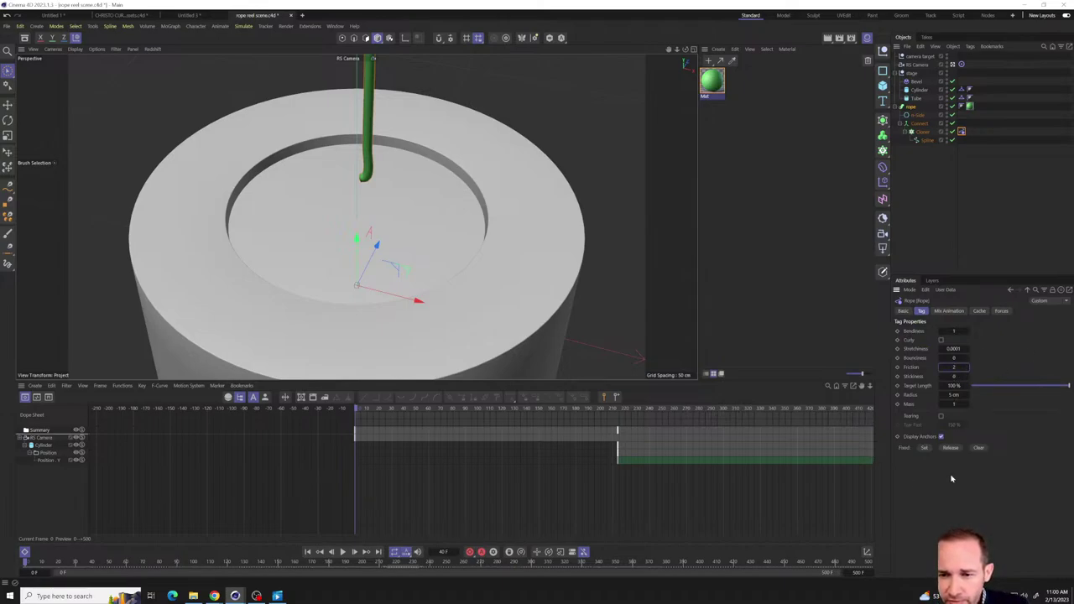
- Play the simulation from the start to check the effect of the higher rope friction, then rewind
{"action": "left_click", "coordinate": [311, 553]}
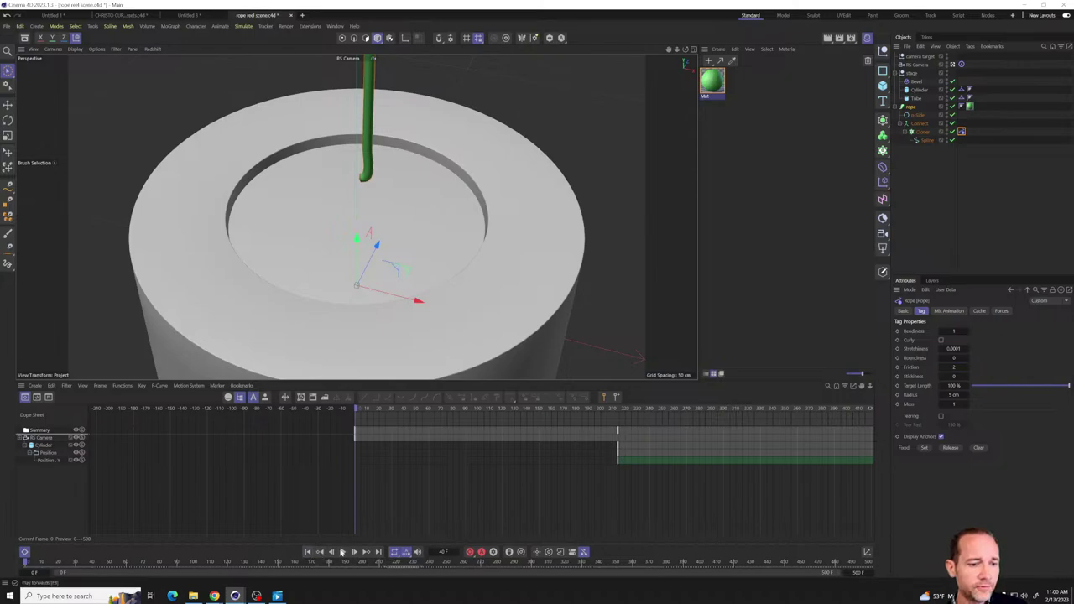
{"action": "left_click", "coordinate": [344, 552]}
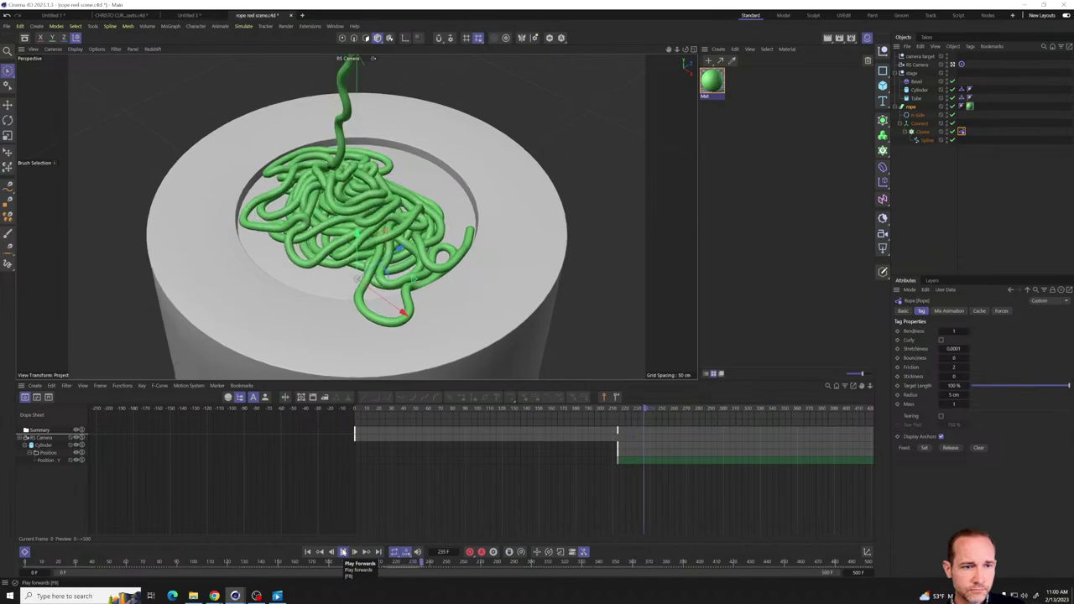
{"action": "left_click", "coordinate": [307, 551]}
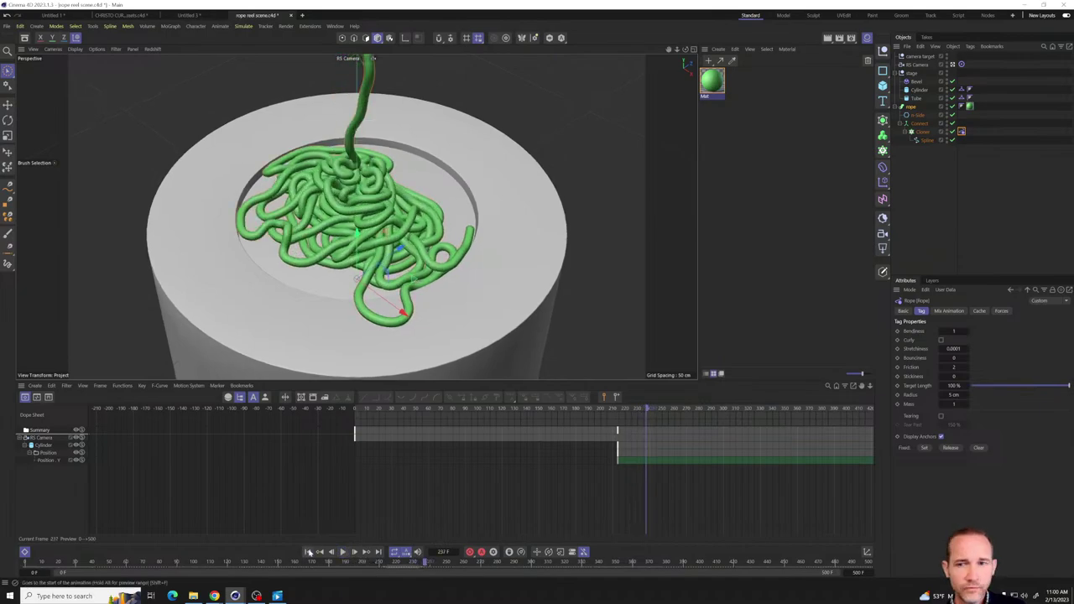
- Set the Cylinder and Tube collider tags to bounce 0.03, friction 0.65 and stick 0.2, and run the simulation
{"action": "left_click", "coordinate": [961, 89]}
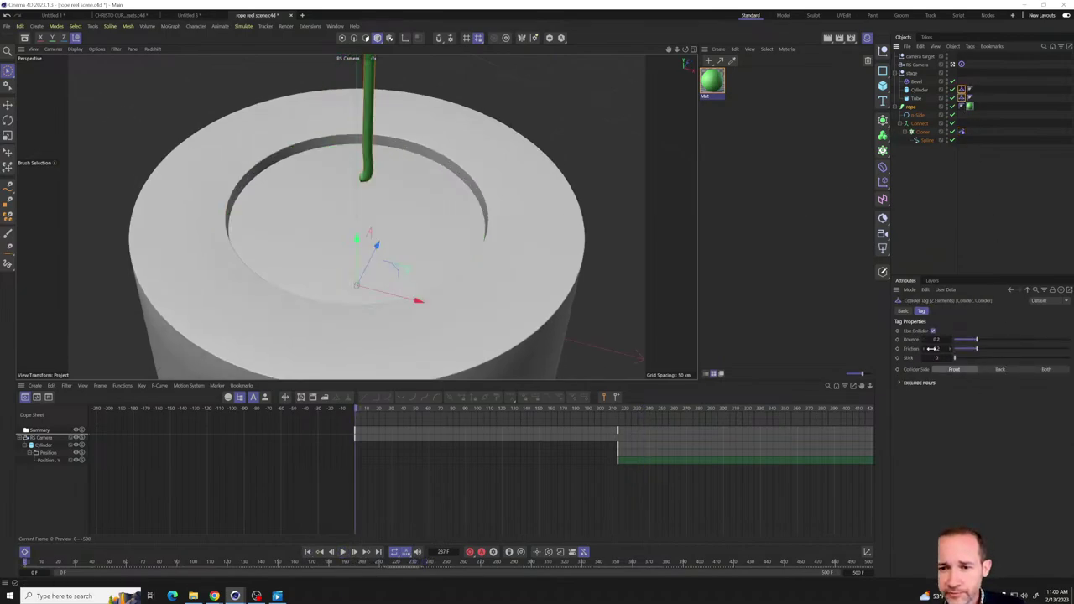
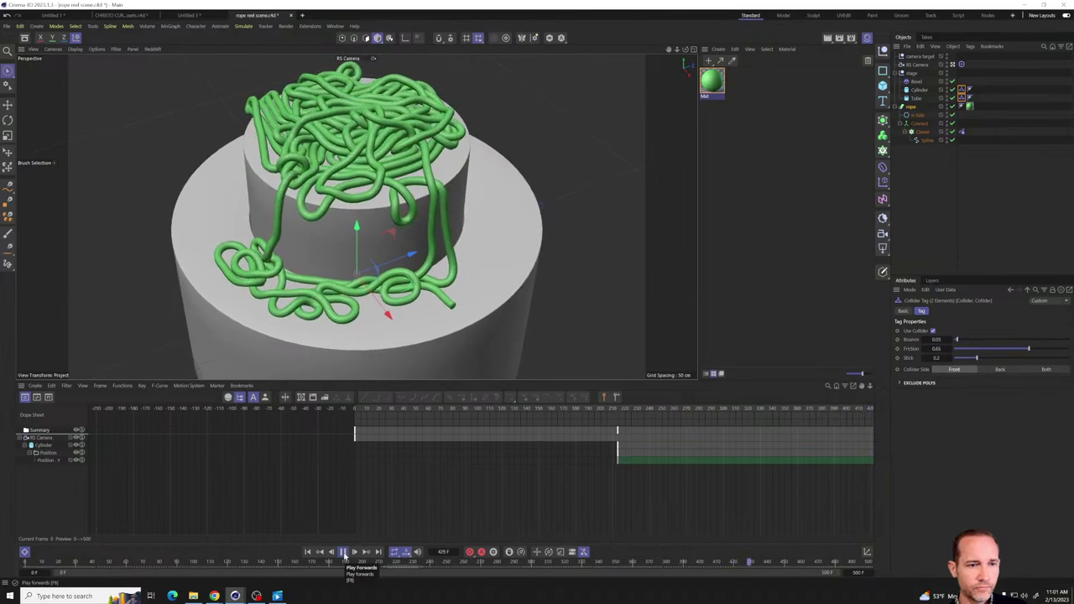
{"action": "left_click", "coordinate": [343, 554]}
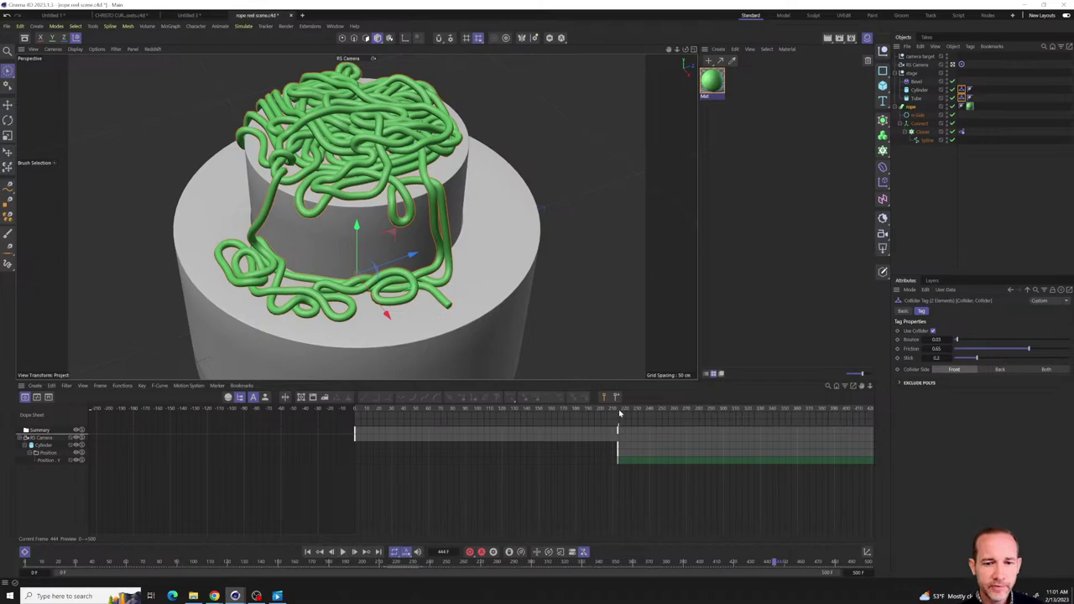
- Keyframe the camera target null's Y position at frame 387
{"action": "left_click_drag", "start_coordinate": [619, 413], "coordinate": [811, 408]}
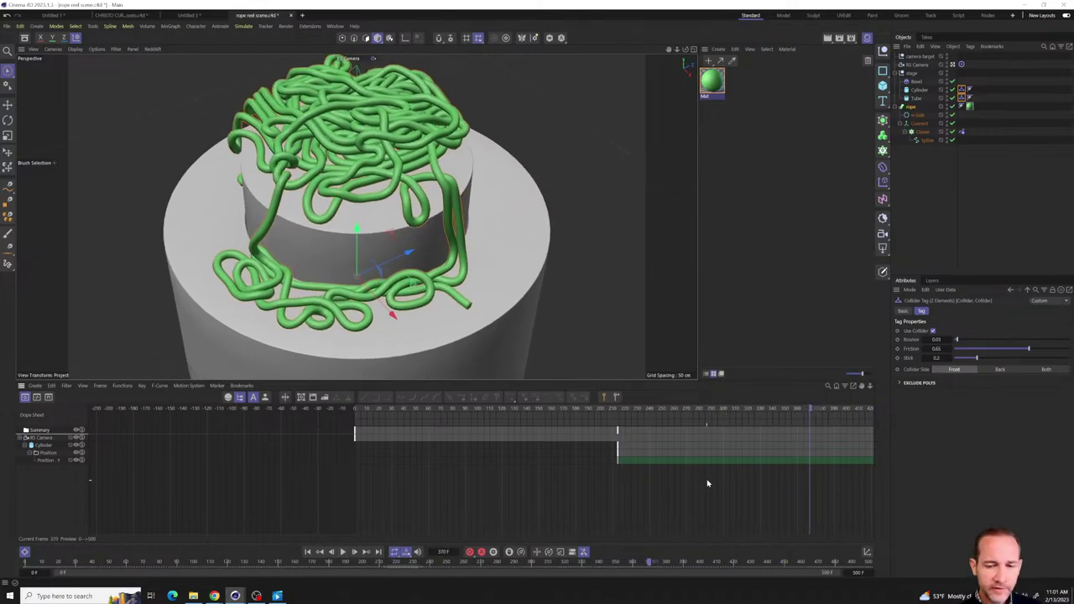
{"action": "key", "text": "h"}
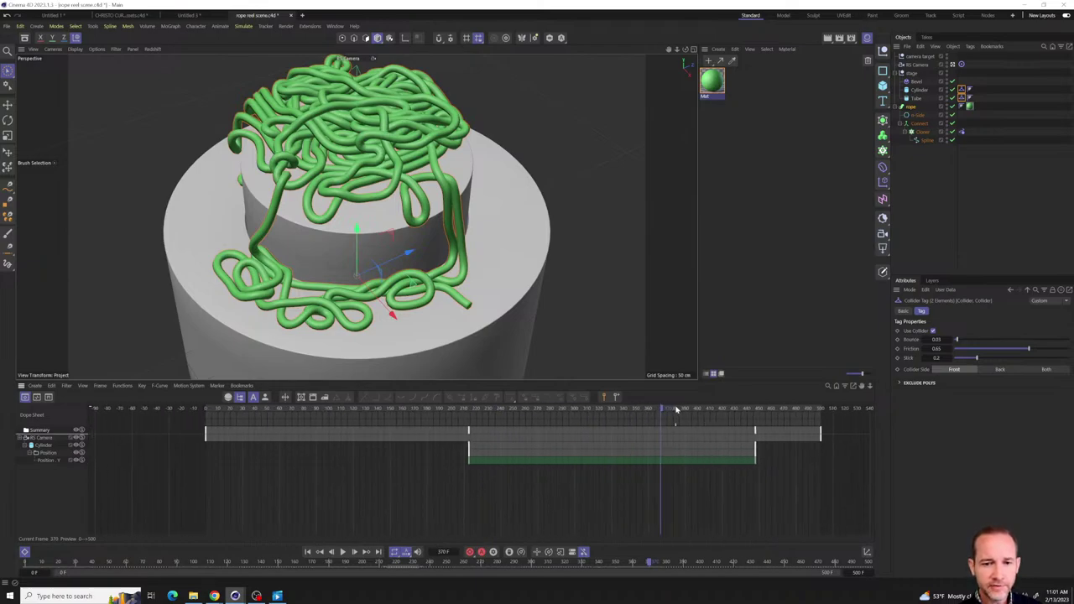
{"action": "mouse_move", "coordinate": [676, 410]}
{"action": "left_mouse_down"}
{"action": "mouse_move", "coordinate": [789, 410]}
{"action": "mouse_move", "coordinate": [682, 413]}
{"action": "left_mouse_up"}
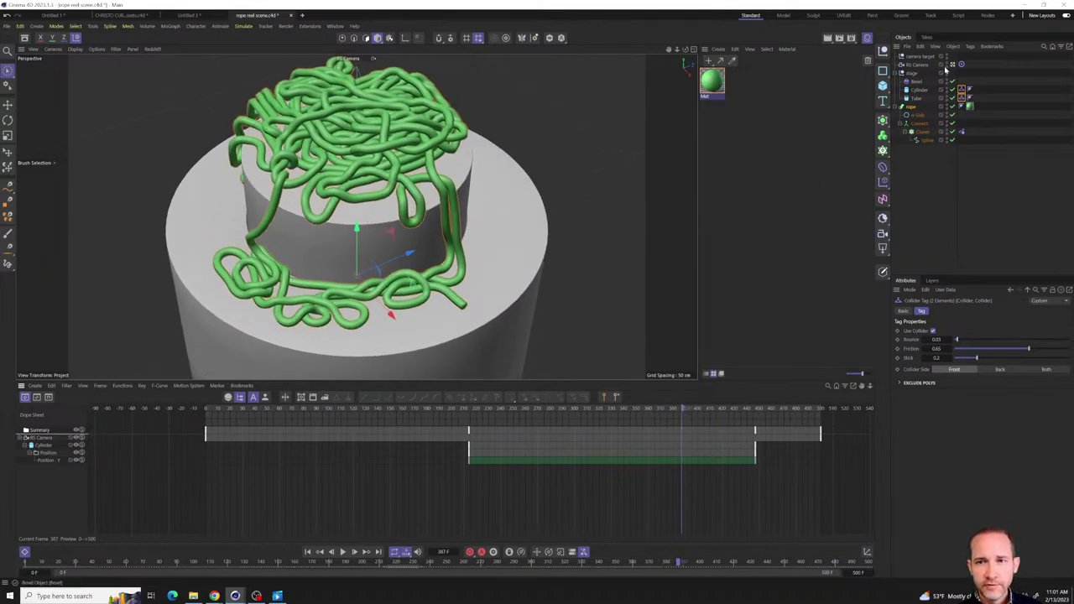
{"action": "left_click", "coordinate": [921, 57]}
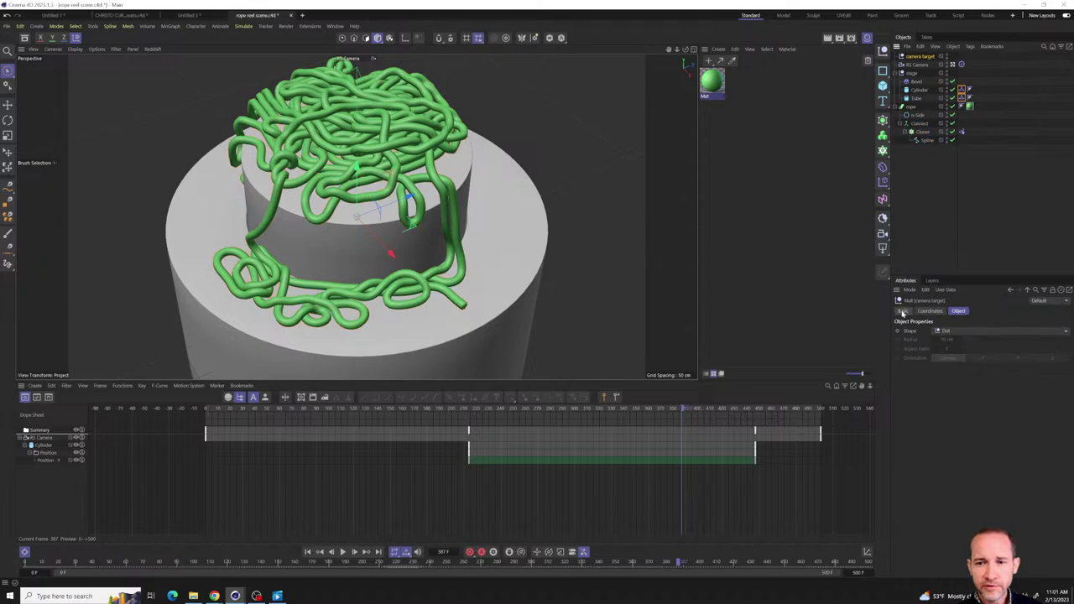
{"action": "left_click", "coordinate": [924, 311]}
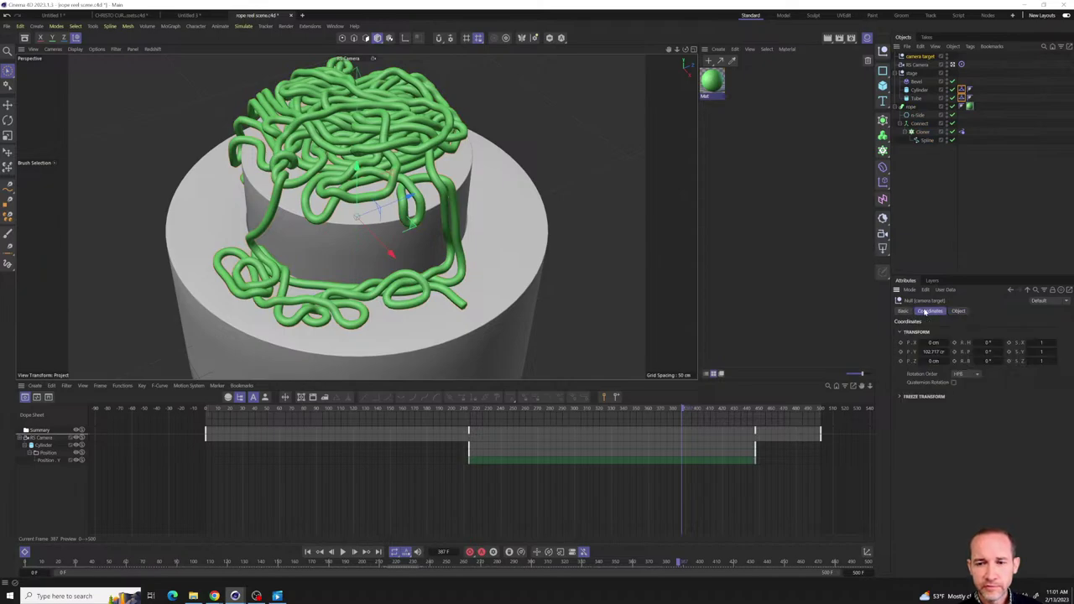
{"action": "left_click", "coordinate": [902, 352]}
- Raise the camera target null's Y position to 142.717 cm at frame 500 and keyframe it
{"action": "left_click_drag", "start_coordinate": [688, 409], "coordinate": [834, 415]}
{"action": "left_click_drag", "start_coordinate": [938, 353], "coordinate": [972, 354]}
{"action": "left_click", "coordinate": [901, 353]}
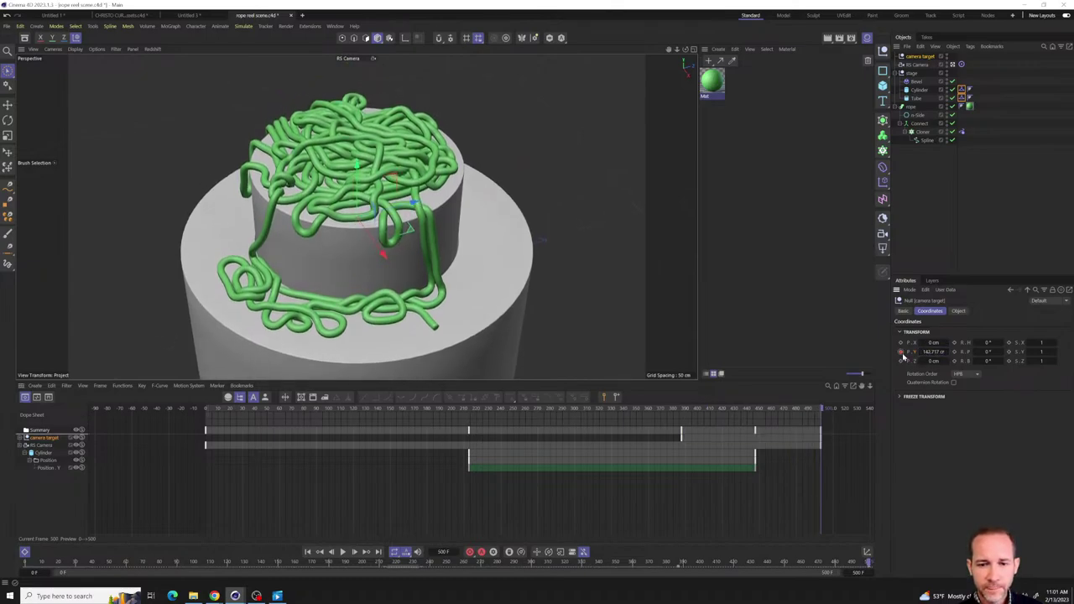
- Scrub and play through the animation to check the camera target's new movement
{"action": "left_click_drag", "start_coordinate": [676, 414], "coordinate": [627, 414]}
{"action": "key", "text": "F8"}
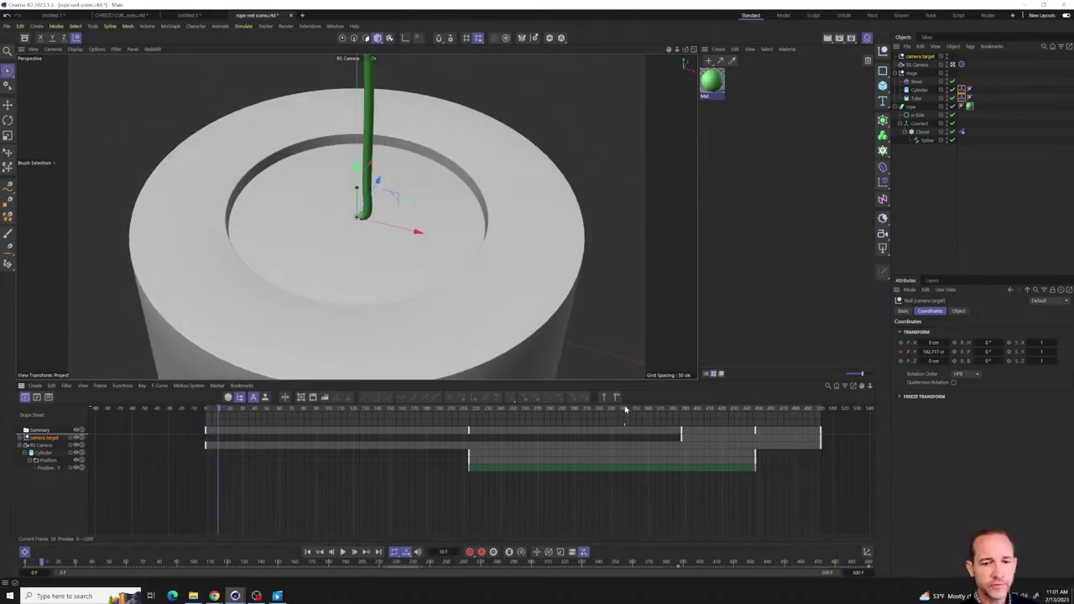
{"action": "left_click", "coordinate": [582, 409]}
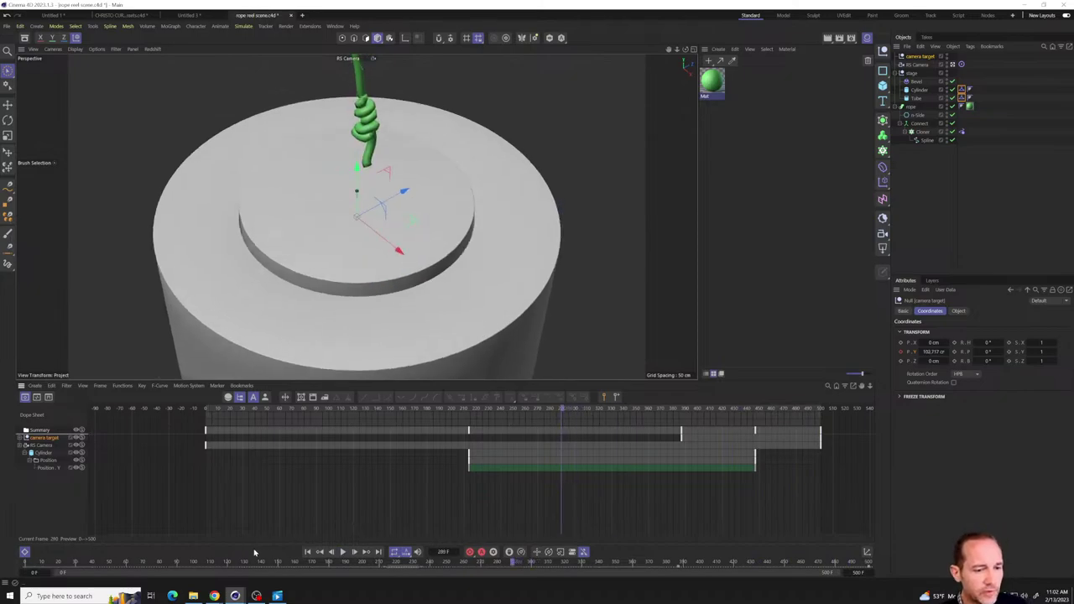
- Save the scene and review the project's Scene and Simulation settings for the rope simulation
{"action": "key", "text": "ctrl+a"}
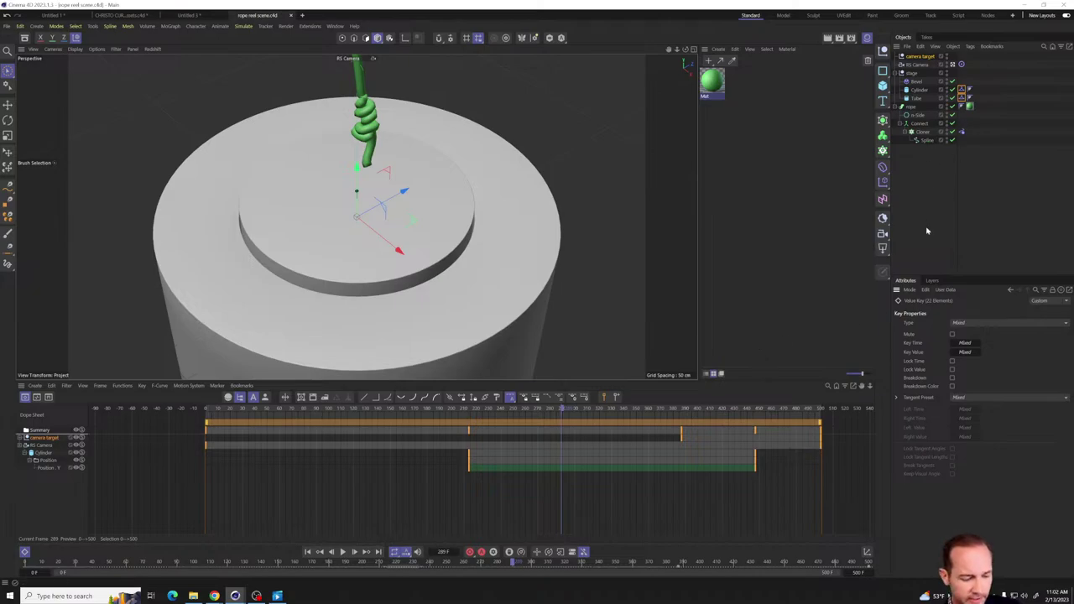
{"action": "key", "text": "ctrl+d"}
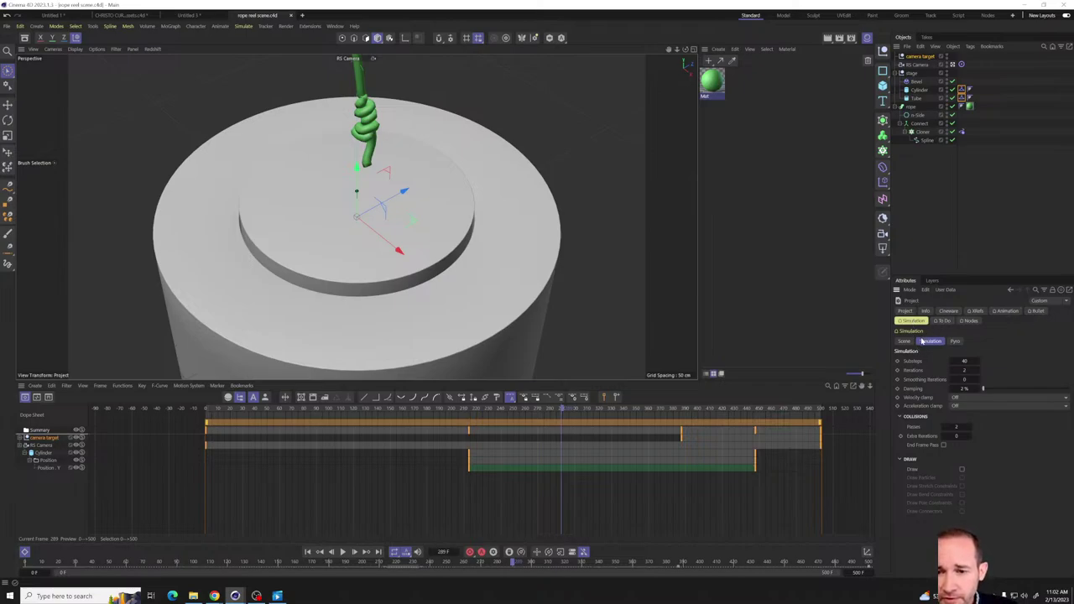
{"action": "left_click", "coordinate": [905, 341]}
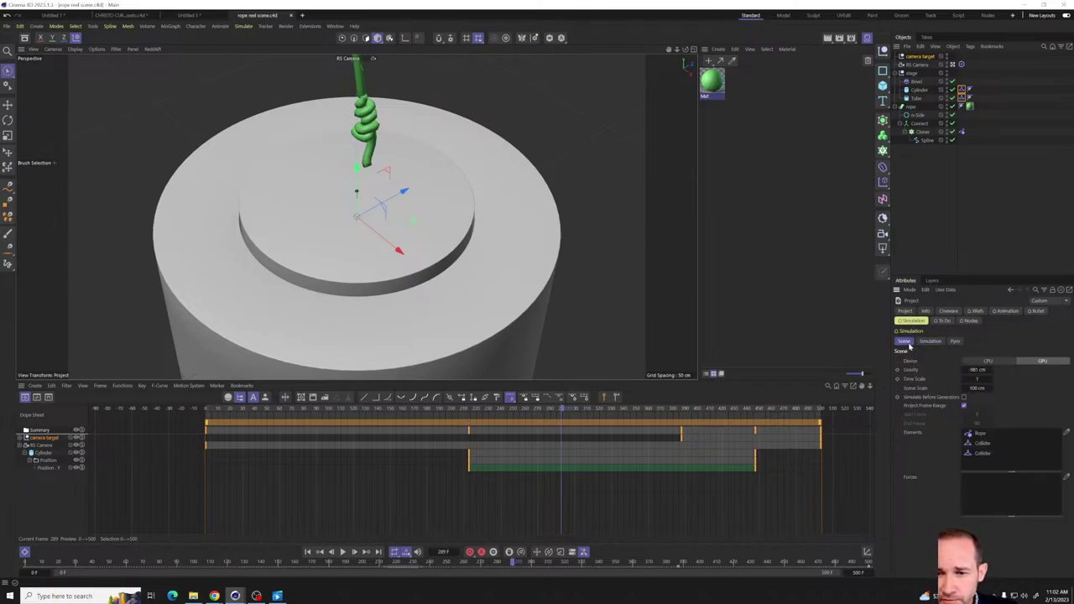
{"action": "left_click", "coordinate": [930, 342]}
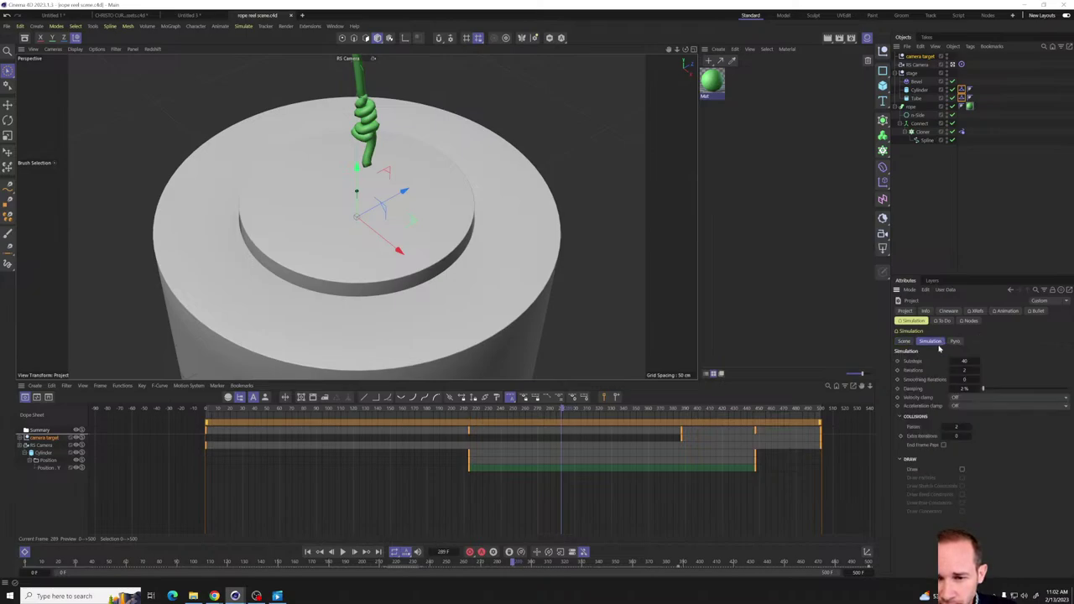
{"action": "left_click", "coordinate": [905, 341]}
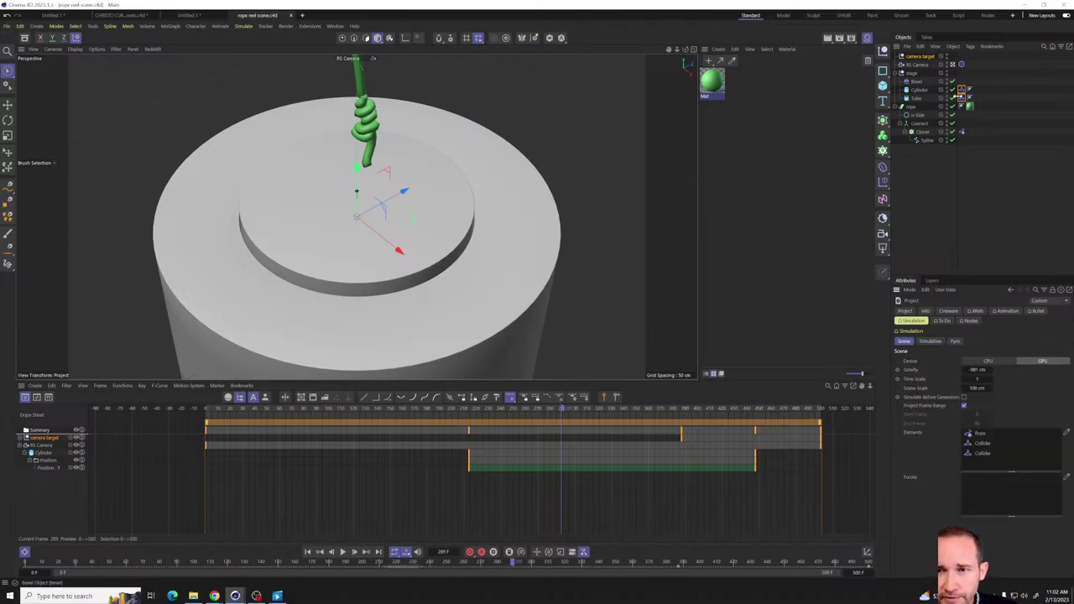
- Calculate the simulation cache of the Rope tag on the Cloner
{"action": "left_click", "coordinate": [962, 132]}
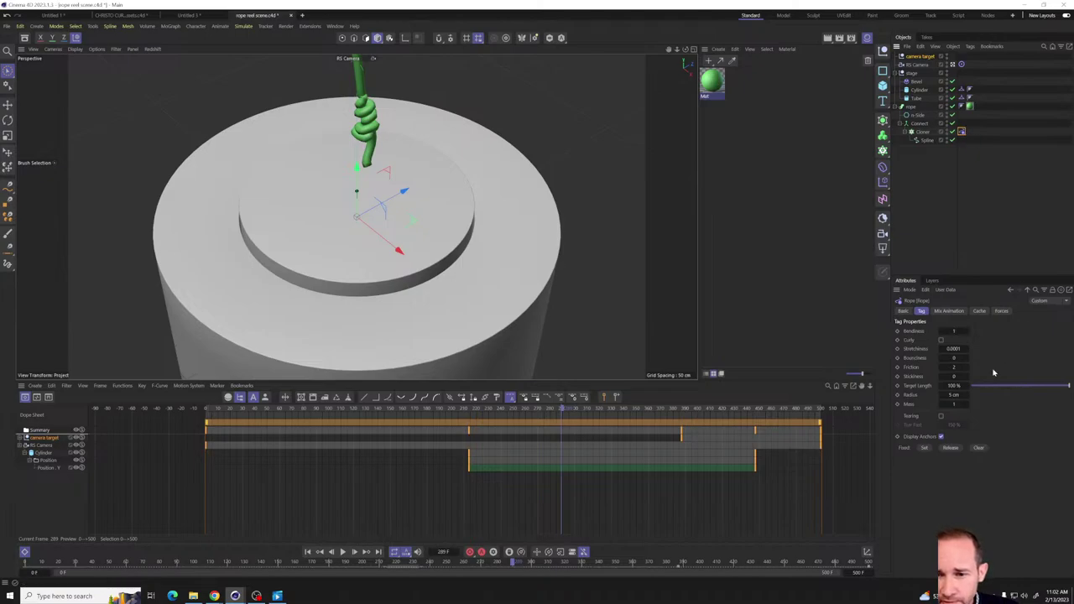
{"action": "left_click", "coordinate": [979, 312]}
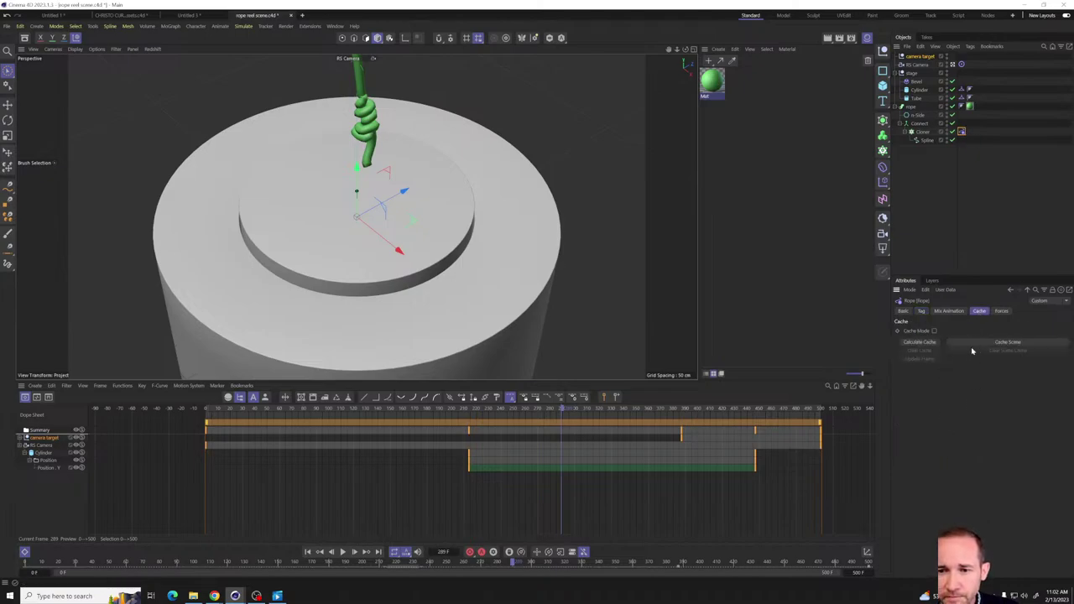
{"action": "left_click", "coordinate": [924, 344]}
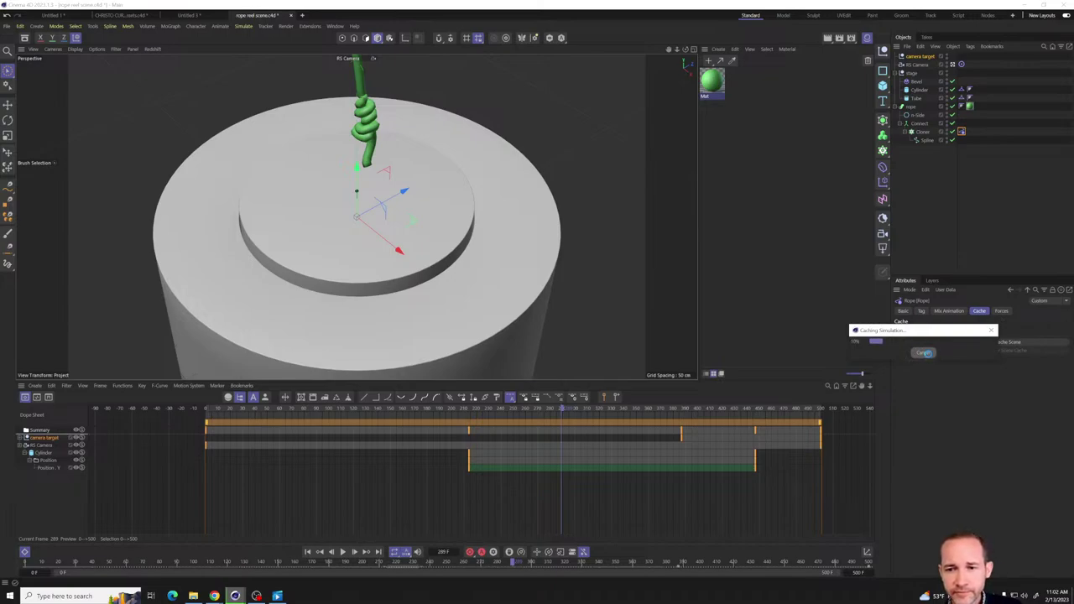
{"action": "left_click", "coordinate": [923, 352]}
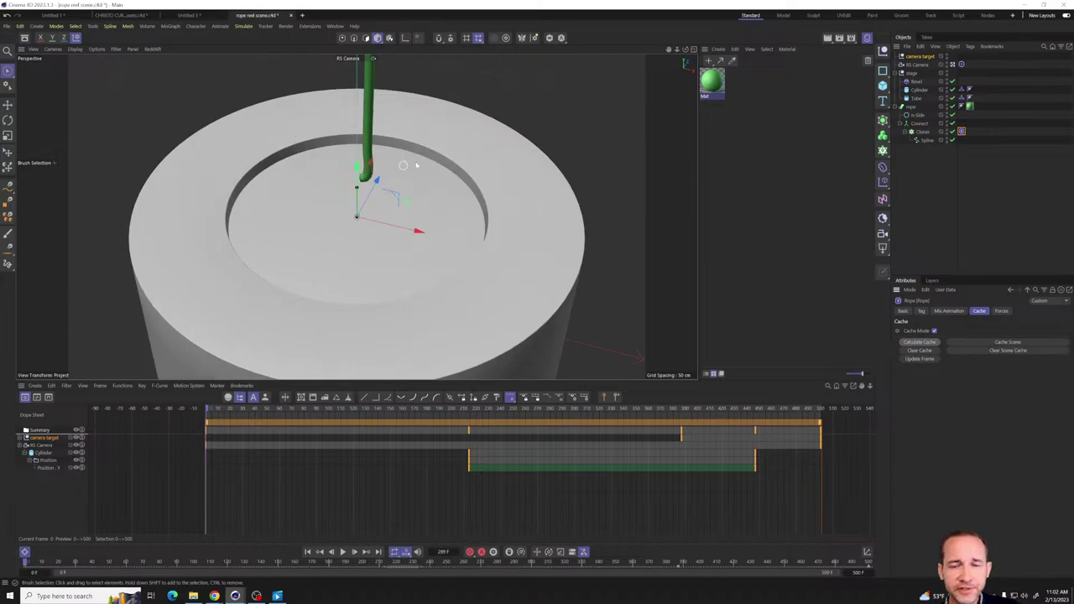
- Make the rope's Cloner editable to get a null with separate spline objects
{"action": "left_click", "coordinate": [922, 133]}
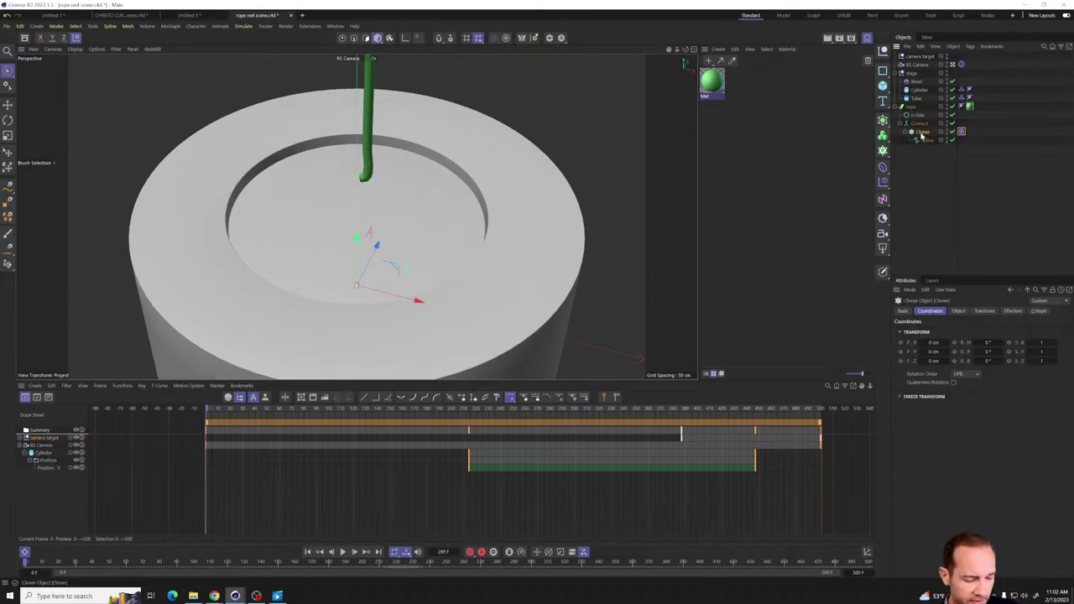
{"action": "key", "text": "c"}
{"action": "left_click", "coordinate": [904, 134]}
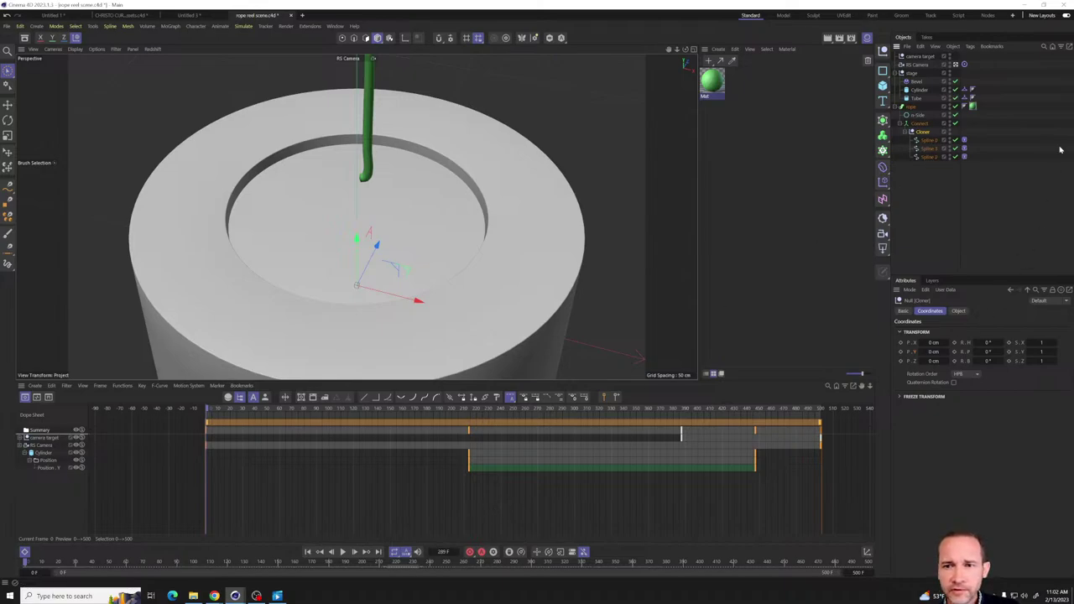
- Try moving Spline 0 out of the Cloner null to directly below the n-Side inside the rope Sweep
{"action": "left_click", "coordinate": [922, 142]}
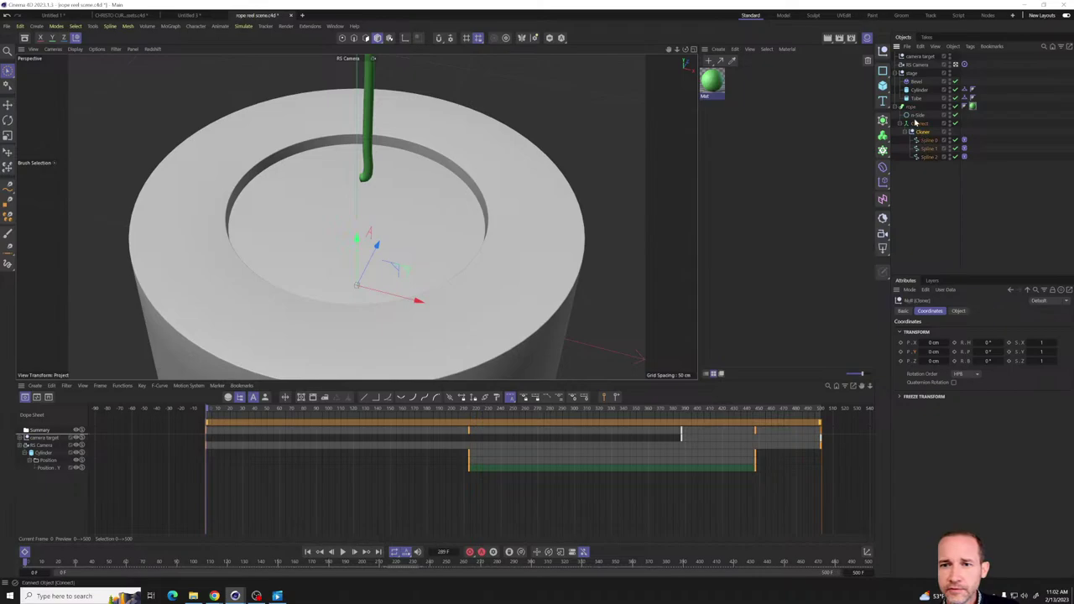
{"action": "left_click", "coordinate": [919, 115]}
{"action": "left_click", "coordinate": [928, 141]}
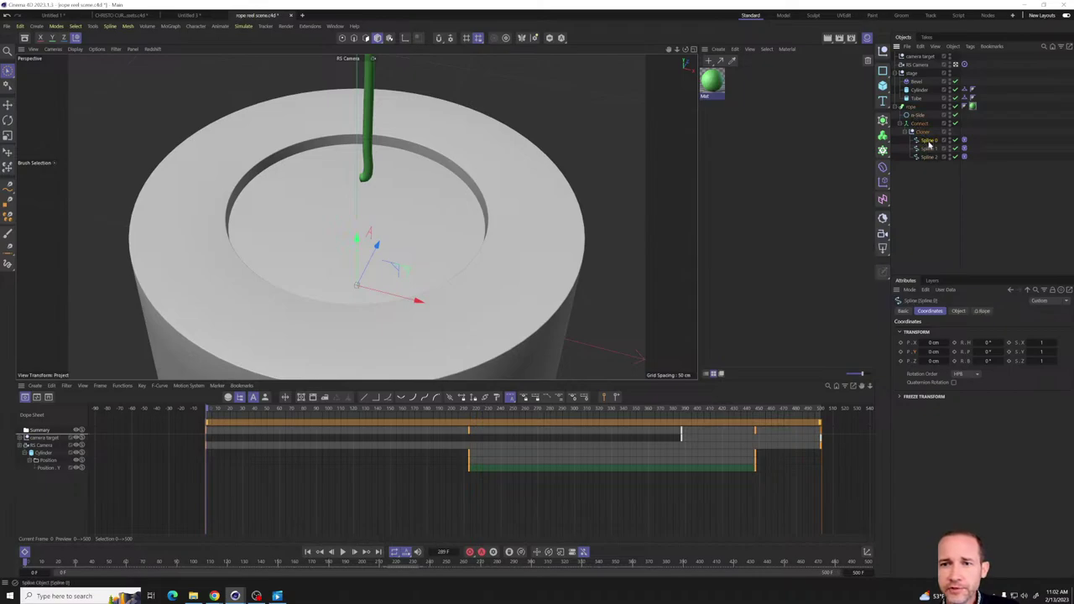
{"action": "left_click_drag", "start_coordinate": [928, 144], "coordinate": [921, 121]}
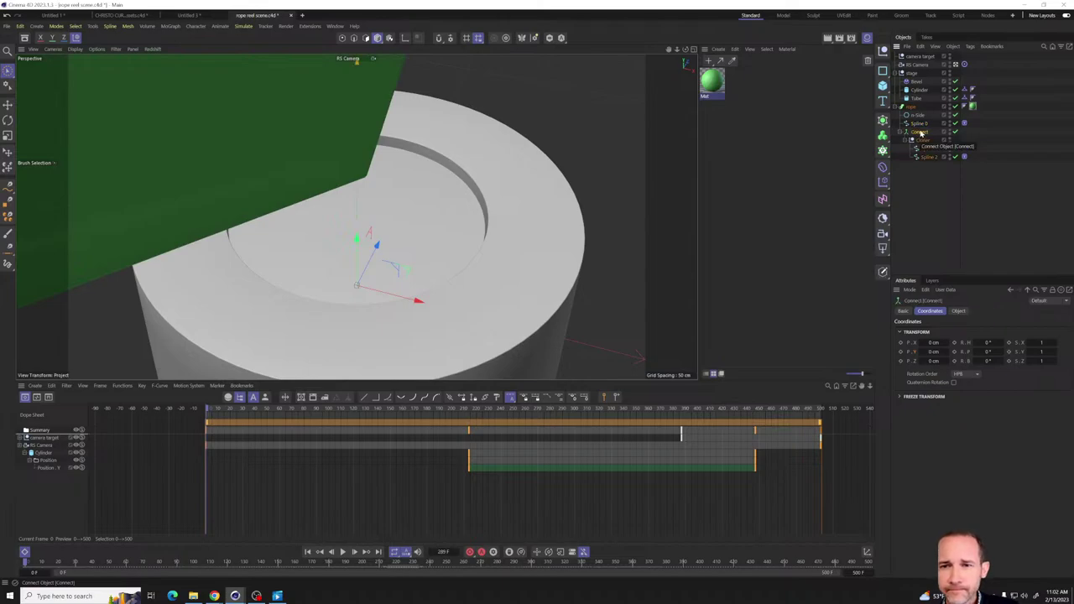
{"action": "left_click", "coordinate": [964, 122]}
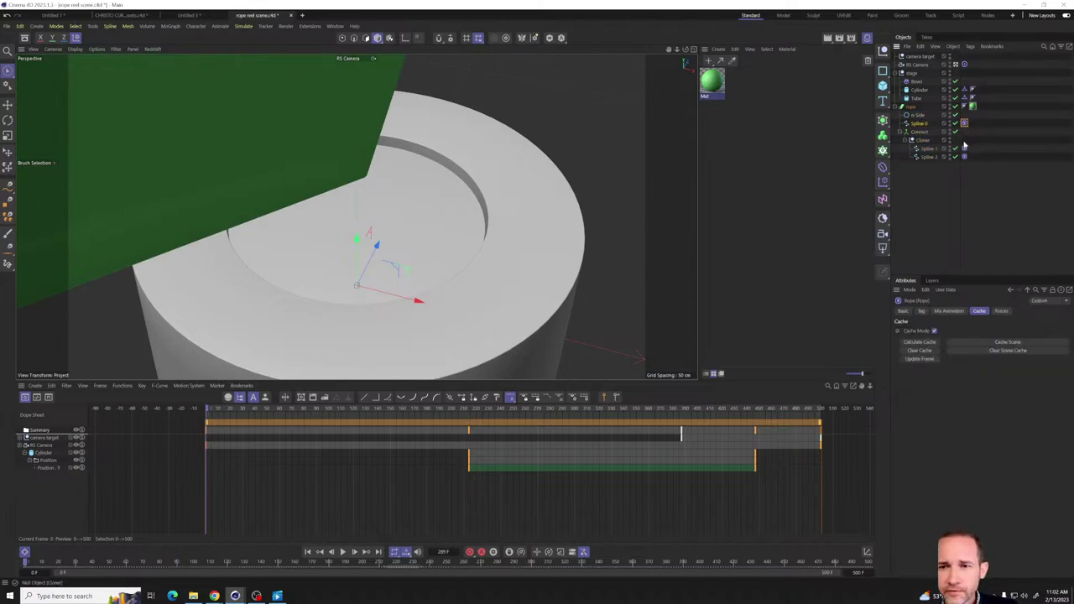
{"action": "left_click", "coordinate": [921, 141]}
{"action": "left_click", "coordinate": [920, 132]}
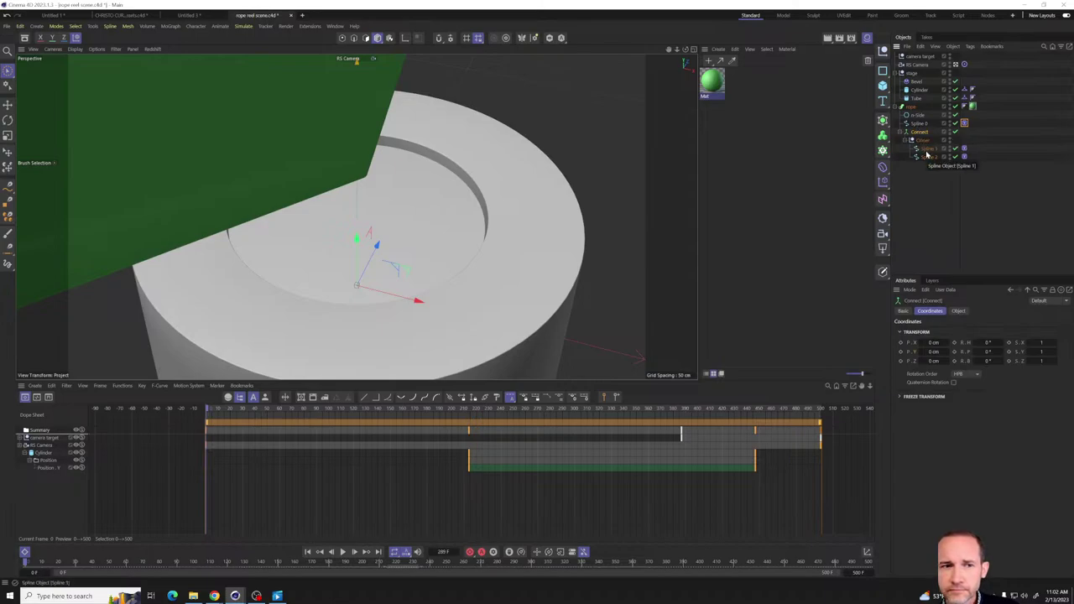
- Leave the RS Camera view and inspect the rope Sweep's geometry from the default camera
{"action": "left_click", "coordinate": [955, 67]}
{"action": "left_click", "coordinate": [955, 66]}
{"action": "left_click_drag", "start_coordinate": [446, 362], "coordinate": [462, 281], "text": "alt"}
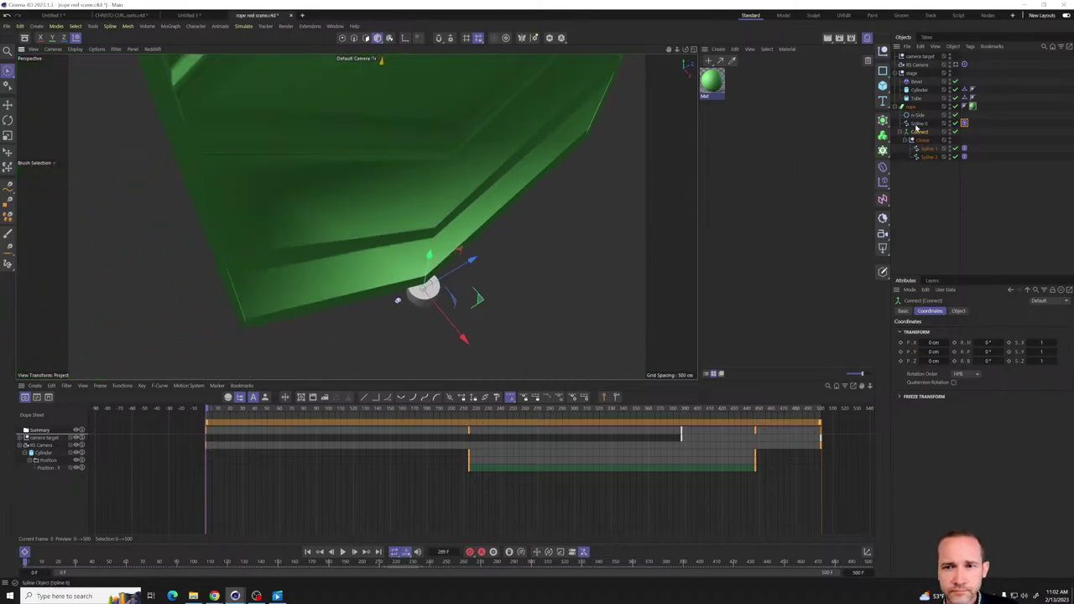
- Try placing Spline 0 above the n-Side in the rope Sweep, and return the n-Side to first place
{"action": "left_click_drag", "start_coordinate": [920, 123], "coordinate": [921, 113]}
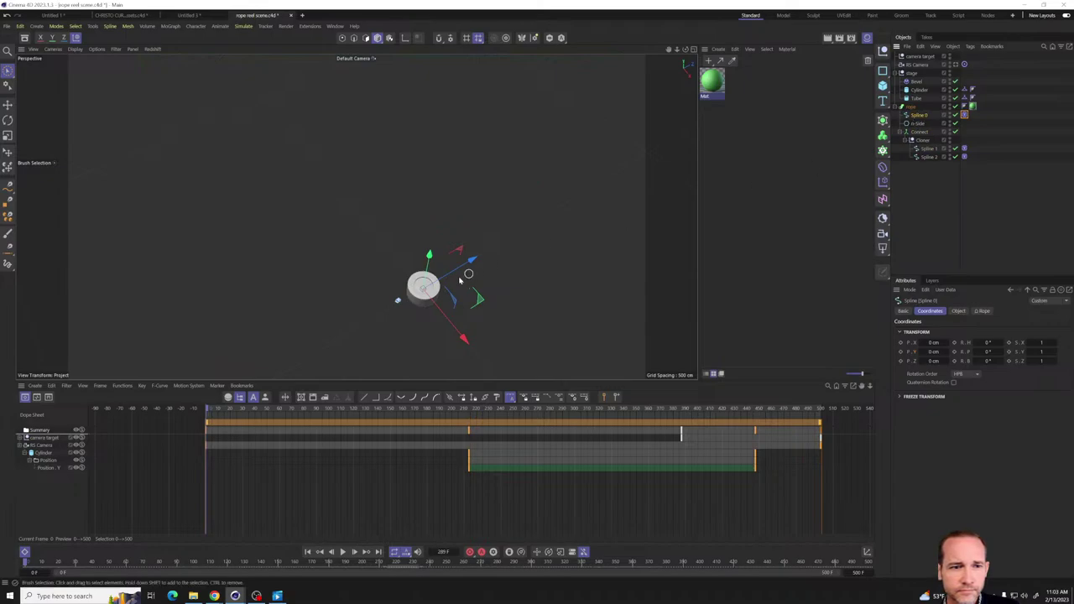
{"action": "right_click_drag", "start_coordinate": [485, 209], "coordinate": [461, 312], "text": "alt"}
{"action": "mouse_move", "coordinate": [461, 312]}
{"action": "left_mouse_down", "text": "alt"}
{"action": "mouse_move", "coordinate": [474, 311]}
{"action": "mouse_move", "coordinate": [384, 276]}
{"action": "mouse_move", "coordinate": [523, 309]}
{"action": "mouse_move", "coordinate": [515, 305]}
{"action": "mouse_move", "coordinate": [551, 259]}
{"action": "mouse_move", "coordinate": [587, 244]}
{"action": "left_mouse_up", "text": "alt"}
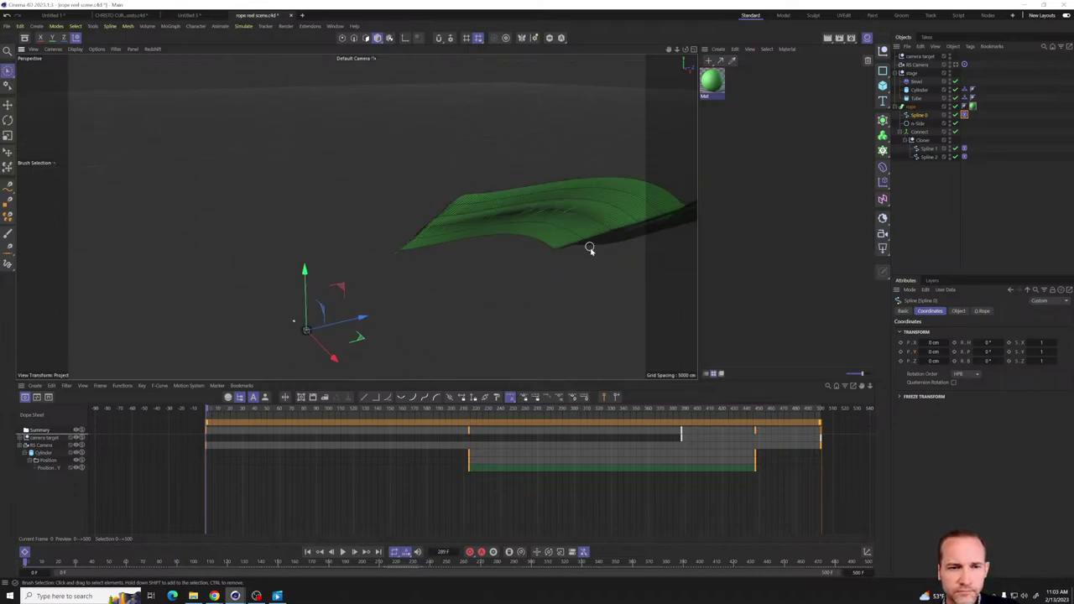
{"action": "left_click", "coordinate": [920, 125]}
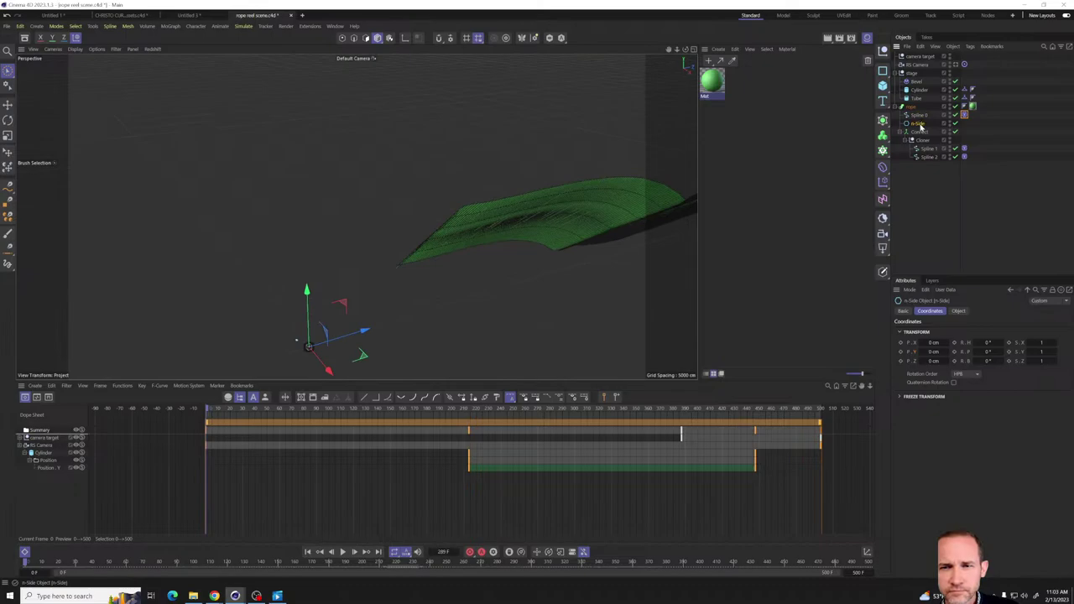
{"action": "left_click_drag", "start_coordinate": [919, 124], "coordinate": [914, 114]}
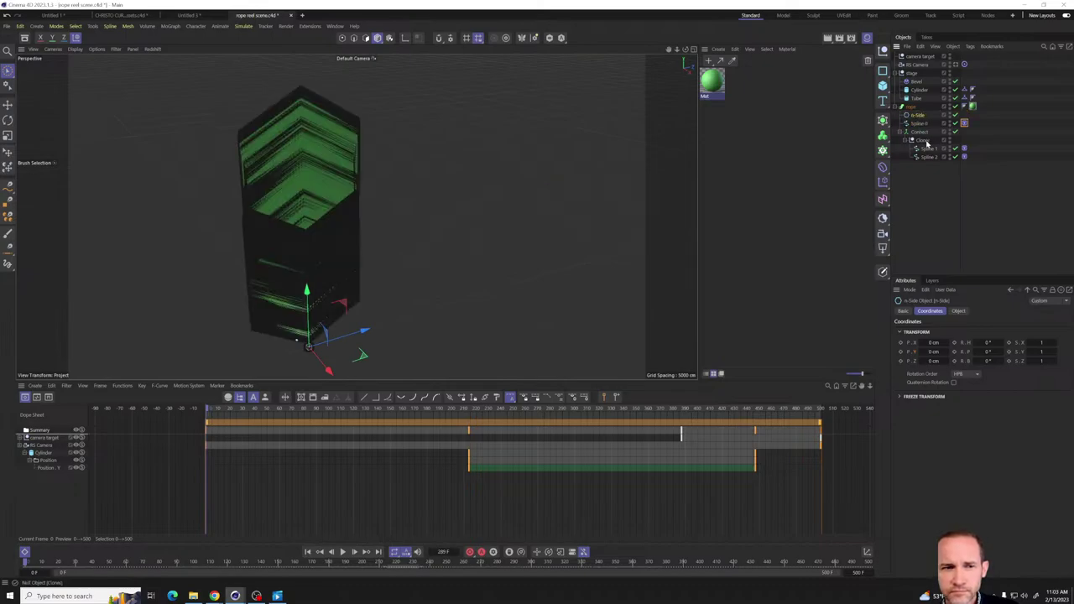
{"action": "left_click_drag", "start_coordinate": [426, 271], "coordinate": [378, 278], "text": "alt"}
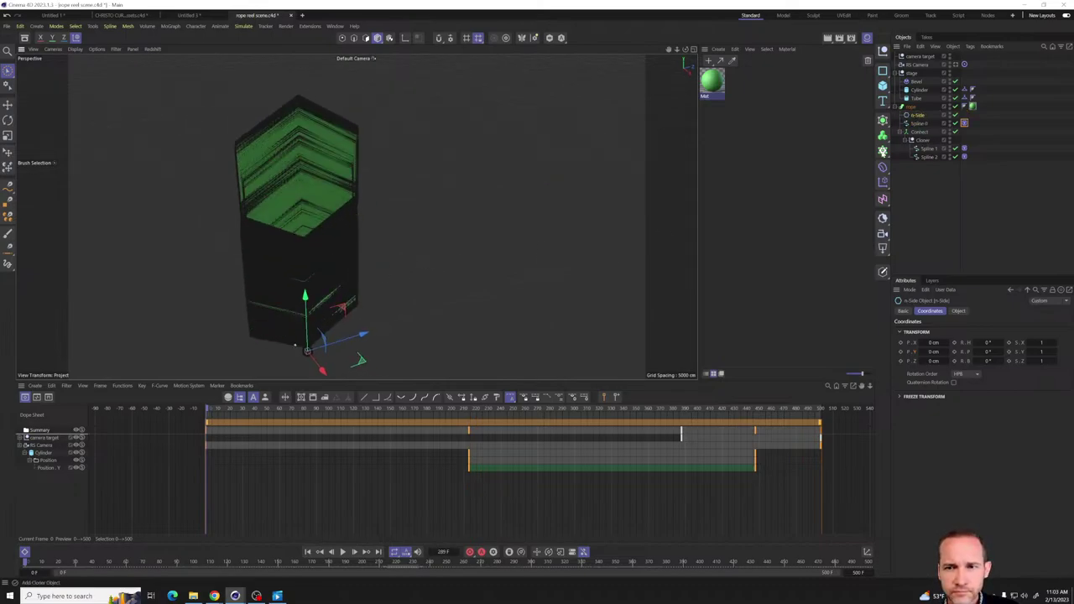
- Return Spline 0 to the Cloner null under the Connect object
{"action": "left_click", "coordinate": [921, 141]}
{"action": "key", "text": "Up"}
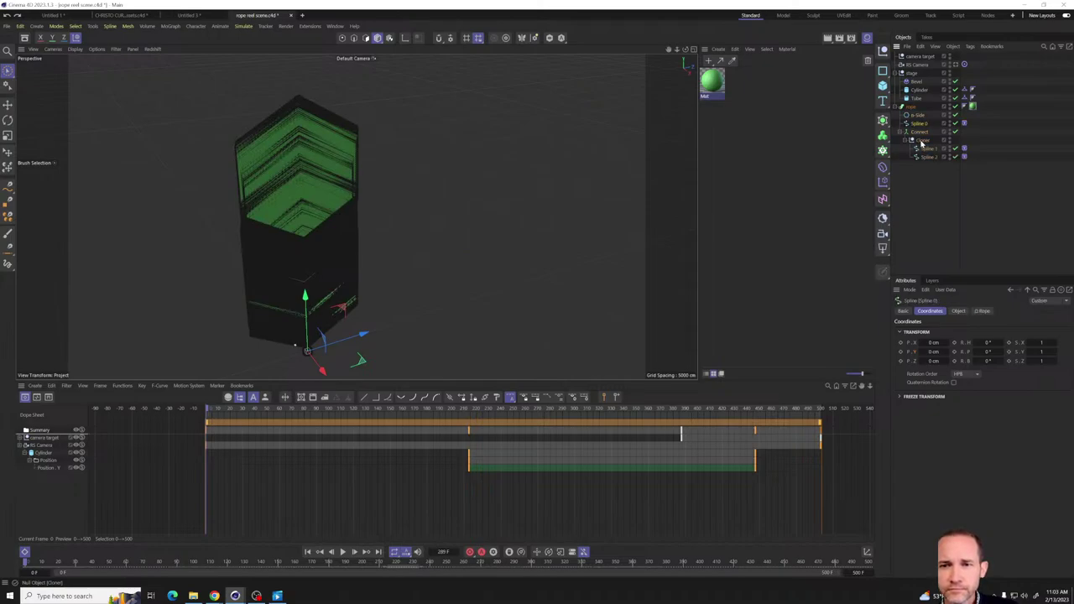
{"action": "left_click_drag", "start_coordinate": [919, 124], "coordinate": [920, 144]}
{"action": "left_click", "coordinate": [931, 187]}
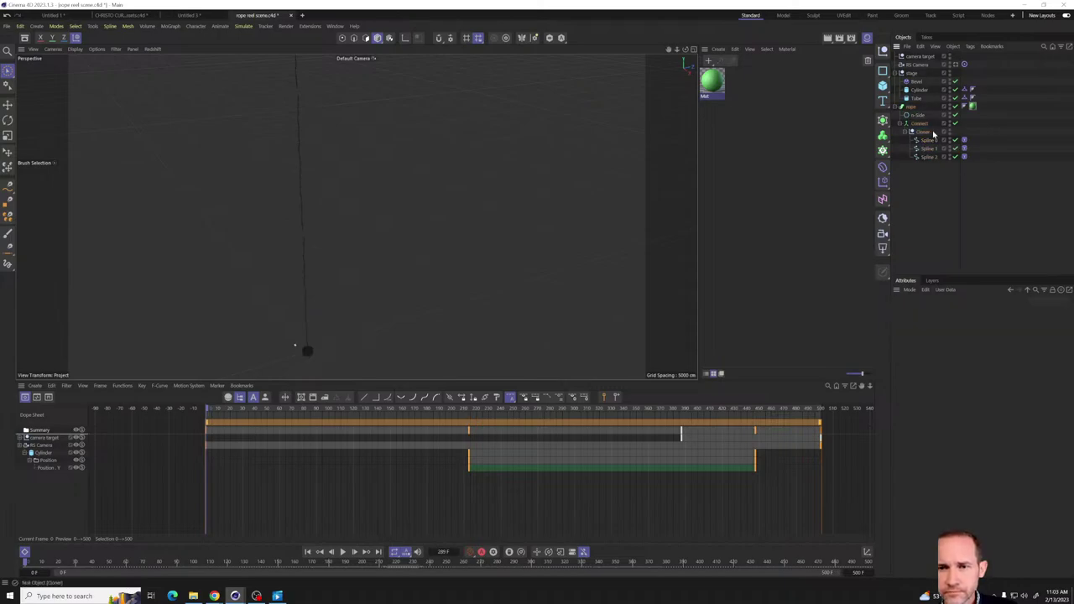
- Duplicate the rope Sweep twice and delete Spline 2 and Spline 1 from the original rope's Cloner null
{"action": "left_click", "coordinate": [915, 107]}
{"action": "left_click_drag", "start_coordinate": [915, 109], "coordinate": [919, 243], "text": "ctrl"}
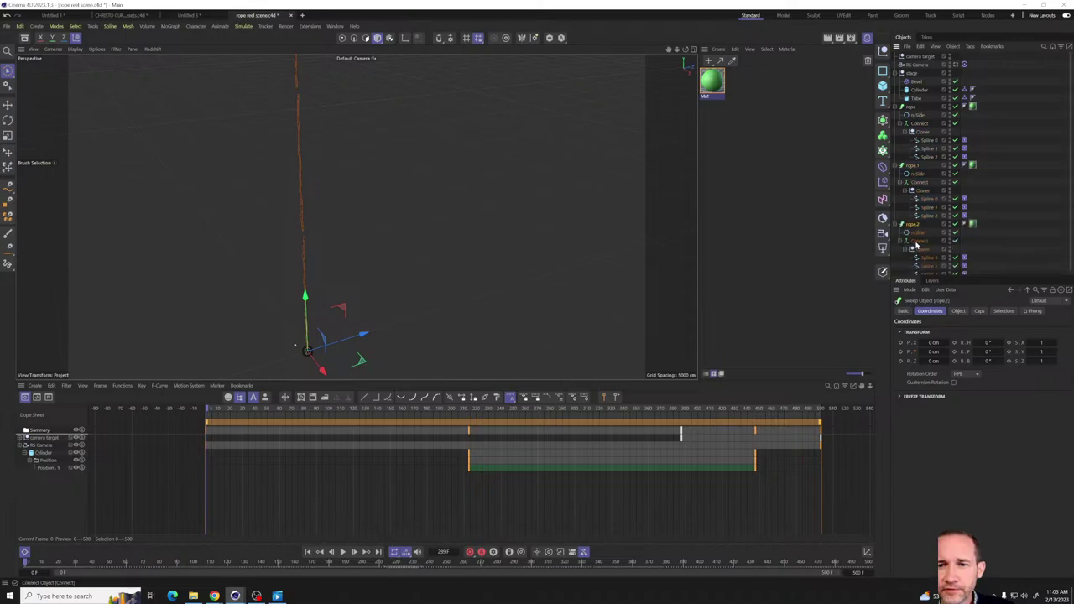
{"action": "left_click", "coordinate": [929, 158]}
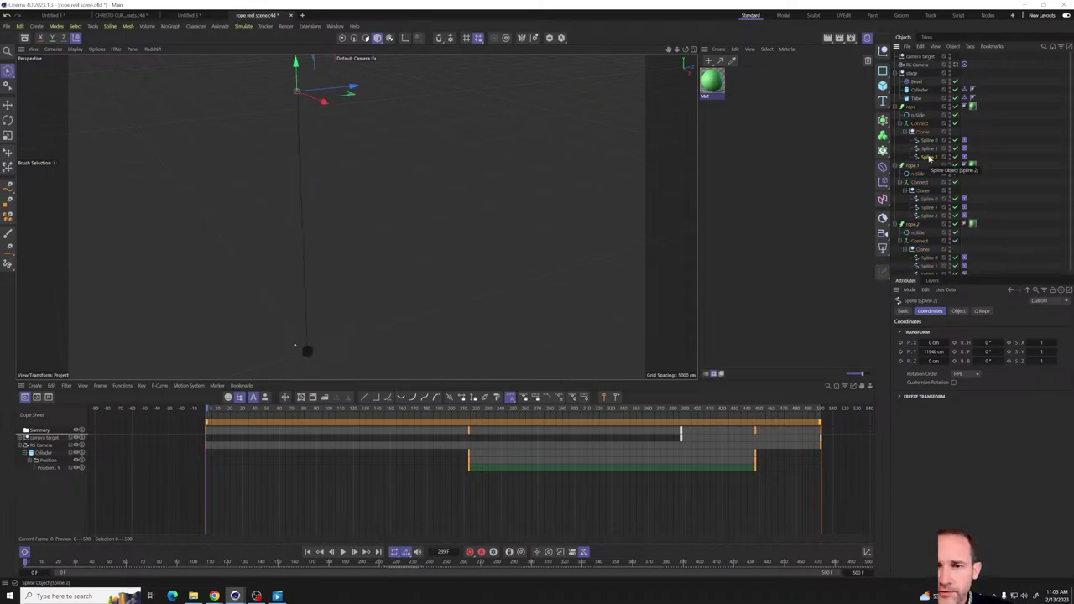
{"action": "key", "text": "Delete"}
{"action": "left_click", "coordinate": [927, 149]}
{"action": "key", "text": "Delete"}
- Strip the two rope copies so that rope.1 keeps only Spline 1 and rope.2 keeps only Spline 2
{"action": "left_click", "coordinate": [926, 199]}
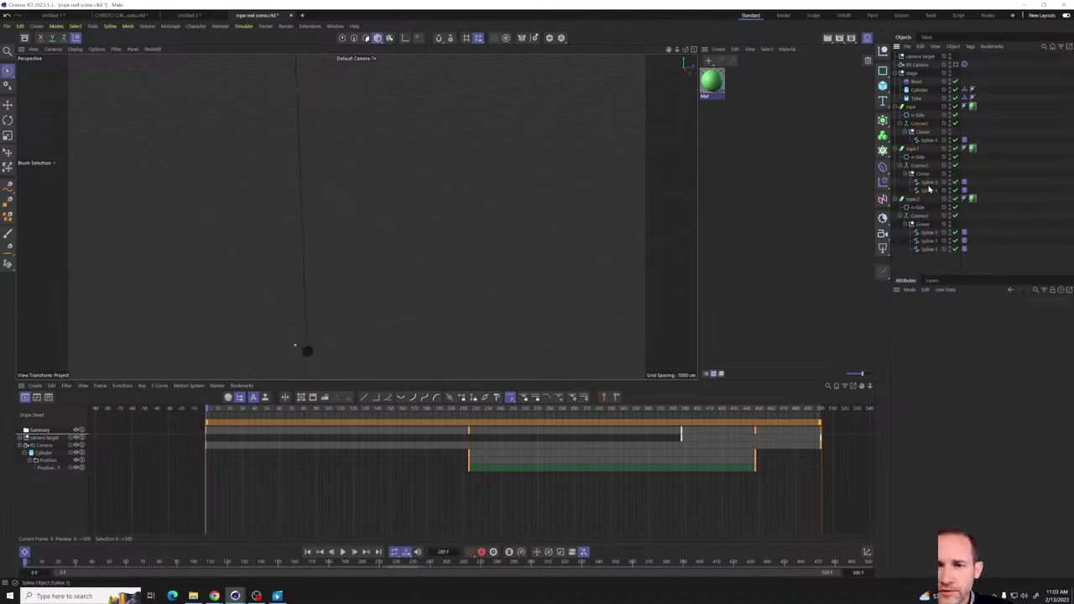
{"action": "left_click", "coordinate": [926, 183], "text": "ctrl"}
{"action": "key", "text": "Delete"}
{"action": "left_click", "coordinate": [927, 224]}
{"action": "key", "text": "Delete"}
{"action": "left_click", "coordinate": [928, 233]}
{"action": "key", "text": "Delete"}
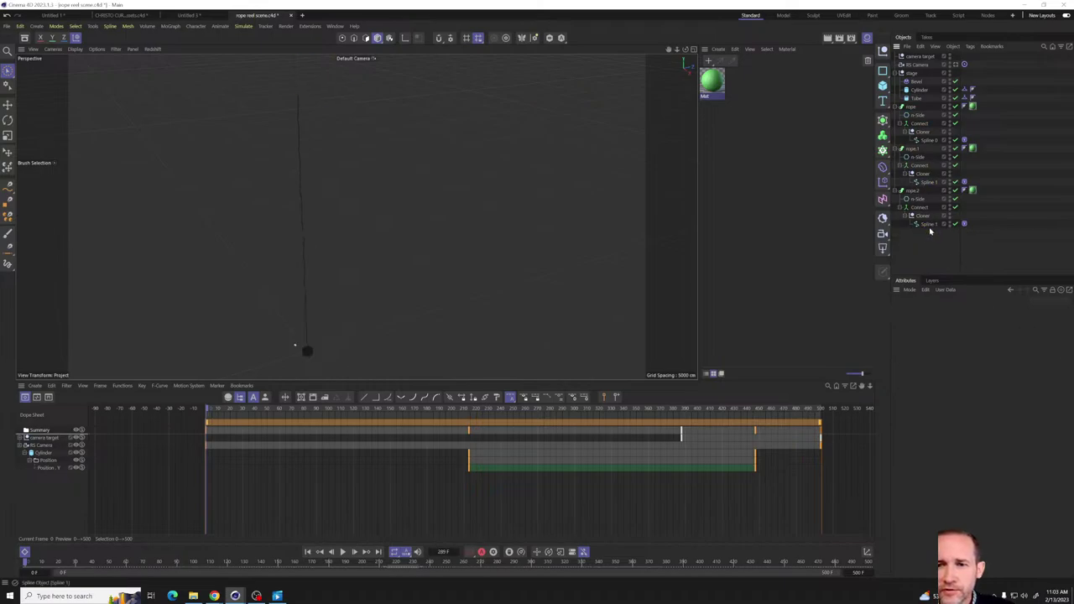
{"action": "key", "text": "ctrl+z"}
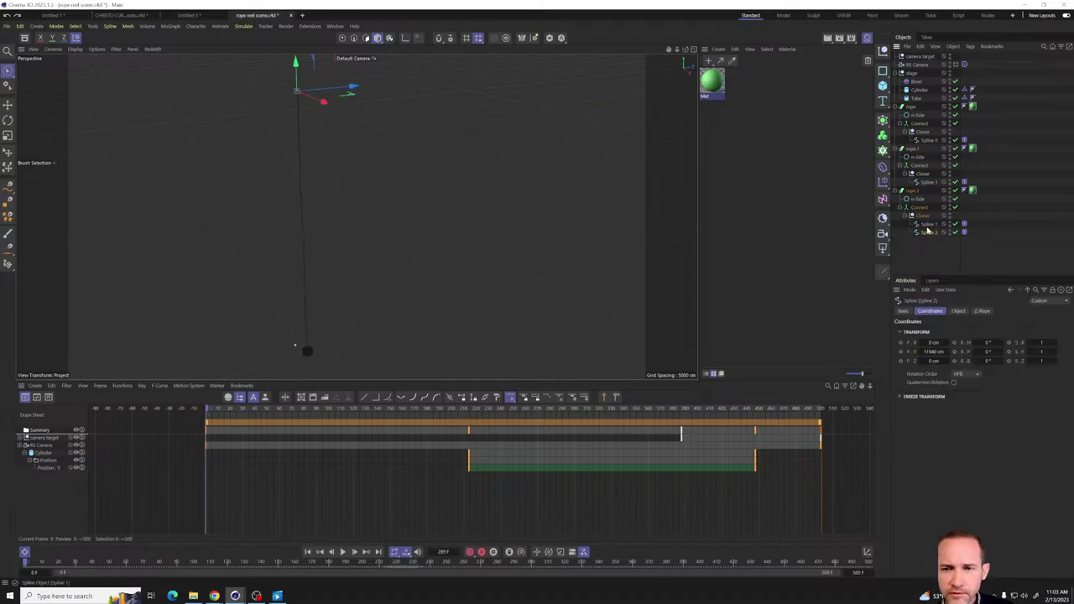
{"action": "left_click", "coordinate": [926, 224]}
{"action": "key", "text": "Delete"}
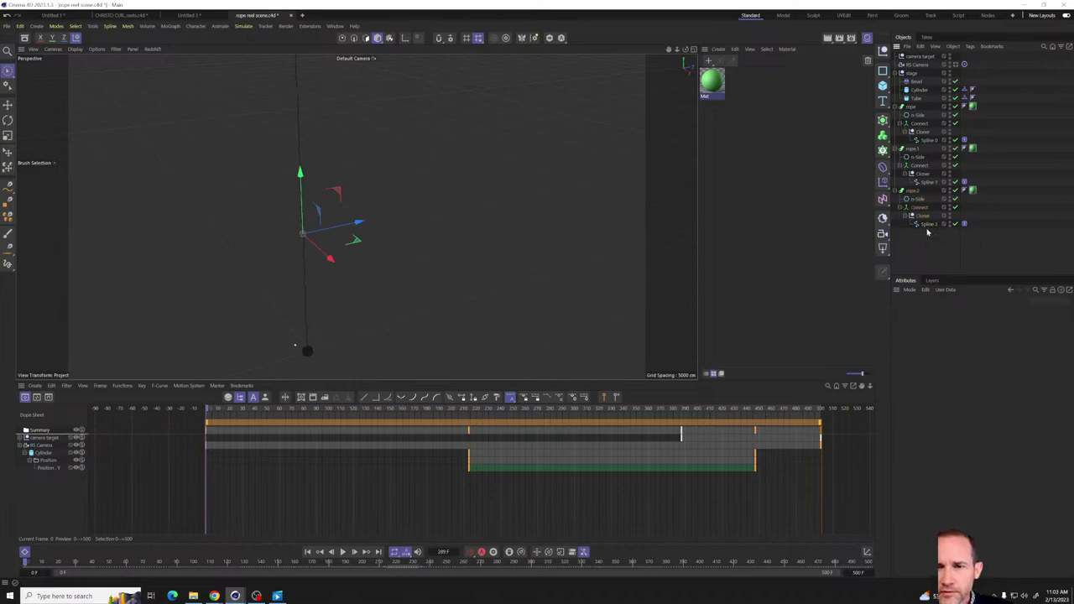
- Remove the green material tag from all three rope Sweeps
{"action": "left_click", "coordinate": [913, 148]}
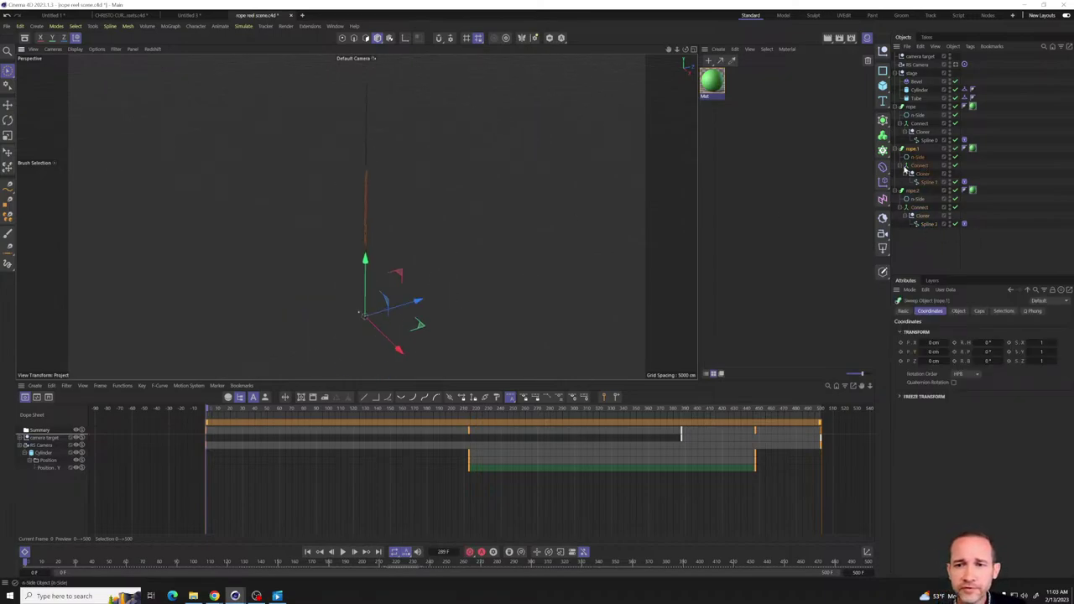
{"action": "left_click", "coordinate": [455, 312]}
{"action": "left_click", "coordinate": [973, 148]}
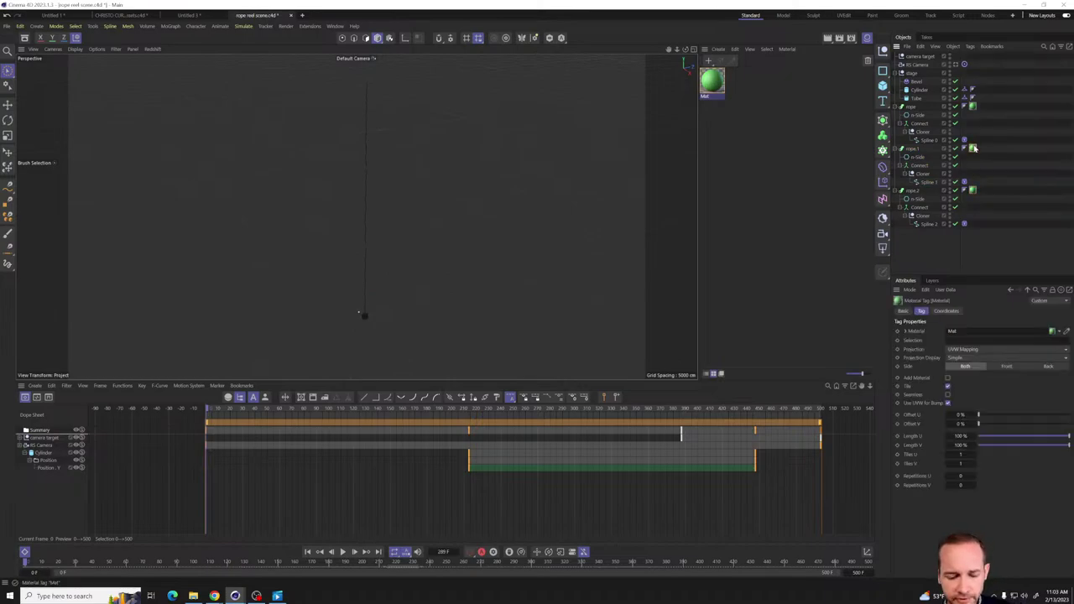
{"action": "left_click_drag", "start_coordinate": [973, 149], "coordinate": [971, 190]}
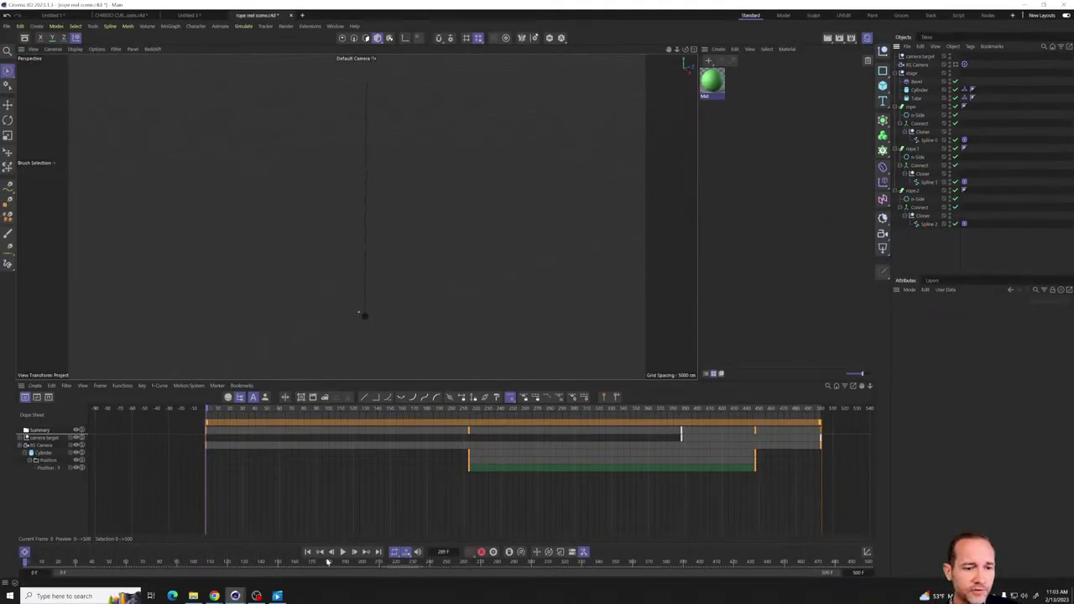
- Play the animation while switching to the RS Camera view, and return to the first frame
{"action": "left_click", "coordinate": [343, 552]}
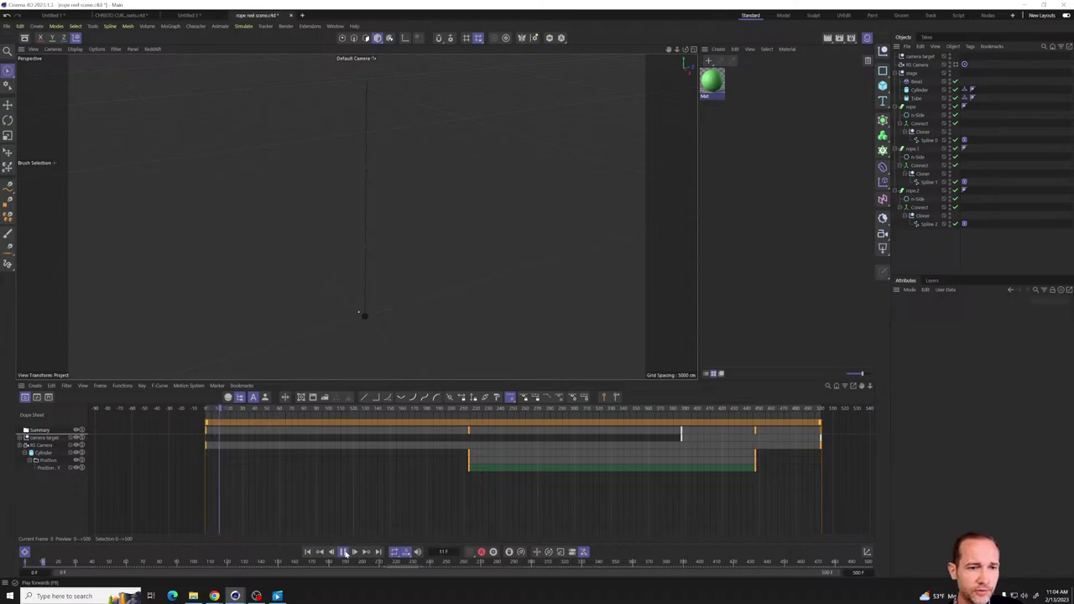
{"action": "left_click", "coordinate": [954, 65]}
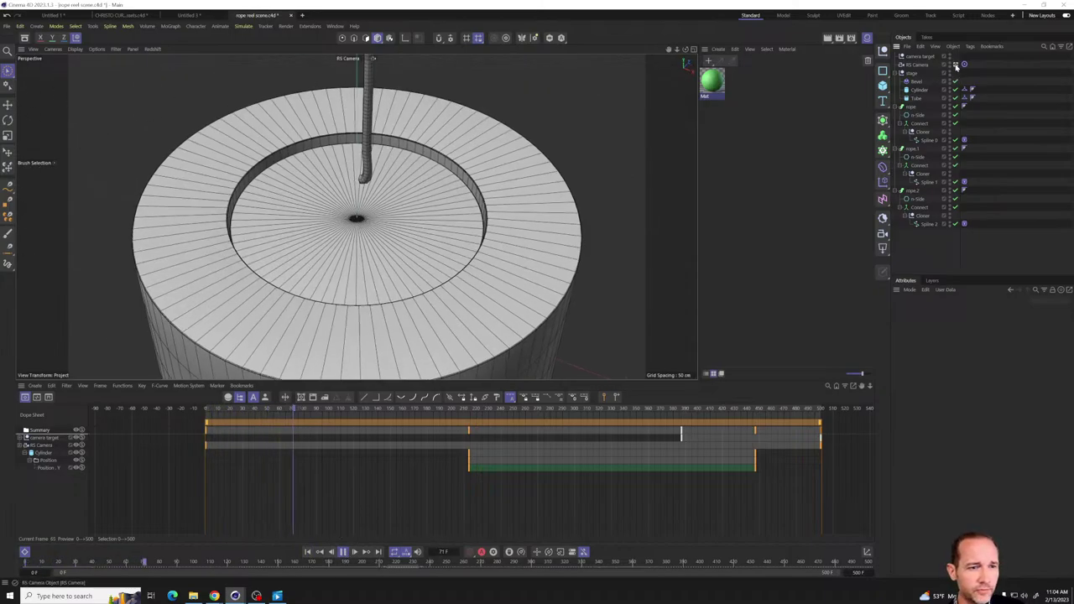
{"action": "left_click", "coordinate": [343, 553]}
{"action": "left_click", "coordinate": [307, 552]}
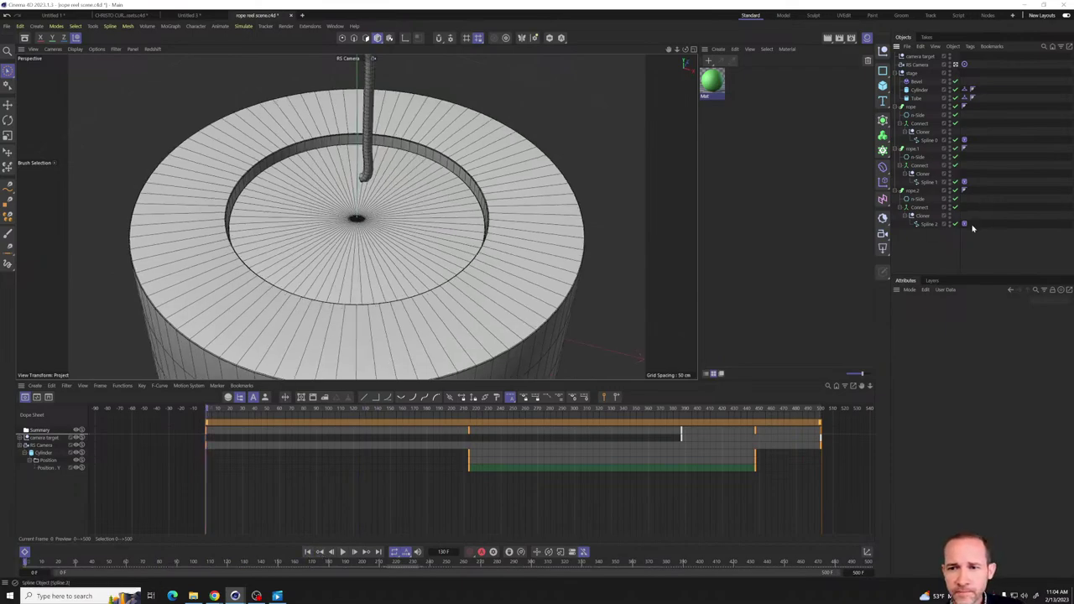
- Clear the cache of the Rope tags on Spline 0, Spline 1 and Spline 2 together
{"action": "left_click", "coordinate": [965, 224]}
{"action": "left_click", "coordinate": [964, 181], "text": "ctrl"}
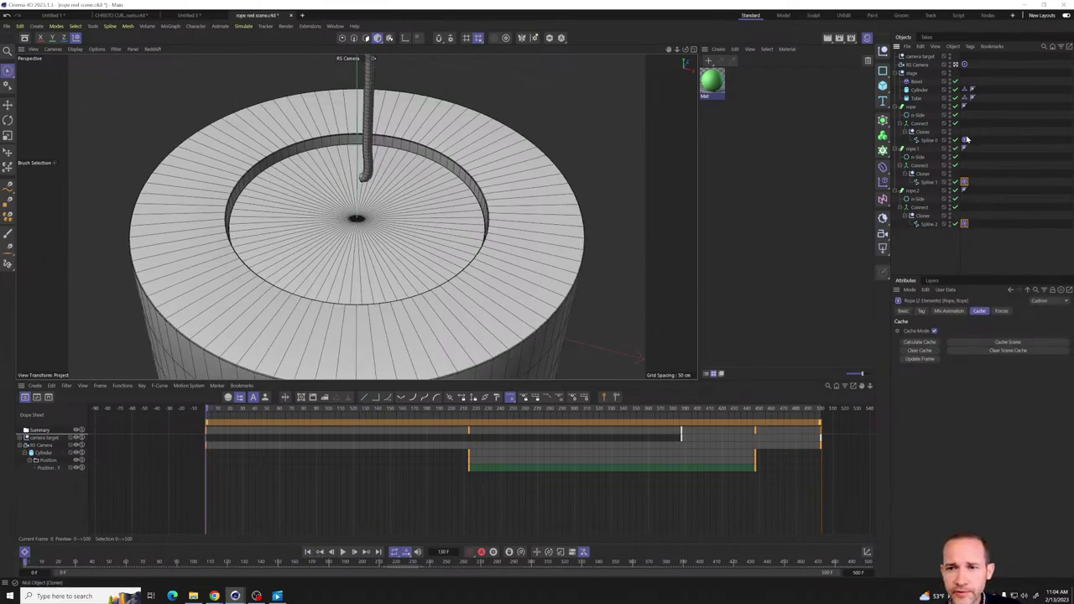
{"action": "left_click", "coordinate": [965, 139]}
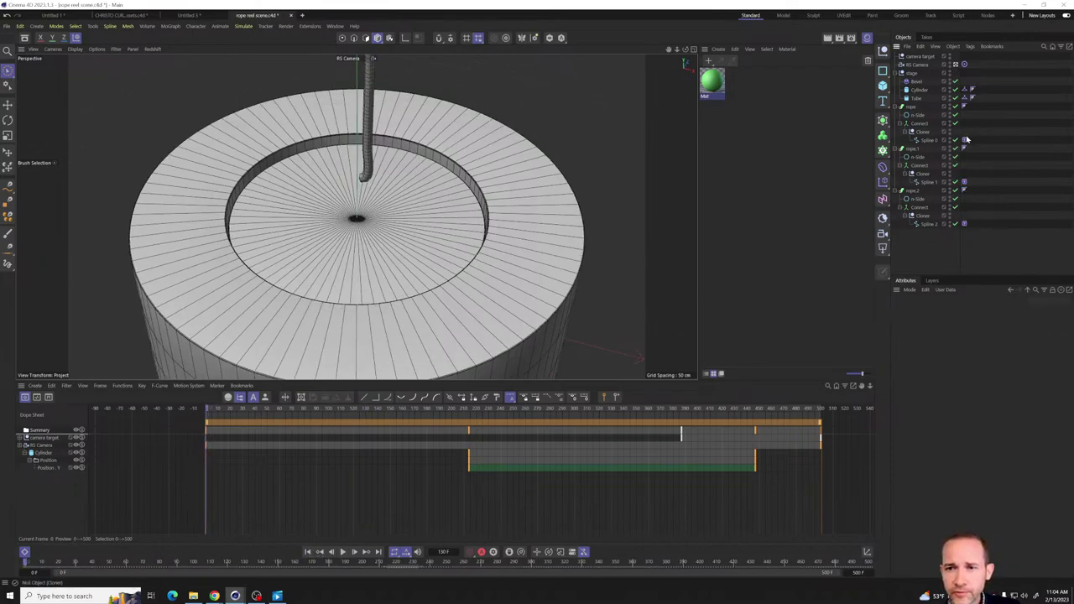
{"action": "left_click", "coordinate": [964, 182], "text": "ctrl"}
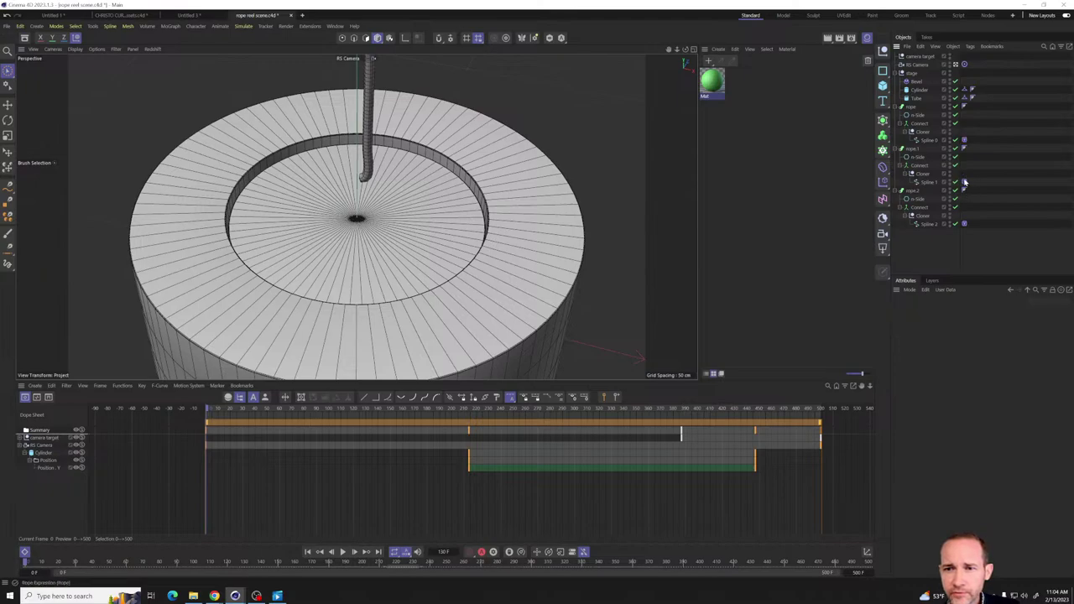
{"action": "left_click", "coordinate": [965, 224], "text": "ctrl"}
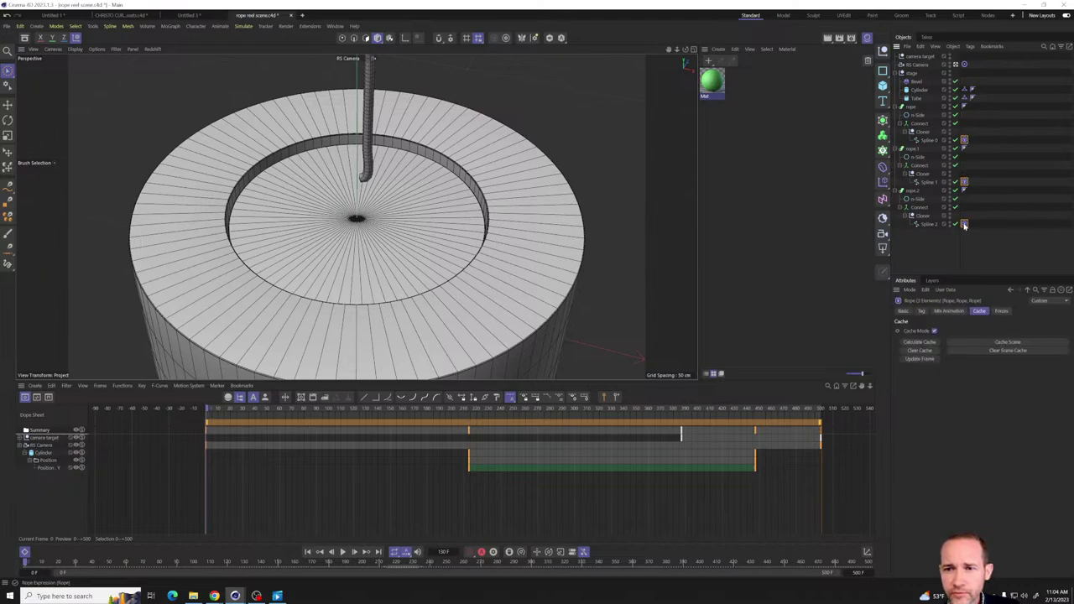
{"action": "left_click", "coordinate": [920, 351]}
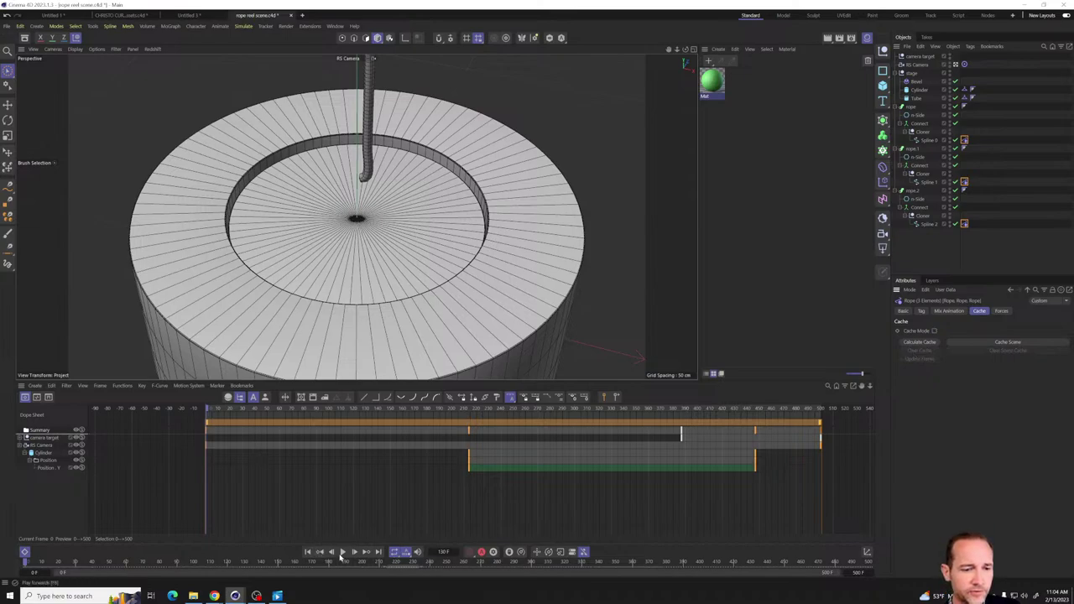
- Briefly play the uncached rope simulation and return to the first frame
{"action": "left_click", "coordinate": [343, 552]}
{"action": "left_click", "coordinate": [343, 552]}
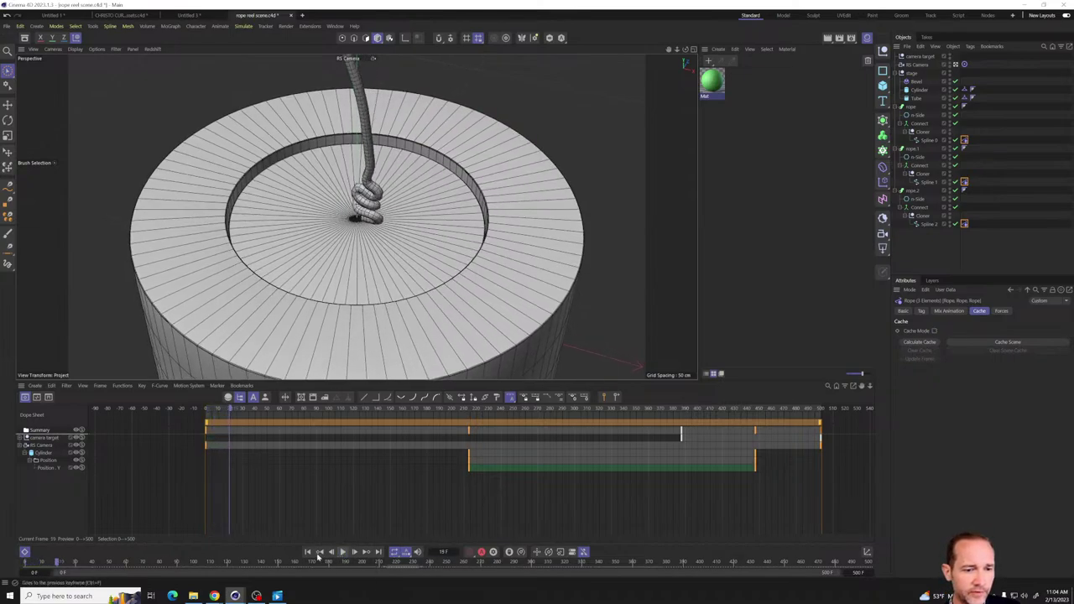
{"action": "left_click", "coordinate": [307, 552]}
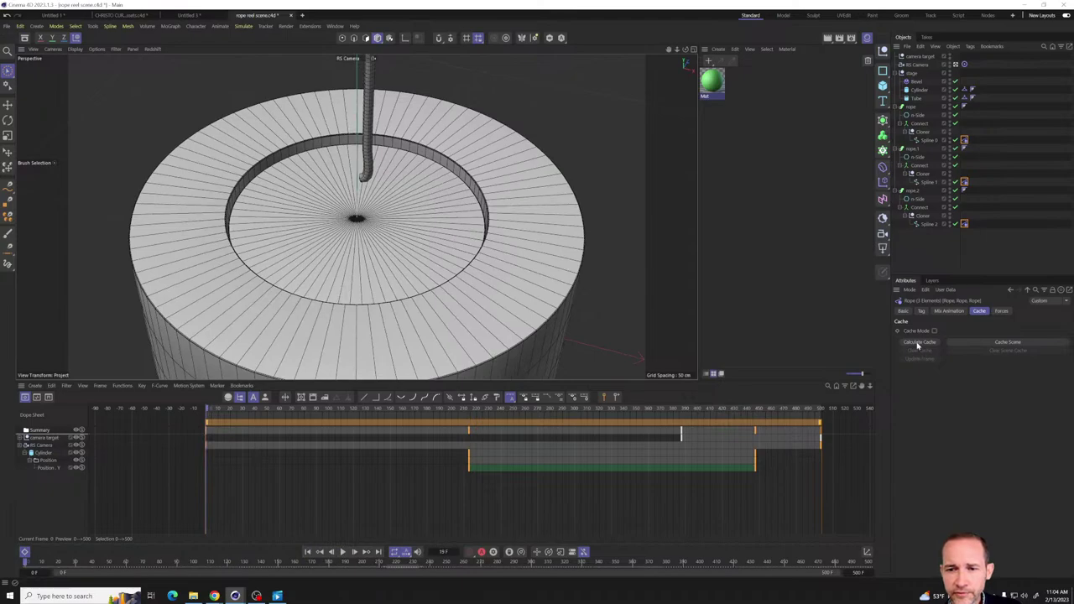
- Calculate a new cache for all three Rope tags and hide the Dope Sheet
{"action": "left_click", "coordinate": [918, 344]}
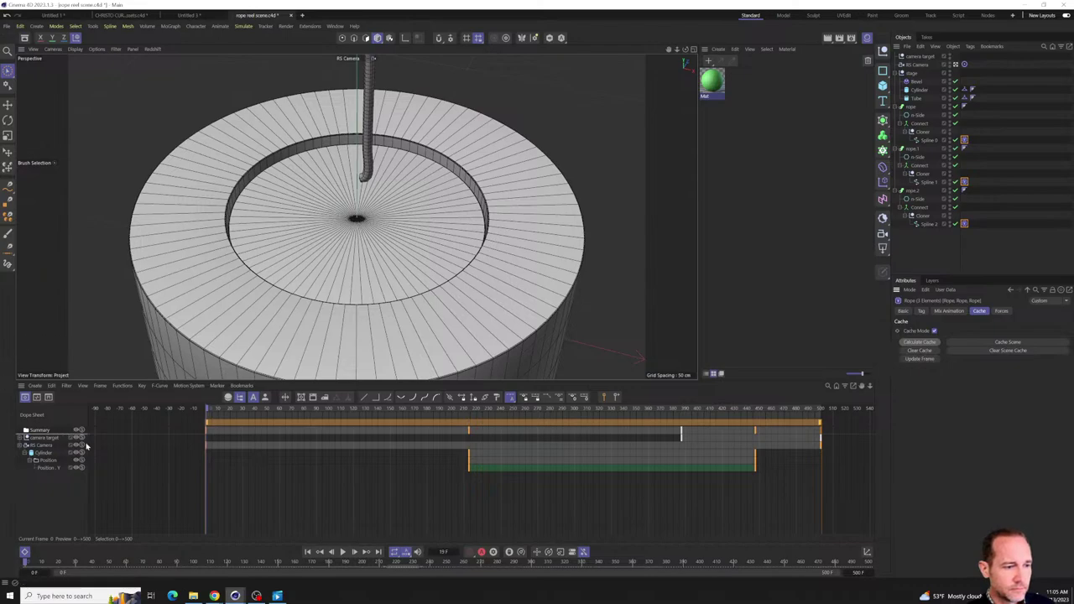
{"action": "left_click", "coordinate": [25, 552]}
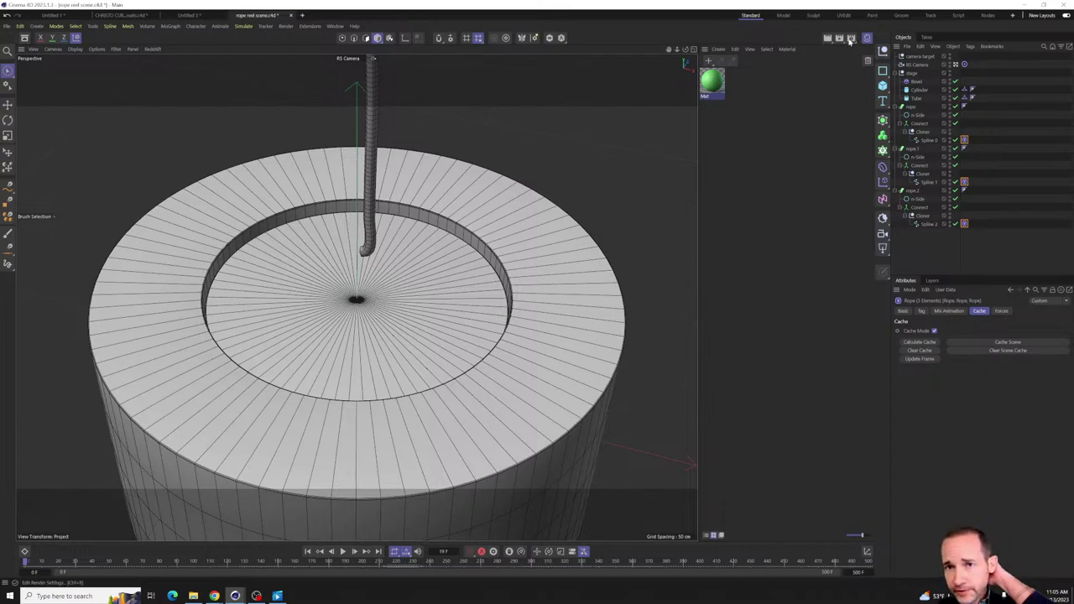
- Set the render output to the HDTV 1080 24 film/video preset
{"action": "left_click", "coordinate": [850, 39]}
{"action": "left_click", "coordinate": [828, 94]}
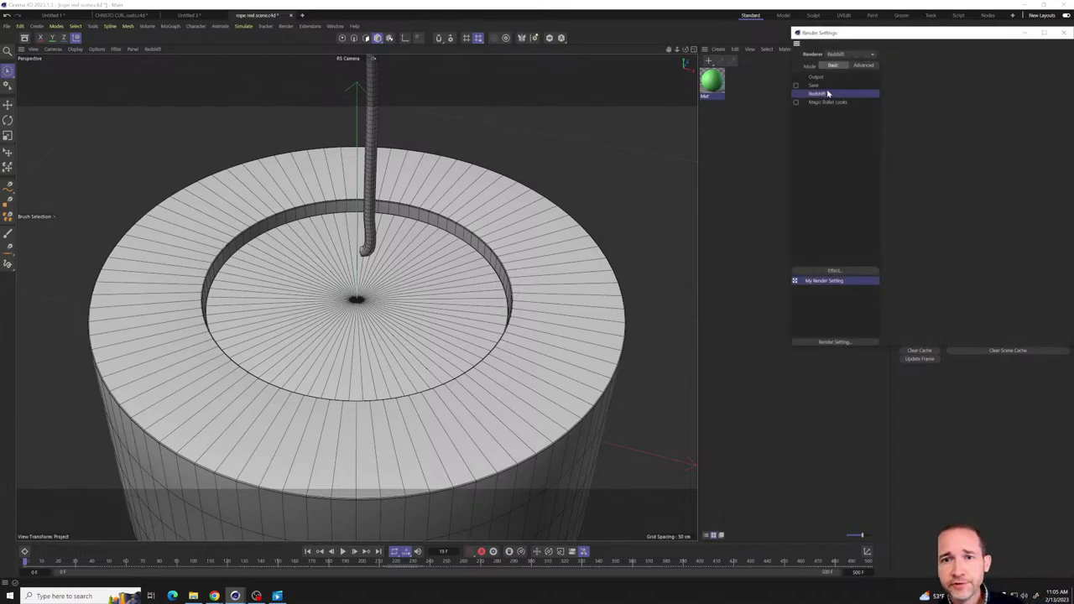
{"action": "left_click", "coordinate": [820, 77]}
{"action": "left_click_drag", "start_coordinate": [891, 27], "coordinate": [818, 56]}
{"action": "left_click", "coordinate": [822, 92]}
{"action": "mouse_move", "coordinate": [847, 141]}
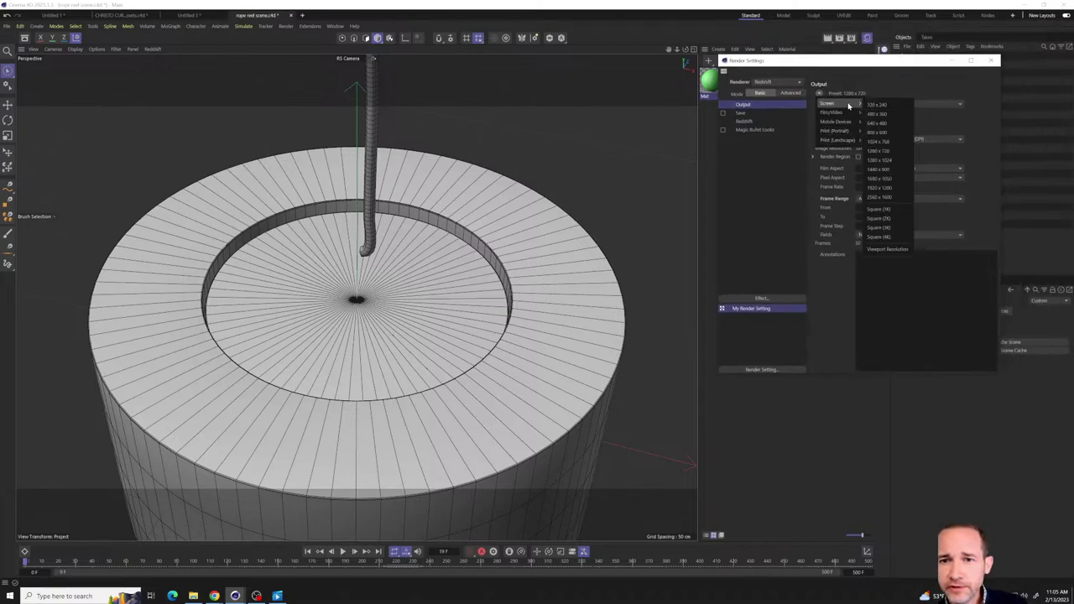
{"action": "mouse_move", "coordinate": [842, 116]}
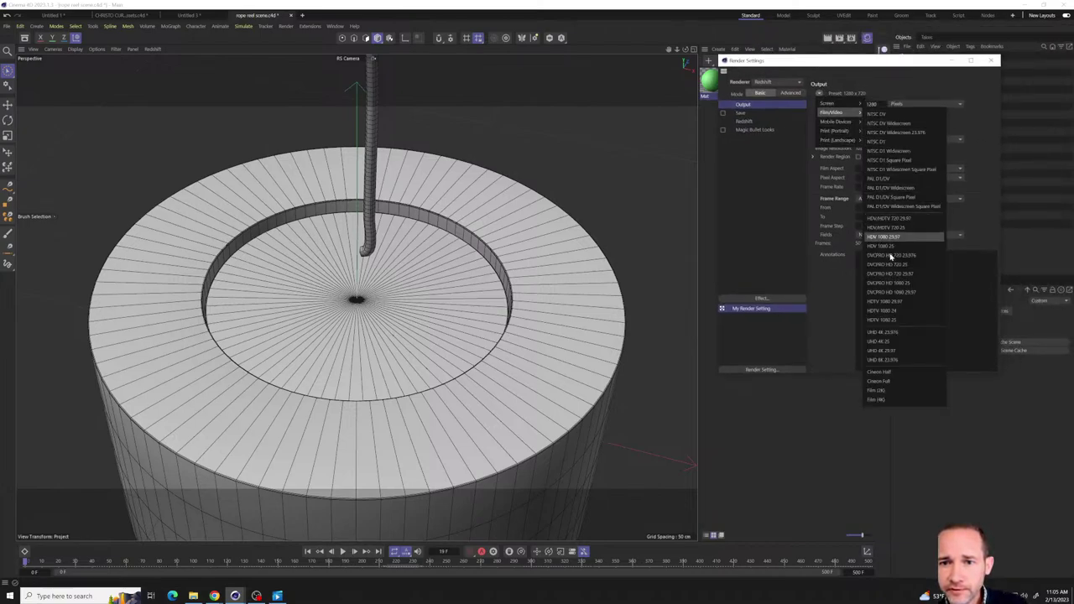
{"action": "left_click", "coordinate": [885, 311]}
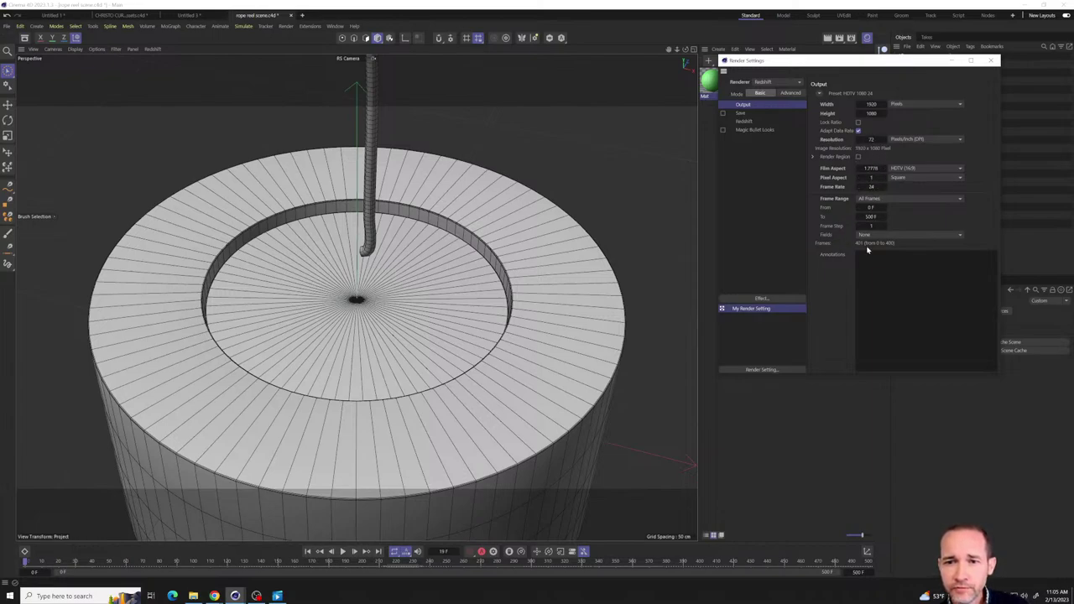
- In Redshift's advanced sampling settings, set Progressive Passes to 19 and Threshold to about 0.8831
{"action": "left_click", "coordinate": [744, 121]}
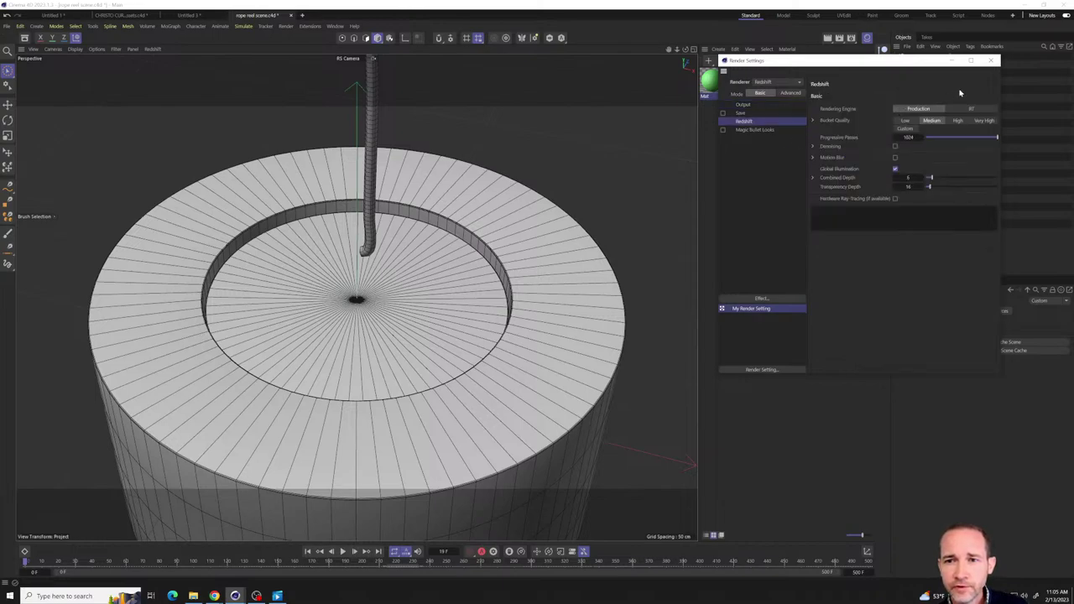
{"action": "left_click_drag", "start_coordinate": [961, 67], "coordinate": [894, 66]}
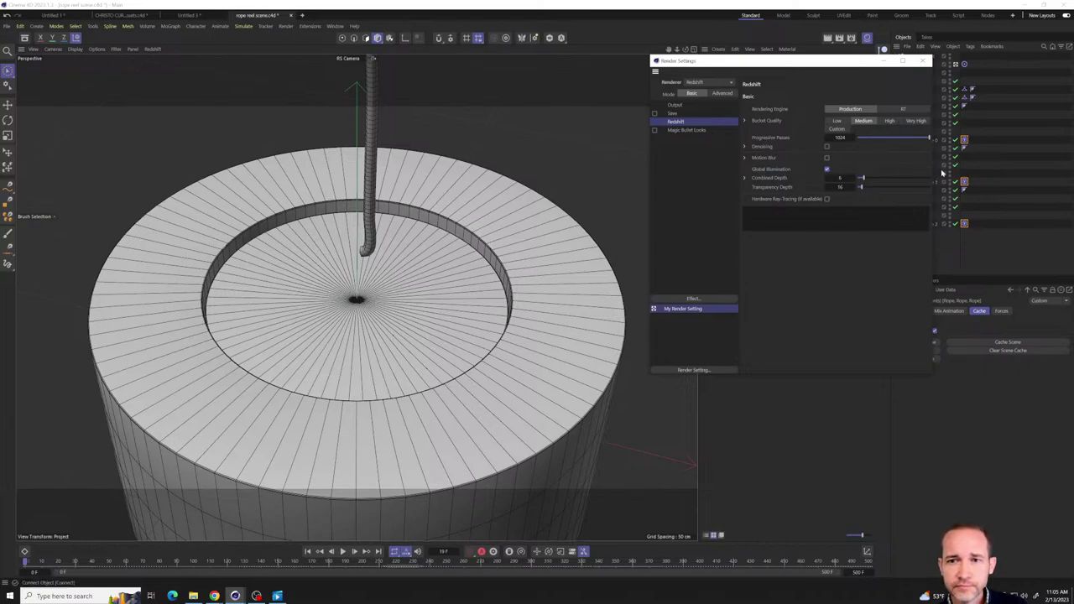
{"action": "left_click_drag", "start_coordinate": [933, 173], "coordinate": [1050, 170]}
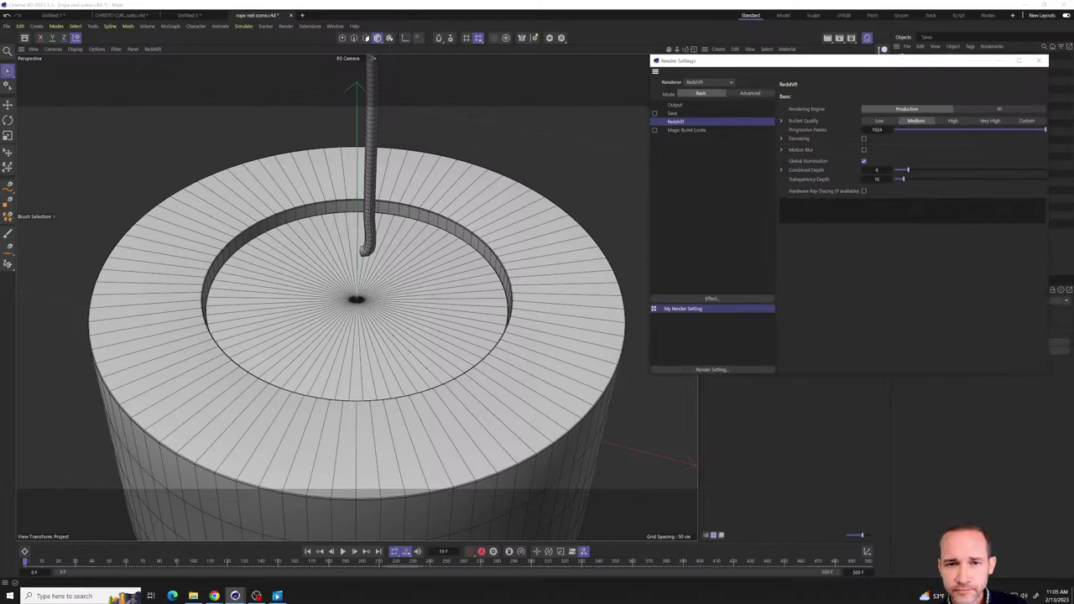
{"action": "left_click", "coordinate": [752, 94]}
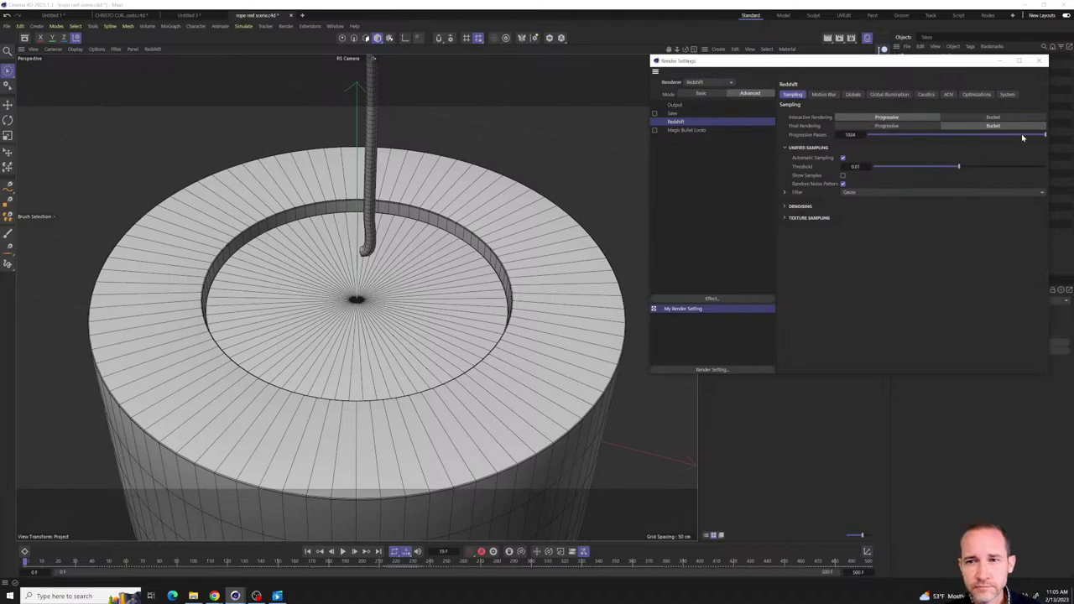
{"action": "left_click_drag", "start_coordinate": [1022, 135], "coordinate": [873, 146]}
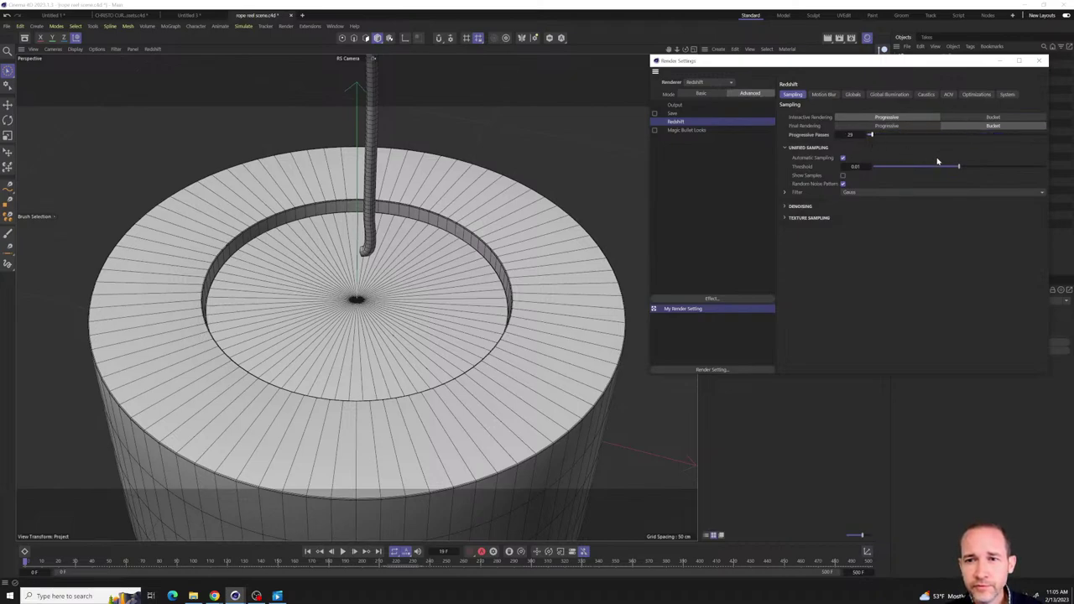
{"action": "left_click_drag", "start_coordinate": [956, 167], "coordinate": [1043, 167]}
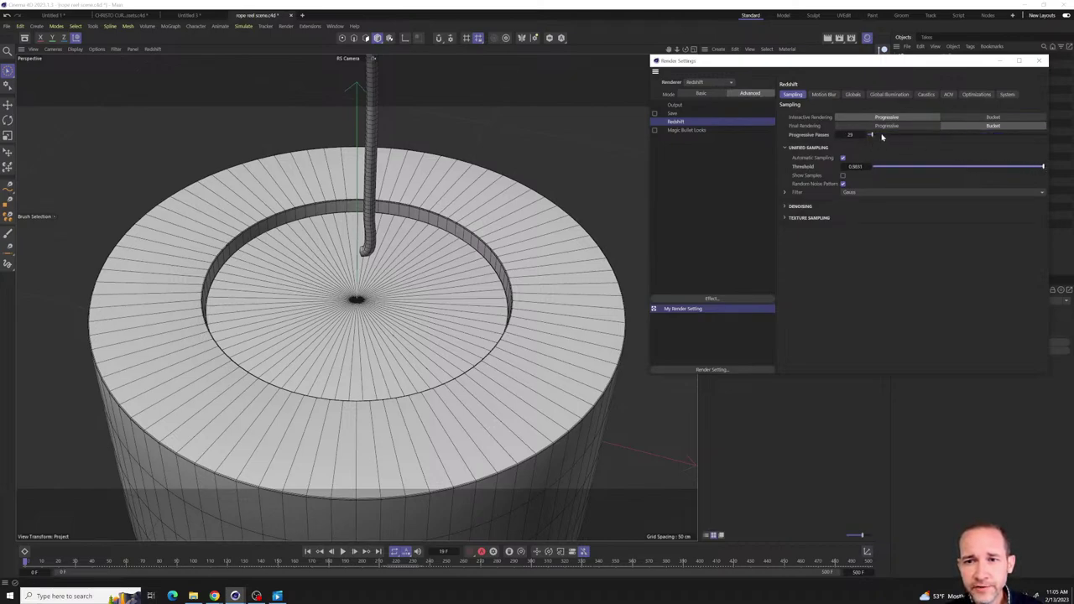
{"action": "left_click_drag", "start_coordinate": [873, 136], "coordinate": [871, 136]}
{"action": "left_click", "coordinate": [843, 158]}
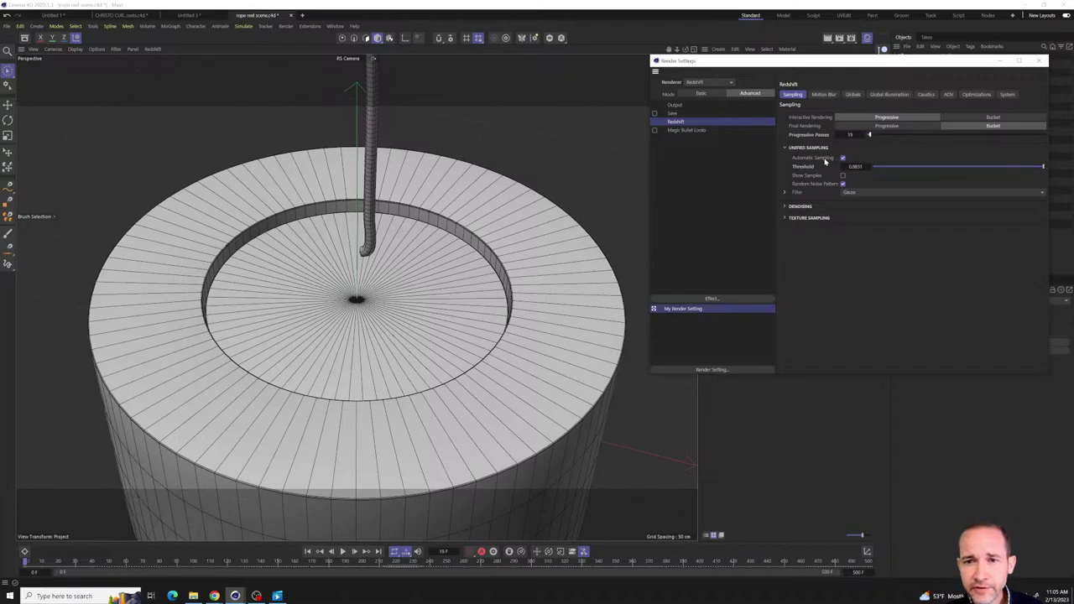
- Enable denoising with the OptiX engine for the Redshift render and close the render settings
{"action": "left_click", "coordinate": [792, 207]}
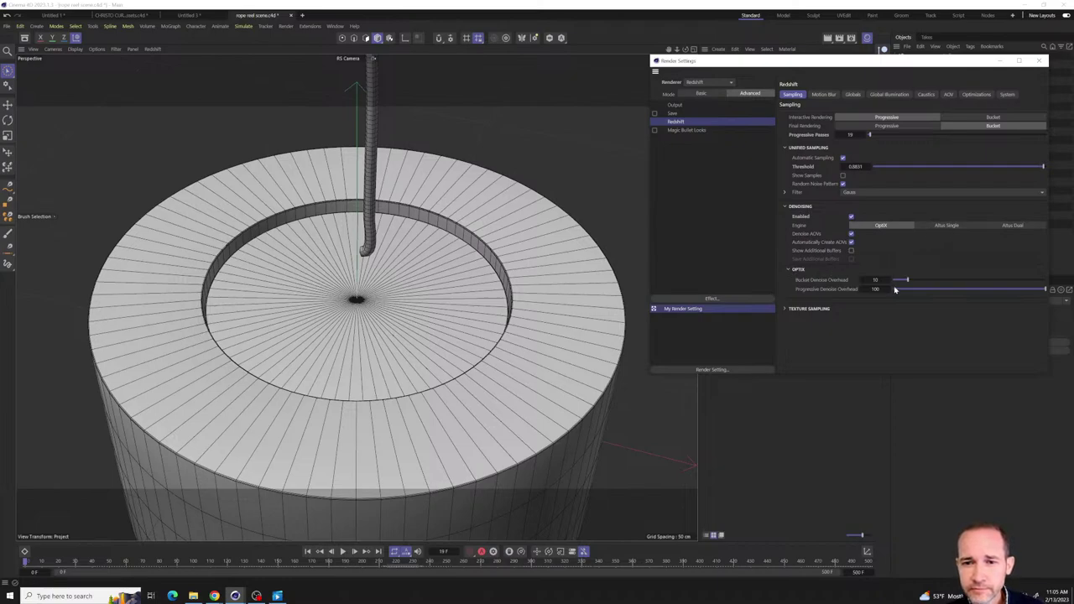
{"action": "left_click", "coordinate": [1038, 62]}
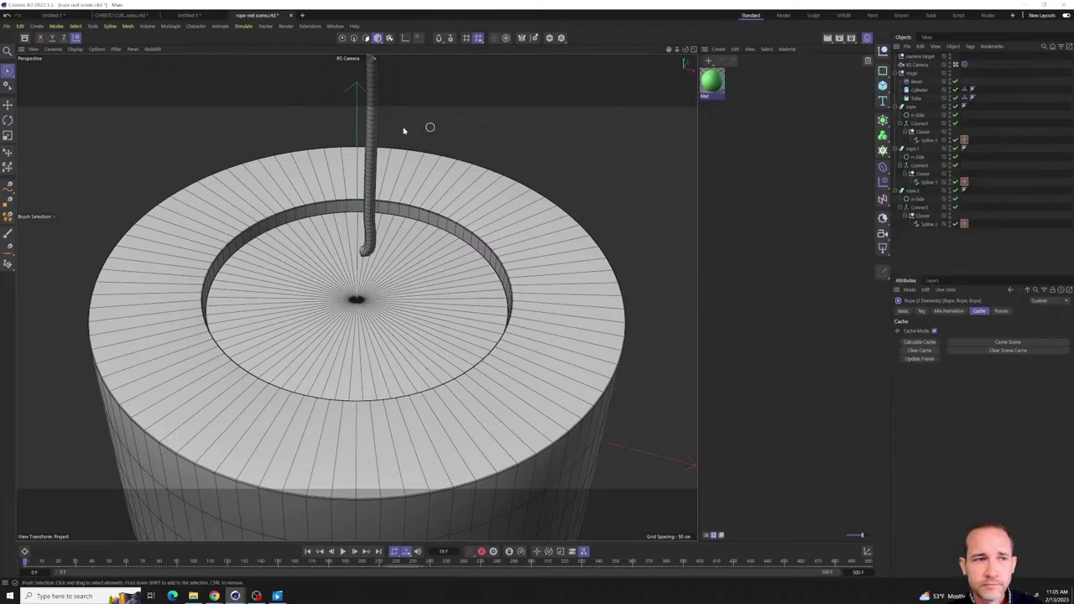
- Replace the Asset Browser search with "rs", limit it to materials and browse to the metal materials
{"action": "left_click", "coordinate": [25, 38]}
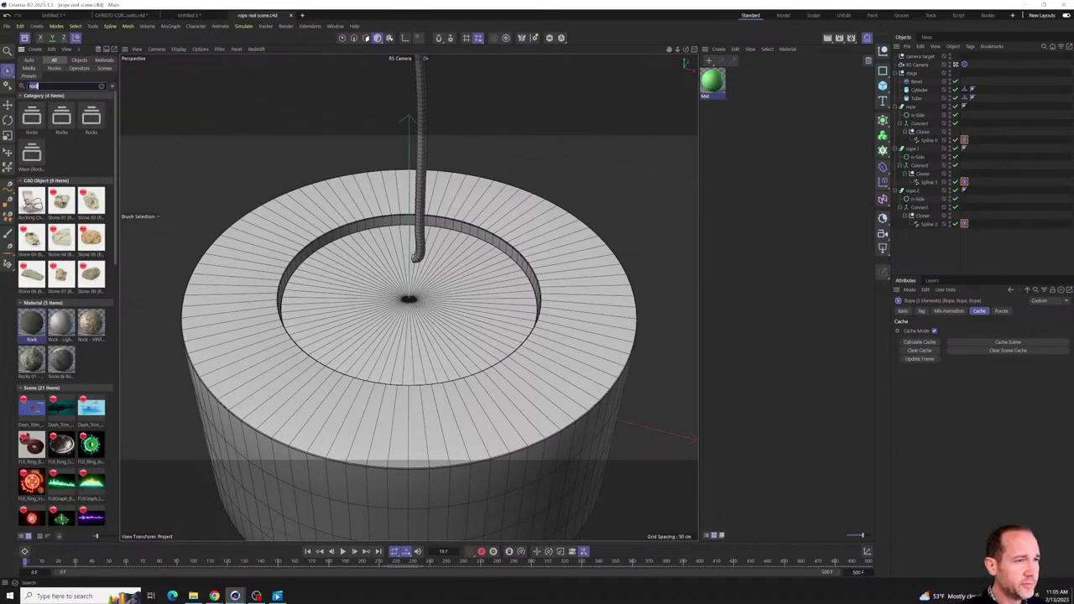
{"action": "key", "text": "BackSpace"}
{"action": "key", "text": "BackSpace"}
{"action": "key", "text": "BackSpace"}
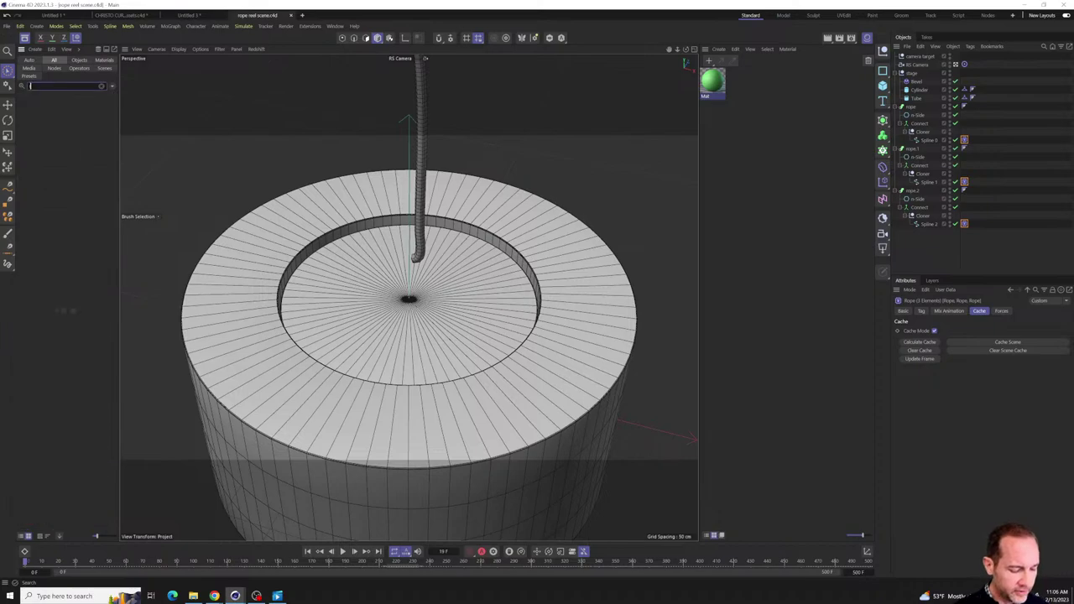
{"action": "left_click", "coordinate": [105, 61]}
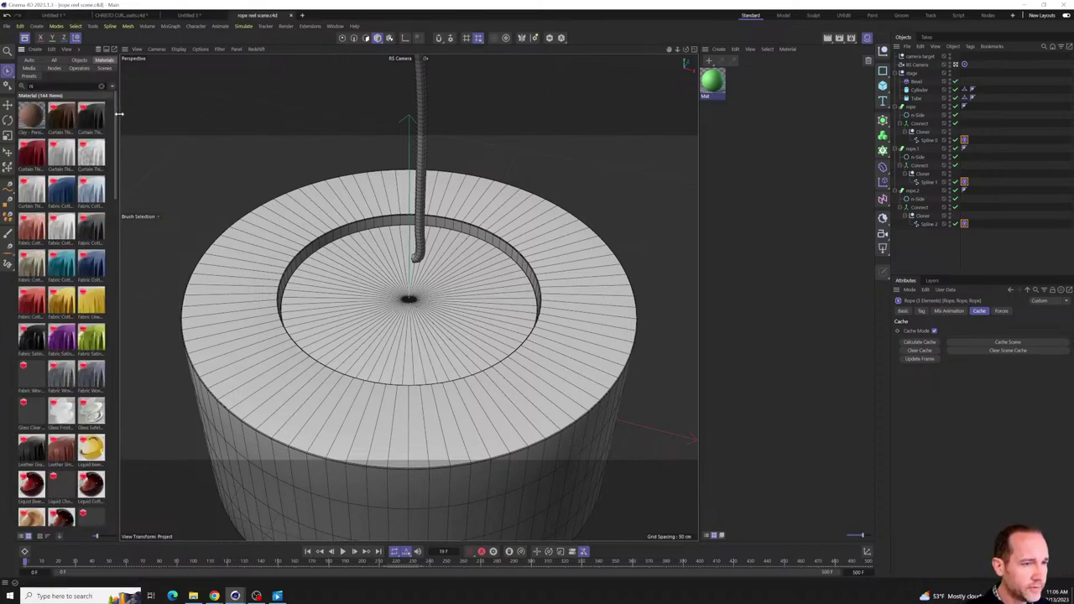
{"action": "scroll", "coordinate": [81, 375], "scroll_direction": "down", "scroll_amount": 5}
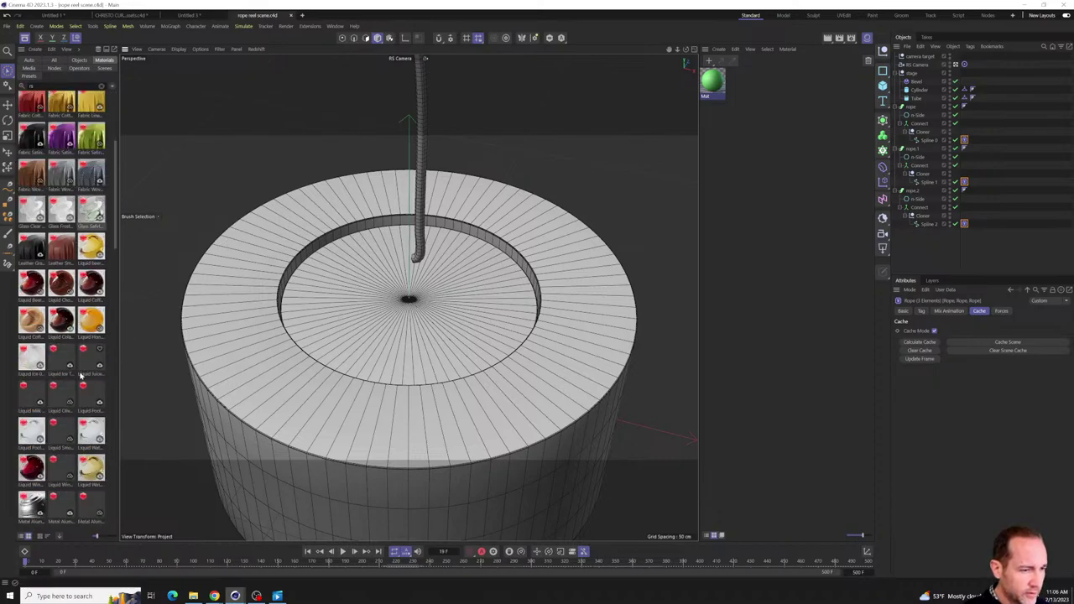
{"action": "scroll", "coordinate": [81, 375], "scroll_direction": "down", "scroll_amount": 2}
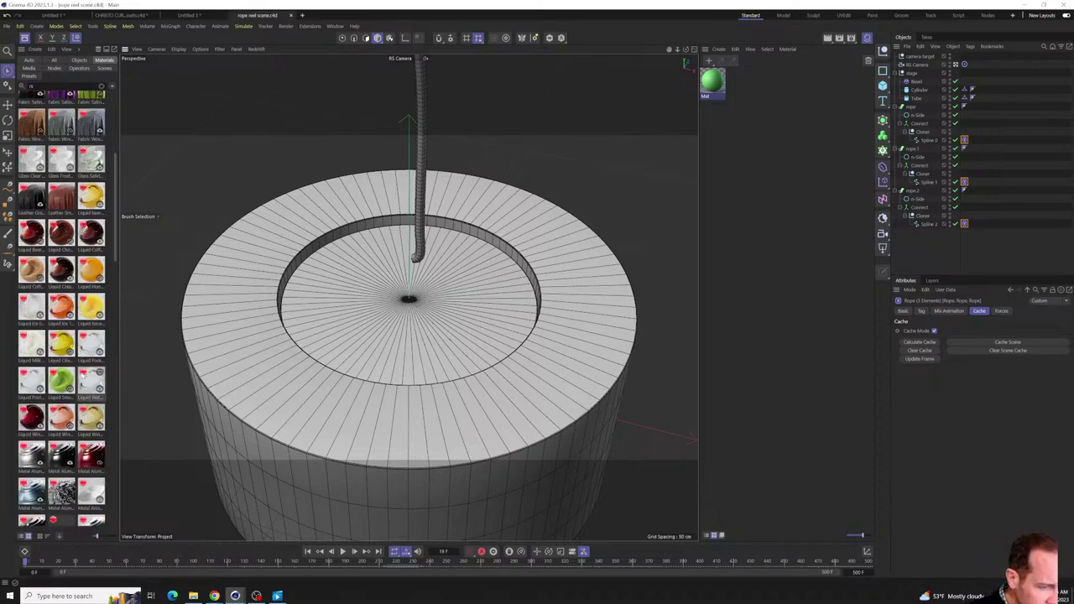
{"action": "scroll", "coordinate": [81, 375], "scroll_direction": "down", "scroll_amount": 2}
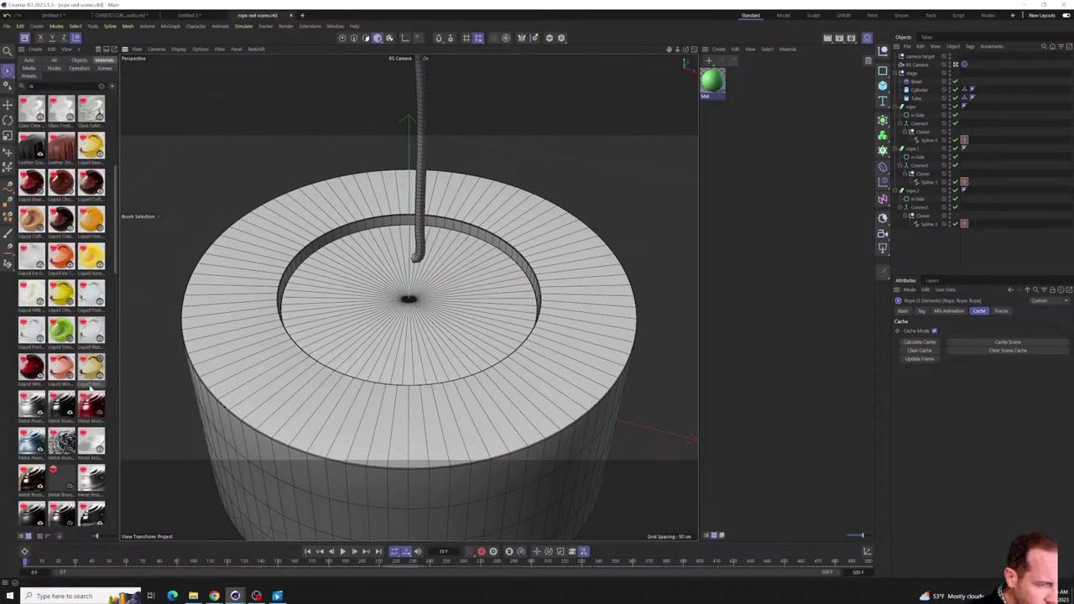
- Add the Metal Aluminium 001 and Metal Brushed 001 materials to the scene and apply the brushed metal to the stage's inner cylinder
{"action": "left_click", "coordinate": [38, 412]}
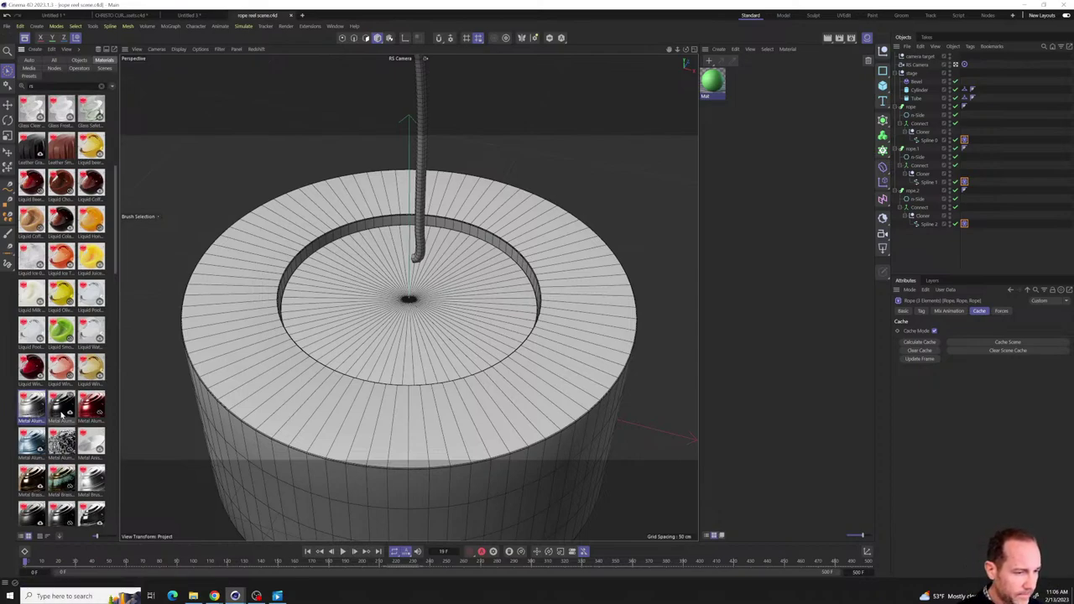
{"action": "scroll", "coordinate": [63, 413], "scroll_direction": "down", "scroll_amount": 2}
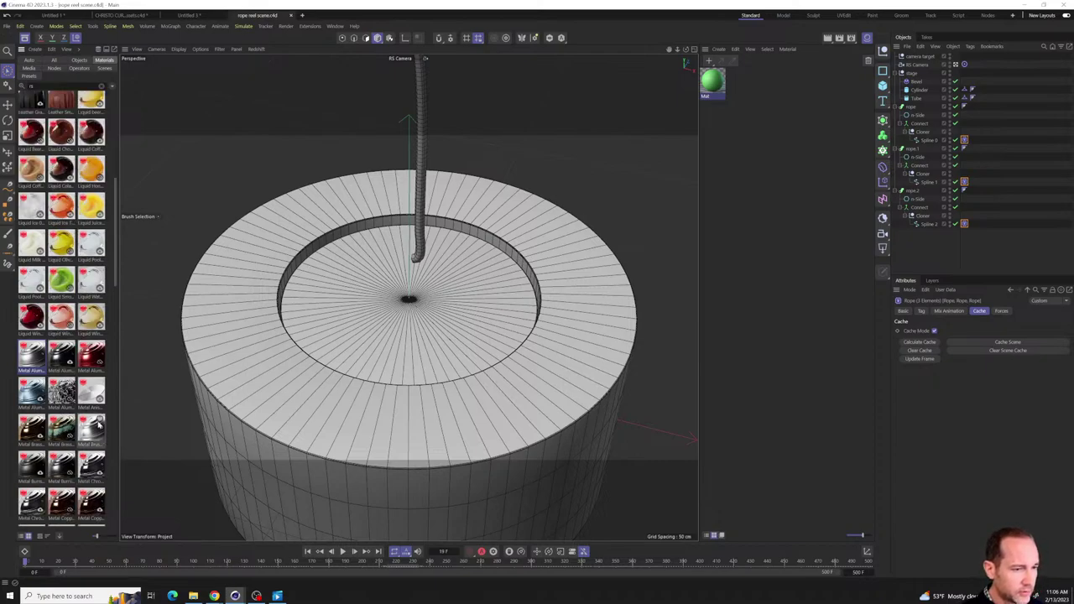
{"action": "left_click", "coordinate": [96, 429]}
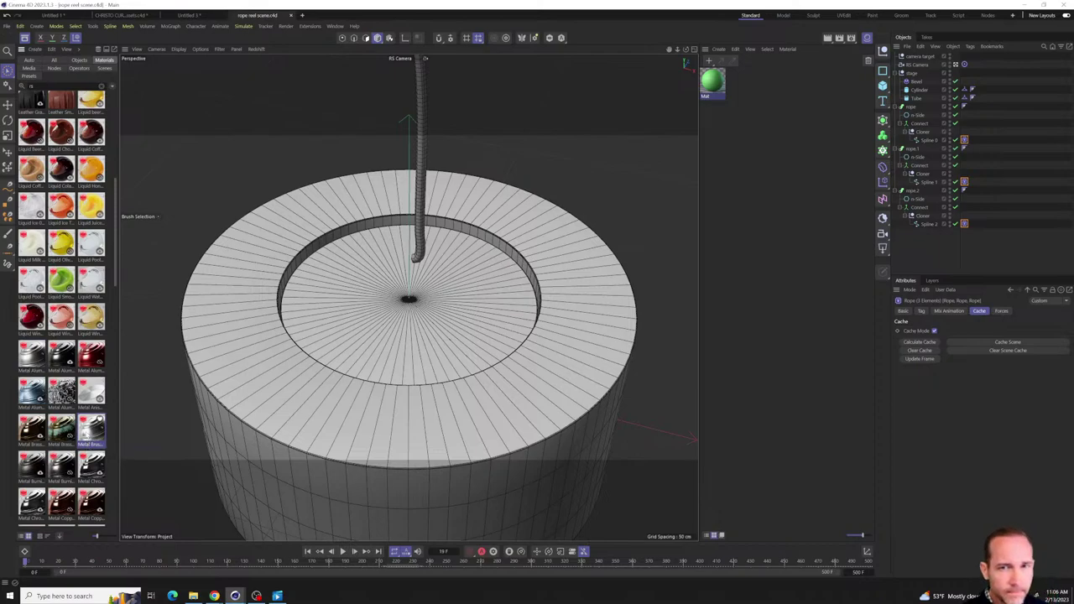
{"action": "double_click", "coordinate": [32, 359]}
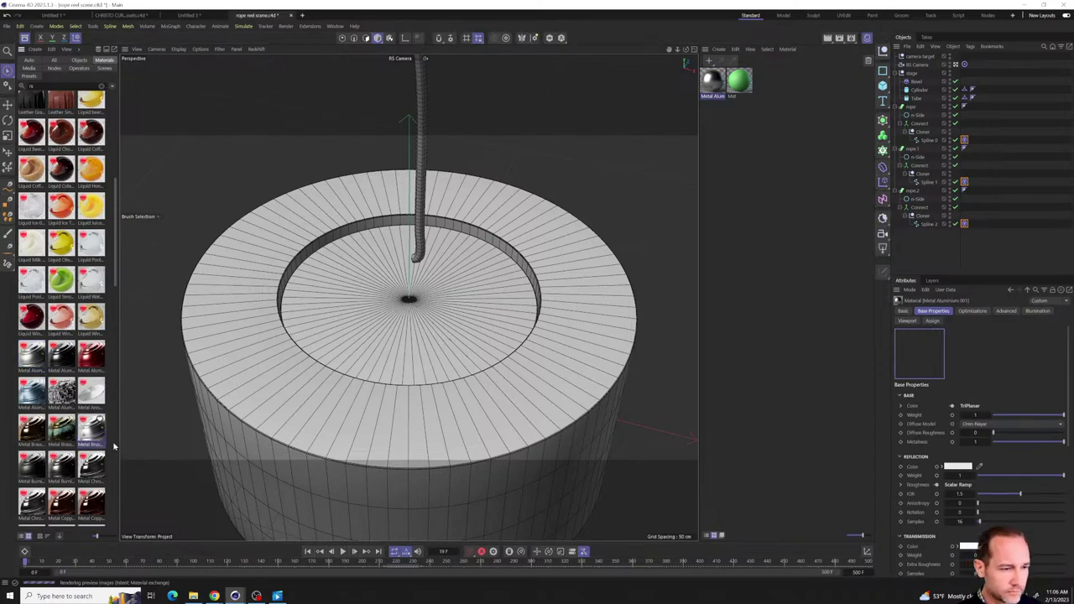
{"action": "double_click", "coordinate": [89, 435]}
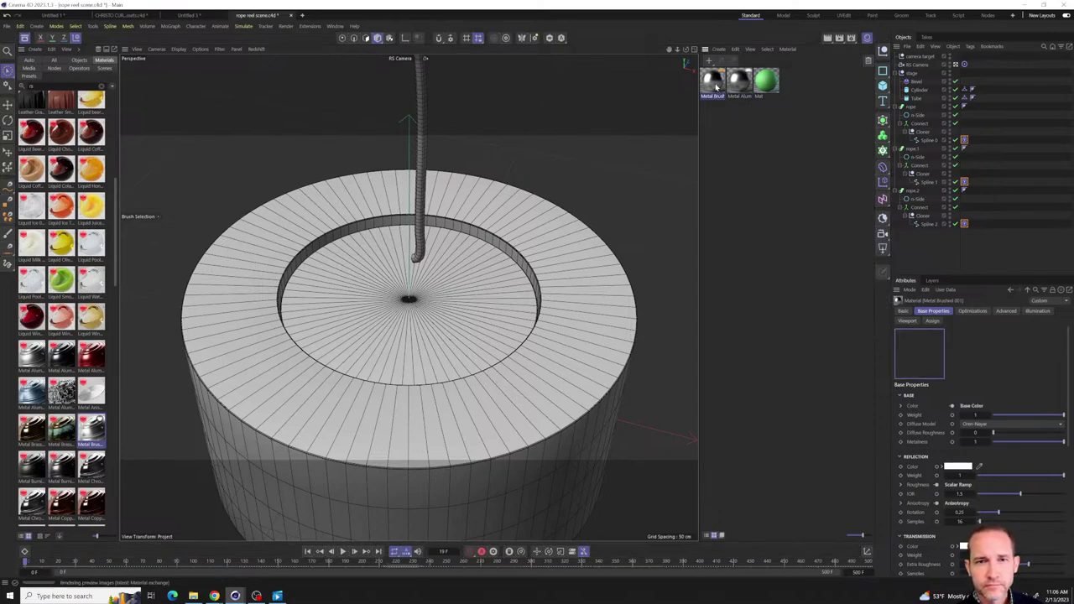
{"action": "left_click", "coordinate": [706, 109]}
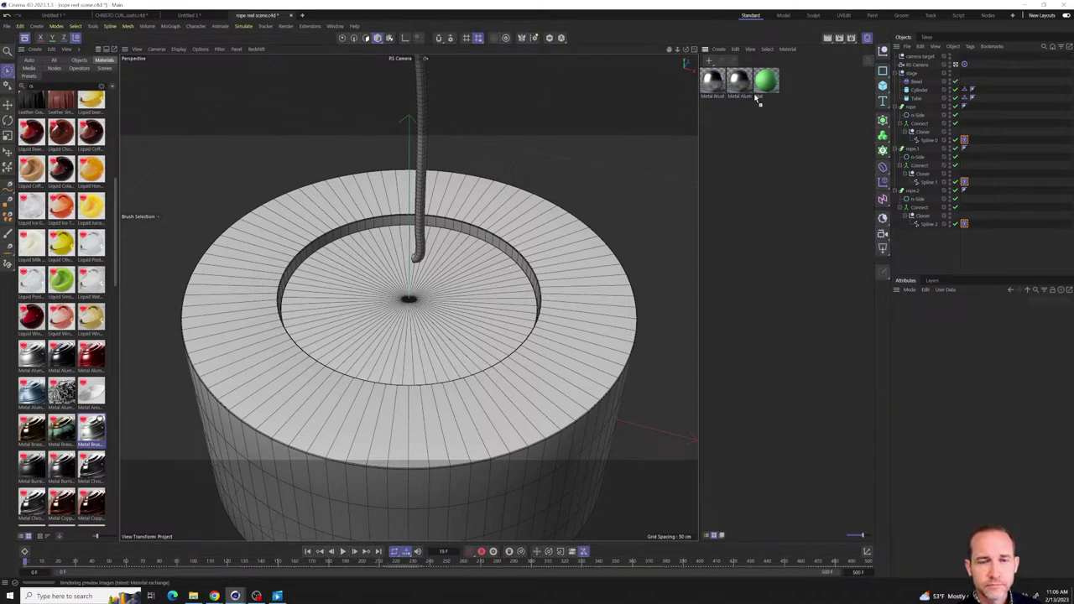
{"action": "left_click_drag", "start_coordinate": [711, 80], "coordinate": [409, 319]}
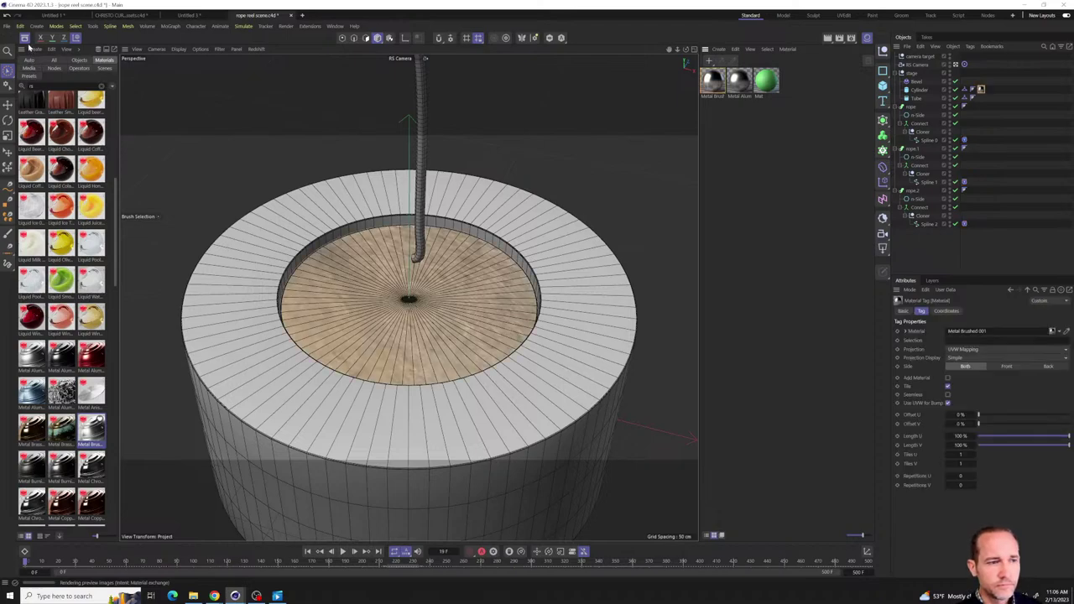
- Add the yellow Fabric Linen 001 material from the asset library to the scene and hide the Asset Browser
{"action": "scroll", "coordinate": [84, 344], "scroll_direction": "up", "scroll_amount": 5}
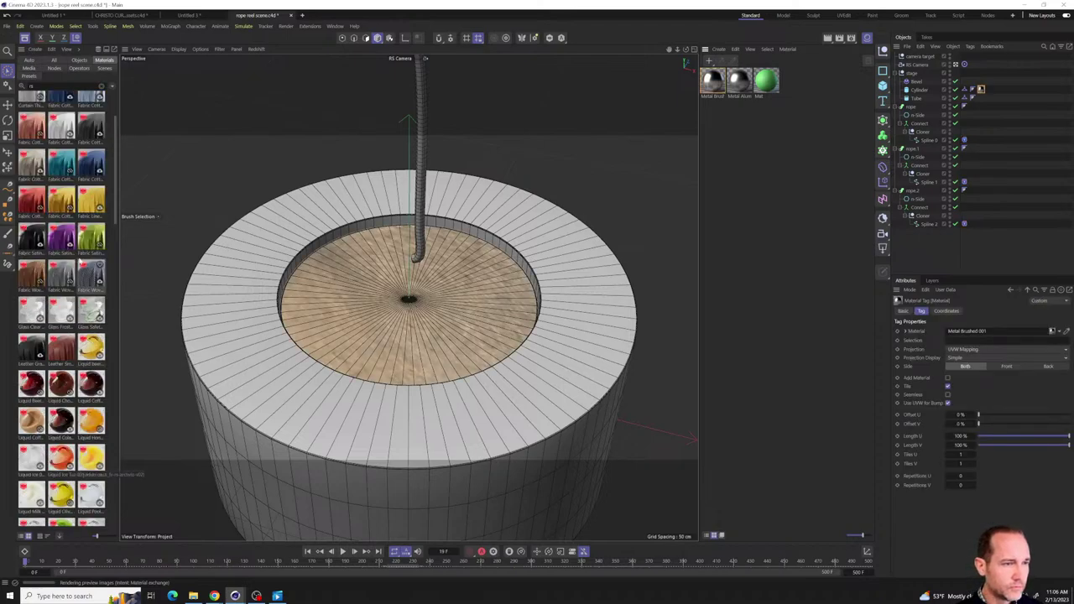
{"action": "left_click", "coordinate": [62, 206]}
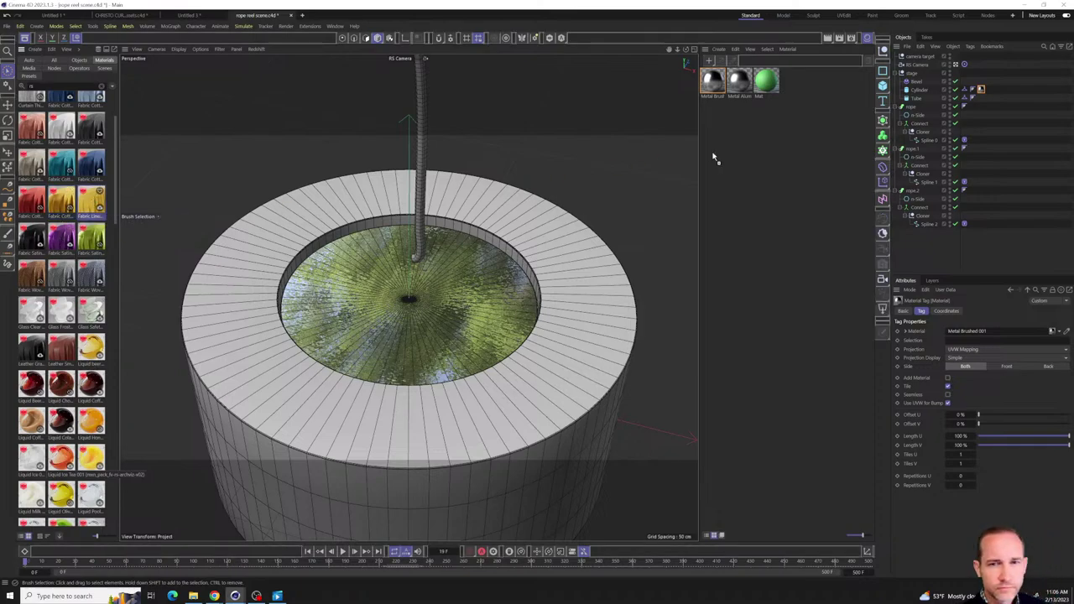
{"action": "left_click_drag", "start_coordinate": [714, 159], "coordinate": [713, 155]}
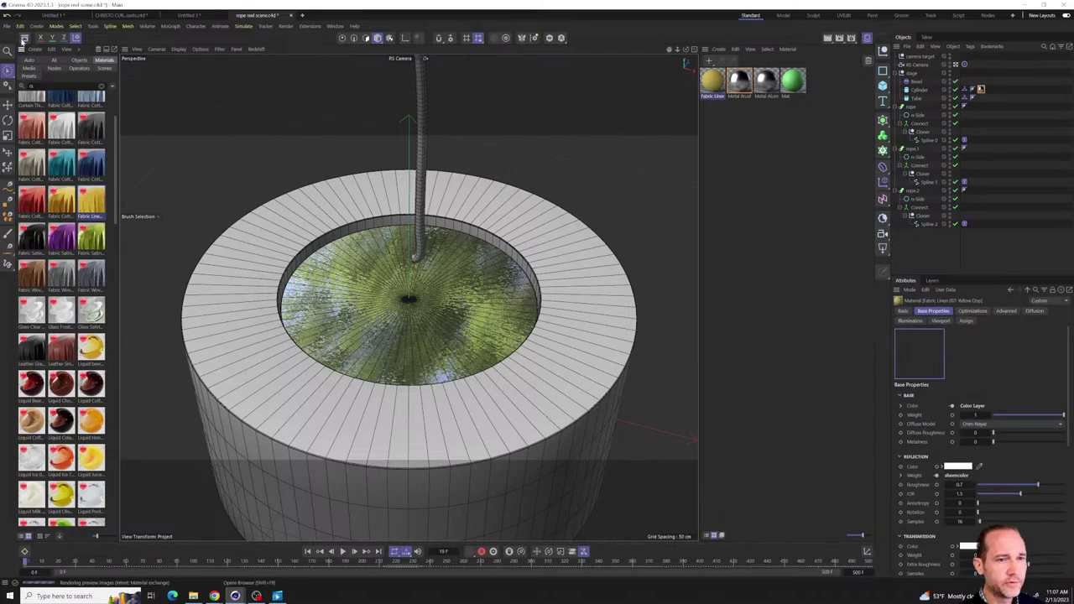
{"action": "left_click", "coordinate": [23, 39]}
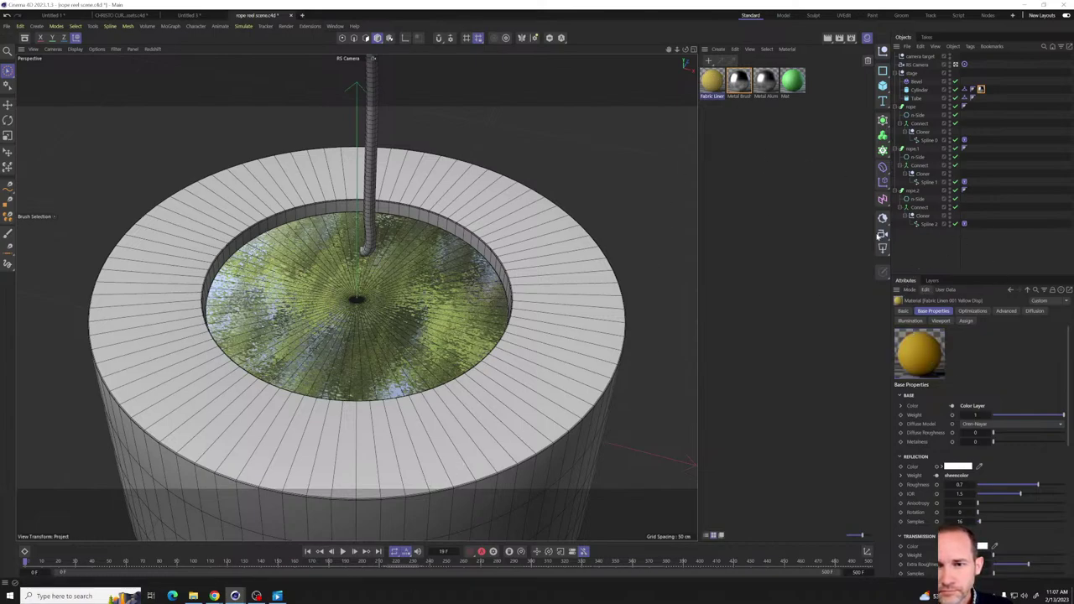
- Add a Redshift Dome Light to the scene and show its object settings
{"action": "left_click", "coordinate": [883, 249]}
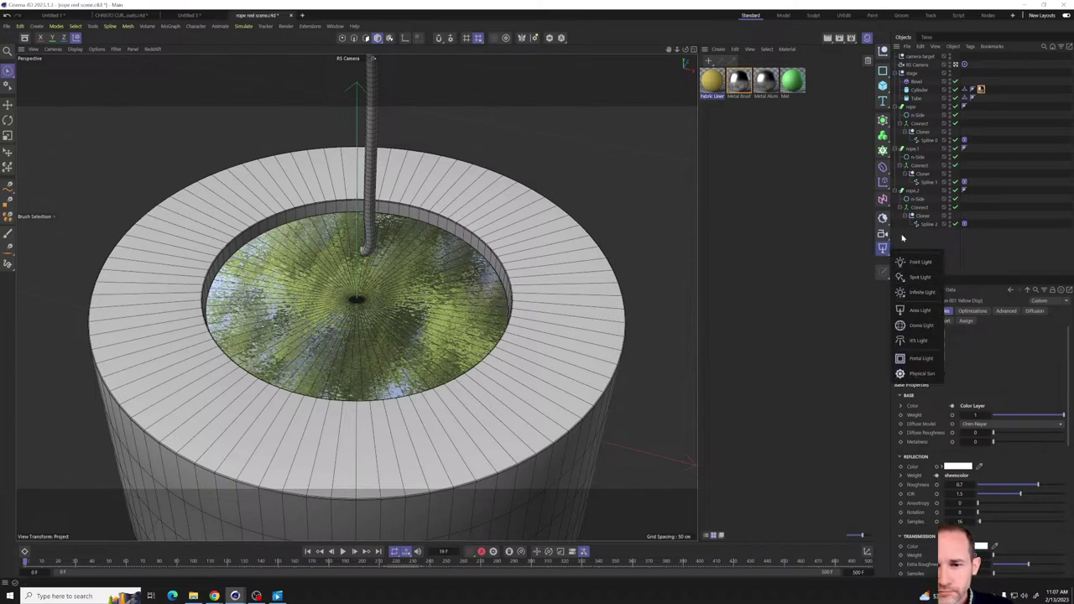
{"action": "left_click", "coordinate": [882, 219]}
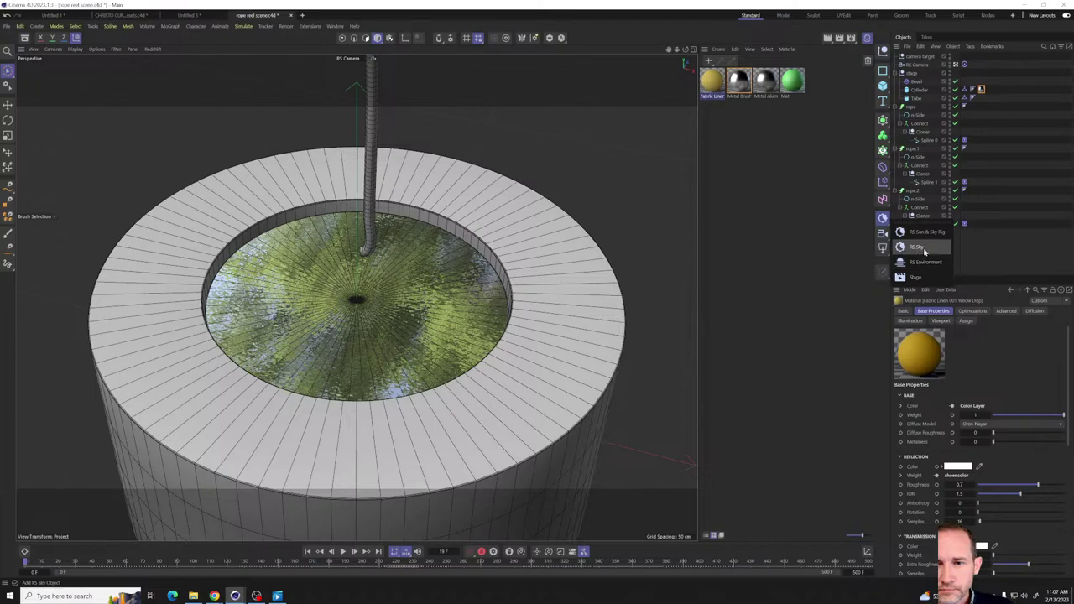
{"action": "left_click", "coordinate": [884, 249]}
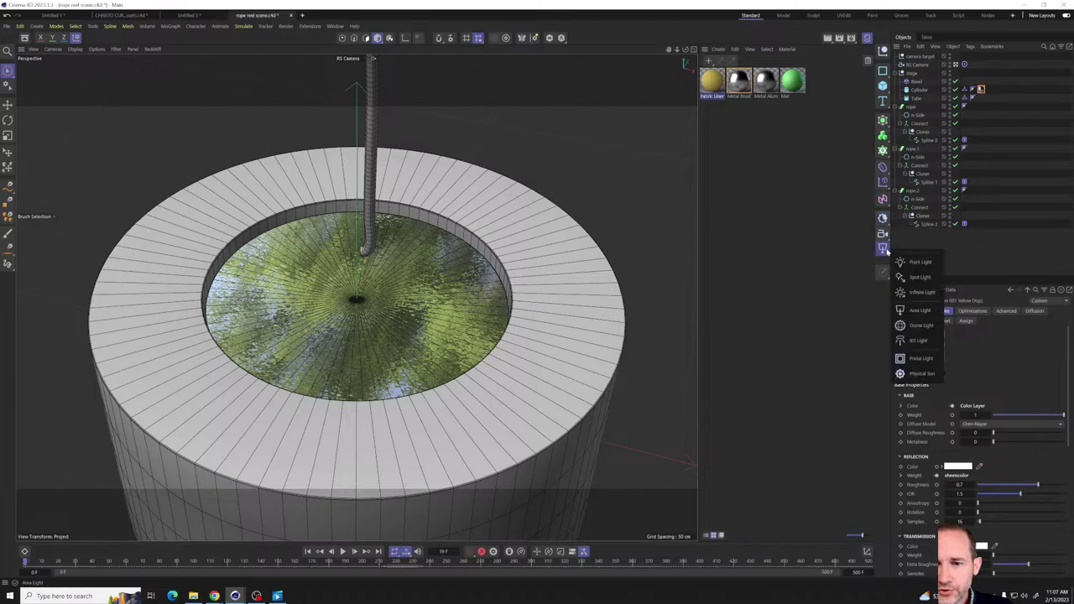
{"action": "left_click", "coordinate": [923, 338]}
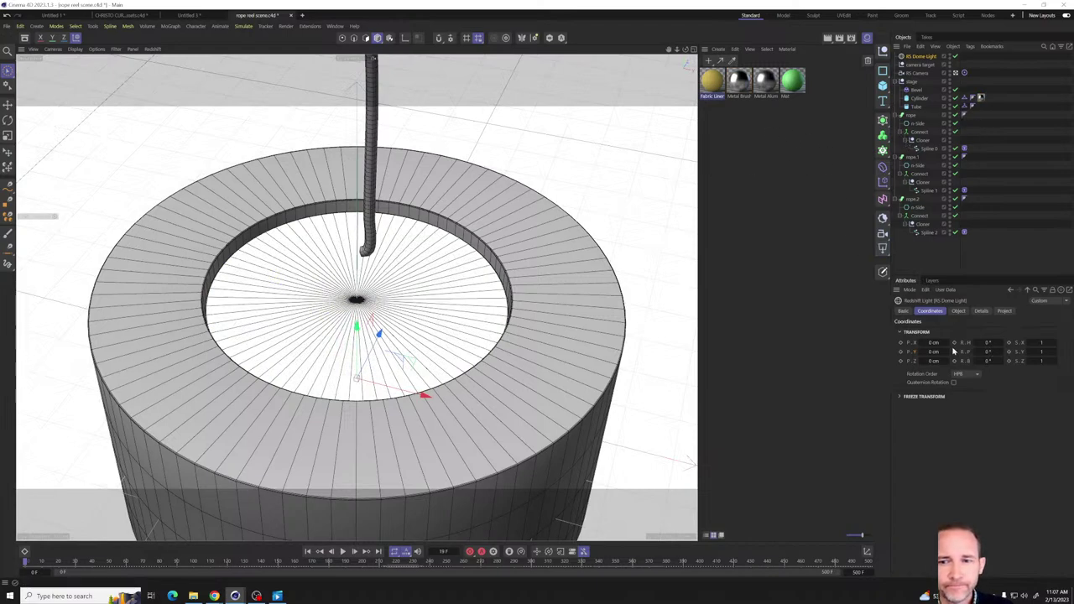
{"action": "left_click", "coordinate": [958, 312]}
{"action": "left_click", "coordinate": [981, 312]}
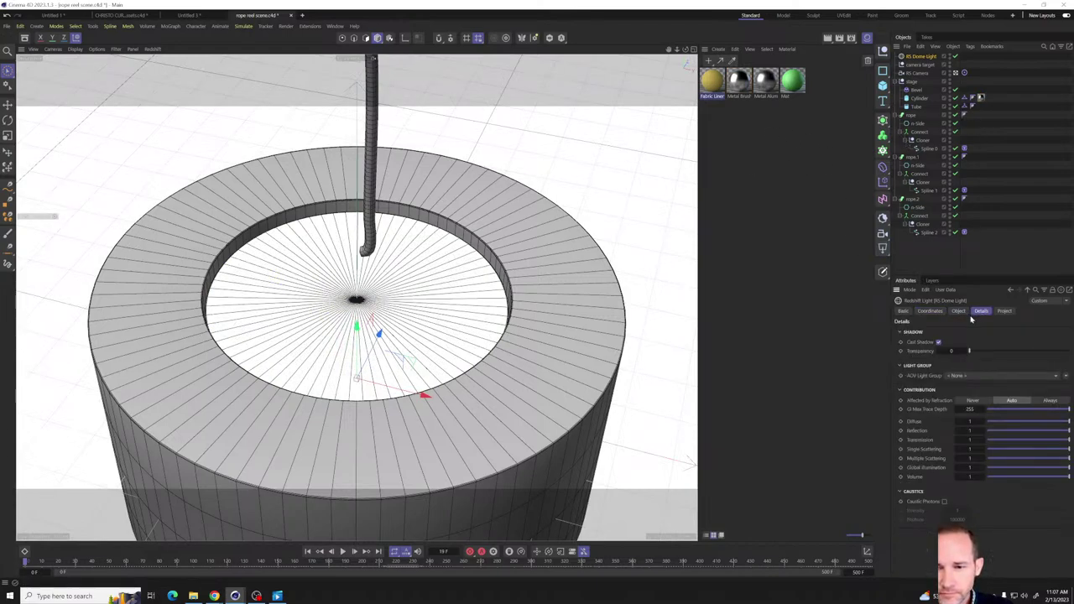
{"action": "left_click", "coordinate": [962, 312]}
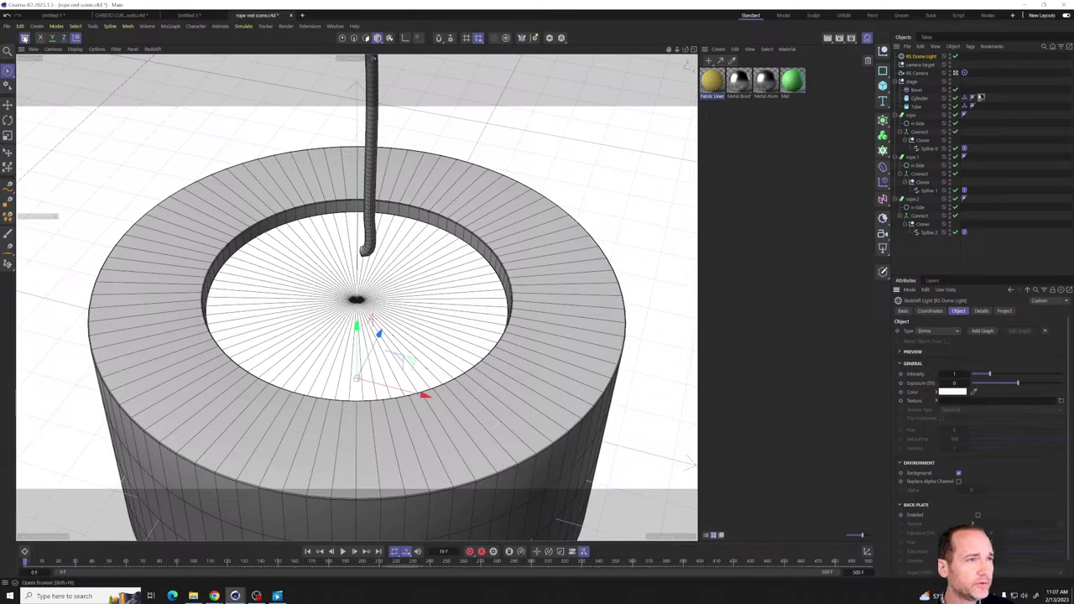
- Search the asset library for "studio" and assign SoftboxStudio.hdr as the dome light's texture
{"action": "left_click", "coordinate": [25, 38]}
{"action": "left_click", "coordinate": [31, 85]}
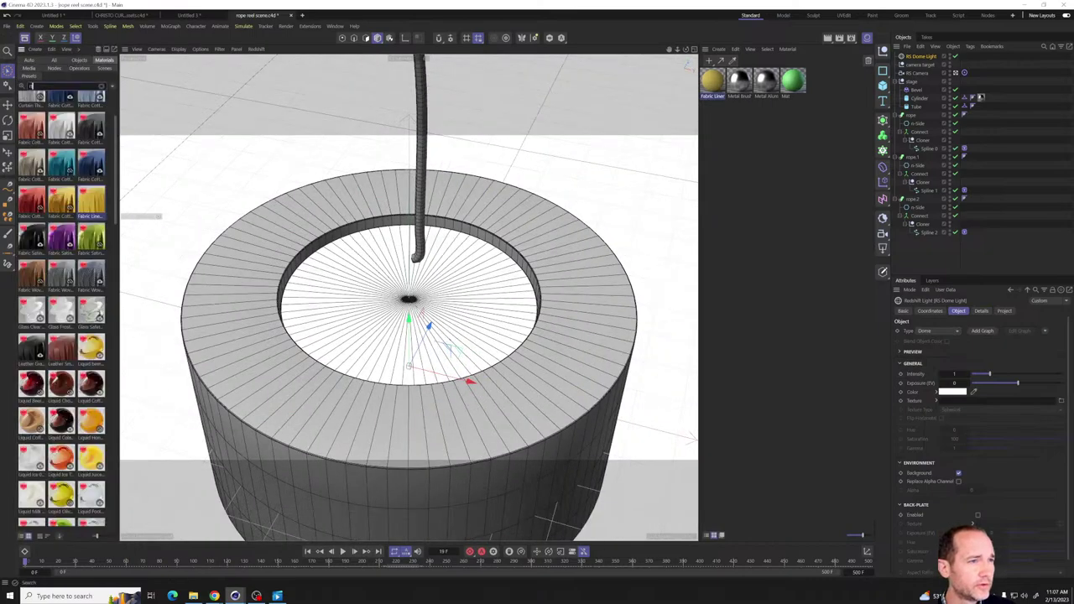
{"action": "left_click", "coordinate": [25, 59]}
{"action": "type", "text": "studio"}
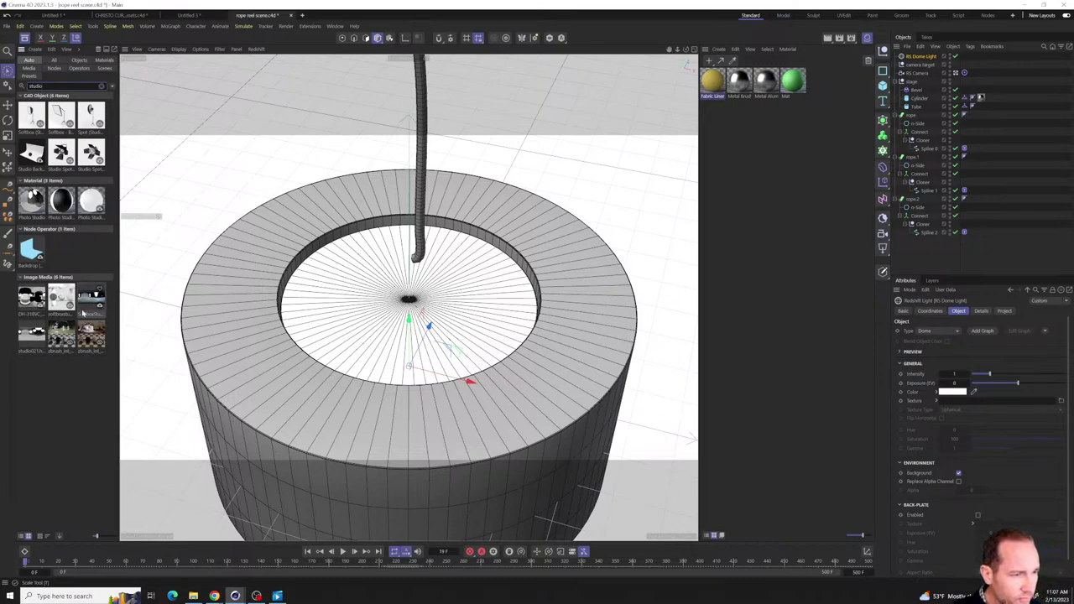
{"action": "left_click_drag", "start_coordinate": [90, 300], "coordinate": [247, 338]}
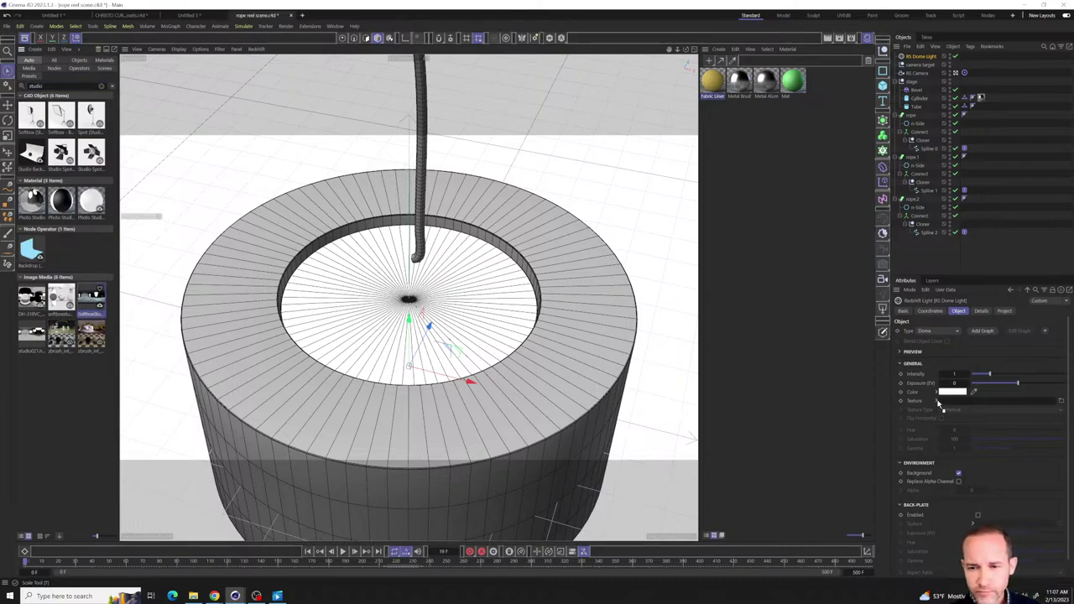
{"action": "left_click_drag", "start_coordinate": [961, 403], "coordinate": [961, 401]}
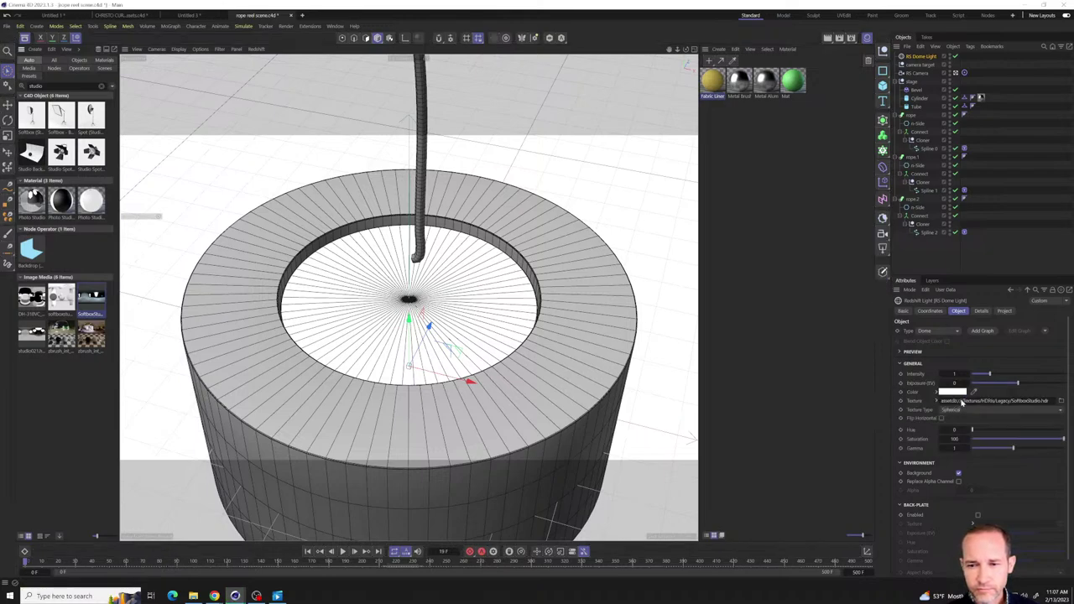
- Disable the dome light's Background option and rotate the light around its vertical axis
{"action": "left_click", "coordinate": [959, 474]}
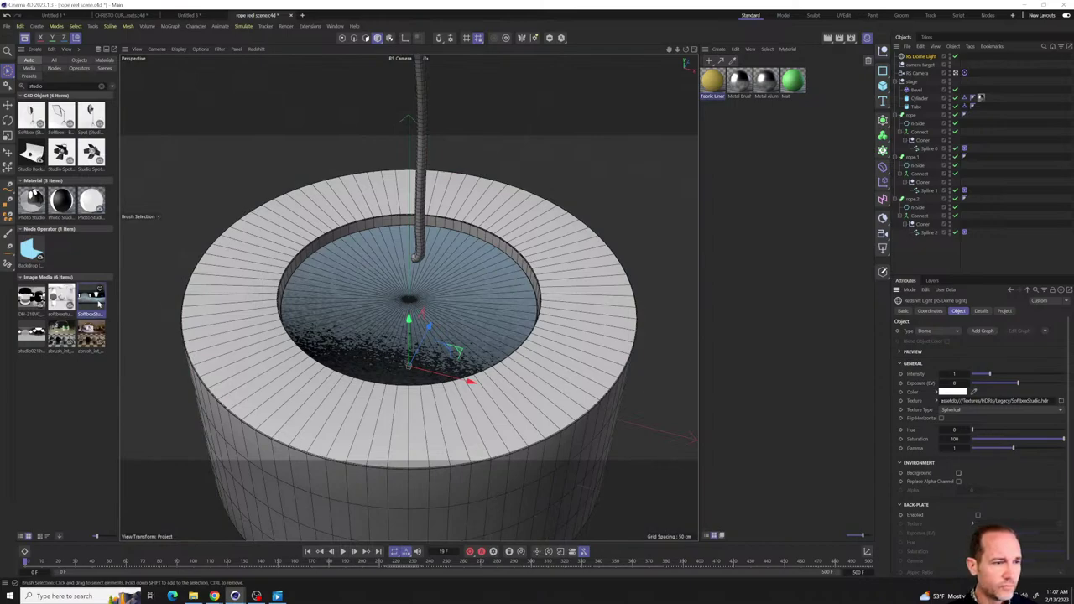
{"action": "key", "text": "r"}
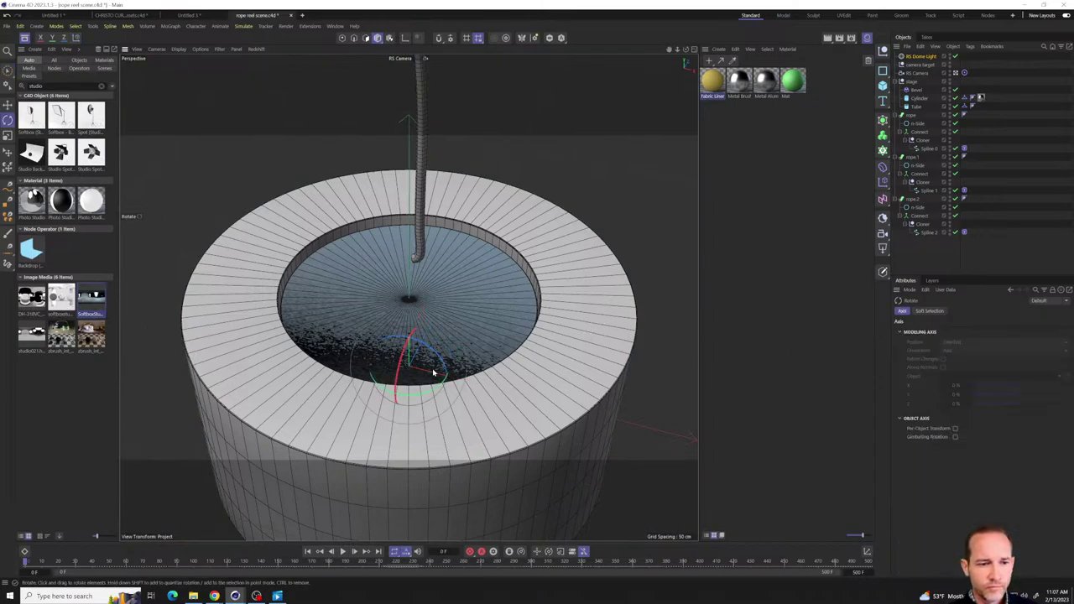
{"action": "mouse_move", "coordinate": [424, 394]}
{"action": "left_mouse_down"}
{"action": "mouse_move", "coordinate": [436, 391]}
{"action": "mouse_move", "coordinate": [411, 406]}
{"action": "left_mouse_up"}
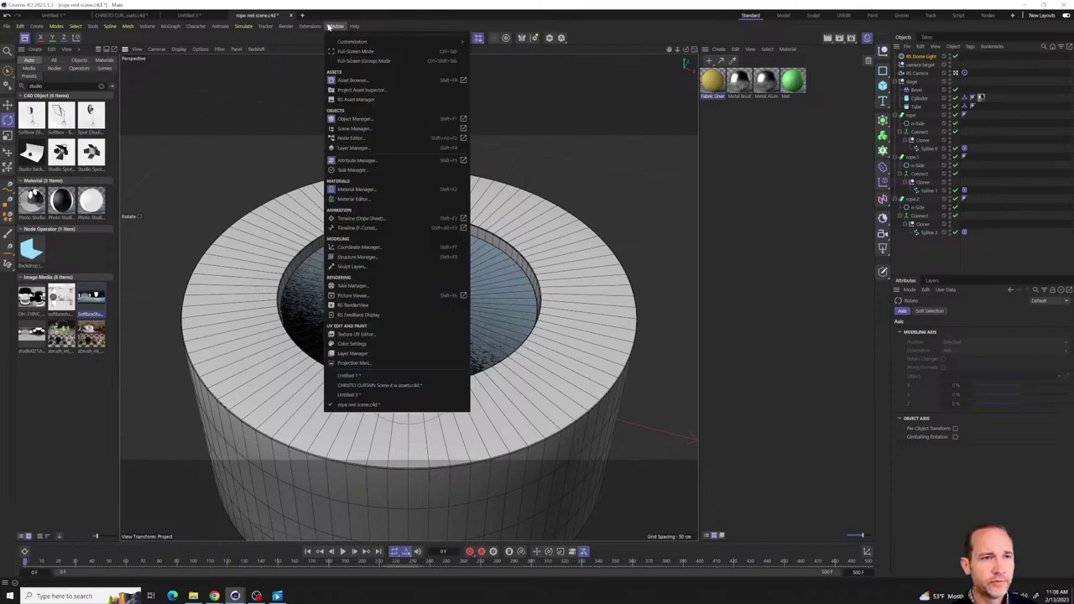
- Open the Redshift RenderView, hide the Asset Browser and start the interactive render
{"action": "left_click", "coordinate": [335, 26]}
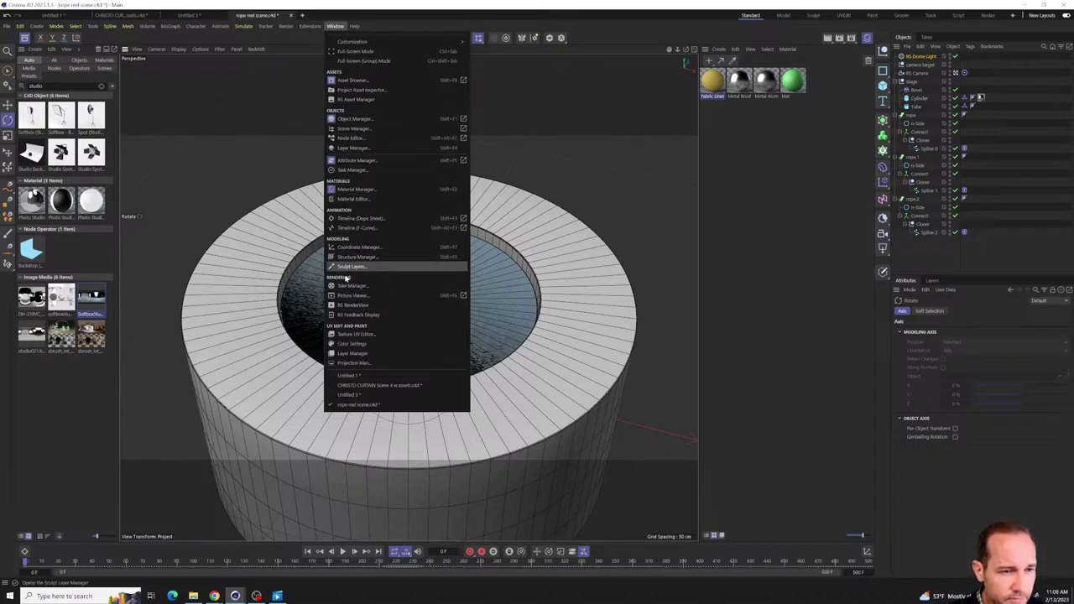
{"action": "left_click", "coordinate": [346, 305]}
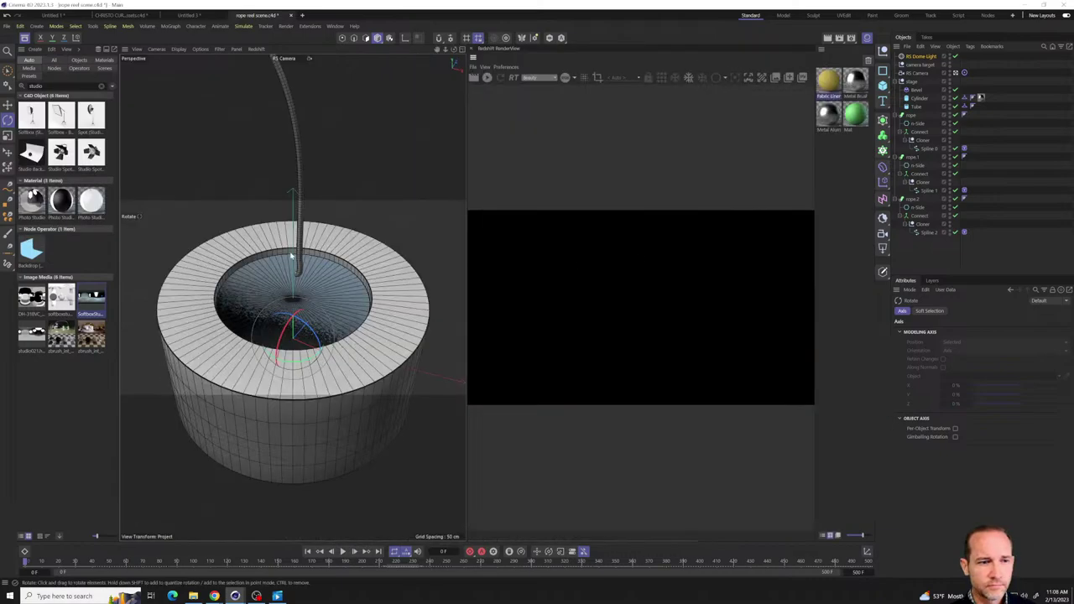
{"action": "left_click", "coordinate": [24, 39]}
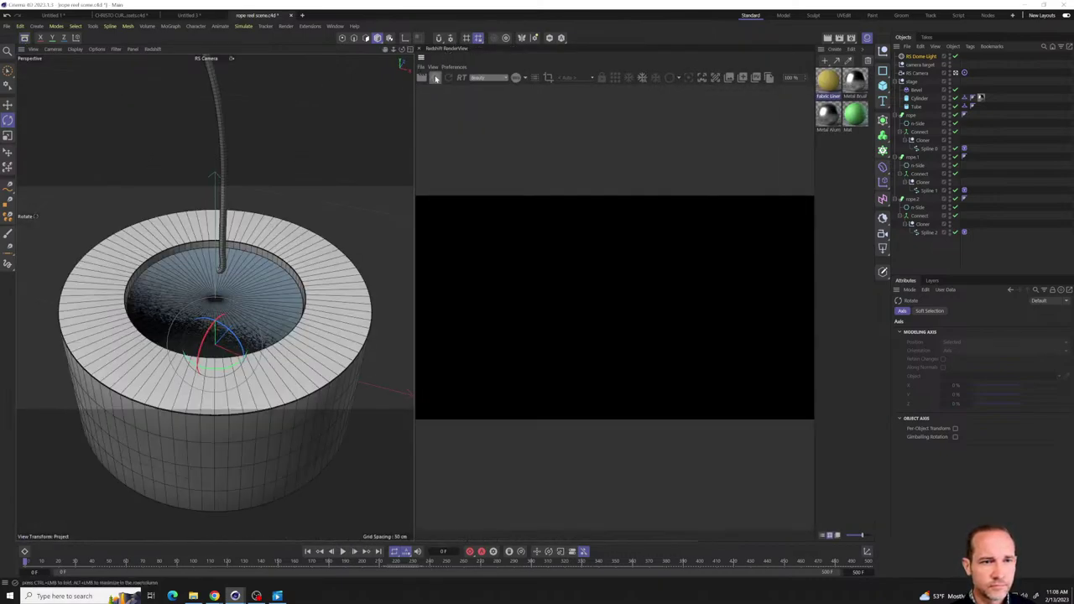
{"action": "left_click", "coordinate": [435, 77]}
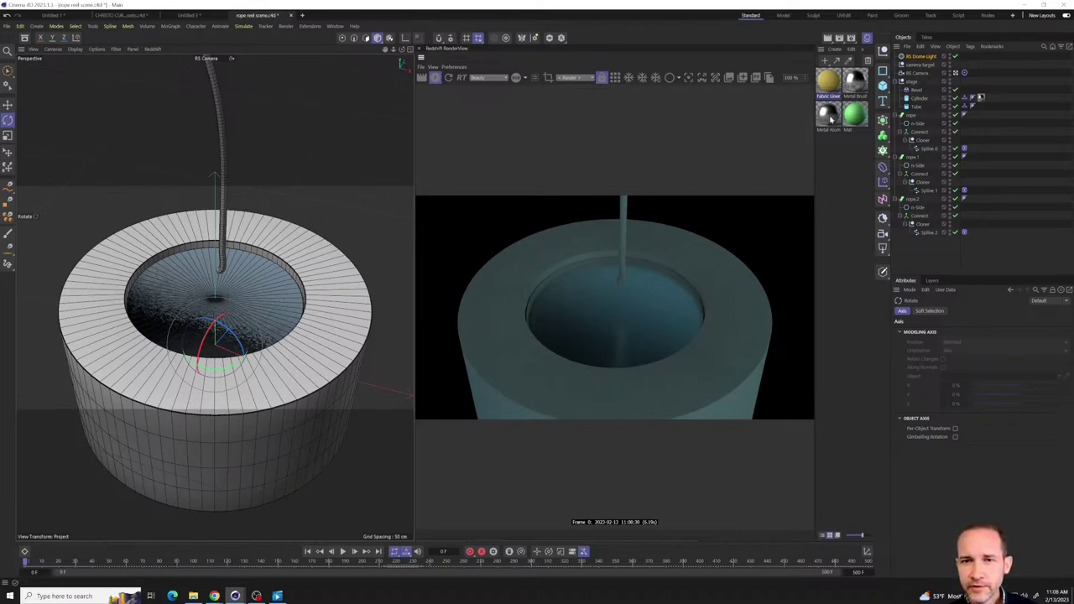
- Check the cylinder's material tag and assign the Metal Aluminium 001 material to the stage's tube
{"action": "left_click", "coordinate": [980, 98]}
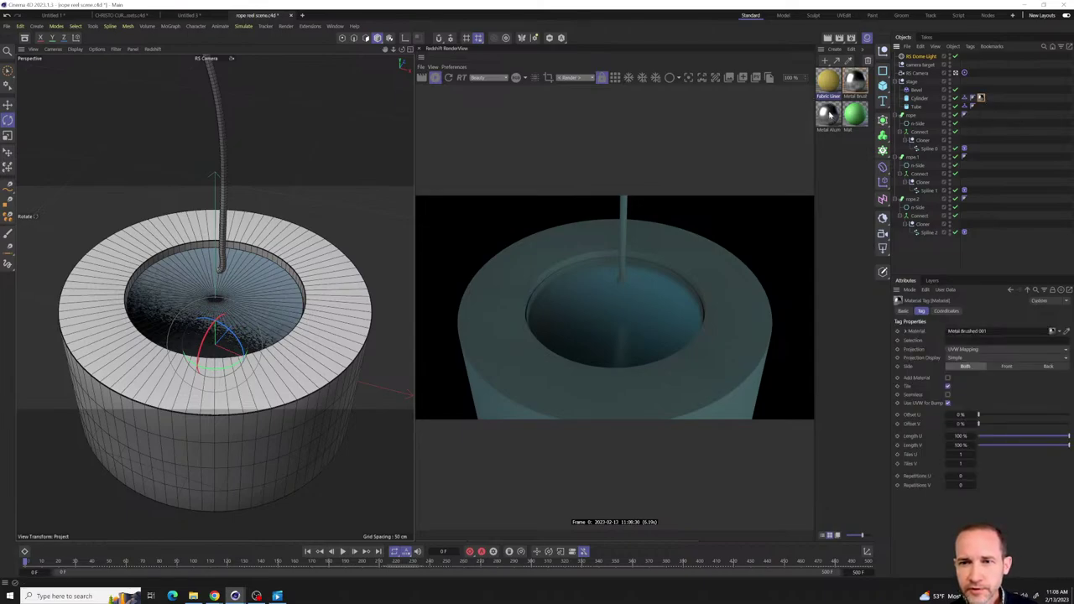
{"action": "left_click_drag", "start_coordinate": [830, 115], "coordinate": [921, 109]}
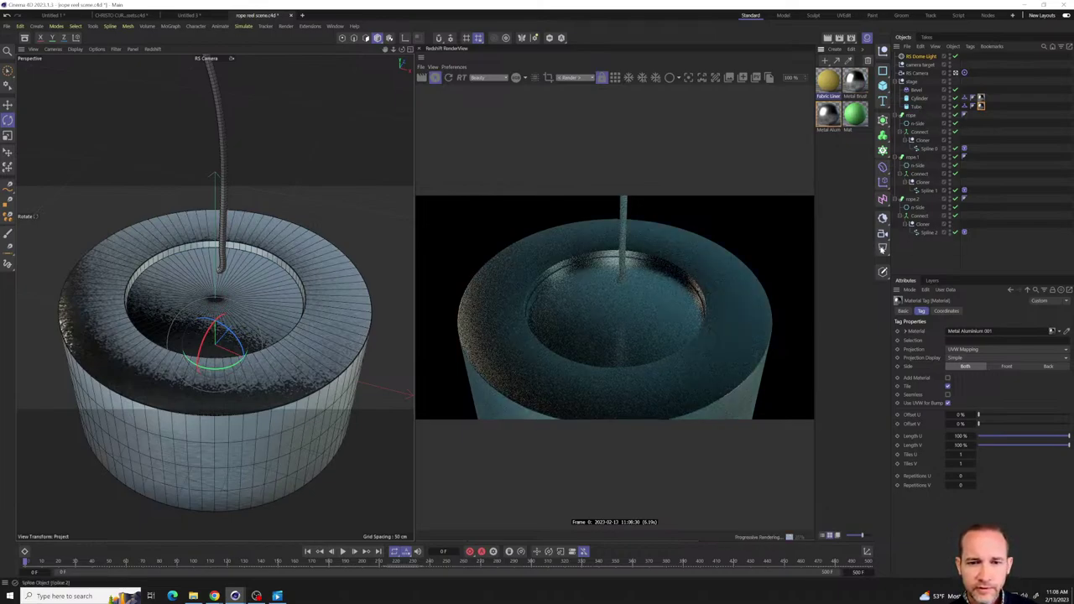
- Set the stage's bevel deformer to a 5 cm offset with 4 subdivisions
{"action": "left_click", "coordinate": [917, 90]}
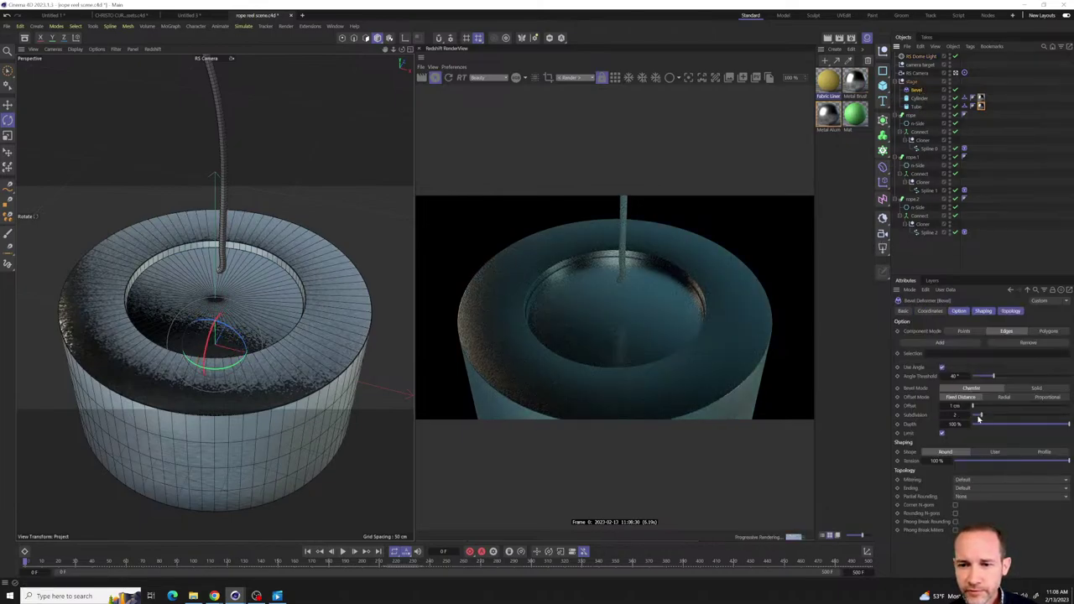
{"action": "left_click", "coordinate": [969, 407]}
{"action": "left_click", "coordinate": [969, 407]}
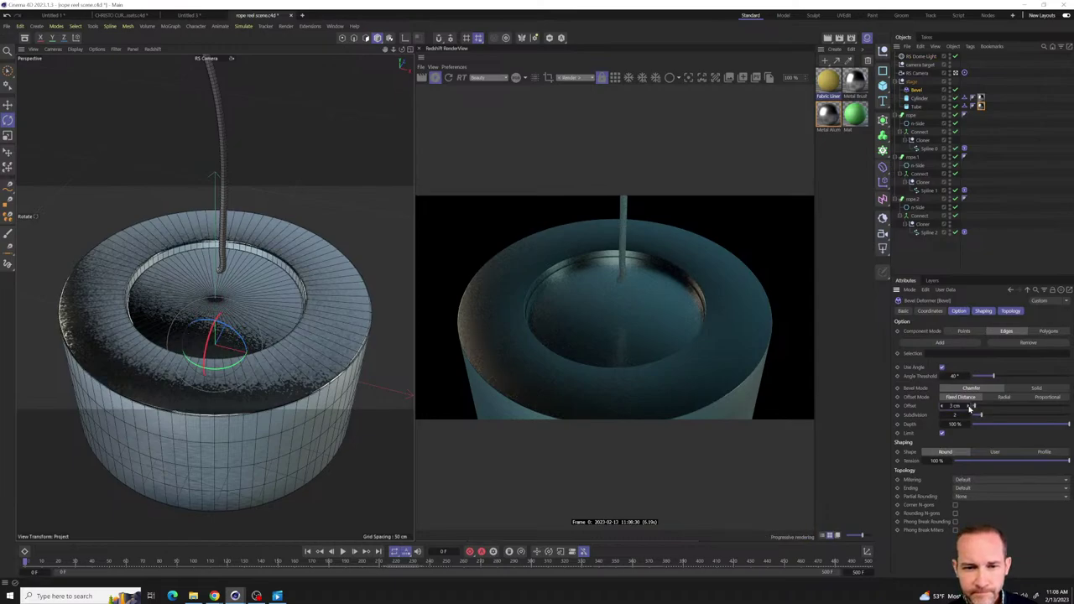
{"action": "left_click", "coordinate": [969, 407]}
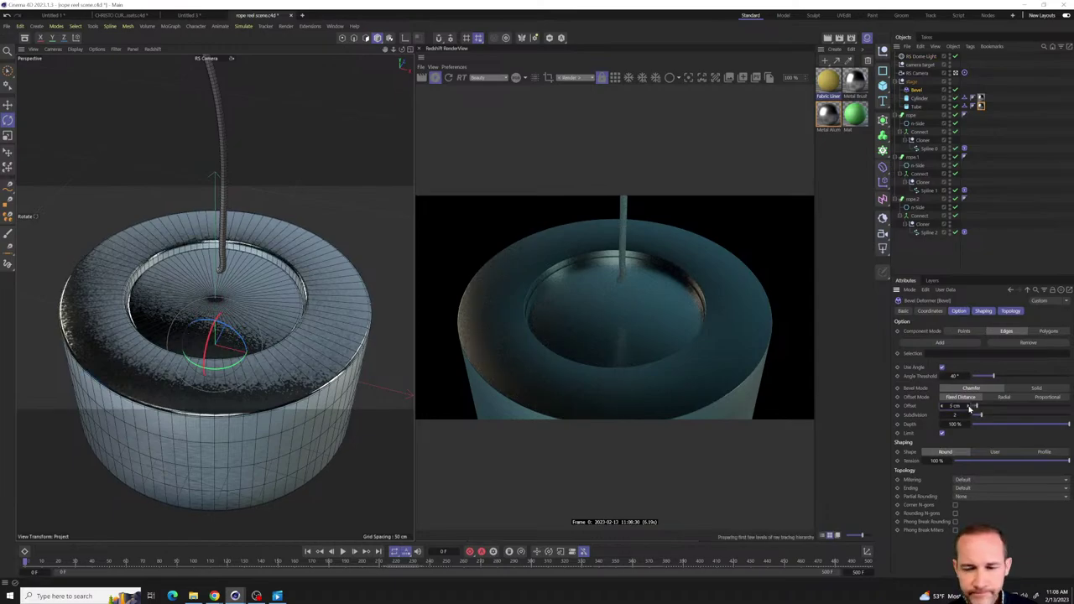
{"action": "left_click", "coordinate": [969, 407]}
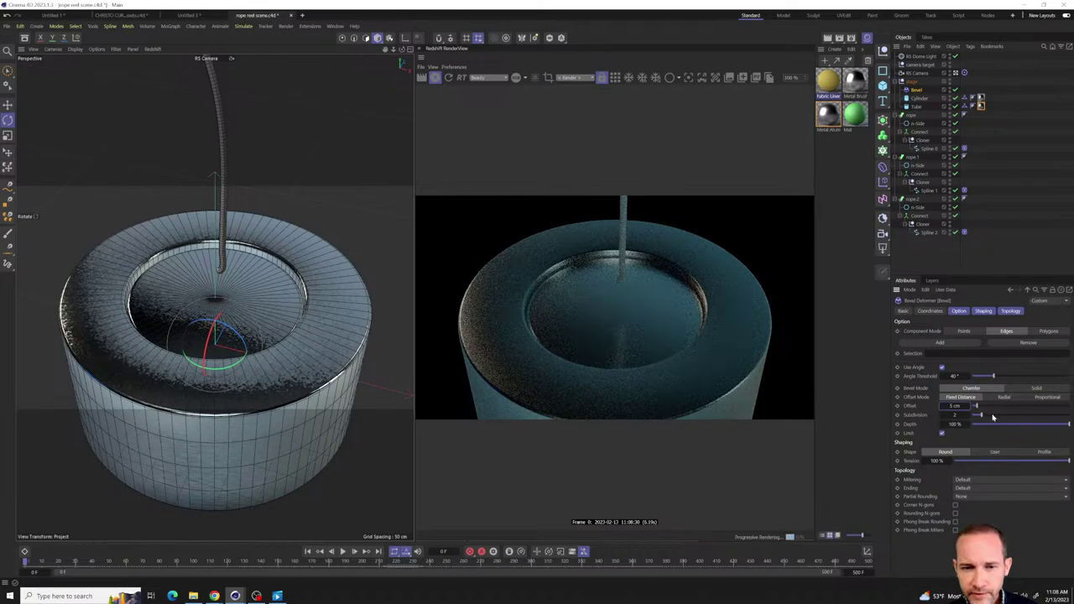
{"action": "left_click", "coordinate": [993, 417]}
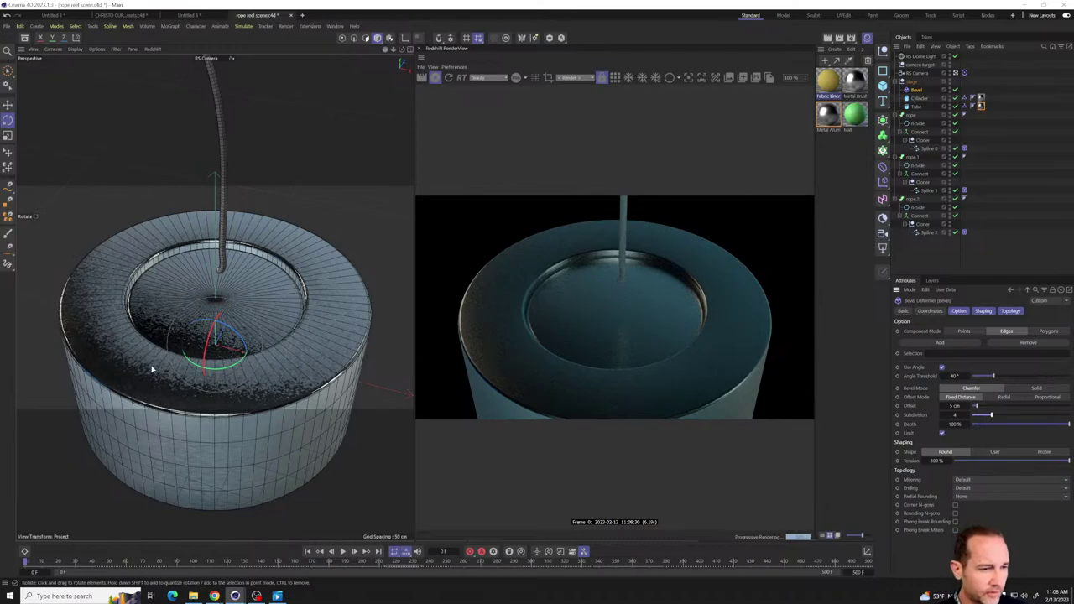
- Check the cylinder and tube objects, play the animation briefly and scrub to frame 411, where the ropes are piled on the raised cylinder
{"action": "left_click", "coordinate": [918, 99]}
{"action": "left_click", "coordinate": [916, 107]}
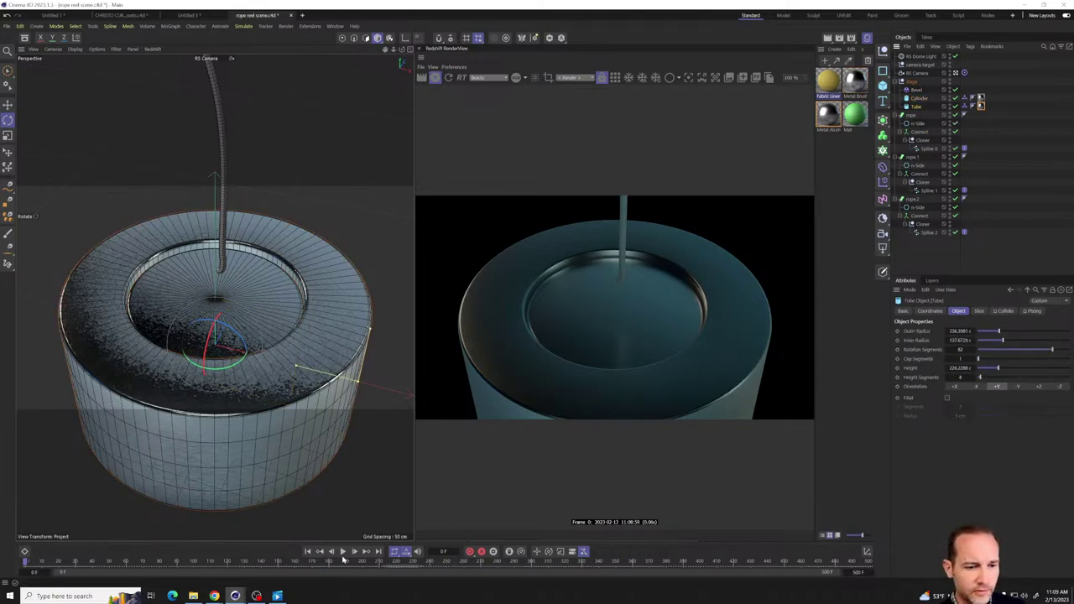
{"action": "left_click", "coordinate": [344, 554]}
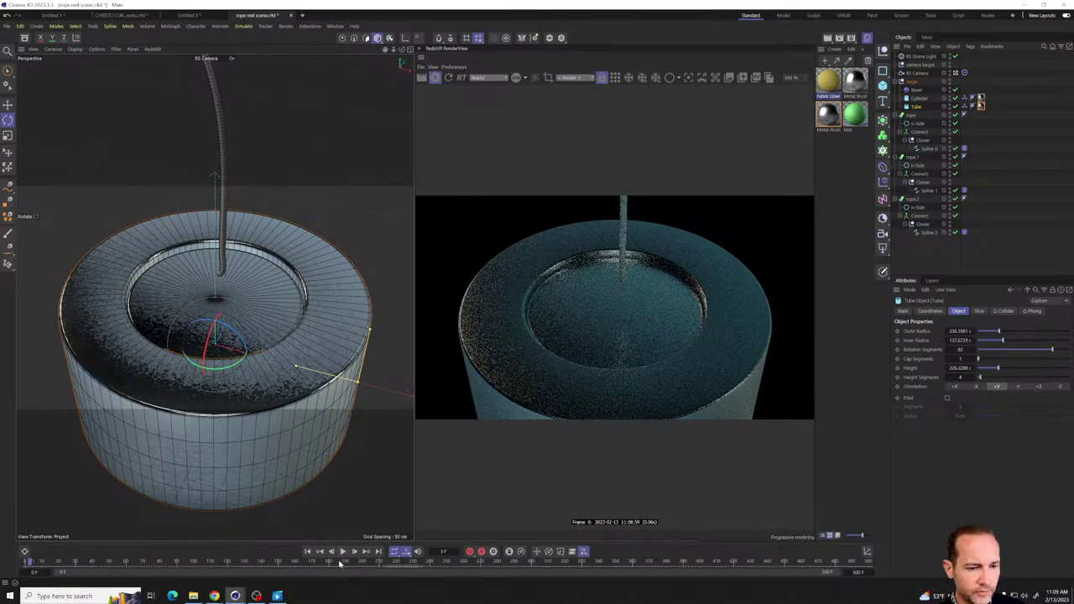
{"action": "left_click", "coordinate": [343, 554]}
{"action": "left_click", "coordinate": [466, 561]}
{"action": "left_click_drag", "start_coordinate": [492, 567], "coordinate": [529, 570]}
{"action": "left_click_drag", "start_coordinate": [626, 571], "coordinate": [719, 572]}
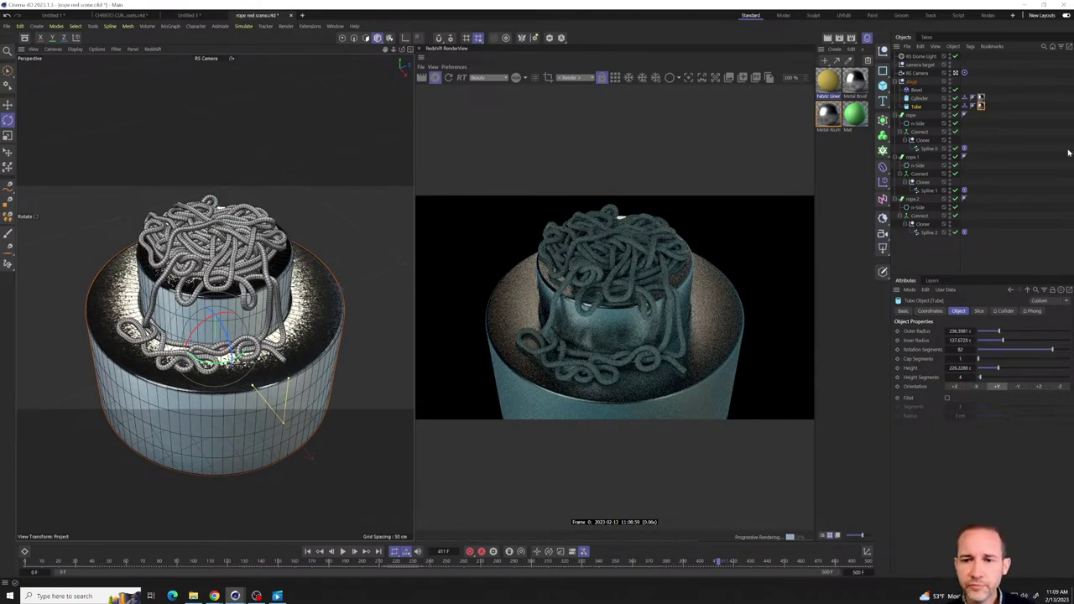
- Review the dome light's environment and back-plate options, and rotate the light around its vertical axis
{"action": "left_click", "coordinate": [919, 56]}
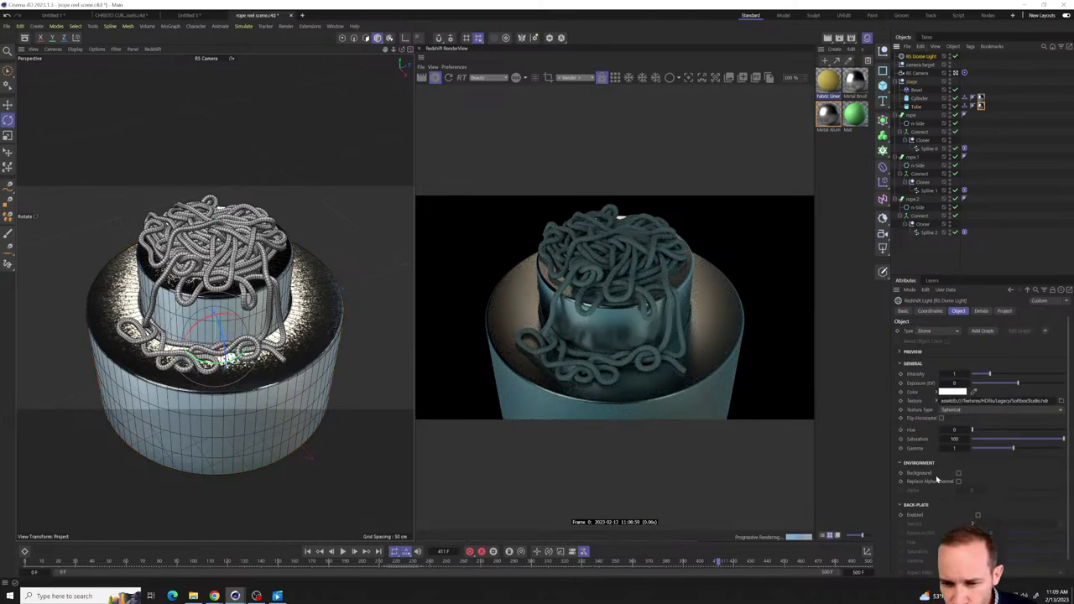
{"action": "scroll", "coordinate": [939, 528], "scroll_direction": "down", "scroll_amount": 1}
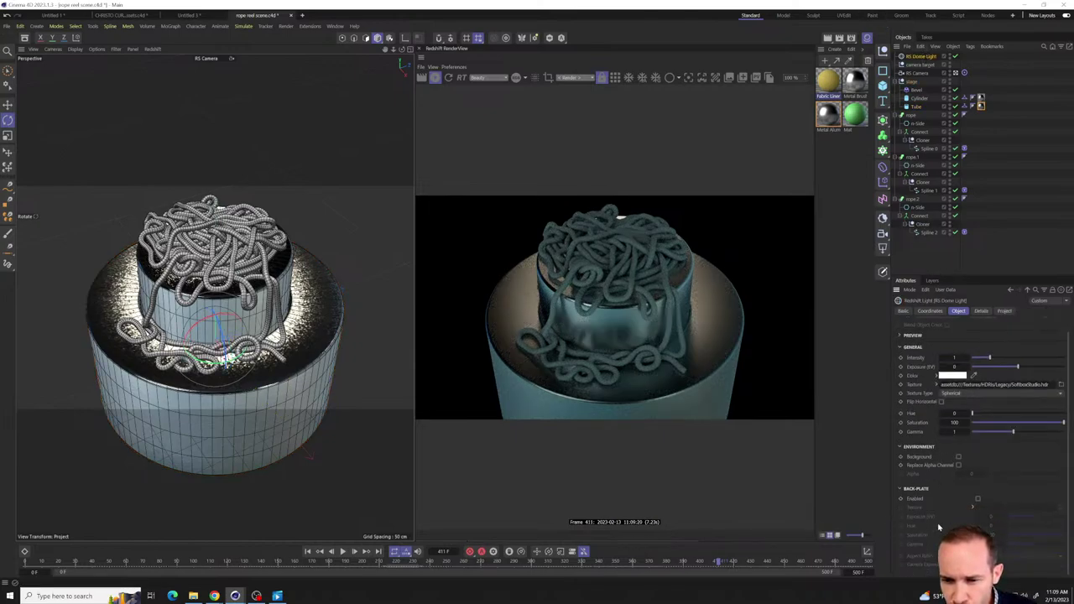
{"action": "left_click", "coordinate": [978, 499]}
{"action": "left_click", "coordinate": [977, 499]}
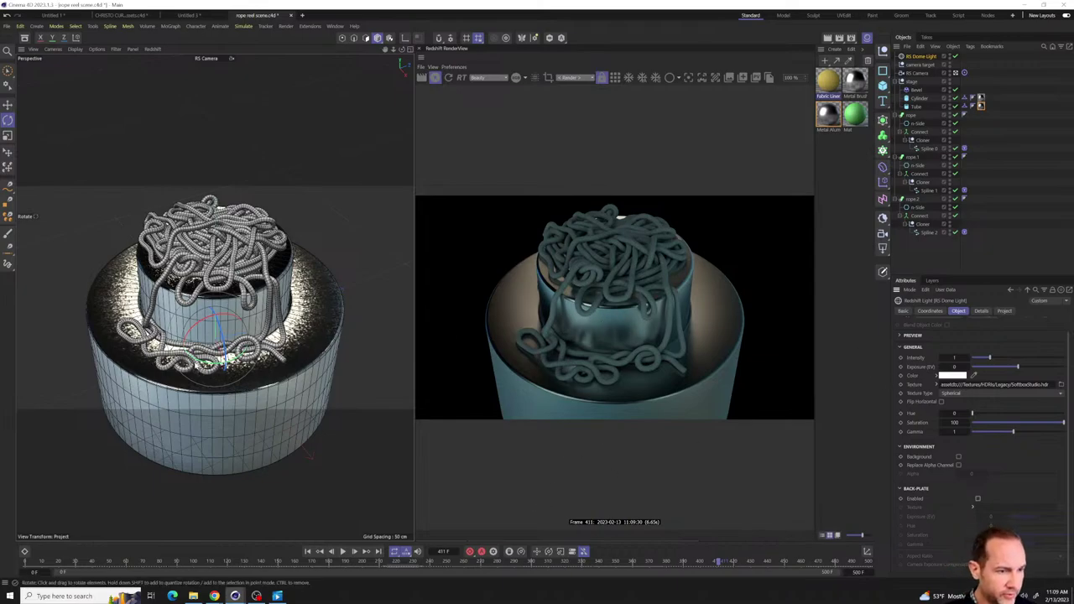
{"action": "left_click_drag", "start_coordinate": [203, 361], "coordinate": [286, 352]}
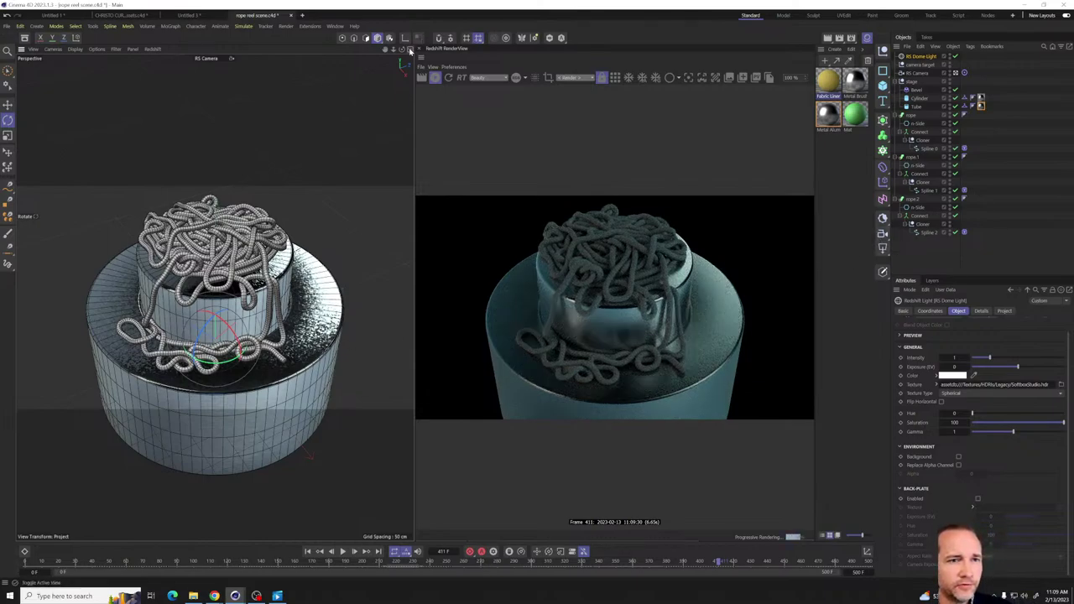
- Switch to the four-view layout and add a Redshift Area Light, ready for moving
{"action": "left_click", "coordinate": [409, 50]}
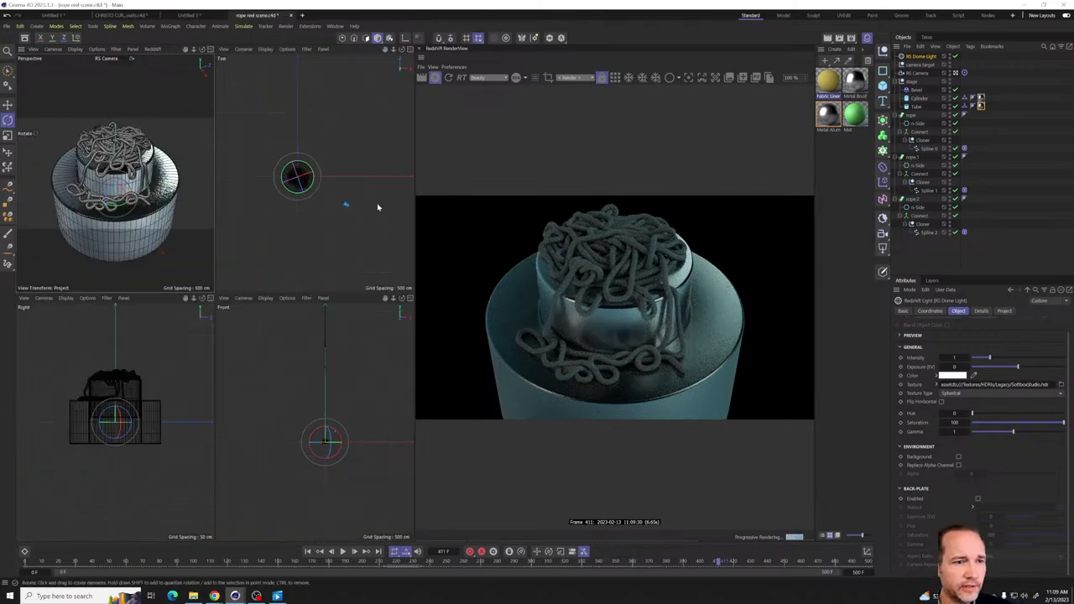
{"action": "left_click", "coordinate": [882, 250]}
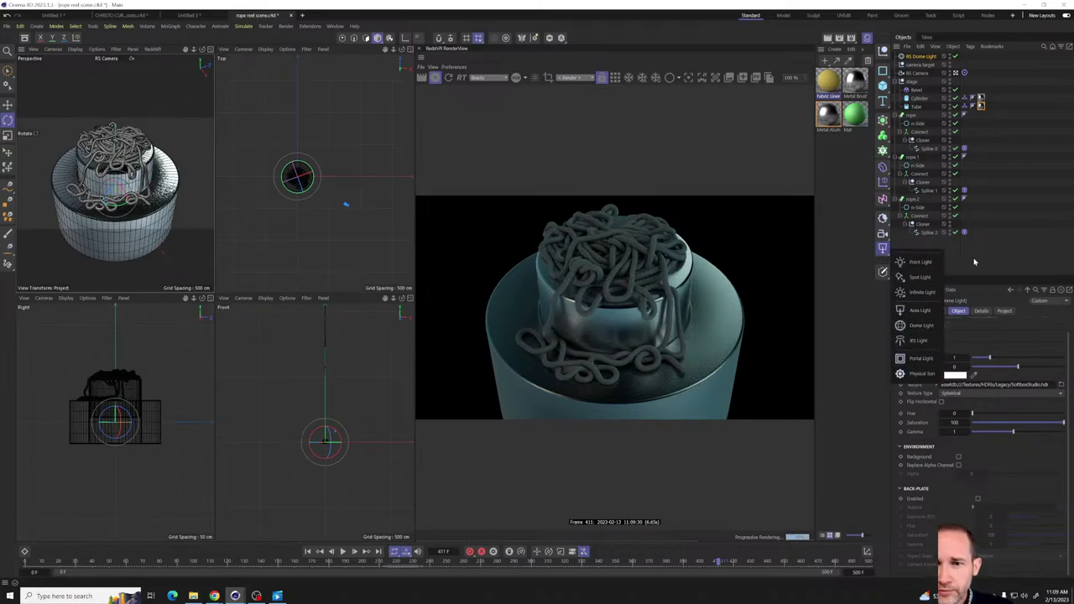
{"action": "left_click", "coordinate": [920, 309]}
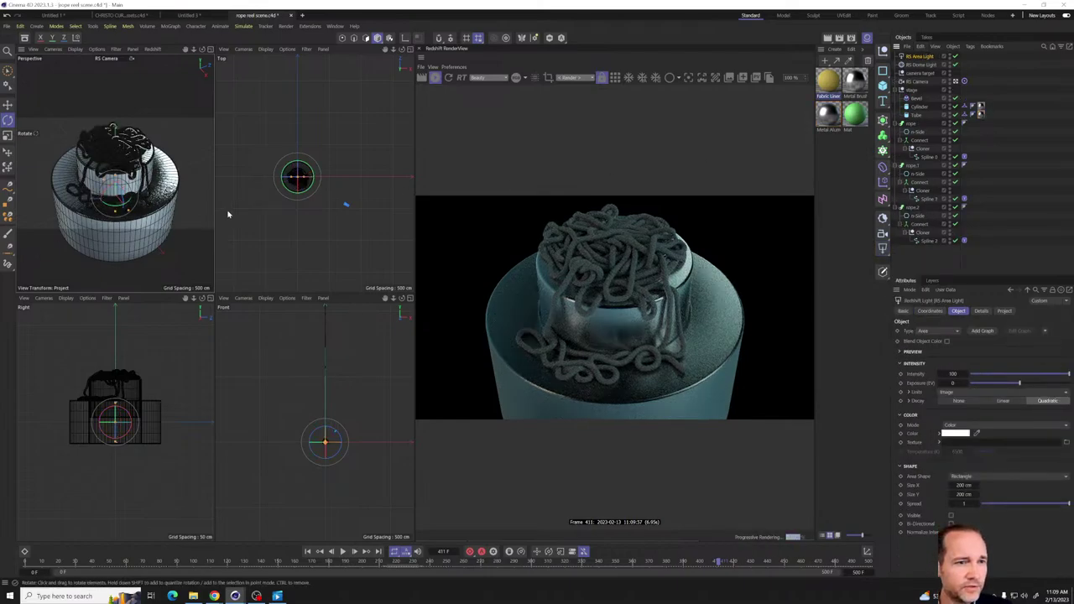
{"action": "key", "text": "e"}
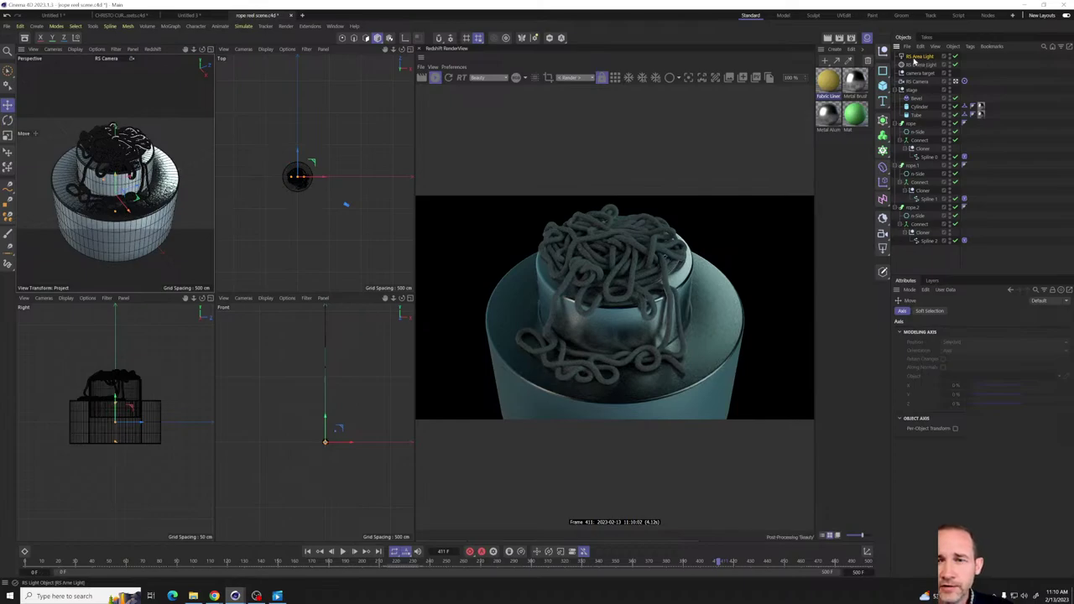
- Add a Target tag to the area light and set the camera target null as its target object
{"action": "right_click", "coordinate": [915, 62]}
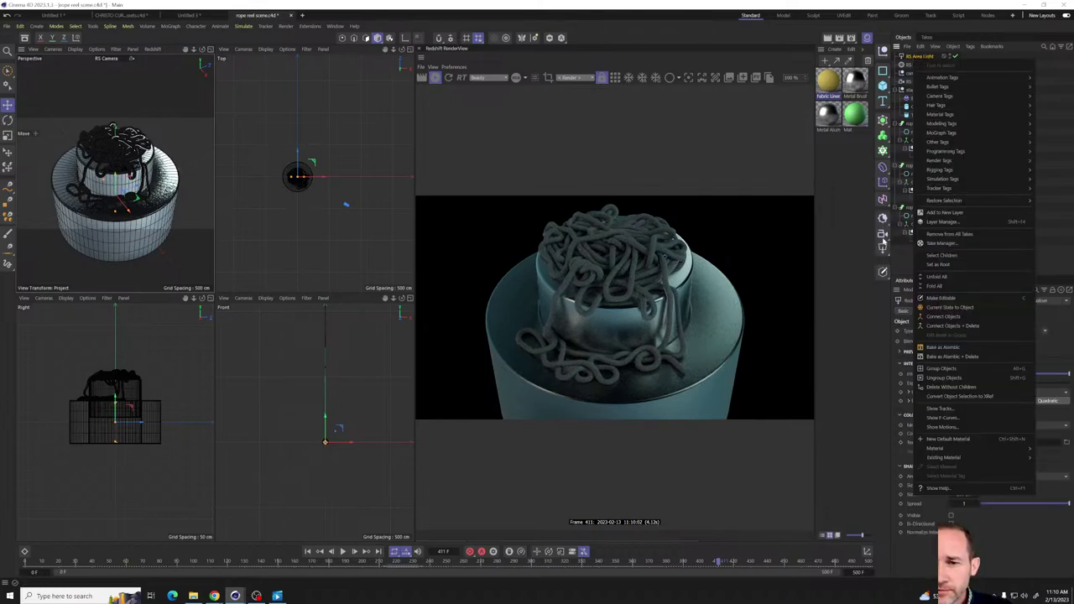
{"action": "mouse_move", "coordinate": [929, 84]}
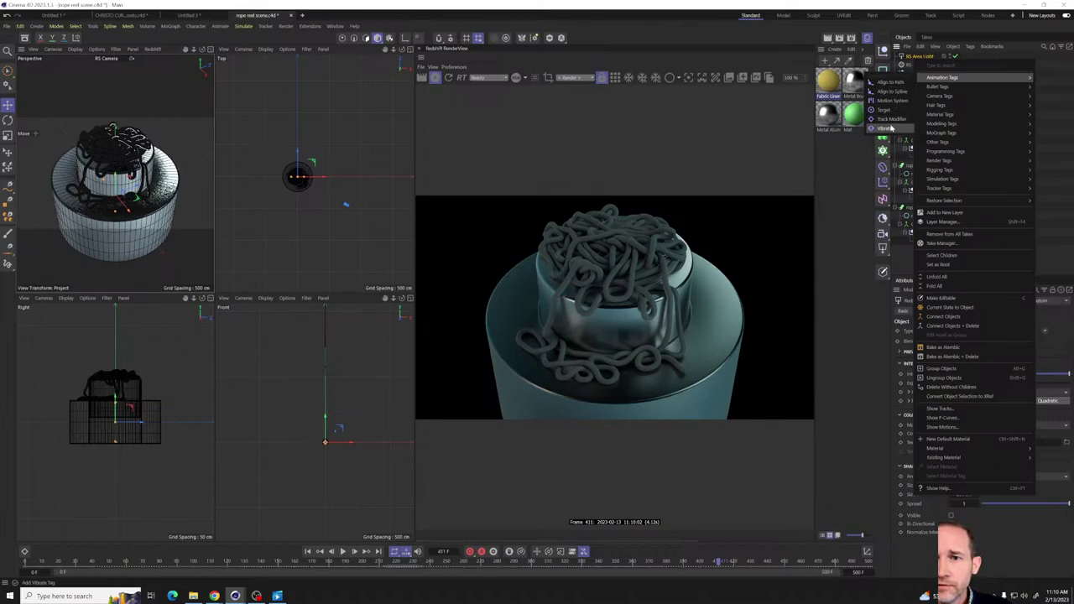
{"action": "left_click", "coordinate": [917, 65]}
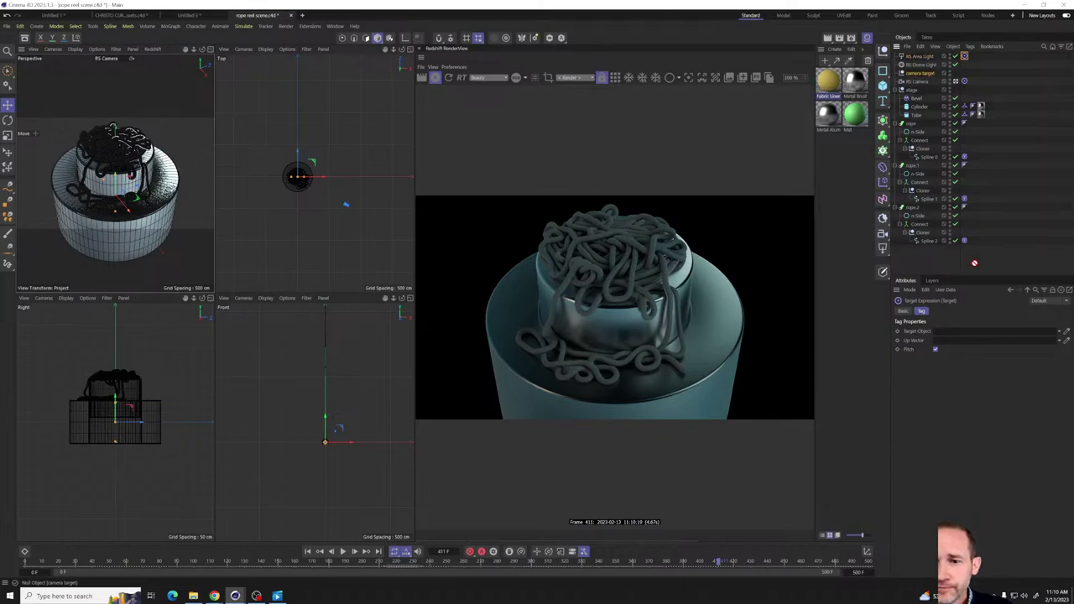
{"action": "left_click_drag", "start_coordinate": [956, 333], "coordinate": [955, 333]}
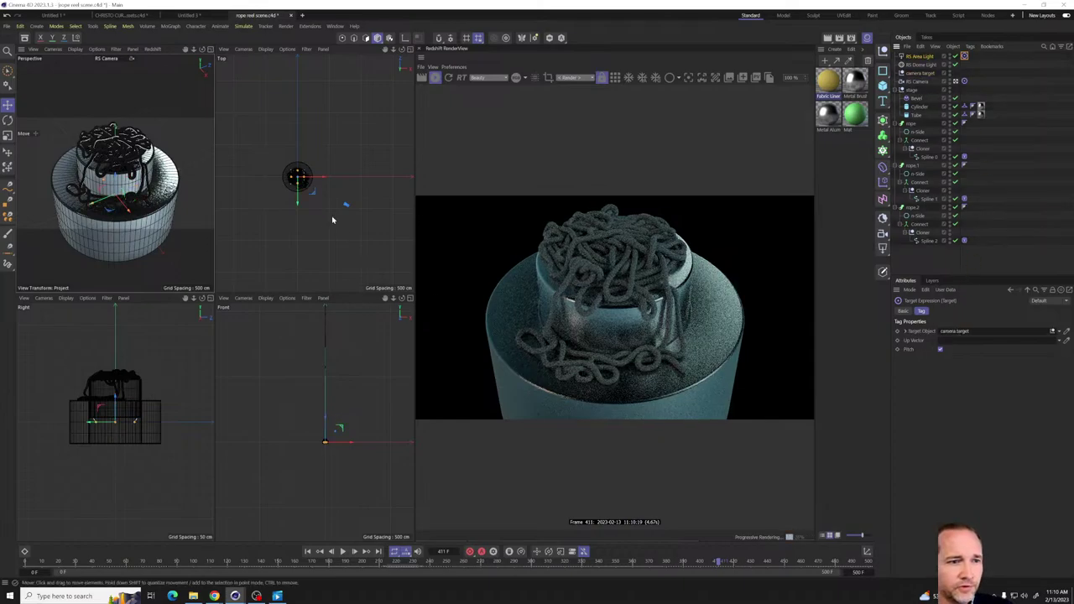
- Move the area light out to the front side of the stage, enlarge it into a wide panel and raise it above the cylinder
{"action": "left_click_drag", "start_coordinate": [316, 197], "coordinate": [281, 221]}
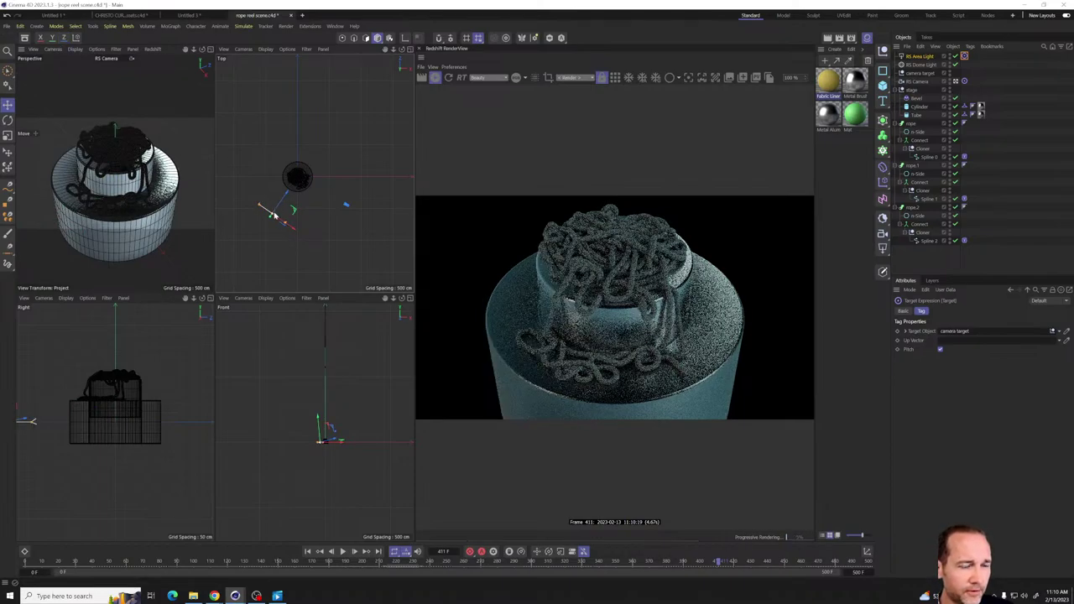
{"action": "scroll", "coordinate": [271, 221], "scroll_direction": "up", "scroll_amount": 4}
{"action": "scroll", "coordinate": [271, 220], "scroll_direction": "up", "scroll_amount": 2}
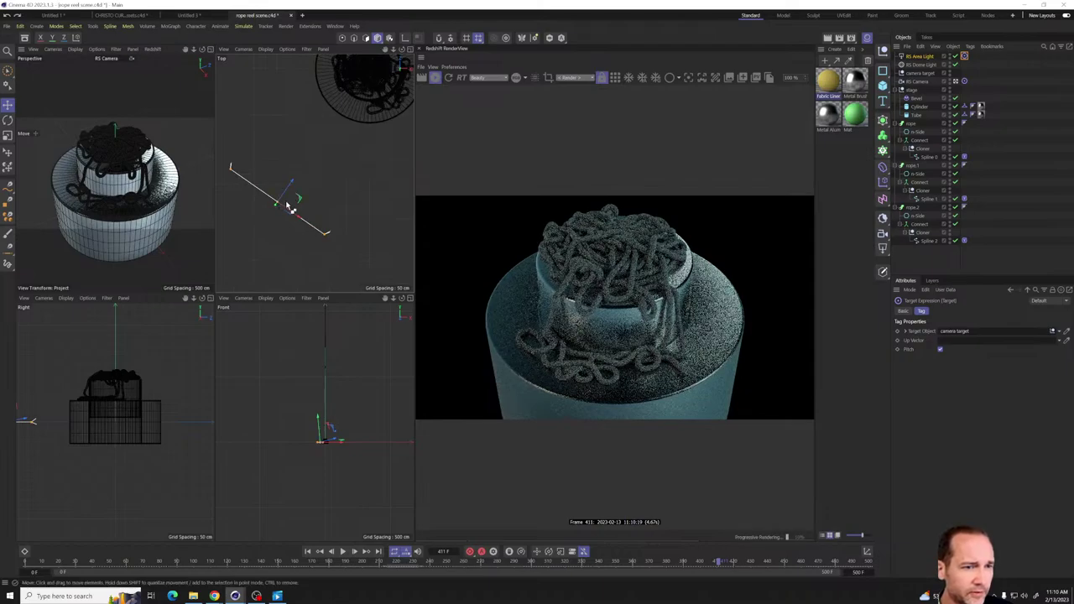
{"action": "left_click_drag", "start_coordinate": [289, 207], "coordinate": [267, 217]}
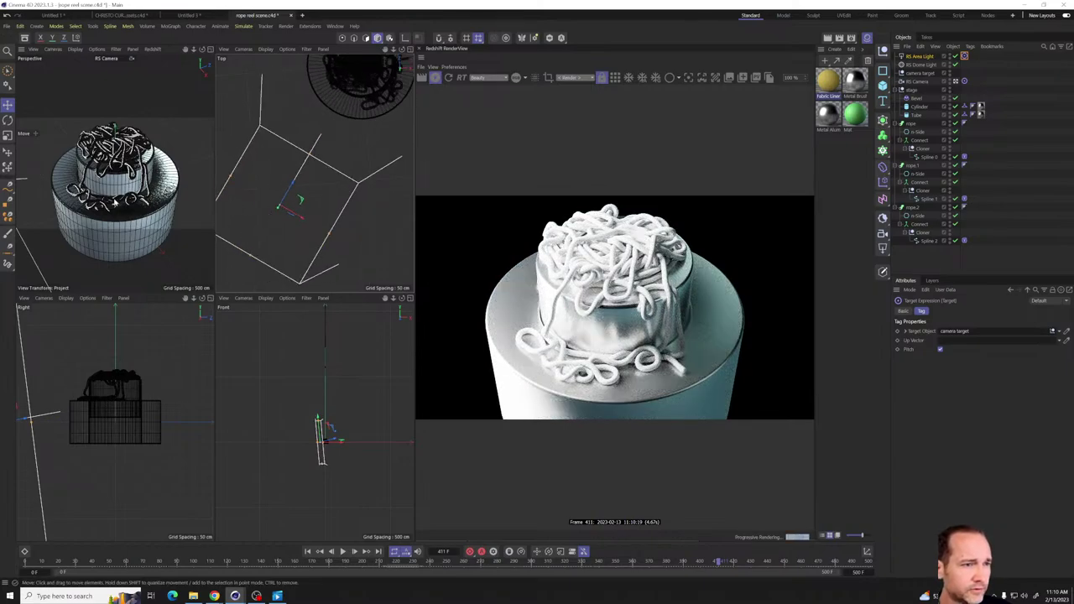
{"action": "scroll", "coordinate": [140, 427], "scroll_direction": "down", "scroll_amount": 5}
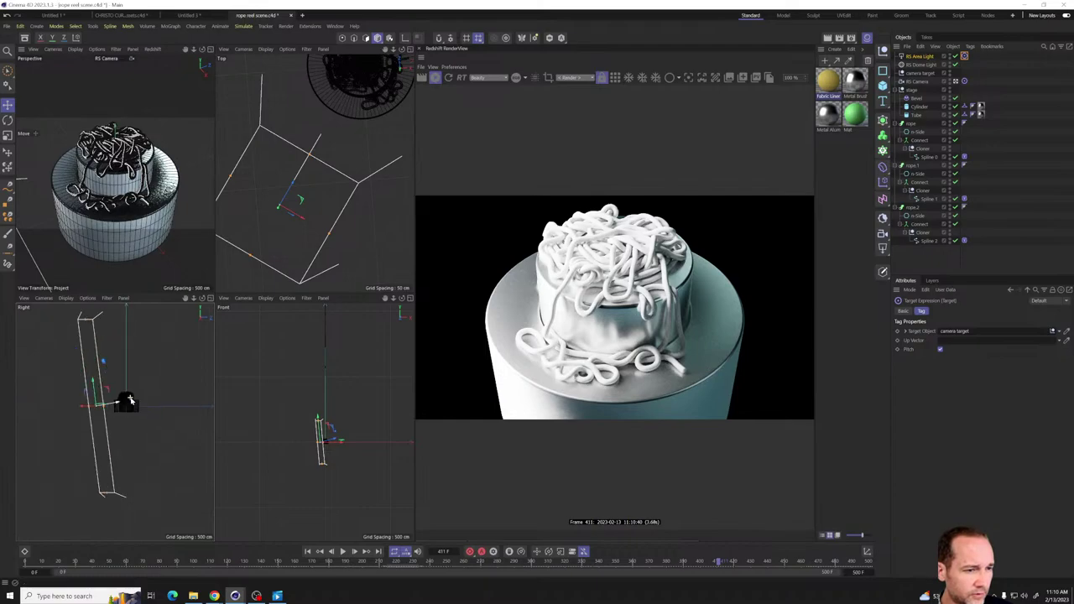
{"action": "left_click_drag", "start_coordinate": [94, 389], "coordinate": [89, 412]}
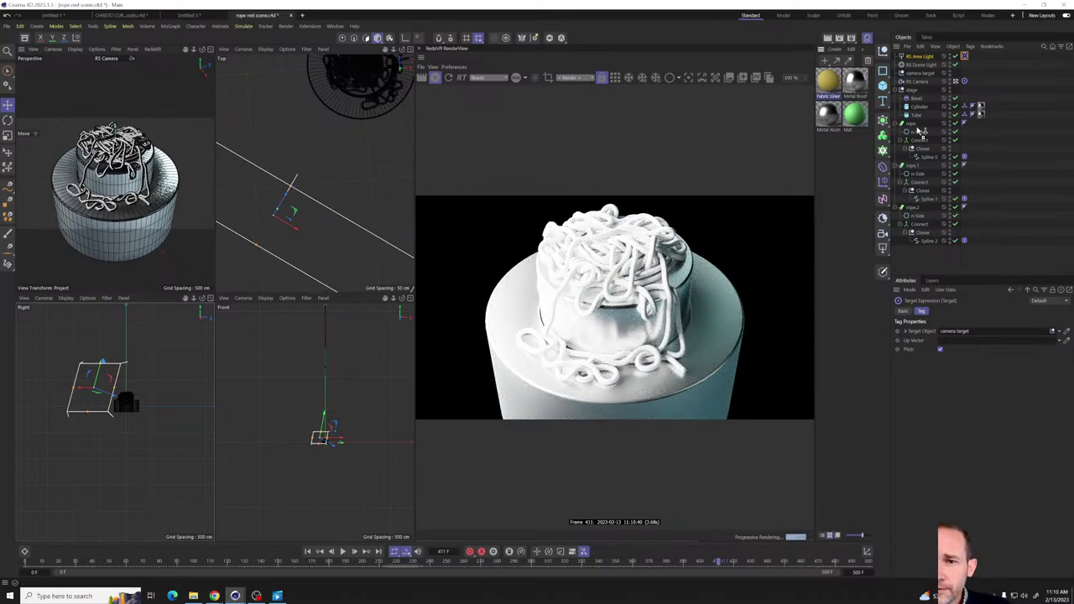
- Assign the Fabric Linen 001 Yellow Disp material to all three ropes
{"action": "left_click_drag", "start_coordinate": [919, 127], "coordinate": [920, 126]}
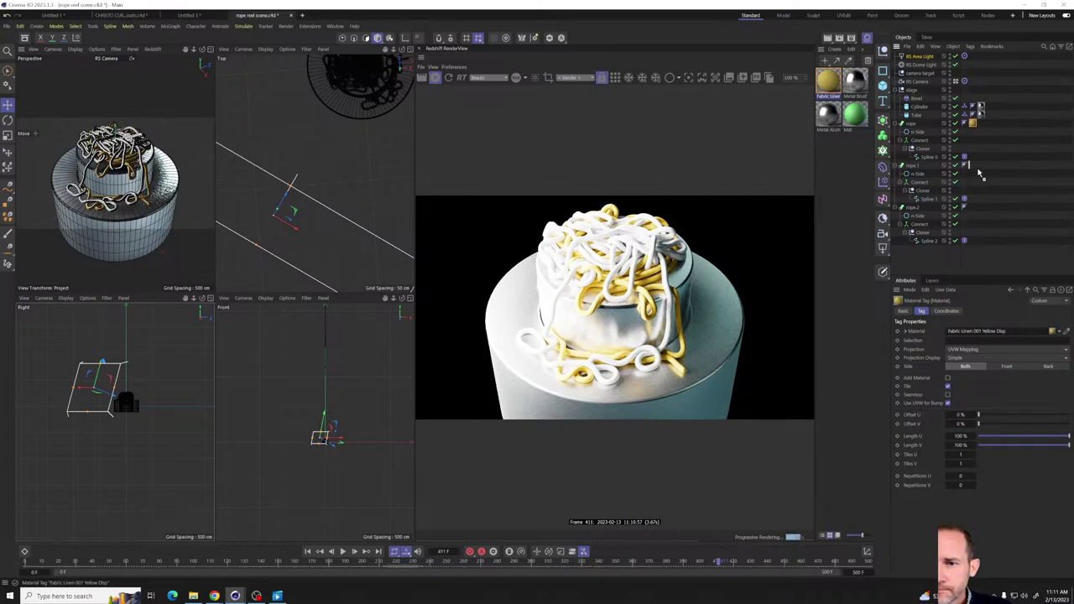
{"action": "left_click_drag", "start_coordinate": [980, 201], "coordinate": [978, 208]}
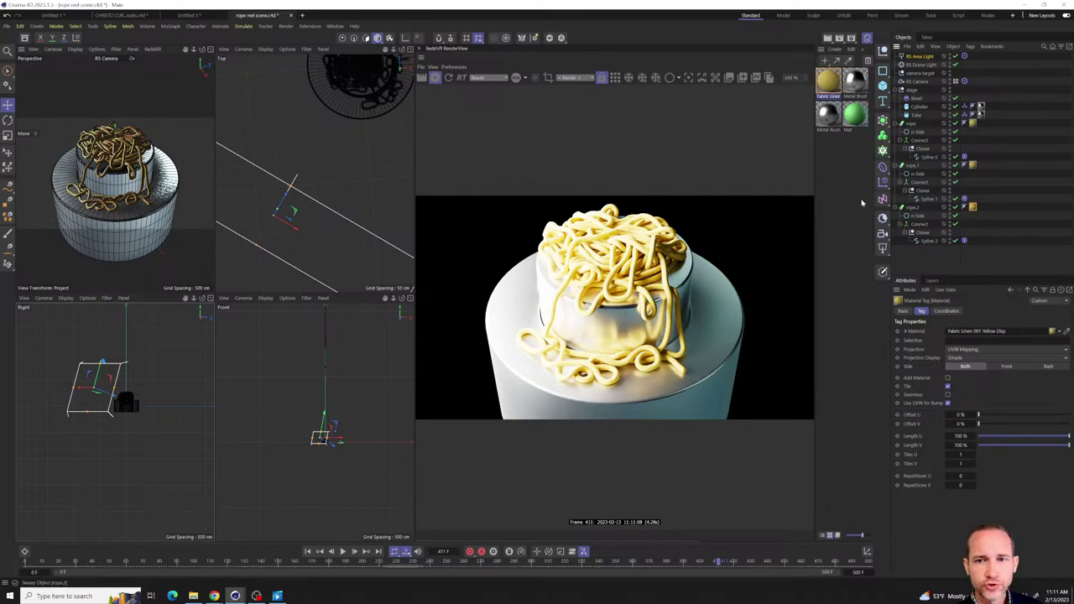
- Search the asset library again, limit the results to materials and close the Asset Browser
{"action": "left_click", "coordinate": [25, 38]}
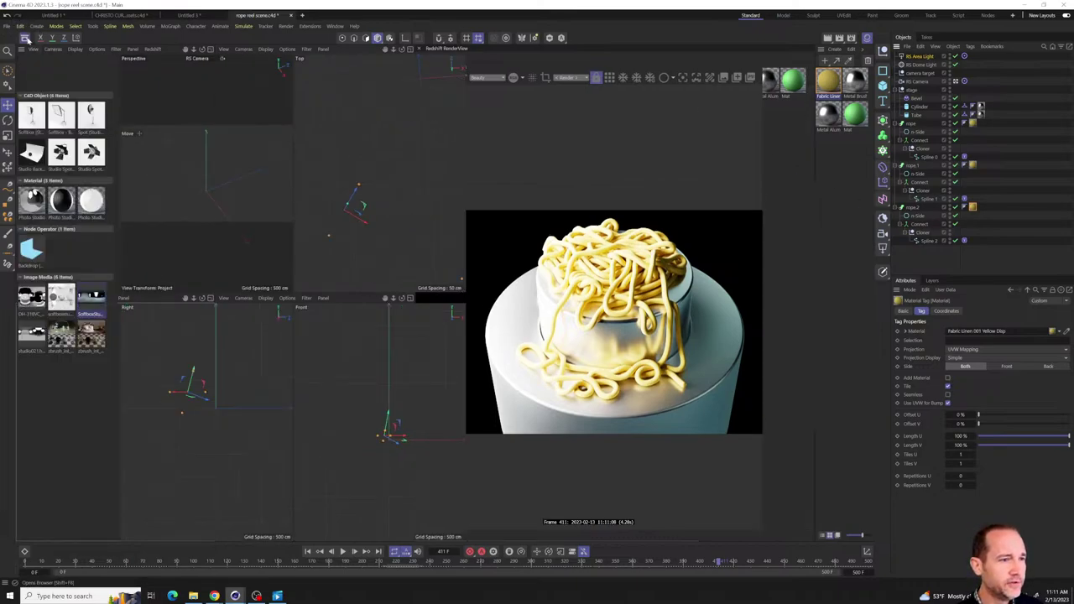
{"action": "double_click", "coordinate": [69, 84]}
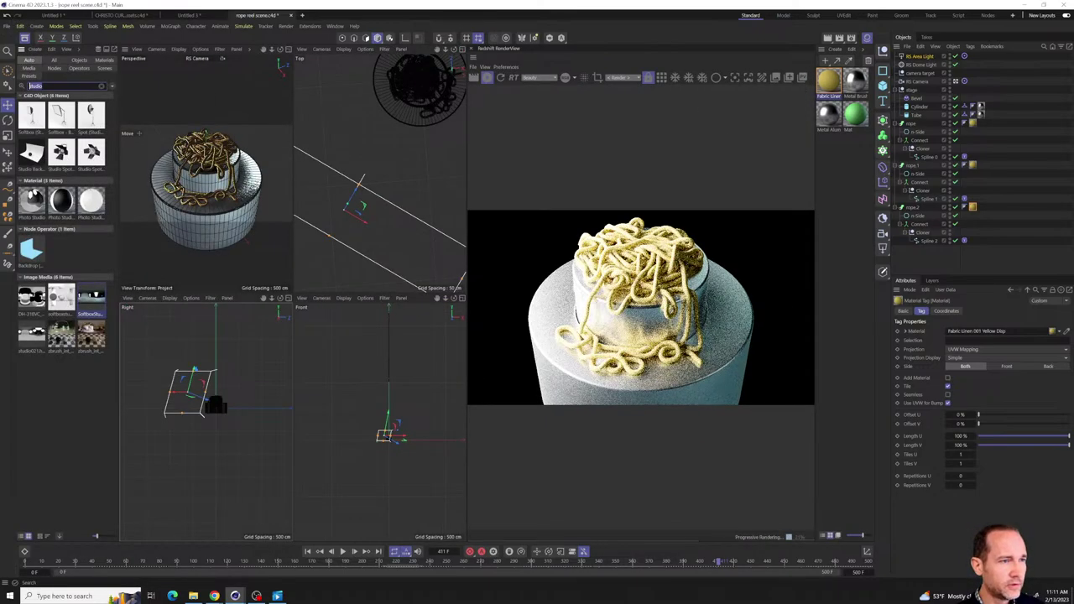
{"action": "key", "text": "BackSpace"}
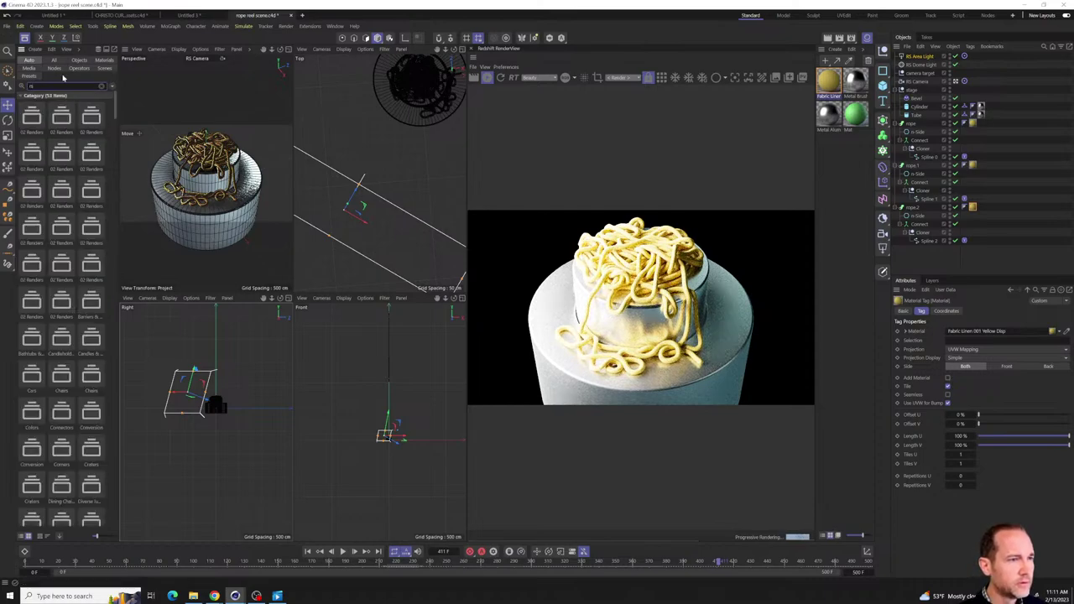
{"action": "left_click", "coordinate": [104, 61]}
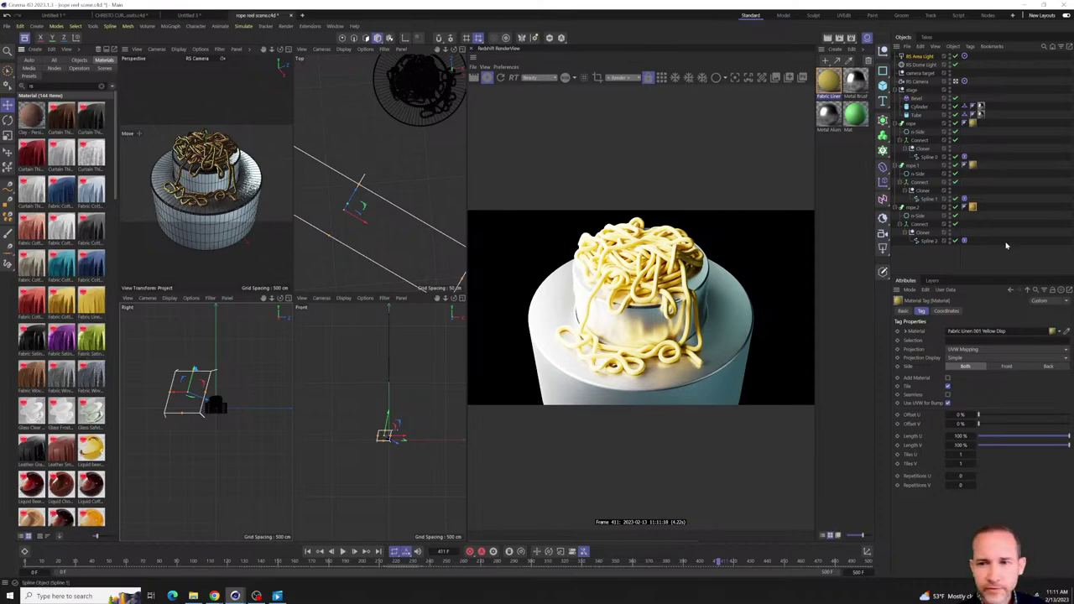
{"action": "left_click", "coordinate": [29, 39]}
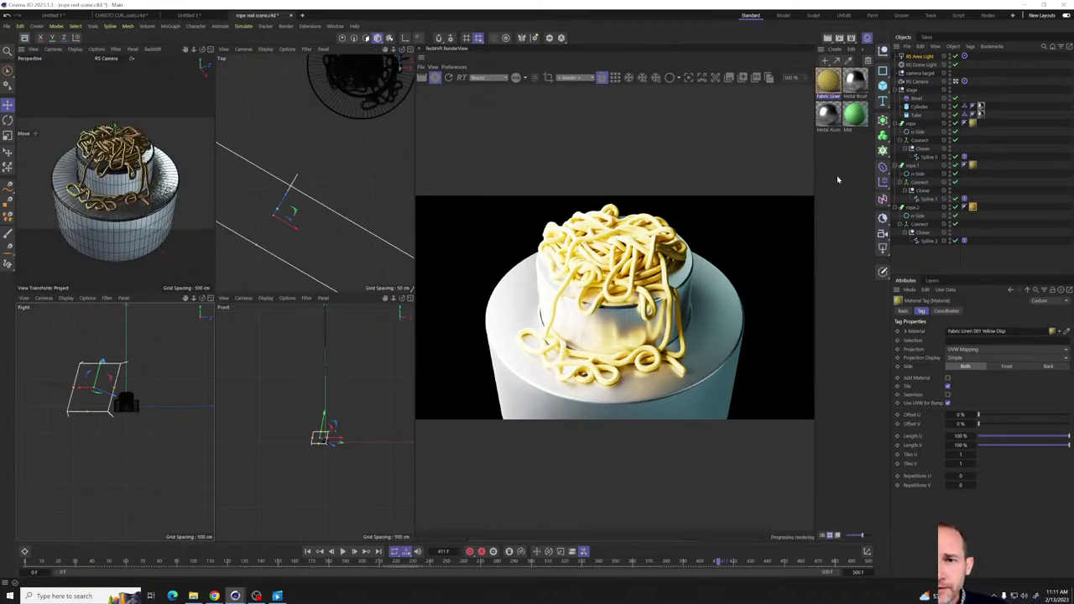
- Duplicate the Fabric Linen 001 Yellow Disp material and inspect the copy's full node network in the Node Editor
{"action": "left_click", "coordinate": [829, 82]}
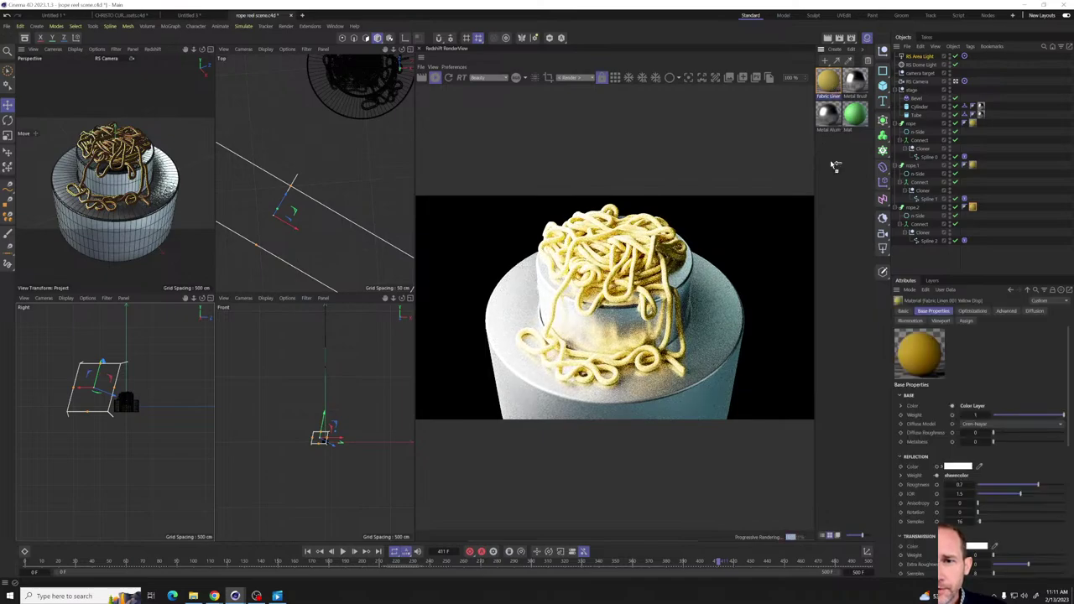
{"action": "left_click_drag", "start_coordinate": [833, 165], "coordinate": [834, 165], "text": "ctrl"}
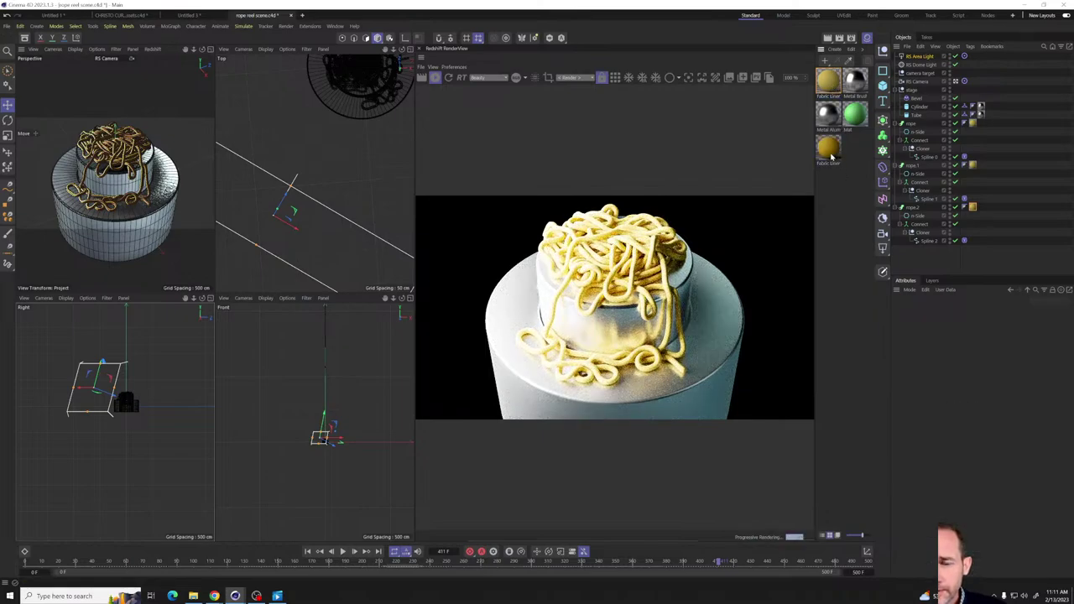
{"action": "double_click", "coordinate": [829, 151]}
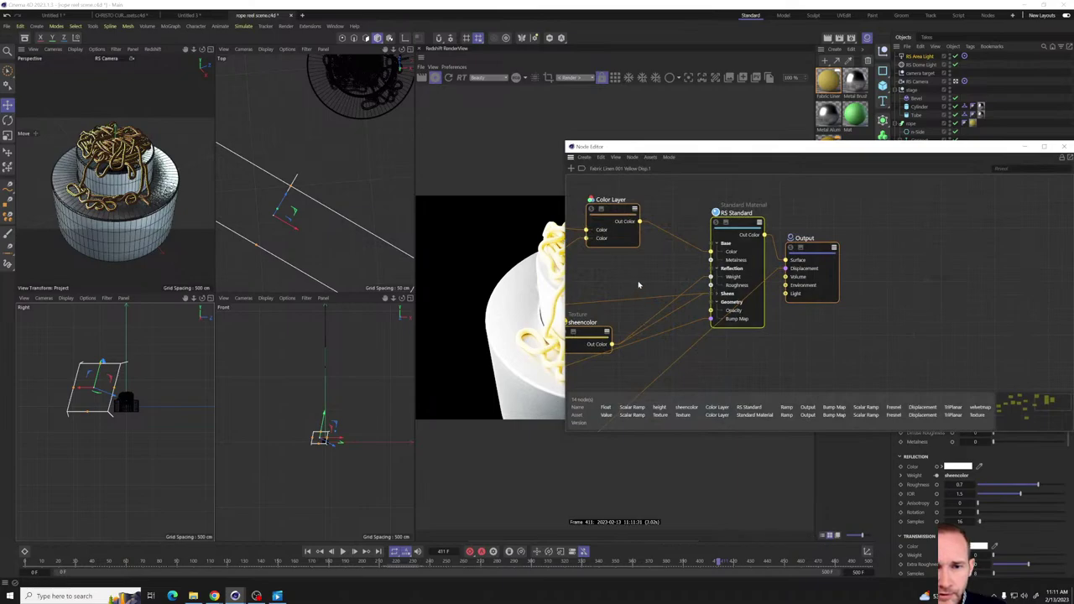
{"action": "key", "text": "h"}
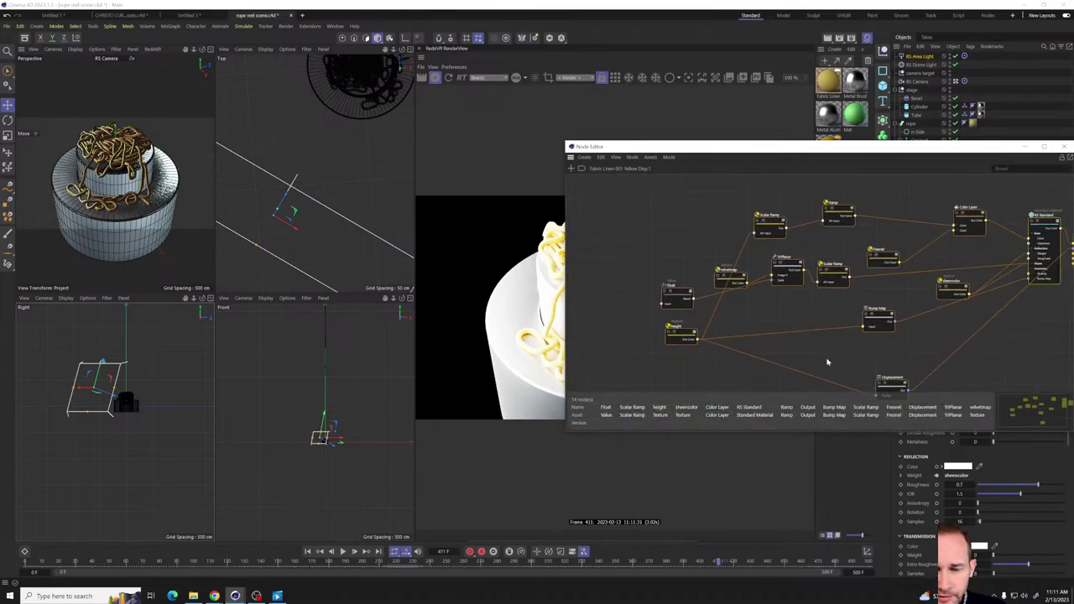
{"action": "left_click", "coordinate": [1065, 147]}
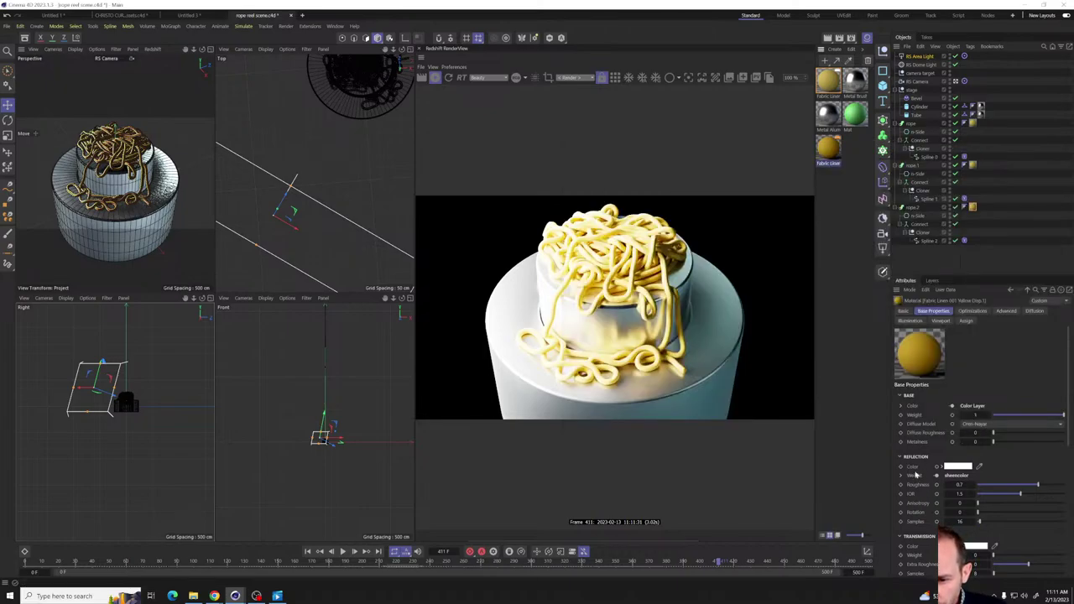
- Look through the copied linen material's base properties, including its reflection weight texture and base color layer, for the color setting
{"action": "scroll", "coordinate": [917, 493], "scroll_direction": "down", "scroll_amount": 3}
{"action": "scroll", "coordinate": [913, 478], "scroll_direction": "up", "scroll_amount": 3}
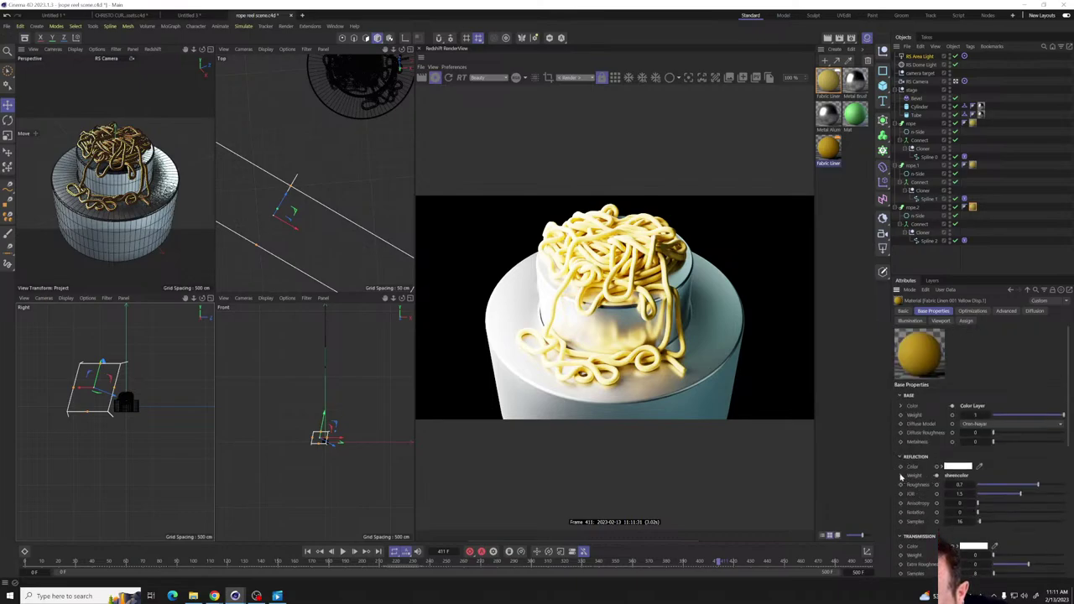
{"action": "left_click", "coordinate": [900, 476]}
{"action": "scroll", "coordinate": [898, 503], "scroll_direction": "down", "scroll_amount": 3}
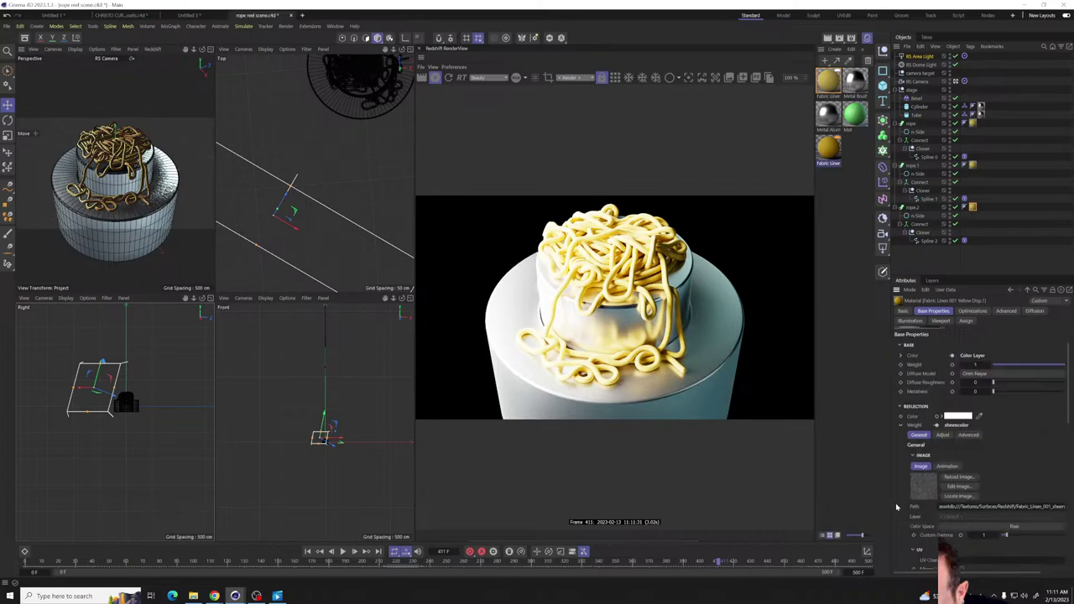
{"action": "scroll", "coordinate": [905, 503], "scroll_direction": "up", "scroll_amount": 3}
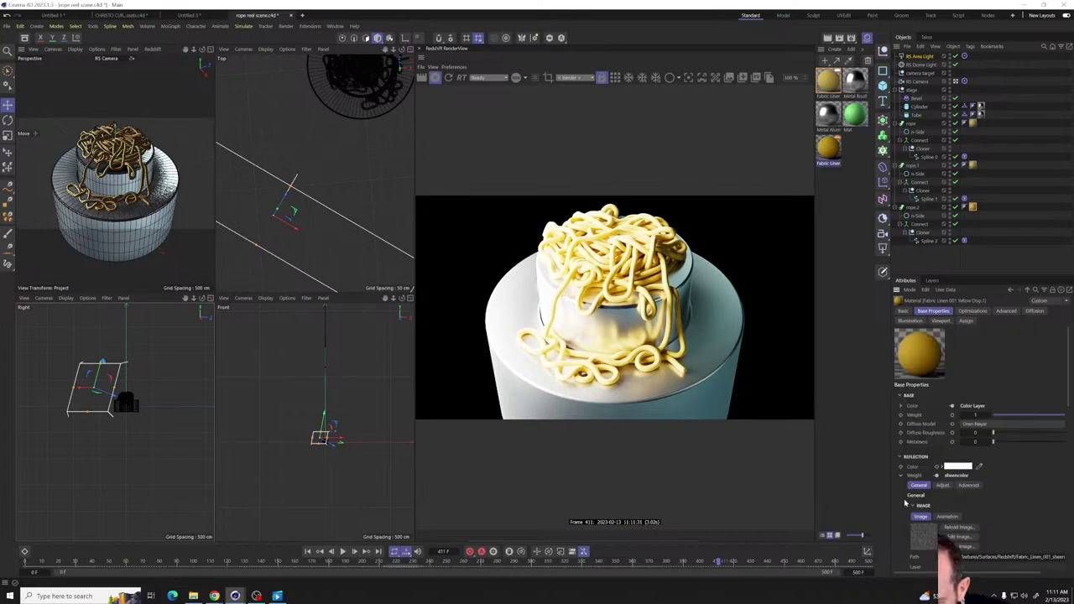
{"action": "left_click", "coordinate": [901, 407]}
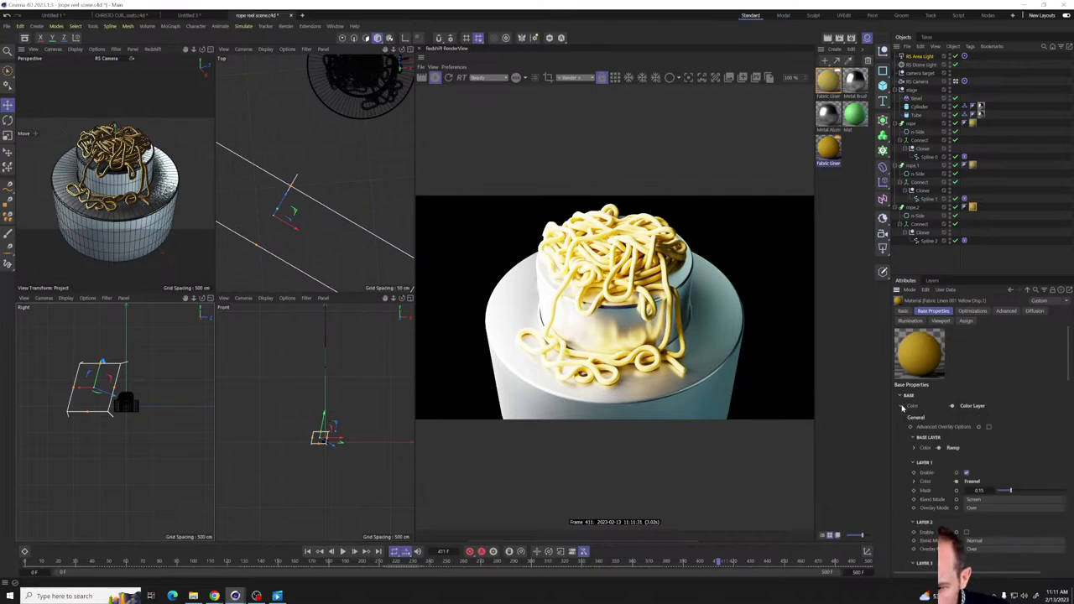
{"action": "left_click", "coordinate": [902, 407]}
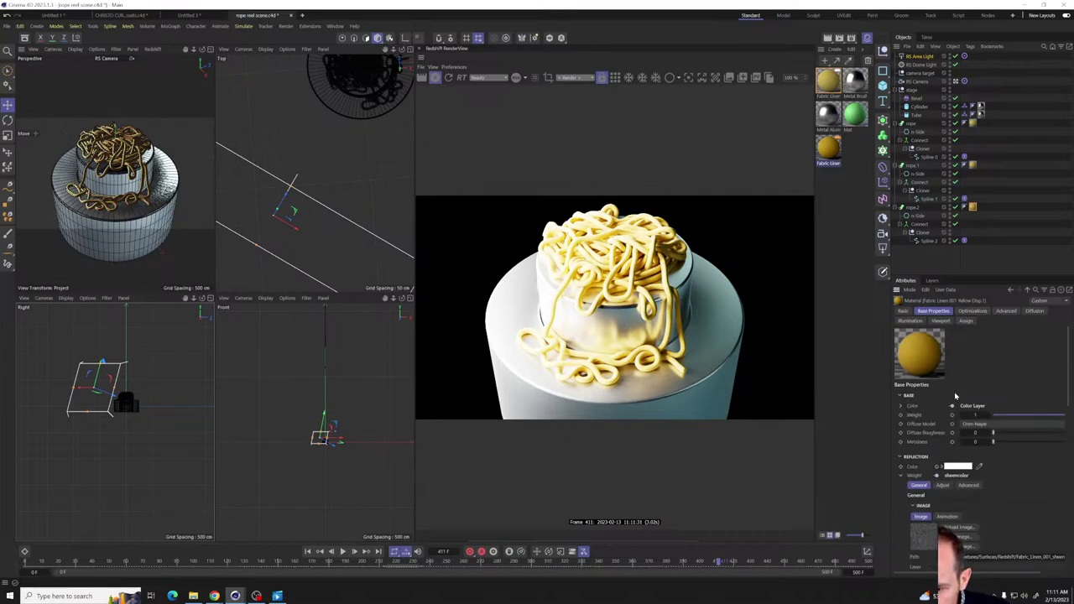
{"action": "left_click", "coordinate": [901, 457]}
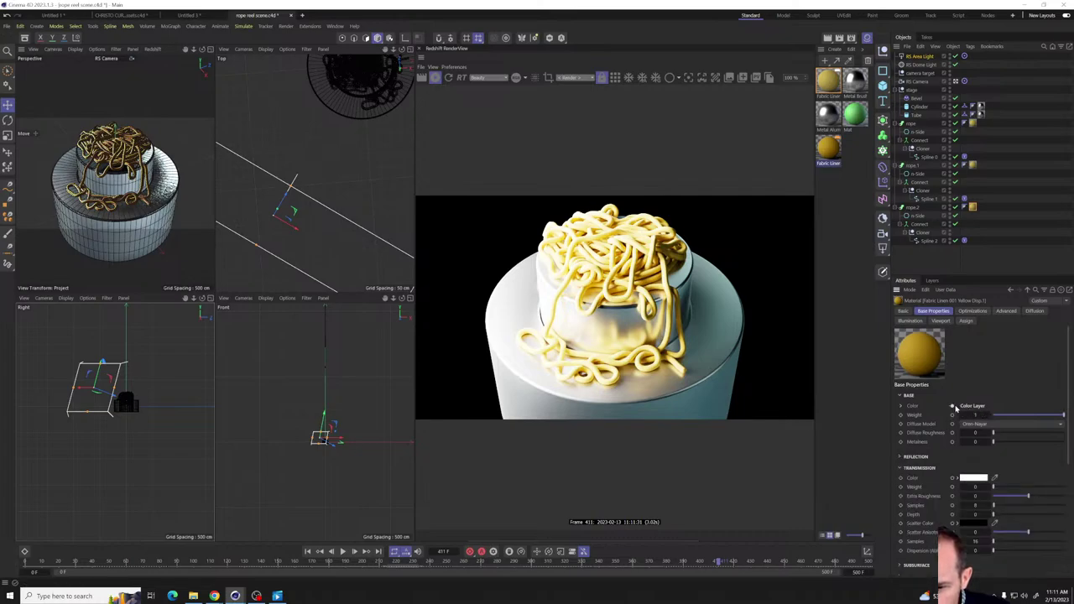
{"action": "left_click", "coordinate": [907, 312]}
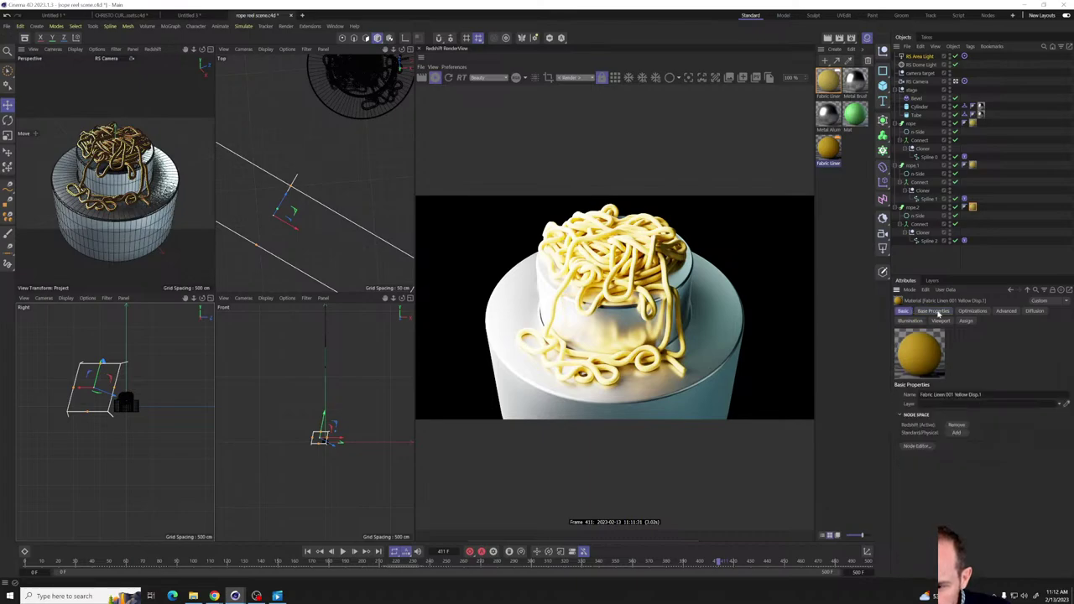
{"action": "left_click", "coordinate": [933, 311]}
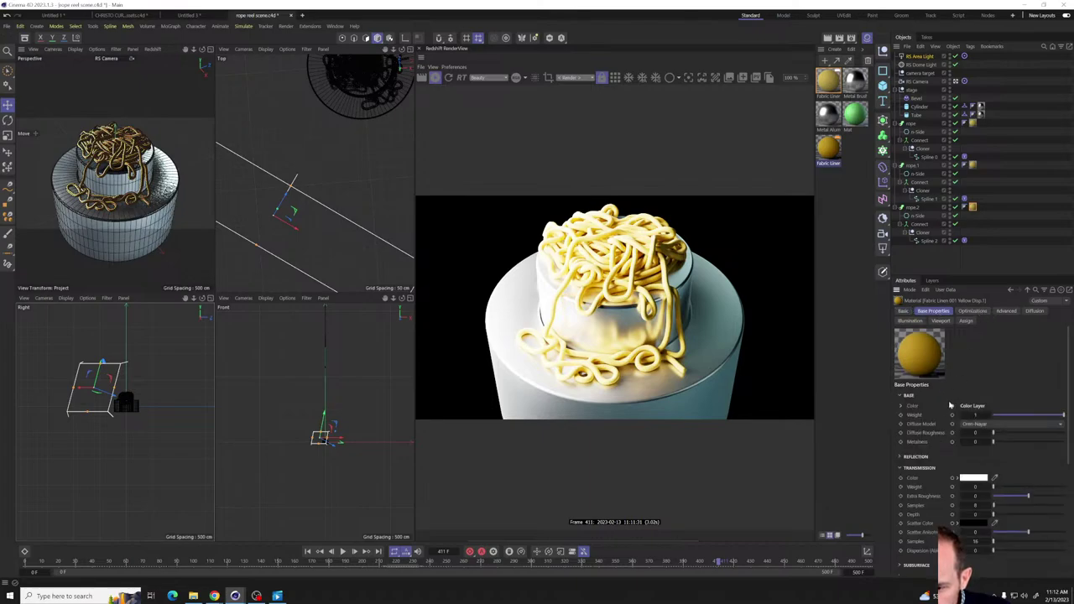
- Recolor the middle knot of the copied material's base layer color ramp to magenta with a hue of 311°
{"action": "left_click", "coordinate": [901, 406]}
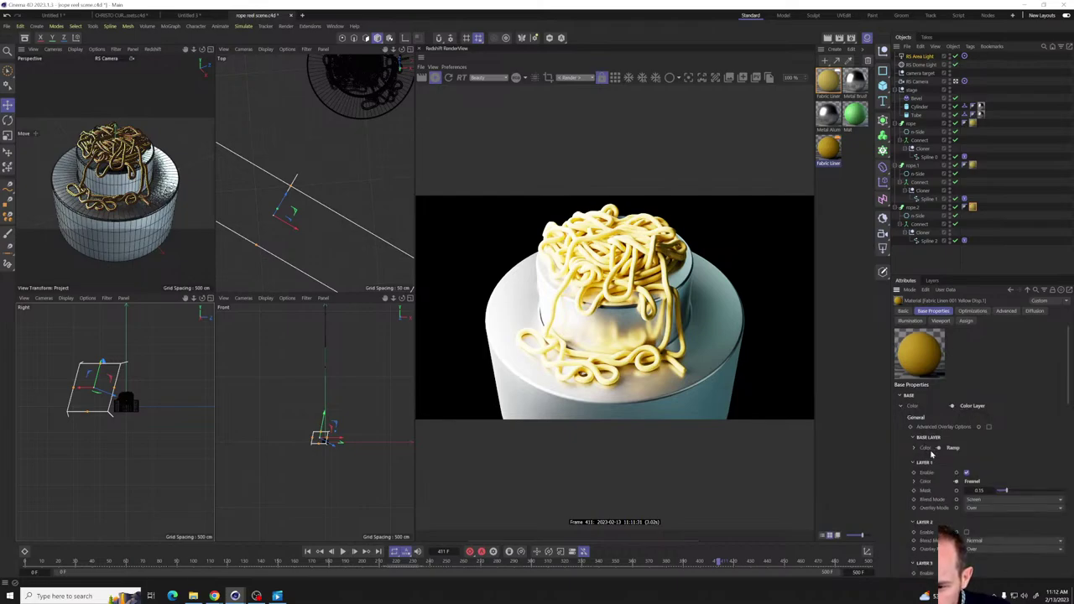
{"action": "left_click", "coordinate": [913, 448]}
{"action": "scroll", "coordinate": [917, 478], "scroll_direction": "down", "scroll_amount": 3}
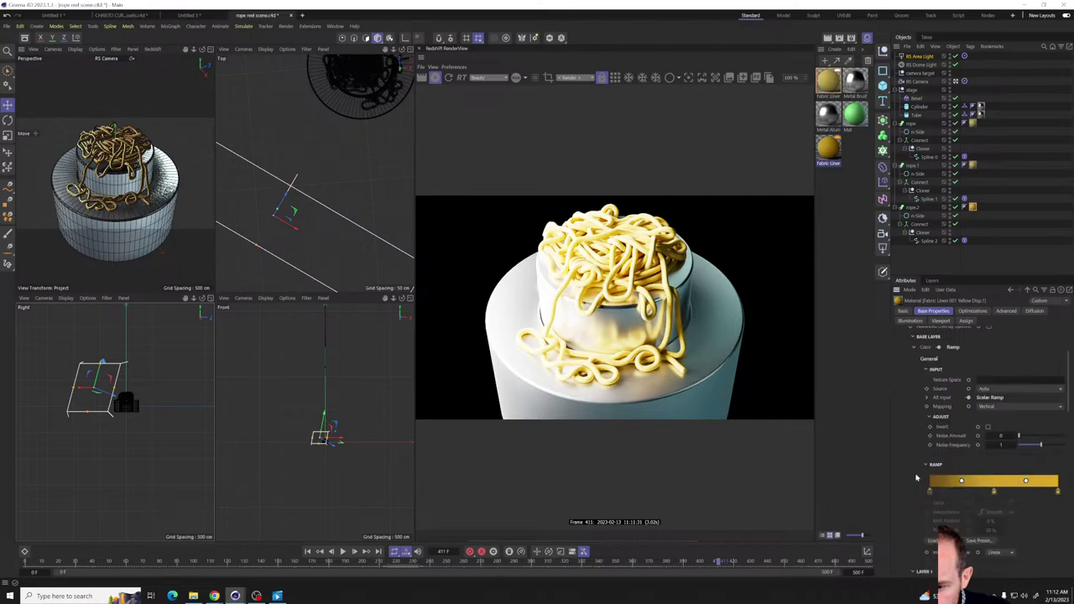
{"action": "double_click", "coordinate": [995, 491]}
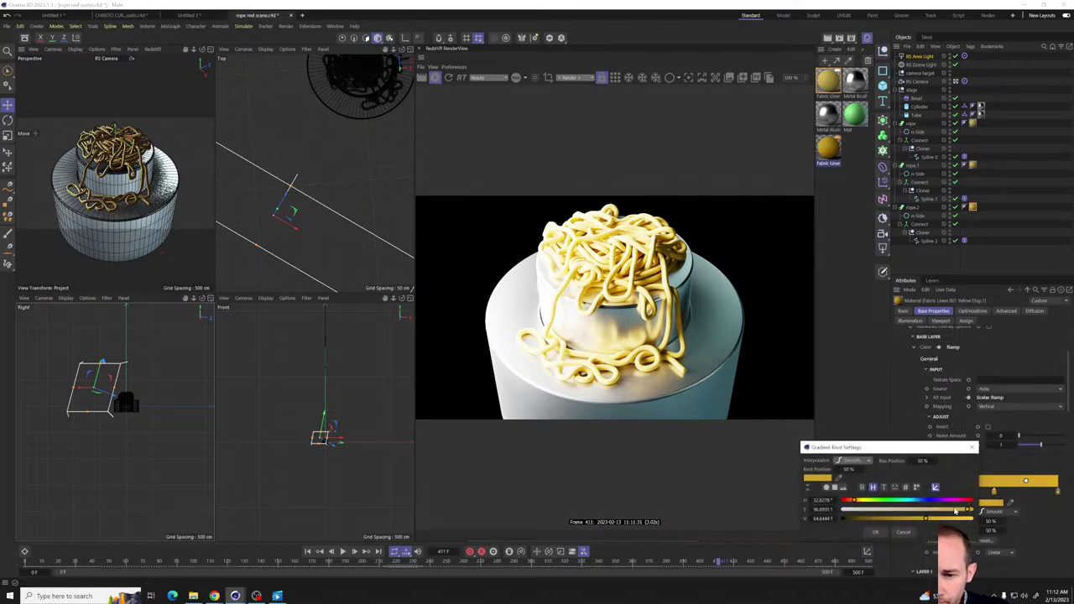
{"action": "left_click", "coordinate": [955, 501]}
{"action": "left_click", "coordinate": [876, 533]}
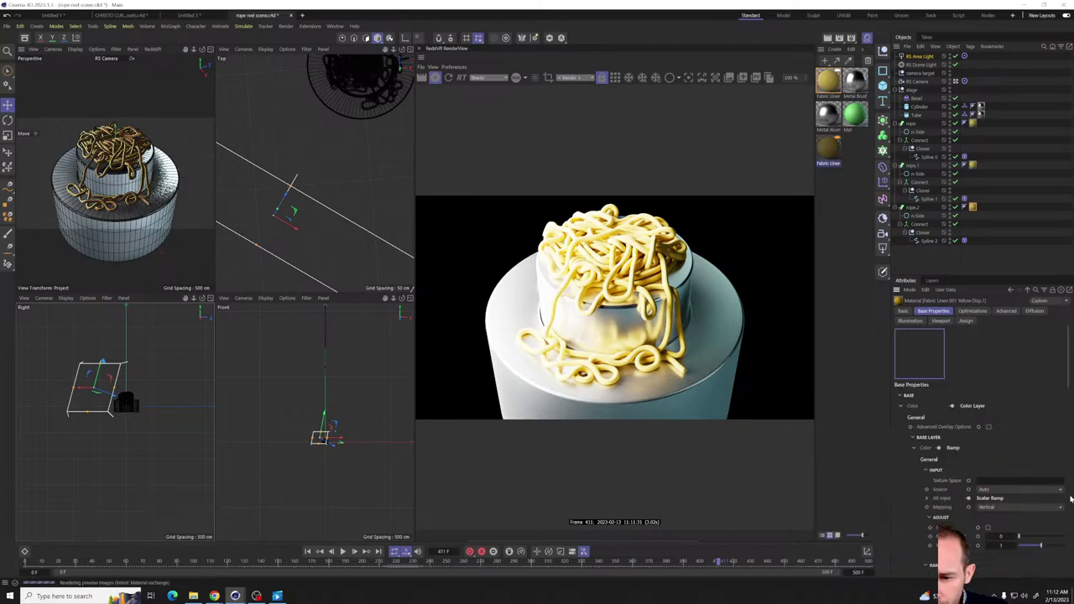
{"action": "scroll", "coordinate": [997, 475], "scroll_direction": "down", "scroll_amount": 4}
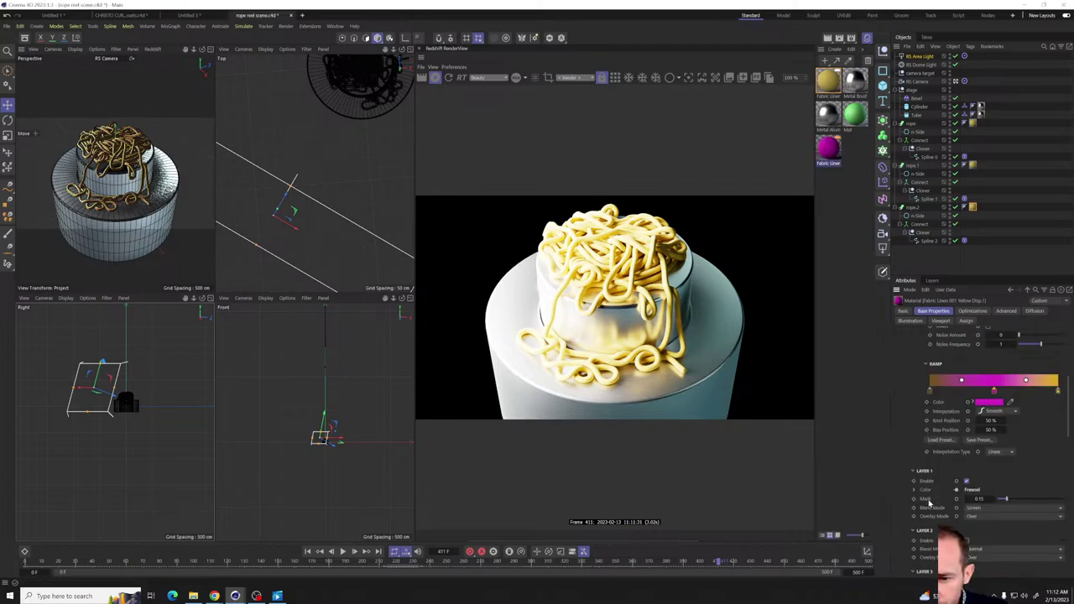
{"action": "double_click", "coordinate": [1058, 392]}
{"action": "left_click", "coordinate": [957, 402]}
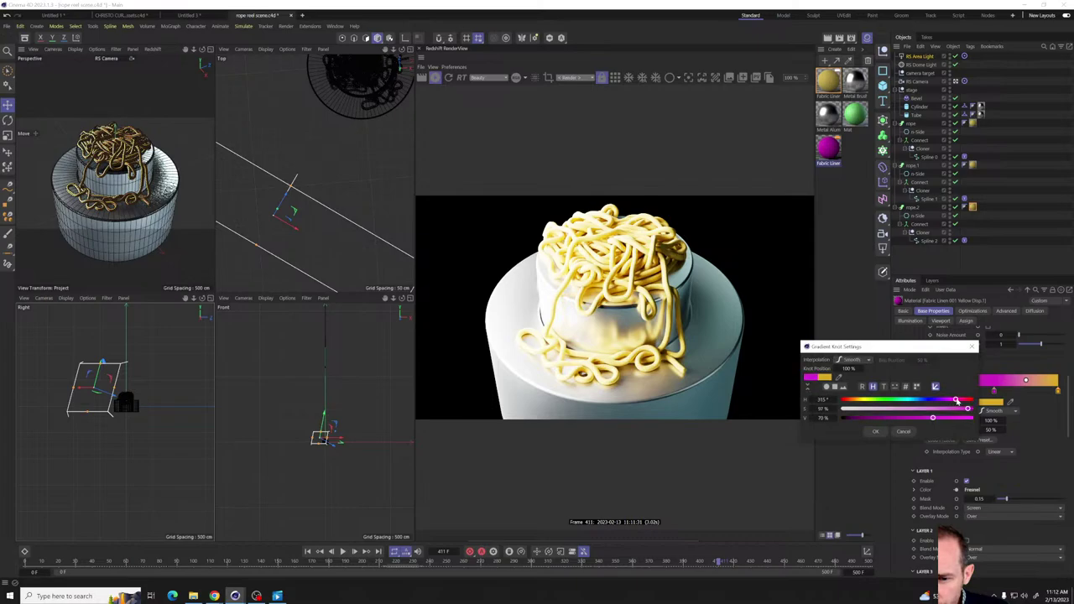
{"action": "left_click", "coordinate": [972, 347]}
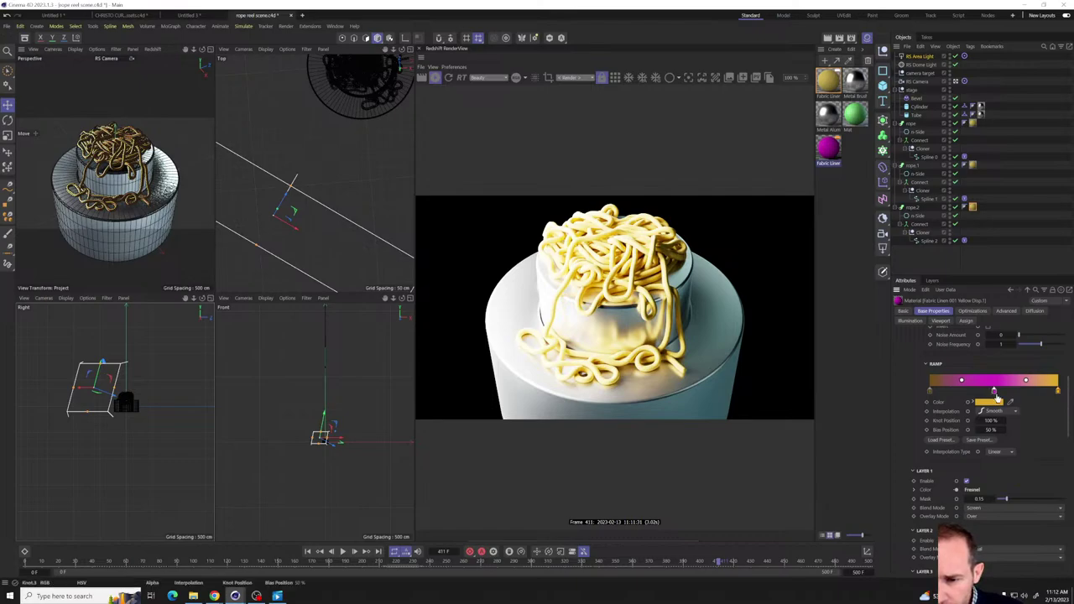
- Replace the ramp's yellow and brown end knots with copies of the magenta middle knot at 0% and 100%
{"action": "scroll", "coordinate": [1025, 402], "scroll_direction": "up", "scroll_amount": 5}
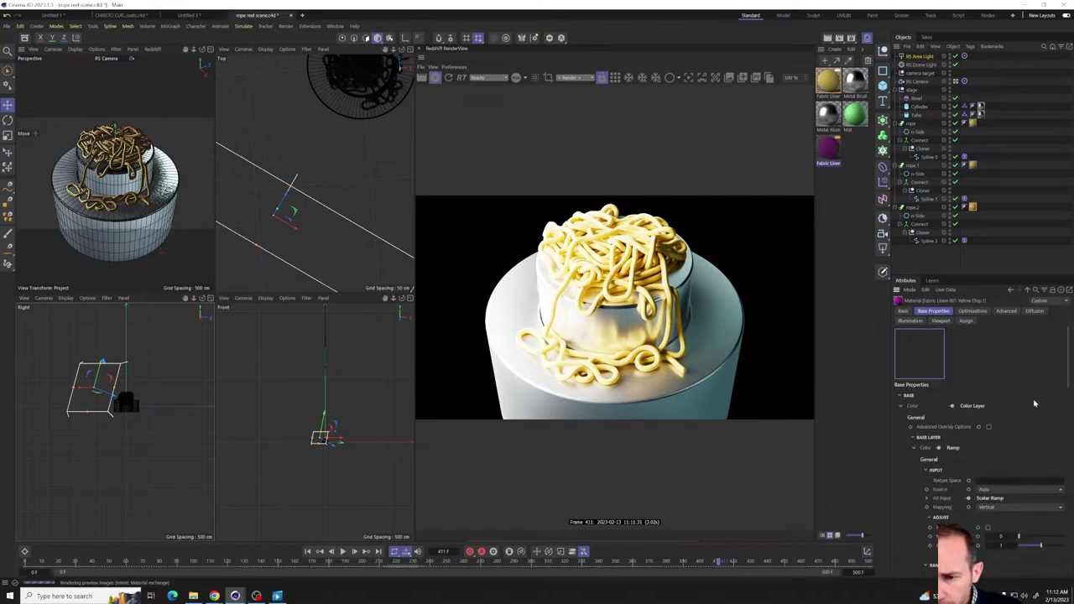
{"action": "scroll", "coordinate": [928, 436], "scroll_direction": "down", "scroll_amount": 5}
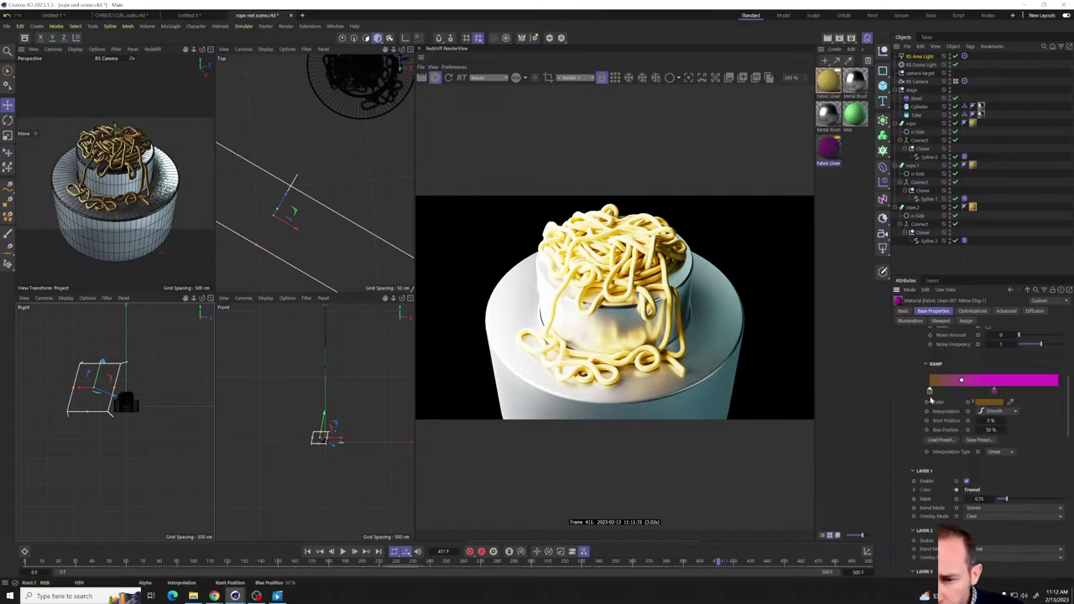
{"action": "left_click_drag", "start_coordinate": [930, 391], "coordinate": [1059, 397]}
{"action": "scroll", "coordinate": [1007, 403], "scroll_direction": "up", "scroll_amount": 3}
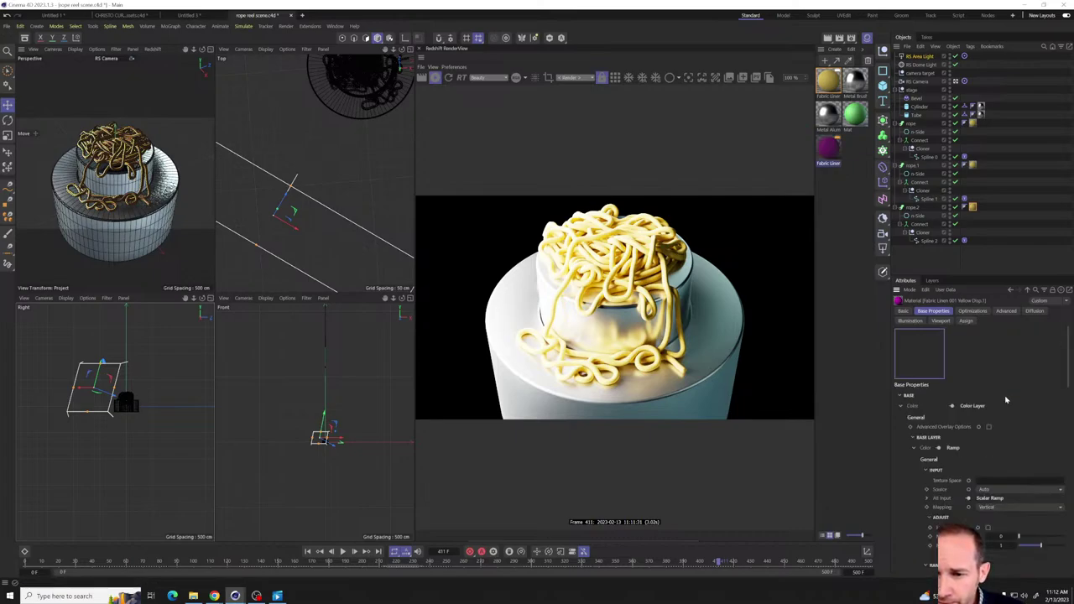
{"action": "scroll", "coordinate": [998, 428], "scroll_direction": "down", "scroll_amount": 2}
{"action": "left_click_drag", "start_coordinate": [994, 443], "coordinate": [916, 446]}
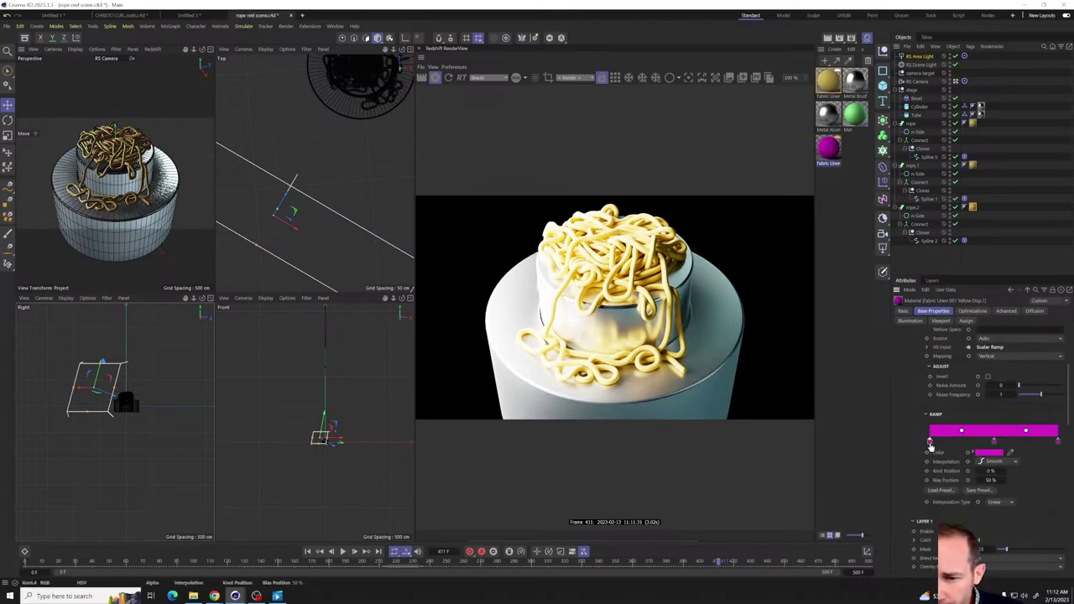
- Lighten the ramp's start knot by lowering its saturation, and darken the end knot to a brightness value of 46%
{"action": "double_click", "coordinate": [928, 443]}
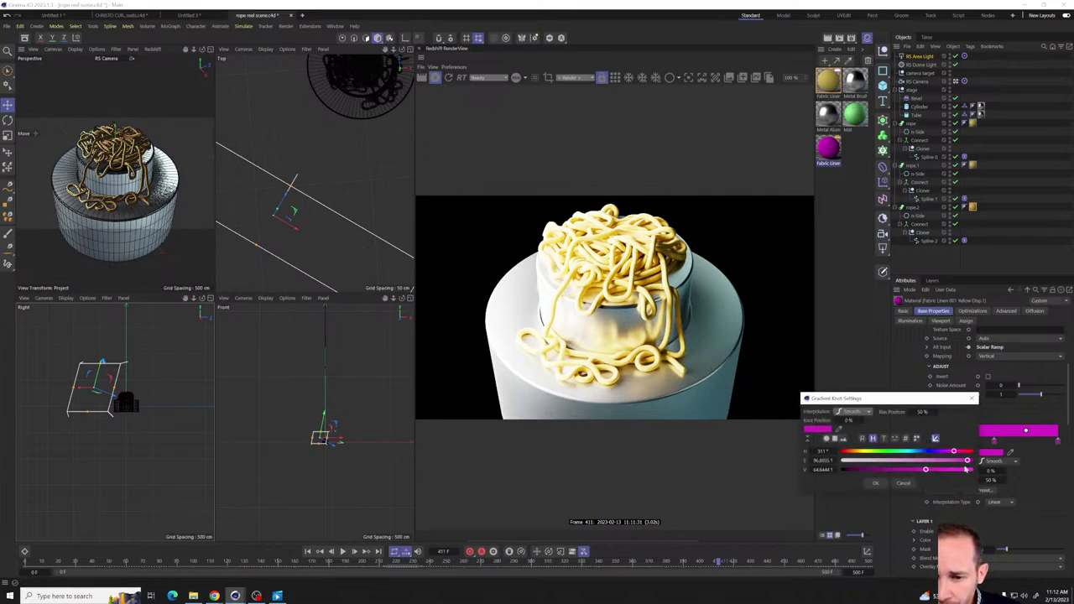
{"action": "left_click_drag", "start_coordinate": [967, 461], "coordinate": [949, 462]}
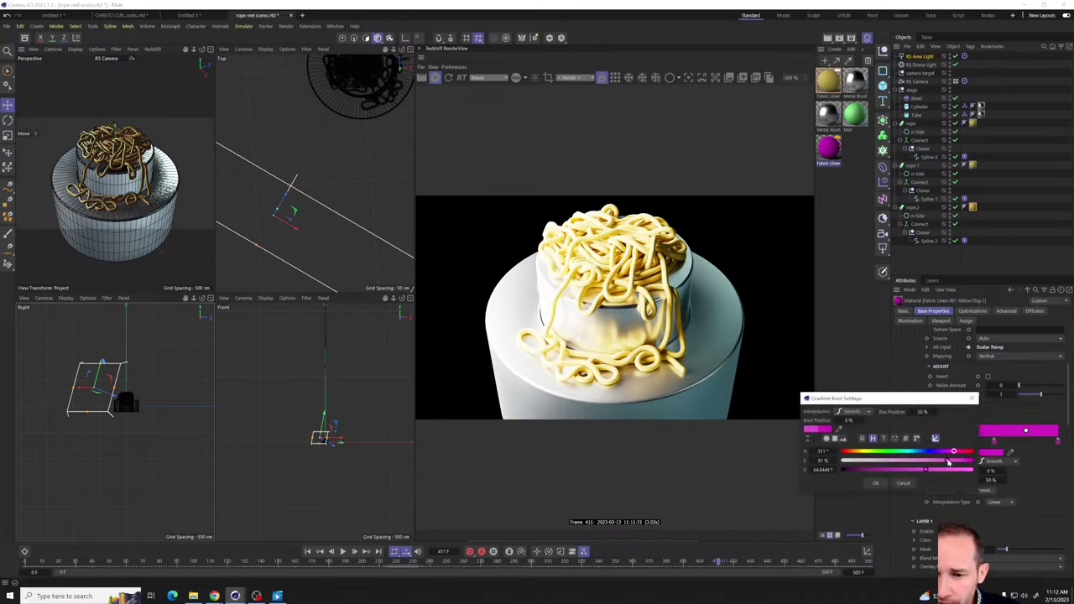
{"action": "left_click", "coordinate": [875, 483]}
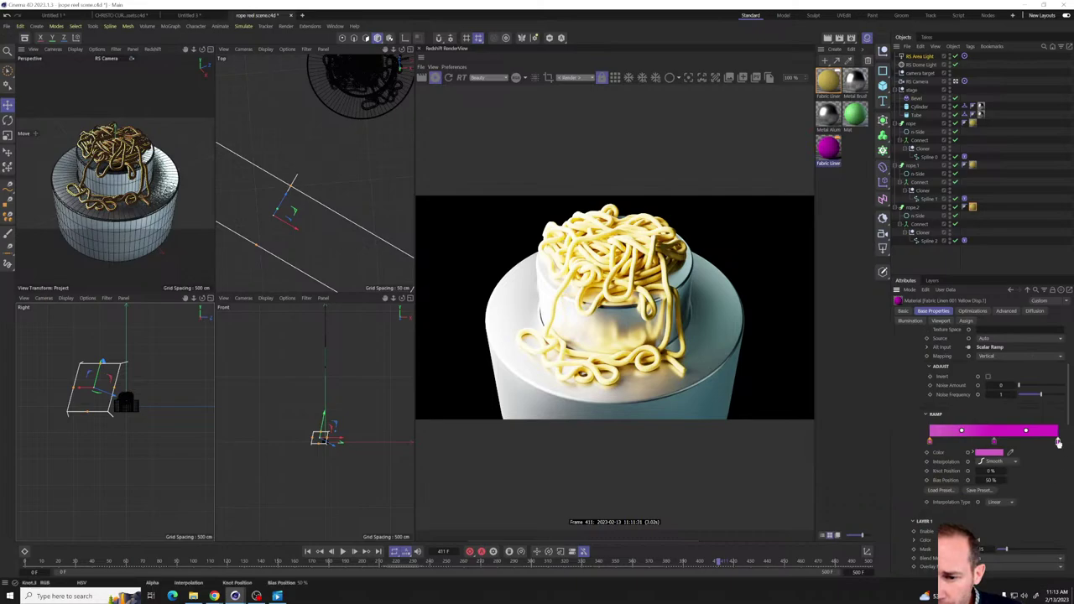
{"action": "double_click", "coordinate": [1059, 445]}
{"action": "left_click_drag", "start_coordinate": [966, 468], "coordinate": [903, 468]}
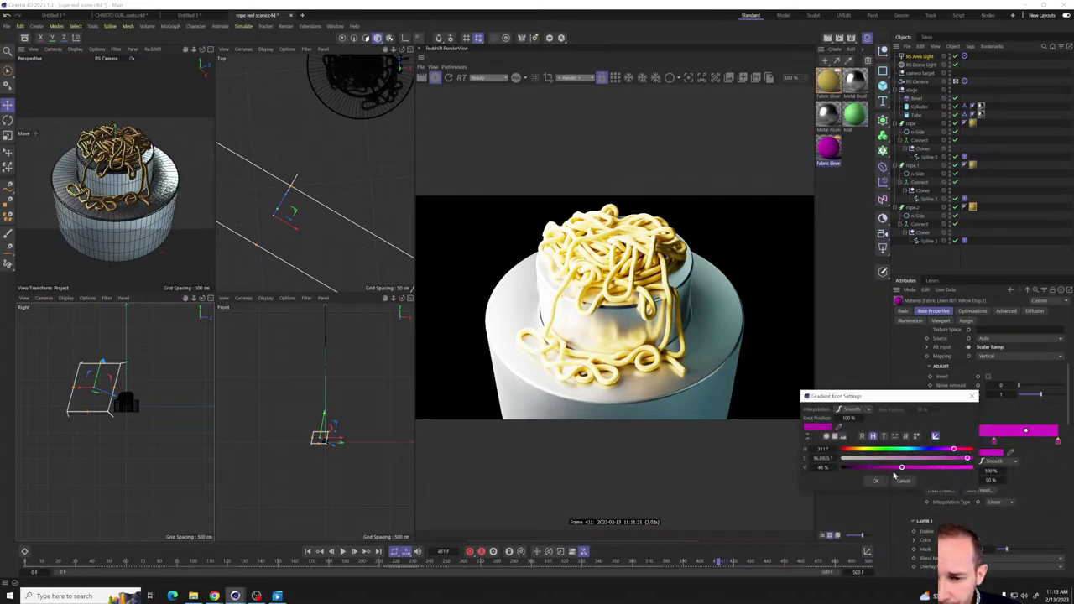
{"action": "left_click", "coordinate": [903, 481]}
{"action": "scroll", "coordinate": [977, 464], "scroll_direction": "up", "scroll_amount": 3}
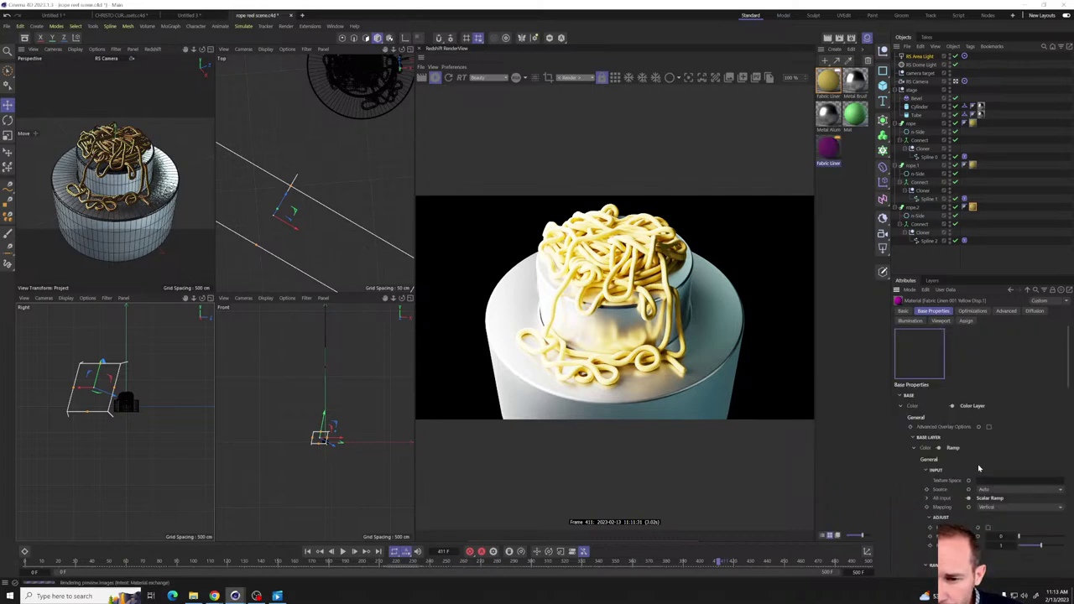
- Assign the magenta linen material to rope.1 in place of its yellow one
{"action": "left_click", "coordinate": [832, 158]}
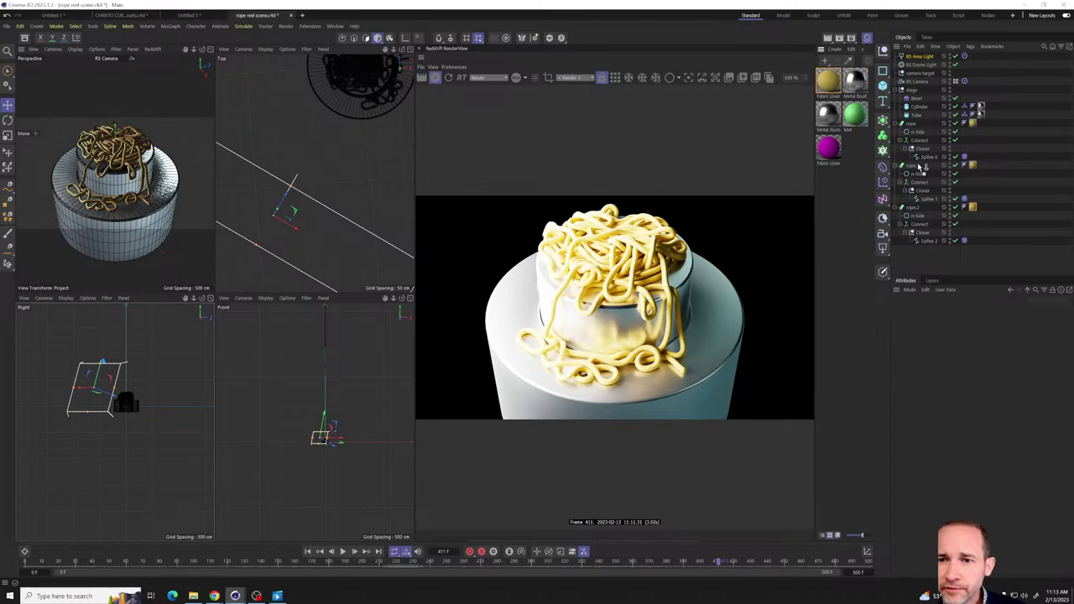
{"action": "left_click_drag", "start_coordinate": [919, 168], "coordinate": [972, 166]}
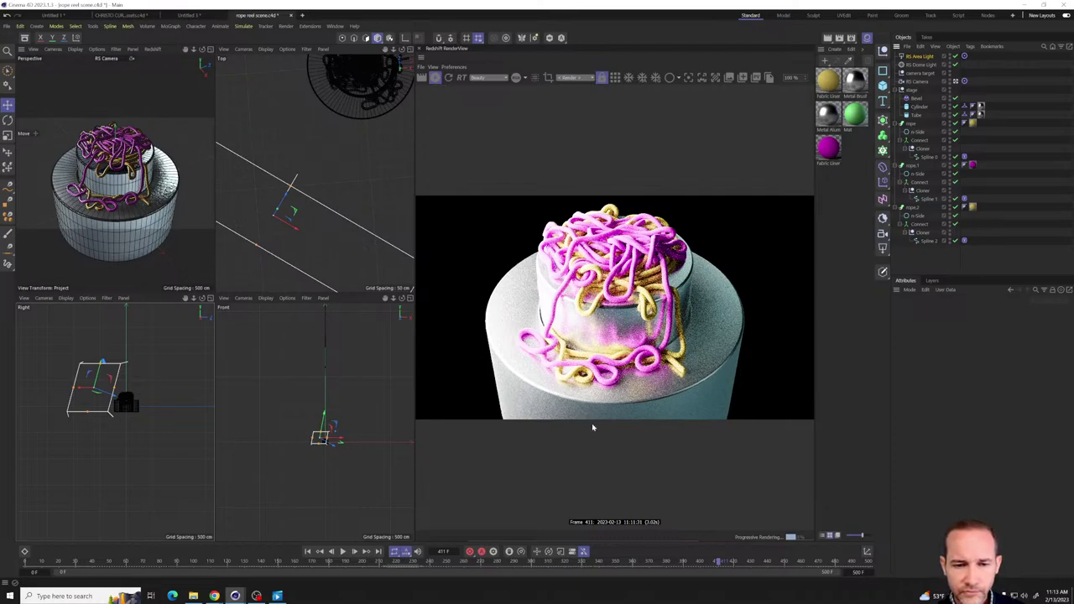
- Set Redshift's progressive passes to 5 in the render settings and move the settings window aside
{"action": "left_click", "coordinate": [855, 38]}
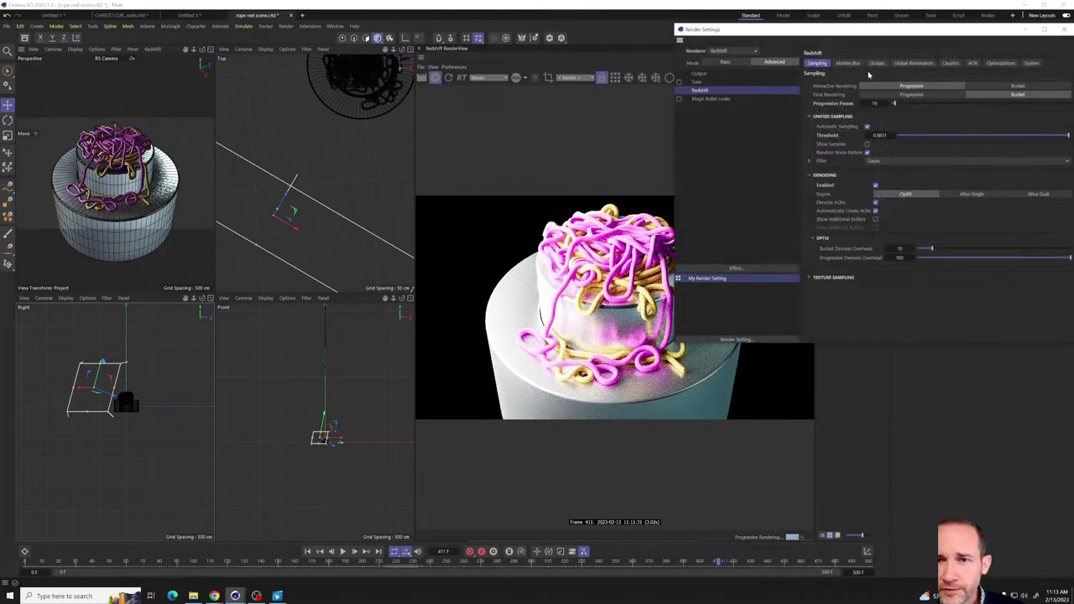
{"action": "left_click", "coordinate": [873, 104]}
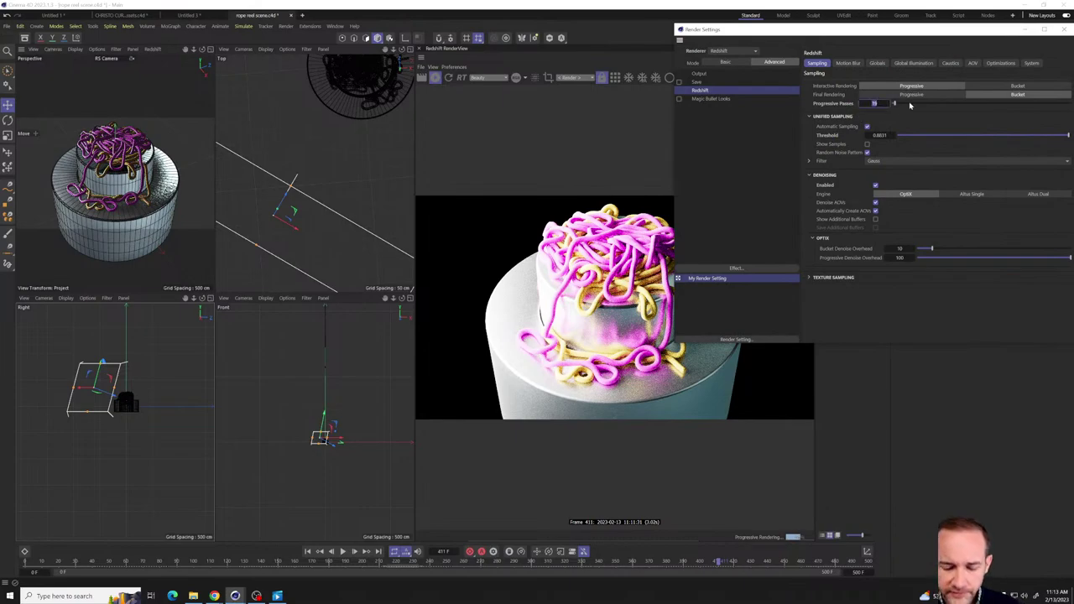
{"action": "type", "text": "5"}
{"action": "key", "text": "Return"}
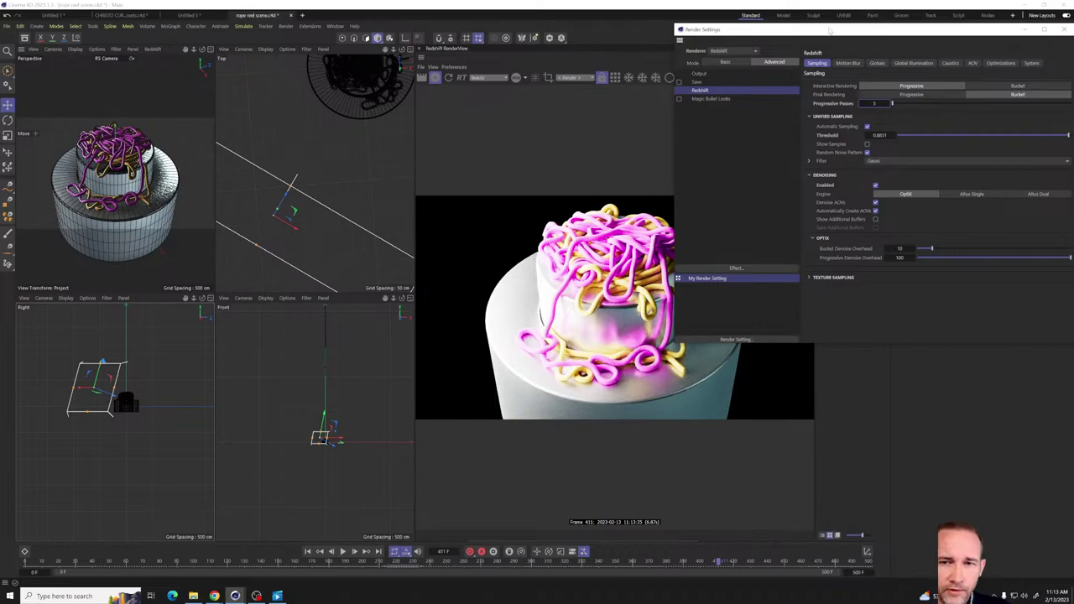
{"action": "left_click_drag", "start_coordinate": [843, 32], "coordinate": [724, 32]}
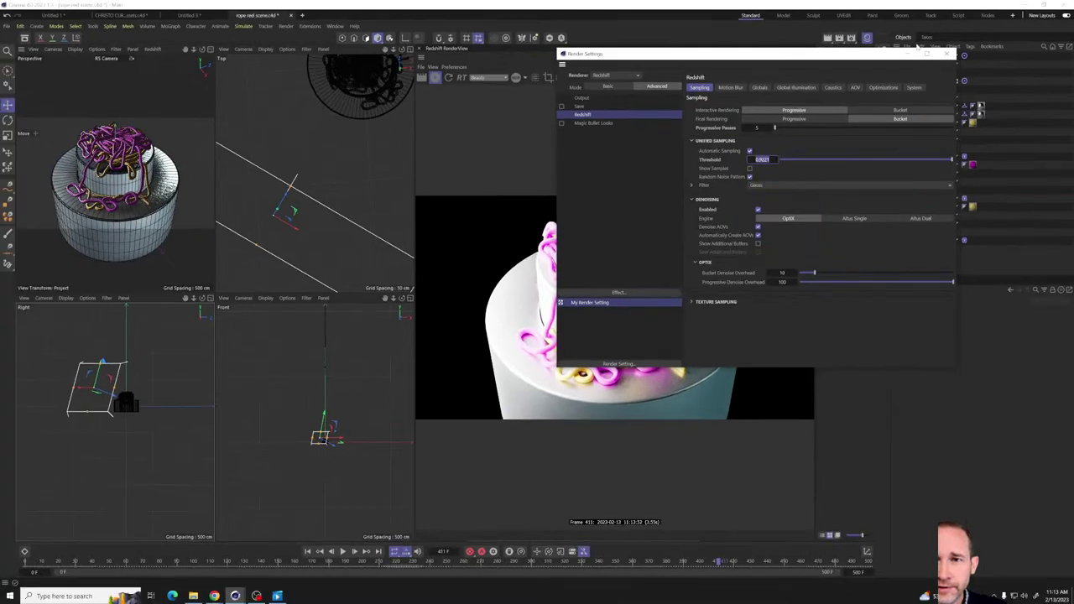
- Close the render settings, duplicate the area light and place the copy on the other side of the camera as a second light on the ropes
{"action": "left_click", "coordinate": [947, 53]}
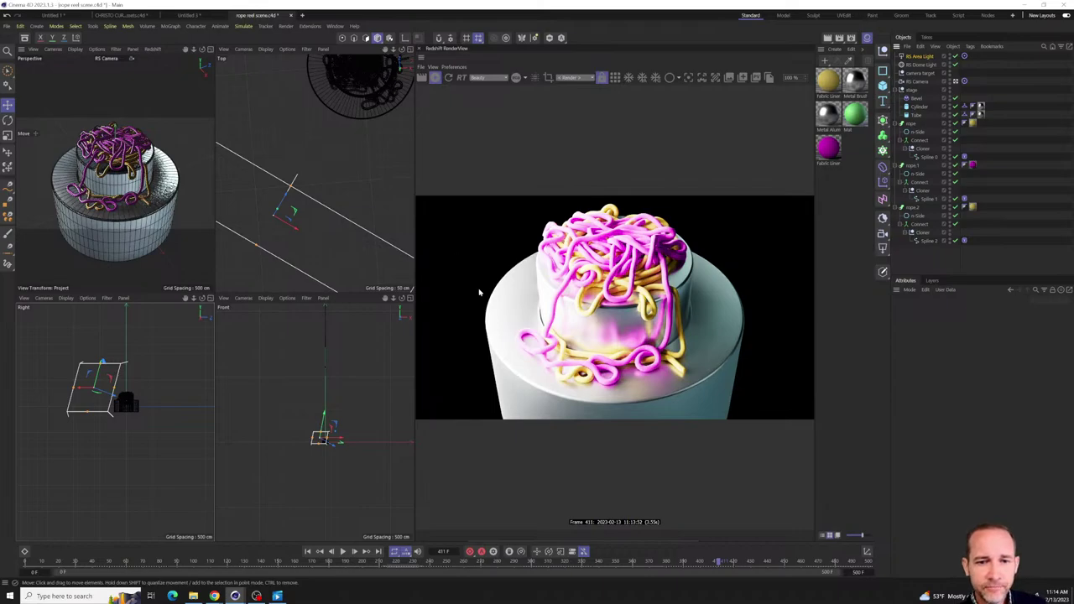
{"action": "left_click", "coordinate": [921, 56]}
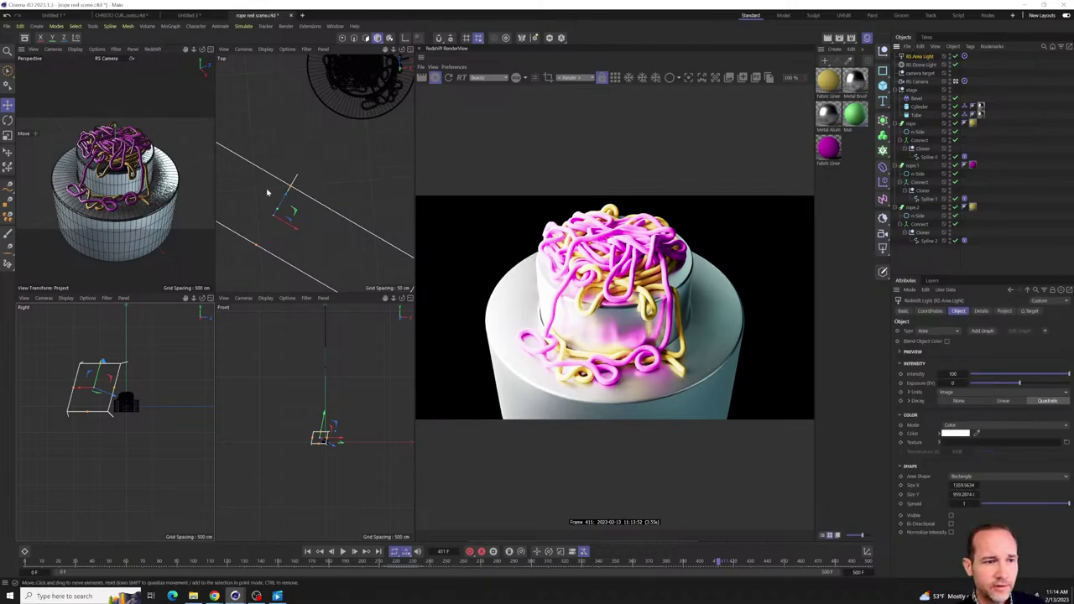
{"action": "key", "text": "o"}
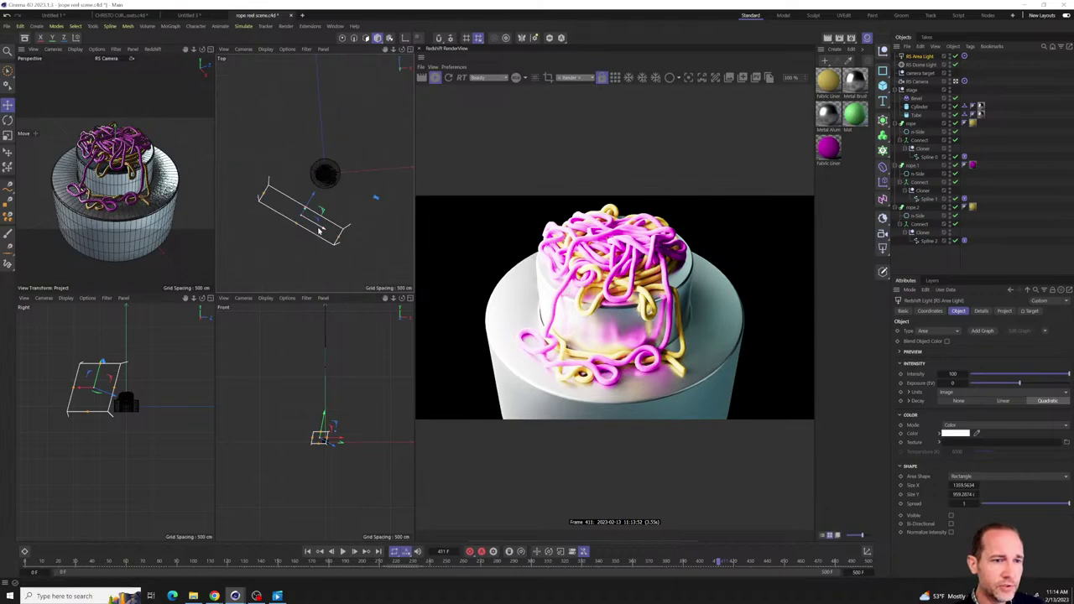
{"action": "mouse_move", "coordinate": [329, 235]}
{"action": "left_mouse_down"}
{"action": "mouse_move", "coordinate": [394, 231]}
{"action": "mouse_move", "coordinate": [389, 244]}
{"action": "mouse_move", "coordinate": [372, 247]}
{"action": "mouse_move", "coordinate": [377, 232]}
{"action": "mouse_move", "coordinate": [345, 249]}
{"action": "left_mouse_up"}
{"action": "middle_click_drag", "start_coordinate": [344, 249], "coordinate": [323, 218], "text": "alt"}
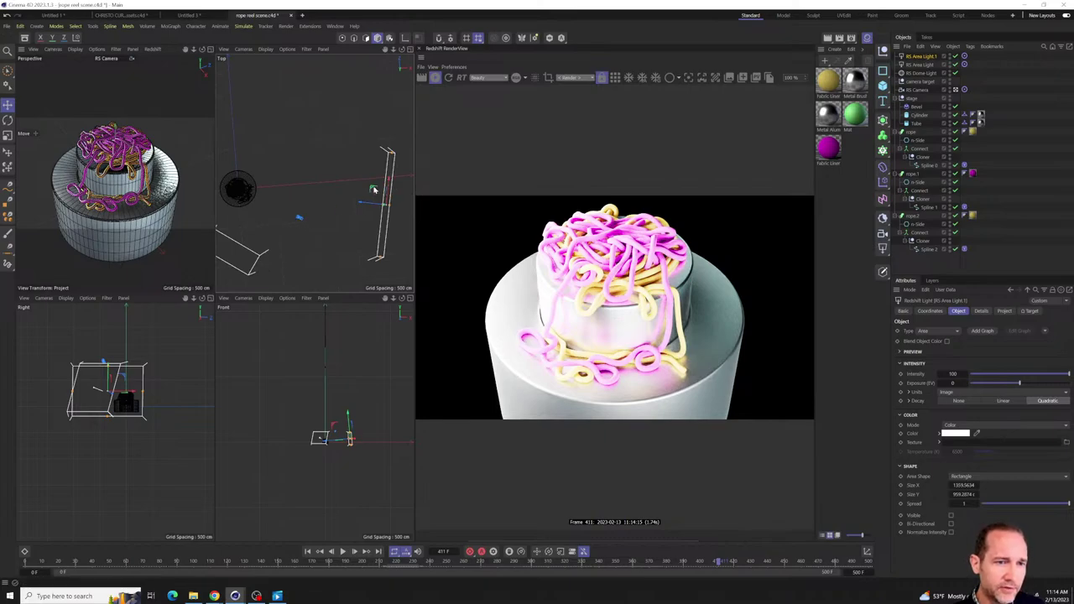
{"action": "left_click_drag", "start_coordinate": [373, 189], "coordinate": [339, 119]}
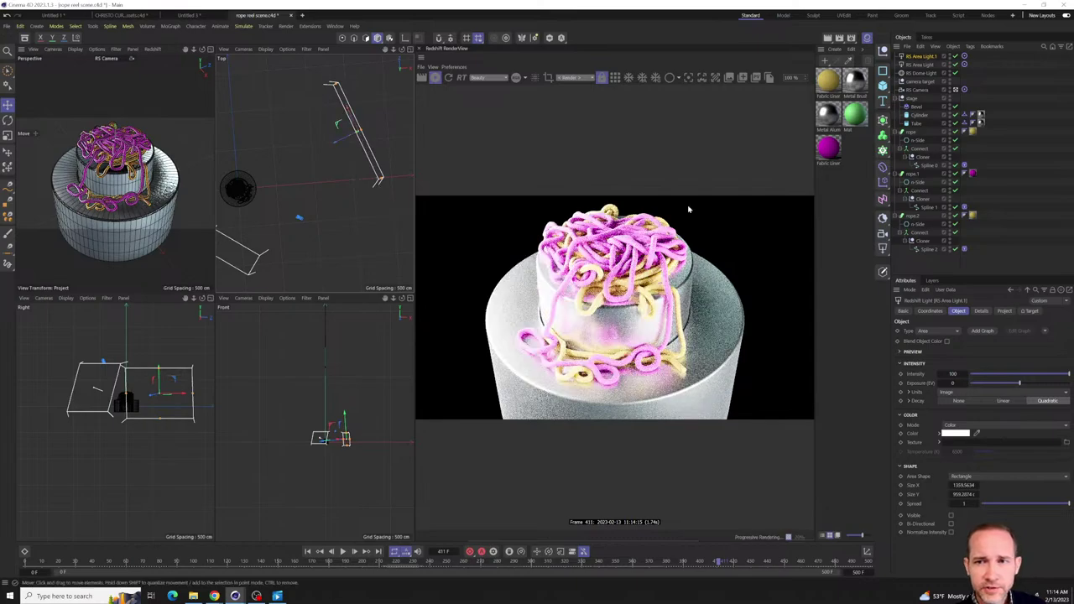
- Rename the original area light as Key and its duplicate as Fill
{"action": "left_click", "coordinate": [921, 64]}
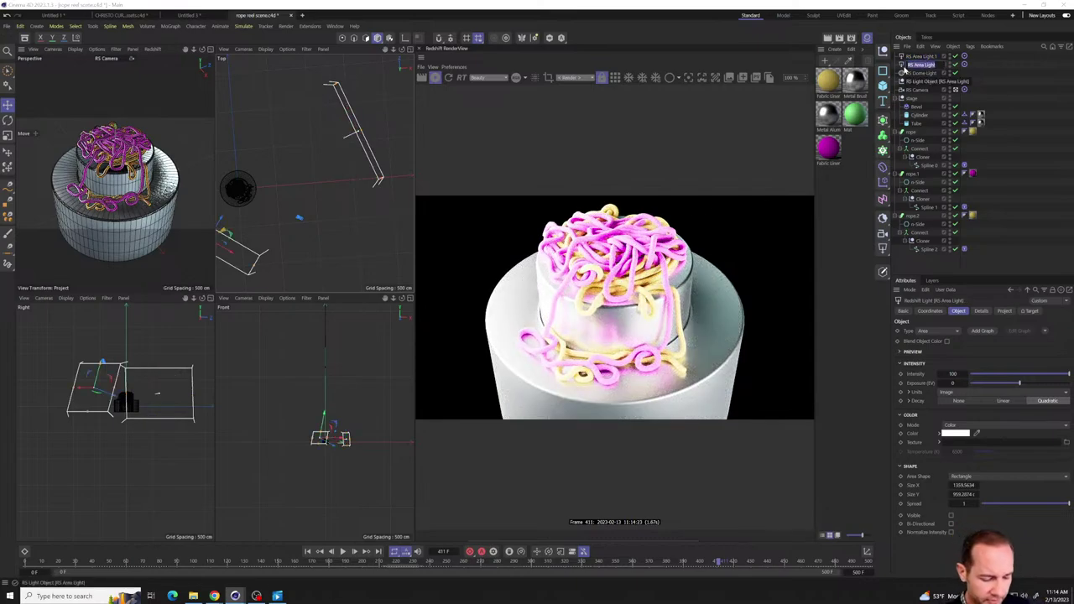
{"action": "key", "text": "BackSpace"}
{"action": "type", "text": "Key"}
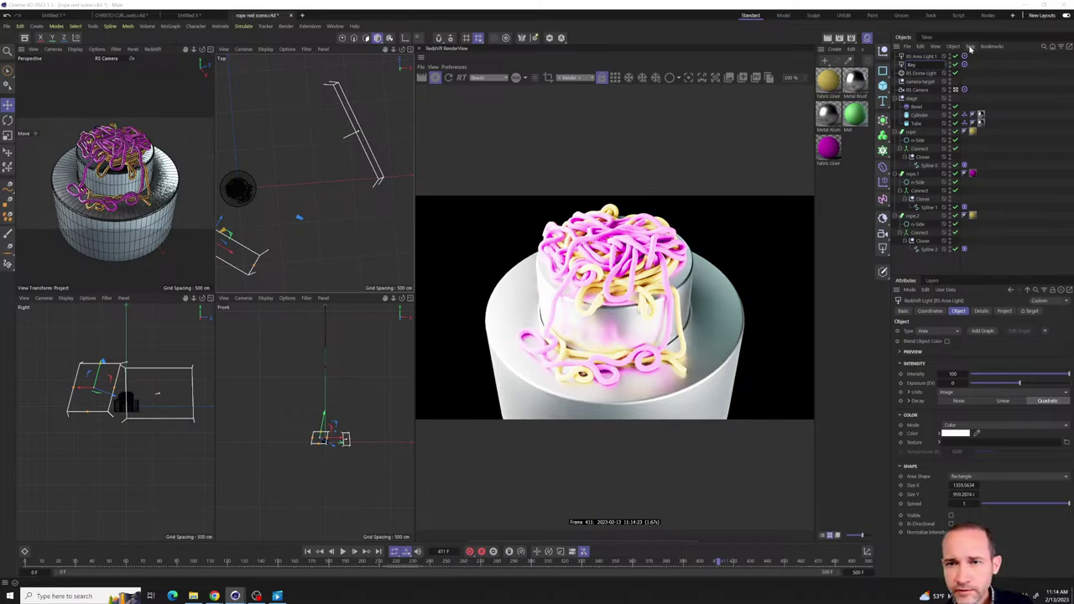
{"action": "left_click", "coordinate": [928, 57]}
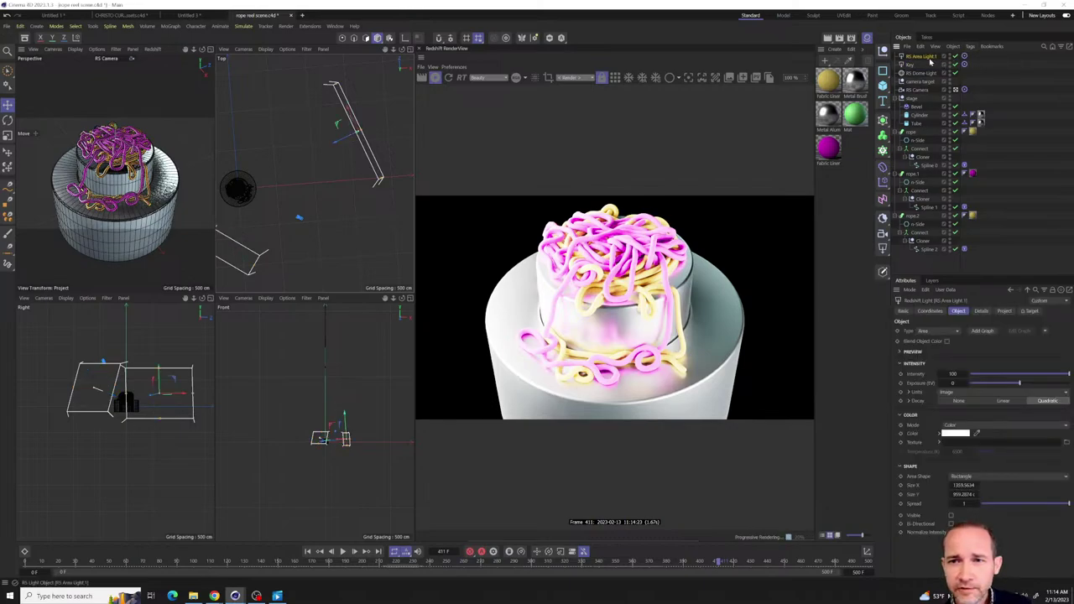
{"action": "double_click", "coordinate": [923, 56]}
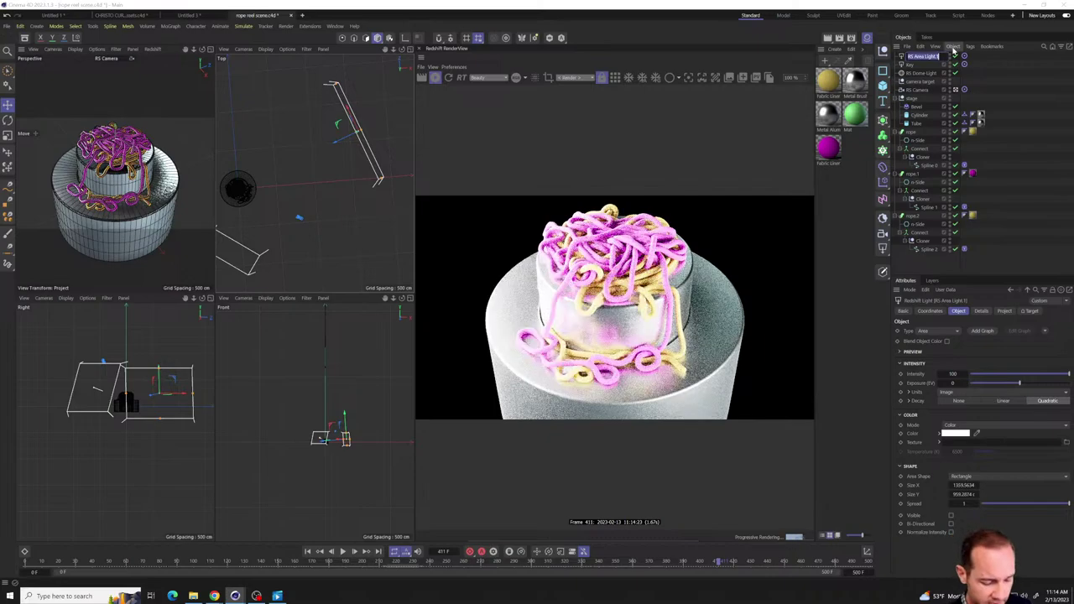
{"action": "type", "text": "Fil"}
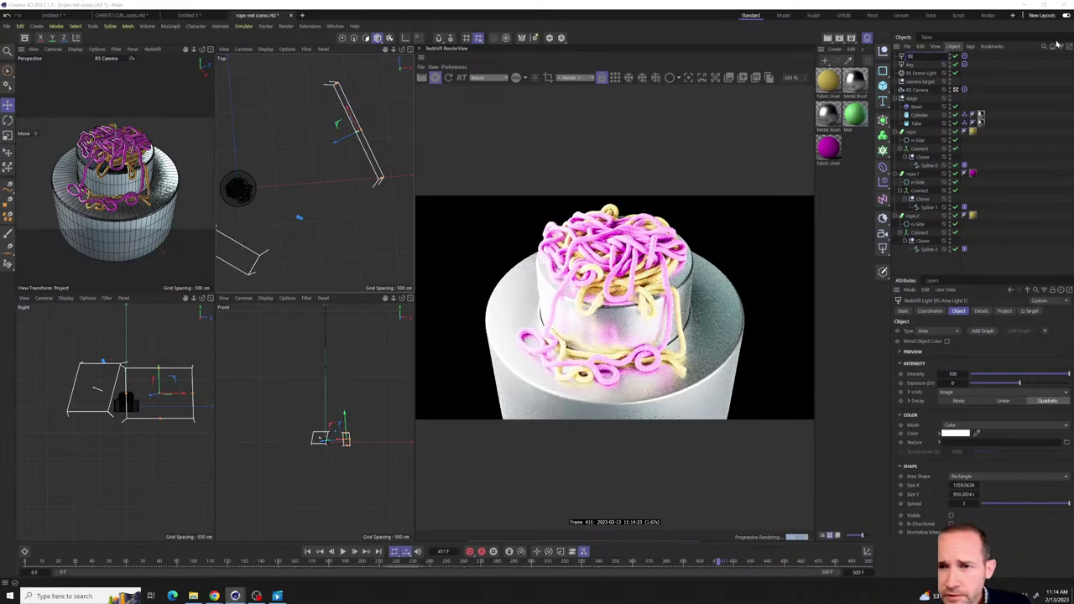
{"action": "type", "text": "l"}
{"action": "key", "text": "Return"}
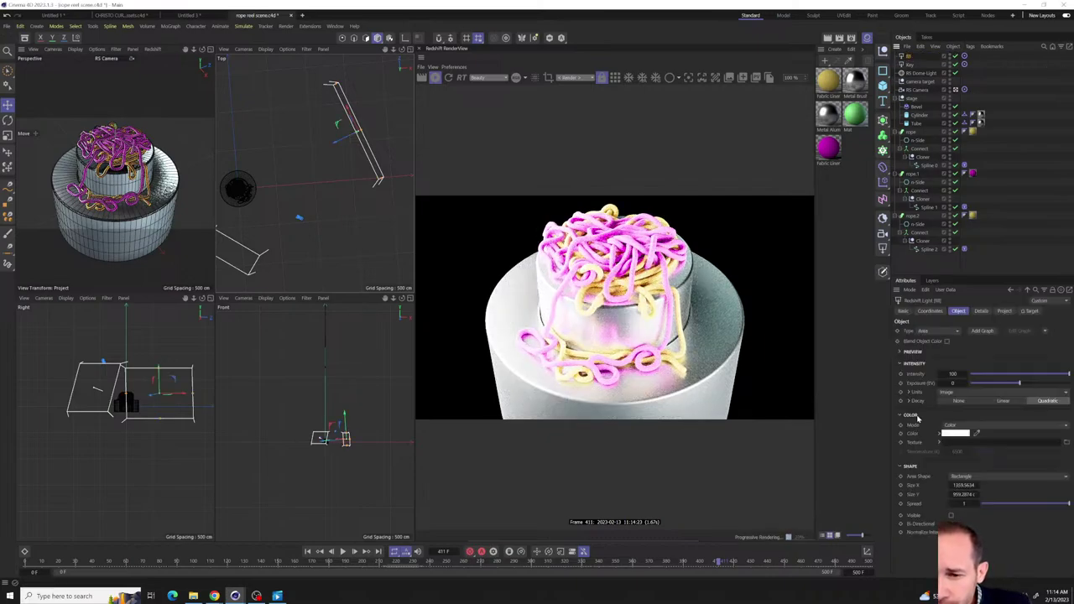
- Set the fill light's intensity to about 72.9 and enable the dome light's Background option
{"action": "left_click", "coordinate": [1042, 375]}
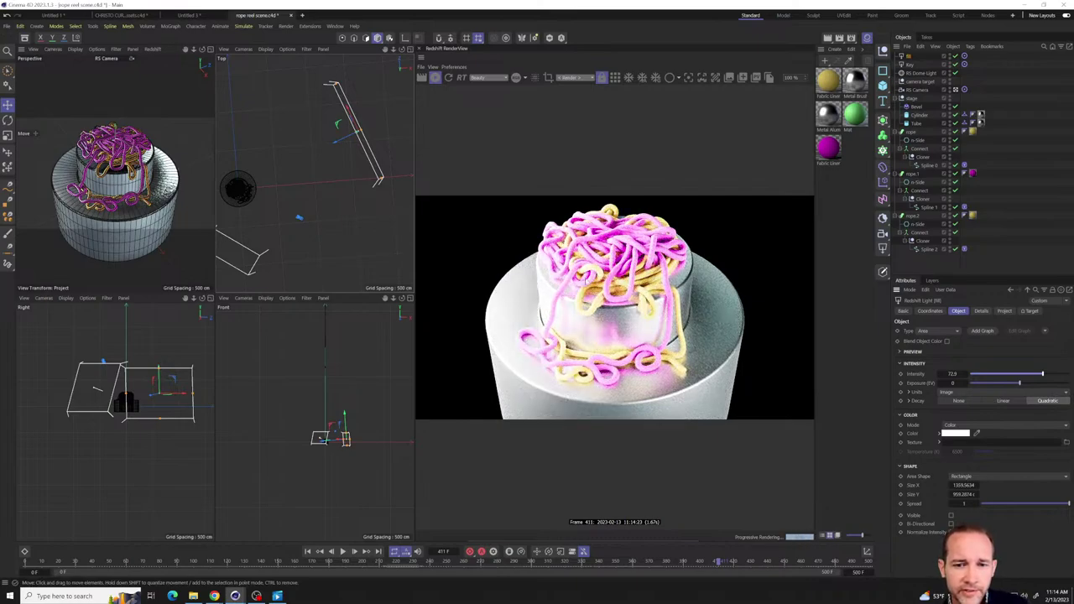
{"action": "left_click", "coordinate": [919, 73]}
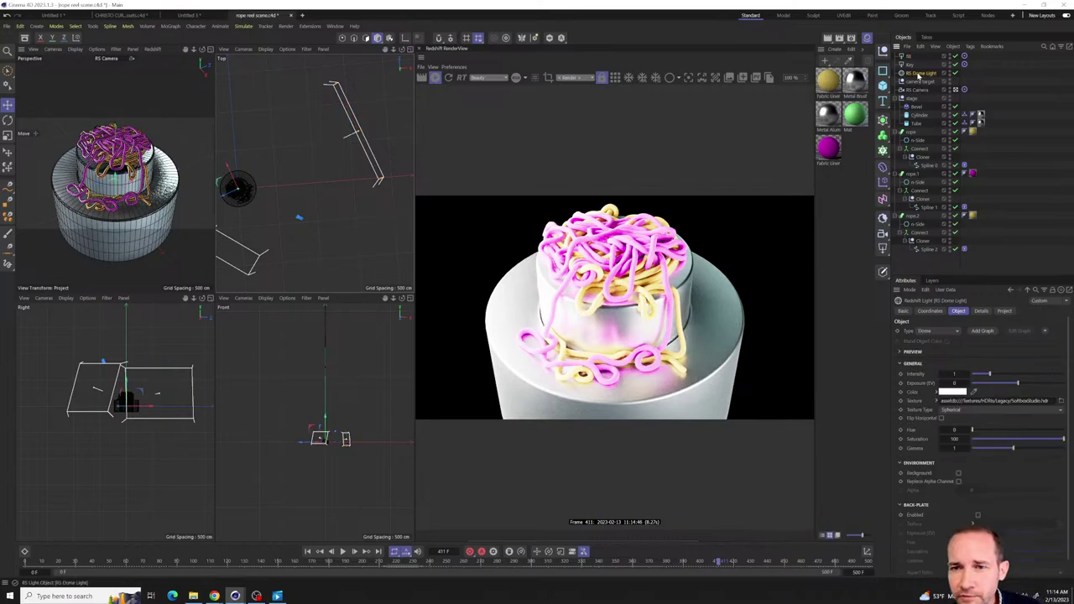
{"action": "left_click", "coordinate": [959, 474]}
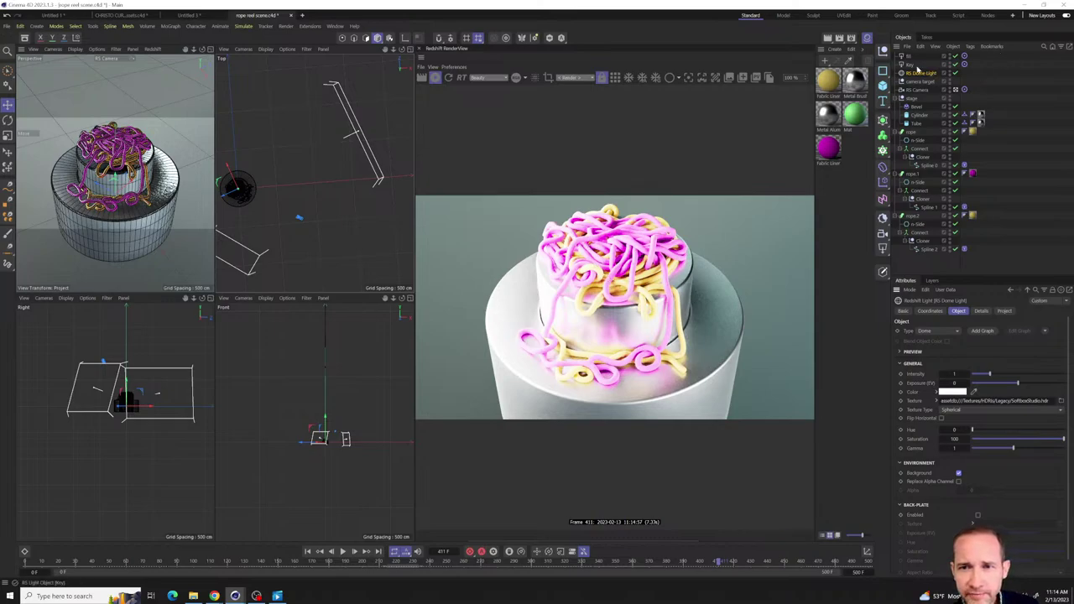
- Set the key light's intensity to about 76.26 and widen the render view
{"action": "left_click", "coordinate": [911, 65]}
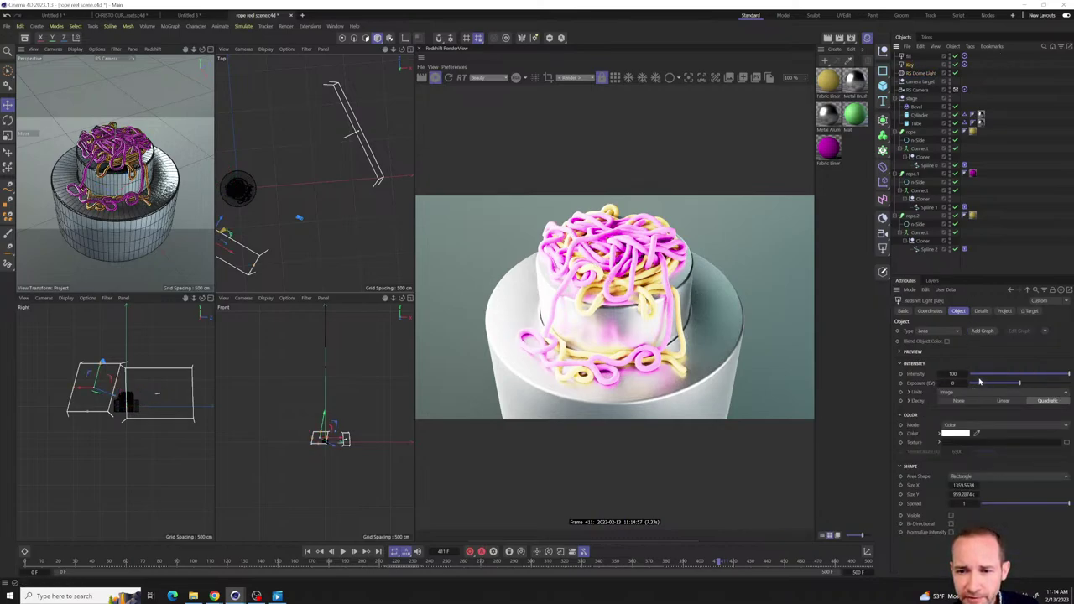
{"action": "left_click", "coordinate": [1033, 377]}
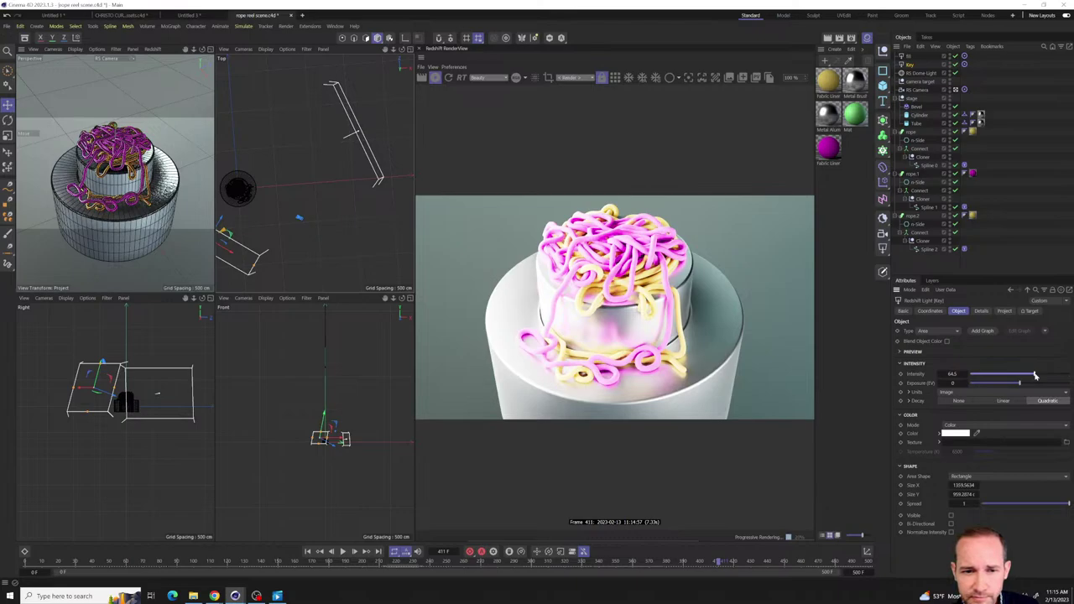
{"action": "left_click_drag", "start_coordinate": [1035, 376], "coordinate": [1046, 376]}
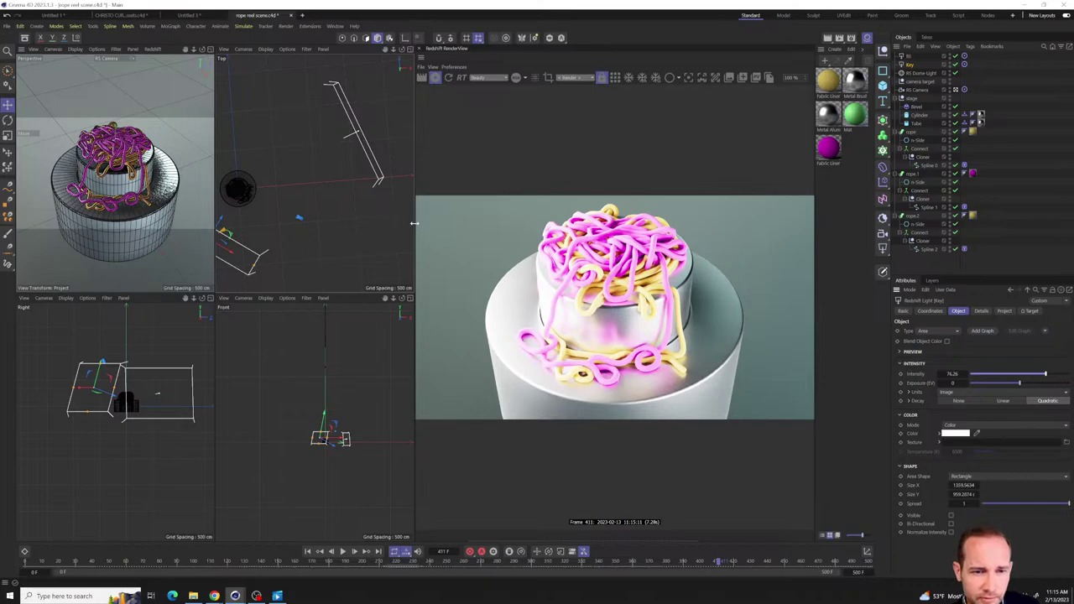
{"action": "left_click_drag", "start_coordinate": [413, 223], "coordinate": [387, 223]}
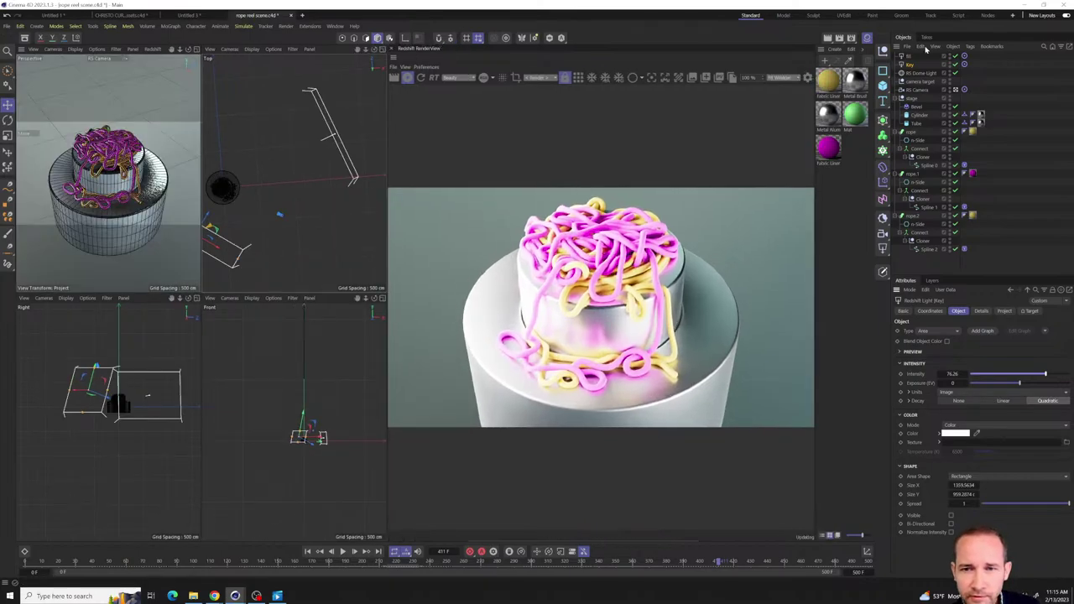
- Inspect the brushed metal material and the base and reflection properties of the aluminium material
{"action": "left_click", "coordinate": [852, 82]}
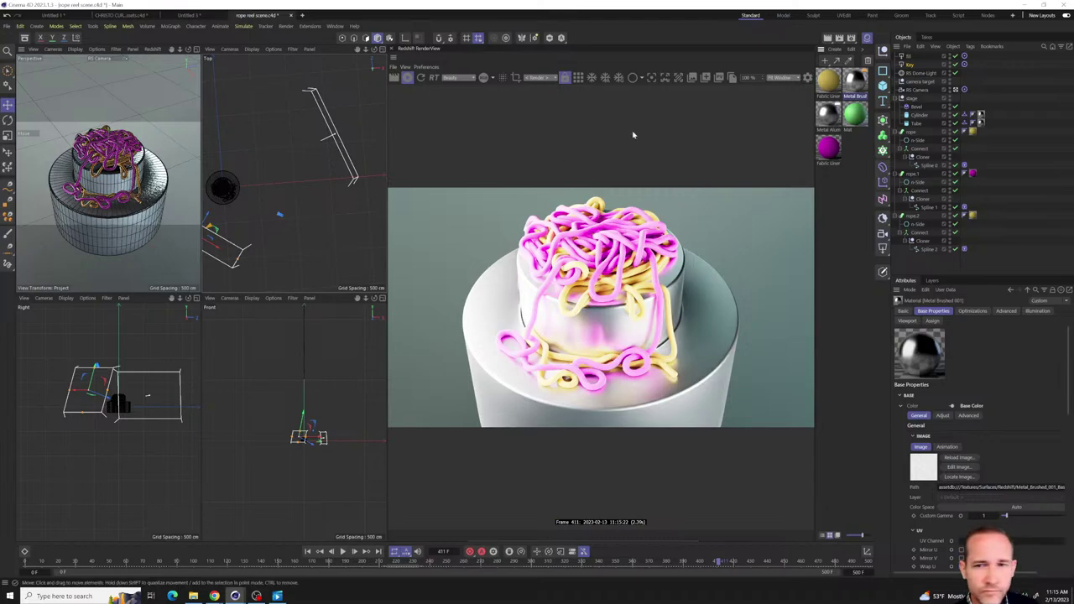
{"action": "left_click", "coordinate": [835, 126]}
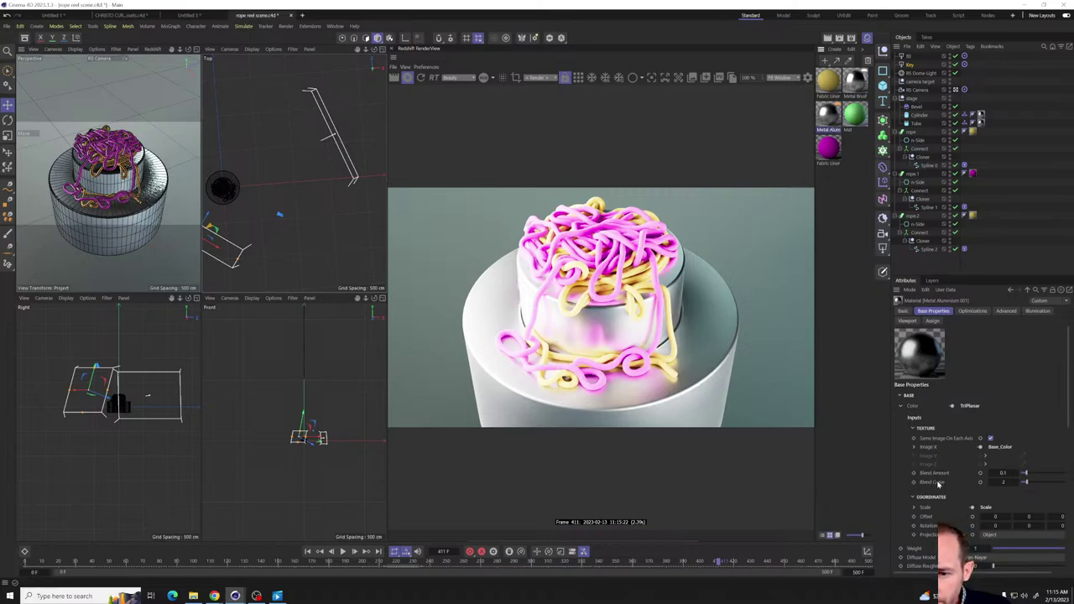
{"action": "scroll", "coordinate": [940, 484], "scroll_direction": "down", "scroll_amount": 3}
{"action": "scroll", "coordinate": [922, 485], "scroll_direction": "down", "scroll_amount": 4}
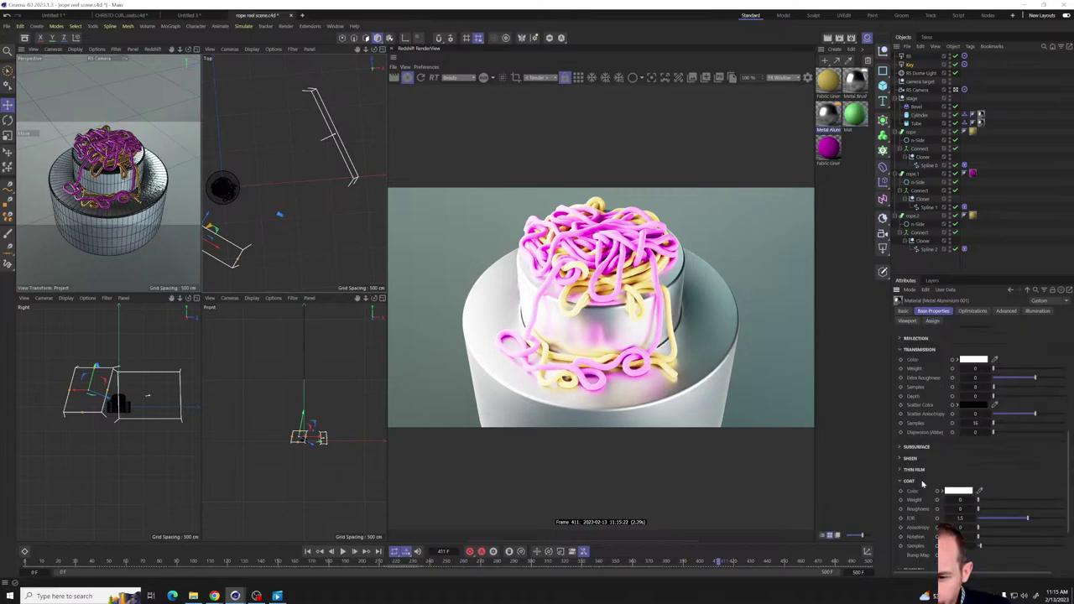
{"action": "scroll", "coordinate": [923, 484], "scroll_direction": "up", "scroll_amount": 8}
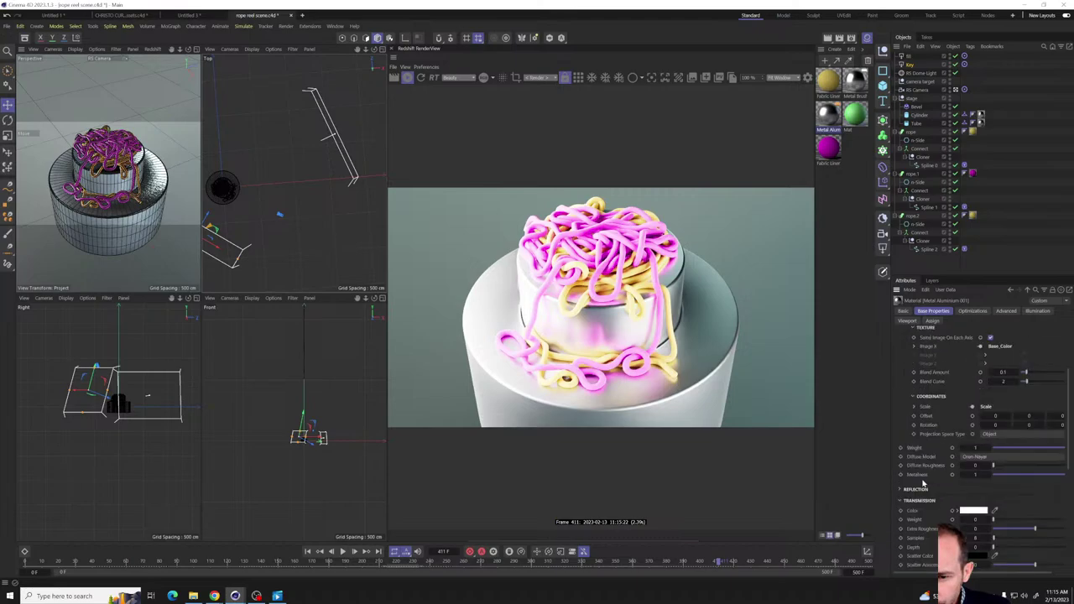
{"action": "left_click", "coordinate": [902, 407]}
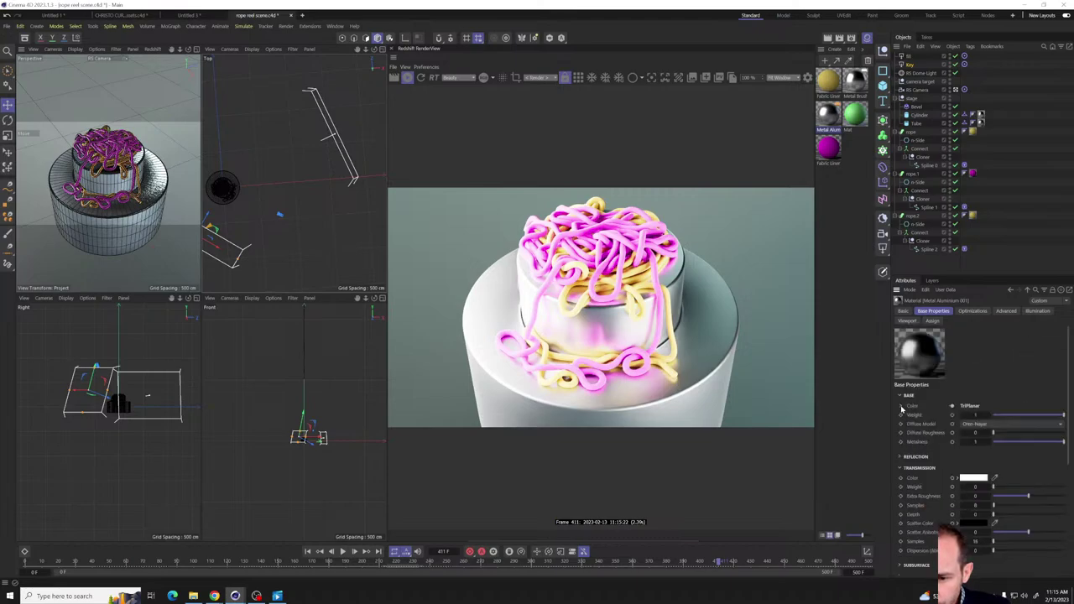
{"action": "left_click", "coordinate": [901, 458]}
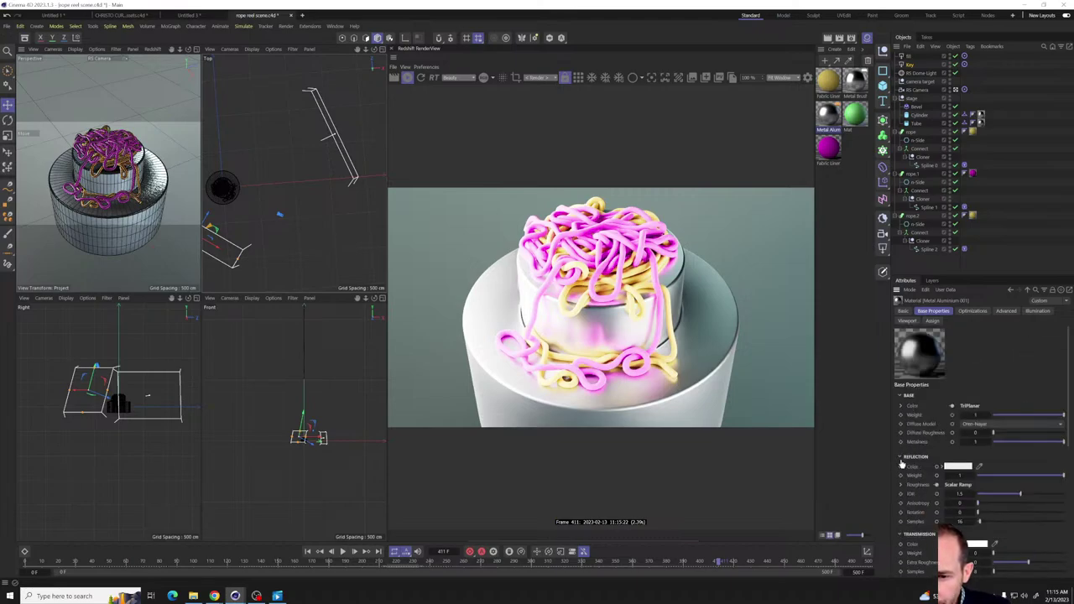
{"action": "scroll", "coordinate": [914, 436], "scroll_direction": "down", "scroll_amount": 3}
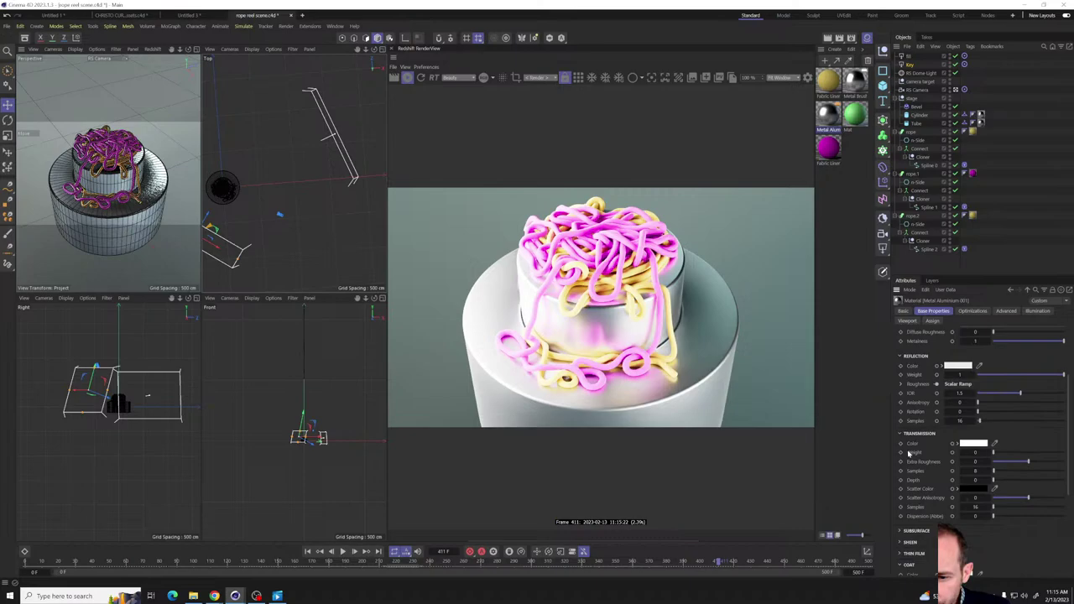
- Examine the Scalar Ramp driving the aluminium material's reflection roughness, along with its transmission and coat settings
{"action": "left_click", "coordinate": [903, 385]}
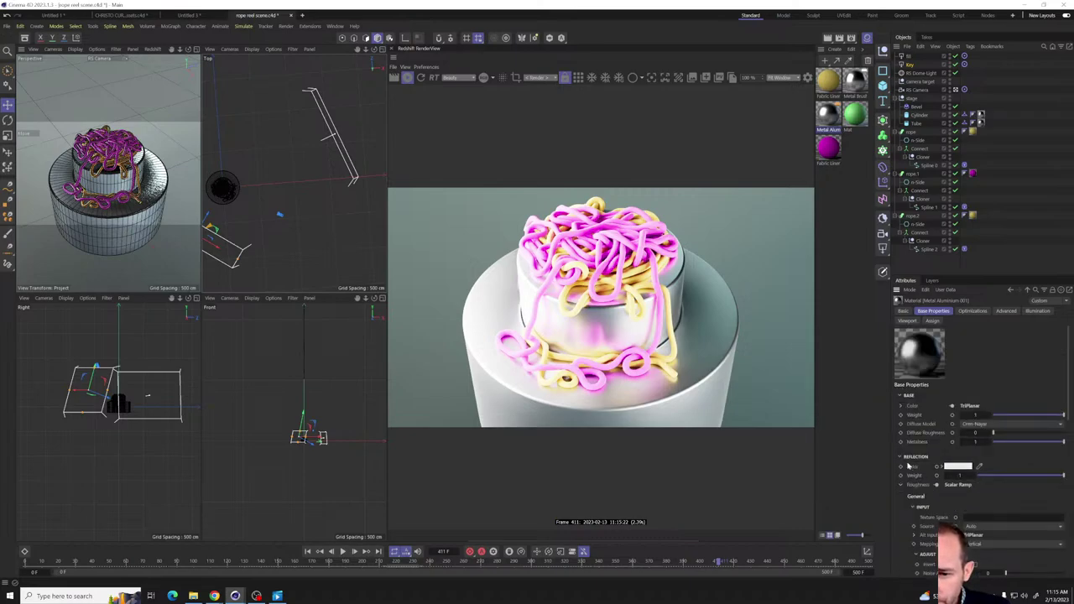
{"action": "scroll", "coordinate": [913, 463], "scroll_direction": "down", "scroll_amount": 5}
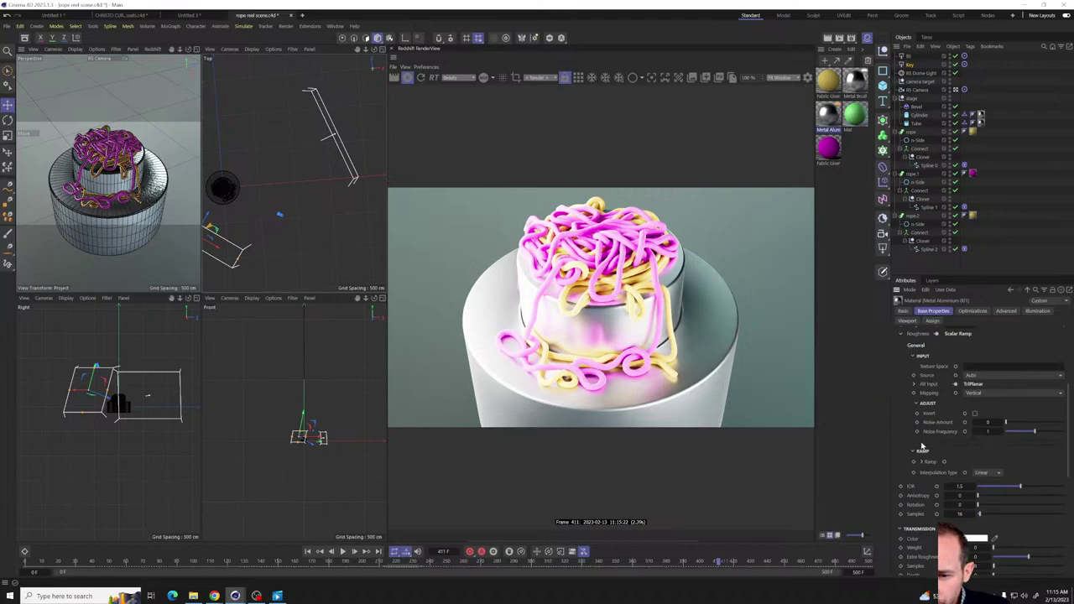
{"action": "scroll", "coordinate": [922, 447], "scroll_direction": "up", "scroll_amount": 2}
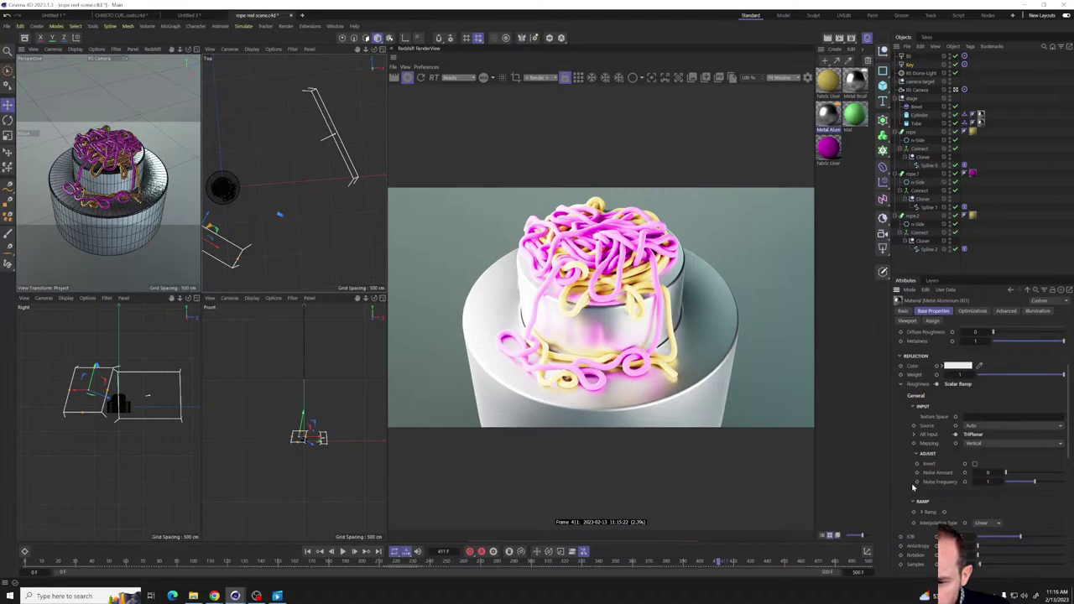
{"action": "left_click", "coordinate": [901, 385]}
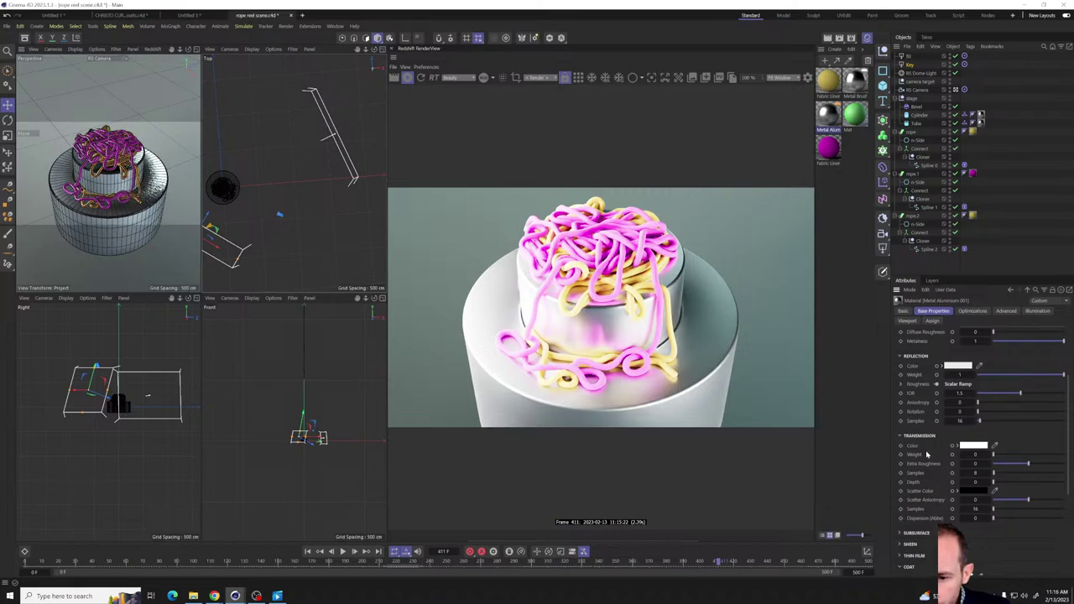
{"action": "scroll", "coordinate": [927, 454], "scroll_direction": "down", "scroll_amount": 2}
{"action": "scroll", "coordinate": [927, 454], "scroll_direction": "down", "scroll_amount": 2}
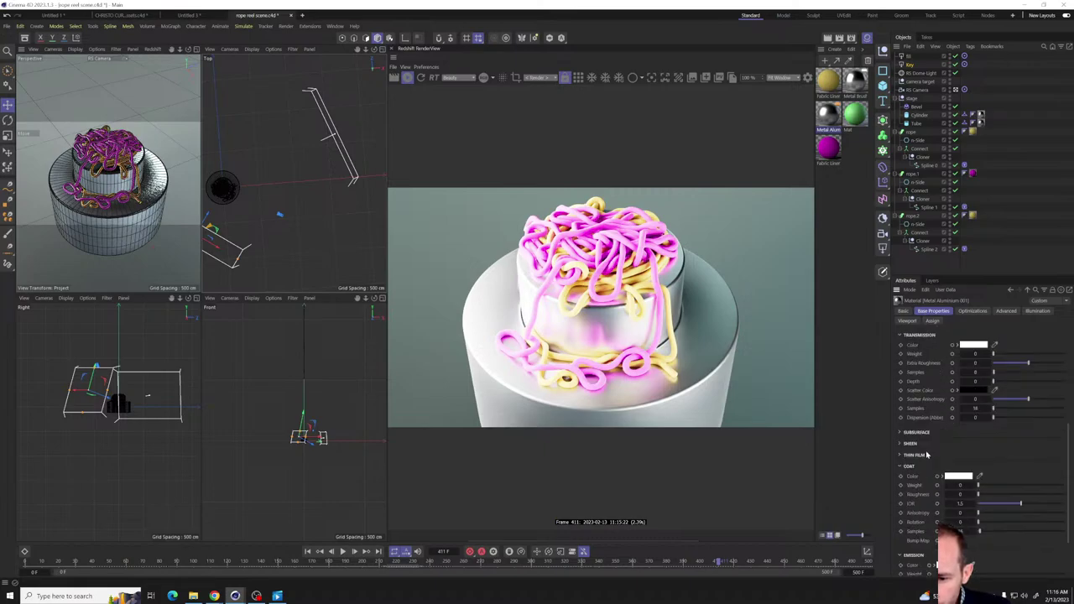
{"action": "scroll", "coordinate": [927, 454], "scroll_direction": "up", "scroll_amount": 6}
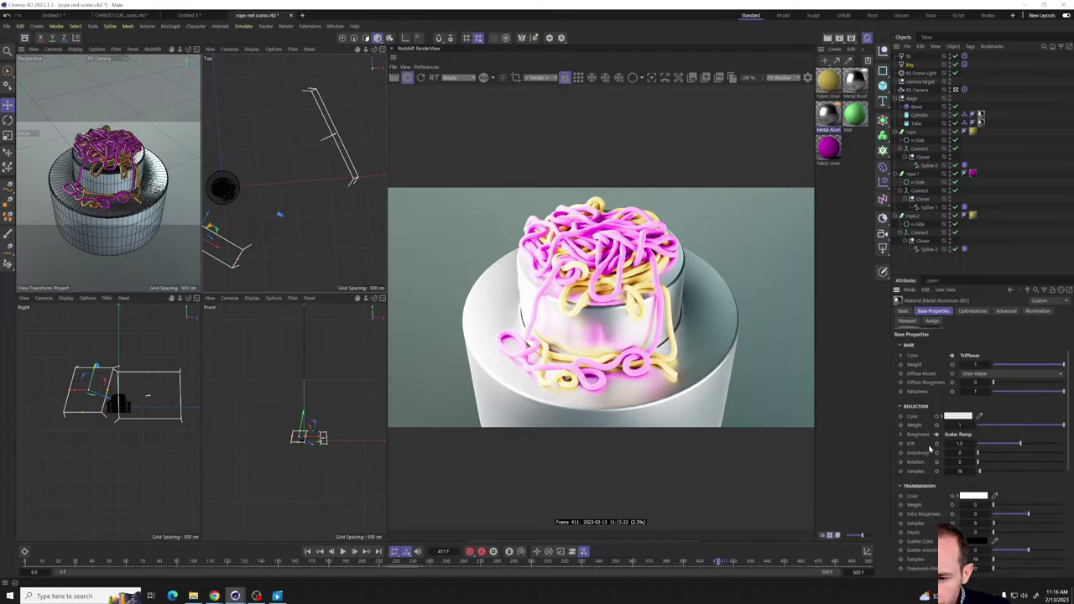
{"action": "left_click", "coordinate": [901, 434]}
{"action": "scroll", "coordinate": [904, 438], "scroll_direction": "up", "scroll_amount": 2}
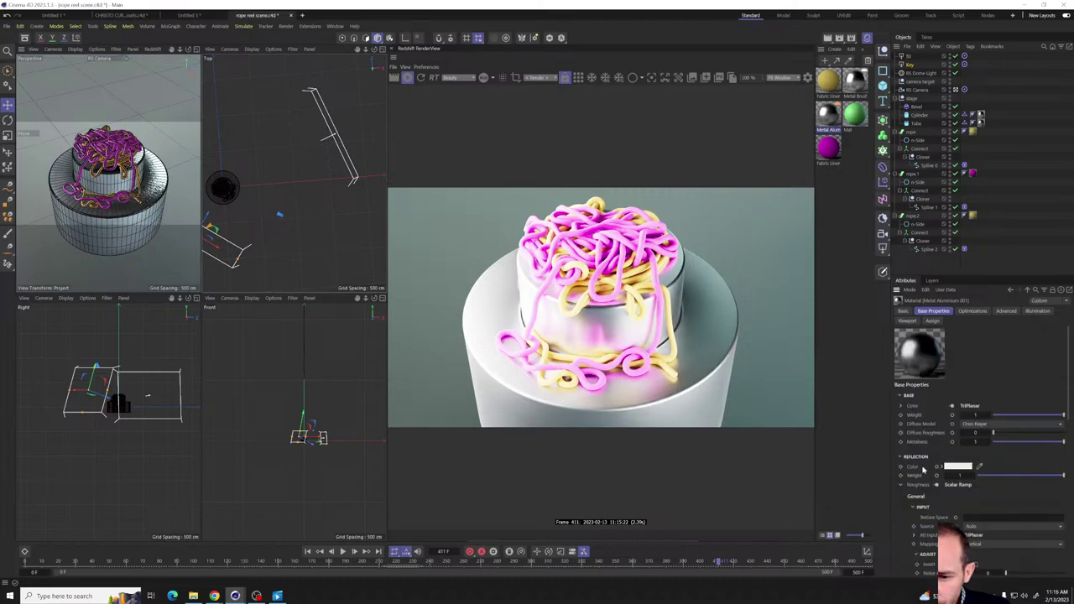
{"action": "scroll", "coordinate": [923, 470], "scroll_direction": "down", "scroll_amount": 2}
{"action": "scroll", "coordinate": [923, 470], "scroll_direction": "down", "scroll_amount": 2}
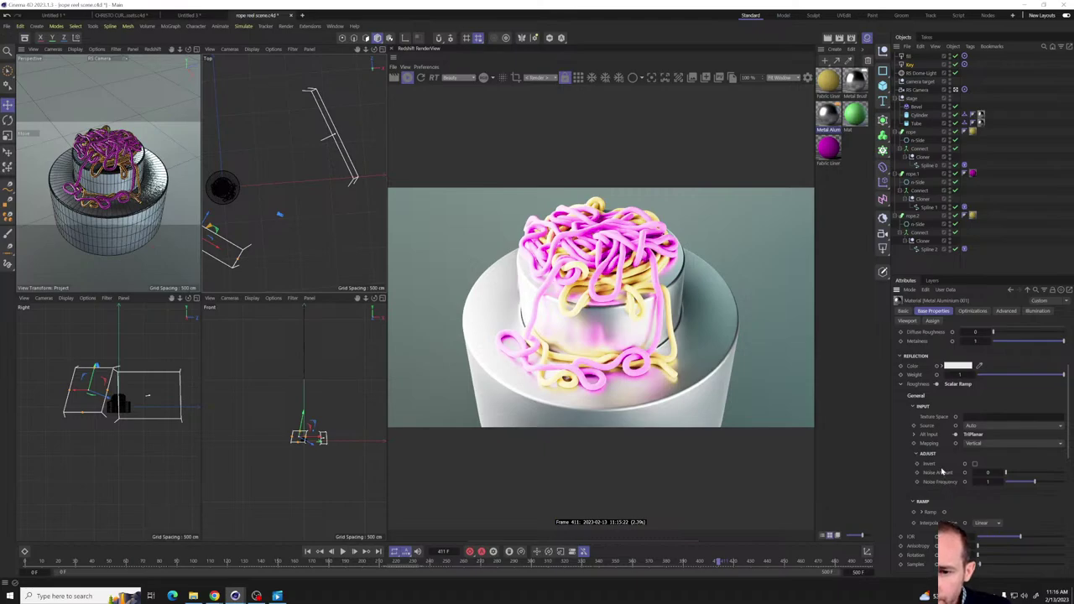
{"action": "left_click", "coordinate": [912, 407]}
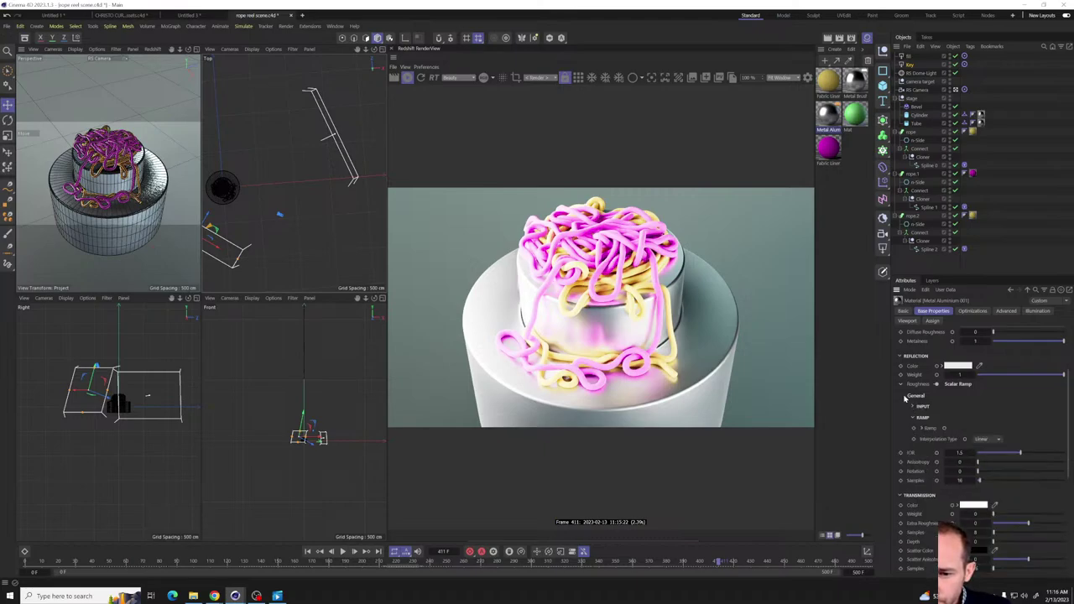
{"action": "left_click", "coordinate": [902, 386]}
{"action": "scroll", "coordinate": [920, 427], "scroll_direction": "up", "scroll_amount": 3}
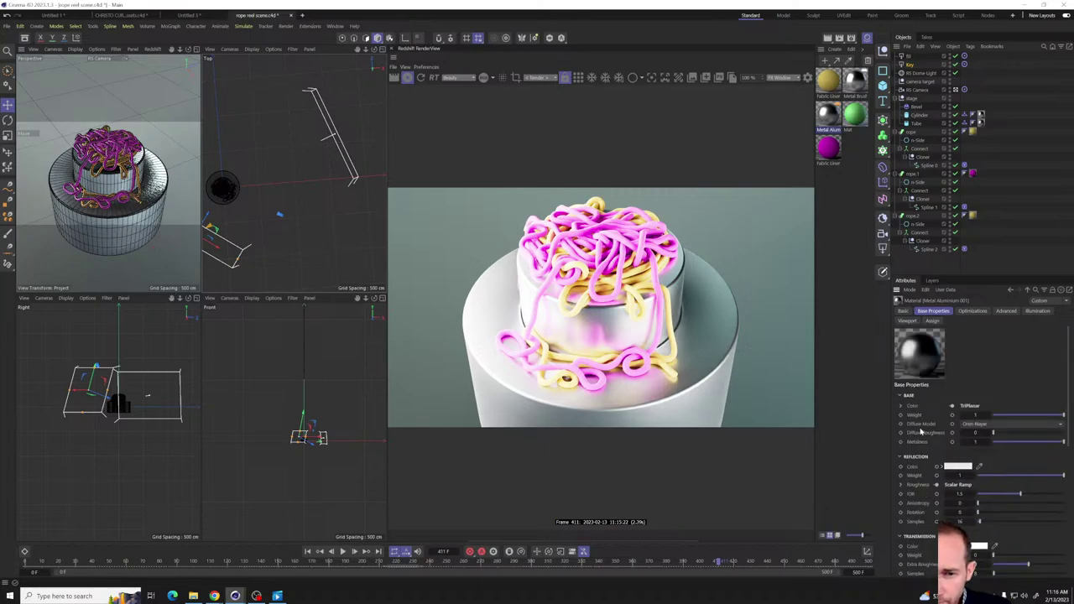
- Enlarge the material manager and create a new Redshift Standard material
{"action": "left_click", "coordinate": [902, 459]}
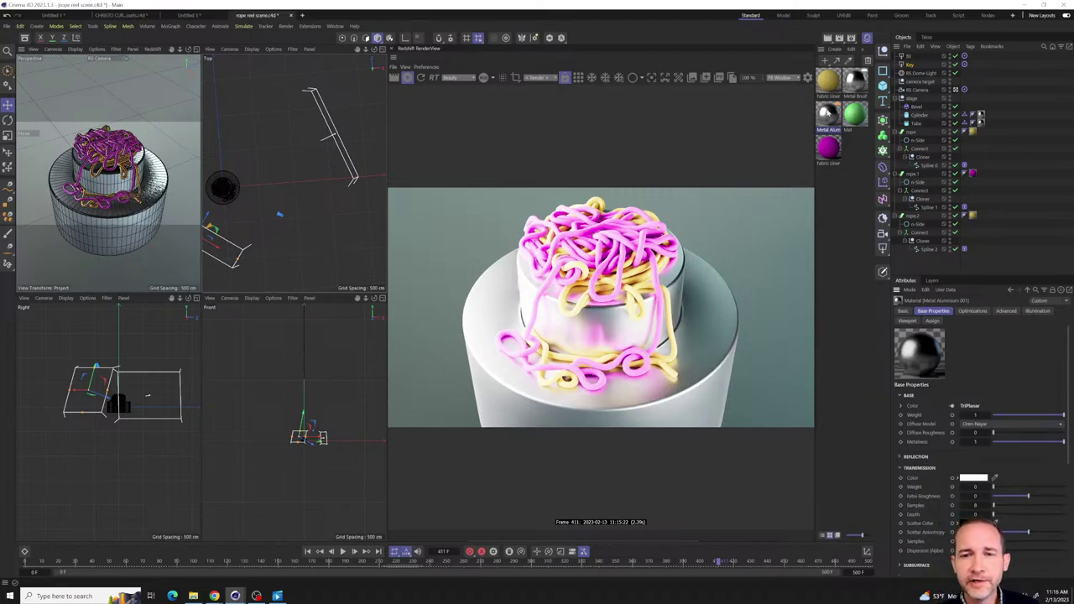
{"action": "left_click", "coordinate": [830, 50]}
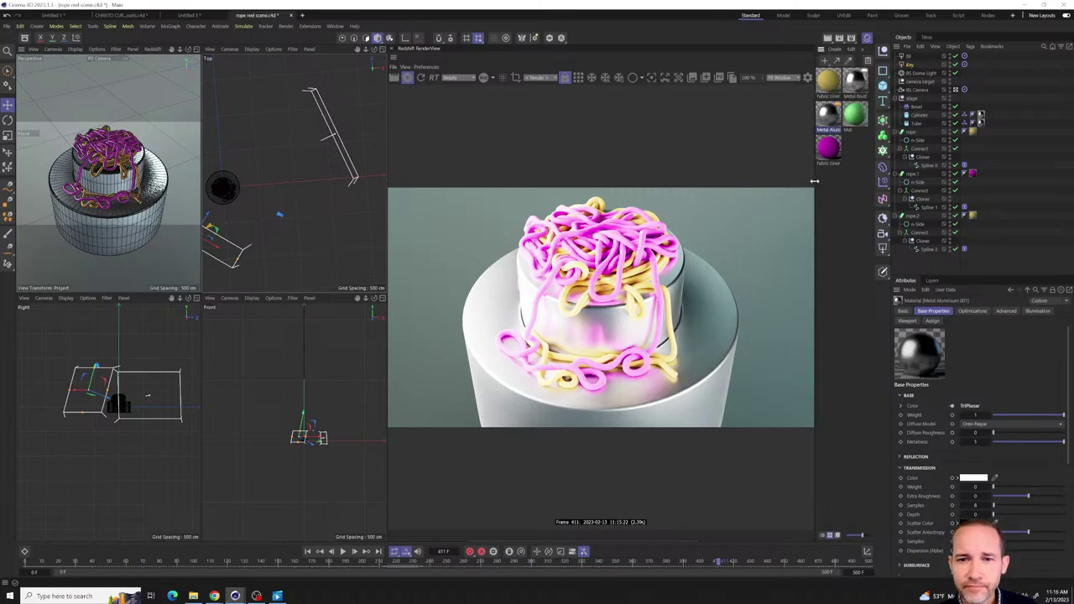
{"action": "left_click_drag", "start_coordinate": [814, 183], "coordinate": [769, 177]}
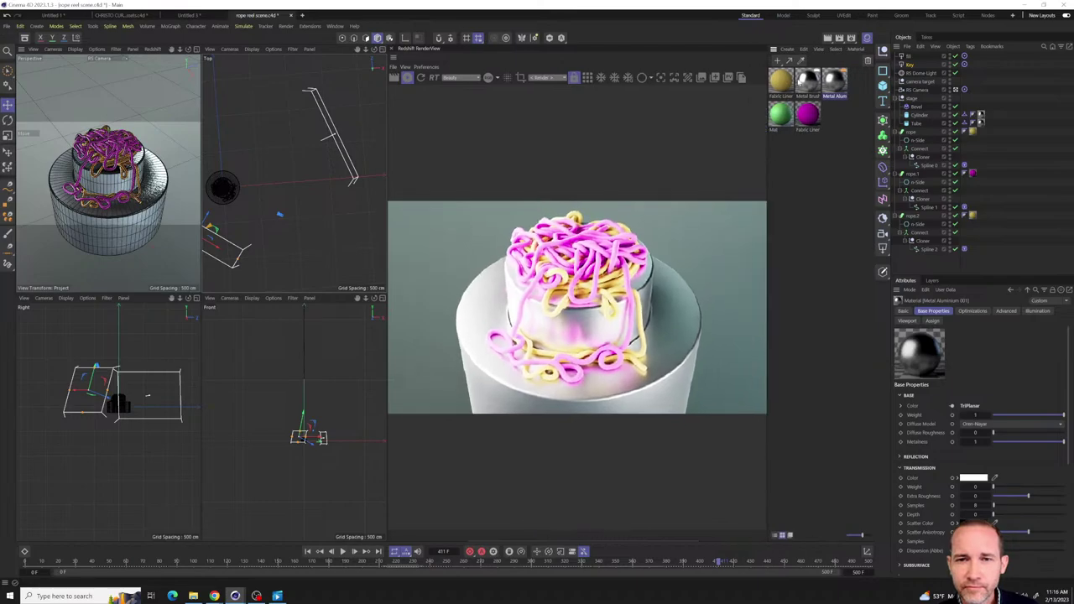
{"action": "left_click", "coordinate": [786, 50]}
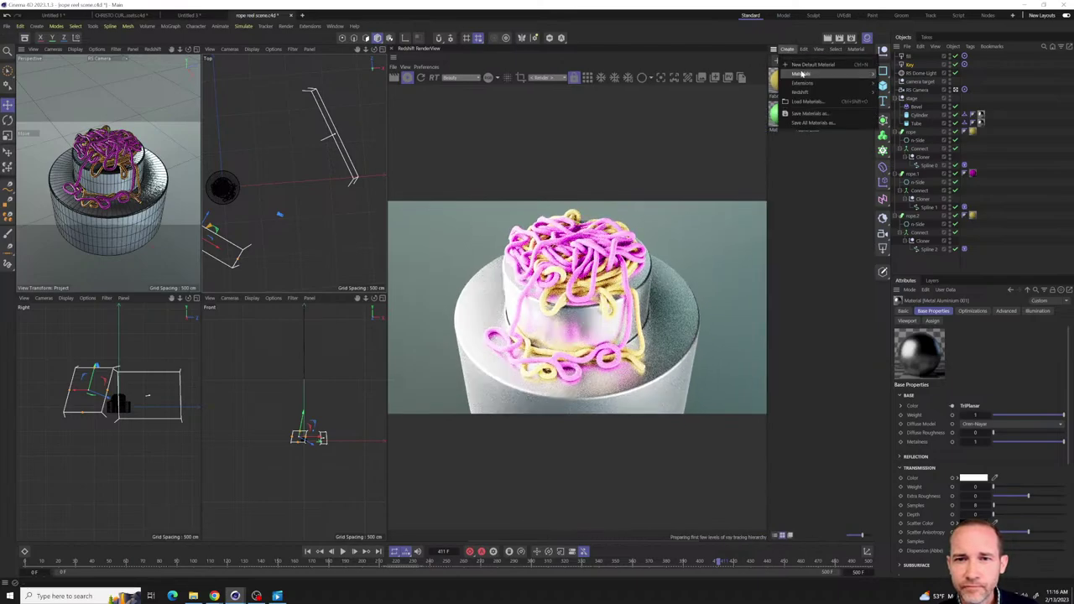
{"action": "mouse_move", "coordinate": [803, 74]}
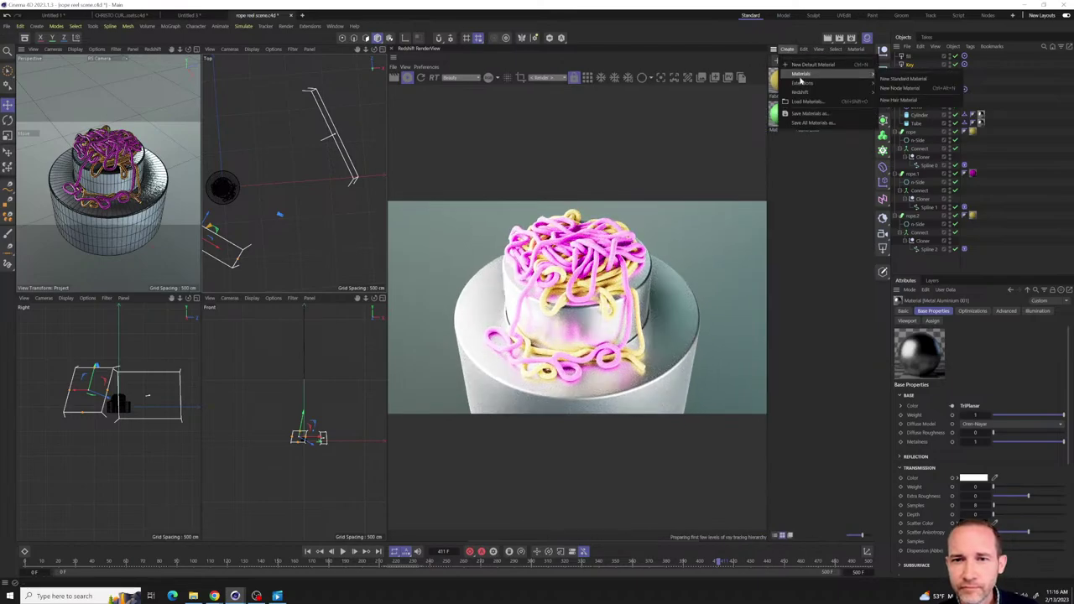
{"action": "mouse_move", "coordinate": [801, 93]}
{"action": "mouse_move", "coordinate": [898, 95]}
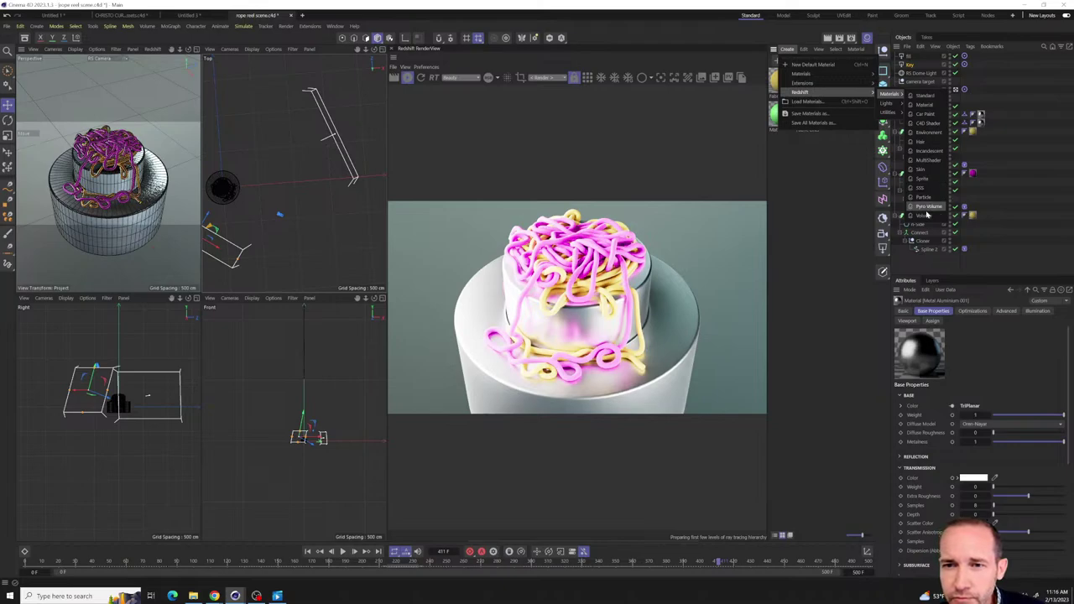
{"action": "left_click", "coordinate": [926, 97]}
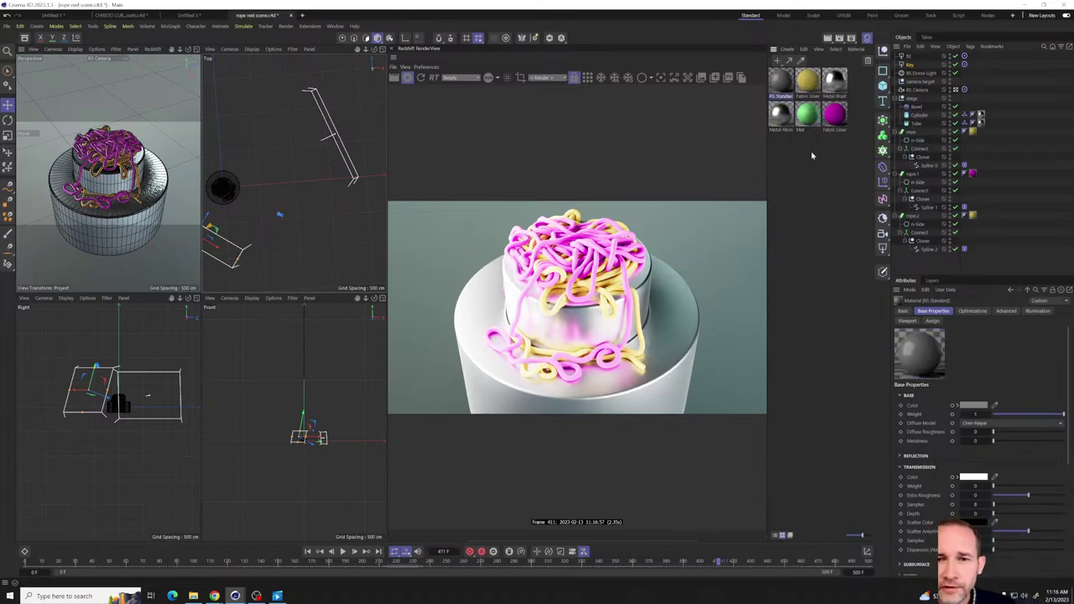
- Review the new RS Standard material's reflection and transmission properties and assign the material to the stage's Cylinder
{"action": "scroll", "coordinate": [918, 449], "scroll_direction": "down", "scroll_amount": 2}
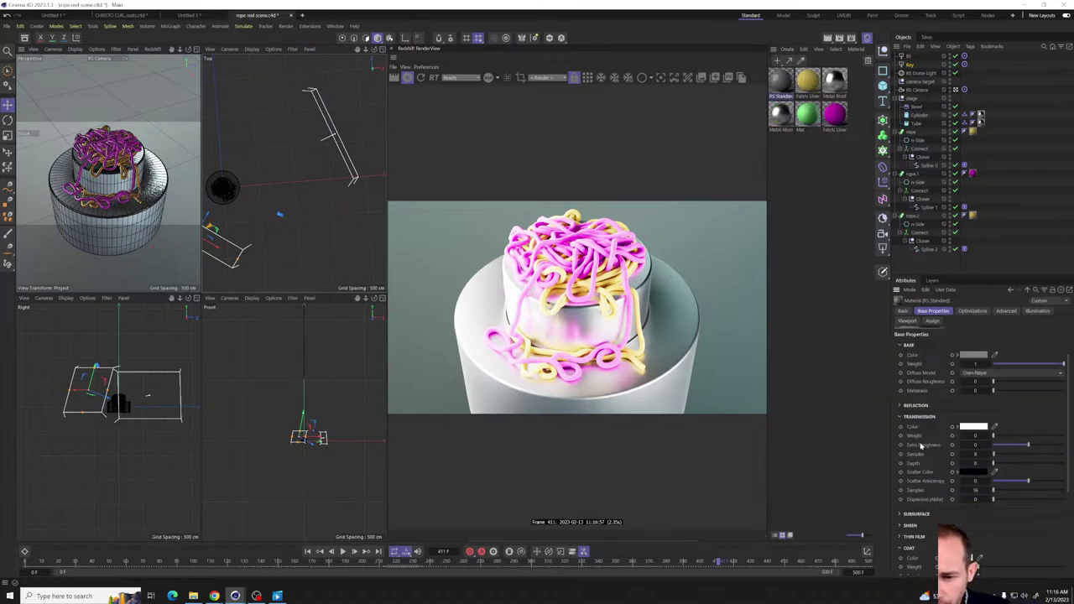
{"action": "left_click", "coordinate": [899, 407]}
{"action": "scroll", "coordinate": [920, 457], "scroll_direction": "down", "scroll_amount": 4}
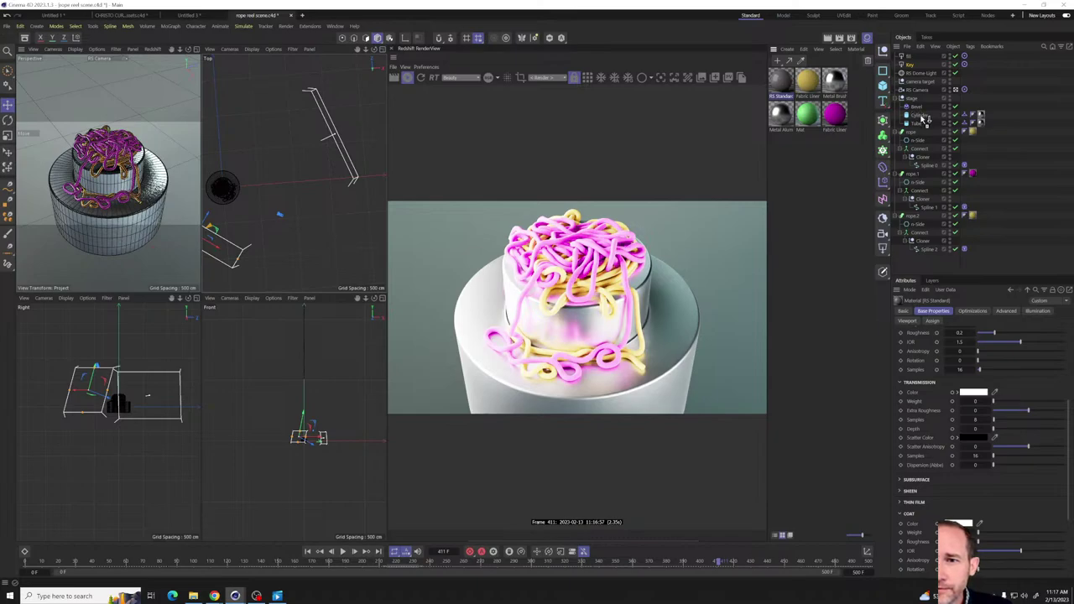
{"action": "left_click_drag", "start_coordinate": [926, 120], "coordinate": [923, 120]}
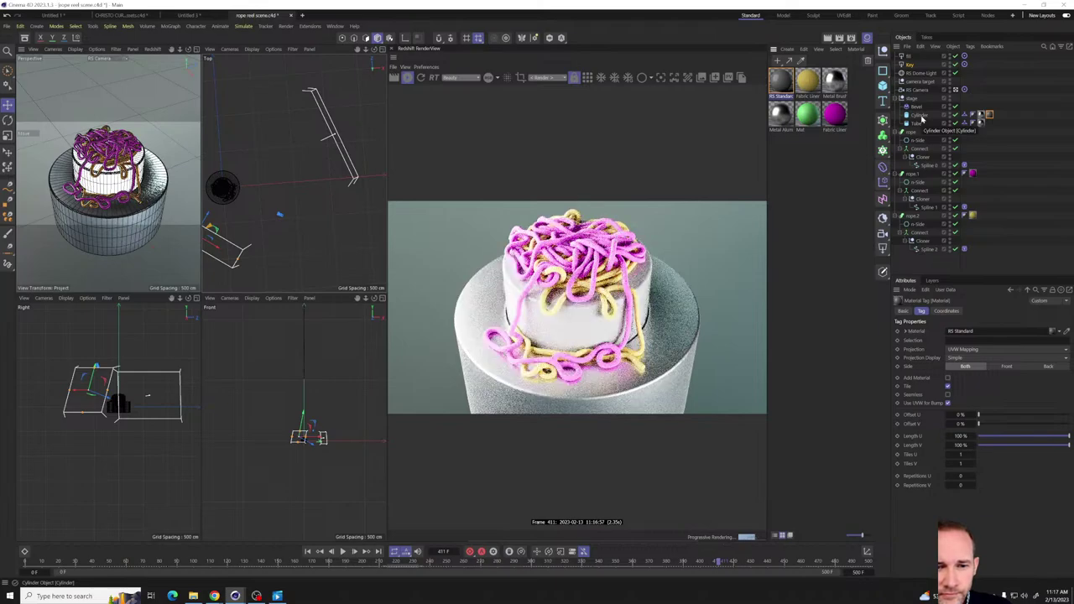
- Set the RS Standard material's reflection roughness to about 0.022
{"action": "left_click", "coordinate": [989, 115]}
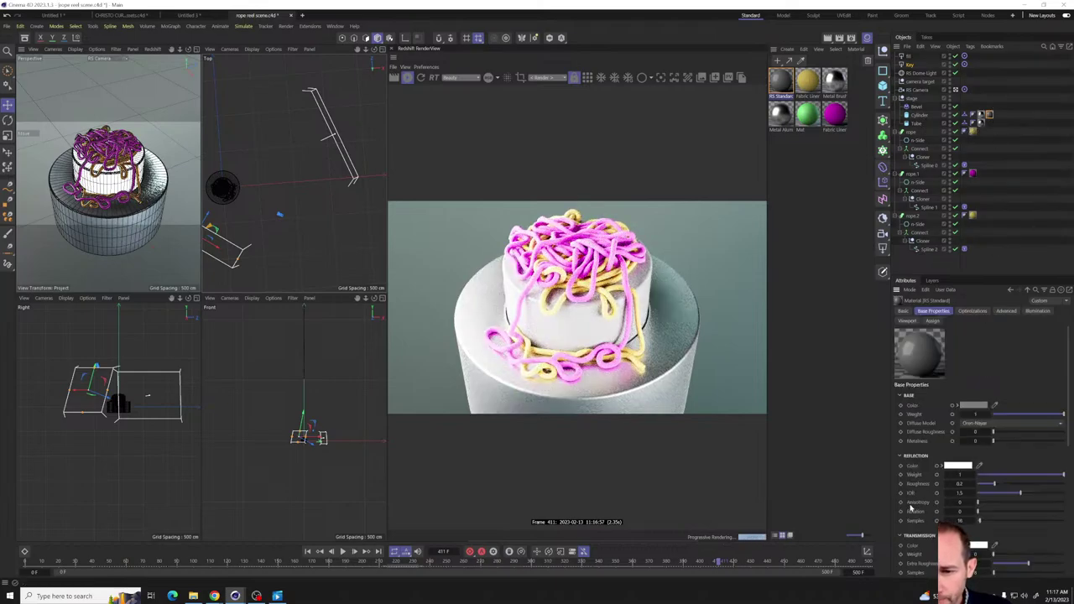
{"action": "scroll", "coordinate": [919, 500], "scroll_direction": "down", "scroll_amount": 1}
{"action": "scroll", "coordinate": [919, 500], "scroll_direction": "down", "scroll_amount": 1}
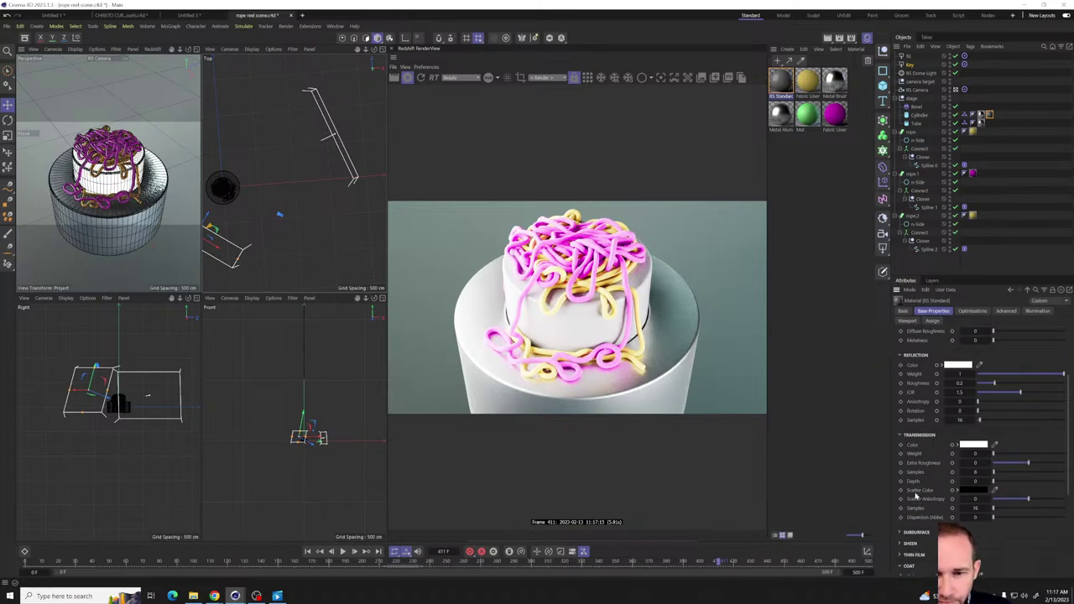
{"action": "left_click_drag", "start_coordinate": [994, 383], "coordinate": [979, 386]}
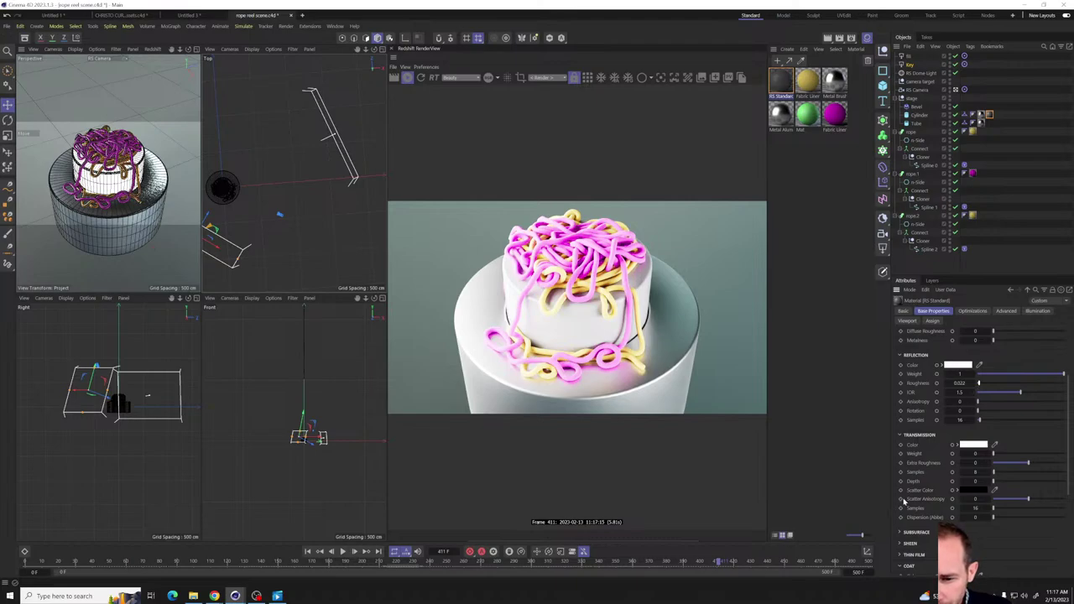
{"action": "scroll", "coordinate": [931, 492], "scroll_direction": "up", "scroll_amount": 1}
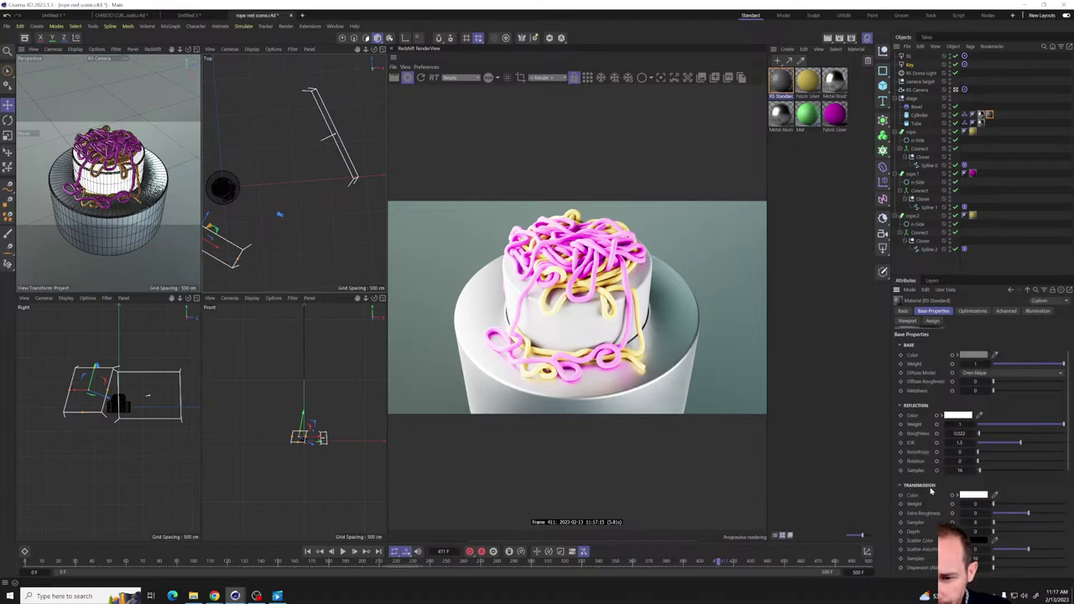
{"action": "left_click", "coordinate": [966, 373]}
{"action": "left_click", "coordinate": [950, 377]}
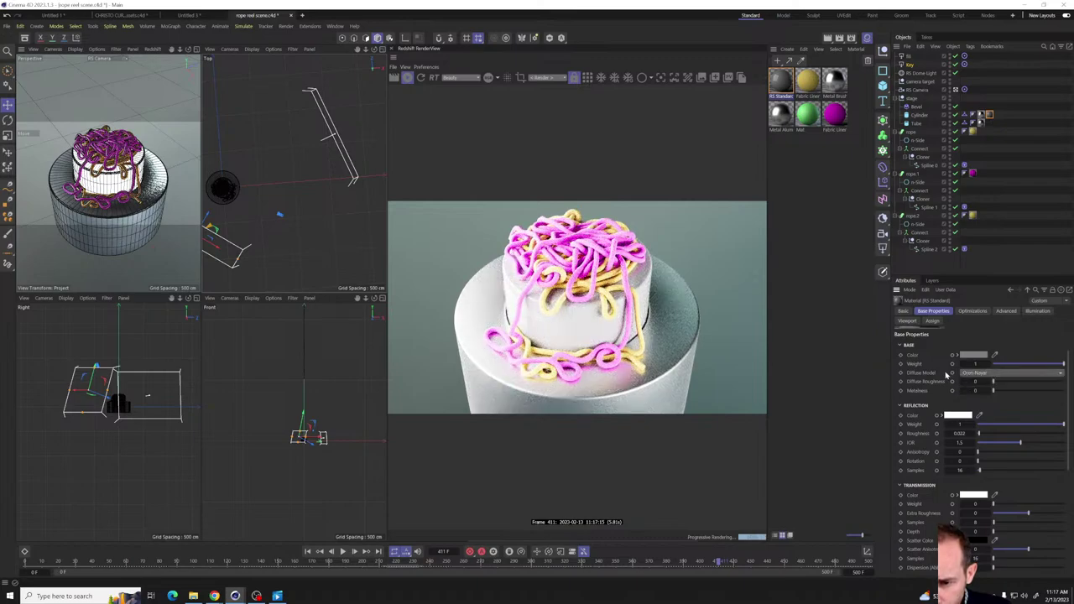
- Set the RS Standard material's metalness to about 0.892 and its reflection roughness to about 0.123
{"action": "scroll", "coordinate": [921, 438], "scroll_direction": "down", "scroll_amount": 1}
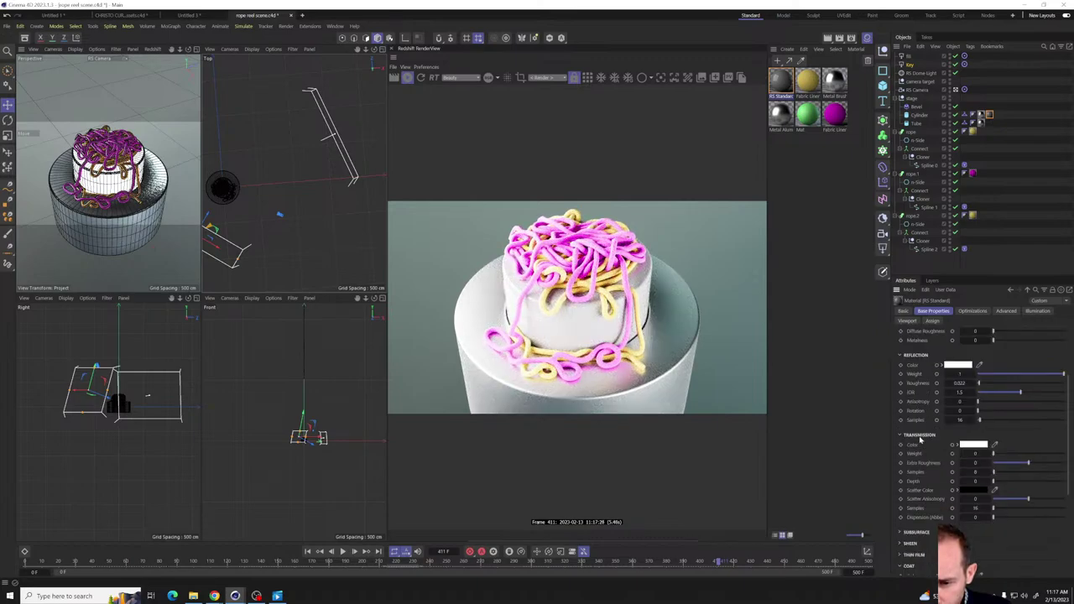
{"action": "scroll", "coordinate": [920, 438], "scroll_direction": "down", "scroll_amount": 3}
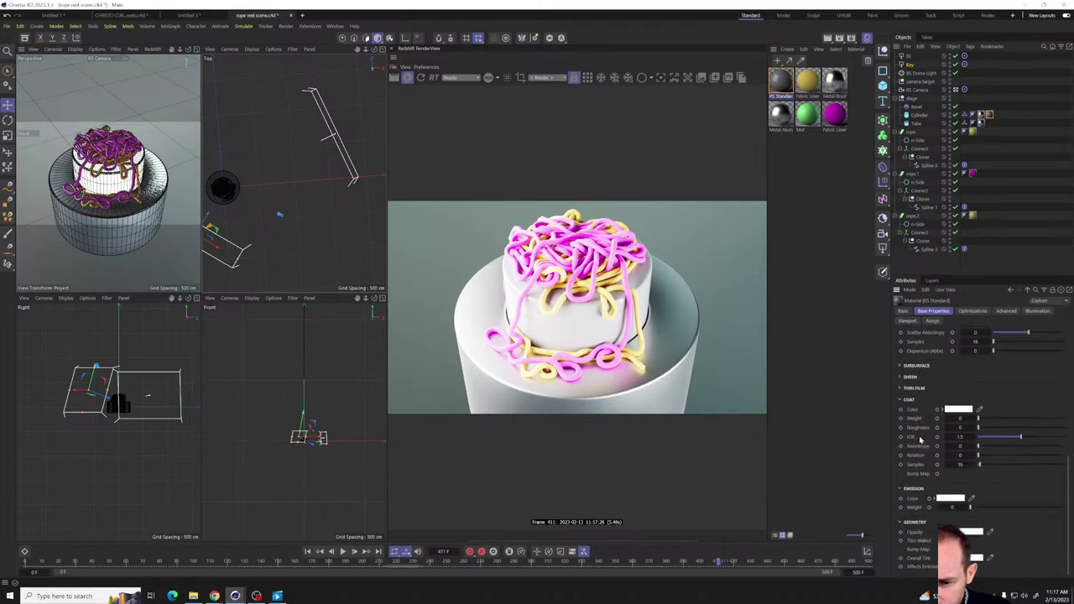
{"action": "scroll", "coordinate": [923, 435], "scroll_direction": "up", "scroll_amount": 3}
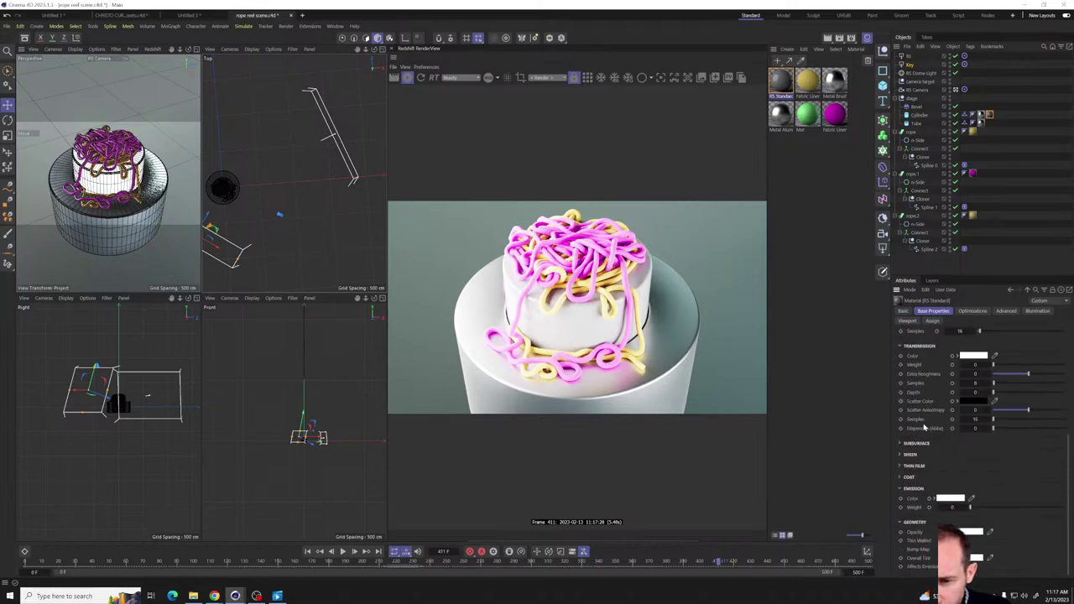
{"action": "scroll", "coordinate": [925, 423], "scroll_direction": "up", "scroll_amount": 1}
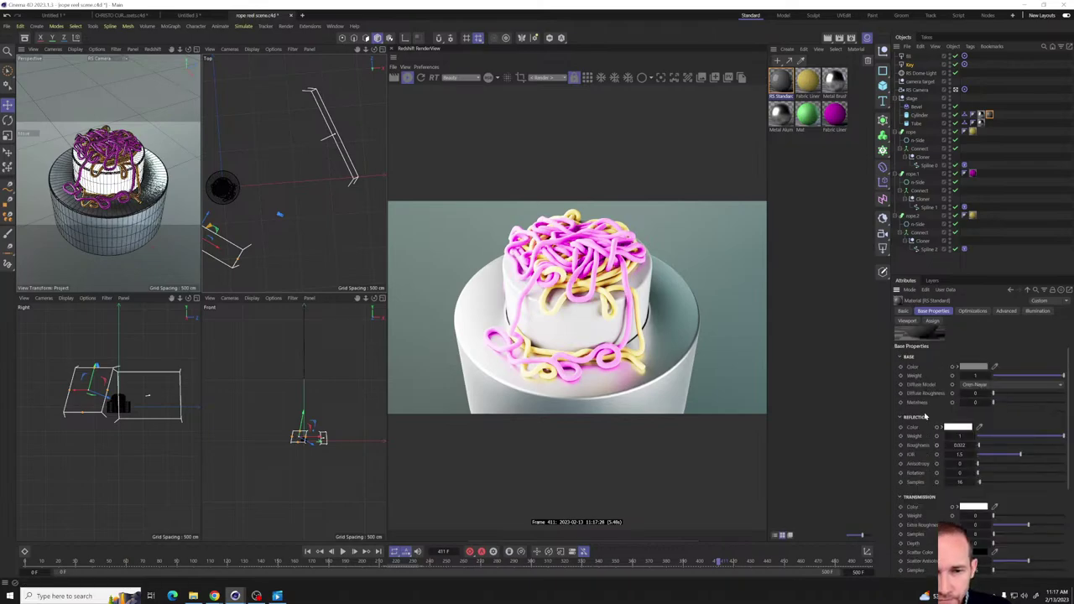
{"action": "left_click_drag", "start_coordinate": [999, 405], "coordinate": [1057, 406]}
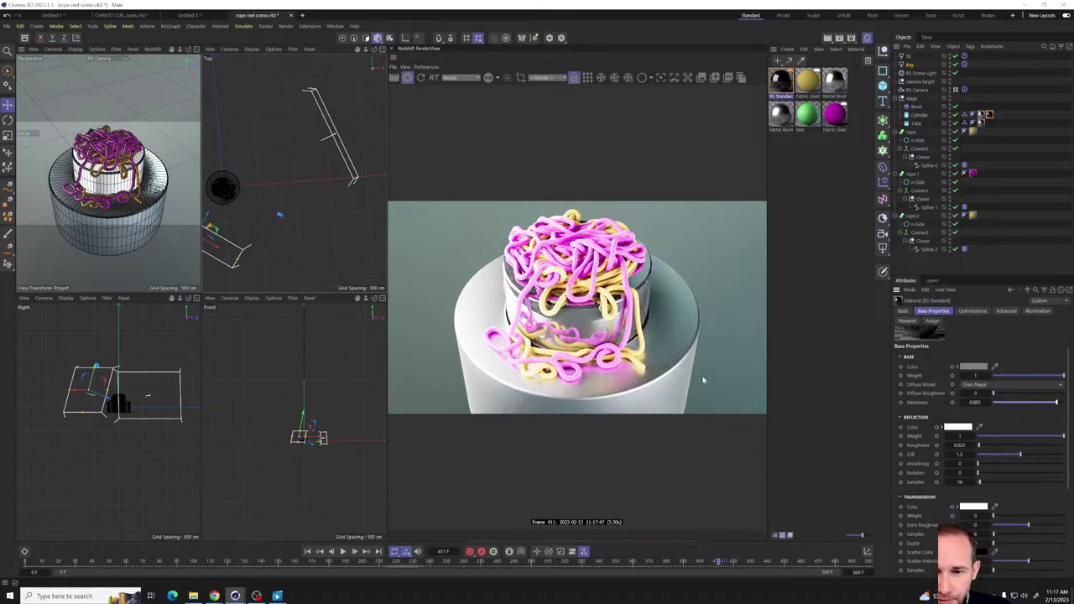
{"action": "left_click_drag", "start_coordinate": [978, 446], "coordinate": [984, 448]}
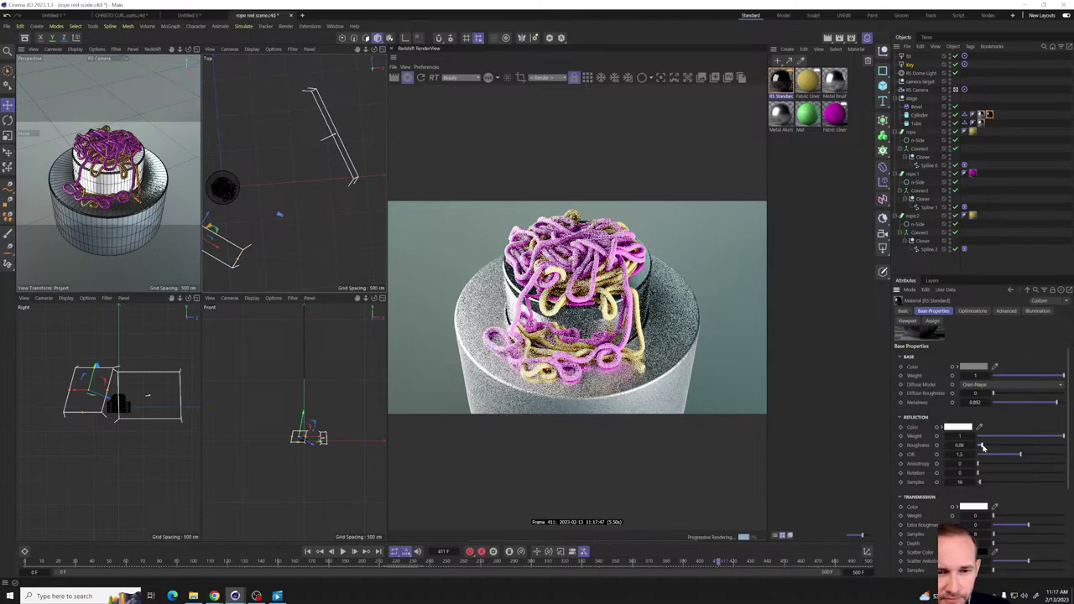
{"action": "left_click_drag", "start_coordinate": [984, 447], "coordinate": [990, 447]}
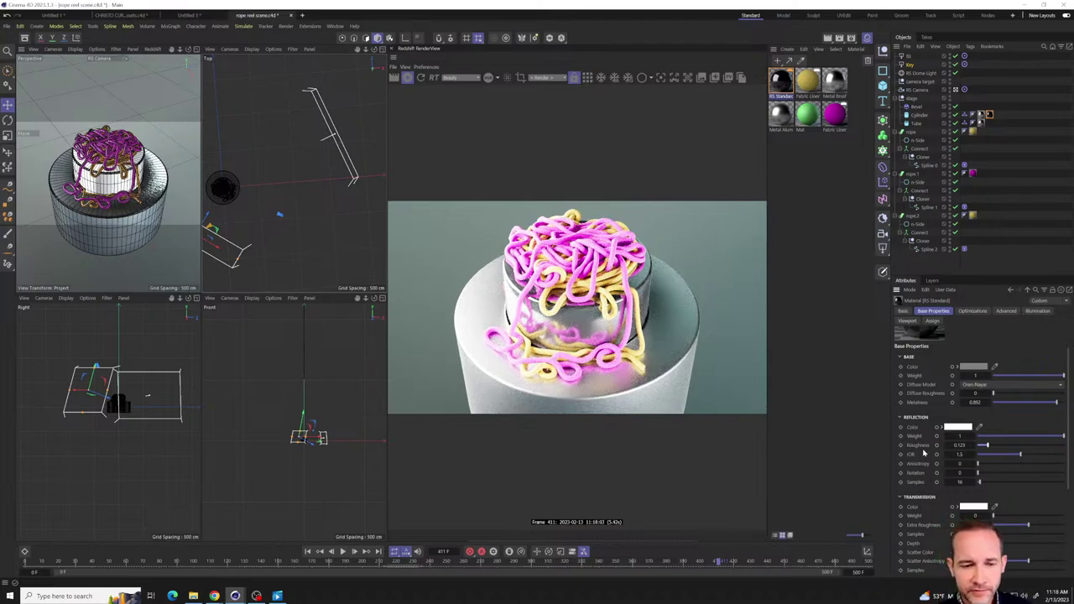
- Open the RS Standard material in the Node Editor and reposition the editor window over the render view
{"action": "left_click", "coordinate": [903, 310]}
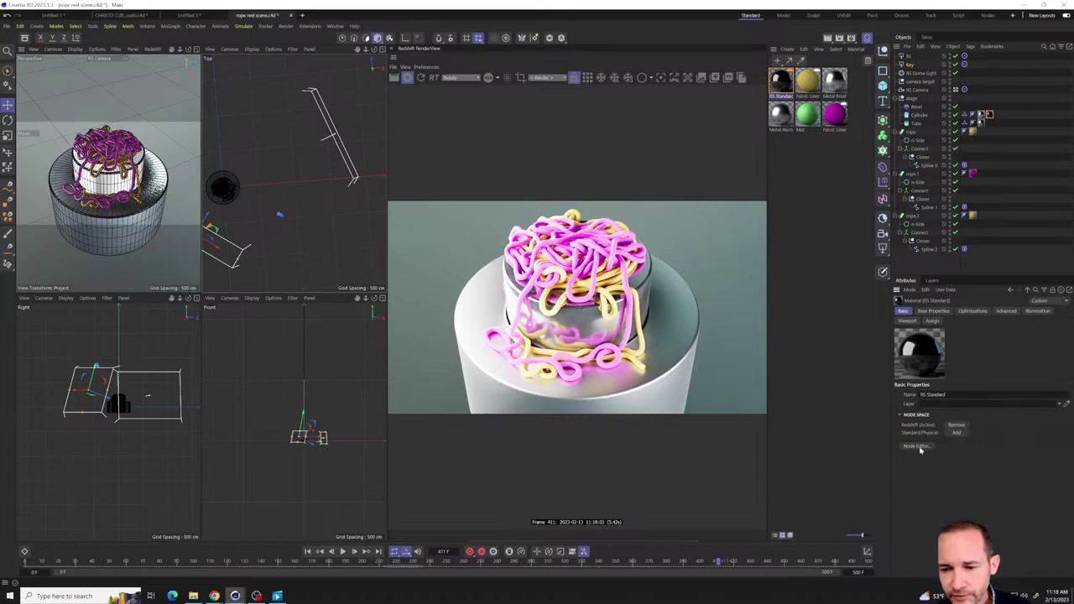
{"action": "left_click", "coordinate": [918, 445]}
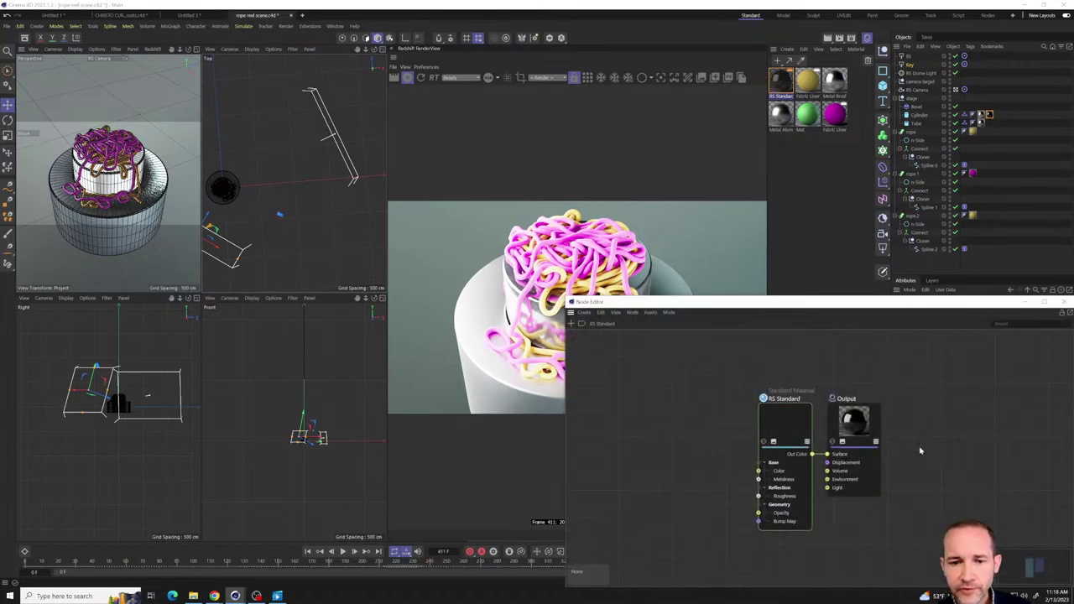
{"action": "left_click_drag", "start_coordinate": [787, 306], "coordinate": [724, 201]}
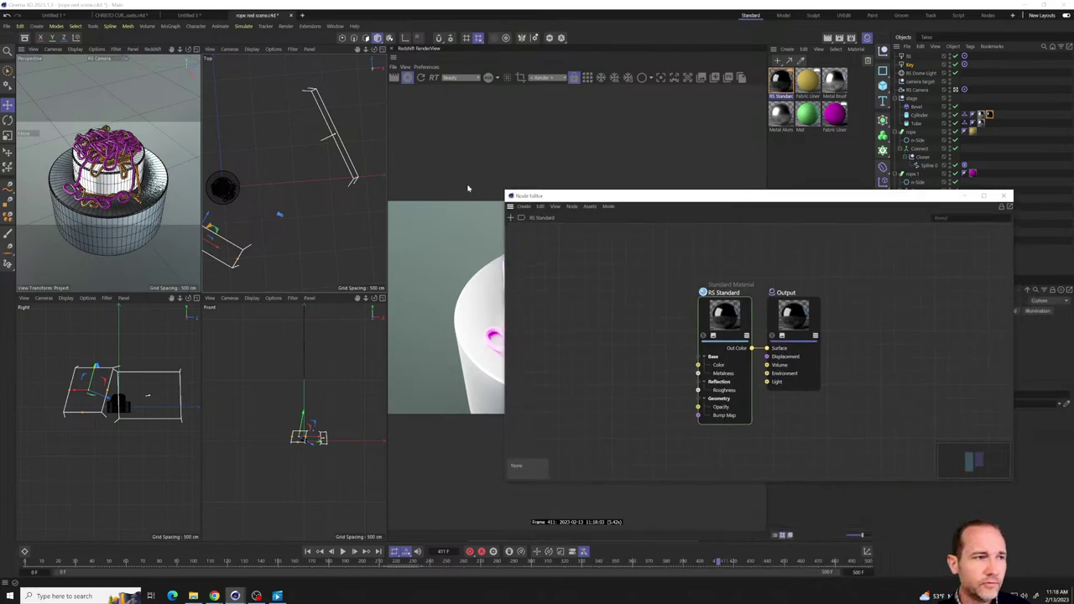
- Open the Asset Browser and search for "scratch" with the Auto category filter
{"action": "left_click", "coordinate": [24, 38]}
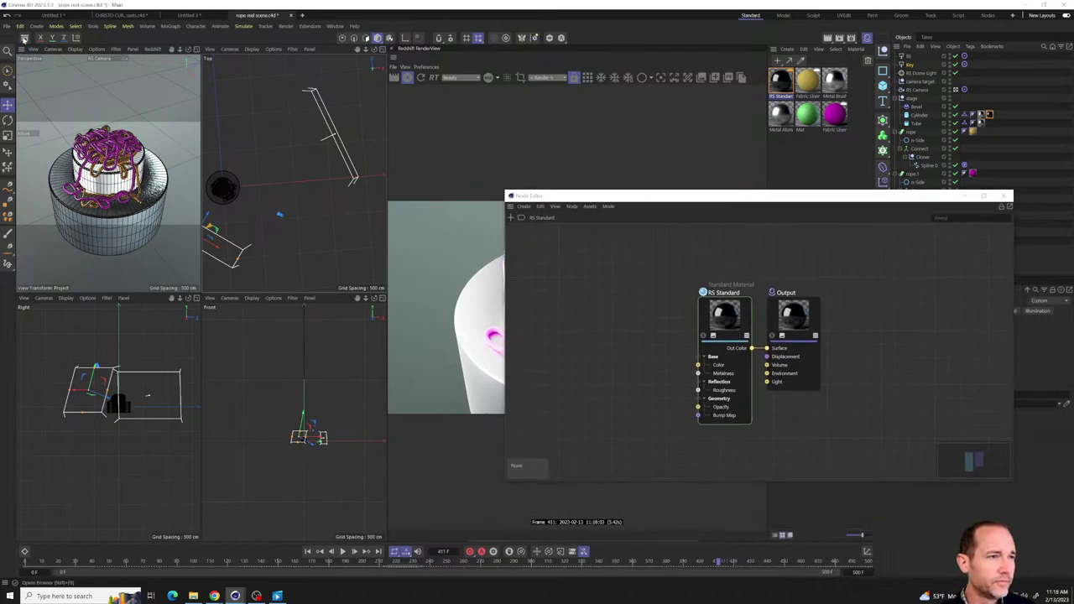
{"action": "left_click", "coordinate": [30, 85]}
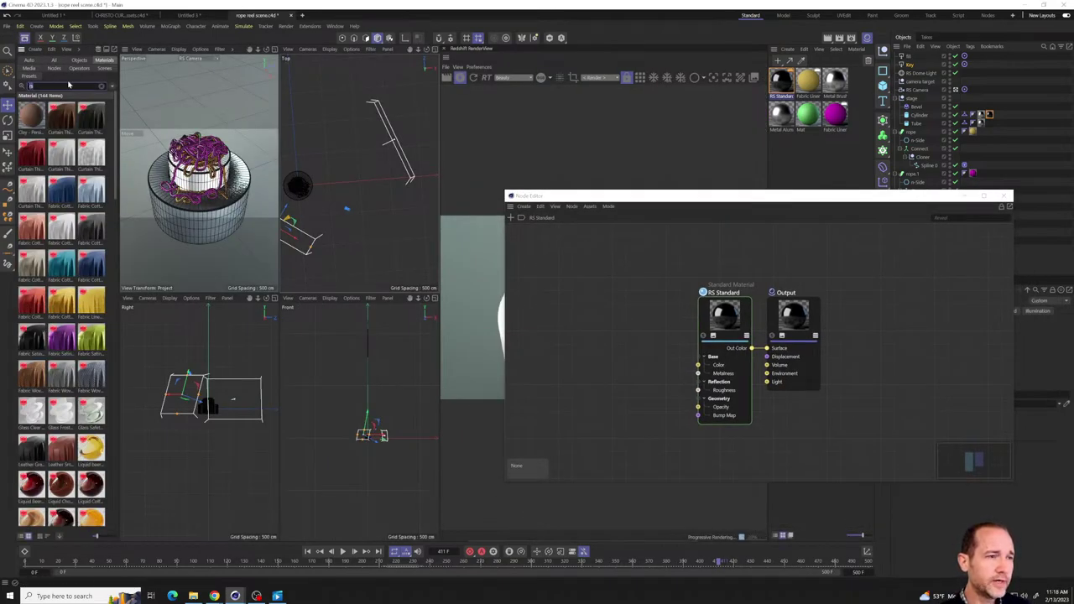
{"action": "type", "text": "soft"}
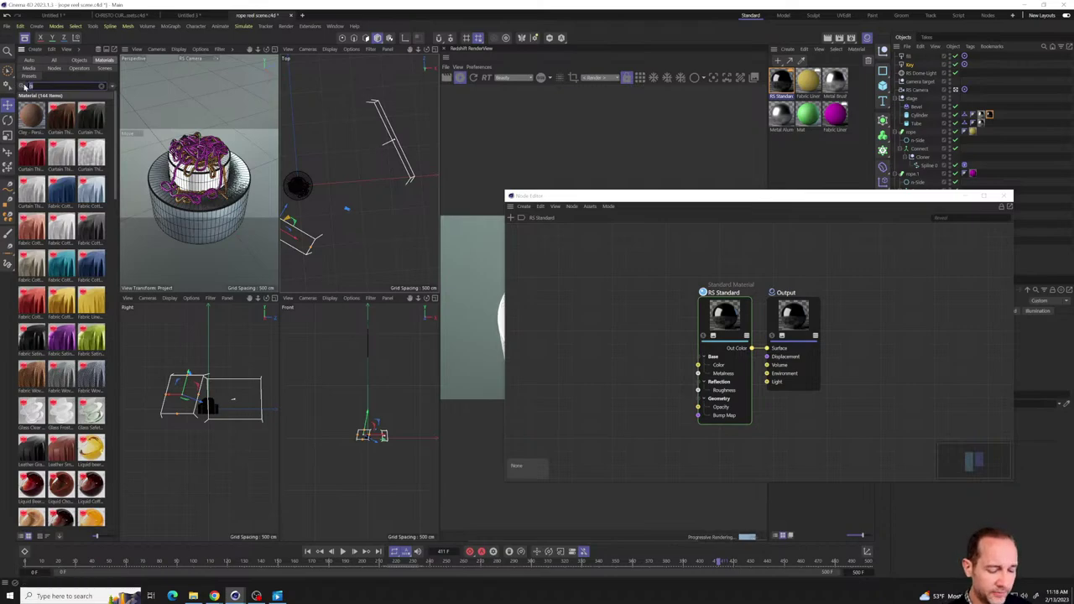
{"action": "type", "text": "tch"}
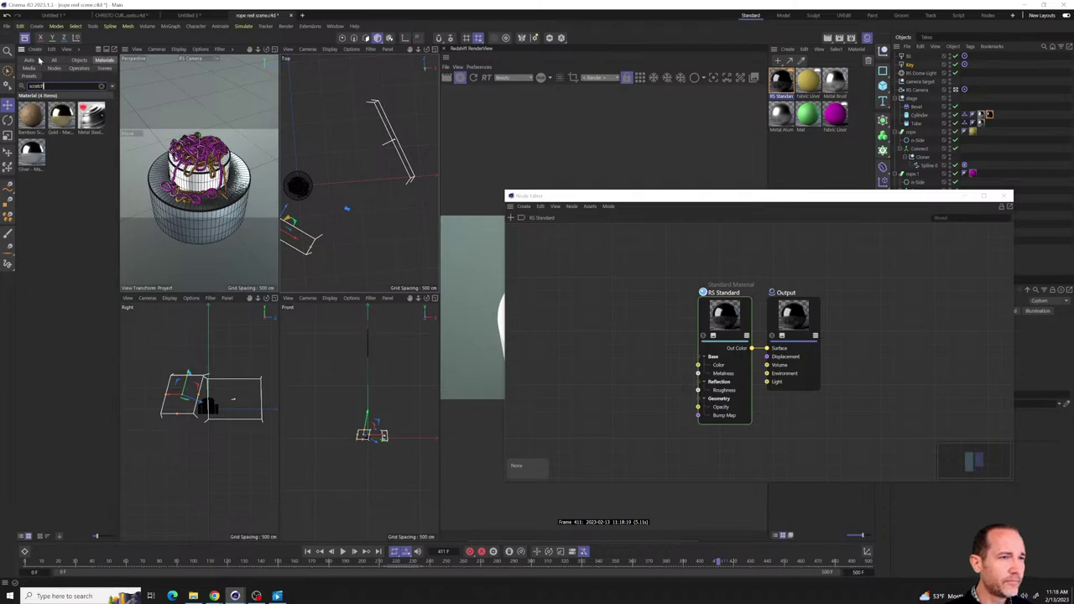
{"action": "type", "text": "h"}
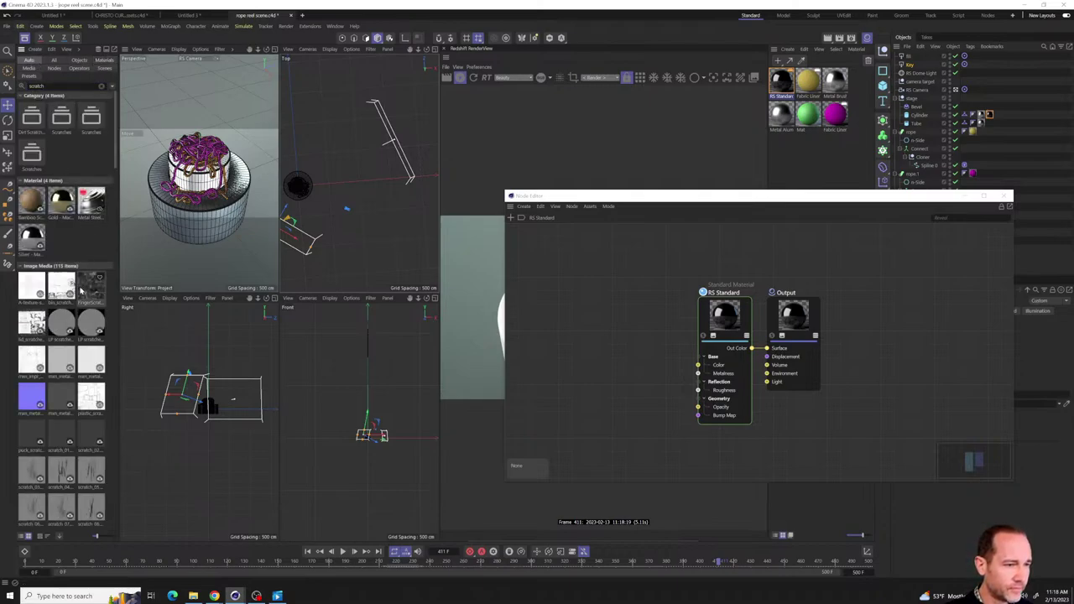
- Widen the Asset Browser and examine the scratch search results for a suitable texture image
{"action": "scroll", "coordinate": [82, 361], "scroll_direction": "down", "scroll_amount": 3}
{"action": "scroll", "coordinate": [77, 277], "scroll_direction": "down", "scroll_amount": 6}
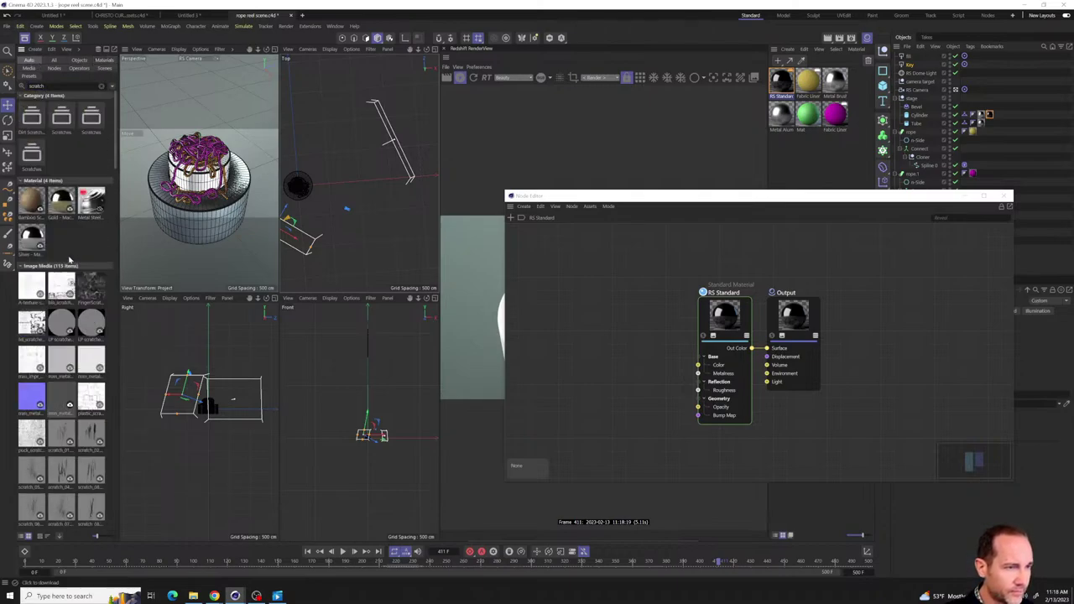
{"action": "scroll", "coordinate": [74, 264], "scroll_direction": "down", "scroll_amount": 10}
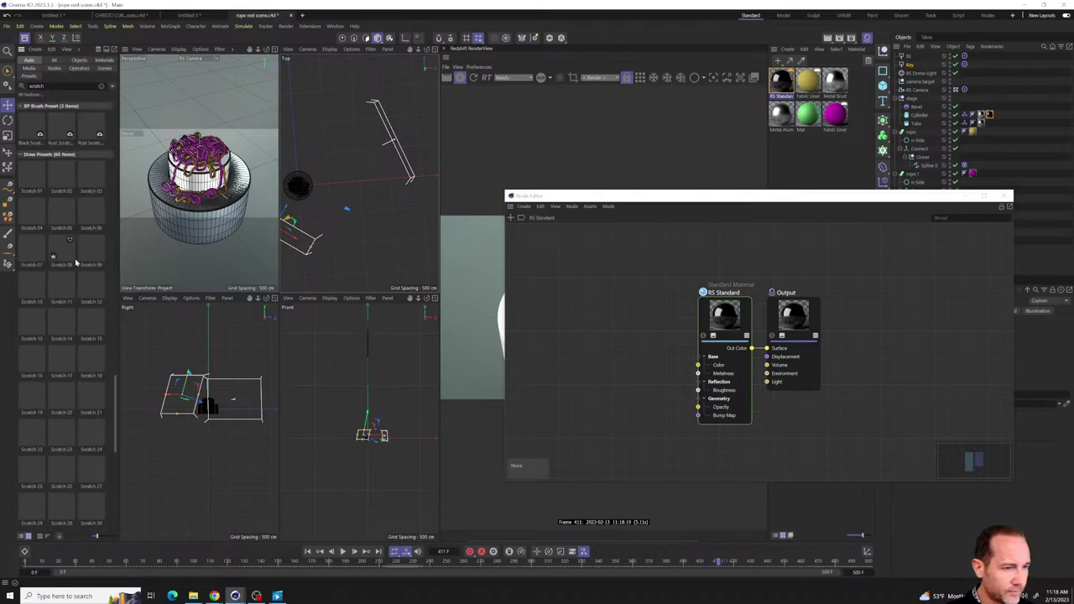
{"action": "scroll", "coordinate": [76, 263], "scroll_direction": "down", "scroll_amount": 5}
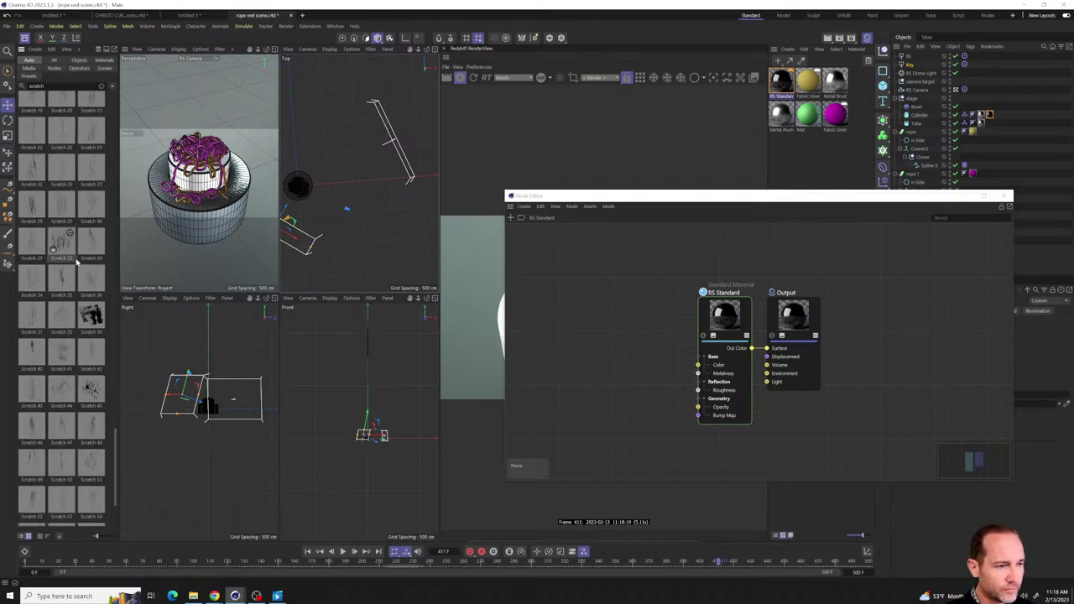
{"action": "scroll", "coordinate": [75, 263], "scroll_direction": "up", "scroll_amount": 6}
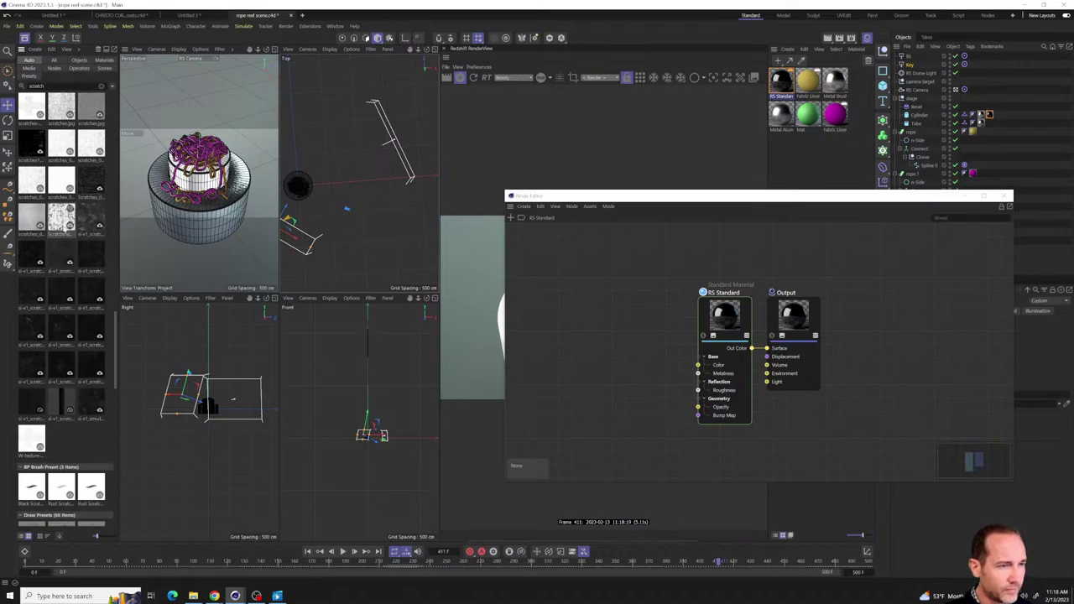
{"action": "left_click_drag", "start_coordinate": [117, 235], "coordinate": [210, 256]}
{"action": "scroll", "coordinate": [121, 312], "scroll_direction": "up", "scroll_amount": 15}
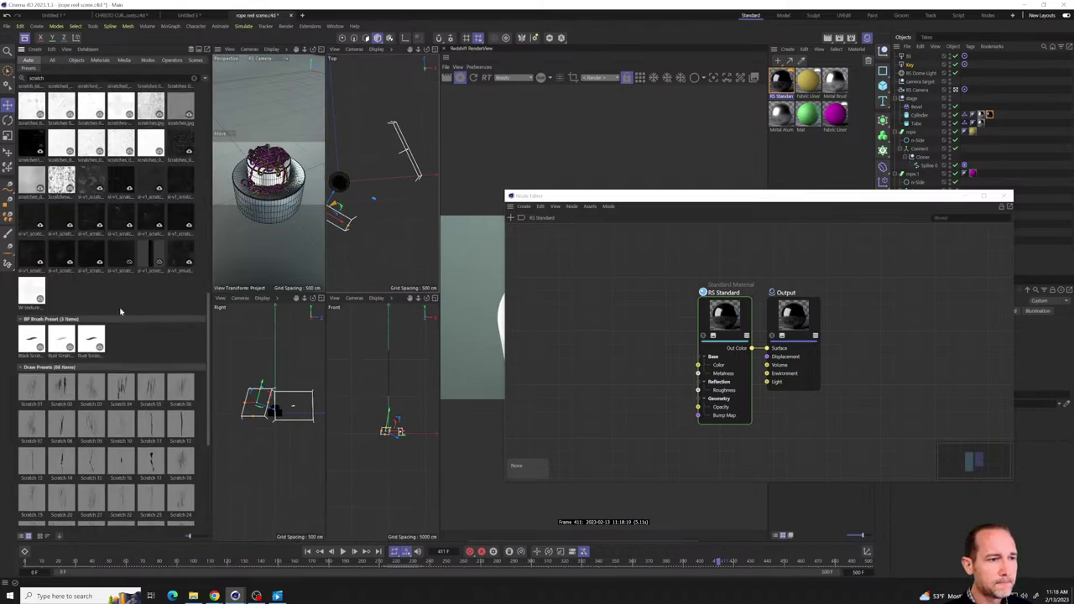
{"action": "scroll", "coordinate": [121, 312], "scroll_direction": "down", "scroll_amount": 12}
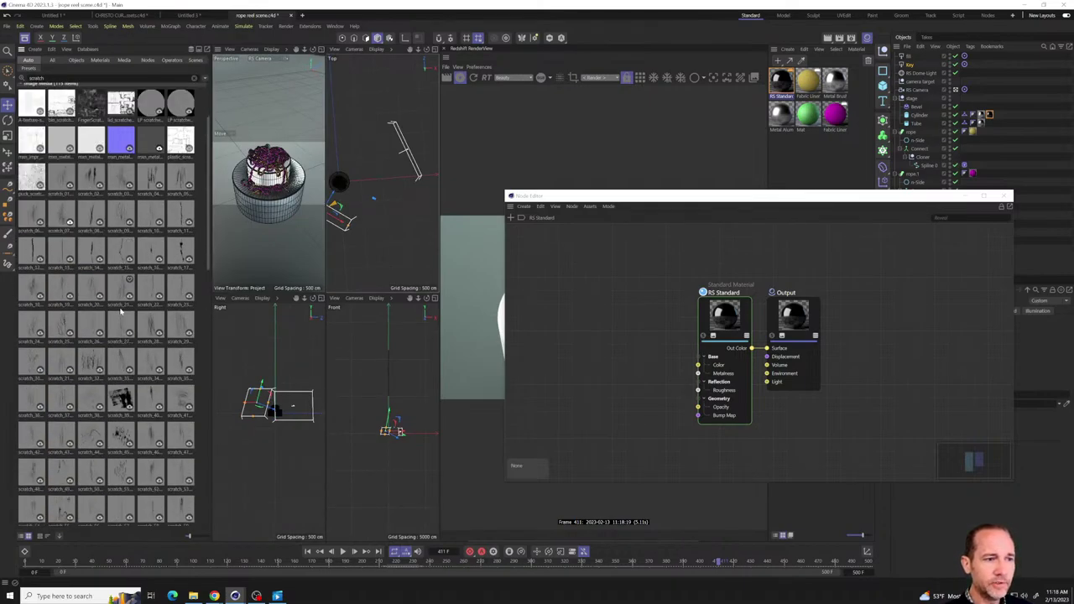
{"action": "scroll", "coordinate": [121, 311], "scroll_direction": "up", "scroll_amount": 3}
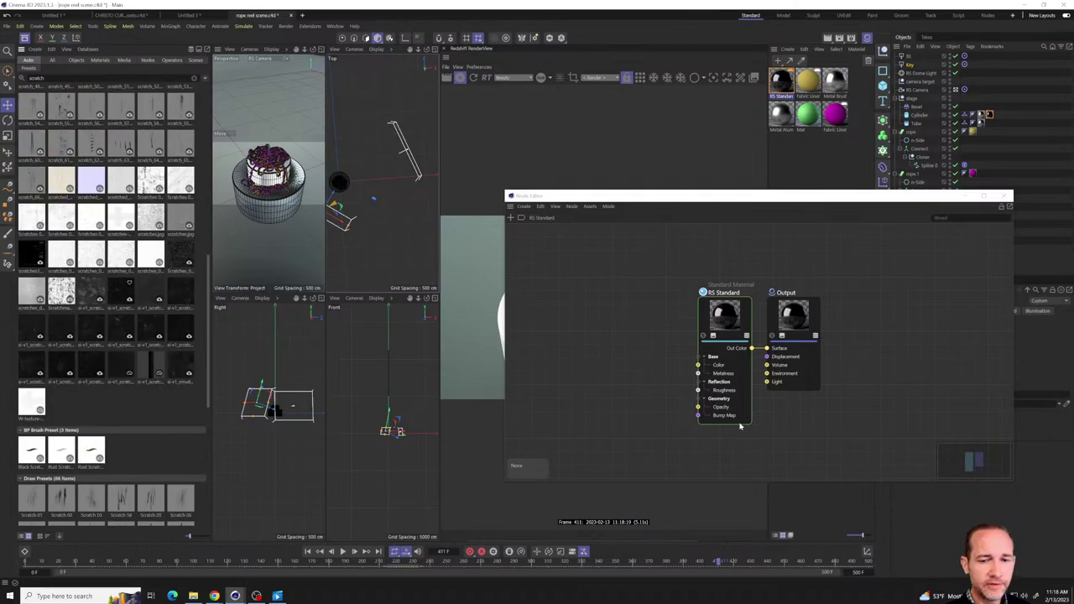
{"action": "scroll", "coordinate": [141, 273], "scroll_direction": "up", "scroll_amount": 4}
{"action": "scroll", "coordinate": [141, 271], "scroll_direction": "down", "scroll_amount": 3}
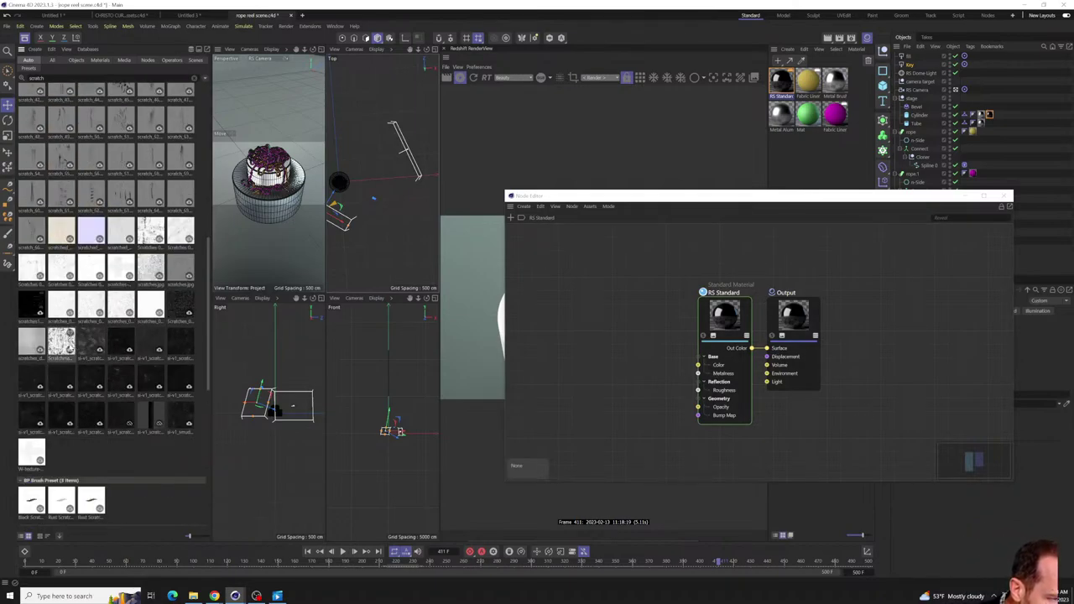
- Add the si-v1_scratches_01_15cm.png texture to the RS Standard graph, connect its Out Color to Reflection Roughness, and close the Node Editor
{"action": "left_click", "coordinate": [97, 343]}
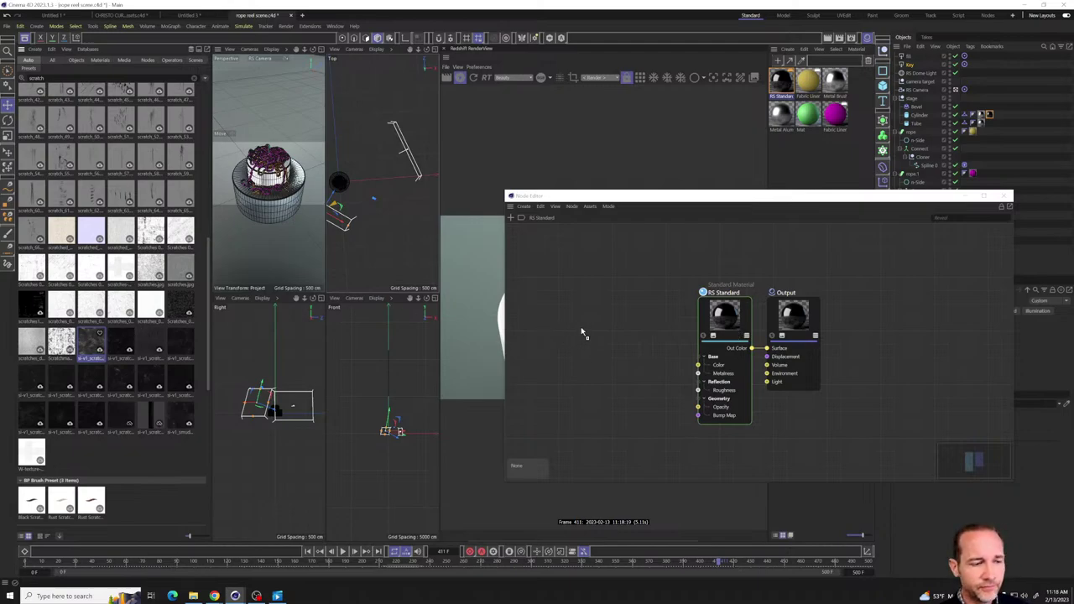
{"action": "left_click_drag", "start_coordinate": [581, 331], "coordinate": [599, 326]}
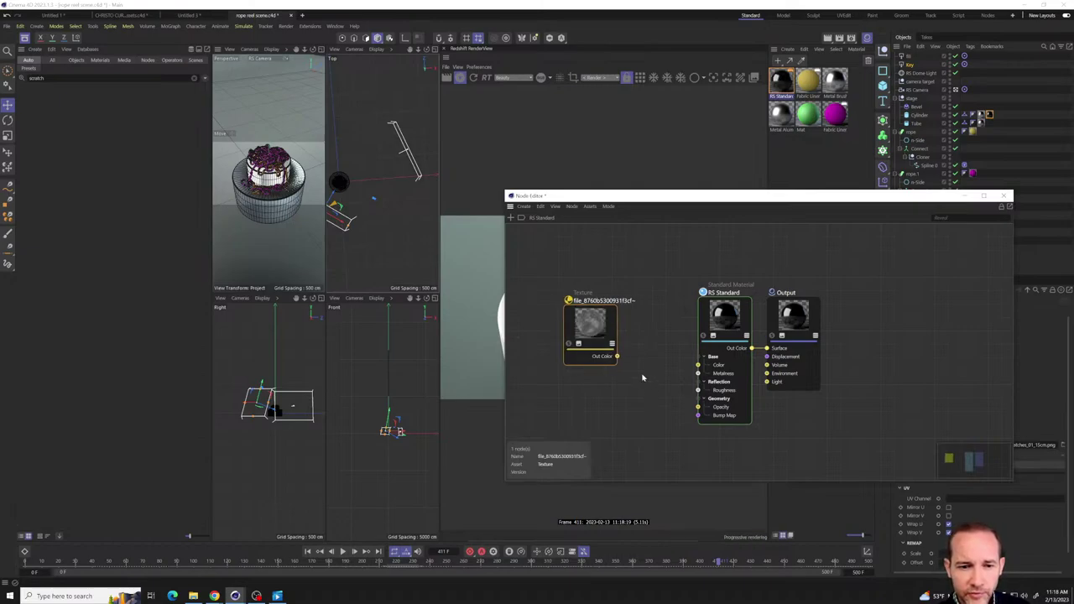
{"action": "left_click_drag", "start_coordinate": [635, 203], "coordinate": [805, 184]}
{"action": "left_click_drag", "start_coordinate": [787, 335], "coordinate": [867, 370]}
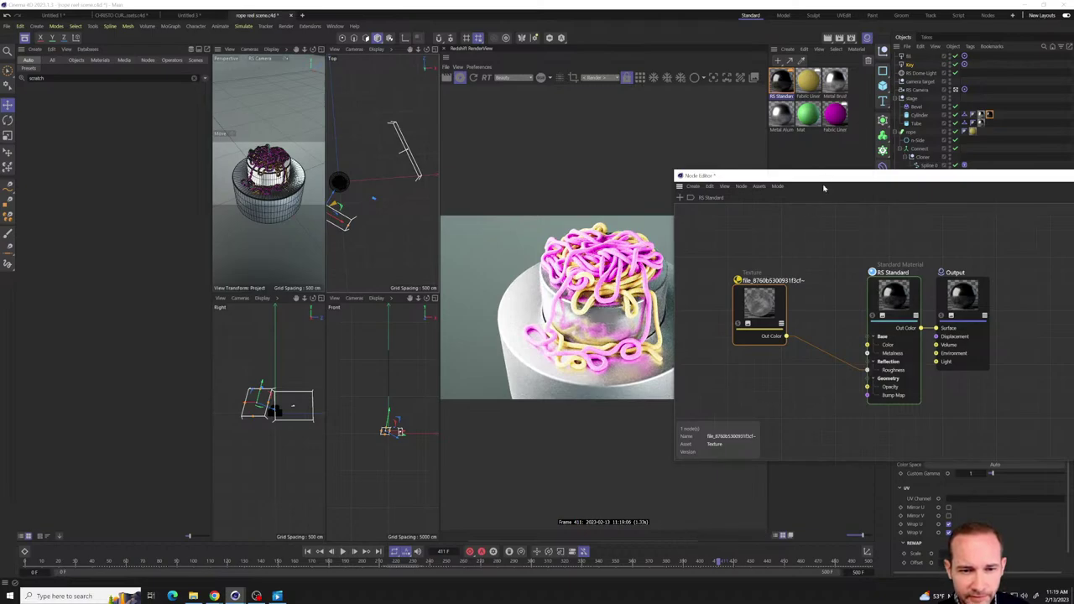
{"action": "left_click_drag", "start_coordinate": [828, 178], "coordinate": [276, 161]}
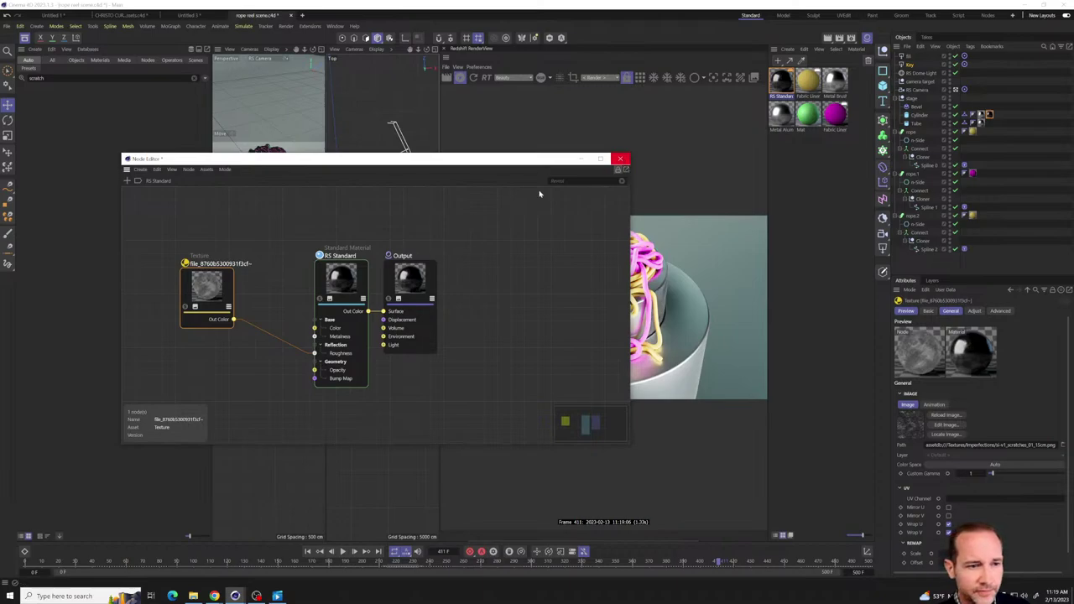
{"action": "key", "text": "ctrl+z"}
{"action": "left_click", "coordinate": [621, 159]}
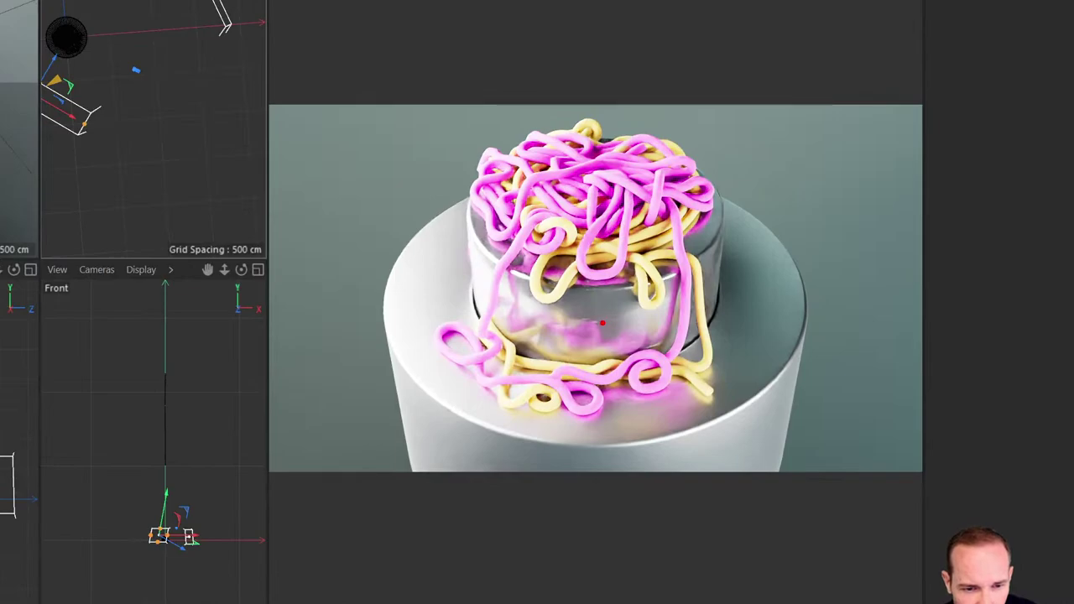
{"action": "left_click_drag", "start_coordinate": [601, 324], "coordinate": [693, 278]}
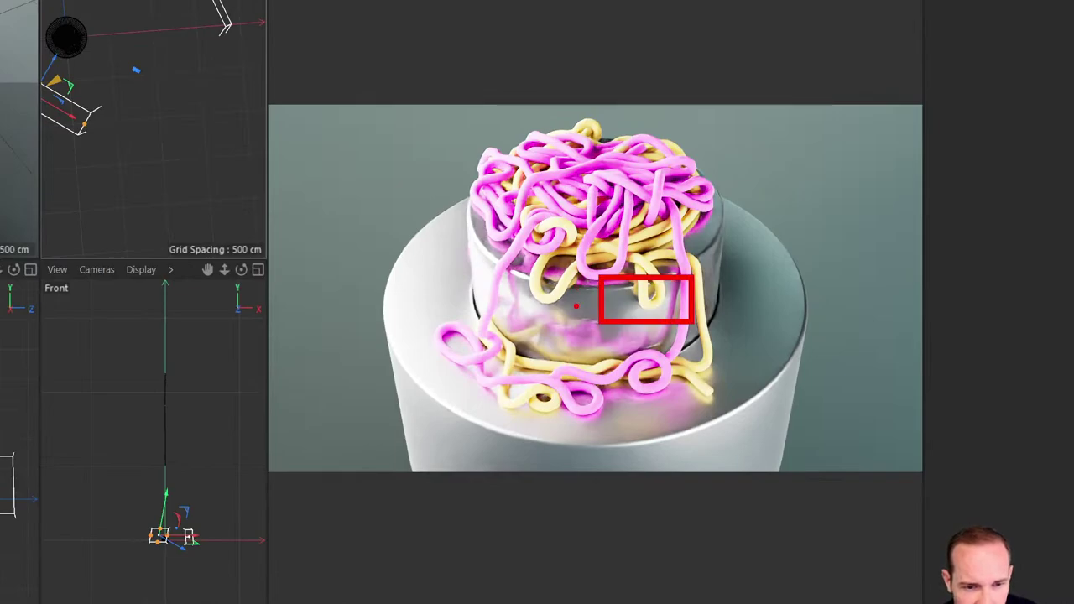
{"action": "left_click_drag", "start_coordinate": [583, 332], "coordinate": [501, 344]}
{"action": "left_click_drag", "start_coordinate": [472, 235], "coordinate": [453, 265]}
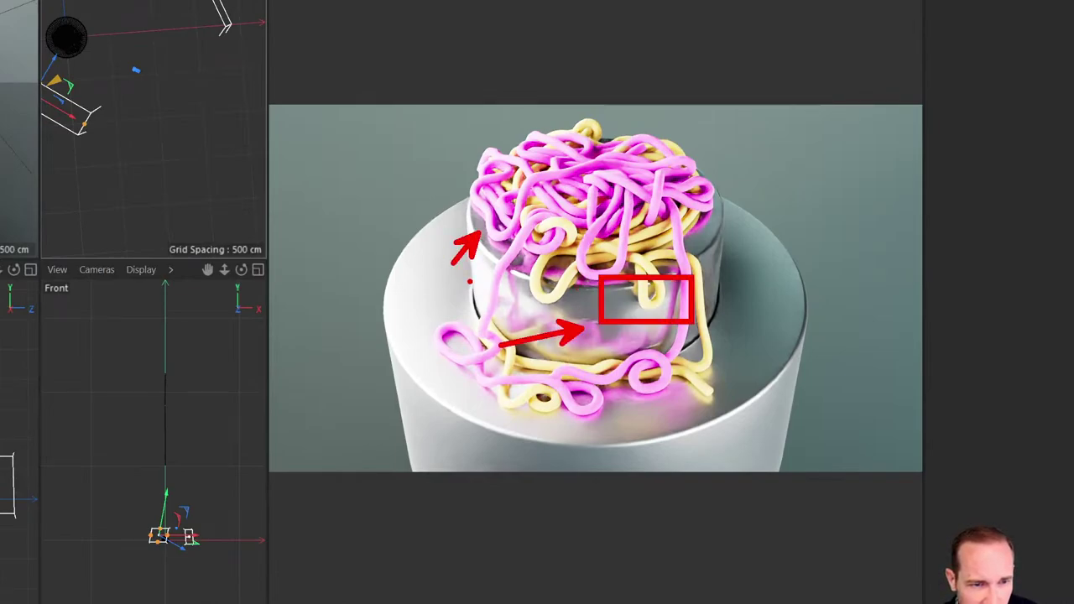
{"action": "left_click_drag", "start_coordinate": [481, 309], "coordinate": [451, 366]}
{"action": "left_click_drag", "start_coordinate": [680, 303], "coordinate": [739, 359]}
{"action": "key", "text": "Escape"}
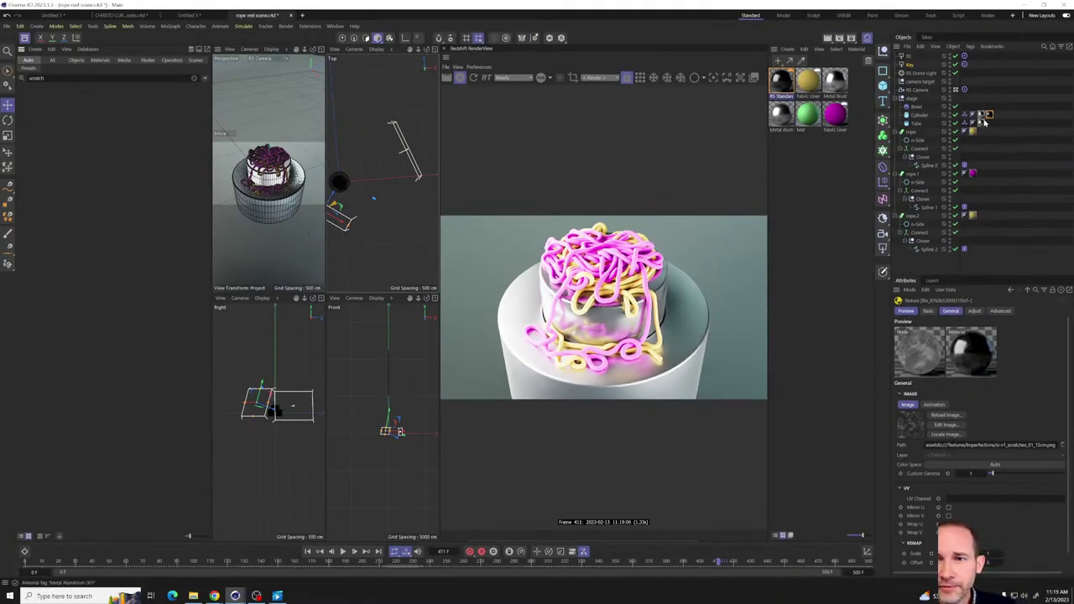
- Copy the RS Standard material tag from the Cylinder to the Tube
{"action": "left_click", "coordinate": [990, 122]}
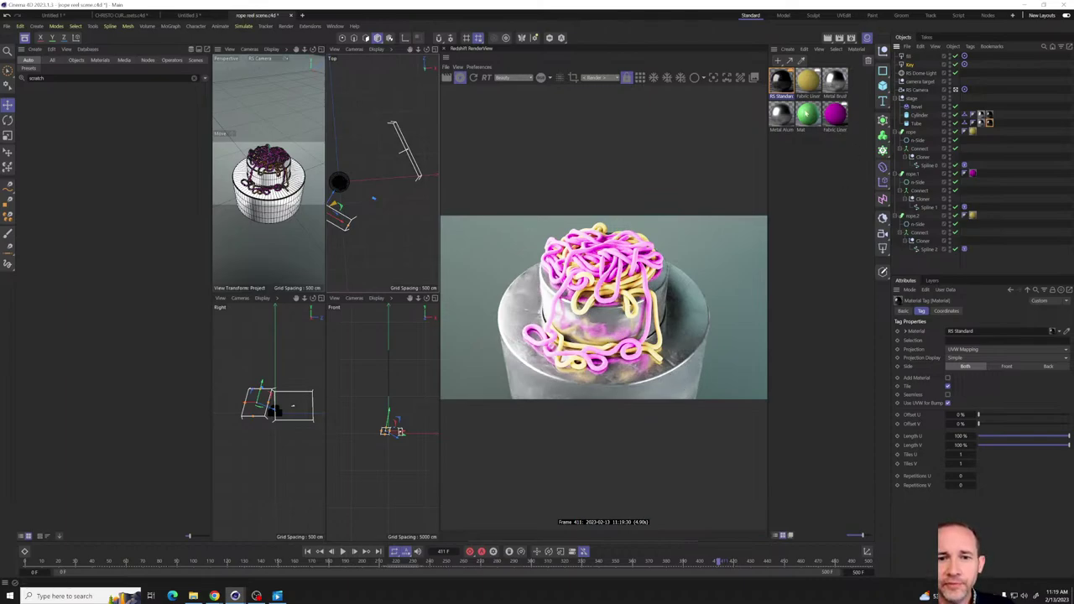
- Set the Redshift progressive passes to 9 in the render settings and close them
{"action": "left_click", "coordinate": [853, 38]}
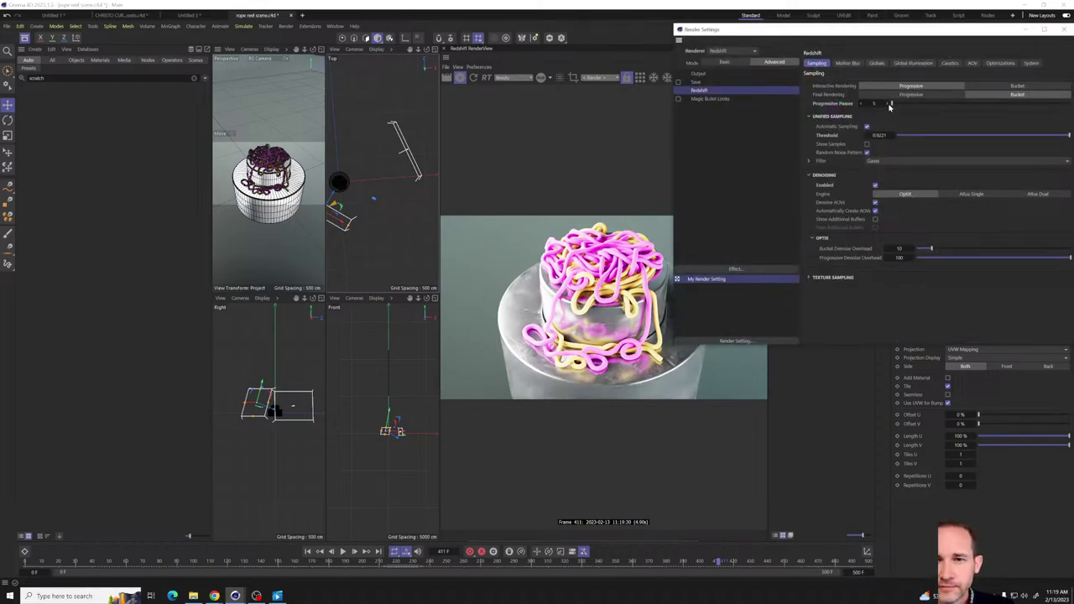
{"action": "left_click", "coordinate": [888, 104]}
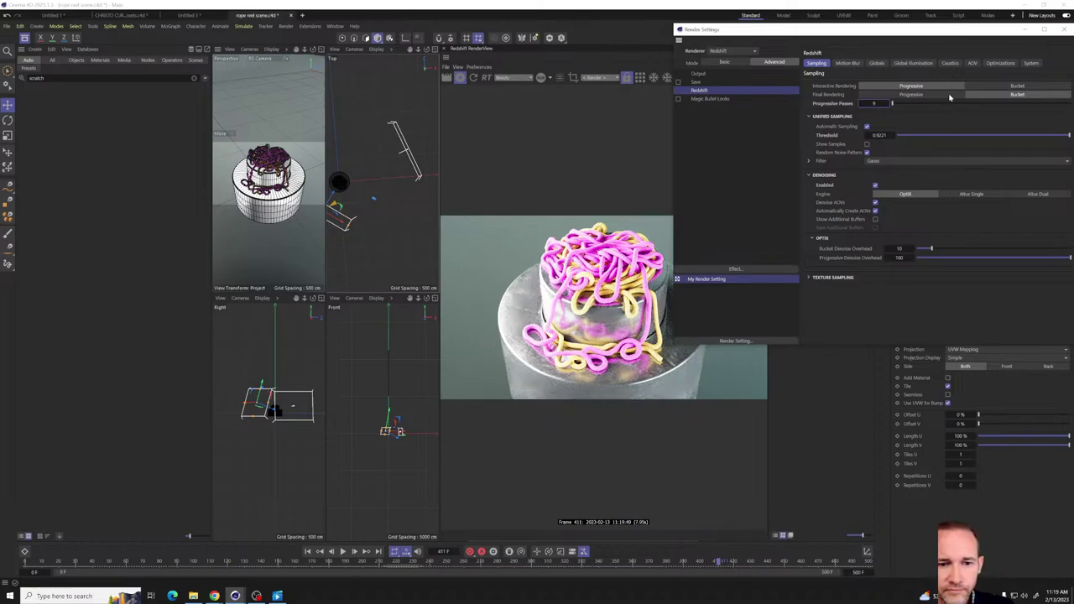
{"action": "left_click_drag", "start_coordinate": [927, 37], "coordinate": [417, 220]}
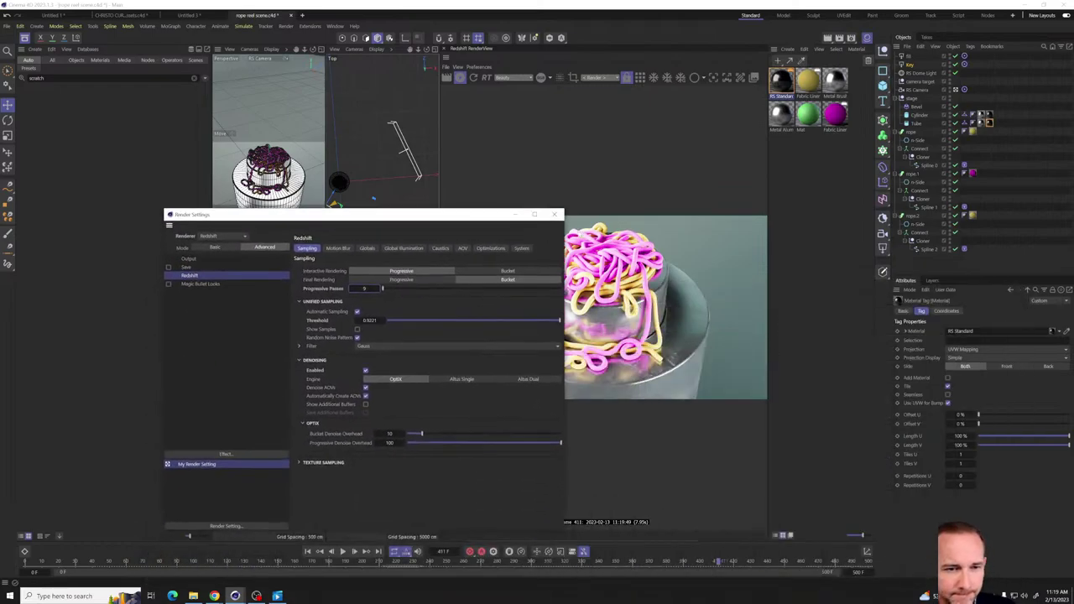
{"action": "left_click", "coordinate": [554, 214]}
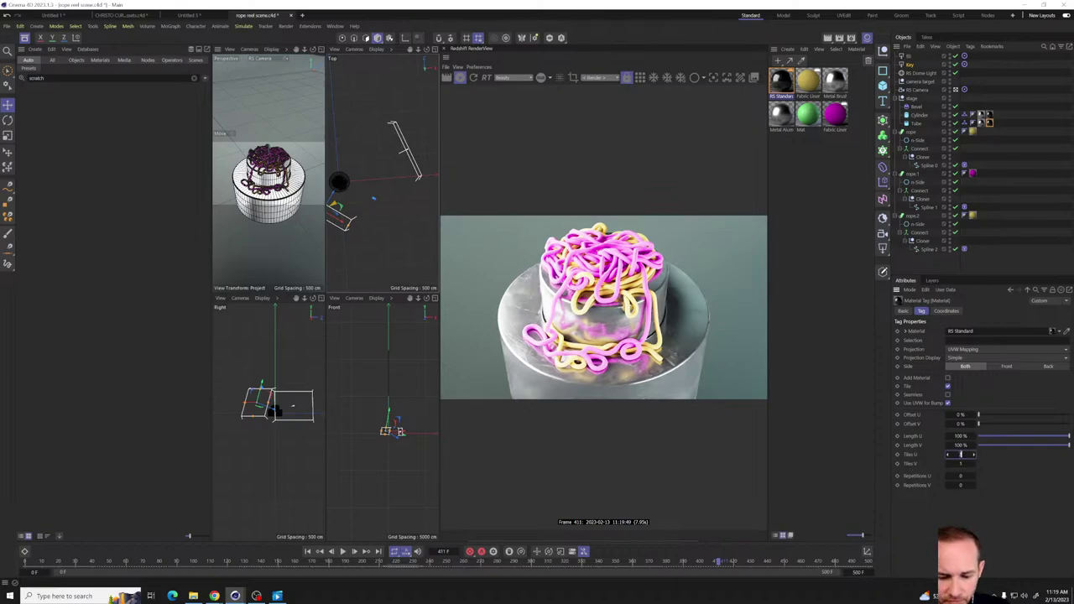
- Set Tiles U and Tiles V to 2 on the Tube's RS Standard material tag
{"action": "left_click", "coordinate": [961, 454]}
{"action": "type", "text": "2"}
{"action": "key", "text": "Tab"}
{"action": "type", "text": "2"}
{"action": "key", "text": "Return"}
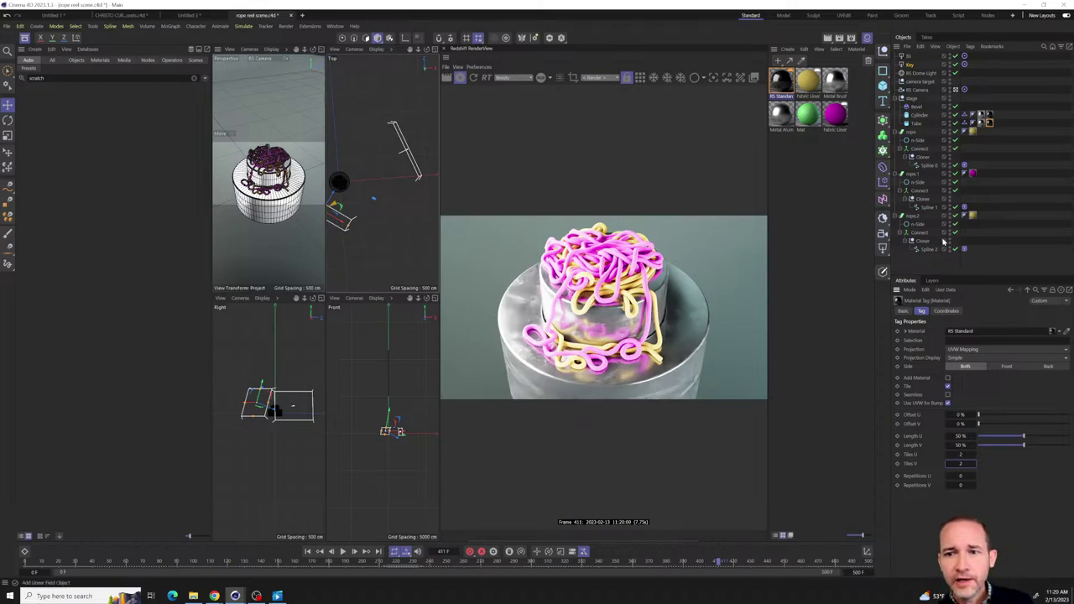
- Duplicate the magenta Fabric Linen material, briefly opening the copy's node graph
{"action": "left_click", "coordinate": [827, 151]}
{"action": "left_click", "coordinate": [834, 117]}
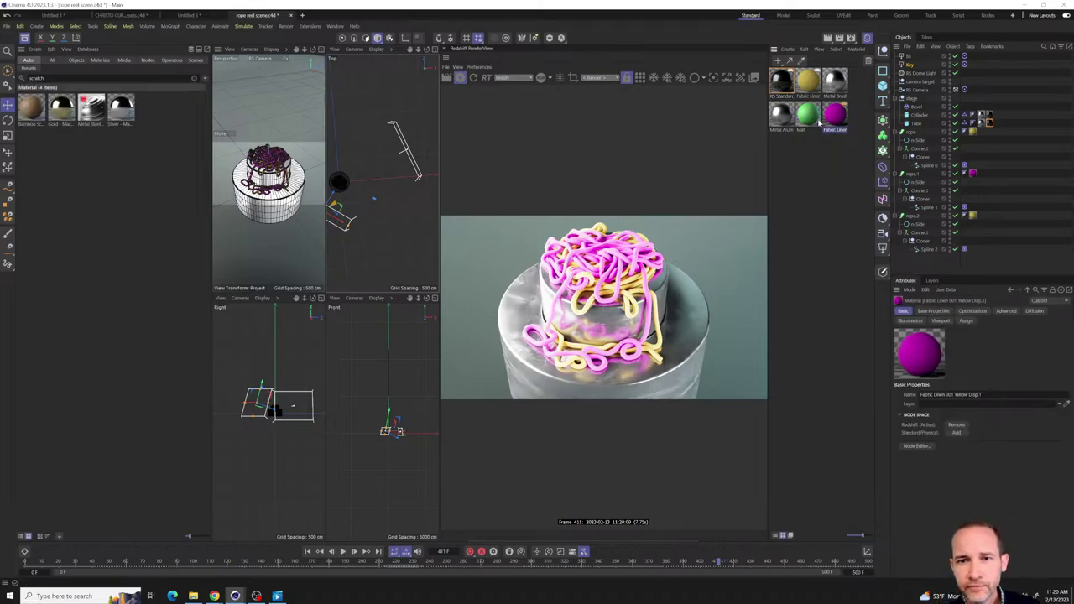
{"action": "left_click_drag", "start_coordinate": [834, 124], "coordinate": [827, 165], "text": "ctrl"}
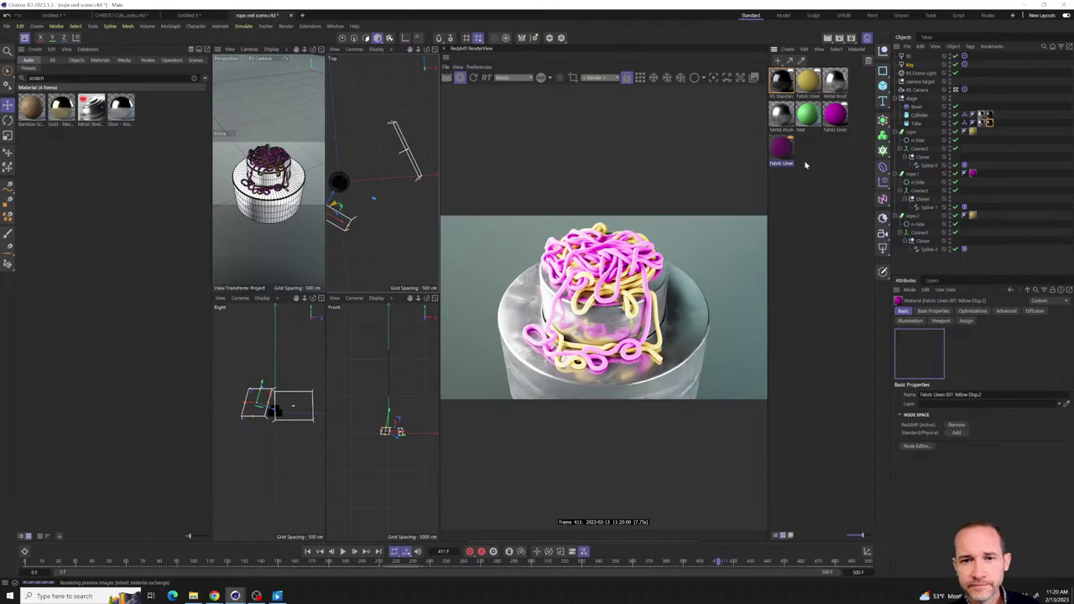
{"action": "double_click", "coordinate": [783, 151]}
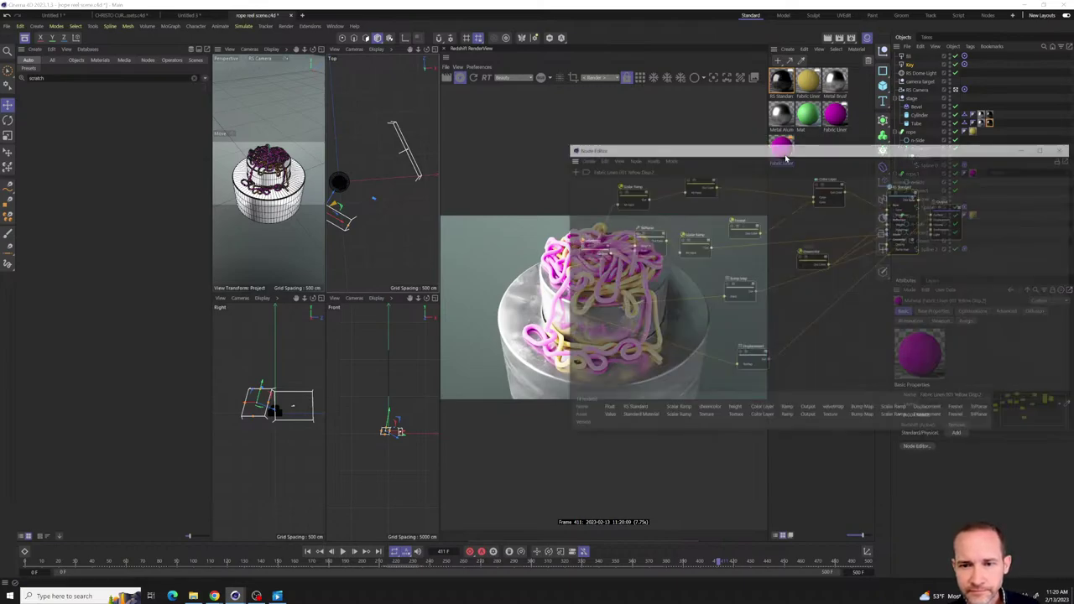
{"action": "left_click", "coordinate": [1064, 148]}
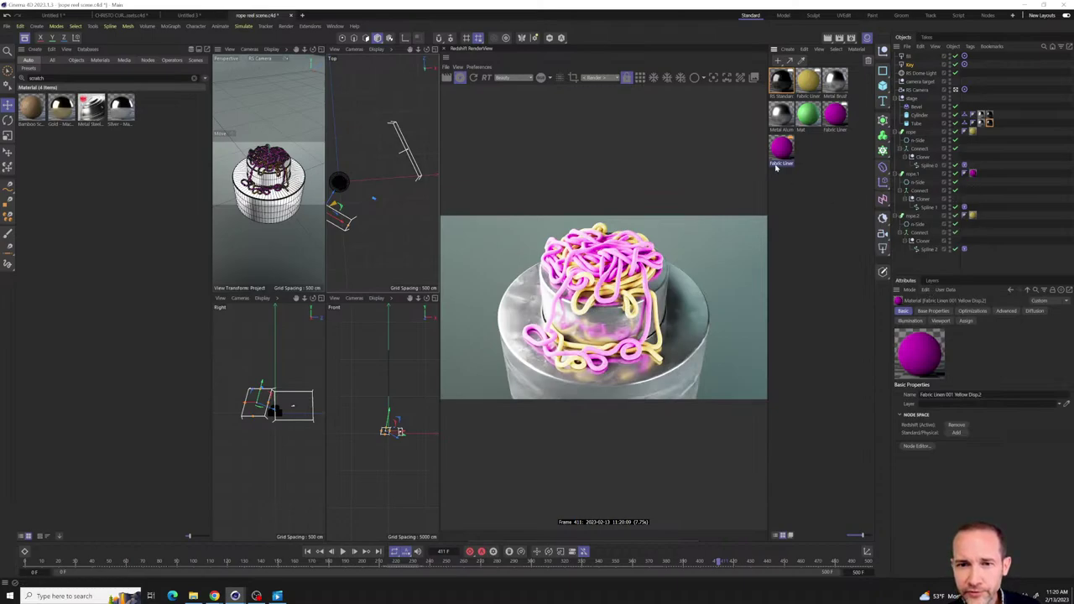
- Recolor the middle knot of the duplicated fabric material's base color ramp to blue
{"action": "left_click", "coordinate": [933, 311]}
{"action": "scroll", "coordinate": [909, 495], "scroll_direction": "down", "scroll_amount": 2}
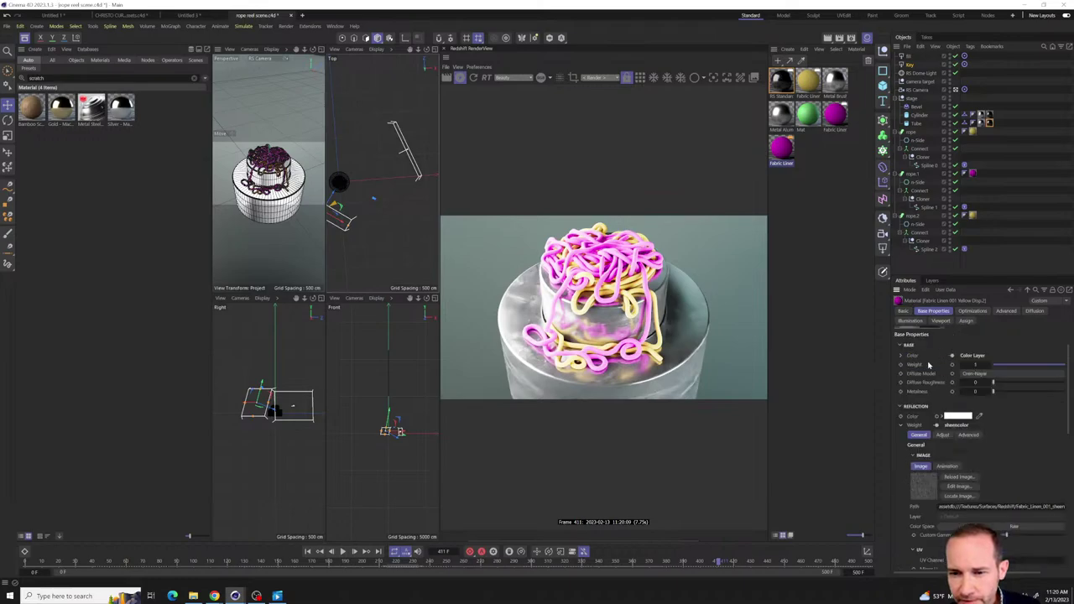
{"action": "left_click", "coordinate": [902, 357]}
{"action": "scroll", "coordinate": [923, 377], "scroll_direction": "down", "scroll_amount": 5}
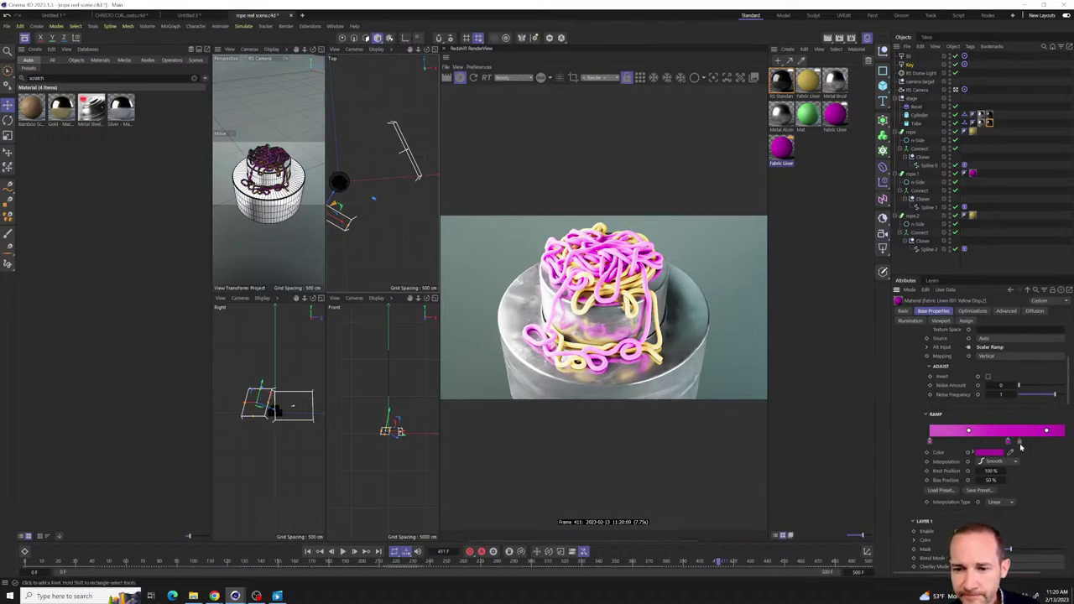
{"action": "left_click", "coordinate": [1008, 442]}
{"action": "double_click", "coordinate": [1007, 442]}
{"action": "mouse_move", "coordinate": [948, 462]}
{"action": "left_mouse_down"}
{"action": "mouse_move", "coordinate": [927, 463]}
{"action": "mouse_move", "coordinate": [971, 460]}
{"action": "mouse_move", "coordinate": [938, 471]}
{"action": "left_mouse_up"}
{"action": "left_click", "coordinate": [878, 484]}
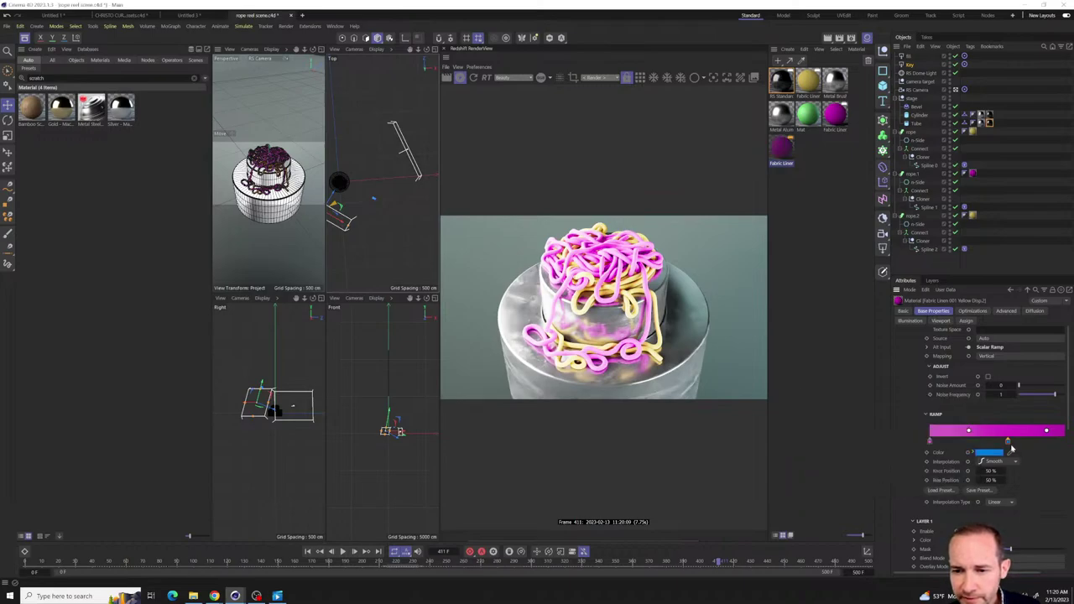
{"action": "left_click", "coordinate": [1005, 445]}
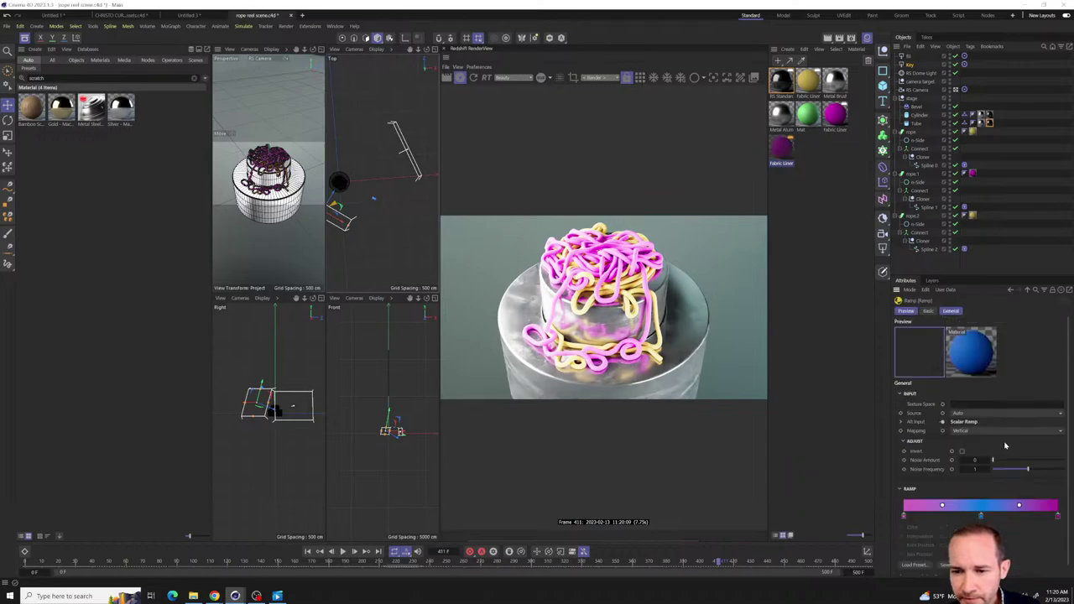
- Add blue knots near both ends of the ramp, remove the magenta end knots, and move the first blue knot to the start
{"action": "left_click", "coordinate": [1050, 505]}
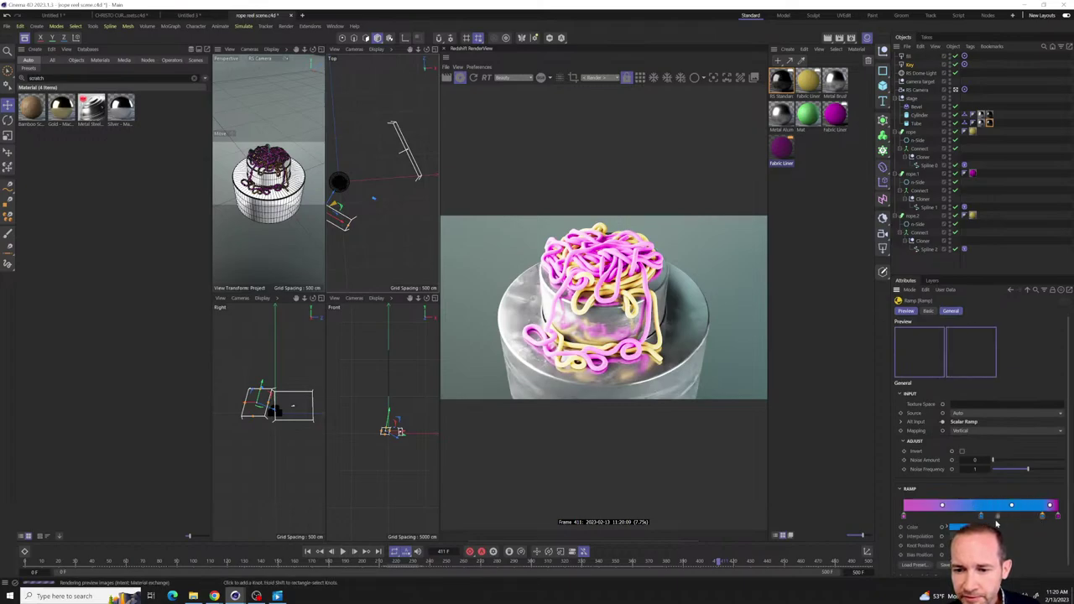
{"action": "left_click_drag", "start_coordinate": [997, 515], "coordinate": [922, 515]}
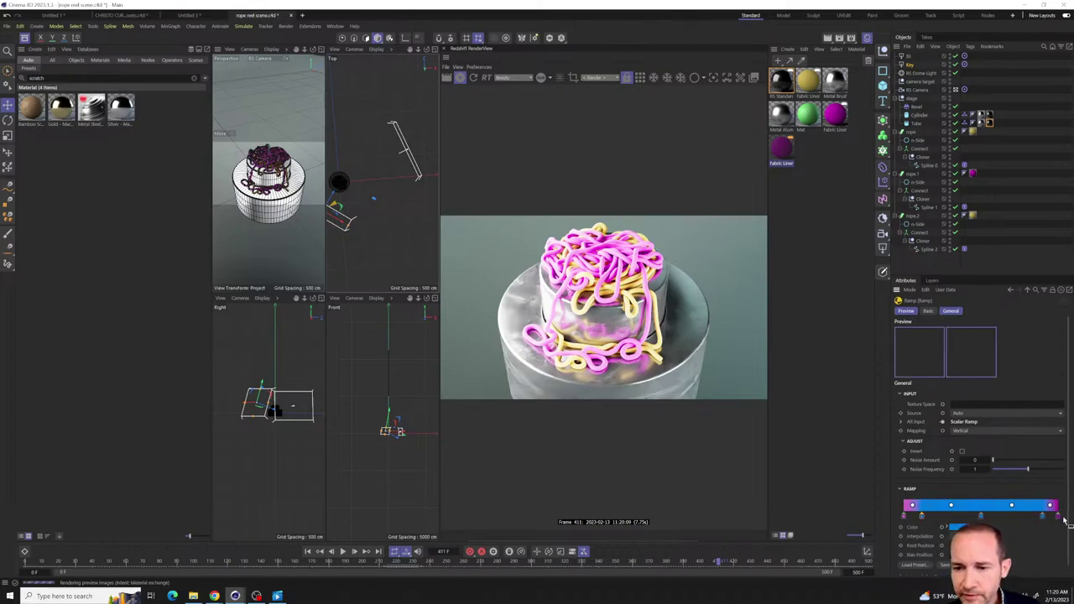
{"action": "left_click_drag", "start_coordinate": [1057, 515], "coordinate": [1059, 560]}
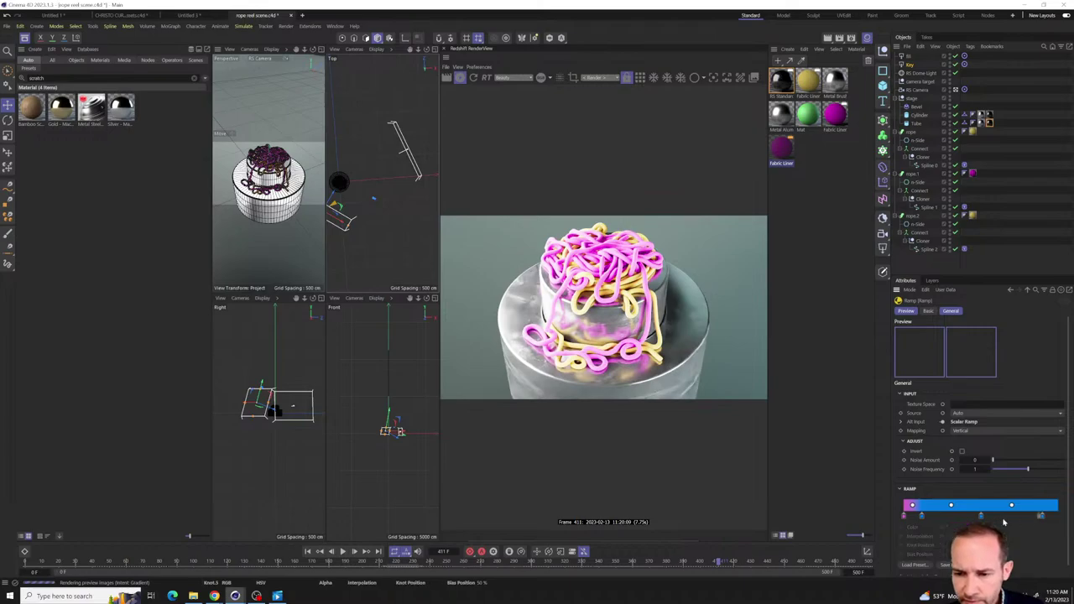
{"action": "left_click_drag", "start_coordinate": [904, 515], "coordinate": [917, 555]}
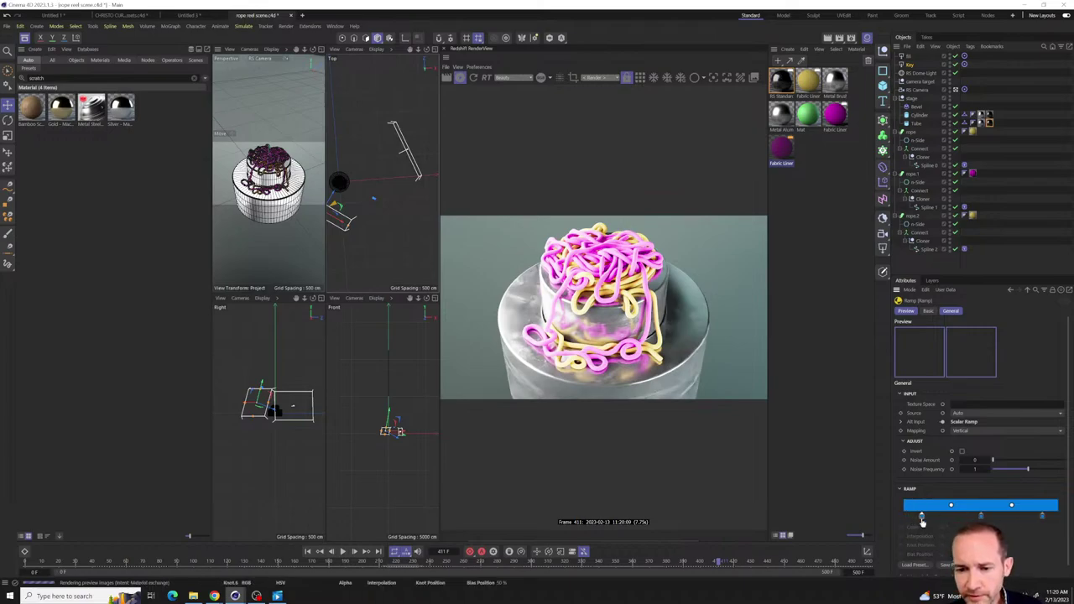
{"action": "left_click_drag", "start_coordinate": [922, 518], "coordinate": [906, 517]}
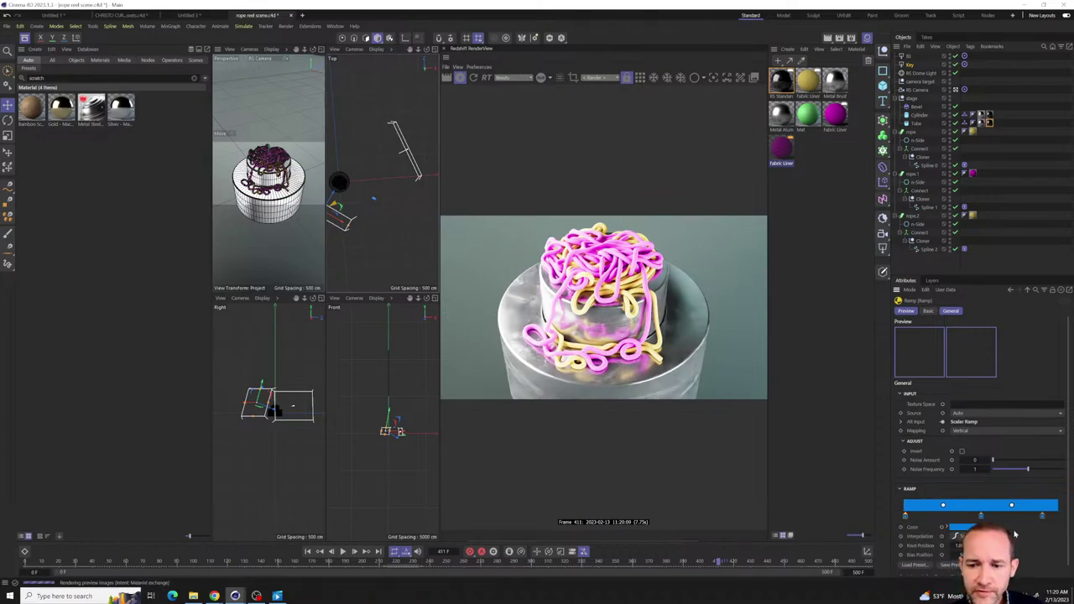
- Darken the blue of the ramp's end knot and give the start knot a paler blue with reduced saturation
{"action": "double_click", "coordinate": [1057, 514]}
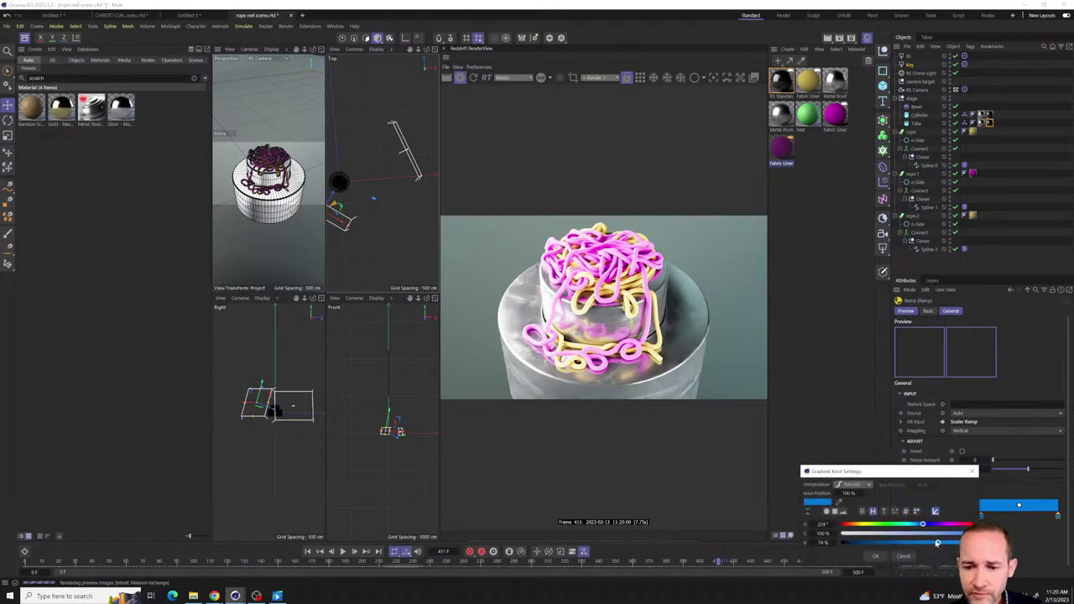
{"action": "left_click_drag", "start_coordinate": [937, 542], "coordinate": [904, 543]}
{"action": "left_click", "coordinate": [881, 557]}
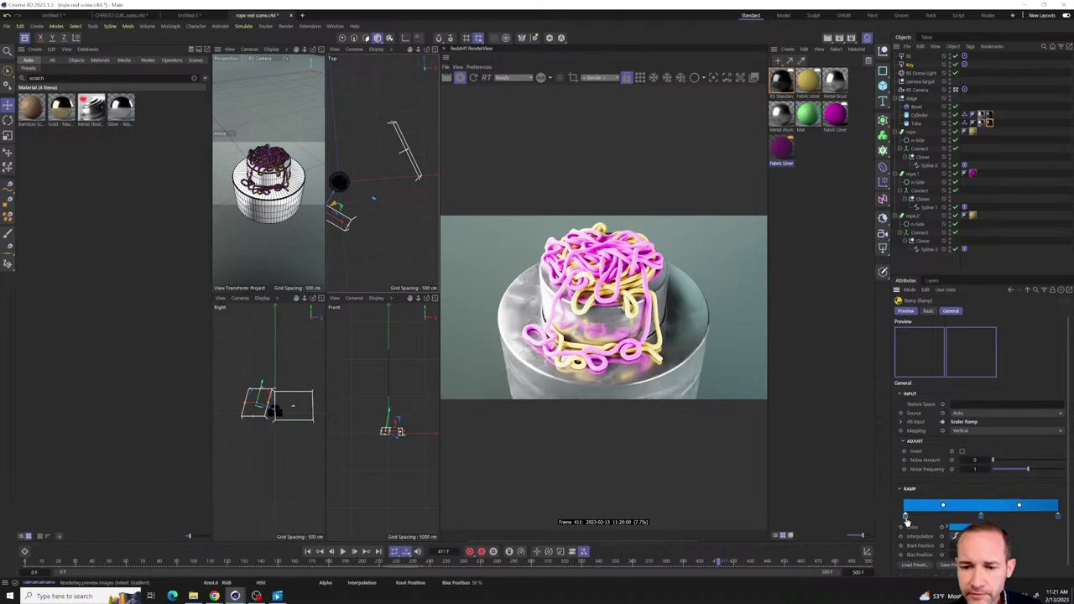
{"action": "double_click", "coordinate": [906, 518]}
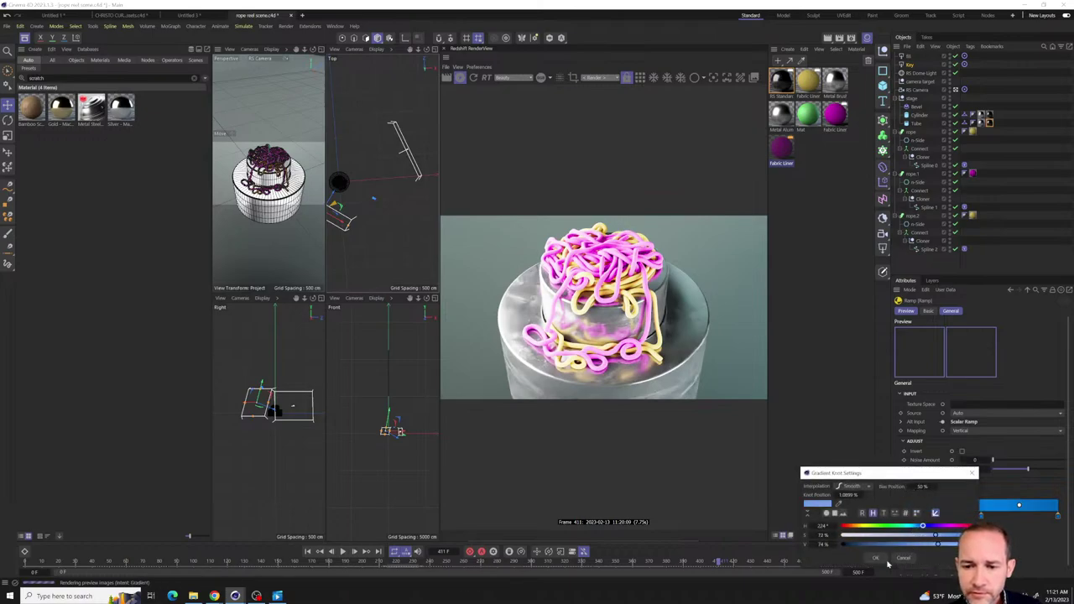
{"action": "left_click", "coordinate": [893, 557]}
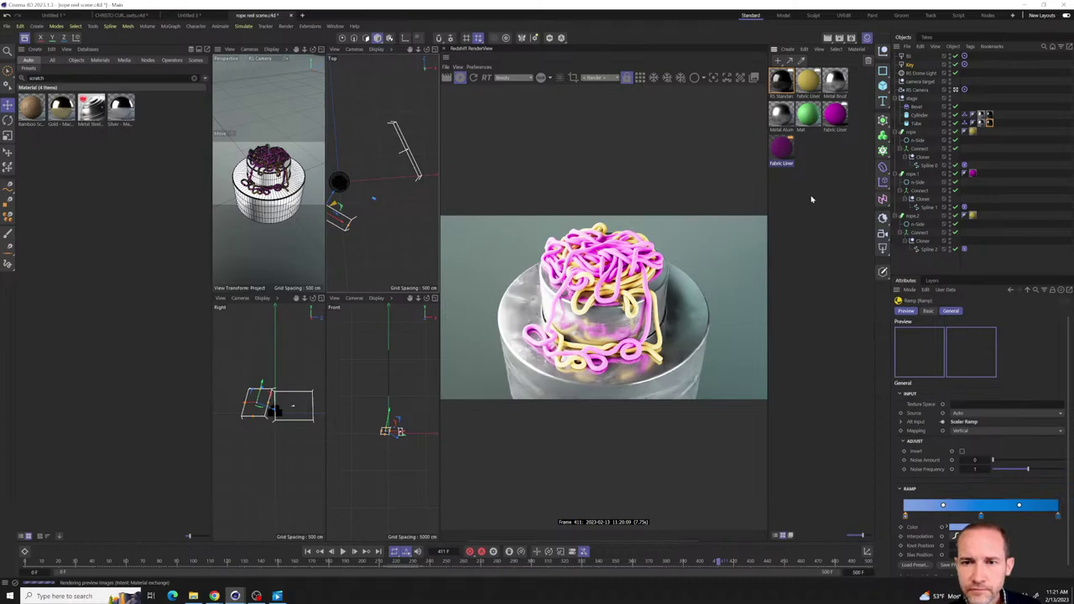
- Apply the blue Fabric Linen material to rope.2 and delete its old yellow material tag
{"action": "left_click", "coordinate": [799, 161]}
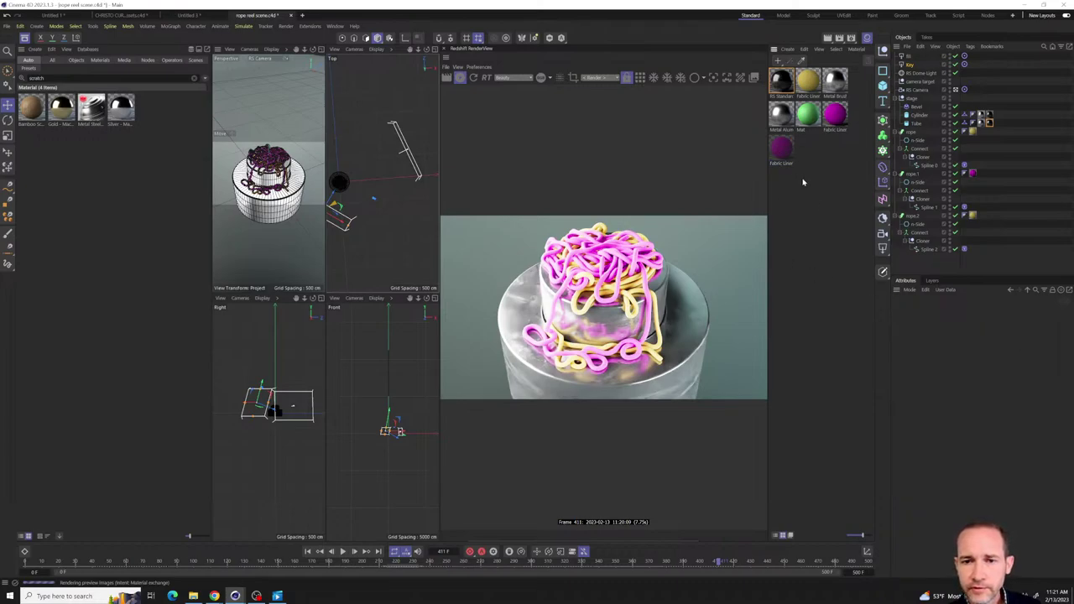
{"action": "left_click", "coordinate": [790, 159]}
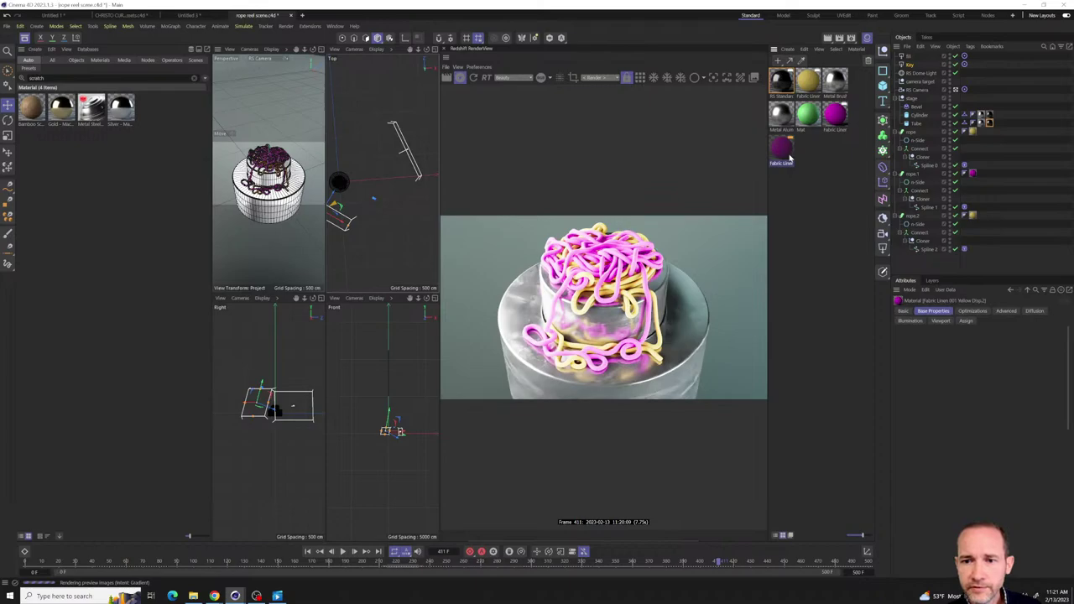
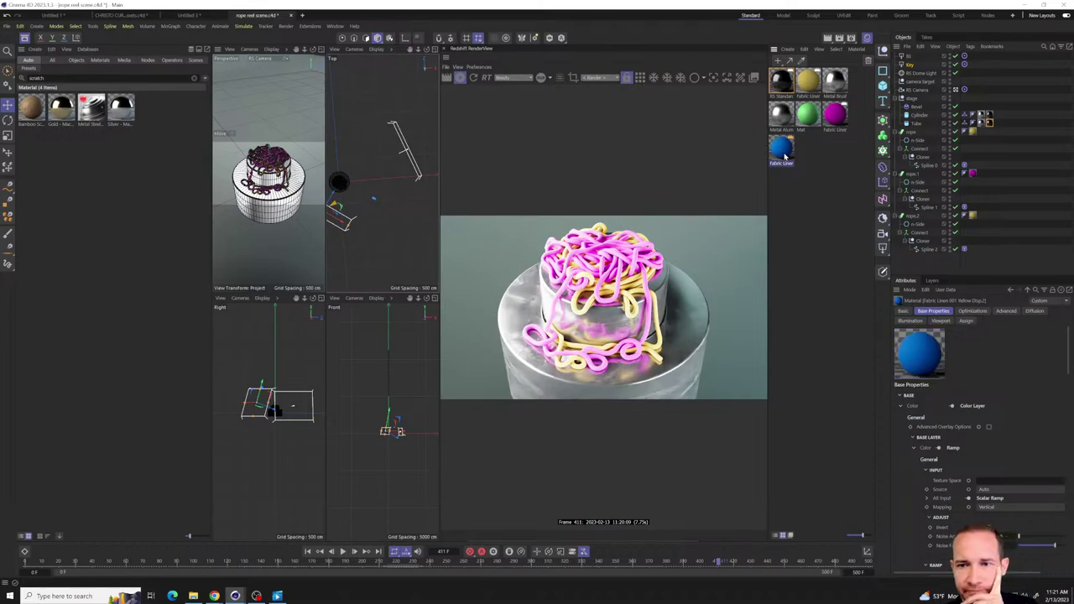
{"action": "left_click_drag", "start_coordinate": [785, 155], "coordinate": [912, 223]}
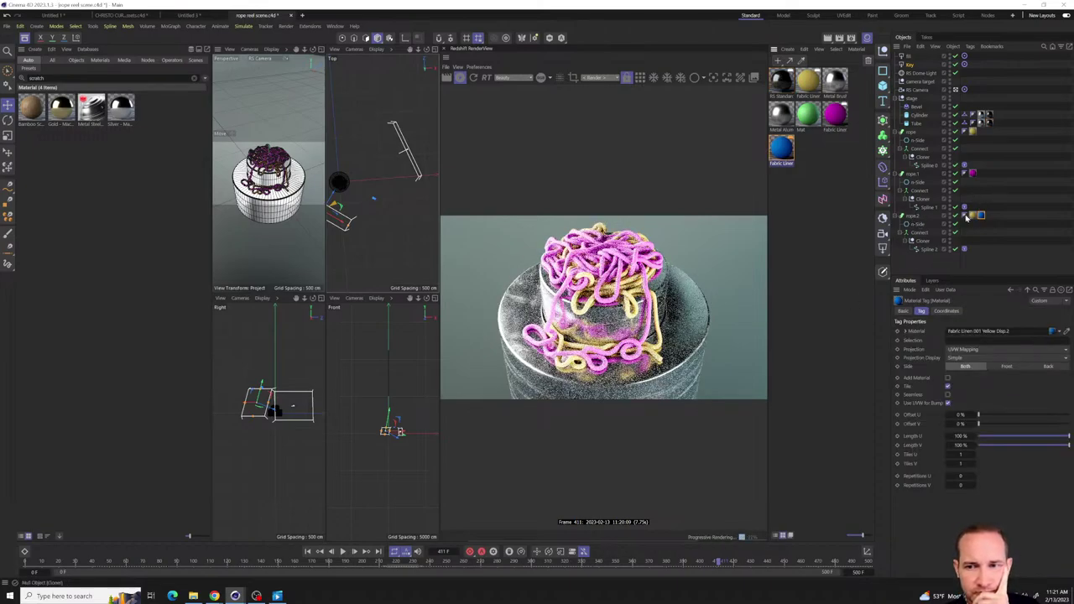
{"action": "key", "text": "Delete"}
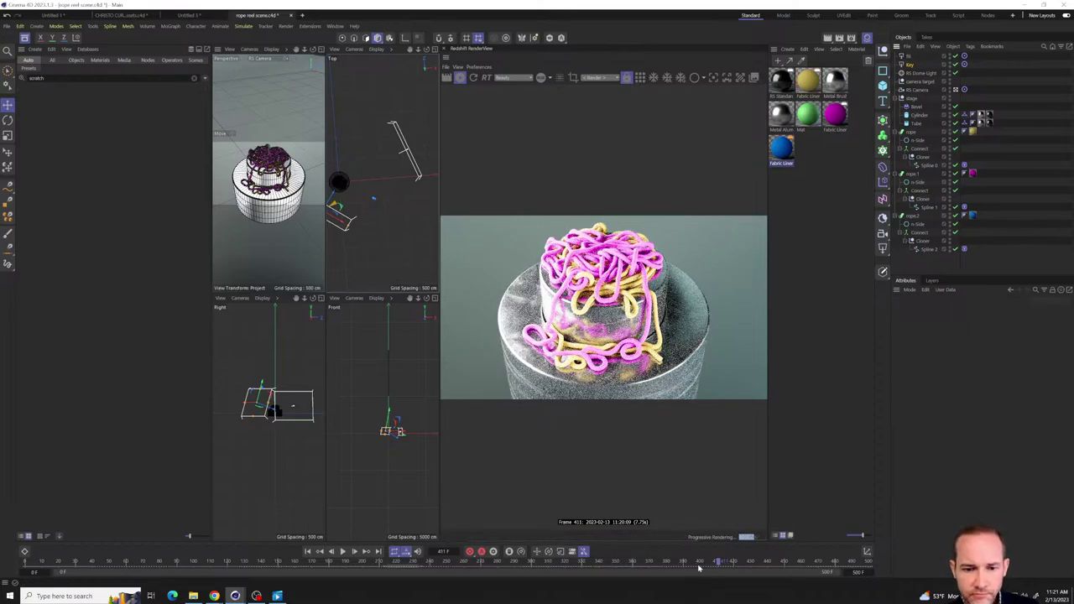
- Scrub the animation to frames 326 and 463 to look for rope.2, and check its blue material tag
{"action": "left_click_drag", "start_coordinate": [726, 566], "coordinate": [576, 576]}
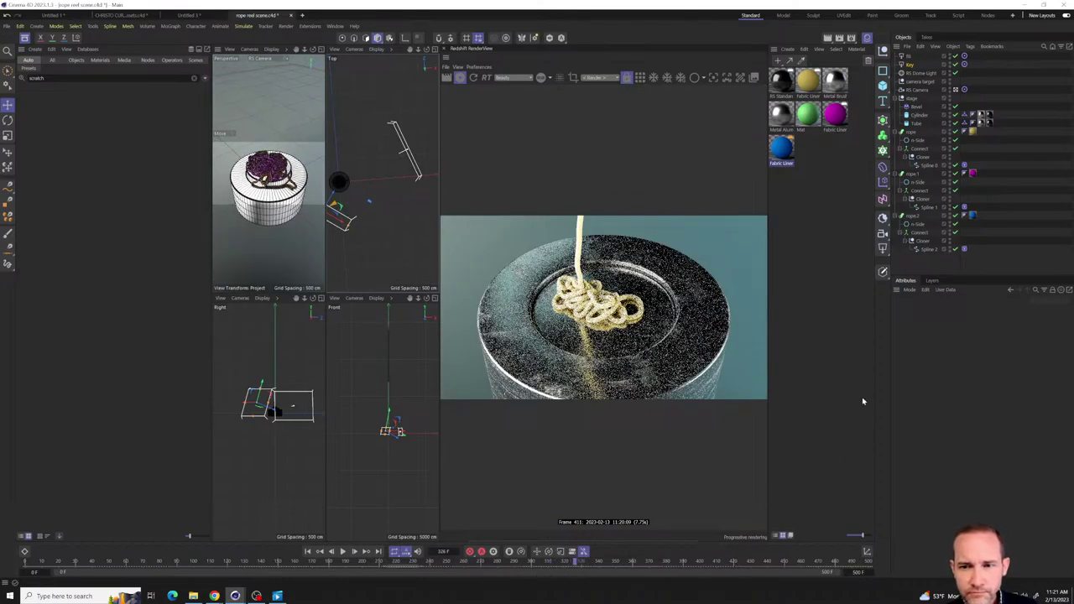
{"action": "left_click", "coordinate": [916, 217]}
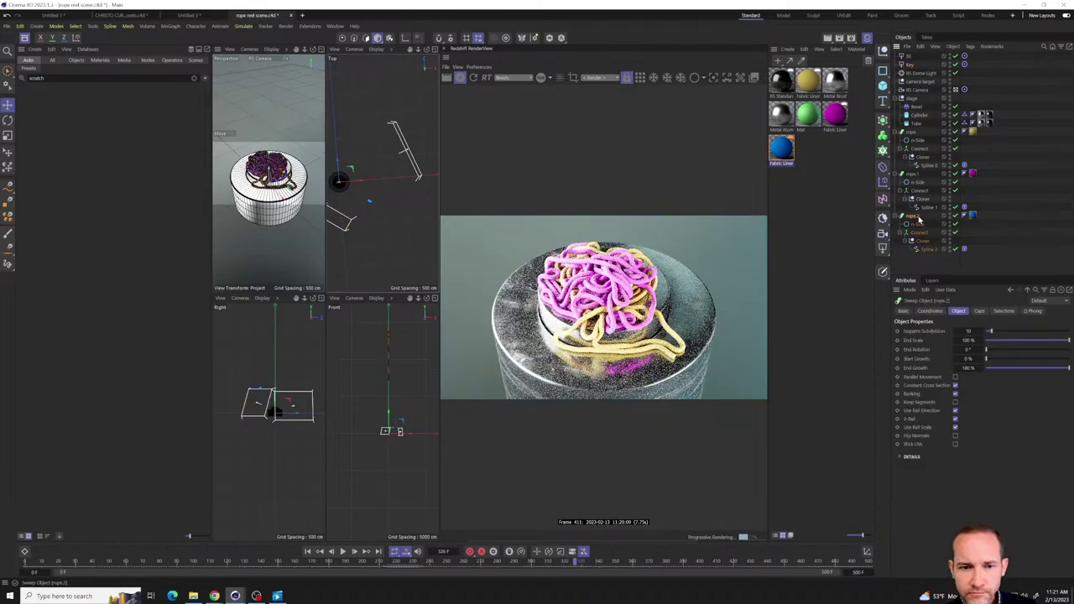
{"action": "left_click_drag", "start_coordinate": [577, 570], "coordinate": [805, 565]}
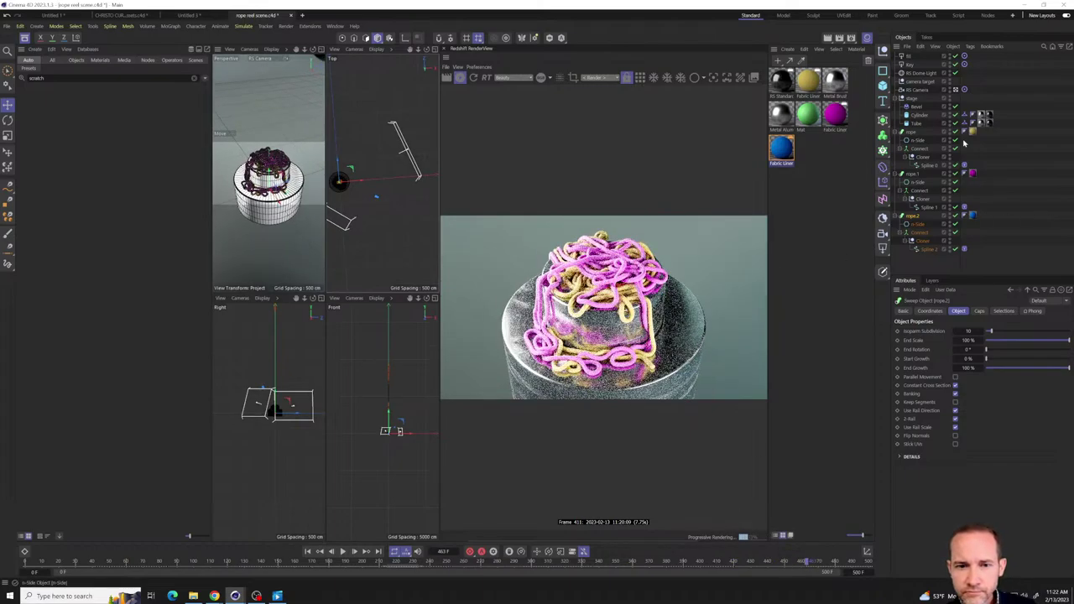
{"action": "left_click", "coordinate": [972, 216]}
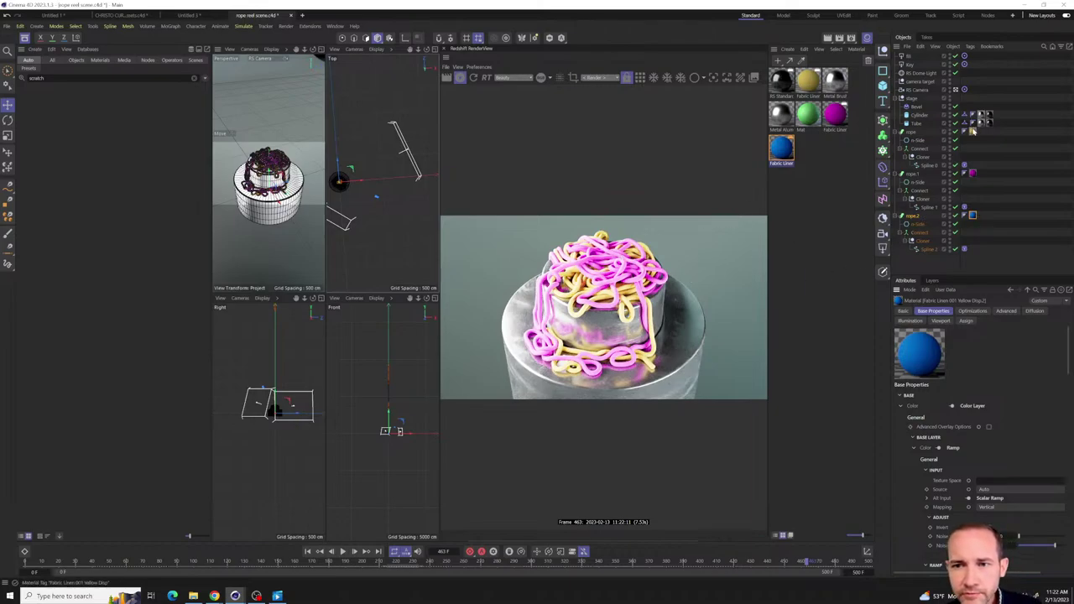
{"action": "left_click", "coordinate": [971, 214]}
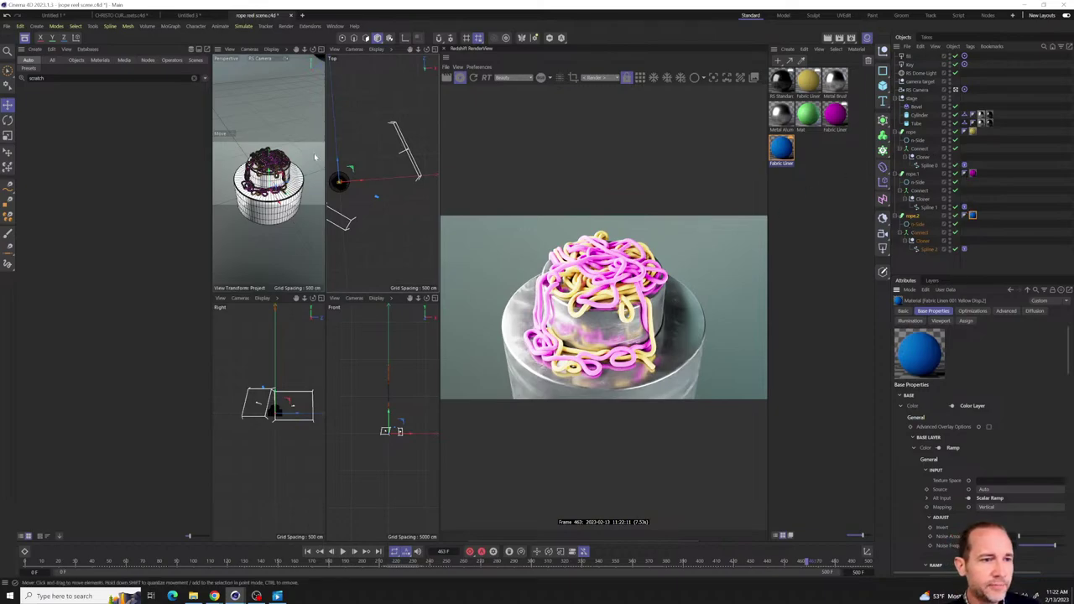
- Enlarge the viewport area and pull back through the default camera to inspect the ropes' full height above the stage
{"action": "key", "text": "shift+F8"}
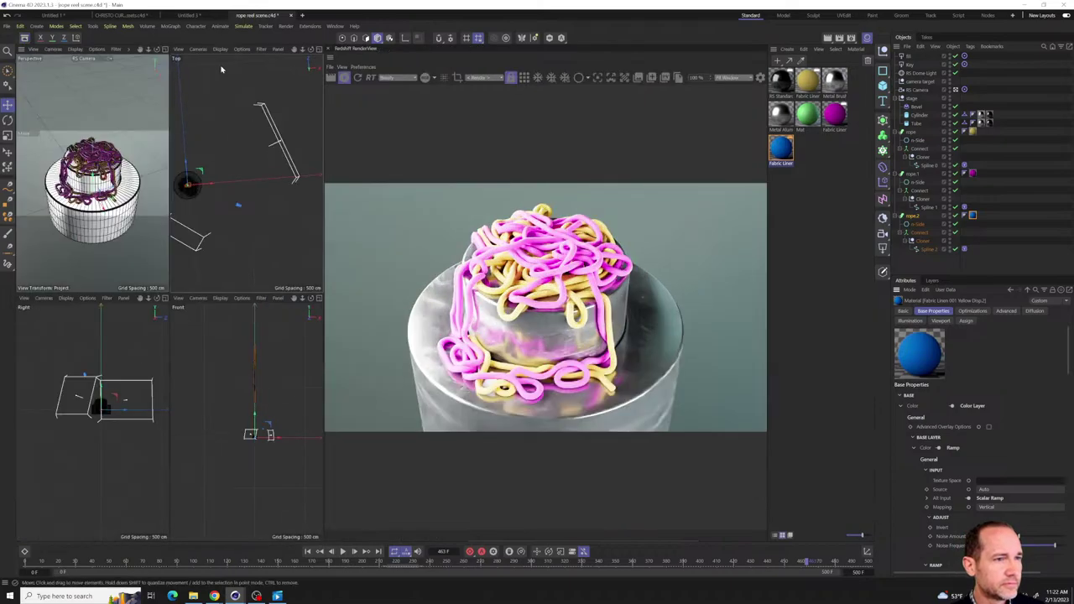
{"action": "left_click", "coordinate": [164, 50]}
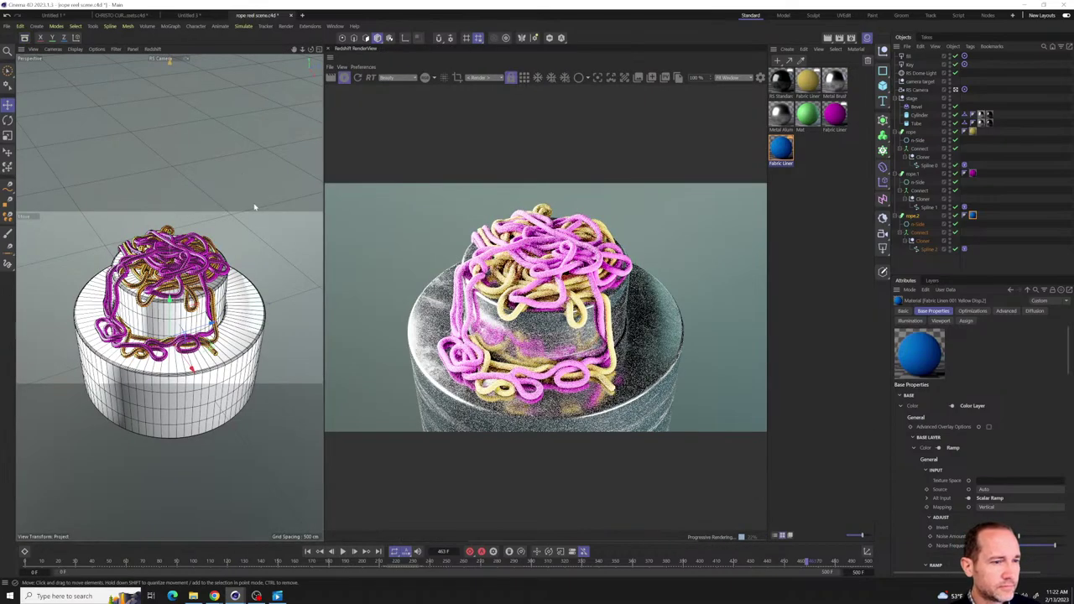
{"action": "left_click", "coordinate": [318, 49]}
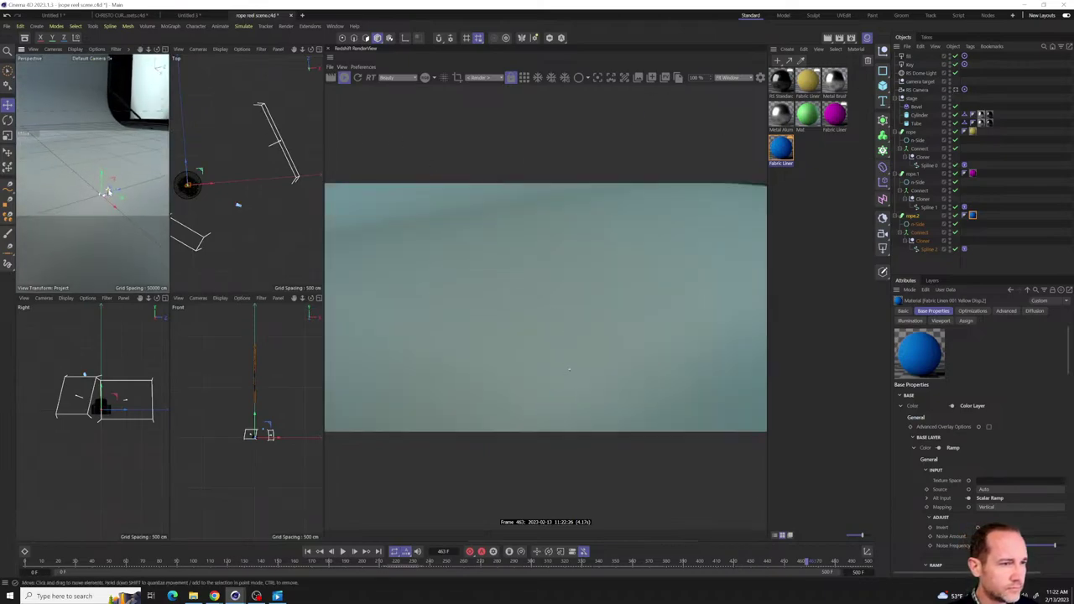
{"action": "scroll", "coordinate": [98, 196], "scroll_direction": "up", "scroll_amount": 2}
{"action": "mouse_move", "coordinate": [102, 172]}
{"action": "left_mouse_down", "text": "alt"}
{"action": "mouse_move", "coordinate": [123, 206]}
{"action": "mouse_move", "coordinate": [133, 183]}
{"action": "mouse_move", "coordinate": [115, 136]}
{"action": "left_mouse_up", "text": "alt"}
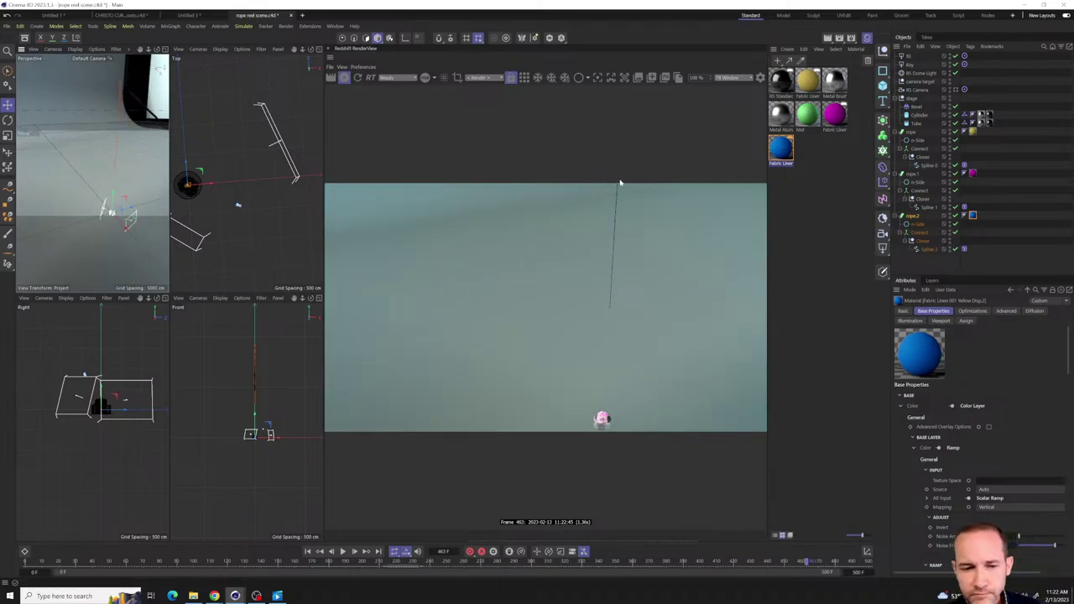
{"action": "middle_click_drag", "start_coordinate": [606, 356], "coordinate": [585, 352]}
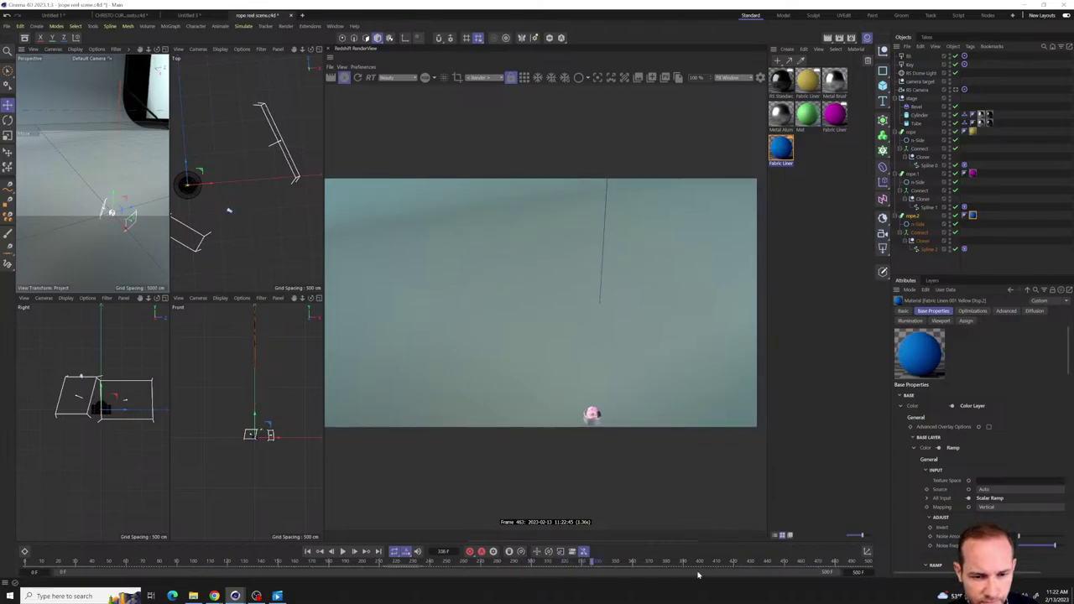
- Play and scrub the animation from frame 0 to 500 to examine how the ropes fall, and return to the start
{"action": "left_click", "coordinate": [37, 569]}
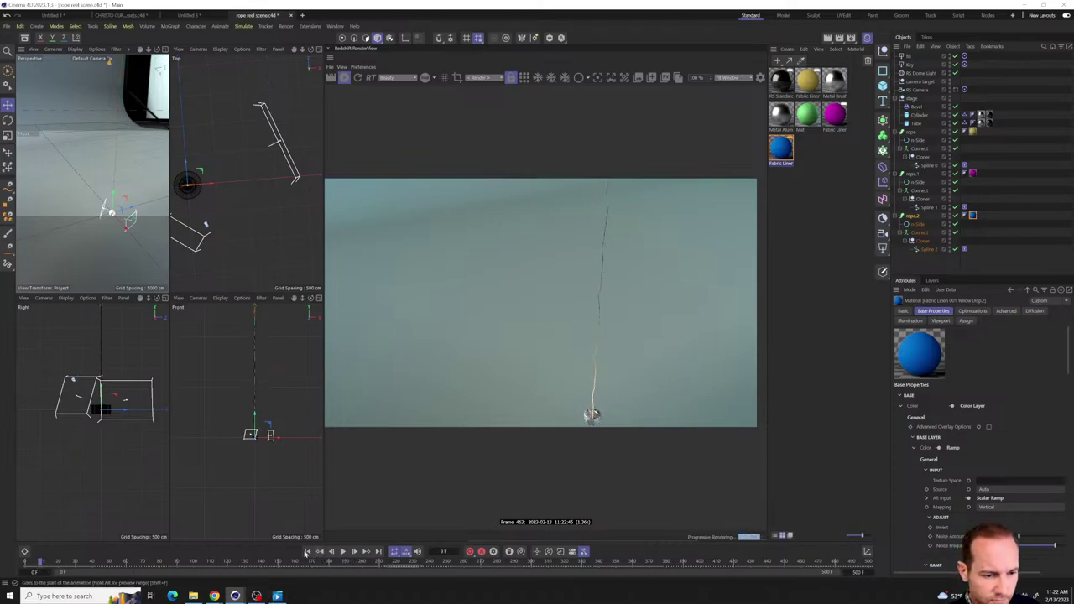
{"action": "left_click", "coordinate": [307, 551]}
{"action": "left_click", "coordinate": [344, 551]}
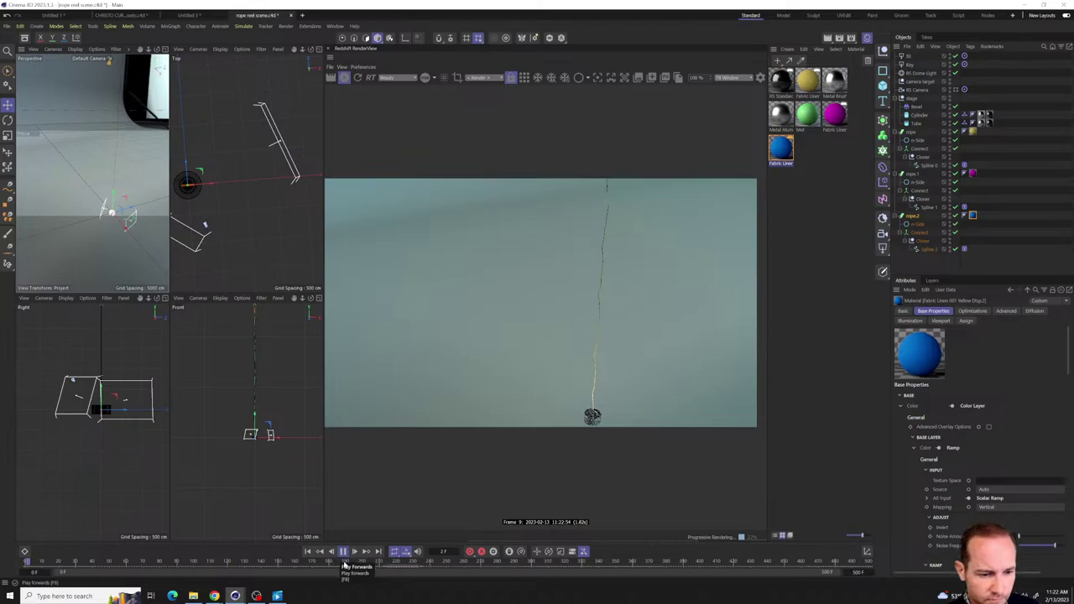
{"action": "left_click_drag", "start_coordinate": [344, 563], "coordinate": [870, 564]}
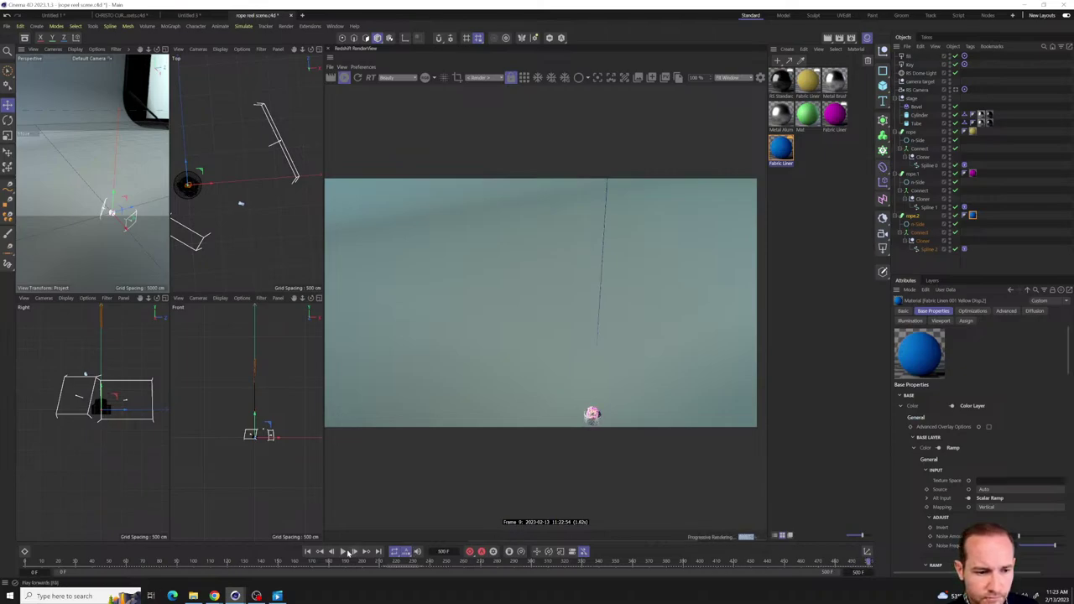
{"action": "left_click", "coordinate": [343, 552]}
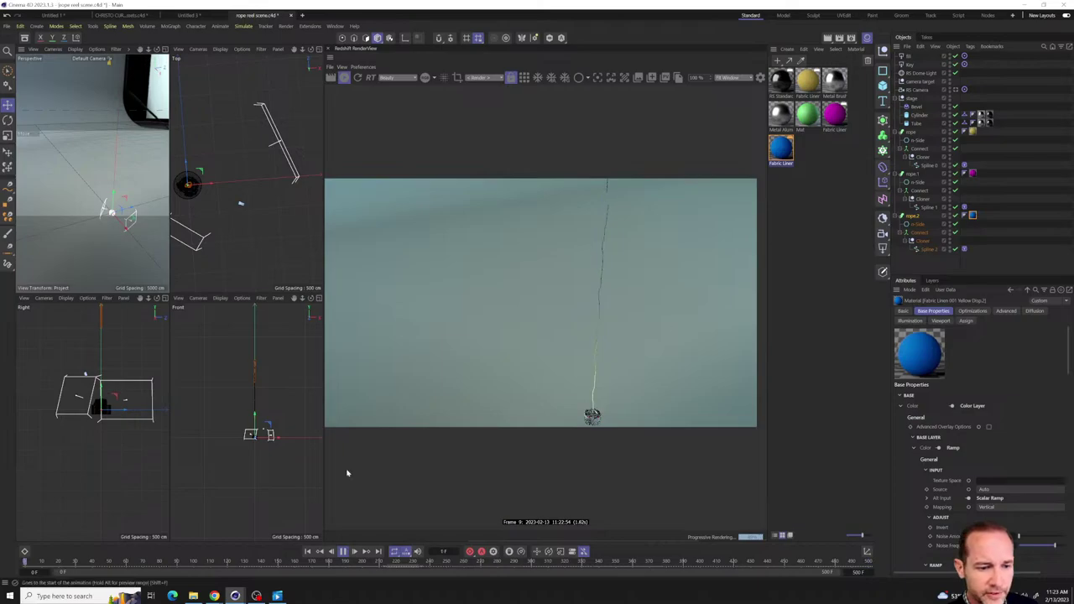
{"action": "left_click", "coordinate": [308, 556]}
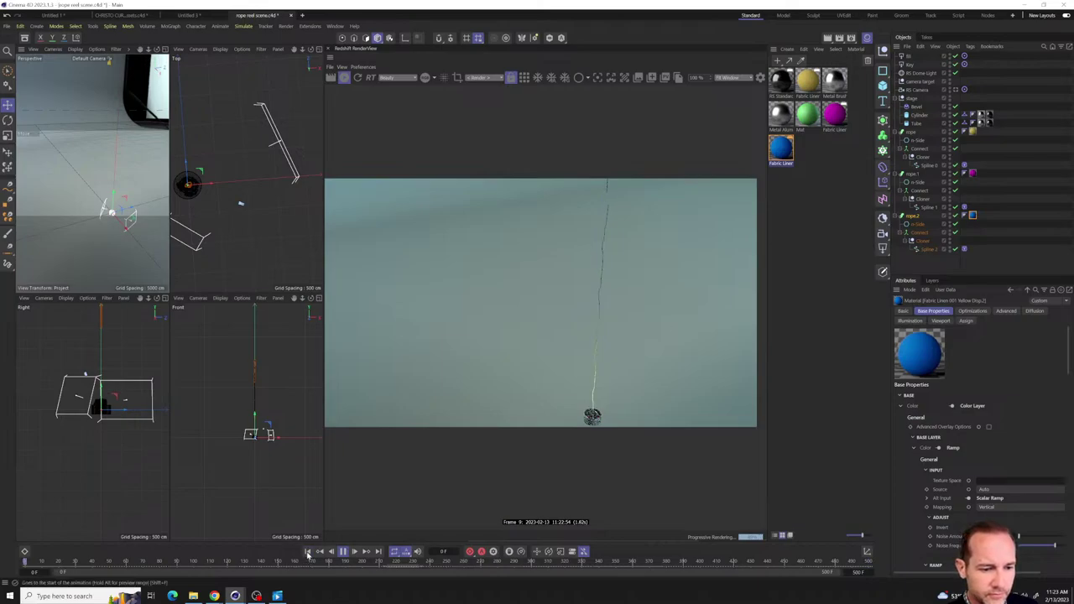
- Select the Rope tags of all three rope splines together to view their cache settings, and stop playback at frame 29
{"action": "left_click", "coordinate": [917, 216]}
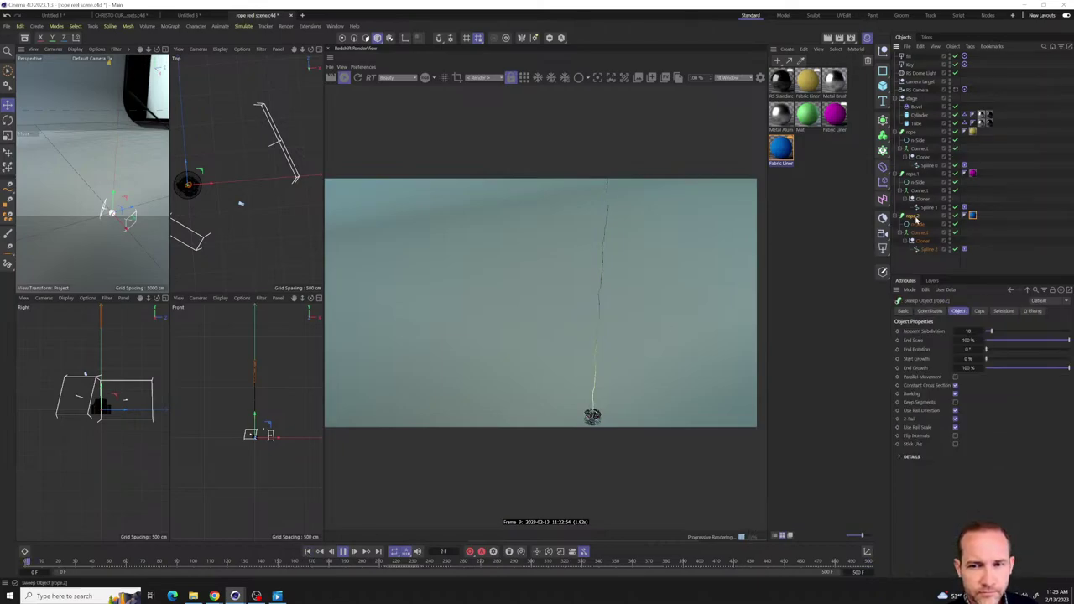
{"action": "left_click", "coordinate": [966, 251]}
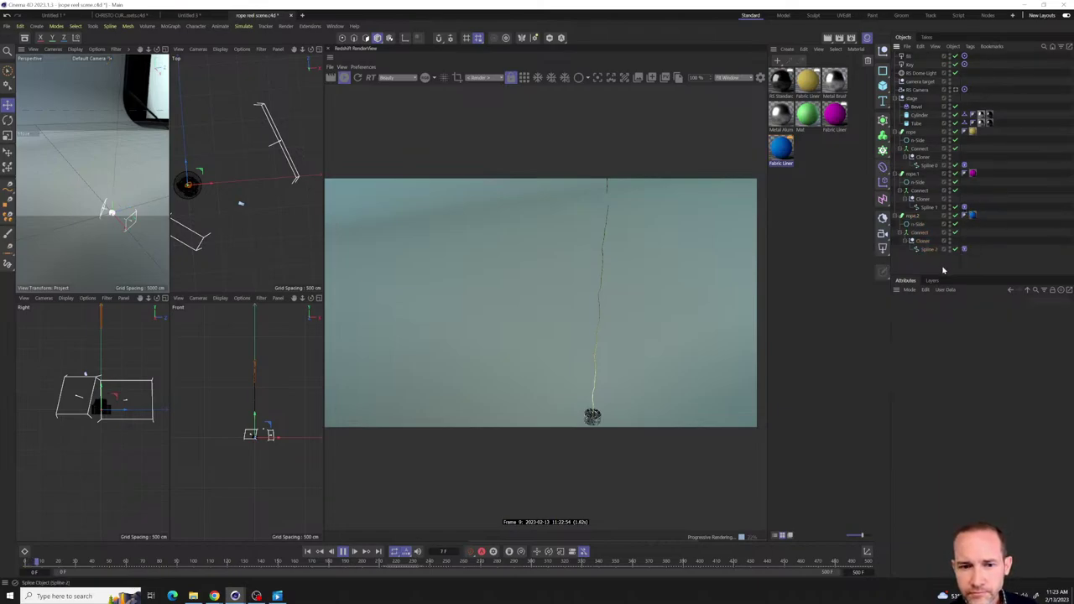
{"action": "left_click", "coordinate": [964, 249]}
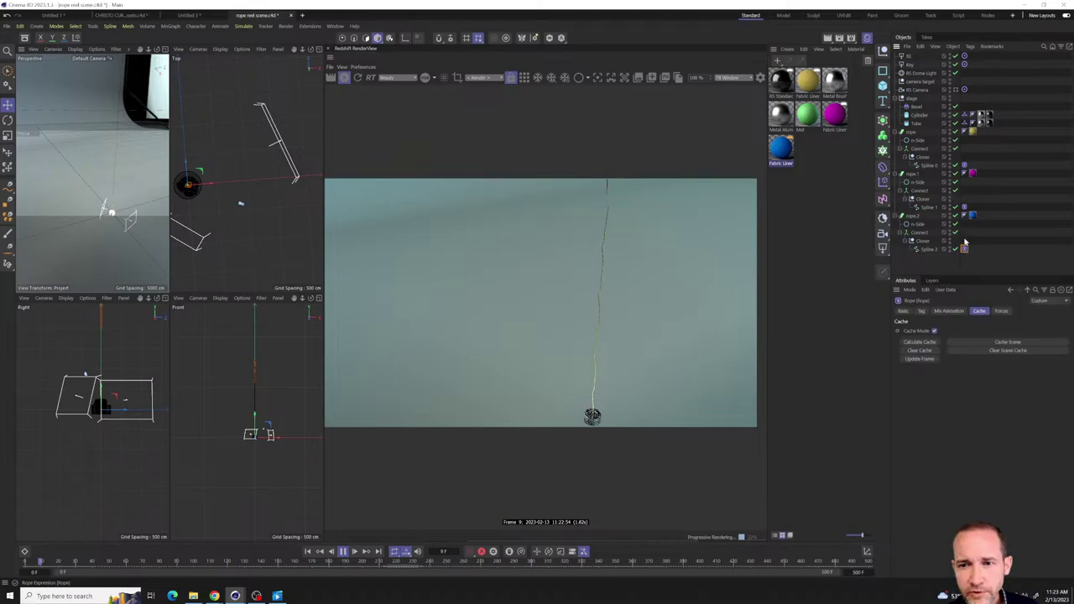
{"action": "left_click", "coordinate": [964, 207], "text": "shift"}
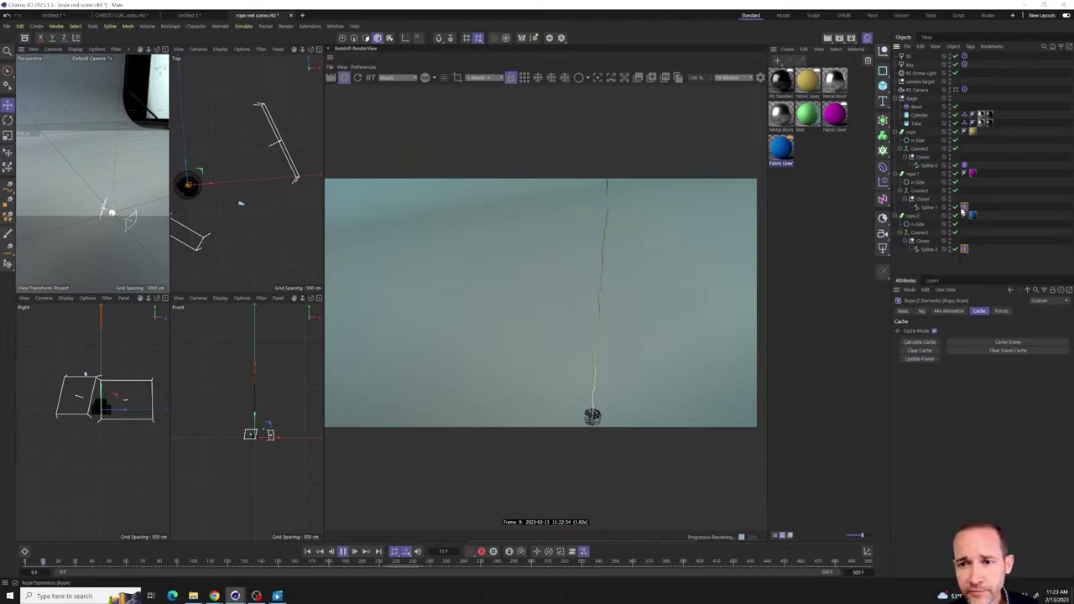
{"action": "left_click", "coordinate": [964, 166], "text": "shift"}
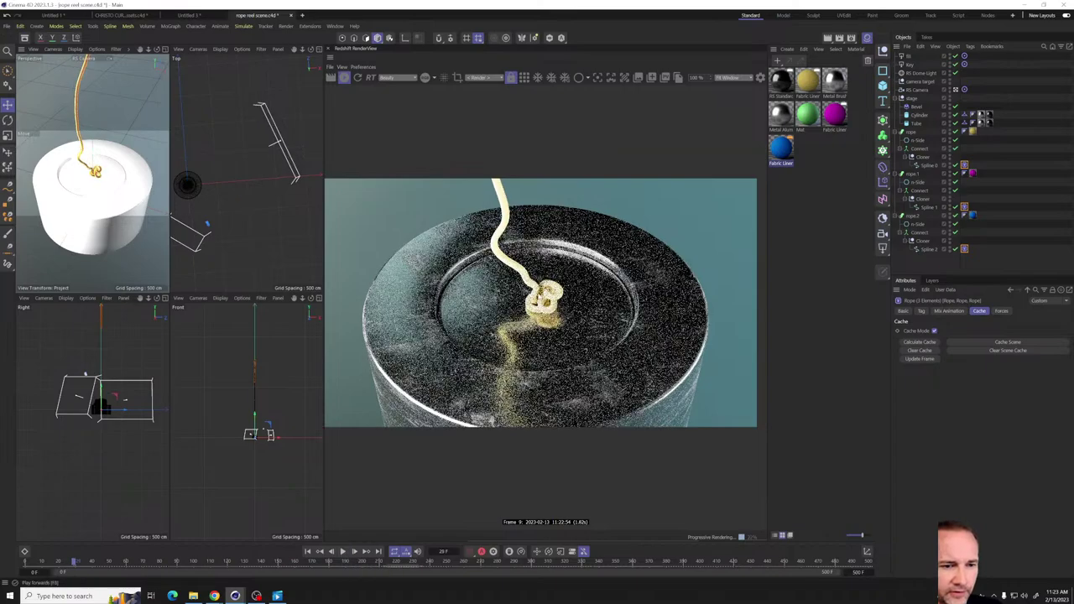
{"action": "left_click", "coordinate": [343, 552]}
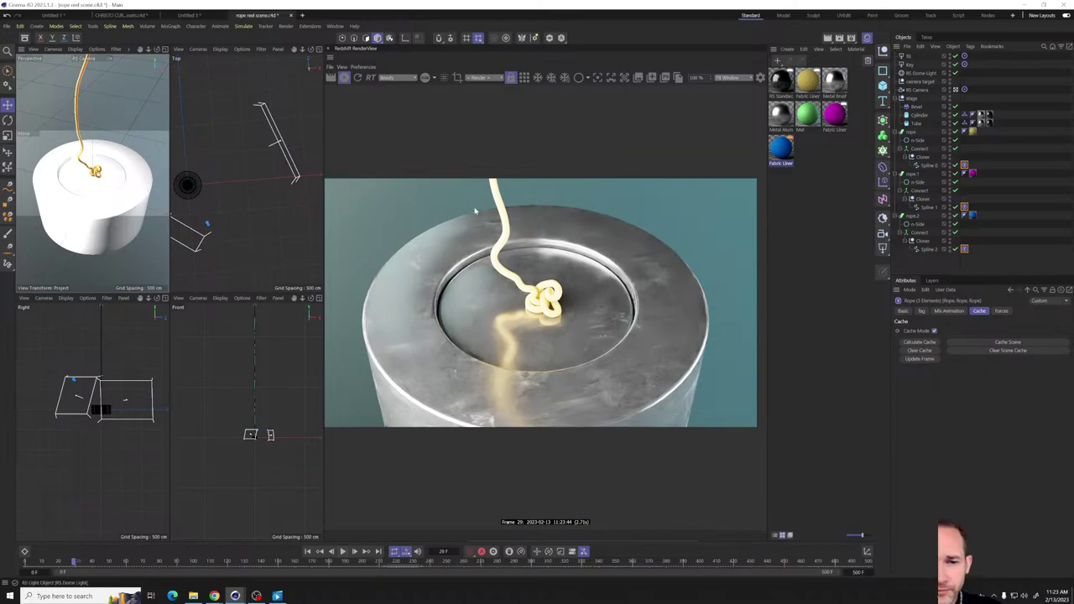
- Lower the Key light's intensity to about 20.8 and play the animation on to frame 34
{"action": "left_click", "coordinate": [910, 64]}
{"action": "left_click_drag", "start_coordinate": [1041, 376], "coordinate": [1008, 375]}
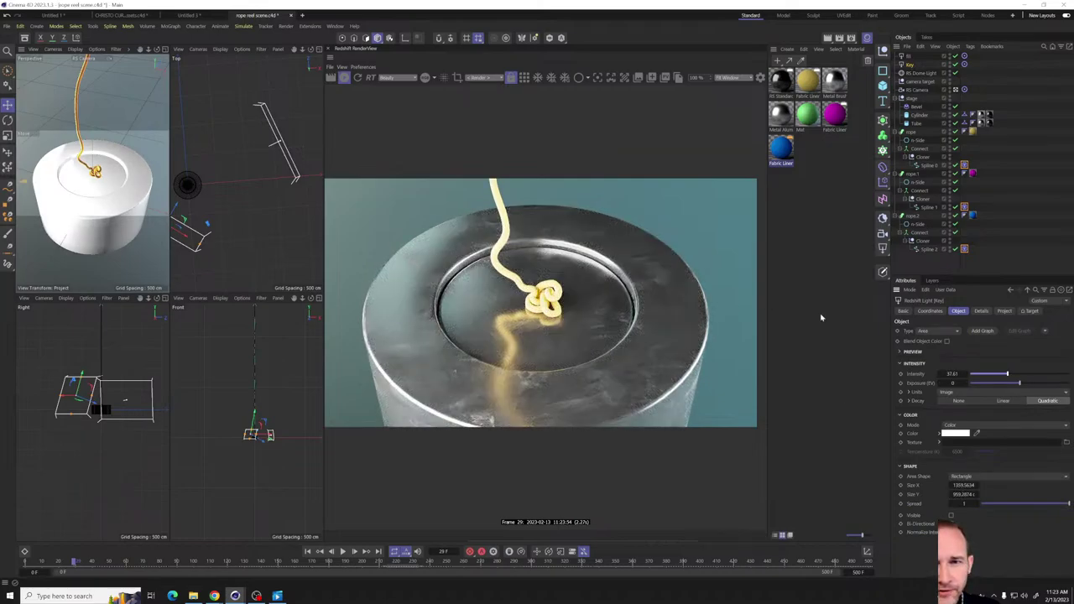
{"action": "left_click_drag", "start_coordinate": [1007, 374], "coordinate": [994, 375]}
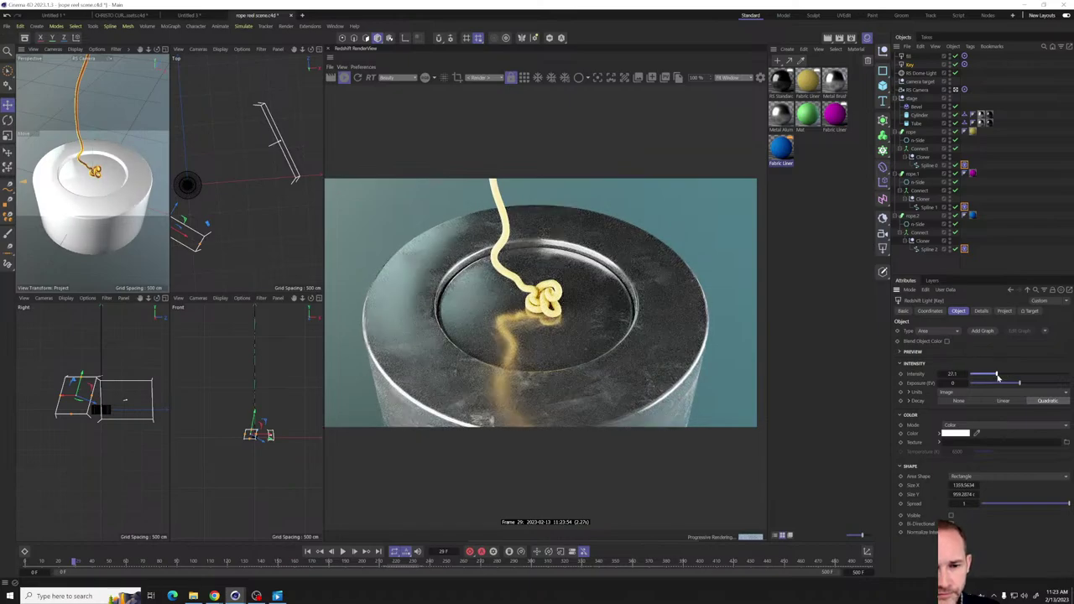
{"action": "left_click_drag", "start_coordinate": [996, 377], "coordinate": [998, 376]}
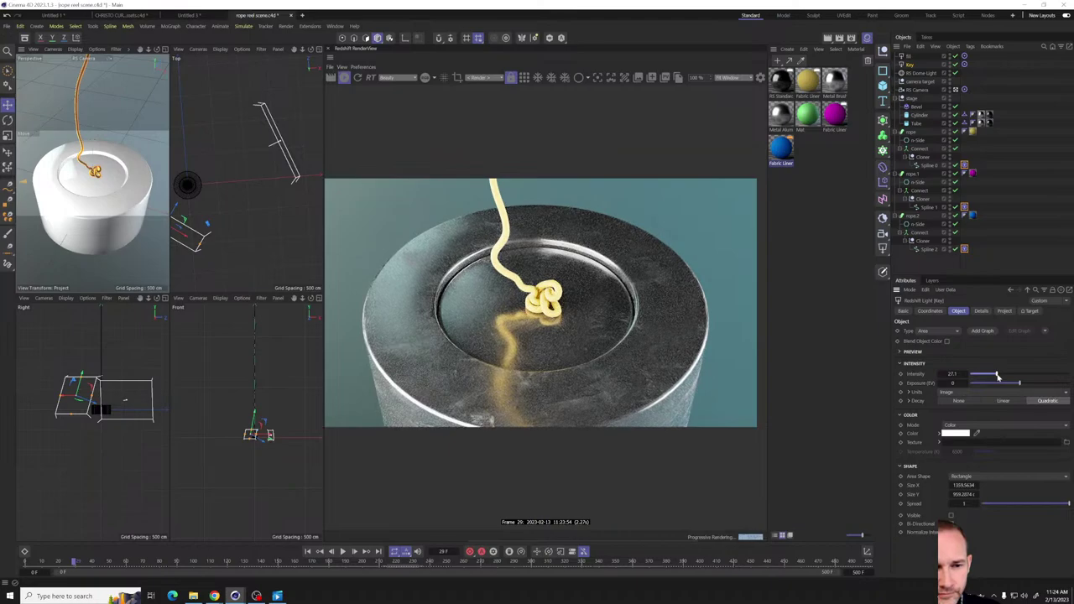
{"action": "left_click_drag", "start_coordinate": [998, 377], "coordinate": [991, 376]}
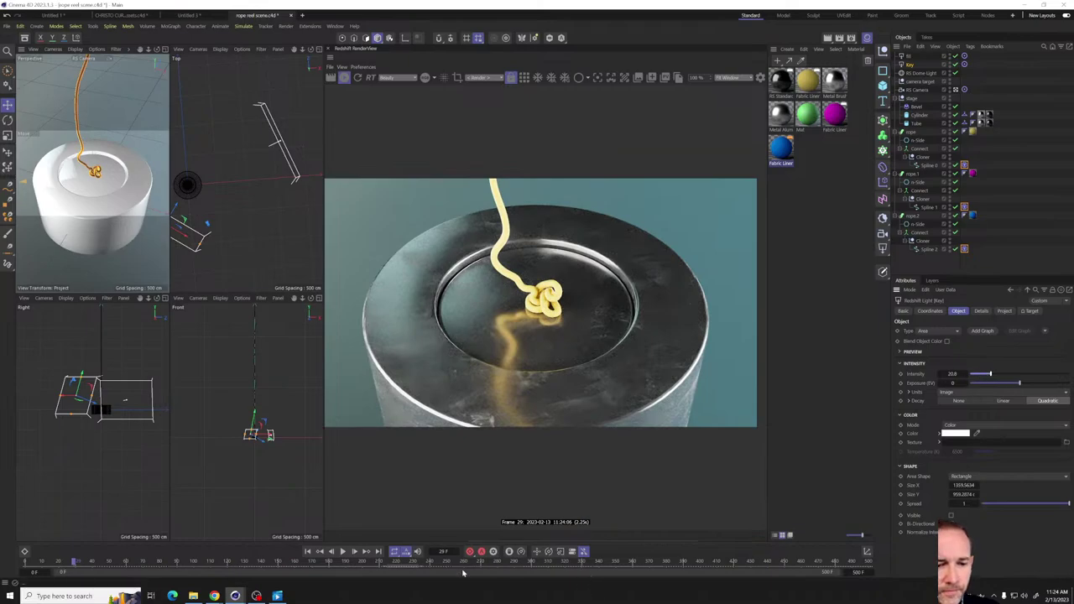
{"action": "left_click", "coordinate": [342, 553]}
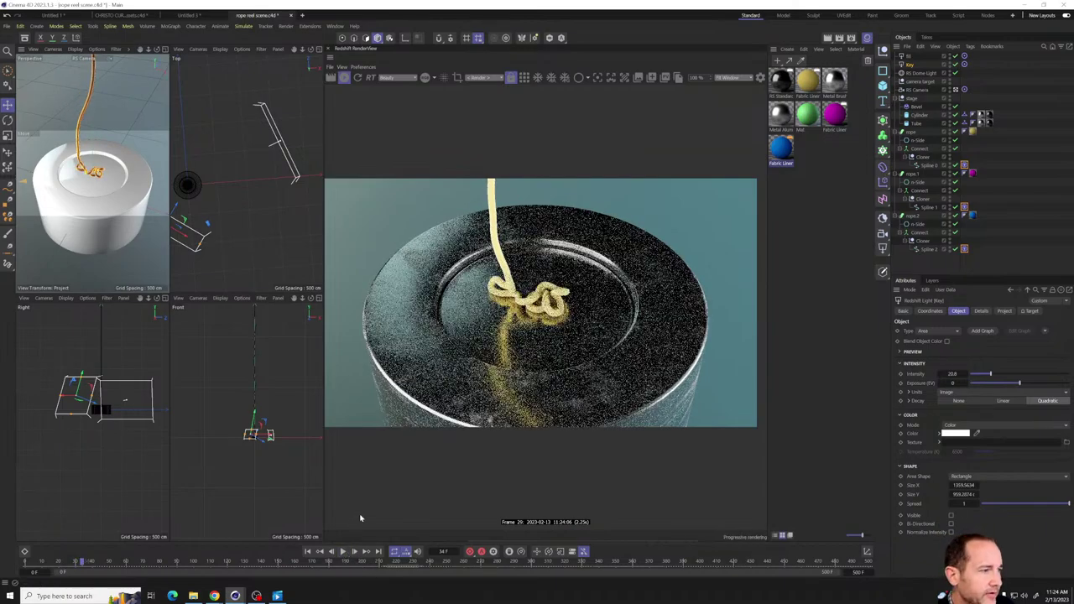
- Switch the Redshift final rendering mode to Progressive in the render settings
{"action": "left_click", "coordinate": [851, 38]}
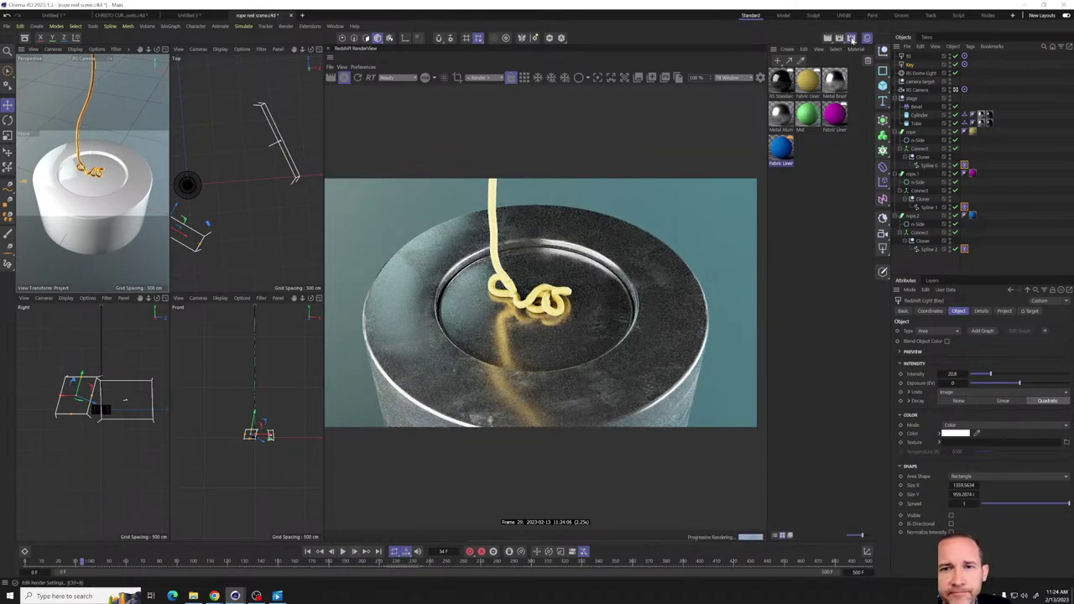
{"action": "left_click_drag", "start_coordinate": [818, 36], "coordinate": [526, 120]}
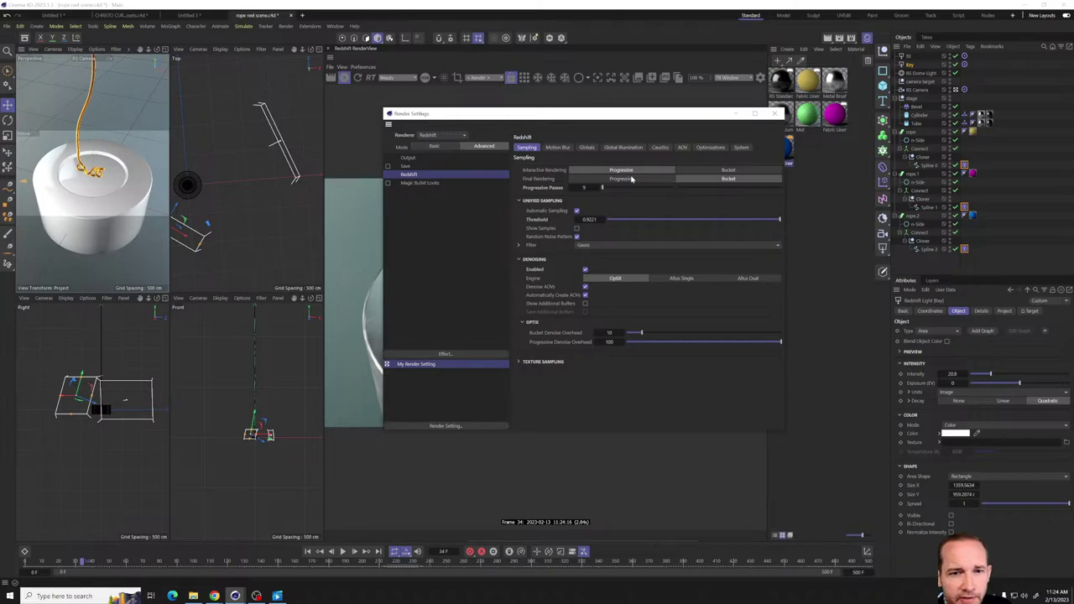
{"action": "left_click", "coordinate": [599, 179]}
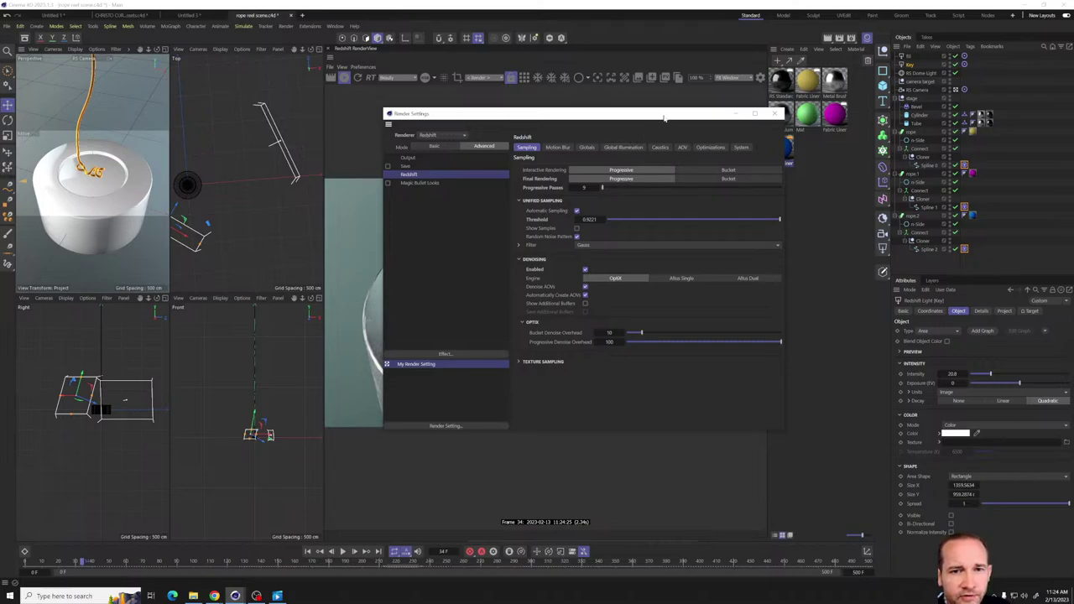
{"action": "left_click_drag", "start_coordinate": [664, 118], "coordinate": [555, 135]}
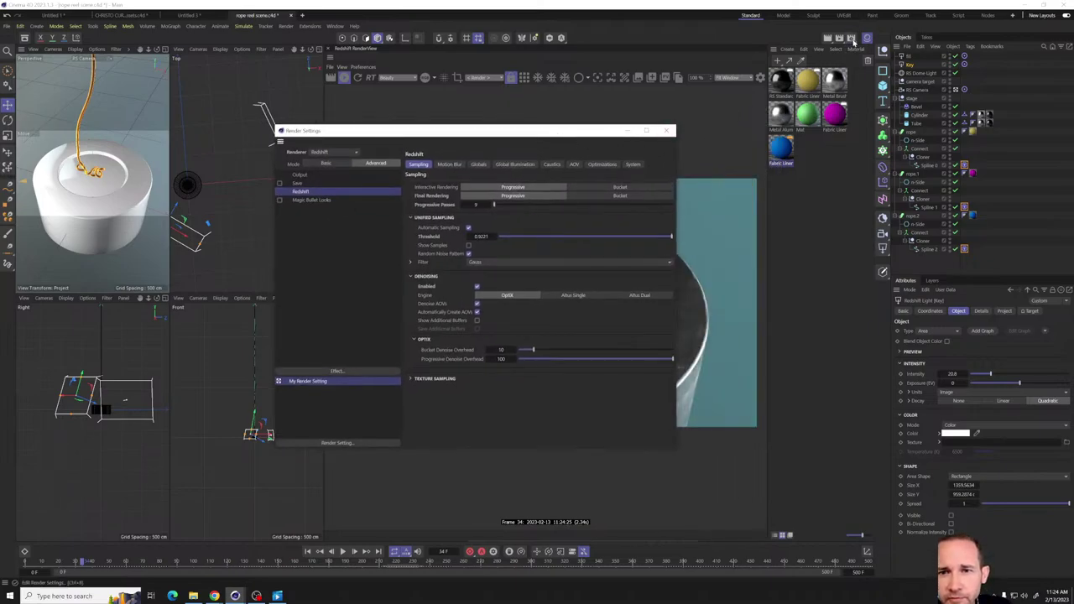
{"action": "left_click", "coordinate": [666, 130]}
- Set the output frame range to start at frame 200 in the render settings
{"action": "left_click", "coordinate": [850, 41]}
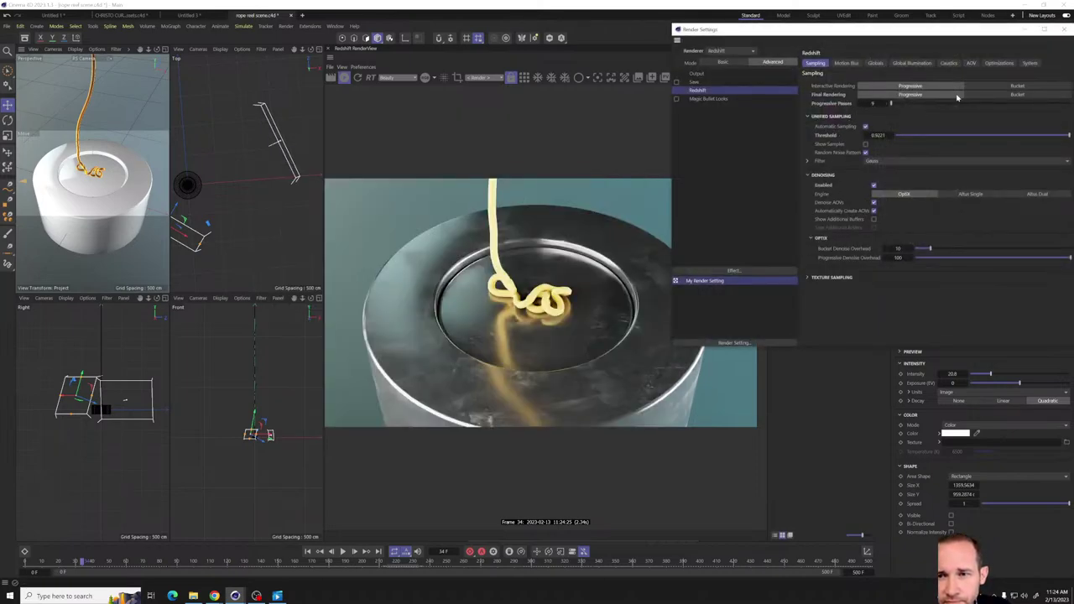
{"action": "left_click", "coordinate": [695, 74]}
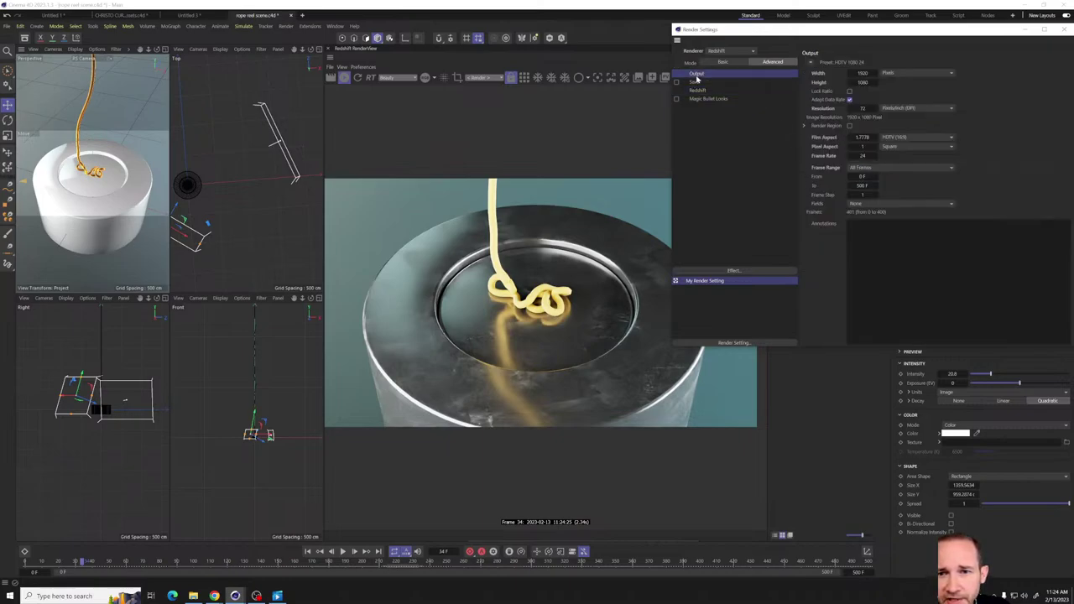
{"action": "double_click", "coordinate": [870, 177]}
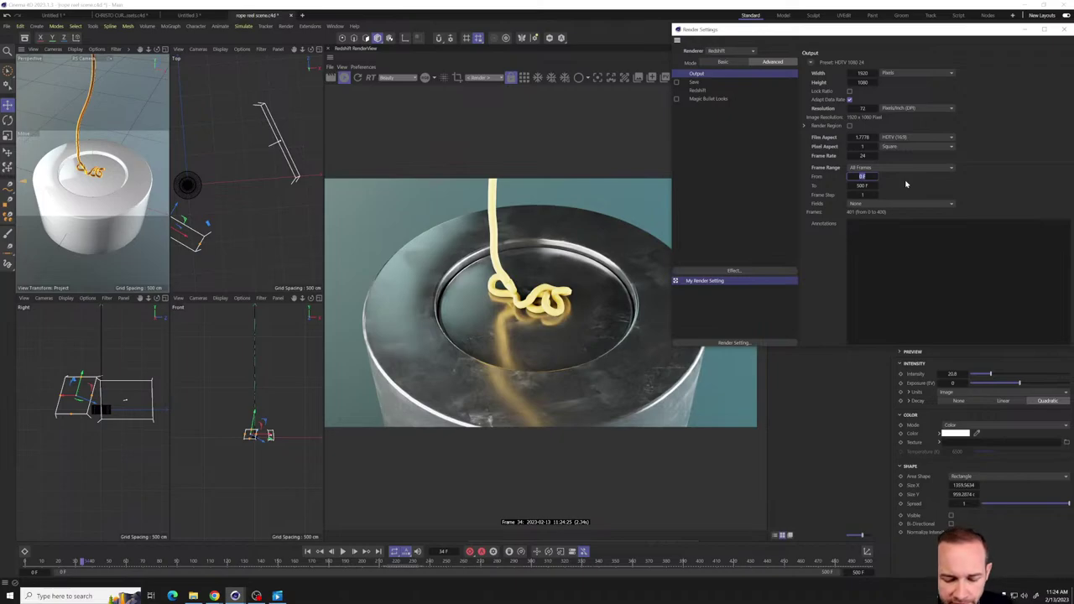
{"action": "type", "text": "250"}
{"action": "key", "text": "Return"}
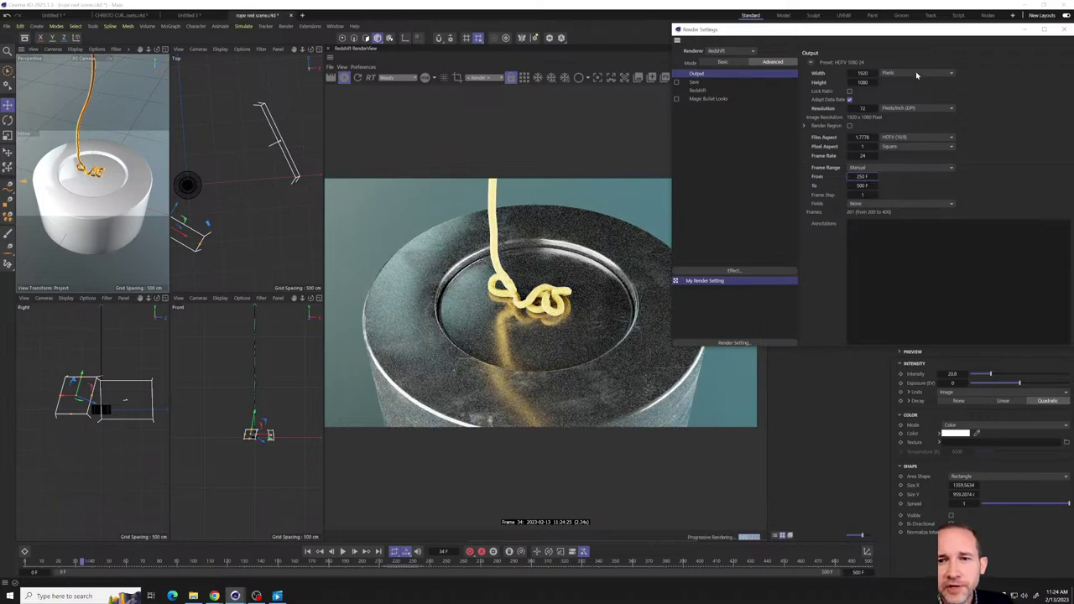
{"action": "left_click_drag", "start_coordinate": [910, 34], "coordinate": [641, 59]}
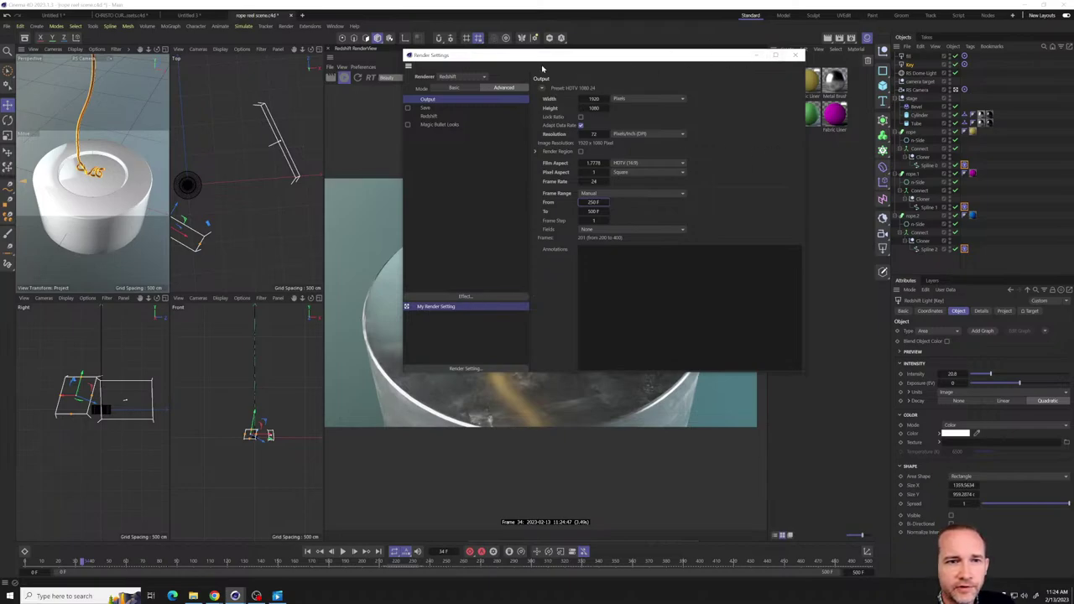
{"action": "left_click_drag", "start_coordinate": [571, 59], "coordinate": [466, 59]}
- Render the sequence from frame 200 to the Picture Viewer without saving, watch the first frames, and close the viewer
{"action": "left_click", "coordinate": [839, 37]}
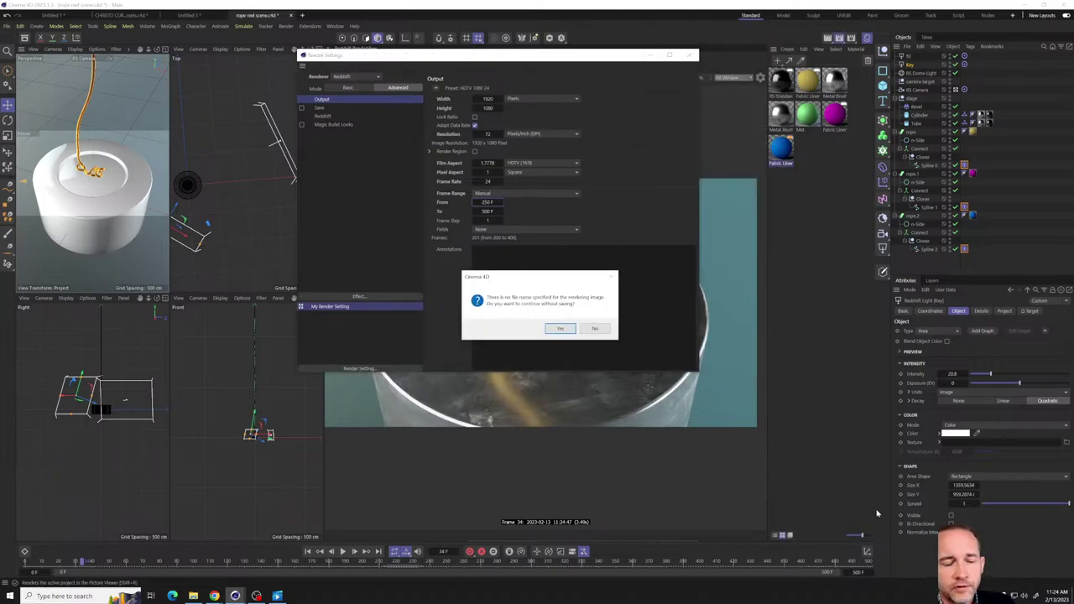
{"action": "left_click", "coordinate": [562, 328]}
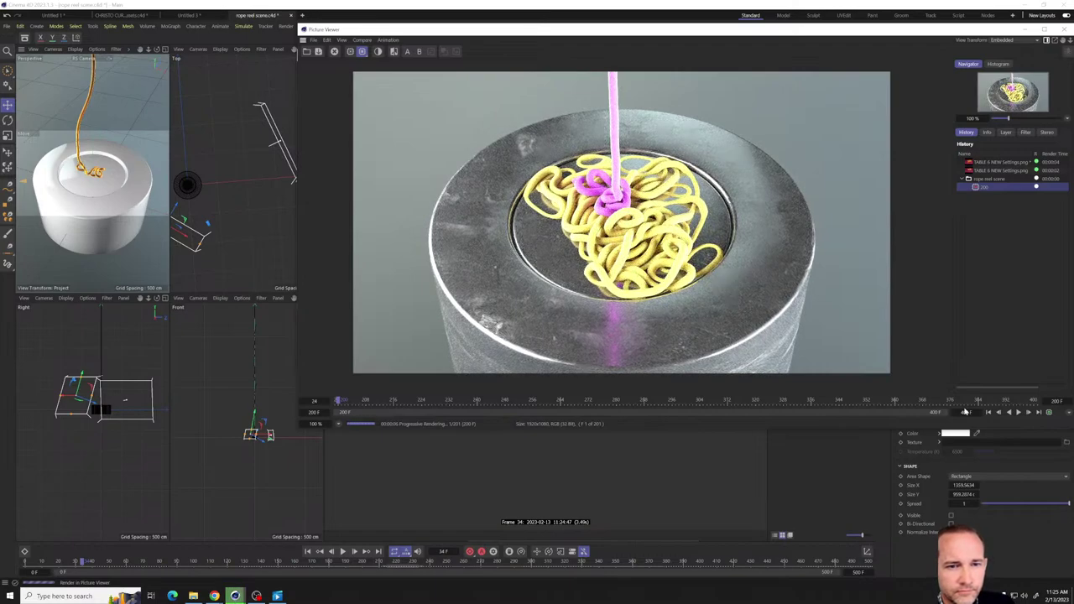
{"action": "left_click_drag", "start_coordinate": [804, 29], "coordinate": [666, 28]}
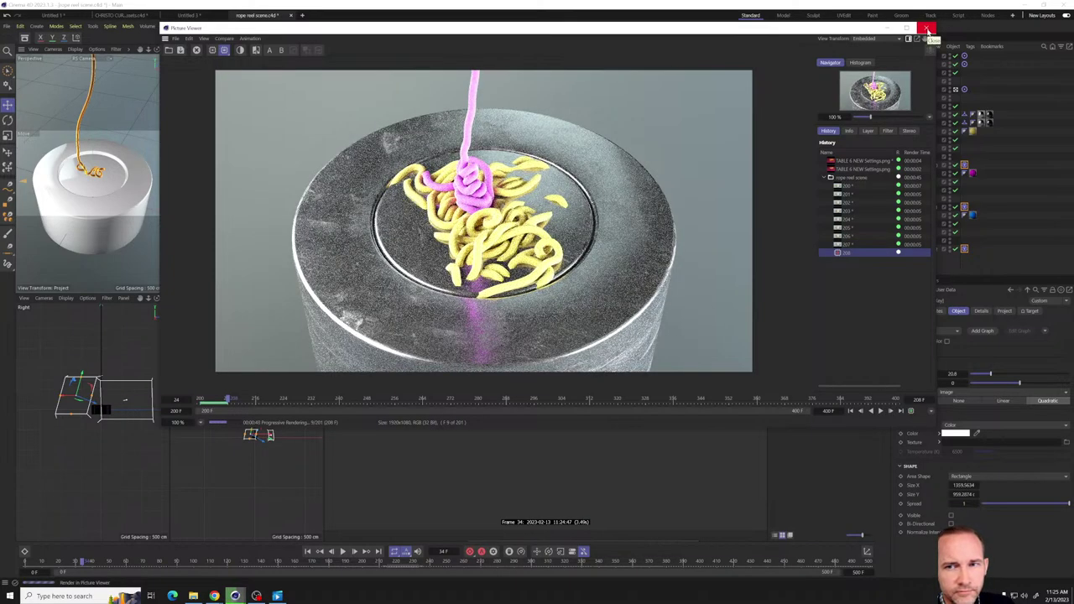
{"action": "left_click", "coordinate": [928, 29]}
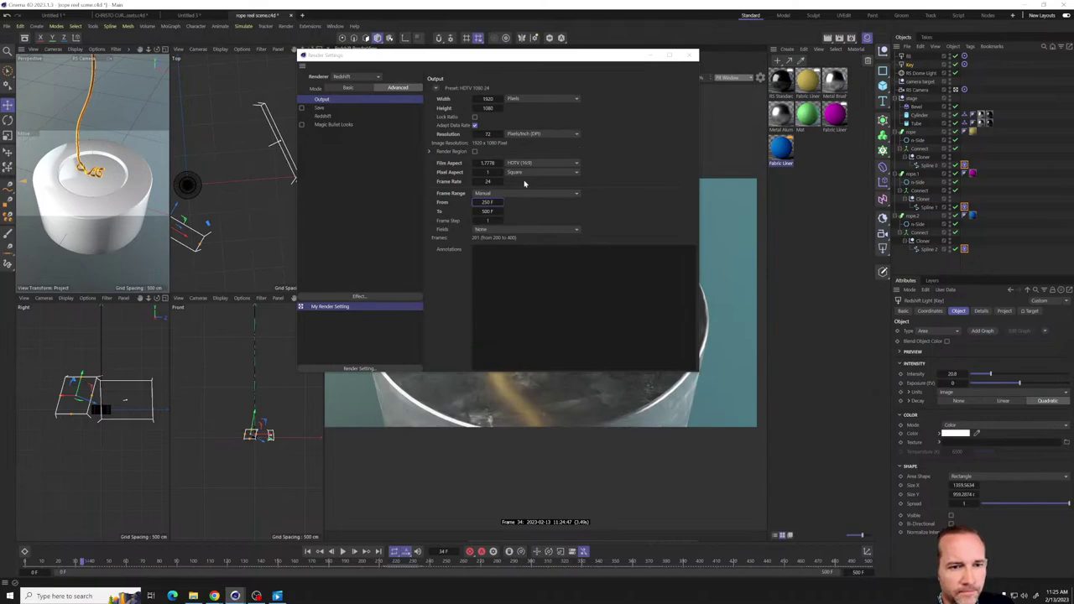
- Check the Save settings, set the output range's start frame to 0, and decline rendering without a file name
{"action": "left_click", "coordinate": [320, 107]}
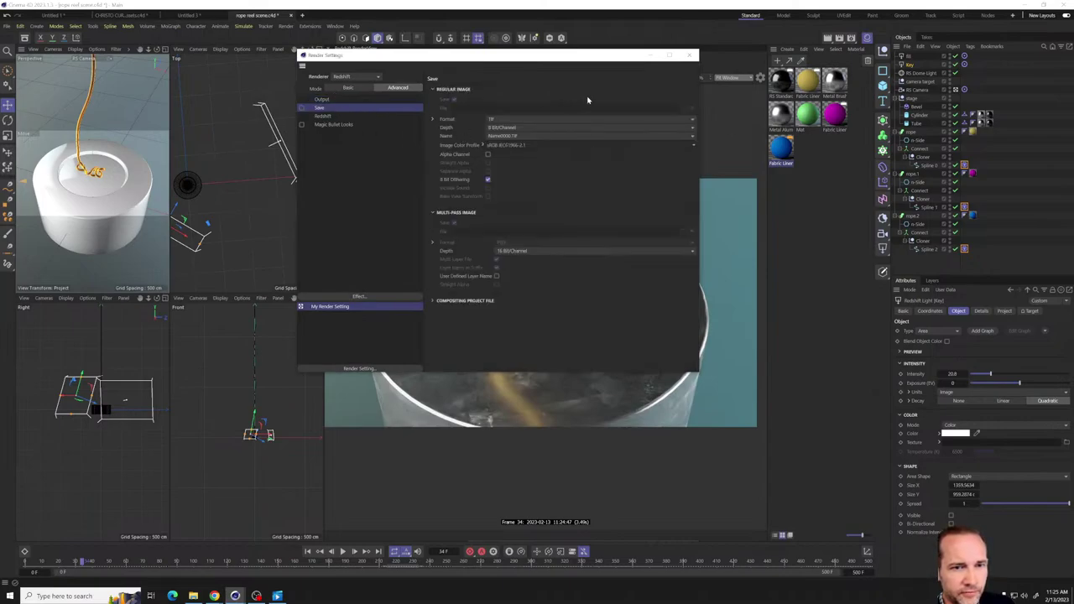
{"action": "left_click", "coordinate": [322, 99]}
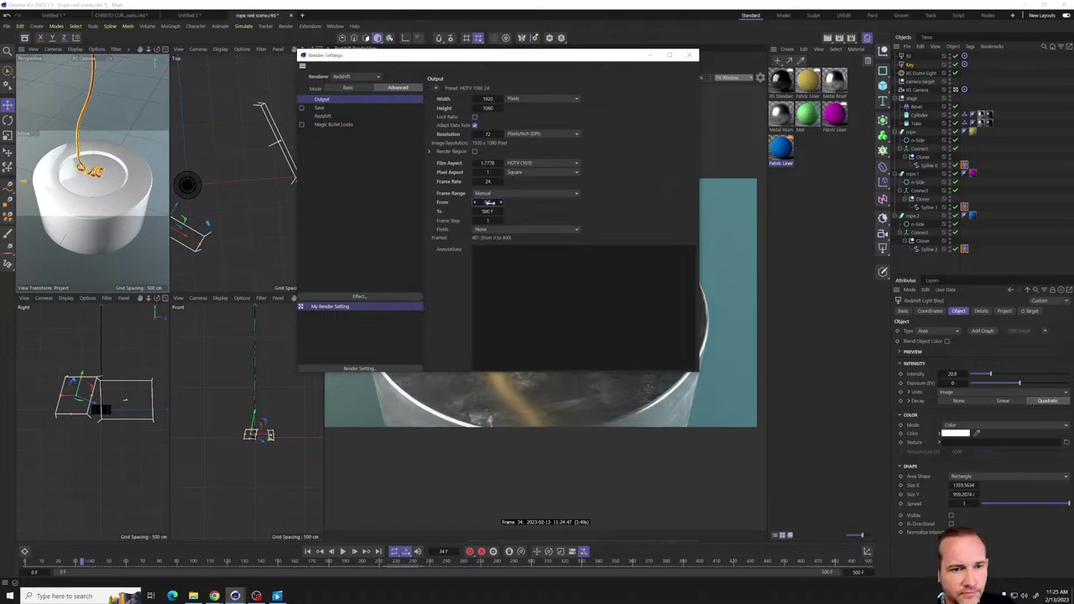
{"action": "left_click", "coordinate": [689, 55]}
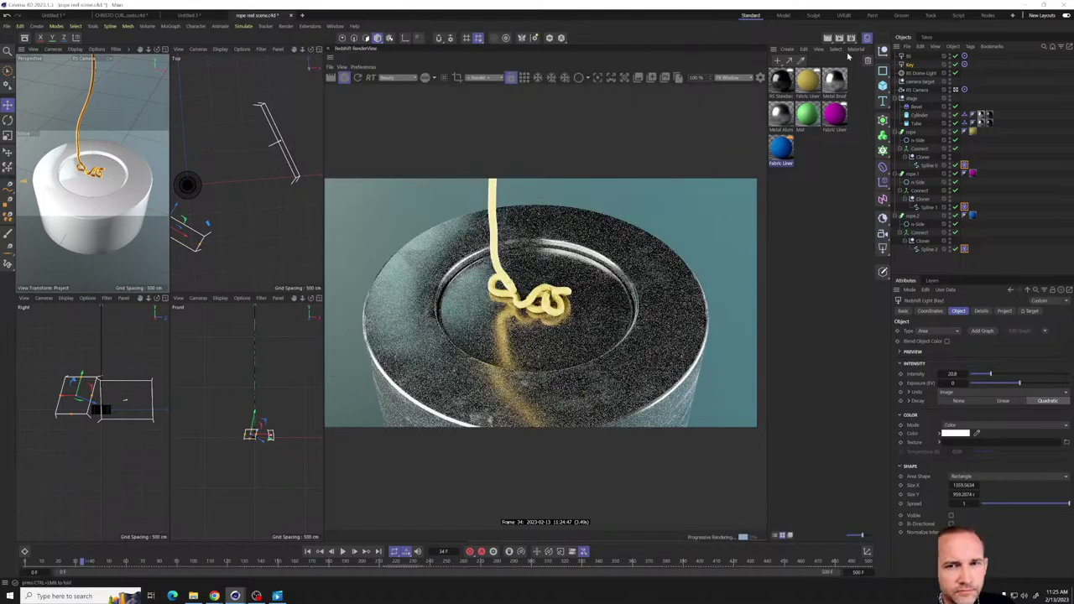
{"action": "left_click", "coordinate": [840, 38]}
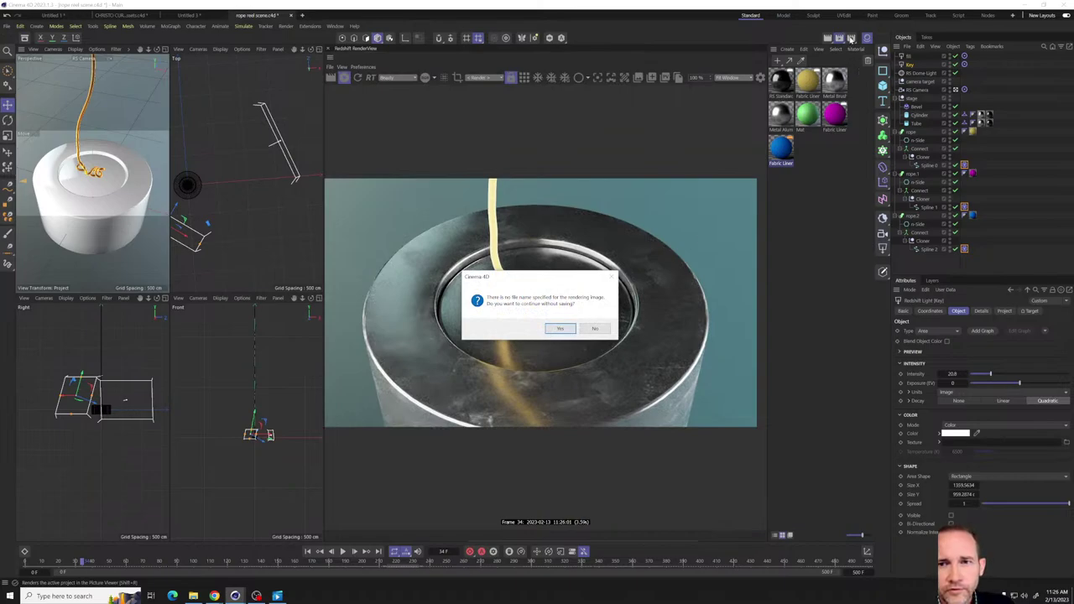
{"action": "left_click", "coordinate": [594, 328]}
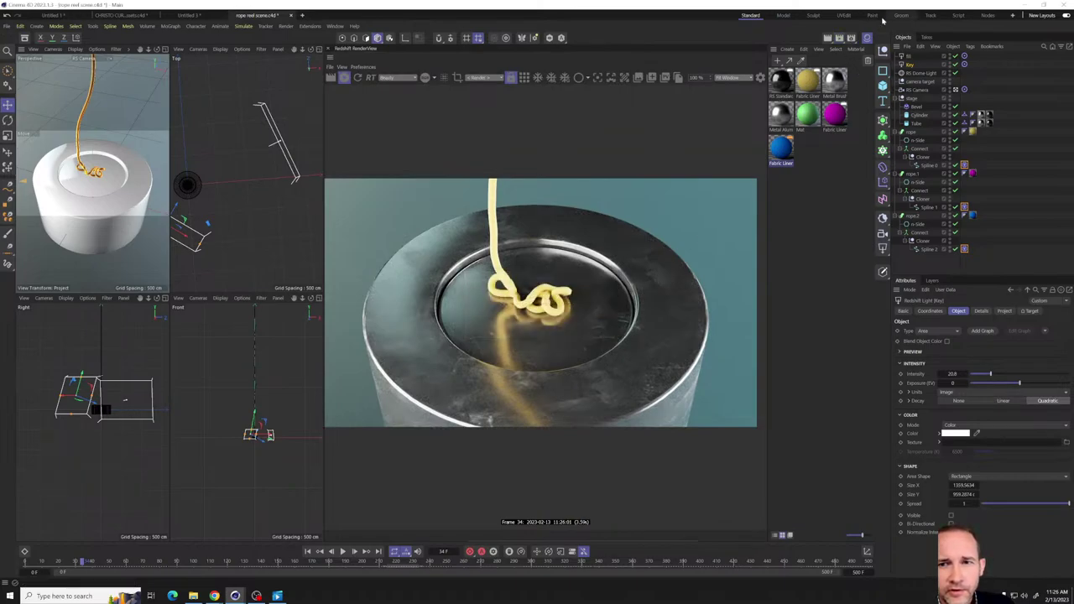
- Set the render output resolution to 640 × 360 pixels
{"action": "left_click", "coordinate": [852, 38]}
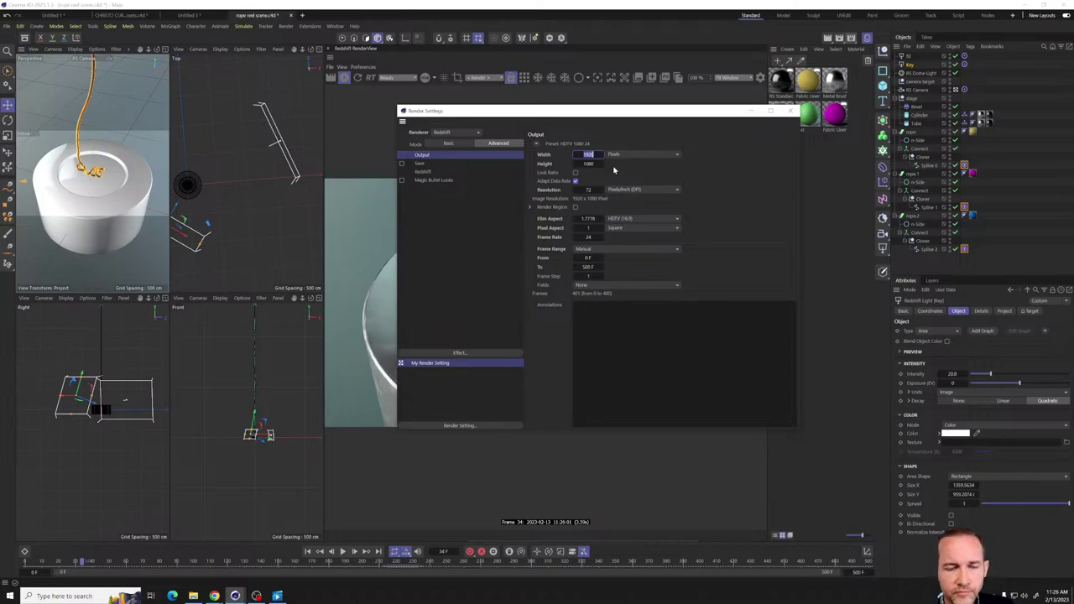
{"action": "key", "text": "Return"}
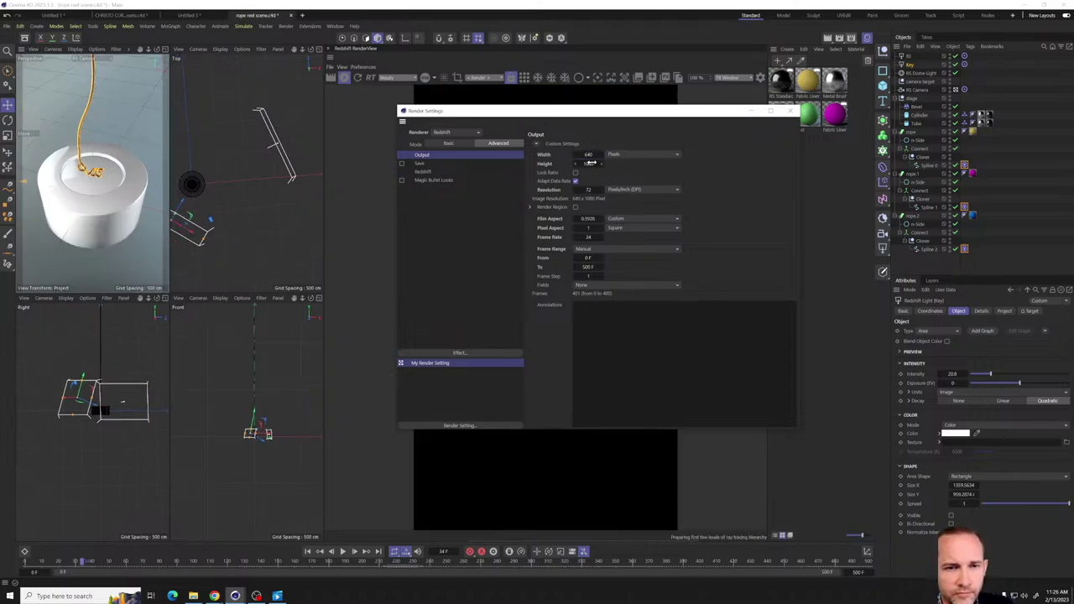
{"action": "type", "text": "360"}
{"action": "key", "text": "Return"}
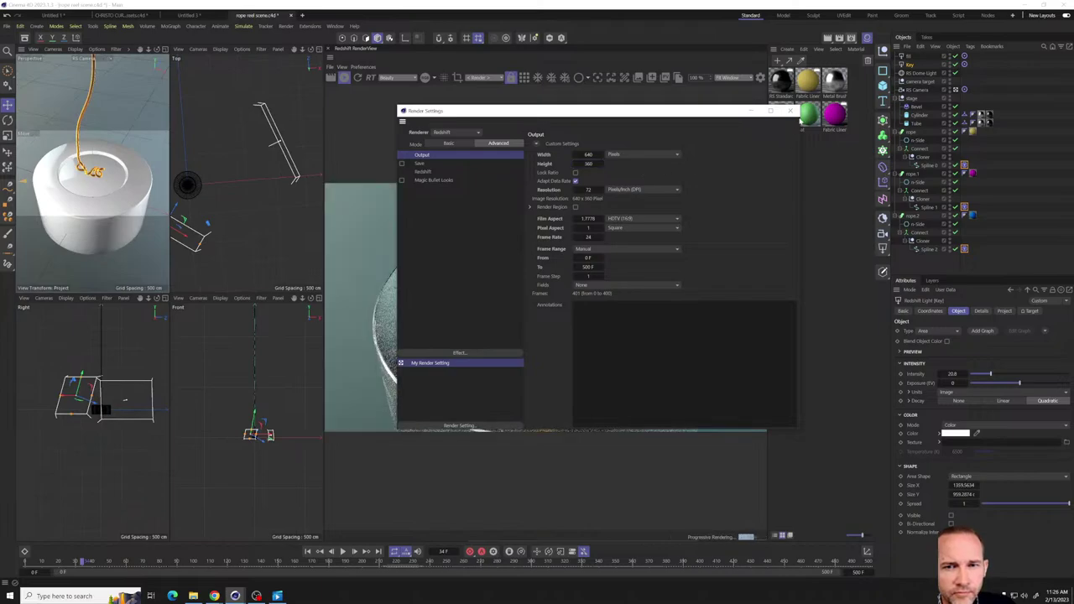
{"action": "left_click", "coordinate": [790, 110]}
- Render the animation from frame 0 to the Picture Viewer without saving, enlarging the preview to 175%
{"action": "left_click", "coordinate": [840, 38]}
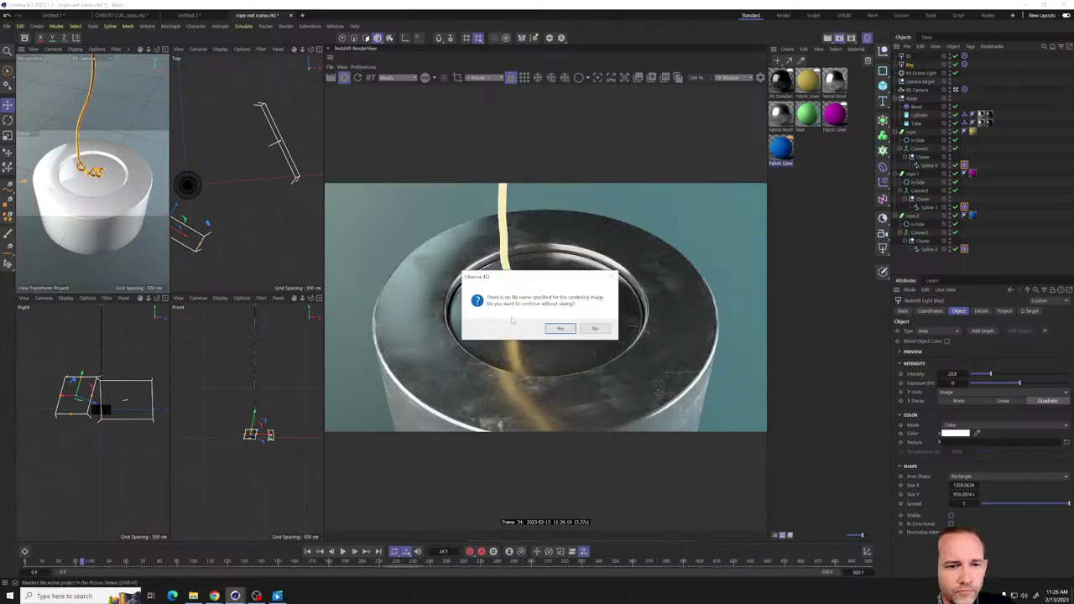
{"action": "left_click", "coordinate": [568, 329]}
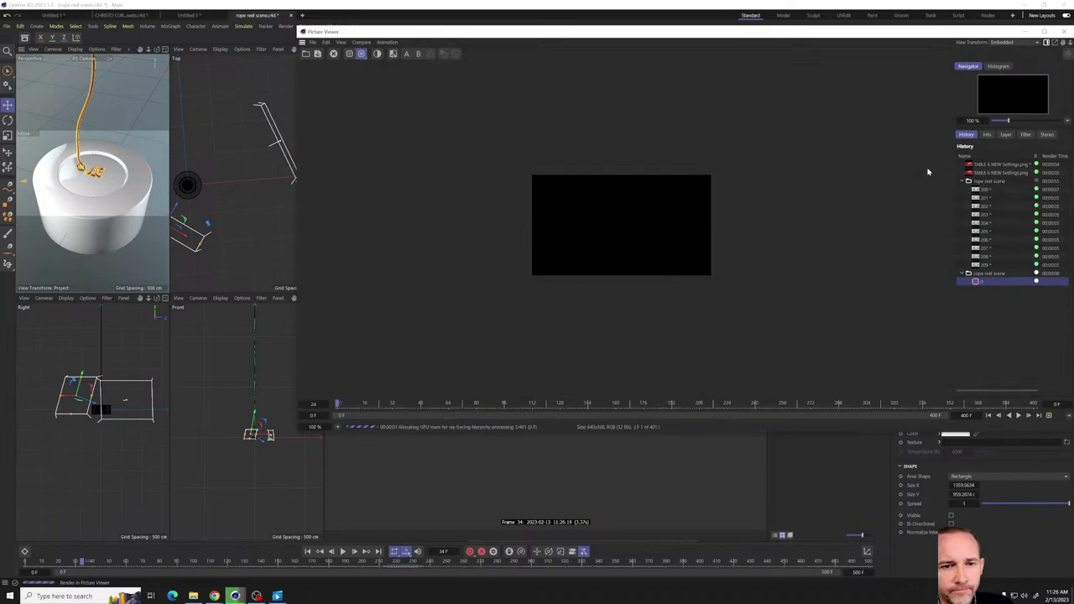
{"action": "scroll", "coordinate": [756, 144], "scroll_direction": "up", "scroll_amount": 3}
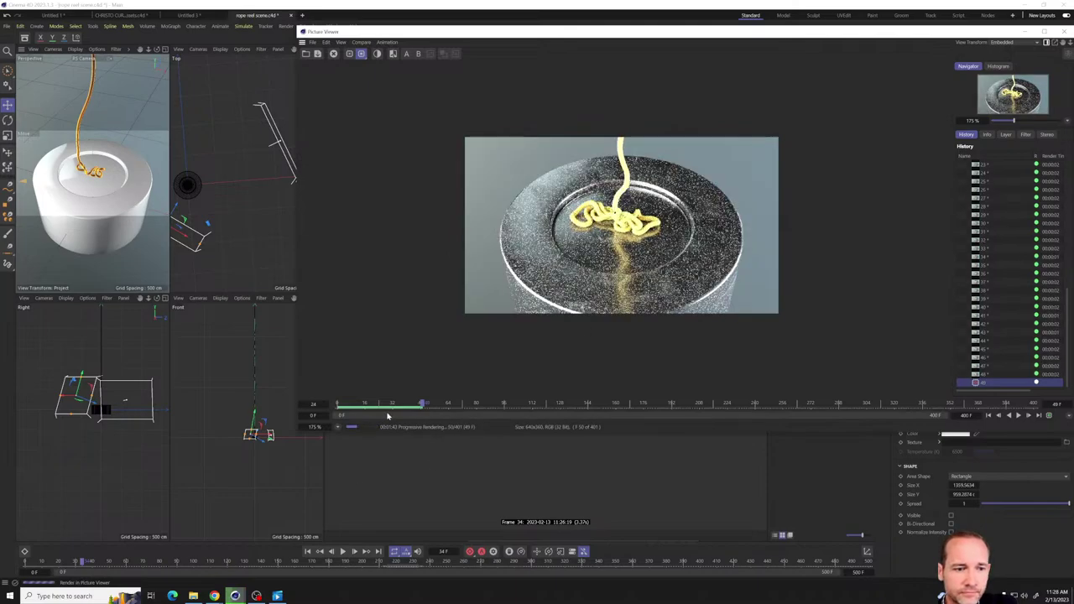
- Play the finished frames from frame 0 to check for noise flicker, and stop the running render
{"action": "left_click", "coordinate": [339, 404]}
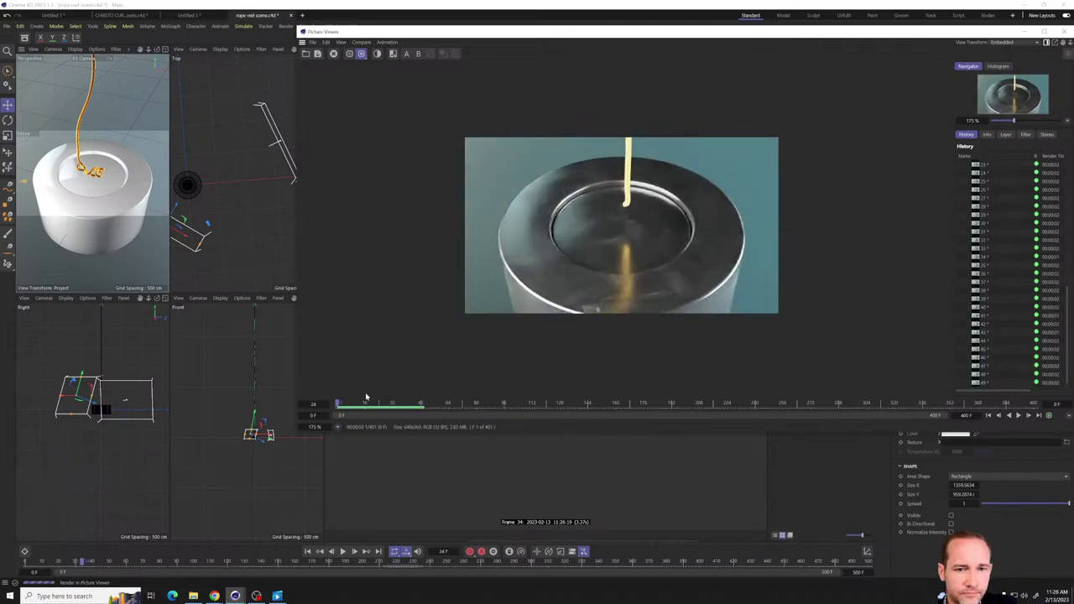
{"action": "left_click", "coordinate": [1019, 417]}
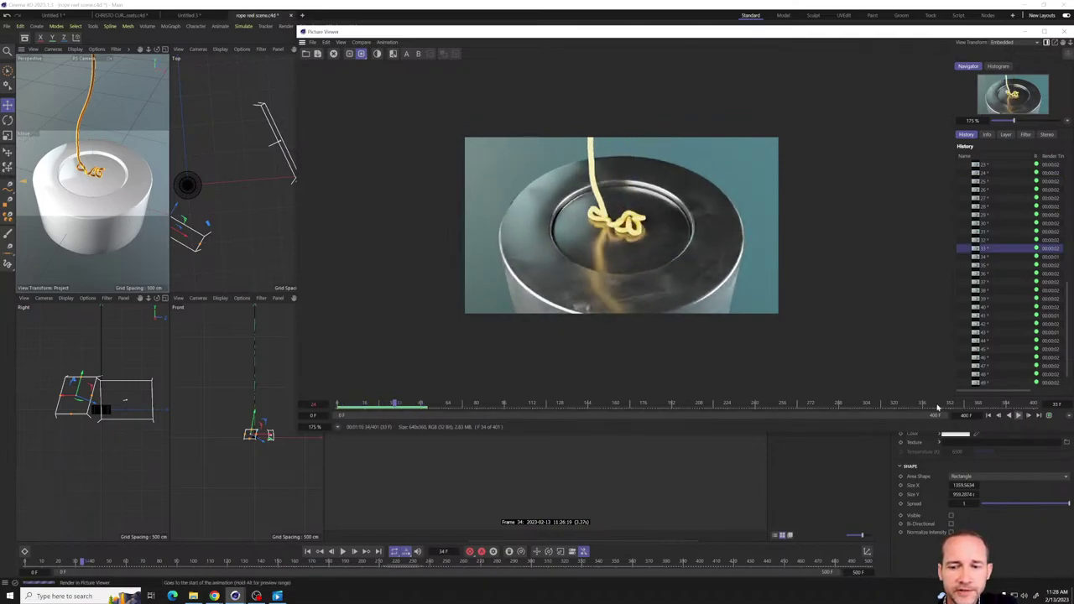
{"action": "left_click", "coordinate": [1063, 32]}
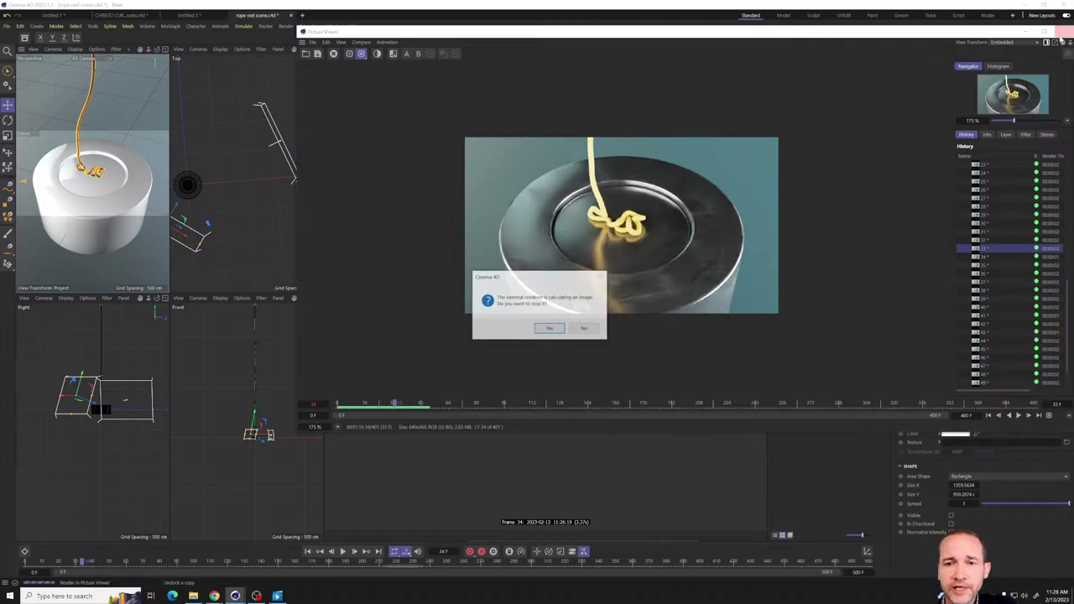
{"action": "left_click", "coordinate": [549, 328]}
- Turn off Random Noise Pattern in the Redshift unified sampling settings
{"action": "left_click", "coordinate": [867, 40]}
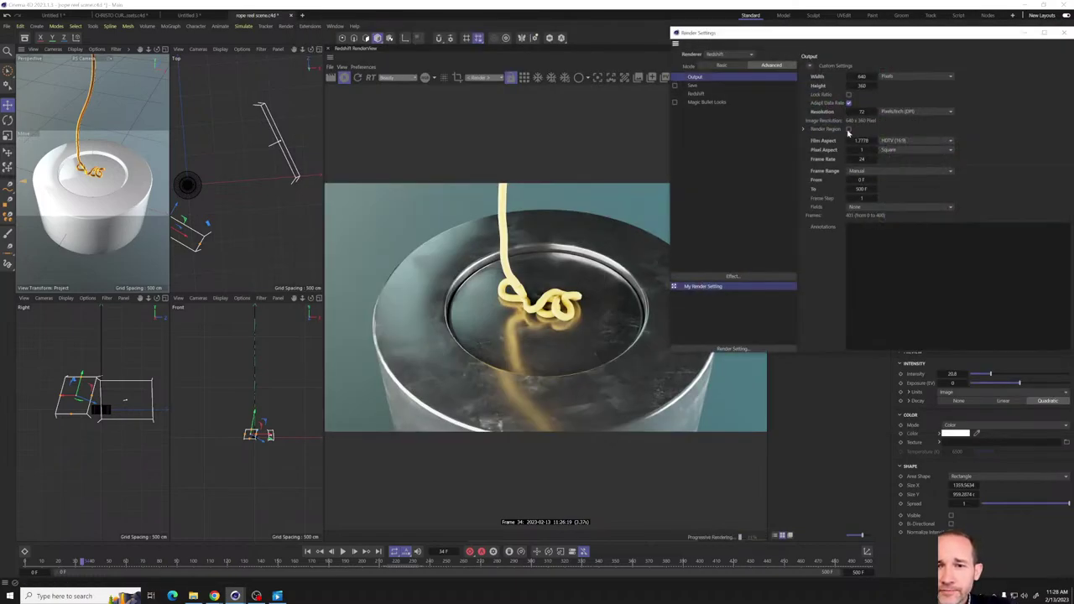
{"action": "left_click", "coordinate": [699, 93]}
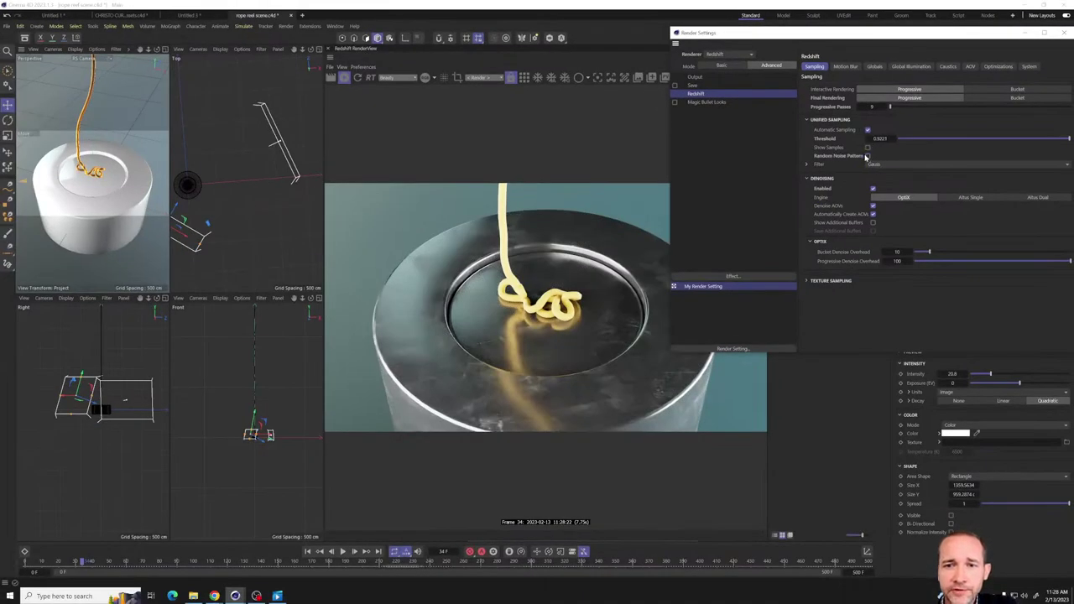
{"action": "left_click", "coordinate": [867, 156]}
{"action": "left_click", "coordinate": [1063, 32]}
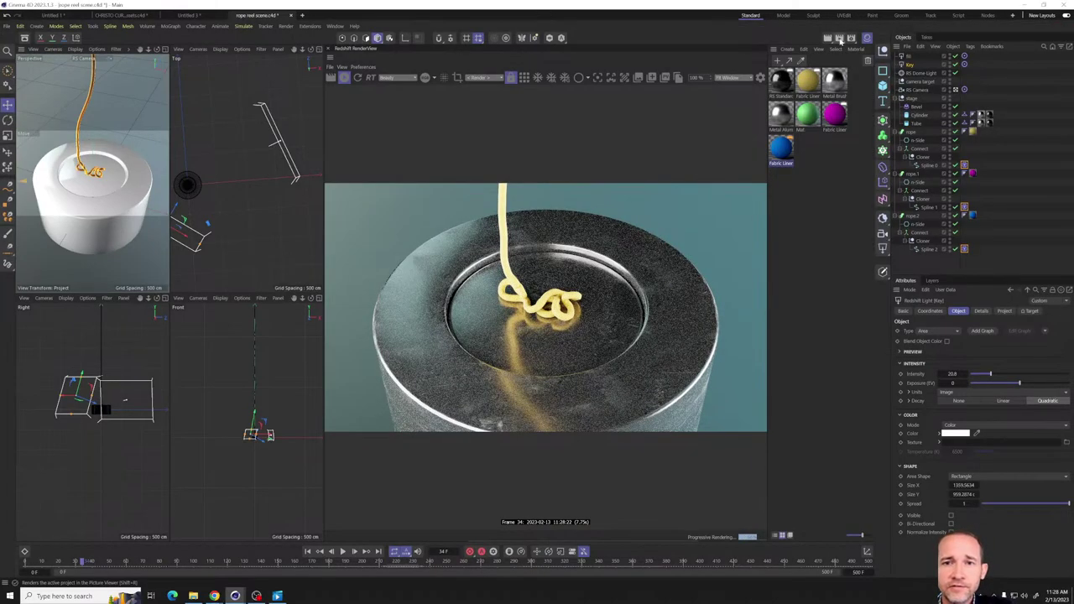
- Render the animation again to the Picture Viewer without saving and reposition the viewer over the workspace
{"action": "left_click", "coordinate": [840, 39]}
{"action": "left_click", "coordinate": [559, 328]}
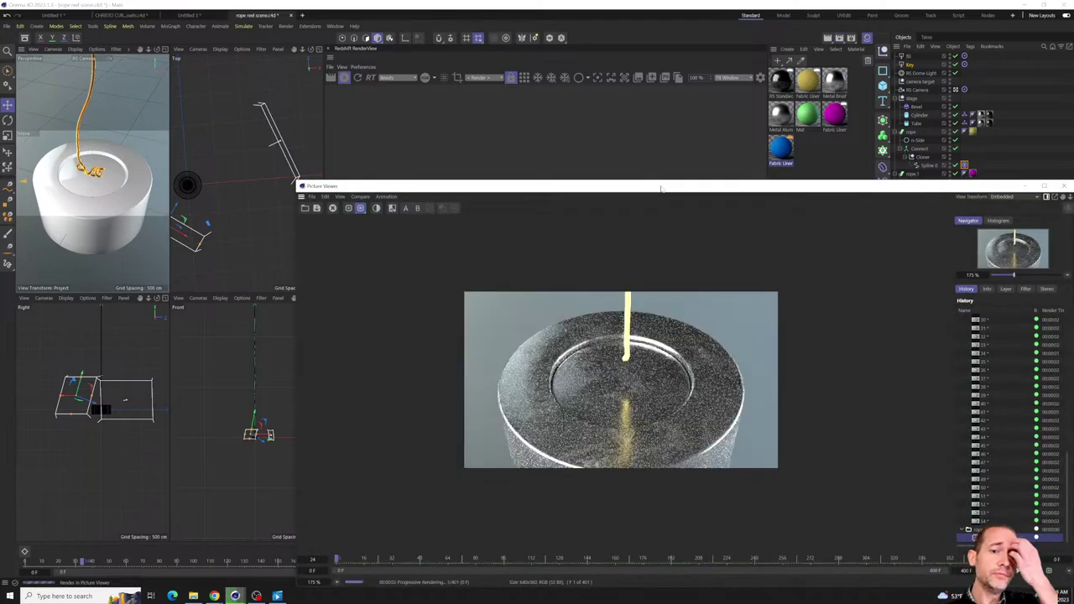
{"action": "left_click_drag", "start_coordinate": [656, 191], "coordinate": [564, 134]}
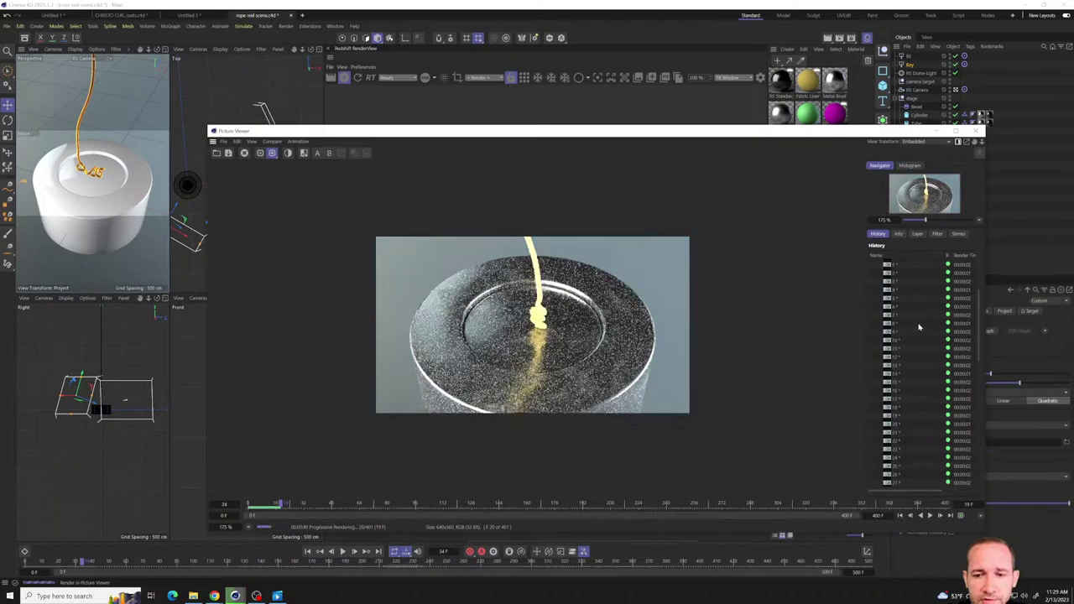
- Play back the previous and current test renders in the Picture Viewer from frame 0 to compare noise flicker
{"action": "left_click", "coordinate": [905, 308]}
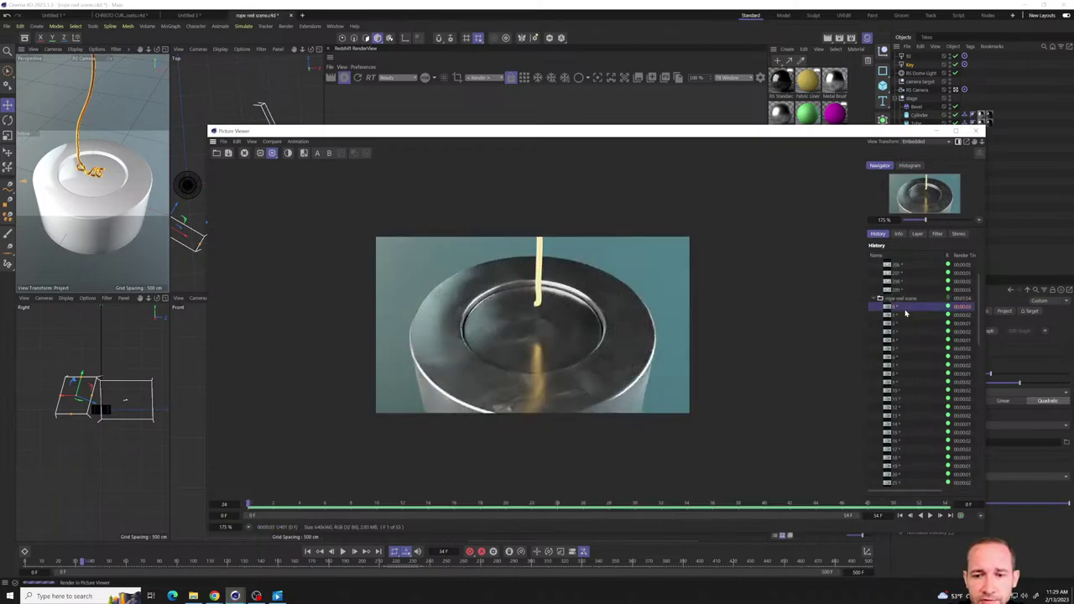
{"action": "left_click", "coordinate": [930, 516]}
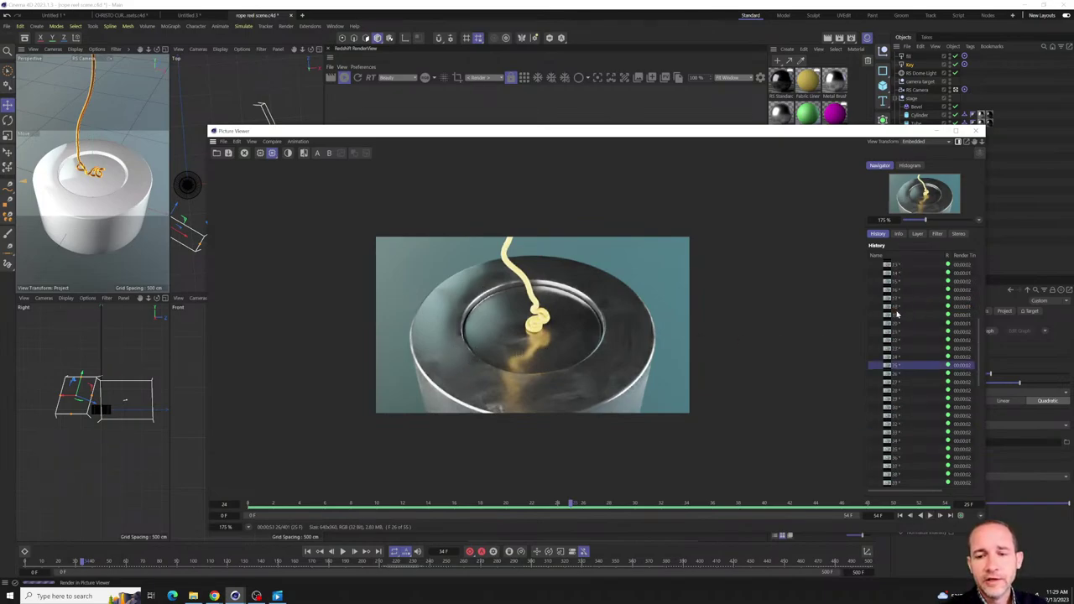
{"action": "left_click", "coordinate": [903, 284]}
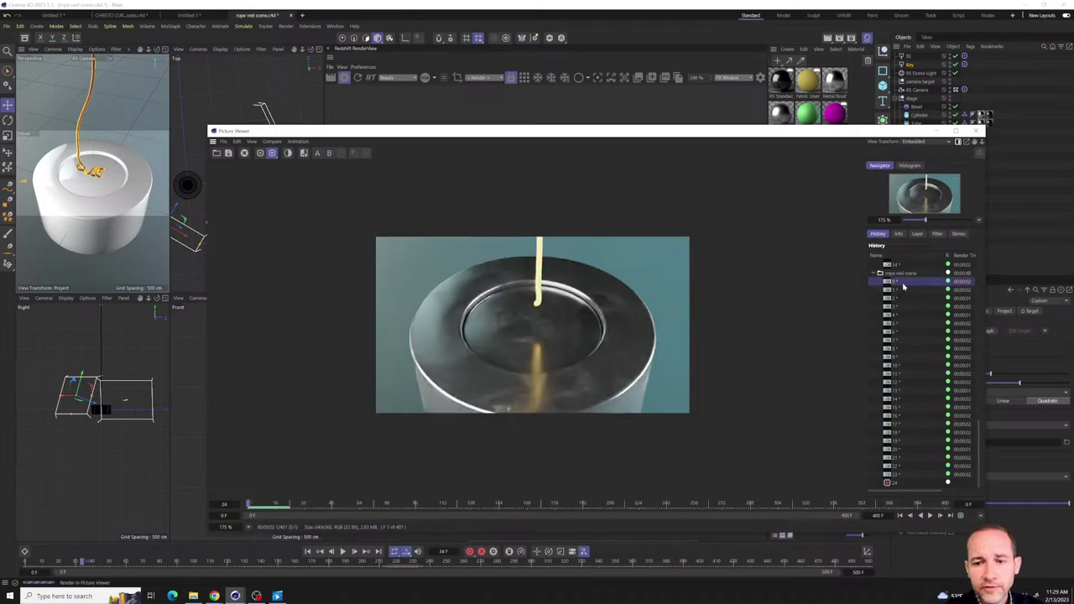
{"action": "left_click", "coordinate": [931, 516]}
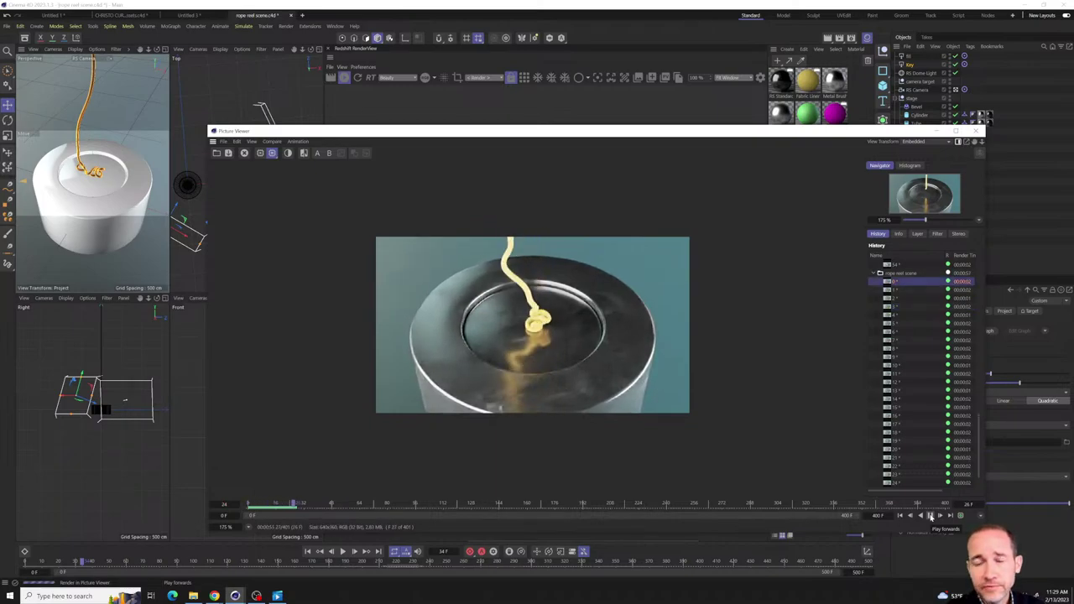
{"action": "scroll", "coordinate": [919, 334], "scroll_direction": "down", "scroll_amount": 5}
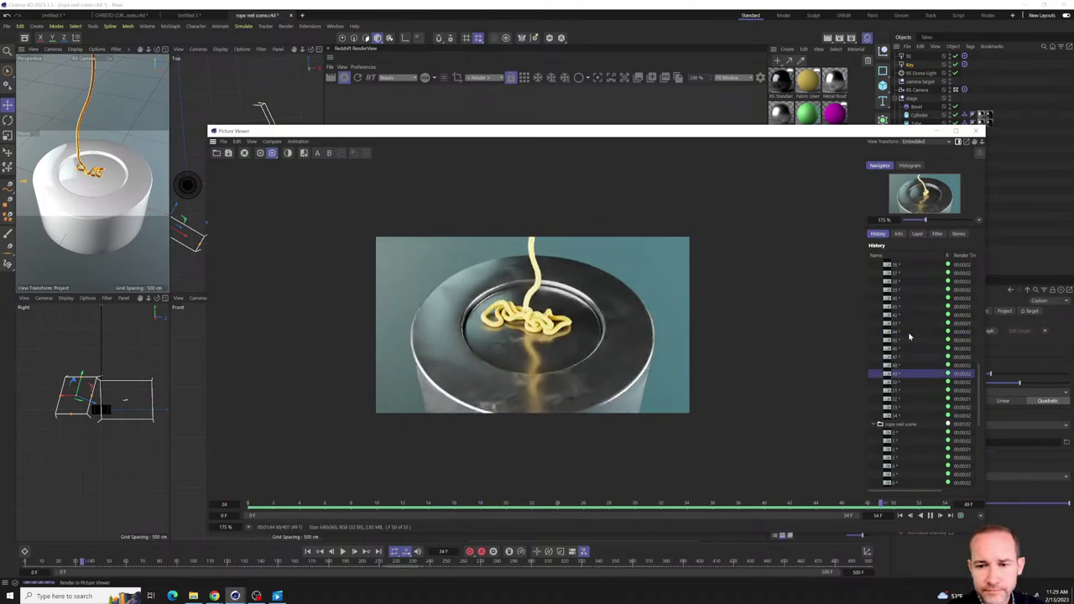
{"action": "left_click", "coordinate": [899, 289]}
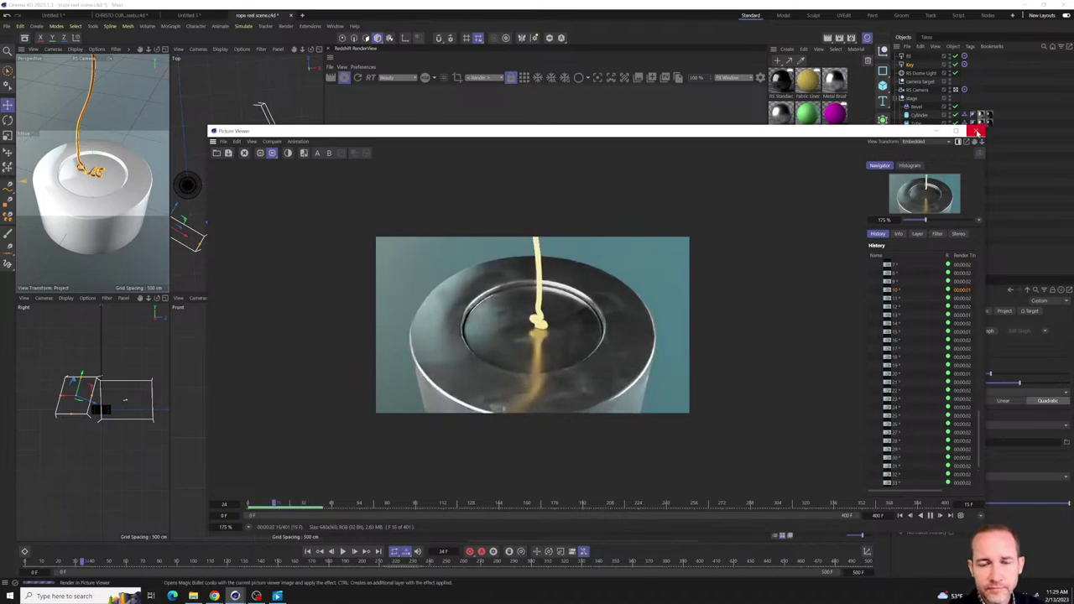
- Stop the running render, close the Picture Viewer and review the Redshift sampling settings
{"action": "left_click", "coordinate": [978, 131]}
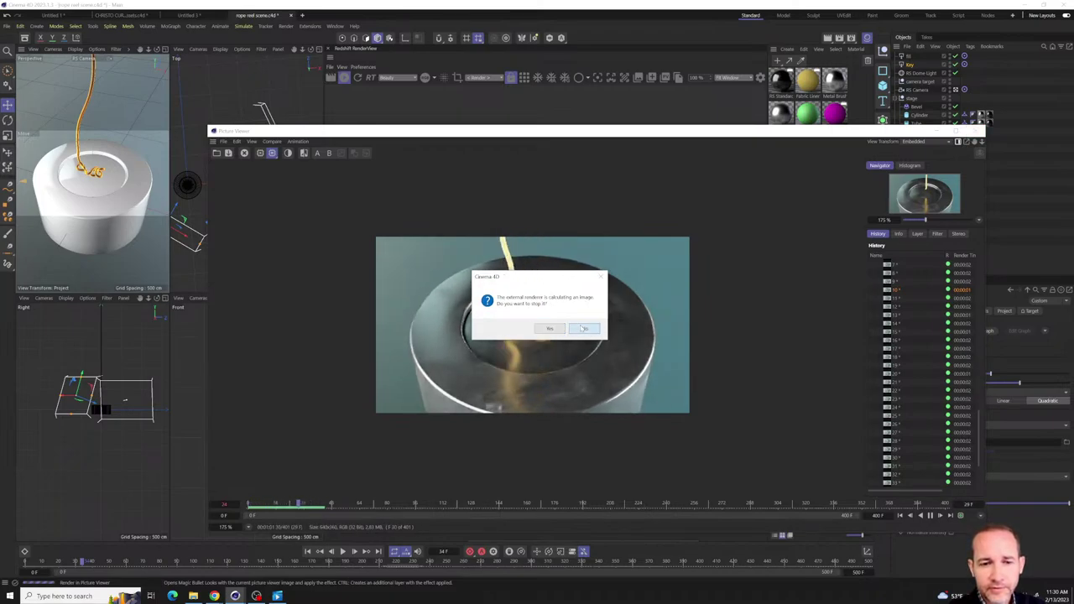
{"action": "left_click", "coordinate": [554, 328]}
{"action": "left_click", "coordinate": [851, 39]}
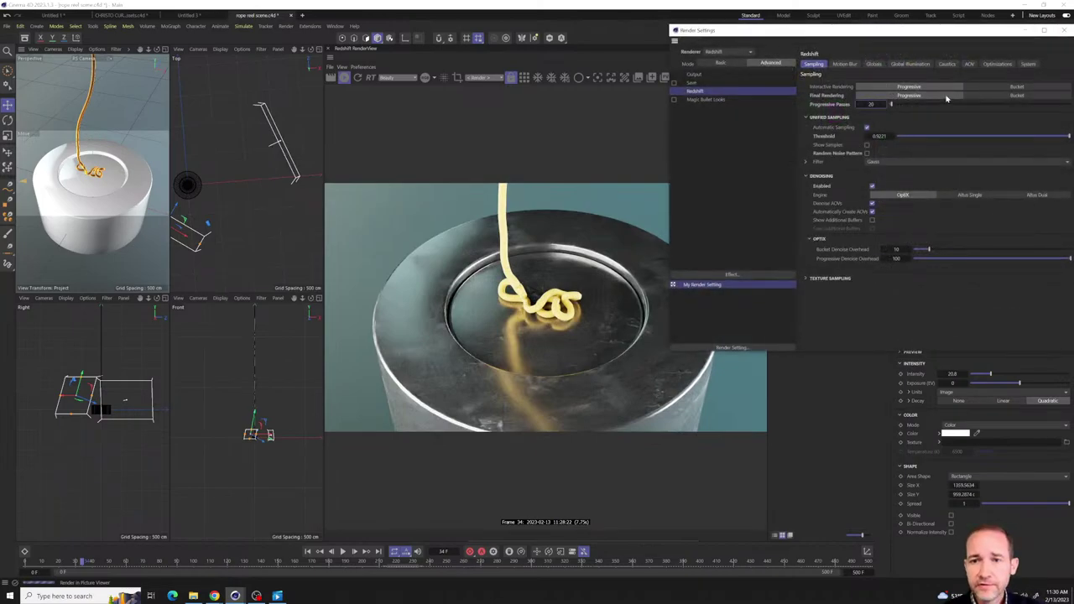
{"action": "left_click_drag", "start_coordinate": [953, 33], "coordinate": [755, 90]}
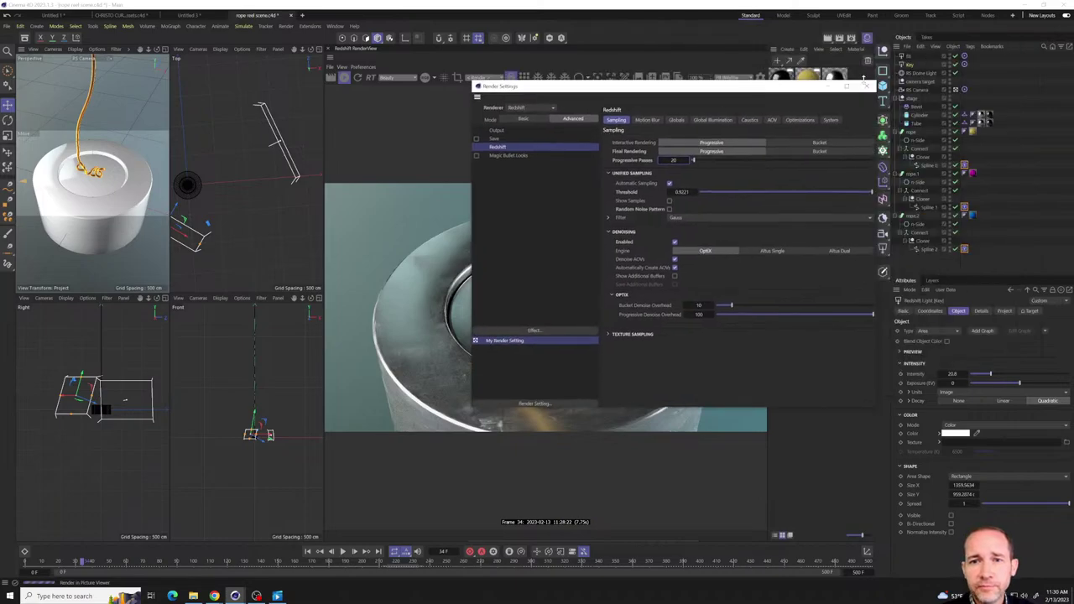
{"action": "left_click", "coordinate": [870, 87]}
- Stop the active preview render and render the animation to the Picture Viewer again without saving
{"action": "left_click", "coordinate": [840, 38]}
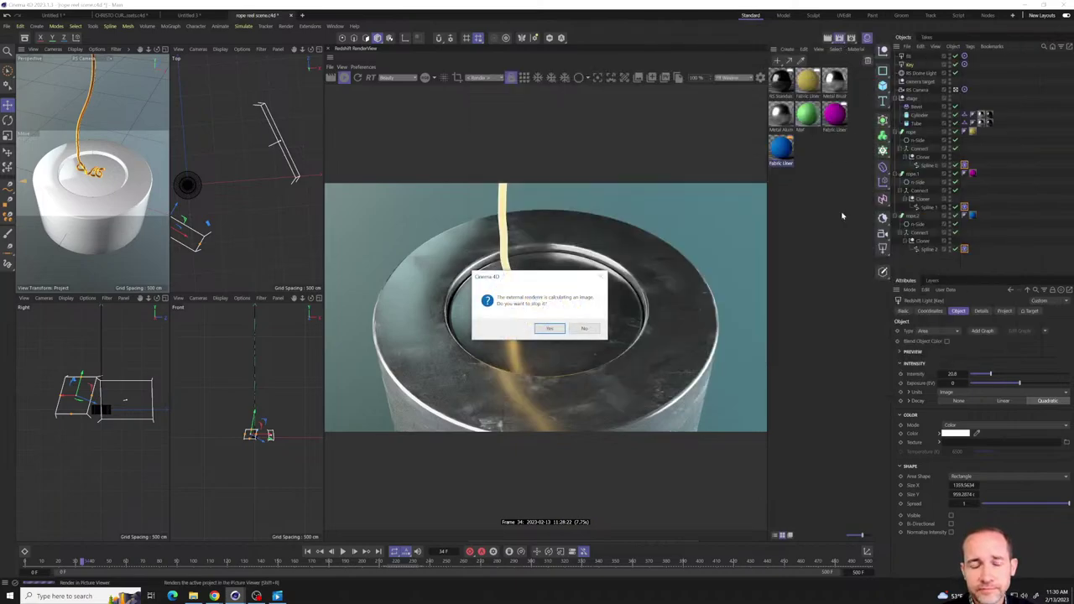
{"action": "left_click", "coordinate": [558, 329]}
{"action": "left_click", "coordinate": [560, 328]}
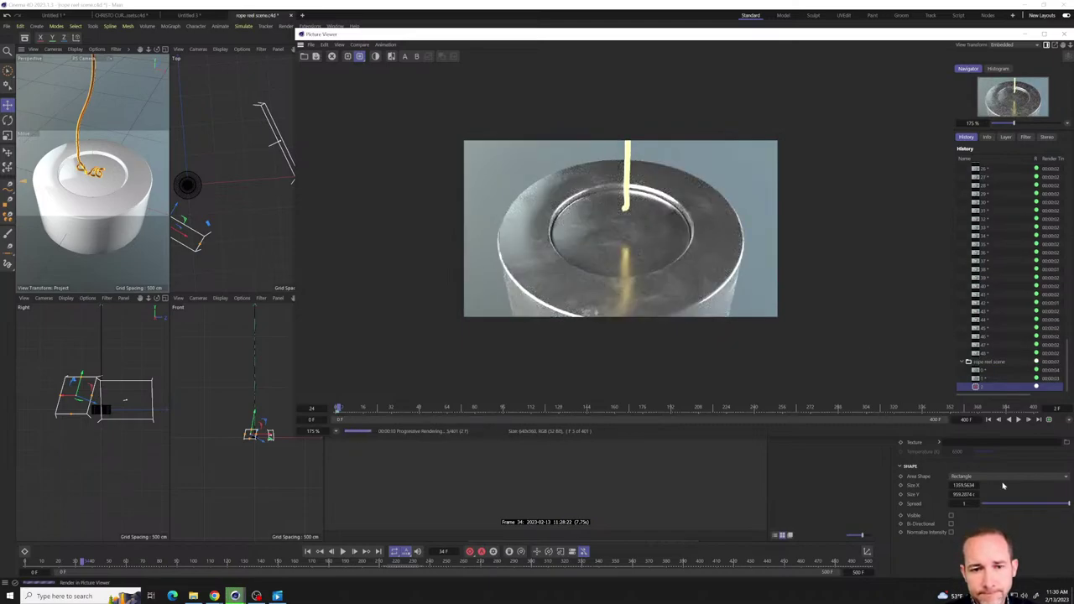
- Play the newly rendered frames to check for noise flicker, and stop the render while closing the Picture Viewer
{"action": "left_click", "coordinate": [1019, 420]}
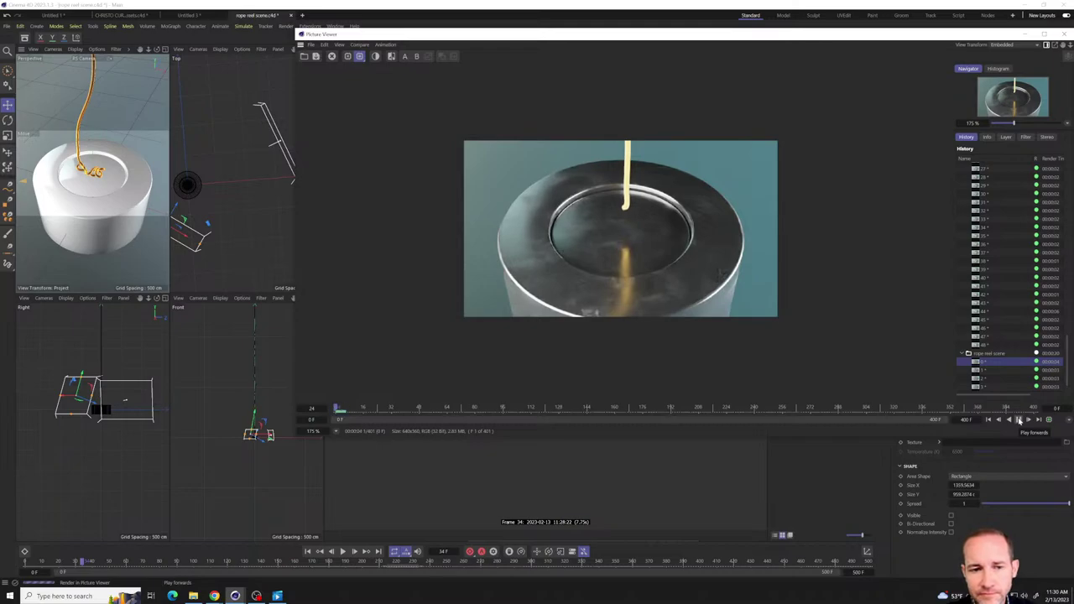
{"action": "left_click", "coordinate": [1020, 420]}
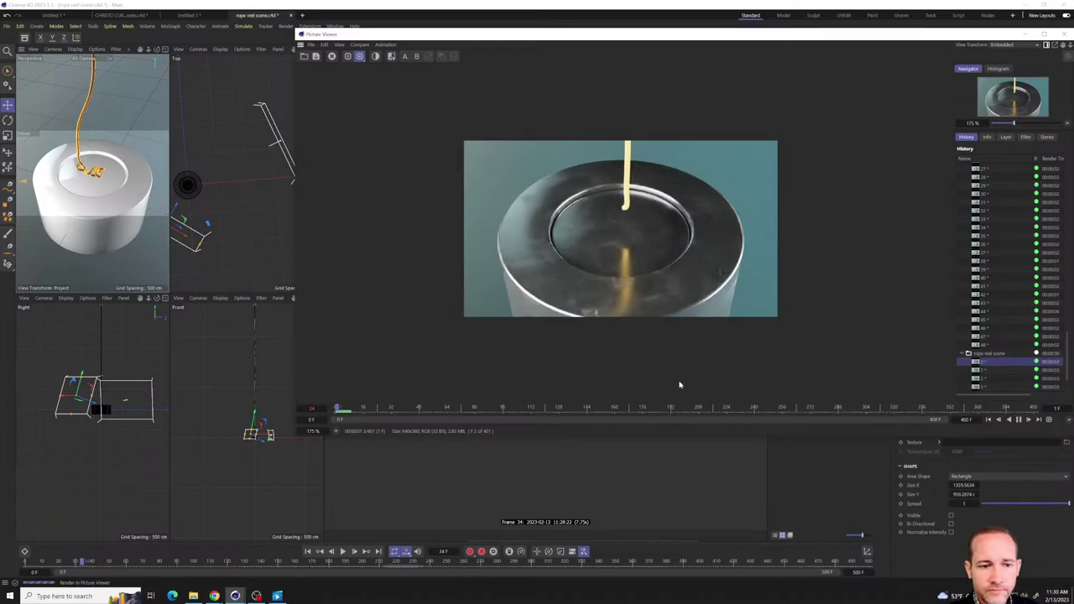
{"action": "left_click", "coordinate": [1019, 421]}
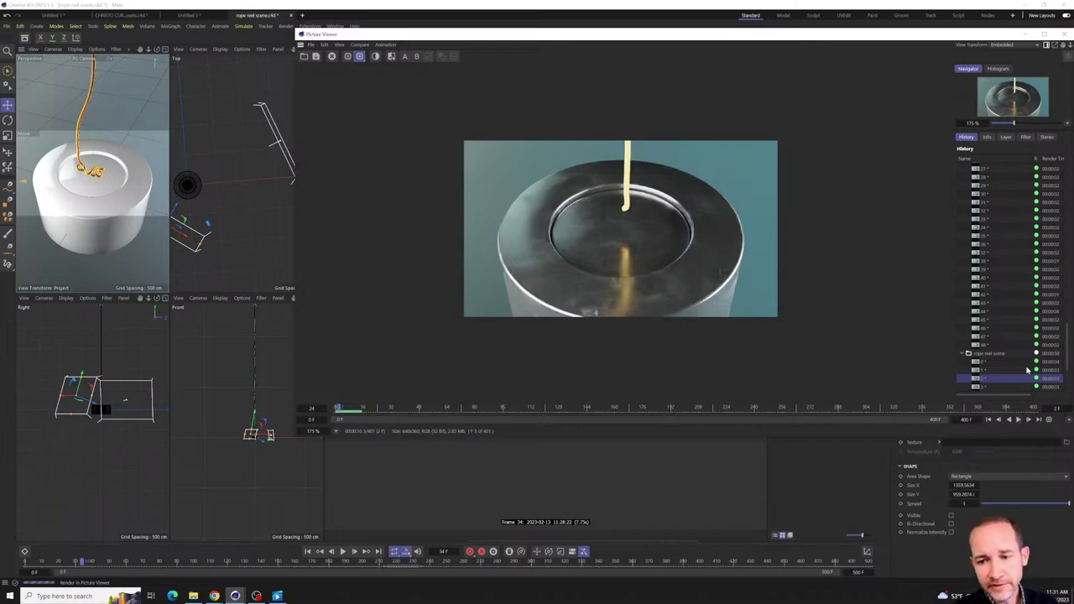
{"action": "left_click", "coordinate": [1017, 419]}
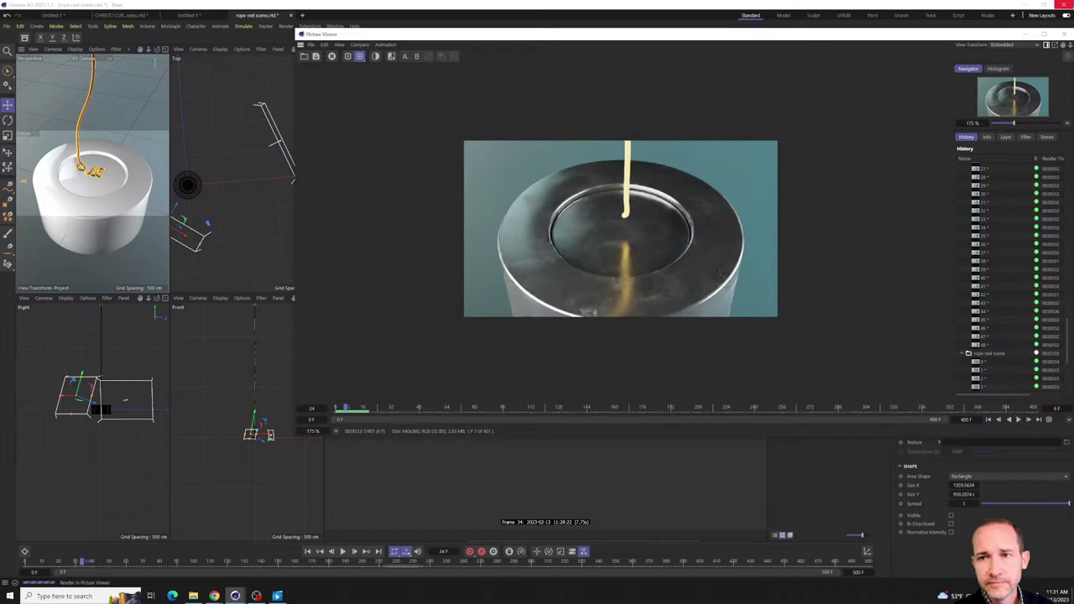
{"action": "left_click", "coordinate": [1064, 34]}
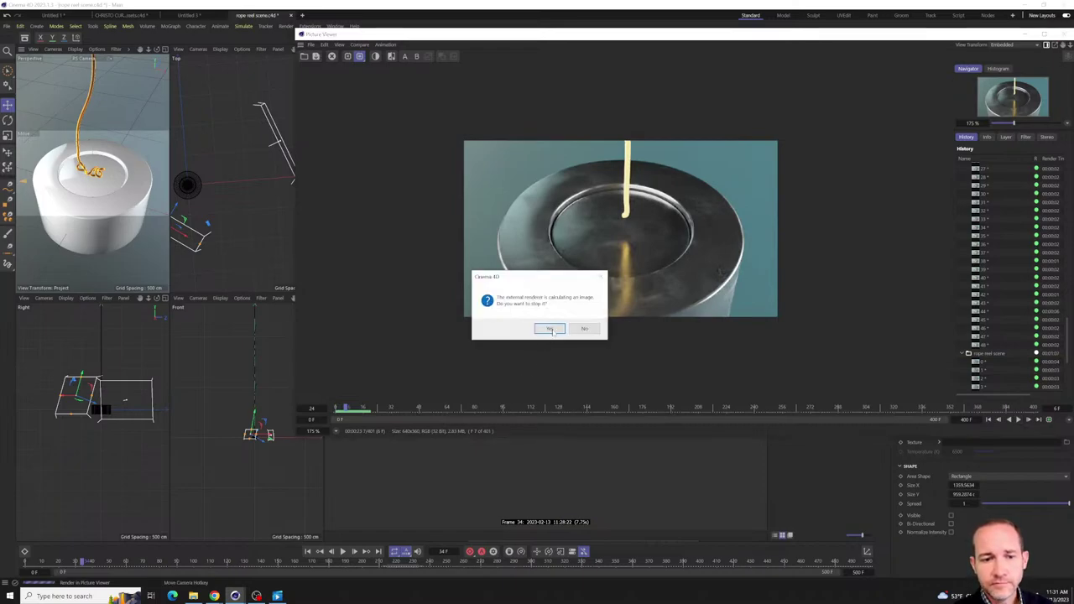
{"action": "left_click", "coordinate": [549, 329]}
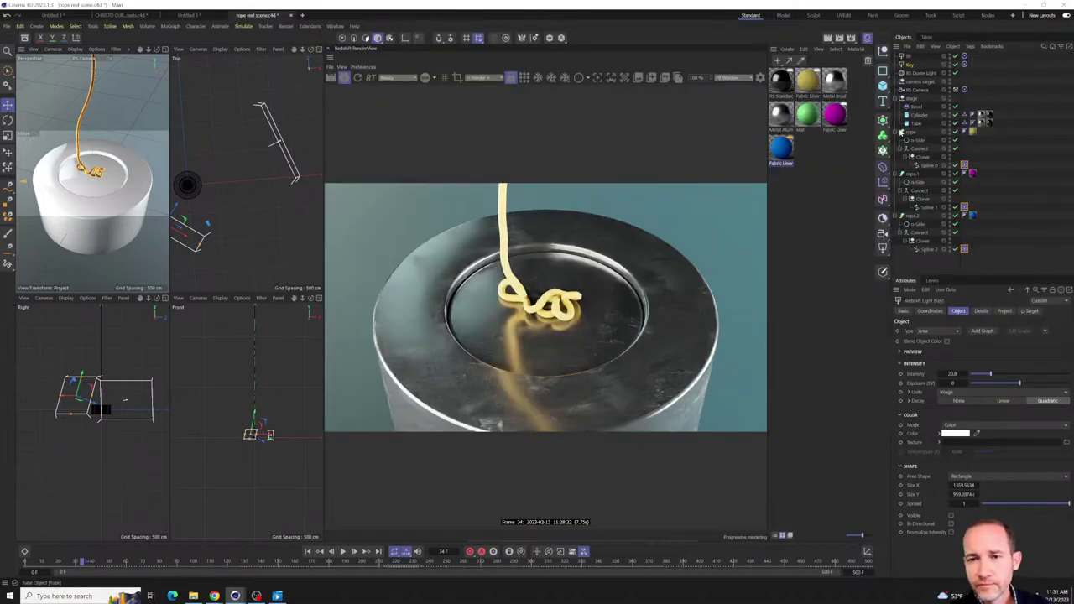
- Collapse and group the three rope sweeps under a null, and nest that null in a new Subdivision Surface
{"action": "left_click", "coordinate": [901, 132]}
{"action": "left_click", "coordinate": [901, 140]}
{"action": "left_click", "coordinate": [901, 149]}
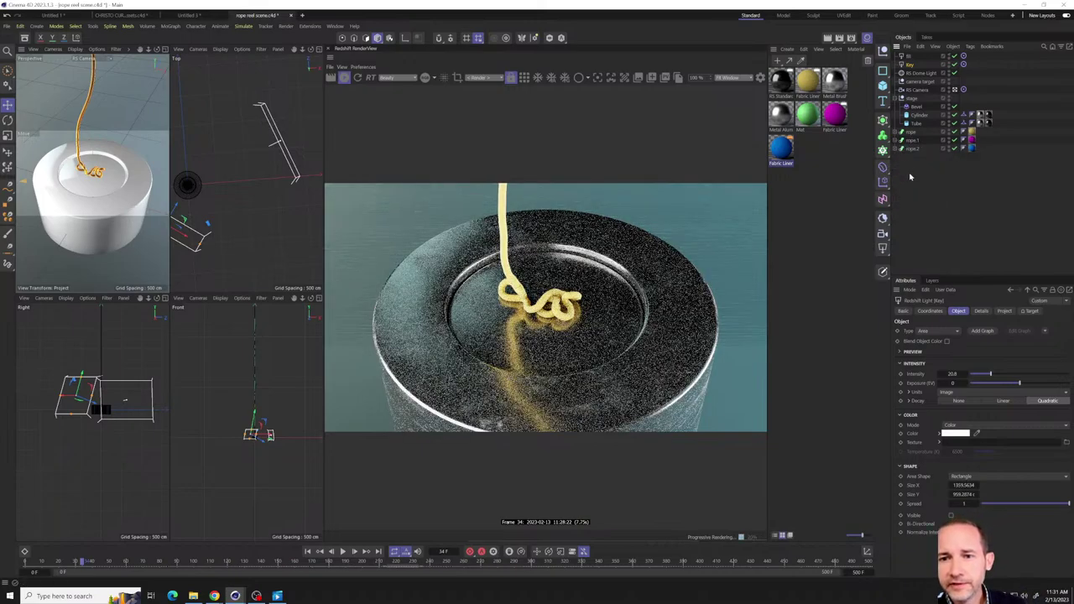
{"action": "left_click", "coordinate": [910, 132]}
{"action": "left_click", "coordinate": [910, 149], "text": "shift"}
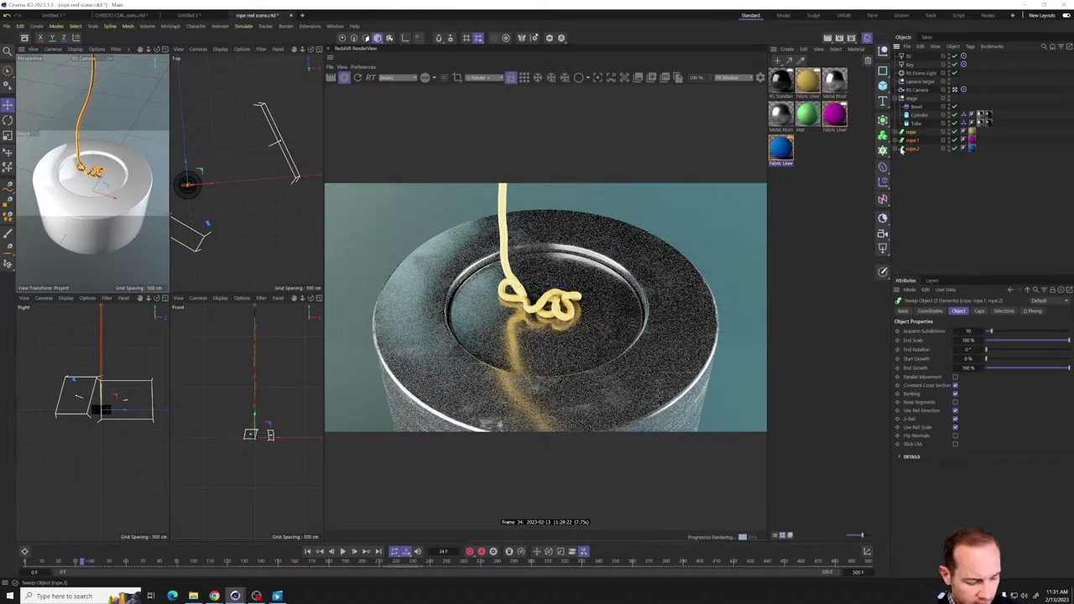
{"action": "key", "text": "alt+g"}
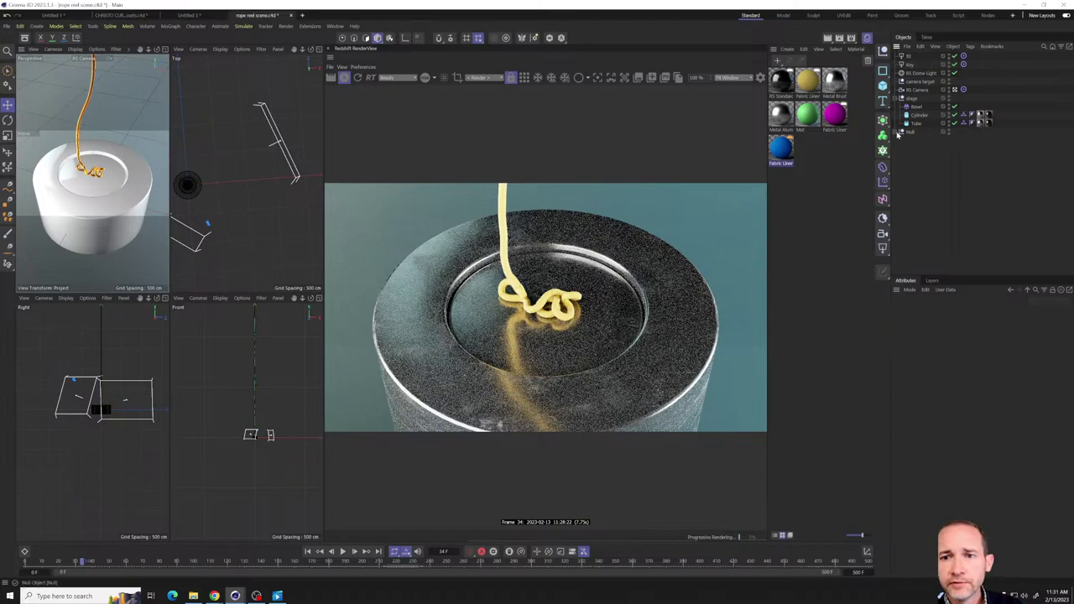
{"action": "left_click", "coordinate": [902, 132]}
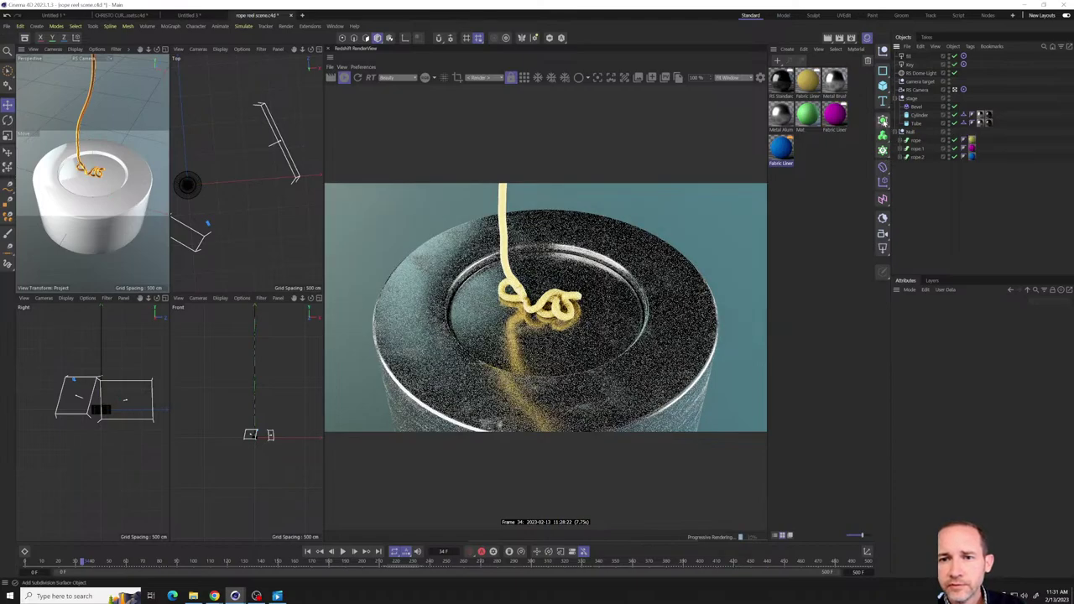
{"action": "left_click_drag", "start_coordinate": [883, 119], "coordinate": [923, 57]}
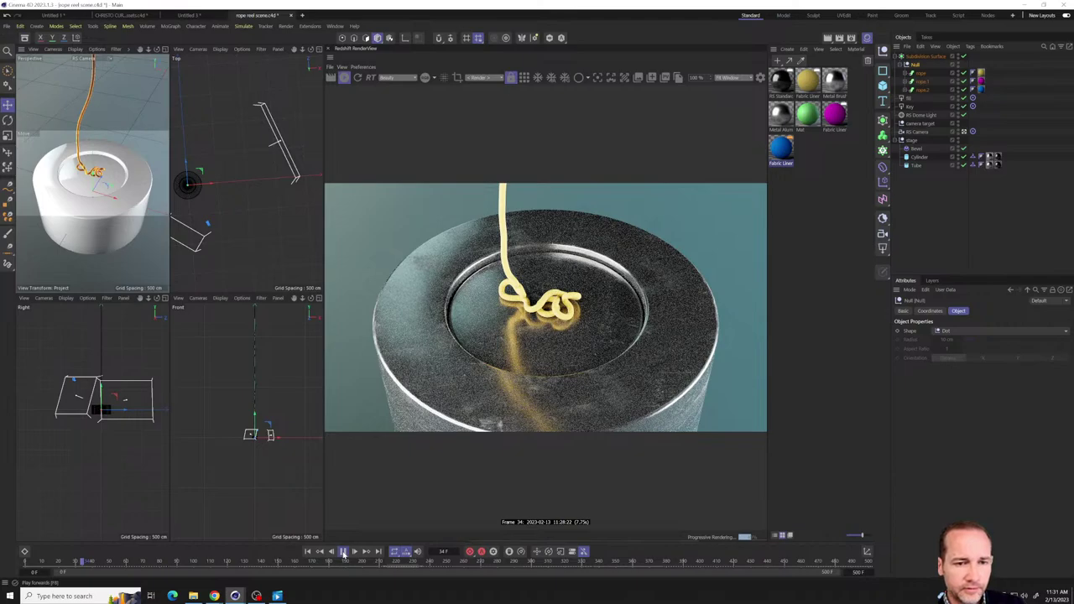
- Play and scrub through the timeline up to frame 465 to inspect the smoothed ropes
{"action": "left_click", "coordinate": [343, 552]}
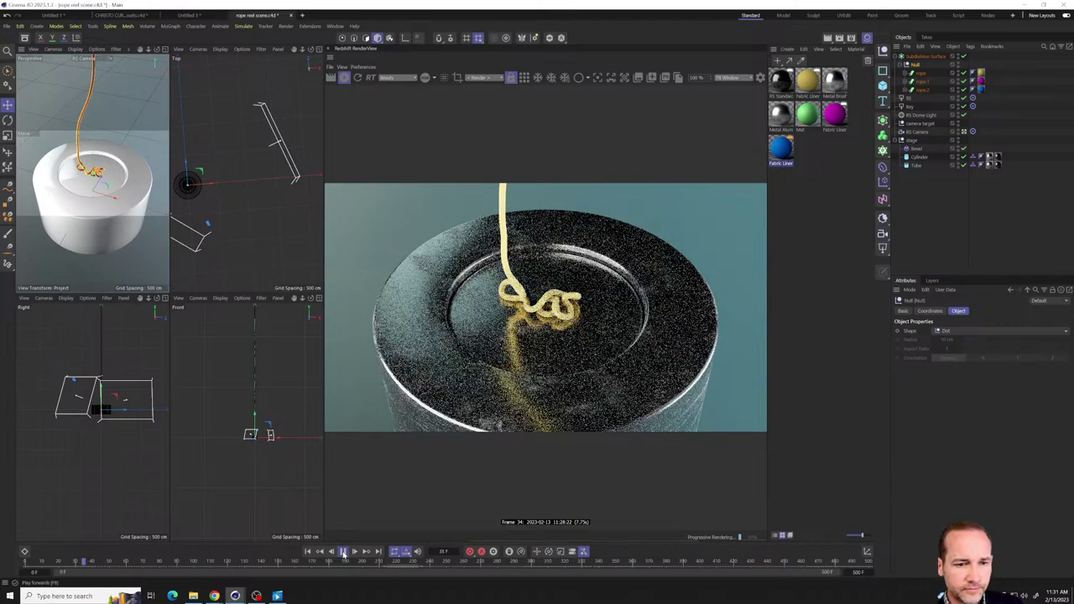
{"action": "left_click", "coordinate": [506, 563]}
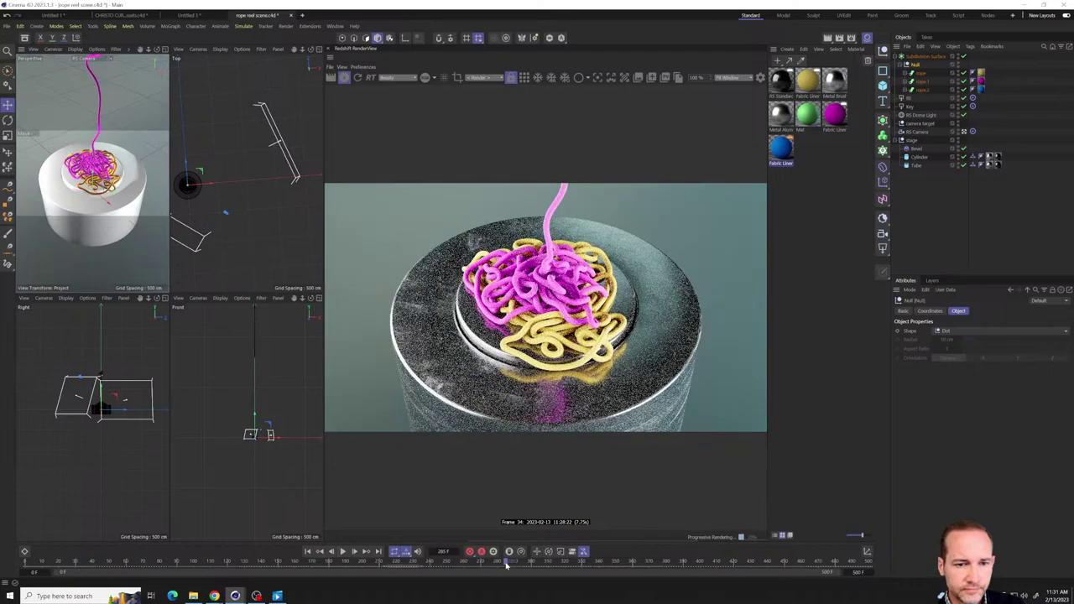
{"action": "left_click", "coordinate": [652, 562]}
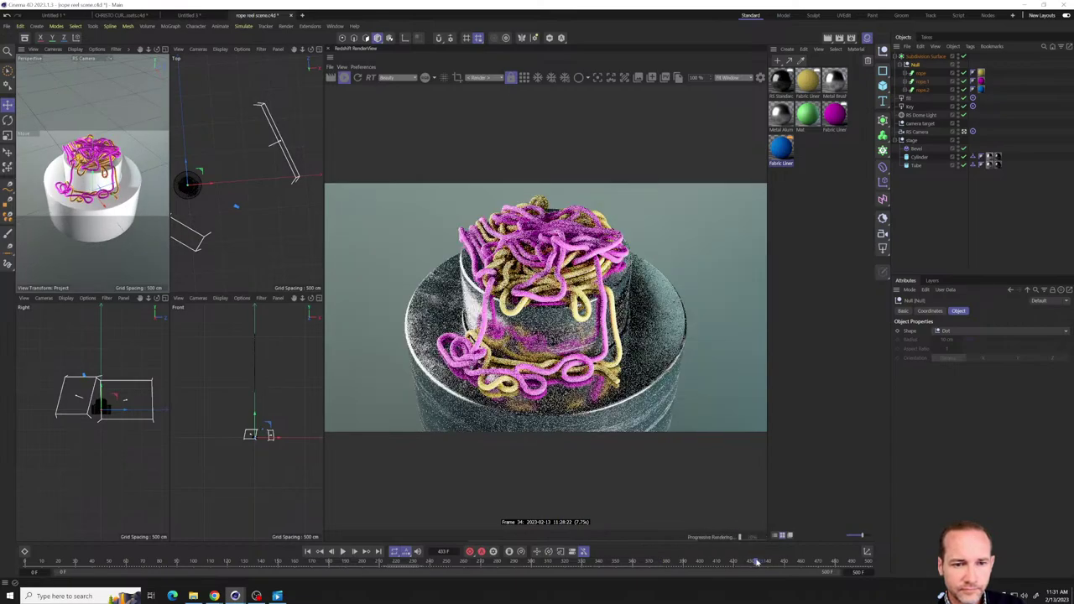
{"action": "left_click", "coordinate": [810, 563]}
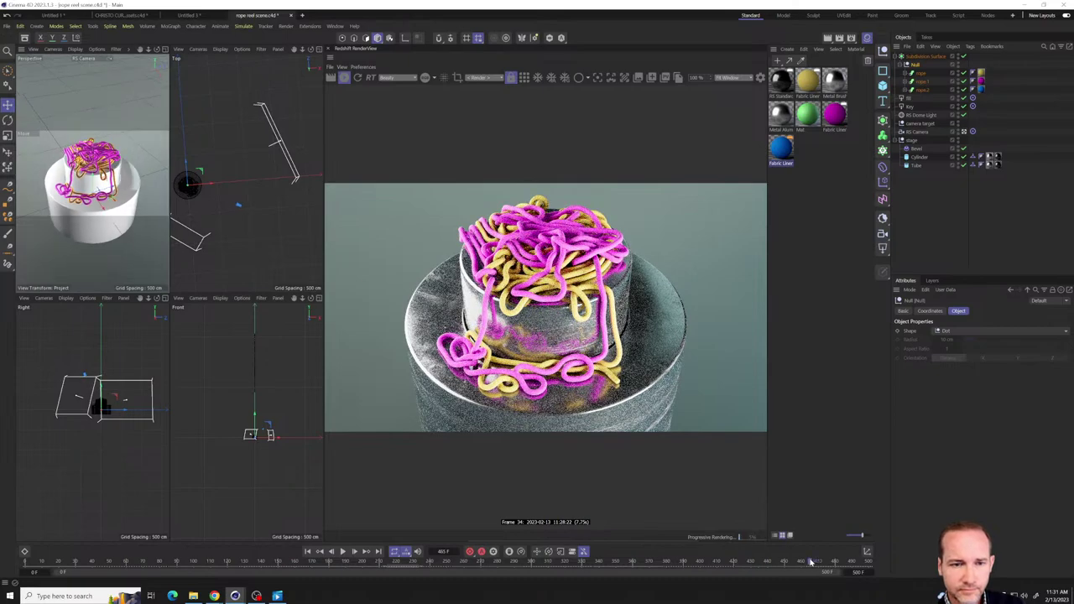